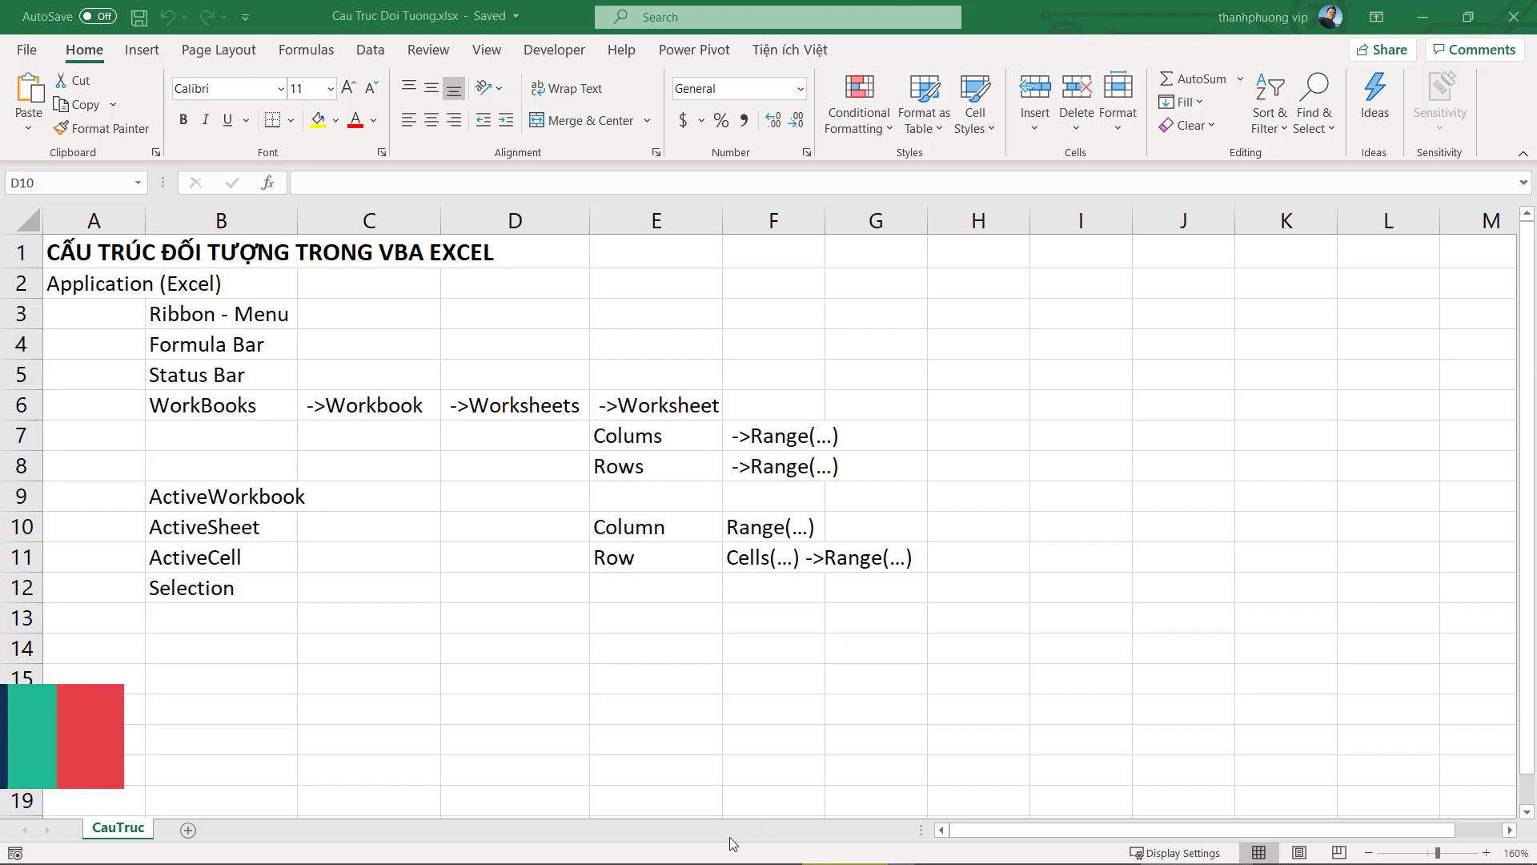
# Point out the WorkBooks, Worksheets, Worksheet and Range entries in the sheet's object-hierarchy table
pyautogui.click(577, 855)
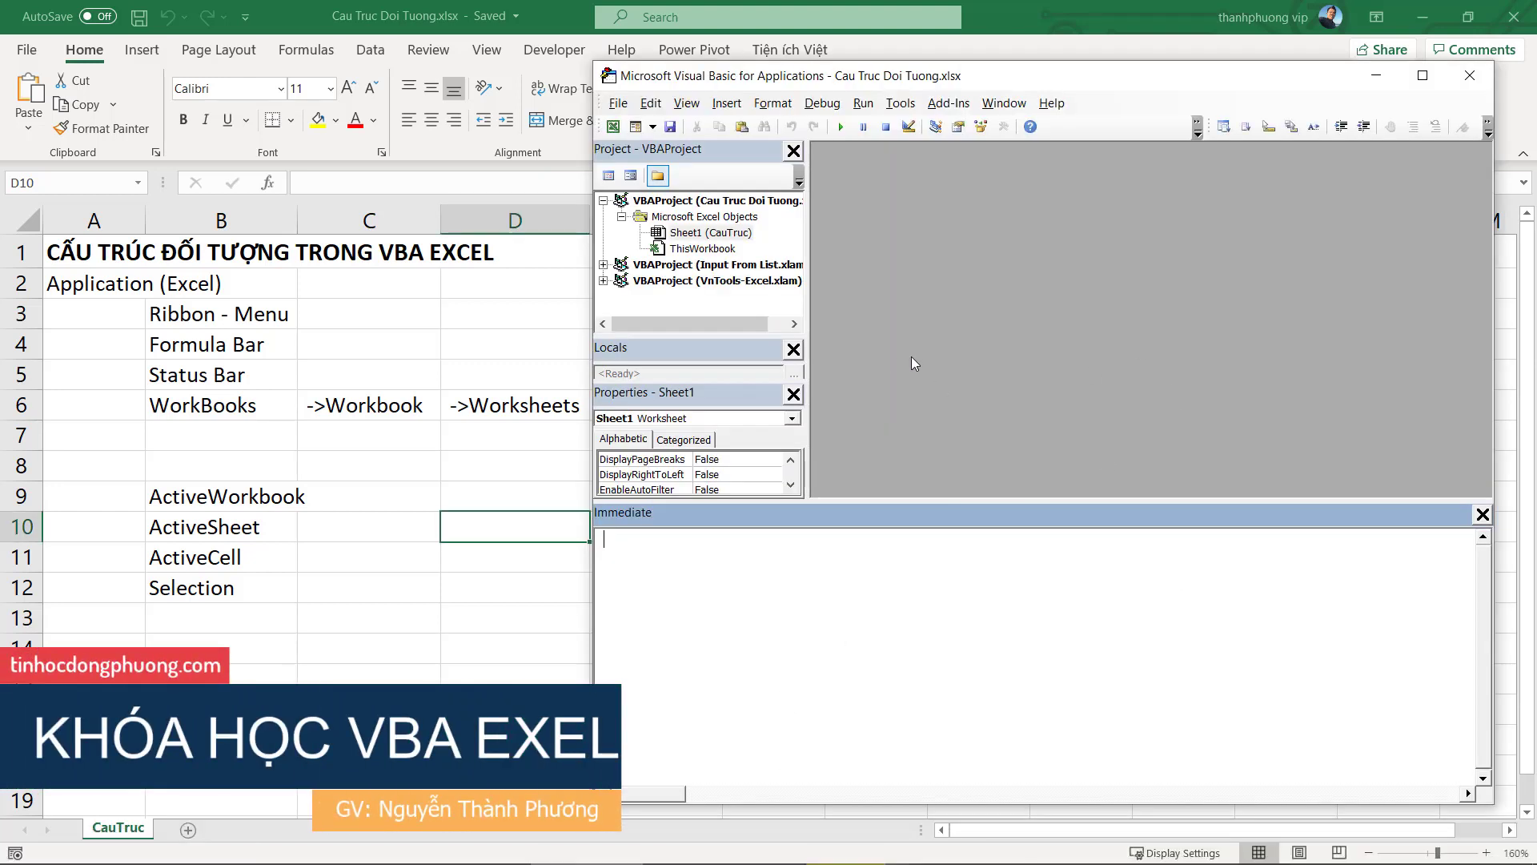
pyautogui.click(305, 463)
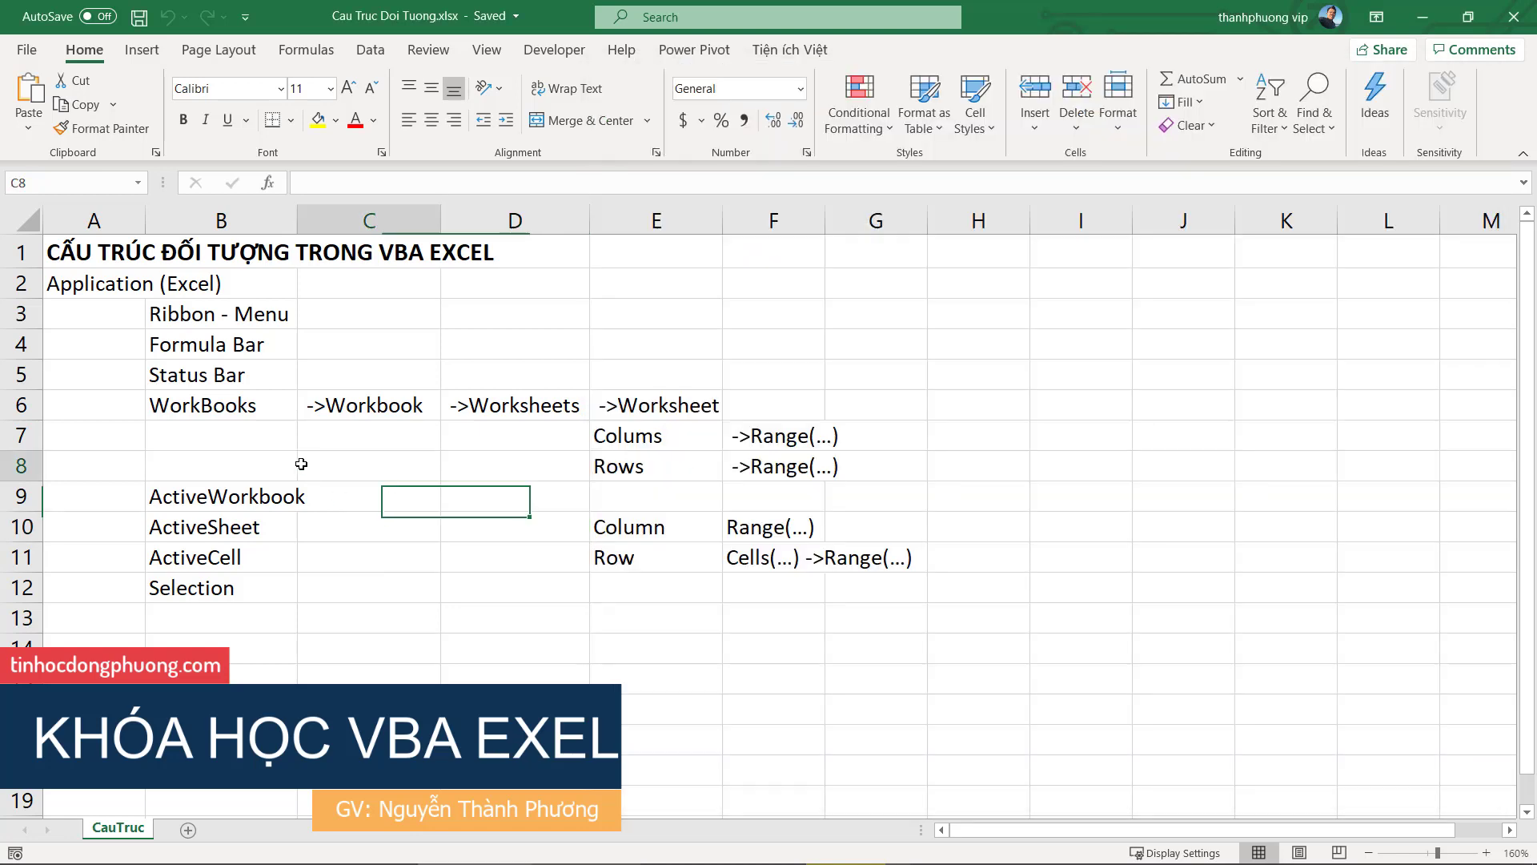
pyautogui.click(207, 408)
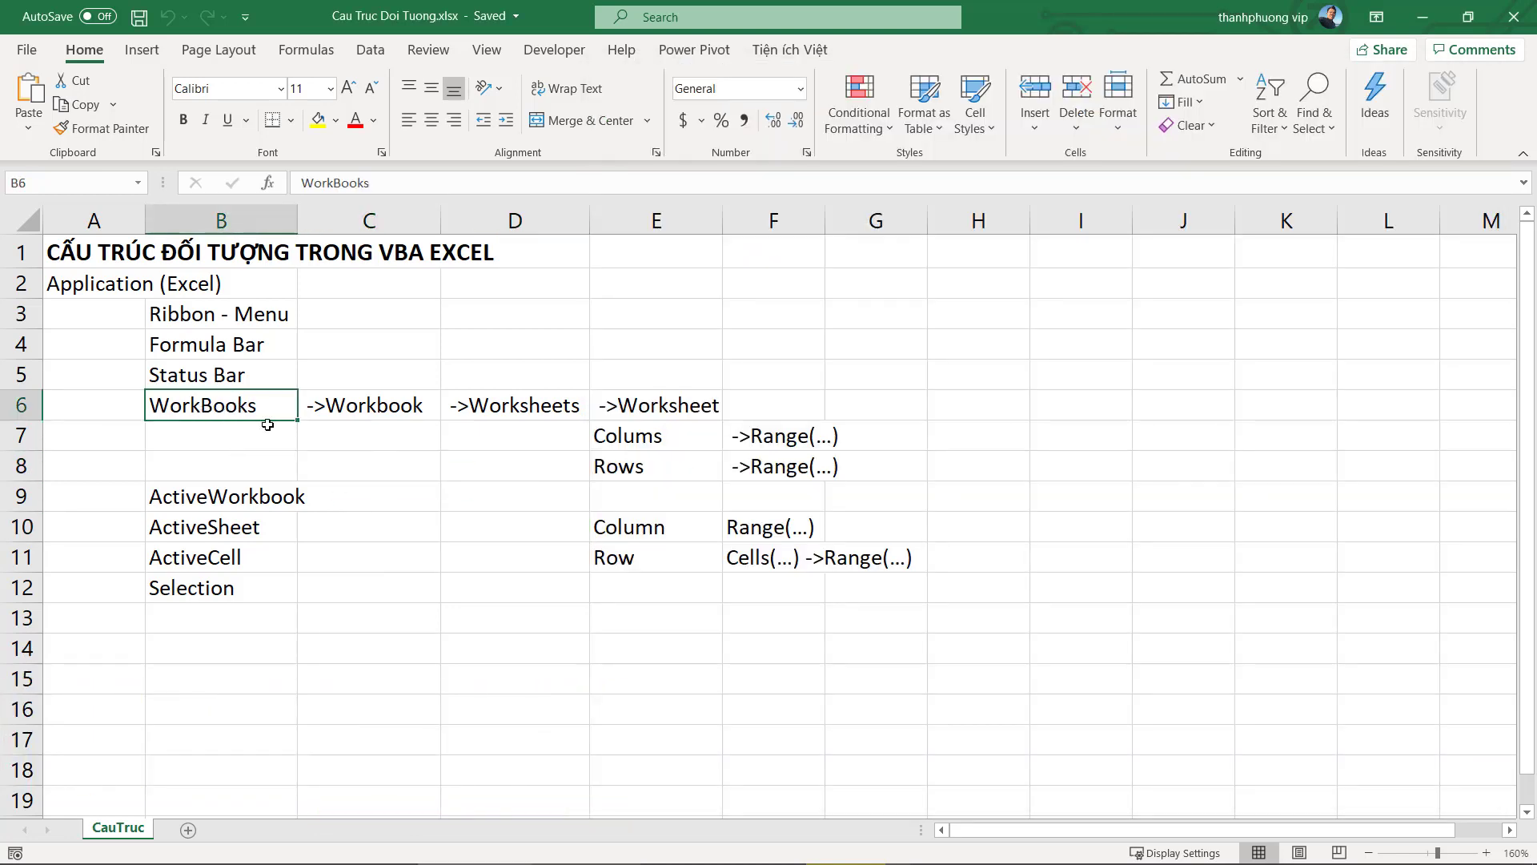
pyautogui.click(578, 404)
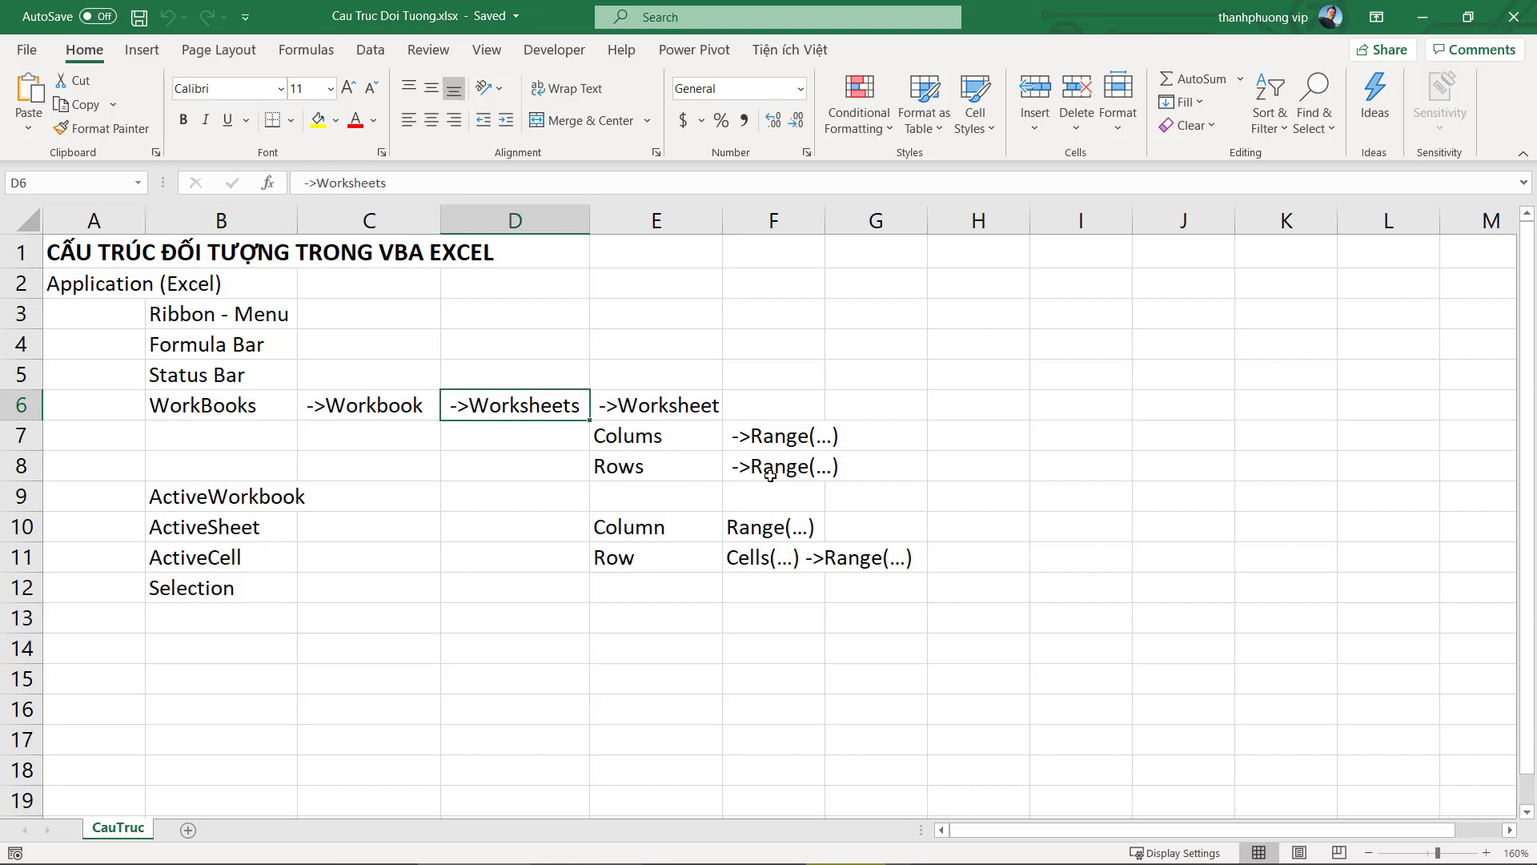
pyautogui.click(776, 438)
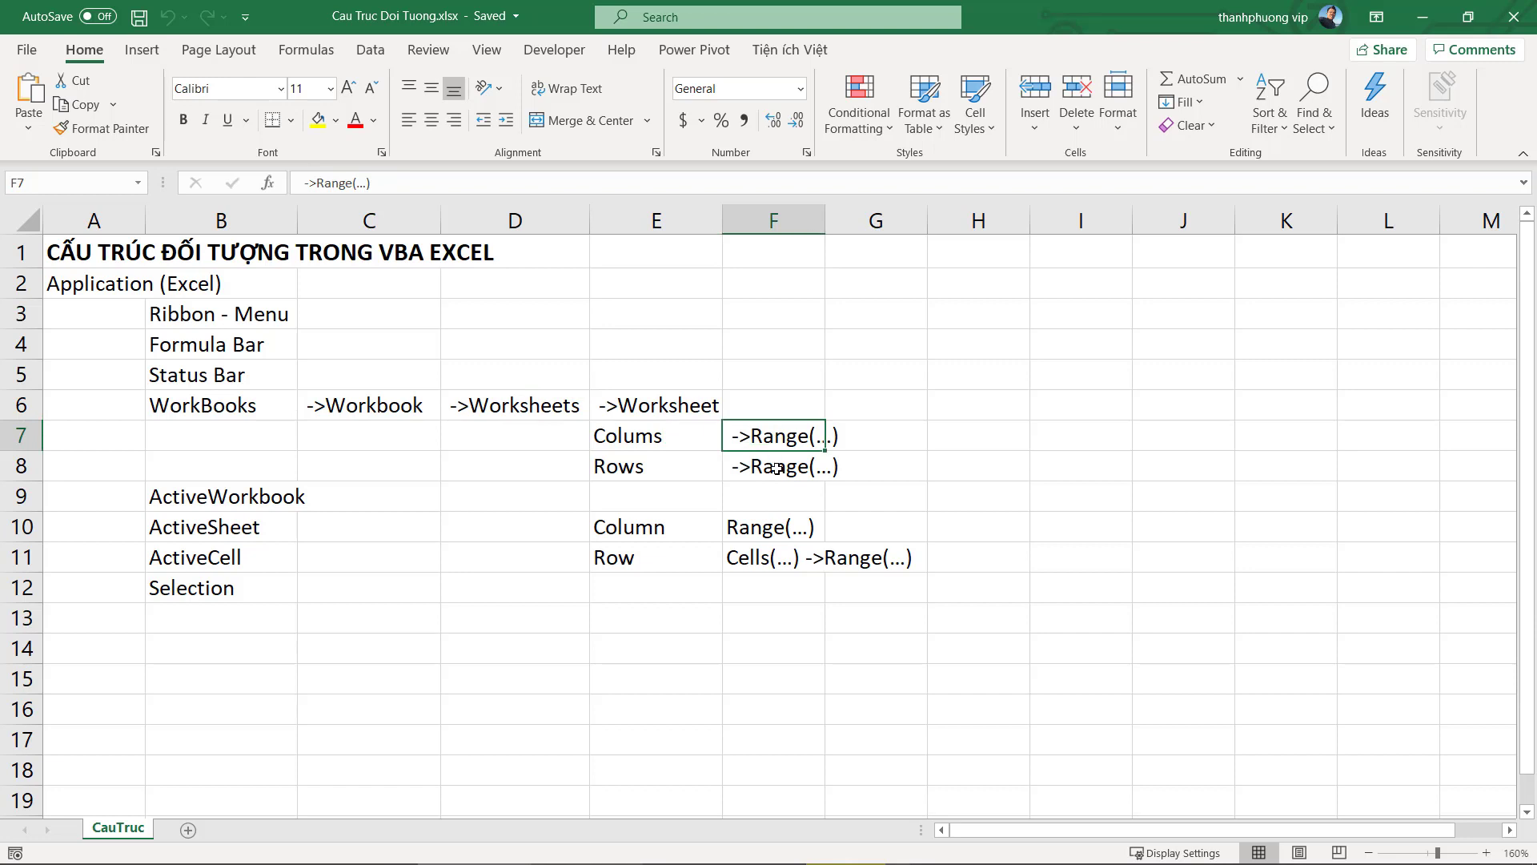
pyautogui.click(776, 468)
pyautogui.click(776, 436)
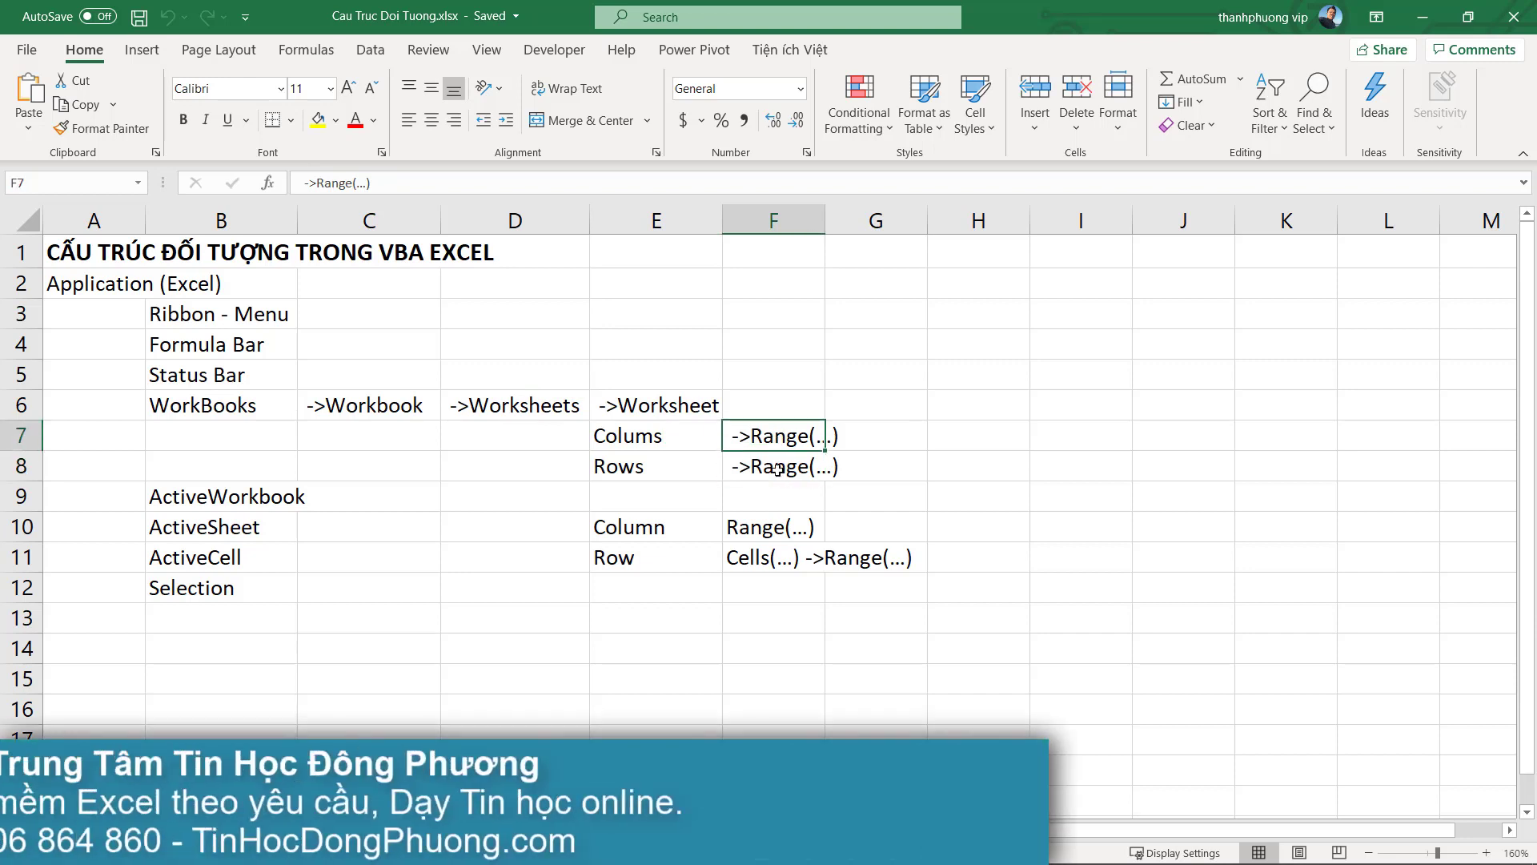
pyautogui.click(231, 409)
pyautogui.click(643, 412)
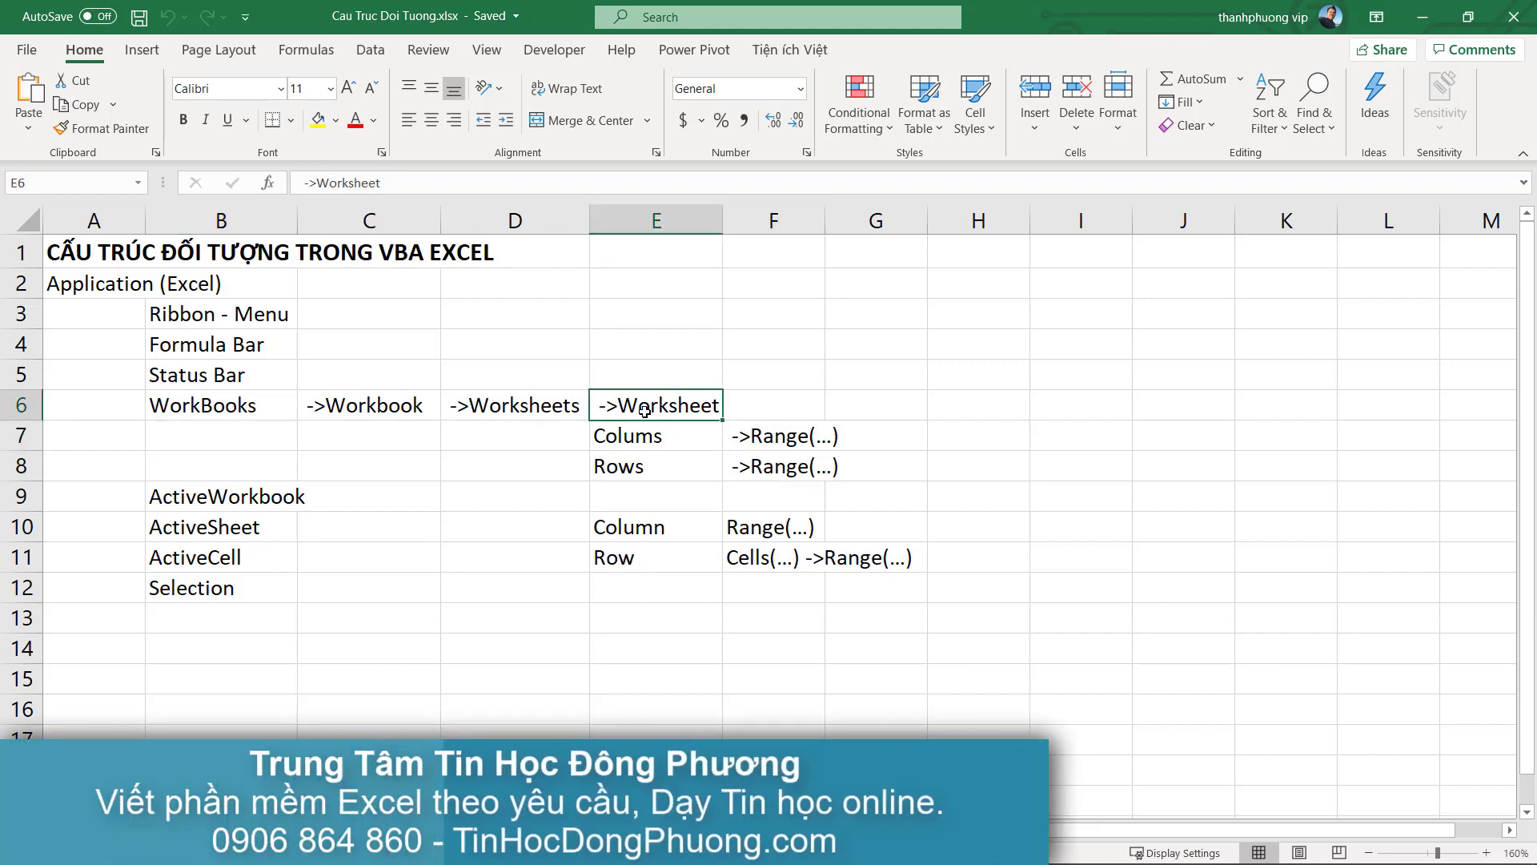
# Select example cells G8 and G2 and the example range F1:I5, then deselect to H10
pyautogui.click(833, 474)
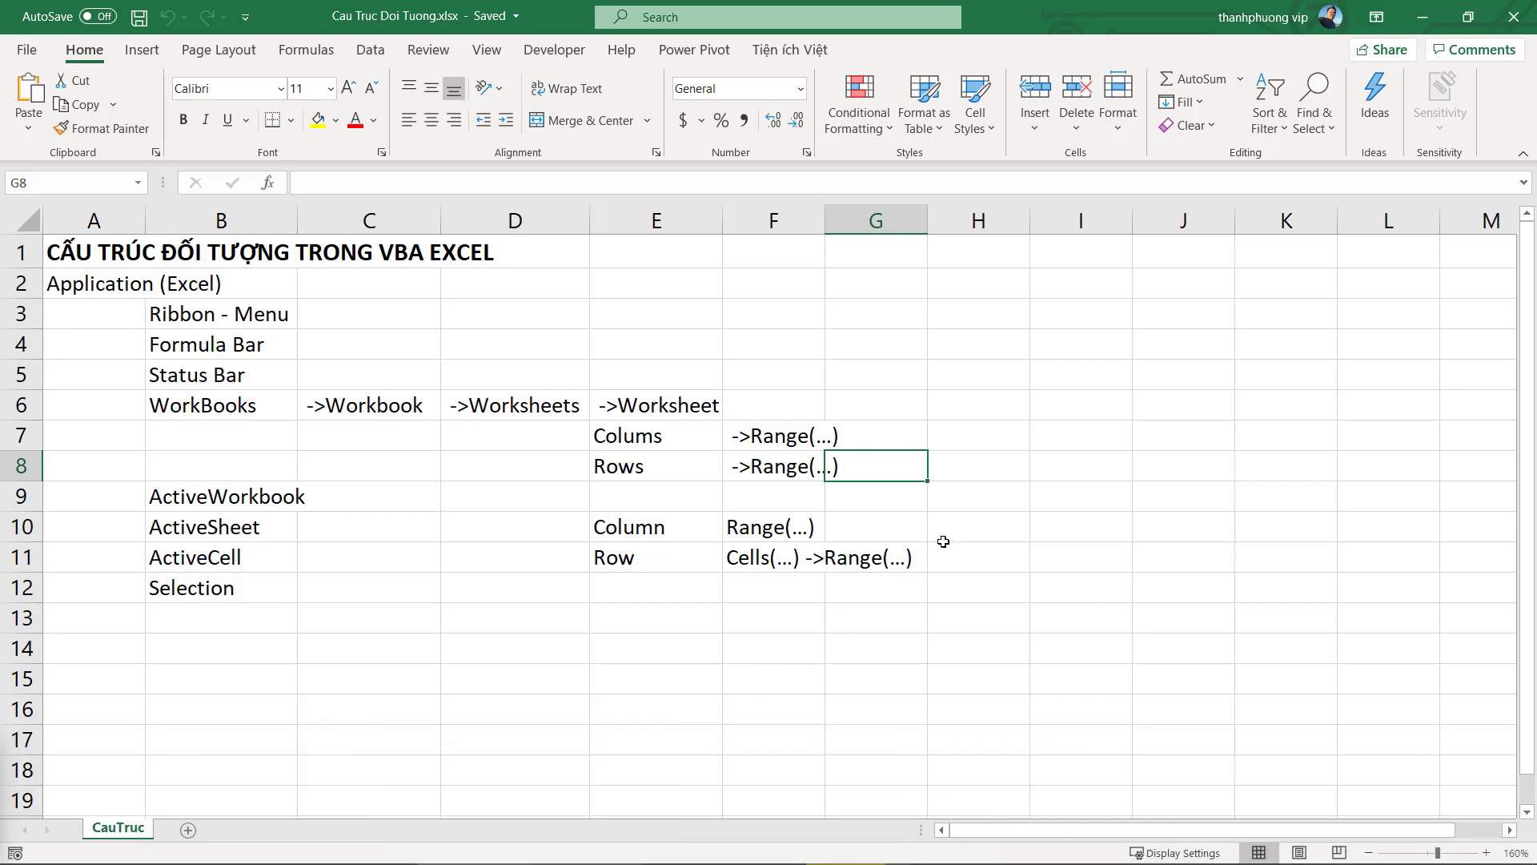
pyautogui.click(851, 276)
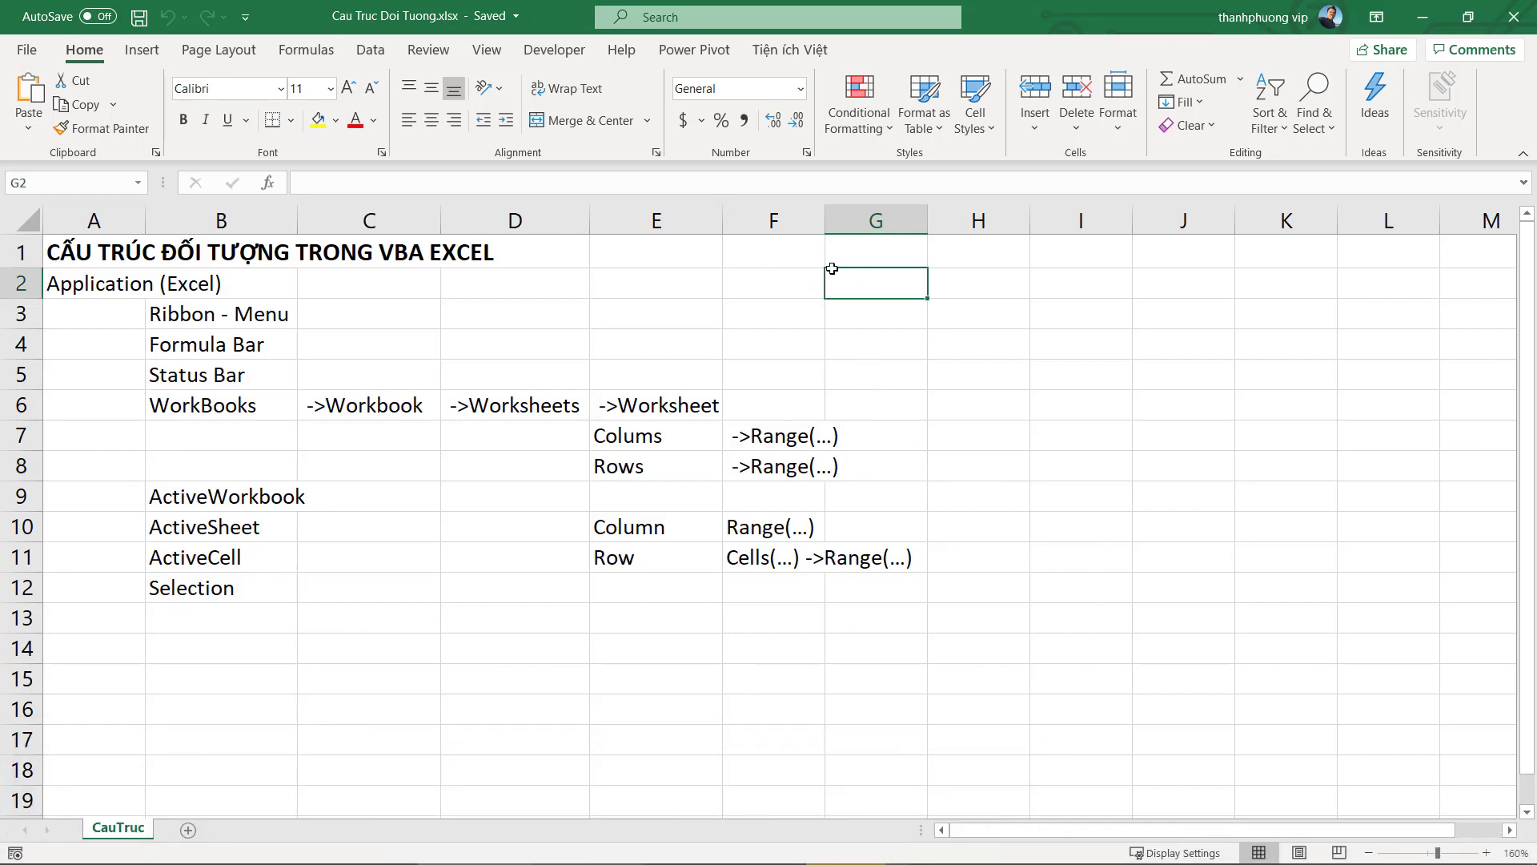
pyautogui.click(783, 254)
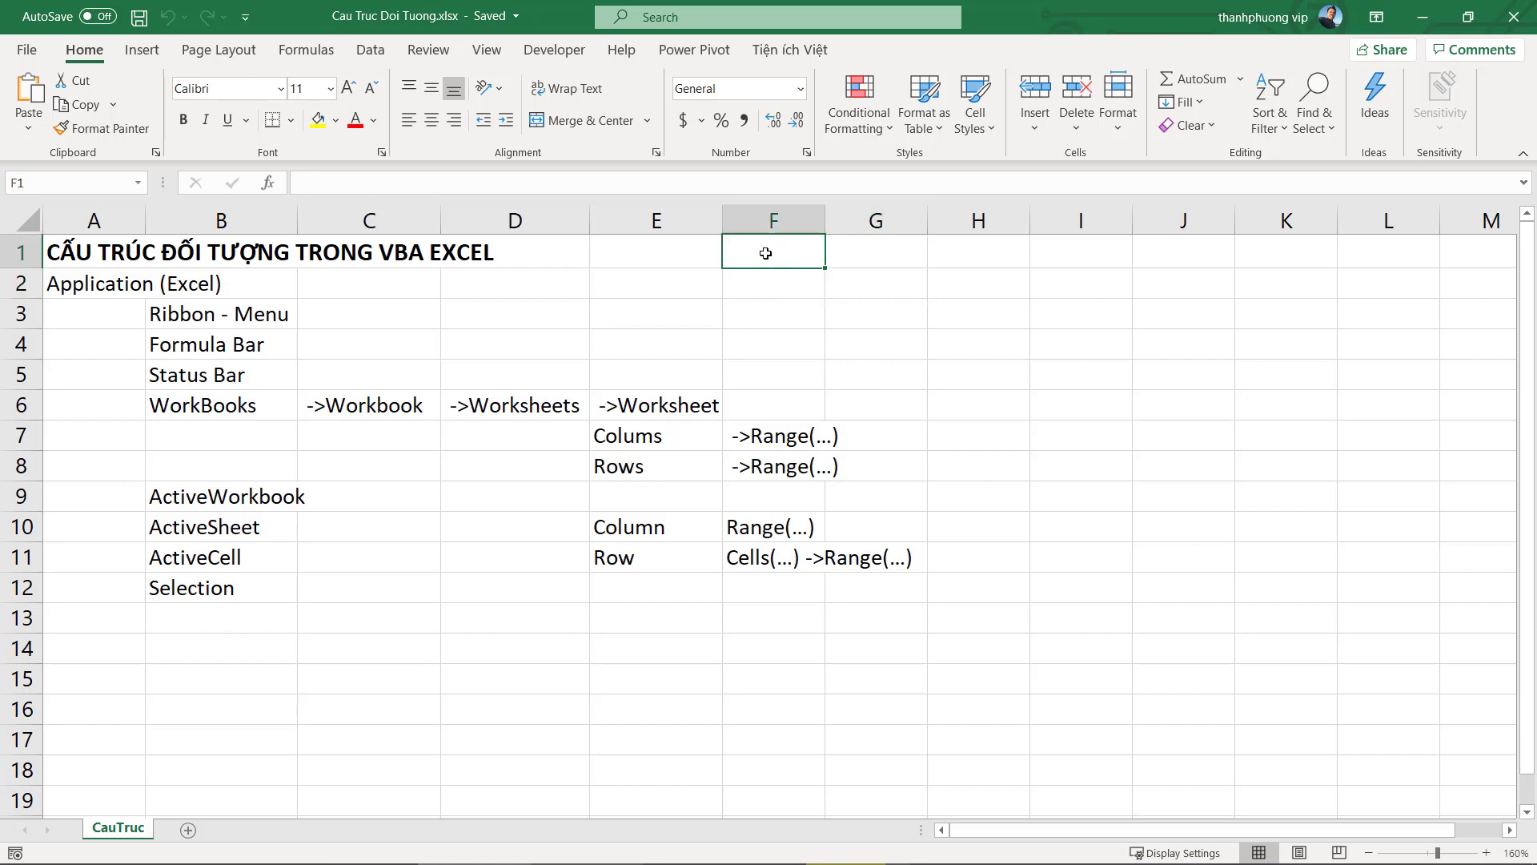
pyautogui.moveTo(765, 253); pyautogui.dragTo(1093, 385)
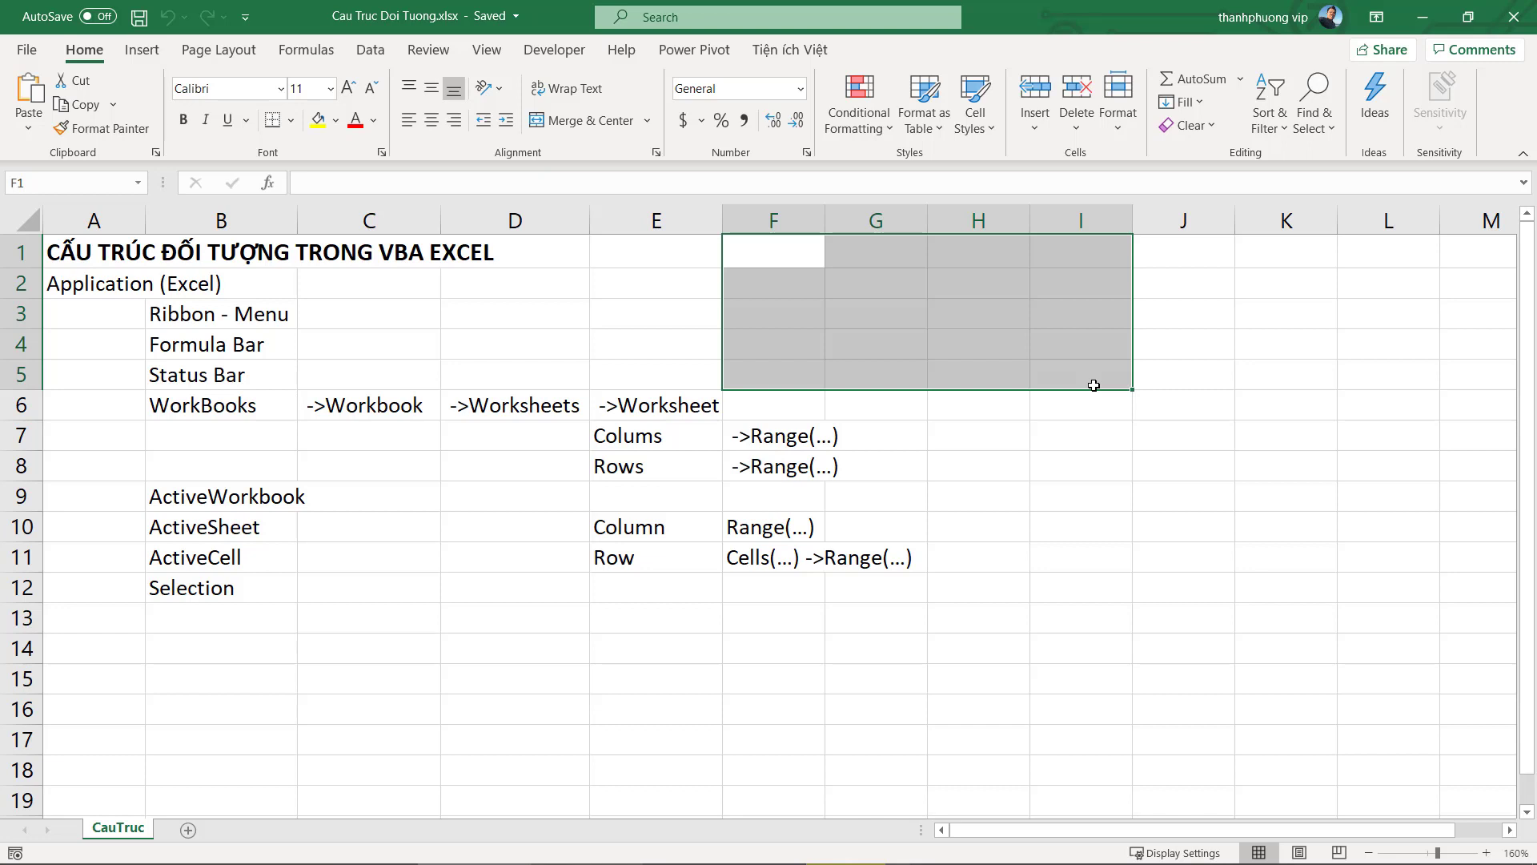
pyautogui.click(972, 541)
pyautogui.moveTo(722, 856)
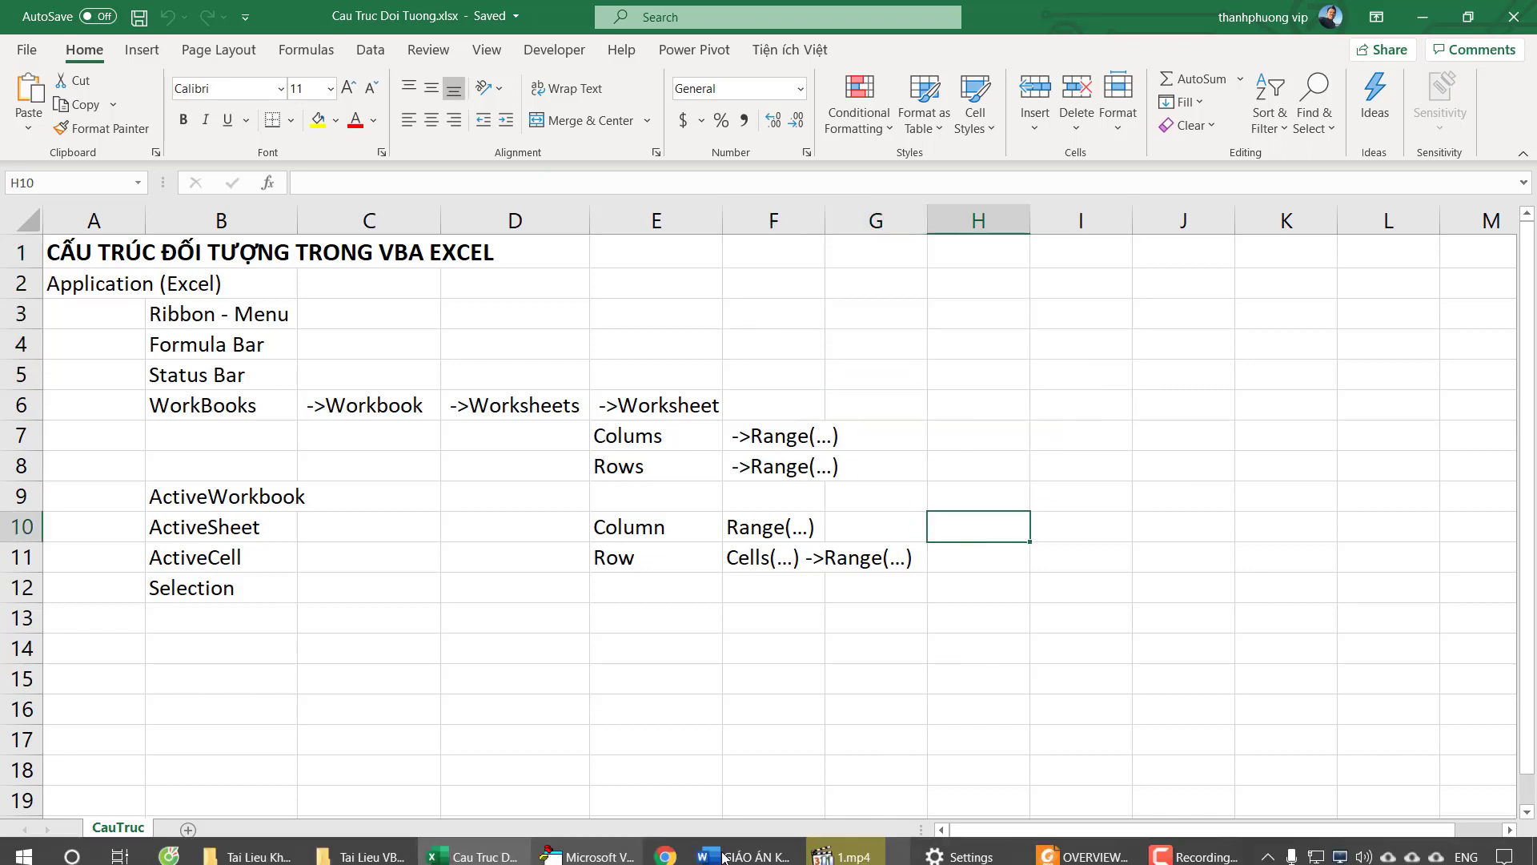
# Move the VBA editor window and enlarge its Immediate pane upward, then return to the worksheet
pyautogui.click(600, 851)
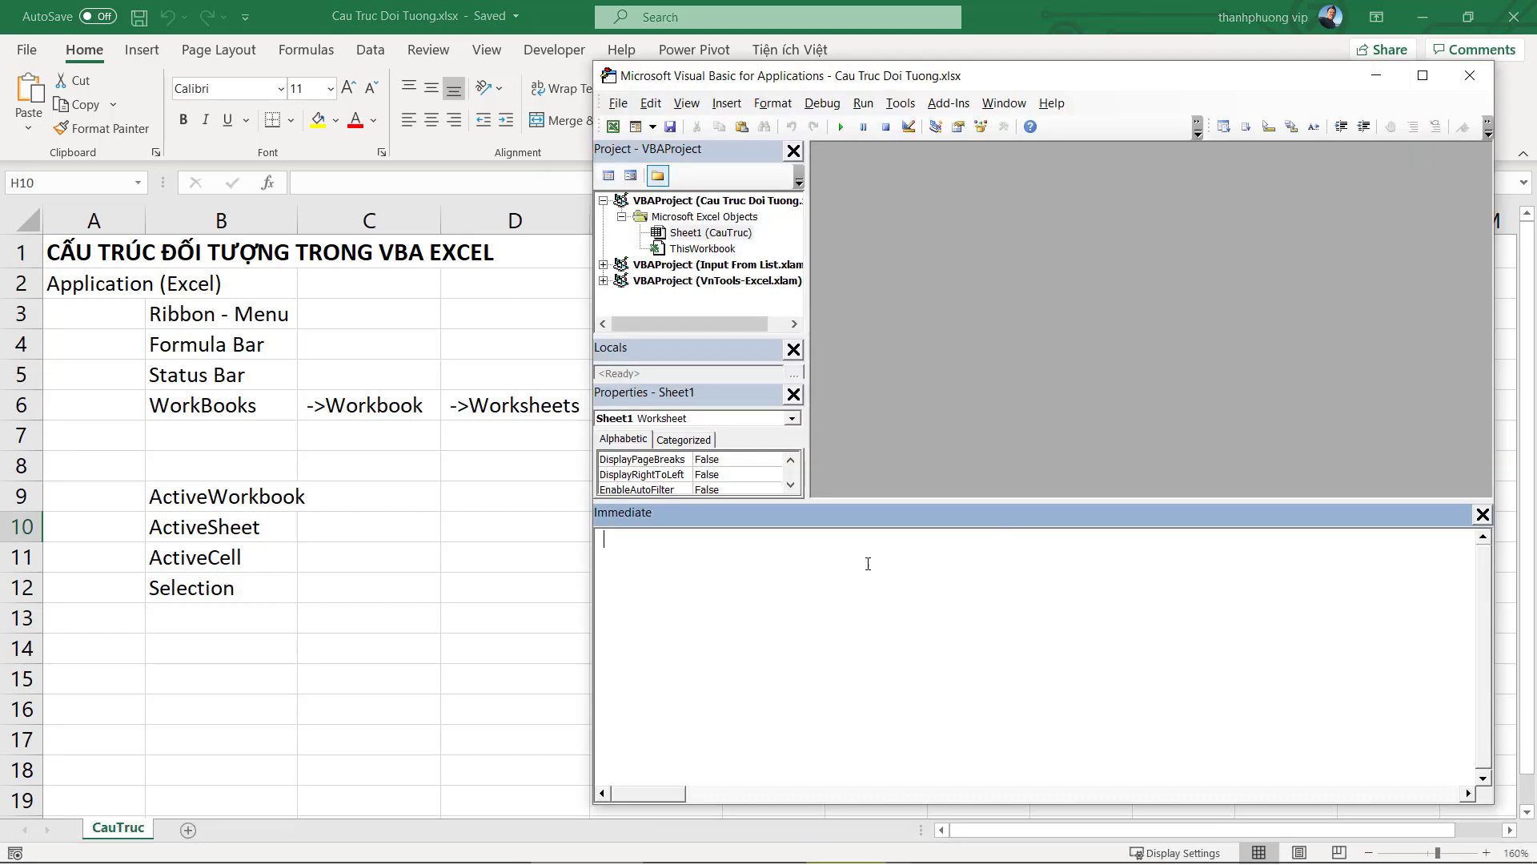
pyautogui.moveTo(1007, 87)
pyautogui.mouseDown()
pyautogui.moveTo(1079, 64)
pyautogui.moveTo(1010, 58)
pyautogui.mouseUp()
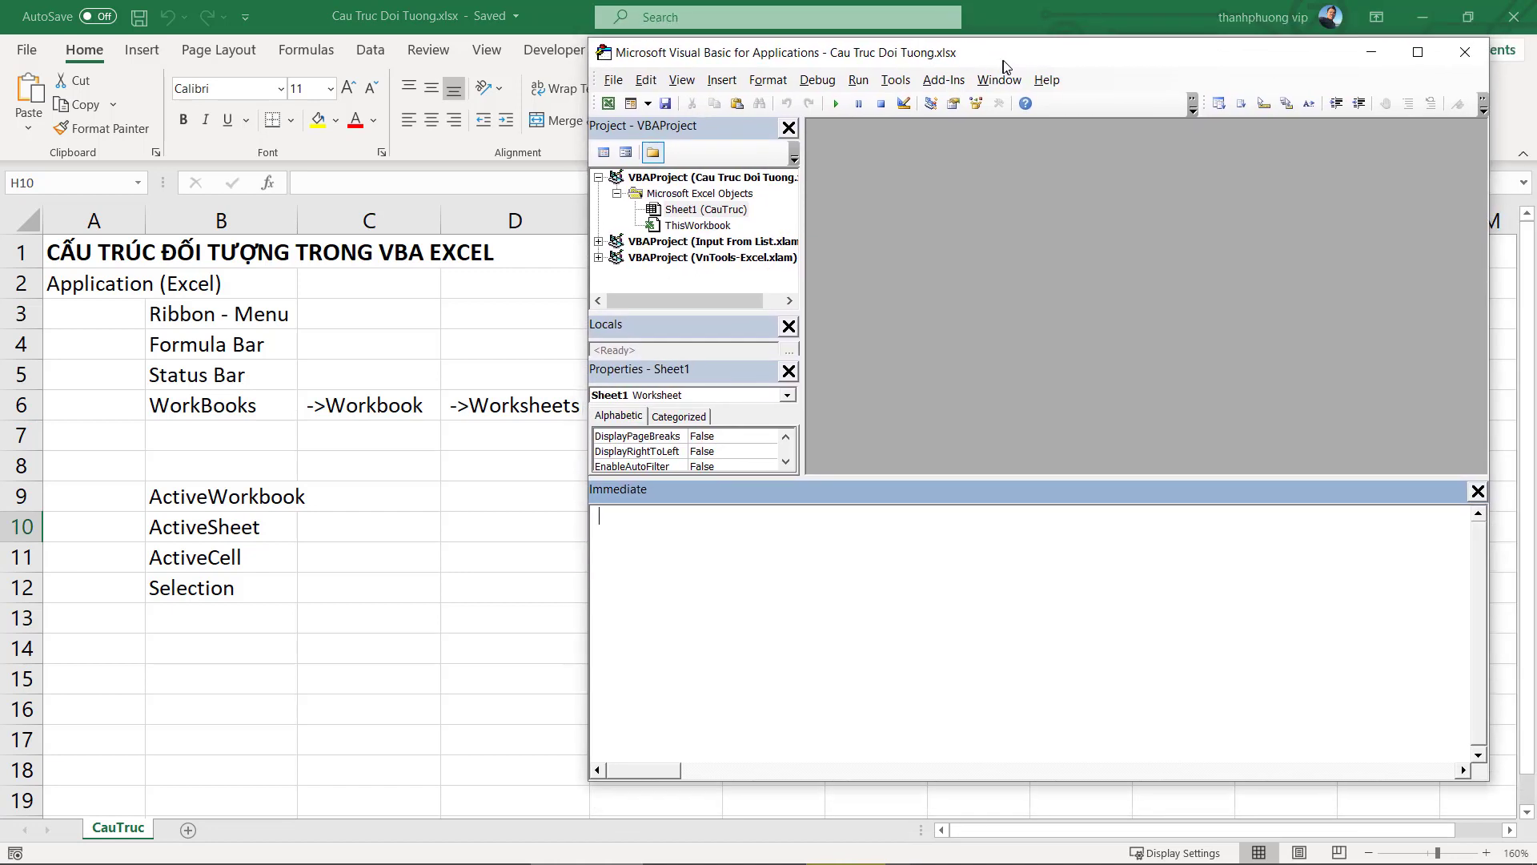
pyautogui.click(1055, 480)
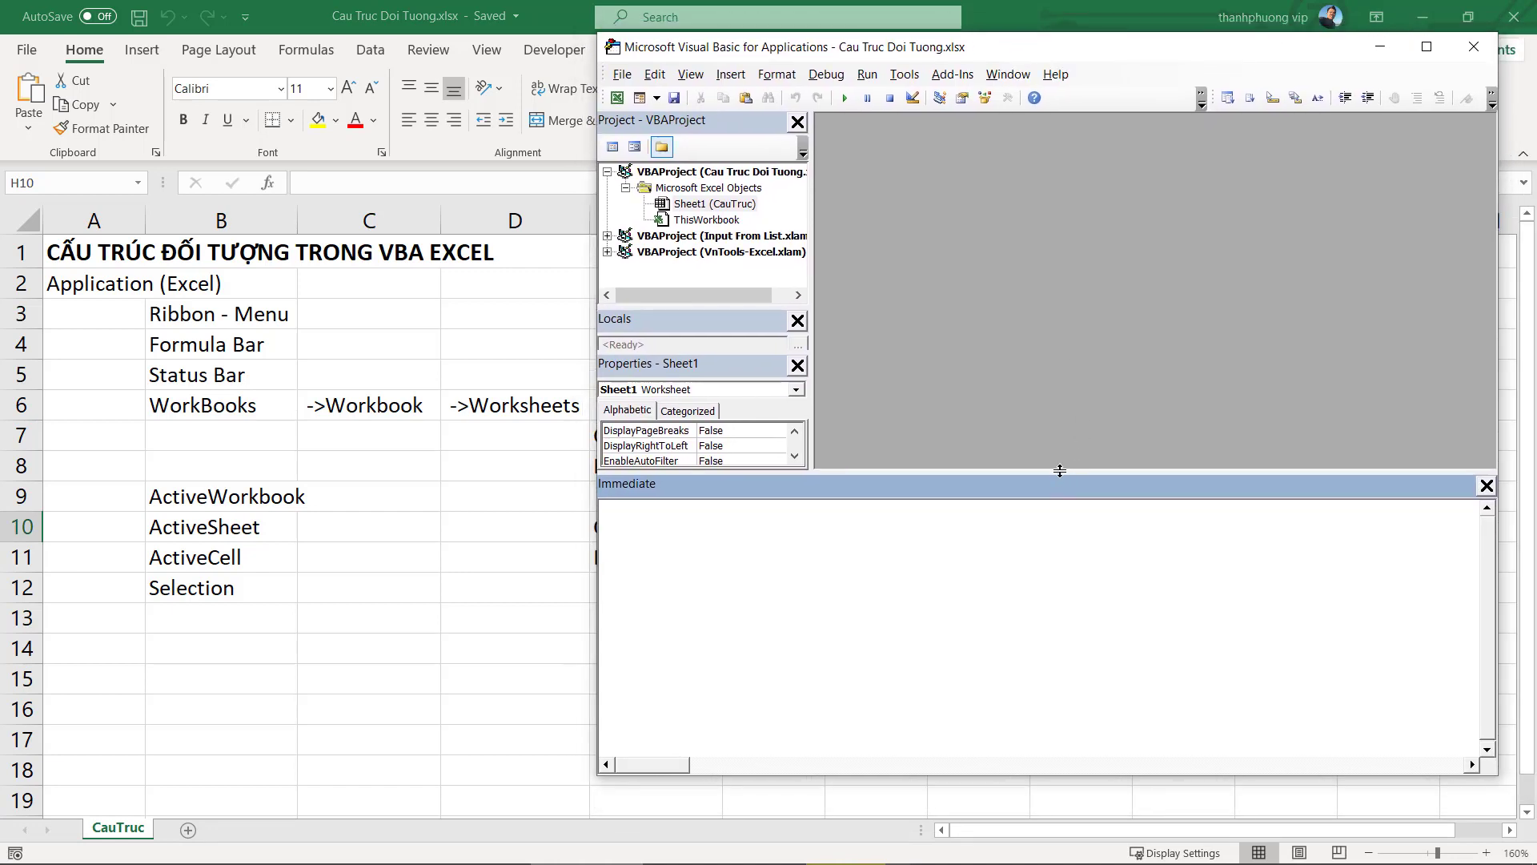
pyautogui.moveTo(1058, 477); pyautogui.dragTo(1070, 298)
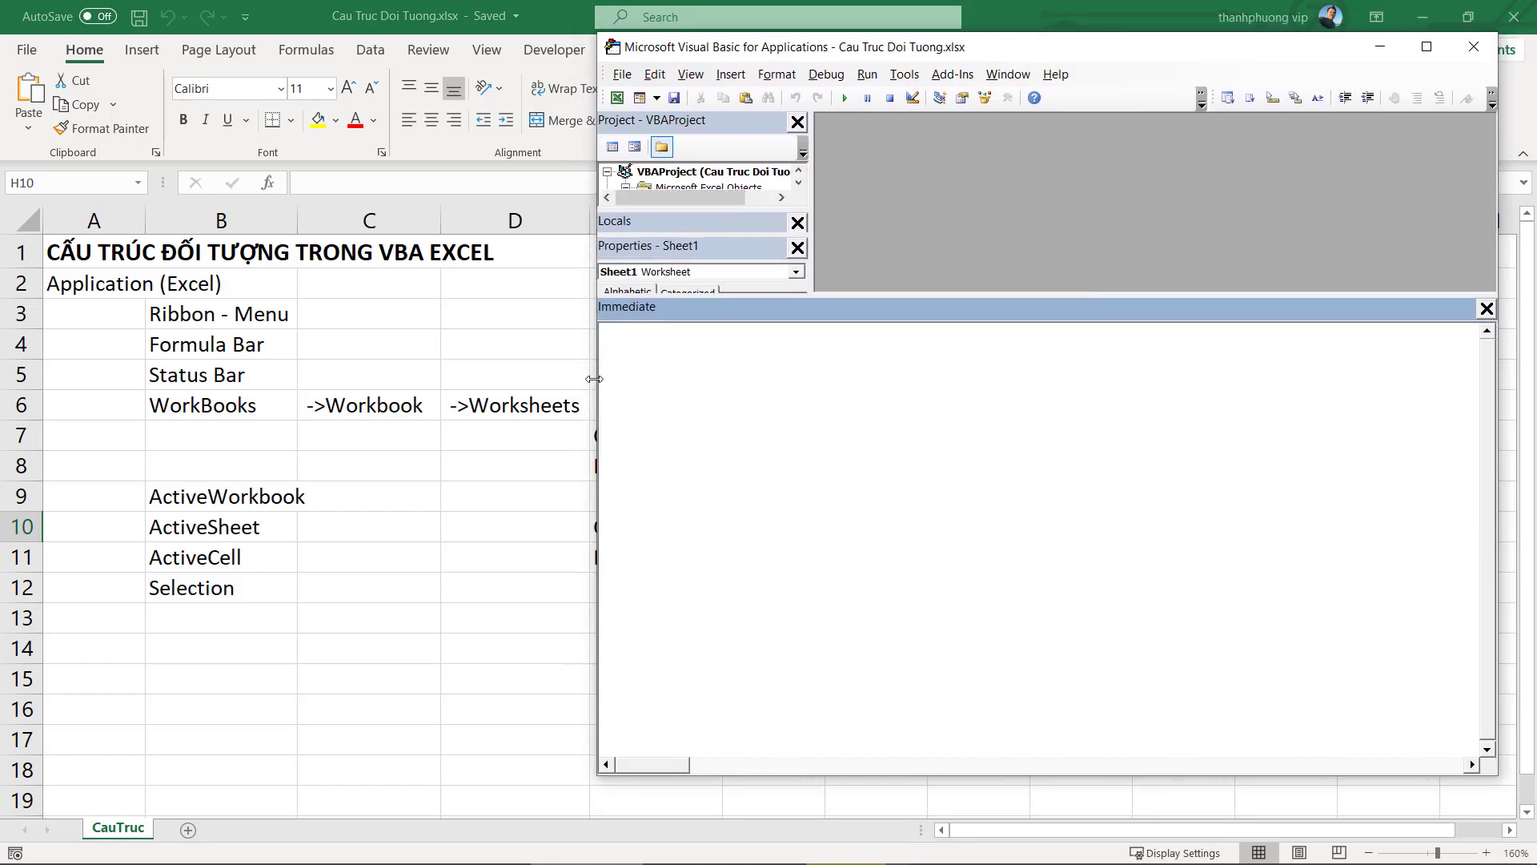
pyautogui.click(489, 483)
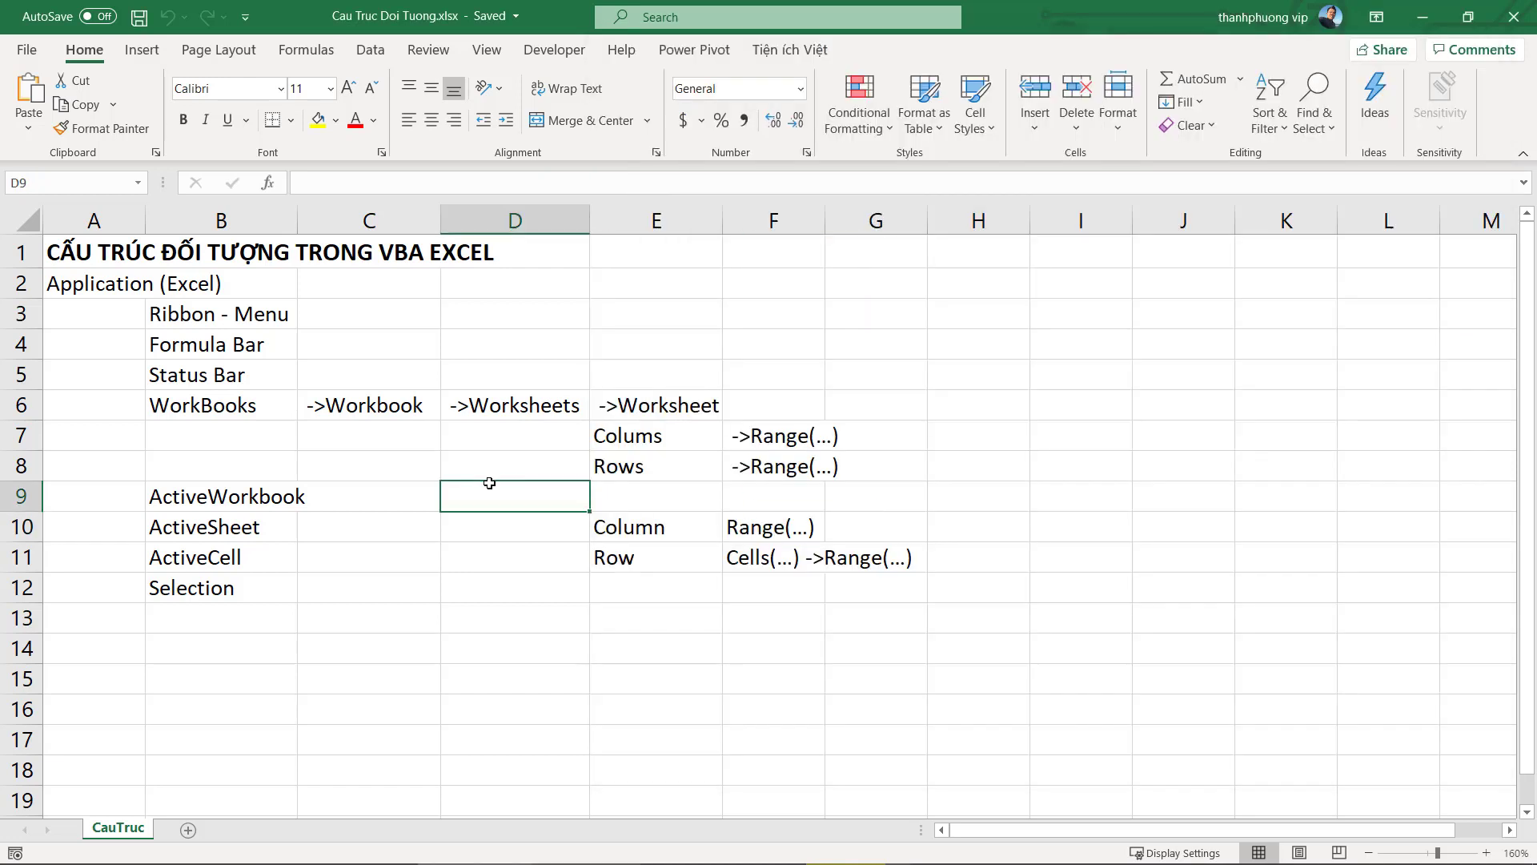
pyautogui.scroll(-1, 489, 483)
pyautogui.scroll(1, 489, 483)
# Add a new blank worksheet and select A1:D5 on it as an example
pyautogui.click(188, 829)
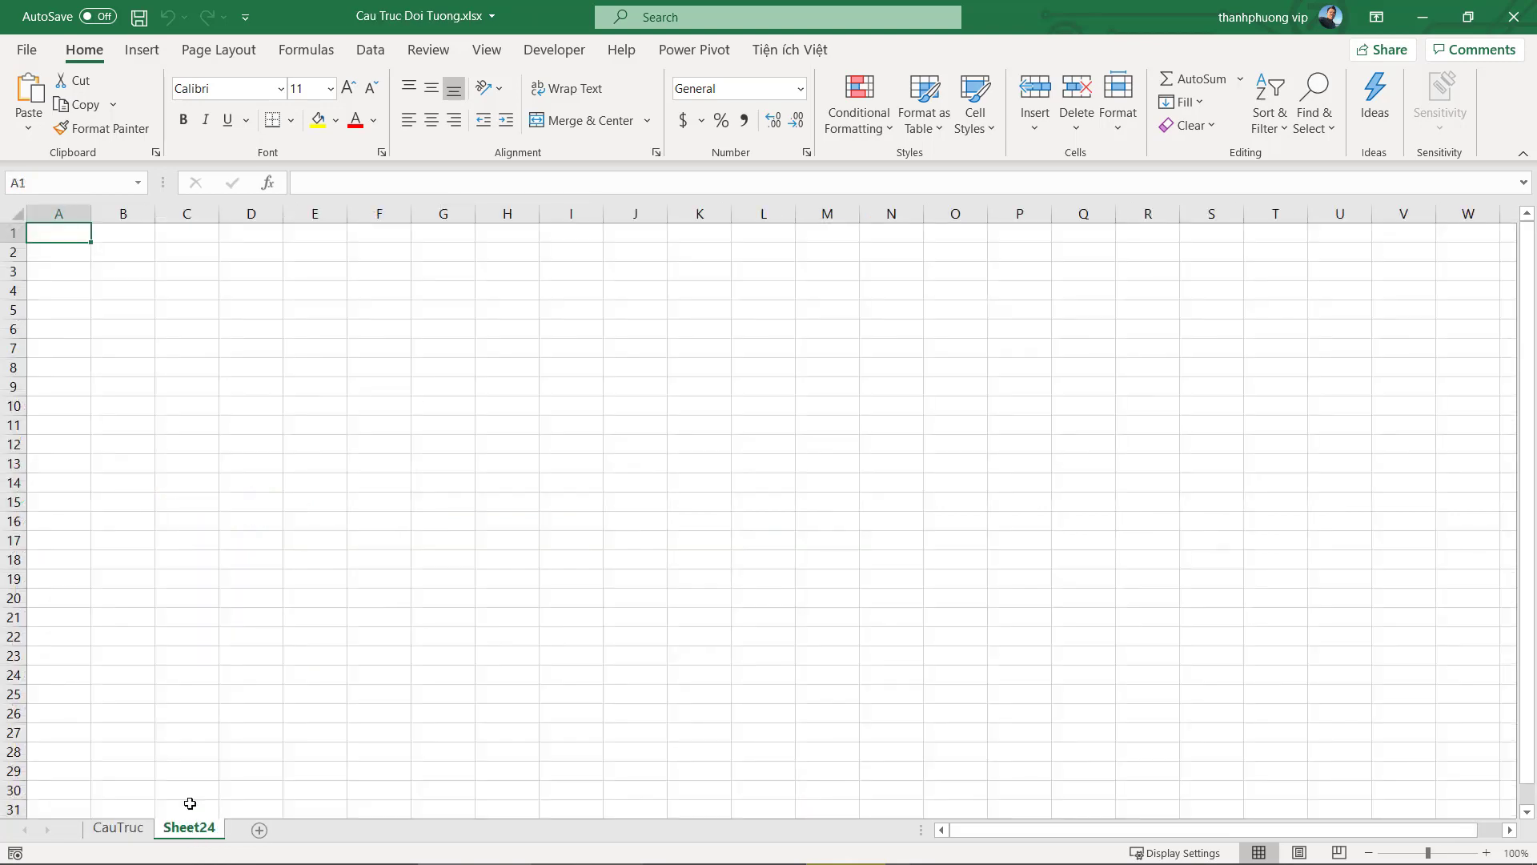
pyautogui.click(187, 329)
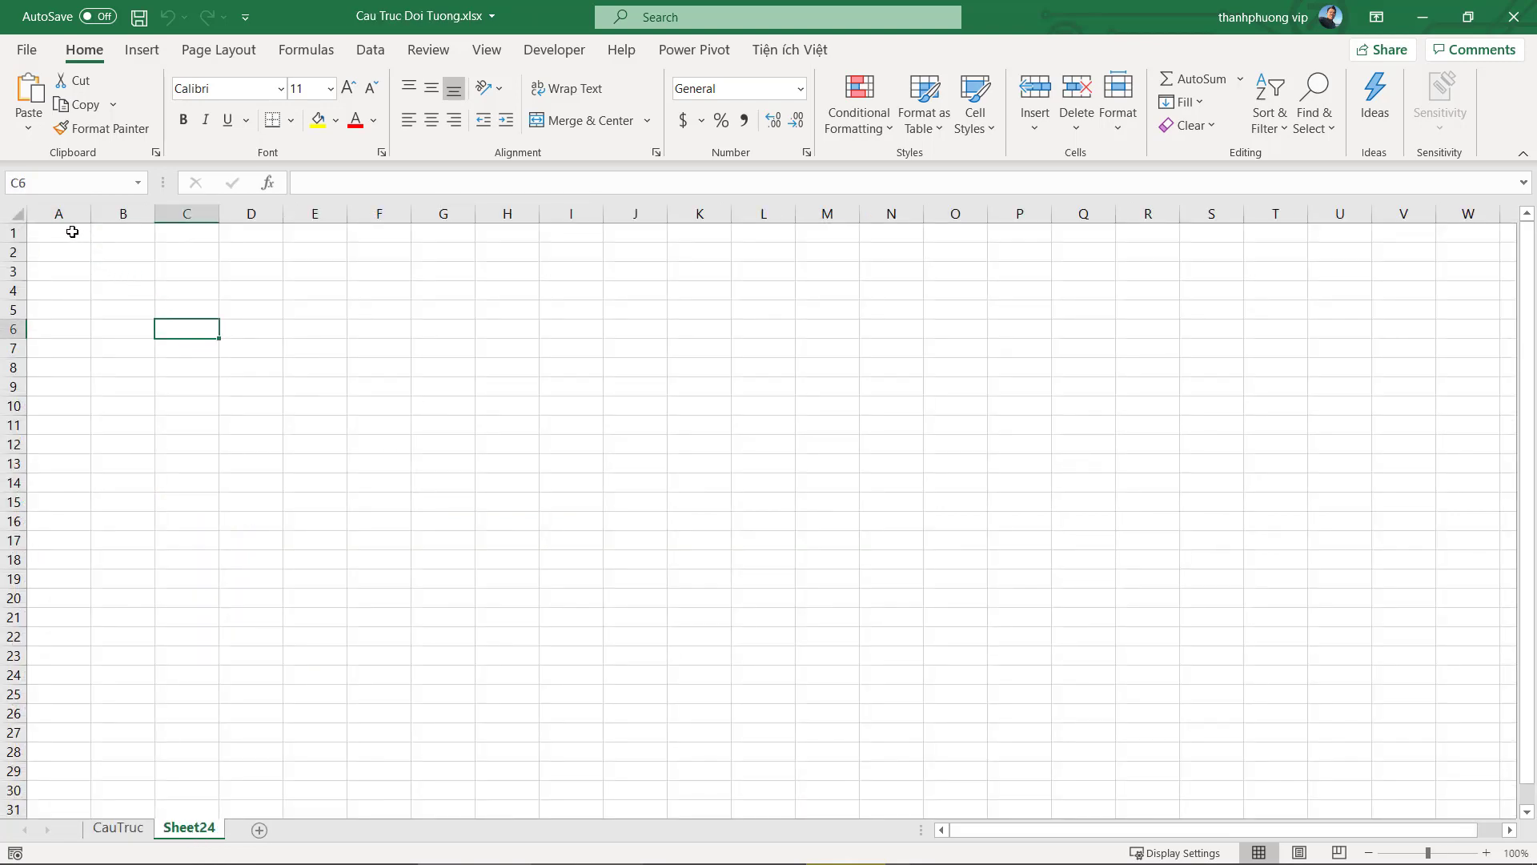
pyautogui.scroll(5, 172, 275)
pyautogui.moveTo(106, 250); pyautogui.dragTo(420, 389)
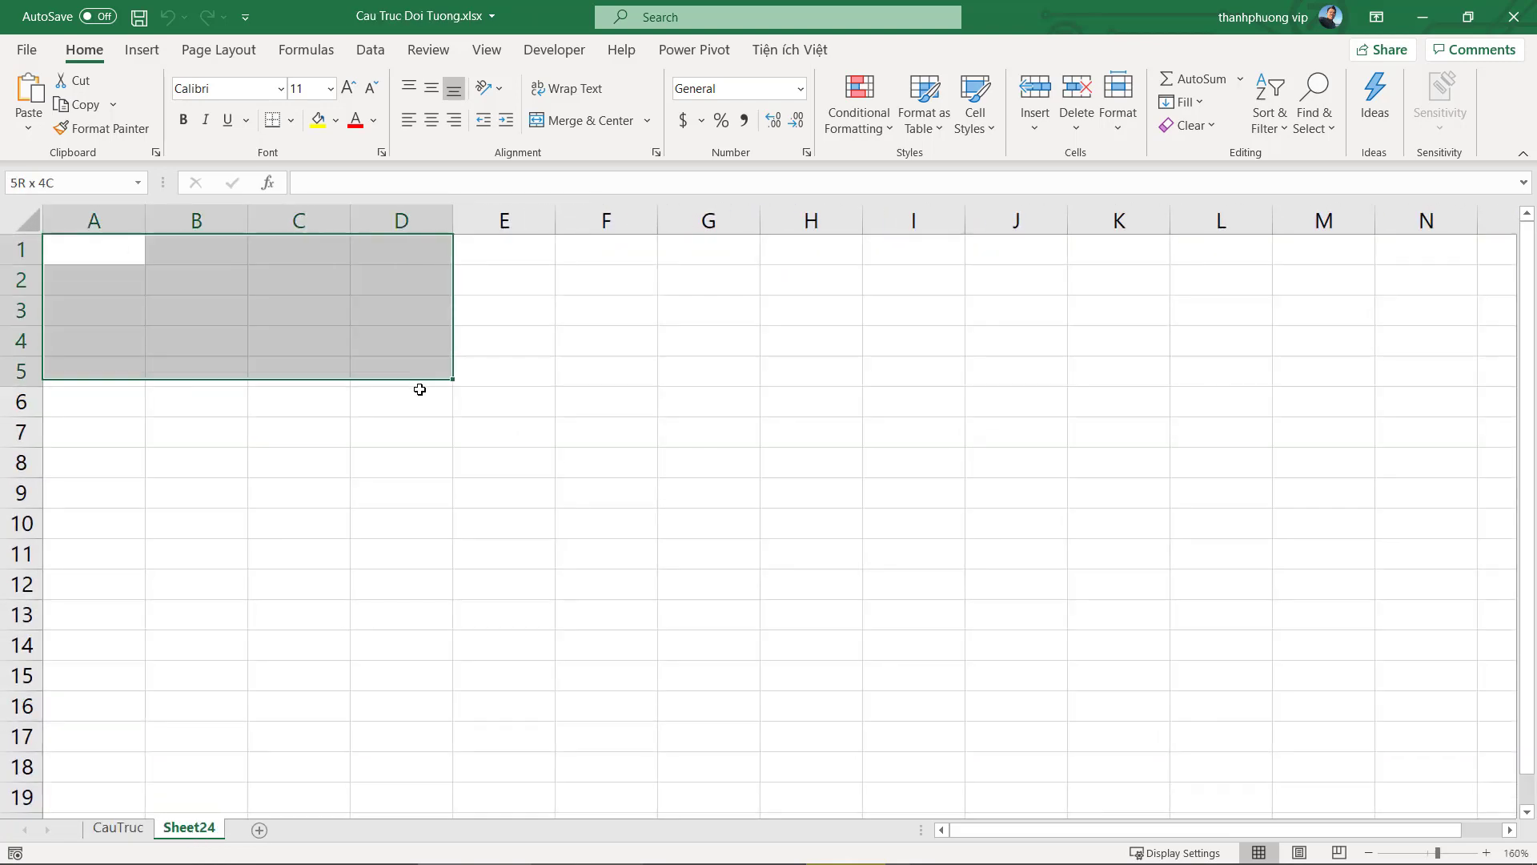
# Select sample cells B1 and C9 and the range B1:E8, then bring the VBA editor forward
pyautogui.click(206, 256)
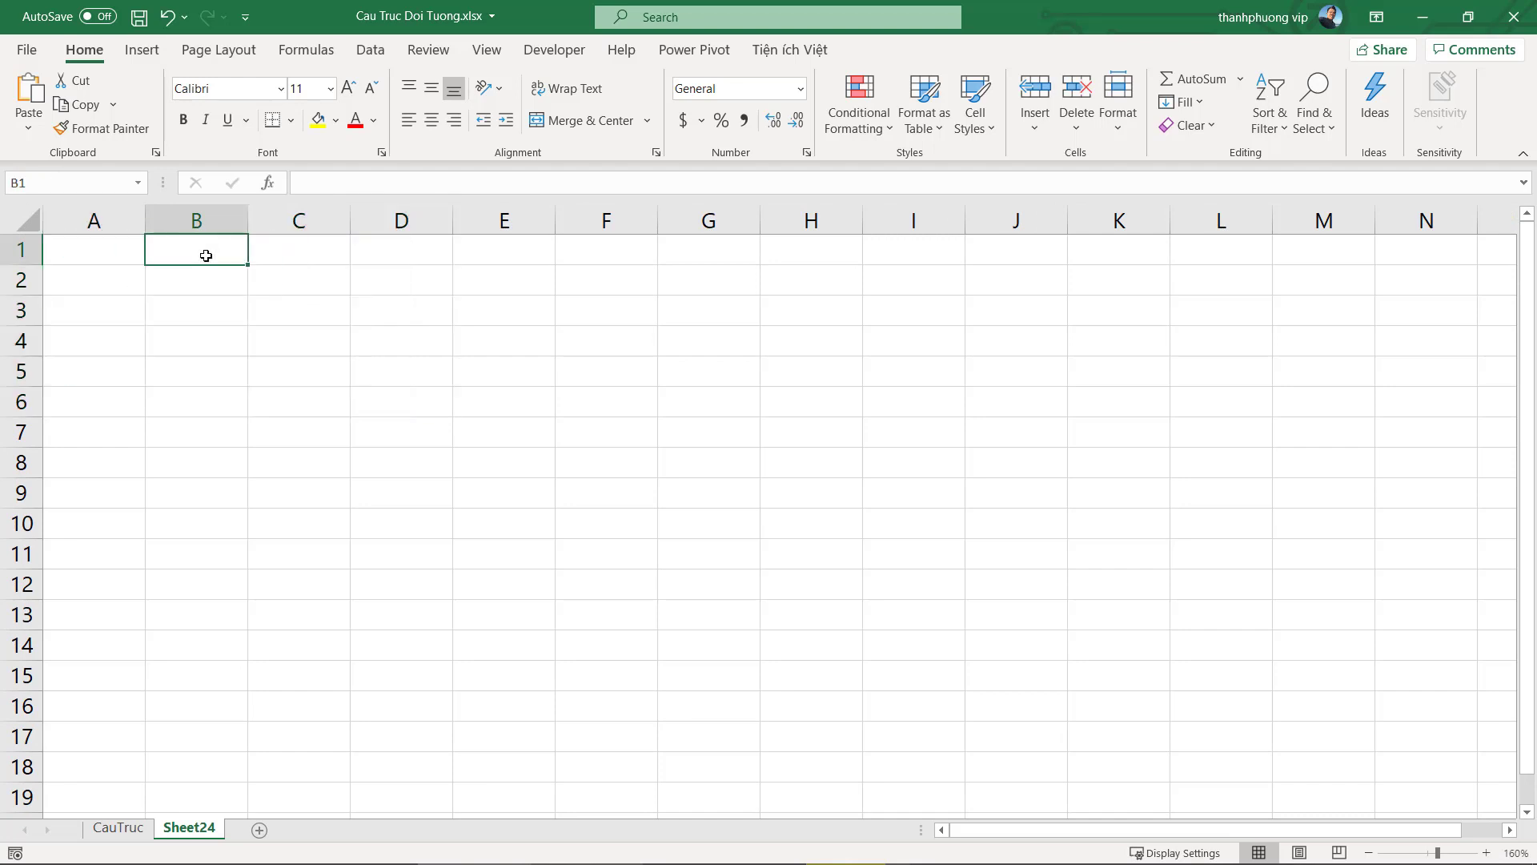
pyautogui.click(346, 493)
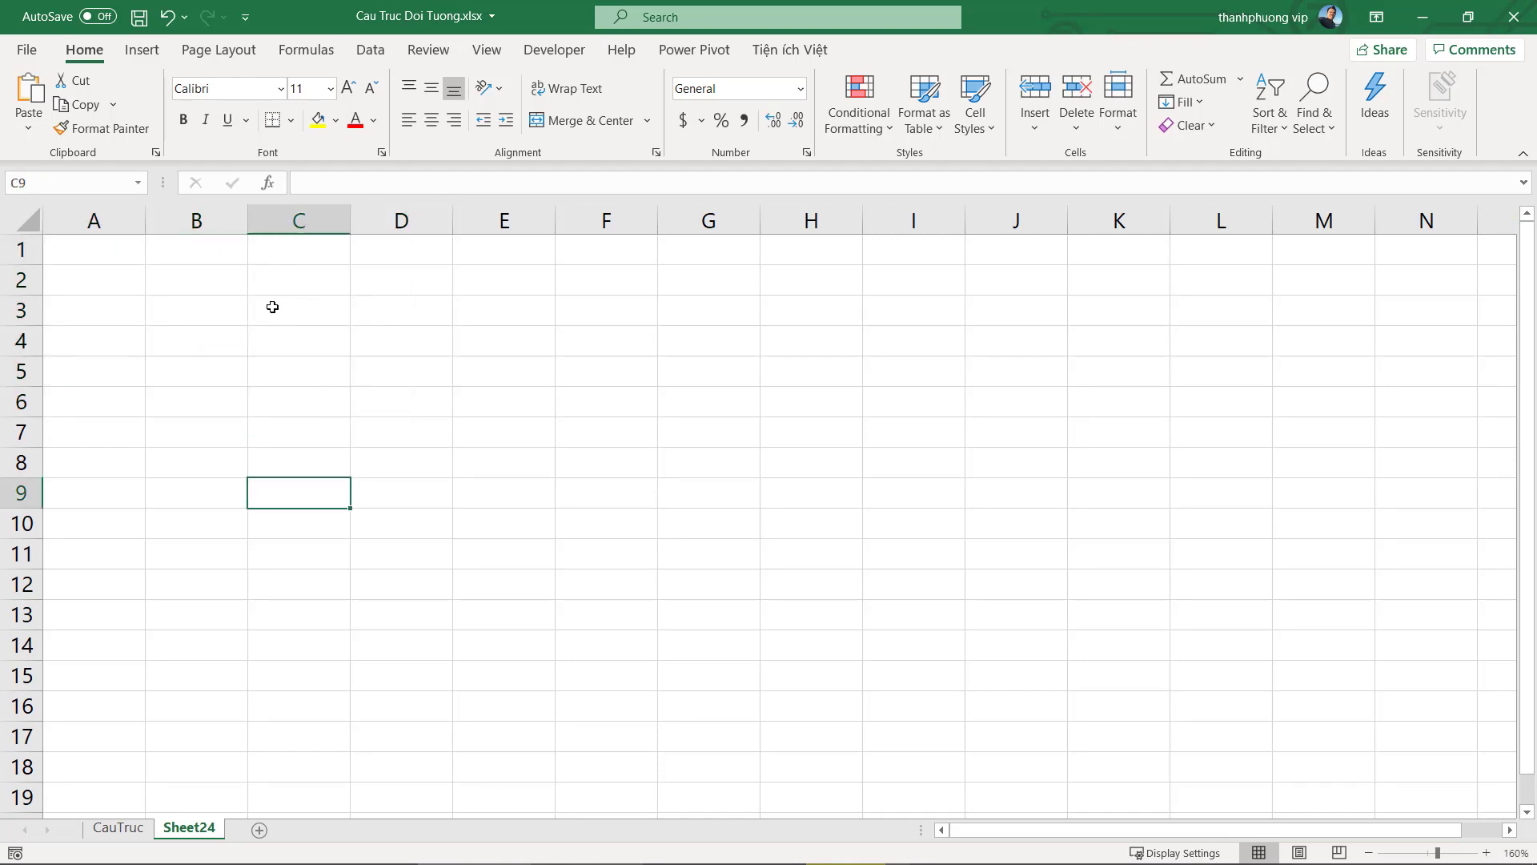
pyautogui.click(190, 251)
pyautogui.moveTo(190, 251); pyautogui.dragTo(518, 454)
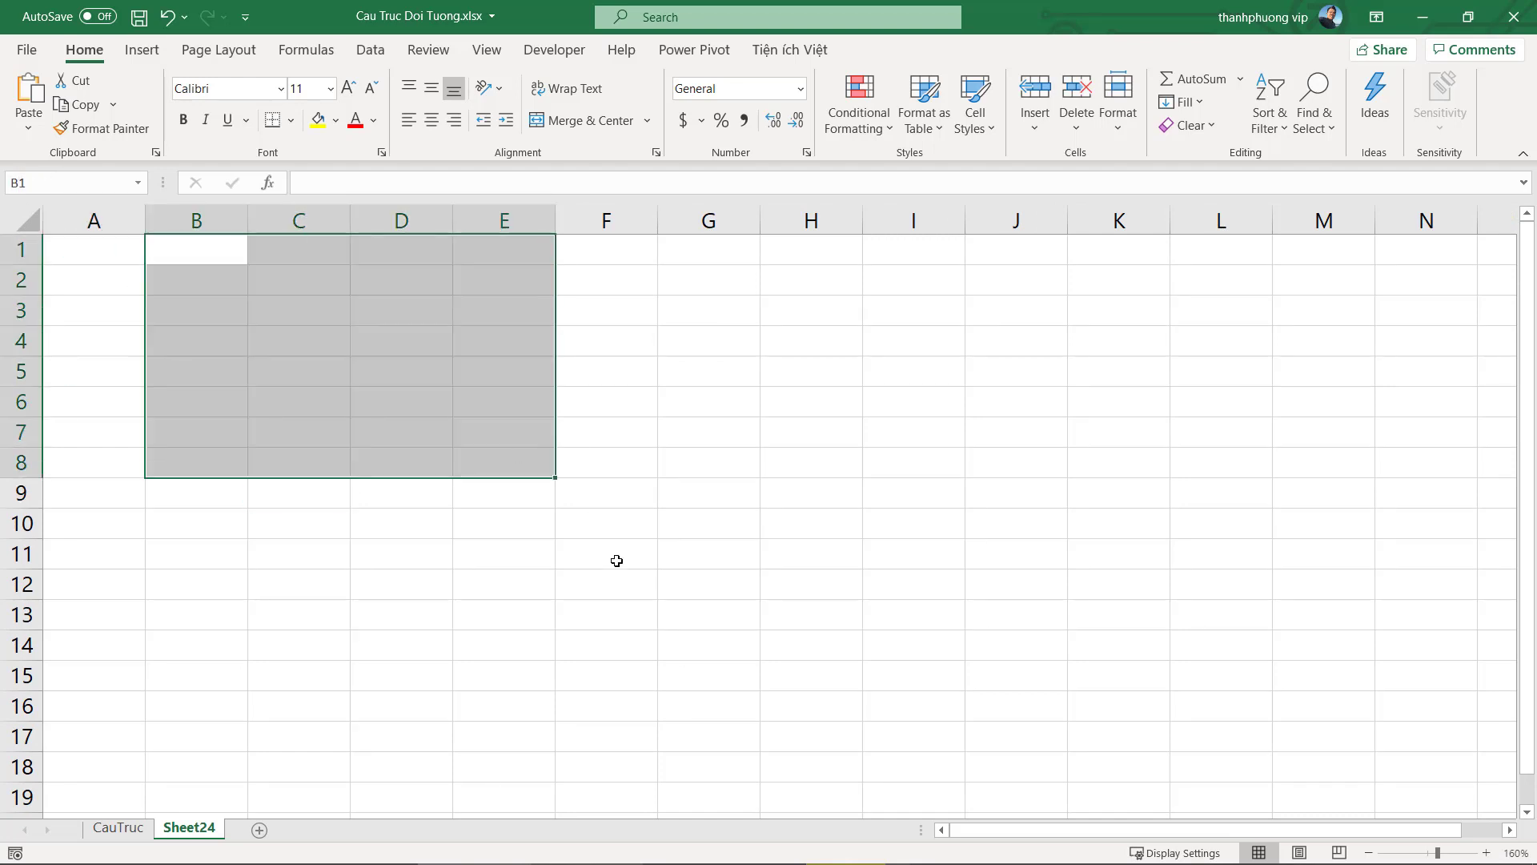
pyautogui.click(624, 858)
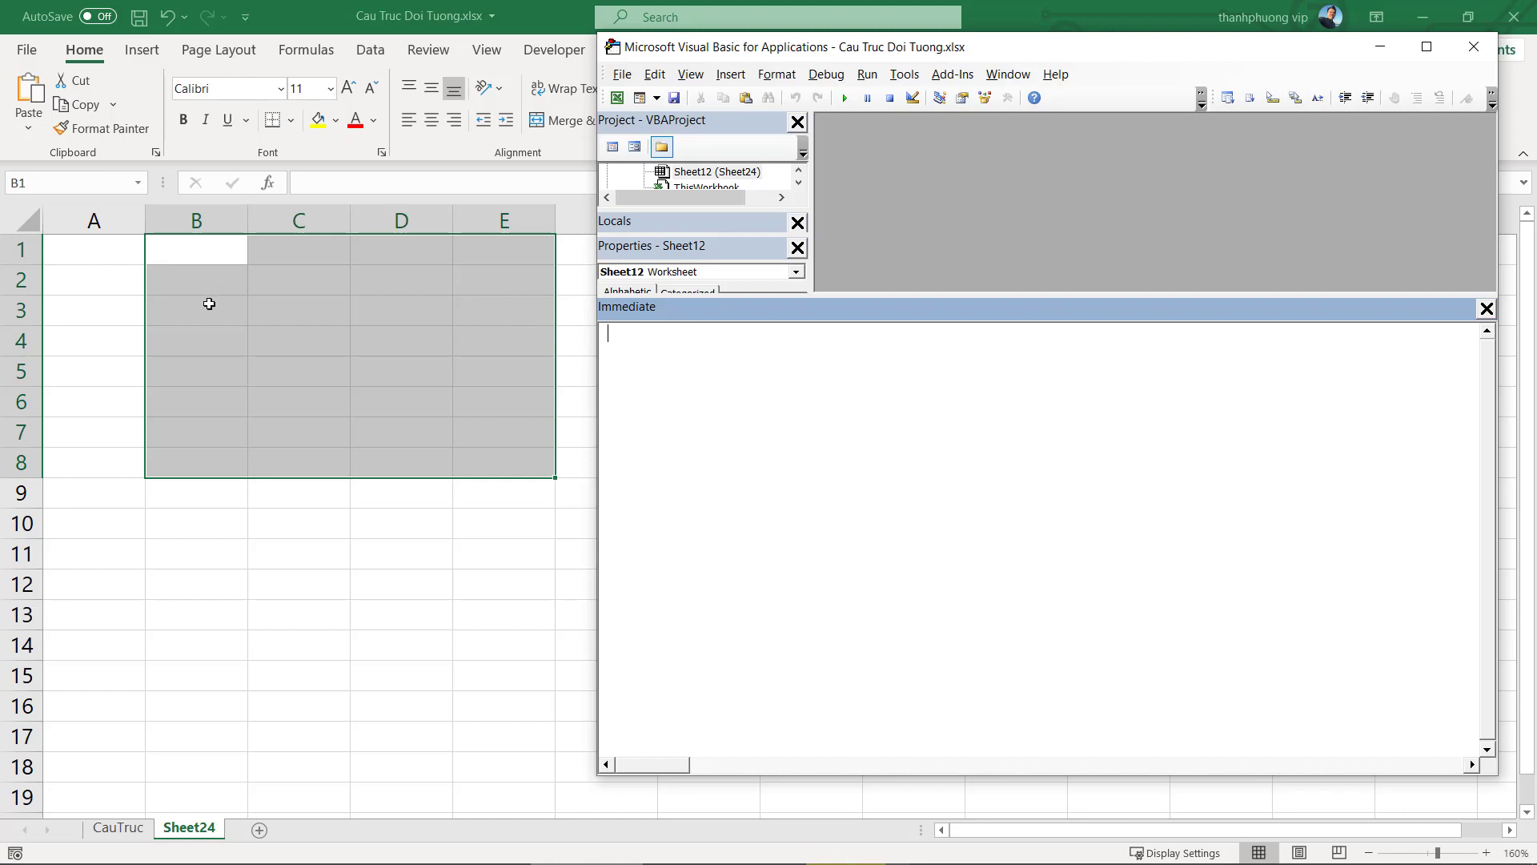
# In the Immediate window, enter range("A1").Select, then run range("A1:A3").Select
pyautogui.write('rang')
pyautogui.write('e(')
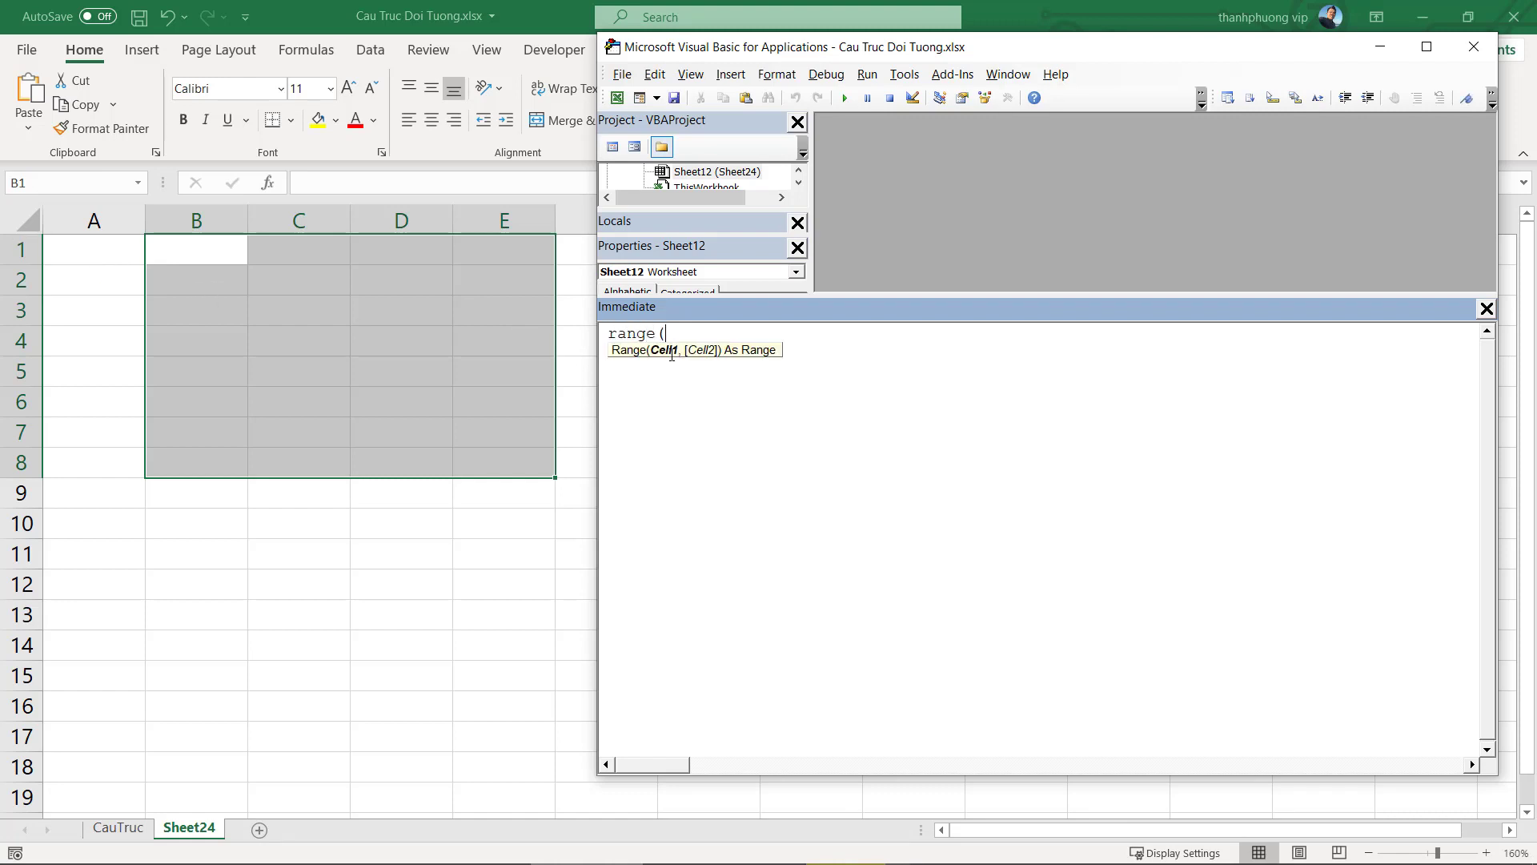
pyautogui.write('"')
pyautogui.write('A1')
pyautogui.write('").')
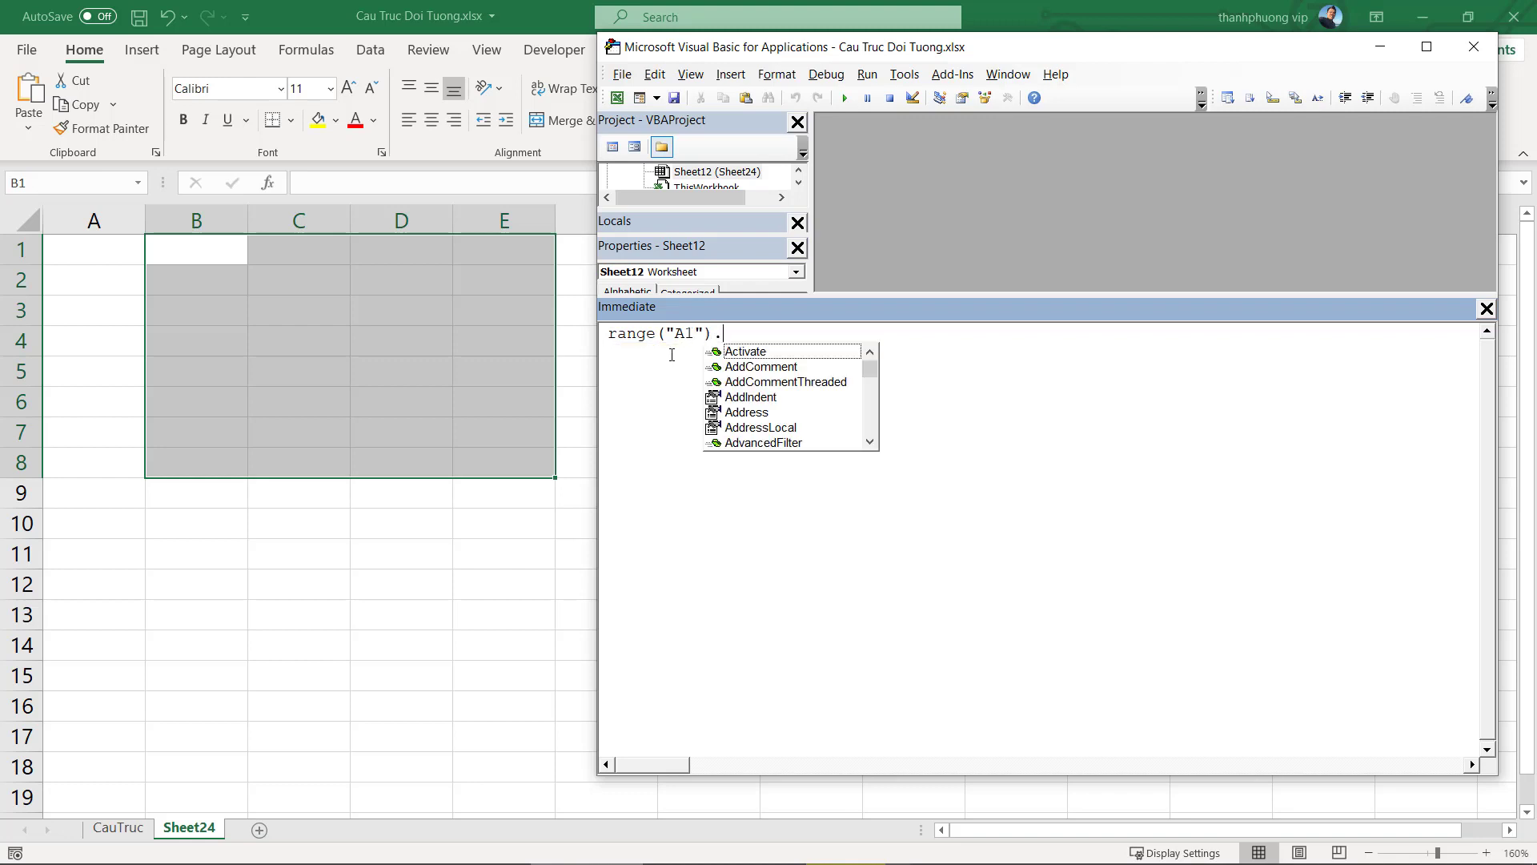
pyautogui.write('se')
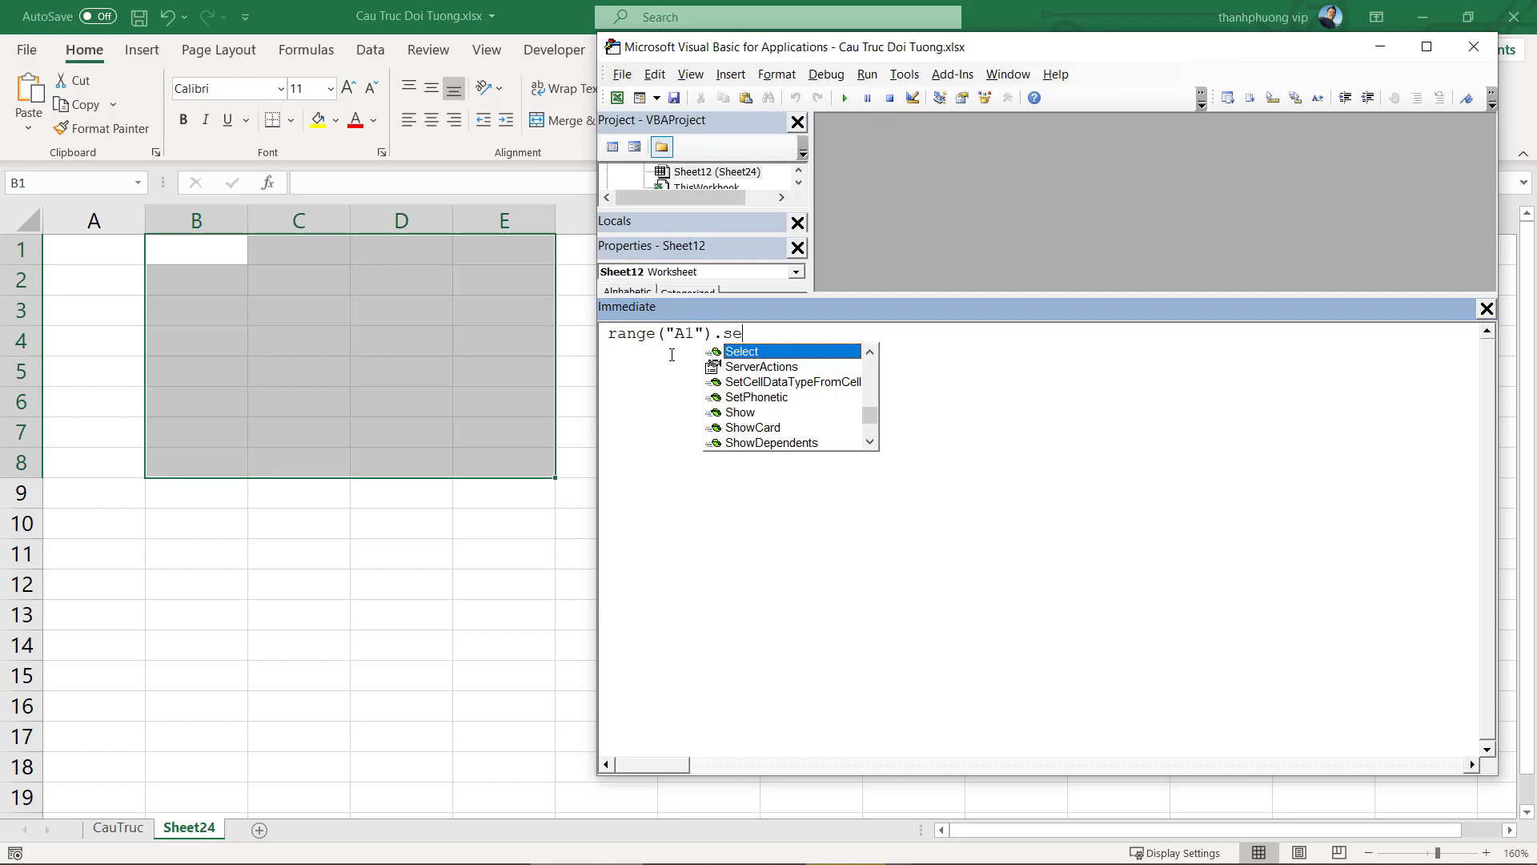
pyautogui.press('Tab')
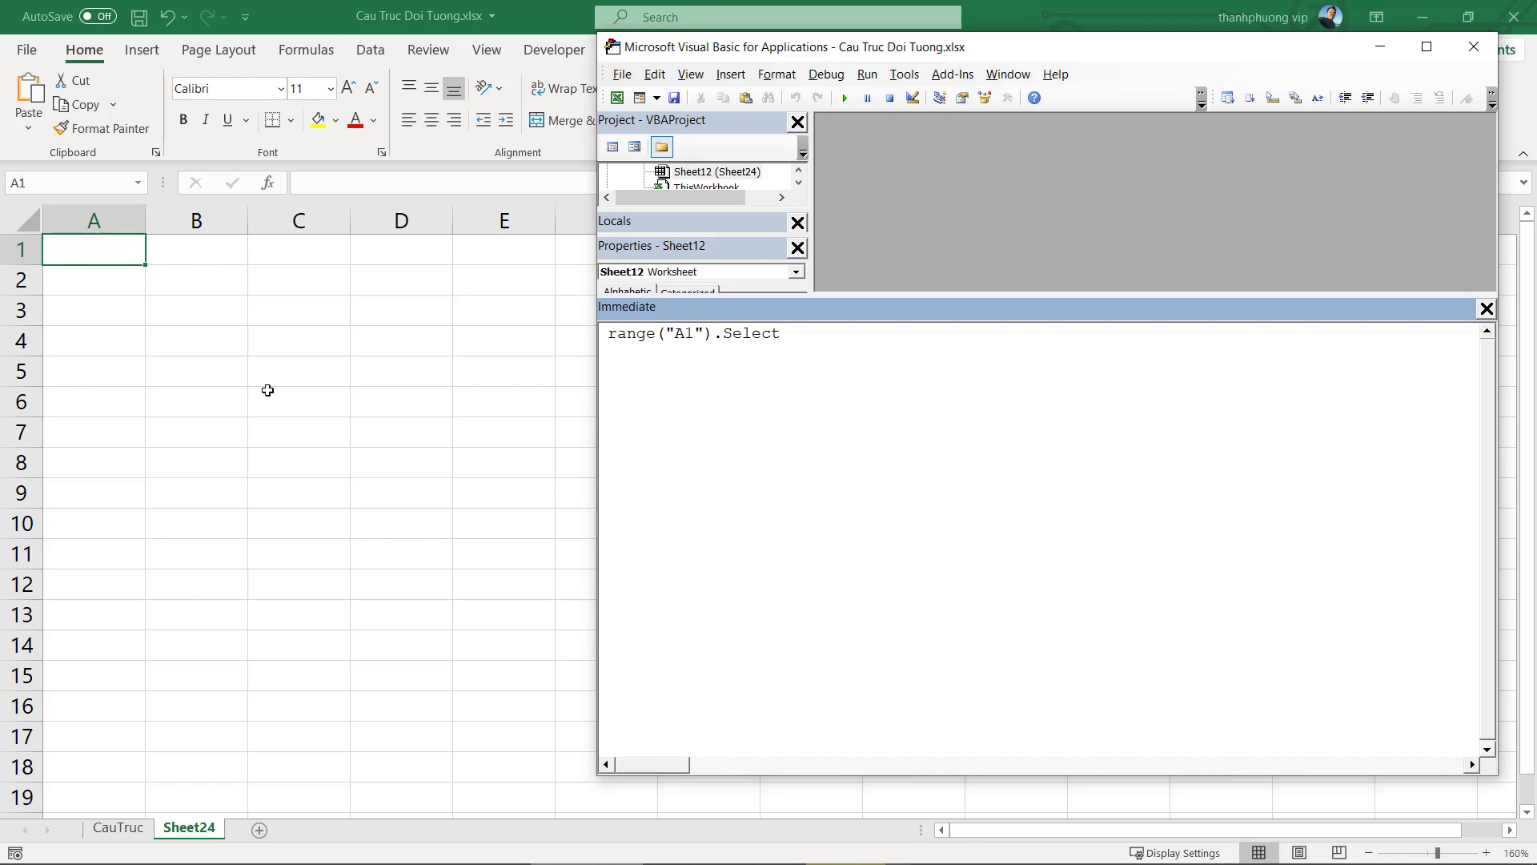
pyautogui.write('ran')
pyautogui.write('ge("A')
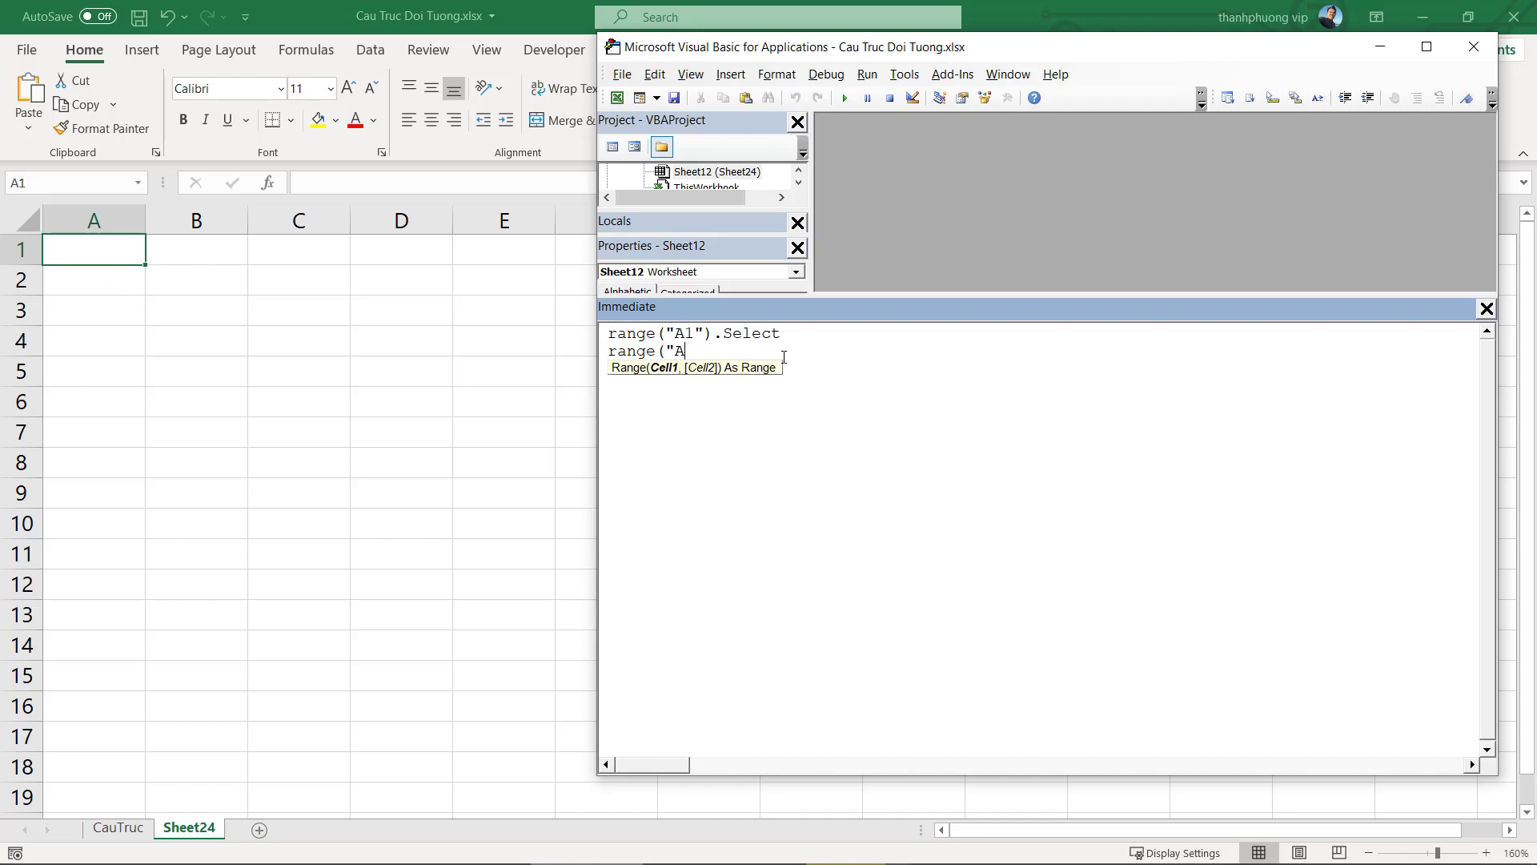
pyautogui.write('1:A')
pyautogui.write('3"')
pyautogui.write(').s')
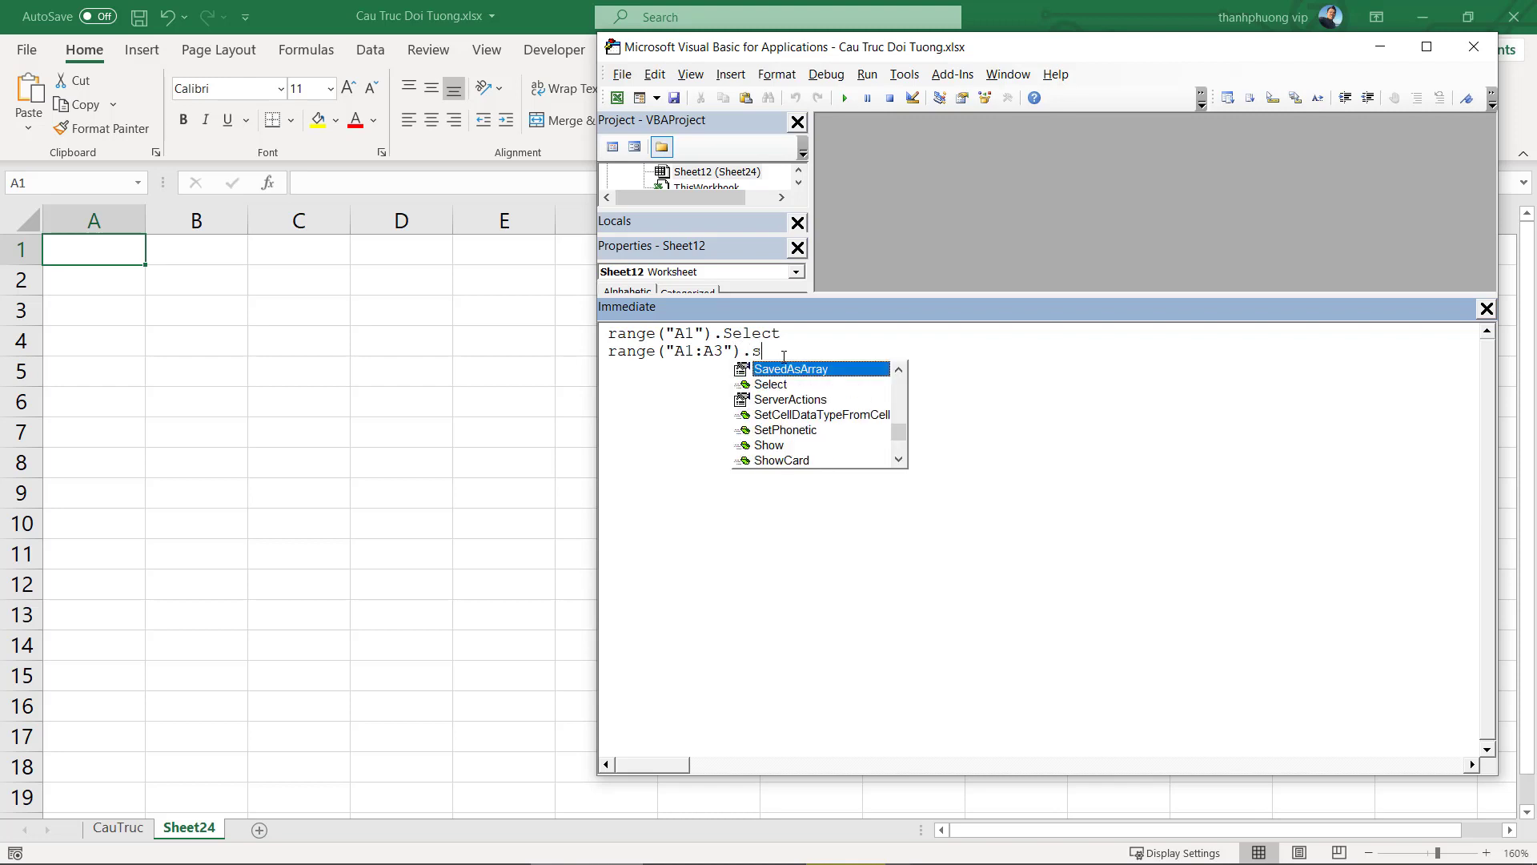
pyautogui.write('e')
pyautogui.press('Tab')
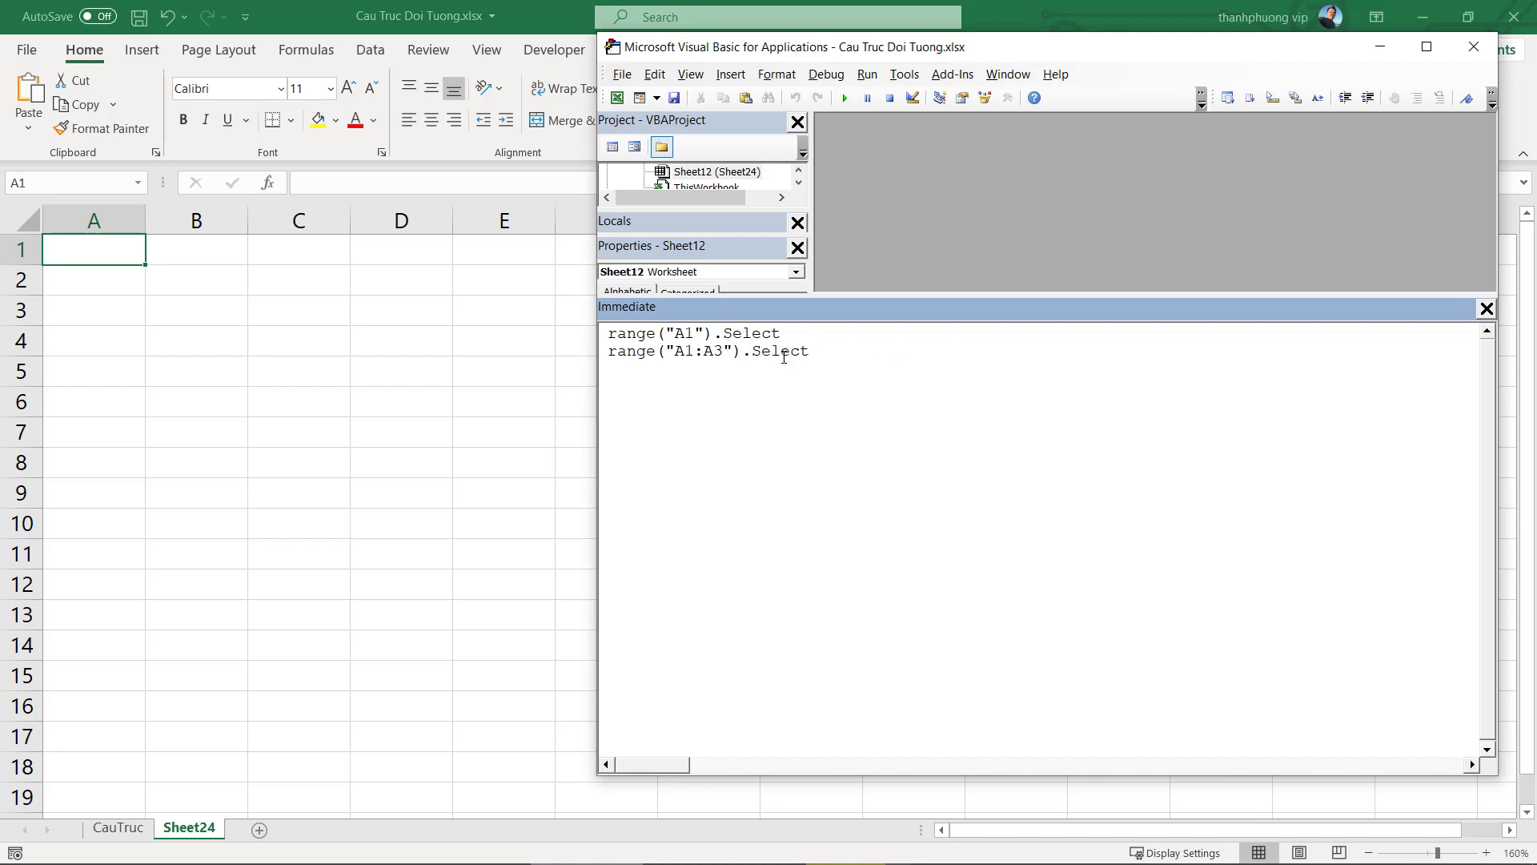
pyautogui.press('Return')
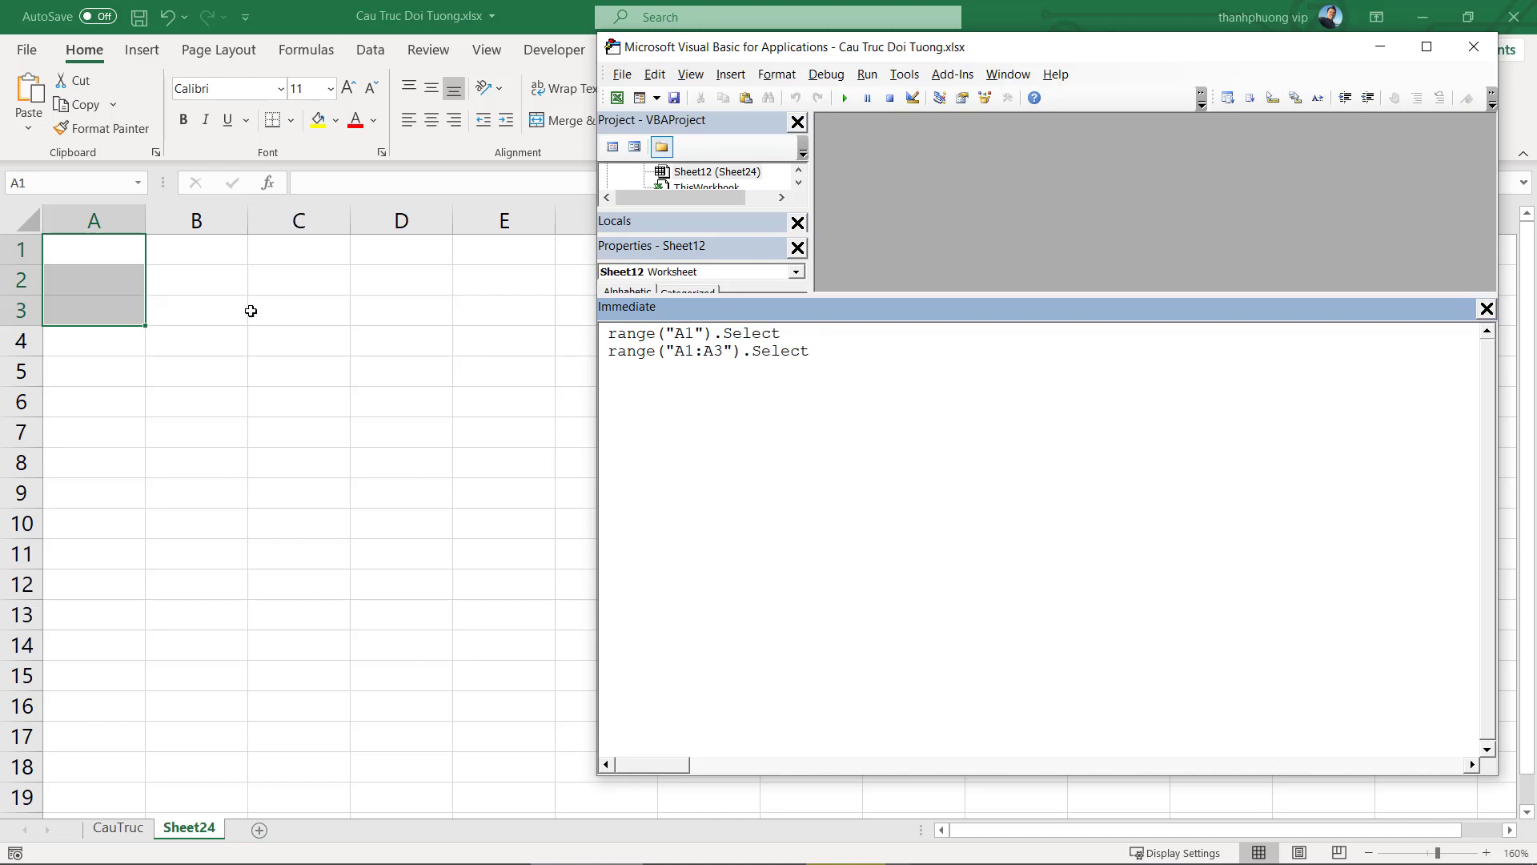
pyautogui.click(295, 320)
pyautogui.moveTo(121, 244); pyautogui.dragTo(149, 318)
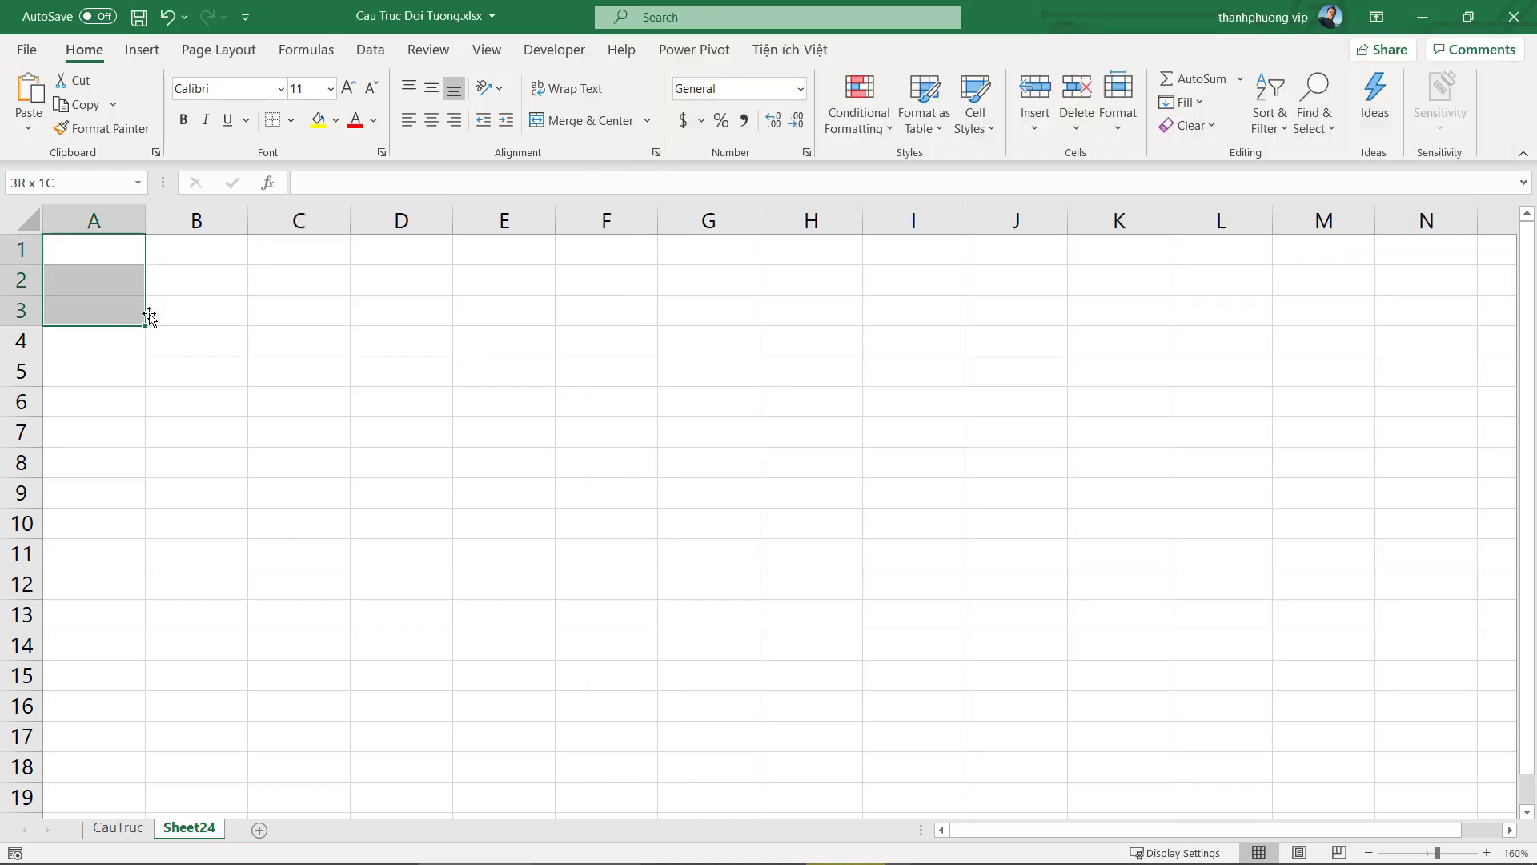
pyautogui.click(309, 314)
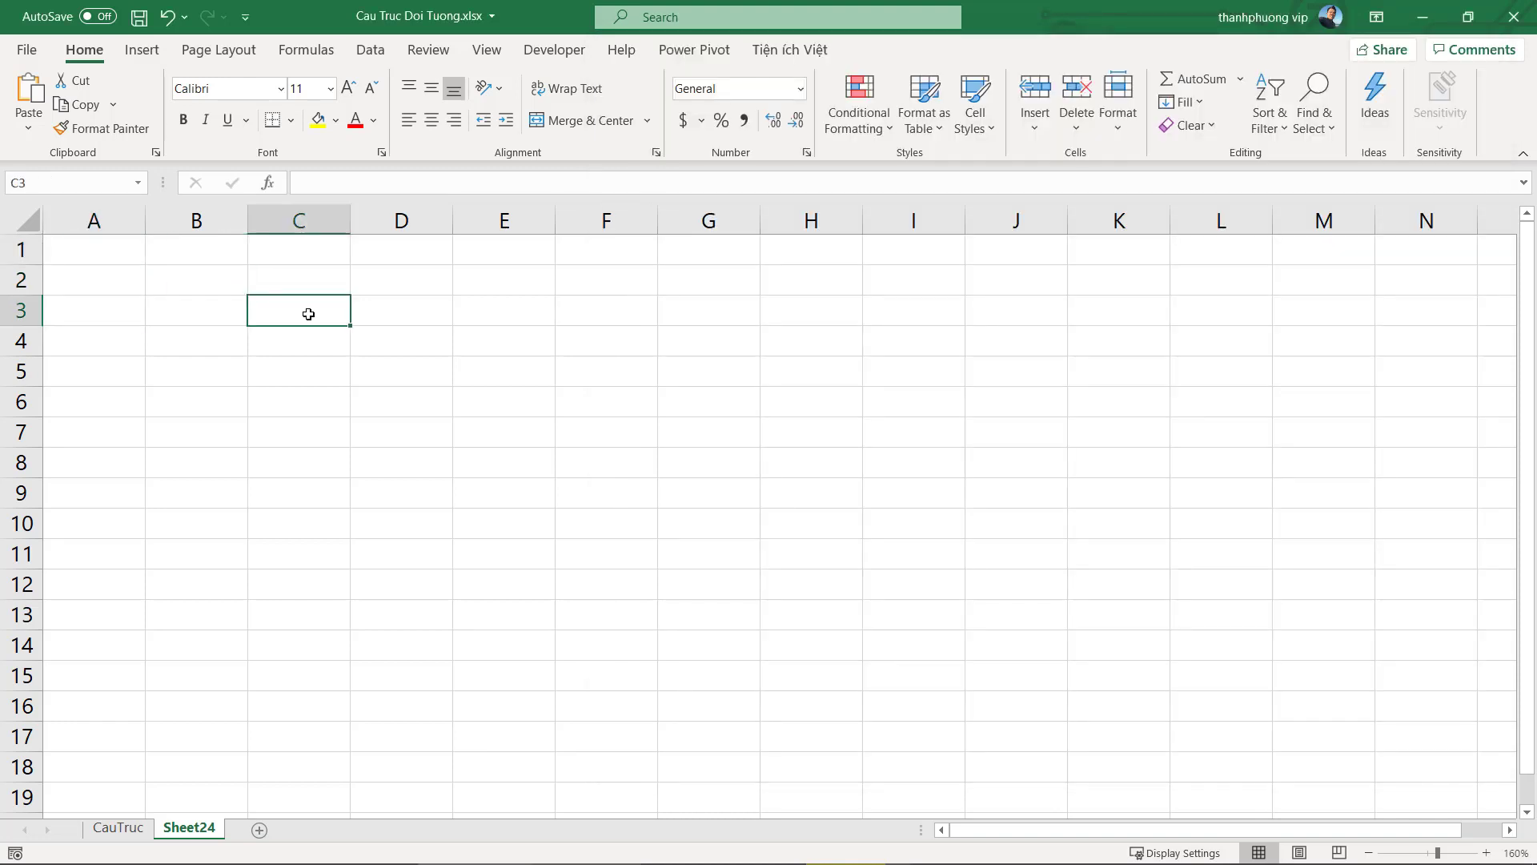
pyautogui.write('=')
pyautogui.moveTo(89, 257); pyautogui.dragTo(112, 316)
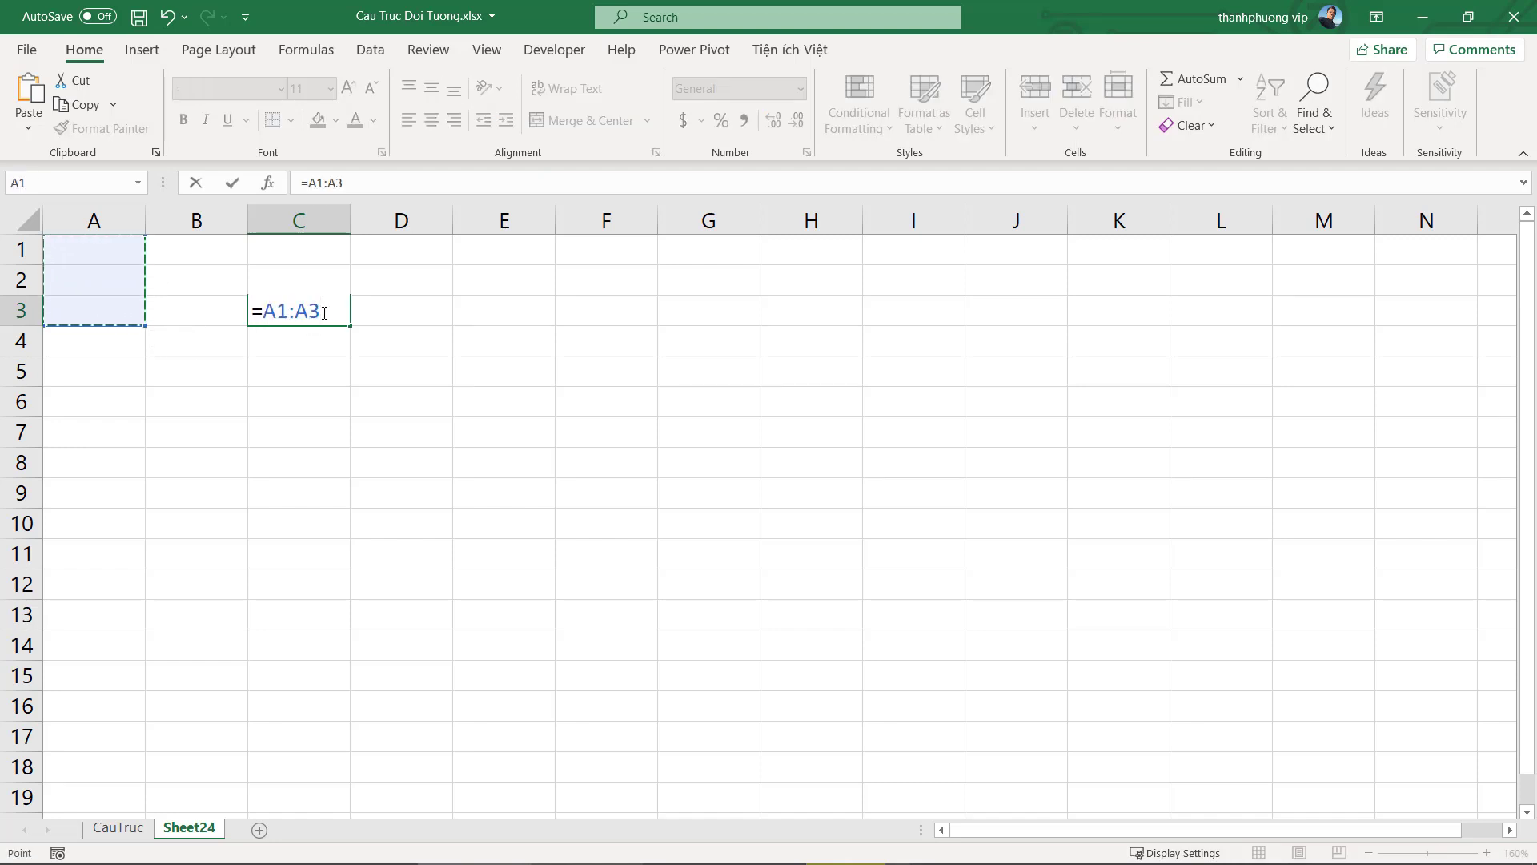
pyautogui.press('Escape')
pyautogui.click(542, 850)
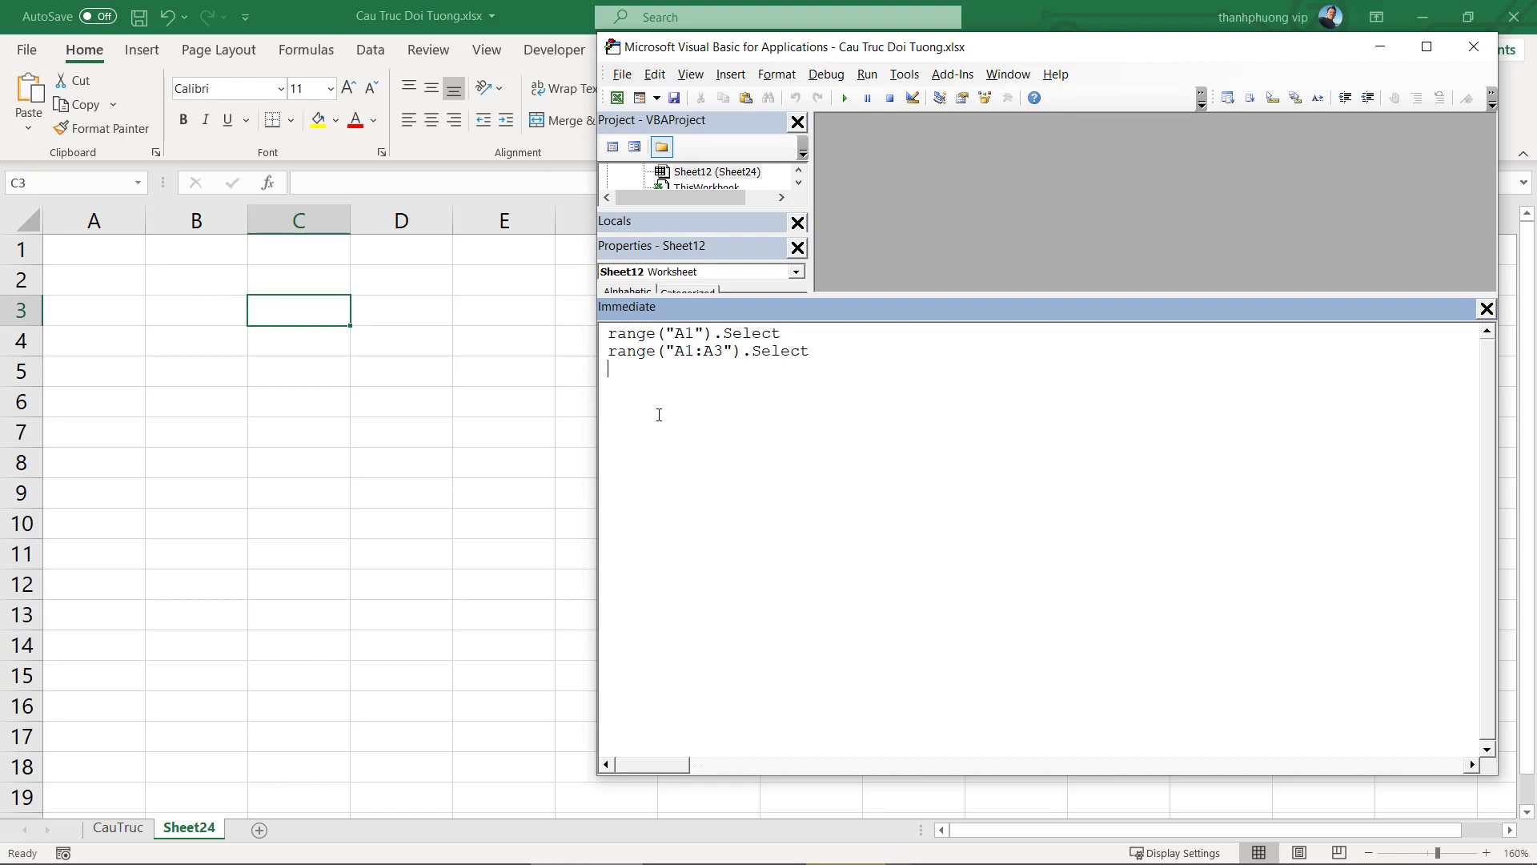
# Run range("A1").Value = 1 to put 1 in cell A1
pyautogui.write('range("')
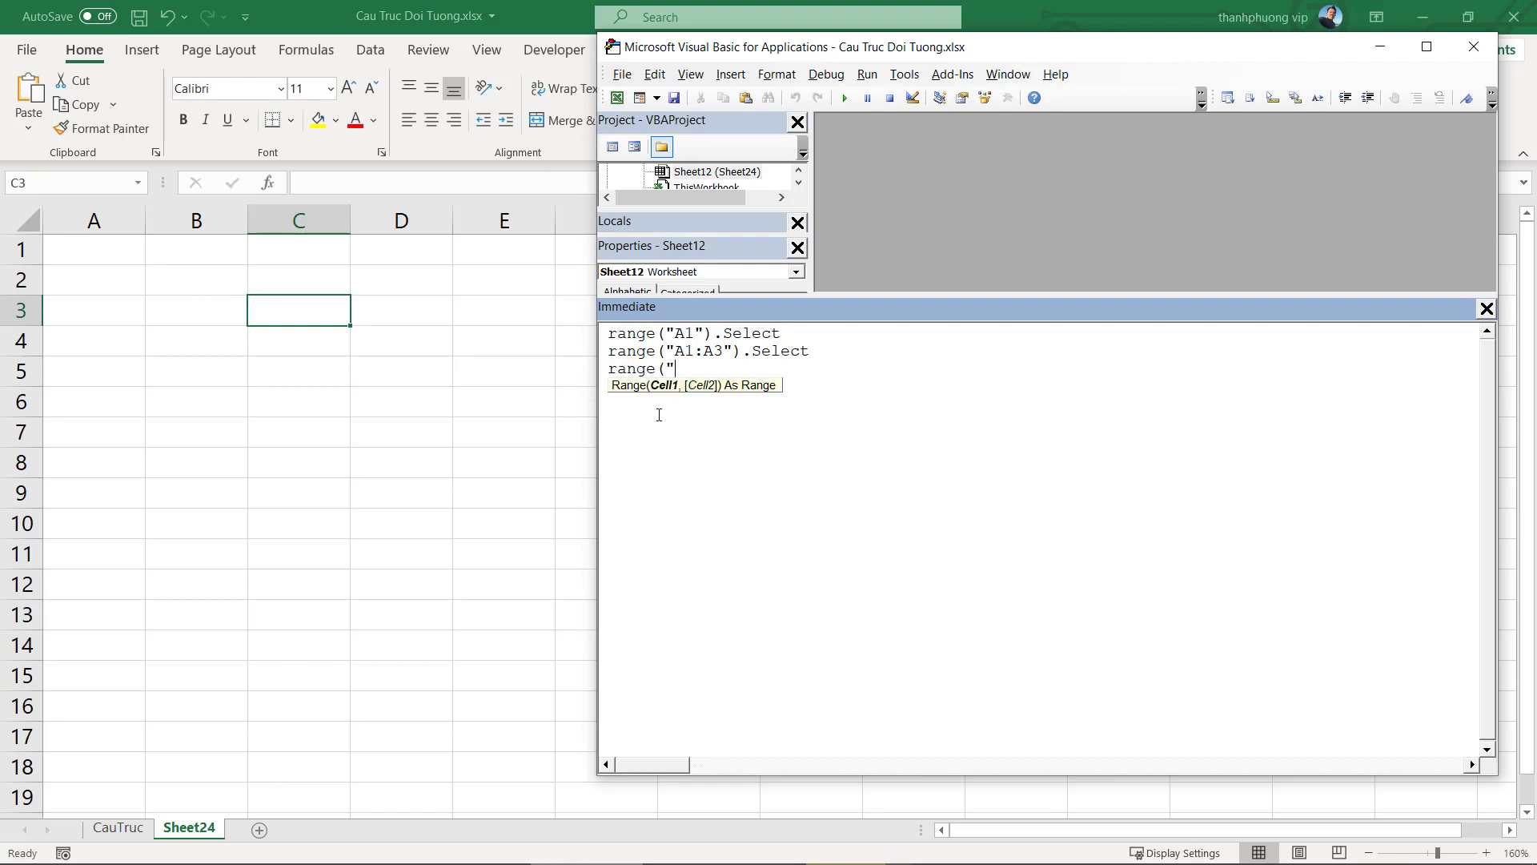
pyautogui.write('A1')
pyautogui.write(').v')
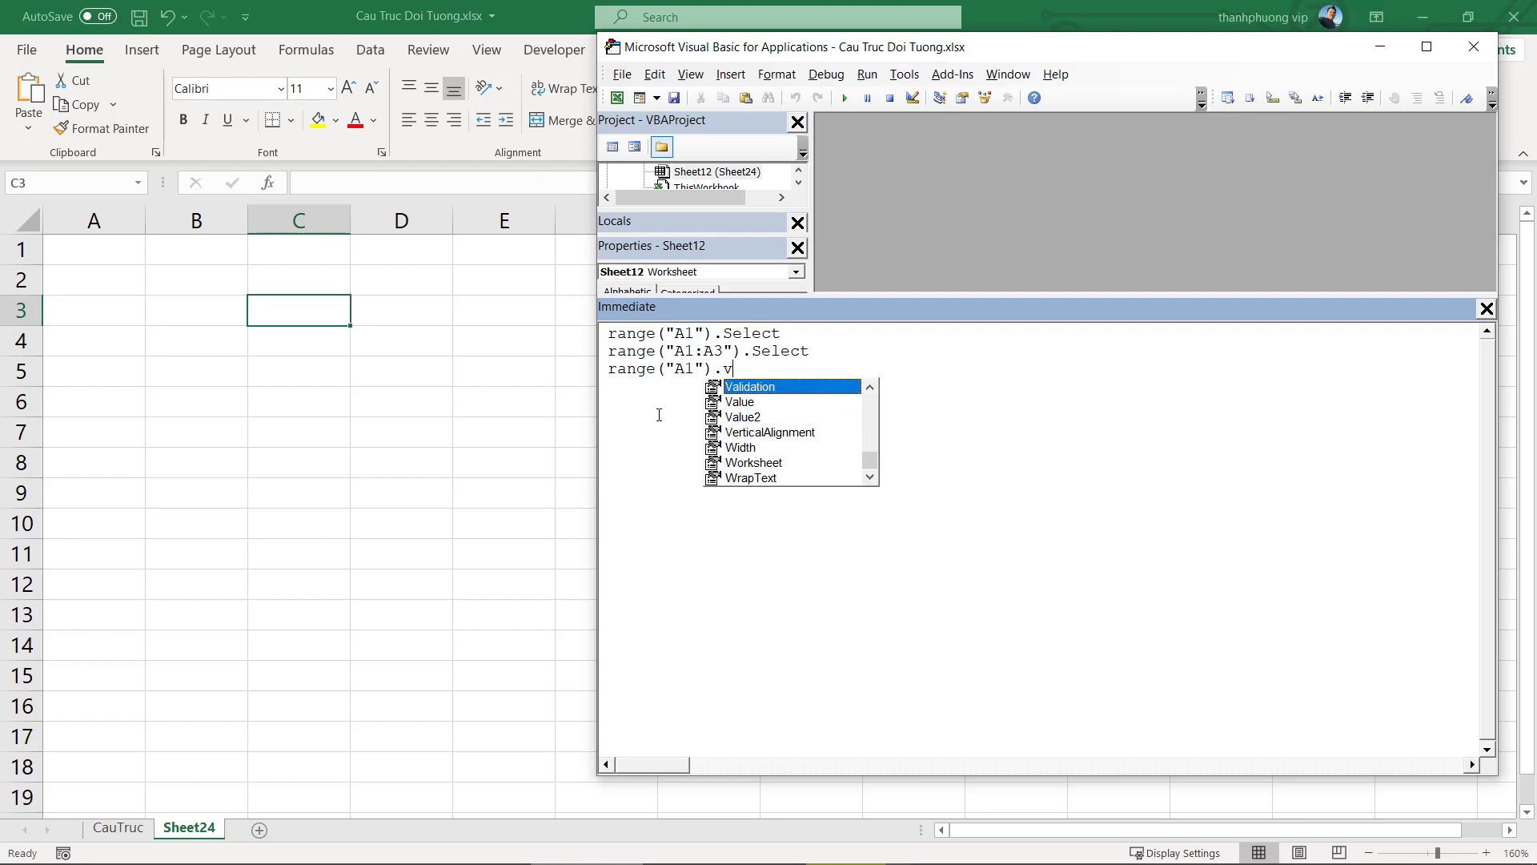
pyautogui.write('a')
pyautogui.press('Tab')
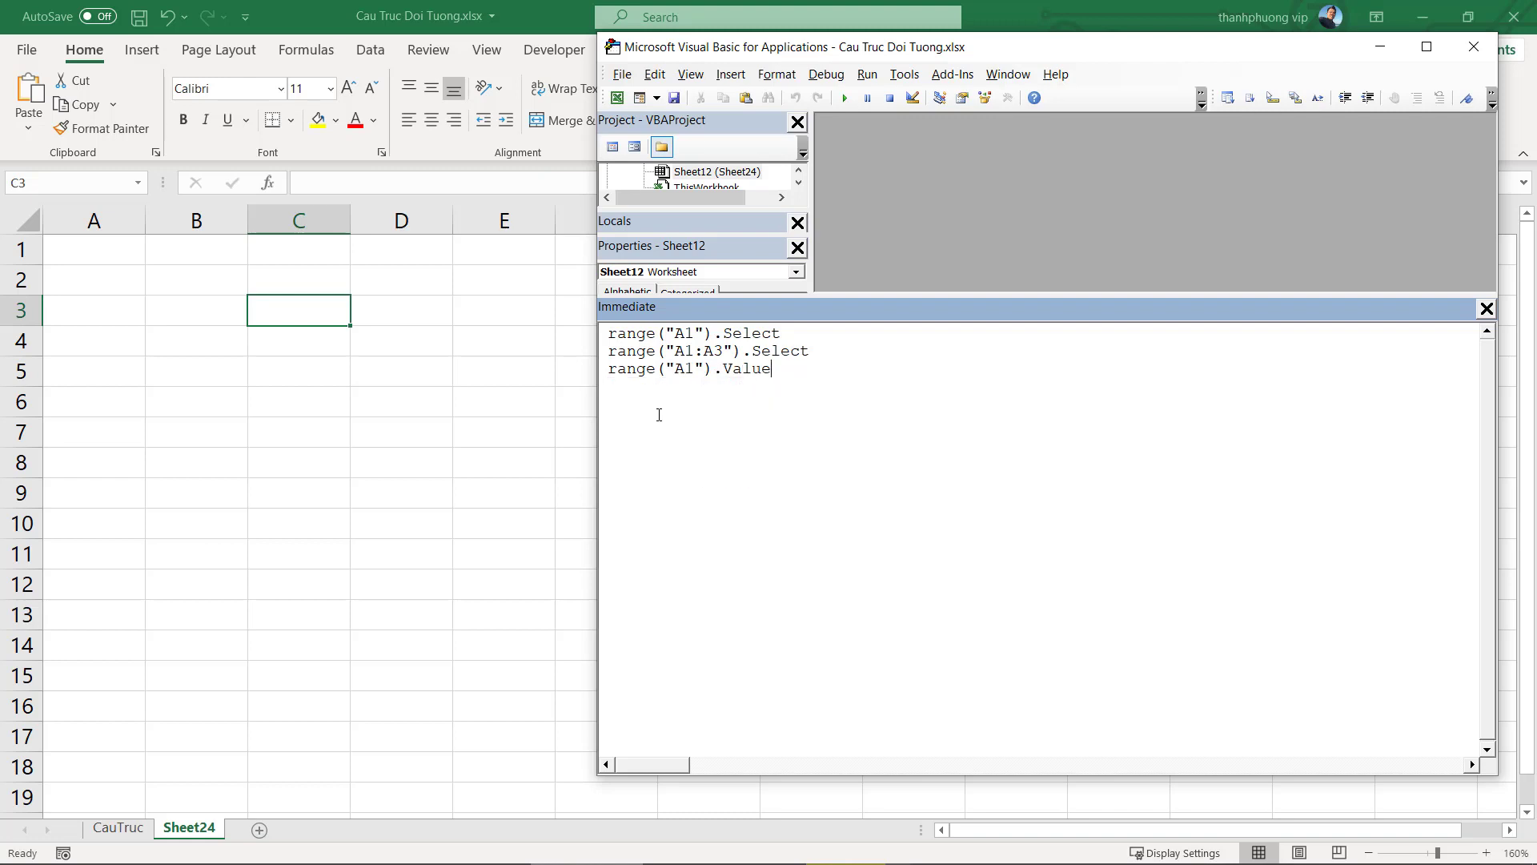
pyautogui.write('= ')
pyautogui.write('1')
pyautogui.press('Return')
# Run range("A1:A3,C1:C3").Interior.Color = vbRed to fill both ranges red
pyautogui.write('rang')
pyautogui.press('BackSpace')
pyautogui.press('BackSpace')
pyautogui.write('g')
pyautogui.press('BackSpace')
pyautogui.write('nge("')
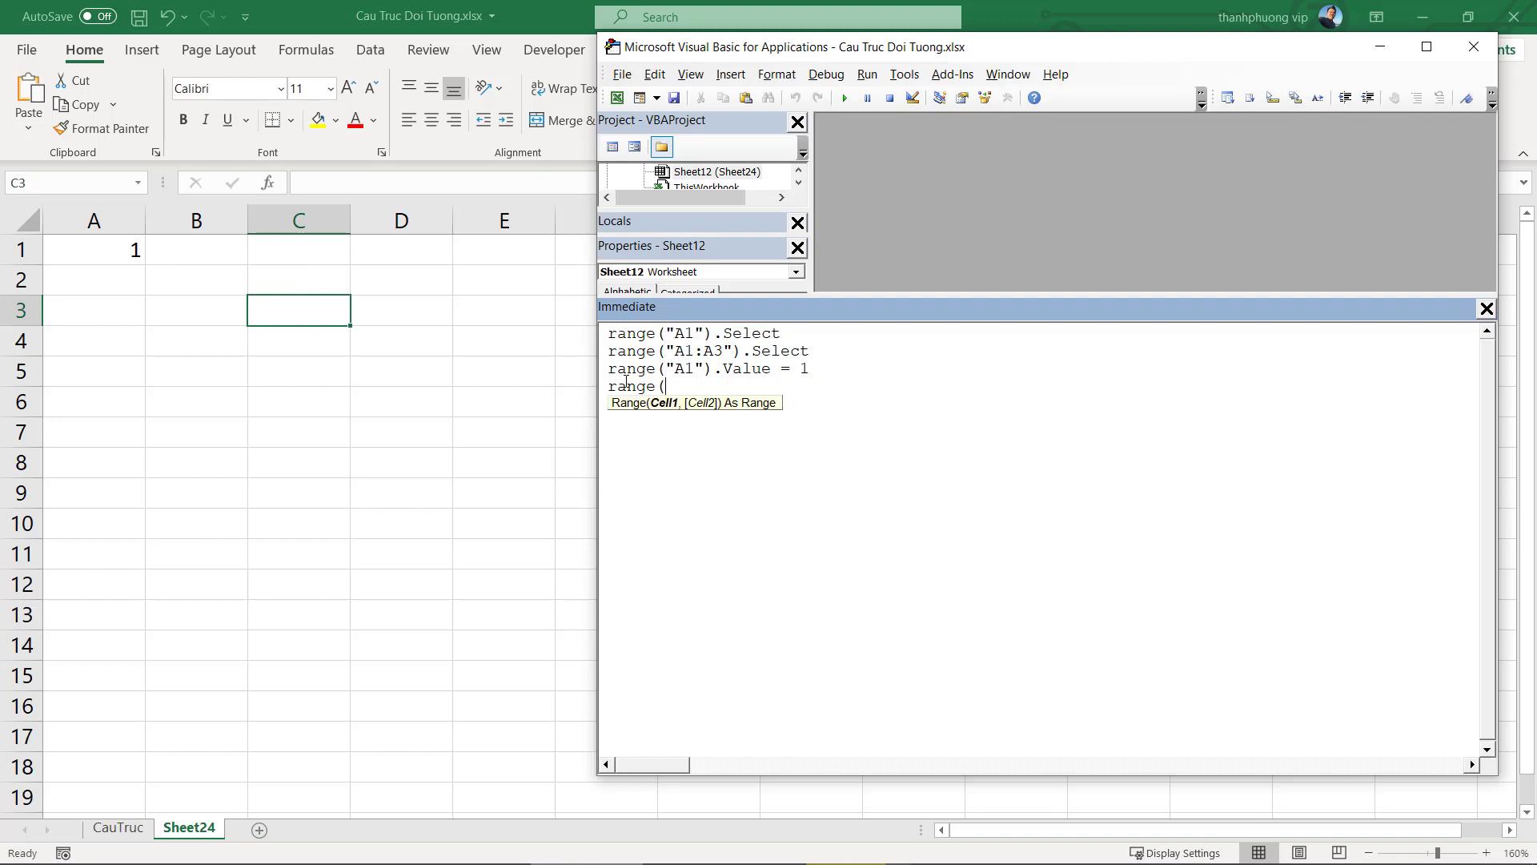
pyautogui.write('A')
pyautogui.write('1:A')
pyautogui.write('3,')
pyautogui.write('A')
pyautogui.press('BackSpace')
pyautogui.write('C1:C')
pyautogui.write('3"')
pyautogui.write(').')
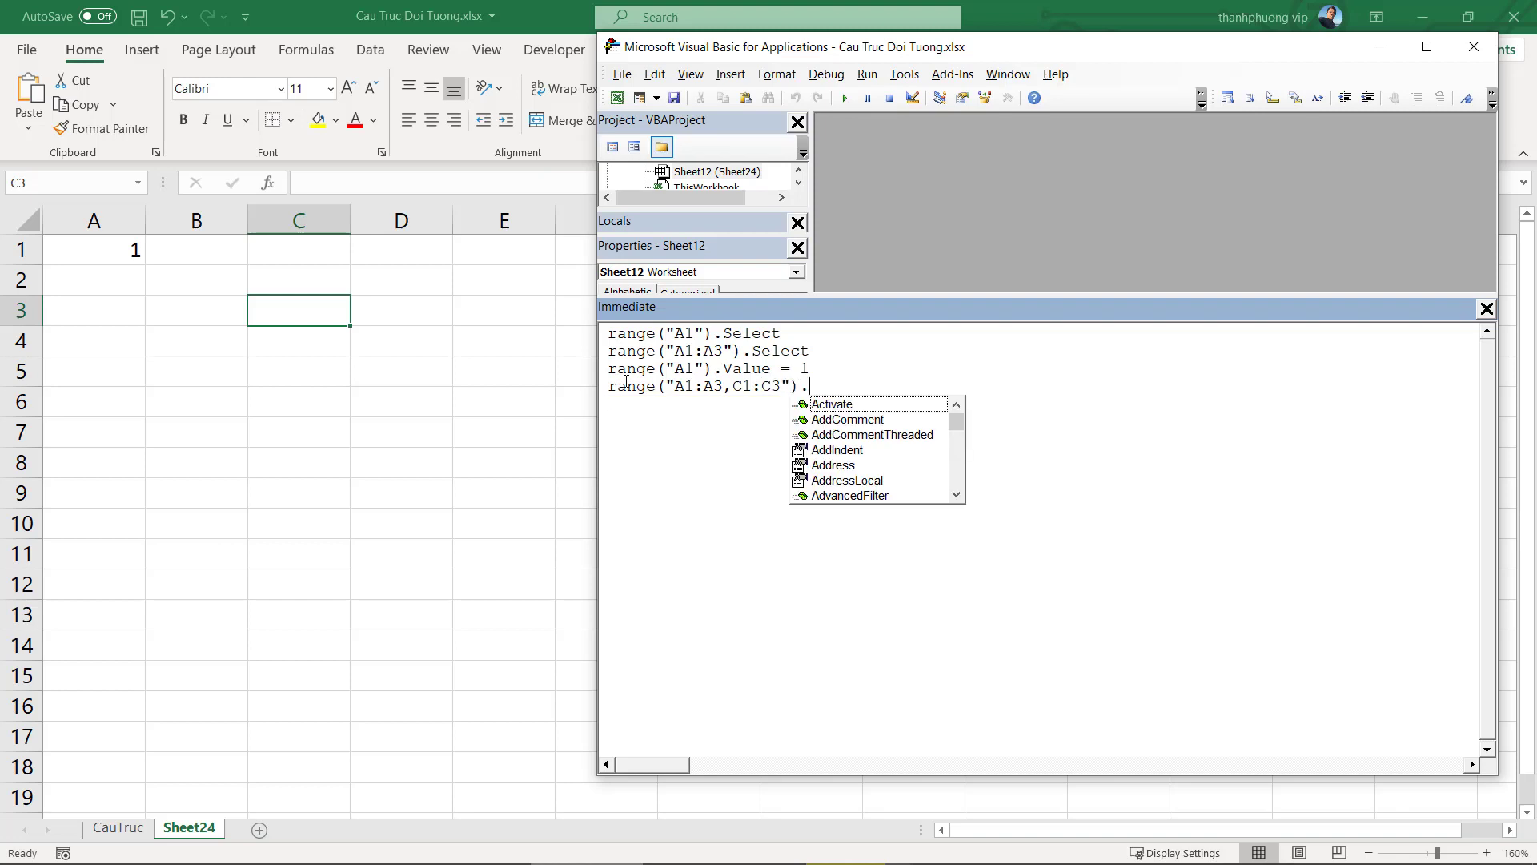
pyautogui.write('i')
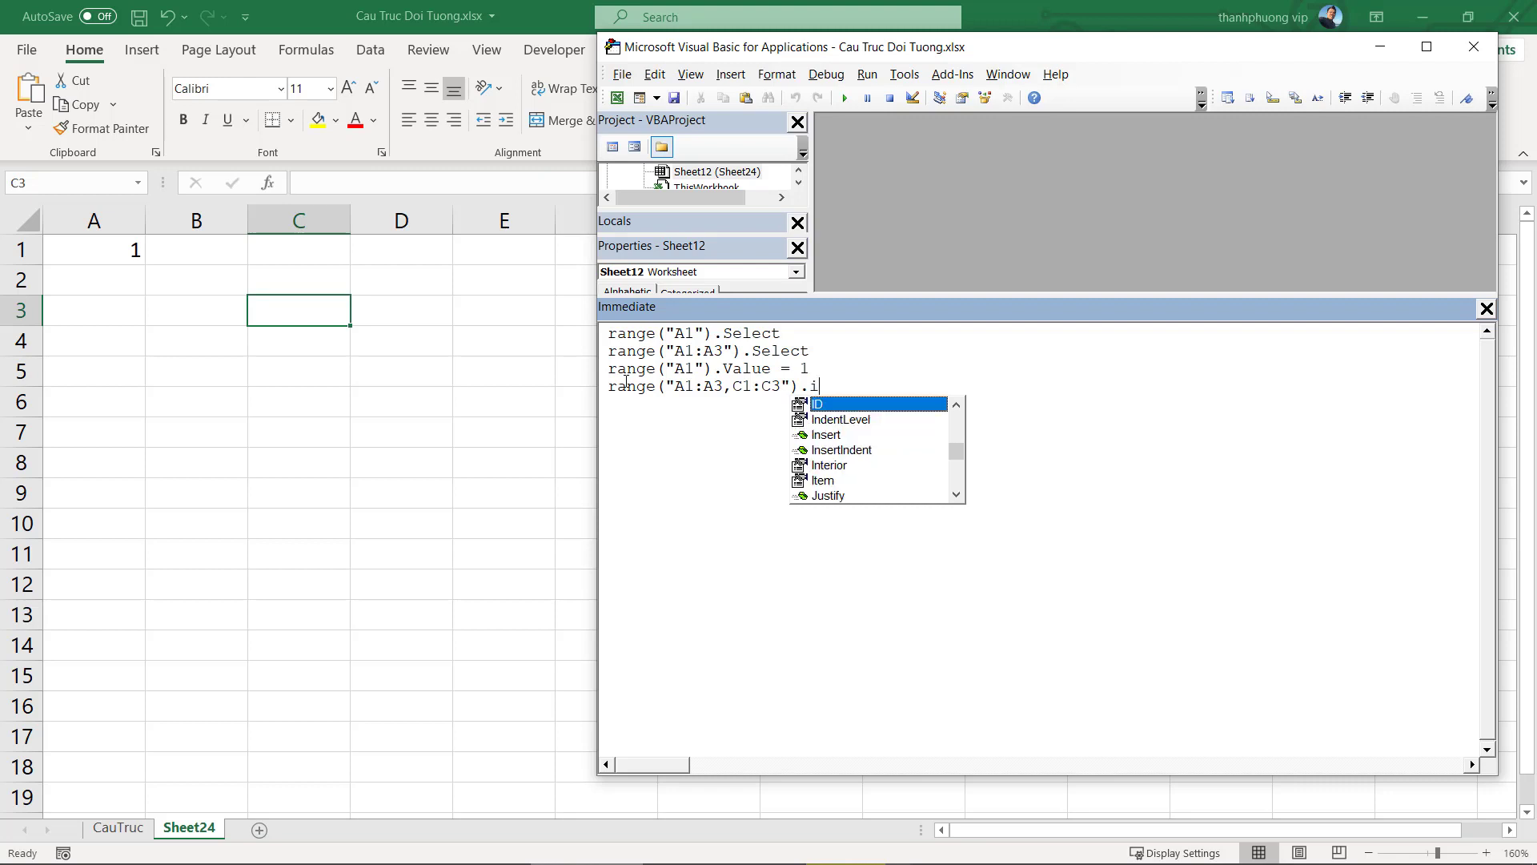
pyautogui.write('n')
pyautogui.press('Down')
pyautogui.press('Down')
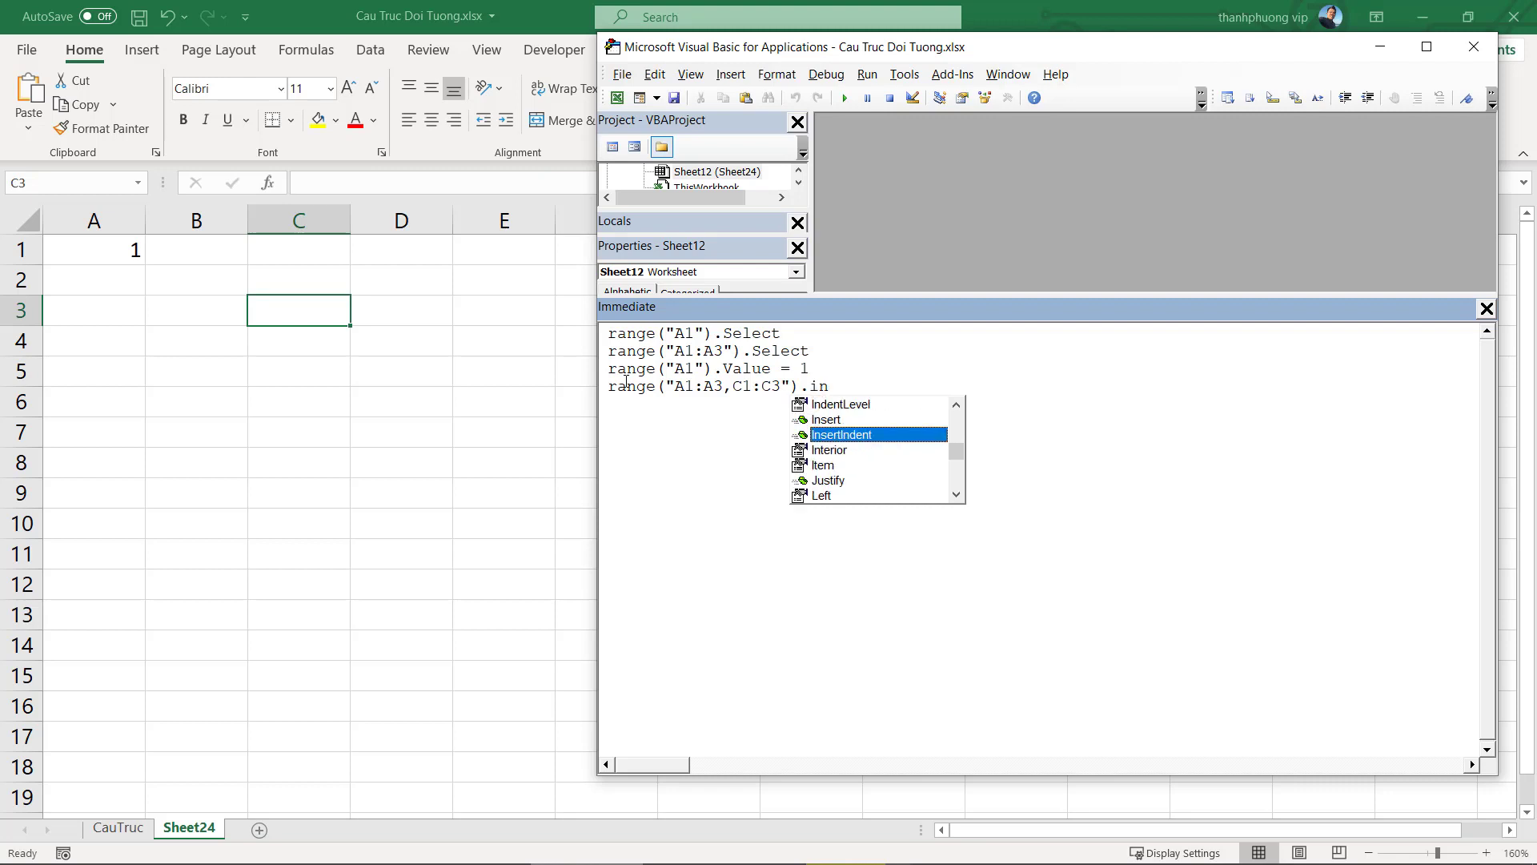
pyautogui.press('Down')
pyautogui.press('Tab')
pyautogui.write('.cl')
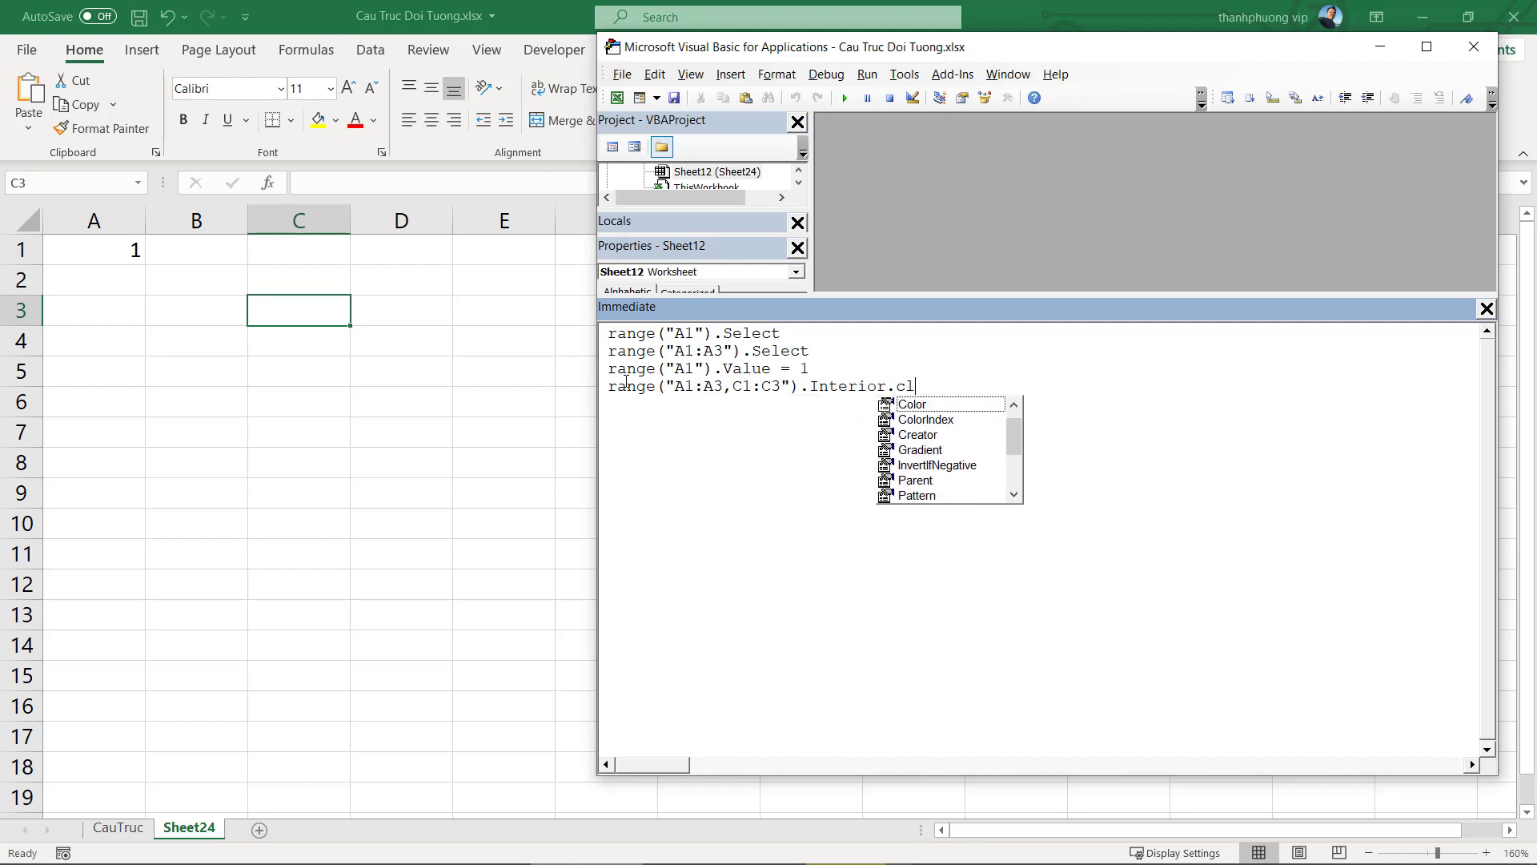
pyautogui.press('Tab')
pyautogui.write('= ')
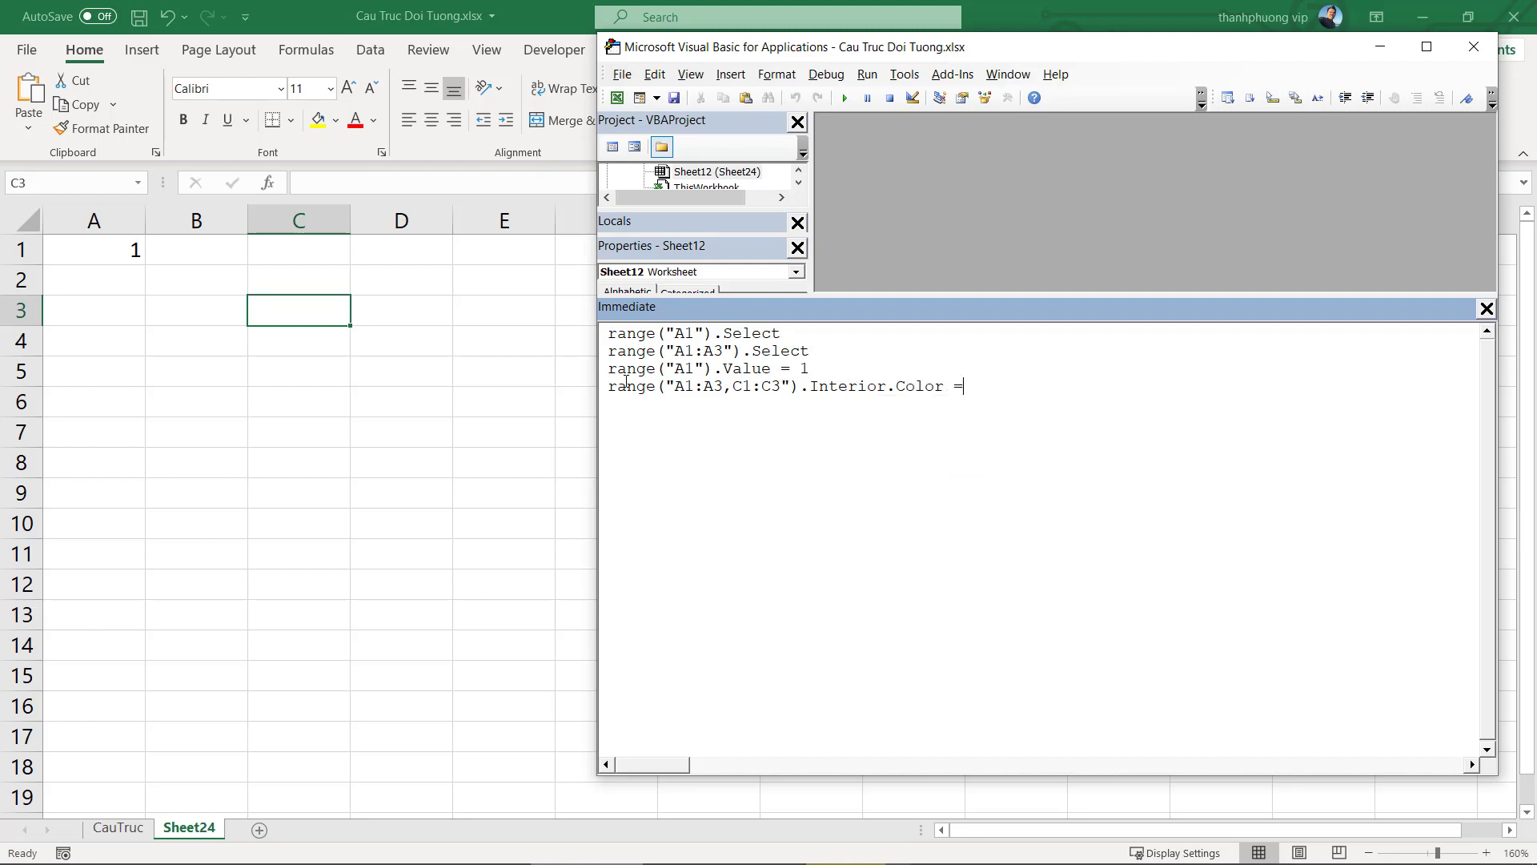
pyautogui.write('vbr')
pyautogui.write('ed')
pyautogui.press('Return')
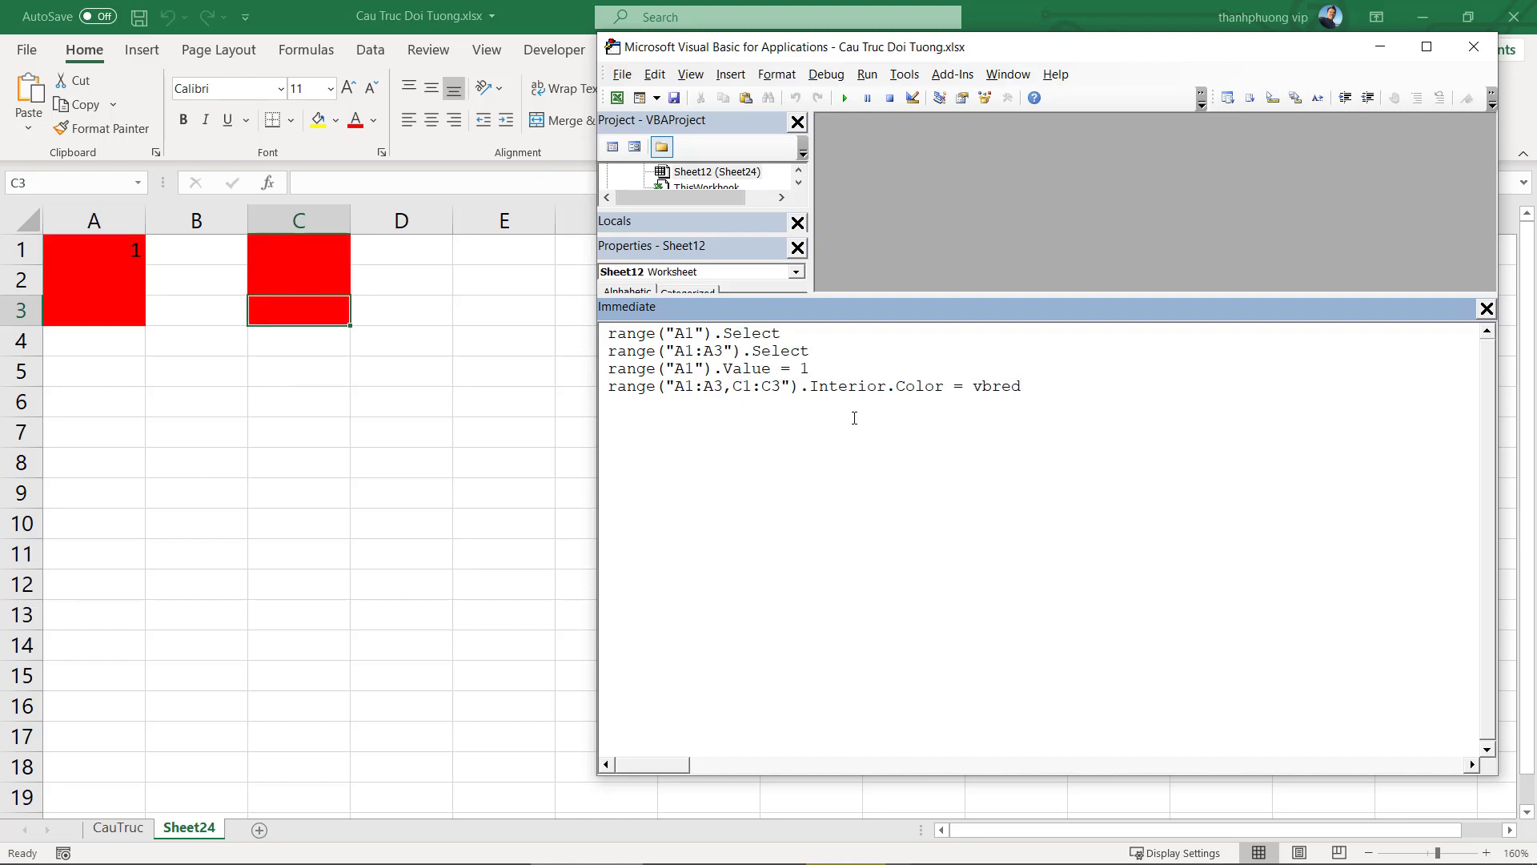
# Highlight the statement's range part, then check the sheet near C5 and return to the editor
pyautogui.moveTo(791, 384); pyautogui.dragTo(605, 387)
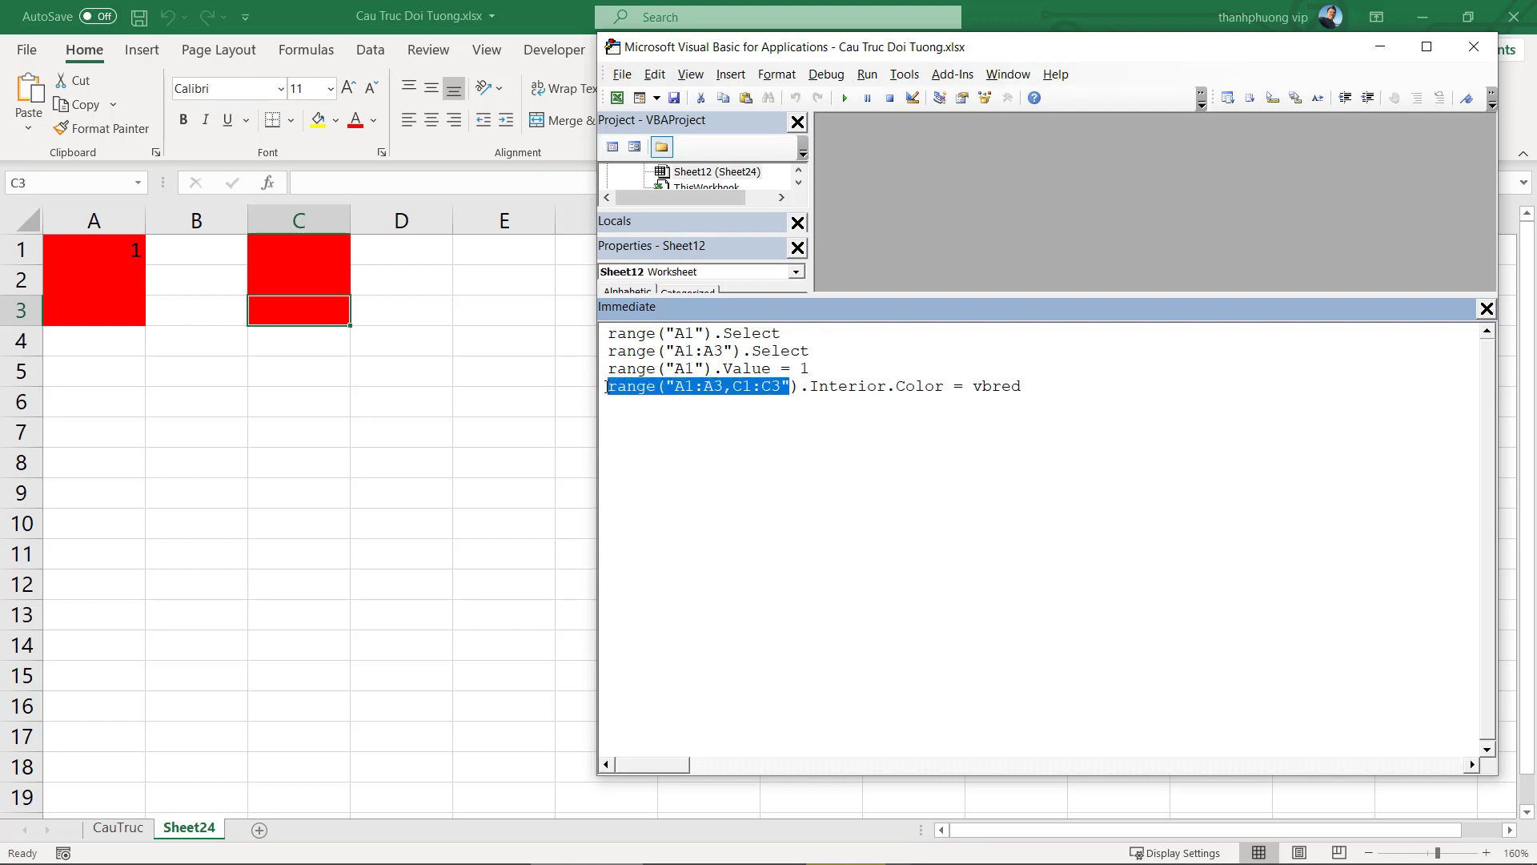
pyautogui.click(907, 456)
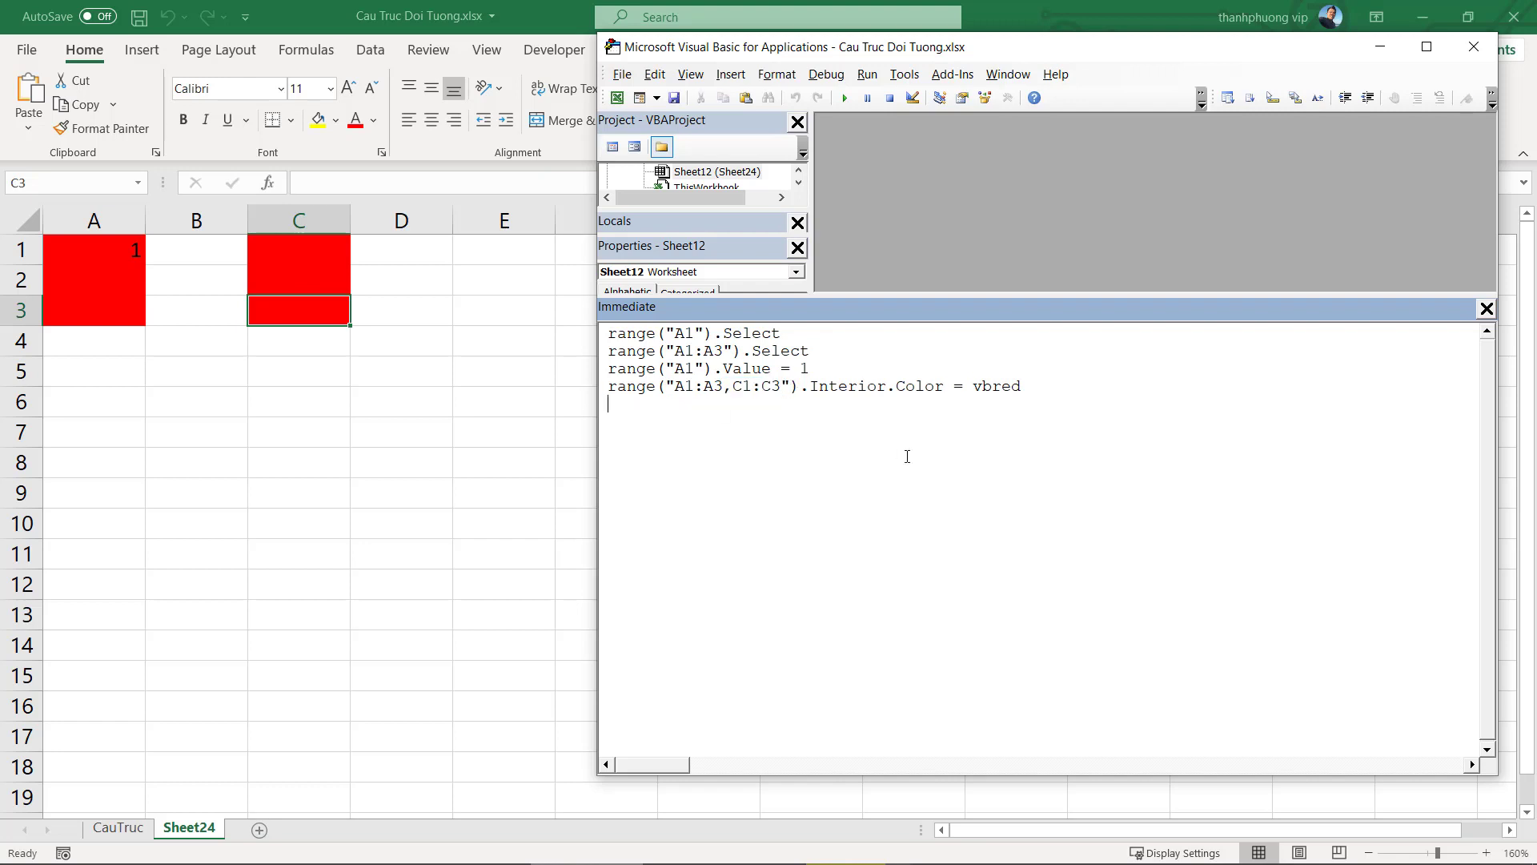
pyautogui.click(100, 368)
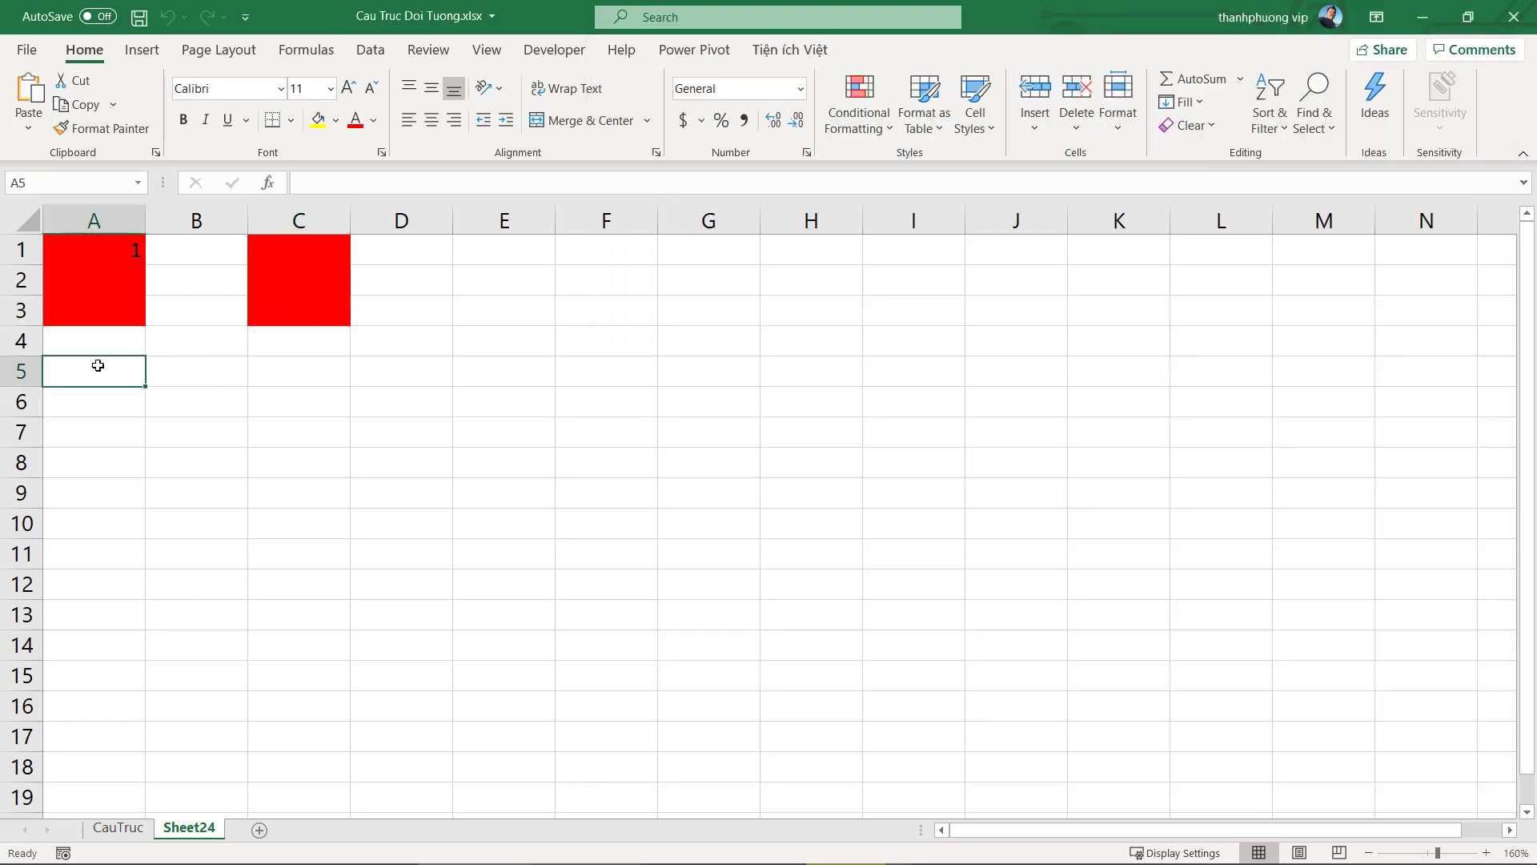
pyautogui.click(251, 402)
pyautogui.click(332, 367)
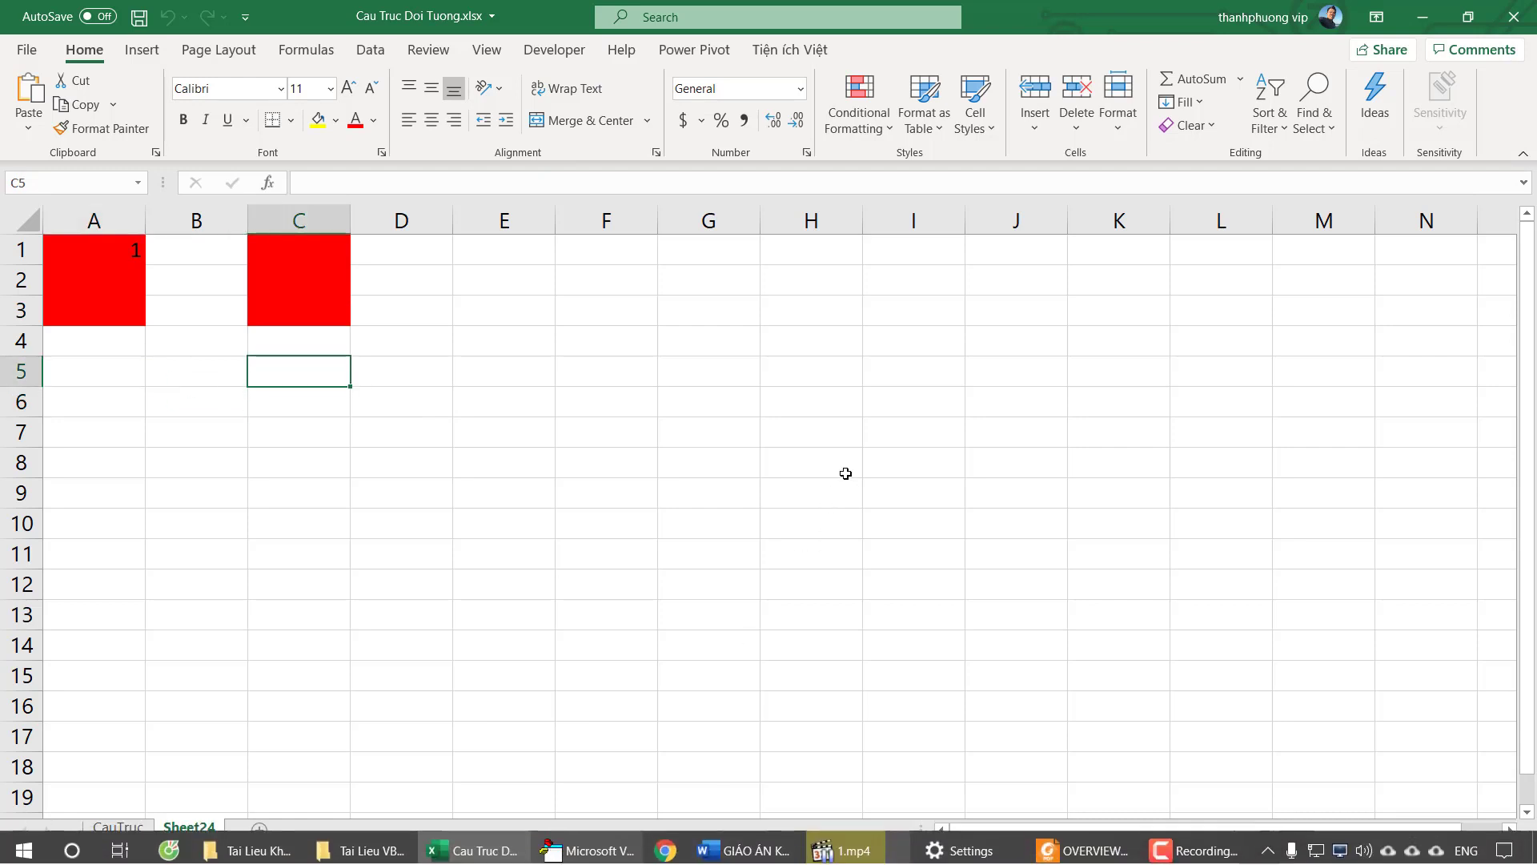
pyautogui.hotkey('alt', 'F11')
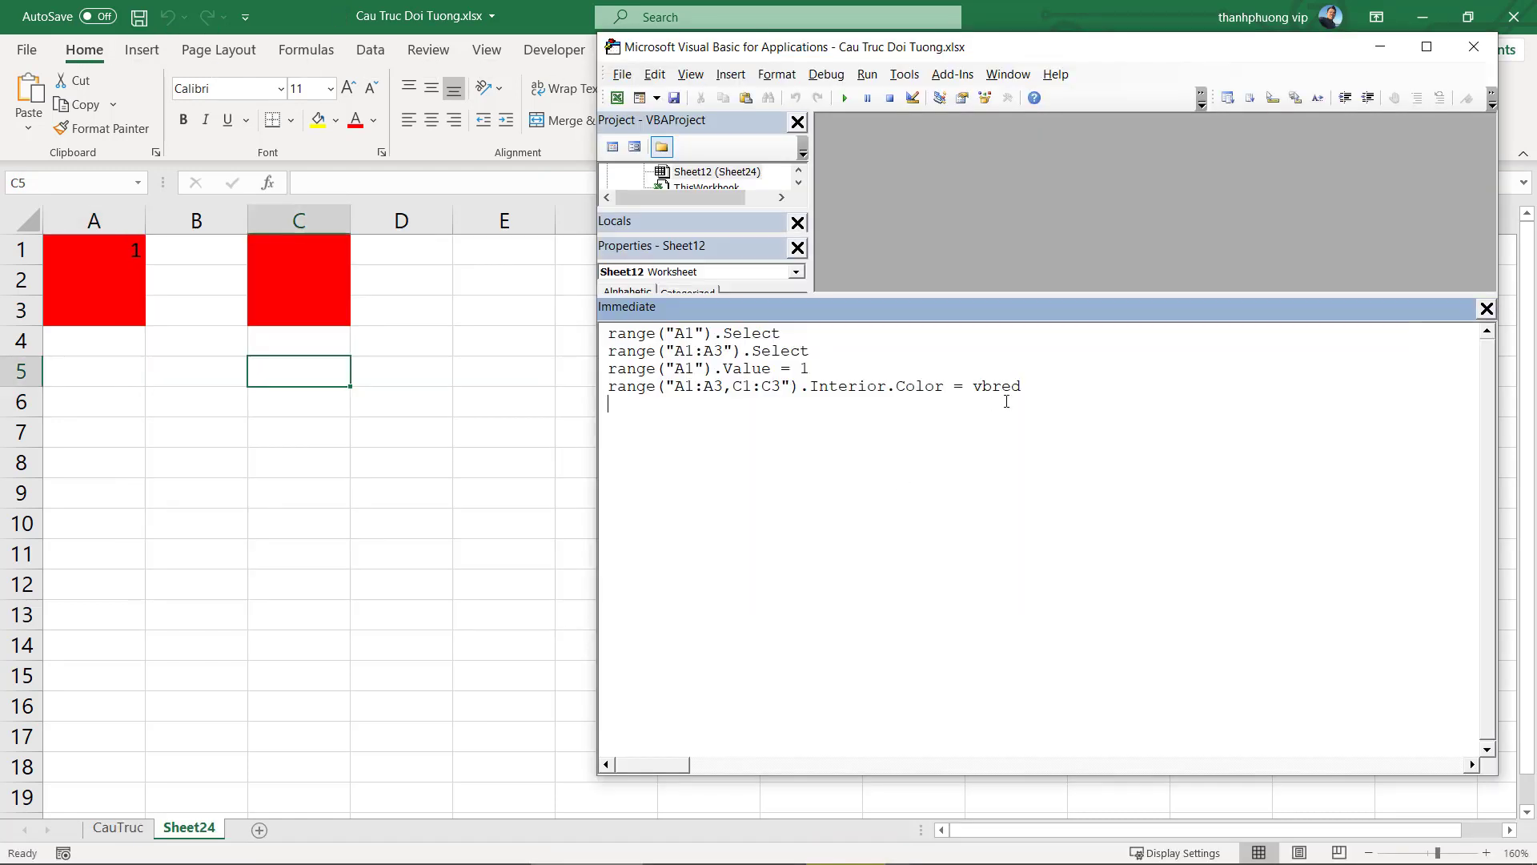
# Type range("B1,B3,C5").Font.Color, replacing a mistakenly inserted Interior property
pyautogui.write('range("')
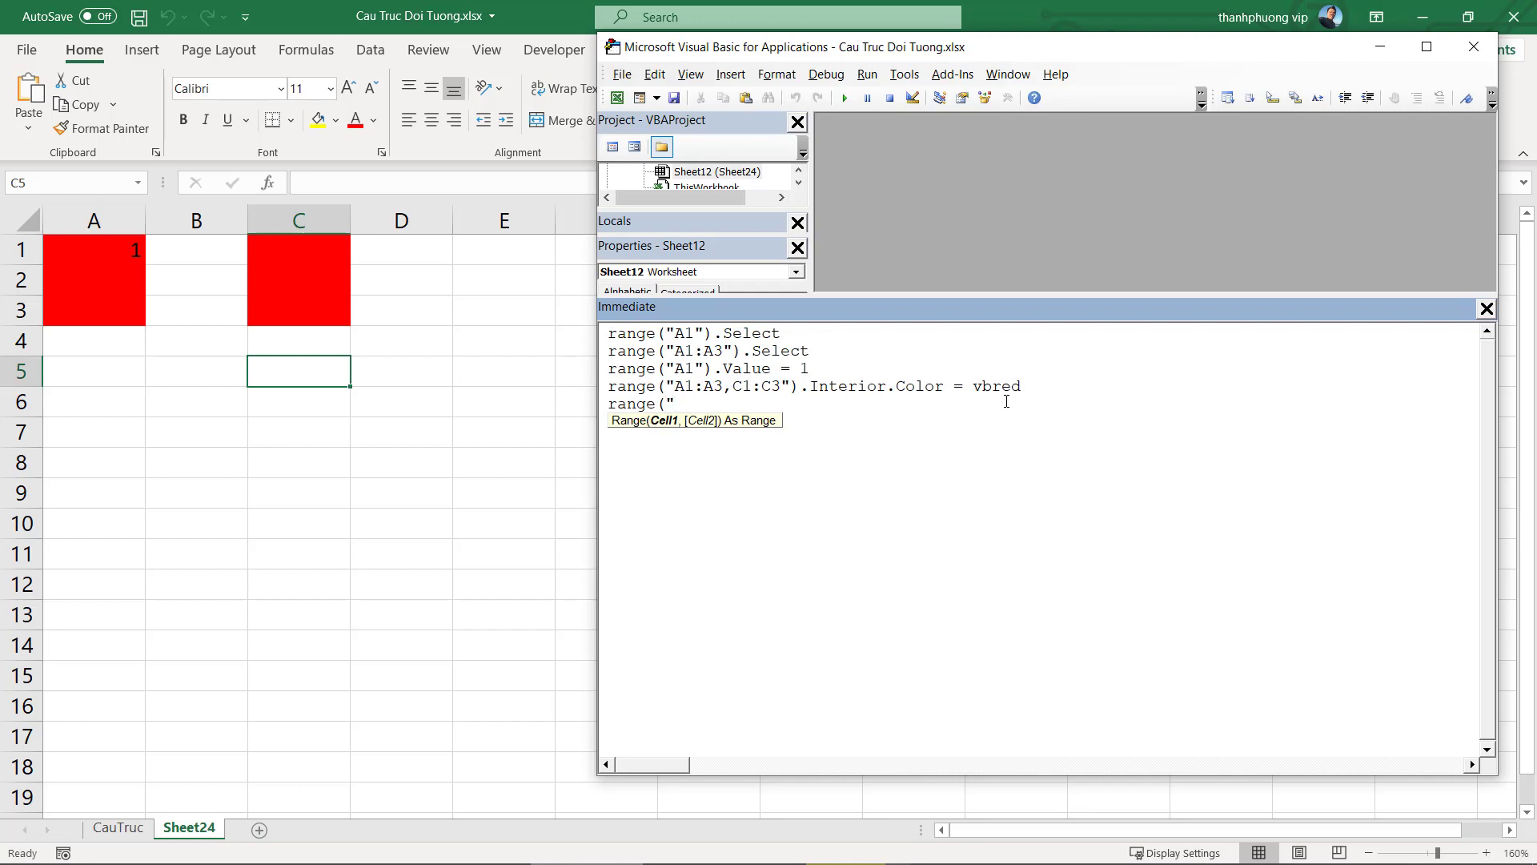
pyautogui.write('B')
pyautogui.write('1')
pyautogui.write('B3')
pyautogui.write(',')
pyautogui.write('C5')
pyautogui.write('").')
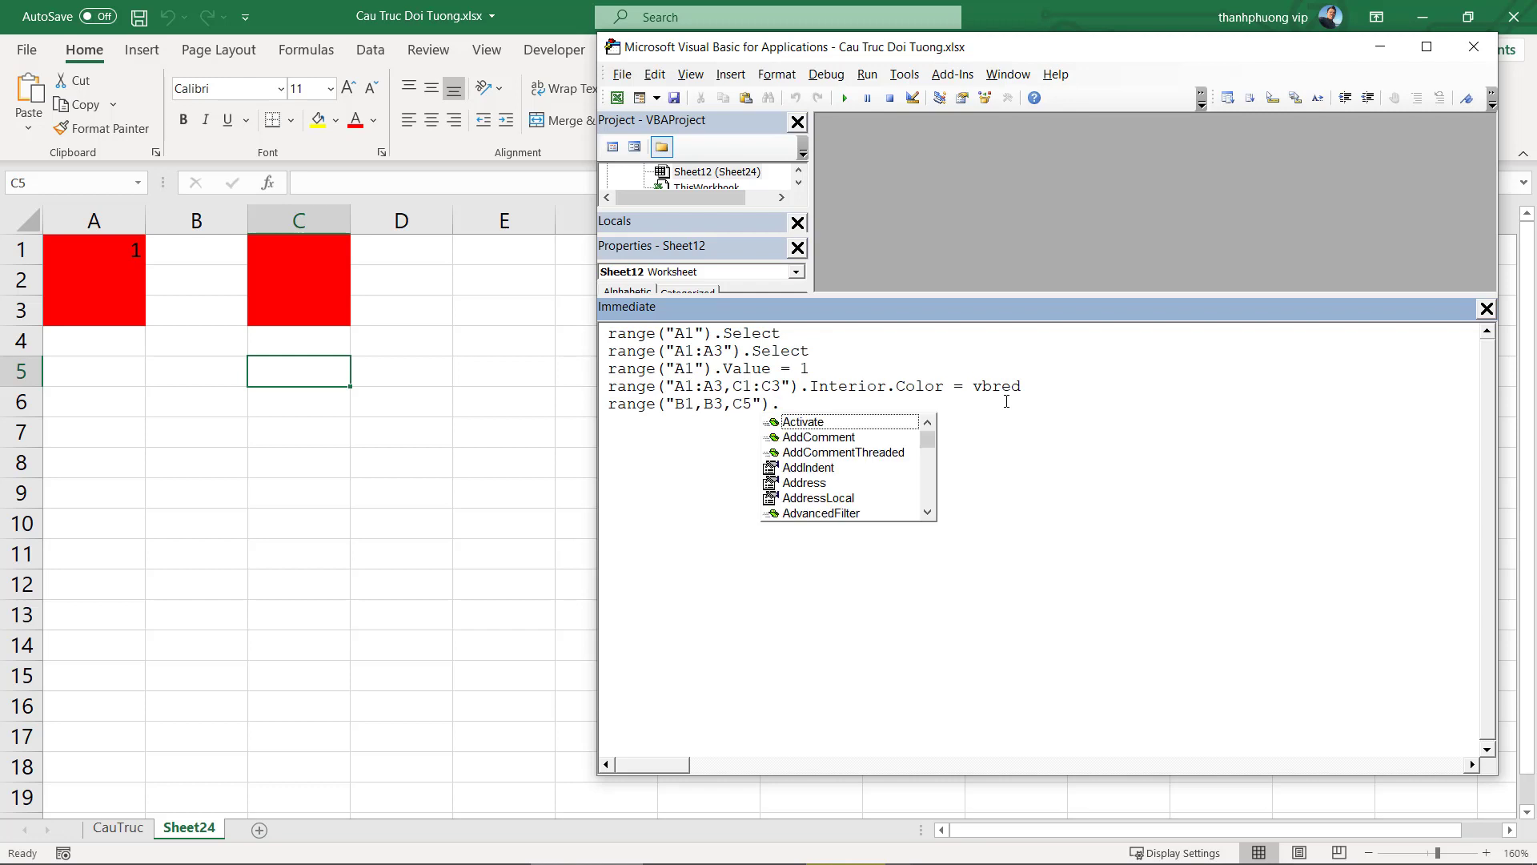
pyautogui.write('in')
pyautogui.press('Down')
pyautogui.press('Down')
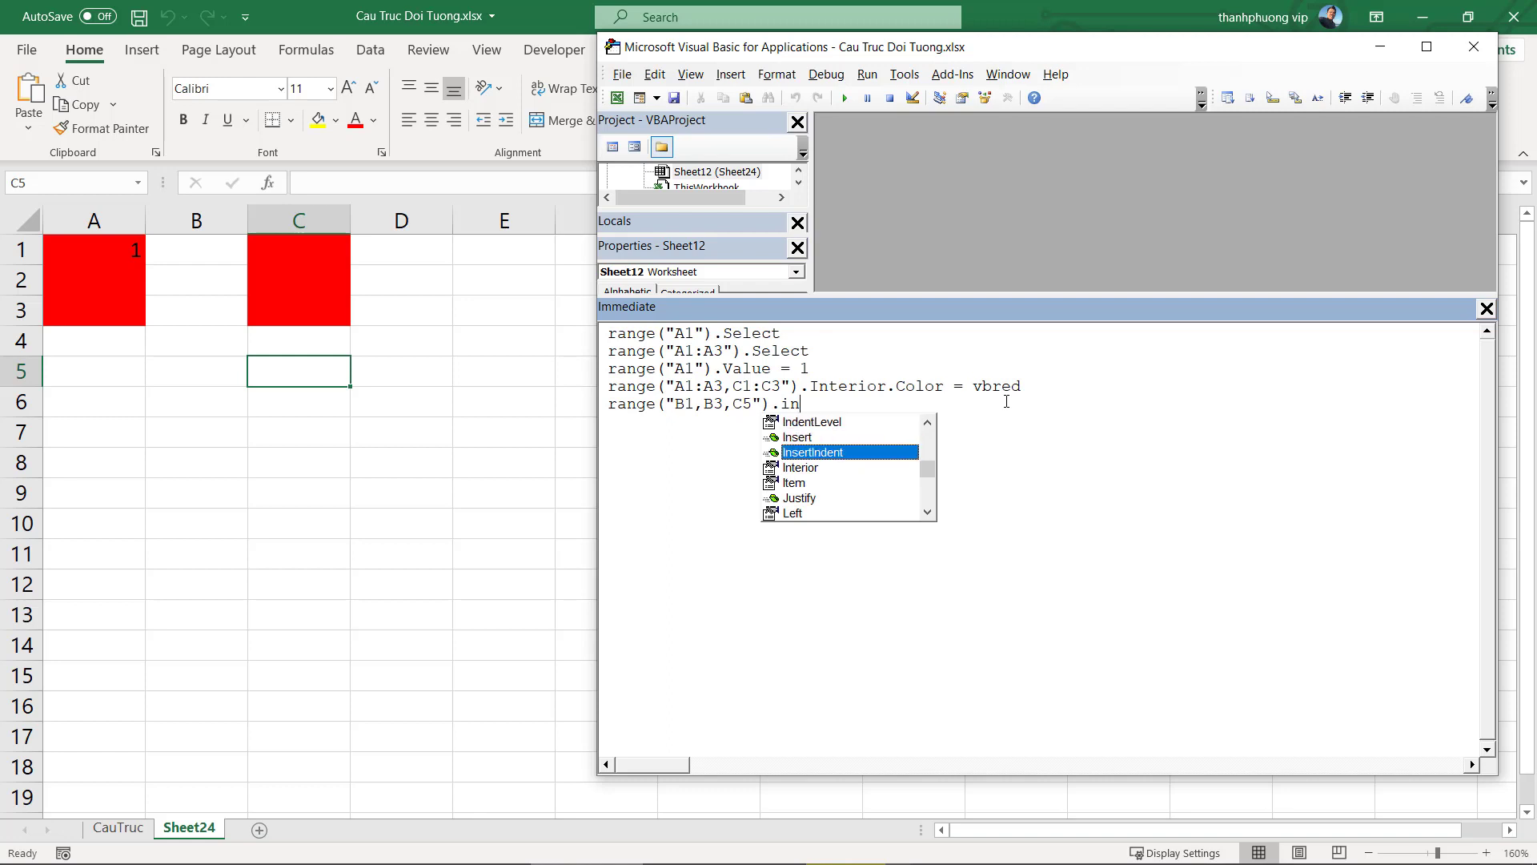
pyautogui.press('Down')
pyautogui.press('Tab')
pyautogui.write('.')
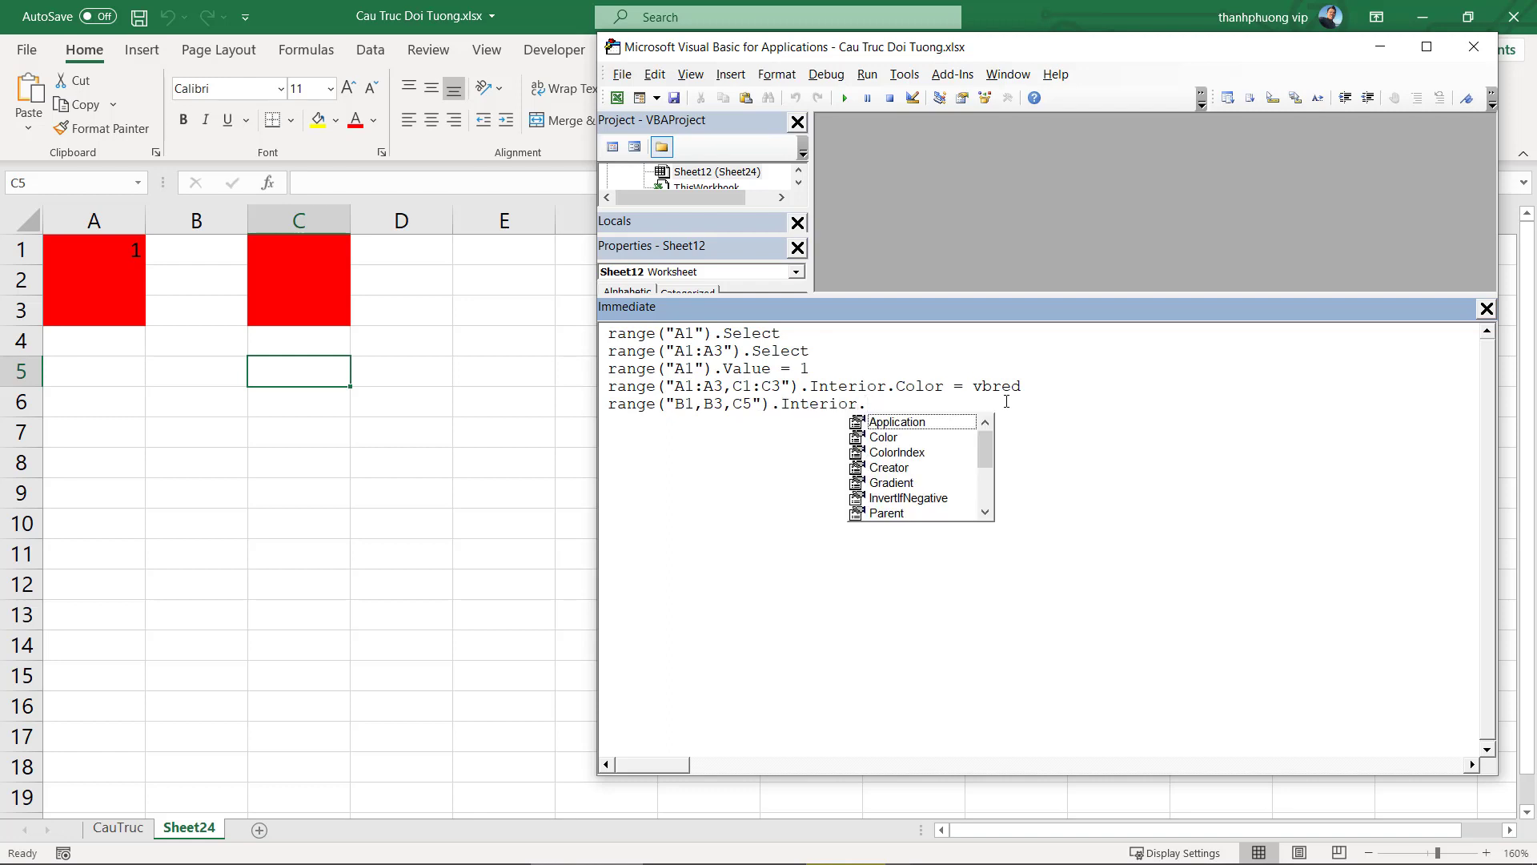
pyautogui.press('BackSpace')
pyautogui.press('BackSpace')
pyautogui.press('BackSpace')
pyautogui.press('BackSpace')
pyautogui.press('BackSpace')
pyautogui.press('BackSpace')
pyautogui.press('BackSpace')
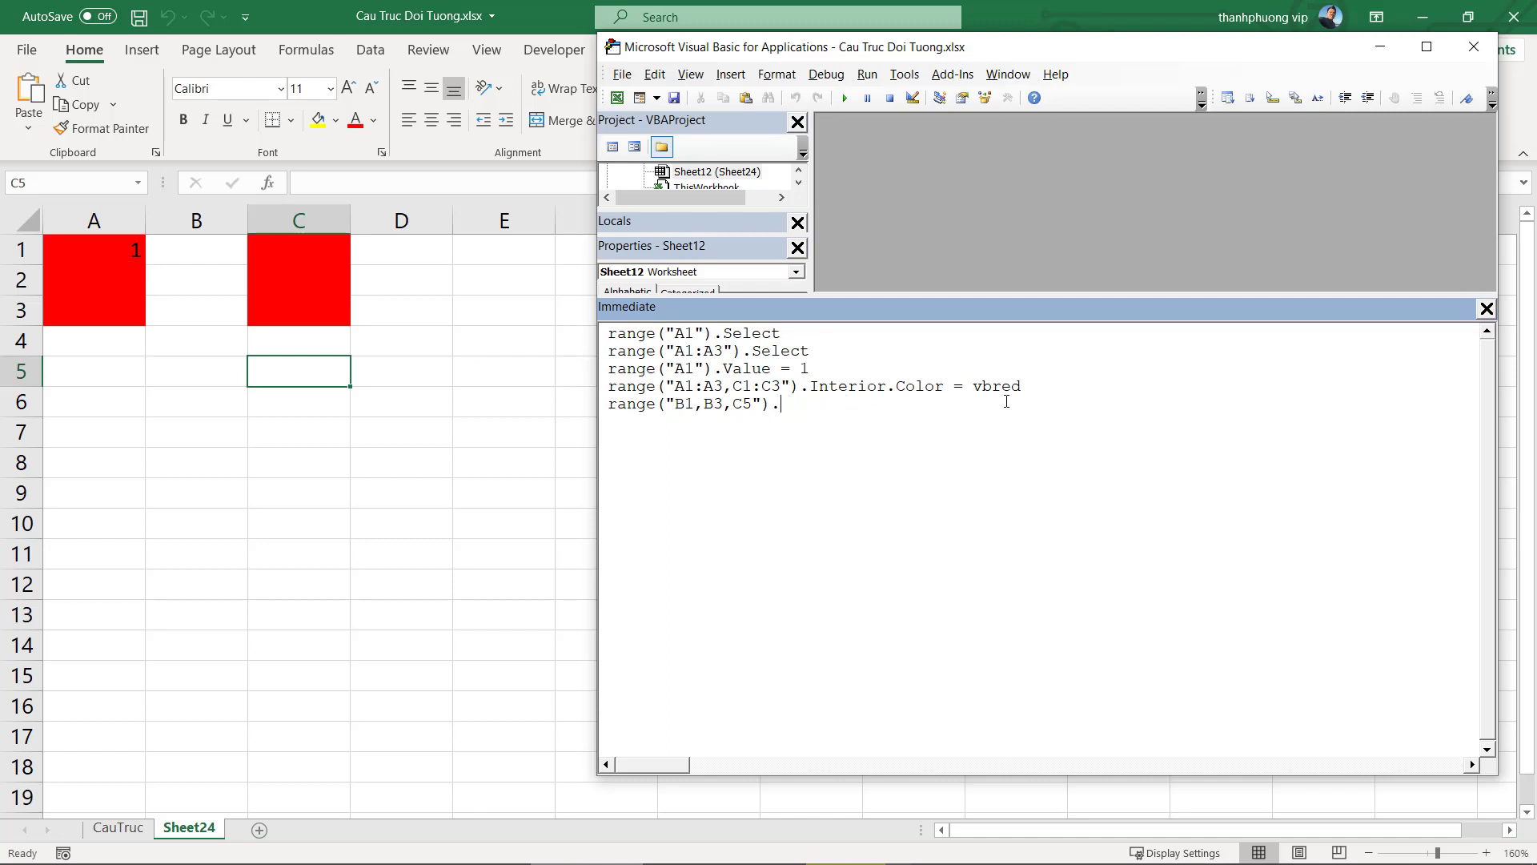
pyautogui.write('fon')
pyautogui.press('BackSpace')
pyautogui.press('BackSpace')
pyautogui.press('BackSpace')
pyautogui.write('fo')
pyautogui.write('nt.co')
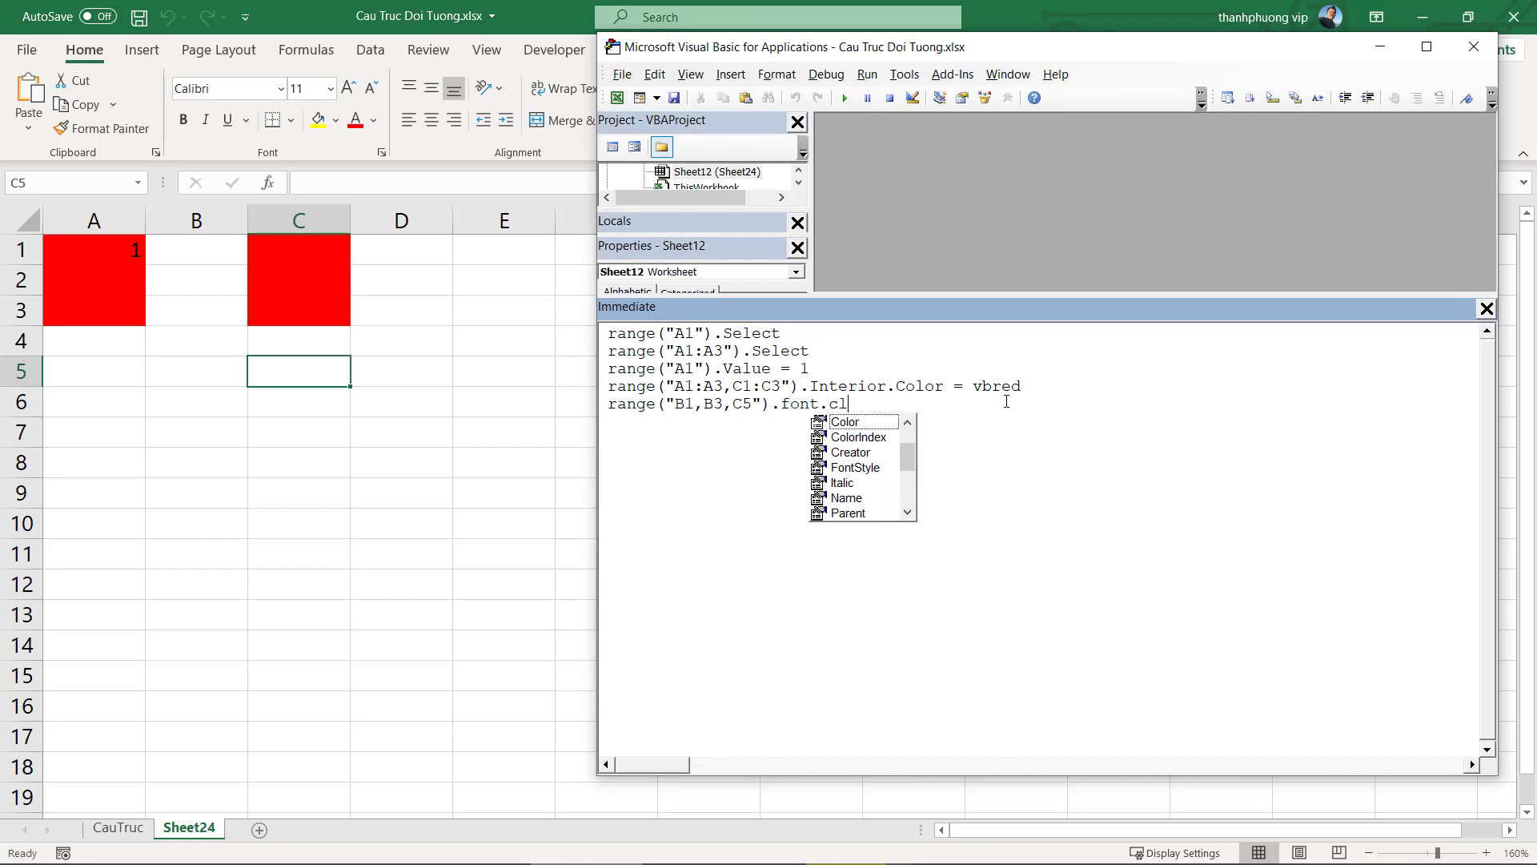
pyautogui.press('Tab')
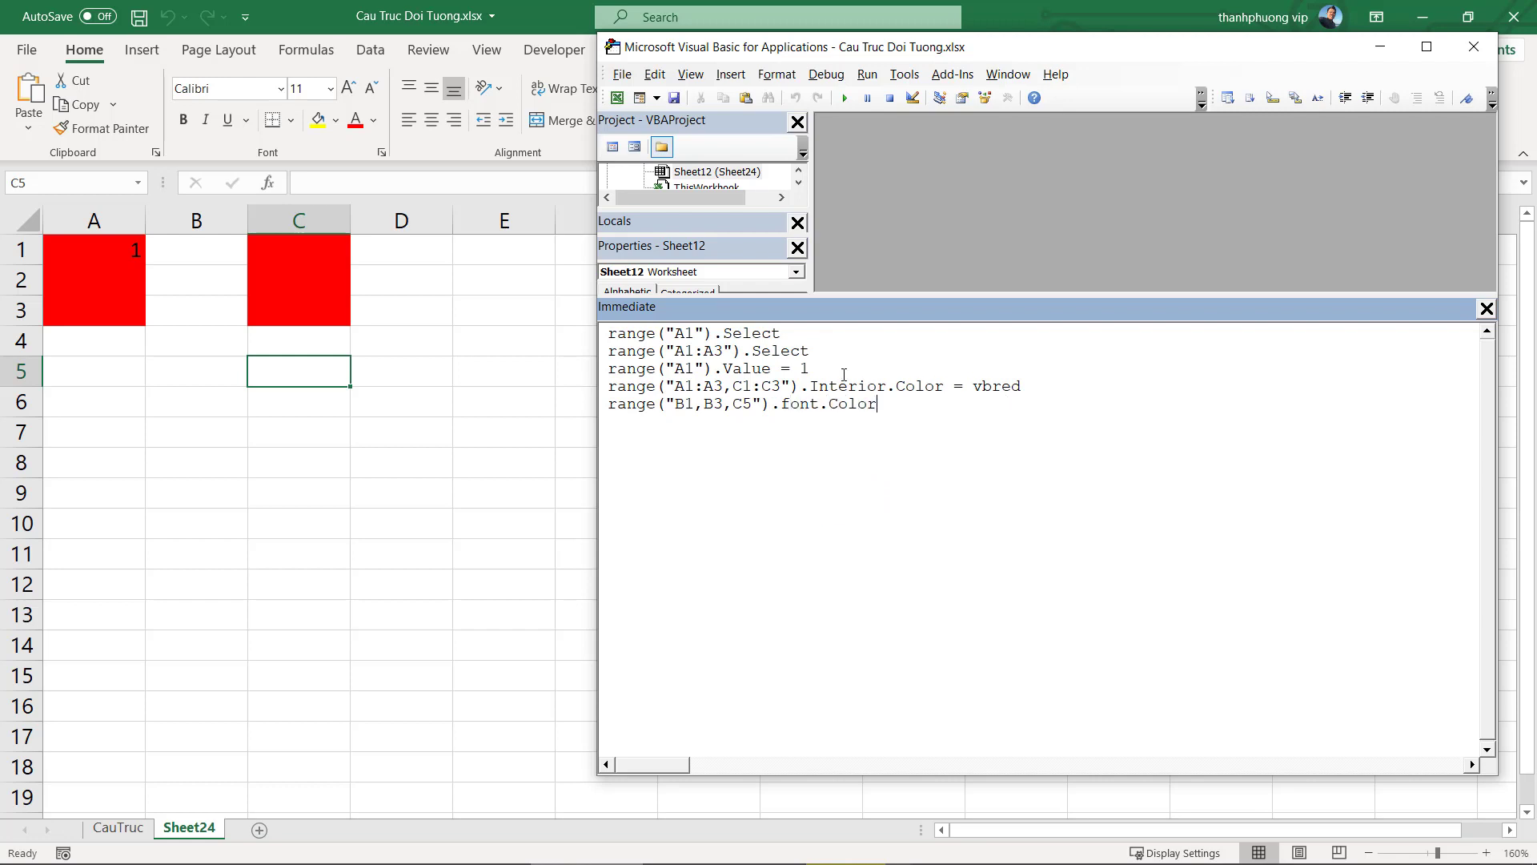
# Finish the statement with = vbGreen and run it to colour B1, B3, C5 green
pyautogui.doubleClick(795, 403)
pyautogui.click(837, 385)
pyautogui.write('=')
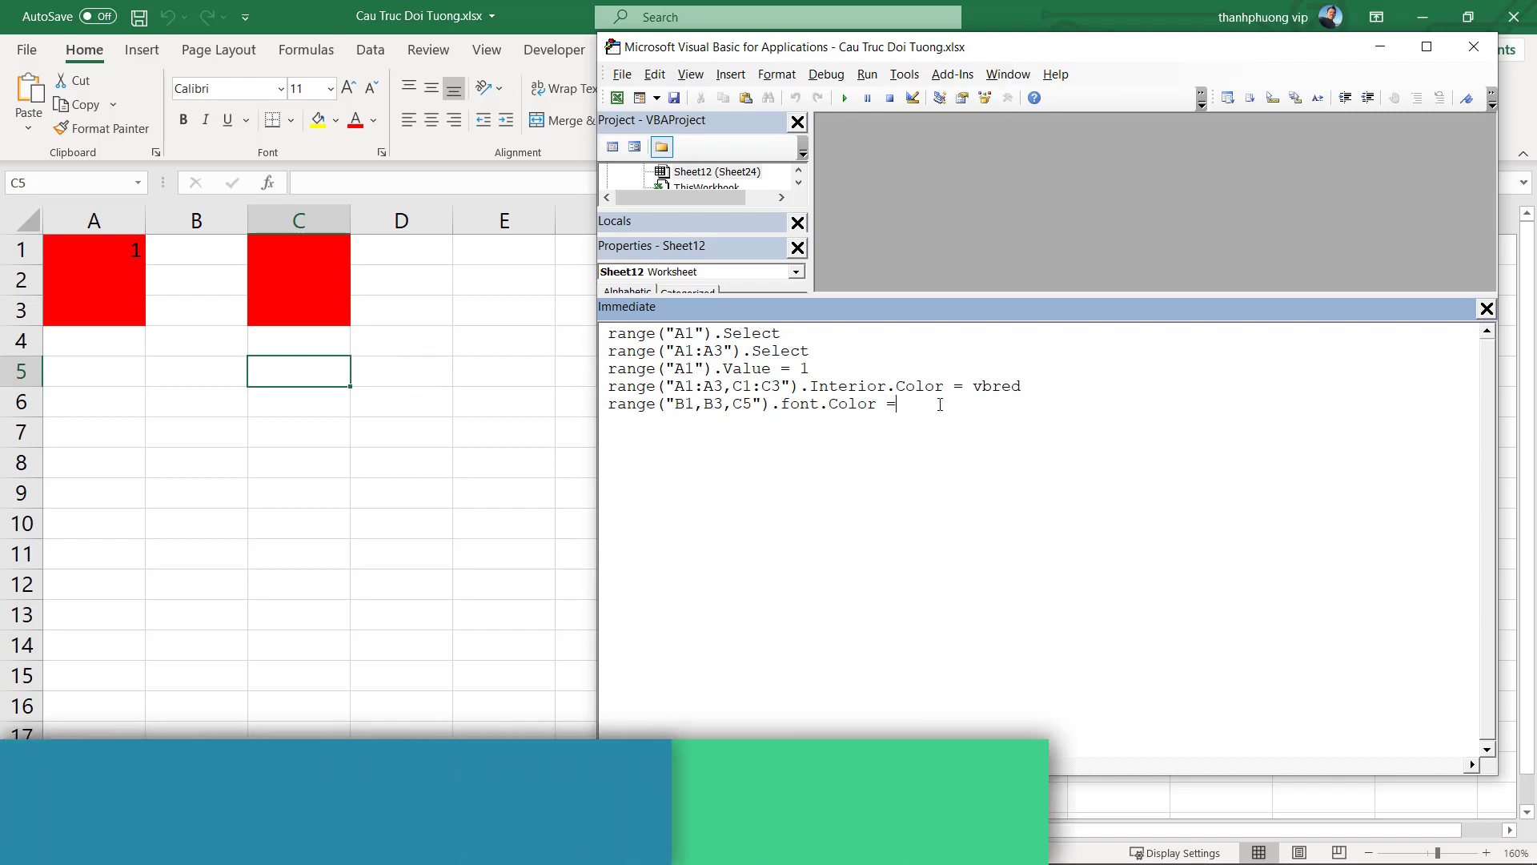
pyautogui.write(' vb')
pyautogui.write('g')
pyautogui.hotkey('ctrl', 'space')
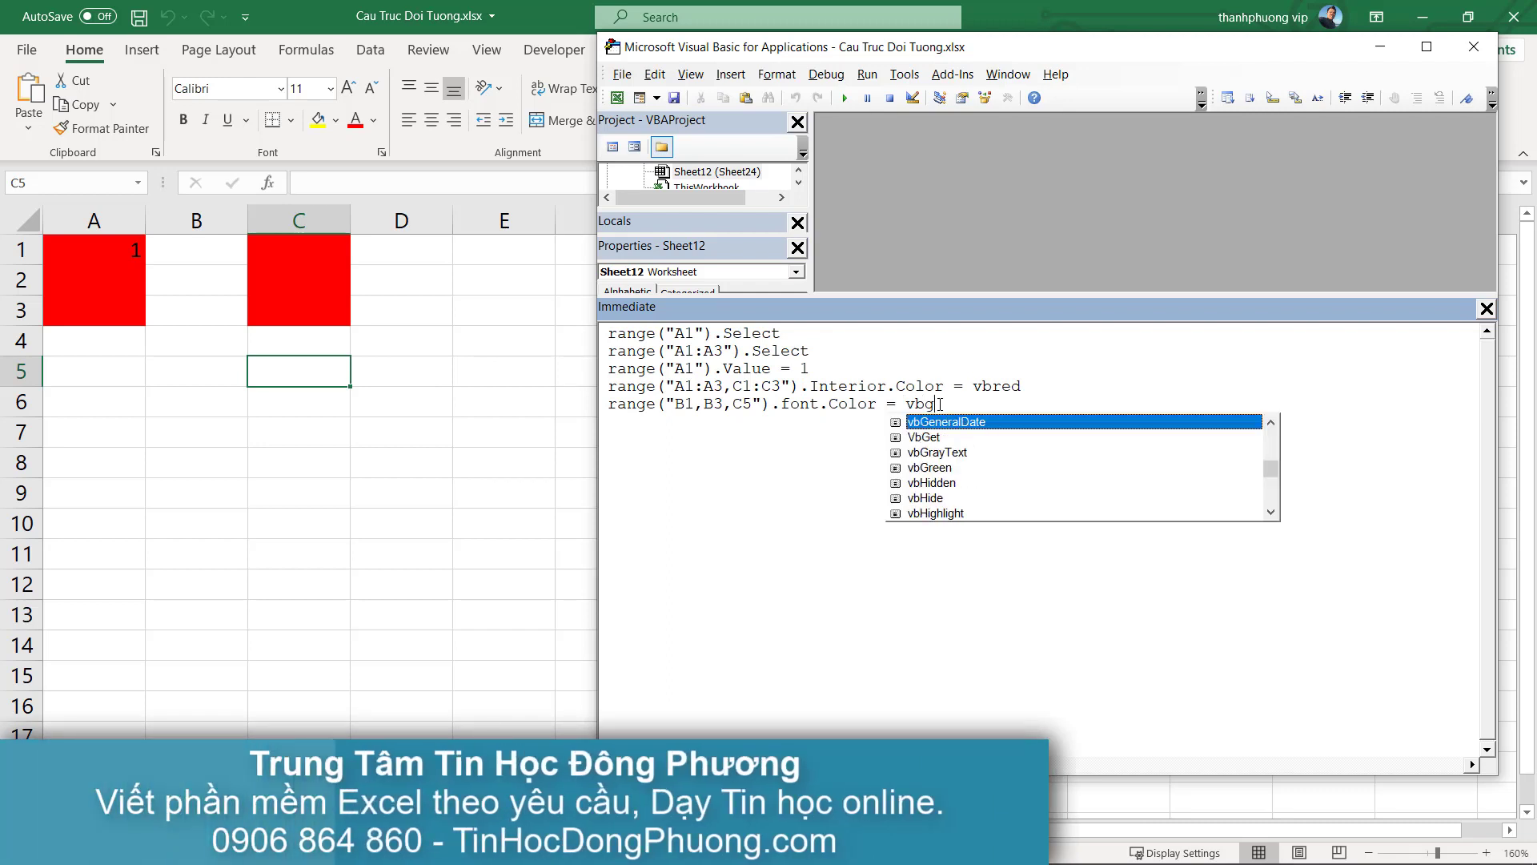
pyautogui.write('re')
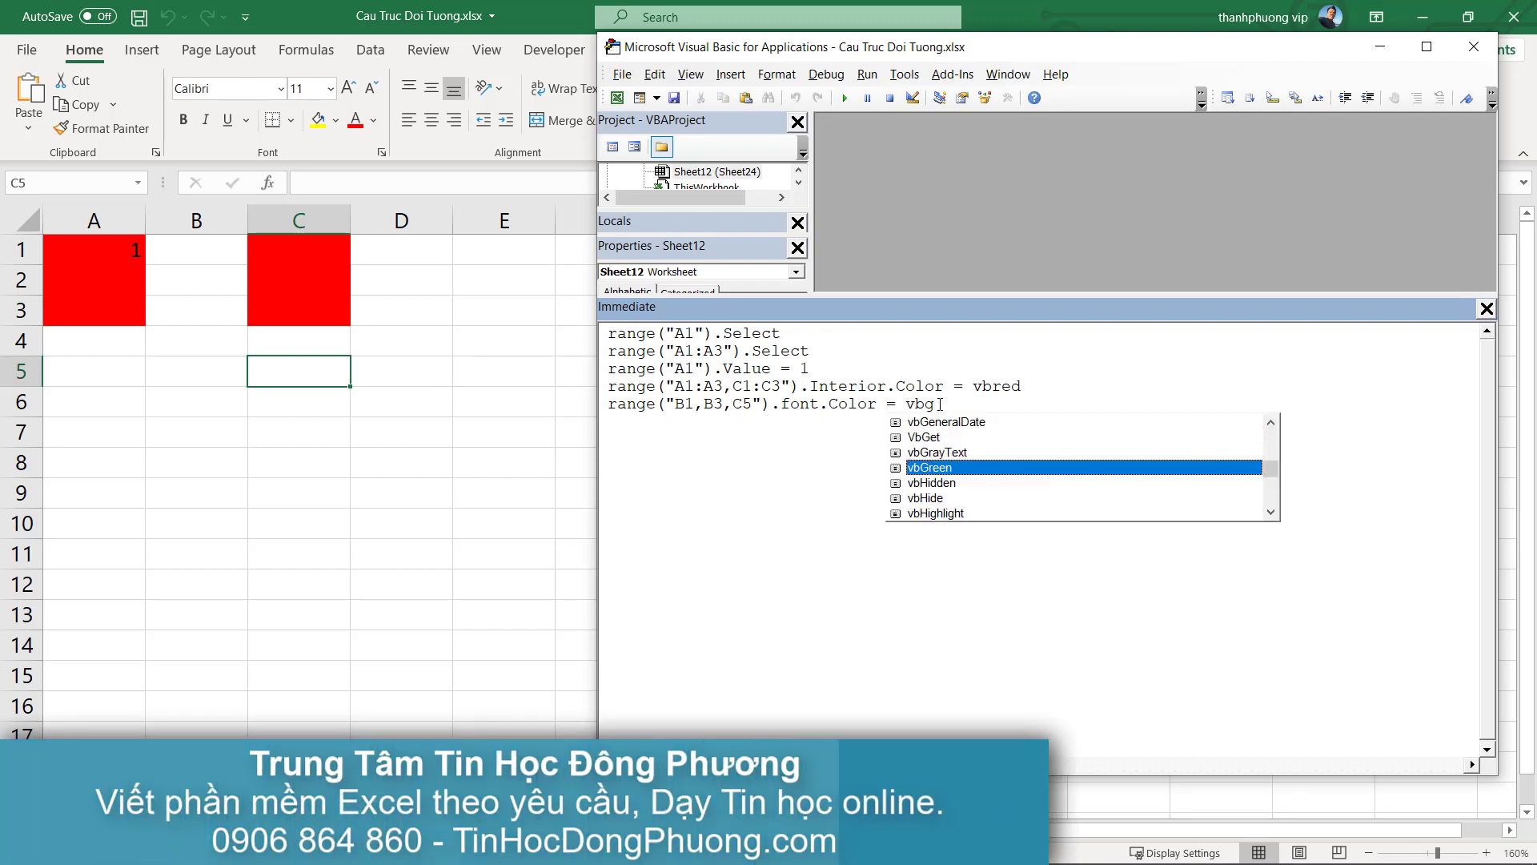
pyautogui.press('Tab')
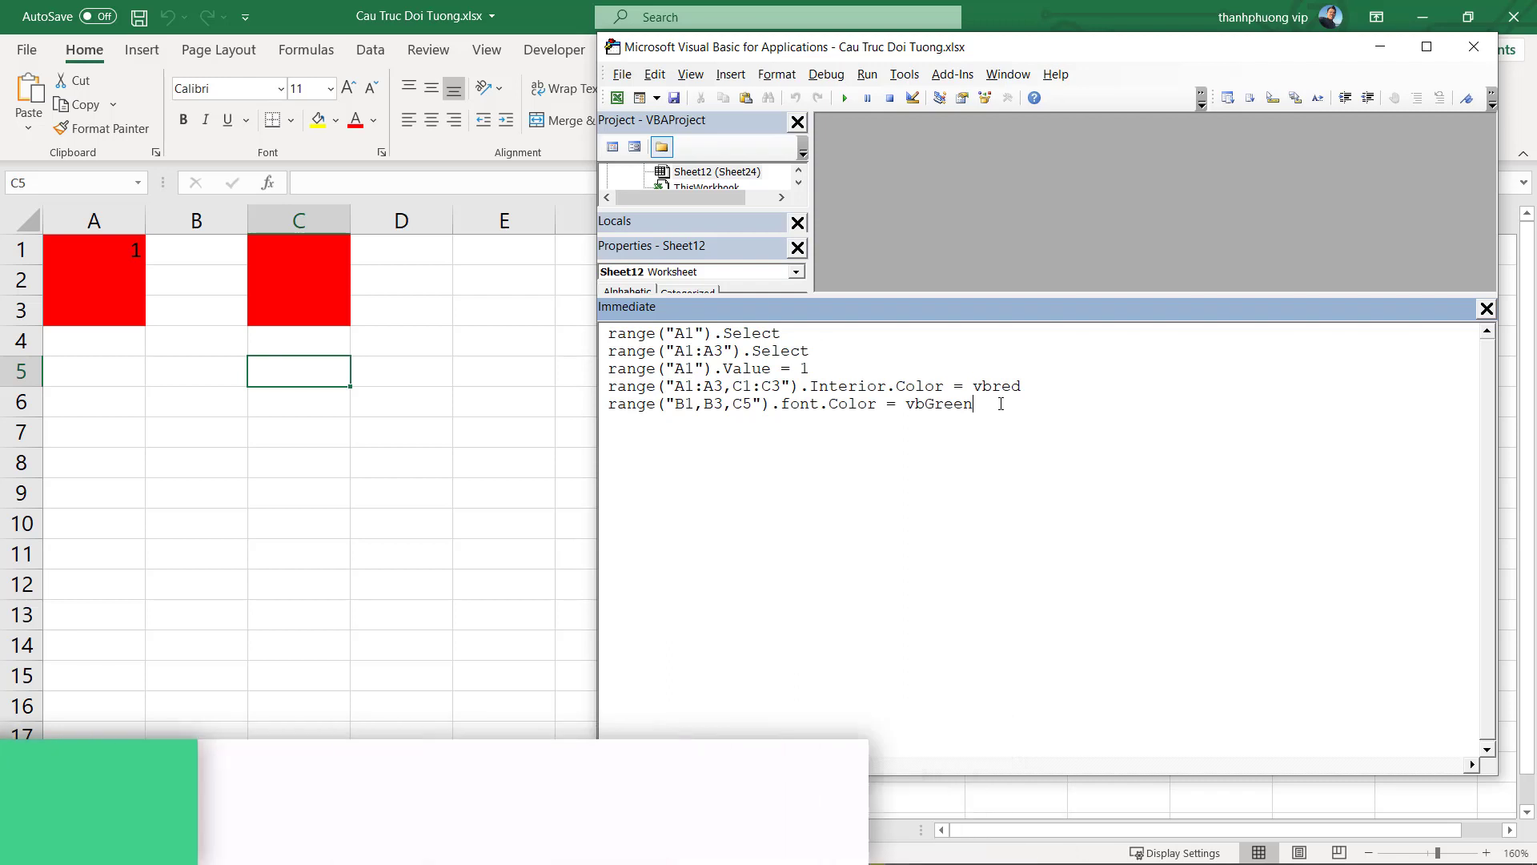
pyautogui.press('Return')
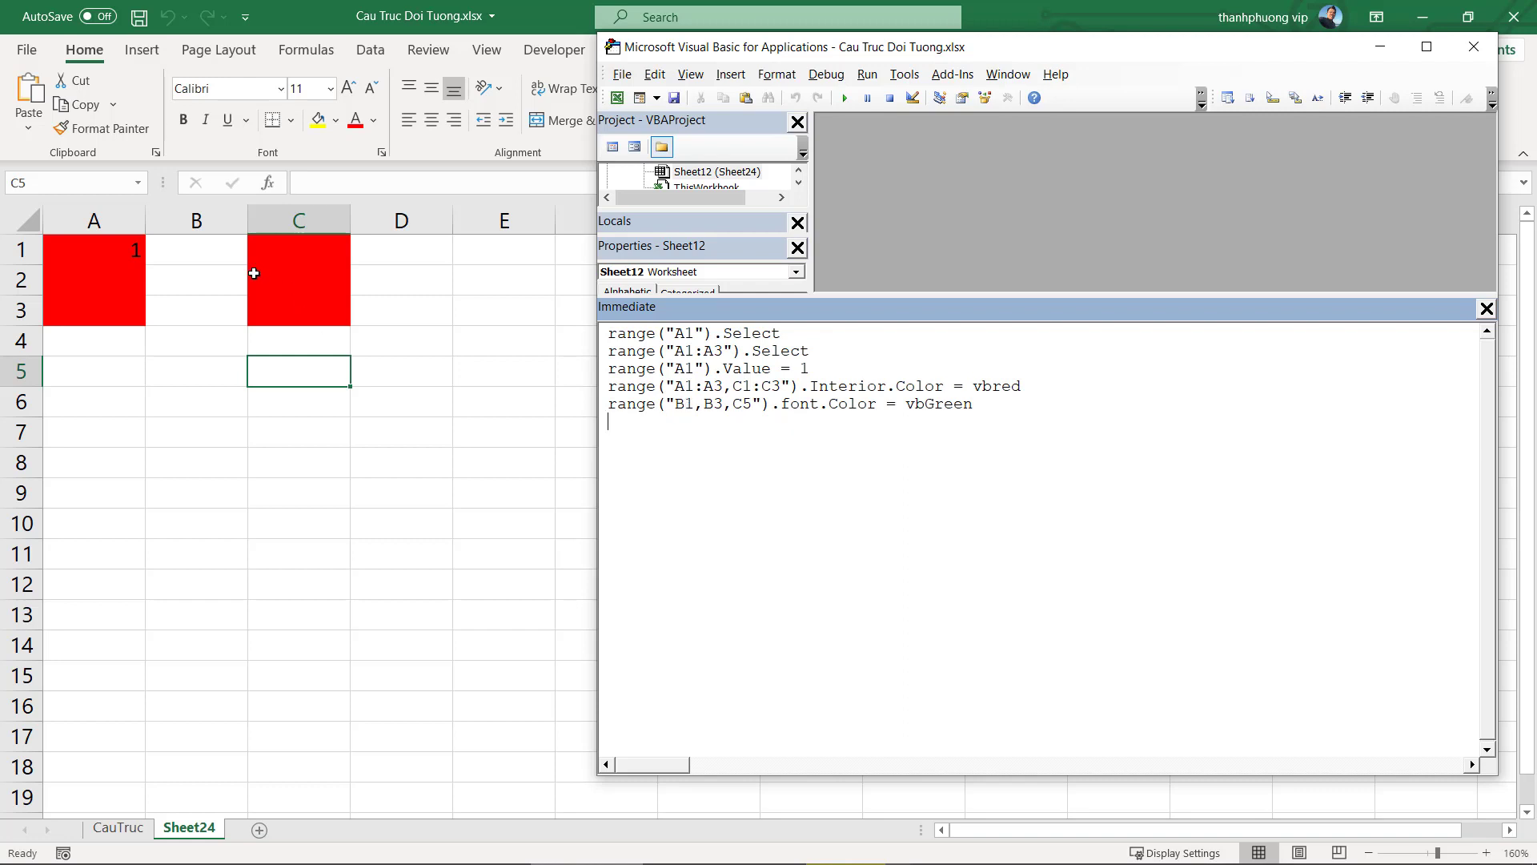
# Enter 5 in B1, 3 in B3 and 4 in B2
pyautogui.click(209, 246)
pyautogui.write('5')
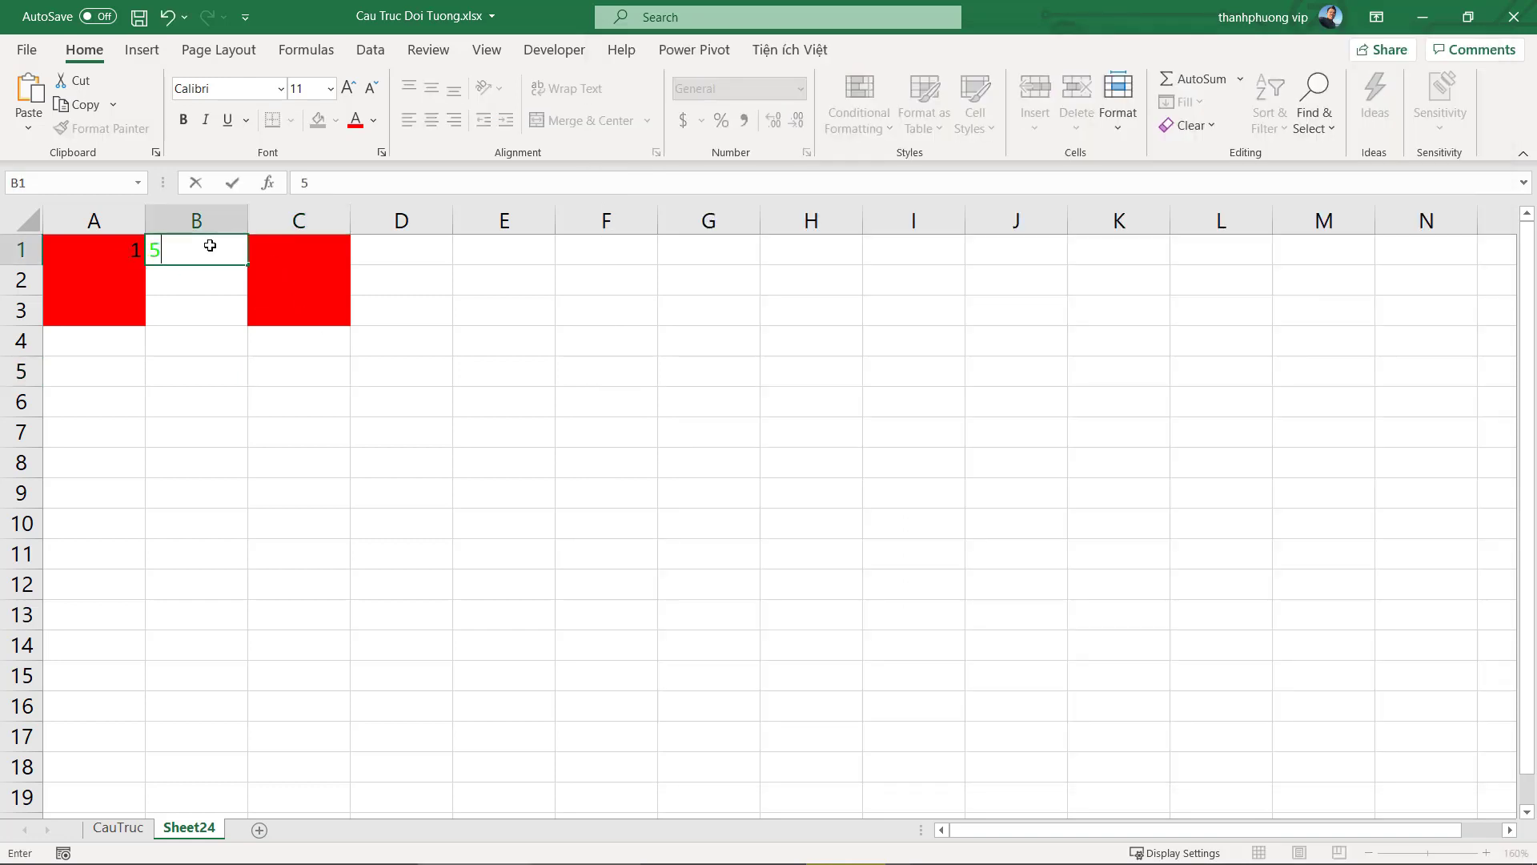
pyautogui.press('Return')
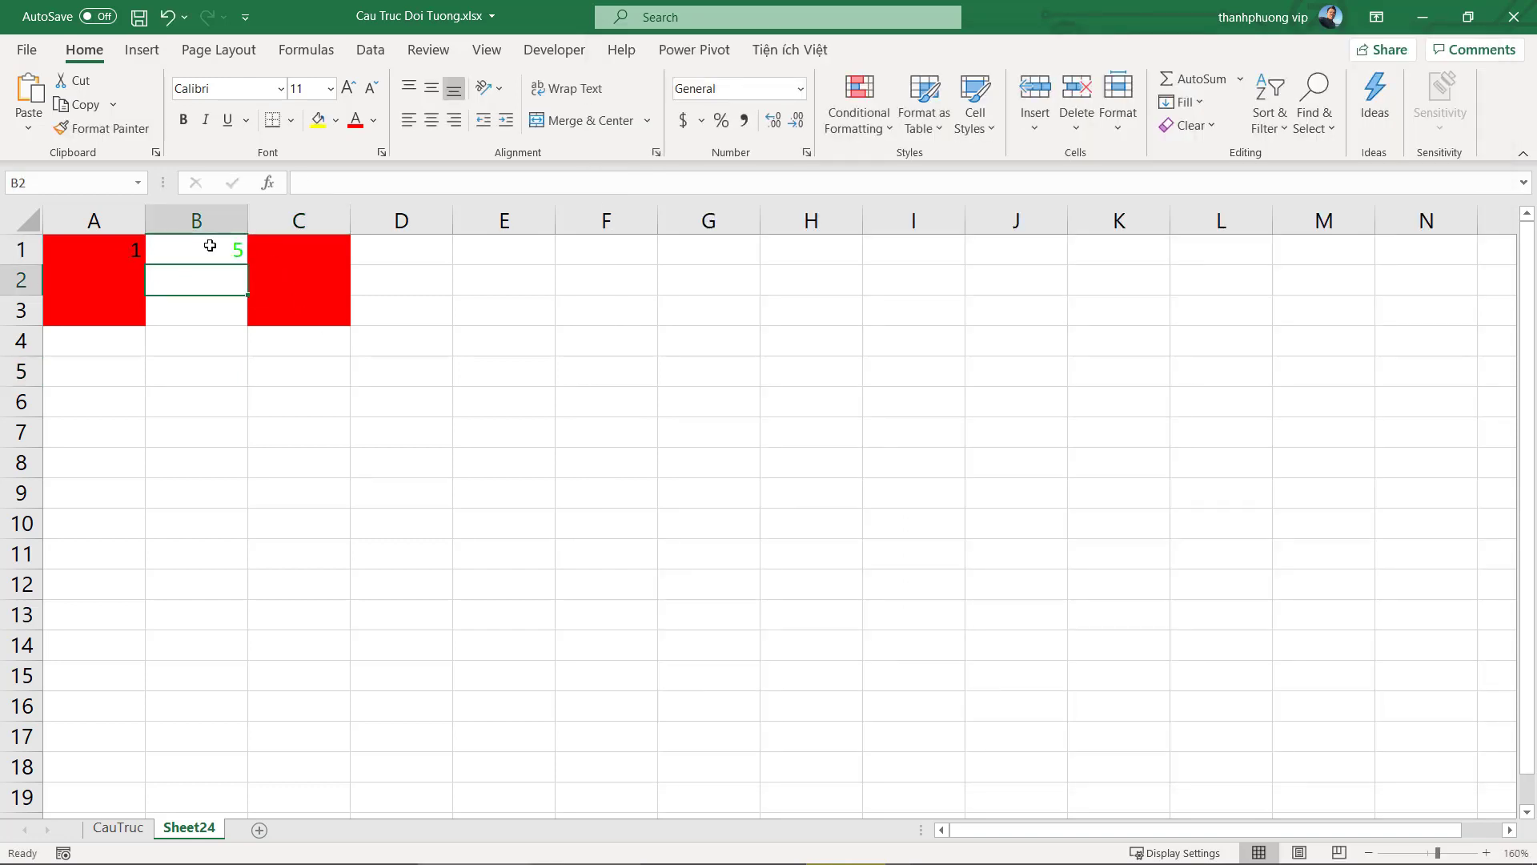
pyautogui.hotkey('alt', 'F11')
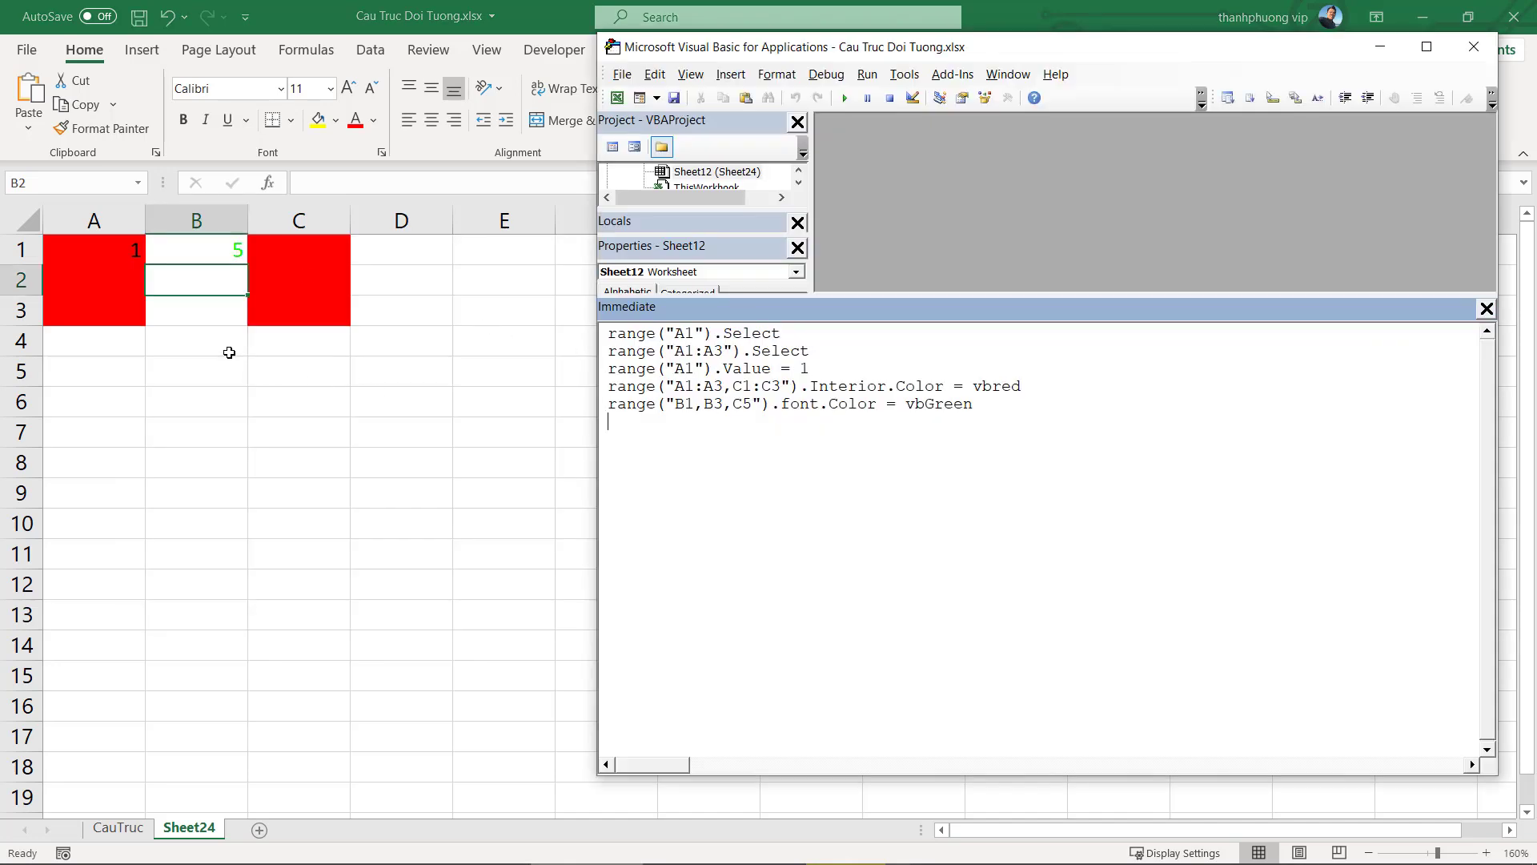
pyautogui.click(211, 315)
pyautogui.write('3')
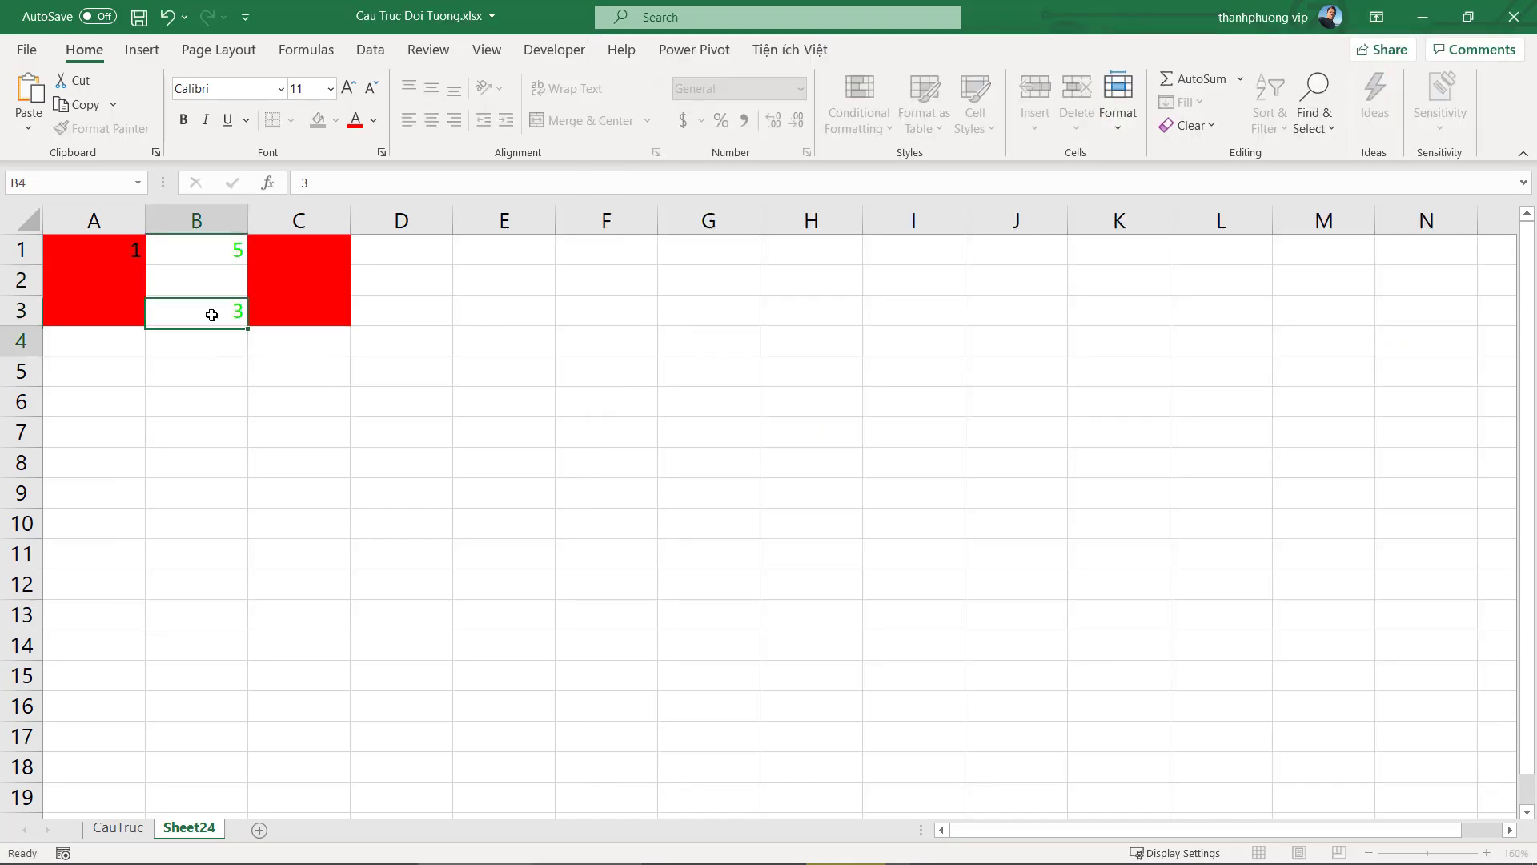
pyautogui.press('Return')
pyautogui.click(213, 286)
pyautogui.write('4')
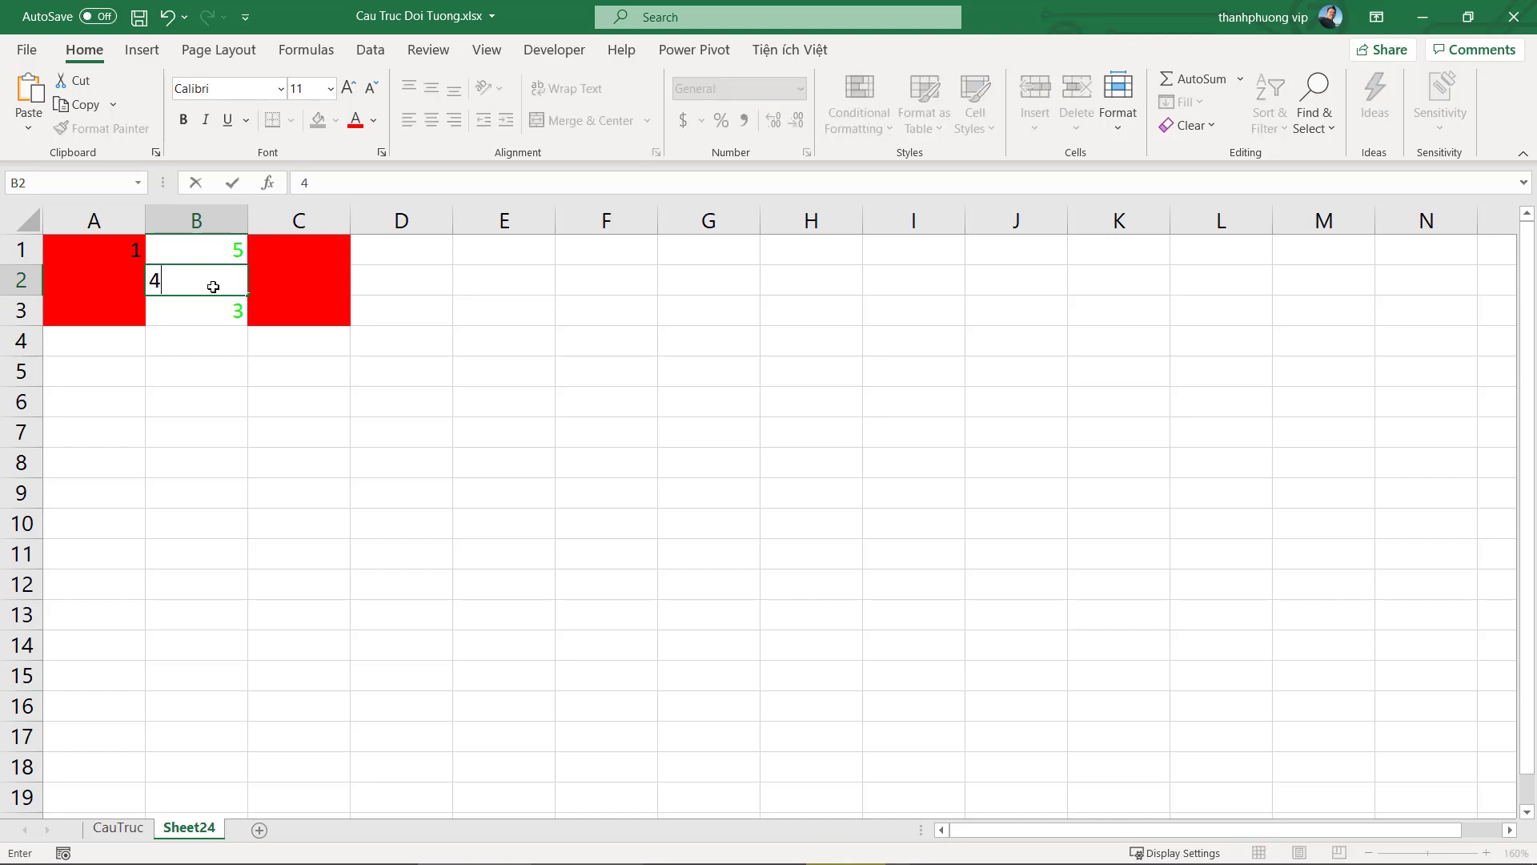
pyautogui.press('Return')
# Enter 4 in C5 and 6 in C6, then select all of row 8
pyautogui.hotkey('alt', 'F11')
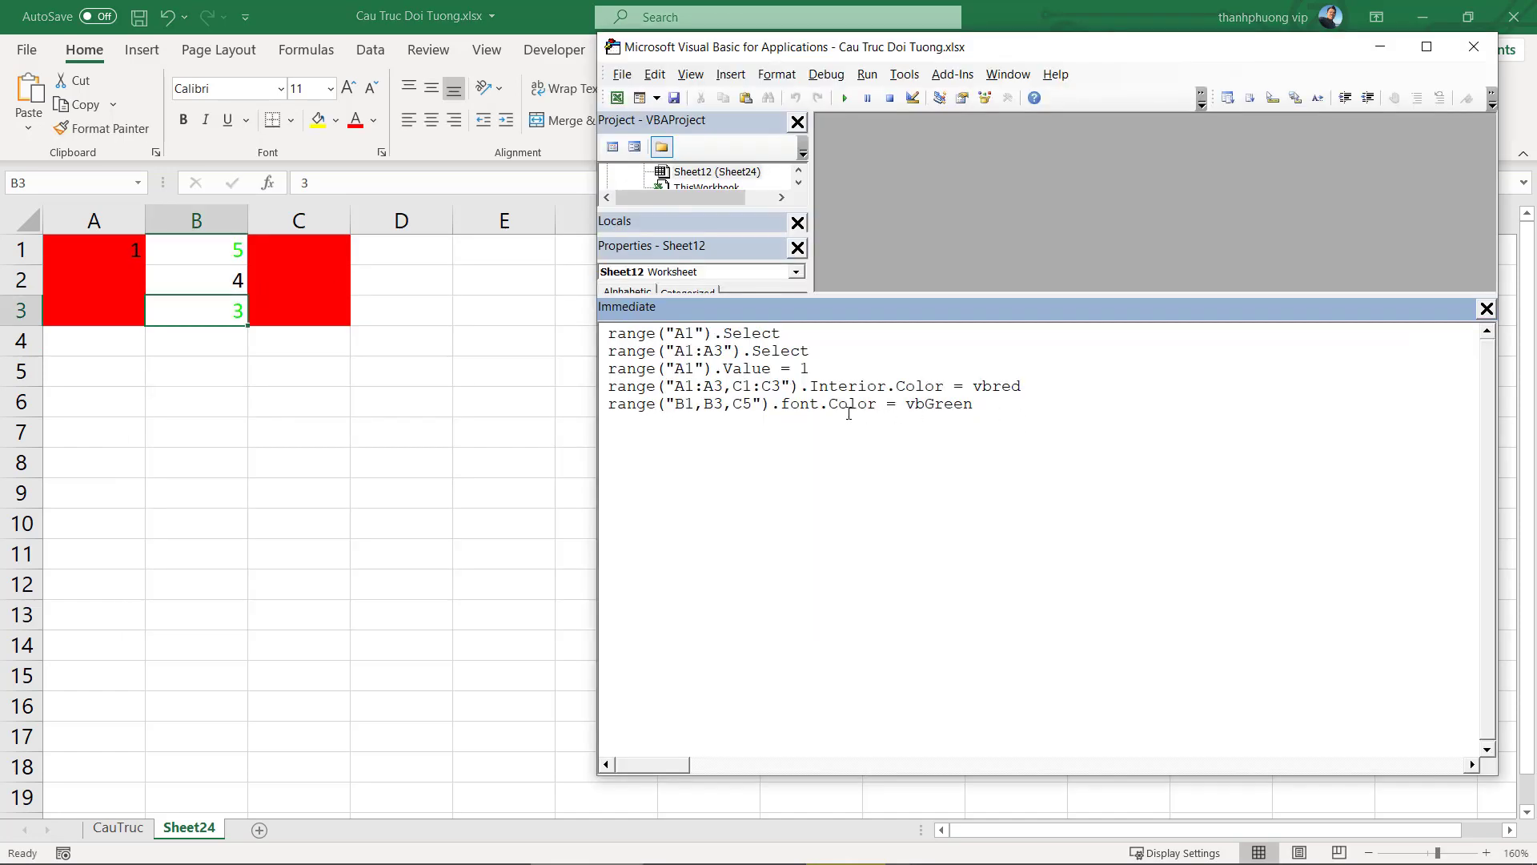
pyautogui.click(300, 372)
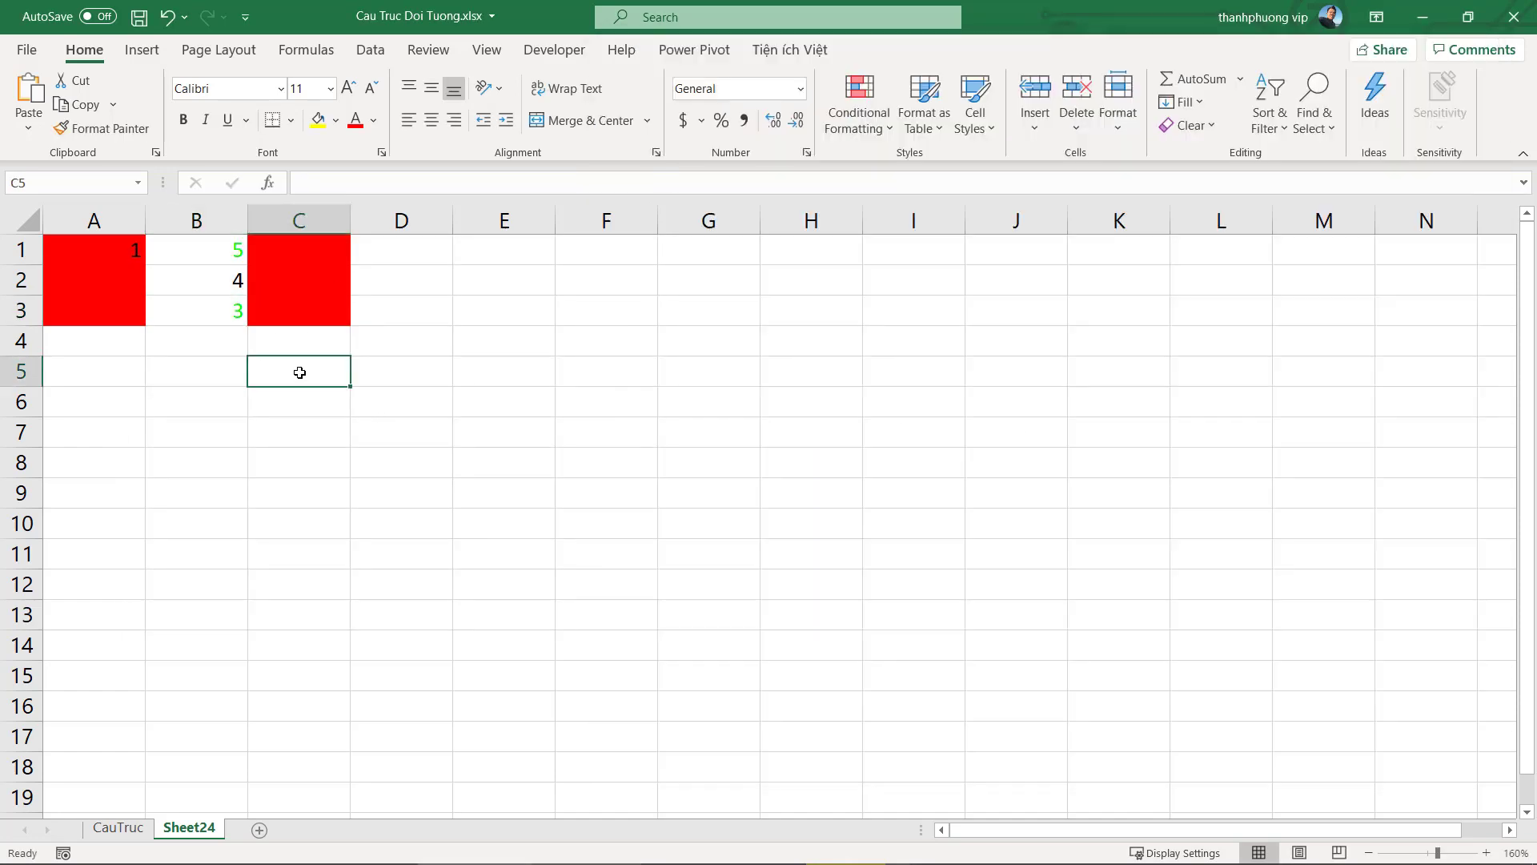
pyautogui.write('4')
pyautogui.press('Return')
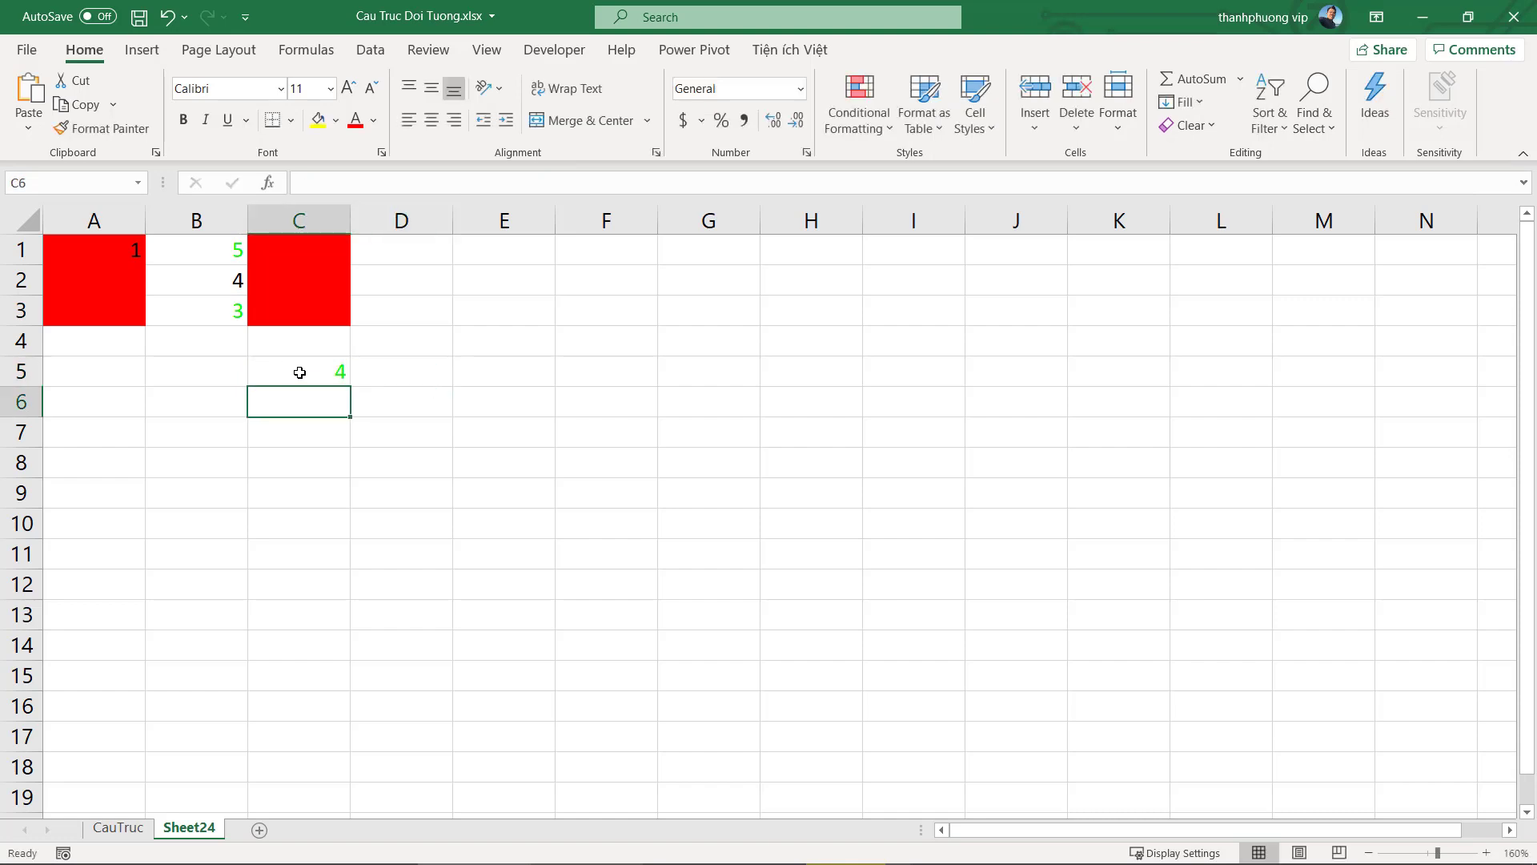
pyautogui.write('6')
pyautogui.press('Return')
pyautogui.hotkey('alt', 'F11')
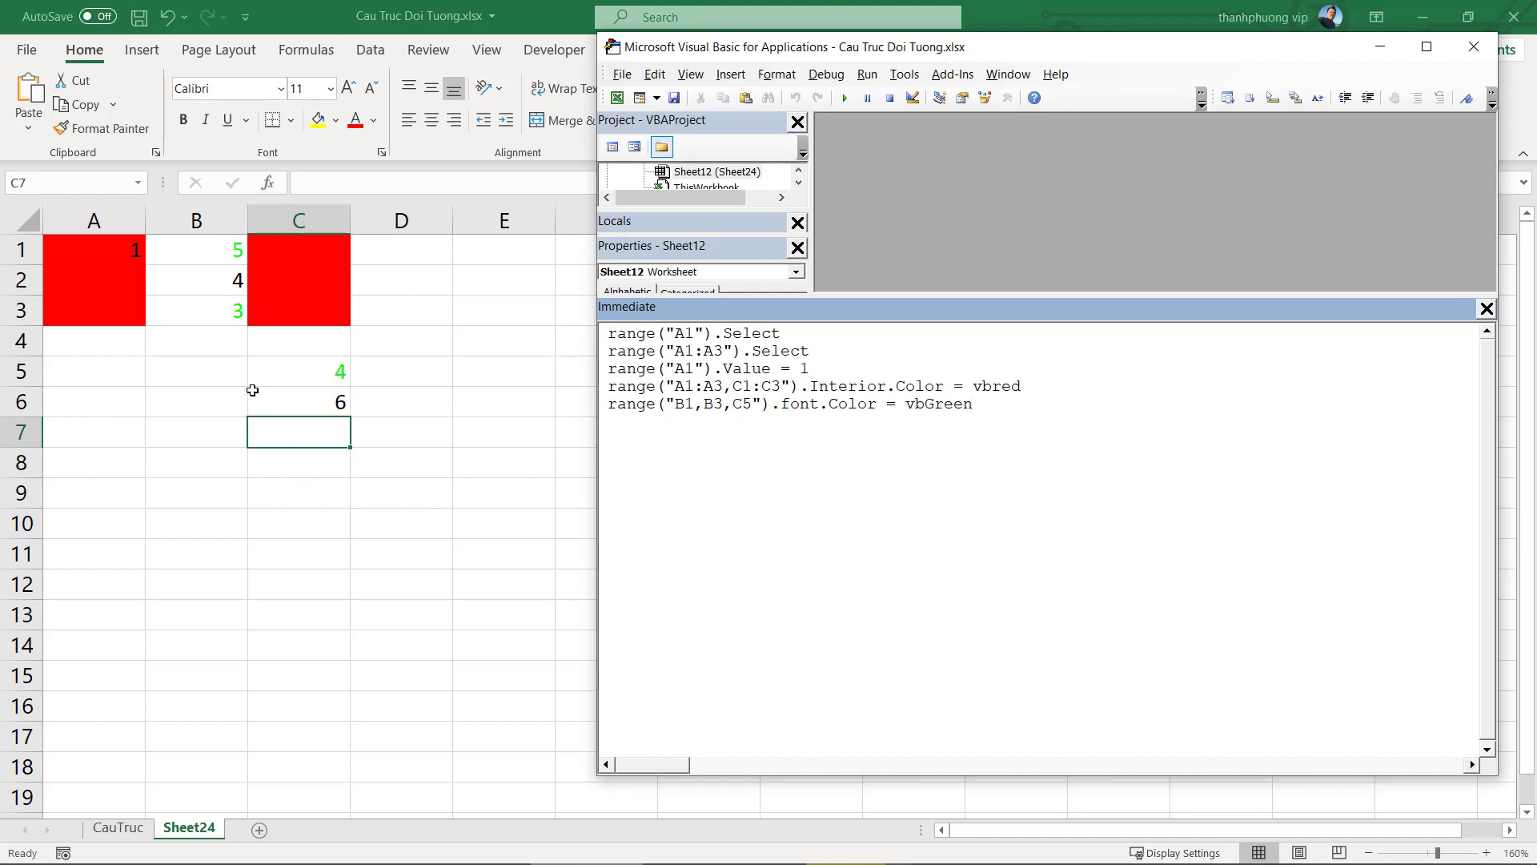
pyautogui.click(21, 463)
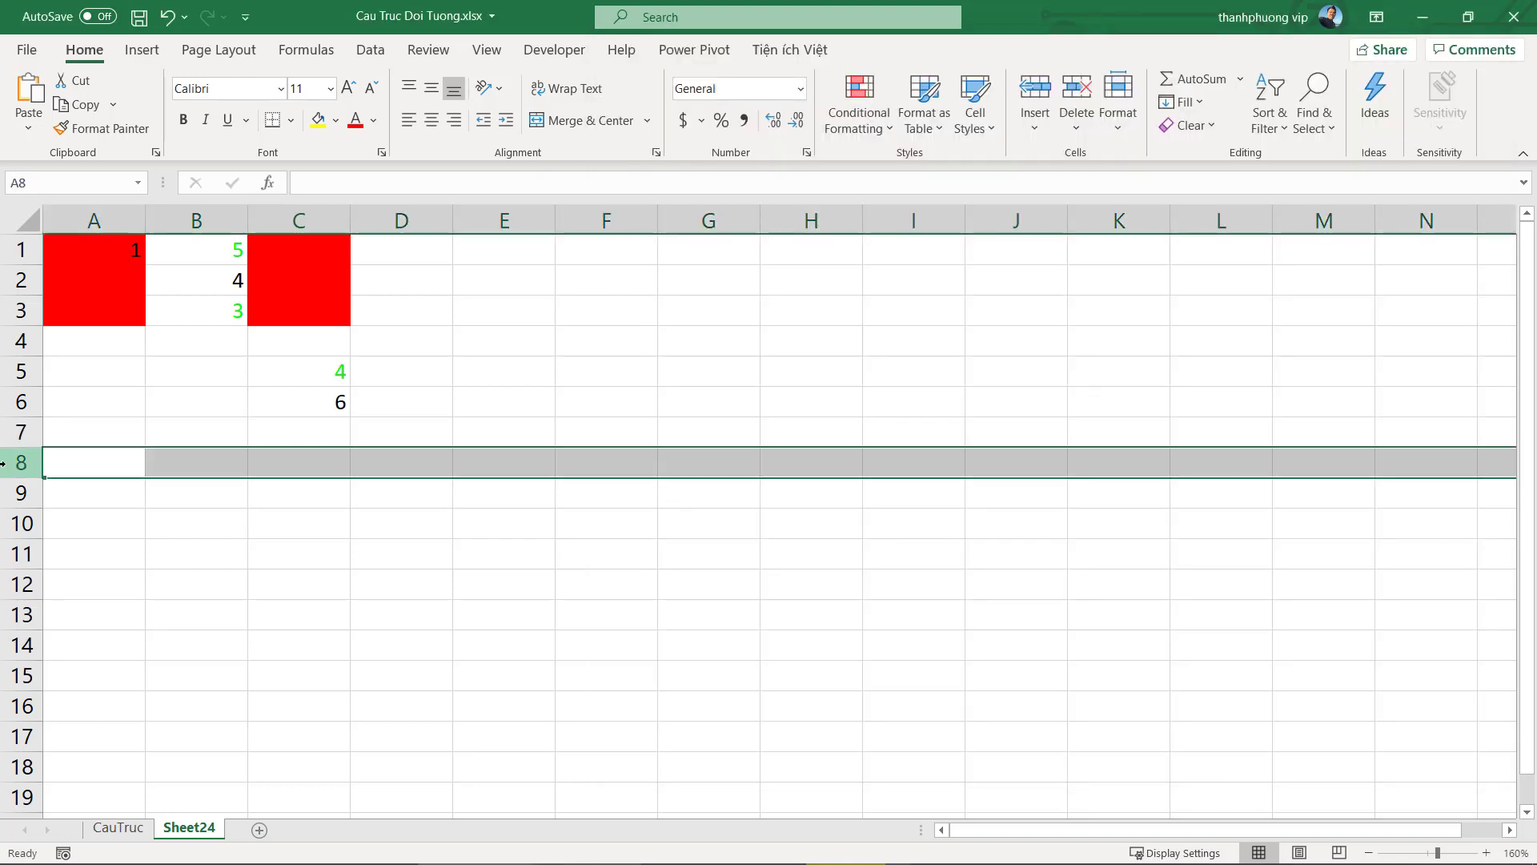
# Run range("8:8").Font.Italic = True in the Immediate window to italicize row 8
pyautogui.hotkey('alt', 'F11')
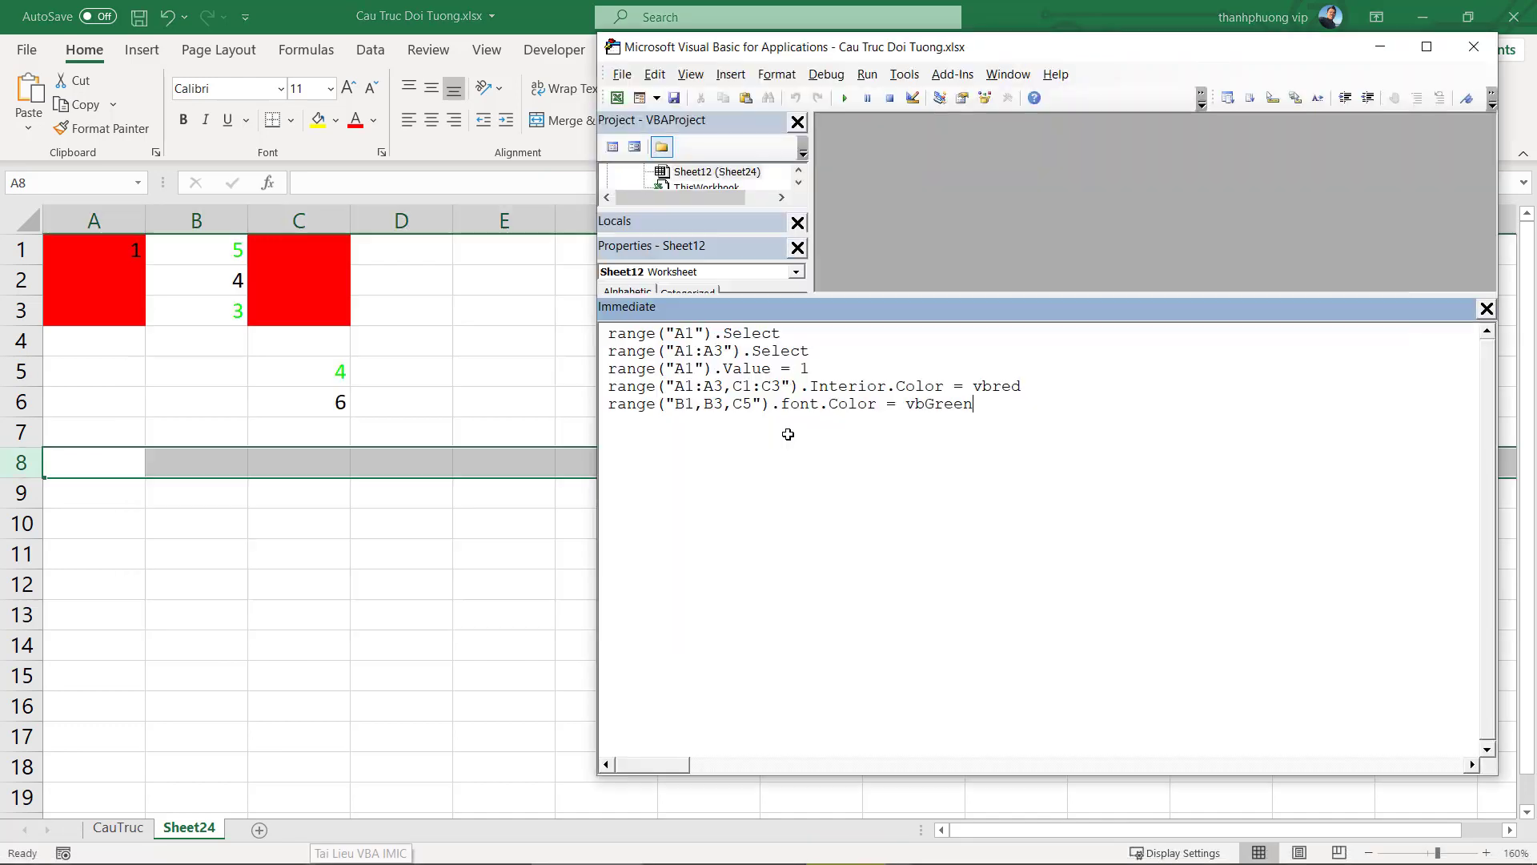
pyautogui.write('r')
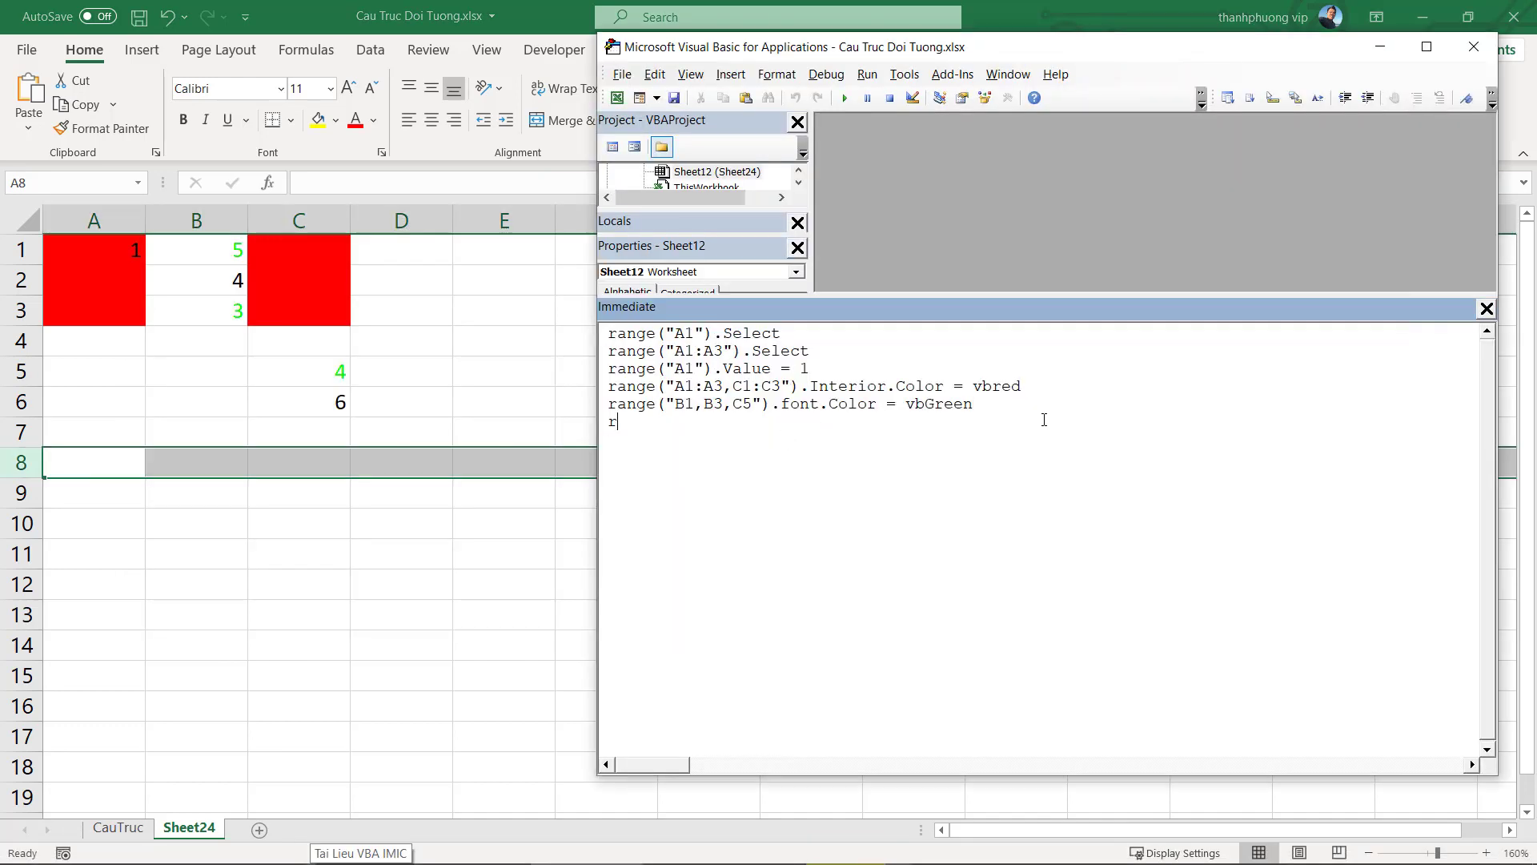
pyautogui.write('ange(')
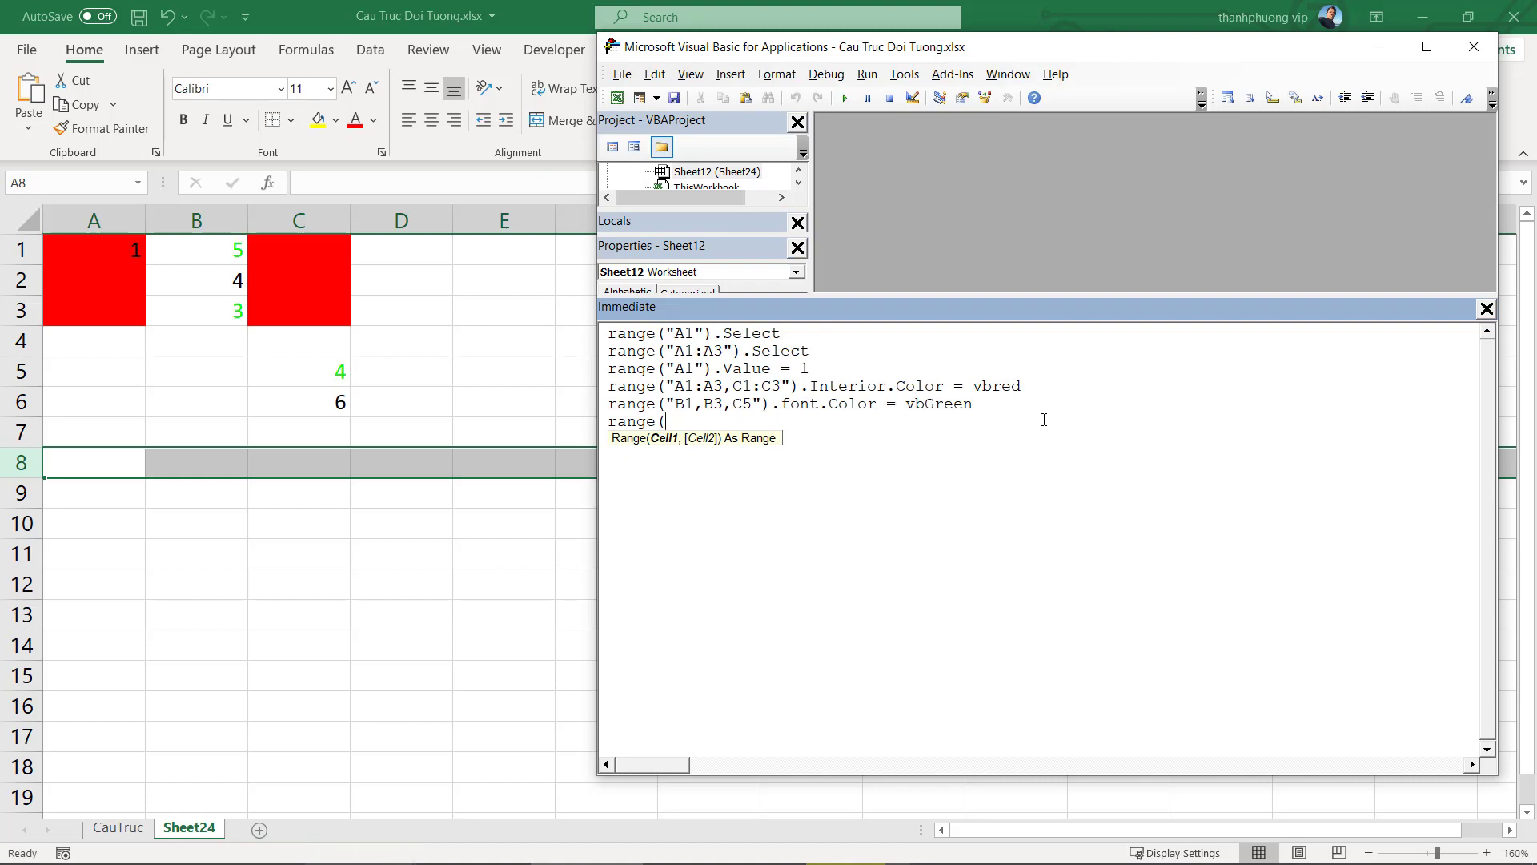
pyautogui.write('"8:')
pyautogui.write('8")')
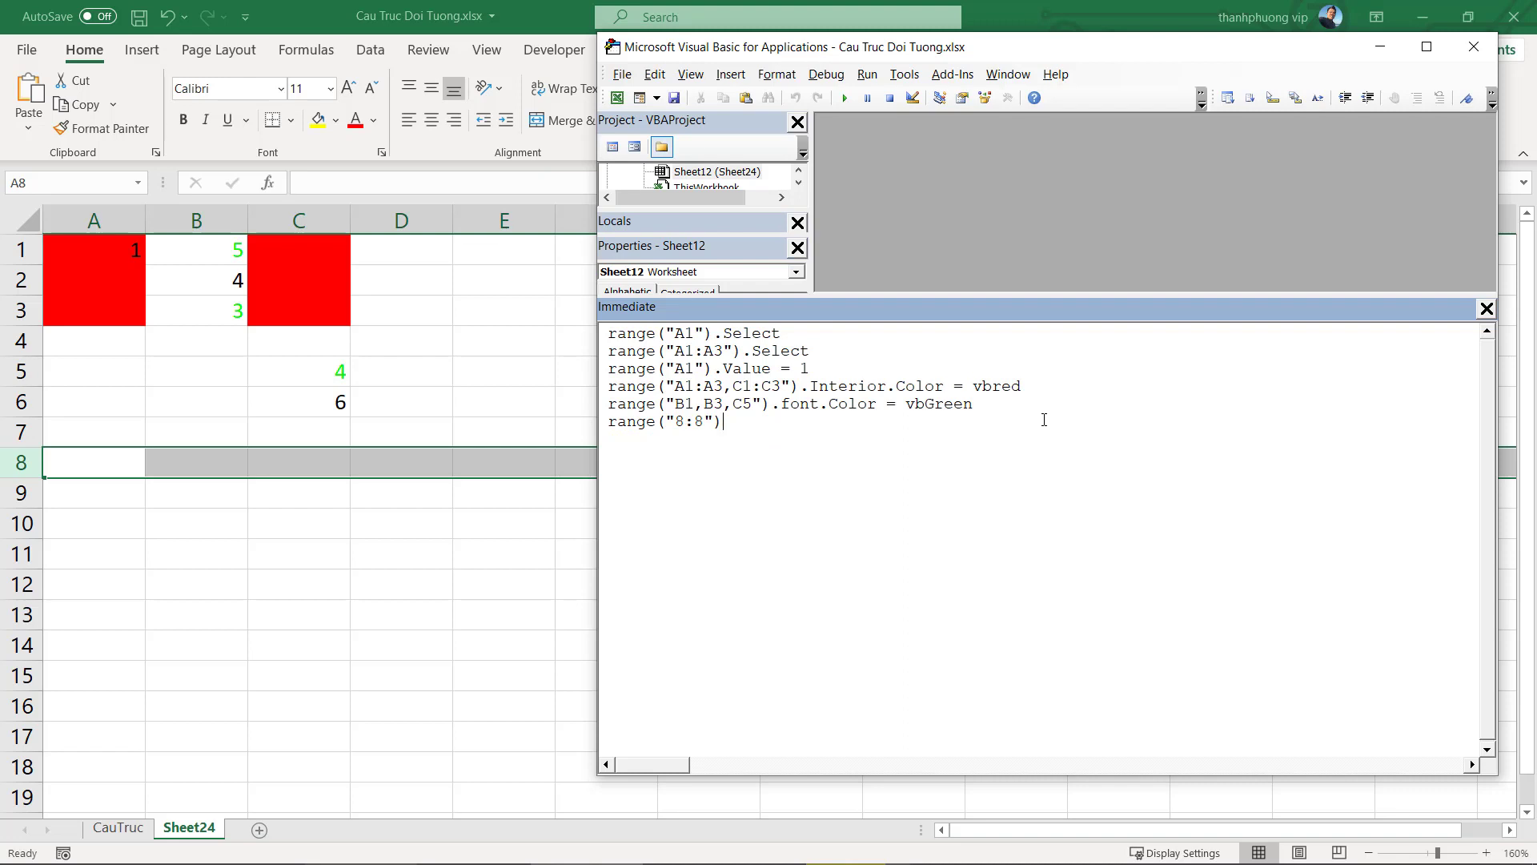
pyautogui.write('.fo')
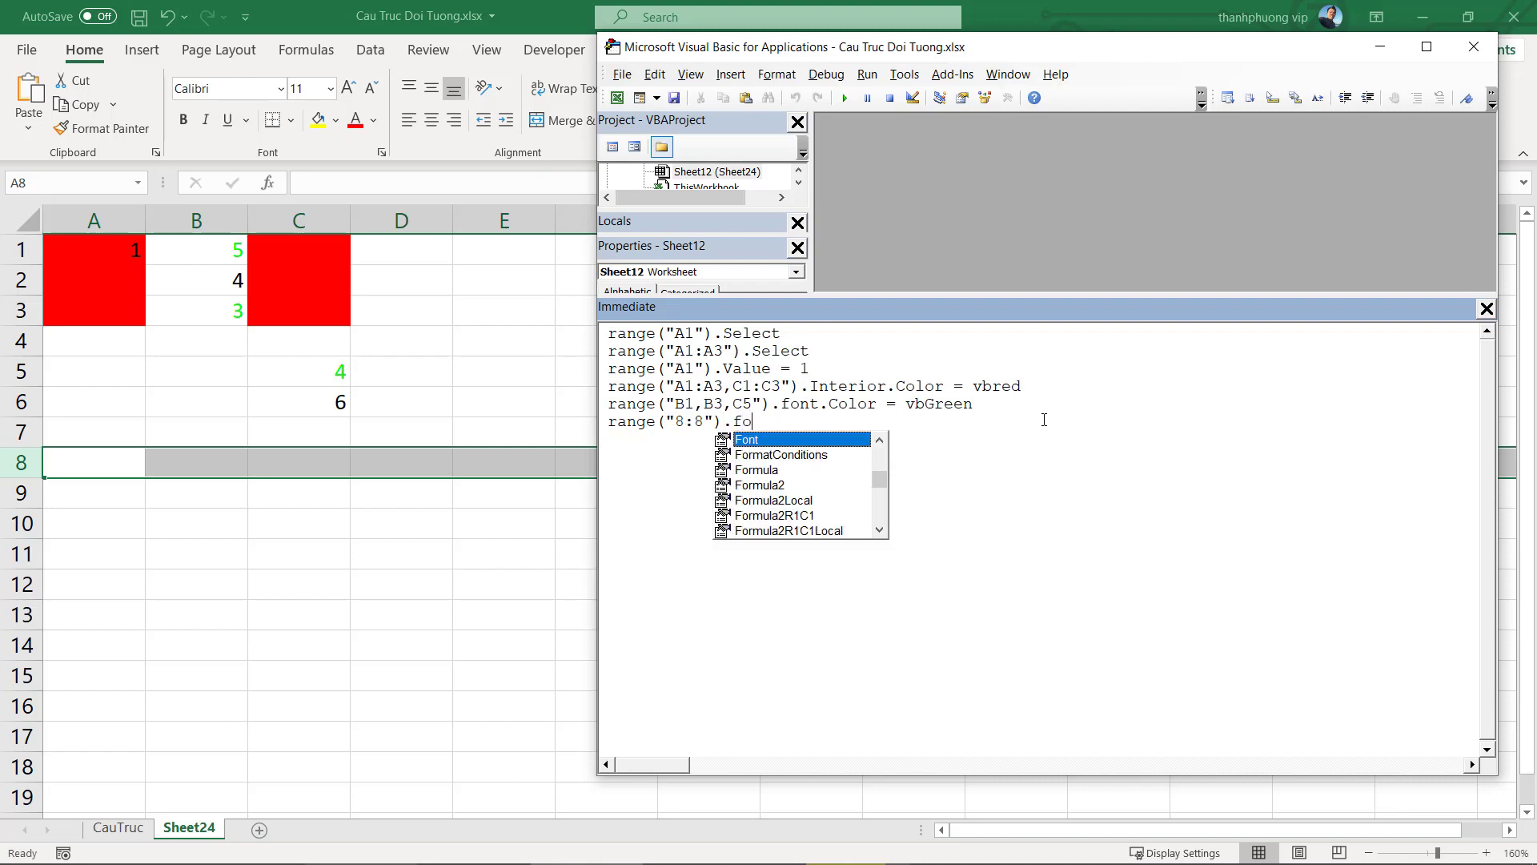
pyautogui.press('Tab')
pyautogui.write('.')
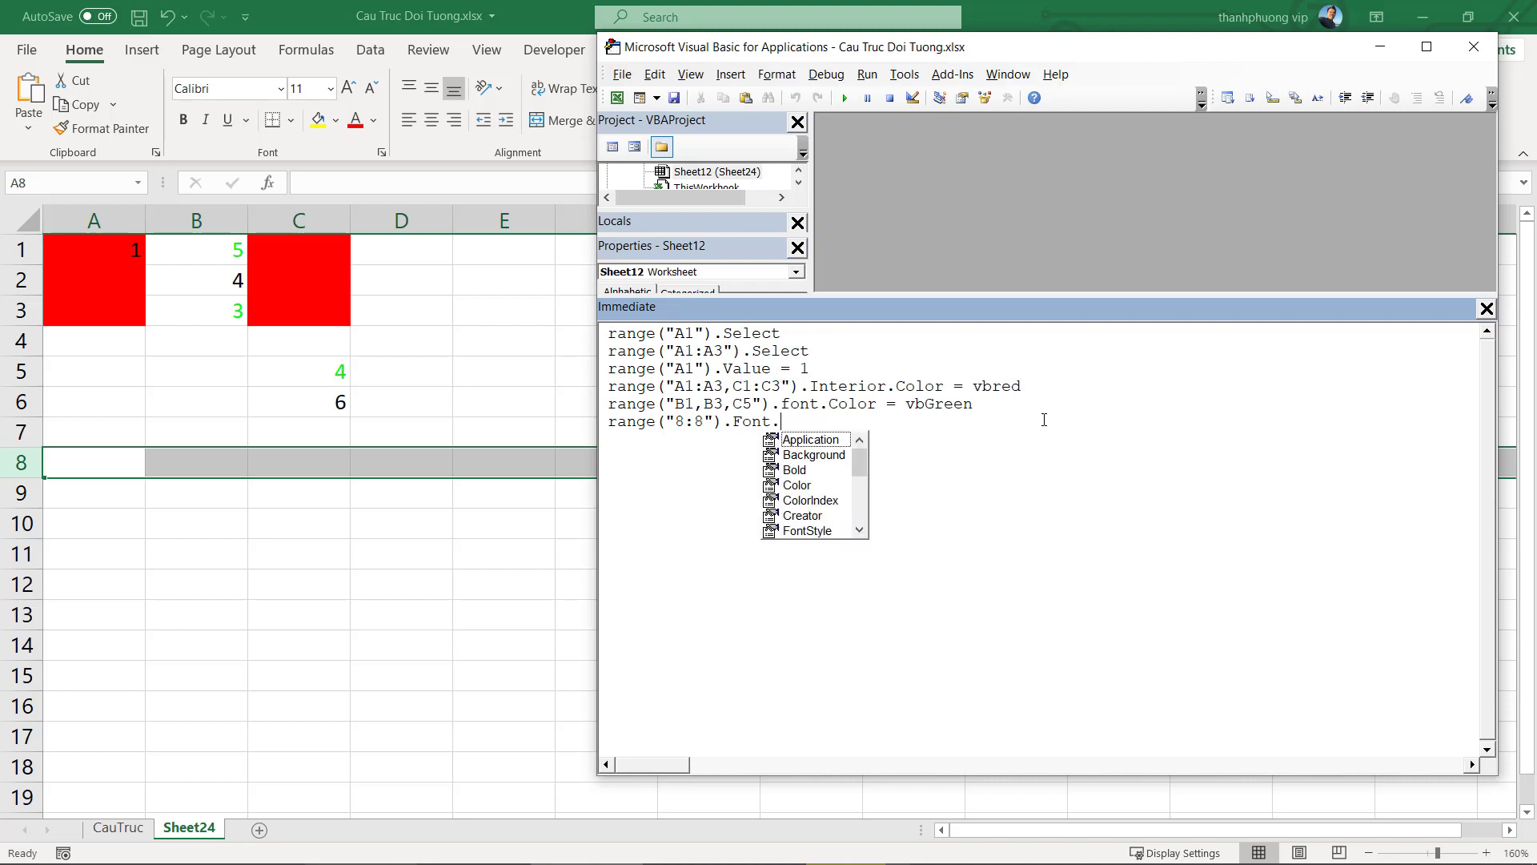
pyautogui.write('i')
pyautogui.press('Tab')
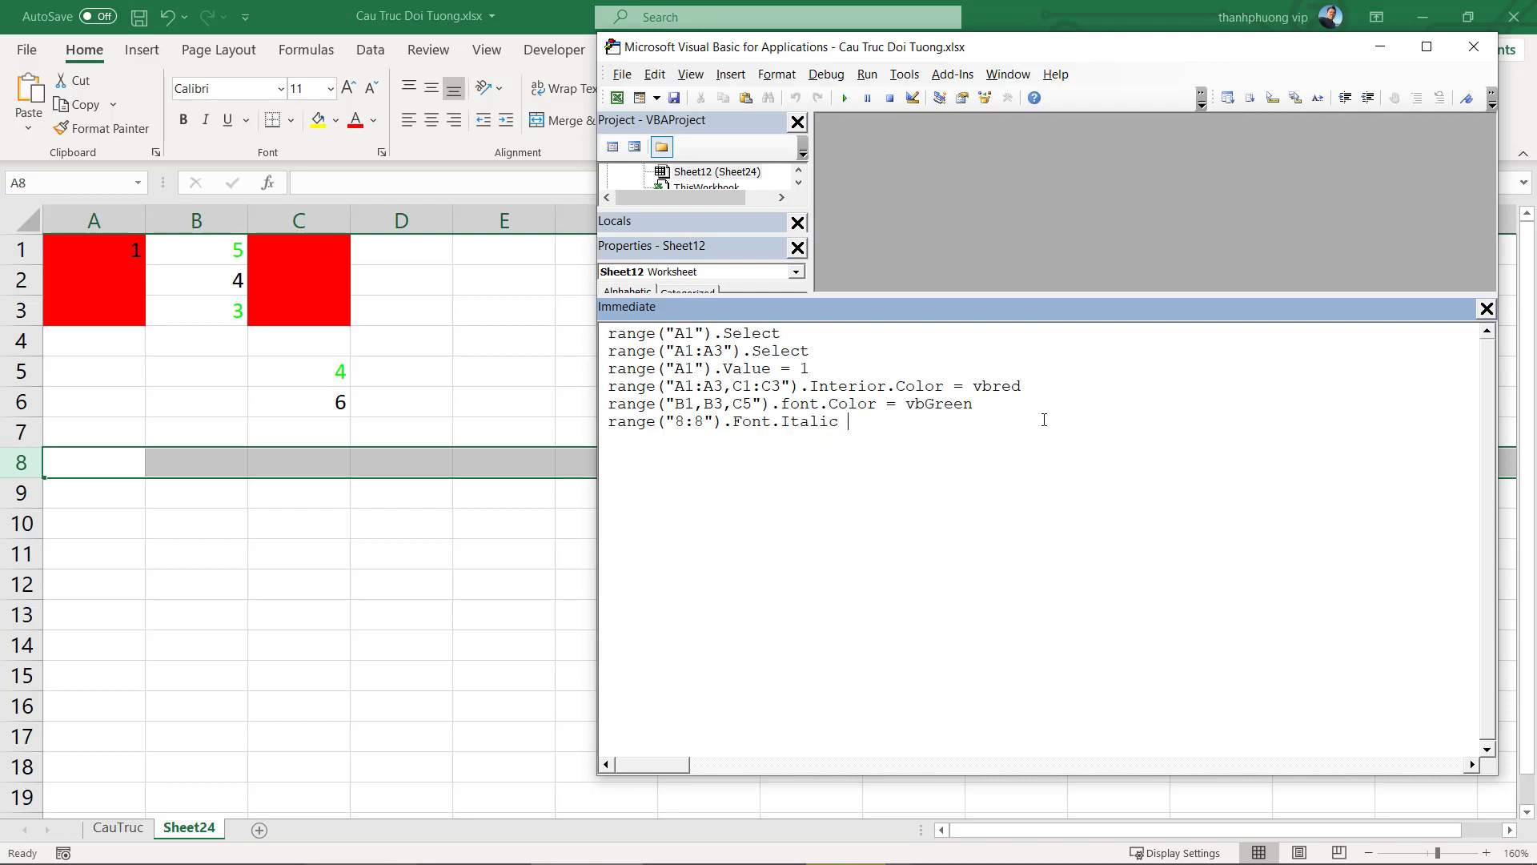
pyautogui.write('= true')
pyautogui.press('Return')
# Type as, fgfg and fgfg into A8, B8 and C8
pyautogui.click(95, 453)
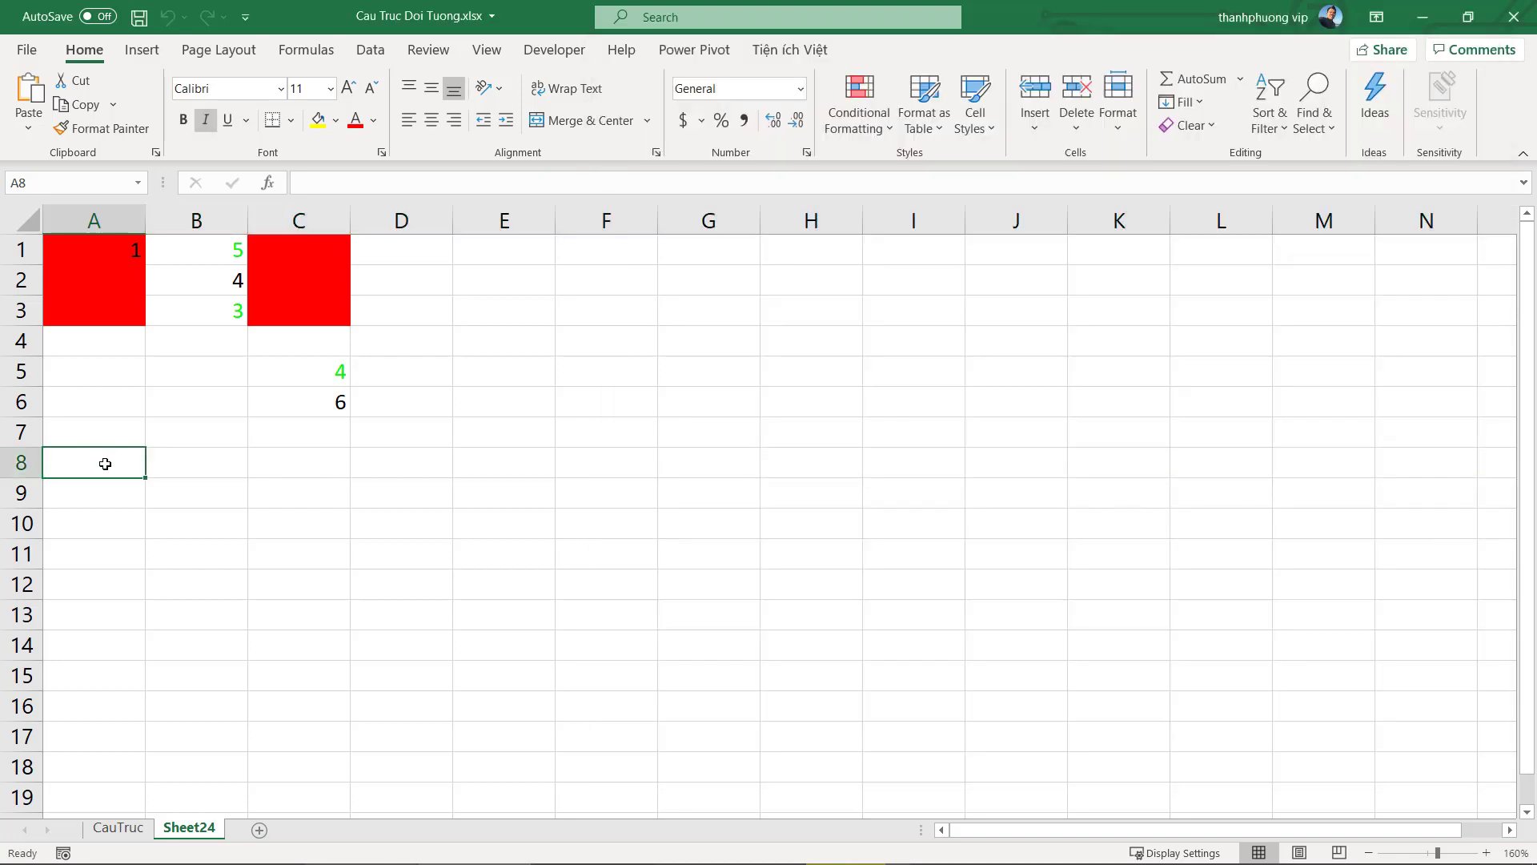
pyautogui.write('as')
pyautogui.click(185, 532)
pyautogui.click(209, 464)
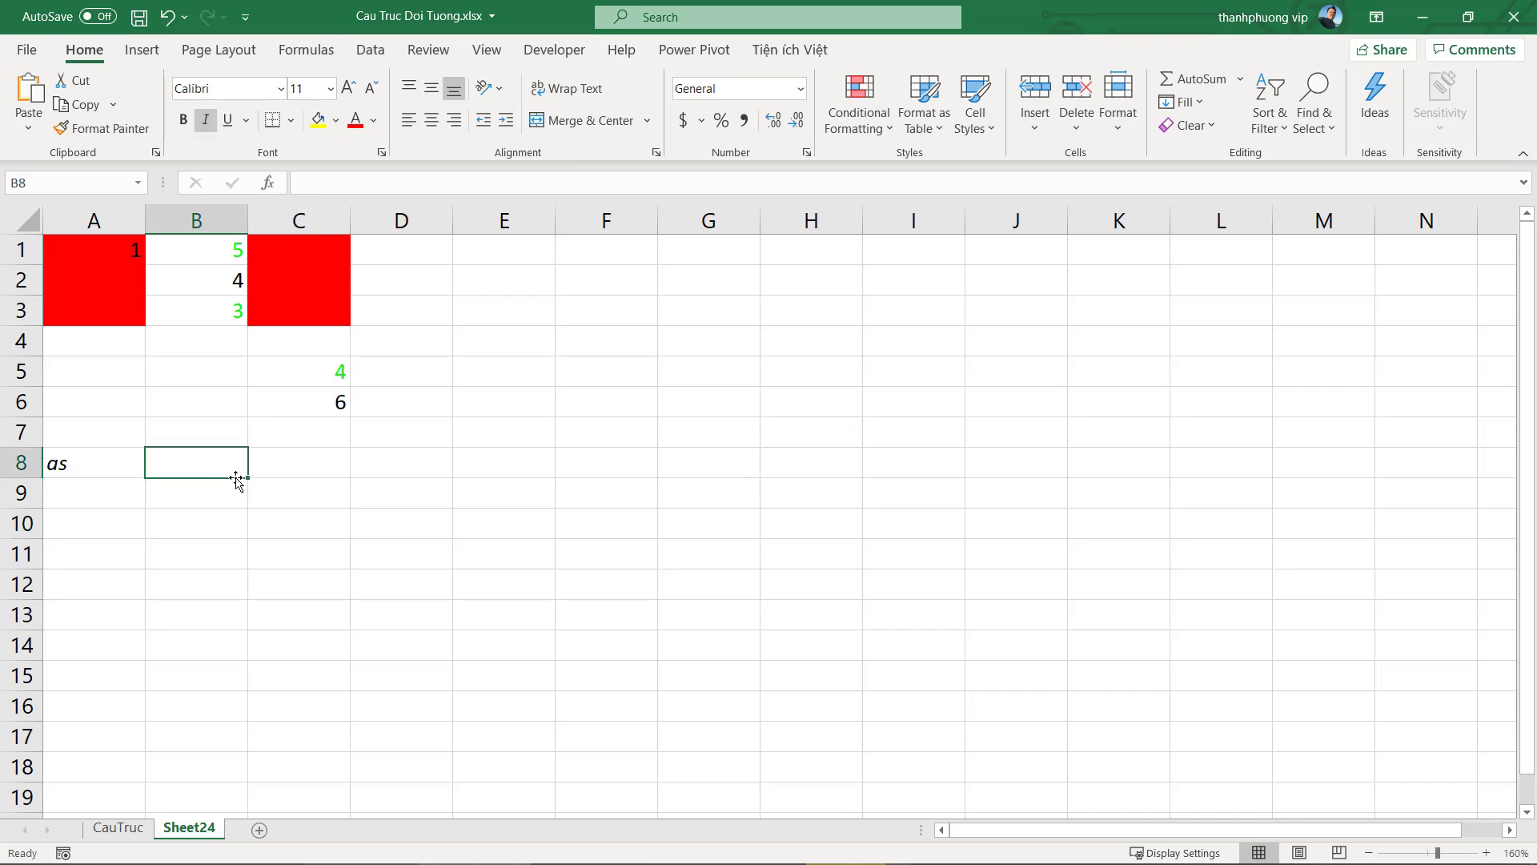
pyautogui.write('fgfg')
pyautogui.click(330, 521)
pyautogui.click(322, 469)
pyautogui.write('fgfg')
# Select A8:C8 and fill the entries across to G8
pyautogui.click(485, 521)
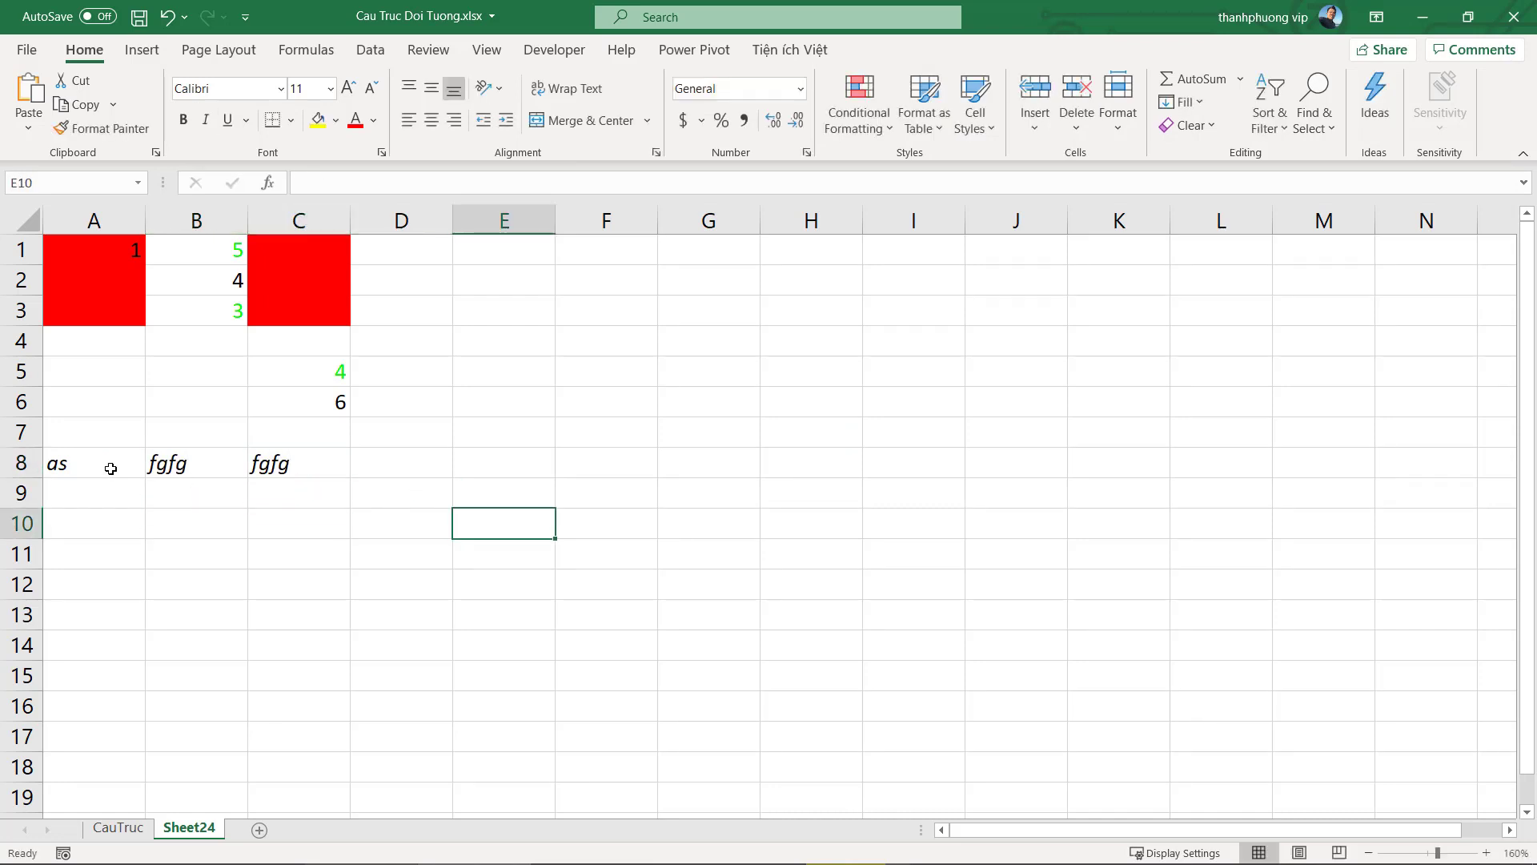
pyautogui.moveTo(76, 464); pyautogui.dragTo(215, 462)
pyautogui.moveTo(120, 463); pyautogui.dragTo(759, 478)
pyautogui.click(606, 464)
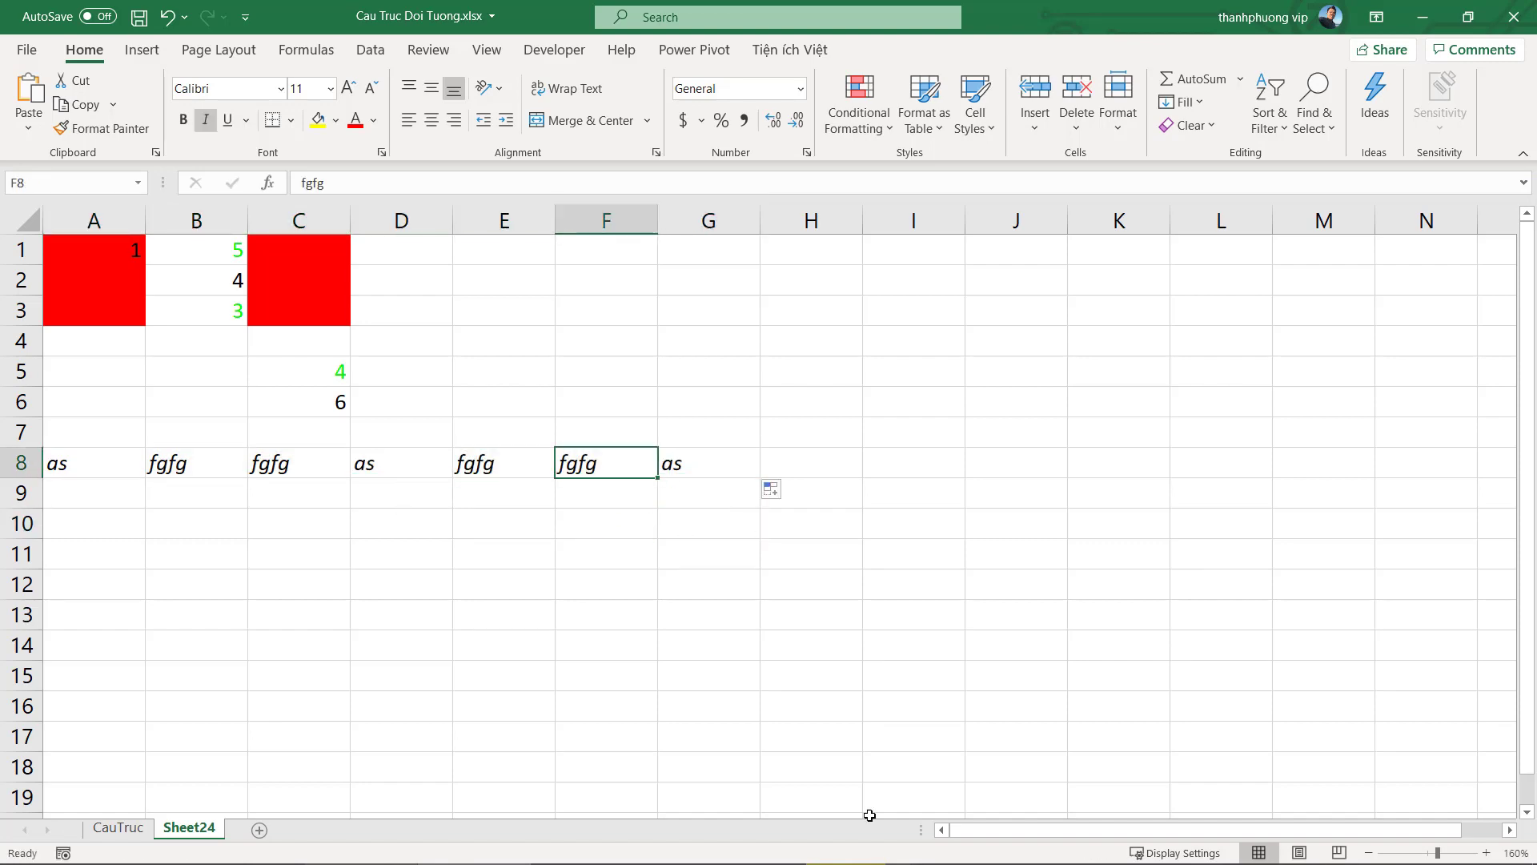
pyautogui.hotkey('alt', 'F11')
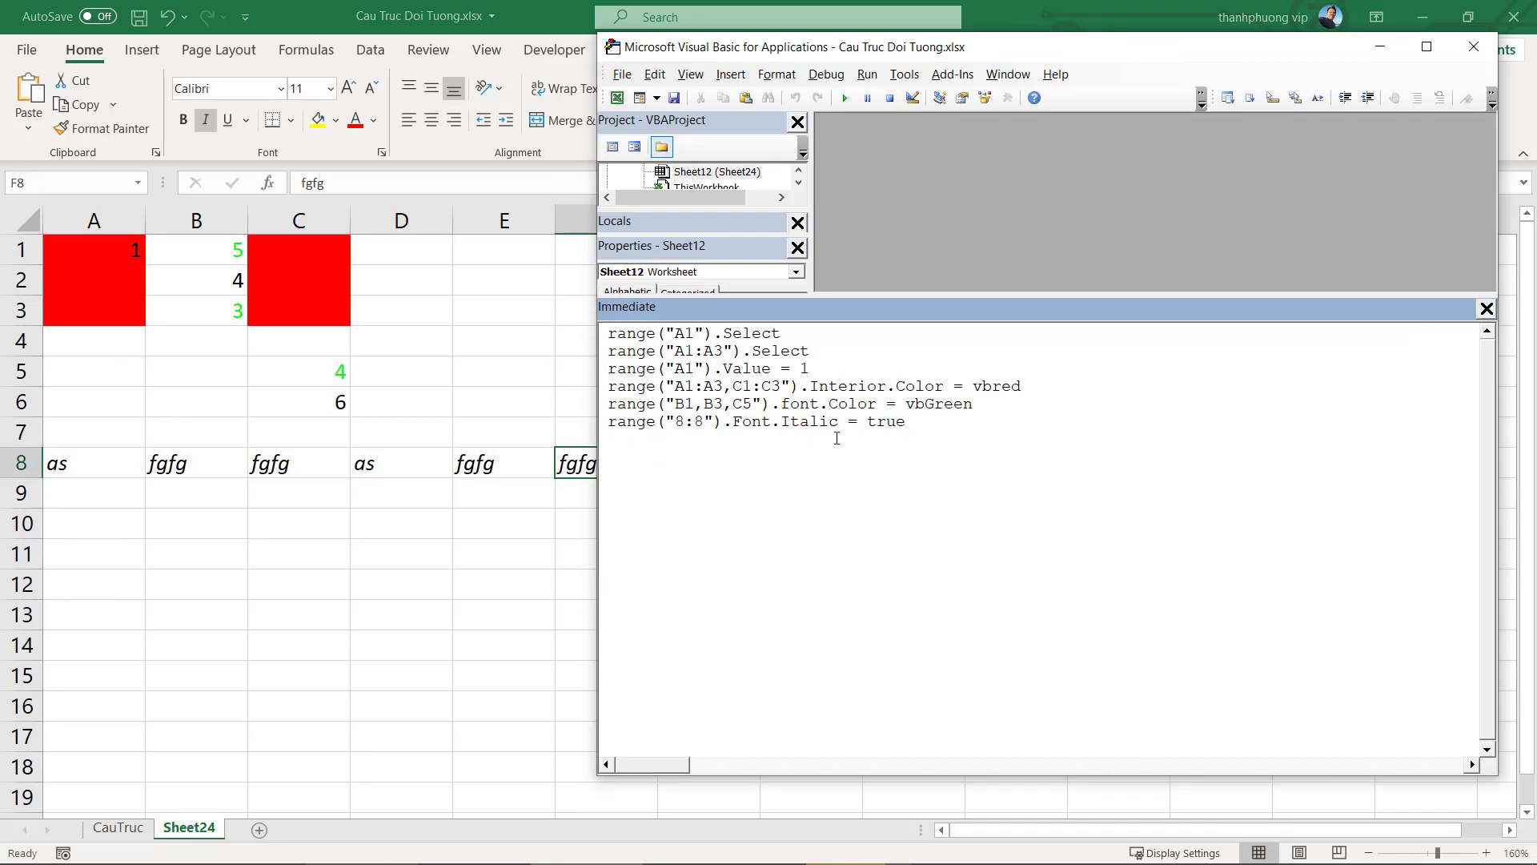
# Duplicate the row 8 Italic statement onto a new Immediate-window line
pyautogui.moveTo(608, 422); pyautogui.dragTo(912, 421)
pyautogui.hotkey('ctrl', 'c')
pyautogui.press('Return')
pyautogui.hotkey('ctrl', 'v')
# Edit the copy to range("E:E").Font.Bold = True and run it
pyautogui.doubleClick(678, 439)
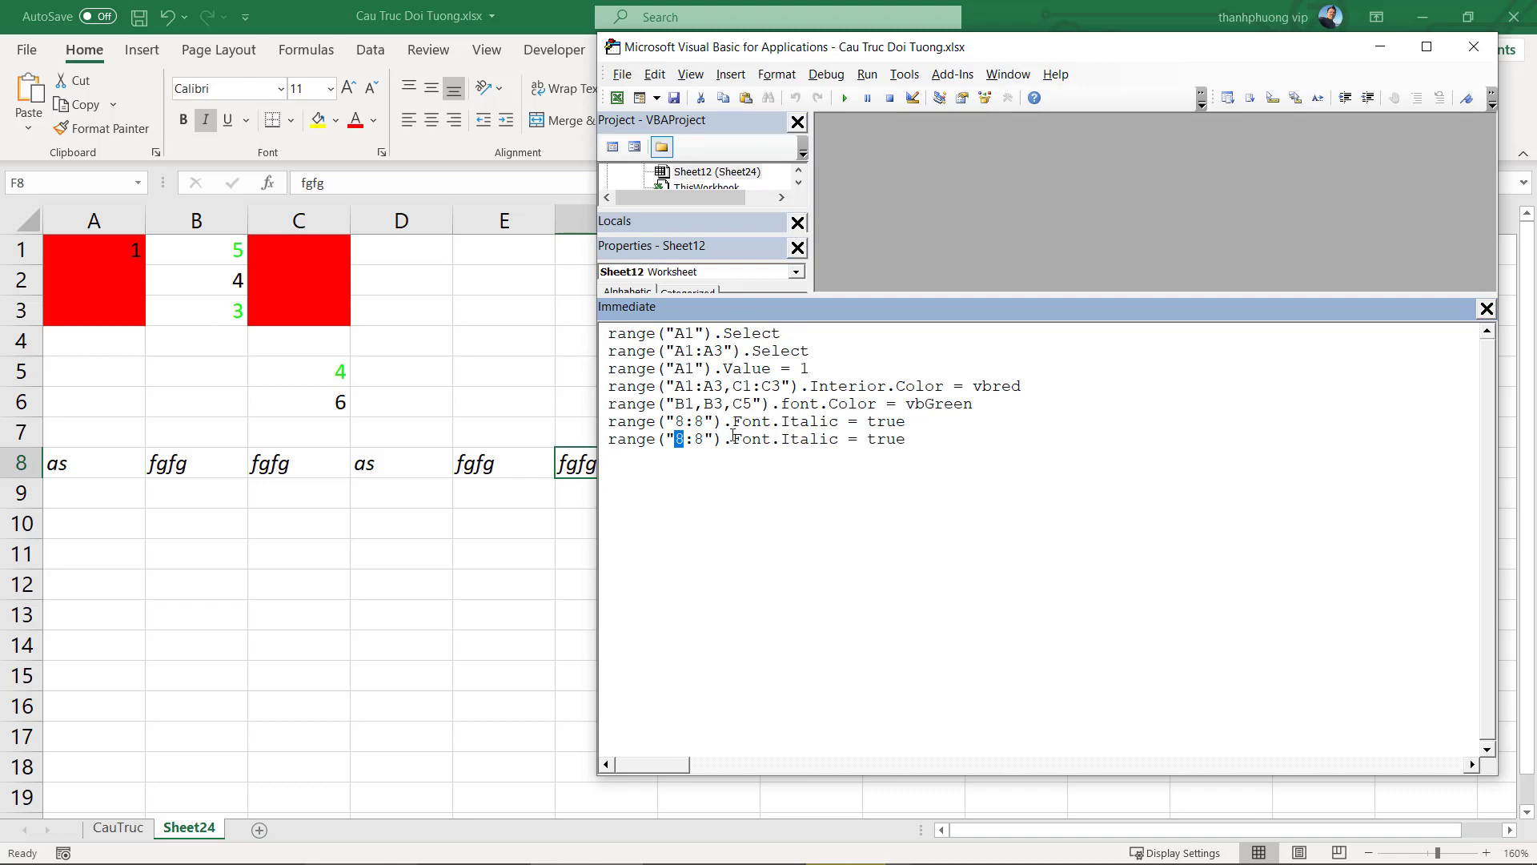
pyautogui.write('E')
pyautogui.doubleClick(696, 439)
pyautogui.write('E')
pyautogui.doubleClick(807, 439)
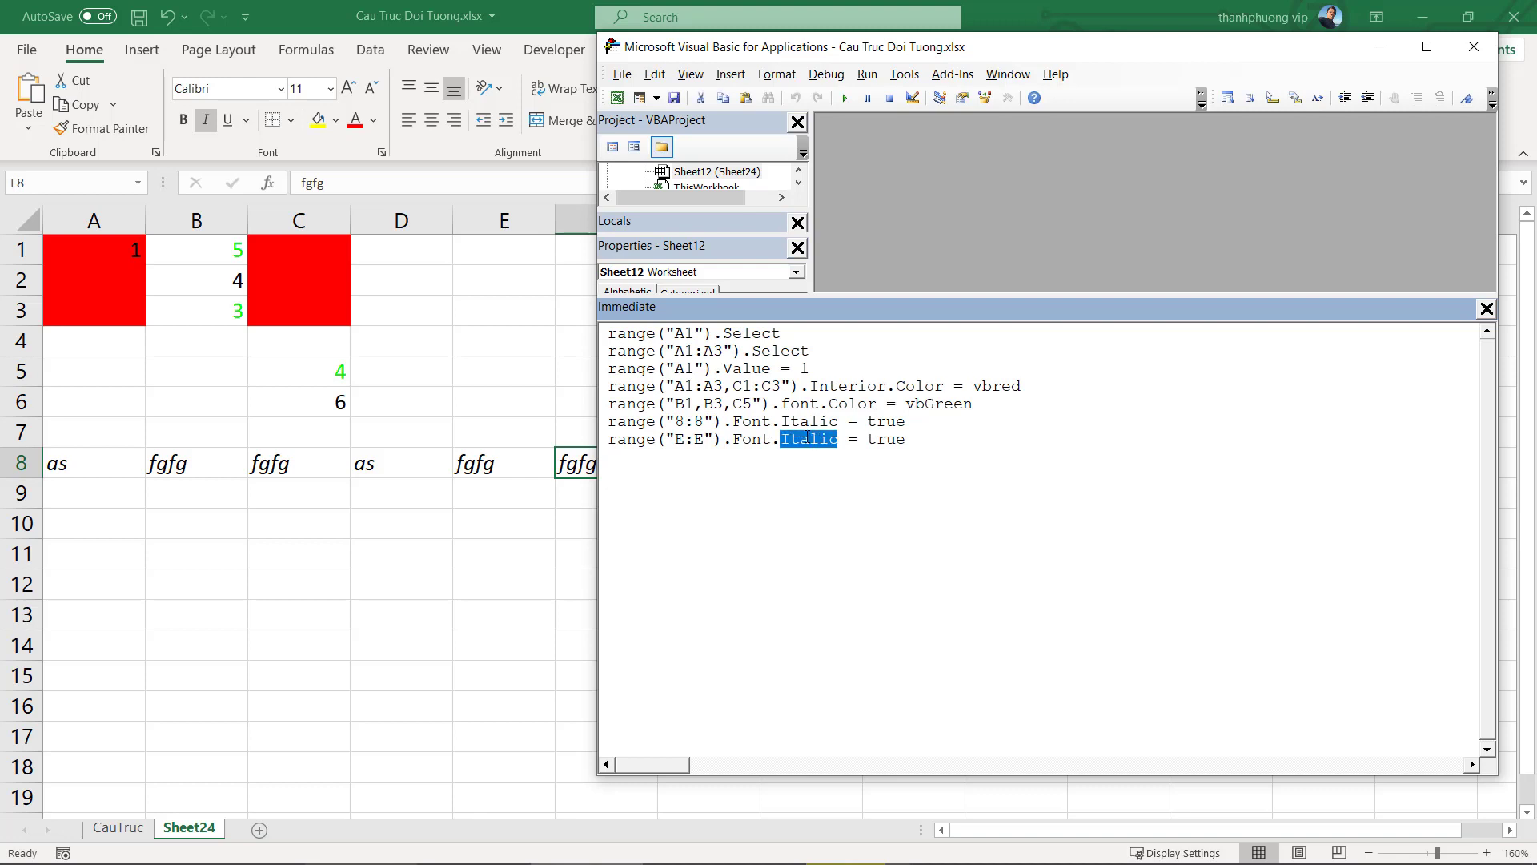
pyautogui.write('Bold')
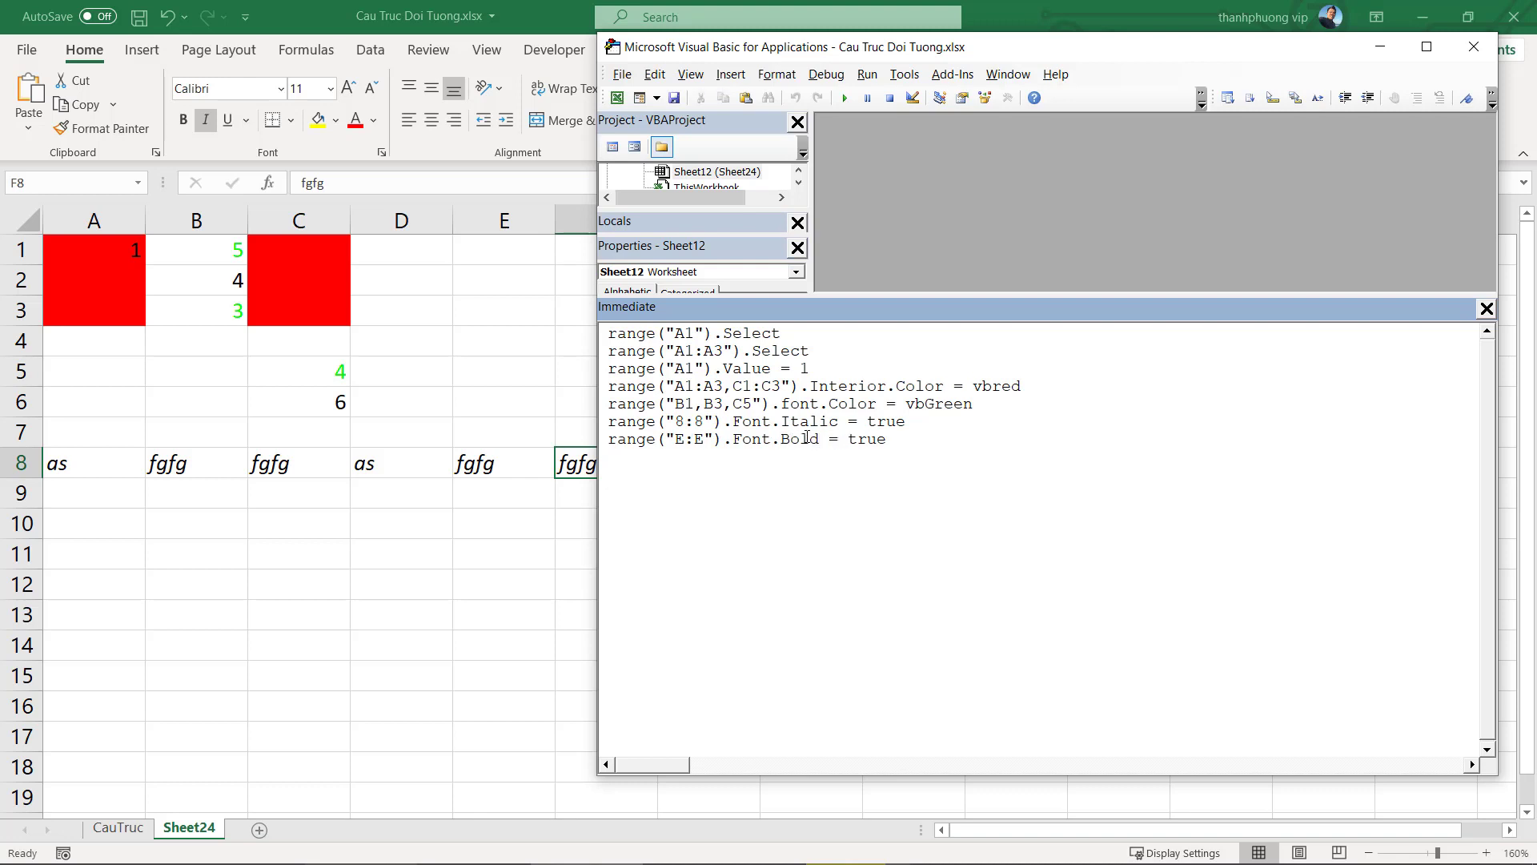
pyautogui.click(845, 433)
pyautogui.press('Return')
# Type df in E3 and fdg in E5 to confirm they appear bold
pyautogui.click(522, 320)
pyautogui.write('df')
pyautogui.click(589, 399)
pyautogui.click(529, 364)
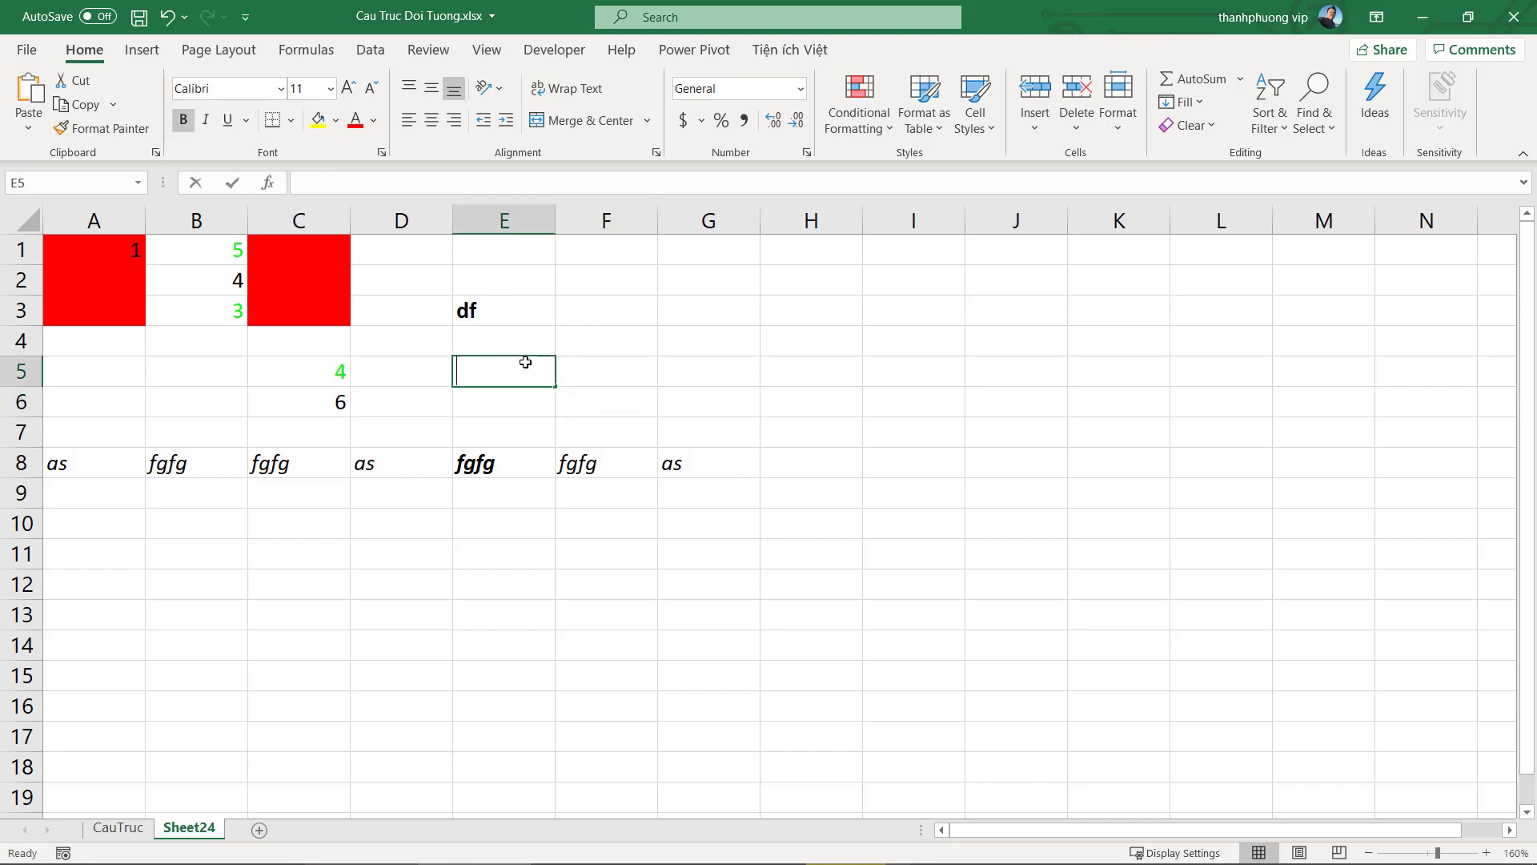
pyautogui.write('fdg')
pyautogui.click(606, 417)
pyautogui.hotkey('alt', 'F11')
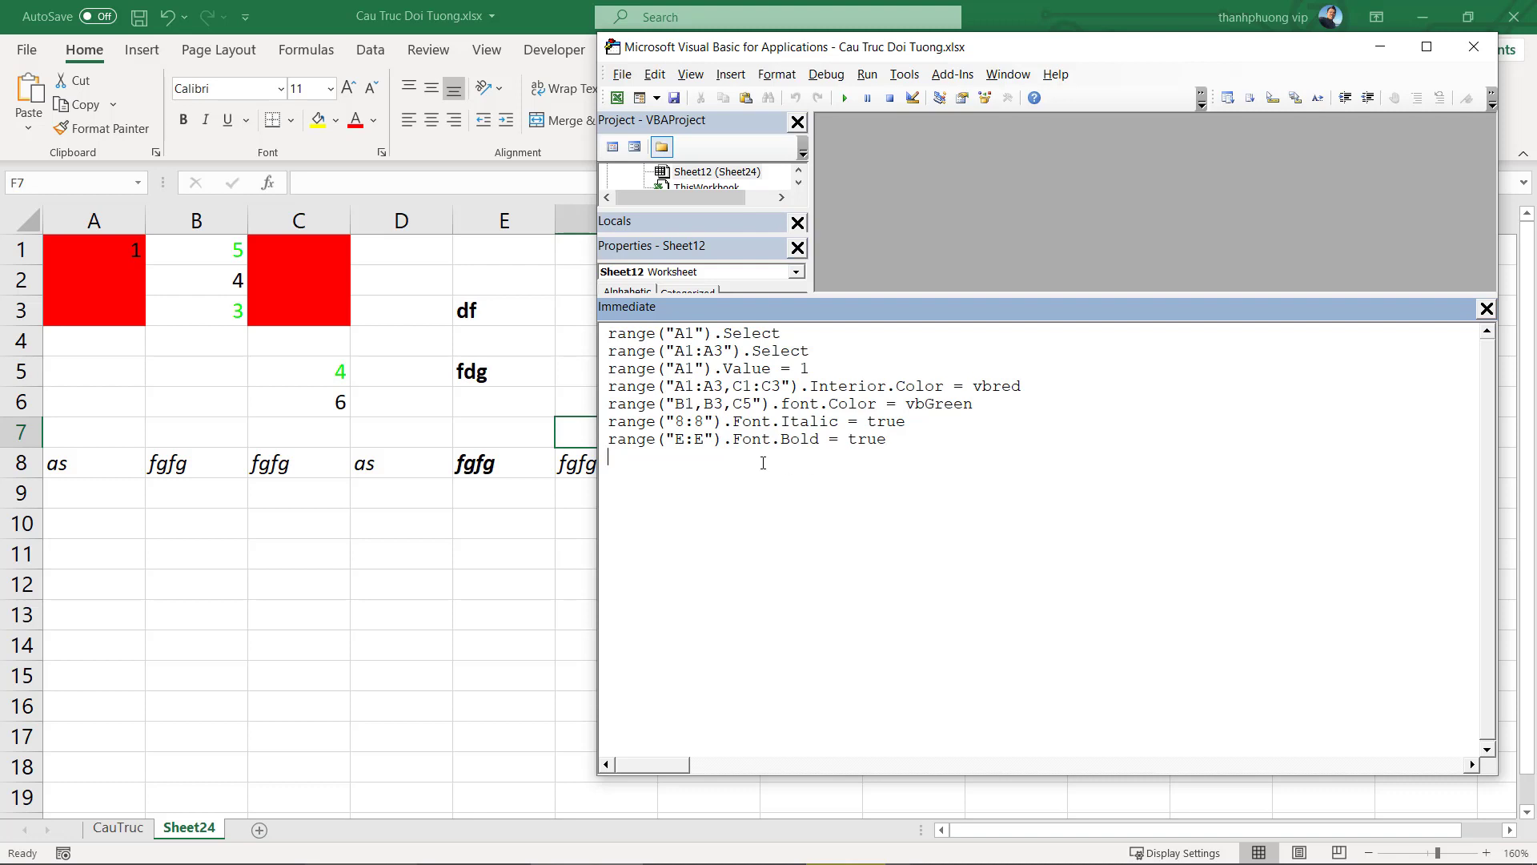
# Back on the sheet, select columns G and I
pyautogui.click(440, 406)
pyautogui.click(705, 222)
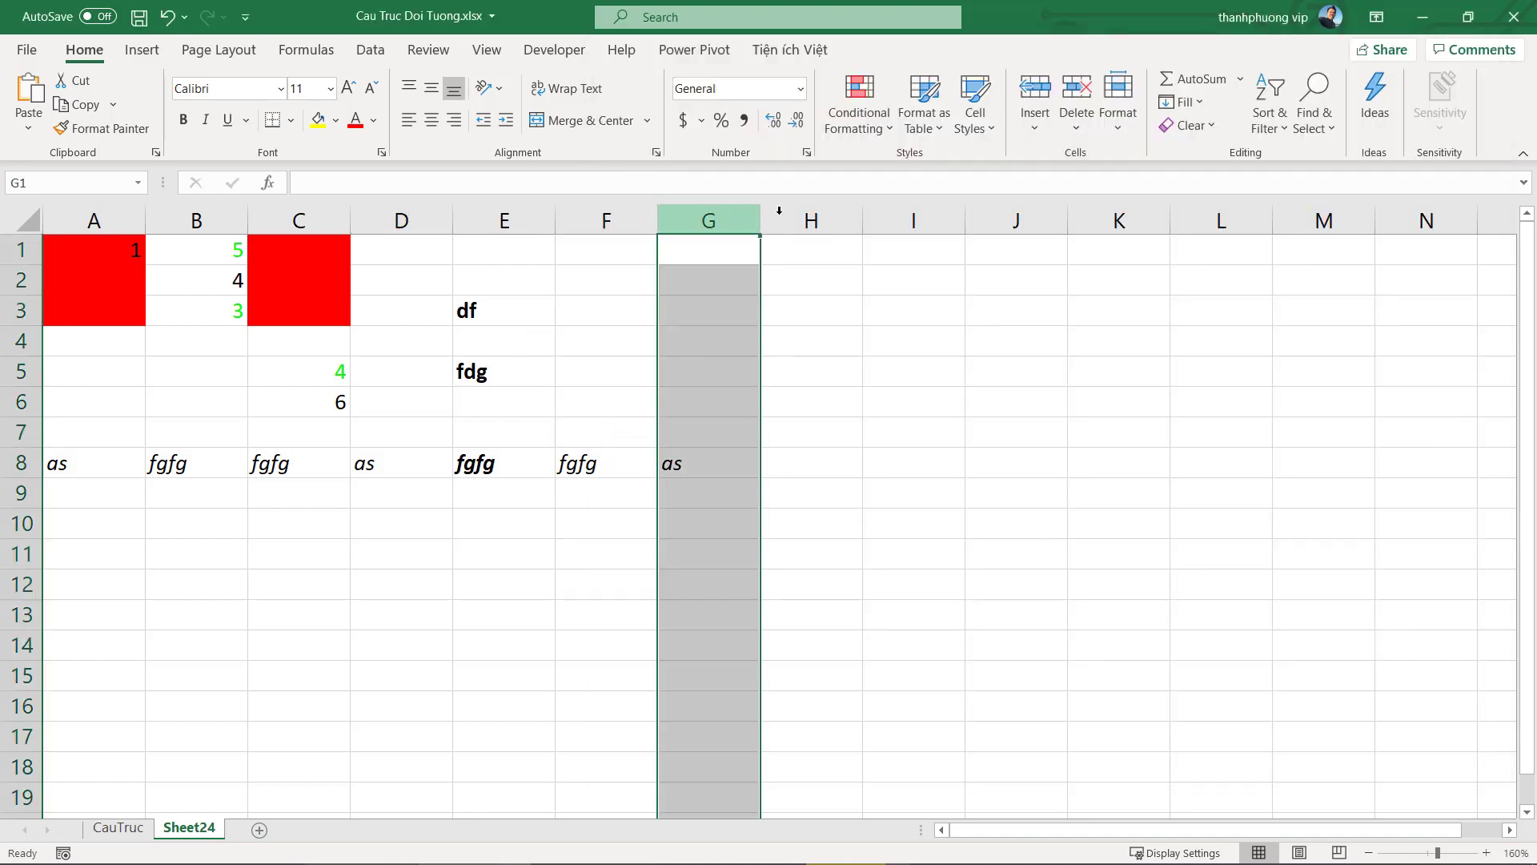
pyautogui.click(907, 213)
# Duplicate the column E command line in the Immediate window and change its range to G:I
pyautogui.hotkey('alt', 'F11')
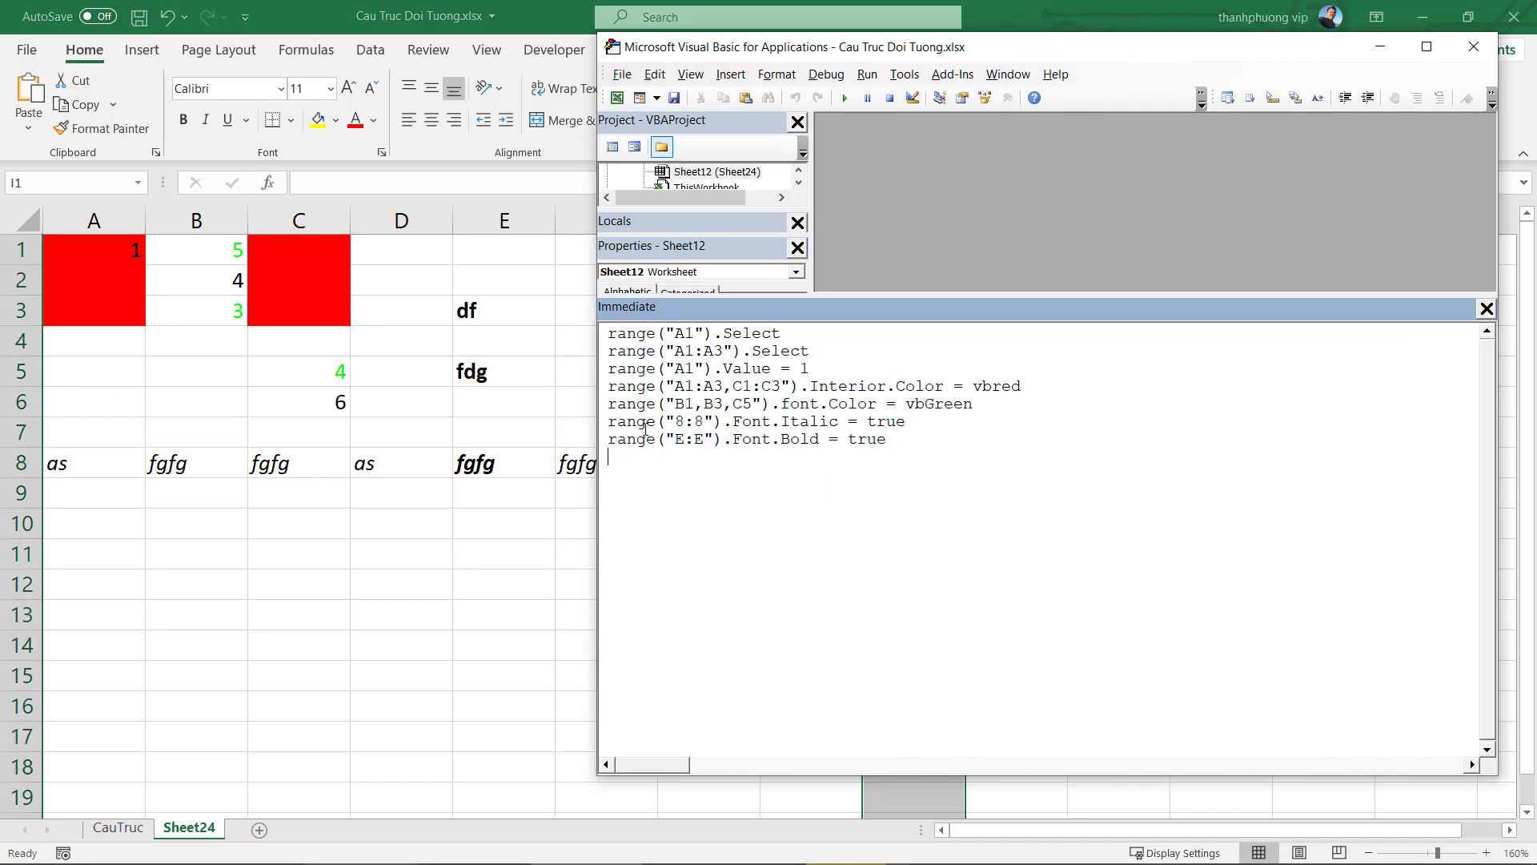
pyautogui.moveTo(610, 433); pyautogui.dragTo(895, 433)
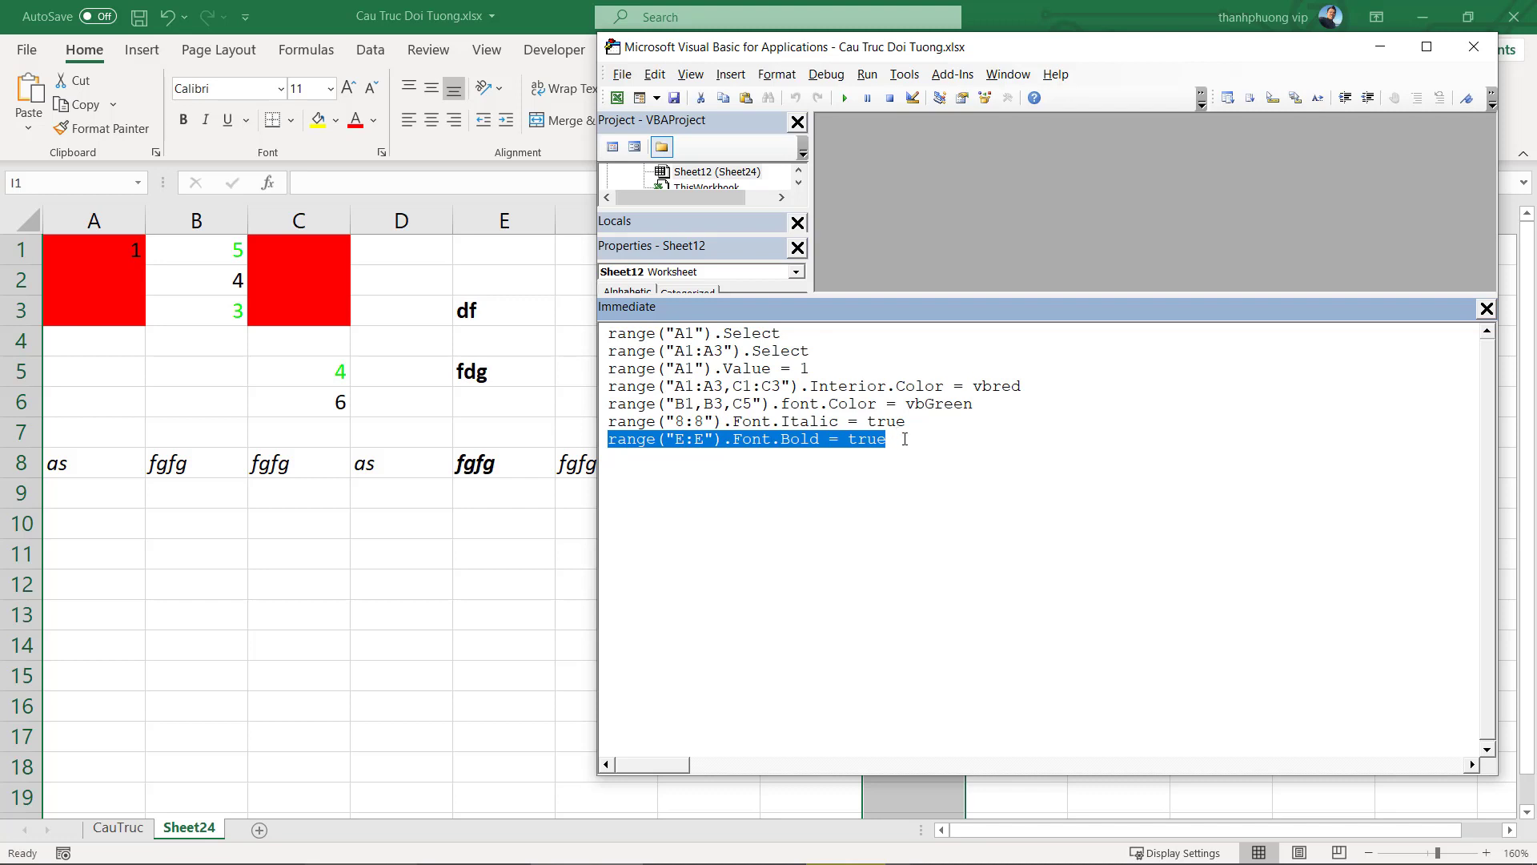
pyautogui.hotkey('ctrl', 'c')
pyautogui.click(905, 438)
pyautogui.press('Return')
pyautogui.hotkey('ctrl', 'v')
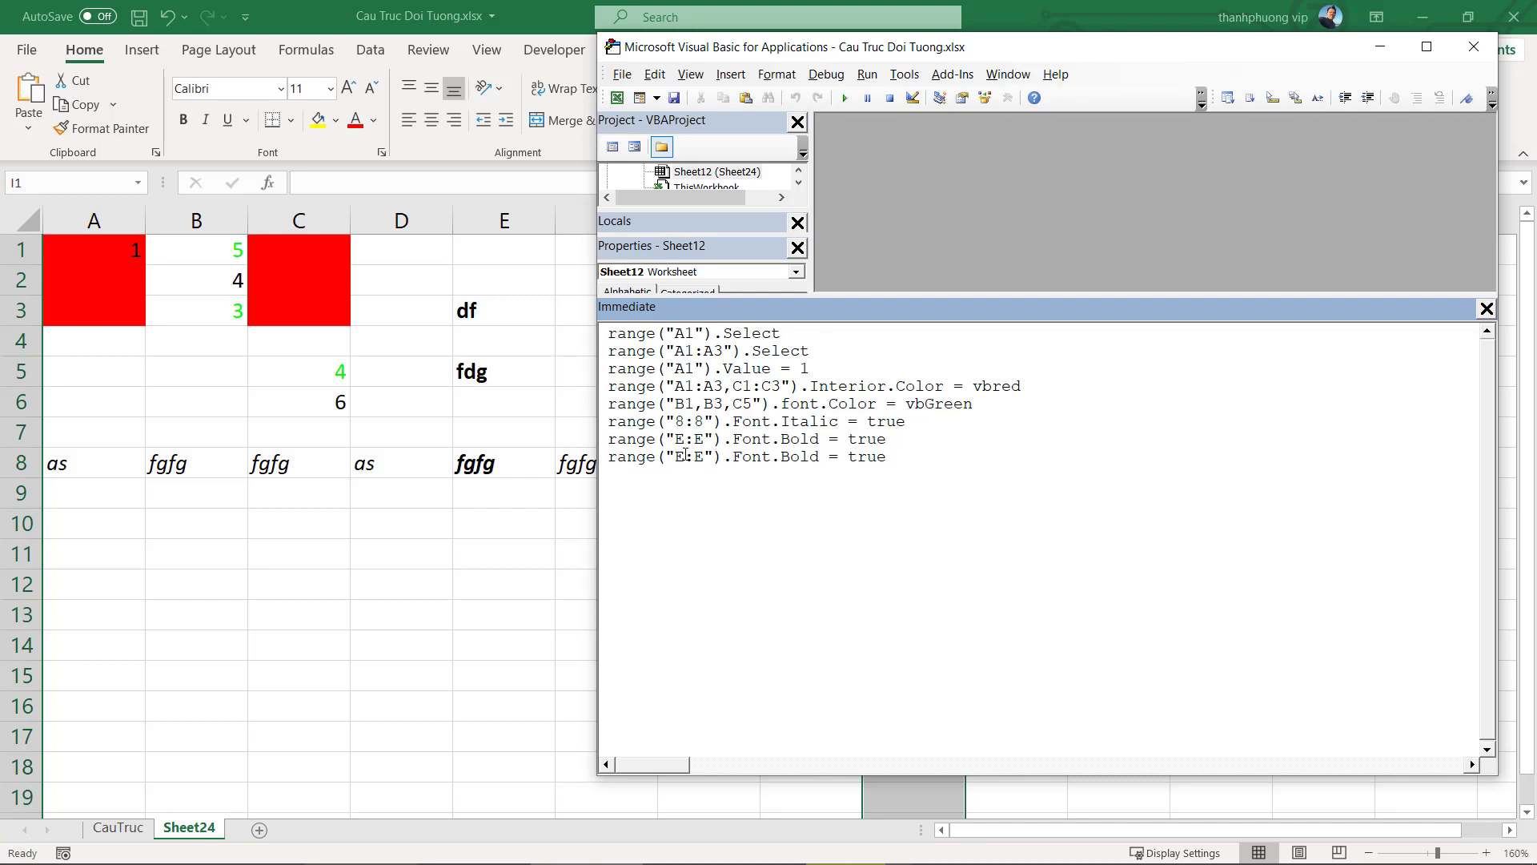
pyautogui.doubleClick(682, 457)
pyautogui.write('G')
pyautogui.doubleClick(697, 456)
pyautogui.write('I')
pyautogui.moveTo(733, 456); pyautogui.dragTo(910, 456)
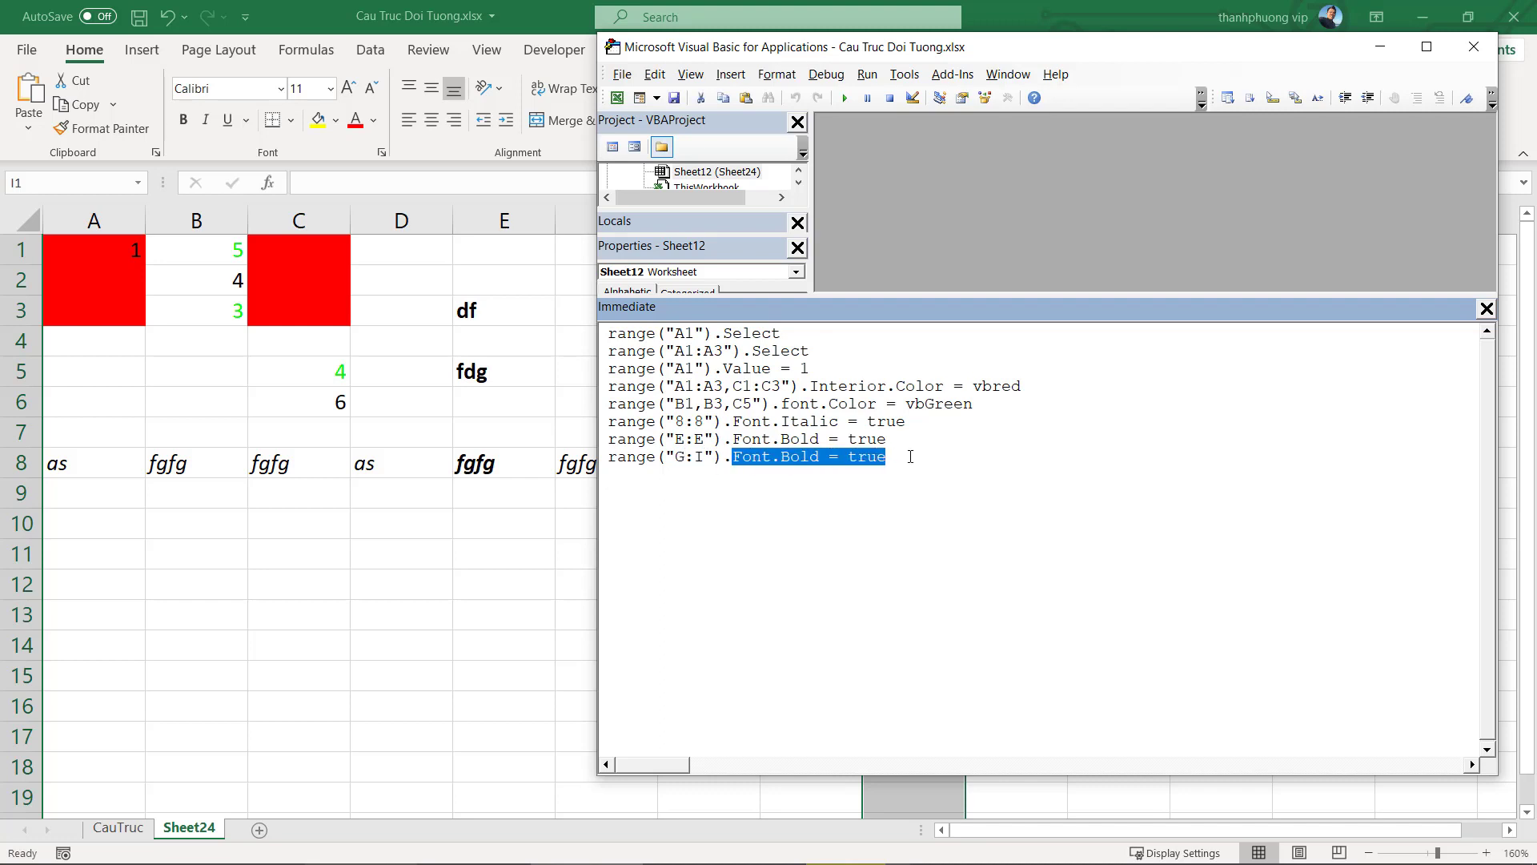
pyautogui.press('Delete')
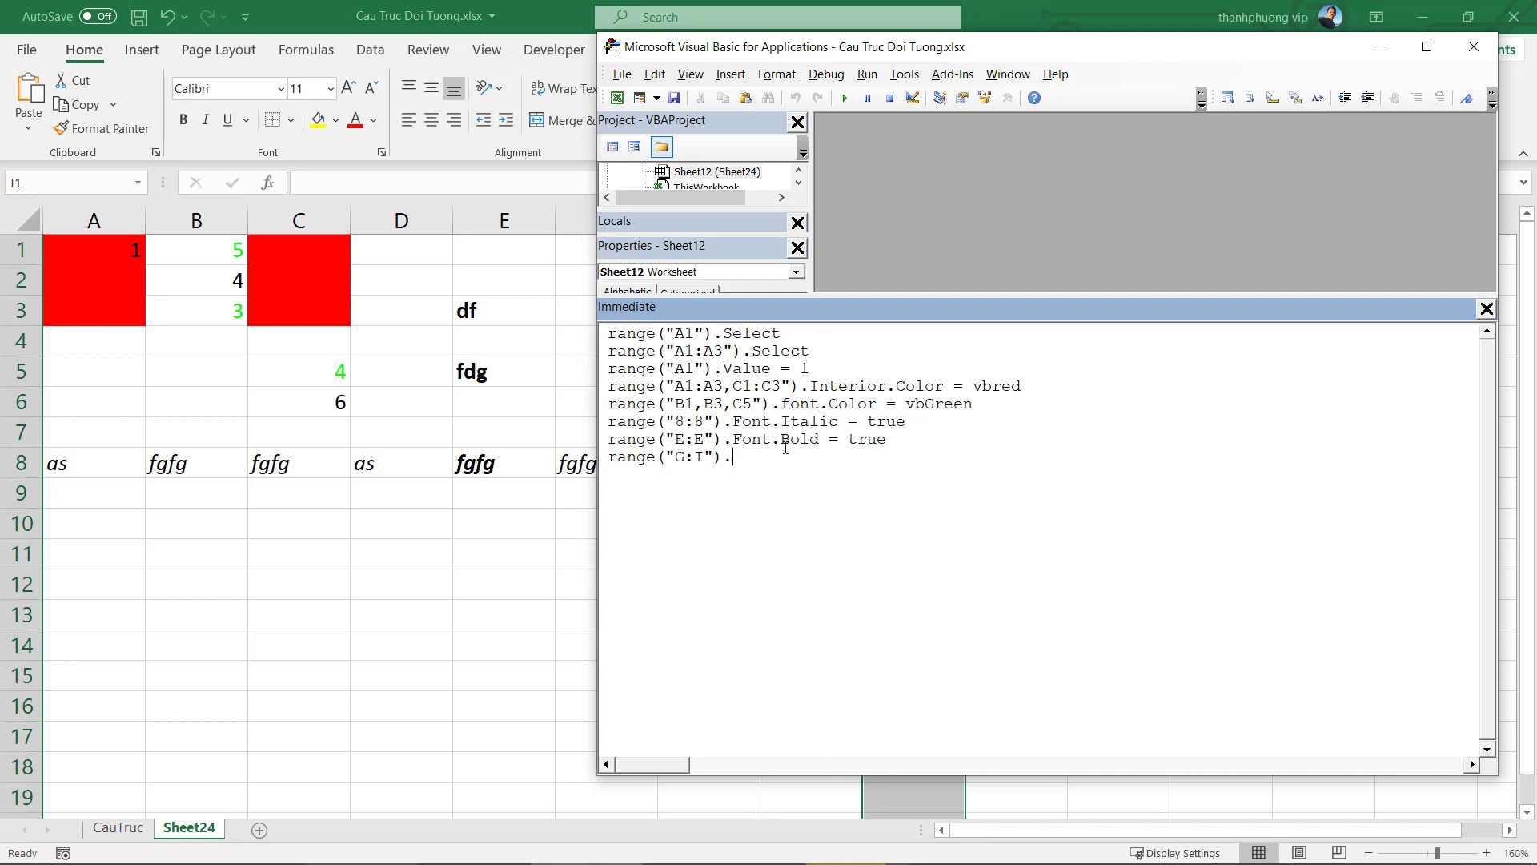
# Finish the line as range("G:I").Interior.Color = vbYellow, run it, and view columns G–I in Excel
pyautogui.write('i')
pyautogui.hotkey('ctrl', 'space')
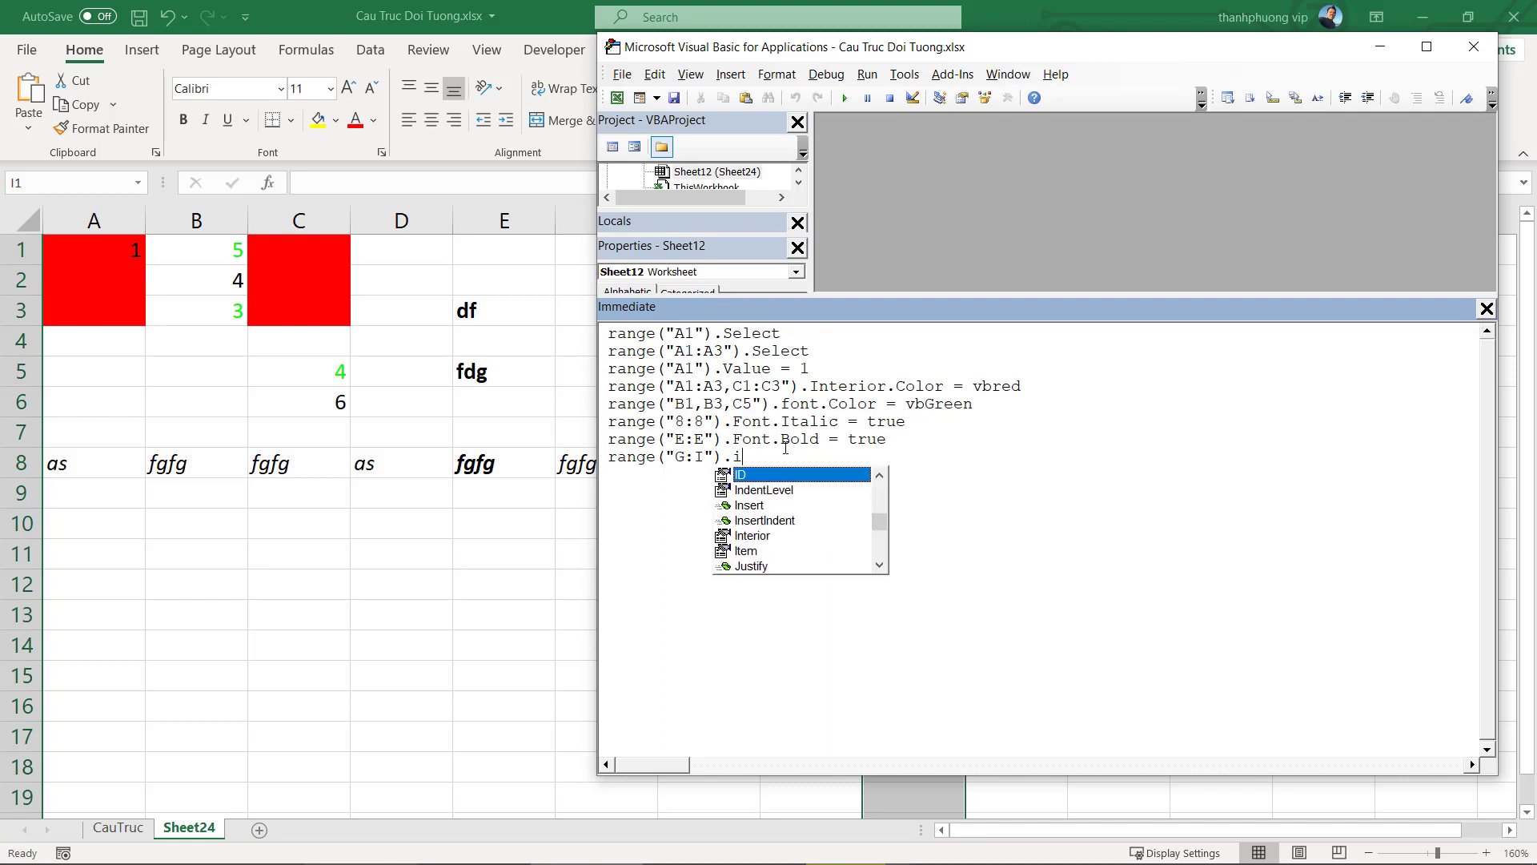
pyautogui.write('nt')
pyautogui.press('Tab')
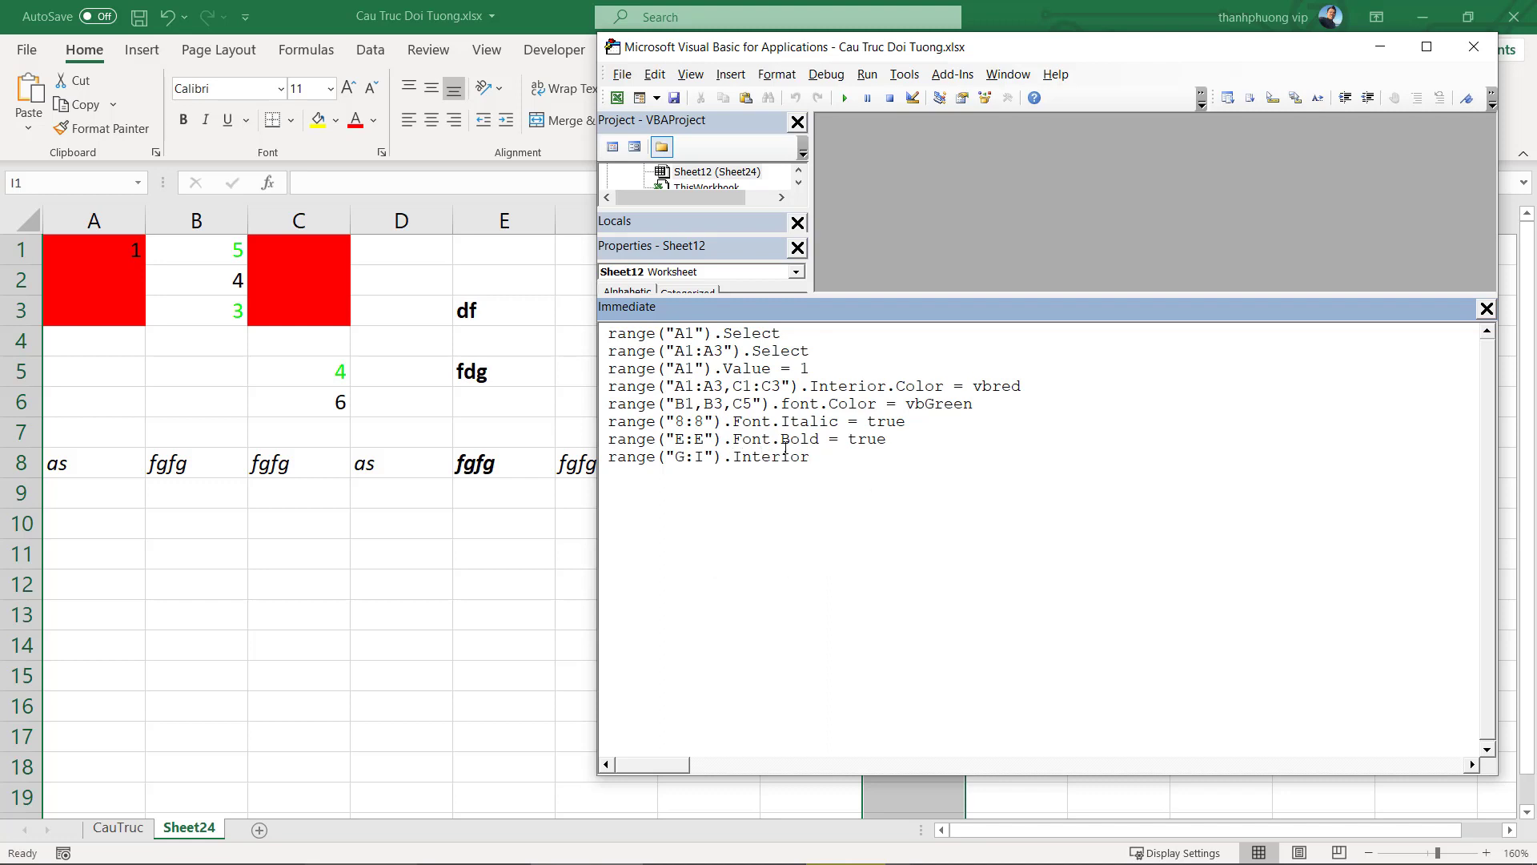
pyautogui.write('.')
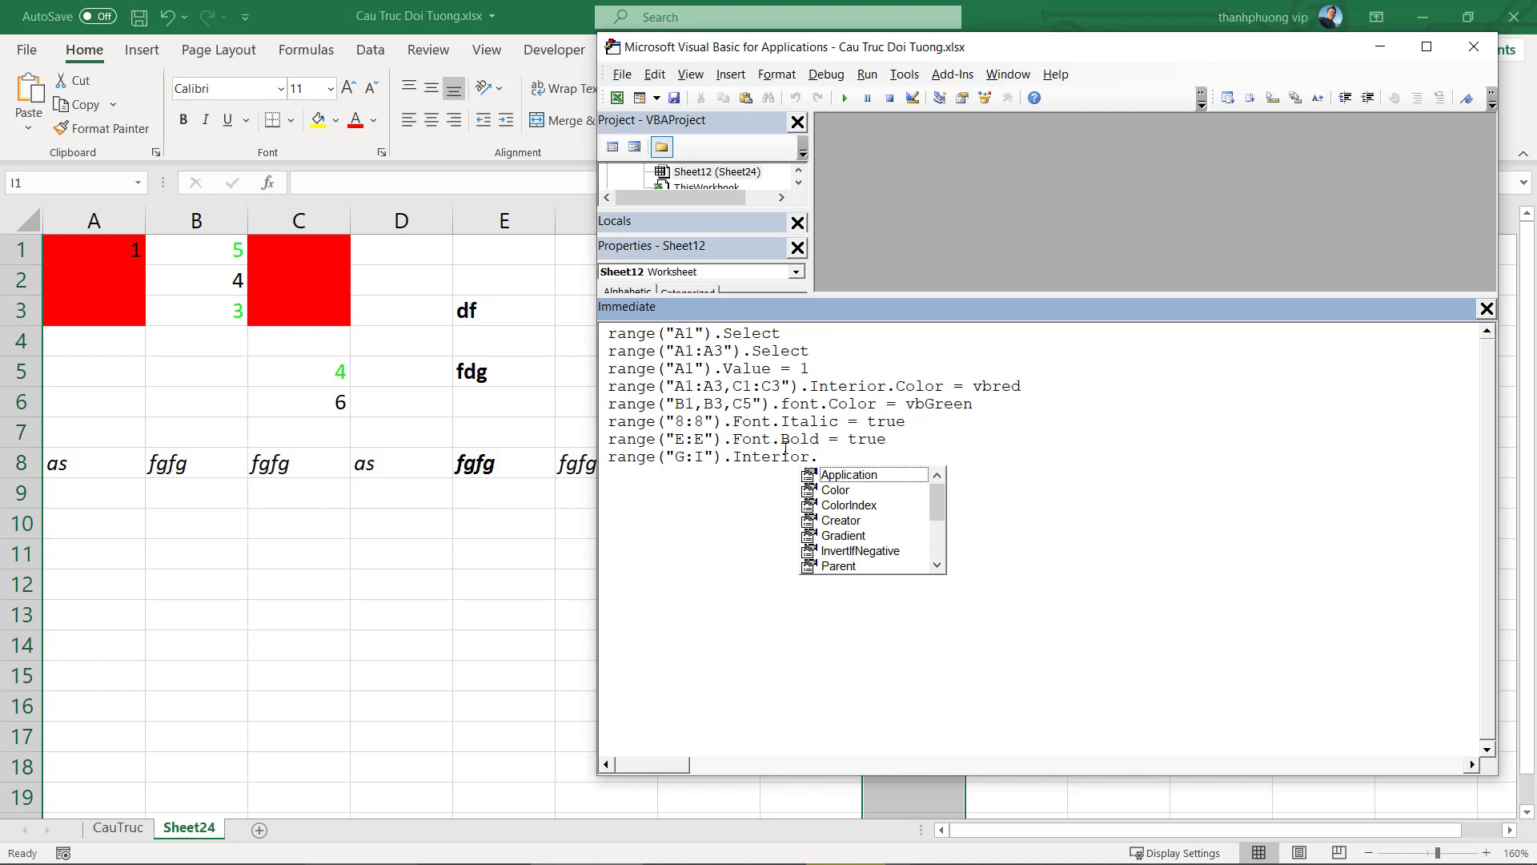
pyautogui.press('Down')
pyautogui.press('Tab')
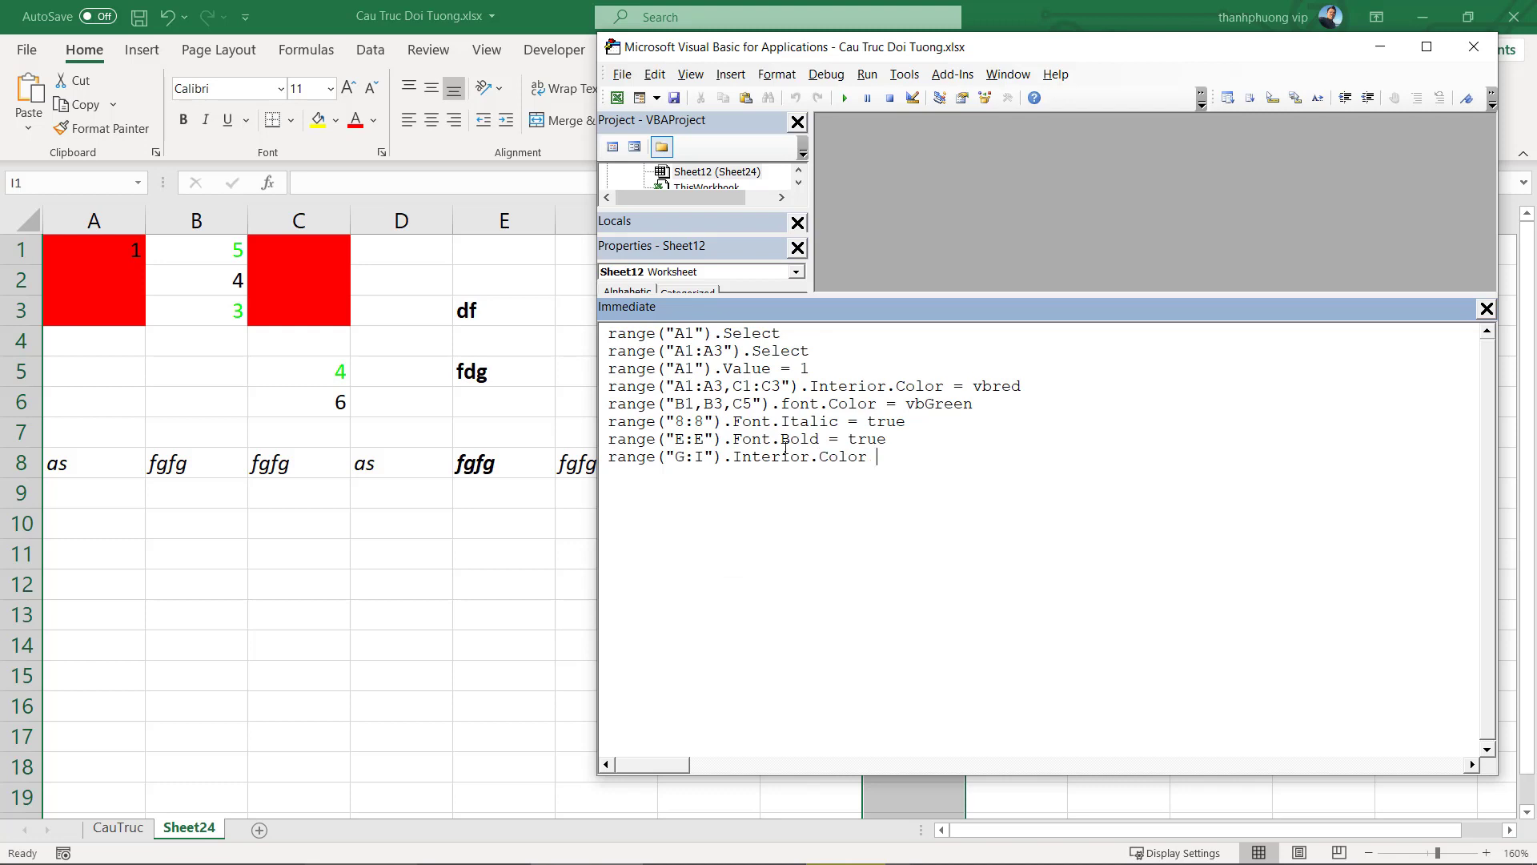
pyautogui.write('= vbye')
pyautogui.write('l')
pyautogui.hotkey('ctrl', 'space')
pyautogui.press('Return')
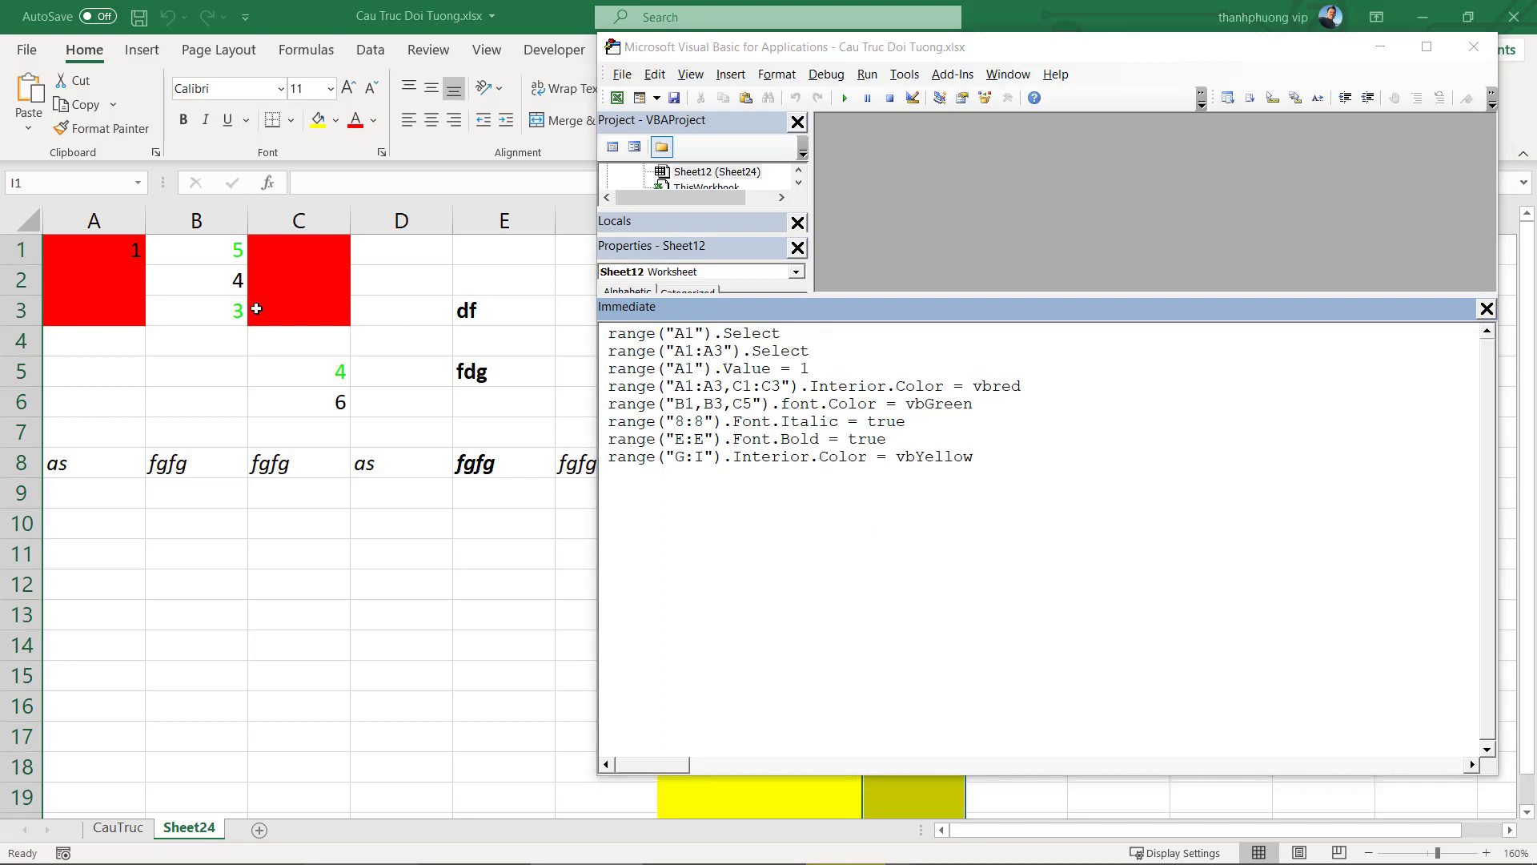
pyautogui.click(257, 308)
pyautogui.moveTo(708, 222)
pyautogui.mouseDown()
pyautogui.moveTo(898, 206)
pyautogui.moveTo(727, 212)
pyautogui.mouseUp()
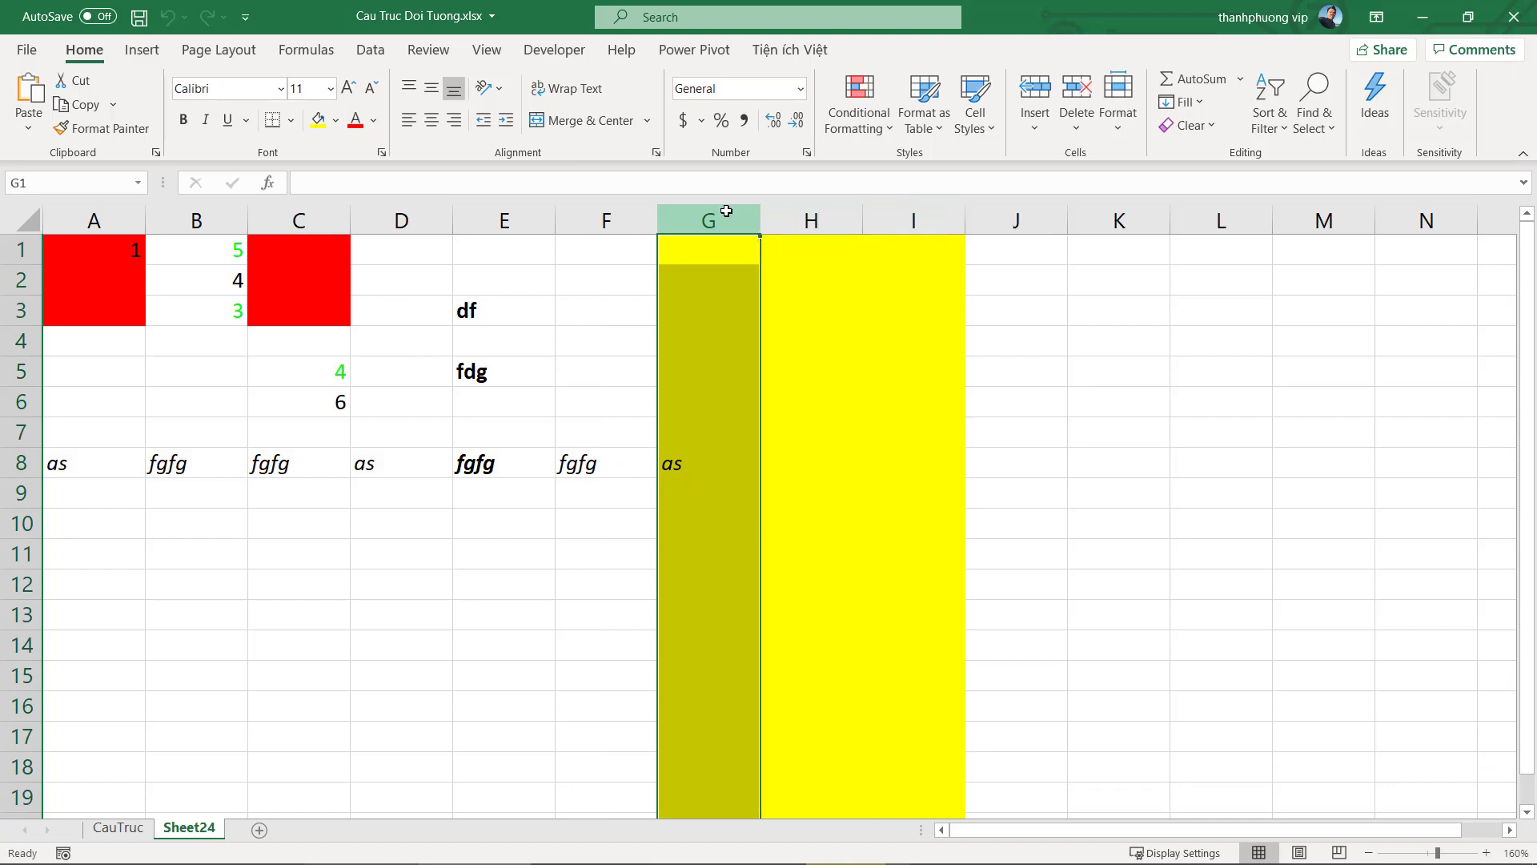
# Change the Immediate line to range("3:8").Interior.Color = vbYellow and run it
pyautogui.click(918, 212)
pyautogui.hotkey('alt', 'F11')
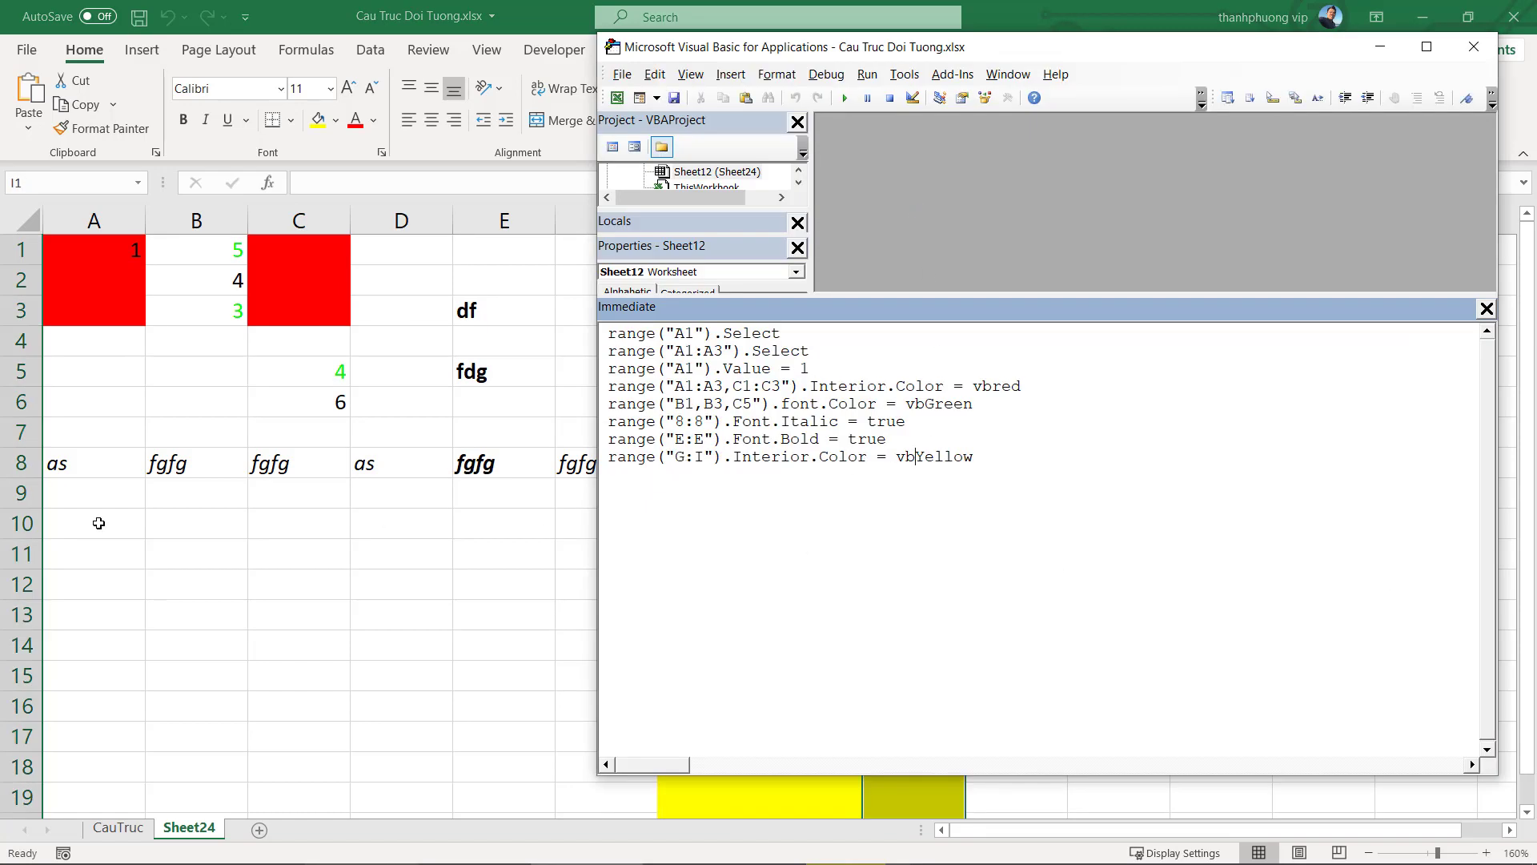
pyautogui.doubleClick(680, 456)
pyautogui.write('H')
pyautogui.doubleClick(681, 456)
pyautogui.write('3')
pyautogui.doubleClick(699, 456)
pyautogui.write('8')
pyautogui.press('Return')
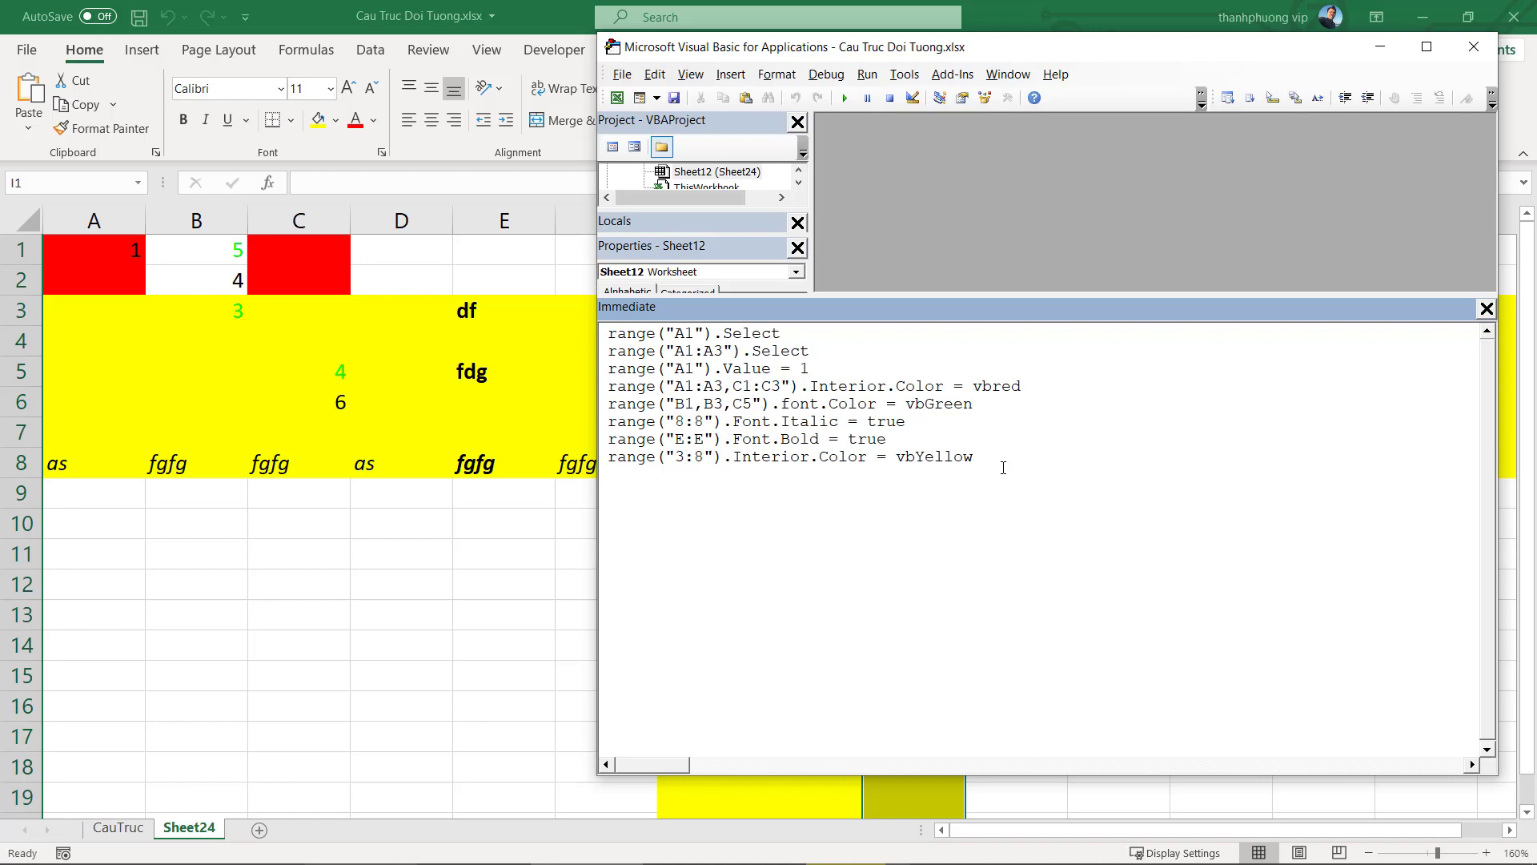
# Review the CauTruc sheet's notes on ActiveWorkbook, ActiveSheet, ActiveCell and Selection, then return to Sheet24
pyautogui.click(510, 396)
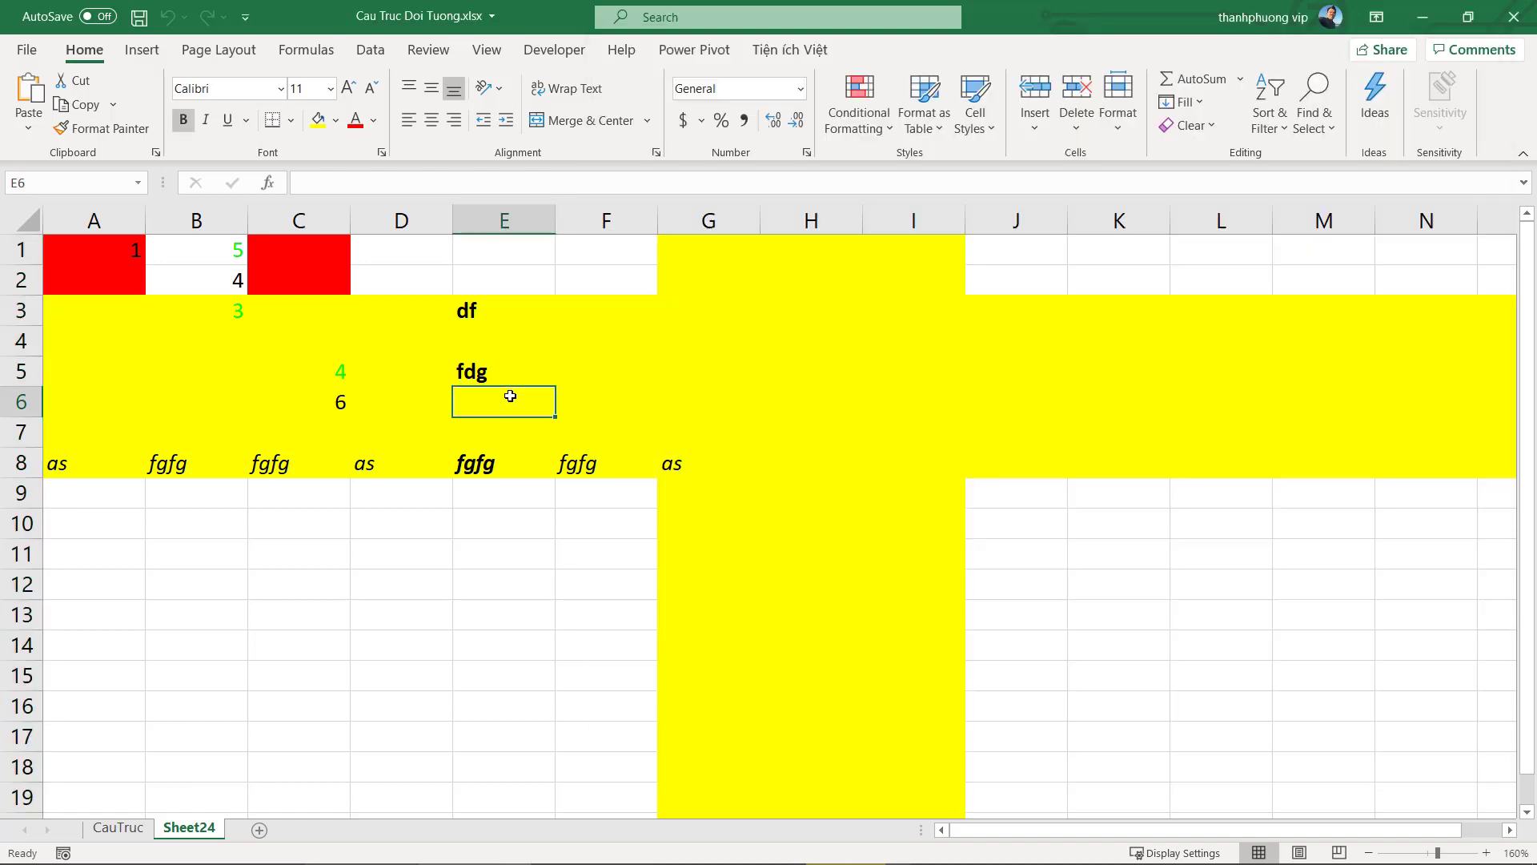
pyautogui.click(118, 827)
pyautogui.click(196, 588)
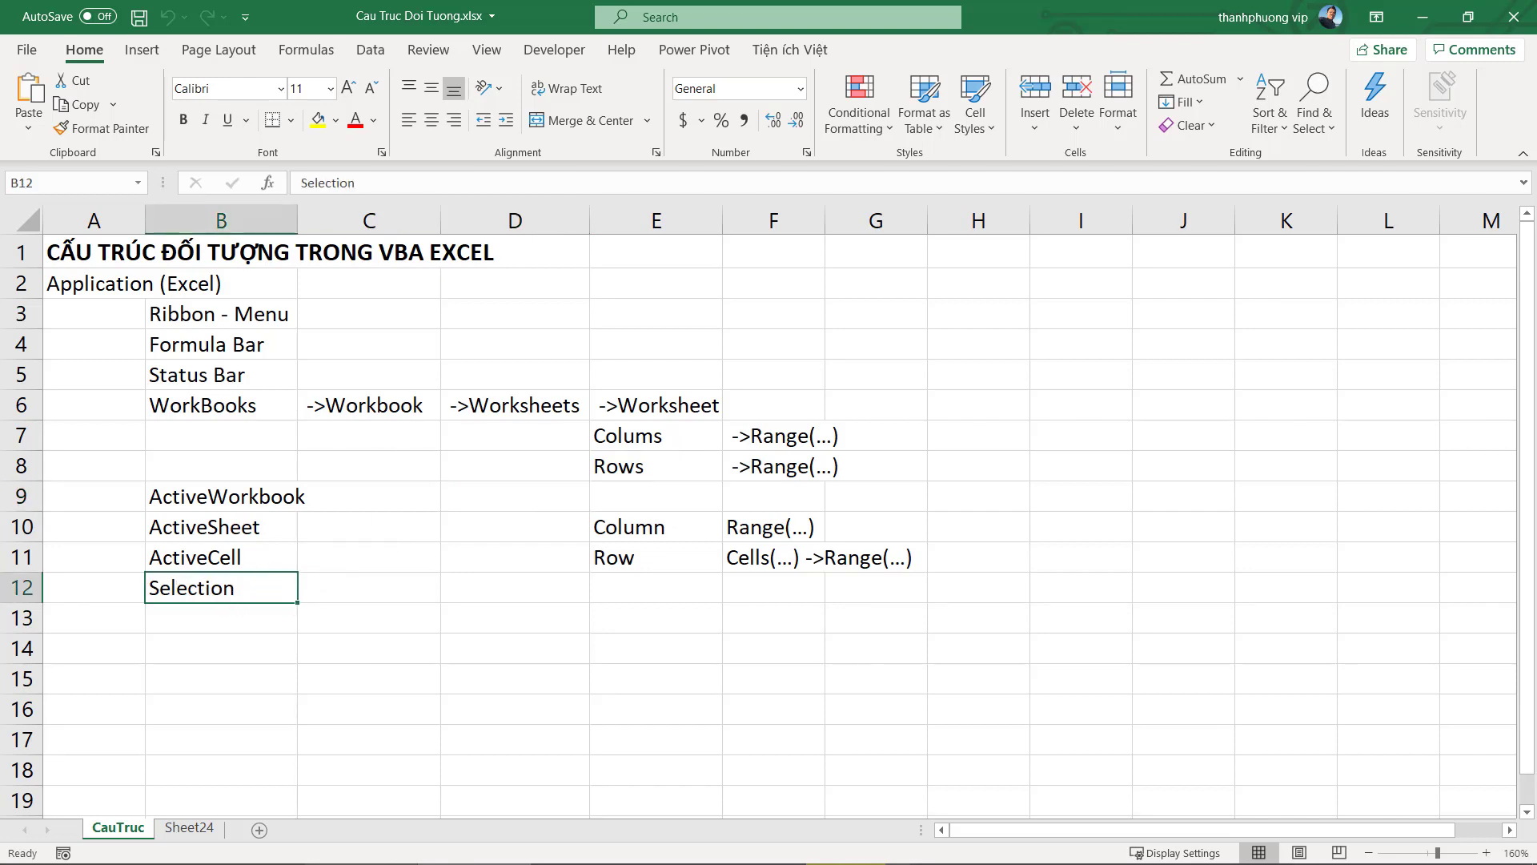
pyautogui.hotkey('alt', 'F11')
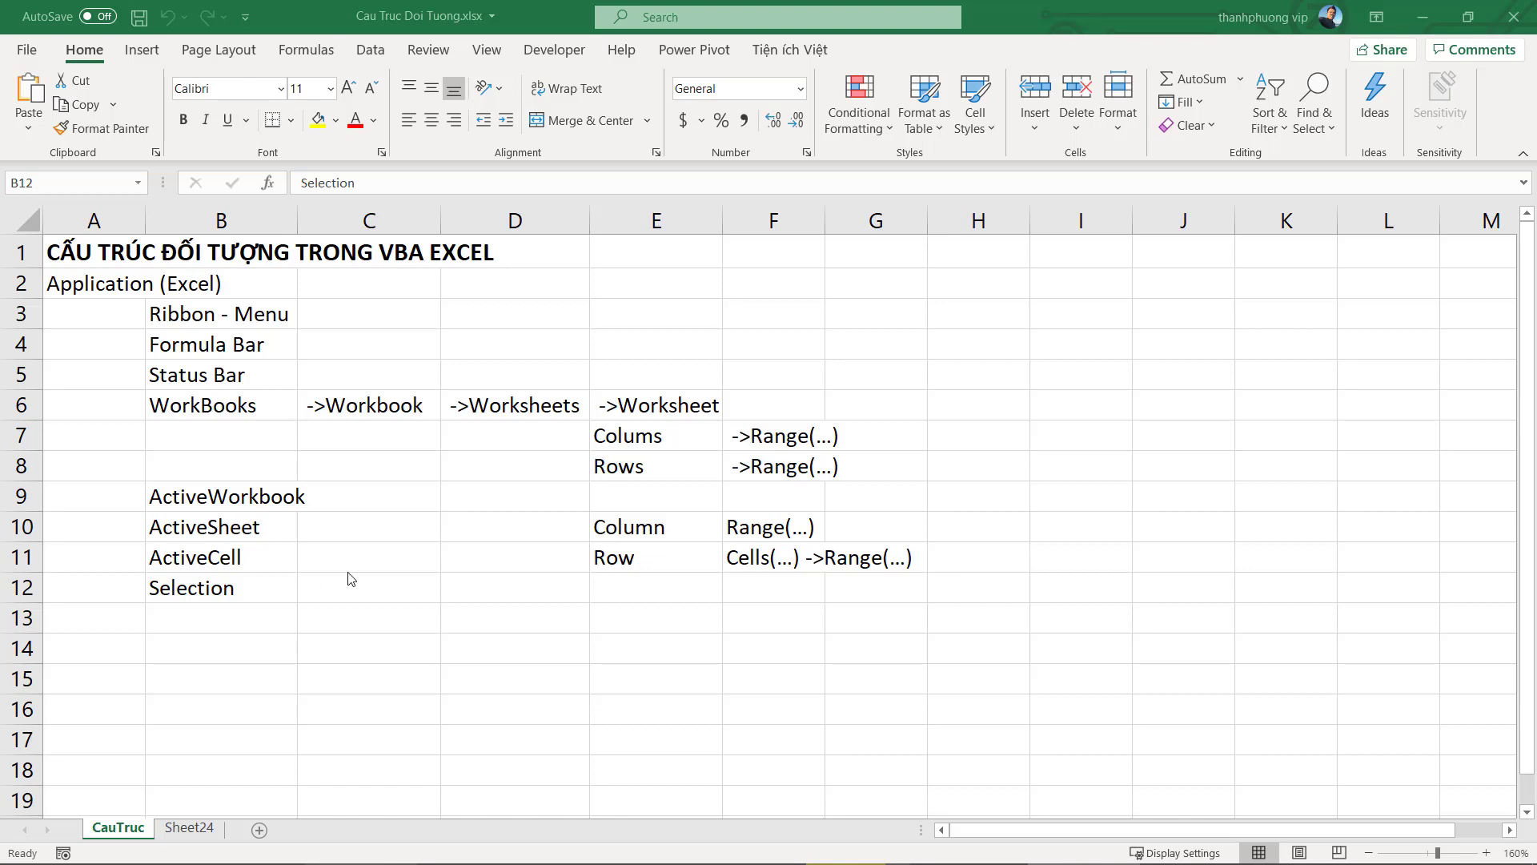
pyautogui.hotkey('alt', 'F11')
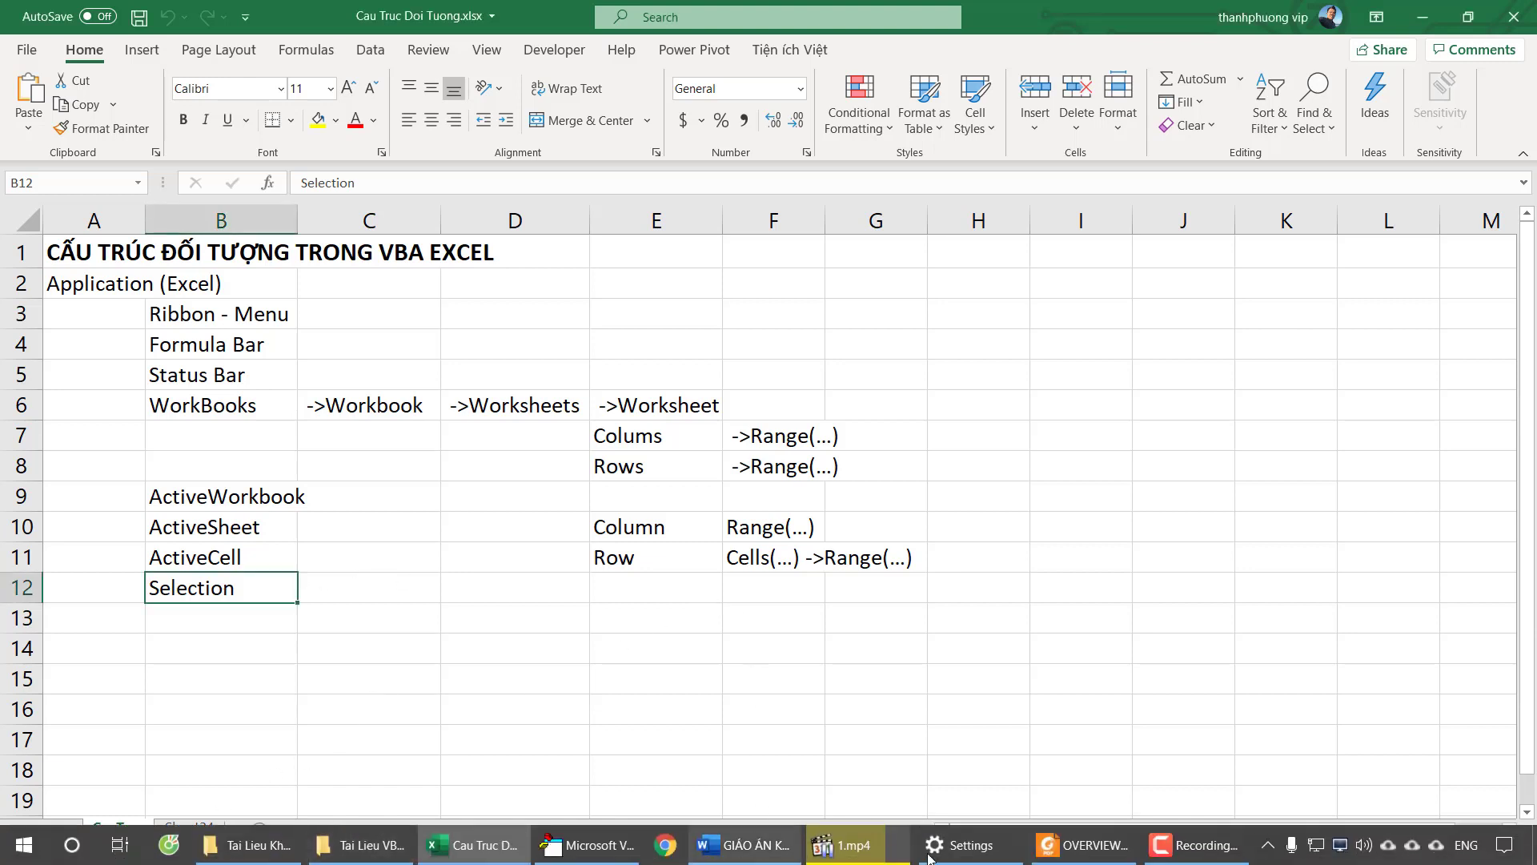
pyautogui.click(593, 845)
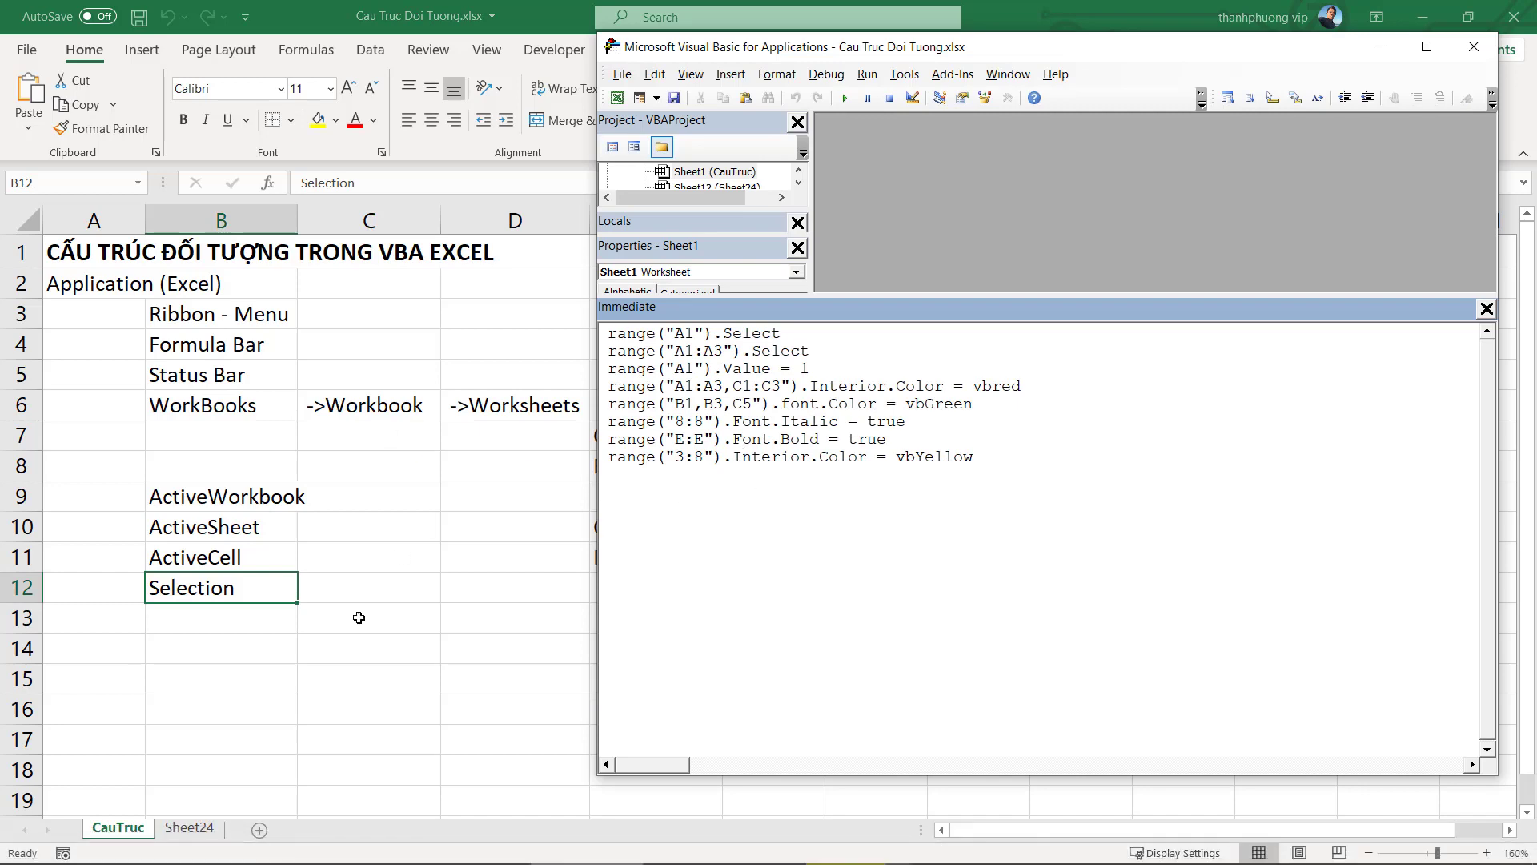
pyautogui.click(190, 831)
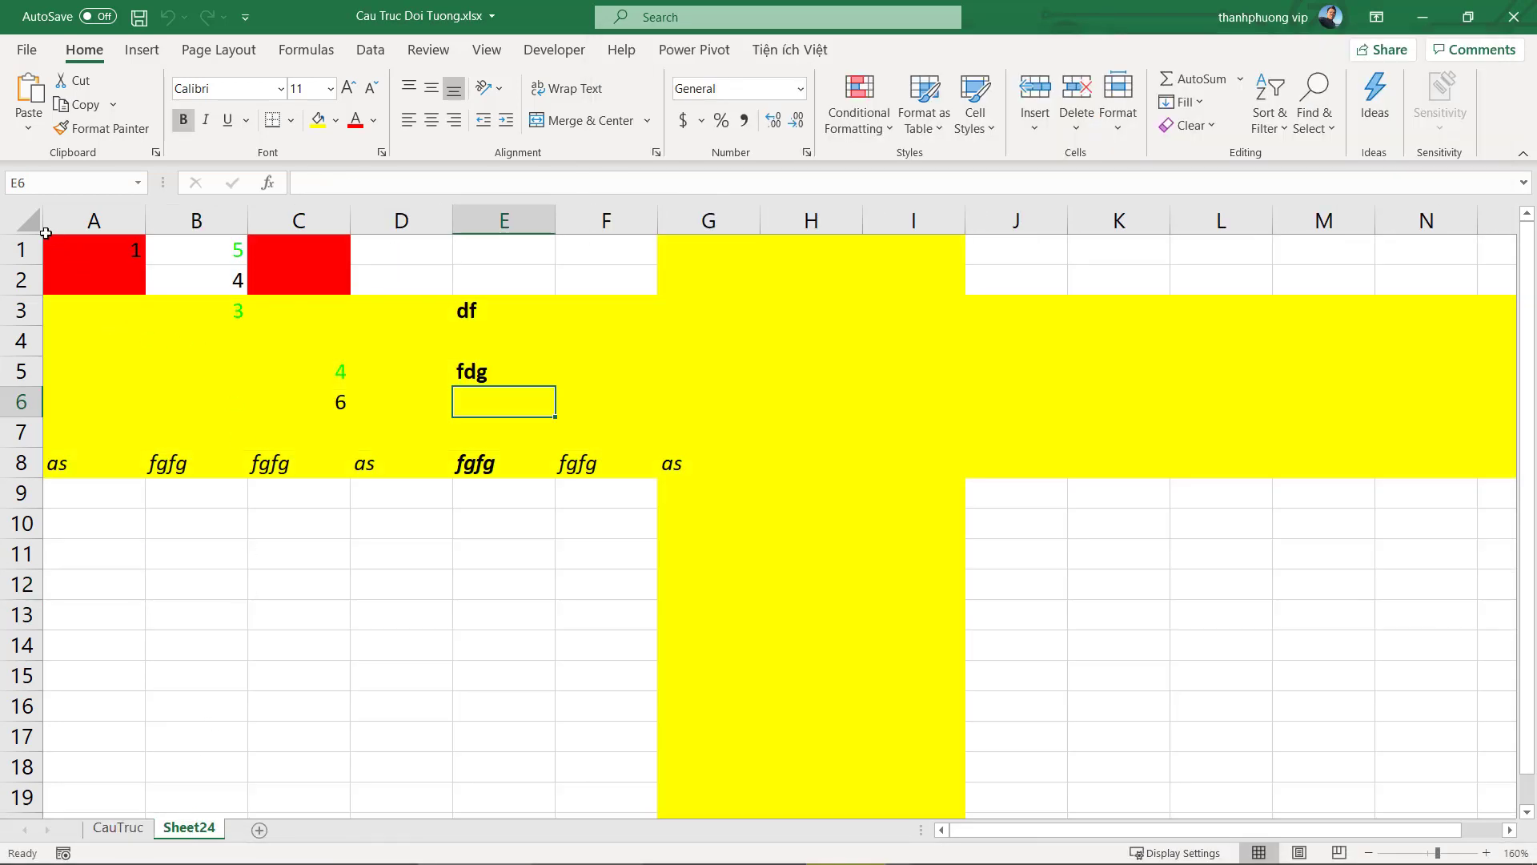
# Run range("A1:A8").Select in the Immediate window to select cells A1 through A8
pyautogui.click(114, 262)
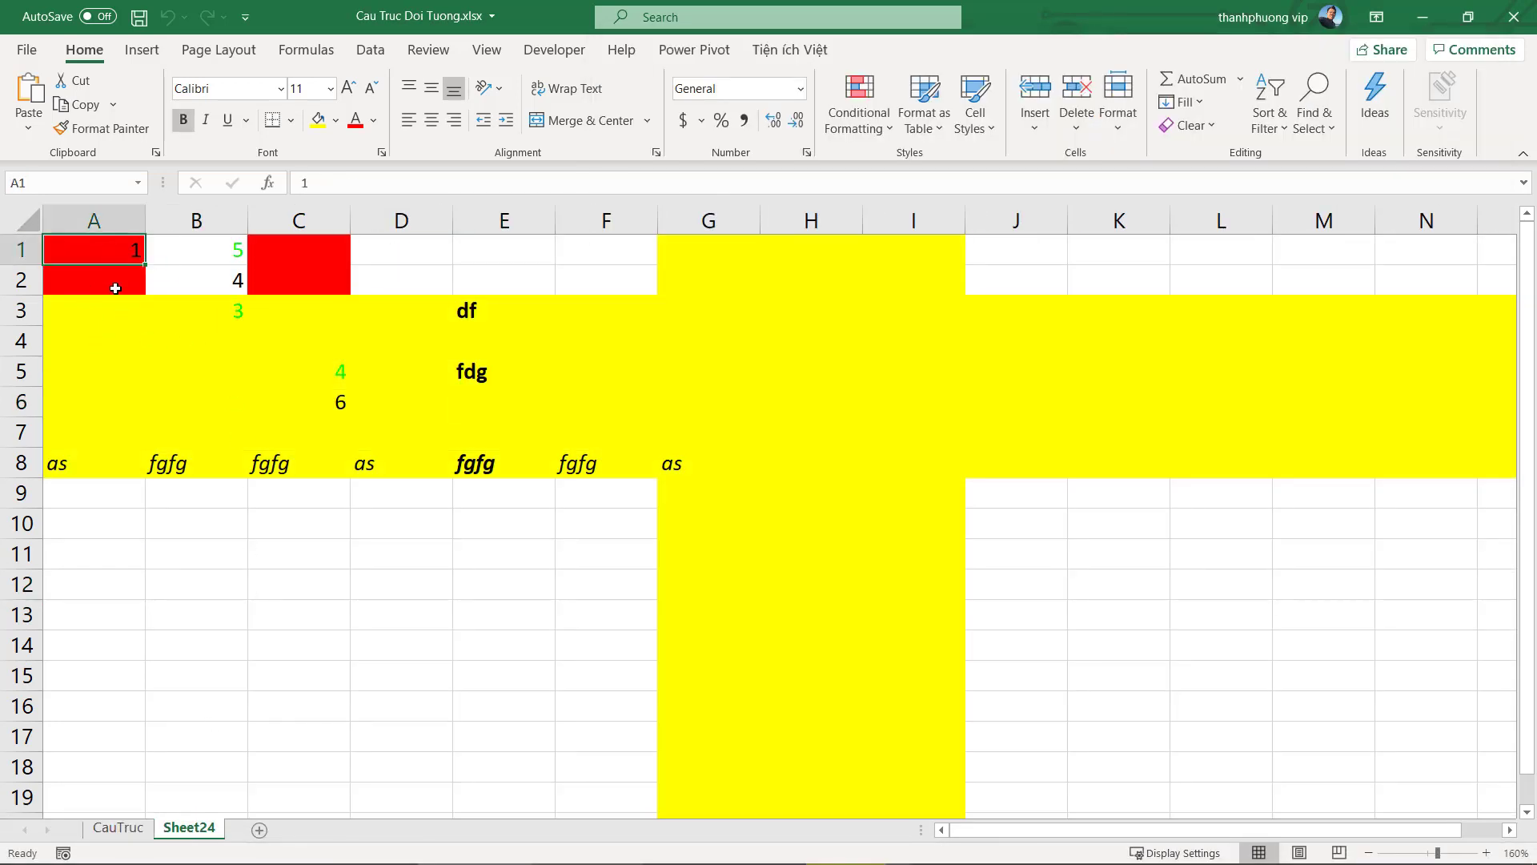
pyautogui.click(110, 463)
pyautogui.press('alt')
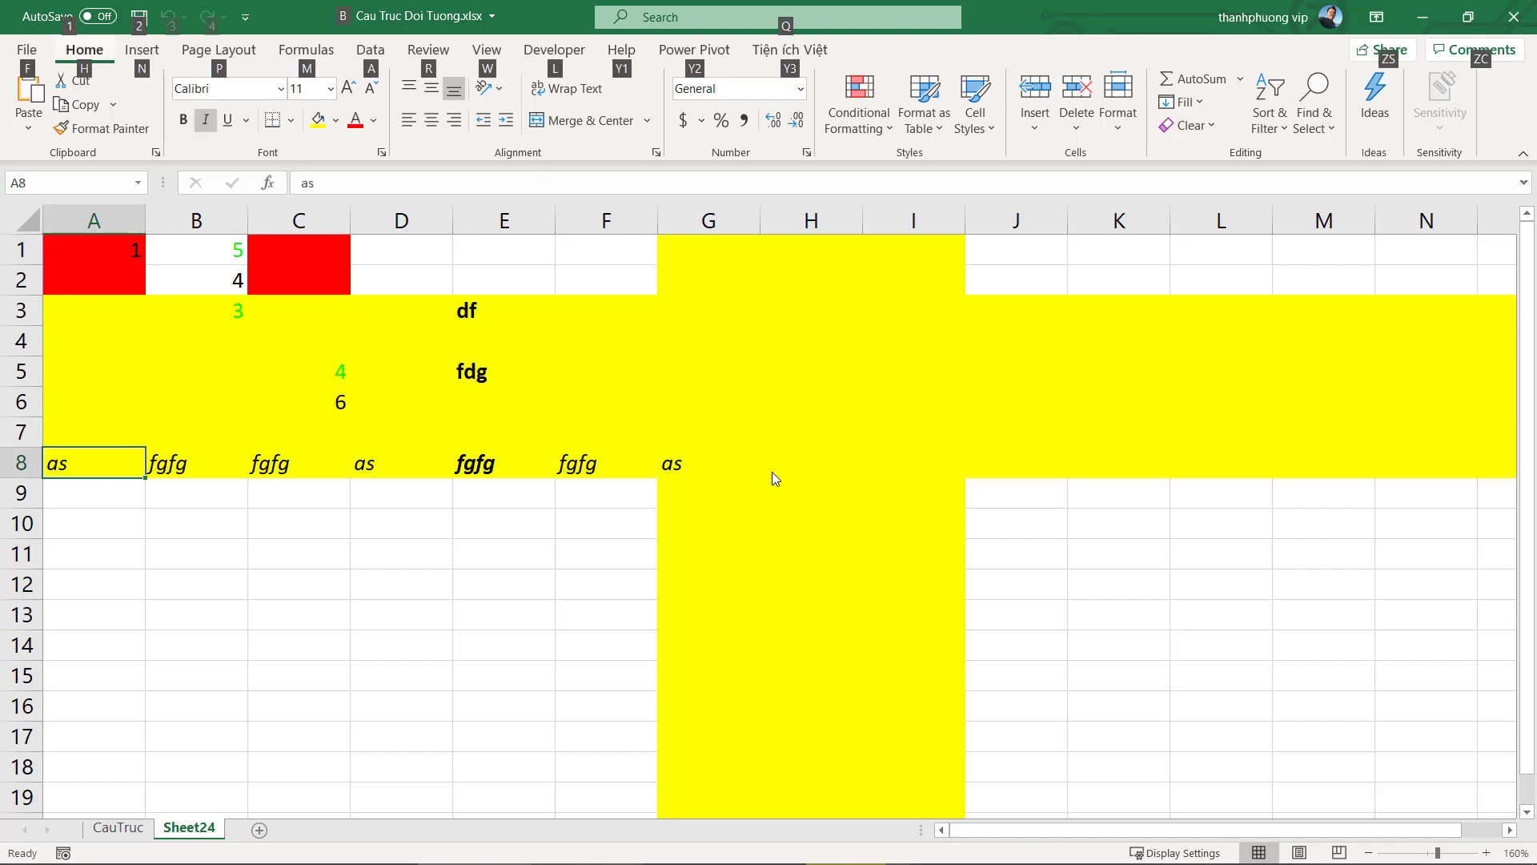
pyautogui.hotkey('alt', 'F11')
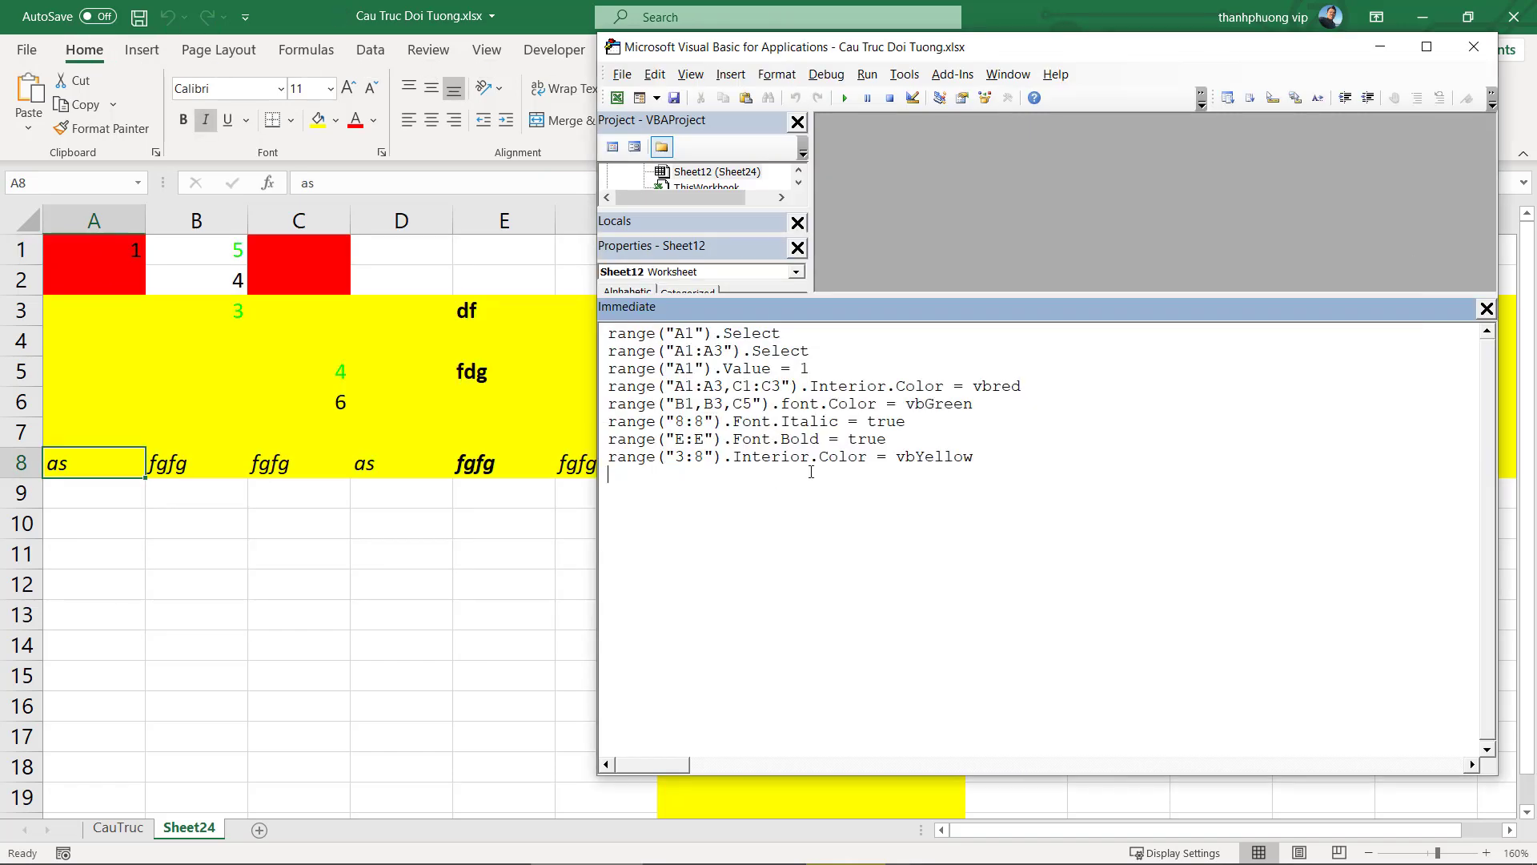
pyautogui.write('range')
pyautogui.write('("A')
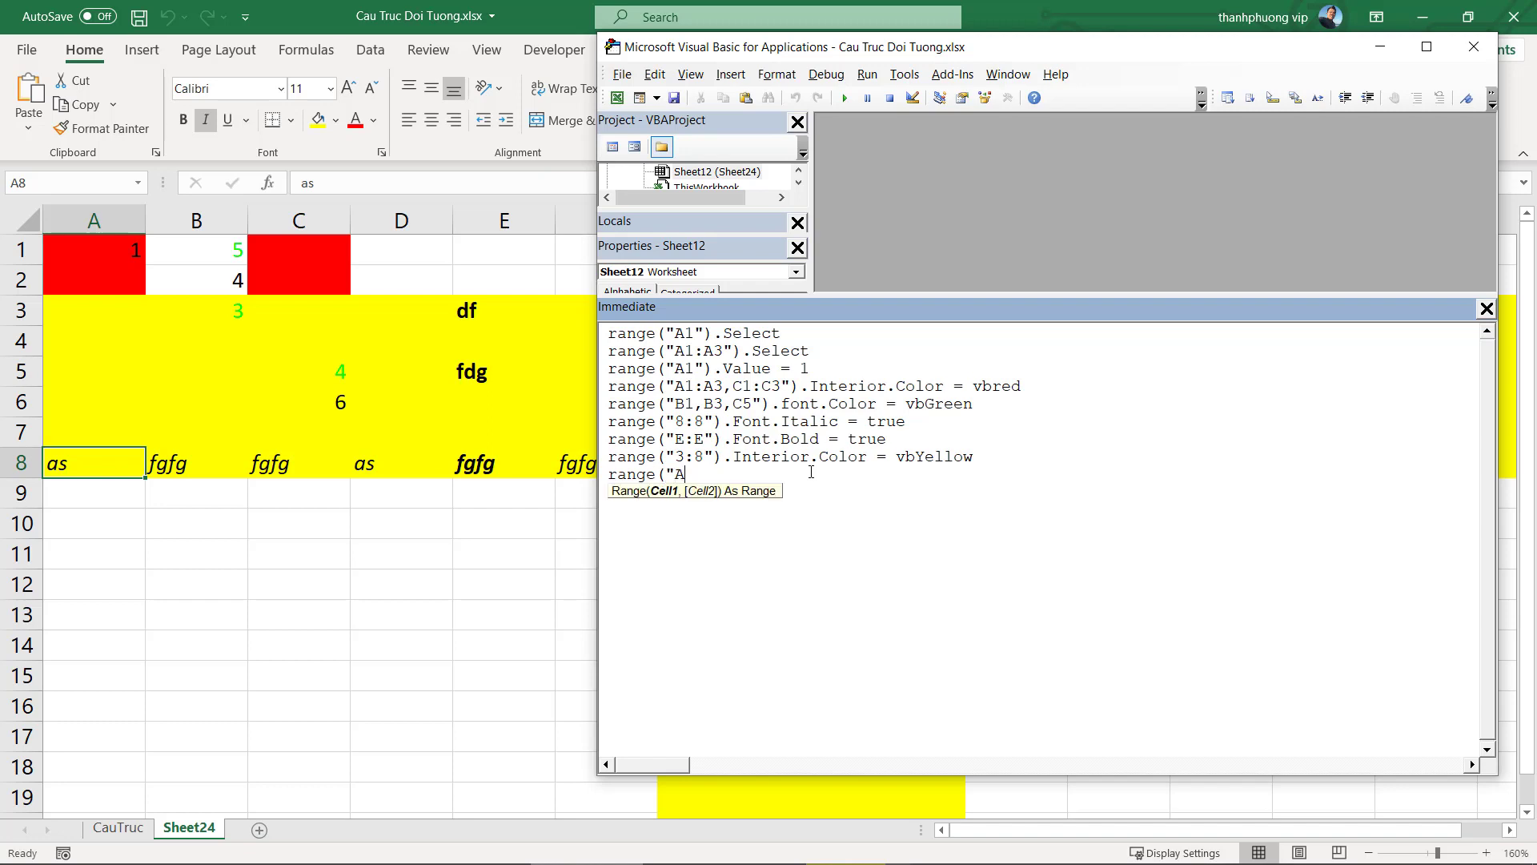
pyautogui.write('1:A8')
pyautogui.write(').')
pyautogui.write('s')
pyautogui.press('BackSpace')
pyautogui.press('BackSpace')
pyautogui.press('BackSpace')
pyautogui.write('"')
pyautogui.write(').s')
pyautogui.press('Tab')
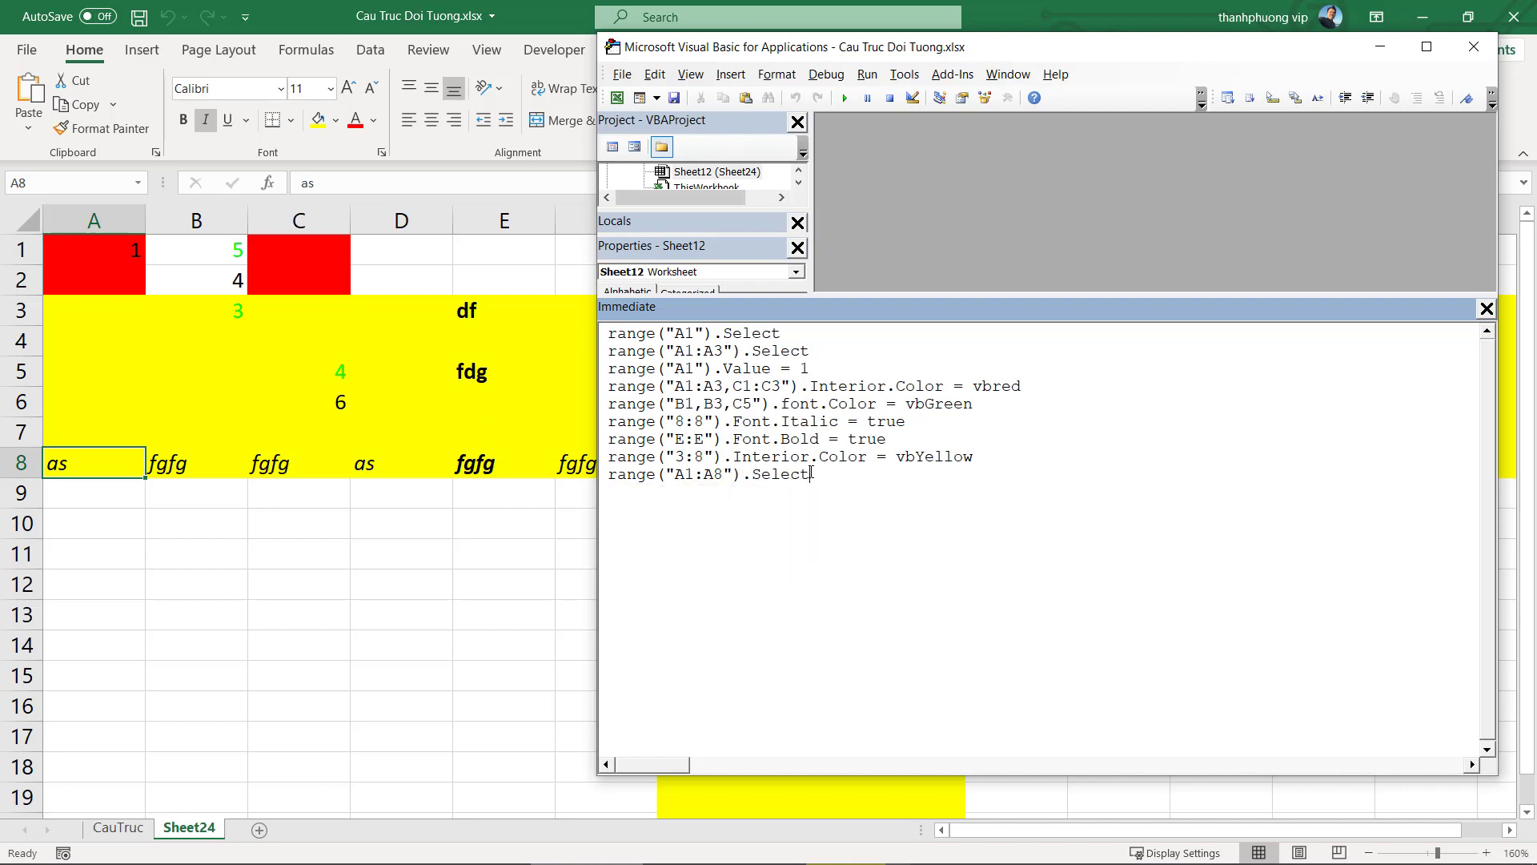
pyautogui.press('Return')
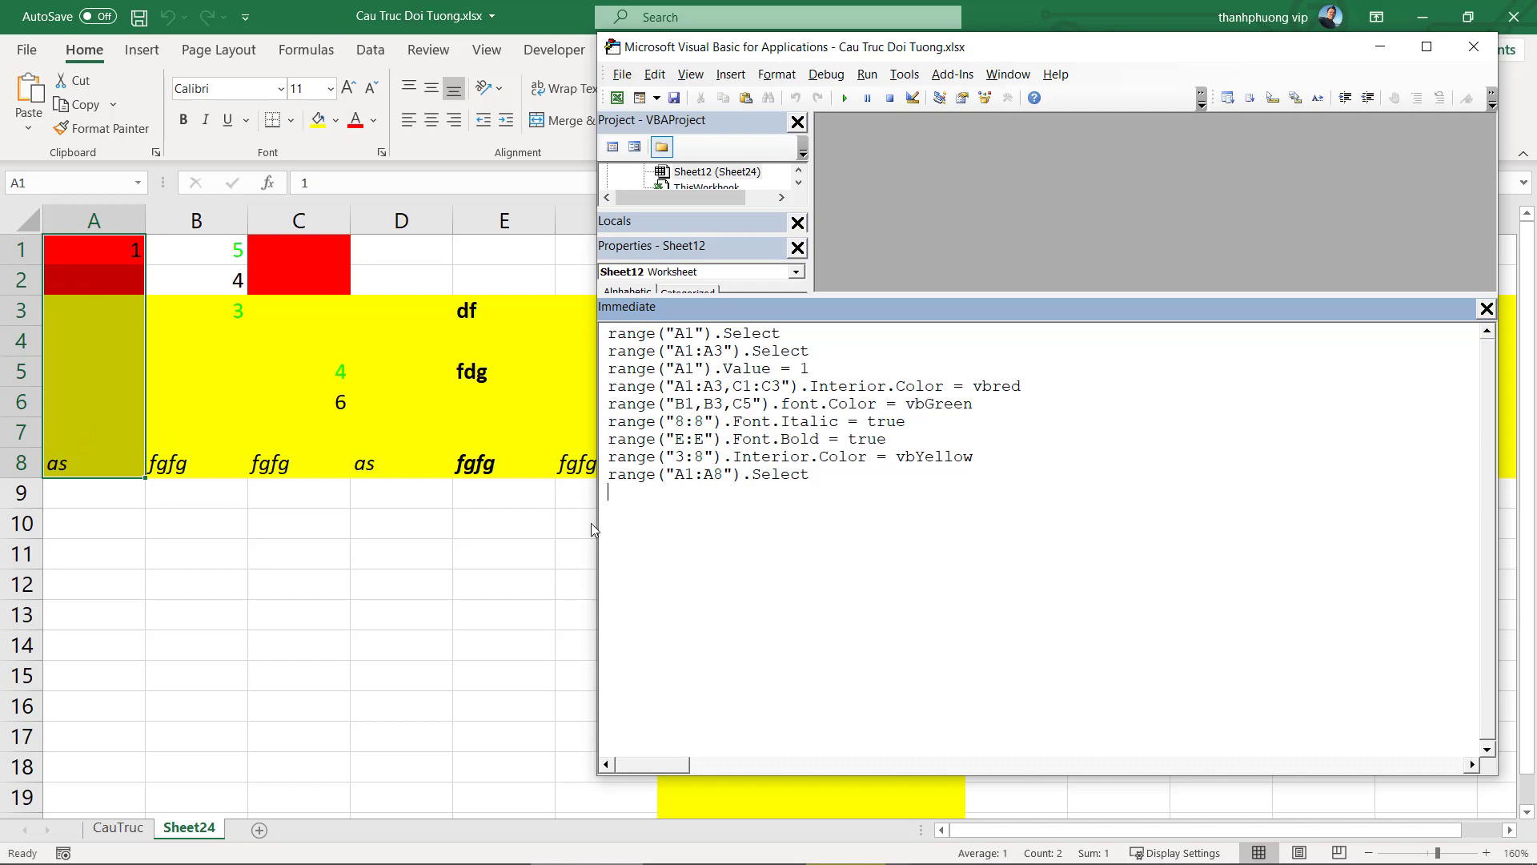
pyautogui.write('sel')
# Enter the misspelled Selection.clearcontens line, run it, and dismiss run-time error 438
pyautogui.hotkey('ctrl', 'space')
pyautogui.write('.cle')
pyautogui.write('arcont')
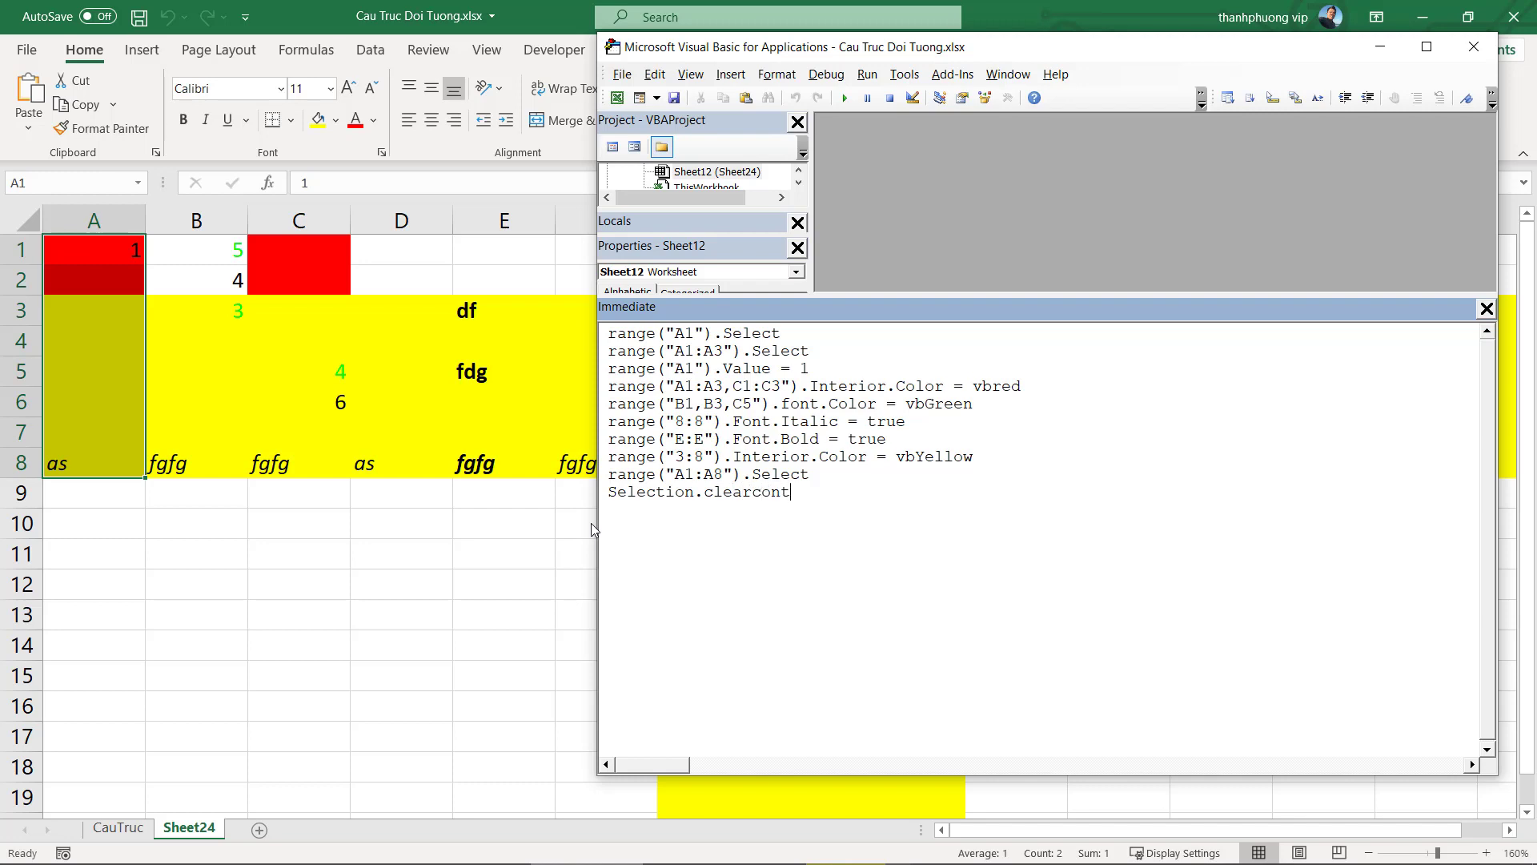
pyautogui.write('ens')
pyautogui.press('Return')
pyautogui.click(776, 520)
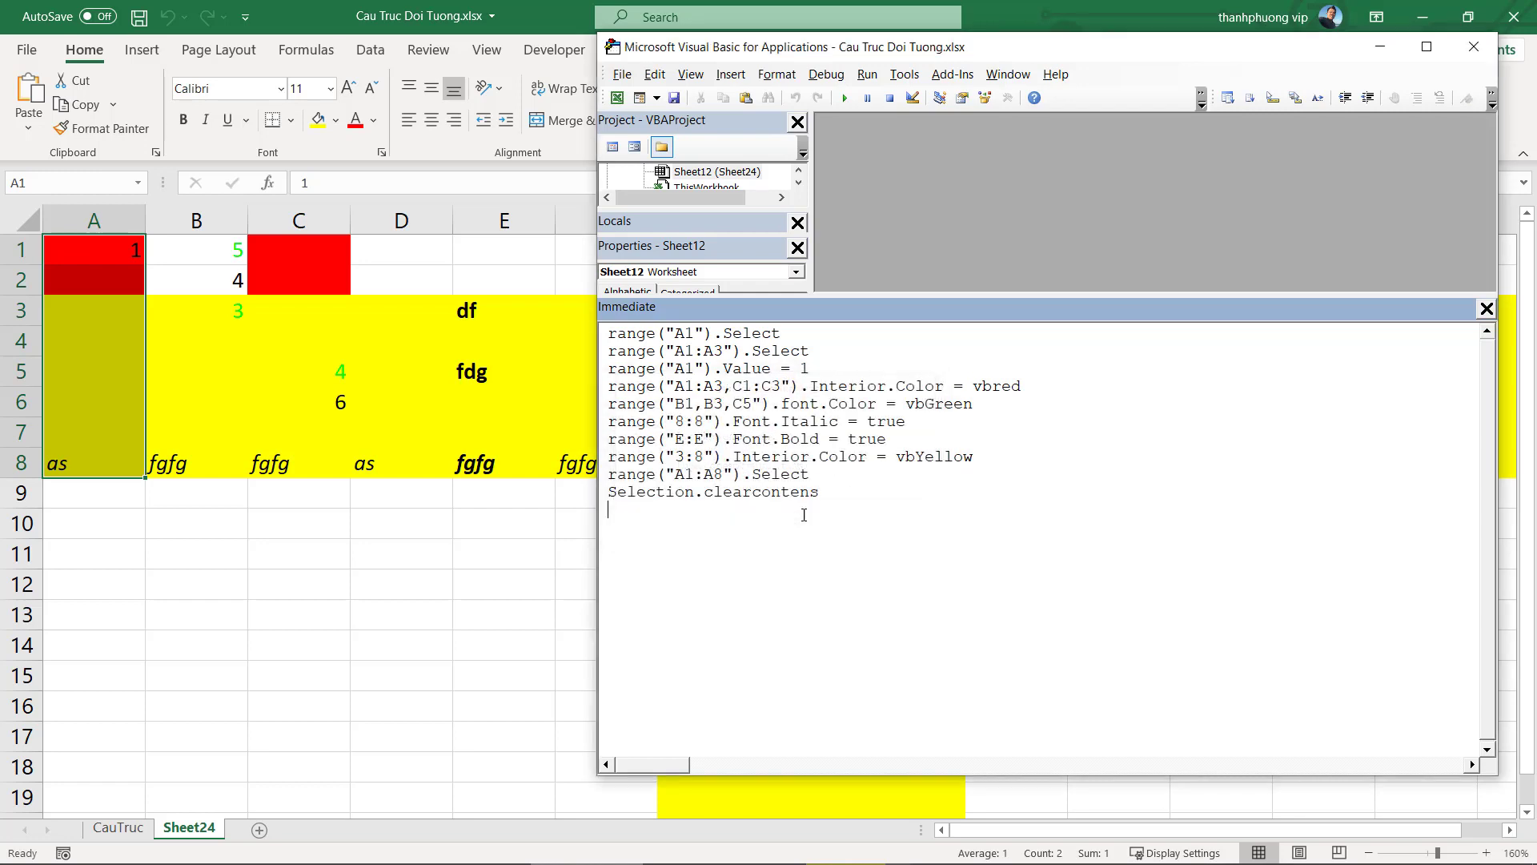
# Correct the command to Selection.ClearContents and run it to empty A1:A8
pyautogui.moveTo(824, 489); pyautogui.dragTo(768, 490)
pyautogui.click(813, 472)
pyautogui.moveTo(857, 464); pyautogui.dragTo(766, 473)
pyautogui.click(756, 474)
pyautogui.doubleClick(780, 474)
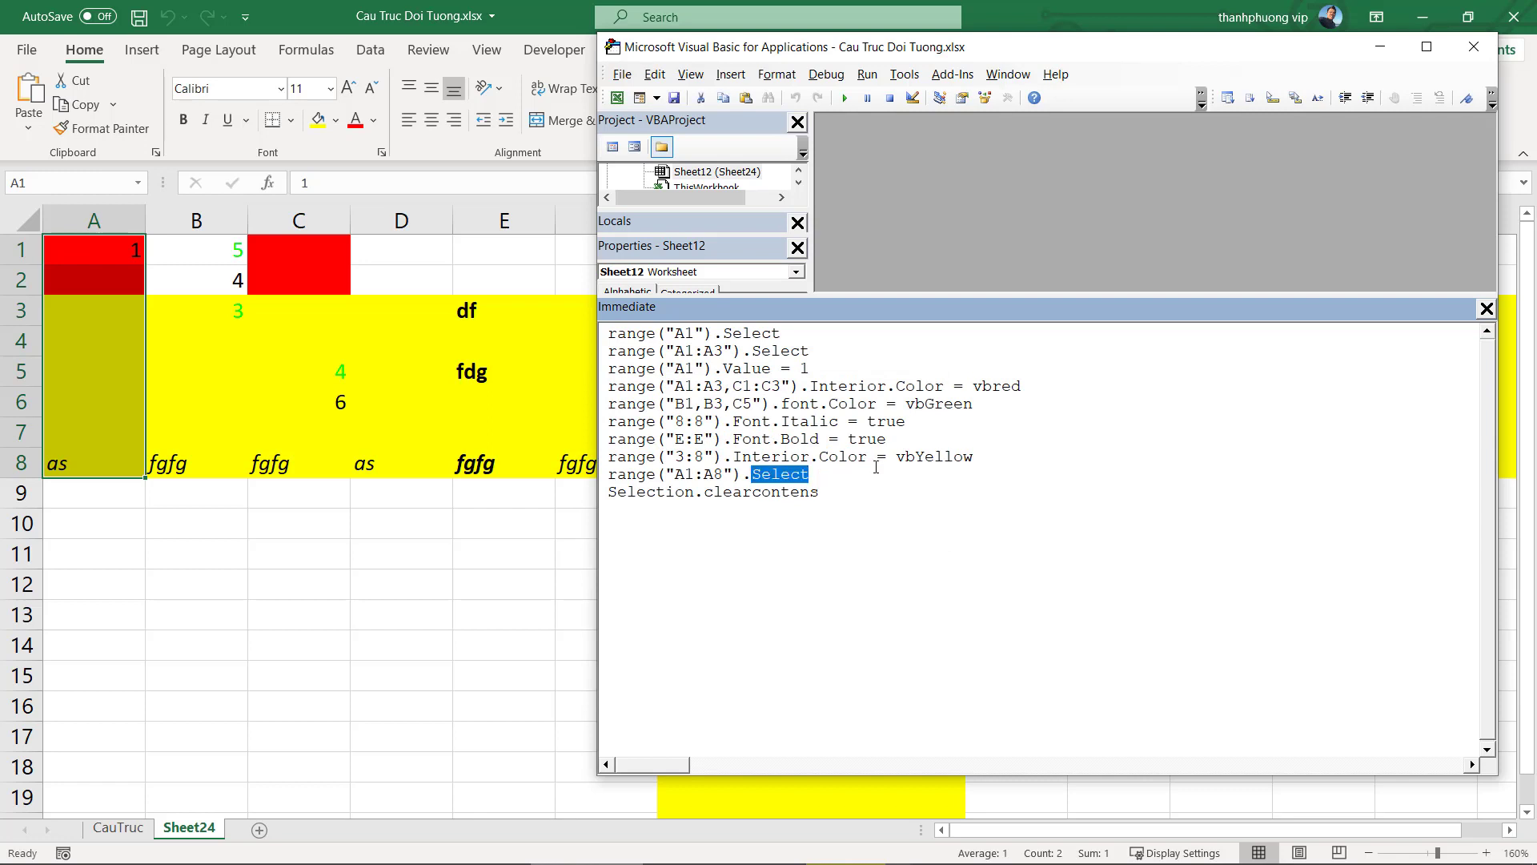
pyautogui.write('cl')
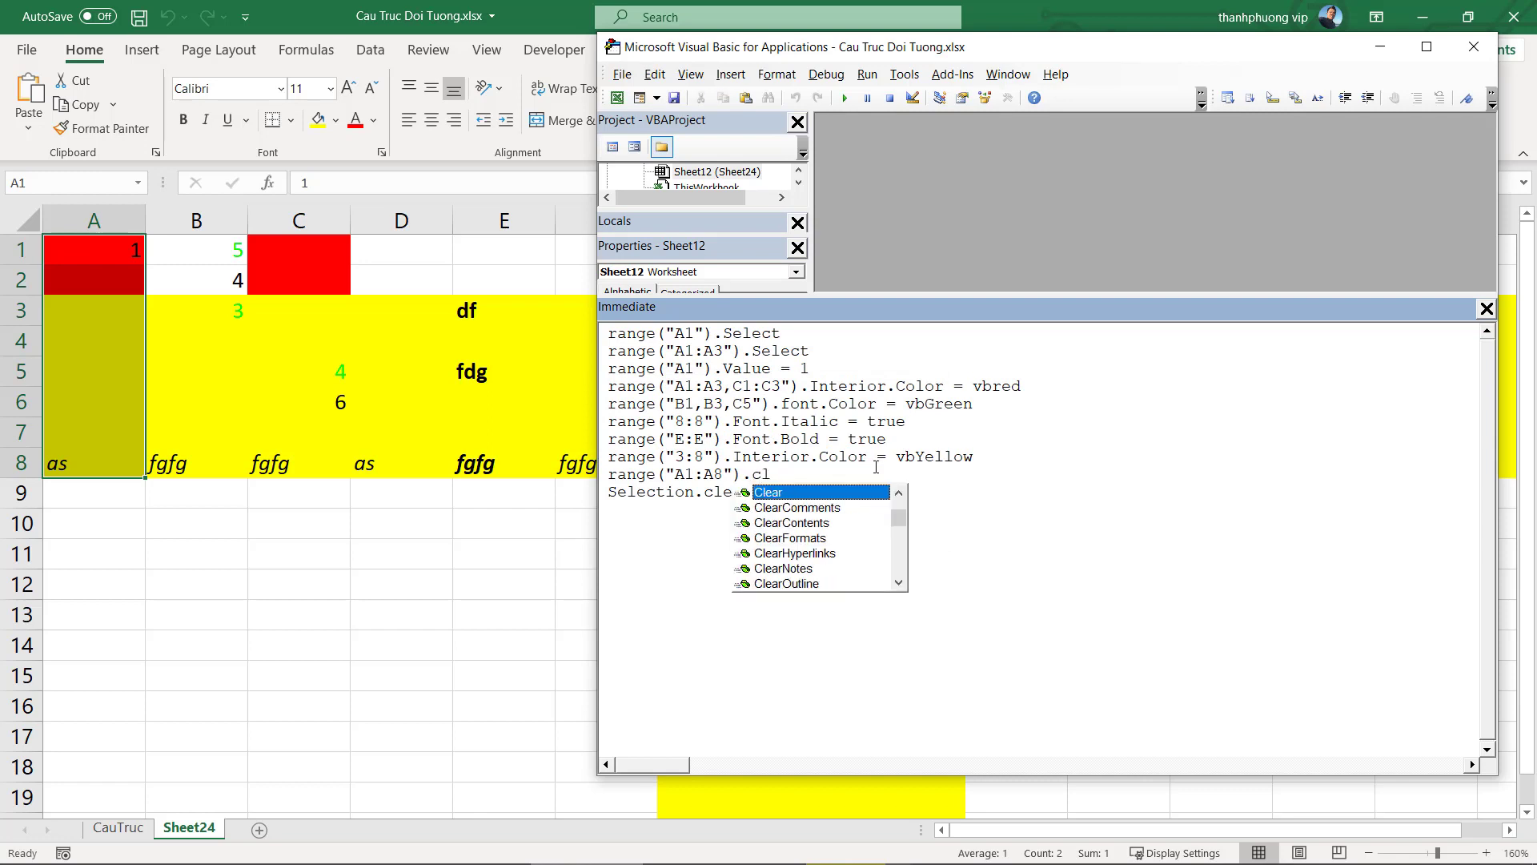
pyautogui.press('Down')
pyautogui.press('Down')
pyautogui.press('Down')
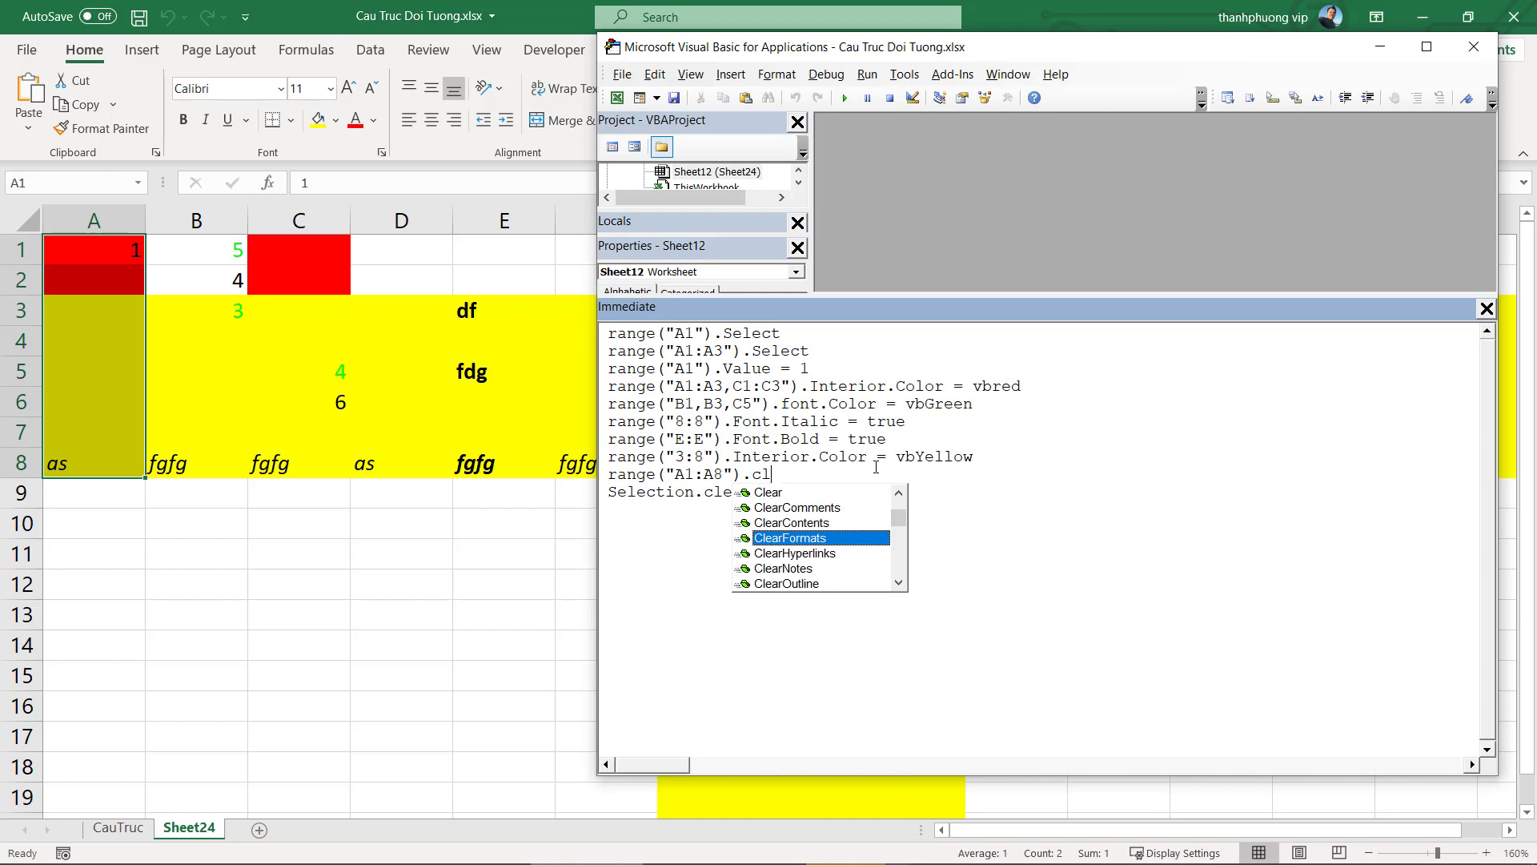
pyautogui.press('BackSpace')
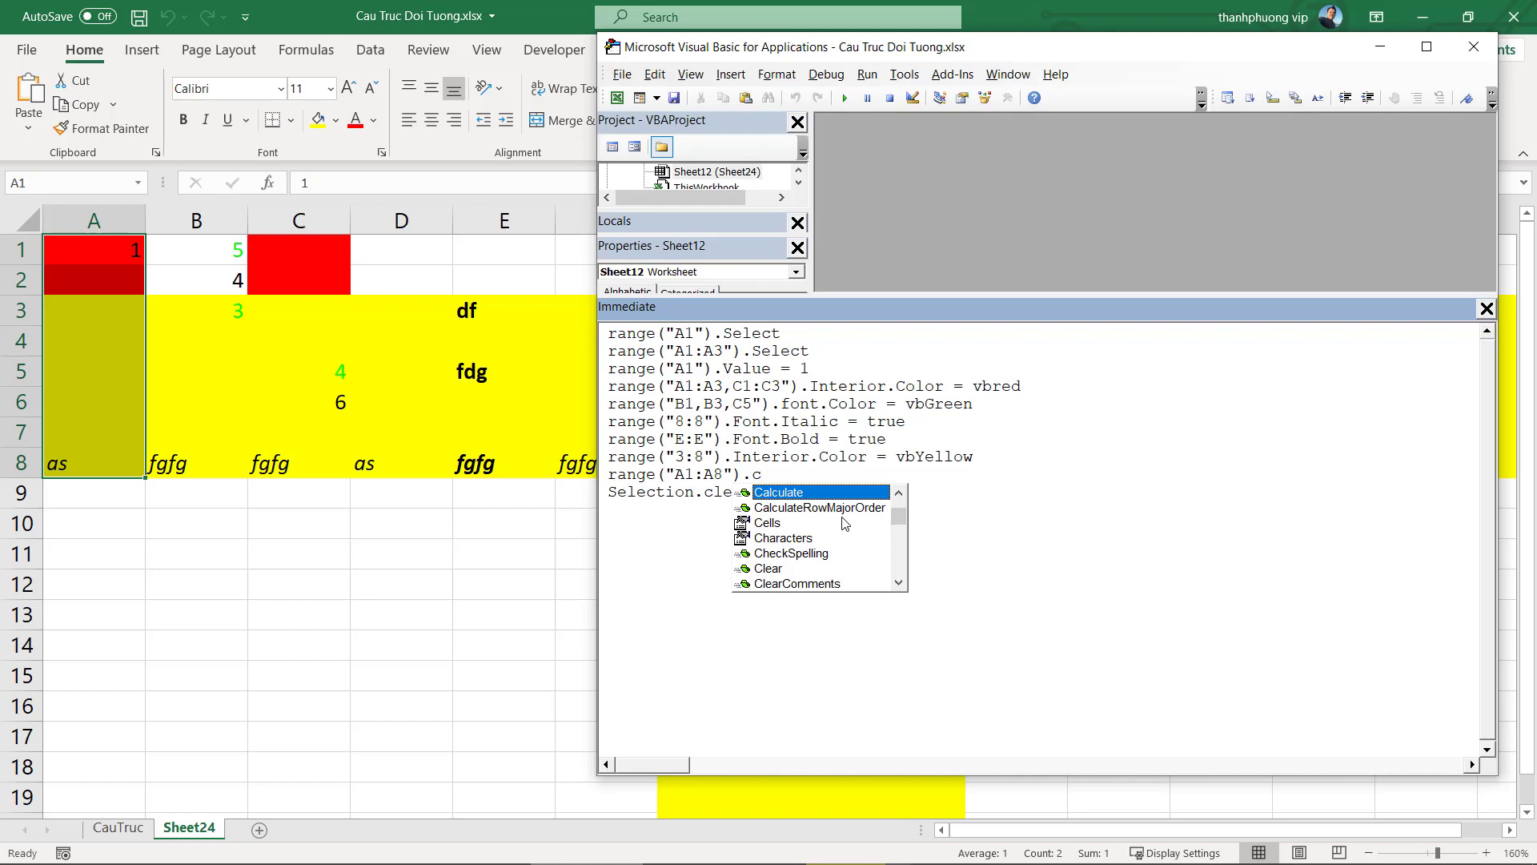
pyautogui.write('le')
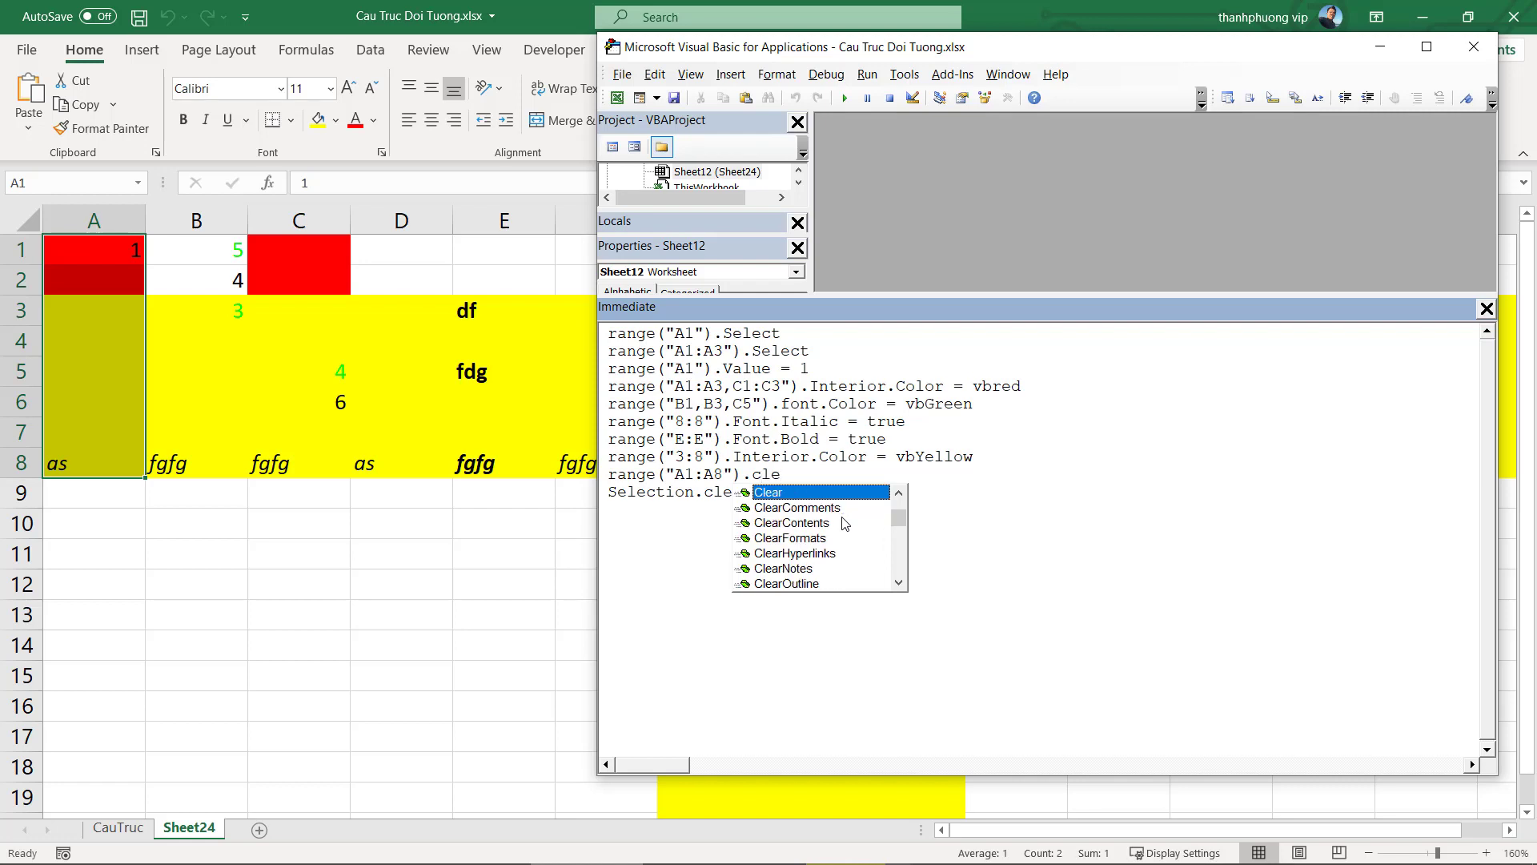
pyautogui.doubleClick(843, 522)
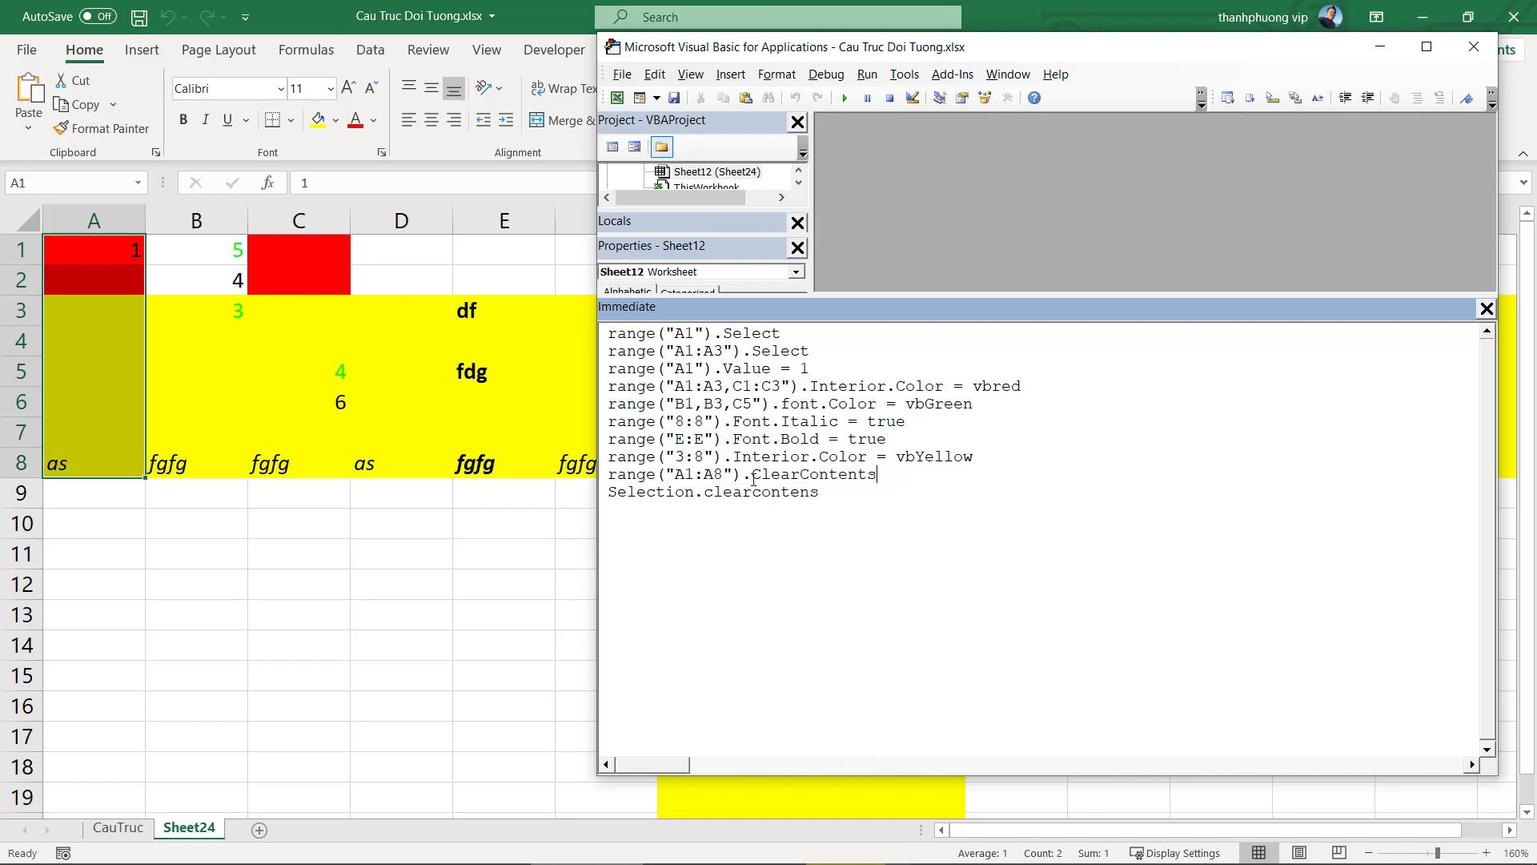
pyautogui.moveTo(753, 478)
pyautogui.mouseDown()
pyautogui.moveTo(900, 473)
pyautogui.moveTo(702, 491)
pyautogui.mouseUp()
pyautogui.write('ClearContents')
pyautogui.press('Return')
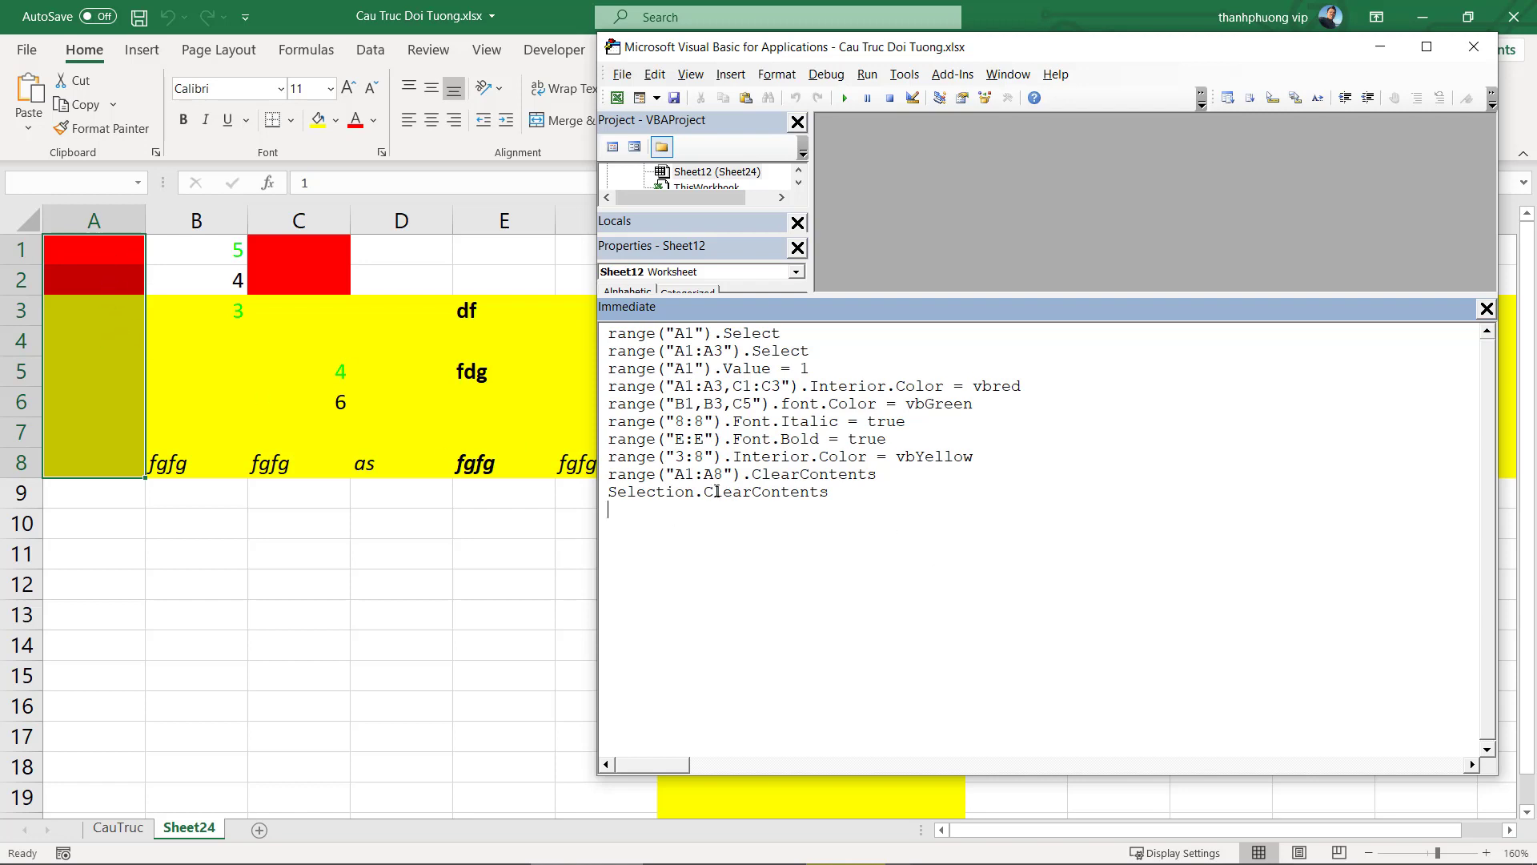
pyautogui.doubleClick(806, 491)
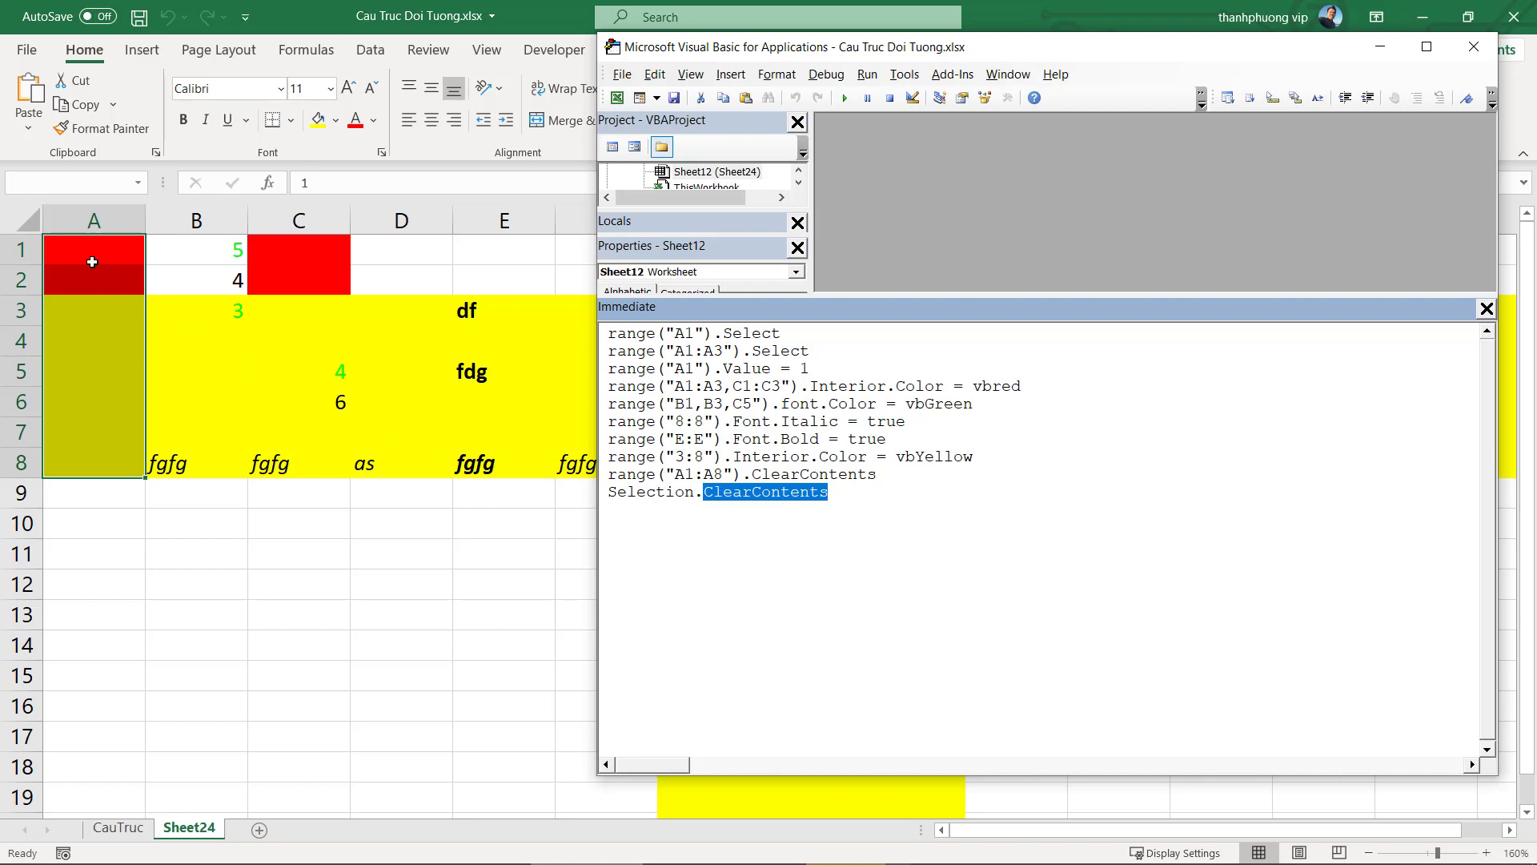
# Rewrite the last line as Selection.Interior.Color = vbgreen and run it to fill A1:A8 green
pyautogui.click(716, 507)
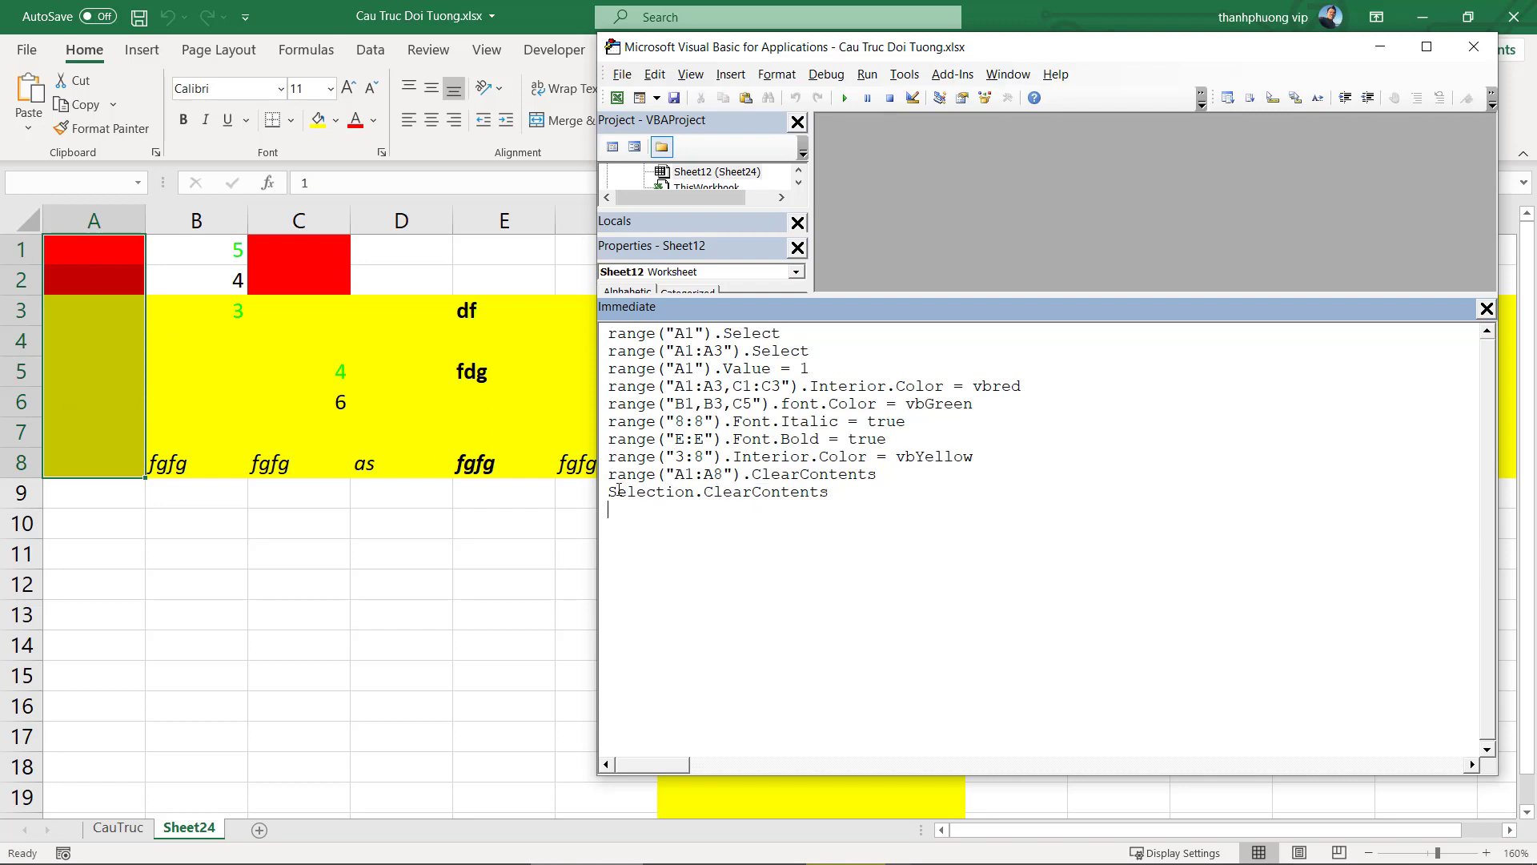
pyautogui.moveTo(615, 491); pyautogui.dragTo(675, 491)
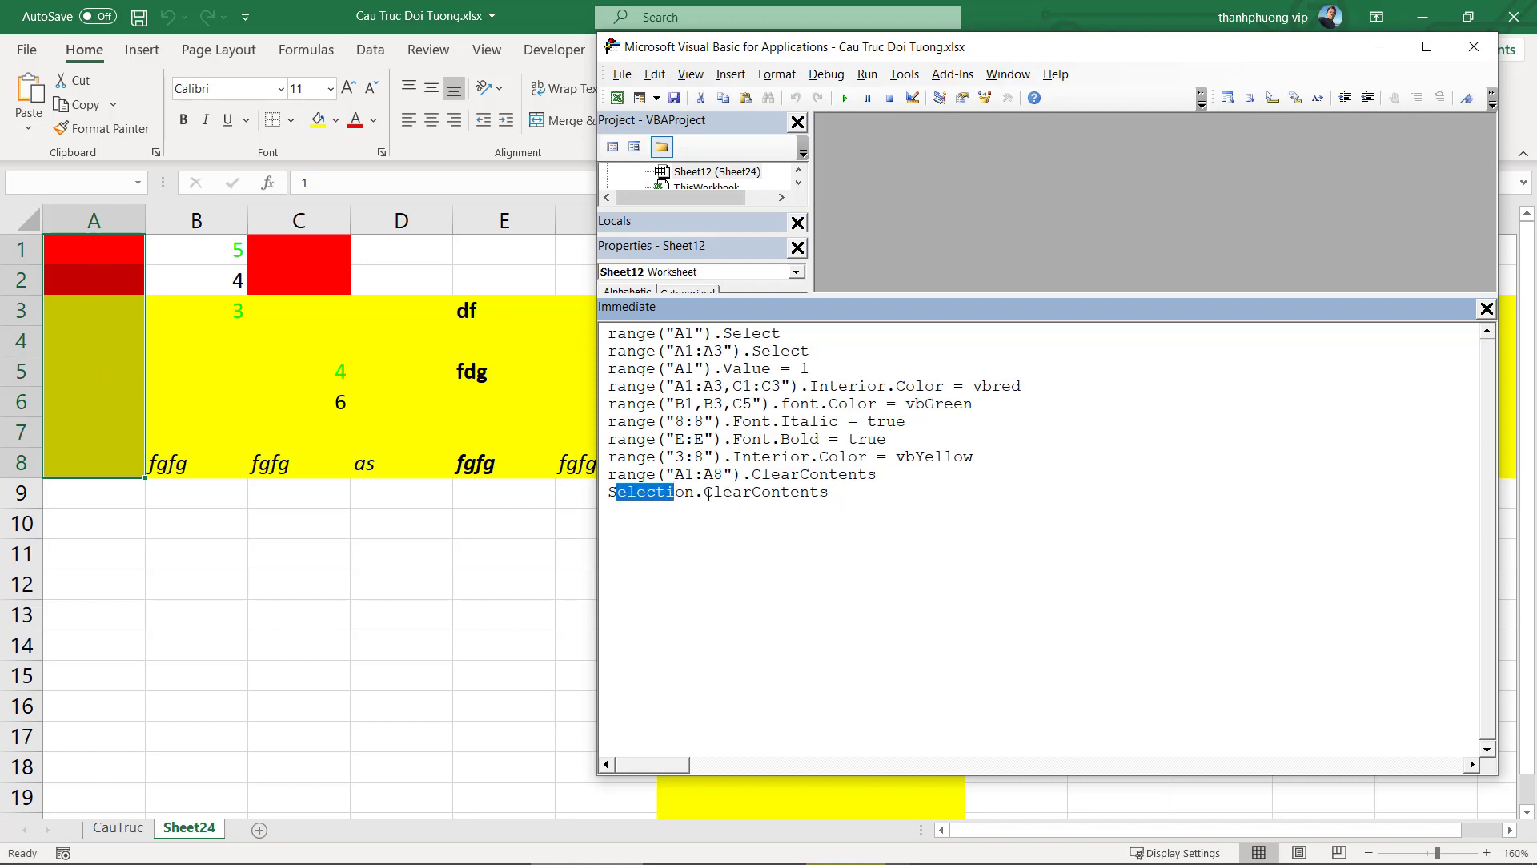
pyautogui.moveTo(703, 491); pyautogui.dragTo(829, 491)
pyautogui.press('Delete')
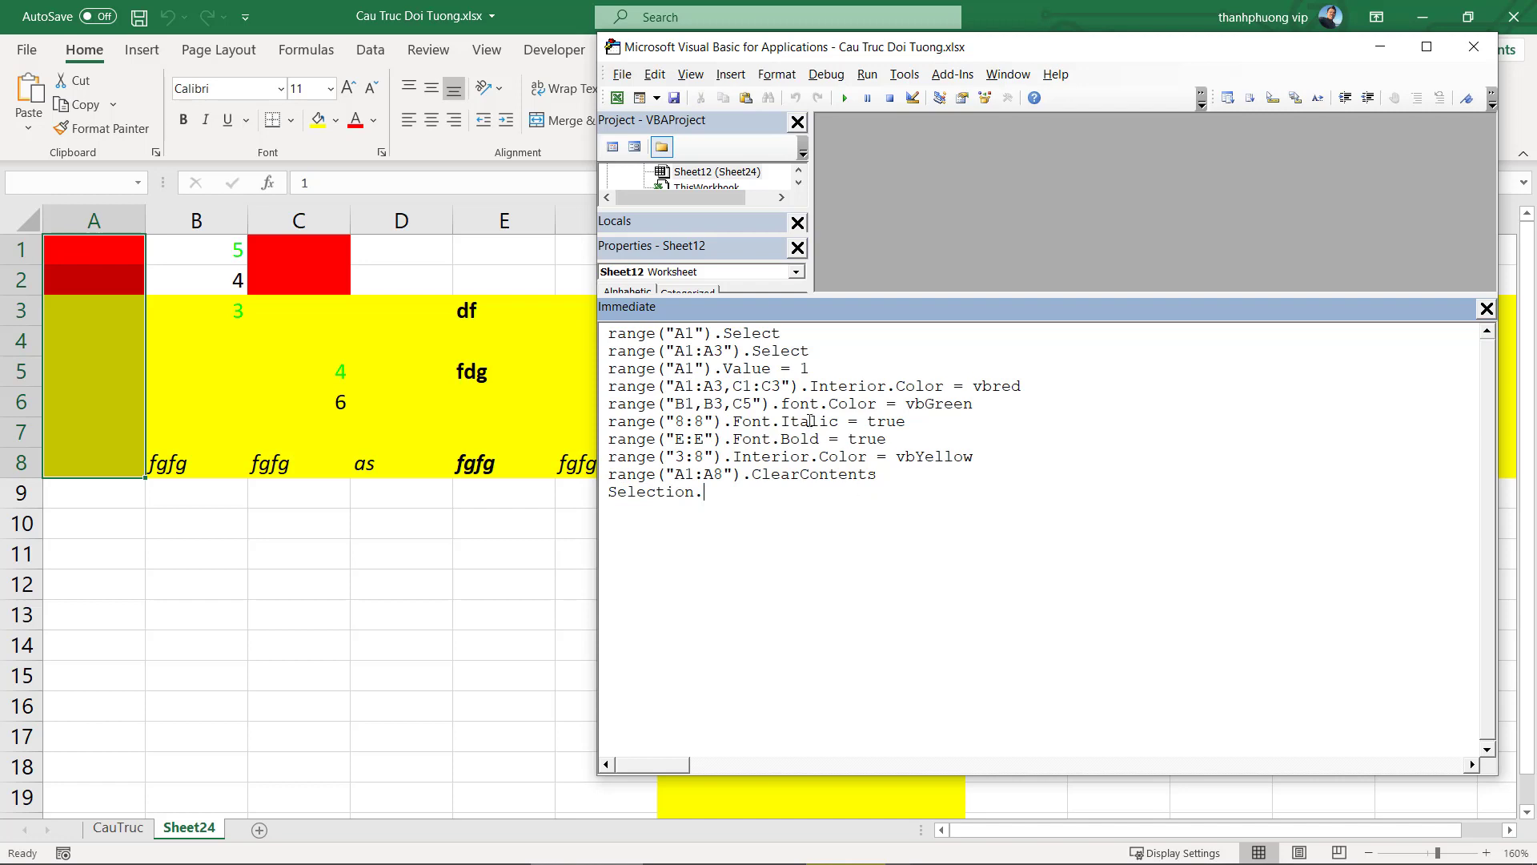
pyautogui.moveTo(808, 385); pyautogui.dragTo(1049, 386)
pyautogui.hotkey('ctrl', 'c')
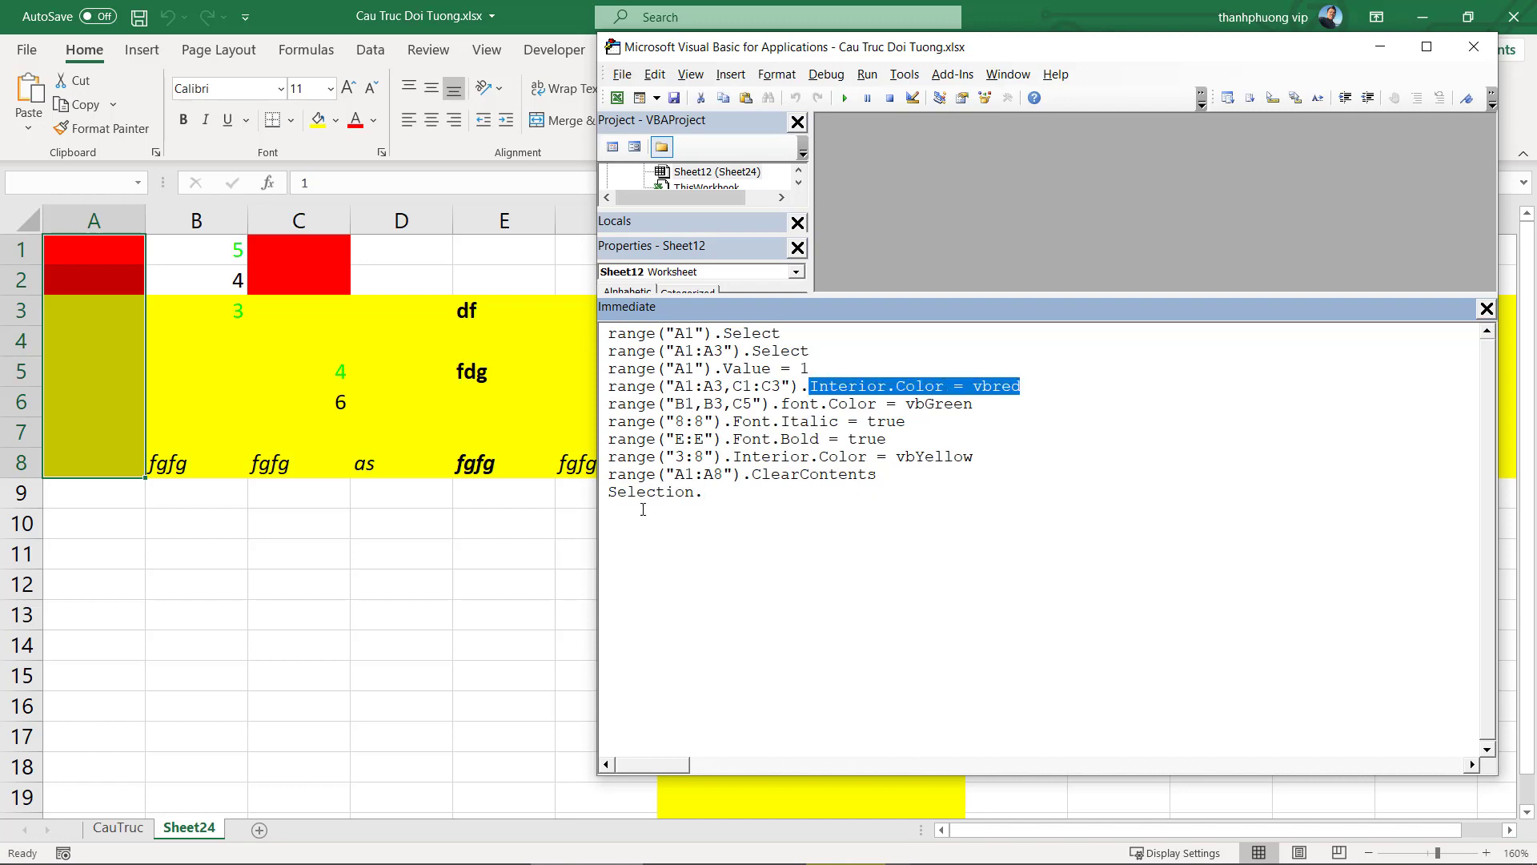
pyautogui.click(773, 492)
pyautogui.hotkey('ctrl', 'v')
pyautogui.moveTo(855, 491); pyautogui.dragTo(920, 492)
pyautogui.press('Delete')
pyautogui.write('vbg')
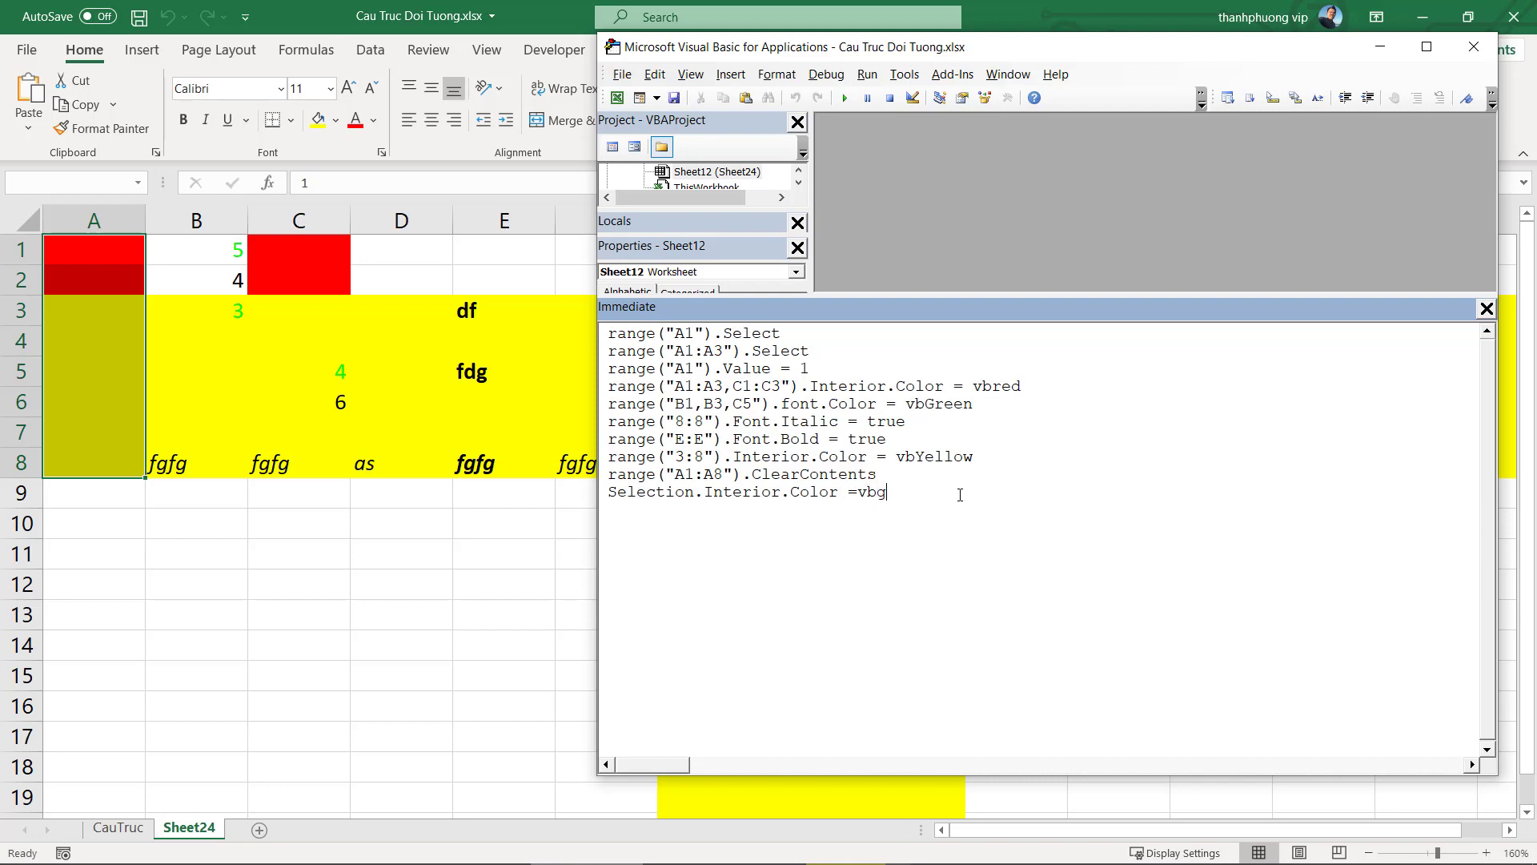
pyautogui.write('reen')
pyautogui.press('Return')
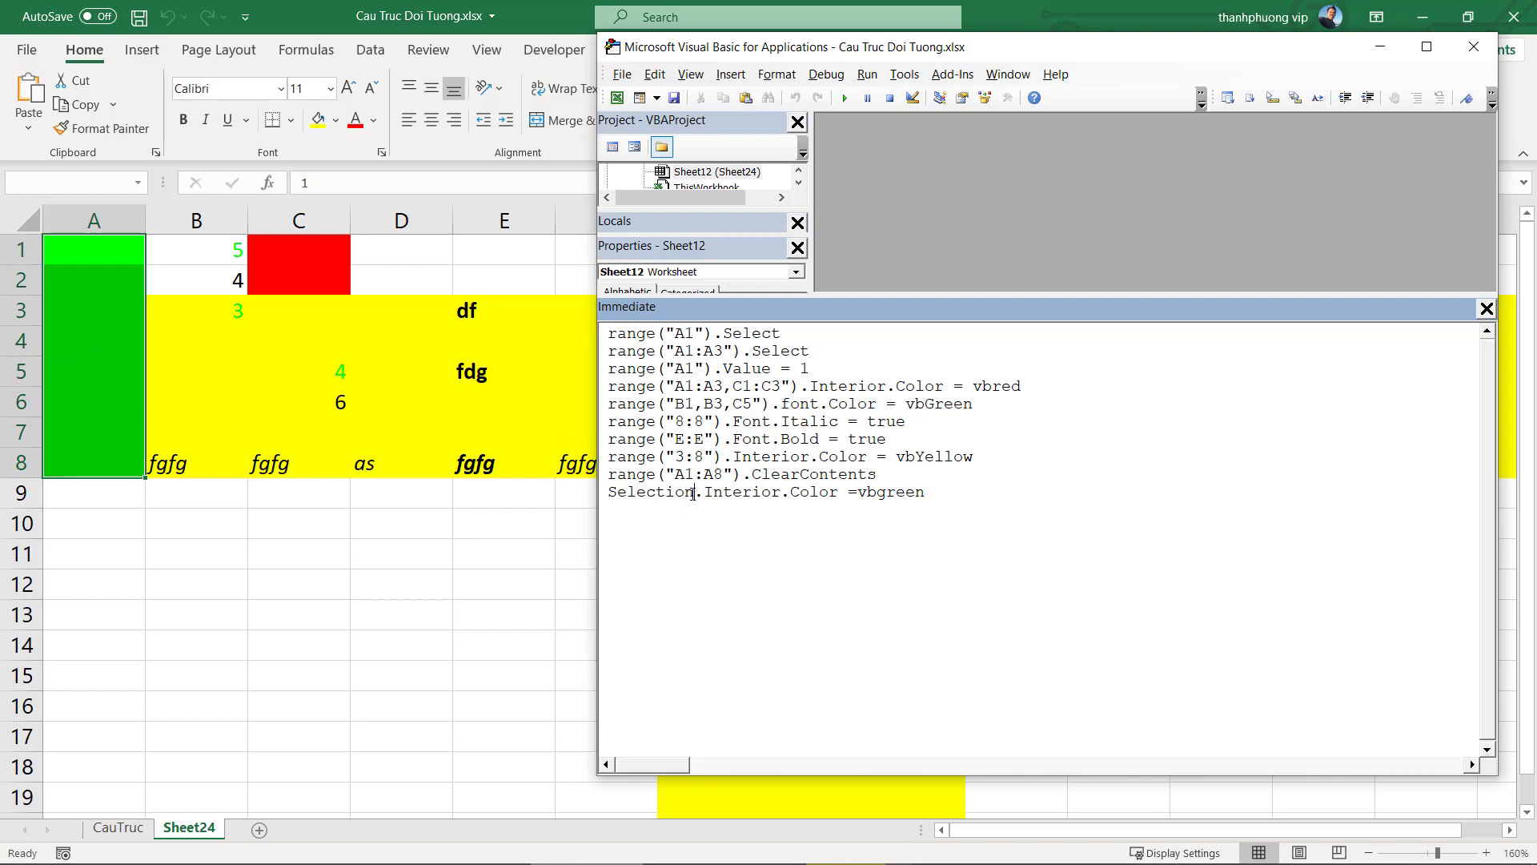
pyautogui.moveTo(693, 493); pyautogui.dragTo(619, 493)
pyautogui.click(628, 520)
# Type range("A1"). and browse its member list, including Interior and InsertIndent, without completing it
pyautogui.write('range("A')
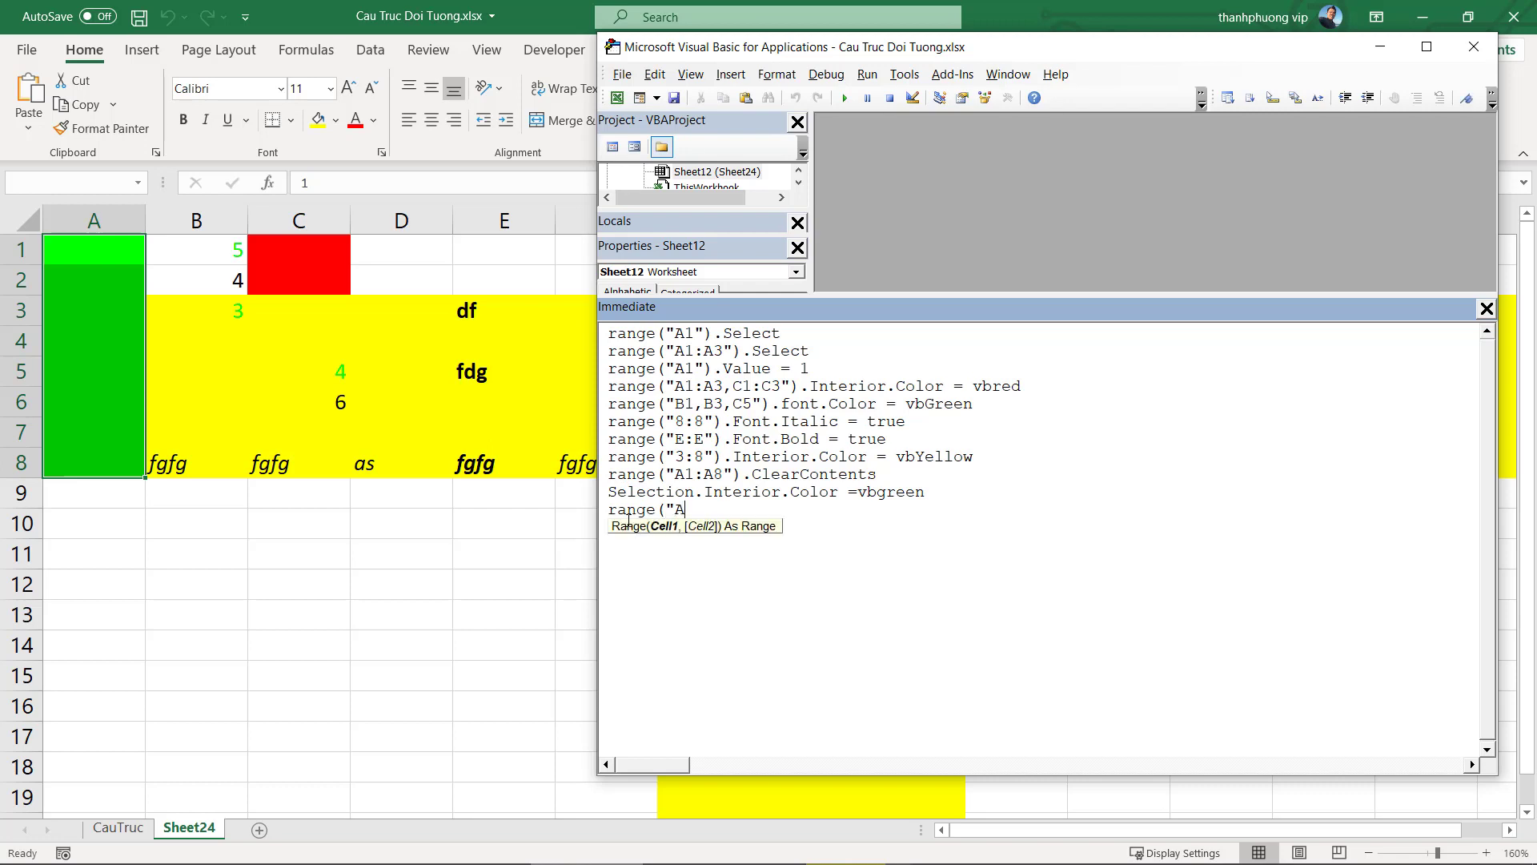
pyautogui.write('1")')
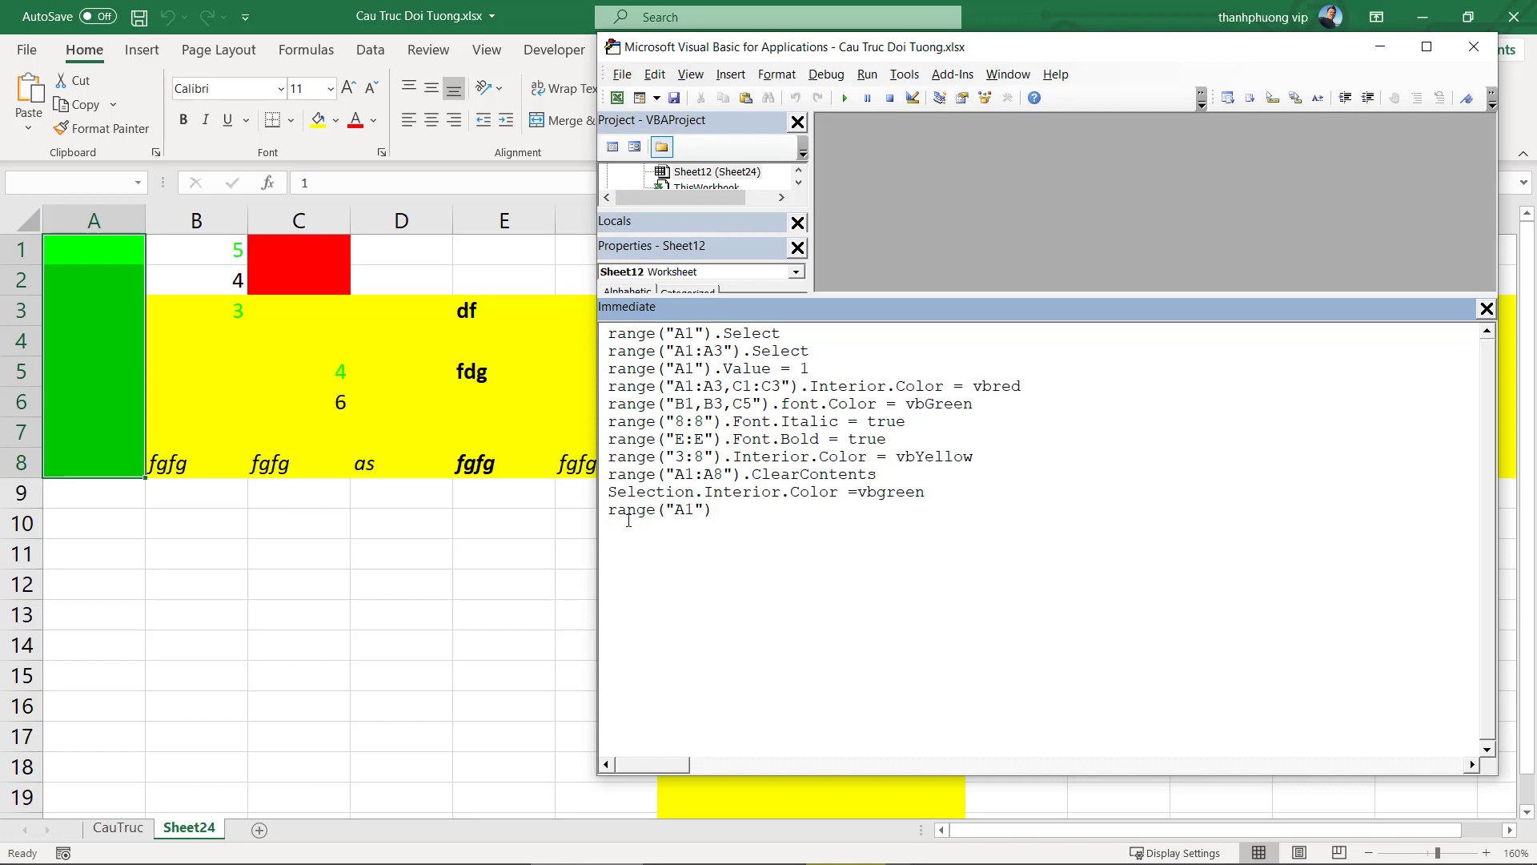
pyautogui.write('.')
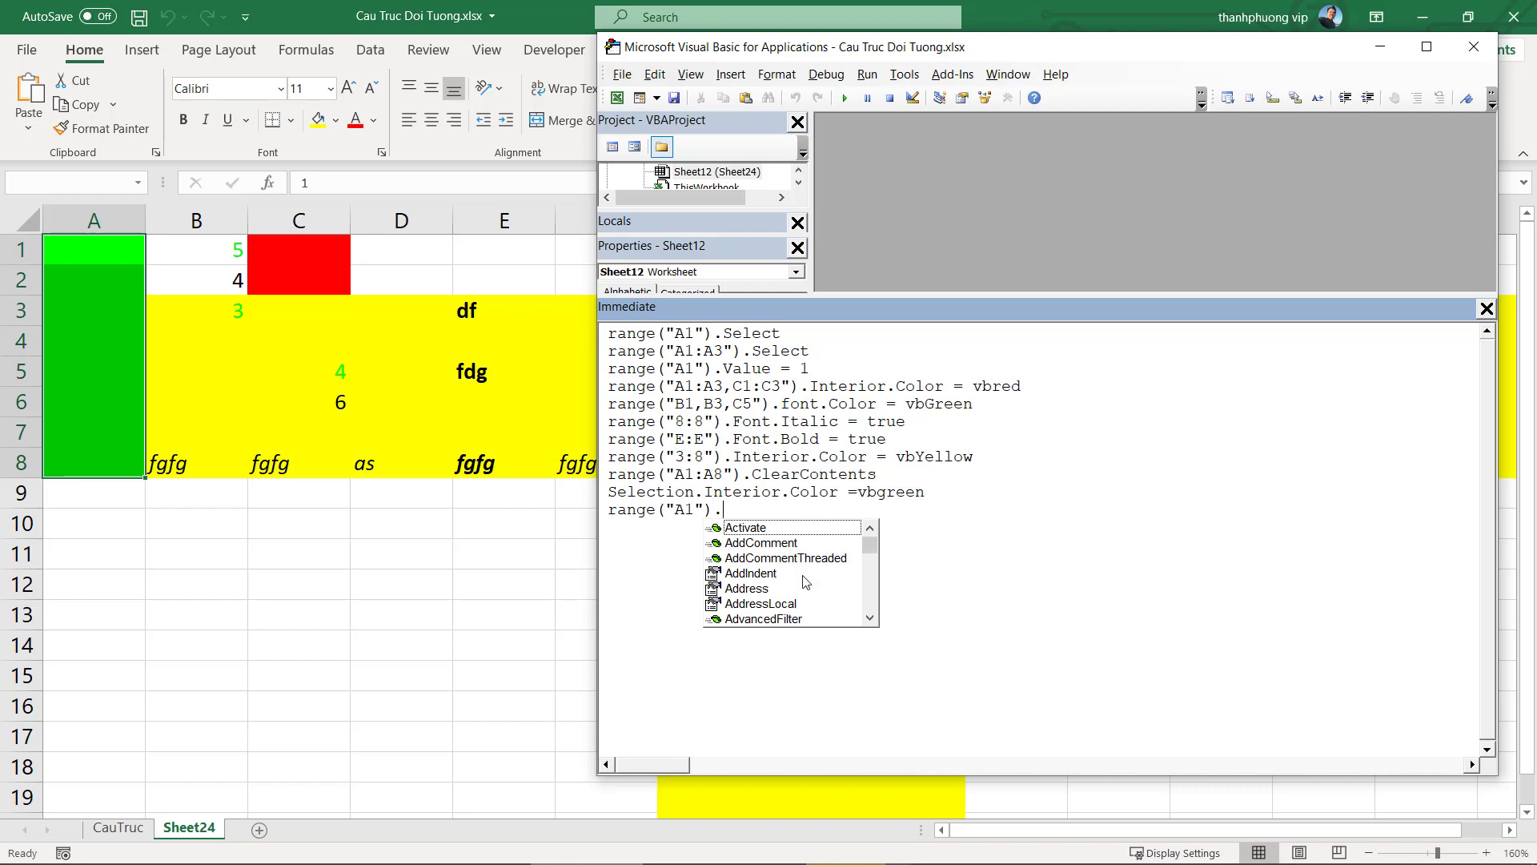
pyautogui.scroll(-1, 782, 600)
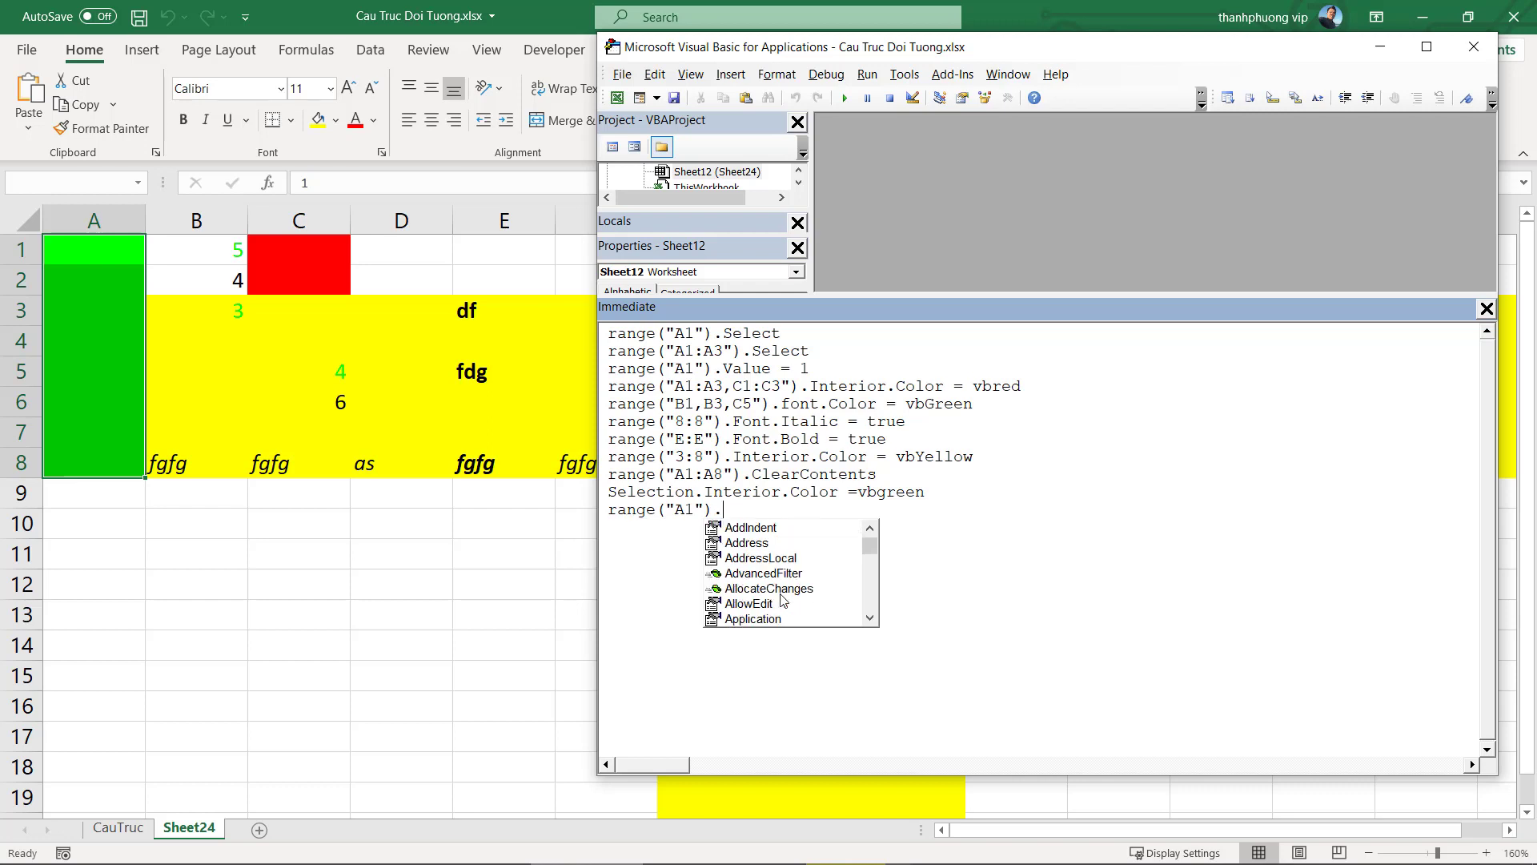
pyautogui.scroll(1, 758, 564)
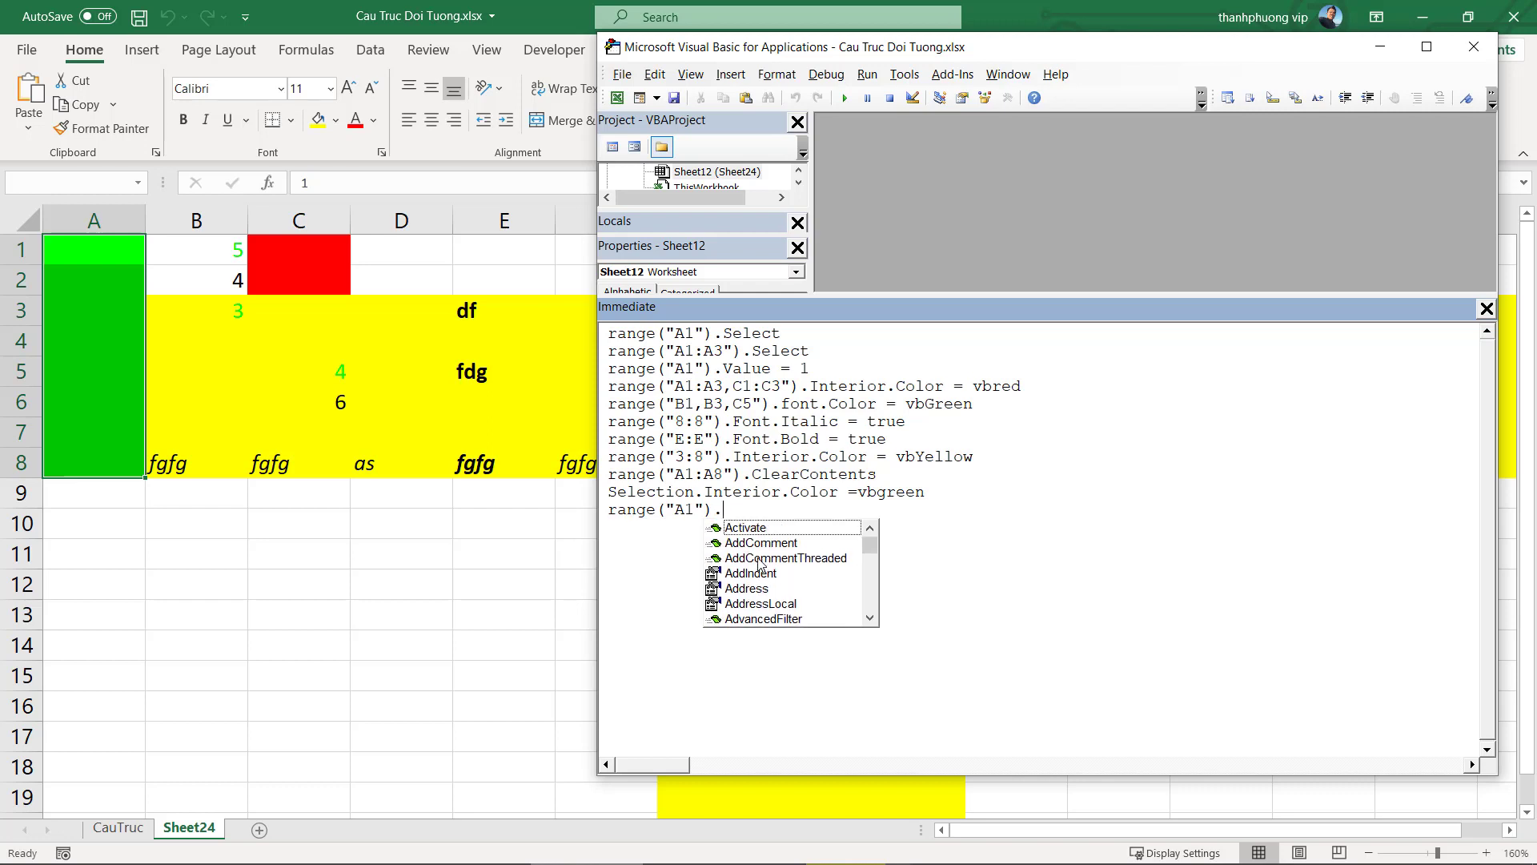
pyautogui.write('int')
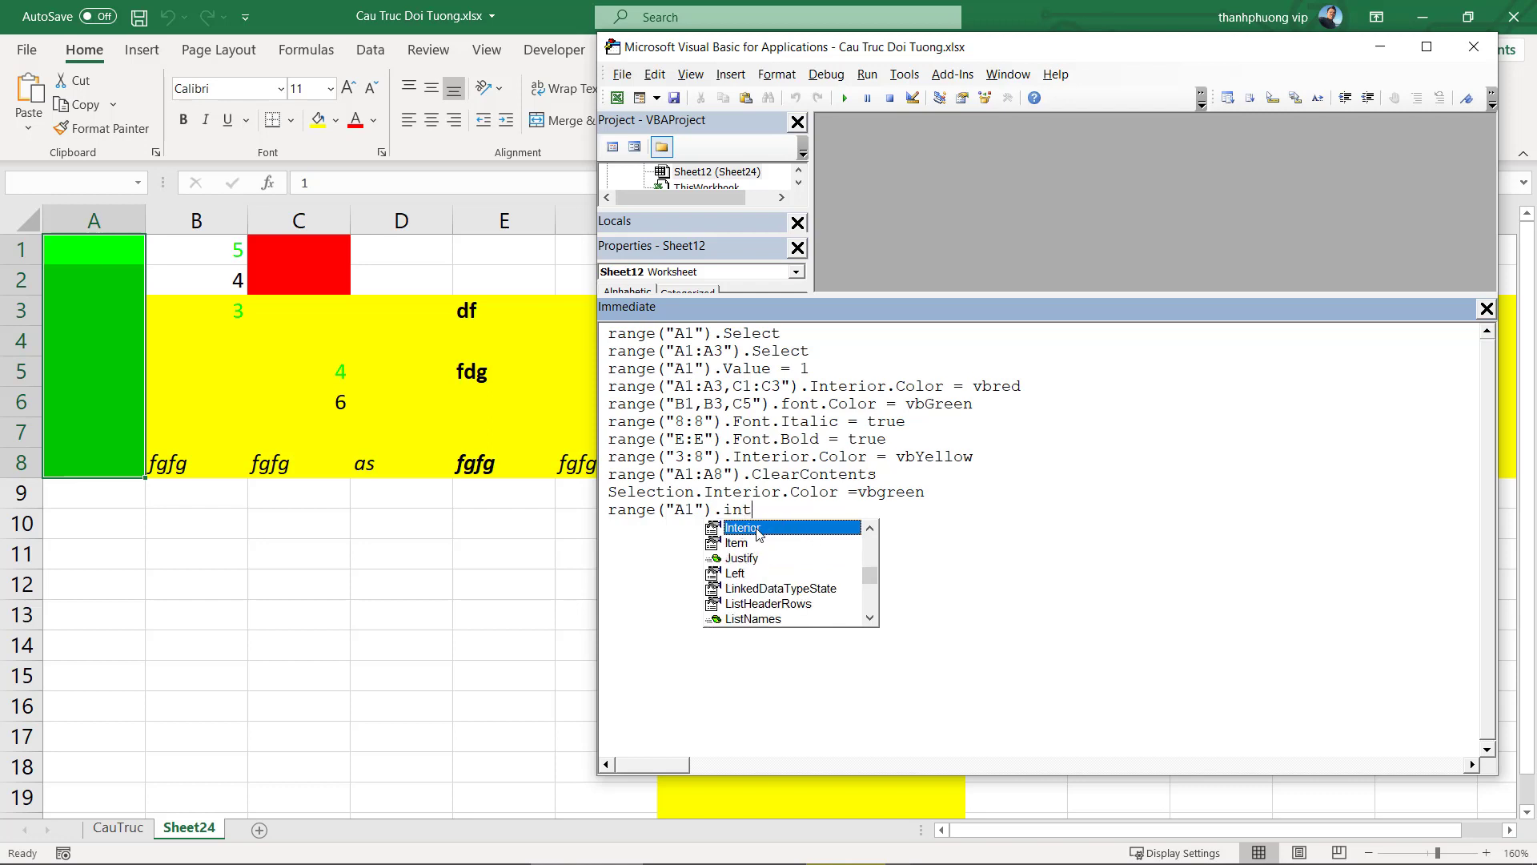
pyautogui.press('BackSpace')
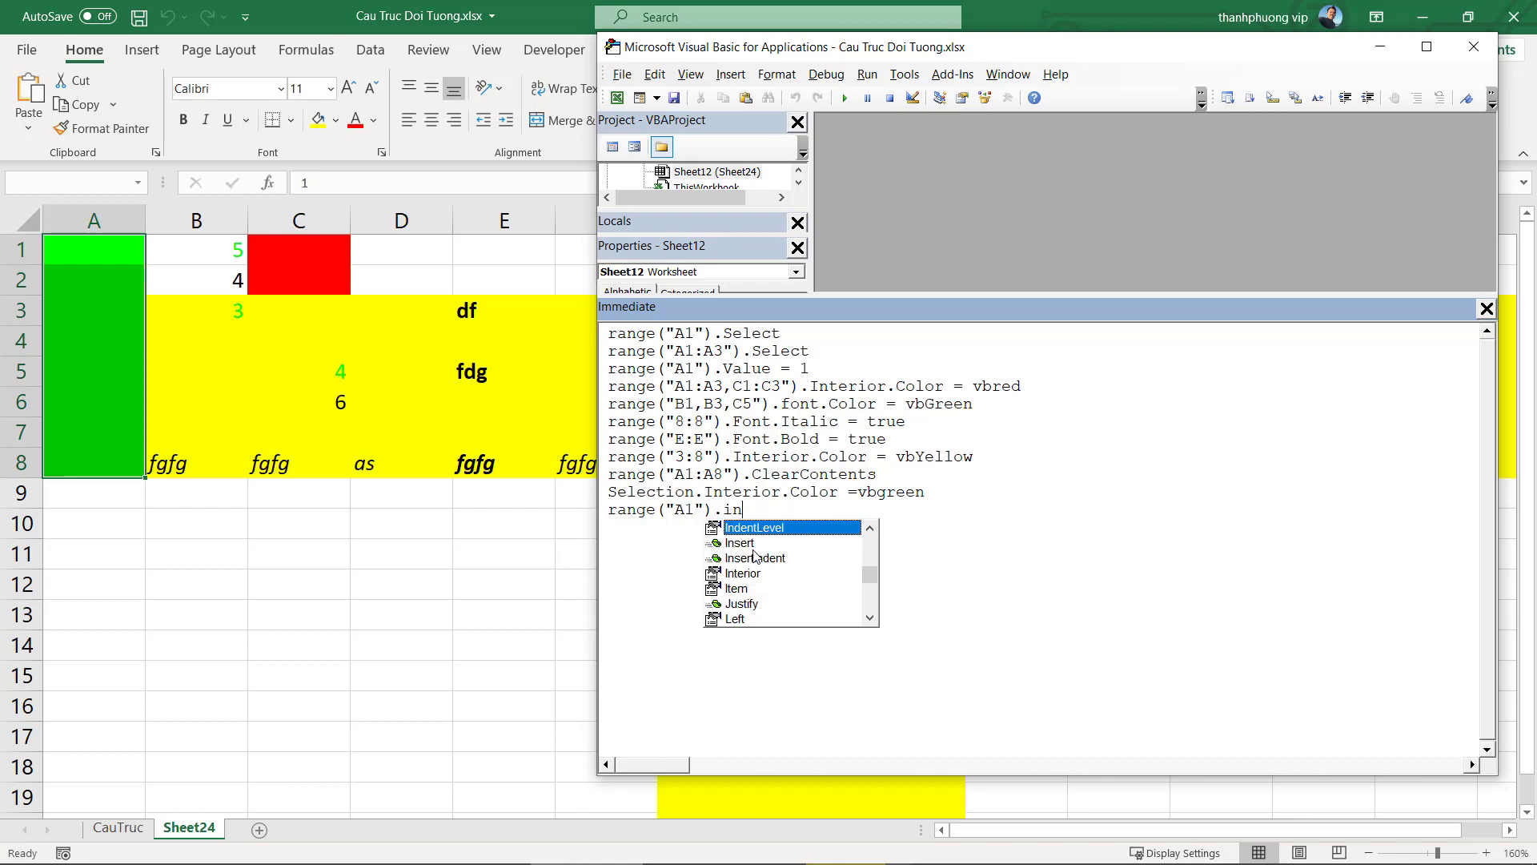
pyautogui.press('Down')
pyautogui.press('Down')
pyautogui.press('Down')
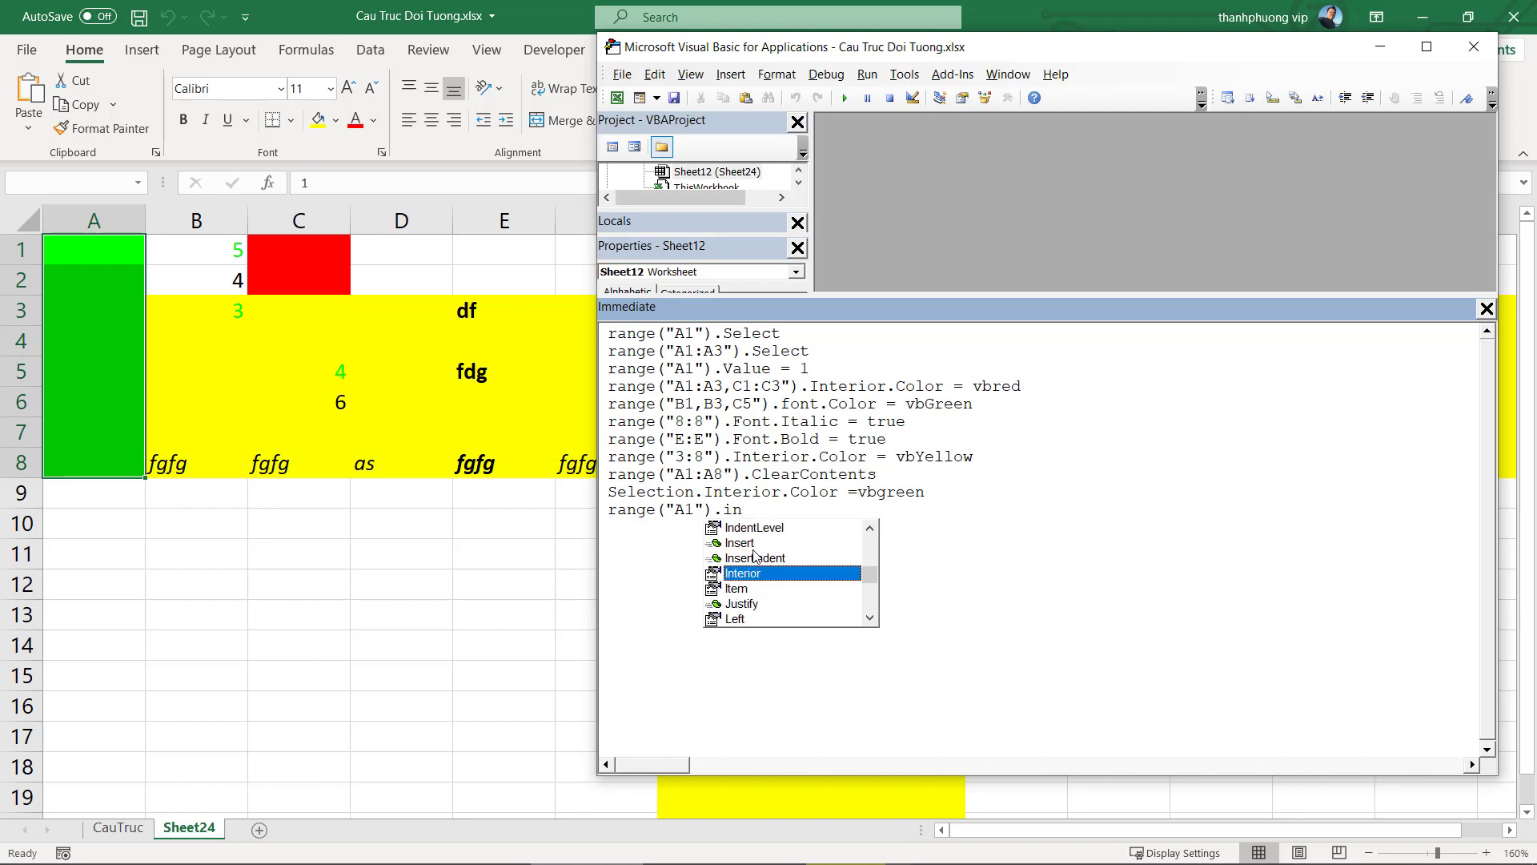
pyautogui.press('BackSpace')
pyautogui.press('BackSpace')
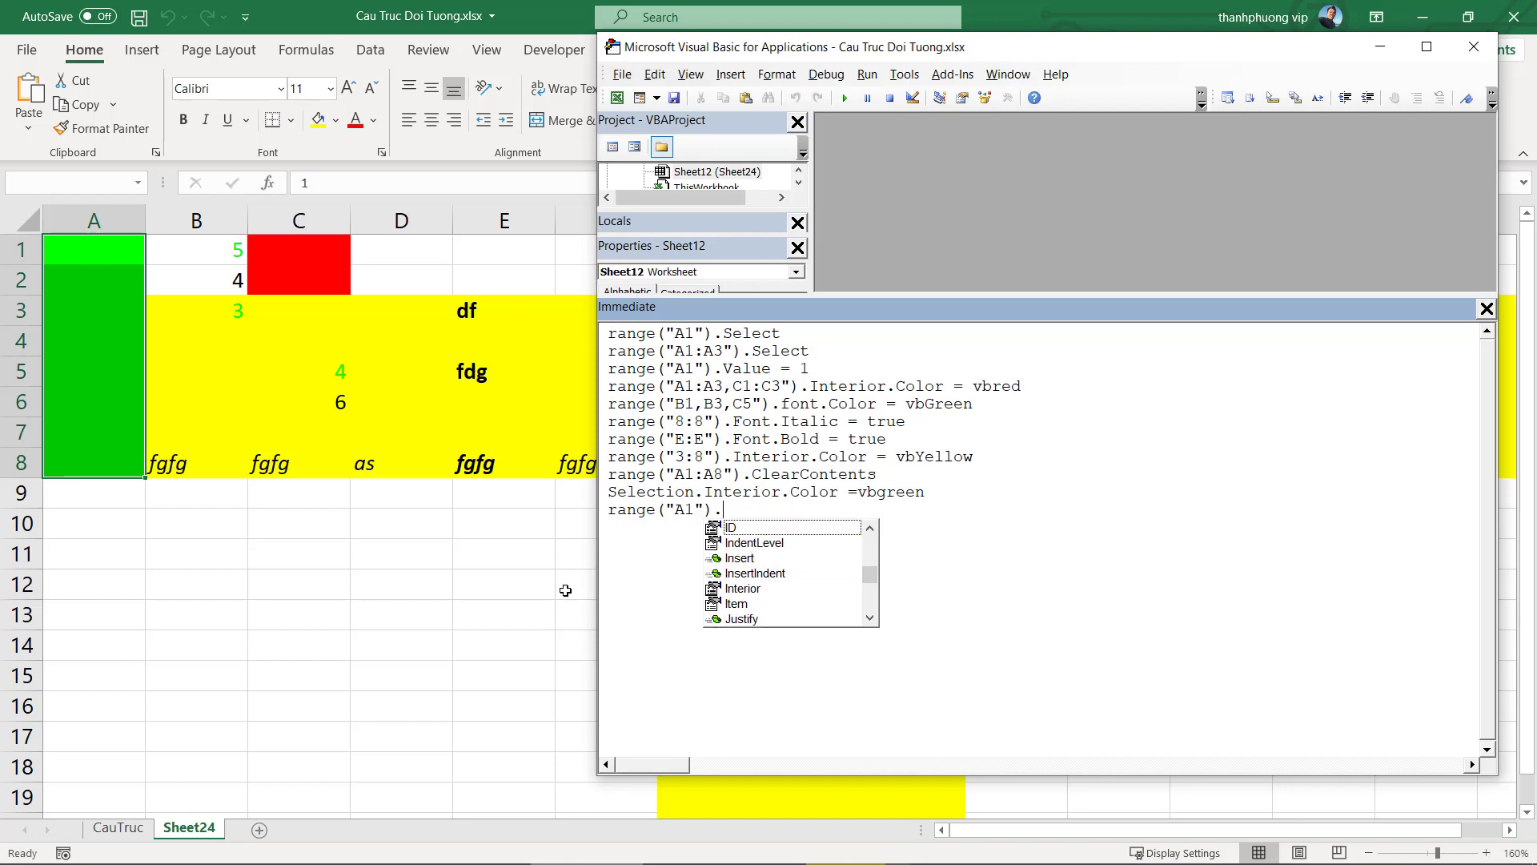
pyautogui.click(767, 574)
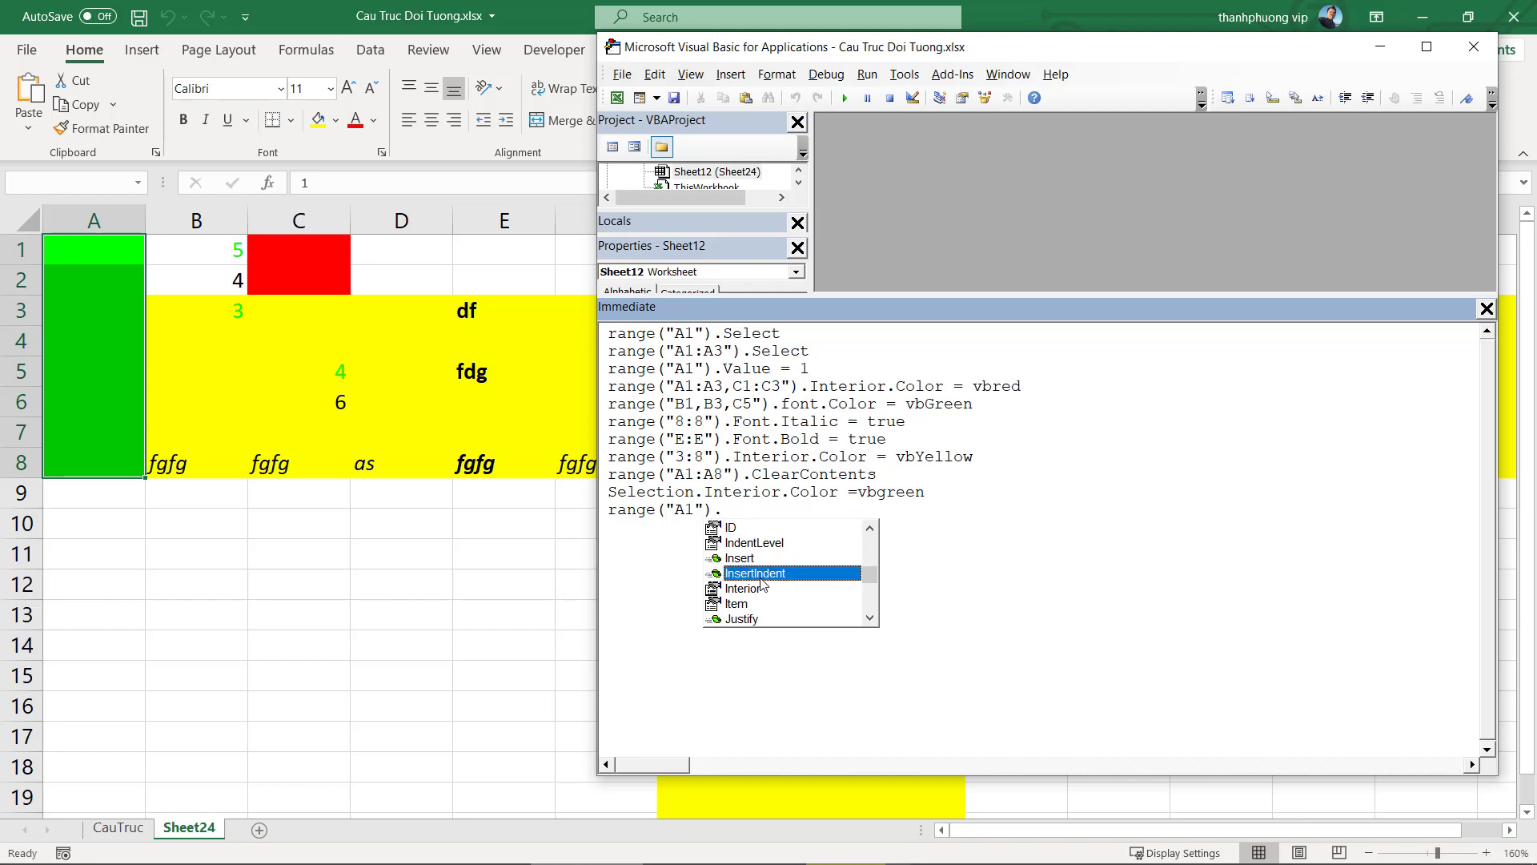
pyautogui.scroll(-2, 768, 581)
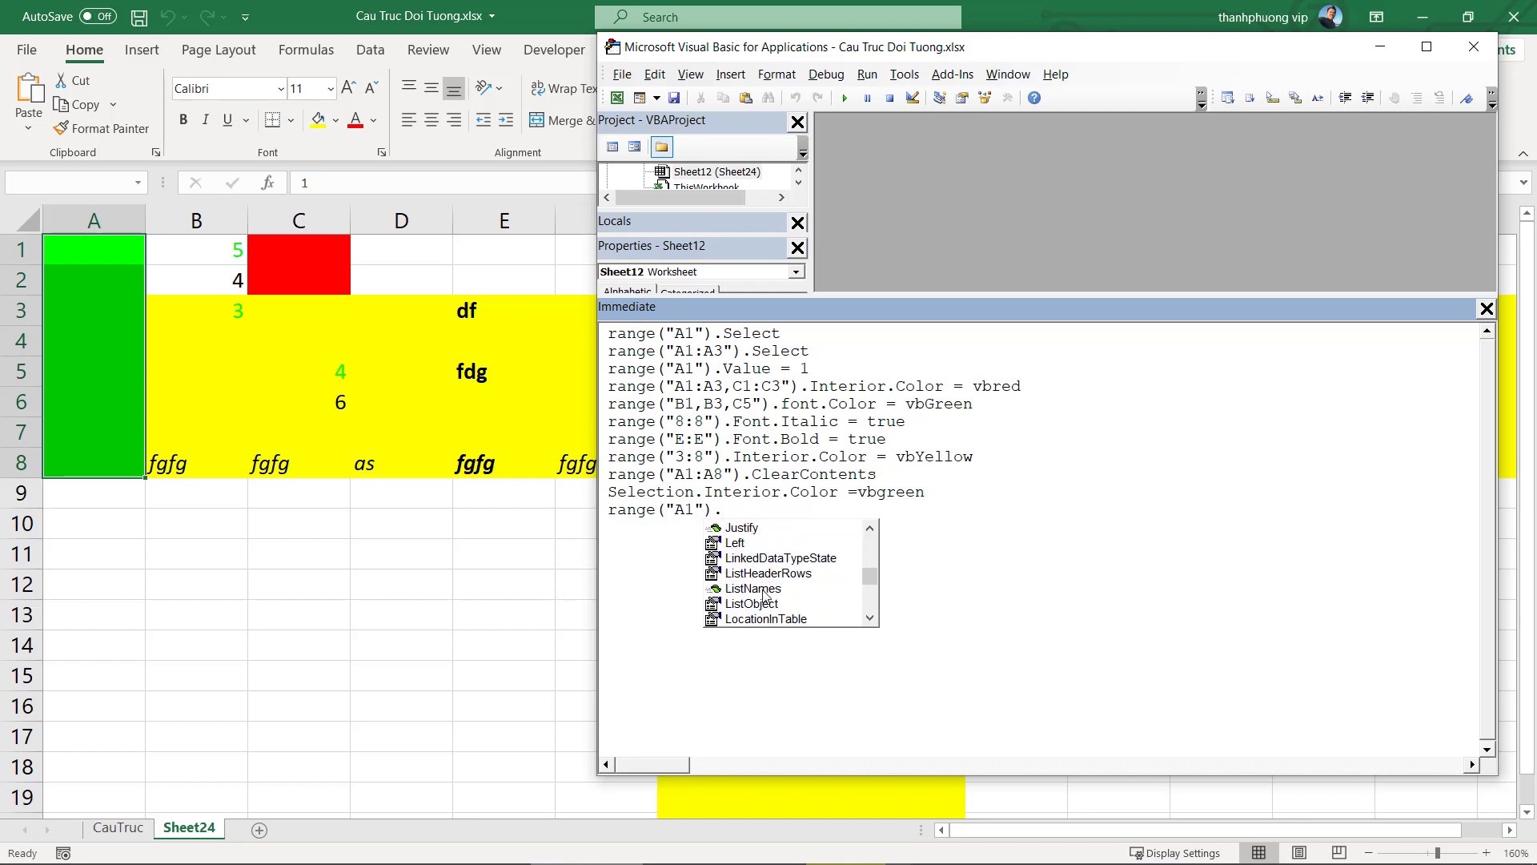
pyautogui.scroll(3, 764, 594)
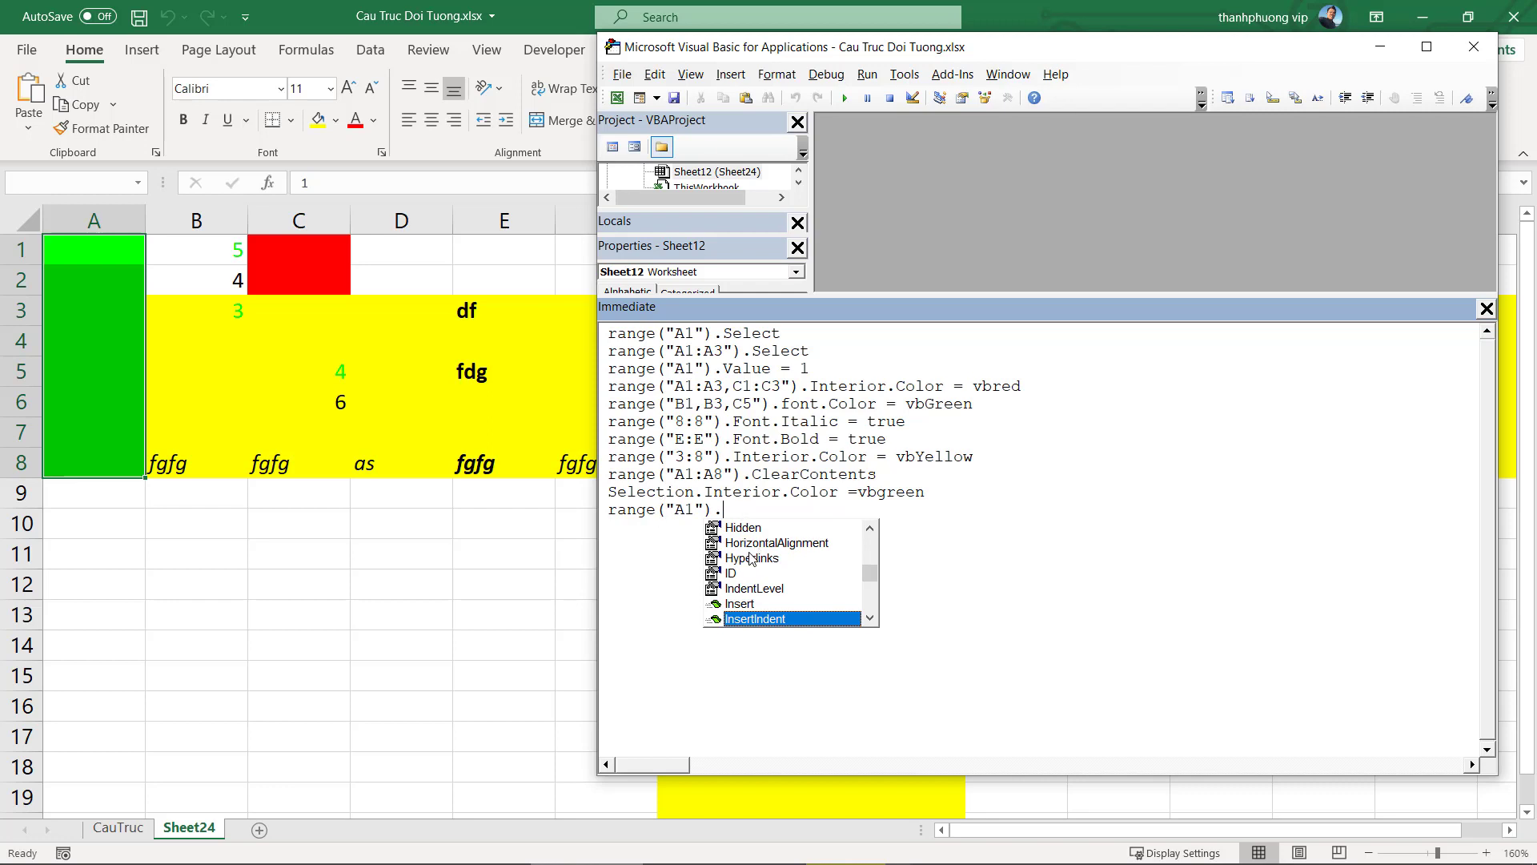
pyautogui.scroll(2, 751, 558)
pyautogui.click(667, 549)
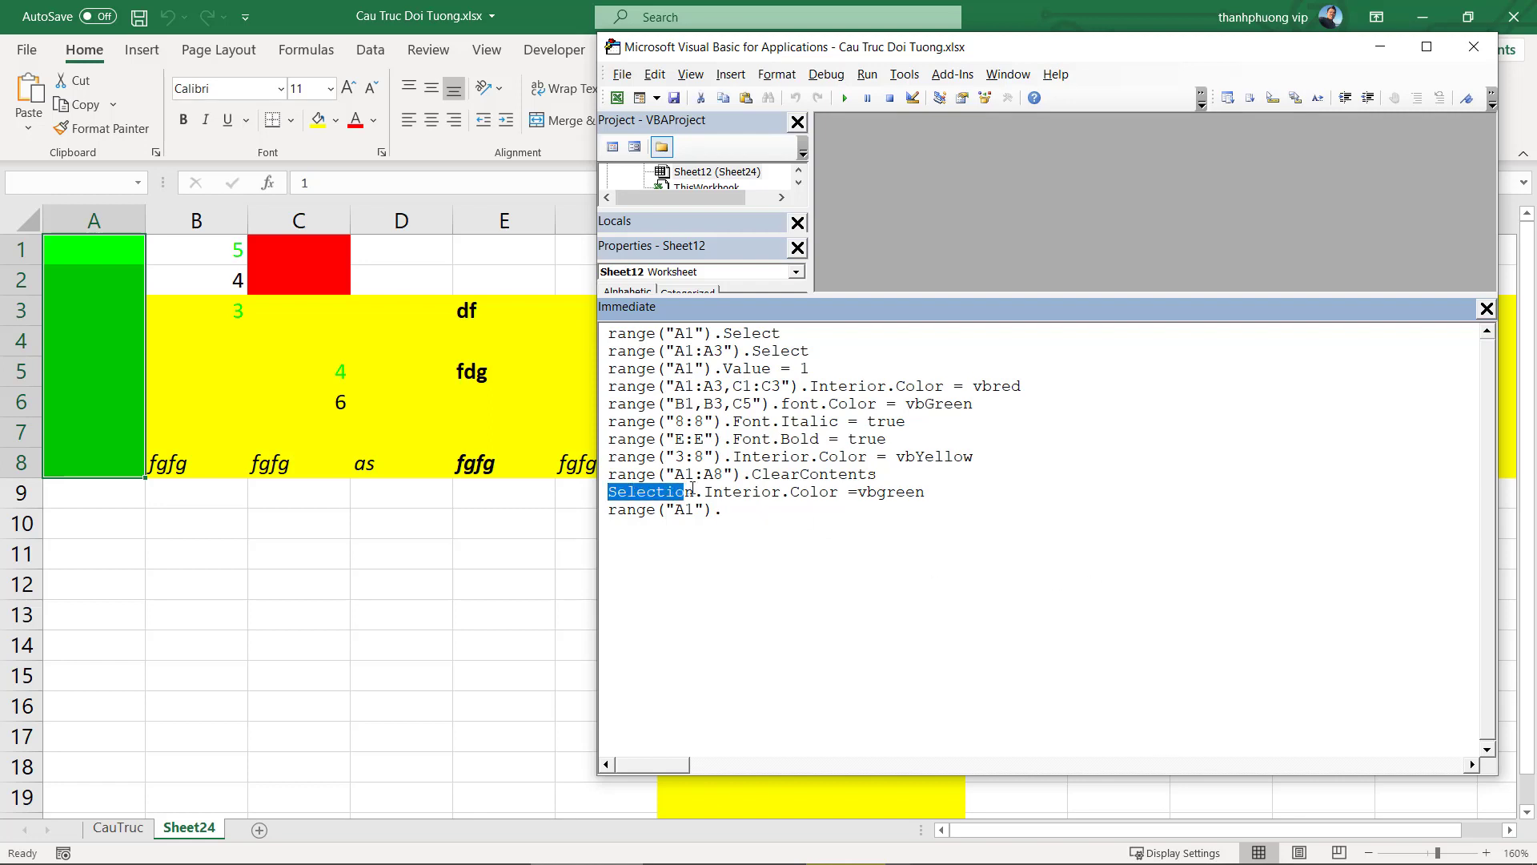
pyautogui.moveTo(610, 494); pyautogui.dragTo(879, 491)
# Select all of Sheet24, apply Clear All, then undo it to restore values and fills
pyautogui.click(879, 492)
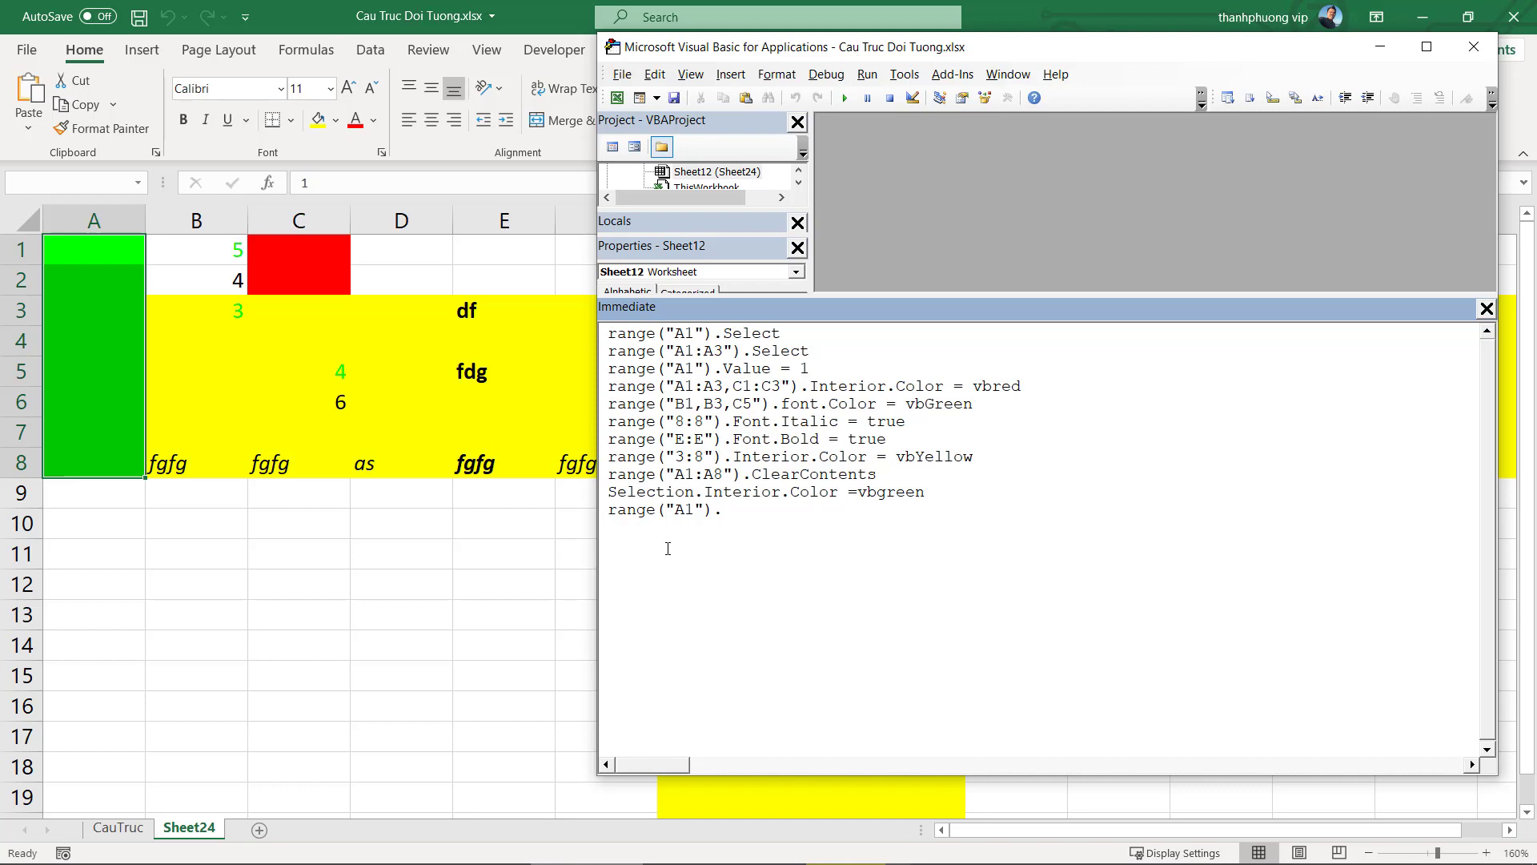
pyautogui.click(89, 250)
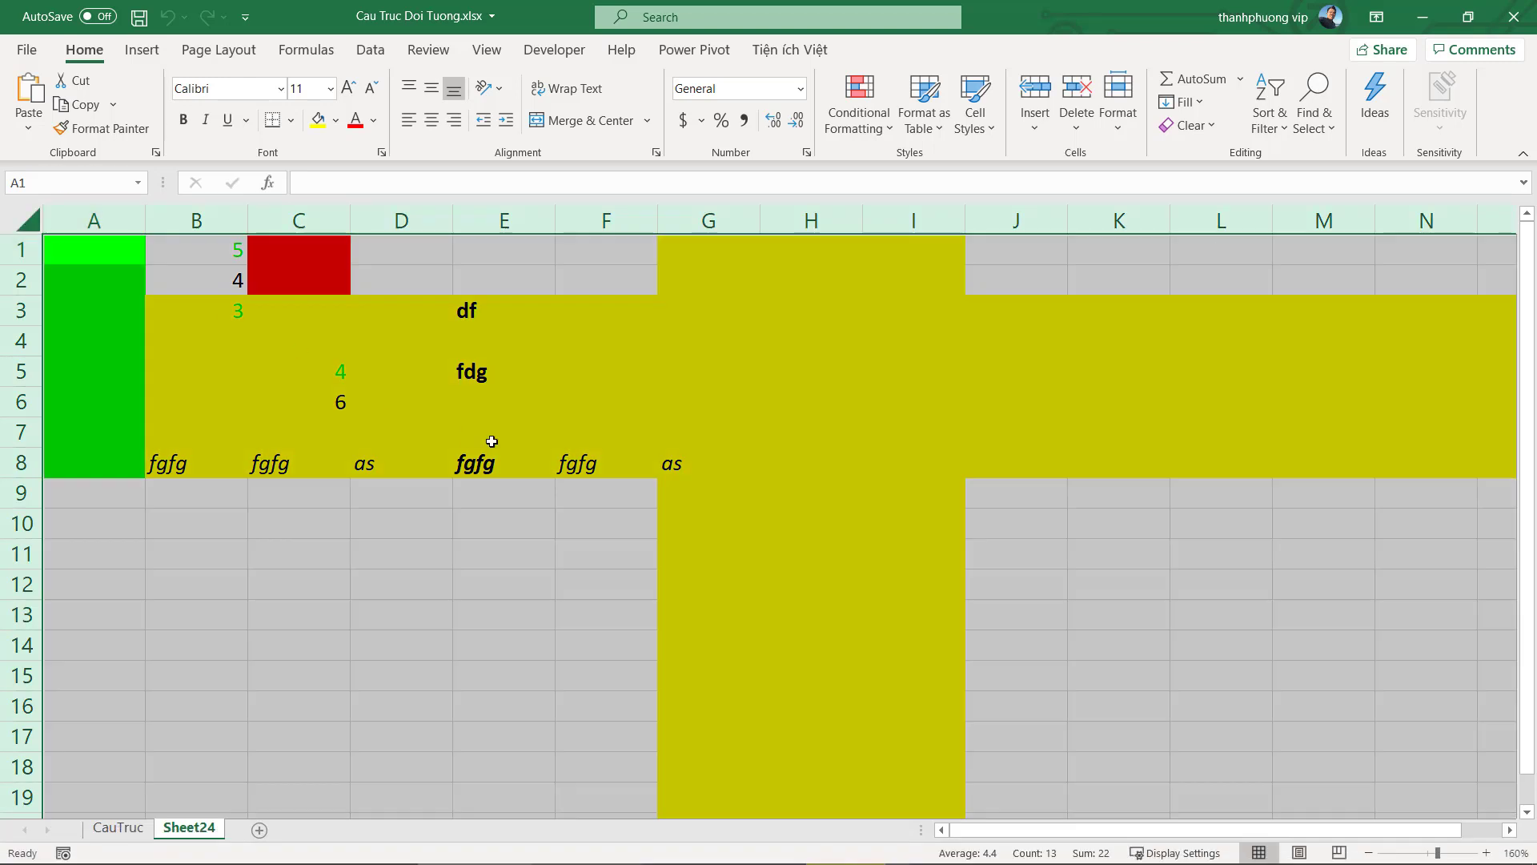
pyautogui.click(490, 439)
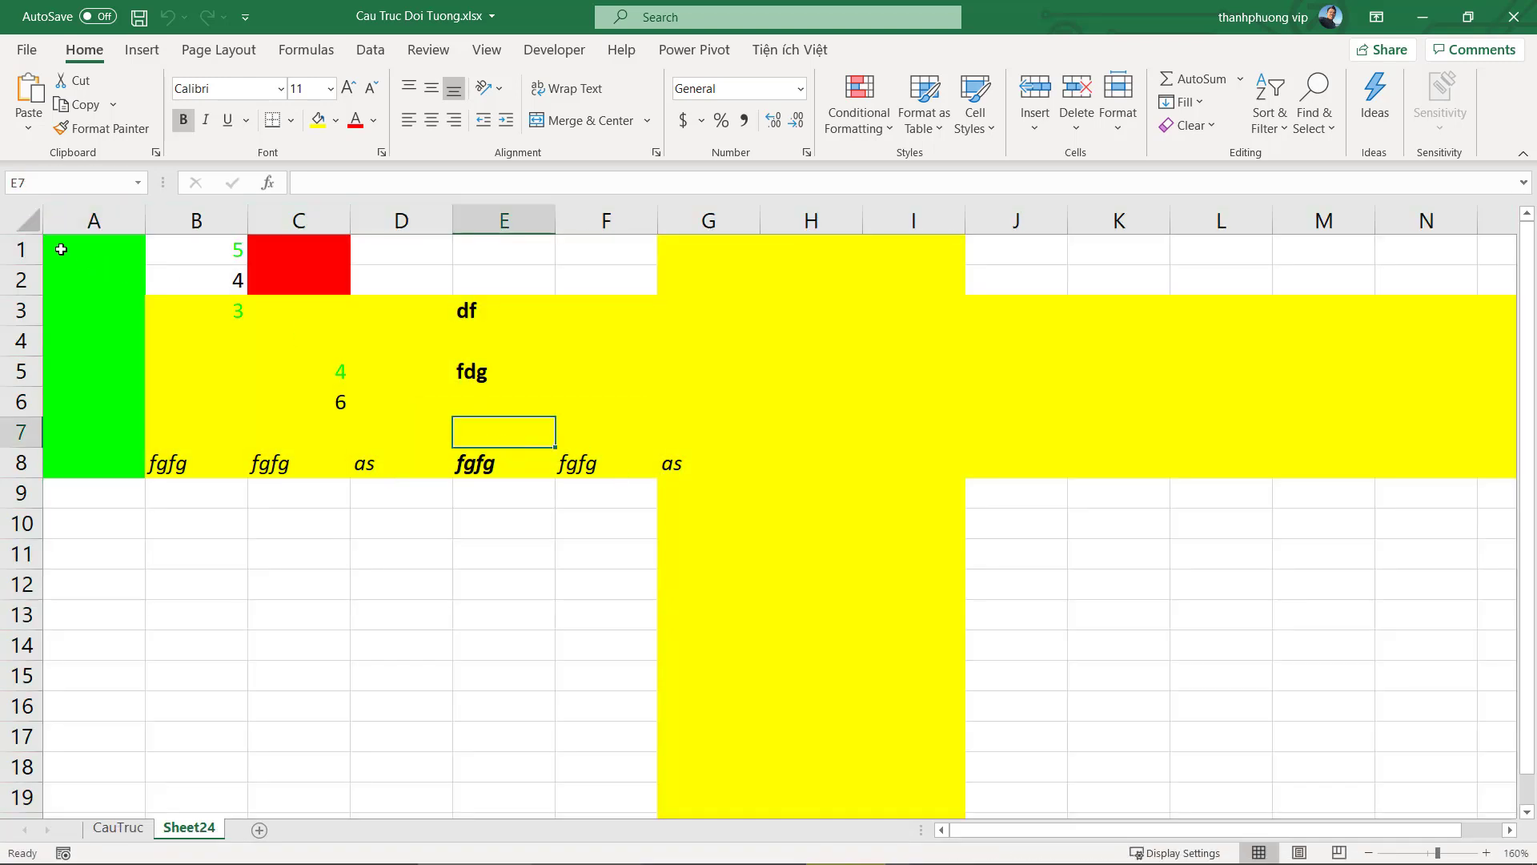
pyautogui.click(32, 225)
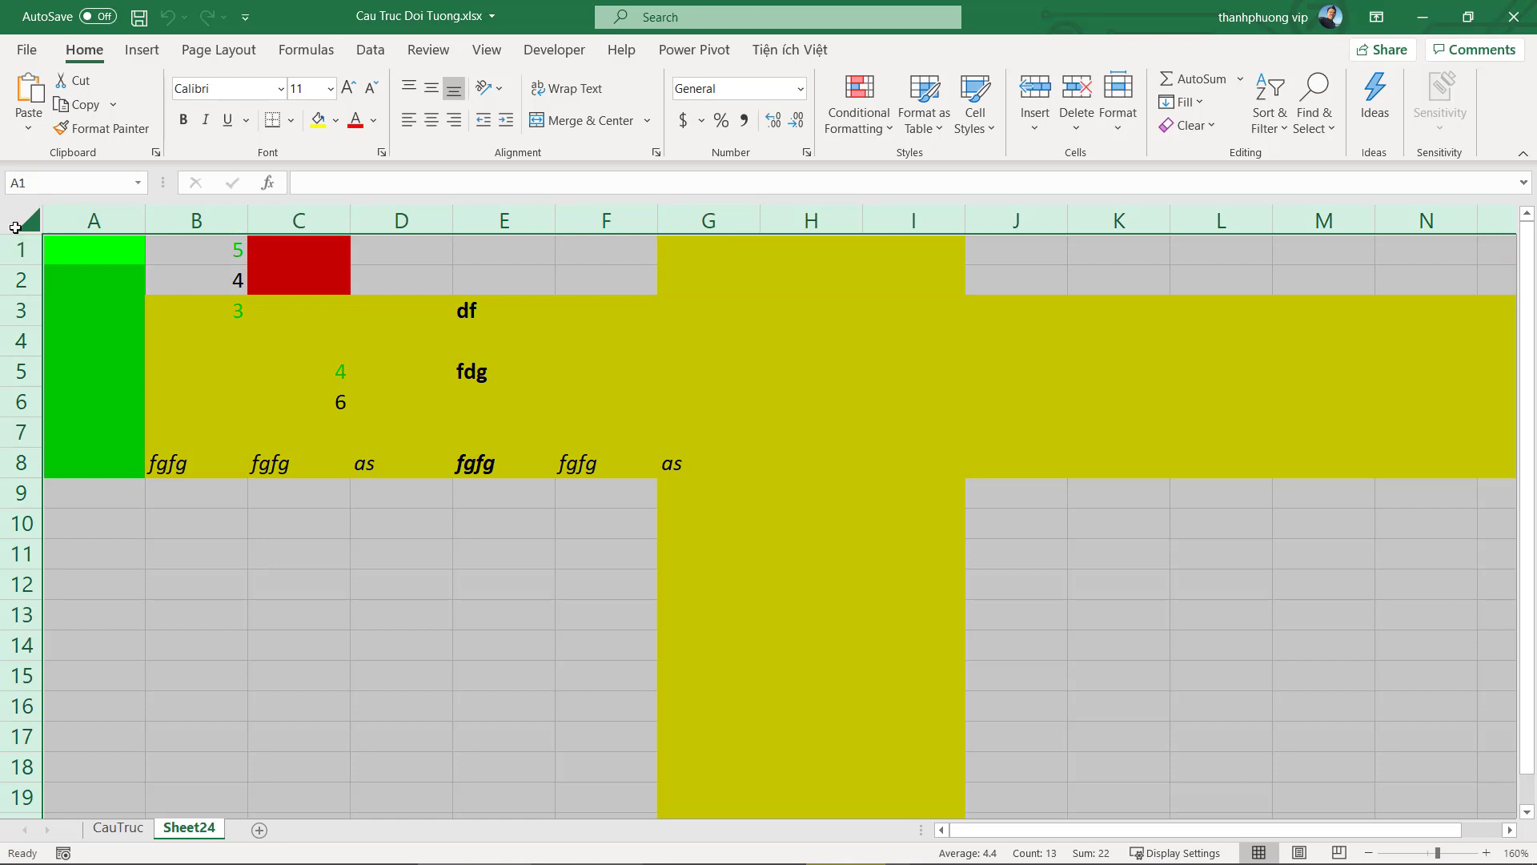
pyautogui.click(24, 212)
pyautogui.click(1188, 125)
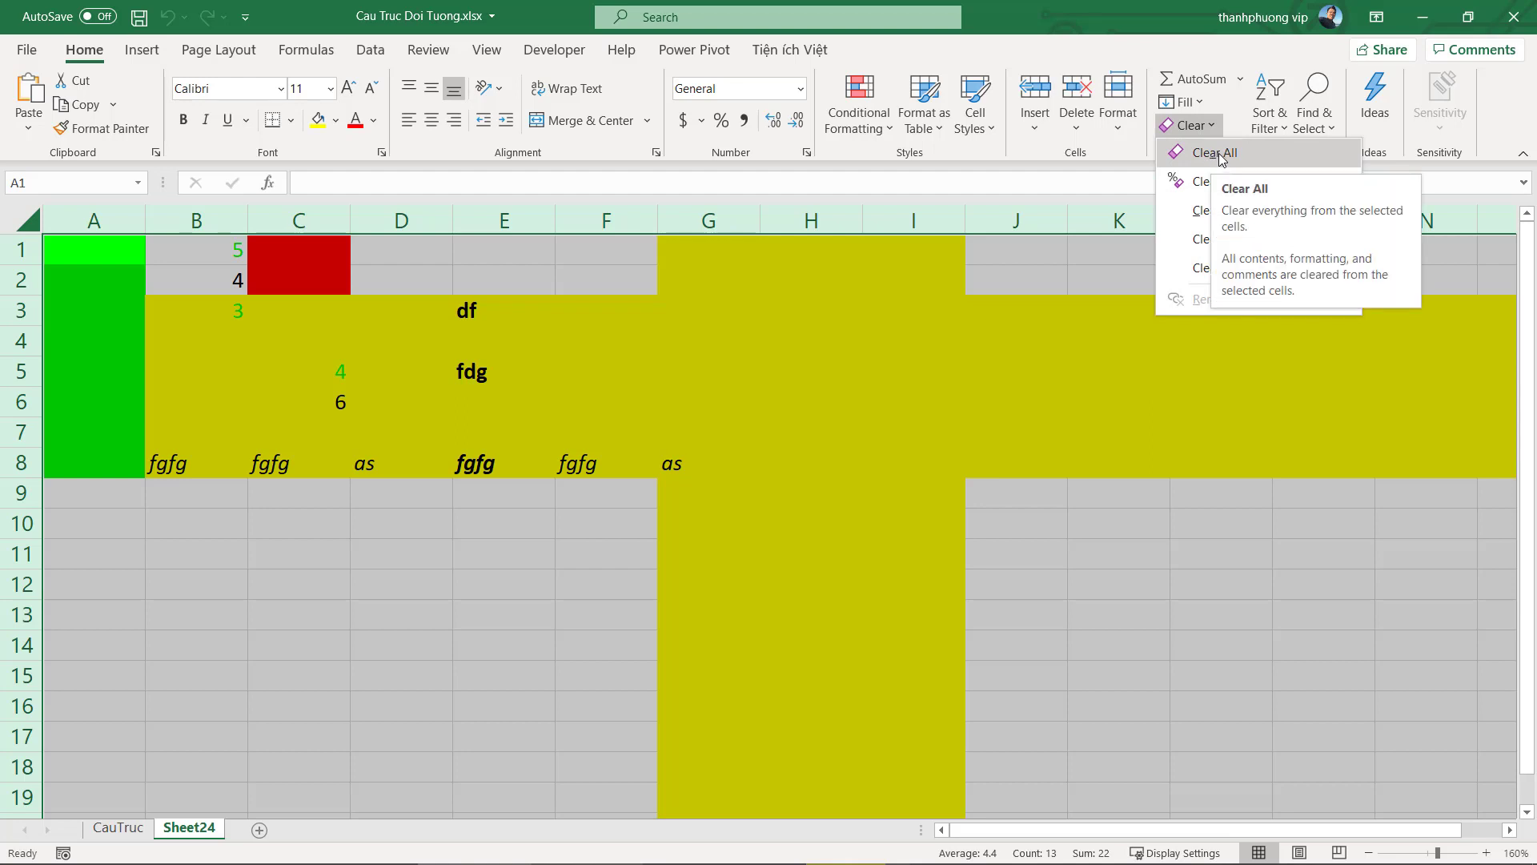
pyautogui.click(1214, 152)
pyautogui.click(474, 404)
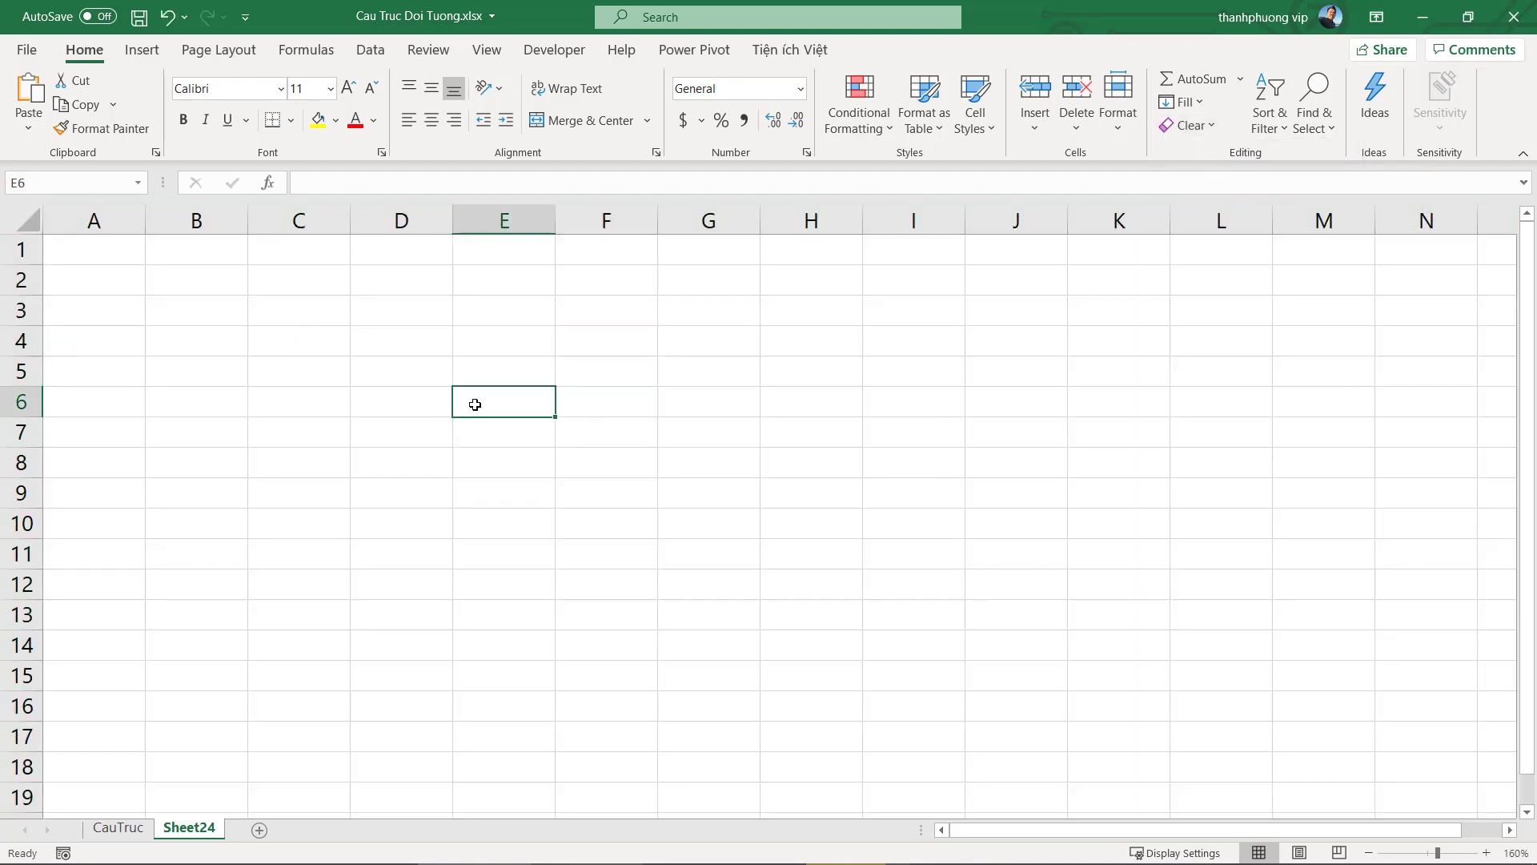
pyautogui.hotkey('ctrl', 'z')
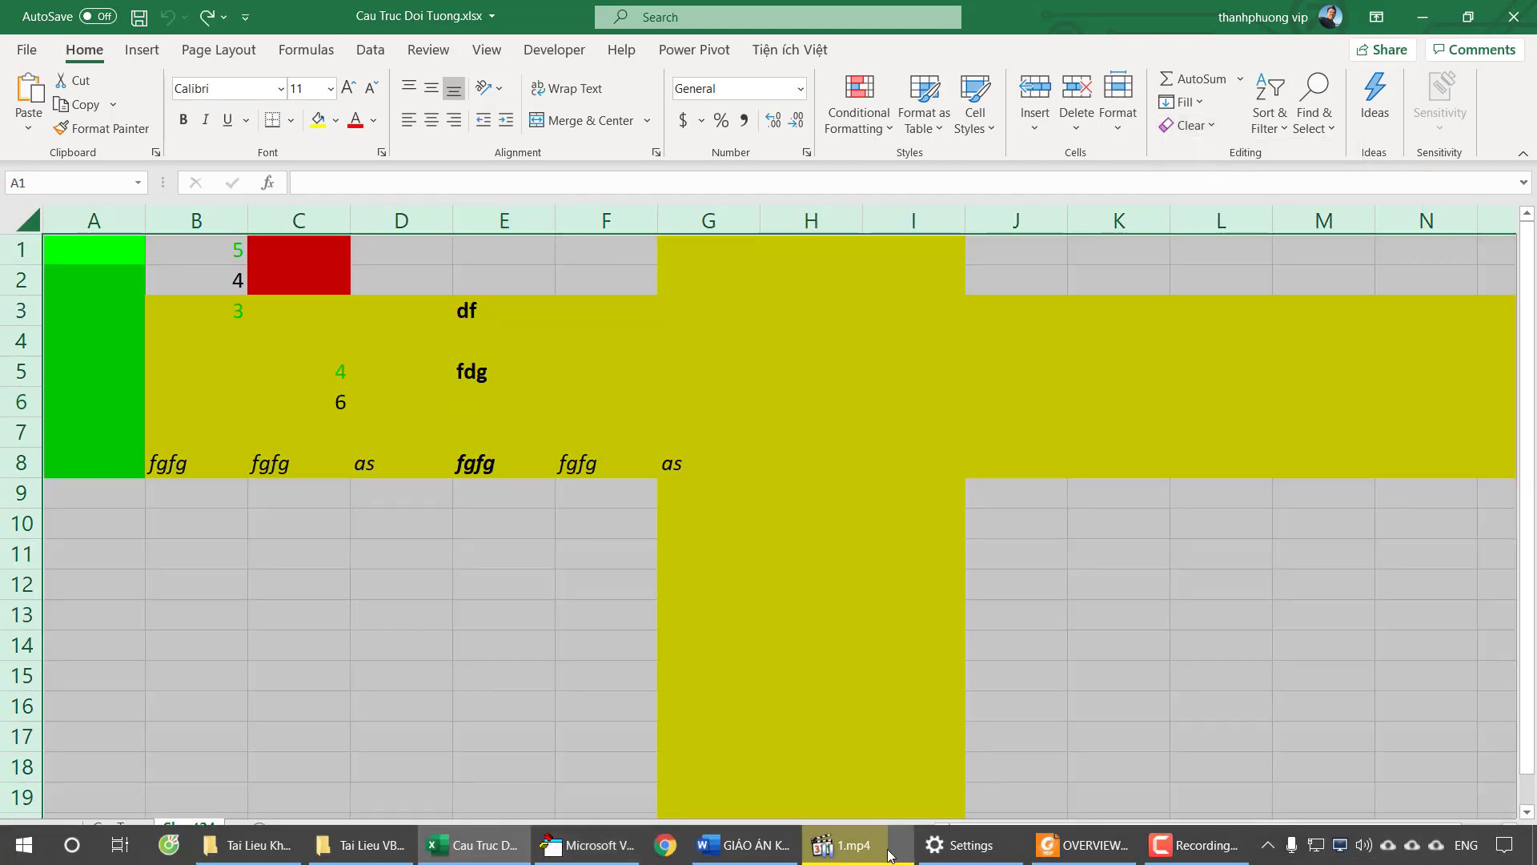
# Bring the VBA editor forward briefly, then go back to the Sheet24 worksheet
pyautogui.click(588, 845)
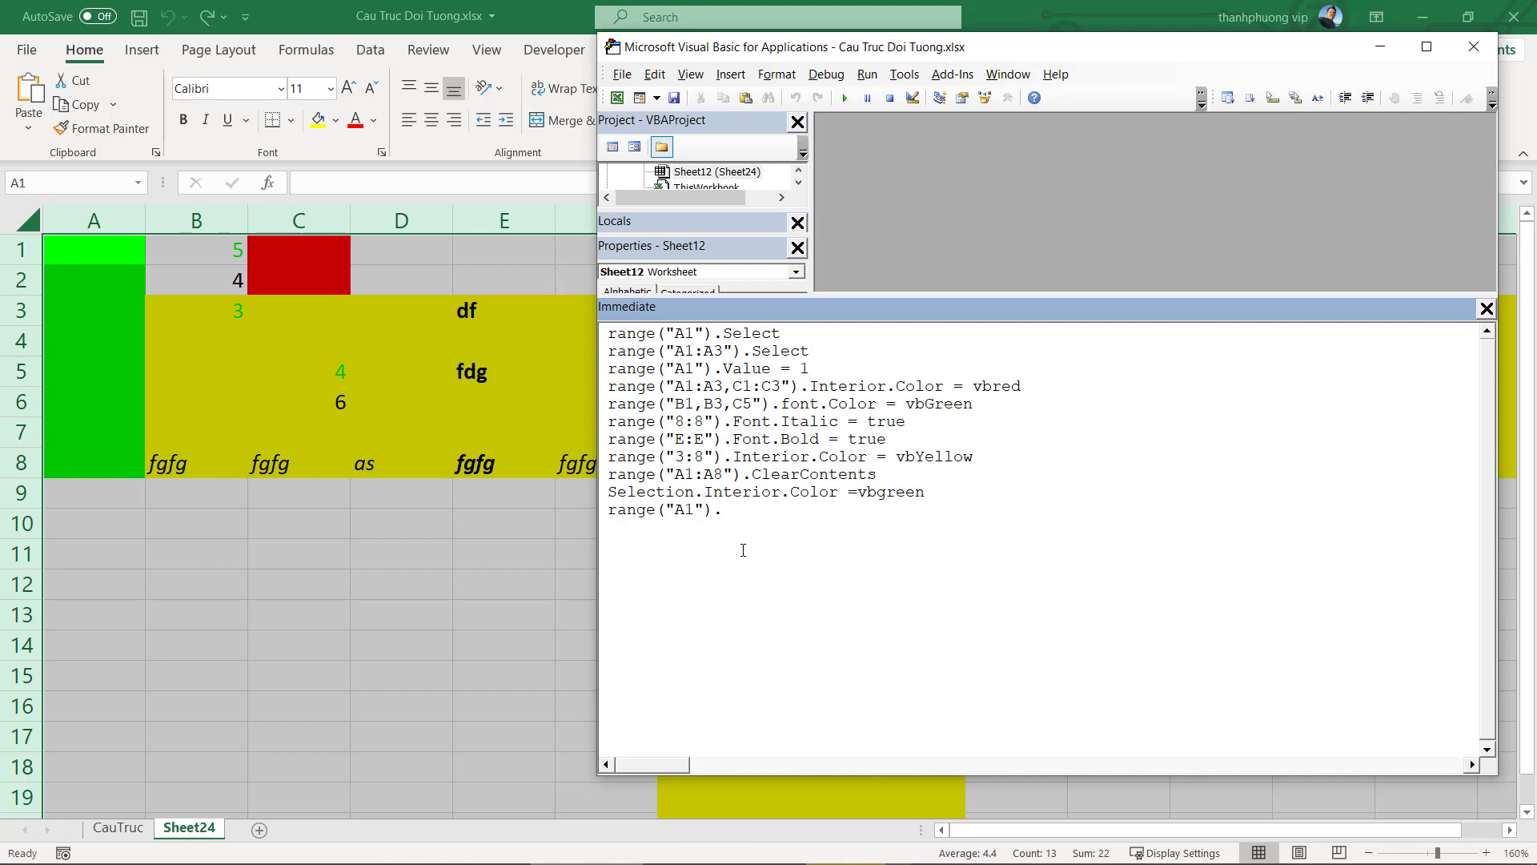
pyautogui.write('r')
pyautogui.press('BackSpace')
pyautogui.hotkey('alt', 'F11')
# Select columns B through I and rows 1 and 6, then return to an empty Immediate line
pyautogui.click(196, 220)
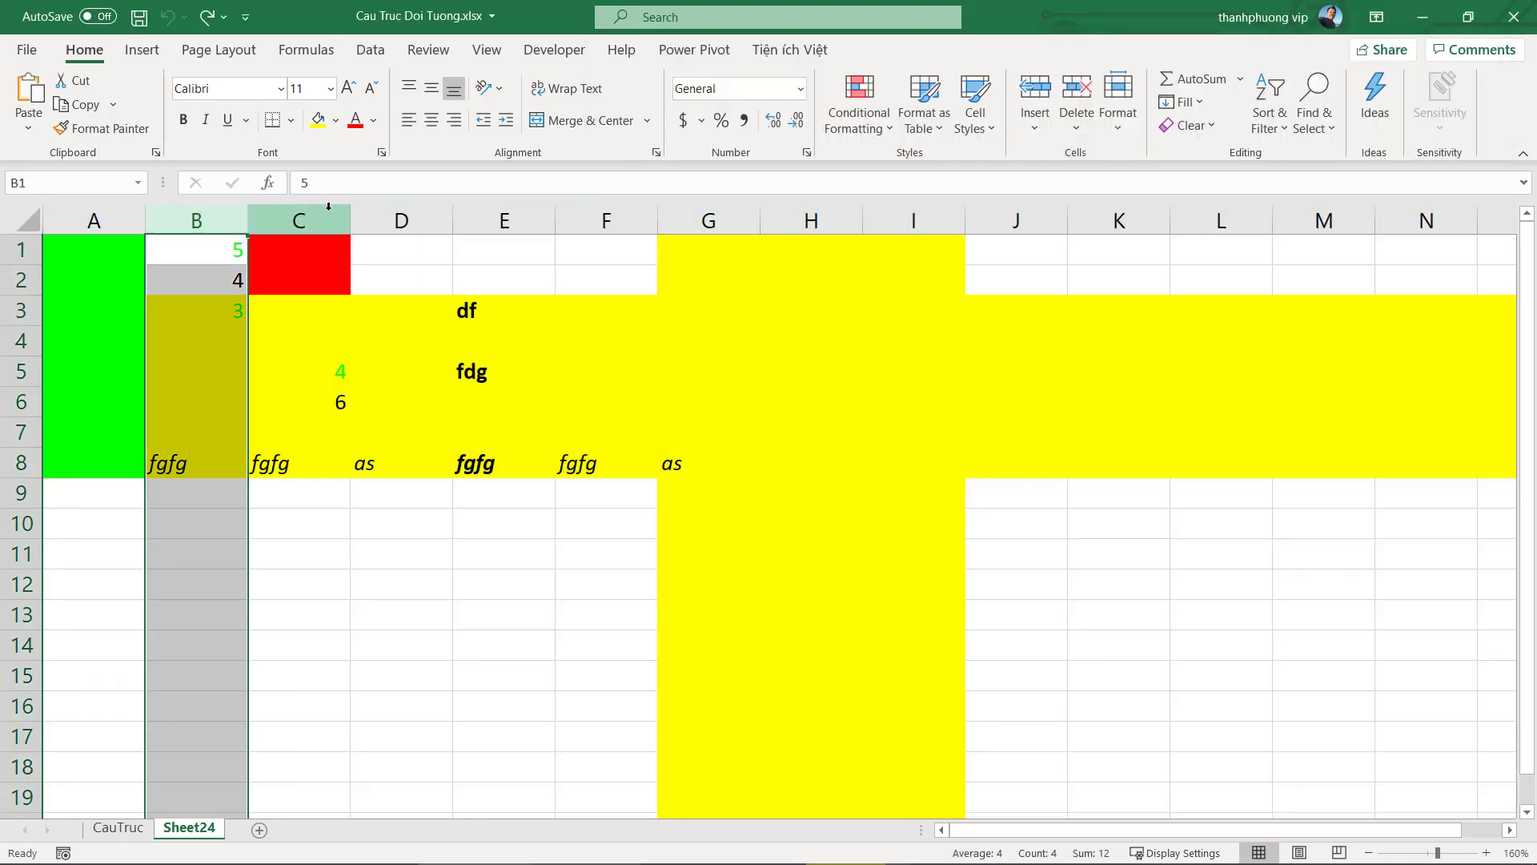
pyautogui.click(298, 220)
pyautogui.click(401, 220)
pyautogui.click(503, 220)
pyautogui.click(606, 220)
pyautogui.click(708, 220)
pyautogui.click(913, 220)
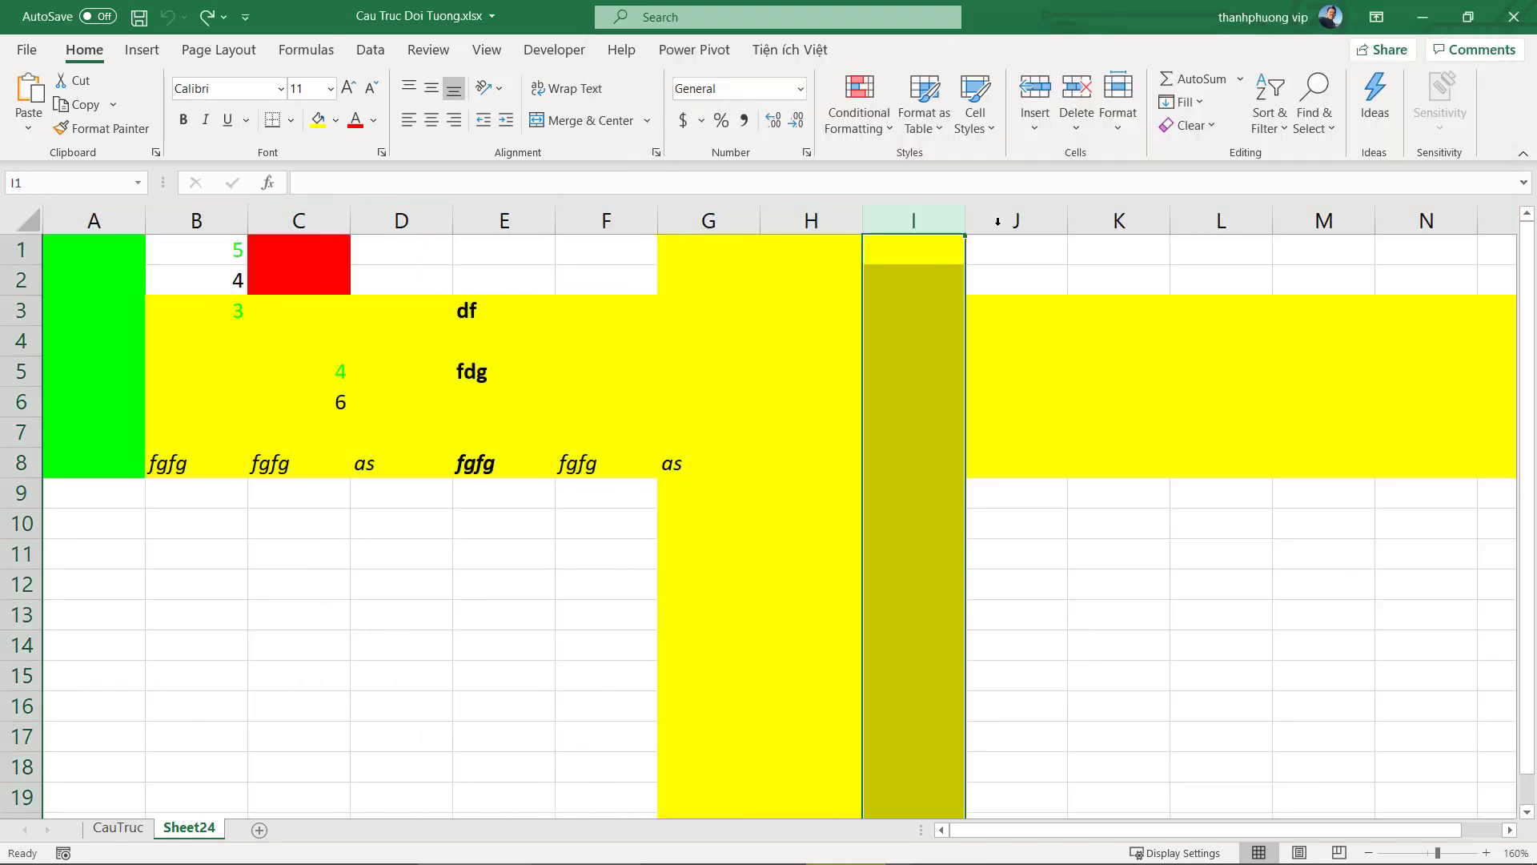
pyautogui.click(18, 249)
pyautogui.click(3, 403)
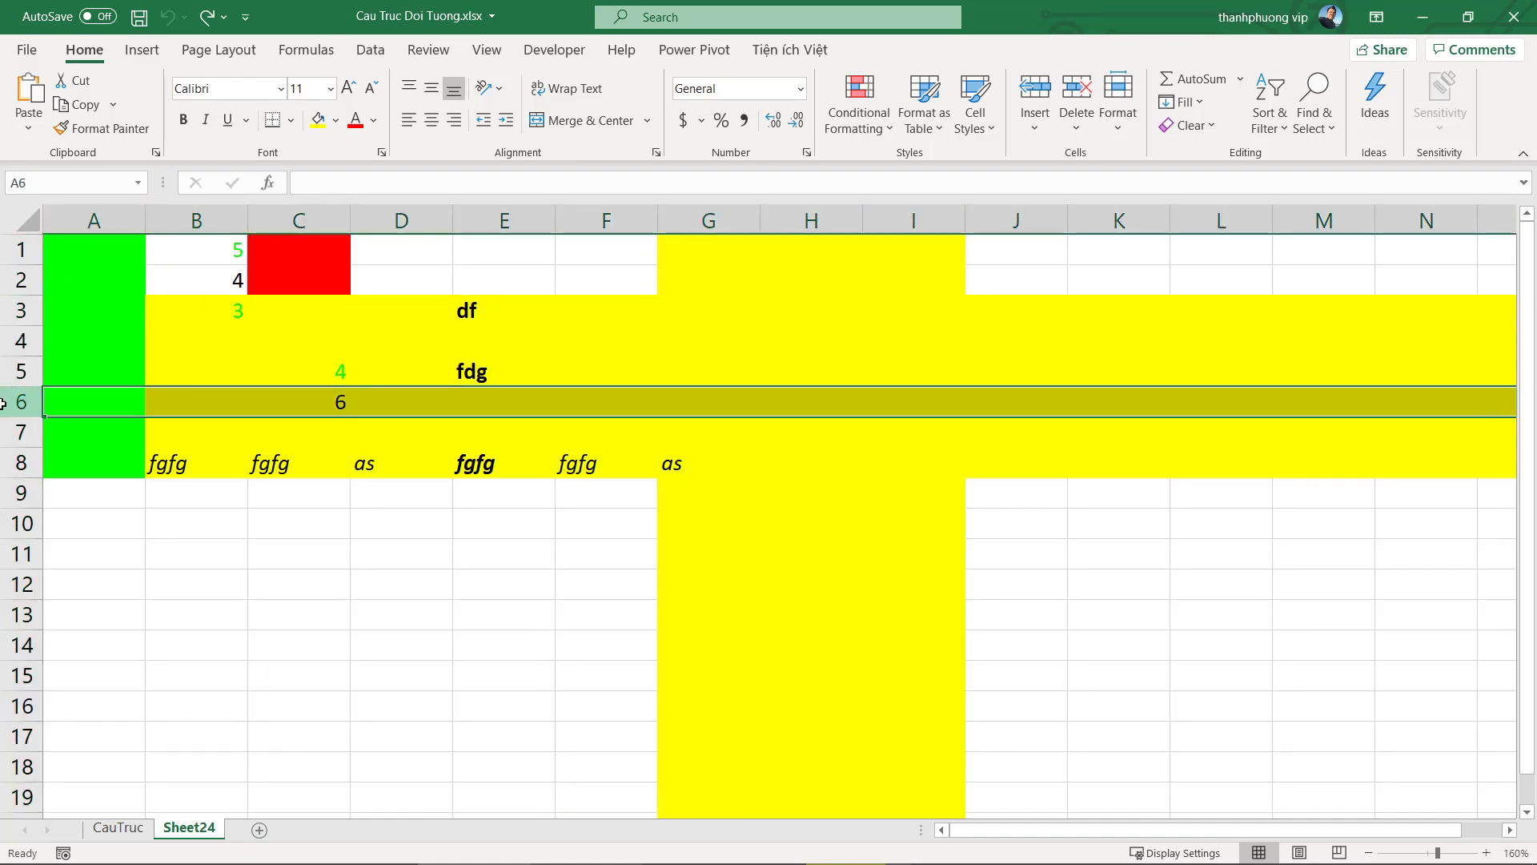
pyautogui.moveTo(768, 862)
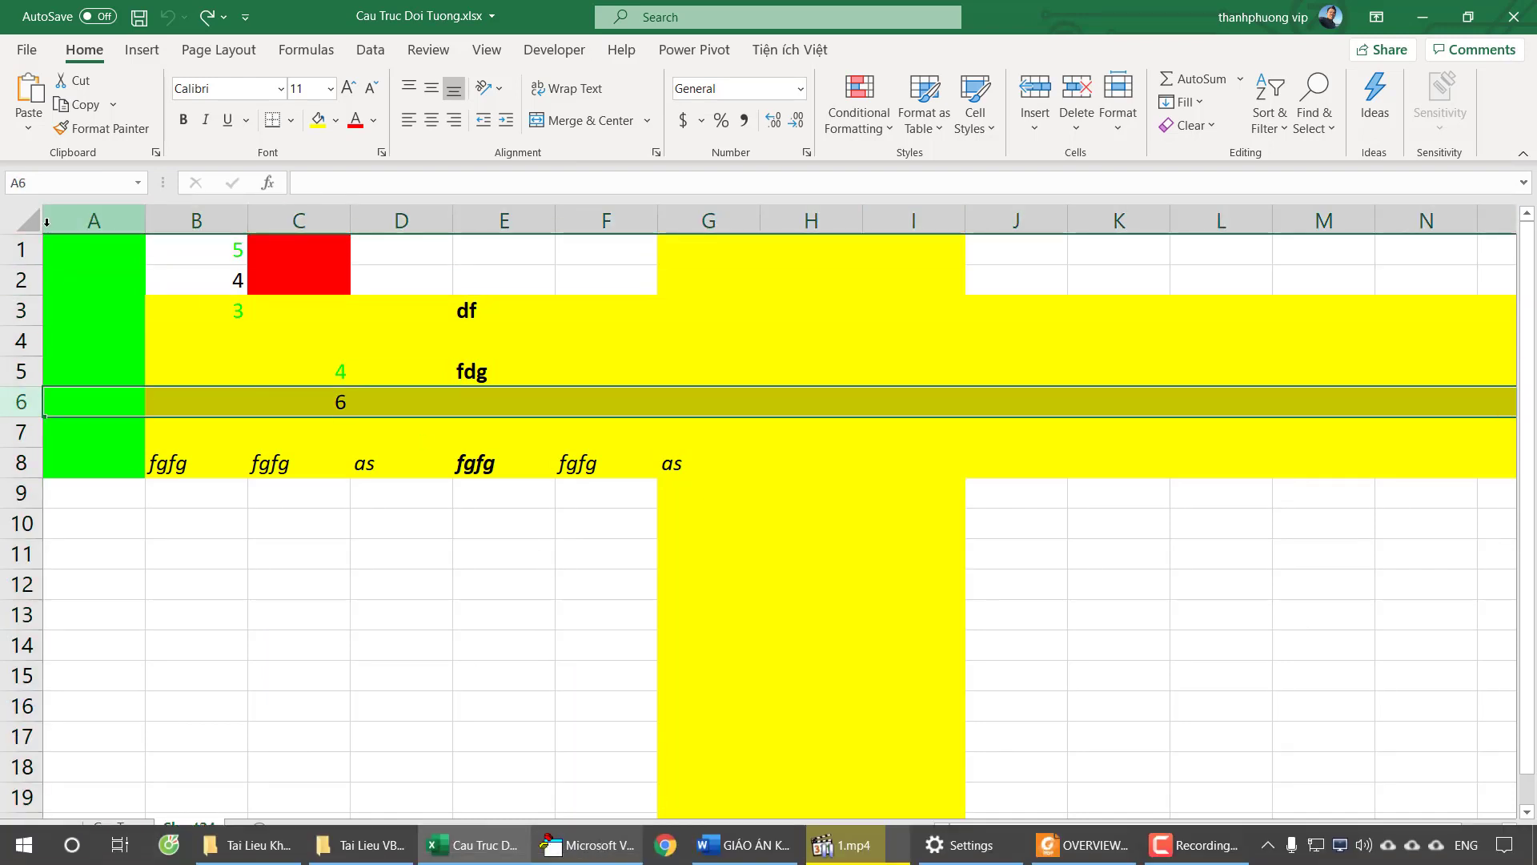
pyautogui.click(588, 845)
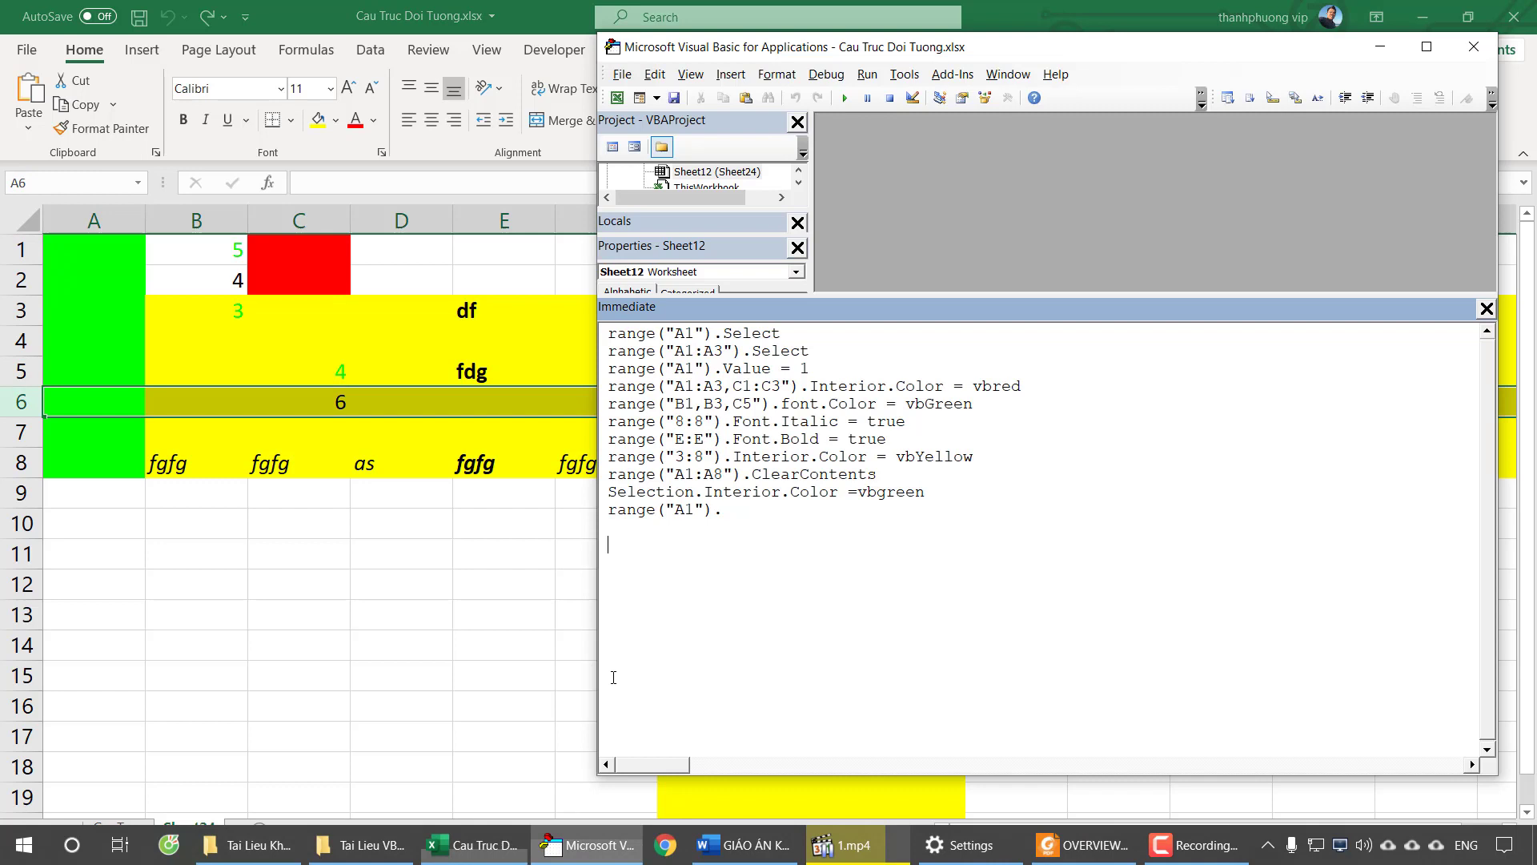
pyautogui.click(696, 565)
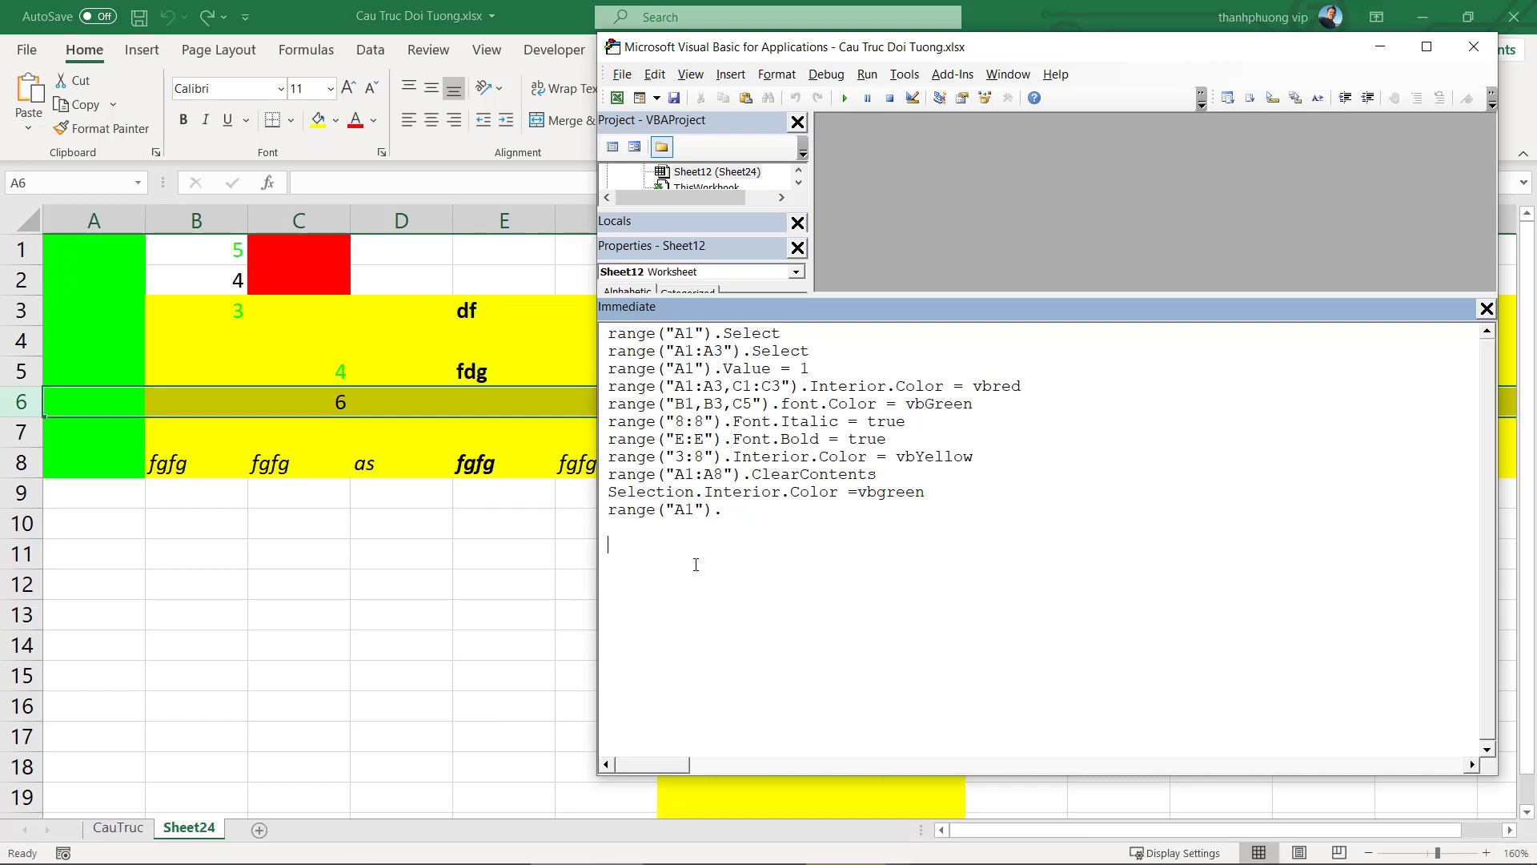
# Begin typing range("1 in the Immediate window and check the sheet's last row, 1048576
pyautogui.write('range(')
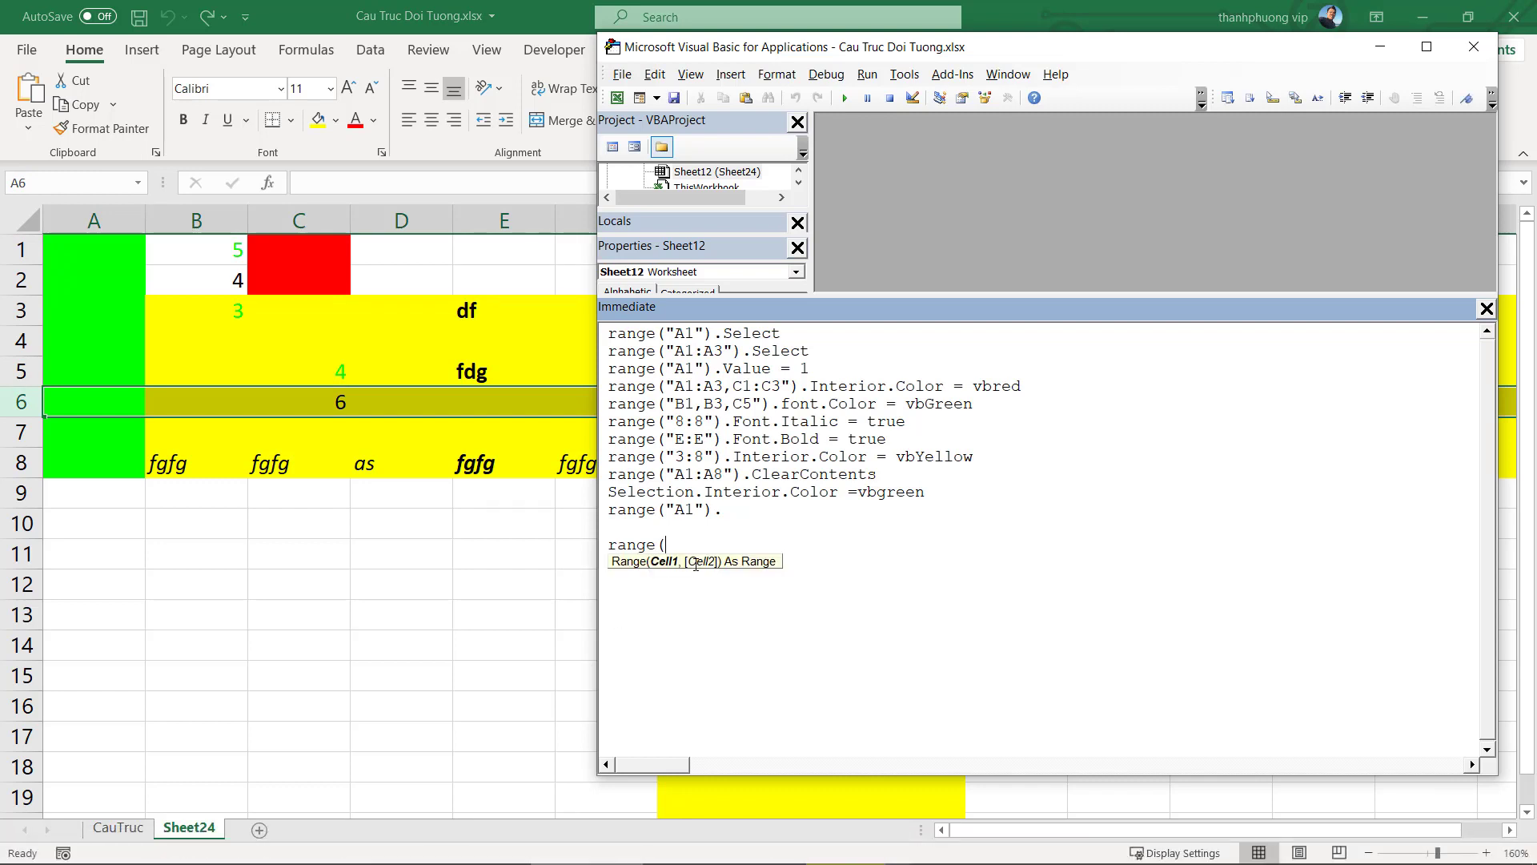
pyautogui.write('"1:')
pyautogui.click(199, 583)
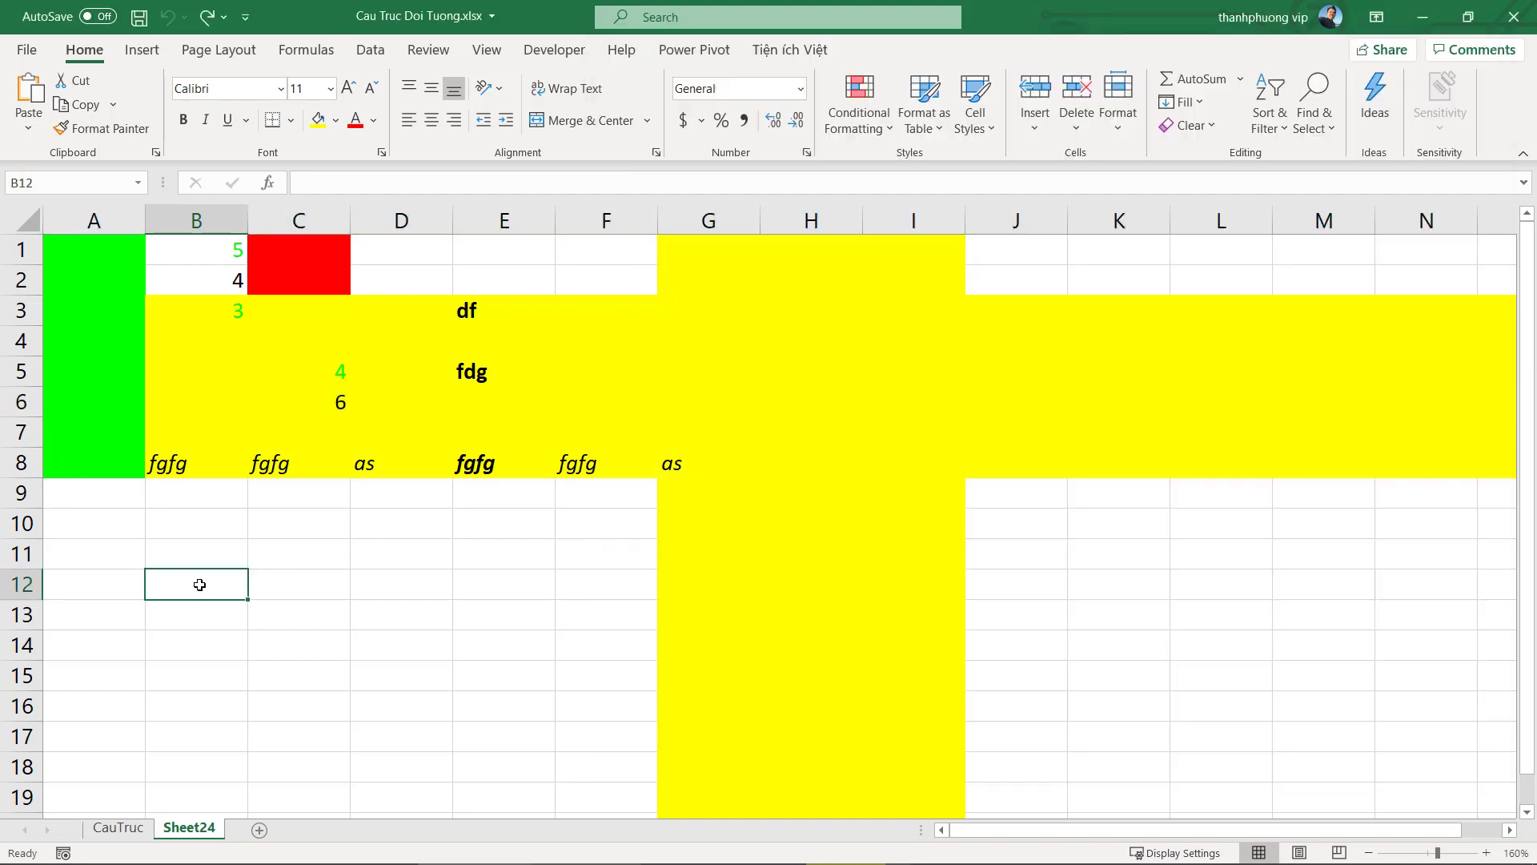
pyautogui.hotkey('ctrl', 'Down')
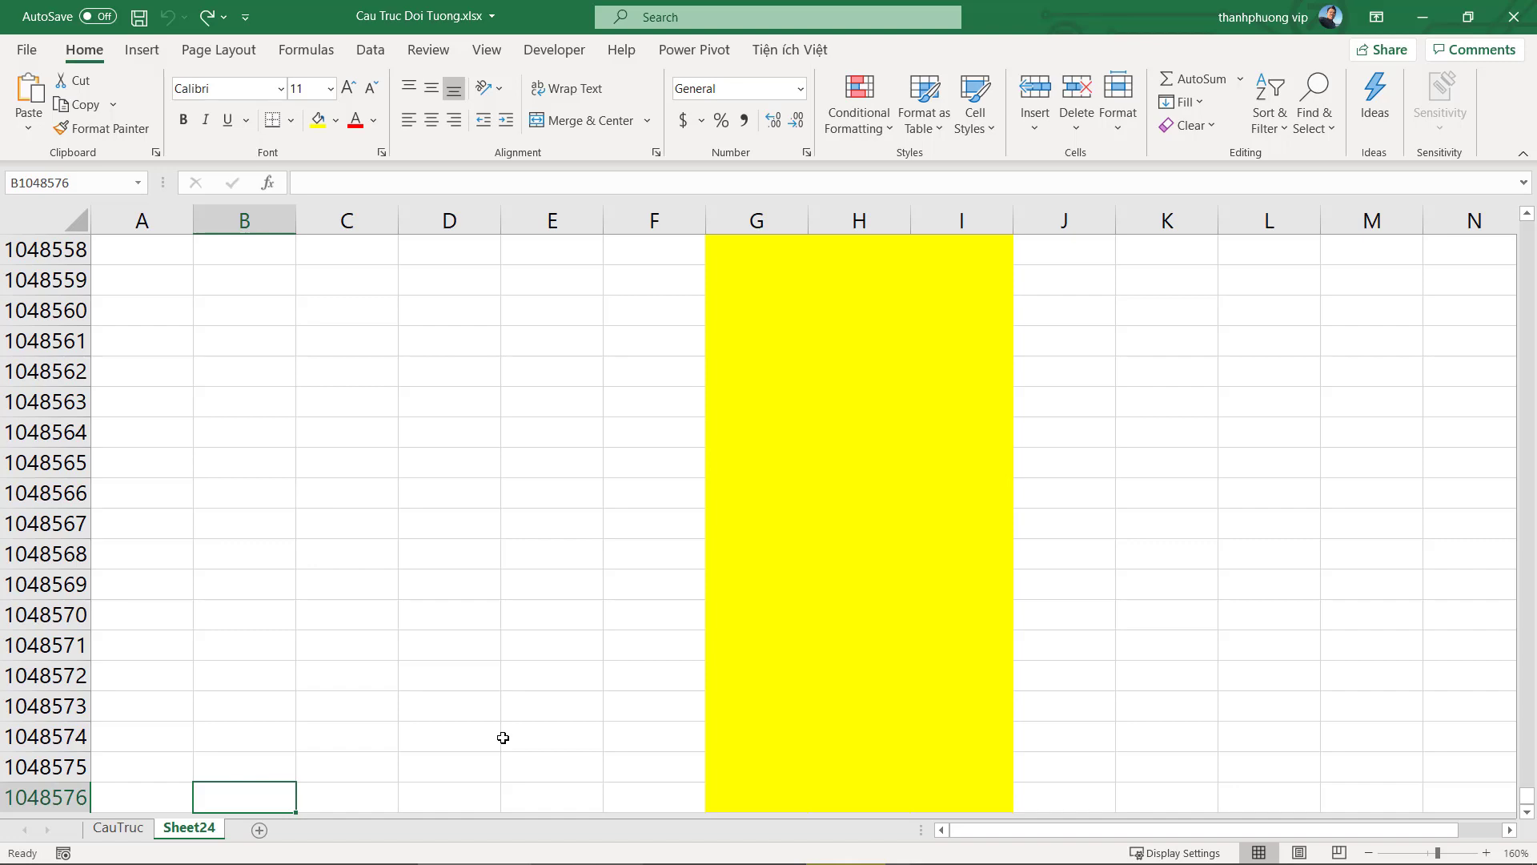
pyautogui.hotkey('ctrl', 'Up')
pyautogui.hotkey('alt', 'F11')
# Finish the range("1:1048576").Clear statement in the Immediate window using autocomplete
pyautogui.write('range("1:1')
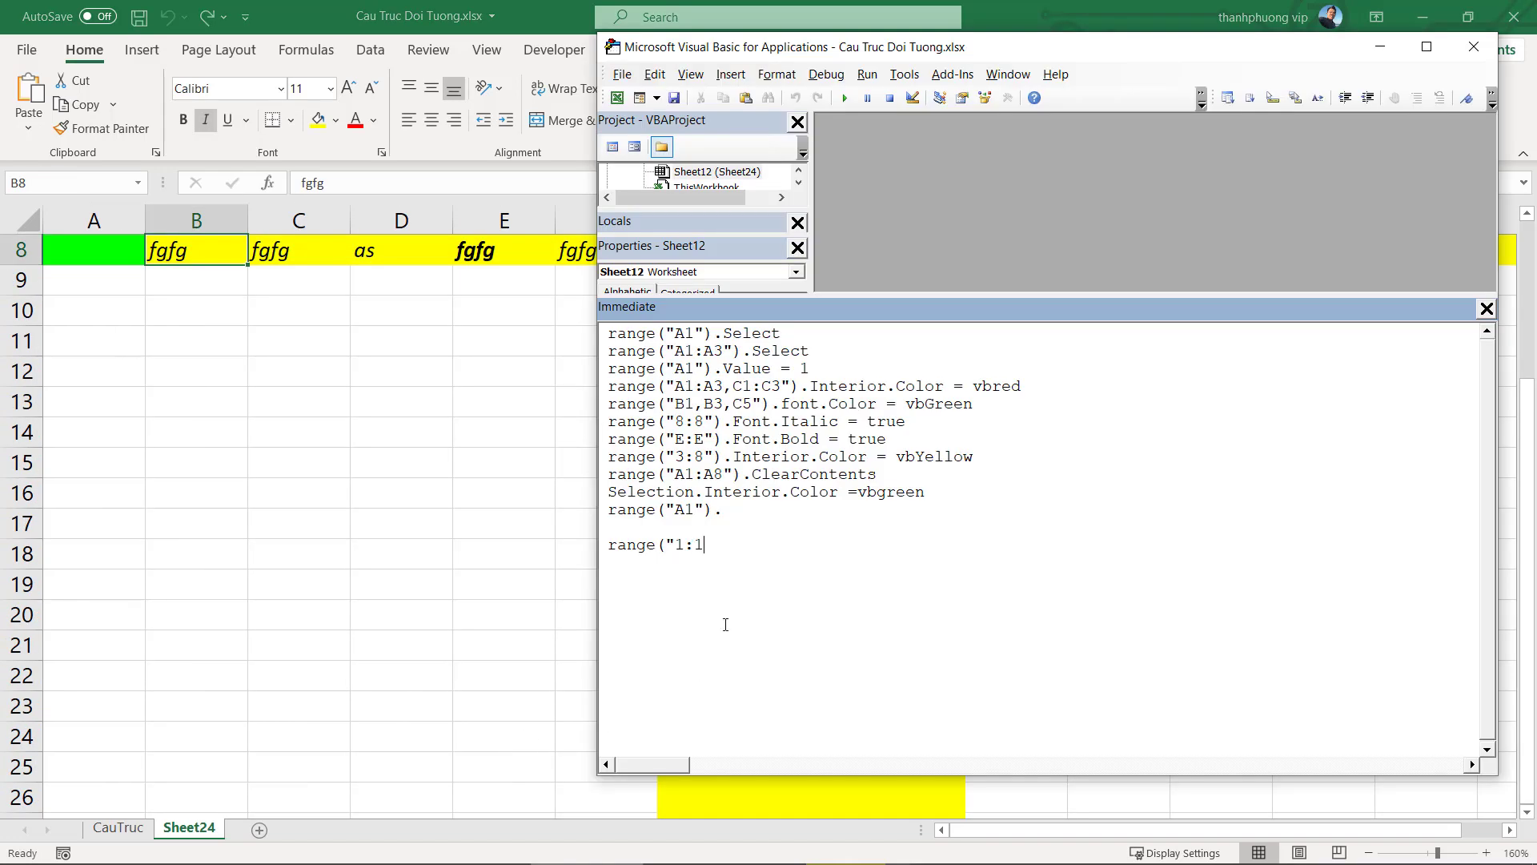
pyautogui.write('048576')
pyautogui.write('")')
pyautogui.write('.cle')
pyautogui.press('Tab')
pyautogui.scroll(2, 236, 376)
pyautogui.scroll(1, 237, 331)
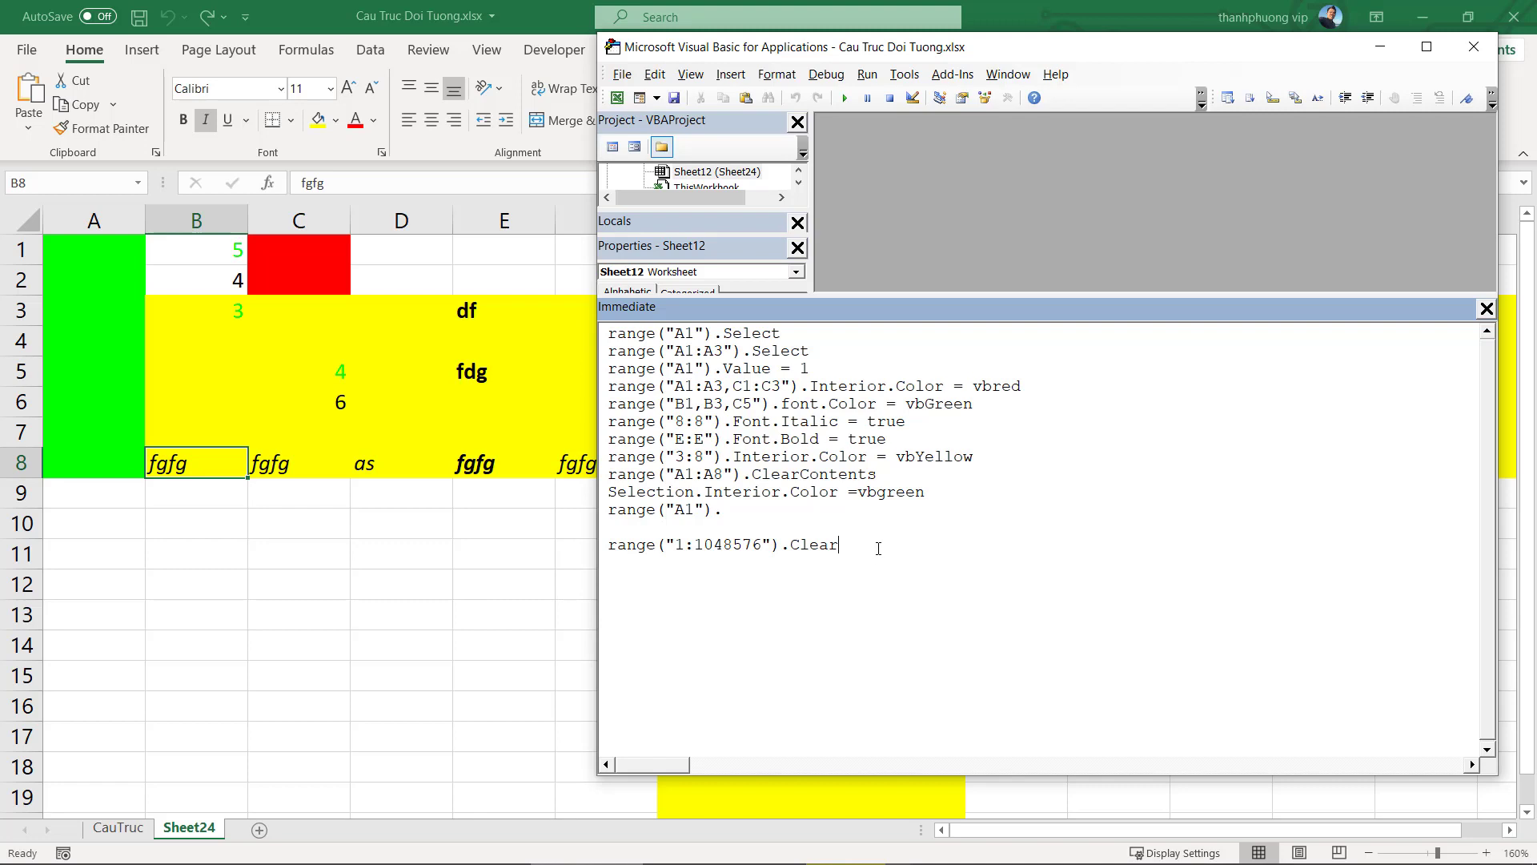
# Delete the range("1:1048576").Clear line and start typing cells.cl in its place
pyautogui.doubleClick(719, 545)
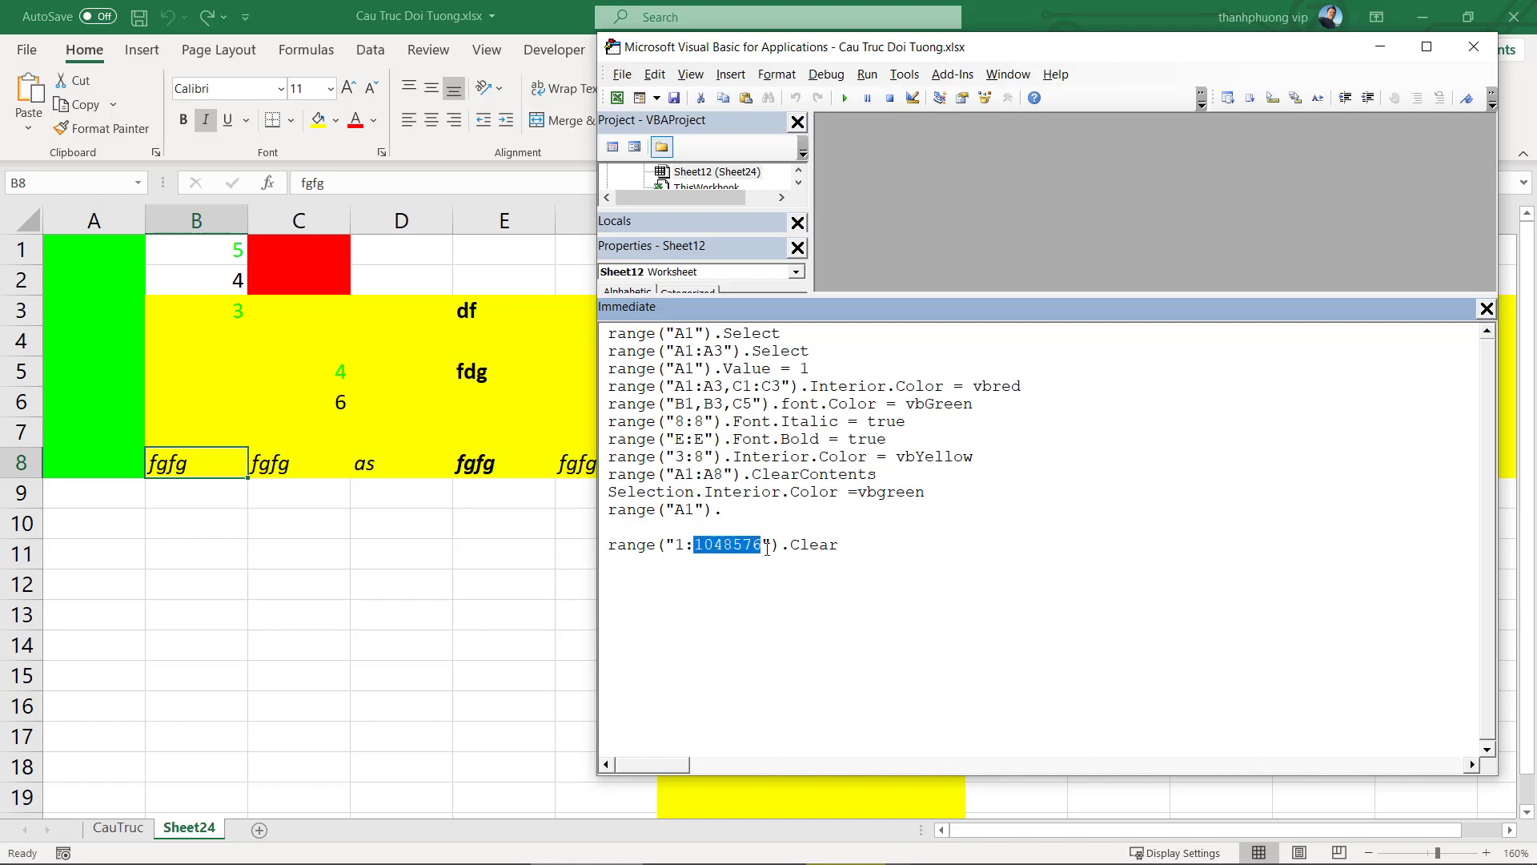
pyautogui.moveTo(849, 544); pyautogui.dragTo(570, 533)
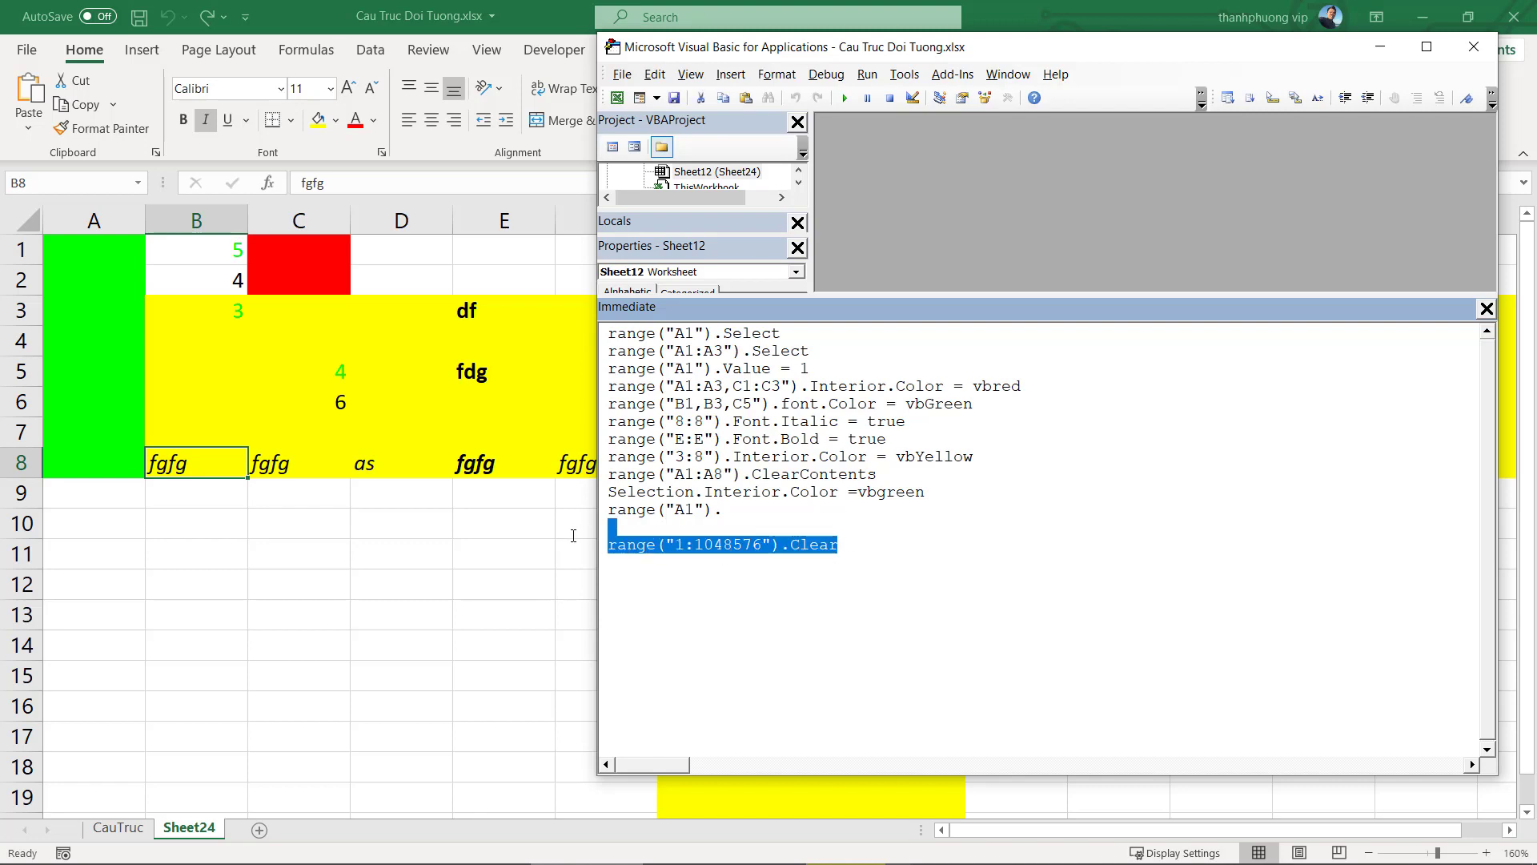
pyautogui.click(762, 592)
pyautogui.moveTo(846, 545); pyautogui.dragTo(598, 552)
pyautogui.press('Delete')
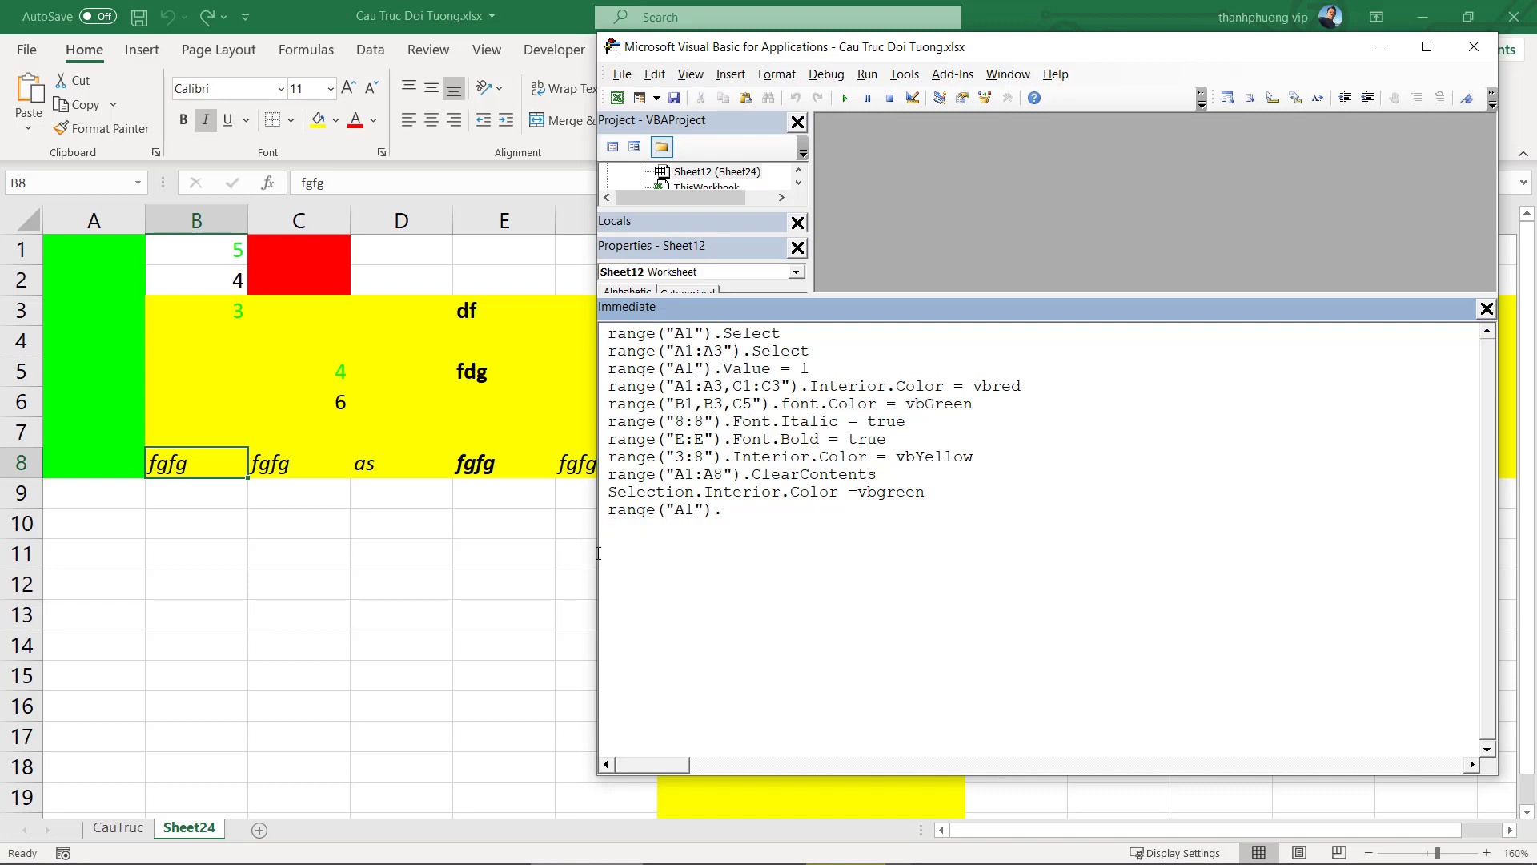
pyautogui.write('cell')
pyautogui.write('s')
pyautogui.write('.cl')
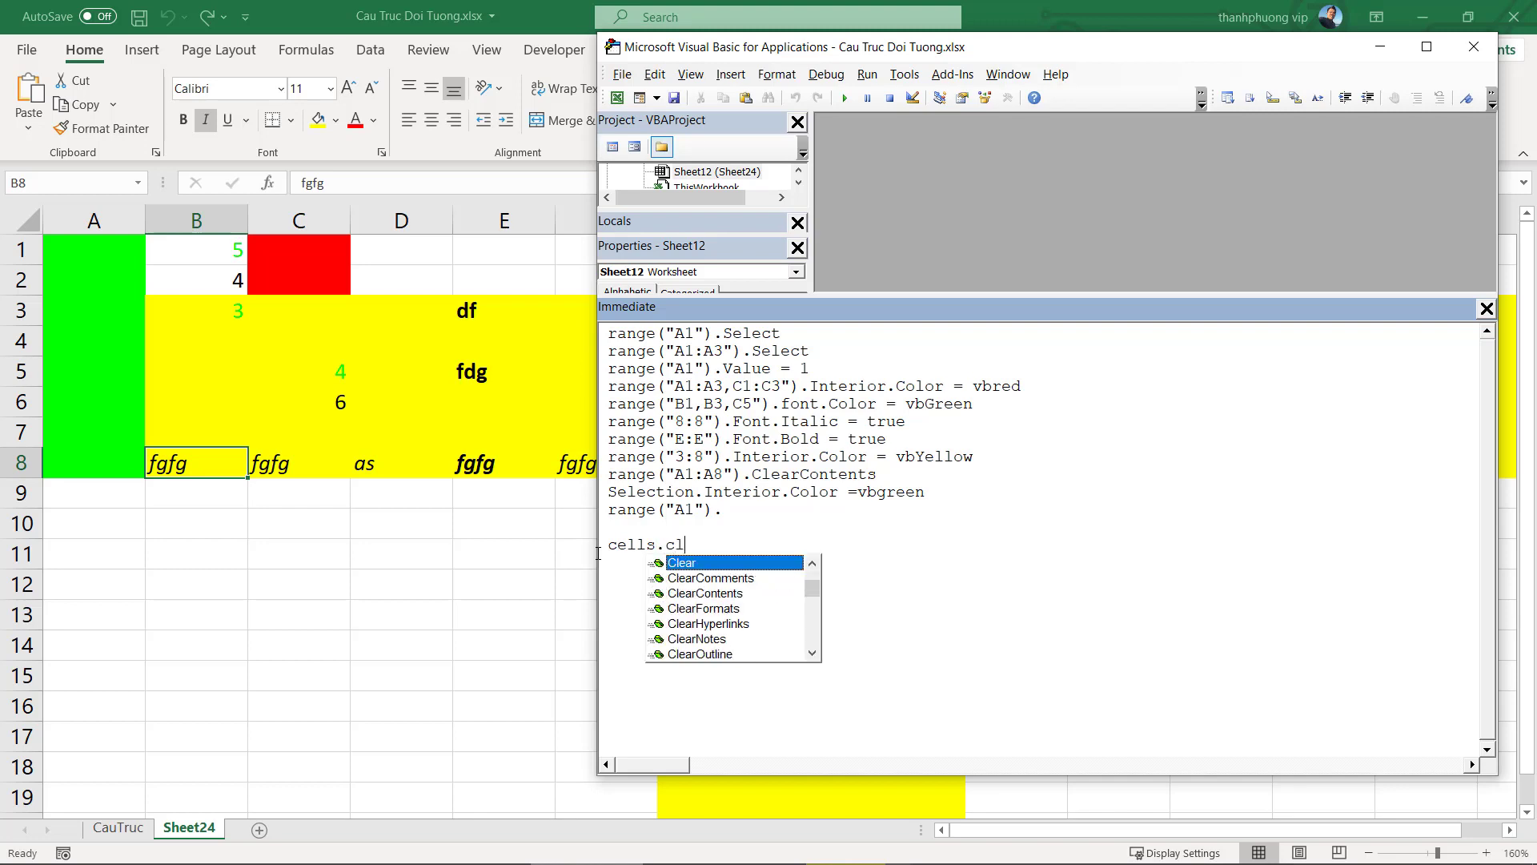
# Autocomplete the statement to cells.Clear and highlight the word cells to explain it
pyautogui.press('Tab')
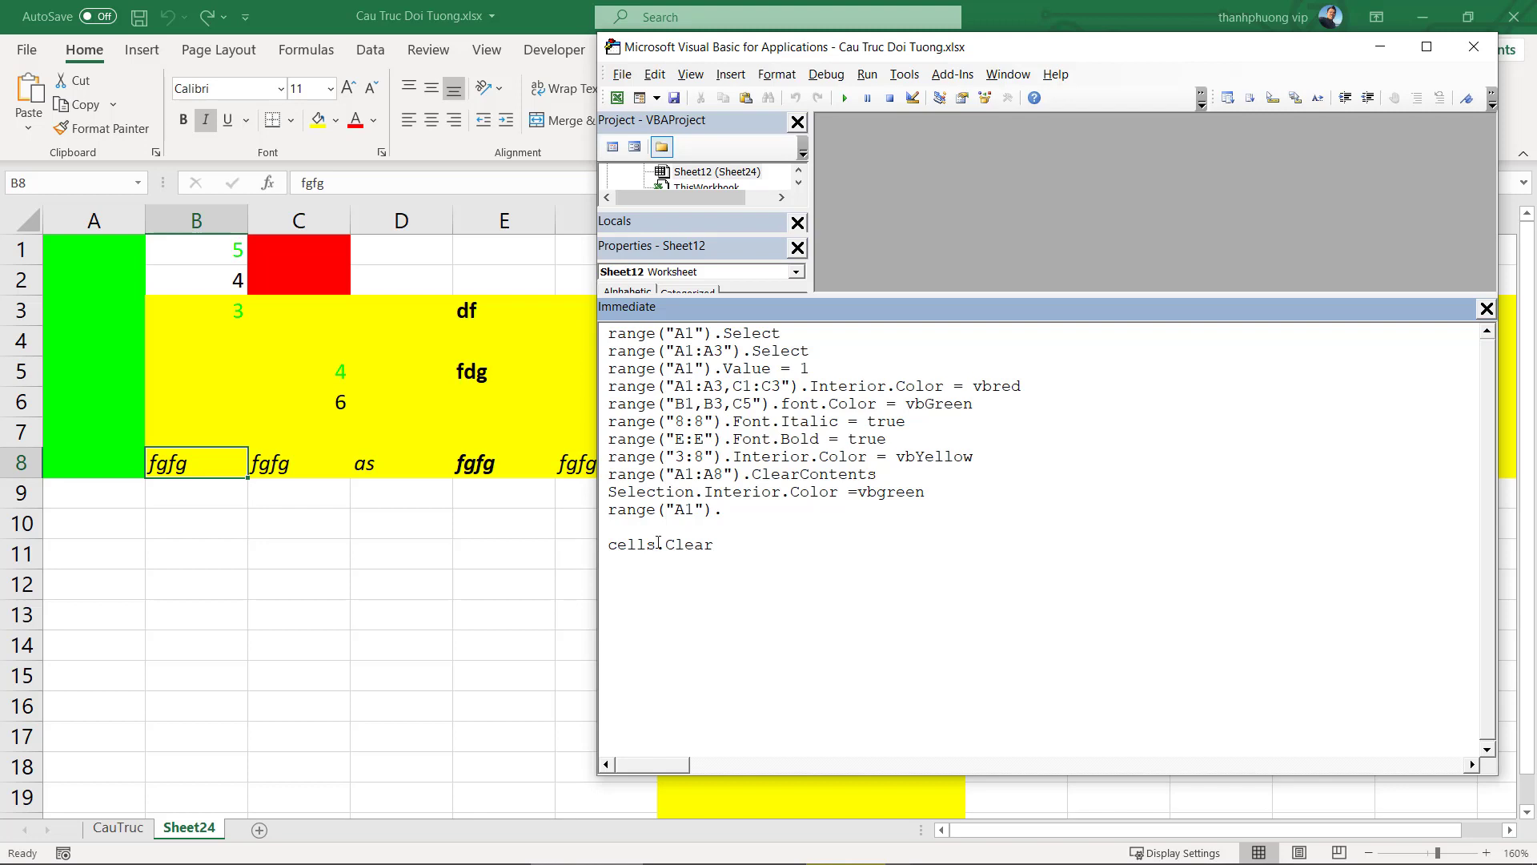
pyautogui.moveTo(656, 545); pyautogui.dragTo(609, 544)
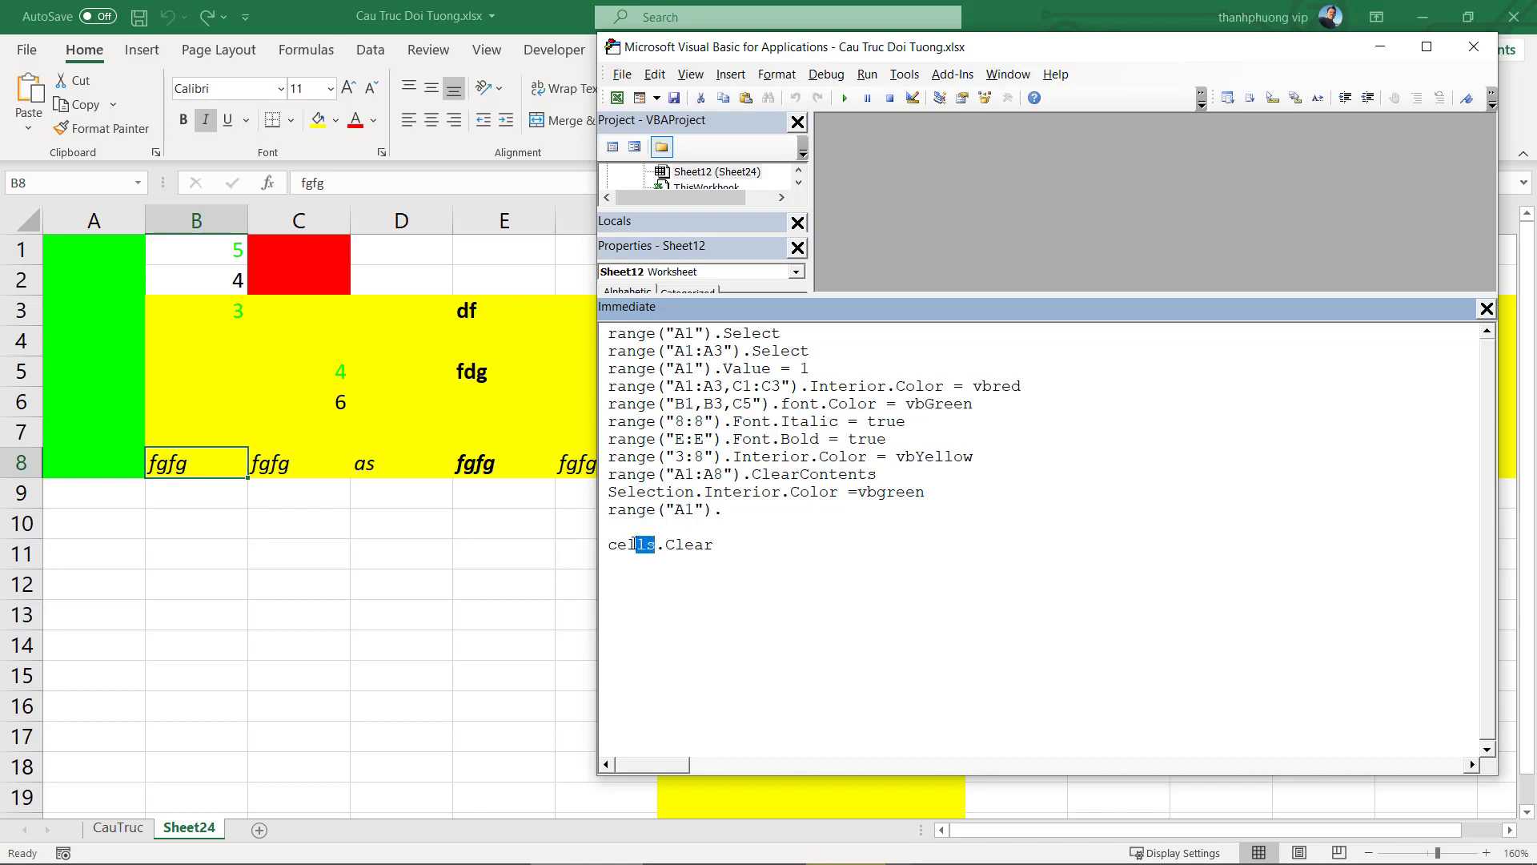
pyautogui.click(611, 547)
pyautogui.click(651, 547)
pyautogui.moveTo(613, 548); pyautogui.dragTo(658, 548)
pyautogui.click(658, 547)
pyautogui.doubleClick(658, 547)
pyautogui.click(658, 547)
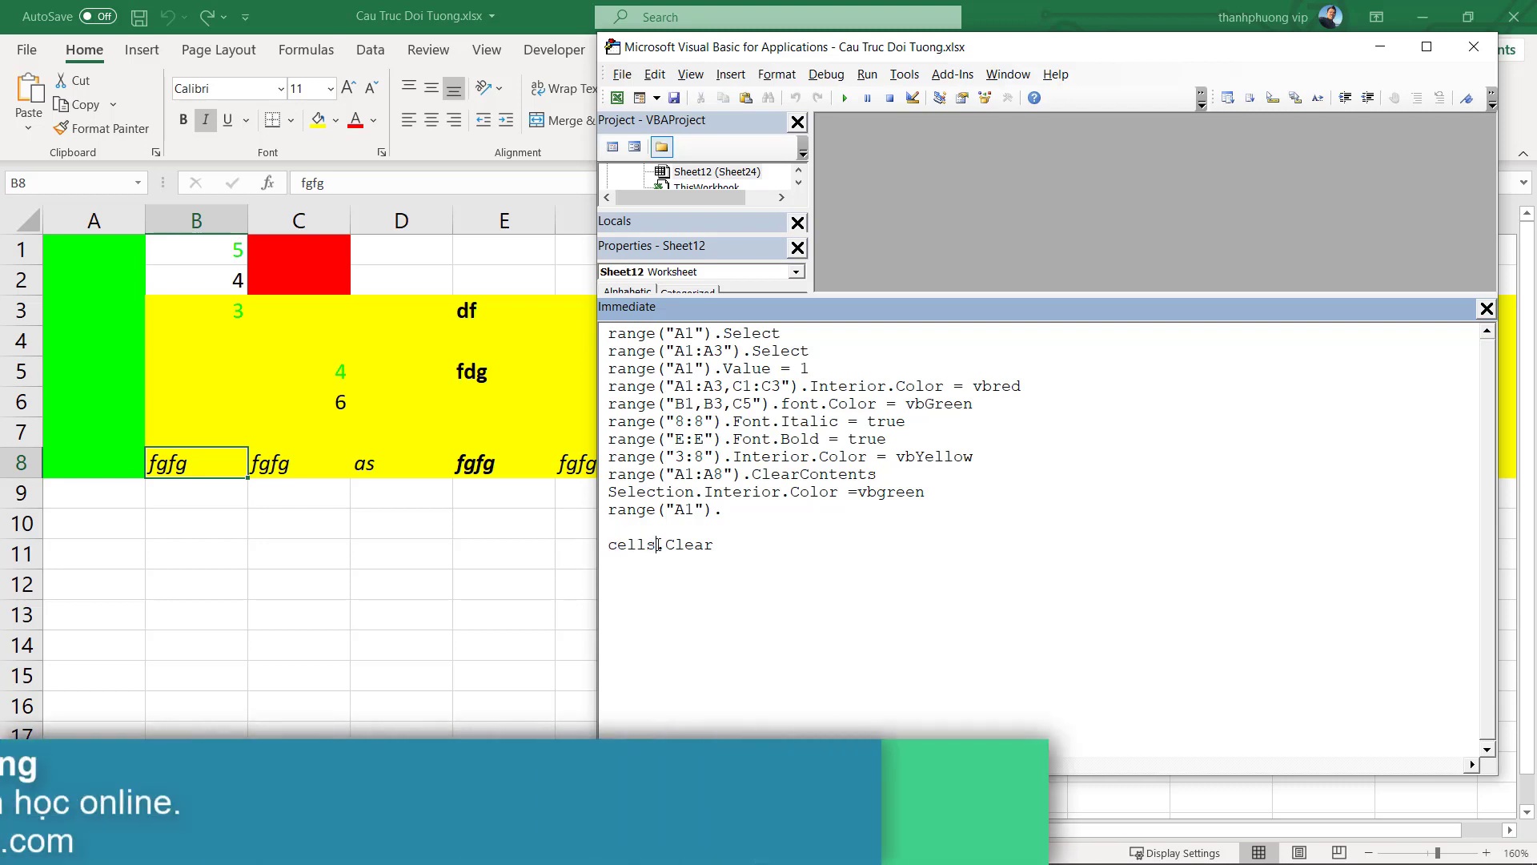
pyautogui.doubleClick(658, 544)
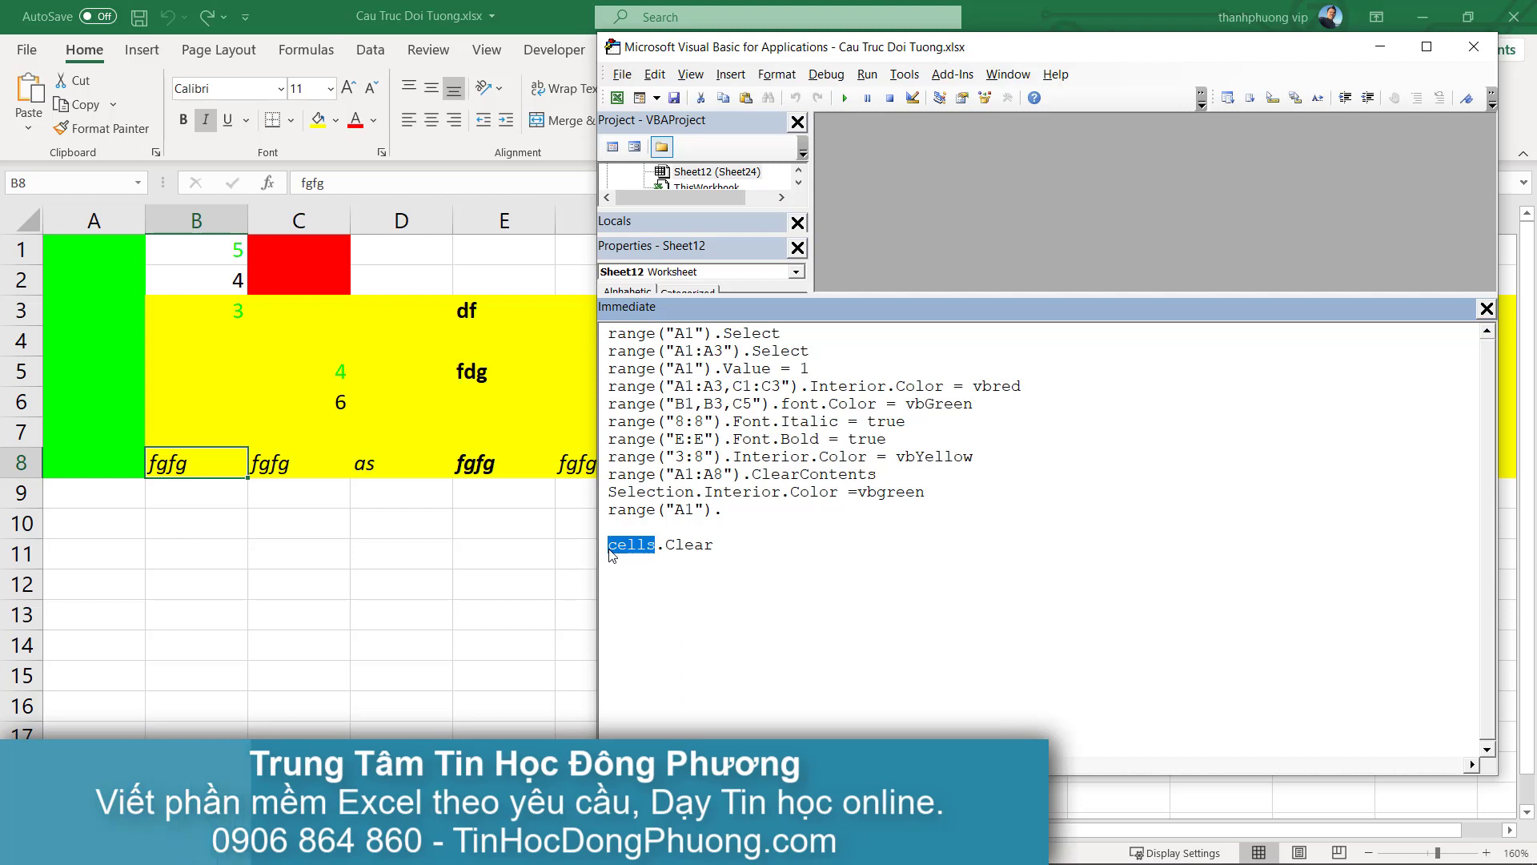
pyautogui.click(610, 549)
# Run cells.Clear so Sheet24 loses every value, font format and fill colour
pyautogui.click(600, 549)
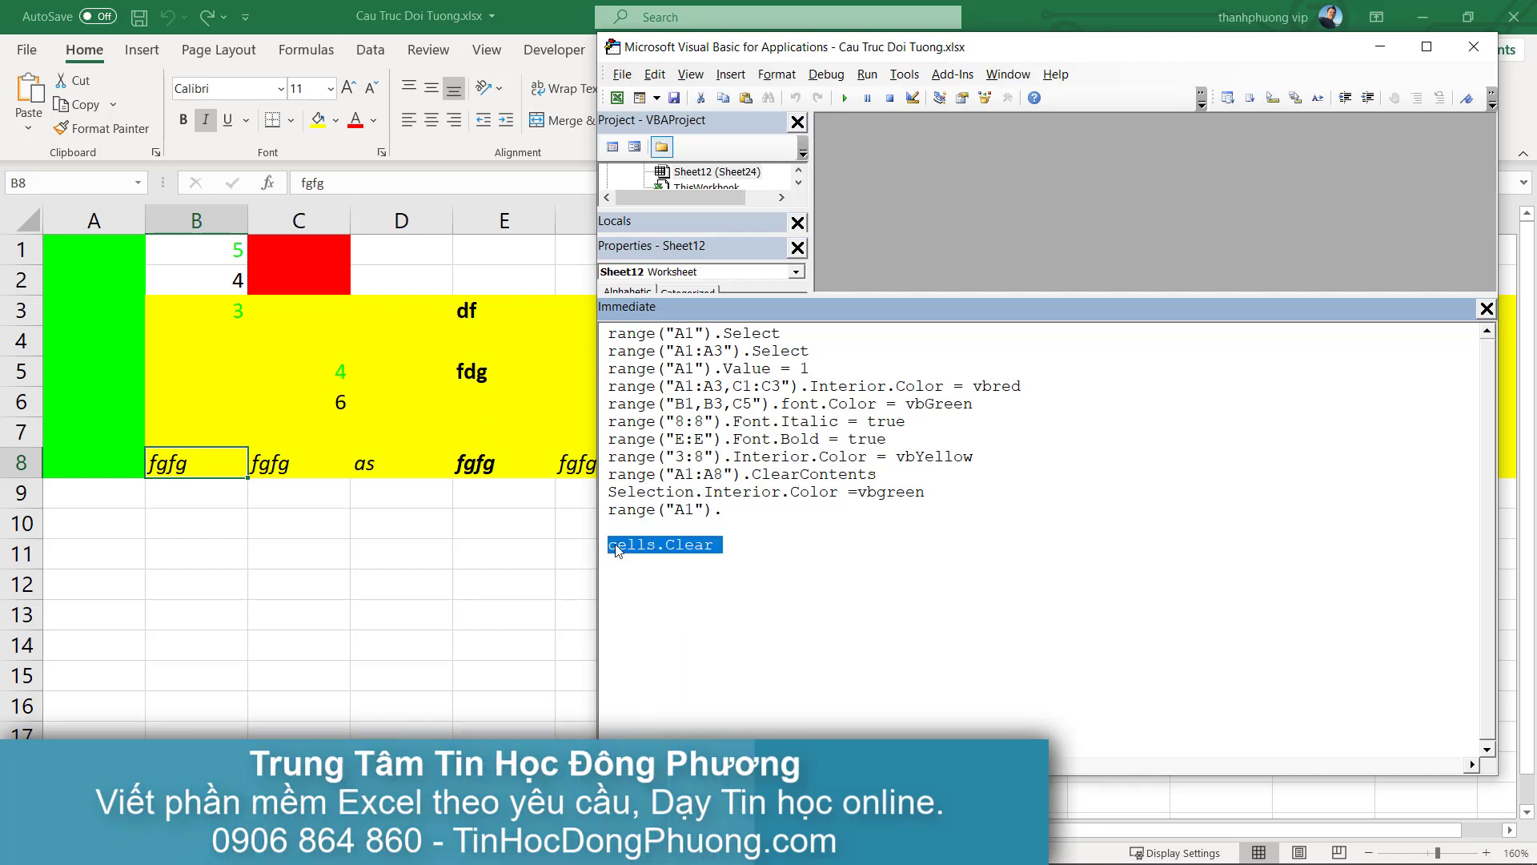
pyautogui.click(606, 548)
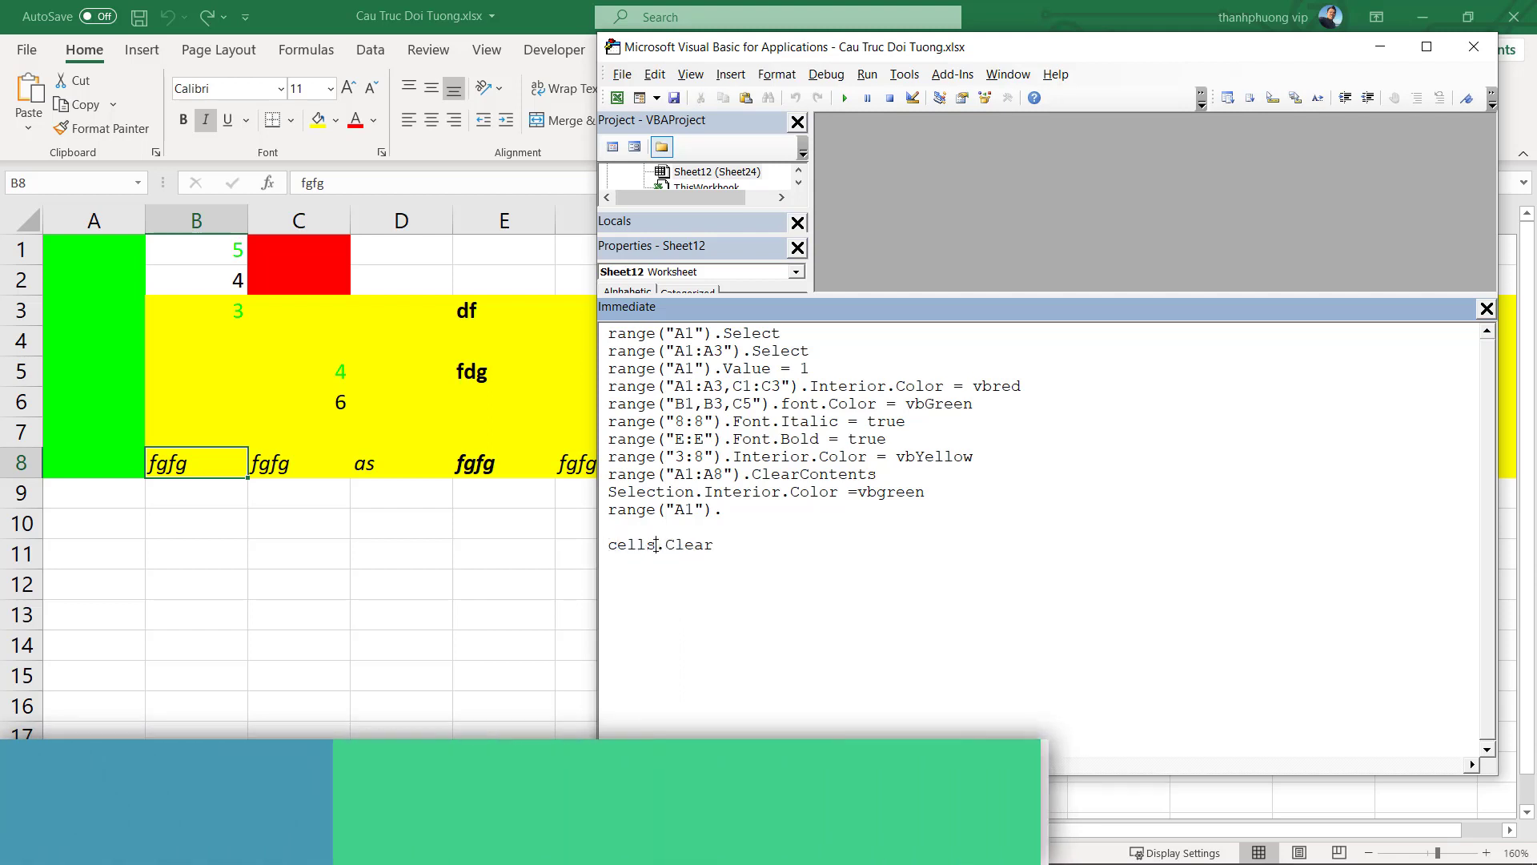
pyautogui.click(725, 544)
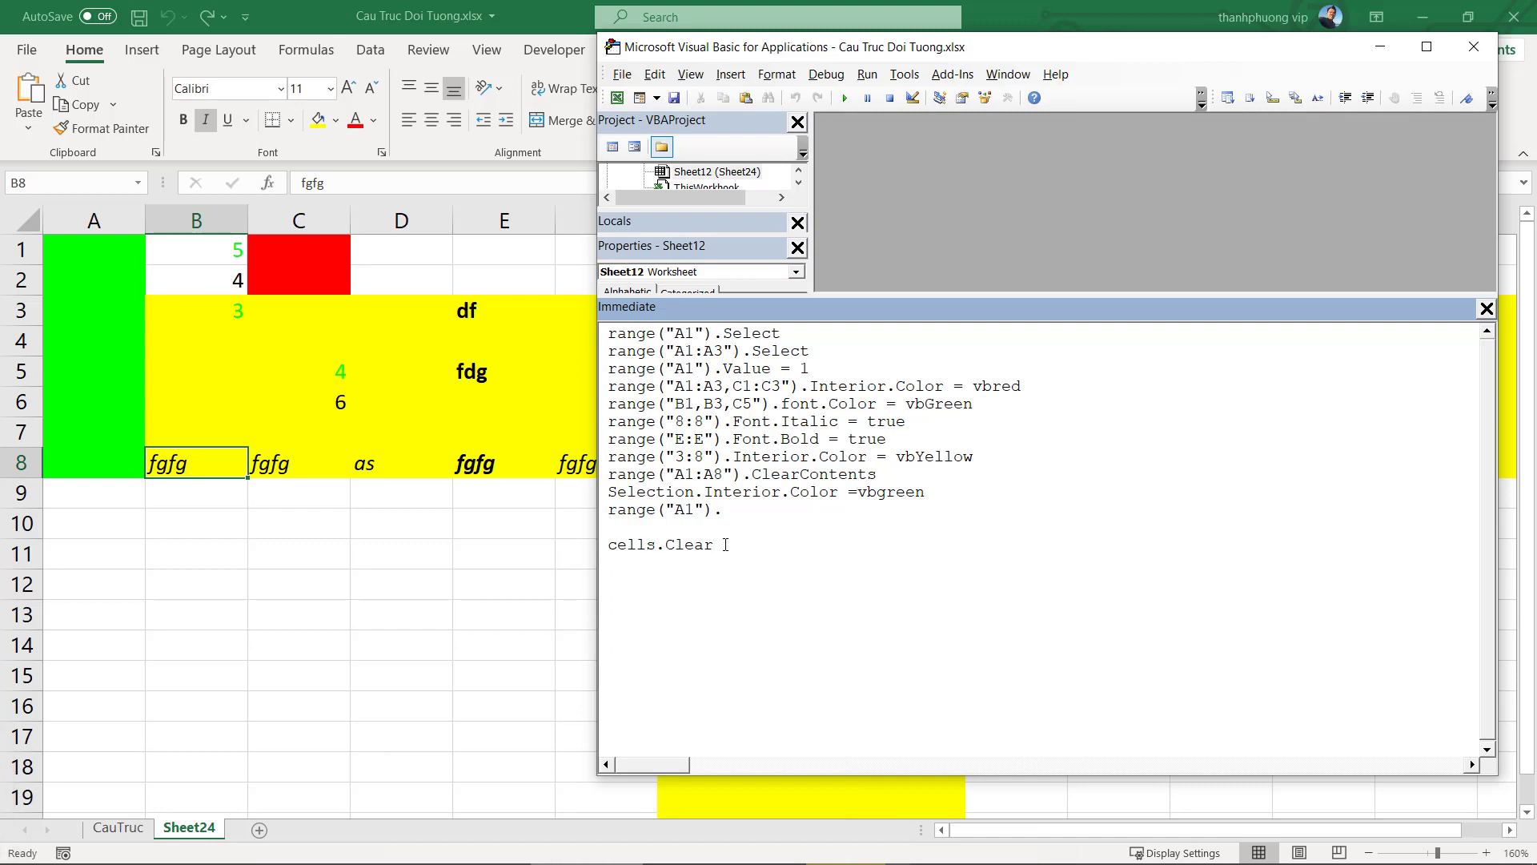
pyautogui.press('Return')
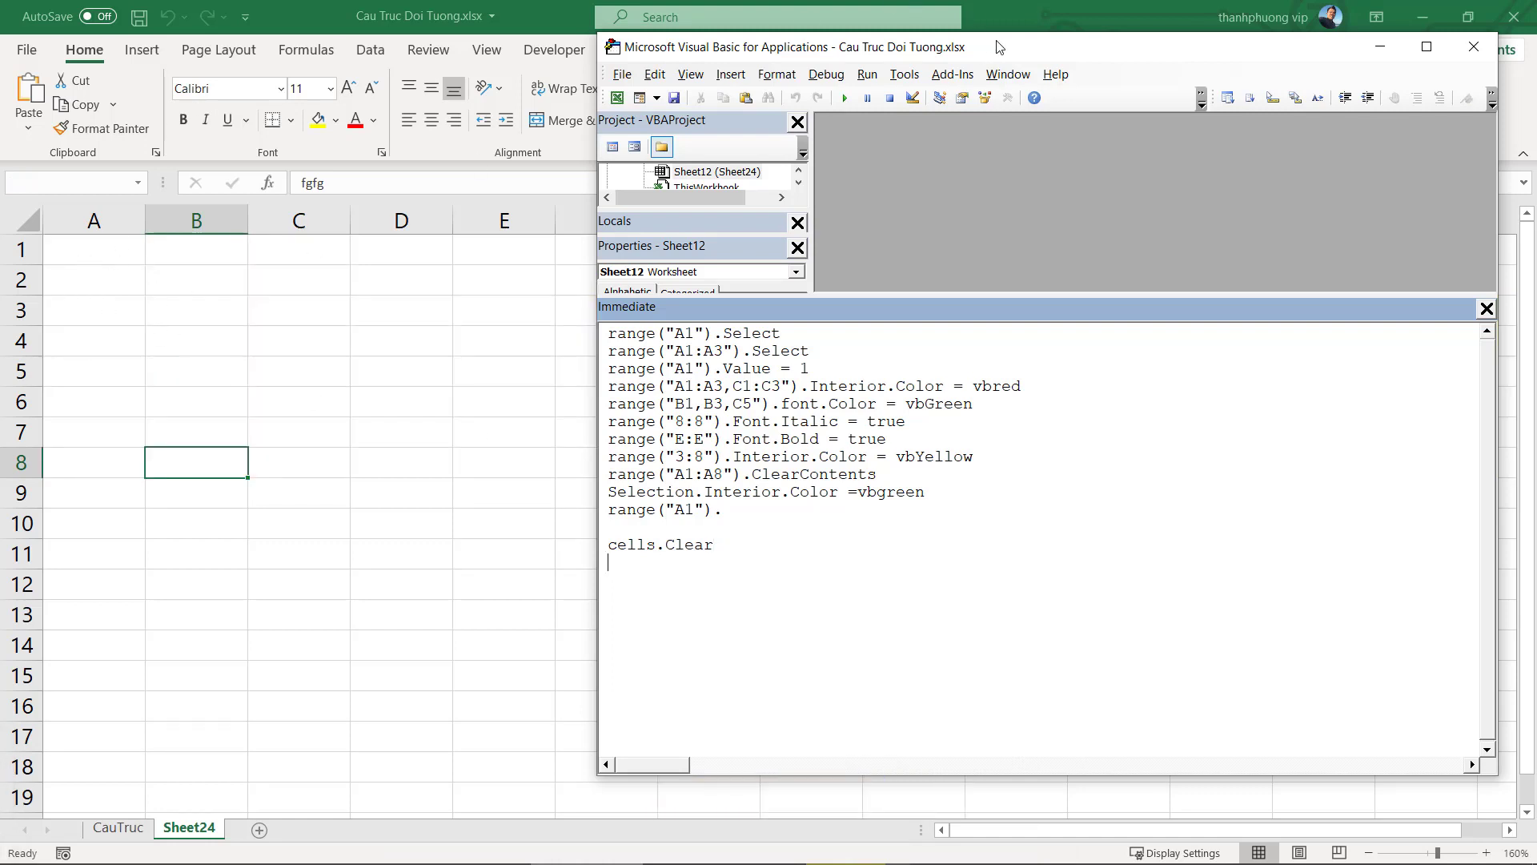
pyautogui.moveTo(997, 47); pyautogui.dragTo(1044, 57)
# Explain the Clear method, then delete the cells.Clear line from the Immediate window
pyautogui.moveTo(770, 555); pyautogui.dragTo(718, 556)
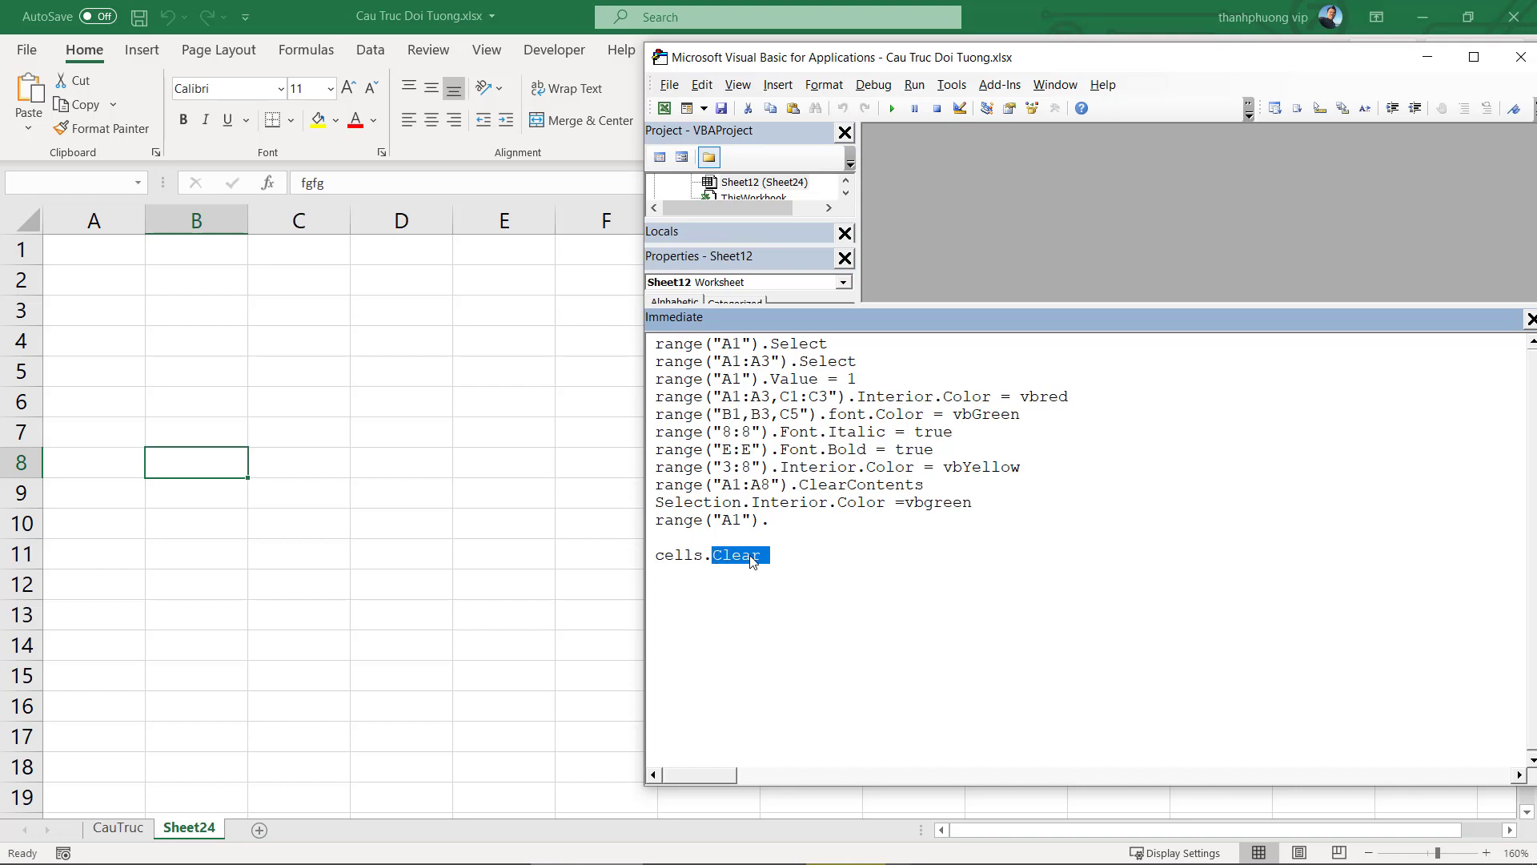
pyautogui.click(802, 564)
pyautogui.press('Return')
pyautogui.moveTo(764, 559); pyautogui.dragTo(651, 560)
pyautogui.press('Delete')
# Run cells(1,1) = 1 to put 1 in A1, then select C5 on the worksheet
pyautogui.click(690, 565)
pyautogui.click(686, 344)
pyautogui.click(688, 574)
pyautogui.write('c')
pyautogui.write('ells(')
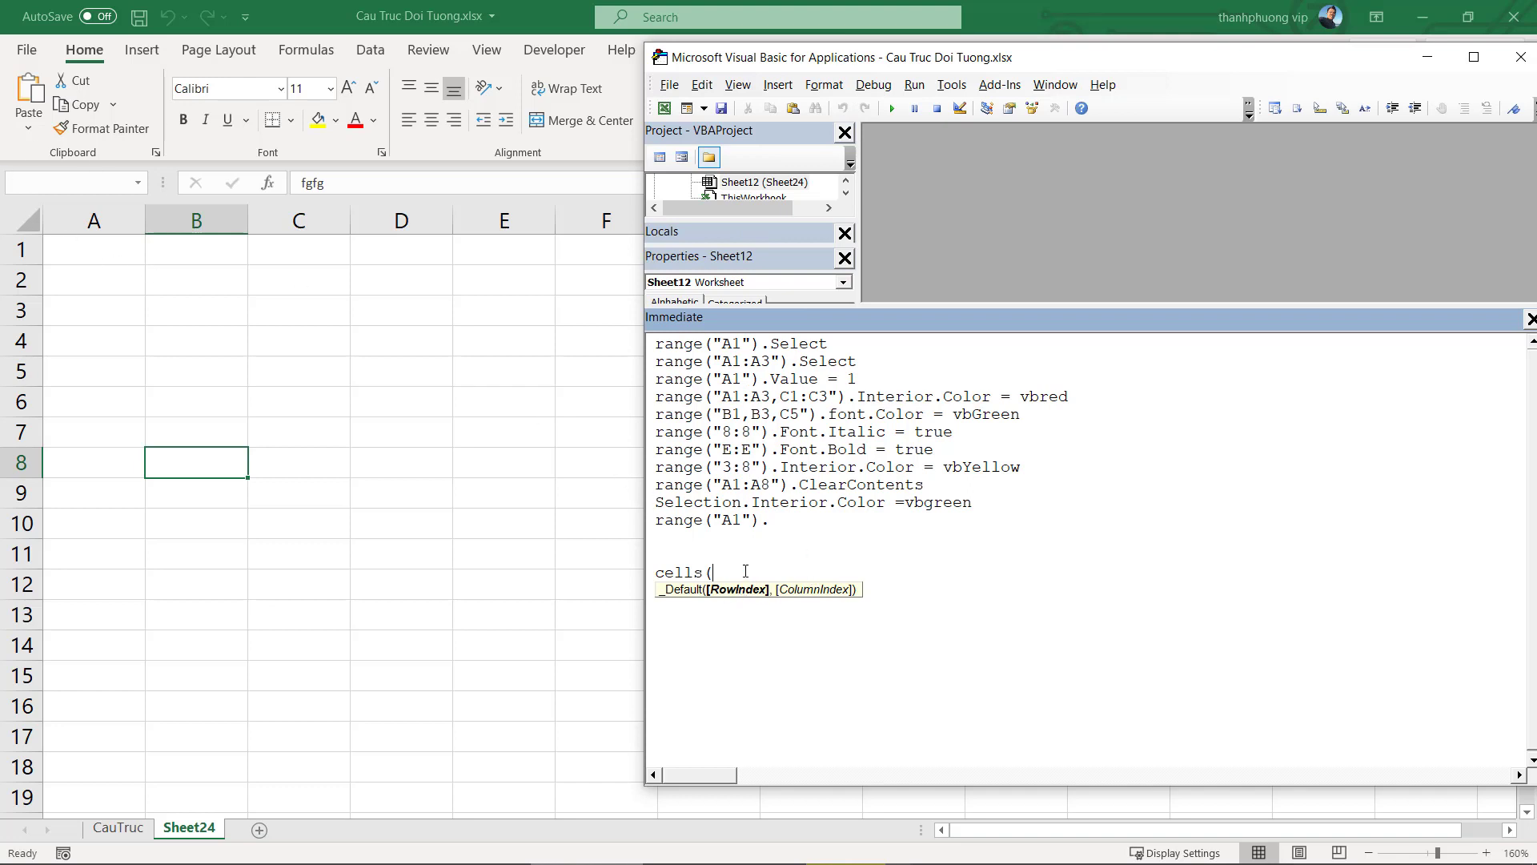
pyautogui.write('1,')
pyautogui.write('1')
pyautogui.write(') = ')
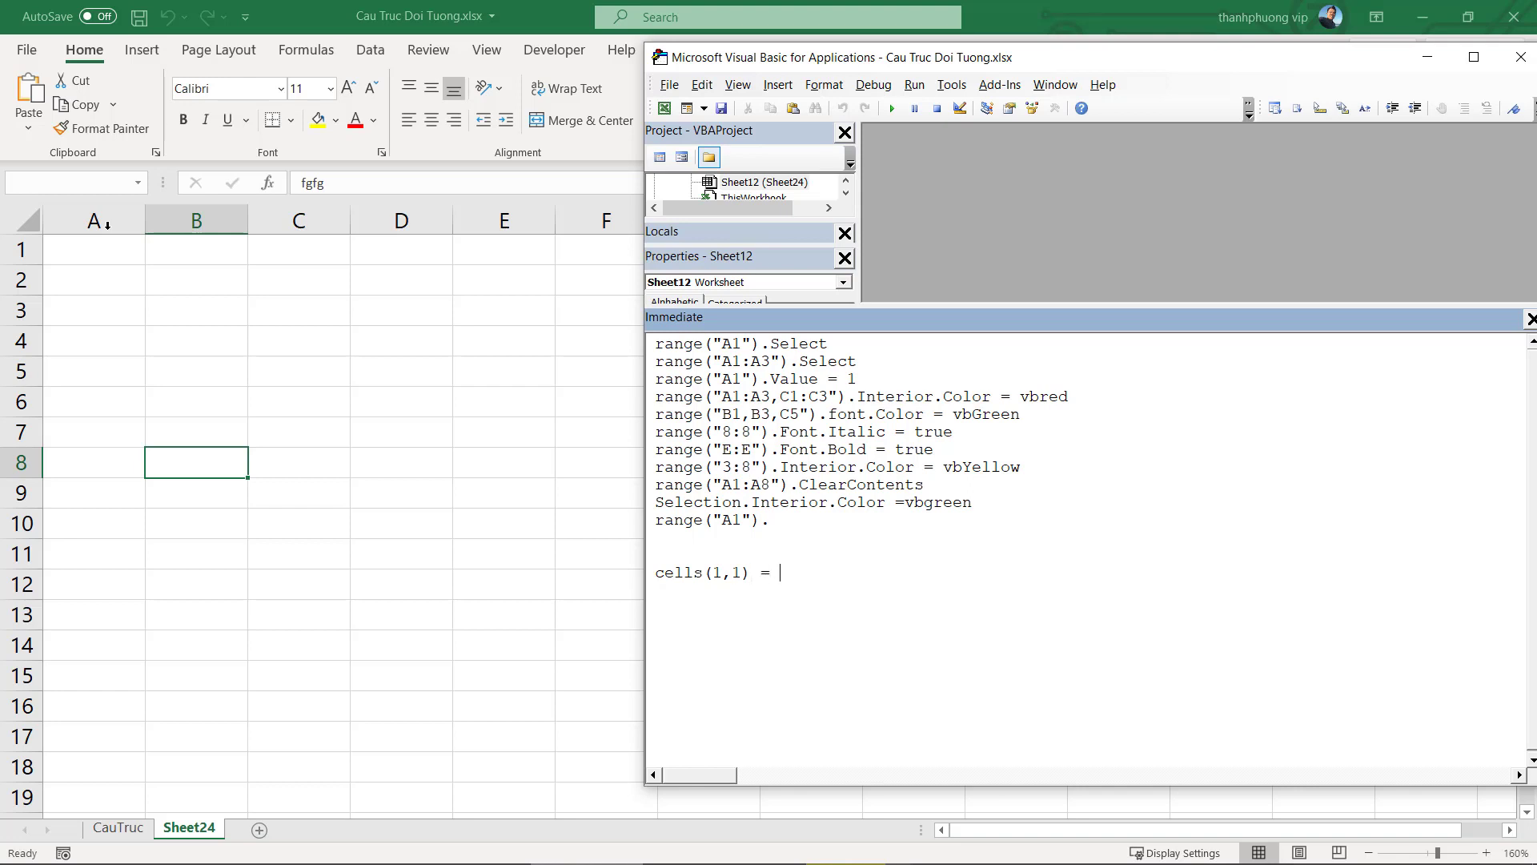
pyautogui.write('1')
pyautogui.press('Return')
pyautogui.click(93, 256)
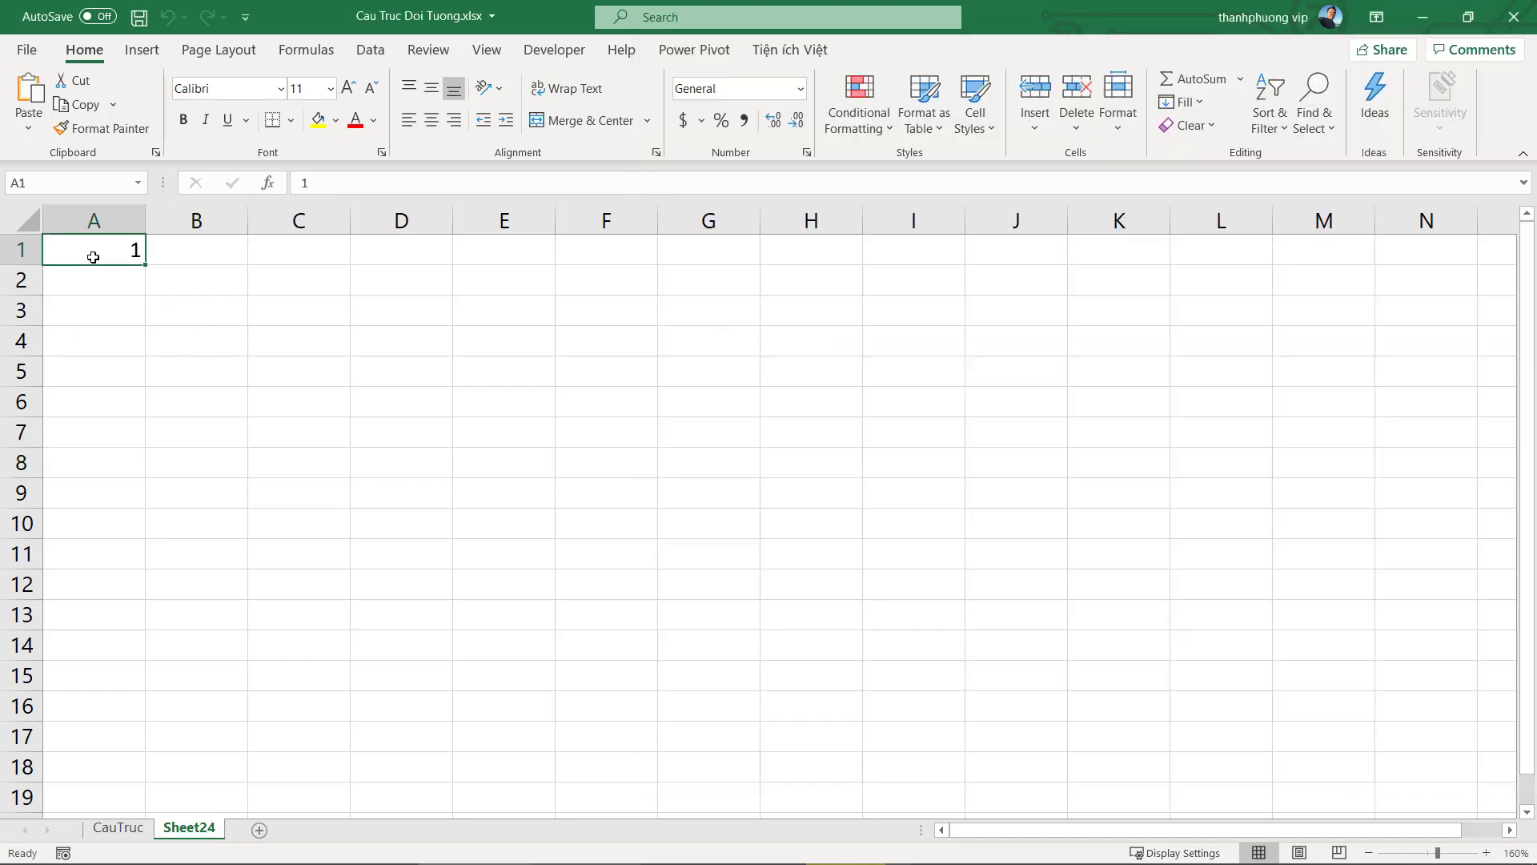
pyautogui.click(302, 370)
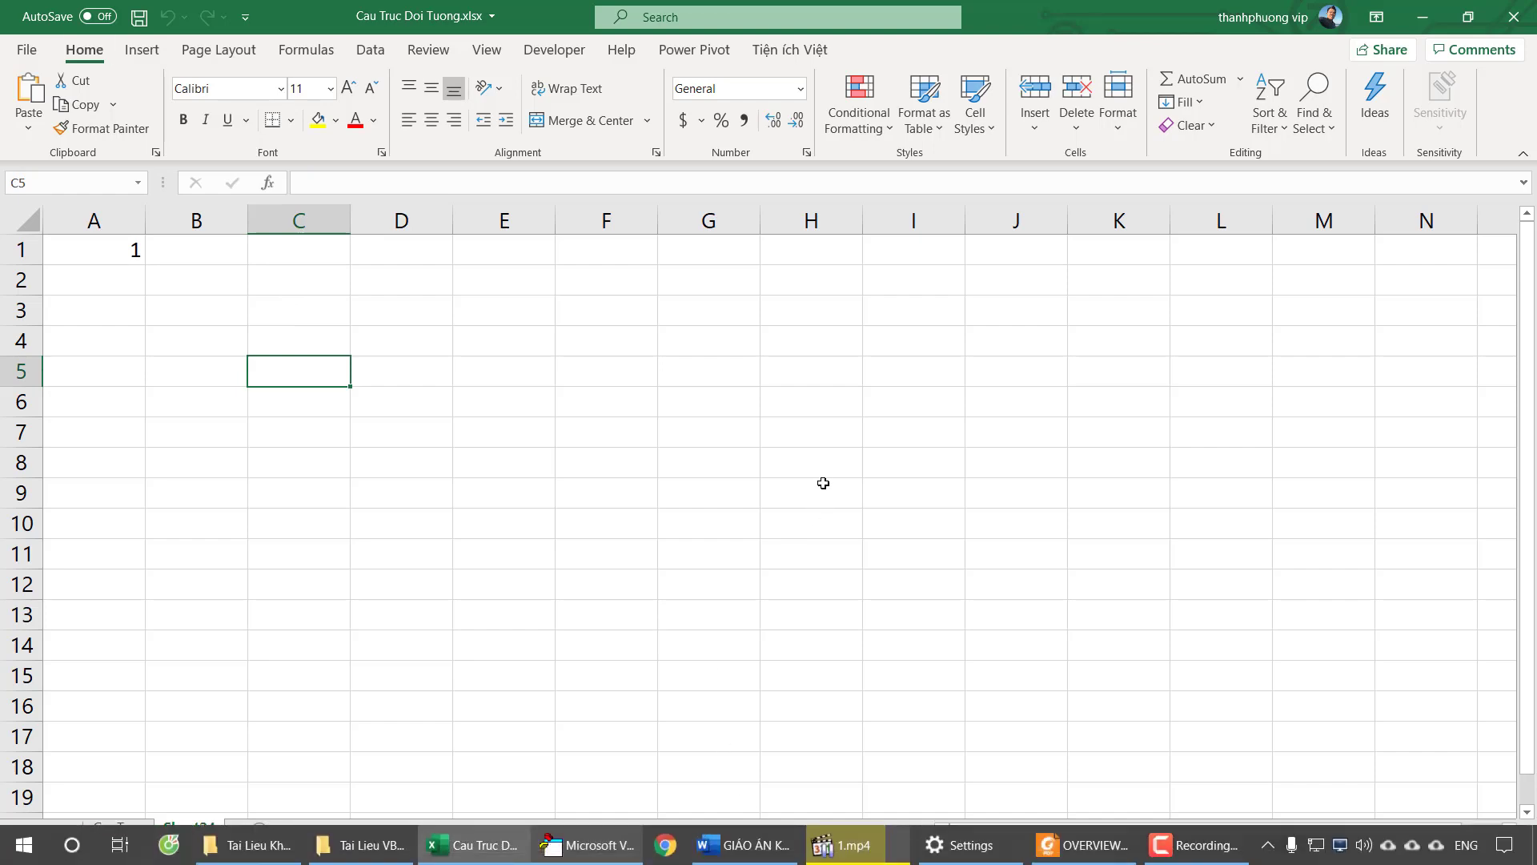
# Run cells(5,3) = "Tin Hoc Dong Phuong" to write that text into C5
pyautogui.hotkey('alt', 'F11')
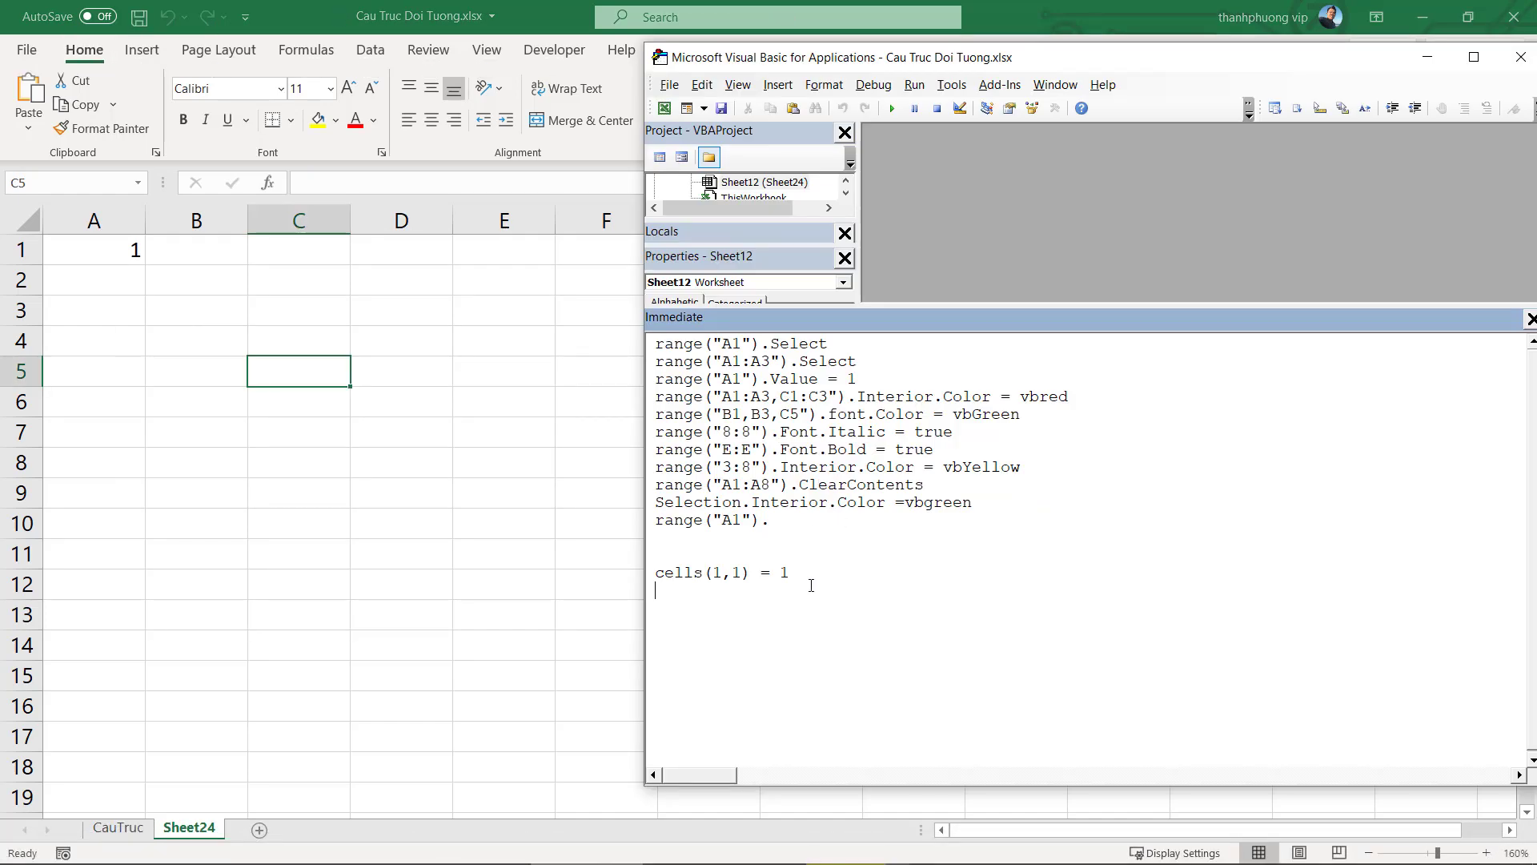
pyautogui.write('cells')
pyautogui.write('(')
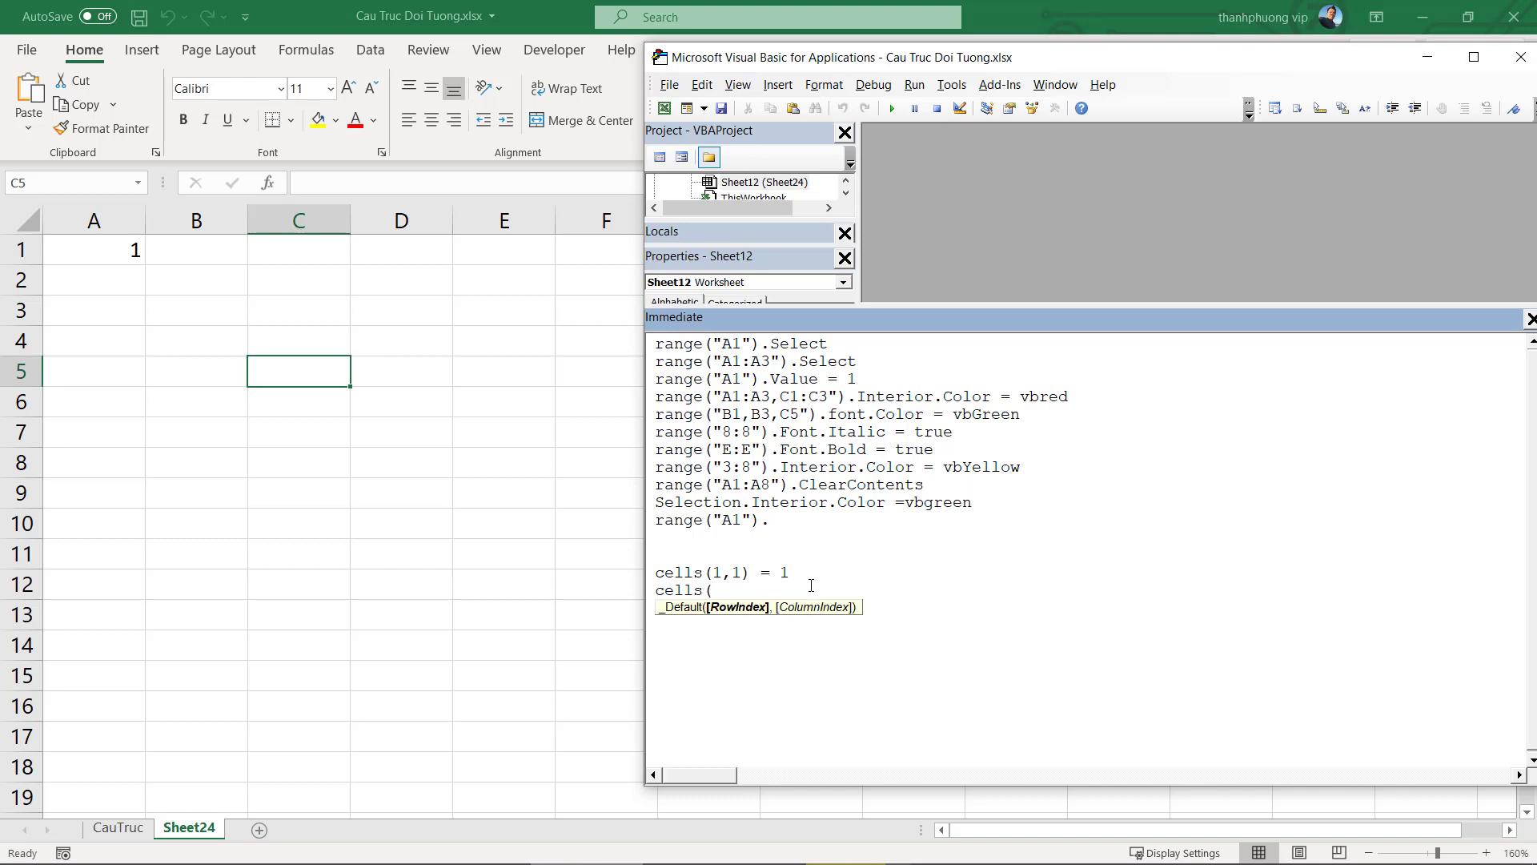
pyautogui.write('5')
pyautogui.write(',')
pyautogui.write('3')
pyautogui.write(') = ')
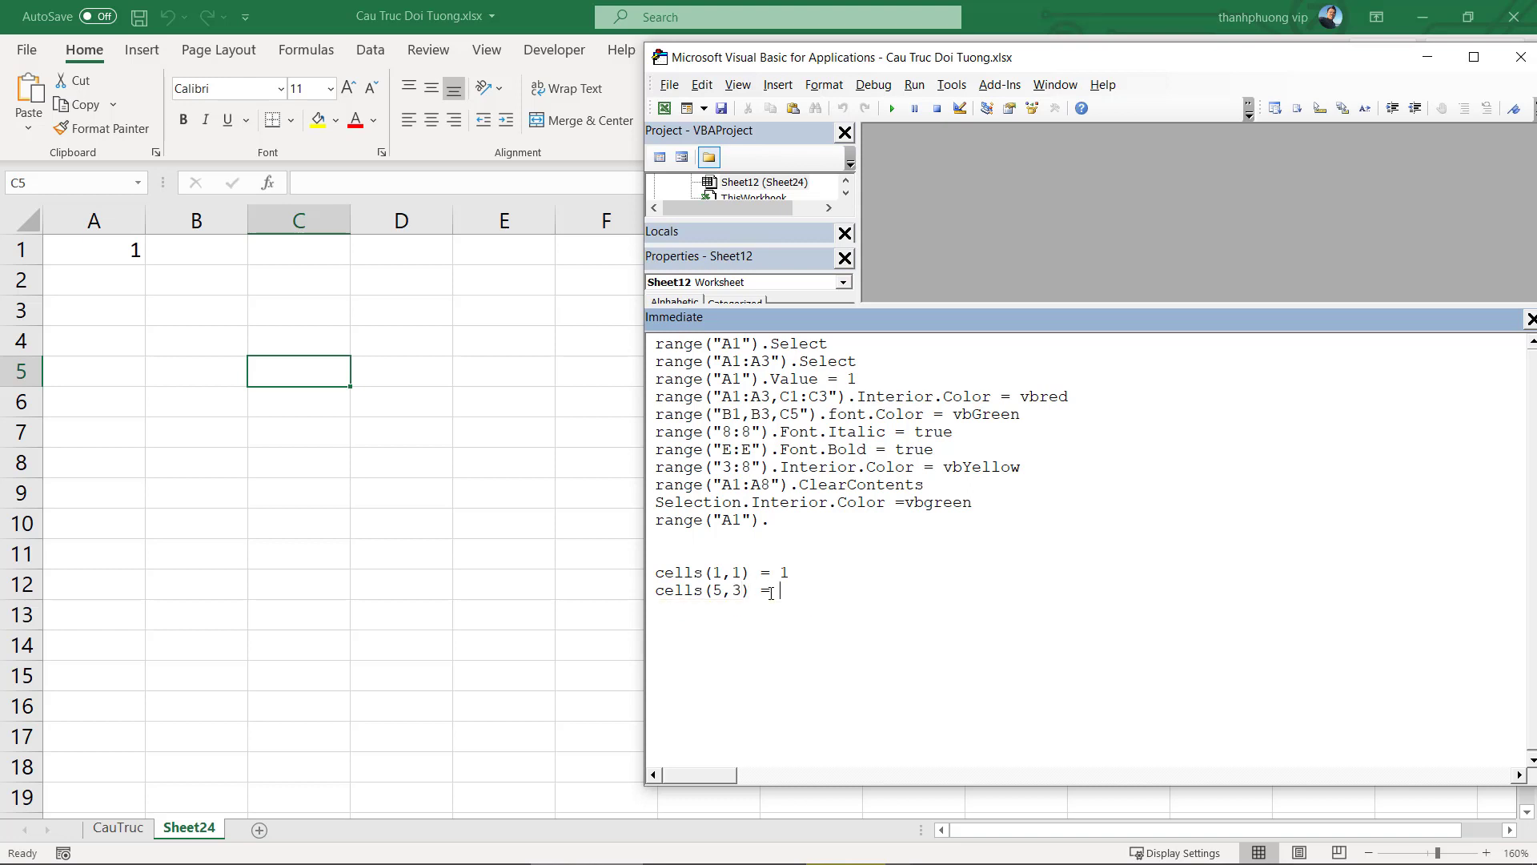
pyautogui.write('"Tin Hoc DOng')
pyautogui.press('BackSpace')
pyautogui.press('BackSpace')
pyautogui.press('BackSpace')
pyautogui.press('BackSpace')
pyautogui.write('ong Ph')
pyautogui.write('uong')
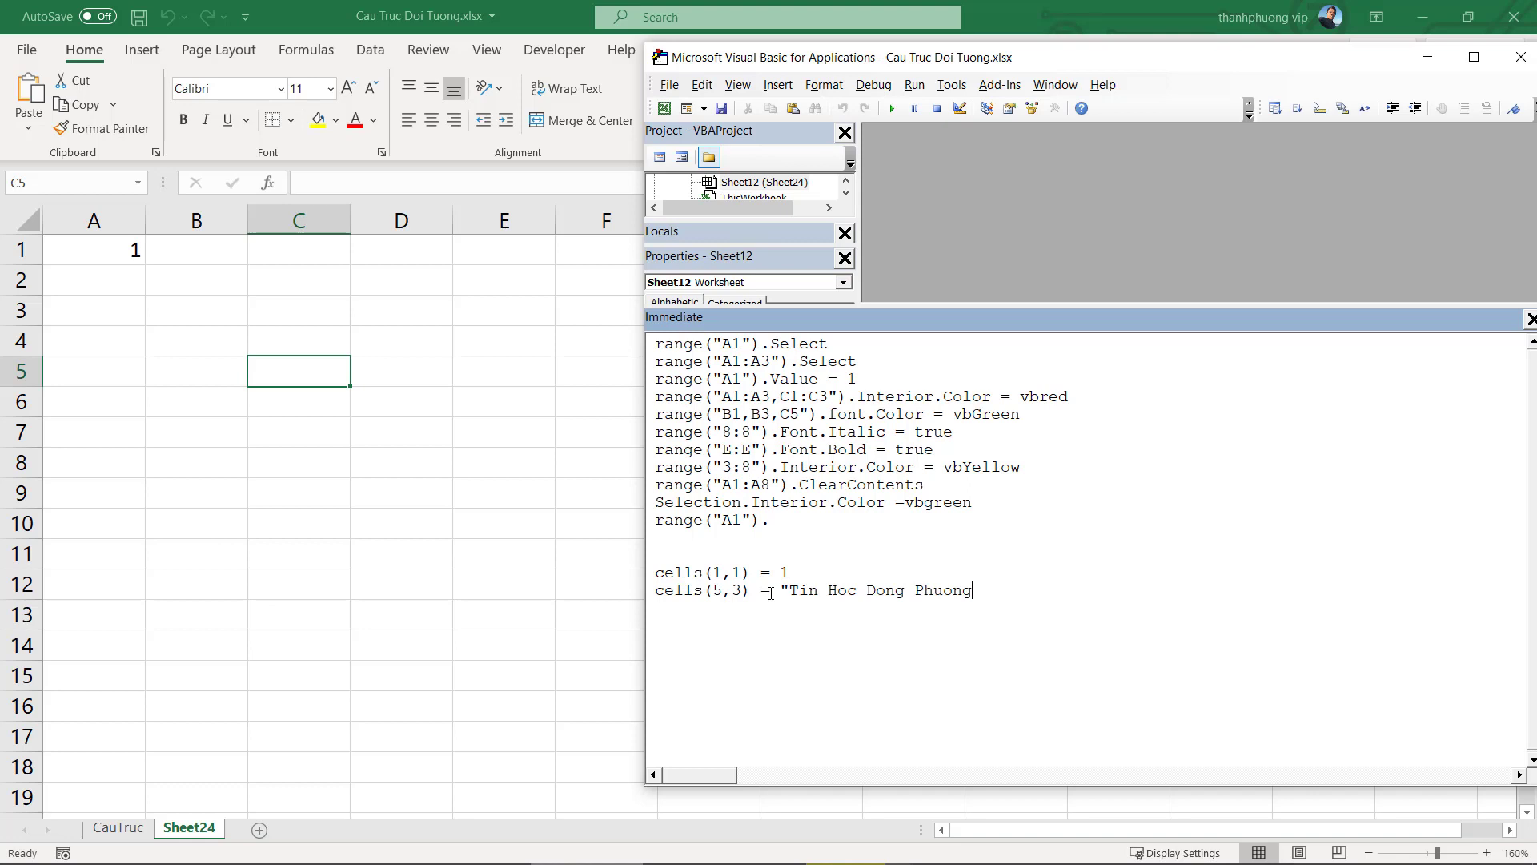
pyautogui.write('"')
pyautogui.press('Return')
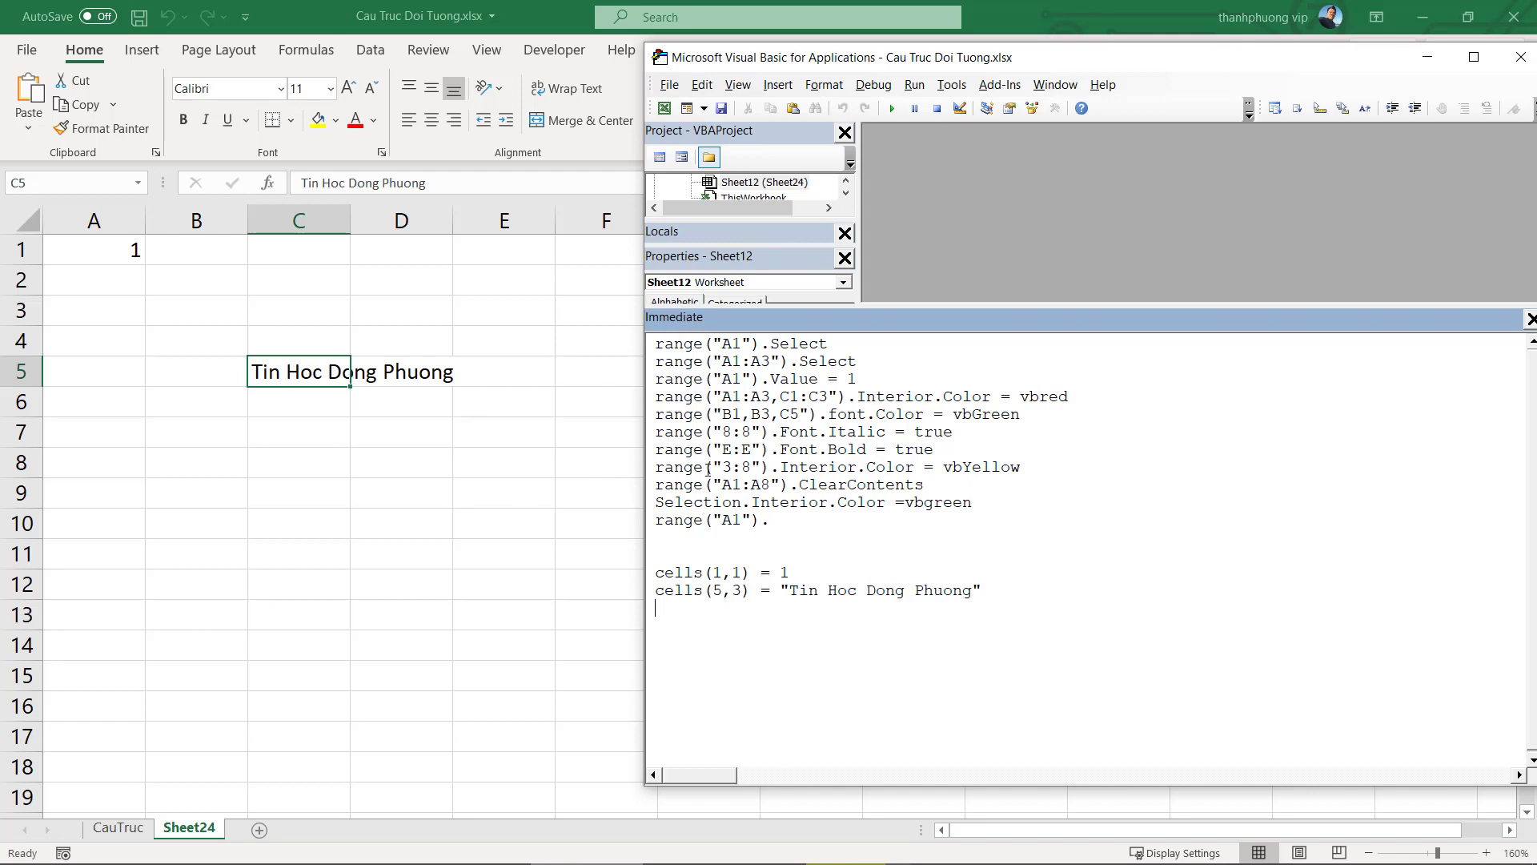
# Point out the column number 3 in cells(5,3) and return to the empty line
pyautogui.click(702, 342)
pyautogui.click(744, 590)
pyautogui.press('Return')
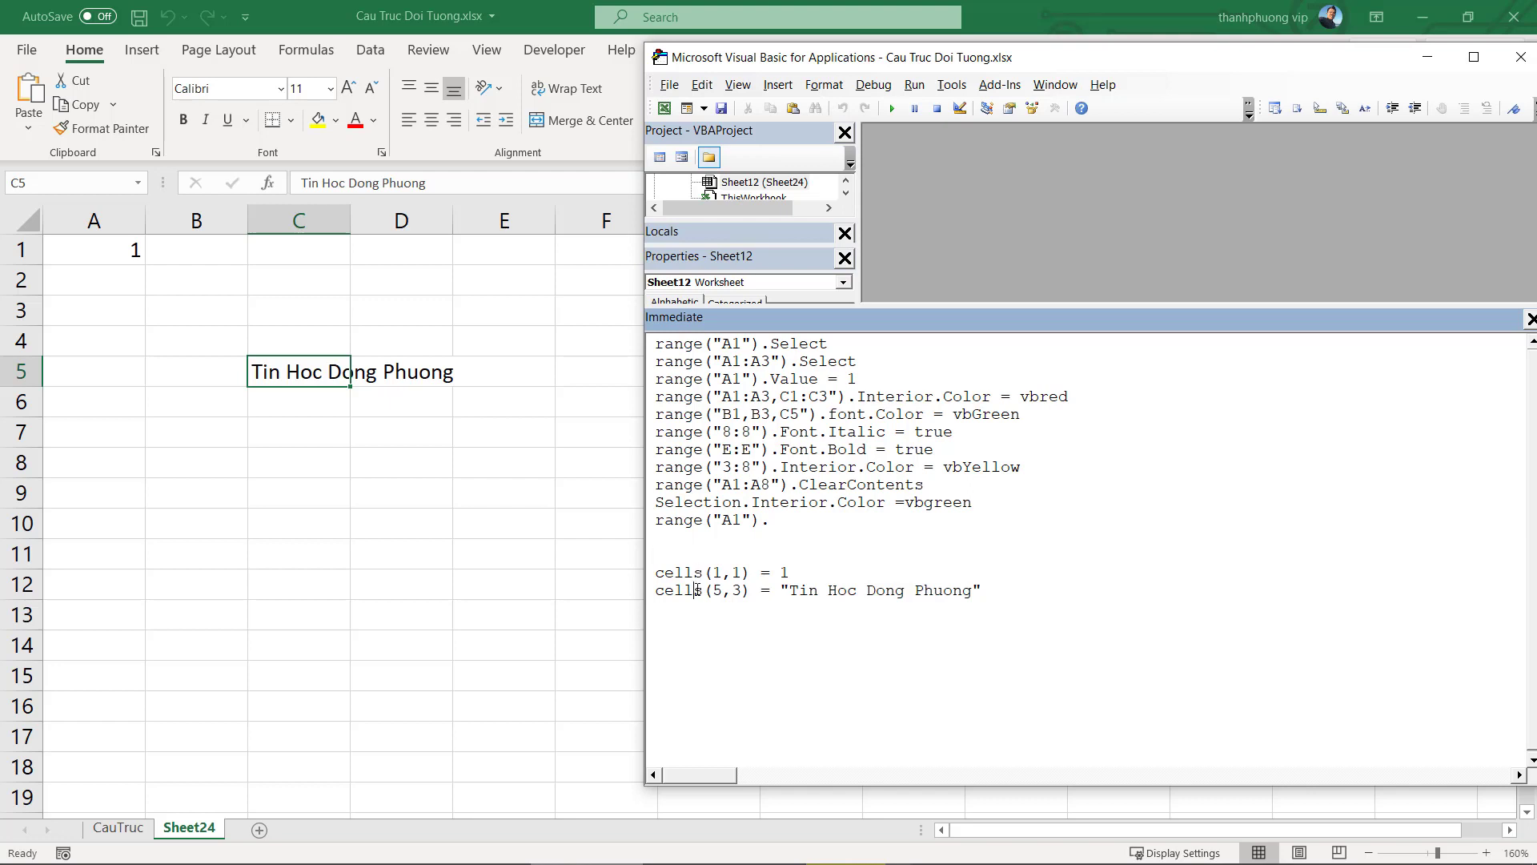
# Insert a new Module1 into the workbook's VBA project
pyautogui.moveTo(964, 308); pyautogui.dragTo(964, 455)
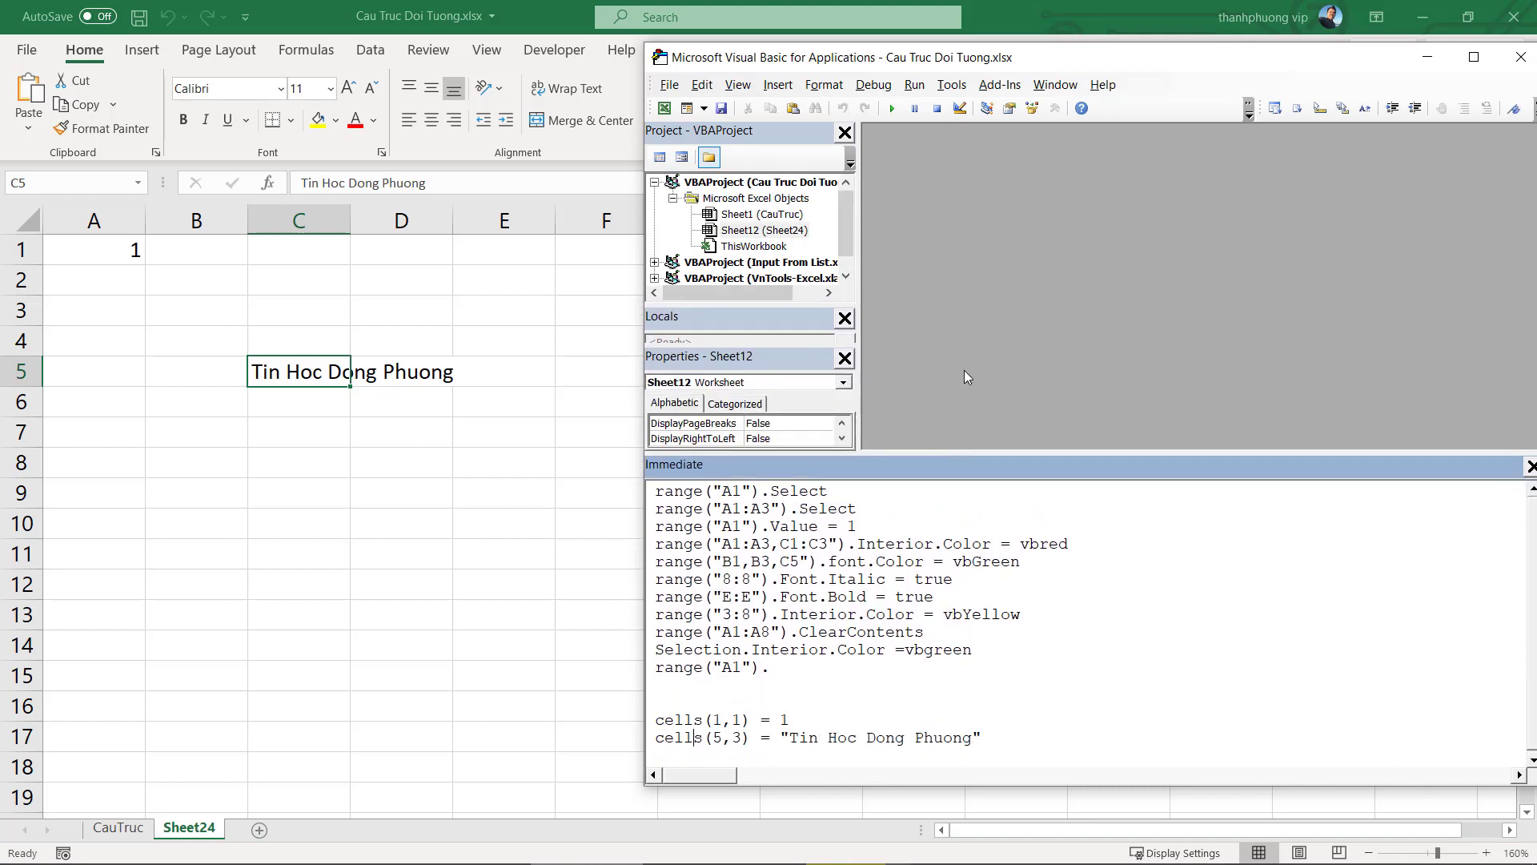
pyautogui.rightClick(768, 247)
pyautogui.moveTo(816, 348)
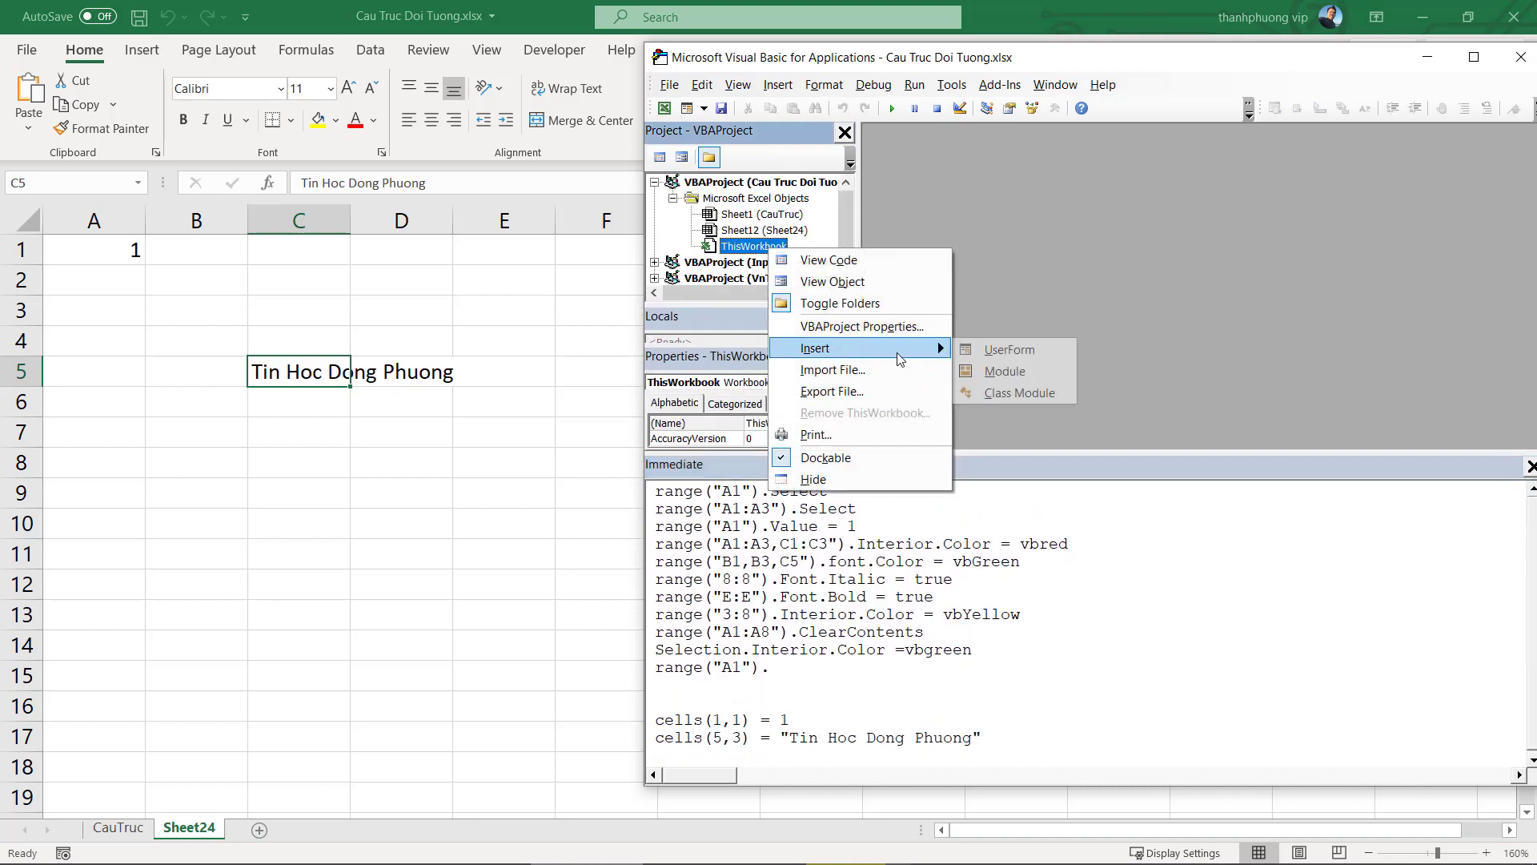
pyautogui.click(984, 372)
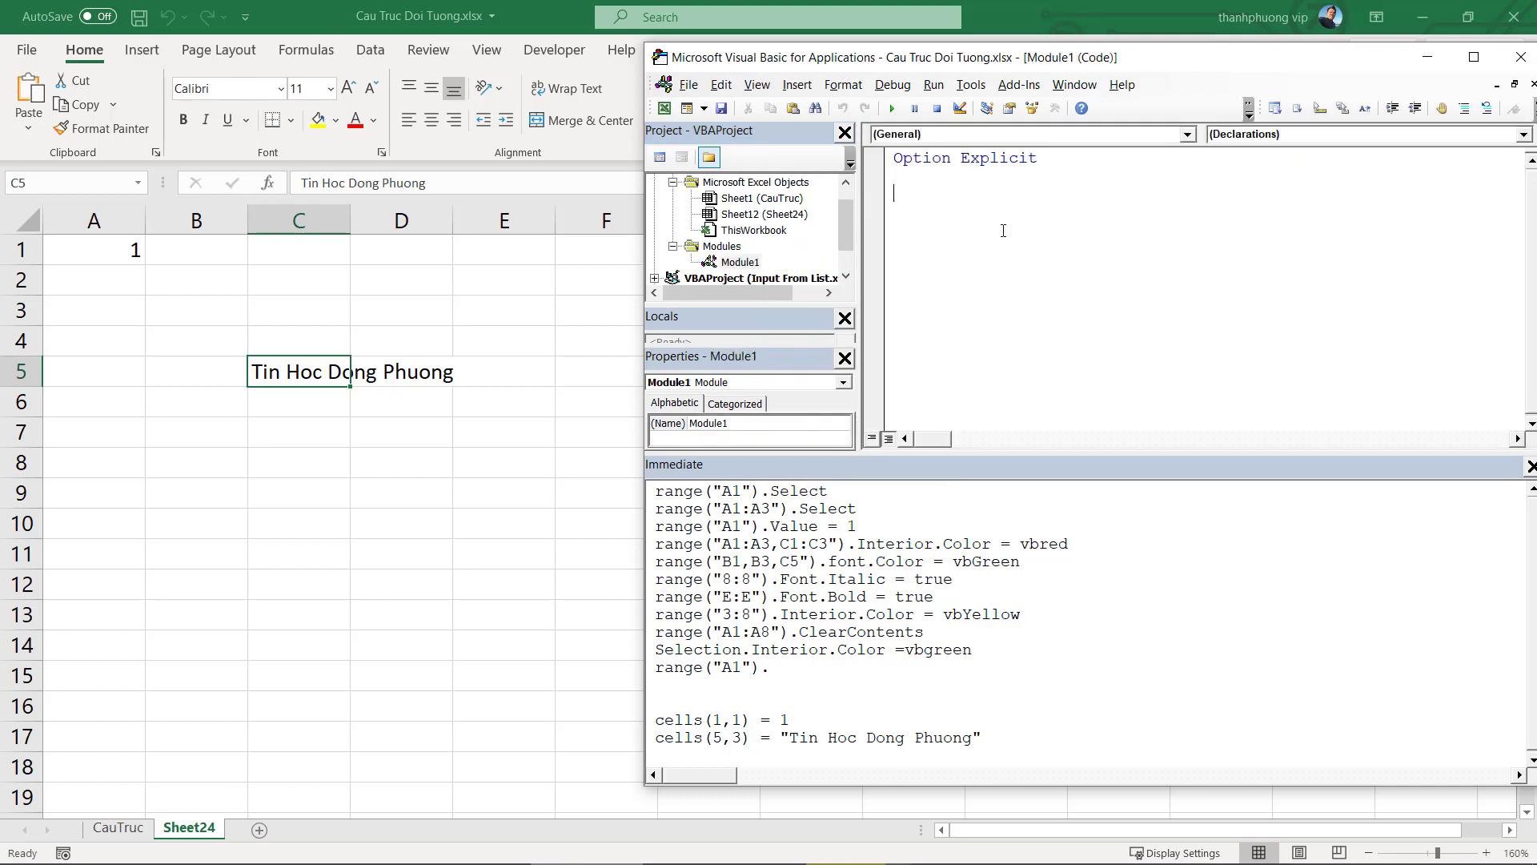
# Start a Sub danhsoTT macro that declares Dim i As Long
pyautogui.click(965, 200)
pyautogui.write('sub ')
pyautogui.write('danhs')
pyautogui.write('s')
pyautogui.press('BackSpace')
pyautogui.write('o')
pyautogui.write('TT')
pyautogui.press('Return')
pyautogui.write('F')
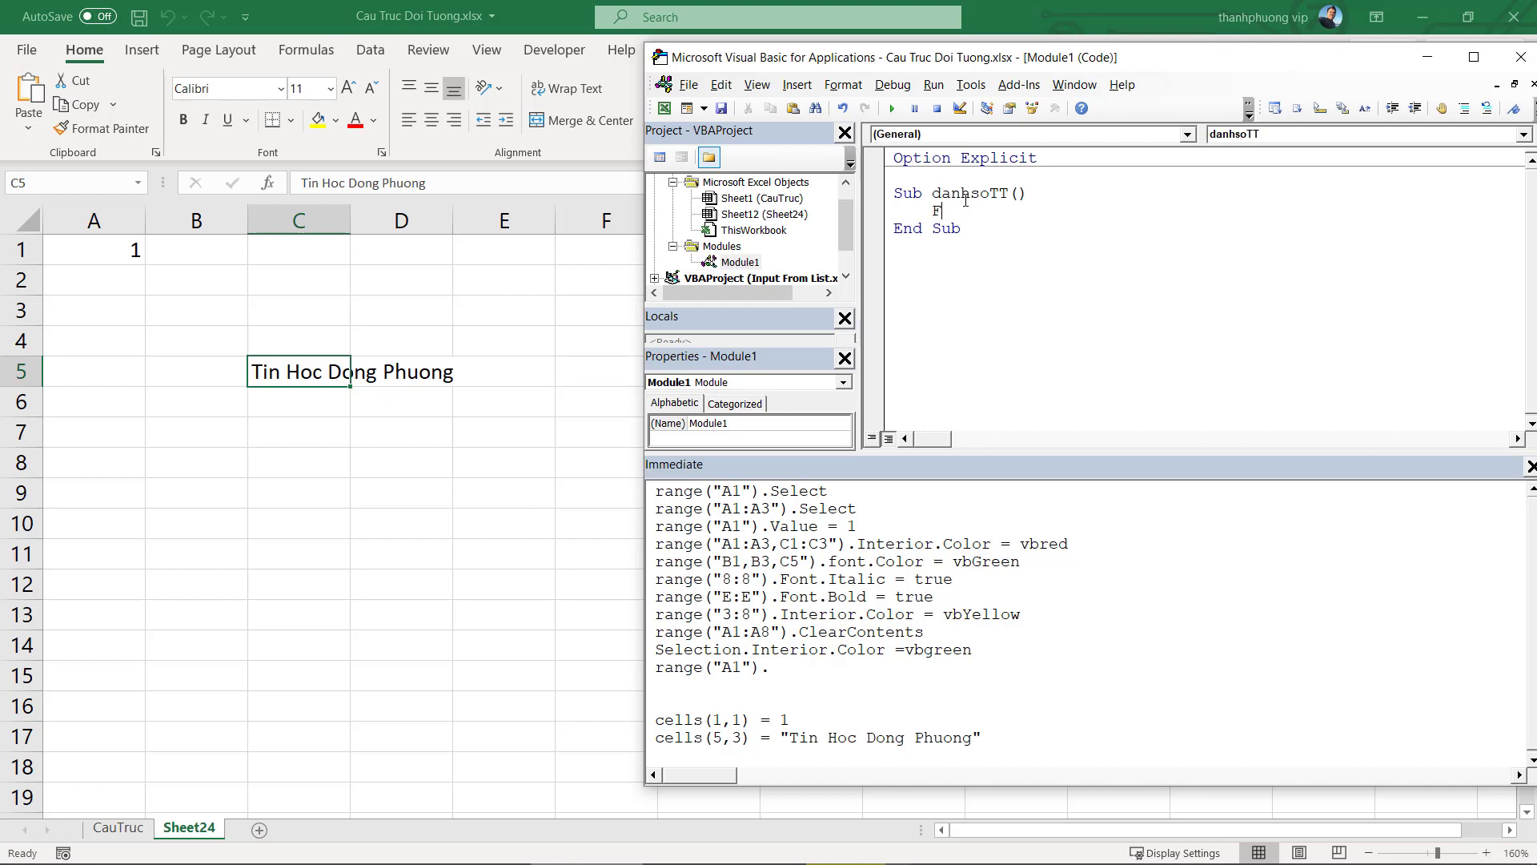
pyautogui.write('or')
pyautogui.press('BackSpace')
pyautogui.press('BackSpace')
pyautogui.press('BackSpace')
pyautogui.press('BackSpace')
pyautogui.write('Di')
pyautogui.write('m i as ')
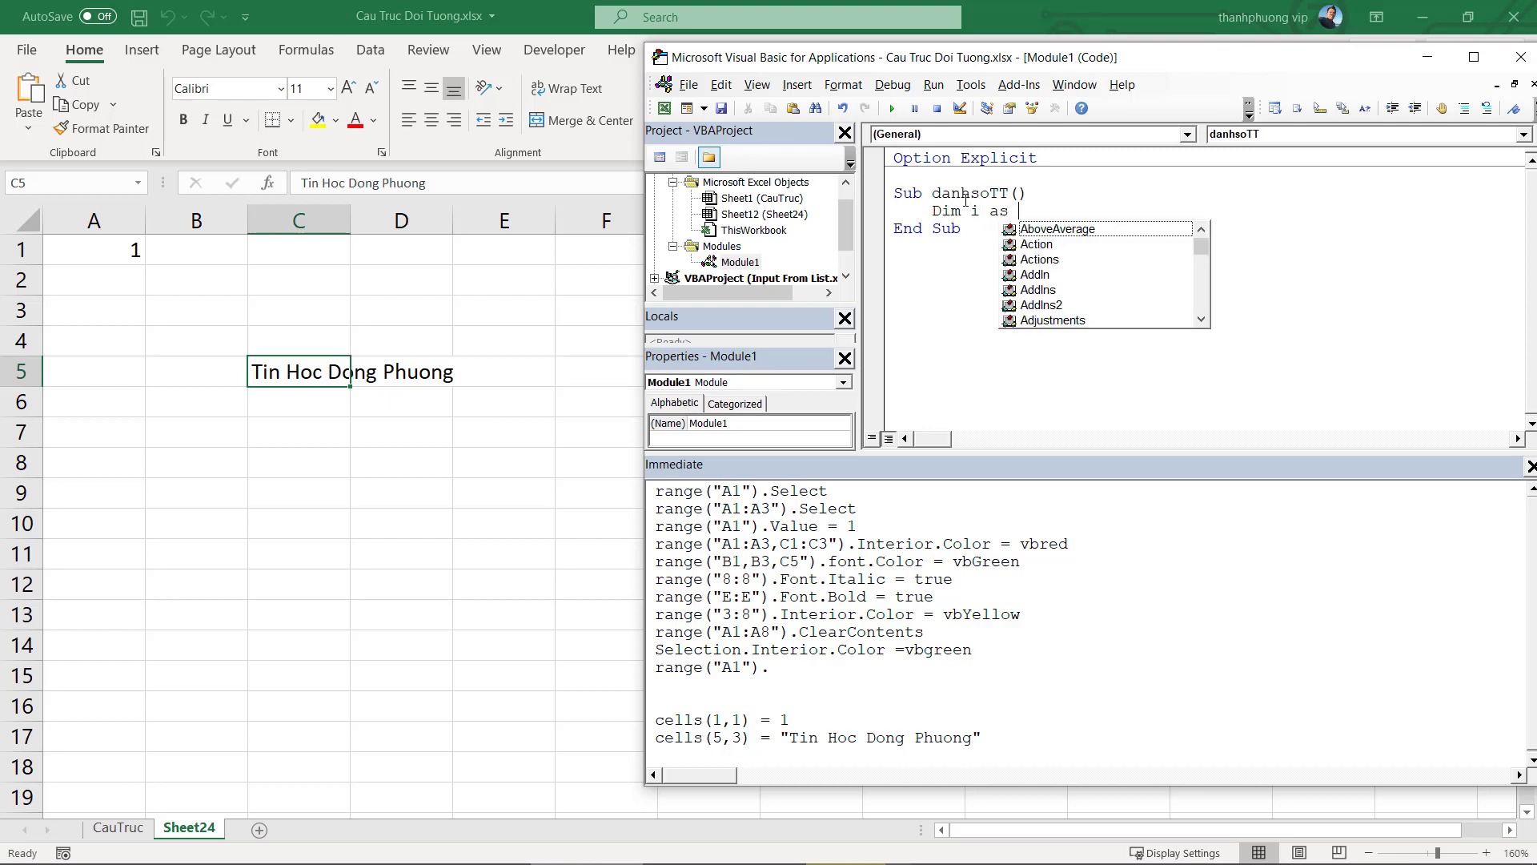
pyautogui.write('long')
pyautogui.press('Return')
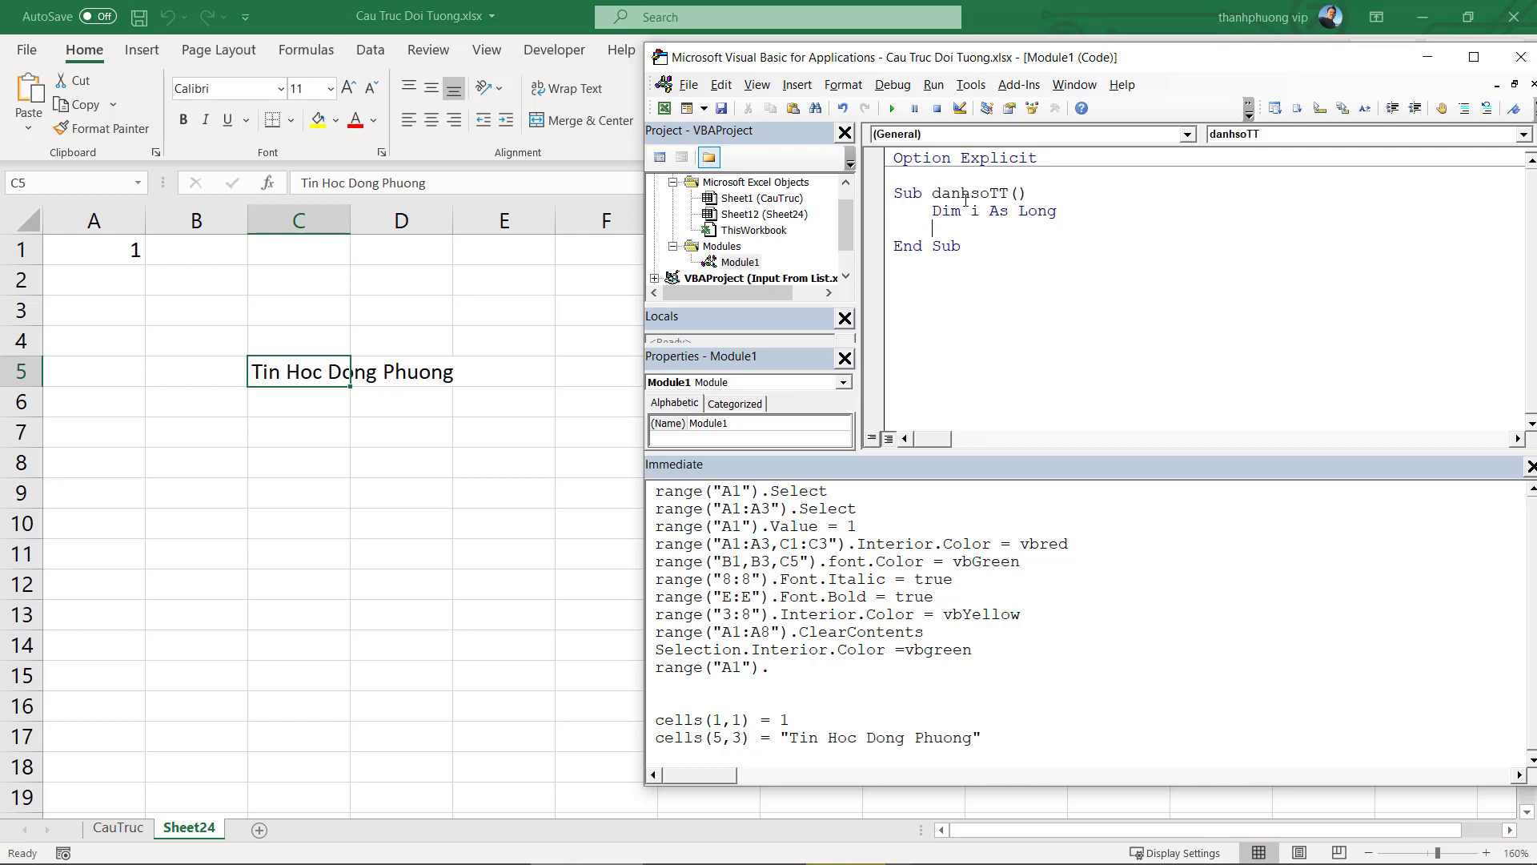
# Add an empty For i = 1 To 10 … Next i loop to danhsoTT
pyautogui.write('For i')
pyautogui.write(' = 1')
pyautogui.press('Return')
pyautogui.press('Return')
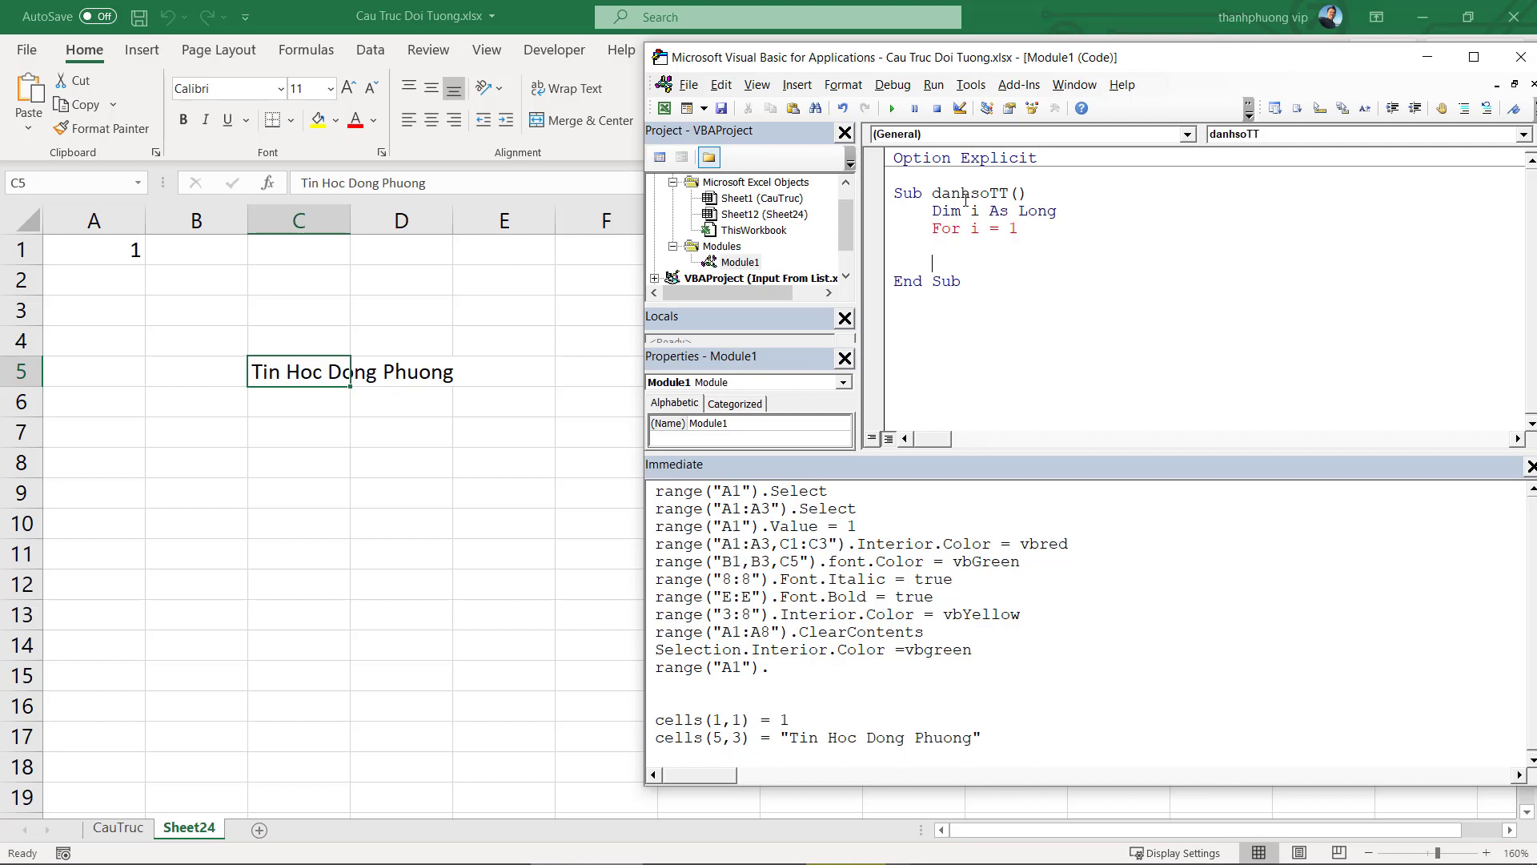
pyautogui.press('BackSpace')
pyautogui.press('BackSpace')
pyautogui.write('t')
pyautogui.write('o 10')
pyautogui.press('Return')
pyautogui.press('Return')
pyautogui.write('Next')
pyautogui.write(' i')
# Fill A1:A10 on Sheet24 with the series 1 to 10
pyautogui.click(89, 252)
pyautogui.click(101, 520)
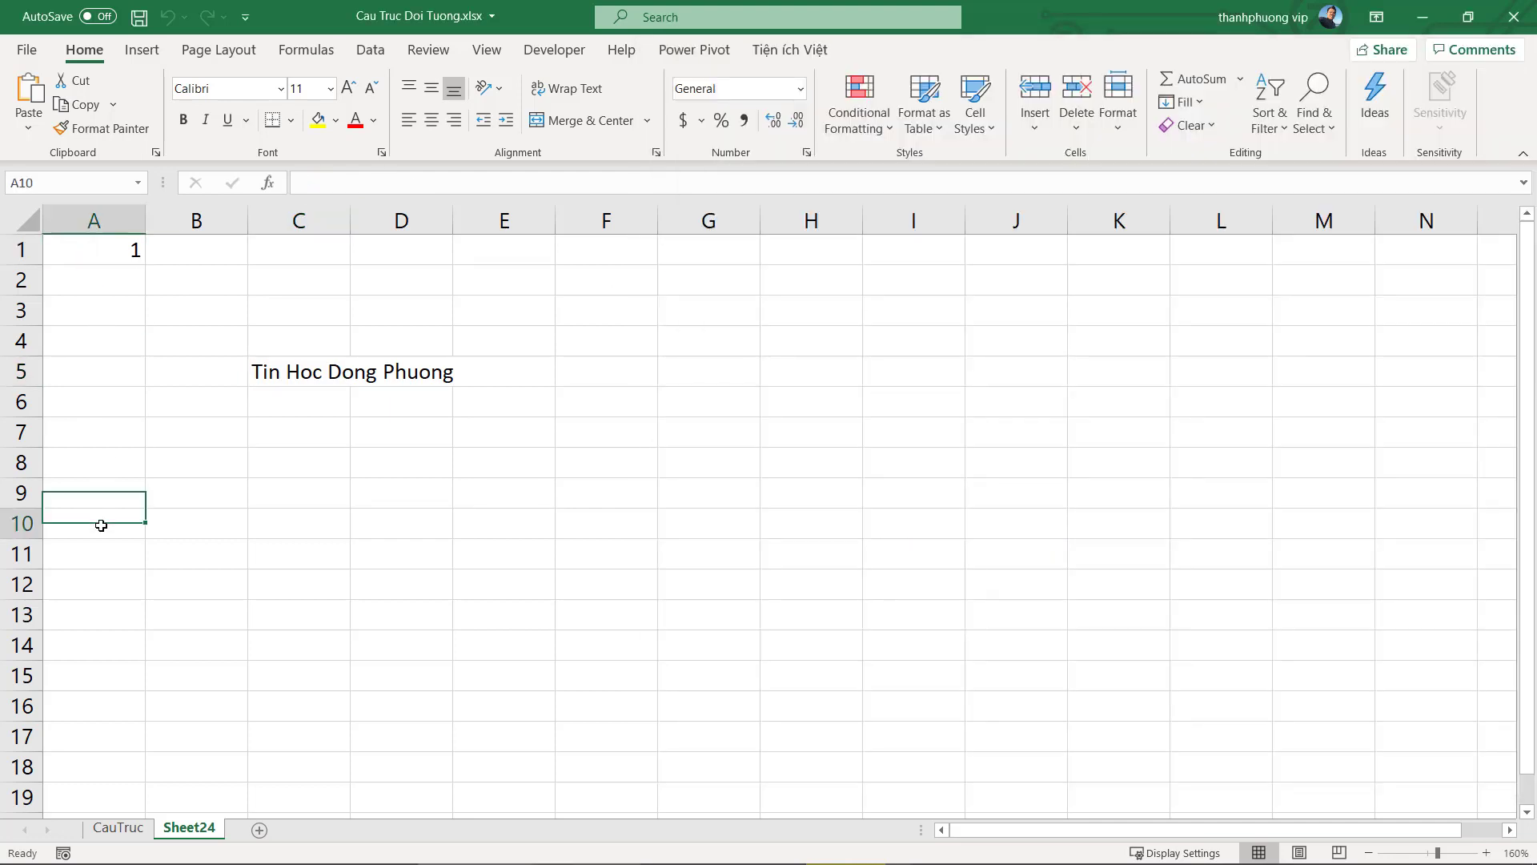
pyautogui.click(138, 252)
pyautogui.moveTo(144, 269); pyautogui.dragTo(107, 538)
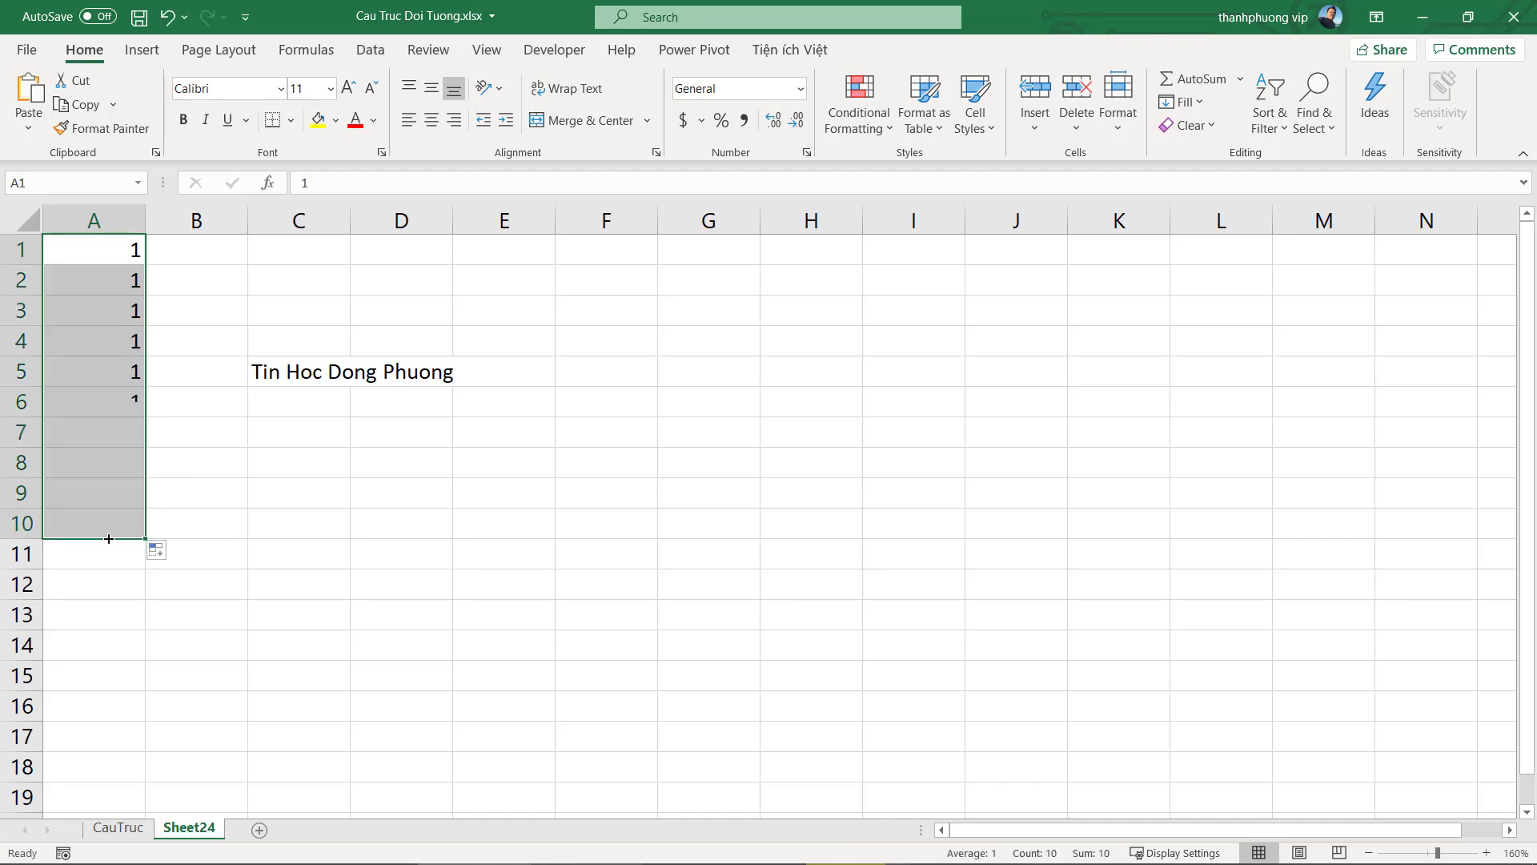
pyautogui.click(156, 549)
pyautogui.click(184, 600)
pyautogui.click(105, 447)
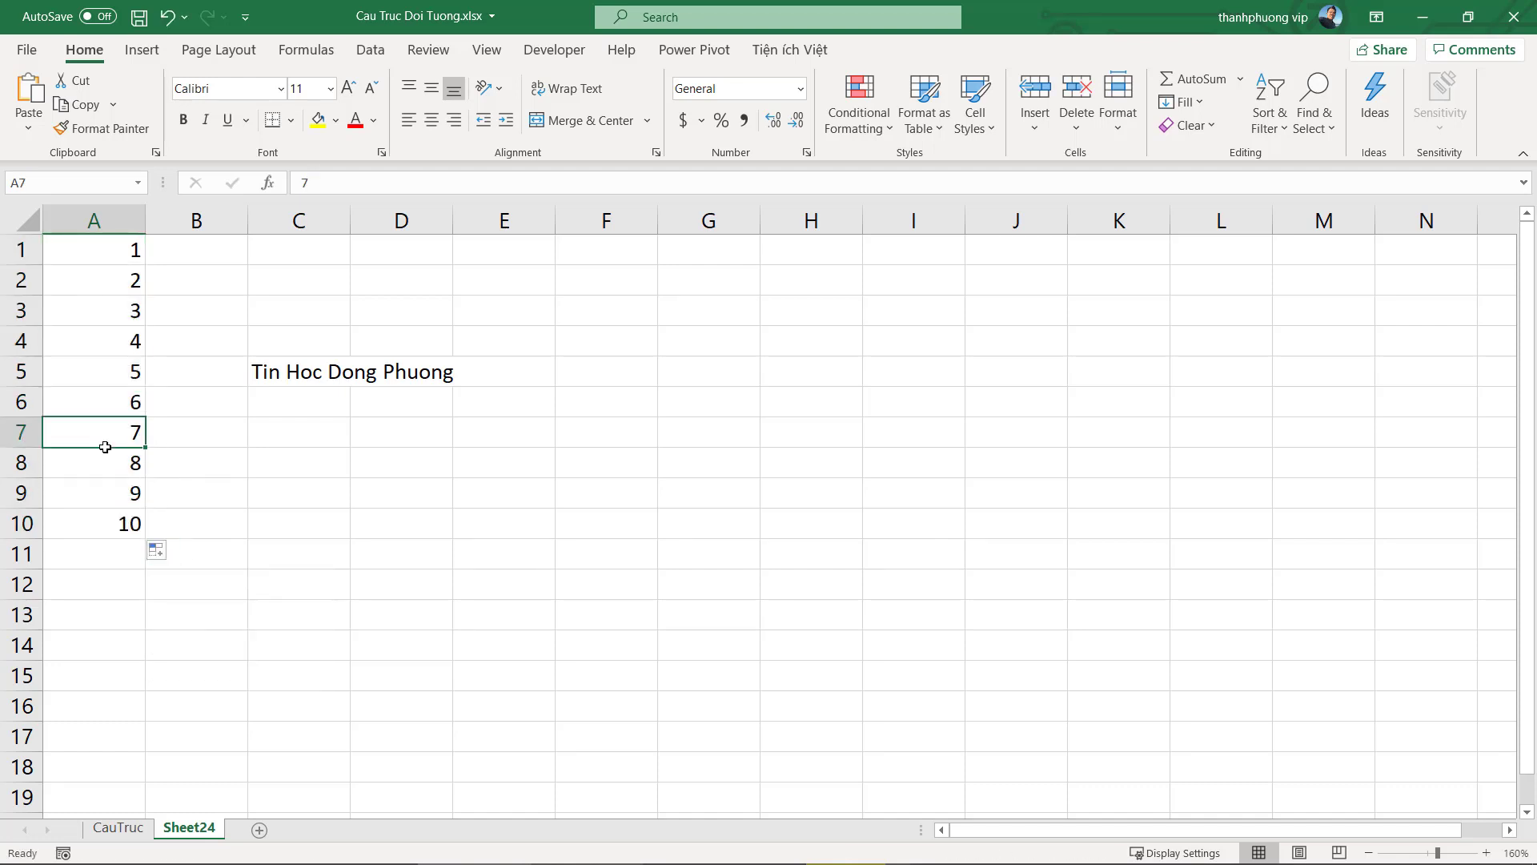
# Write Cells(i, 1) = i as the body of the danhsoTT loop
pyautogui.hotkey('alt', 'F11')
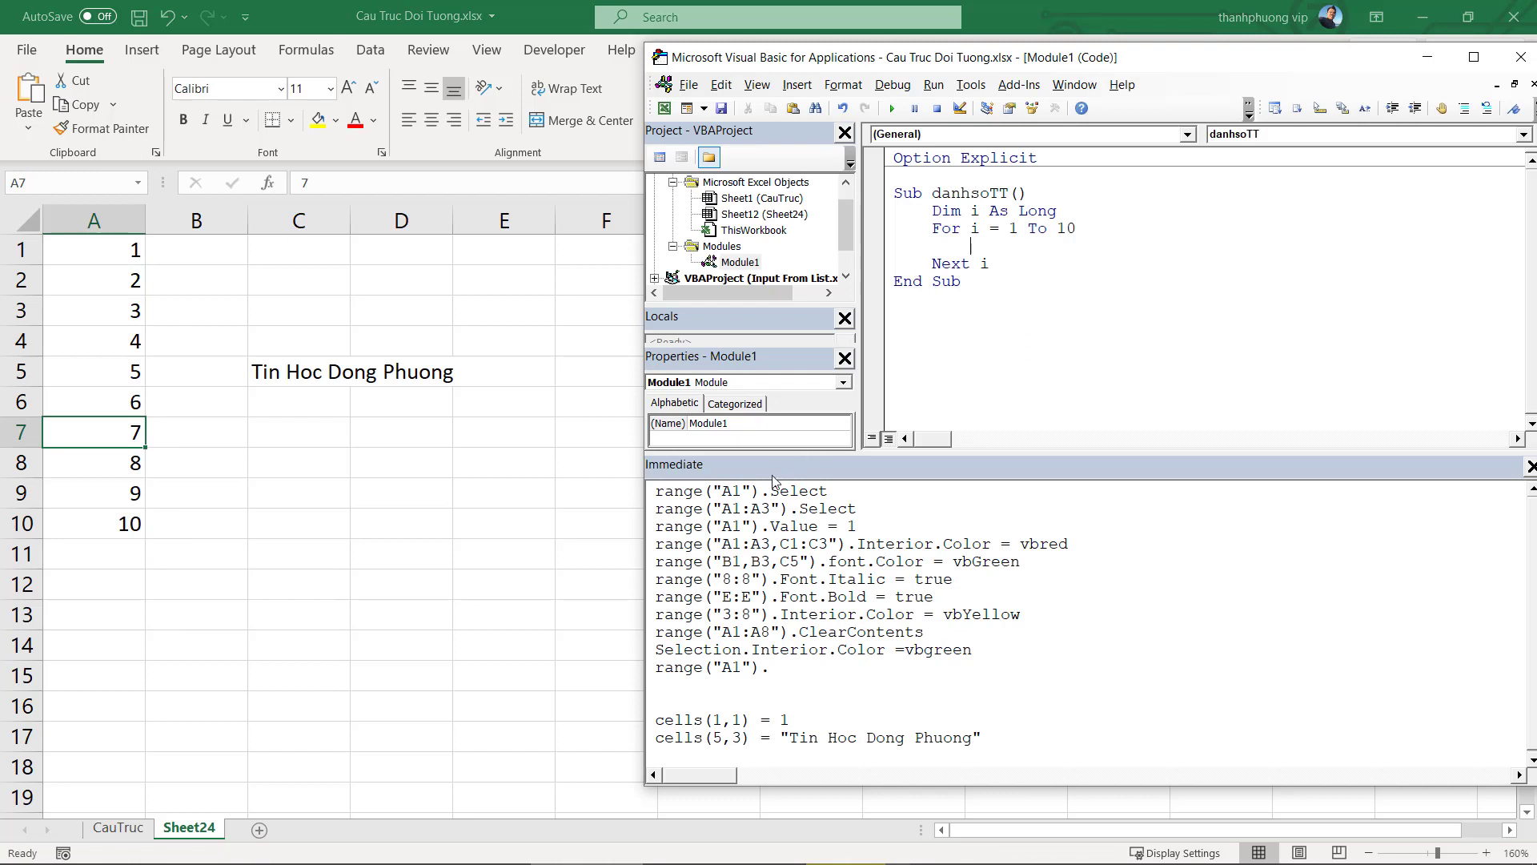
pyautogui.moveTo(827, 490); pyautogui.dragTo(648, 498)
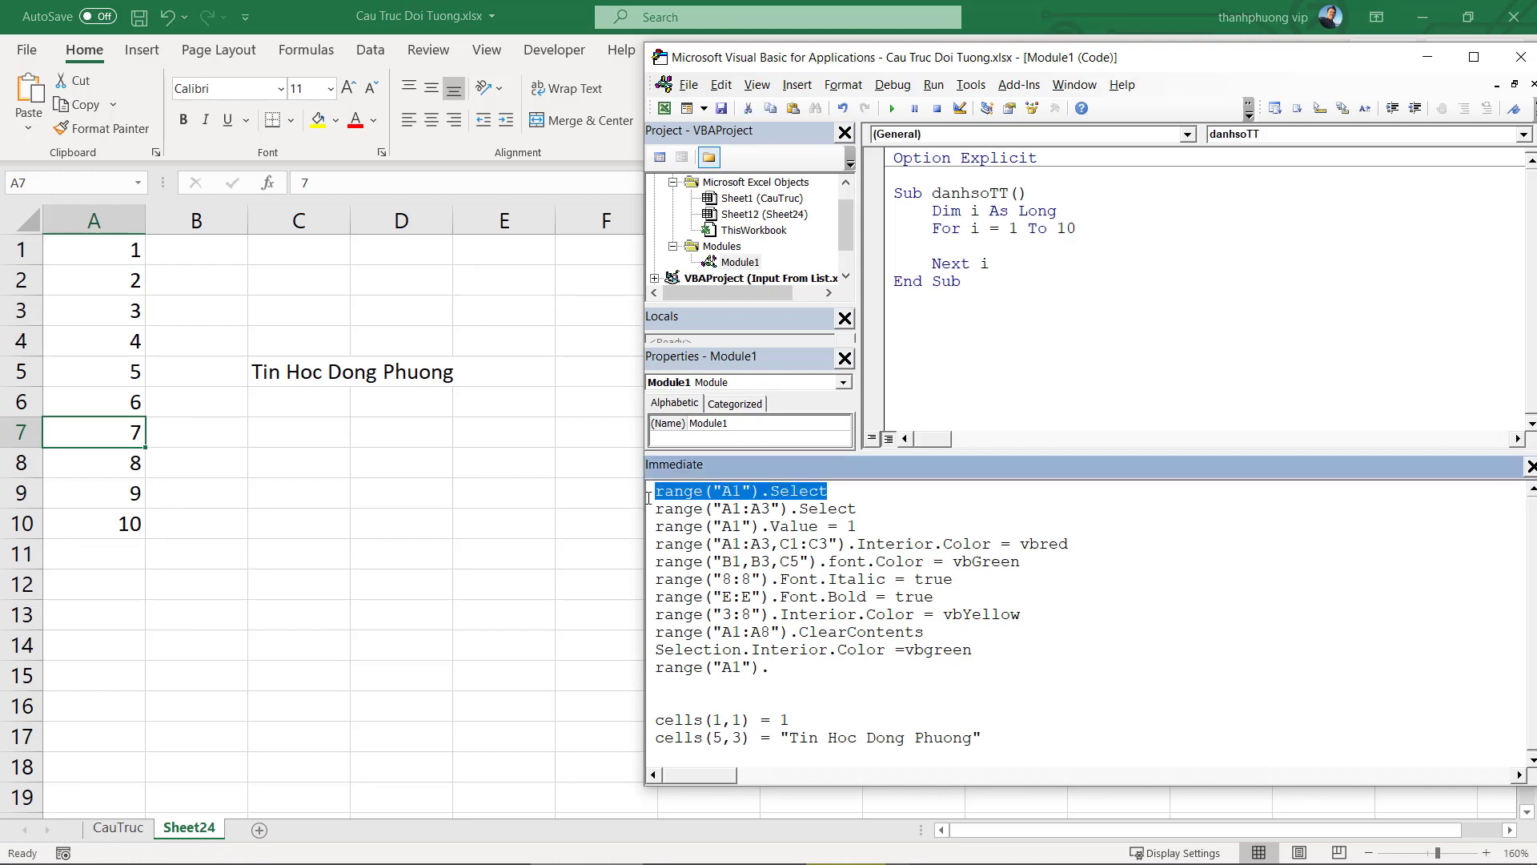
pyautogui.click(658, 494)
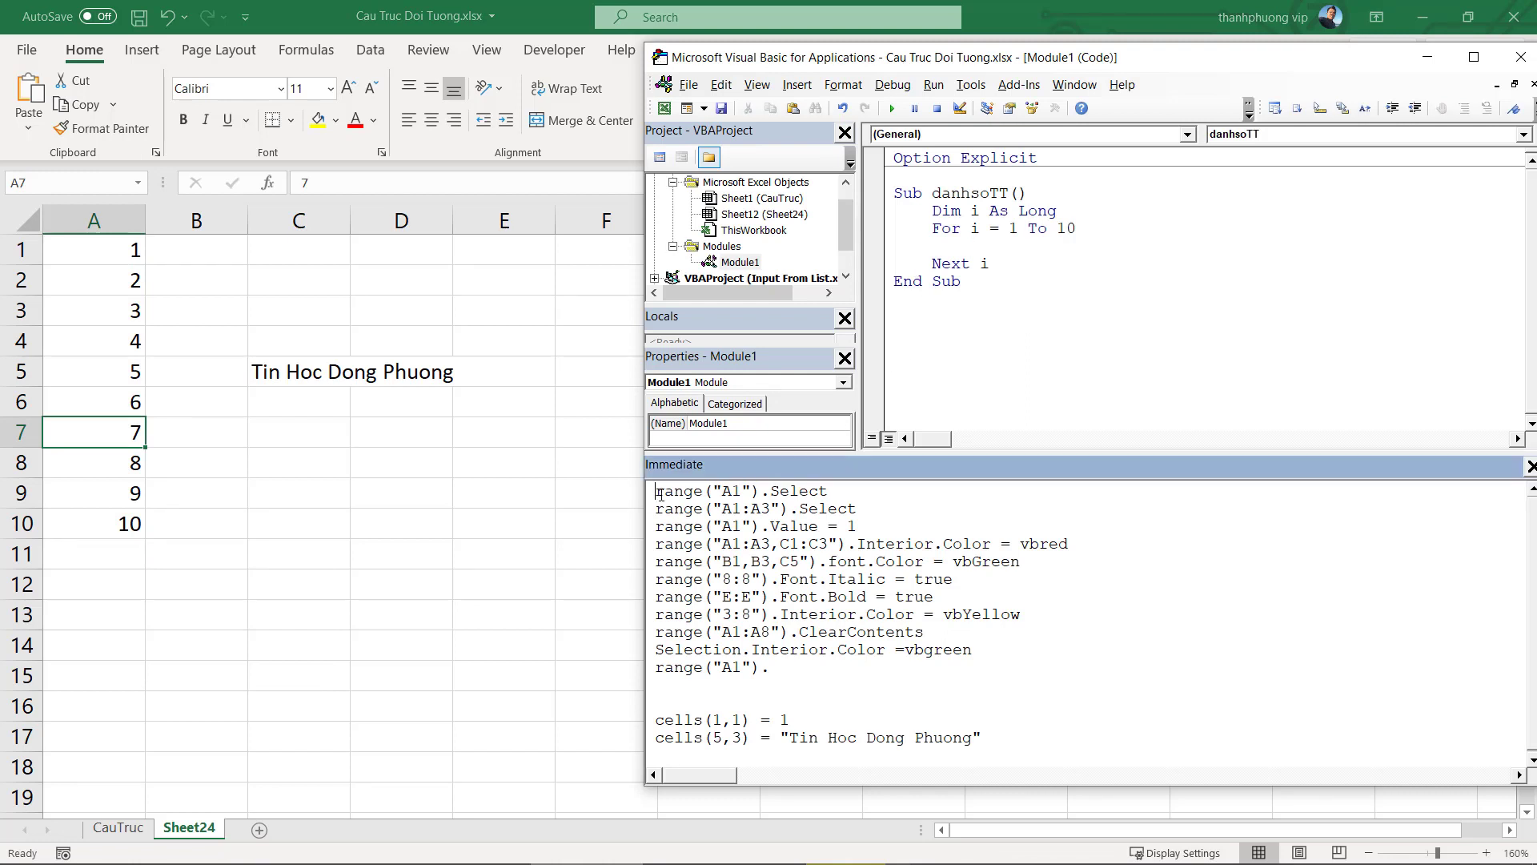
pyautogui.keyDown('shift'); pyautogui.click(829, 491); pyautogui.keyUp('shift')
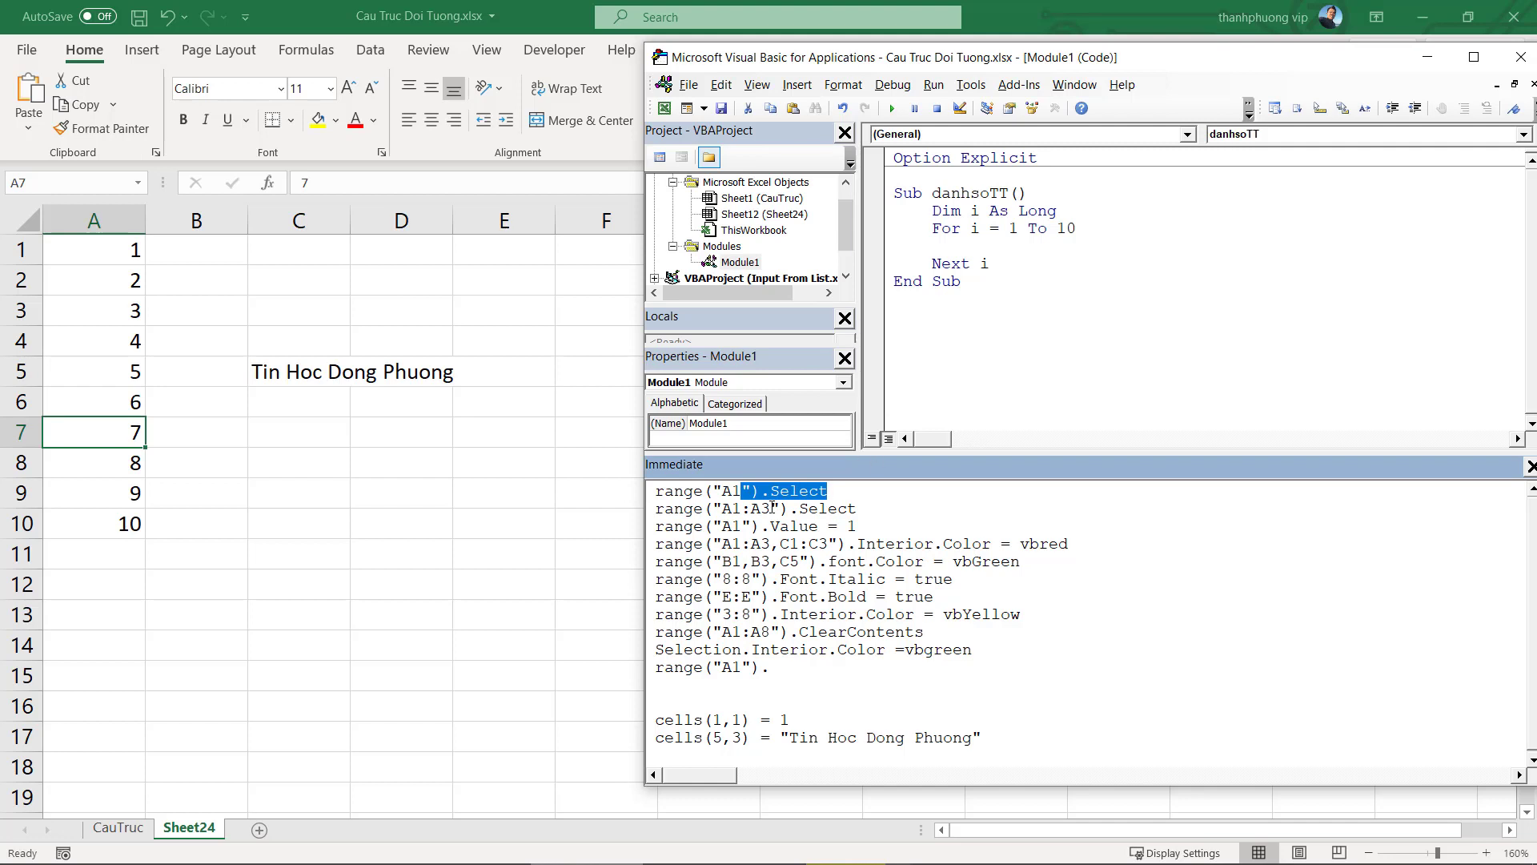
pyautogui.click(772, 507)
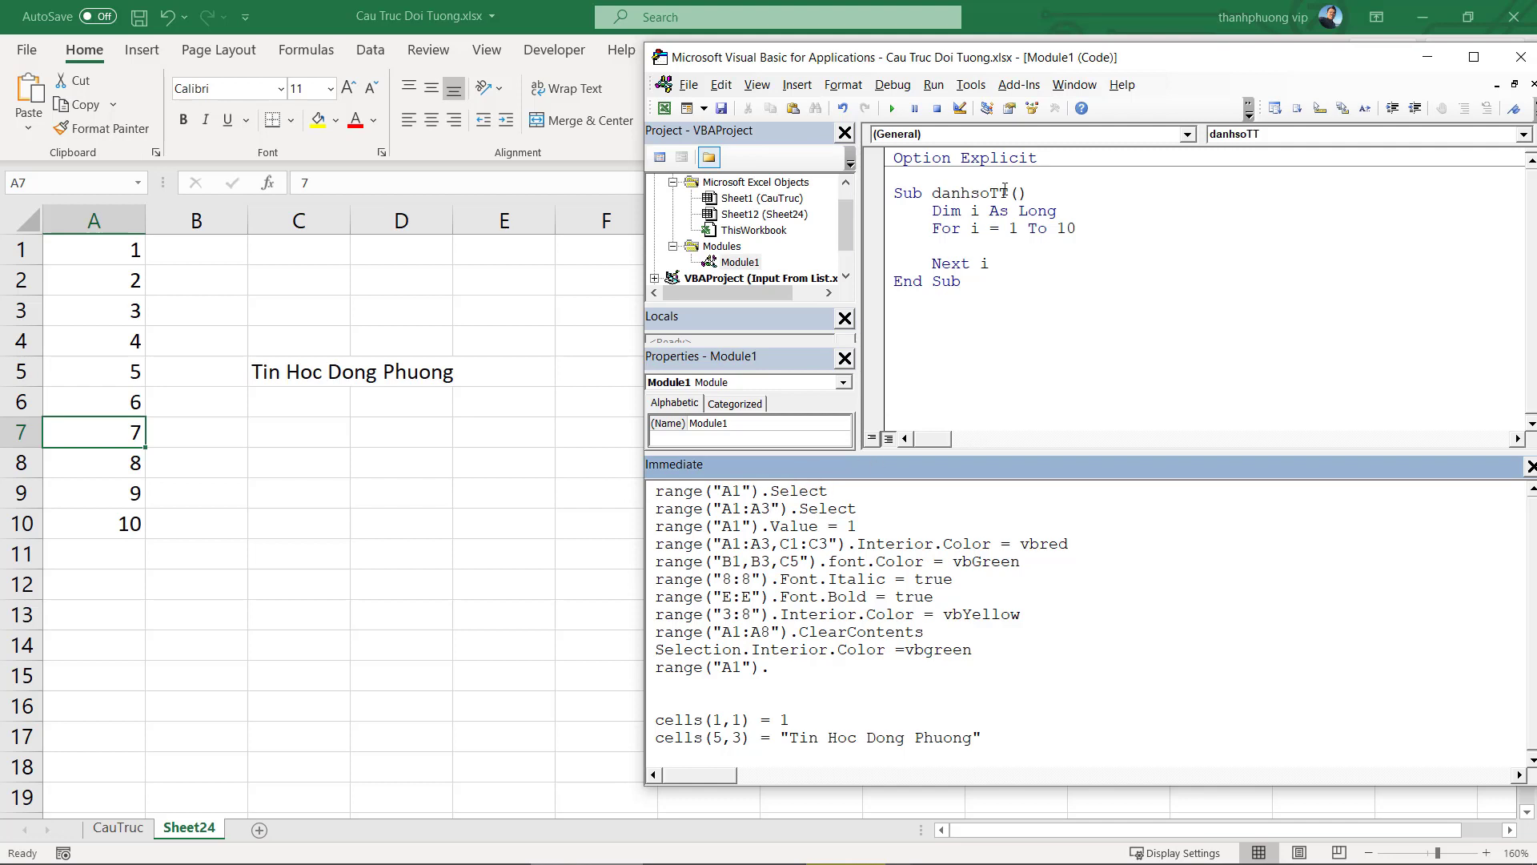
pyautogui.click(968, 245)
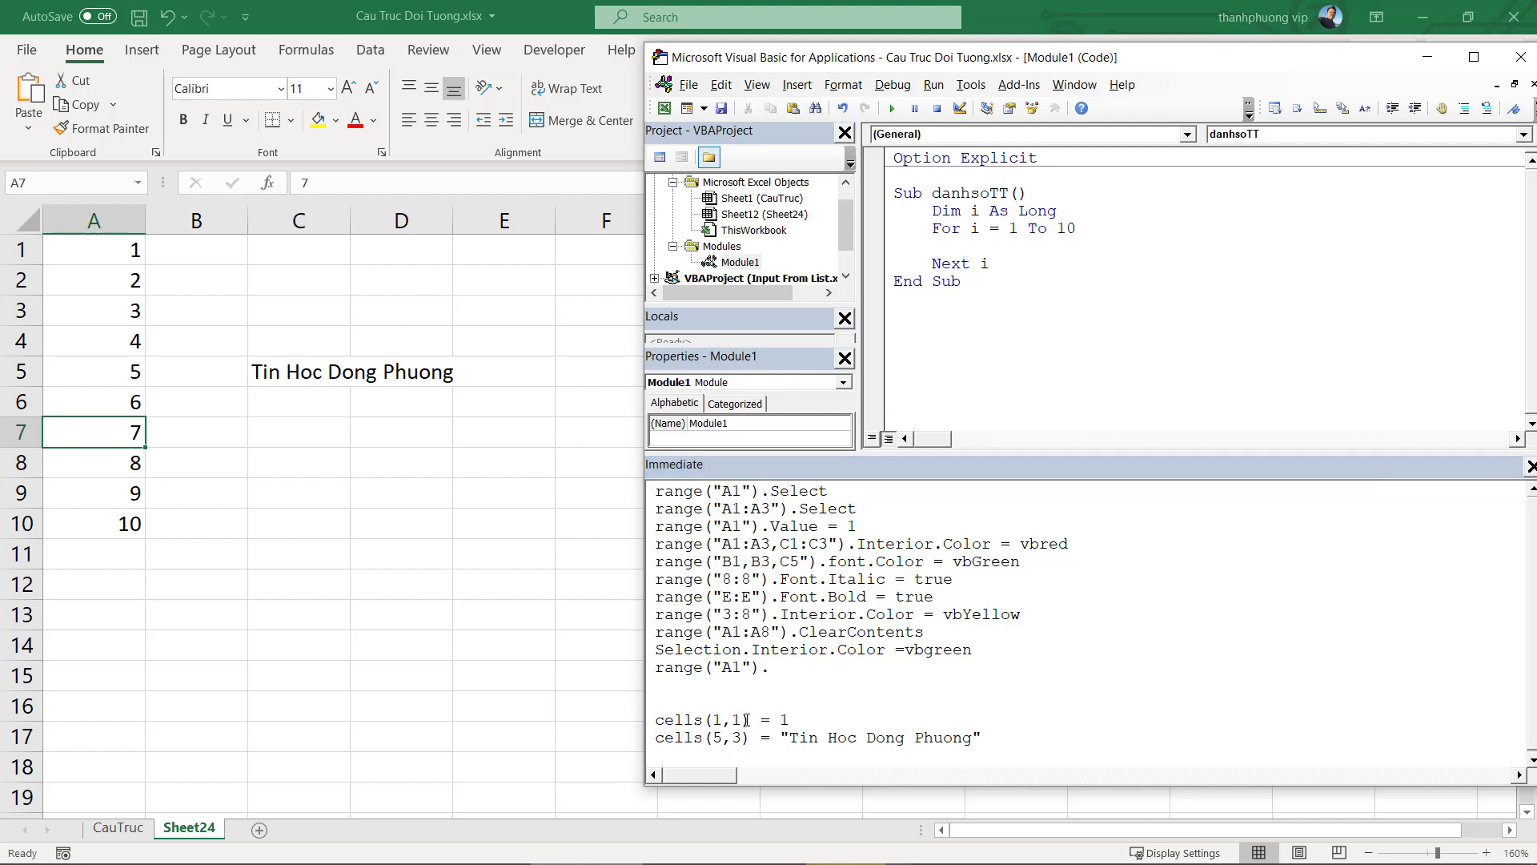
pyautogui.click(746, 719)
pyautogui.click(981, 250)
pyautogui.write('c')
pyautogui.write('ells(')
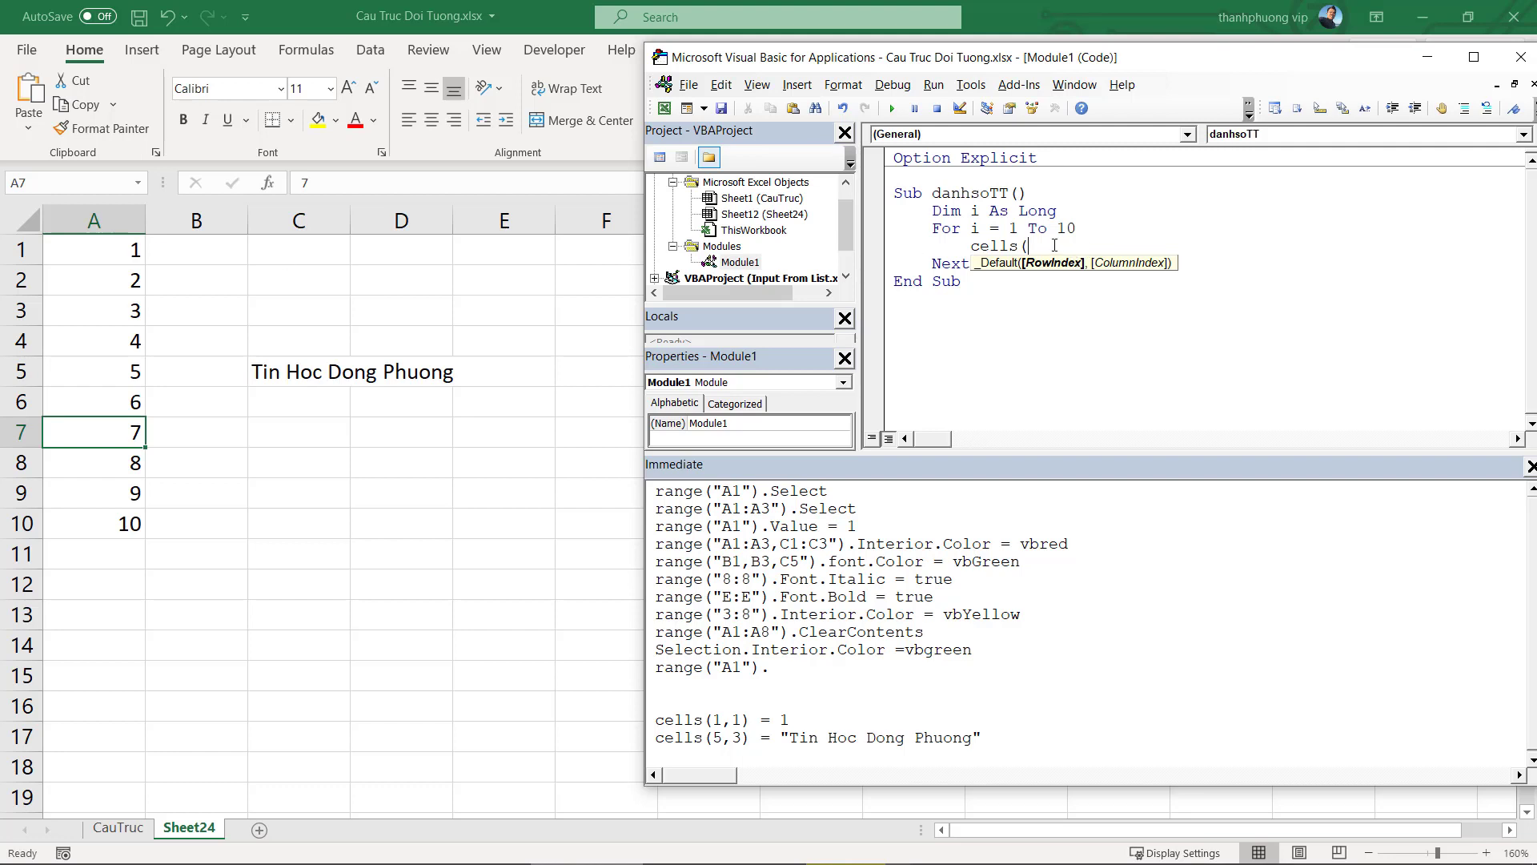
pyautogui.write('i, ')
pyautogui.write('1')
pyautogui.write(') ')
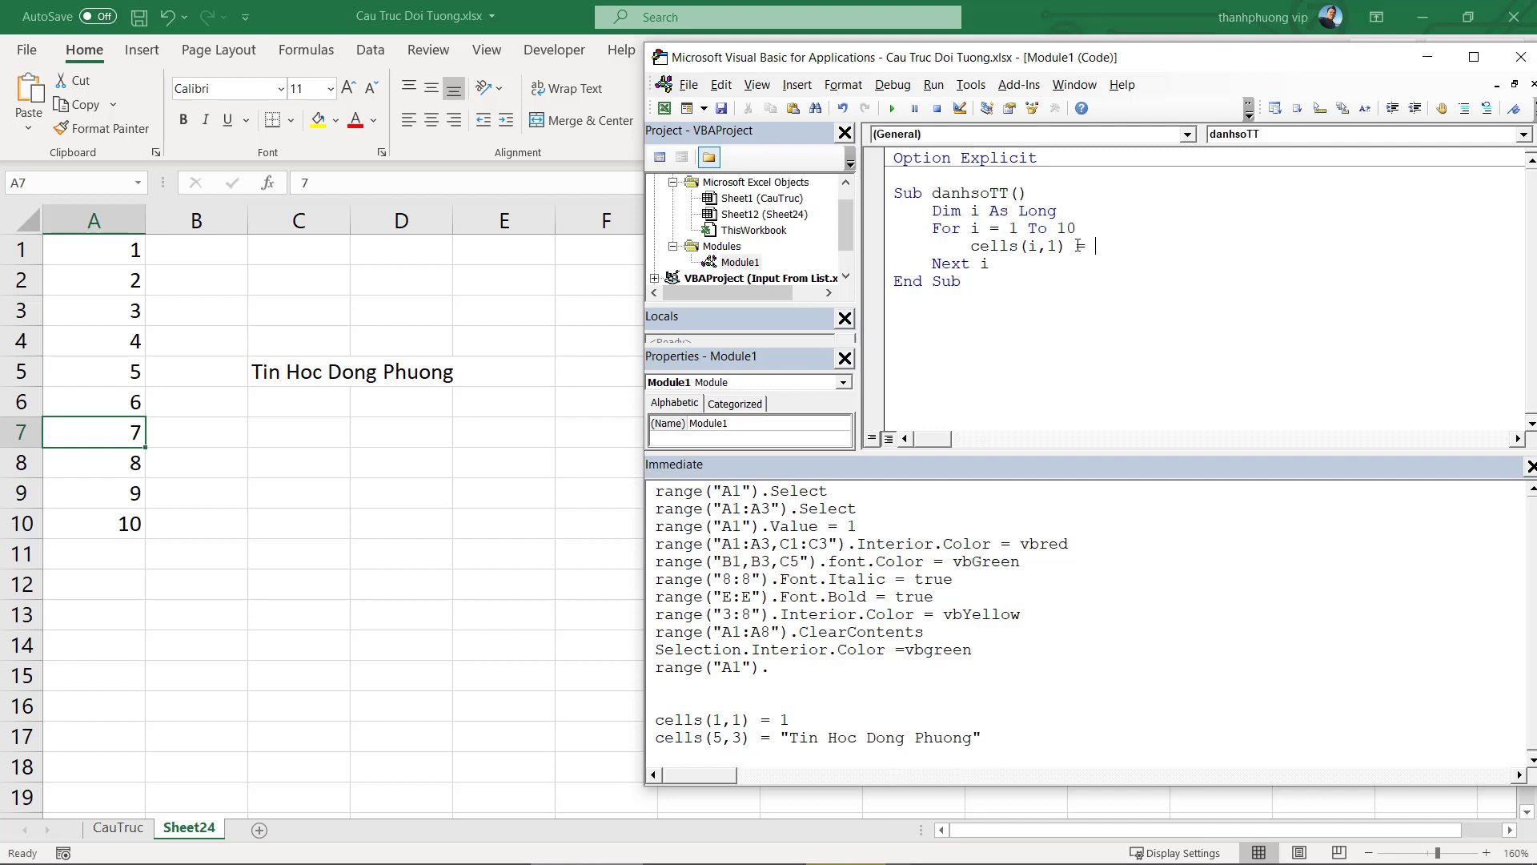
pyautogui.write('= i')
pyautogui.press('Down')
# Clear A1:A10, then run danhsoTT to refill the cells with 1 to 10
pyautogui.moveTo(138, 256); pyautogui.dragTo(126, 523)
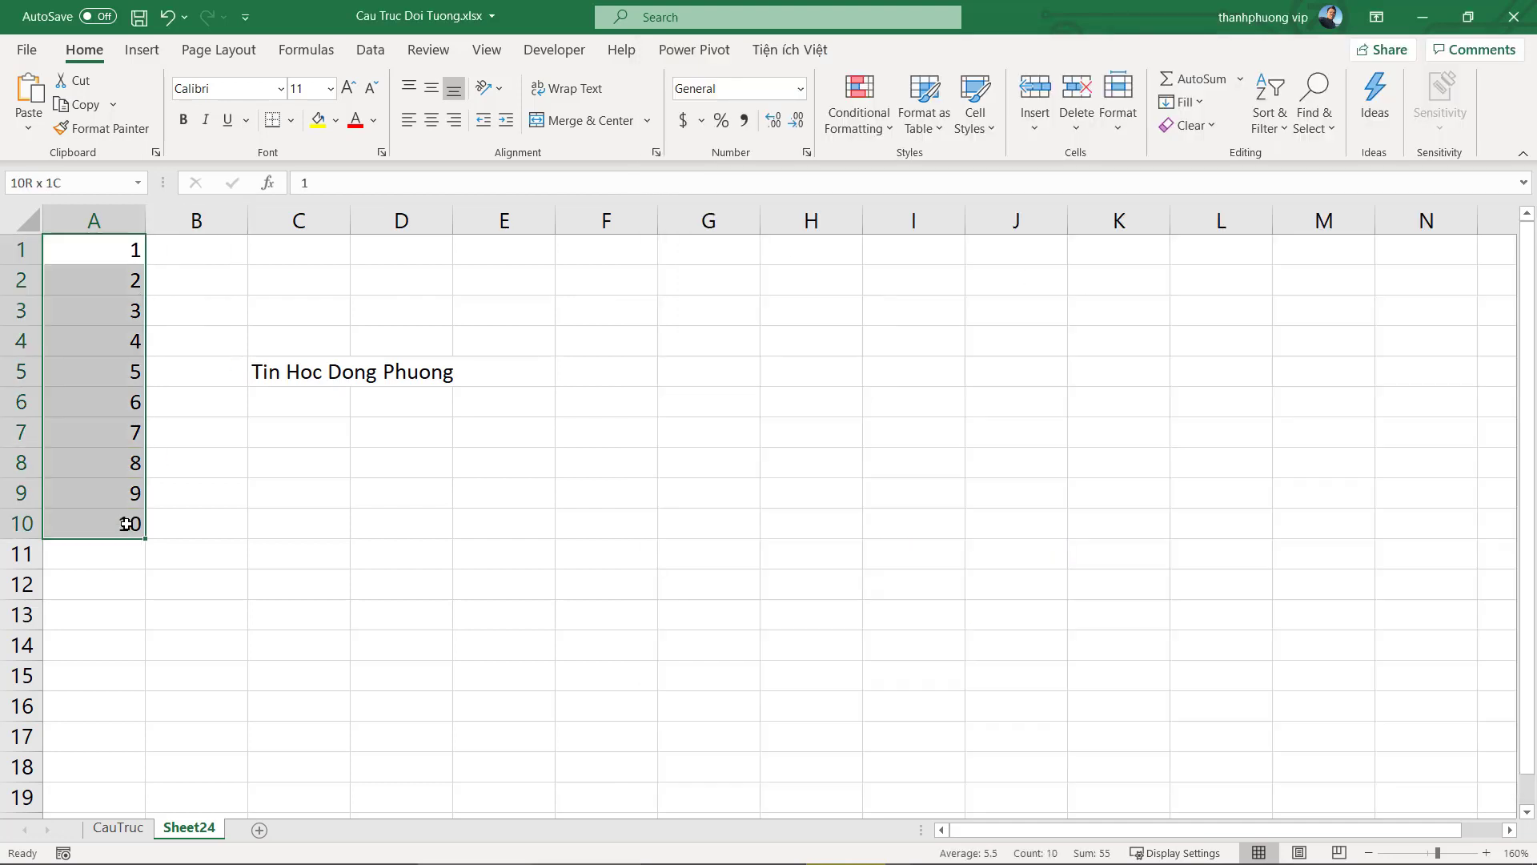
pyautogui.press('Delete')
pyautogui.hotkey('alt', 'F11')
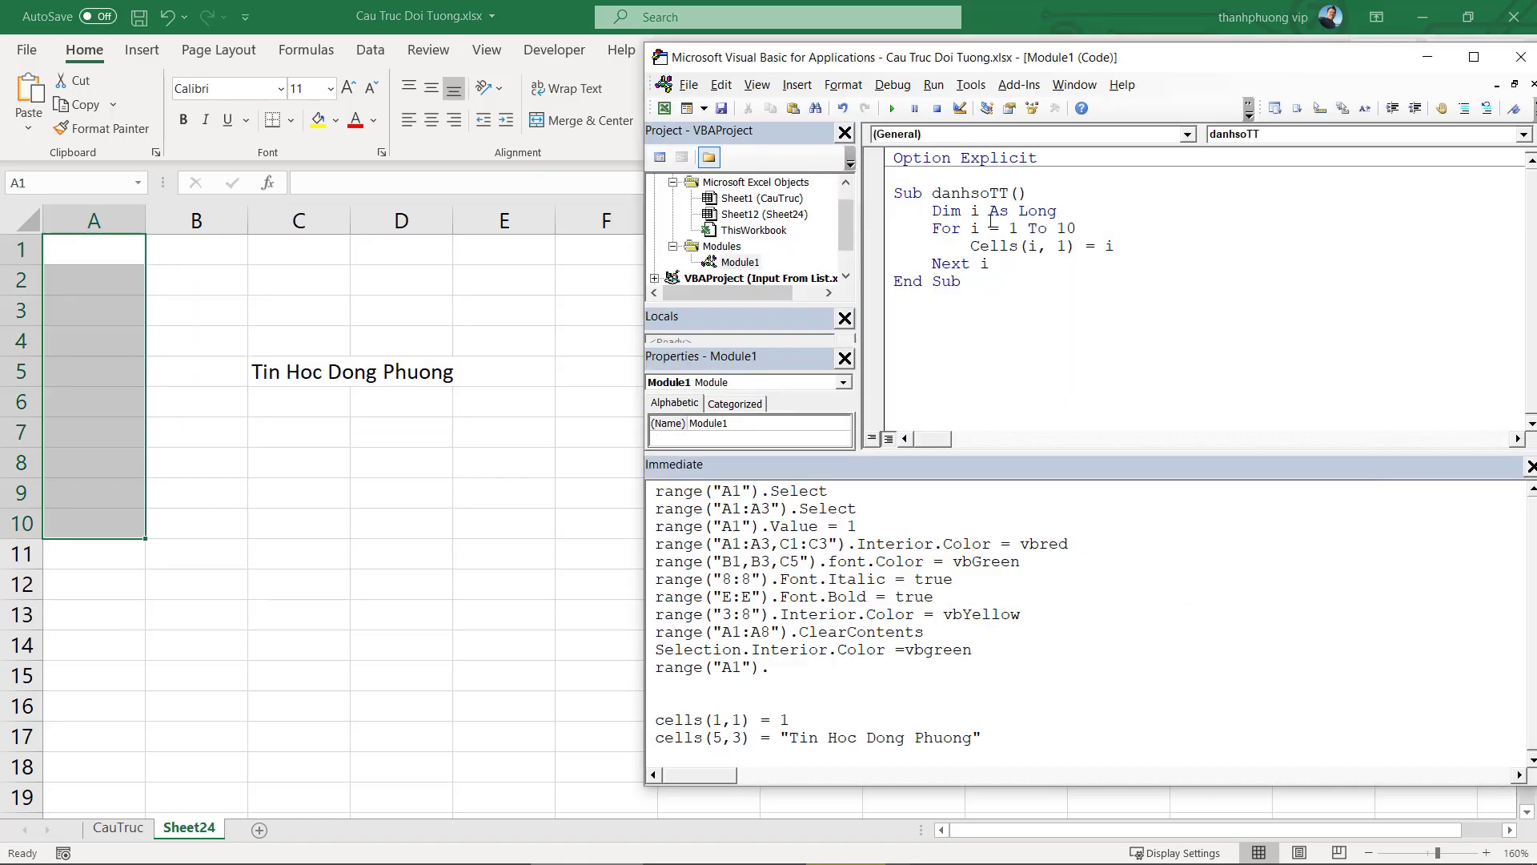
pyautogui.click(891, 108)
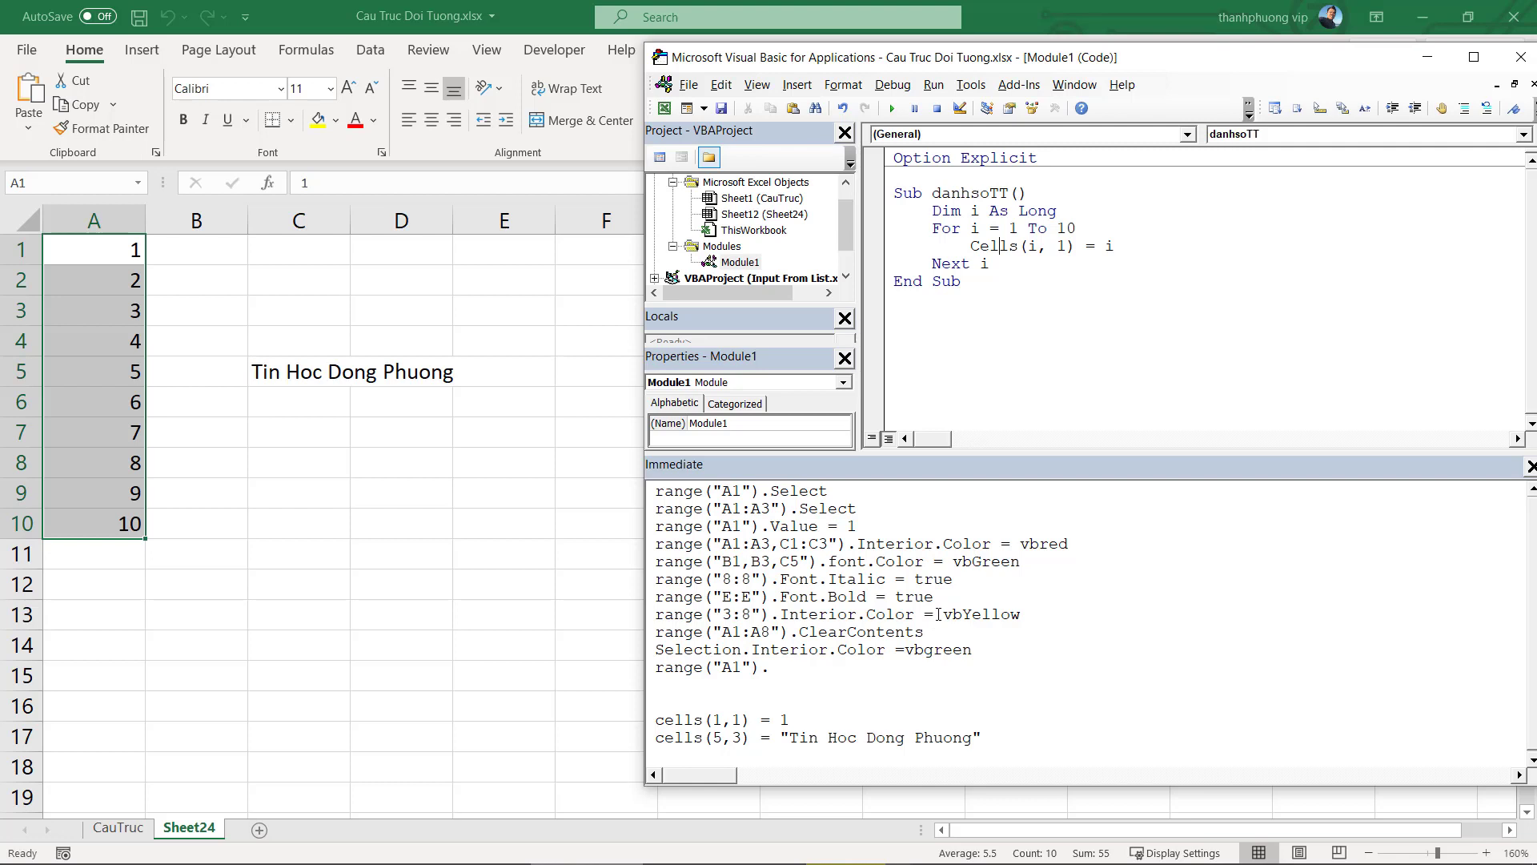
# Highlight the cells(5,3) example in the Immediate window, then return to the worksheet
pyautogui.moveTo(663, 737); pyautogui.dragTo(749, 737)
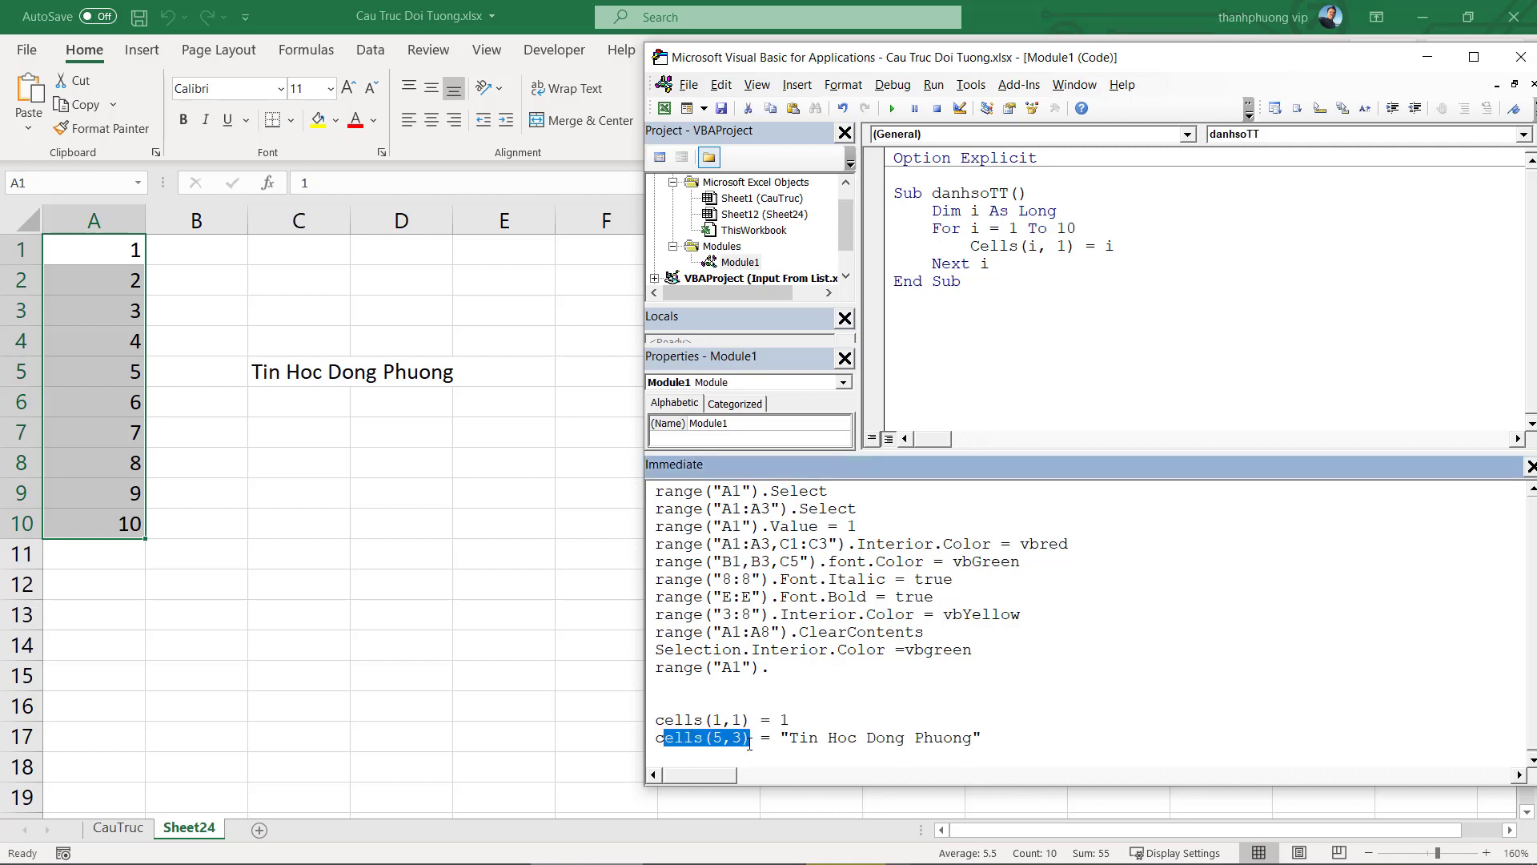
pyautogui.click(749, 738)
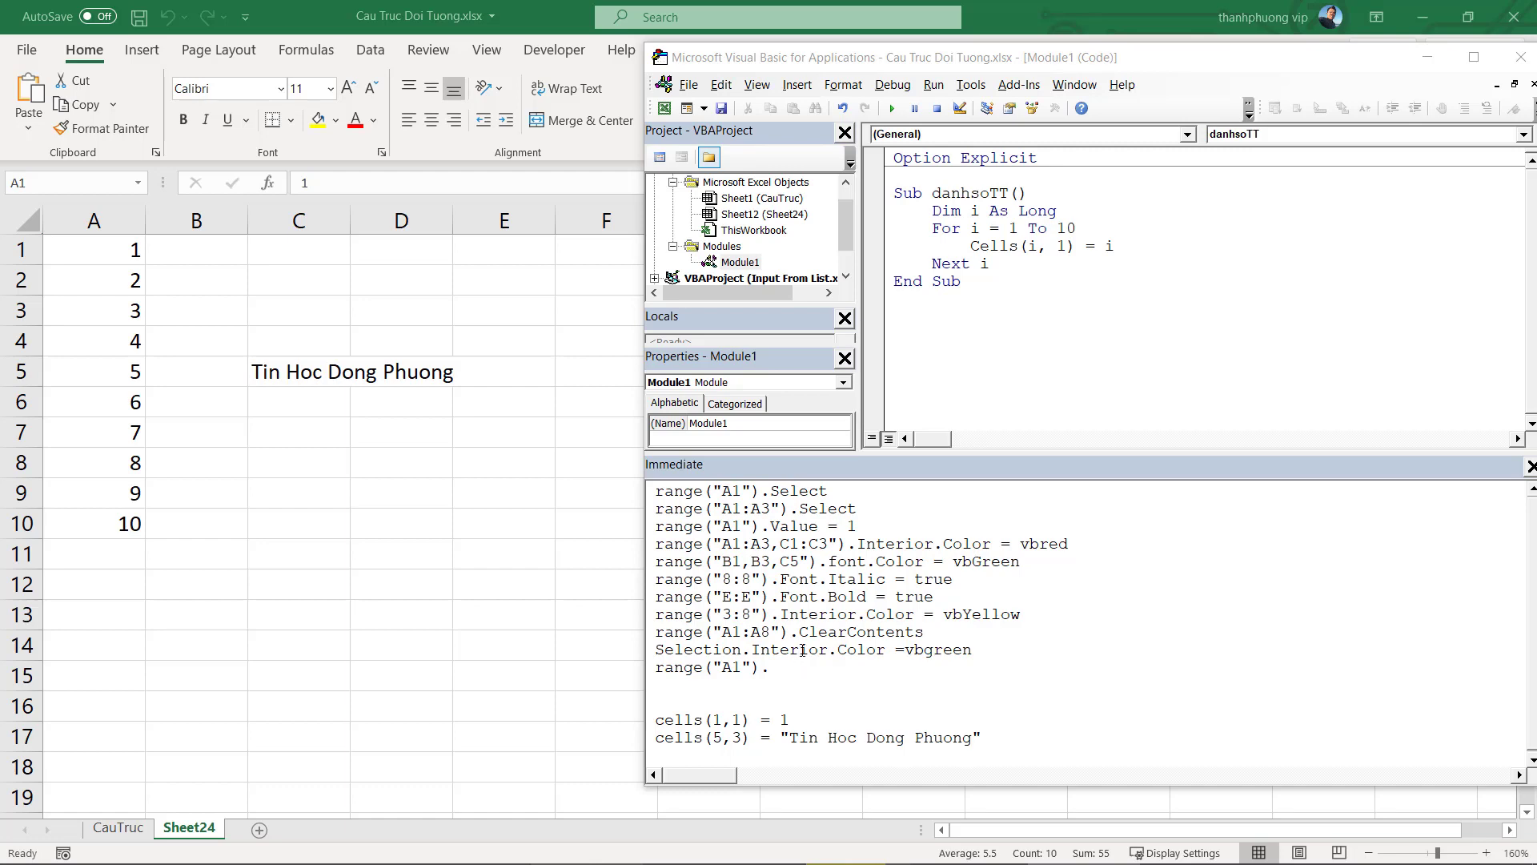
pyautogui.click(442, 612)
# Clear A1:E11 on Sheet24 and delete the old Immediate window commands
pyautogui.moveTo(473, 560); pyautogui.dragTo(88, 249)
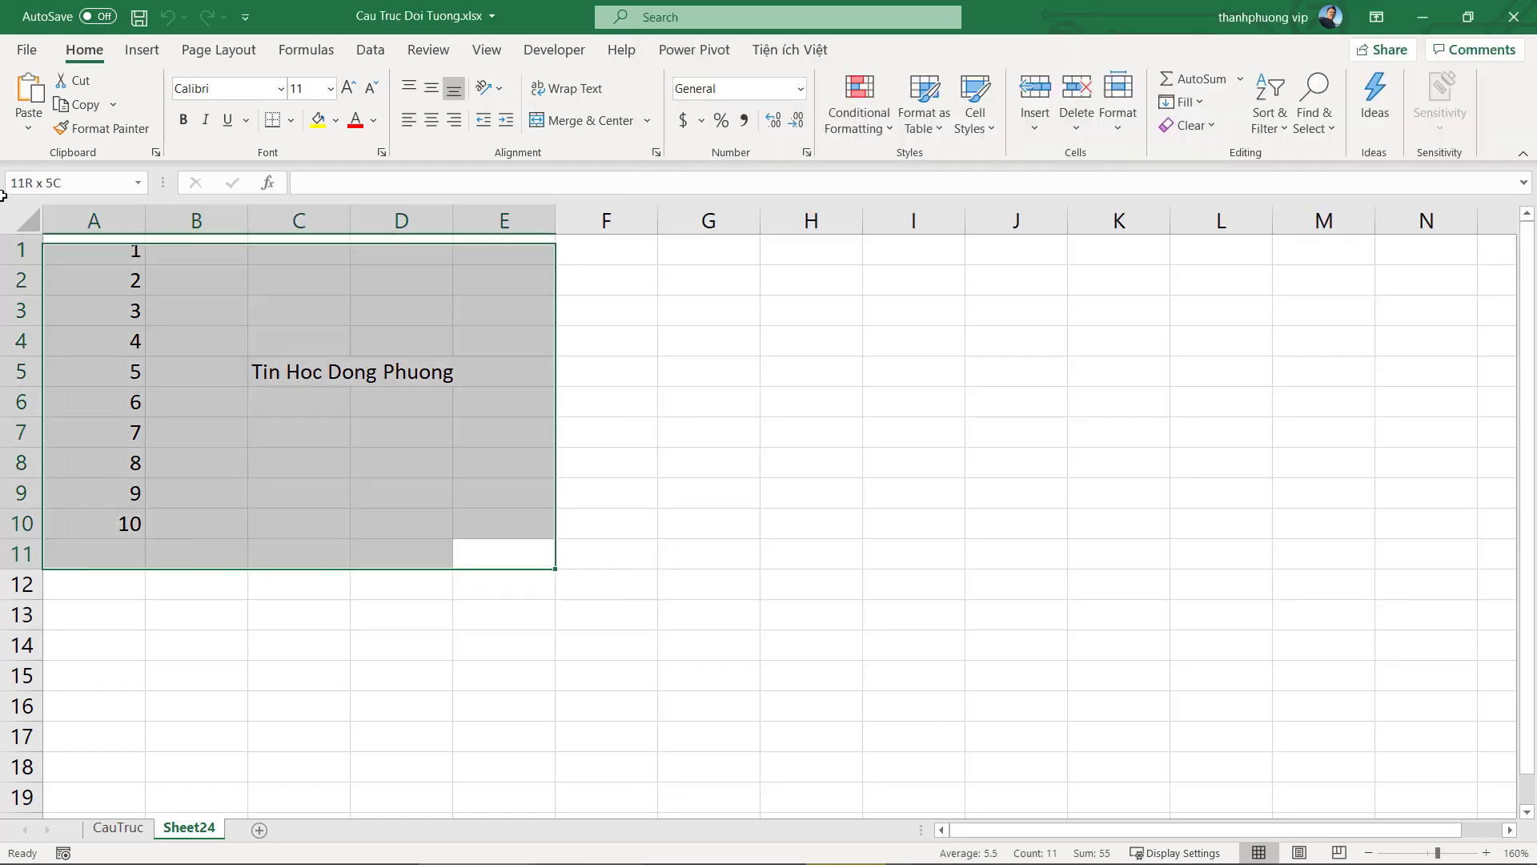
pyautogui.press('Delete')
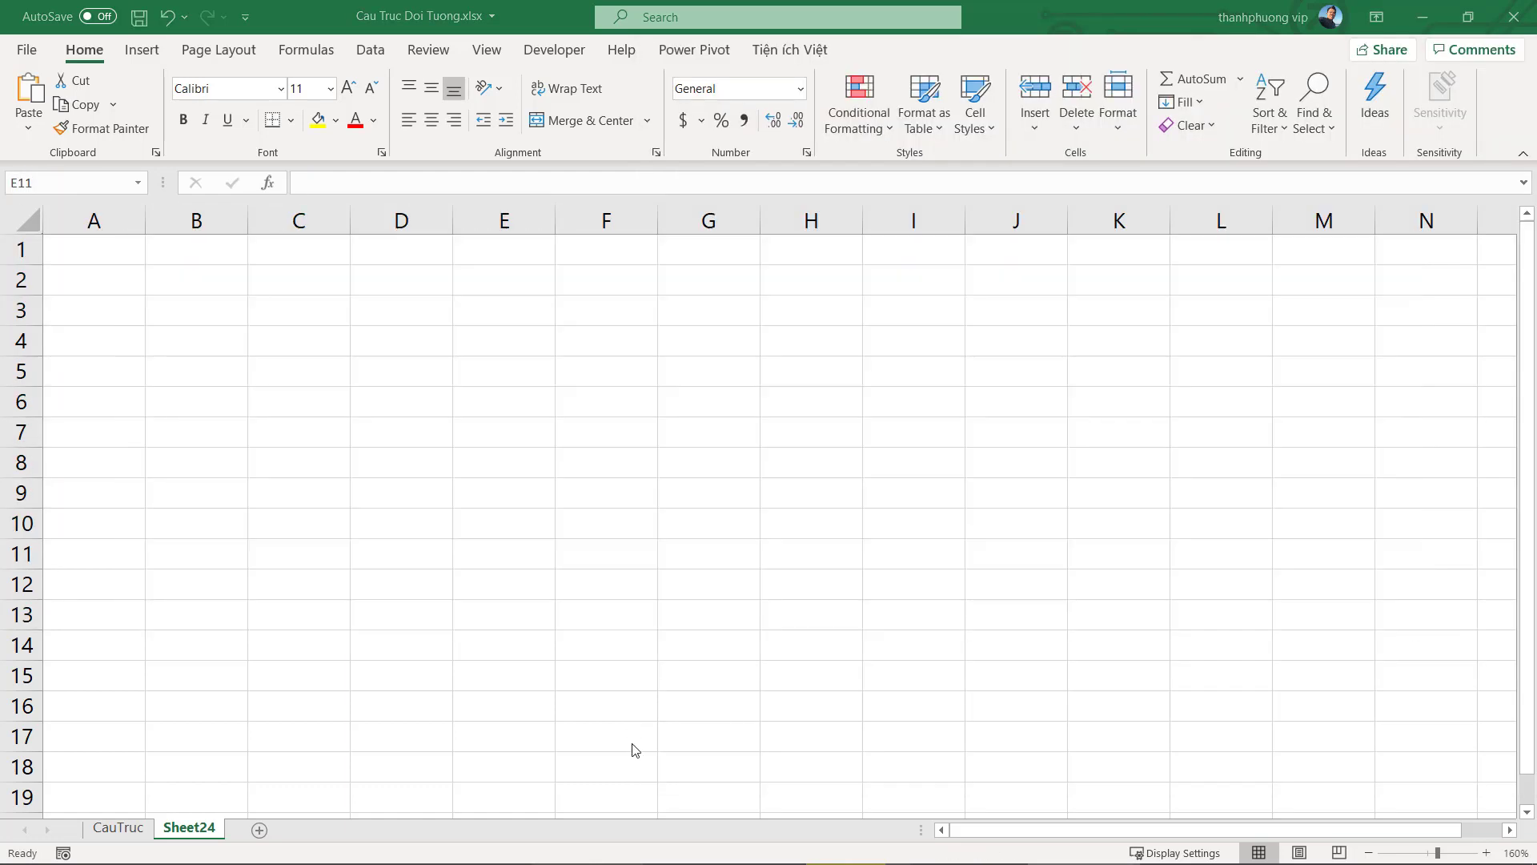
pyautogui.hotkey('alt', 'Tab')
pyautogui.hotkey('alt', 'Tab')
pyautogui.press('Tab')
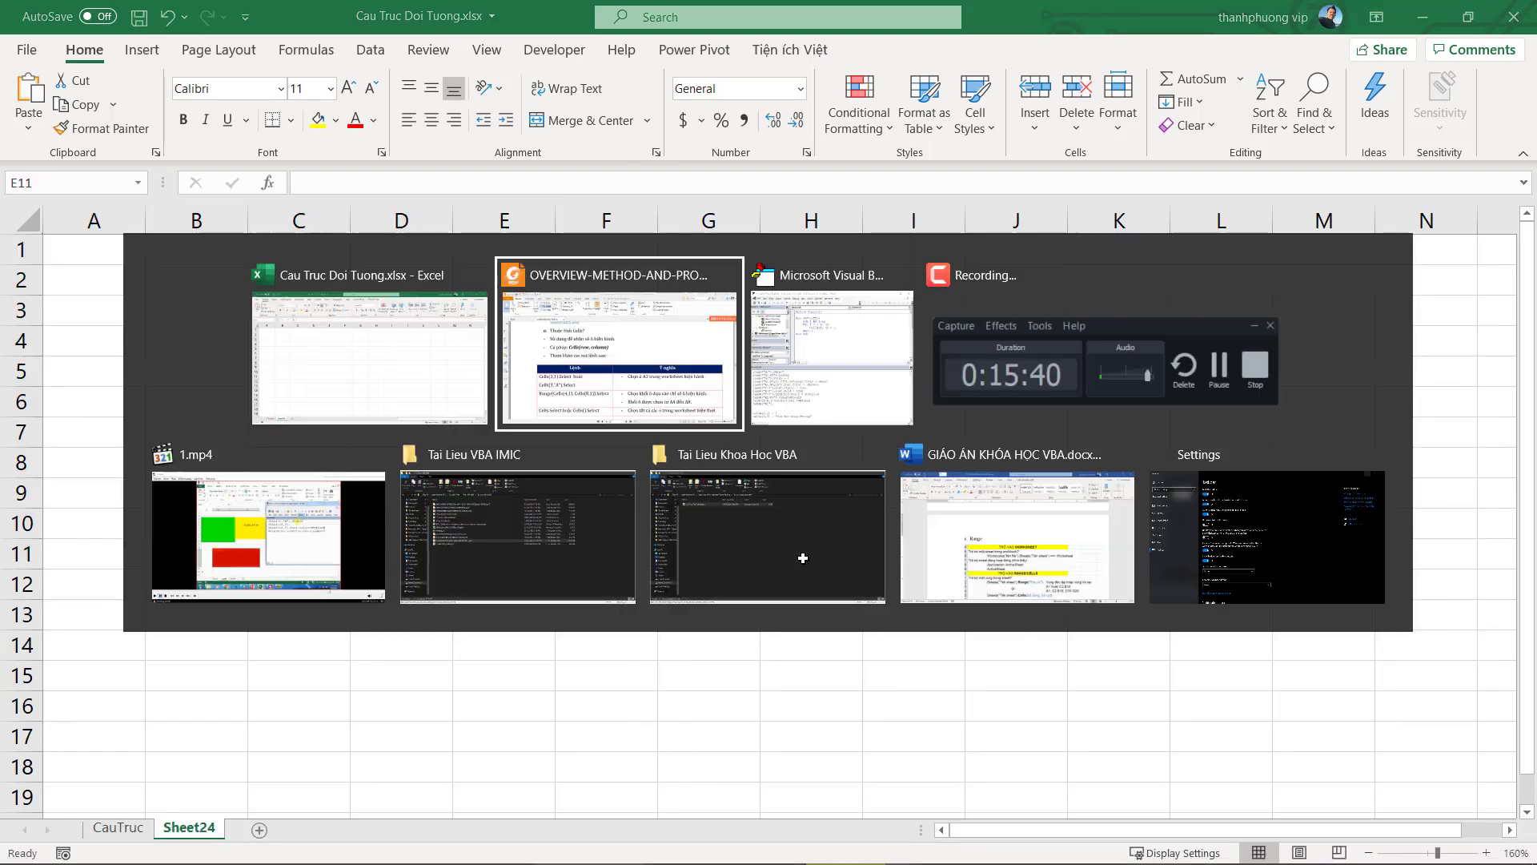
pyautogui.click(1057, 339)
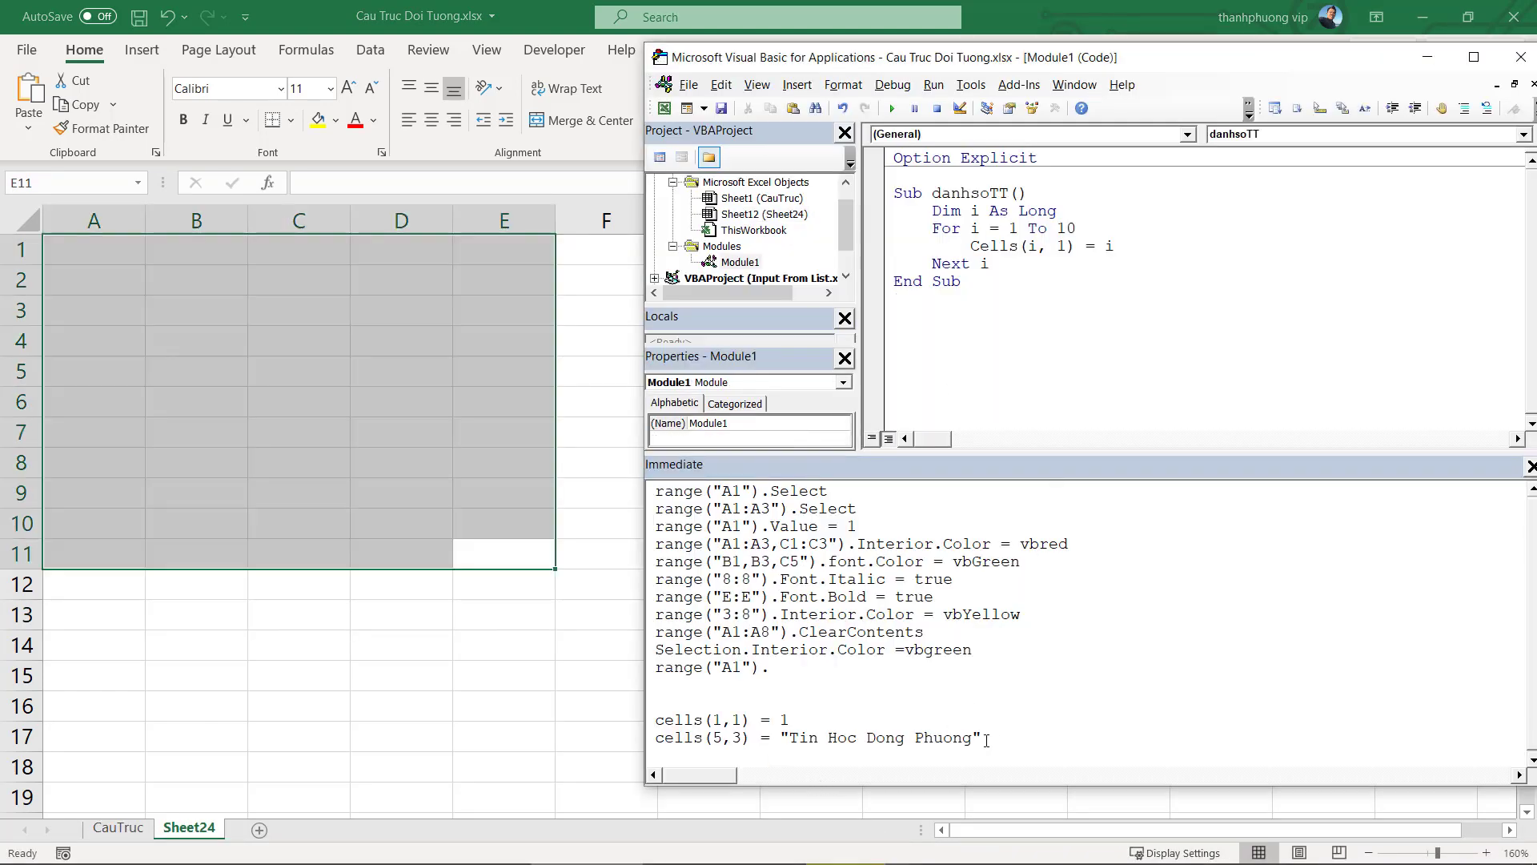
pyautogui.moveTo(995, 742); pyautogui.dragTo(538, 389)
pyautogui.press('Delete')
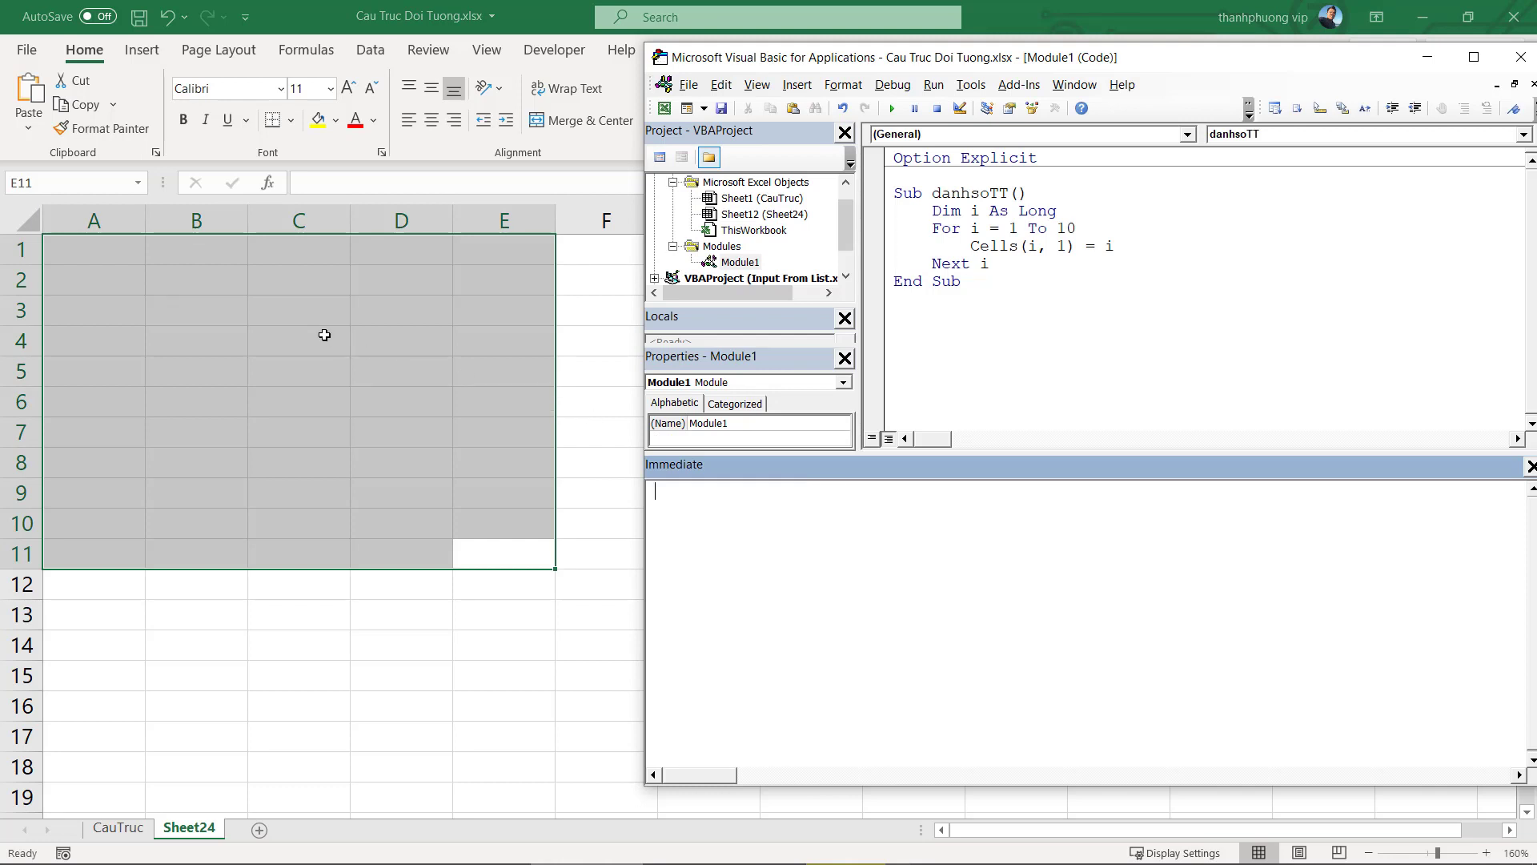
# Give the range B2:E8 a yellow fill
pyautogui.click(173, 290)
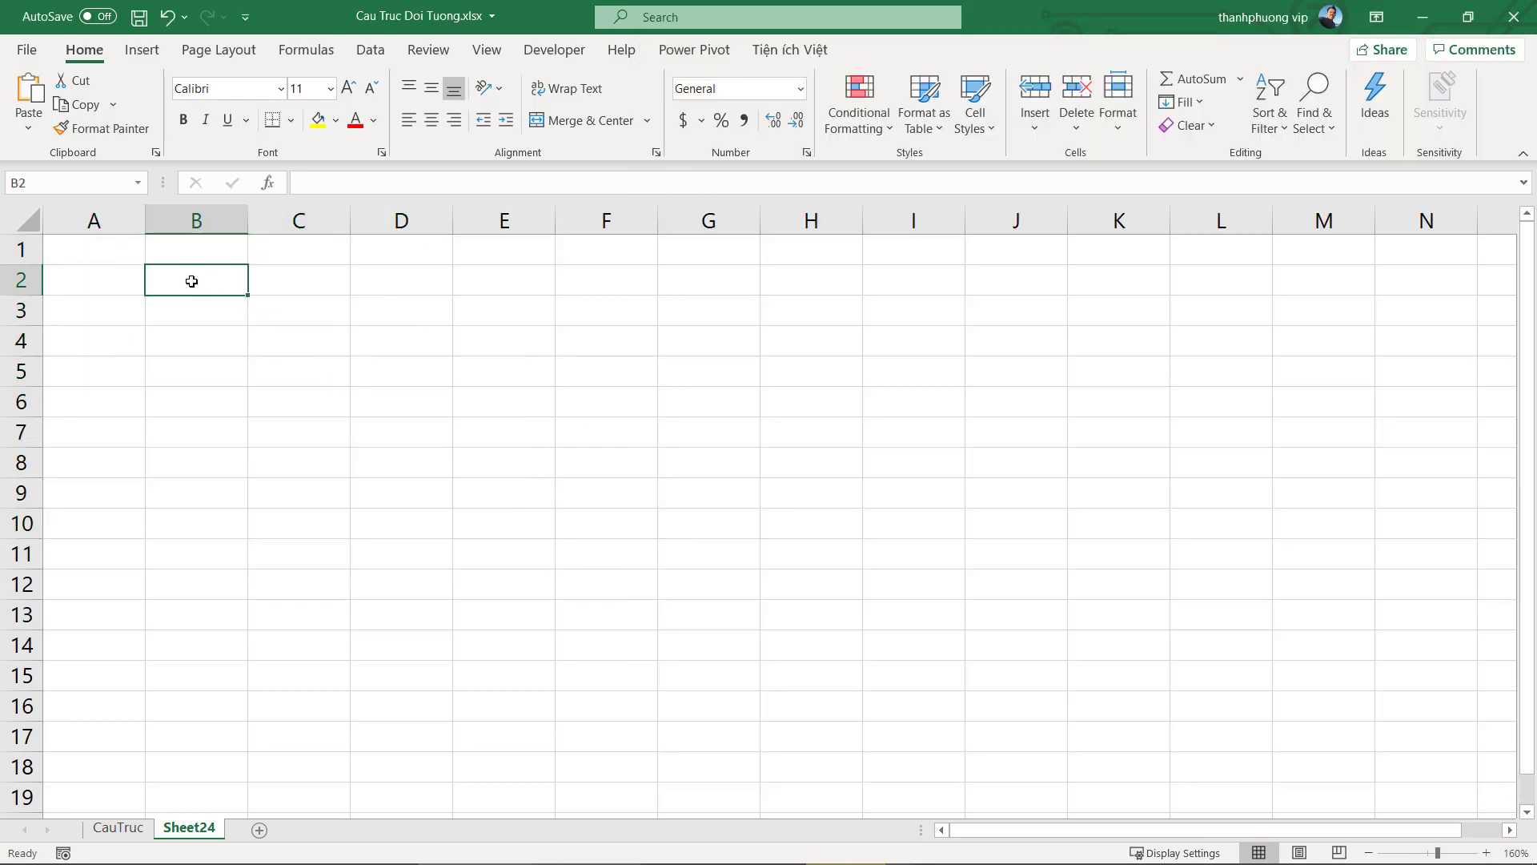
pyautogui.moveTo(192, 281); pyautogui.dragTo(510, 471)
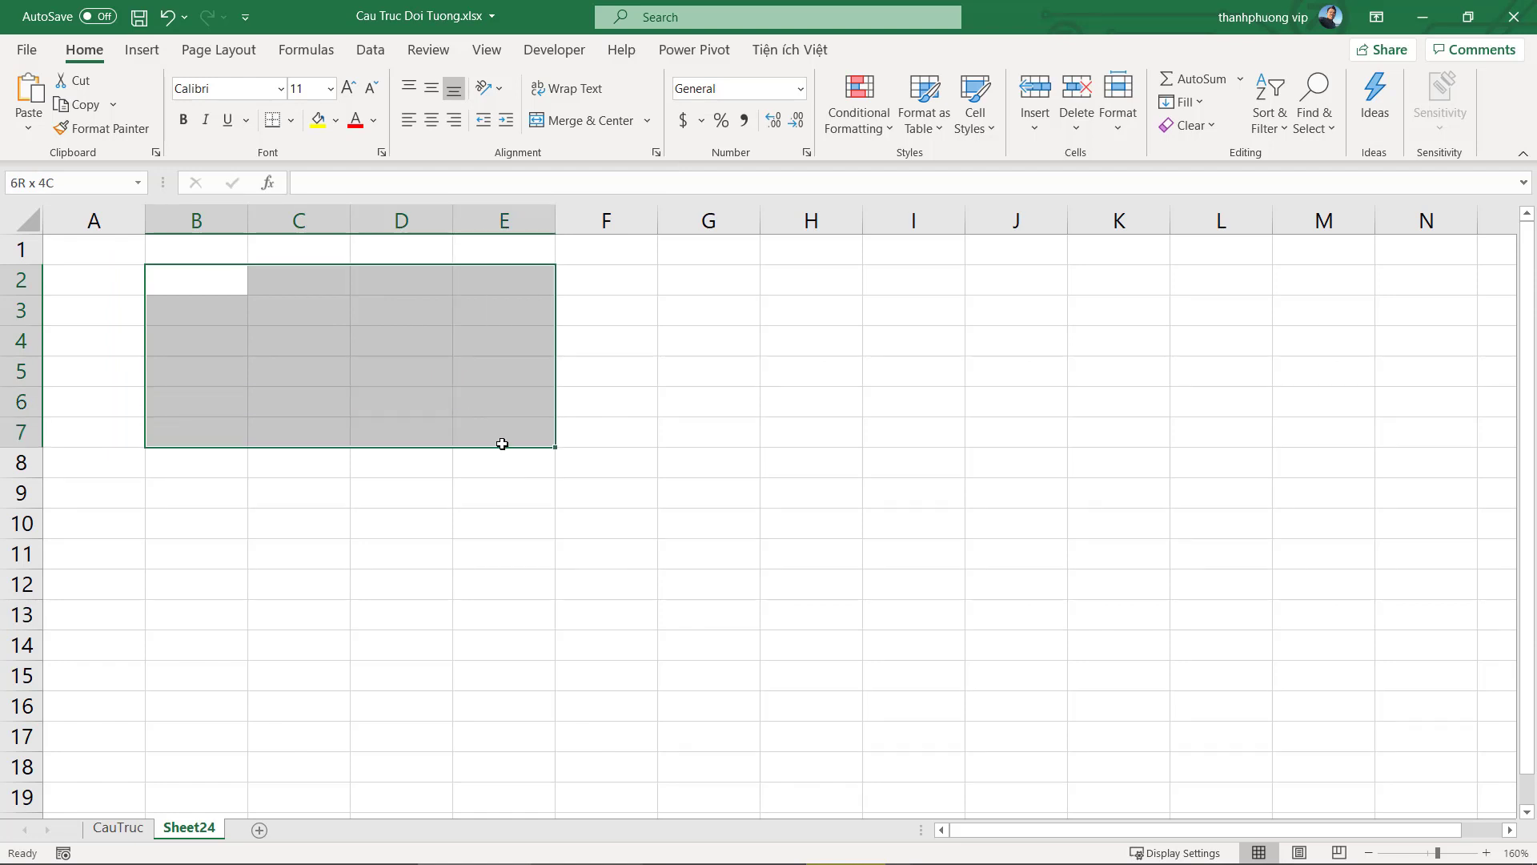
pyautogui.click(318, 121)
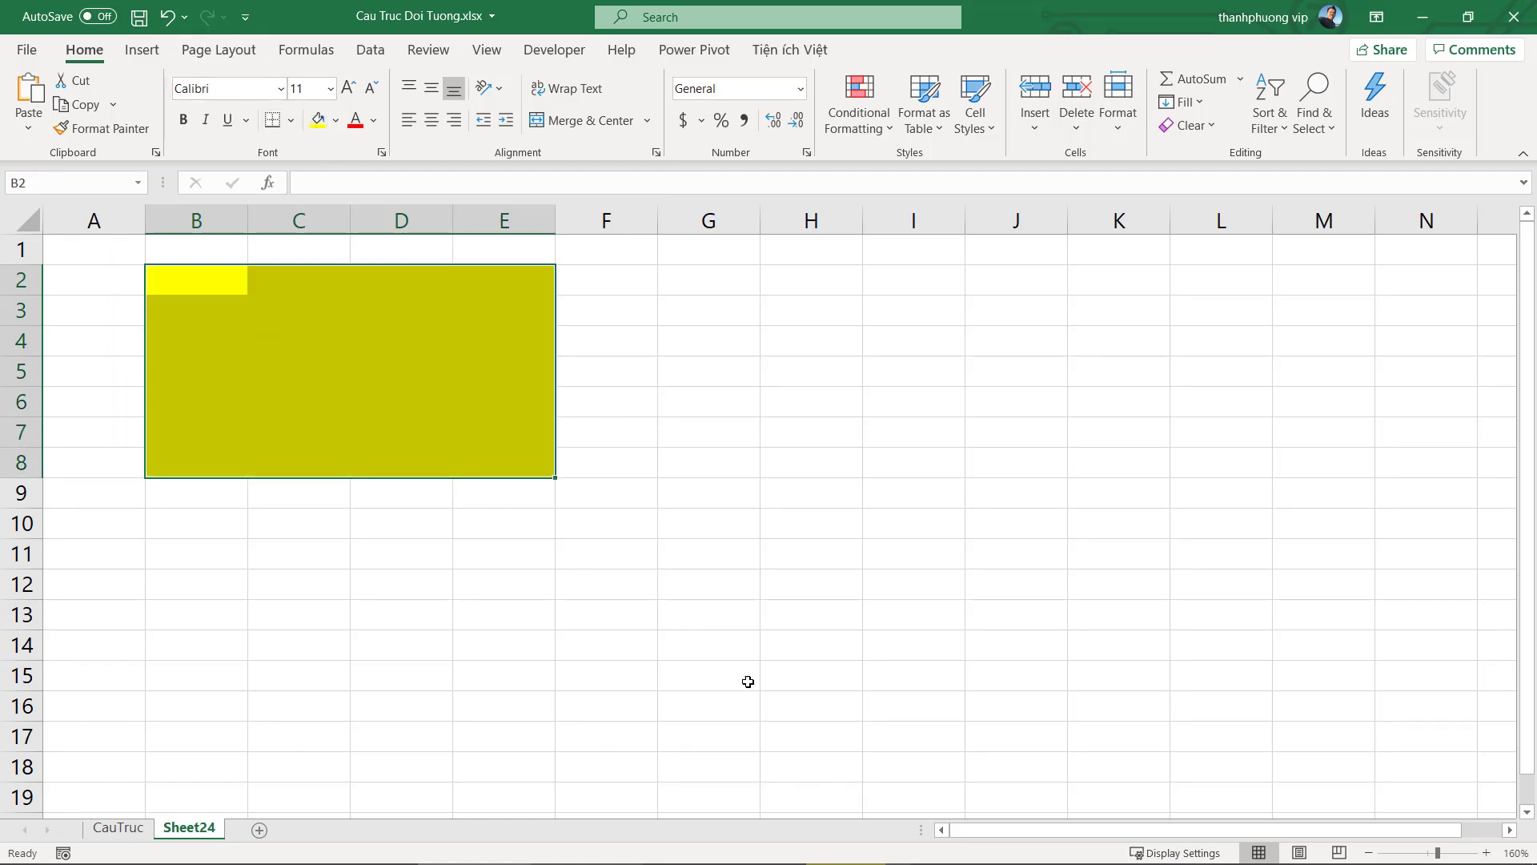
pyautogui.hotkey('alt', 'Tab')
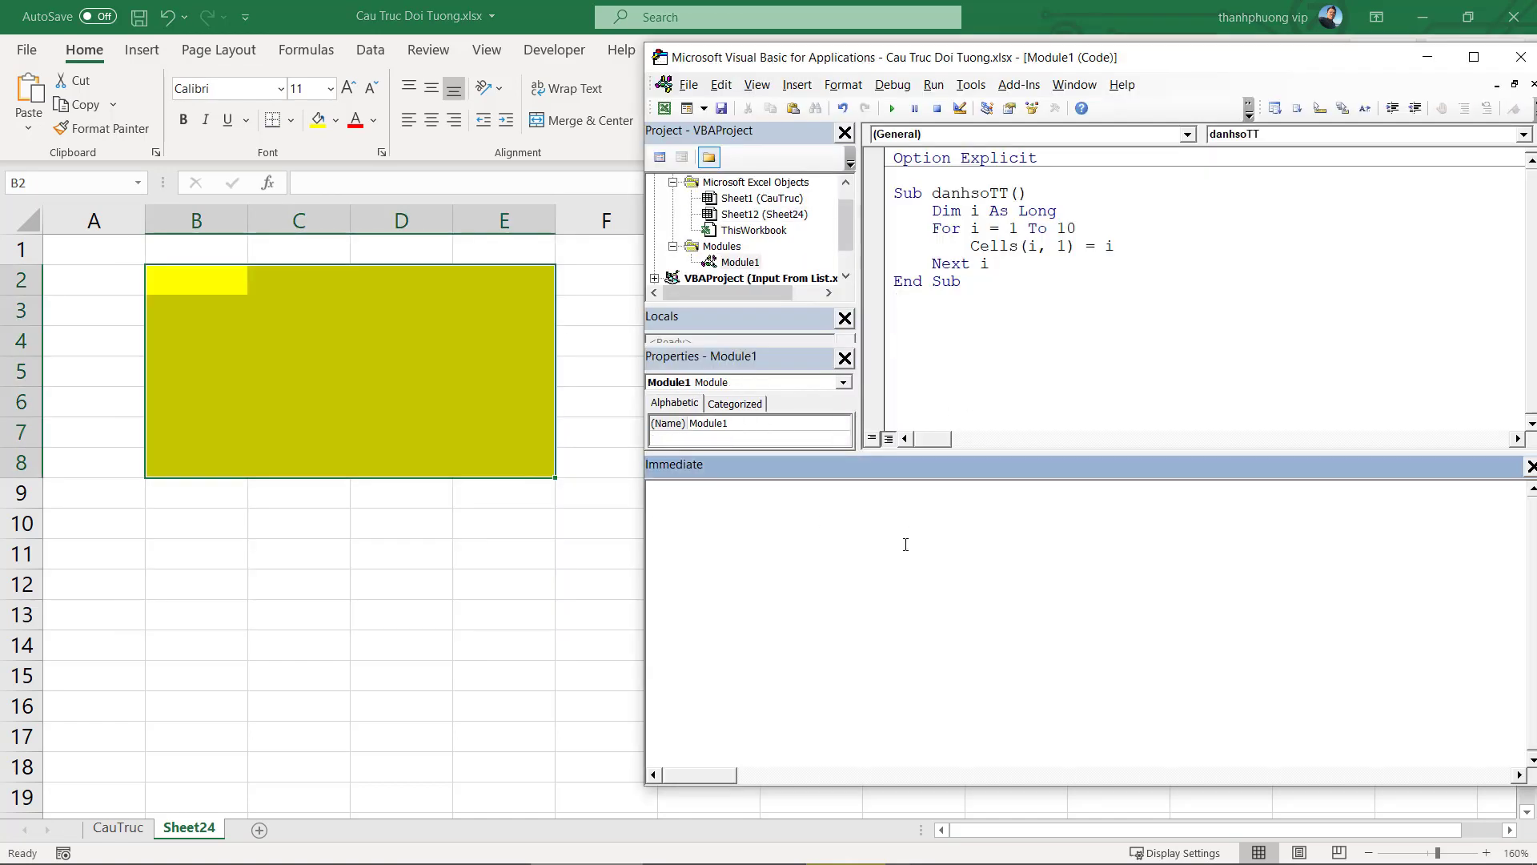
# Begin typing a range(cells( statement in the Immediate window
pyautogui.write('rabng')
pyautogui.press('BackSpace')
pyautogui.press('BackSpace')
pyautogui.press('BackSpace')
pyautogui.write('bng')
pyautogui.press('BackSpace')
pyautogui.press('BackSpace')
pyautogui.press('BackSpace')
pyautogui.write('nge')
pyautogui.write('(cell')
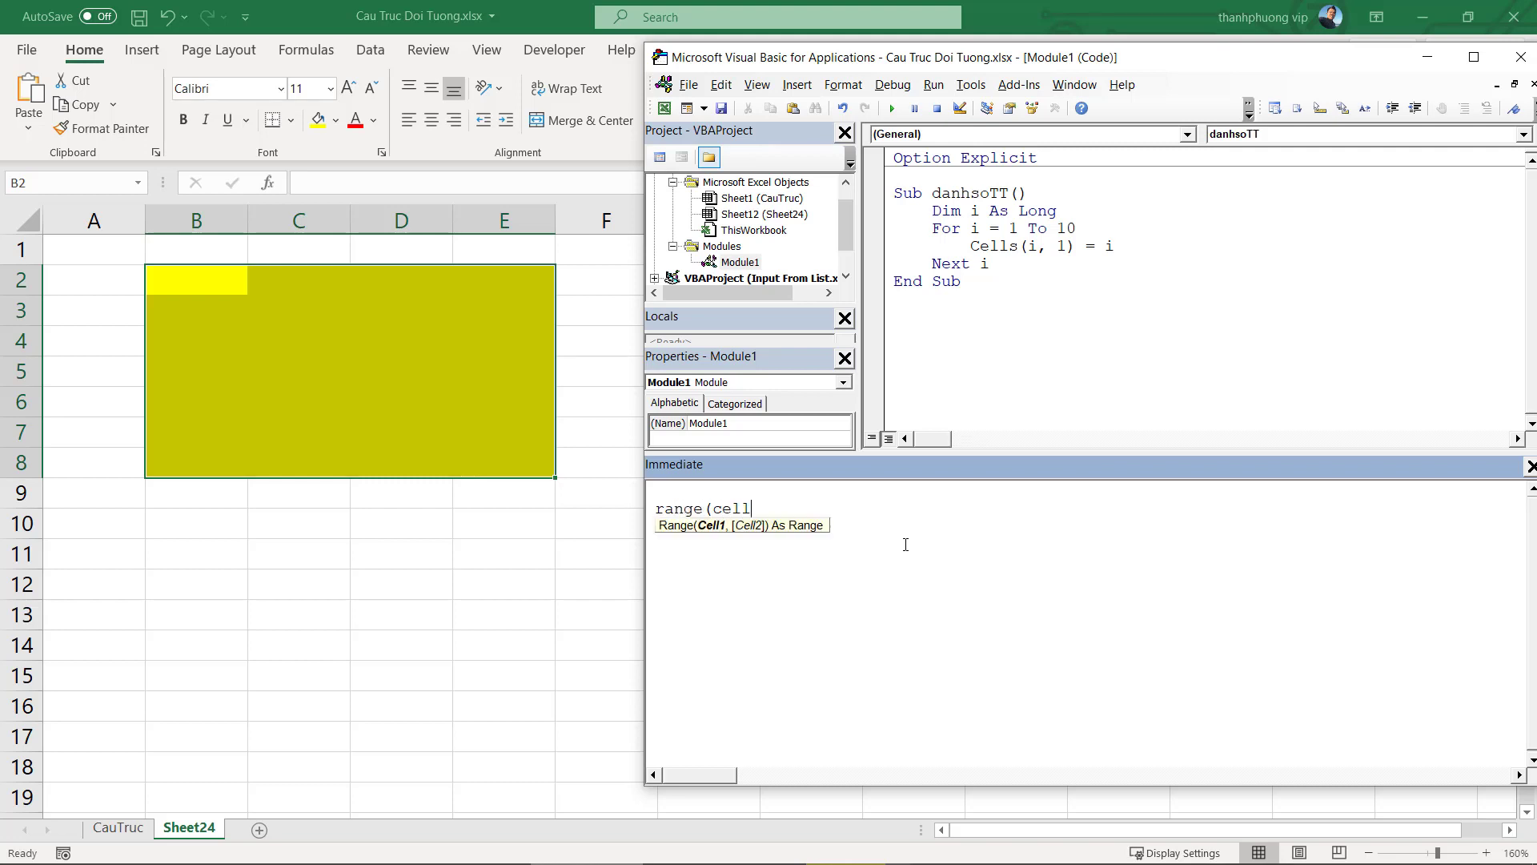
pyautogui.write('s(')
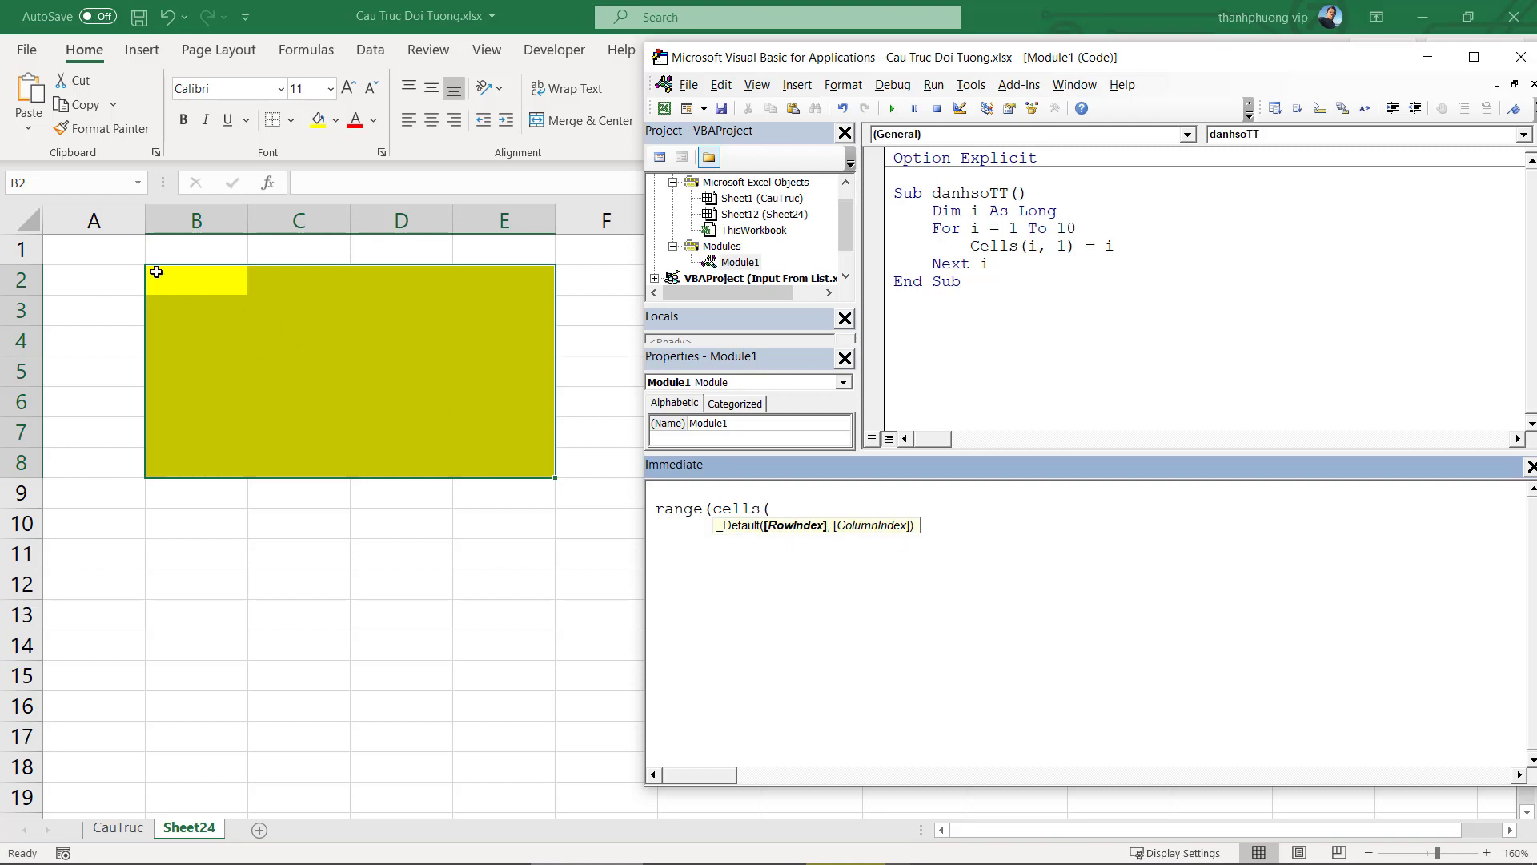
# Show the yellow block's corner cells, B2 and E8, on Sheet24
pyautogui.click(156, 271)
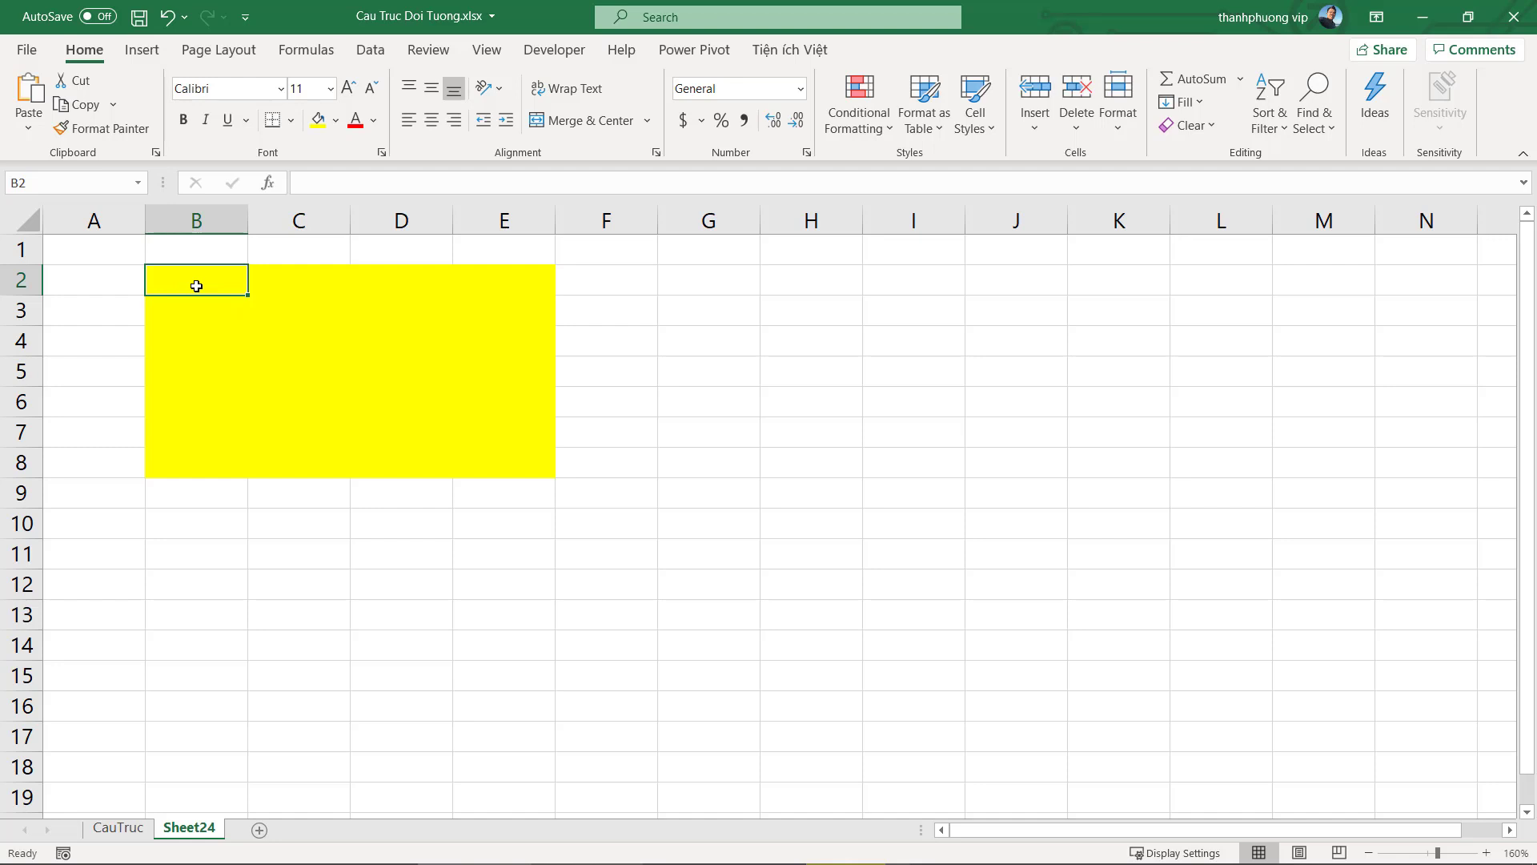
pyautogui.keyDown('shift'); pyautogui.click(542, 460); pyautogui.keyUp('shift')
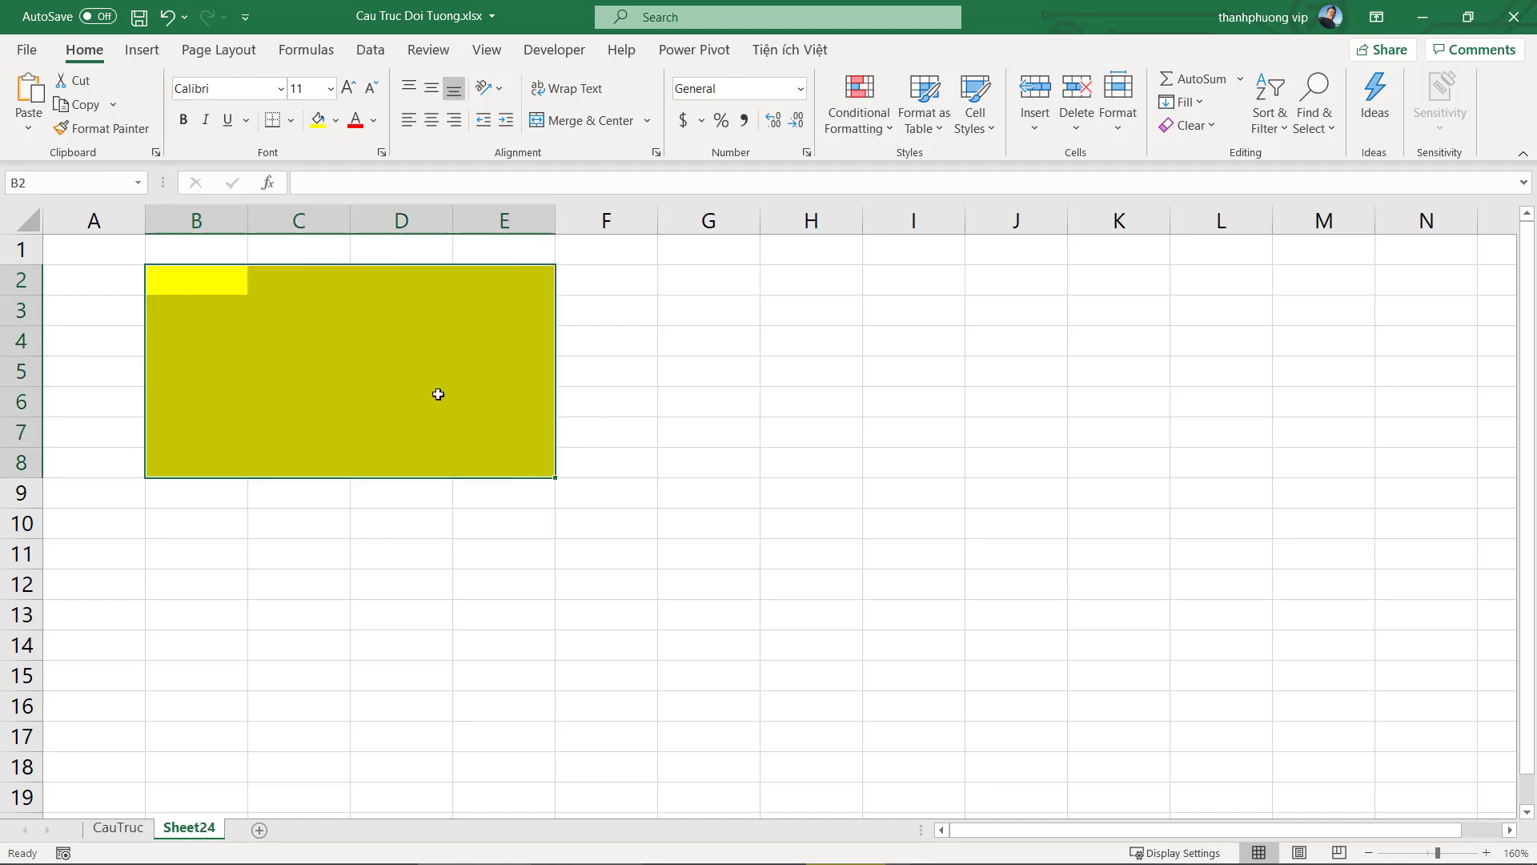
pyautogui.click(679, 453)
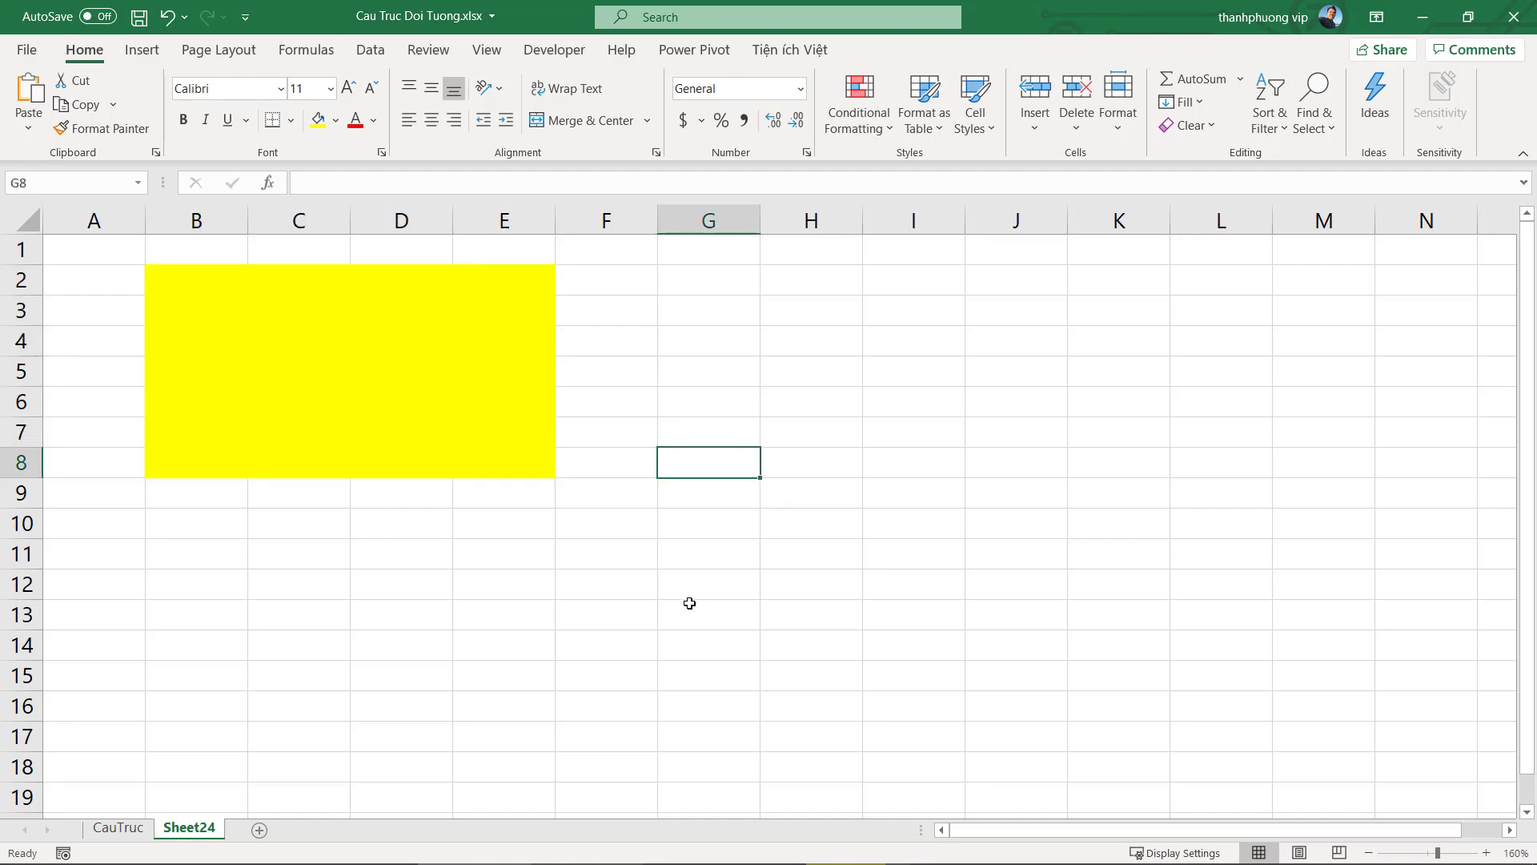
pyautogui.hotkey('alt', 'F11')
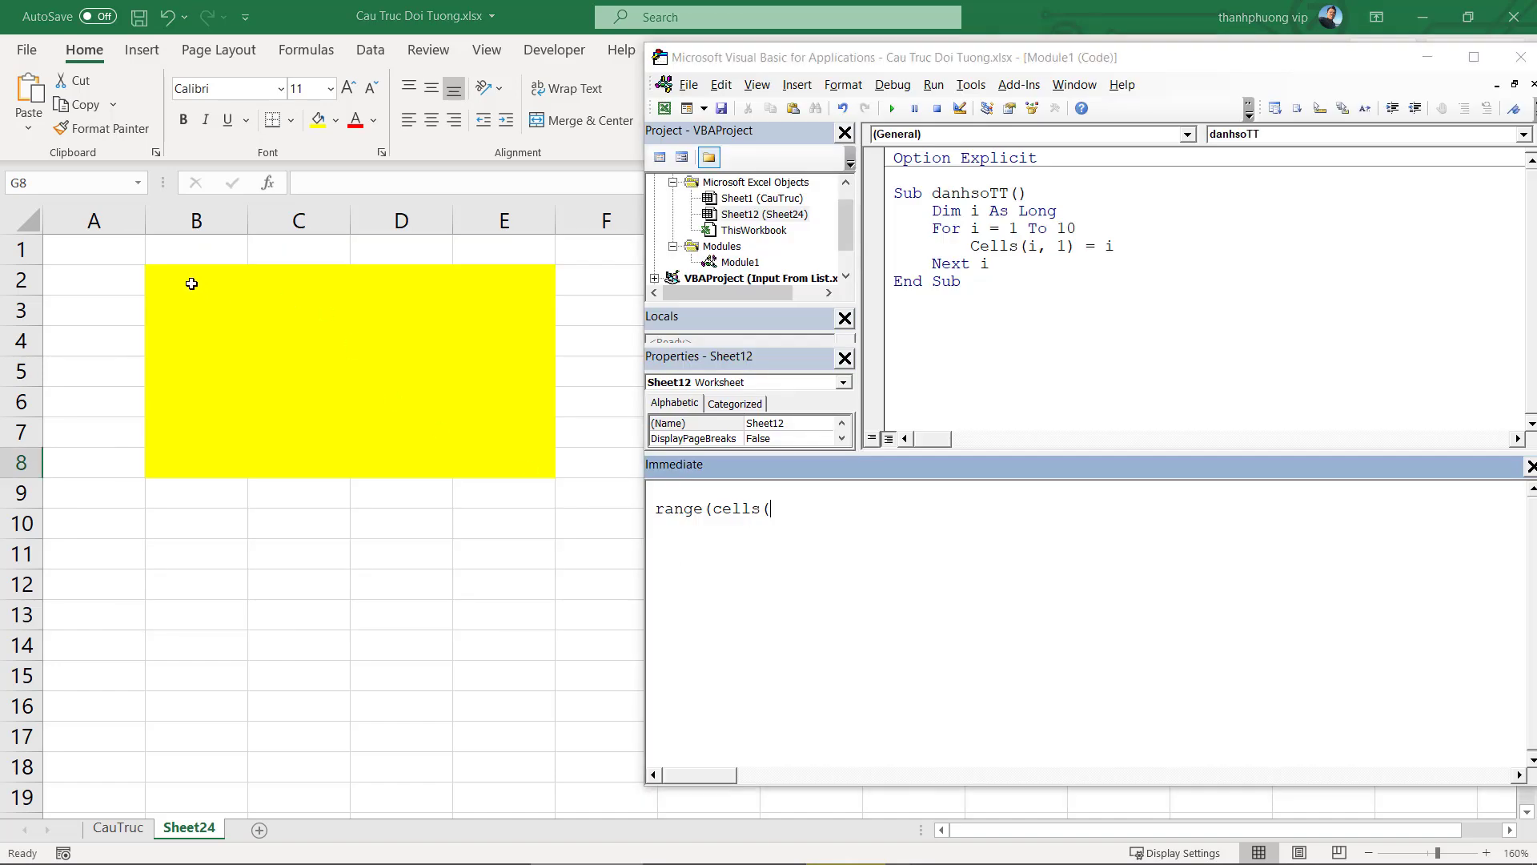
pyautogui.click(191, 283)
pyautogui.click(561, 482)
pyautogui.click(542, 473)
pyautogui.click(184, 285)
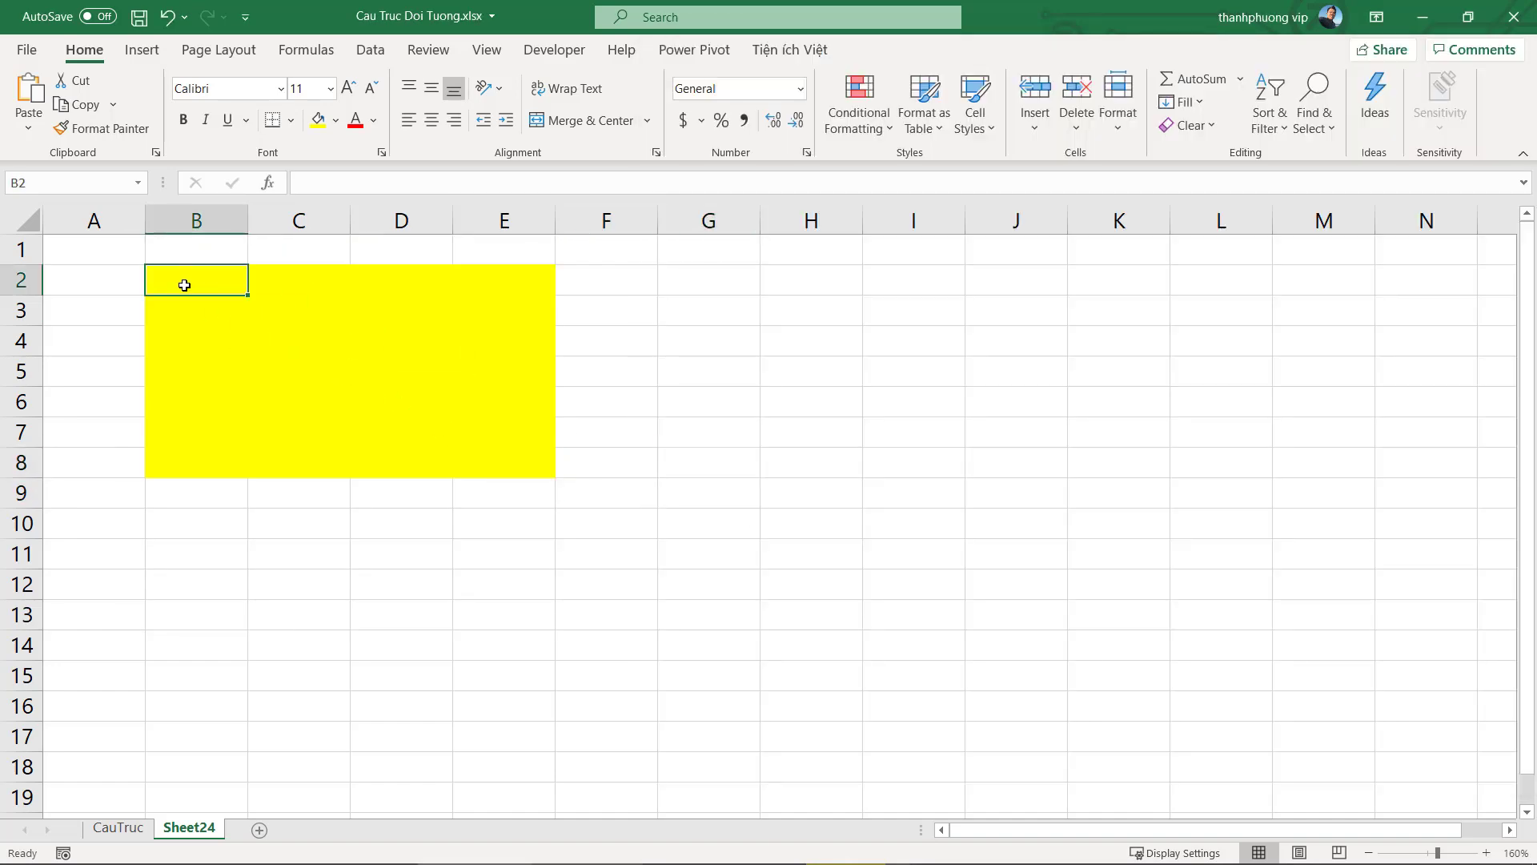
pyautogui.click(561, 463)
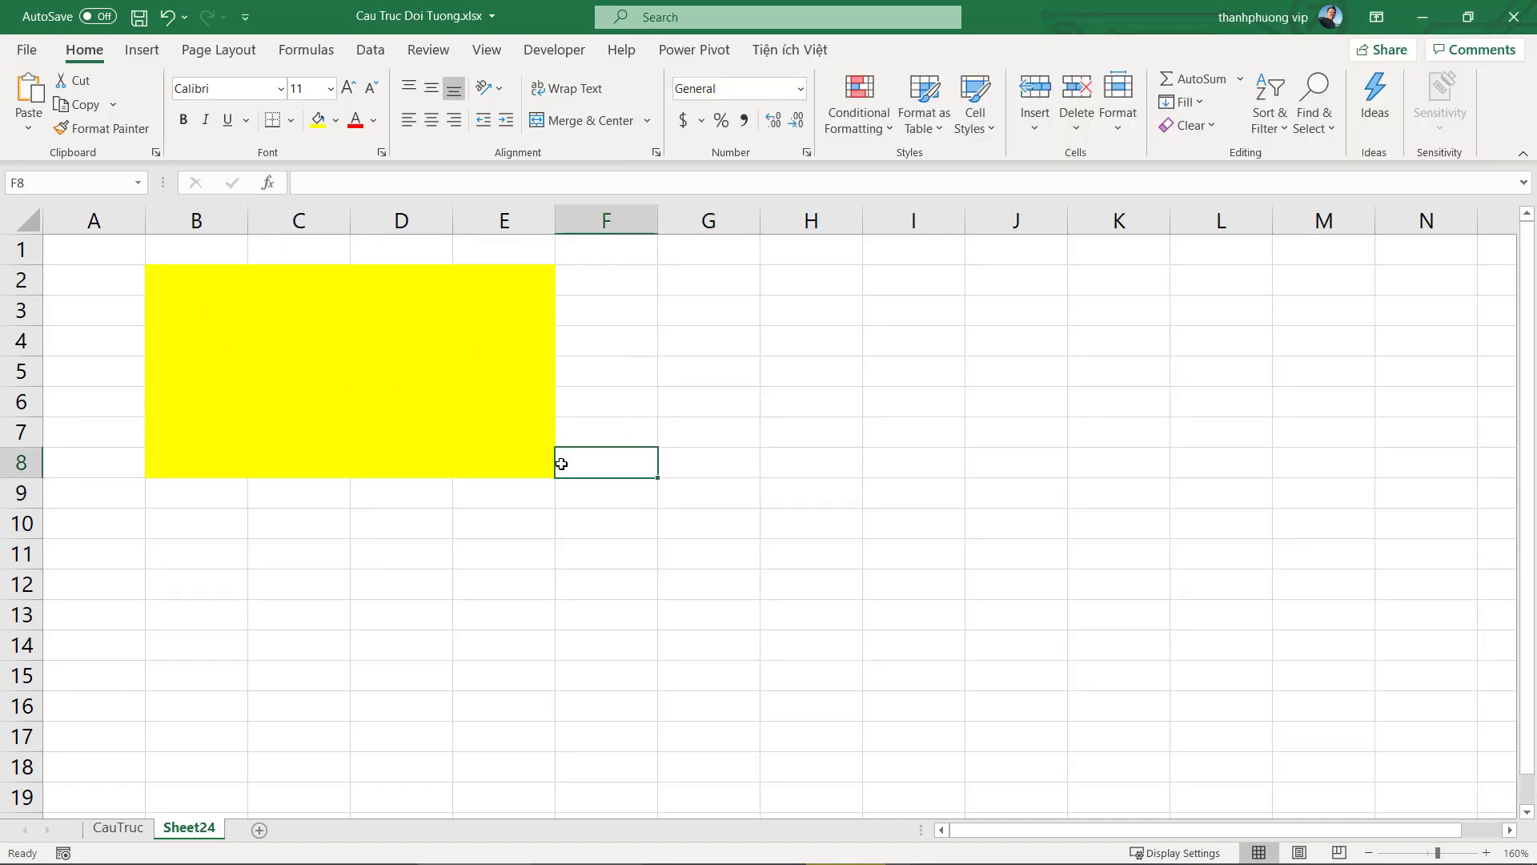
pyautogui.hotkey('alt', 'F11')
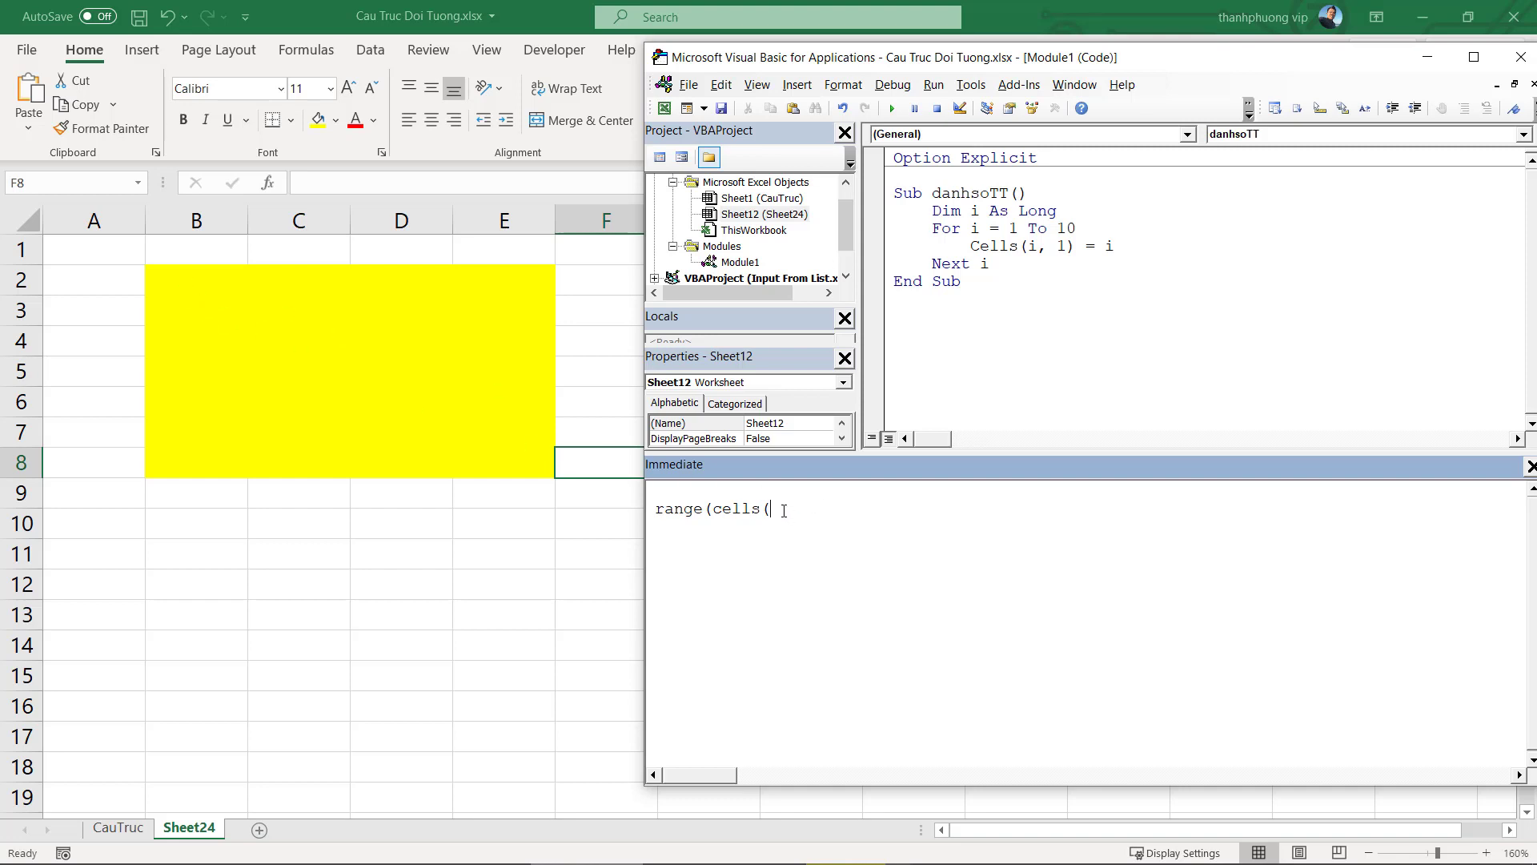
# Finish and run range(cells(2,2),cells(8,5)) = "A" to fill B2:E8
pyautogui.write('2')
pyautogui.write(',2')
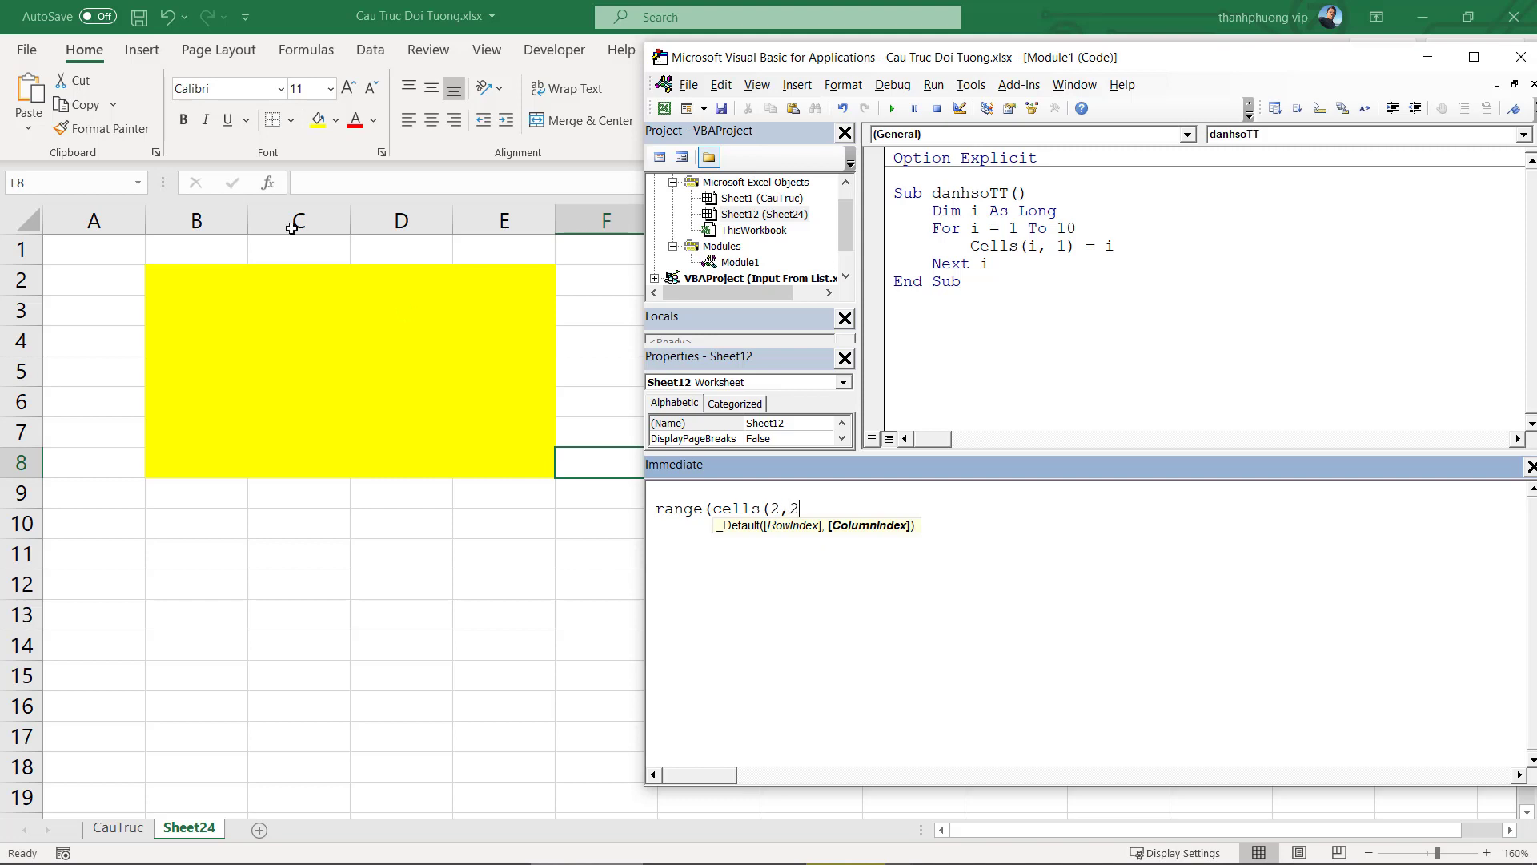
pyautogui.write(')')
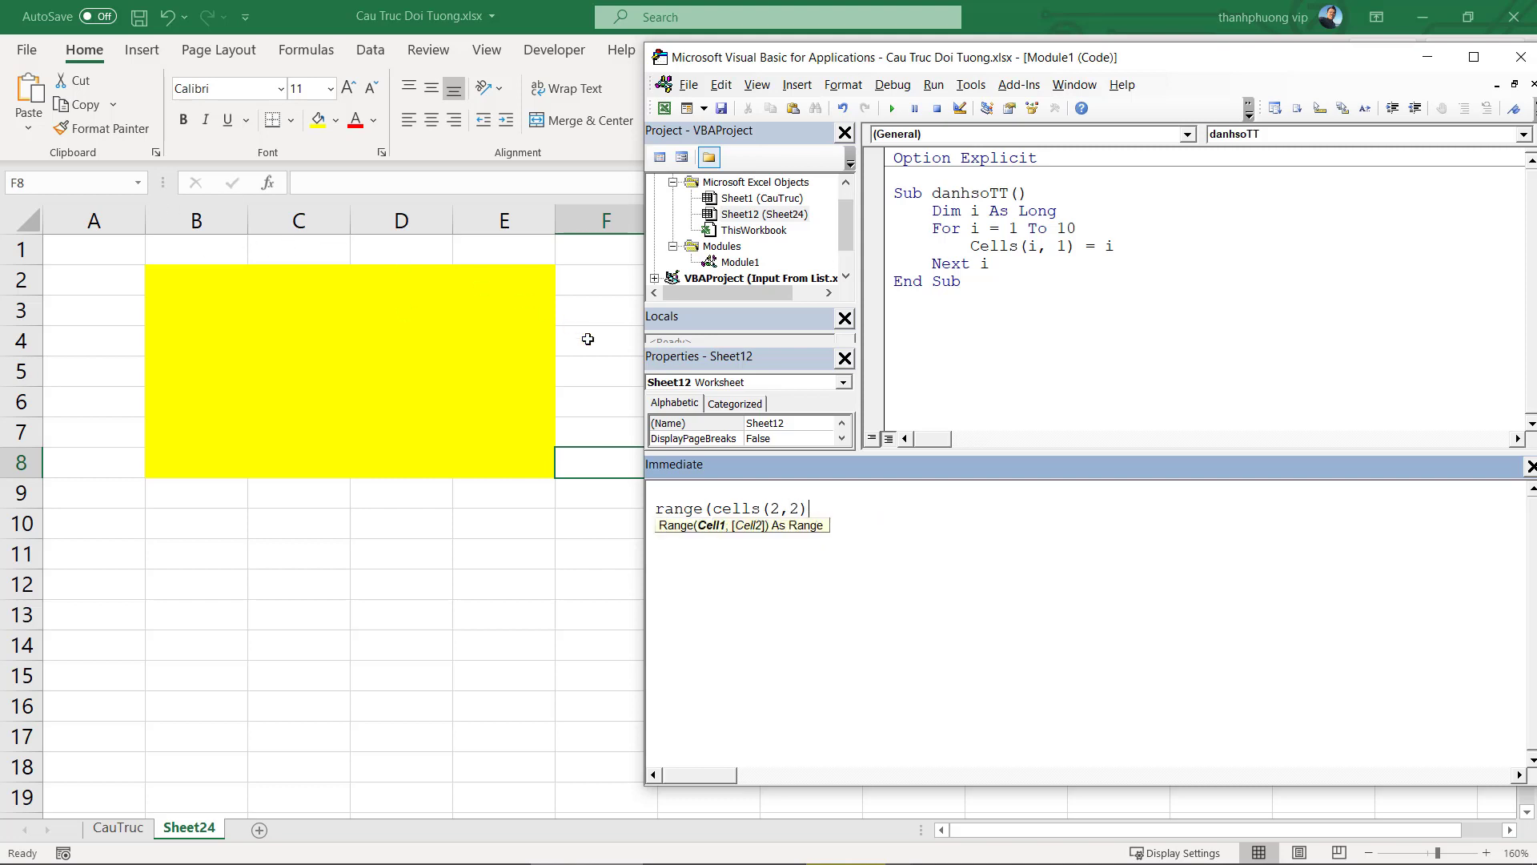
pyautogui.write(',')
pyautogui.write('lls')
pyautogui.press('BackSpace')
pyautogui.press('BackSpace')
pyautogui.press('BackSpace')
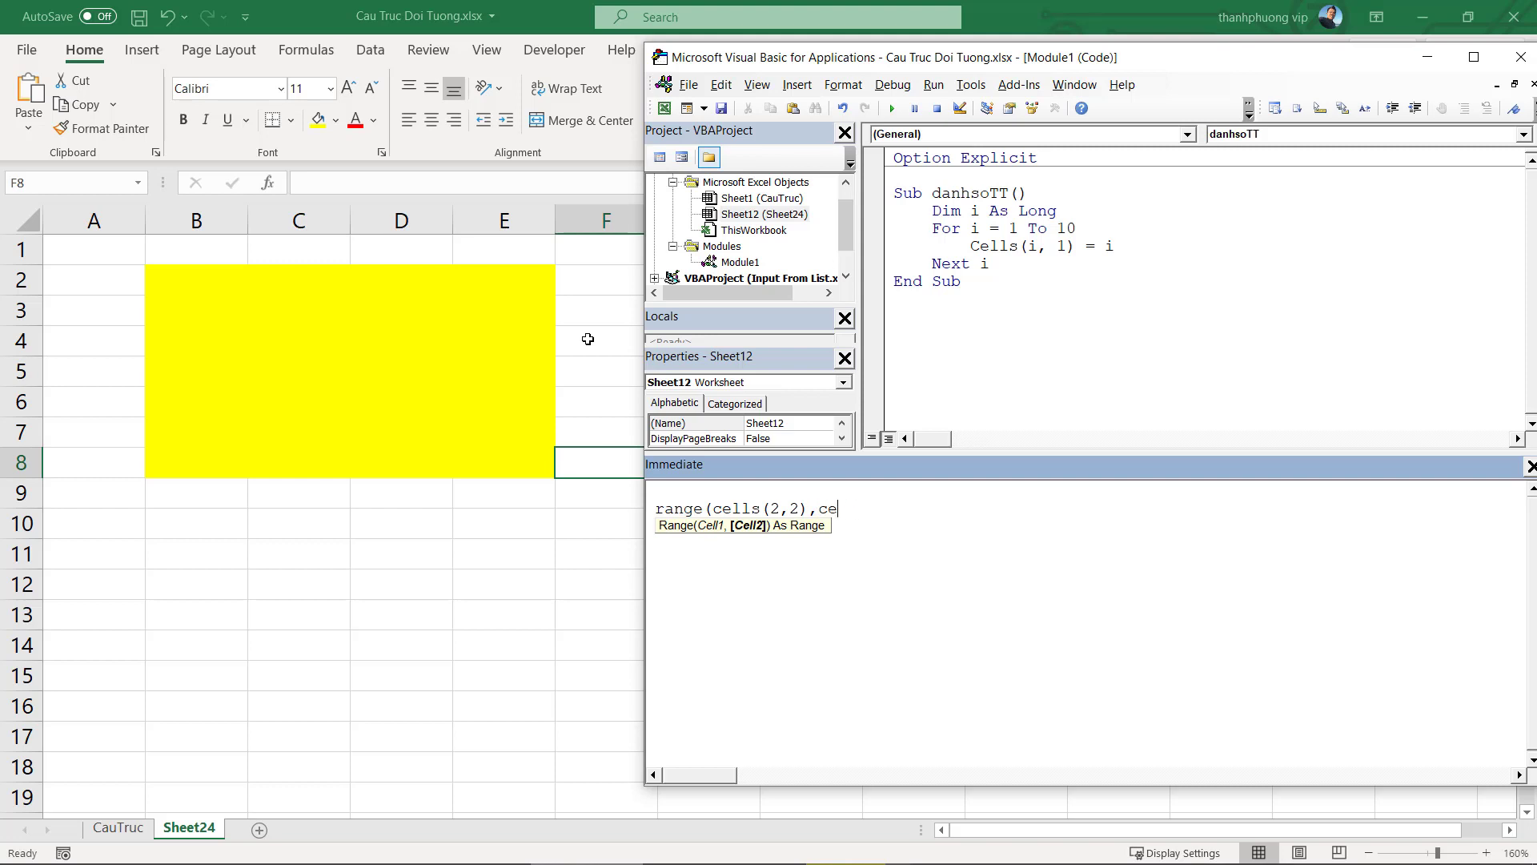
pyautogui.write('ls(')
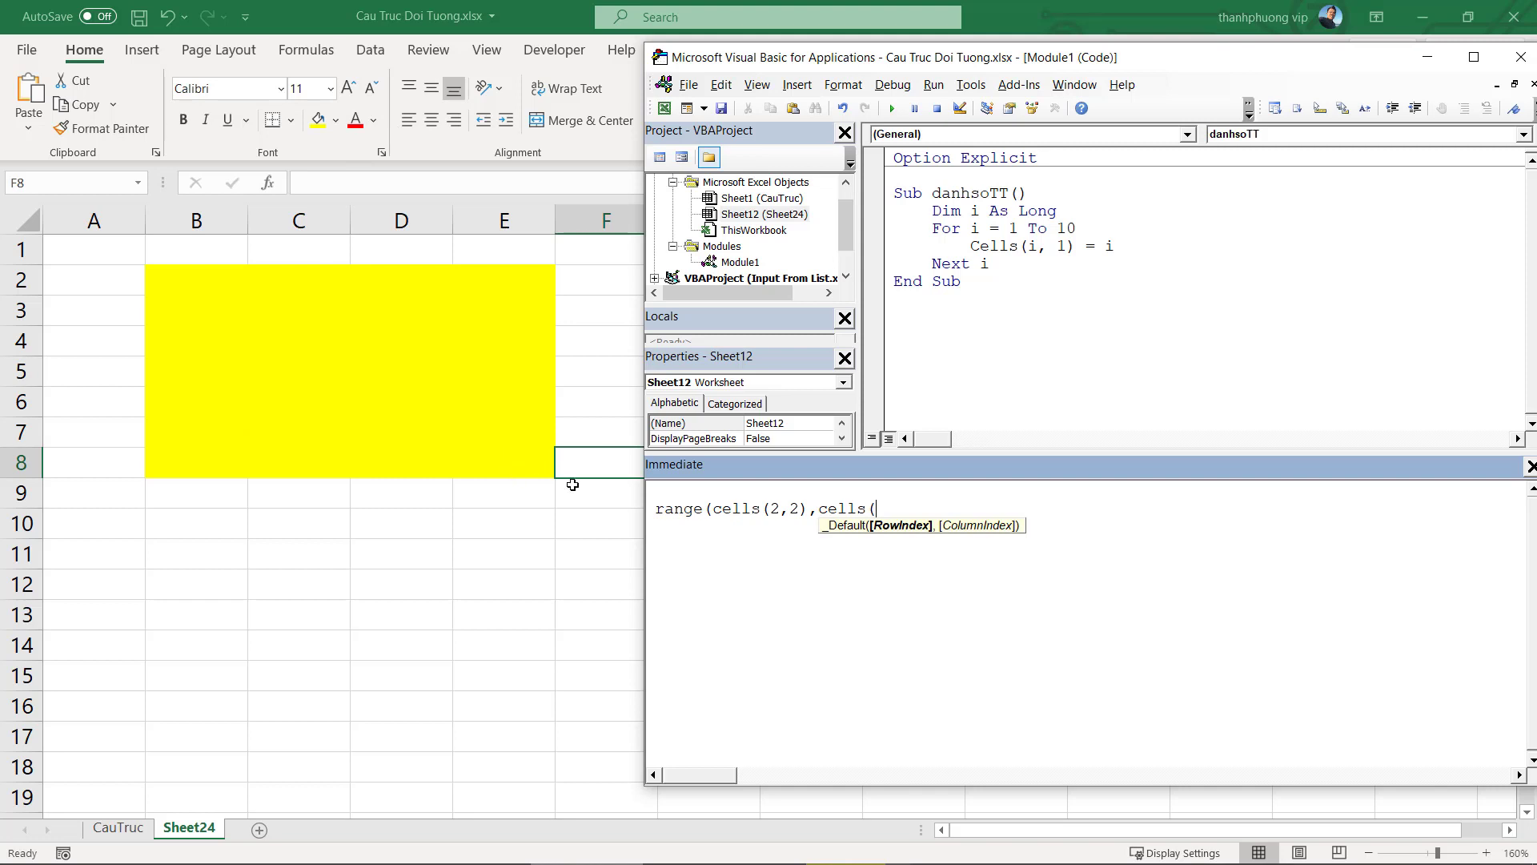
pyautogui.write('8,5')
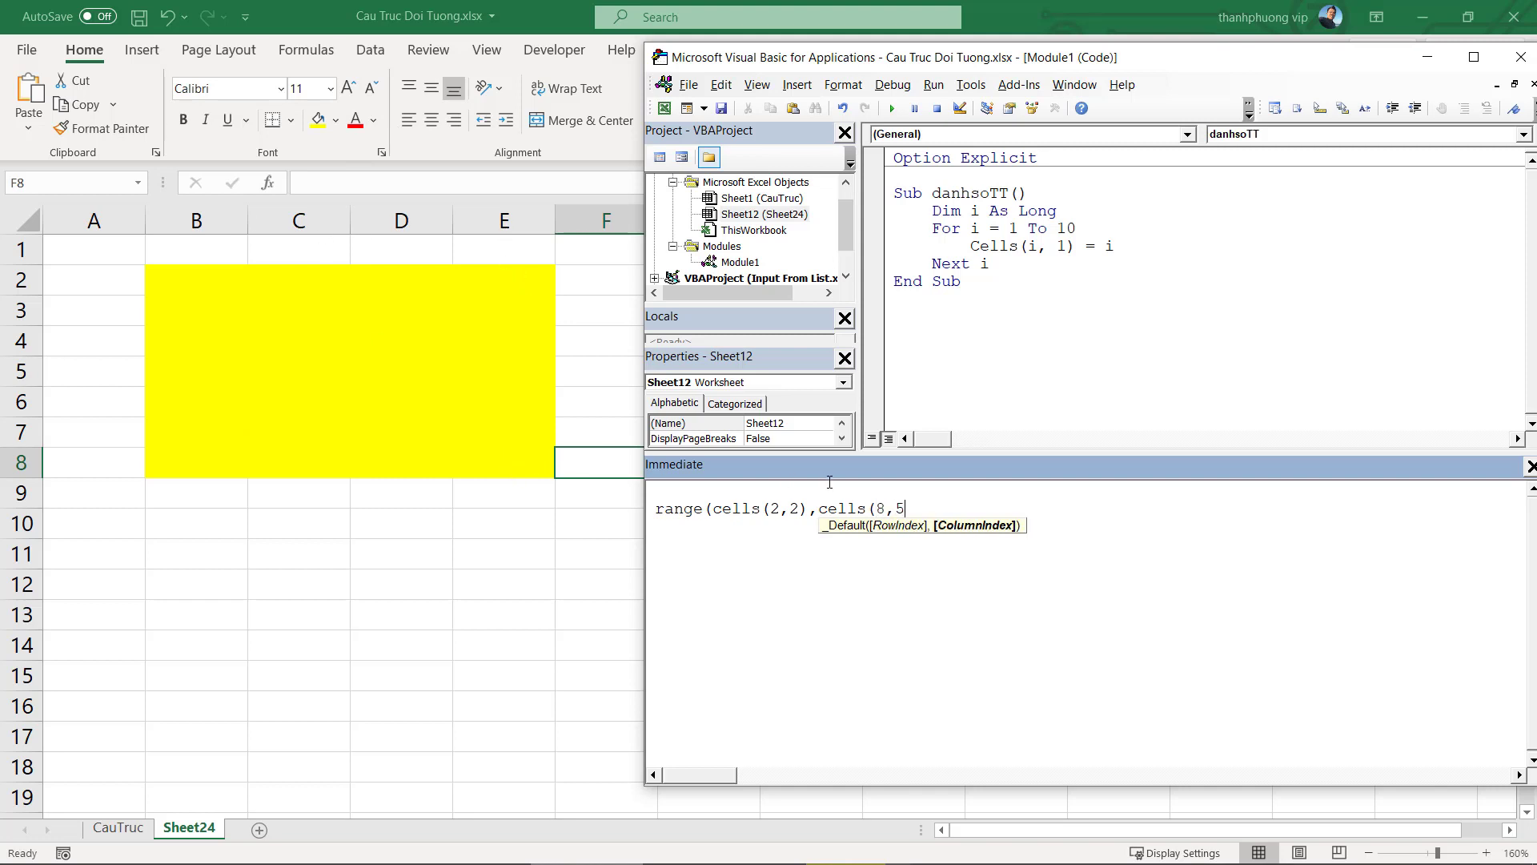
pyautogui.write('))')
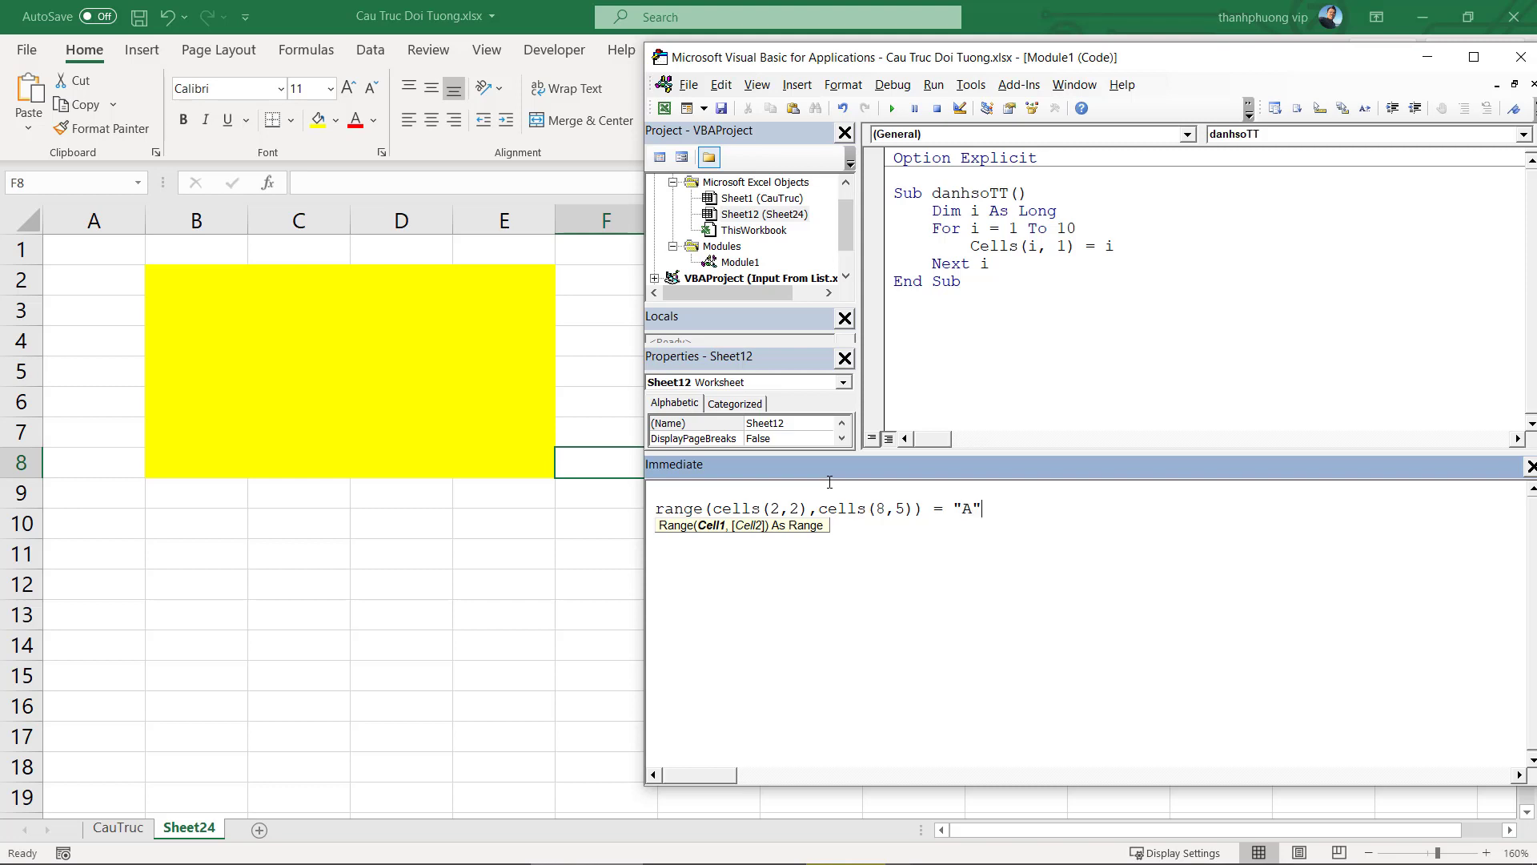
pyautogui.press('Return')
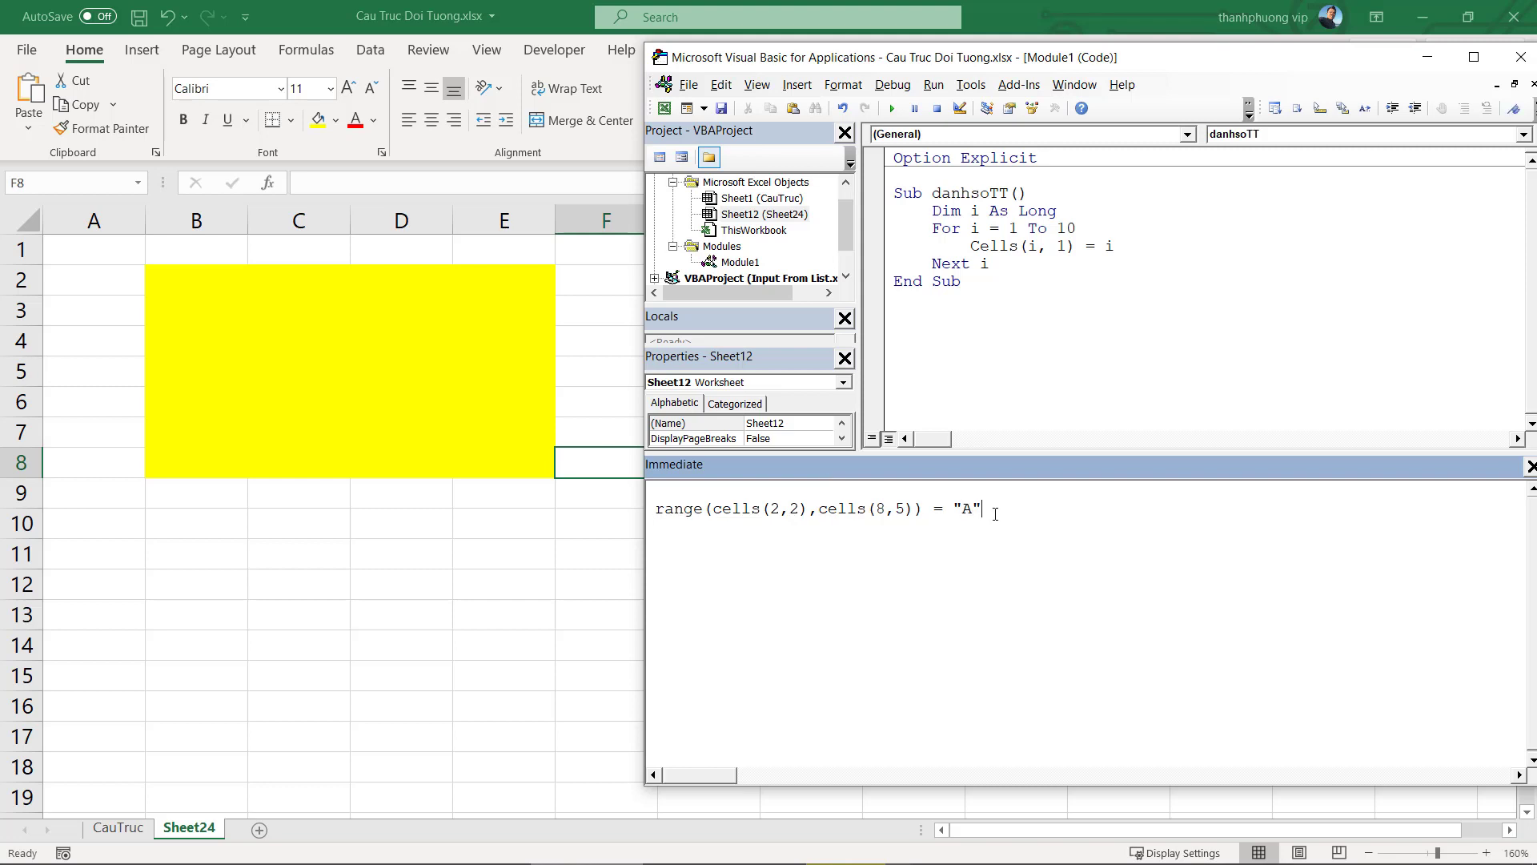
pyautogui.press('Return')
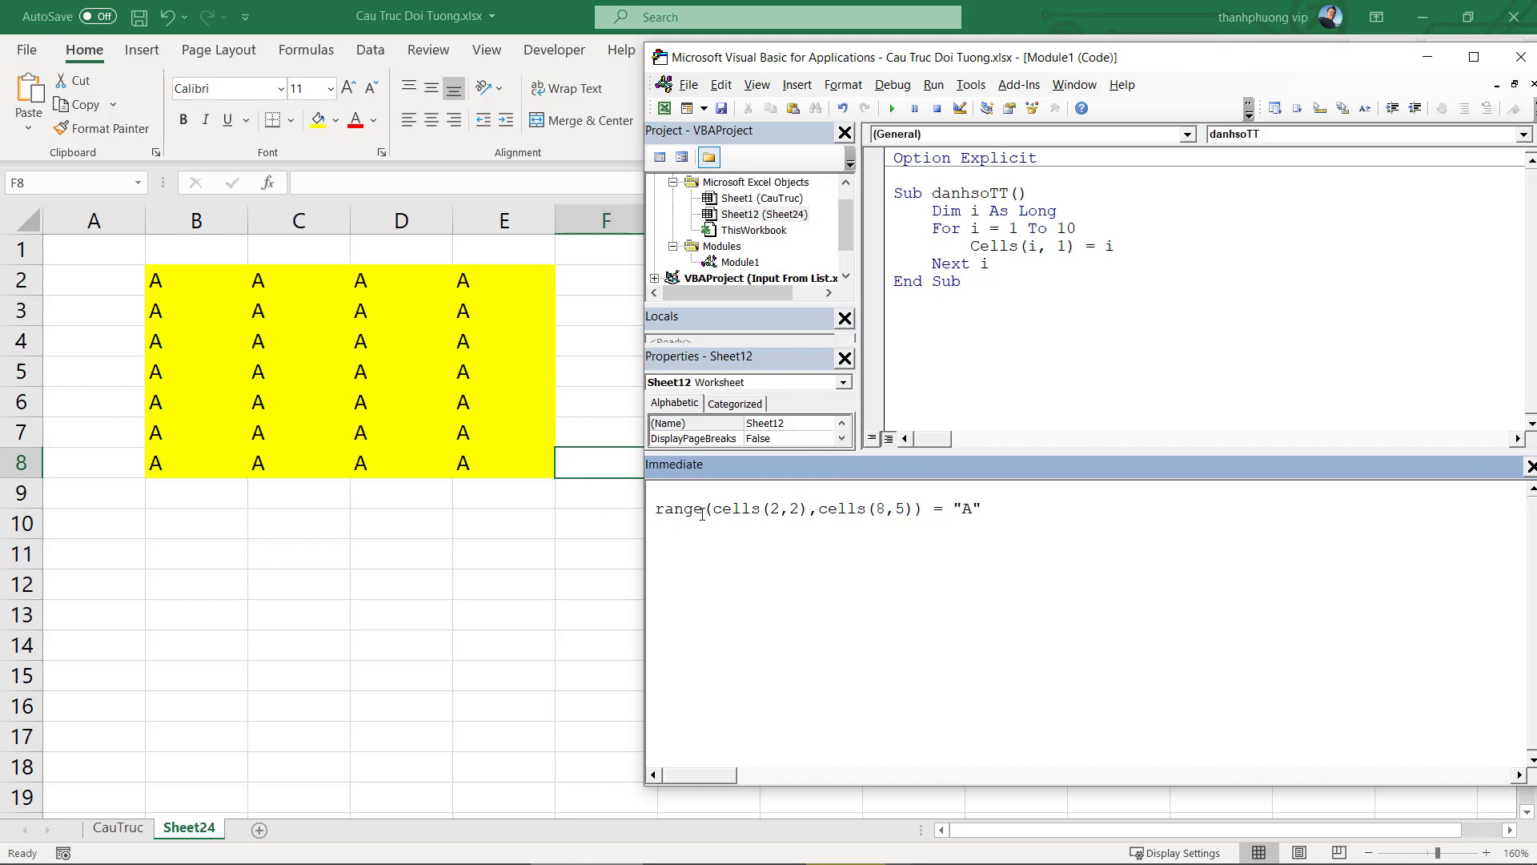
pyautogui.doubleClick(686, 510)
pyautogui.moveTo(740, 509); pyautogui.dragTo(919, 509)
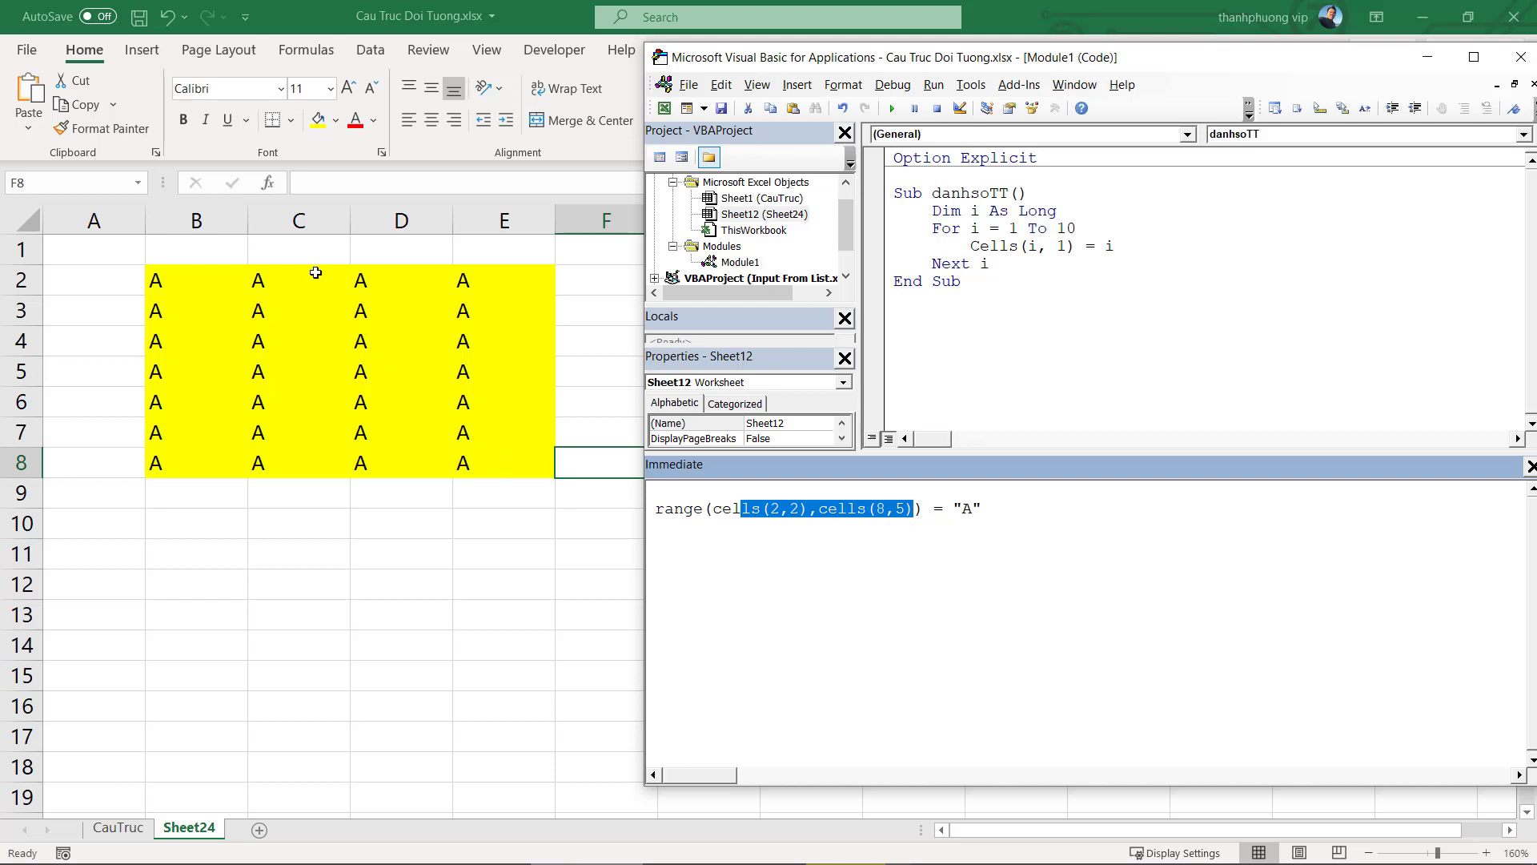
pyautogui.click(984, 513)
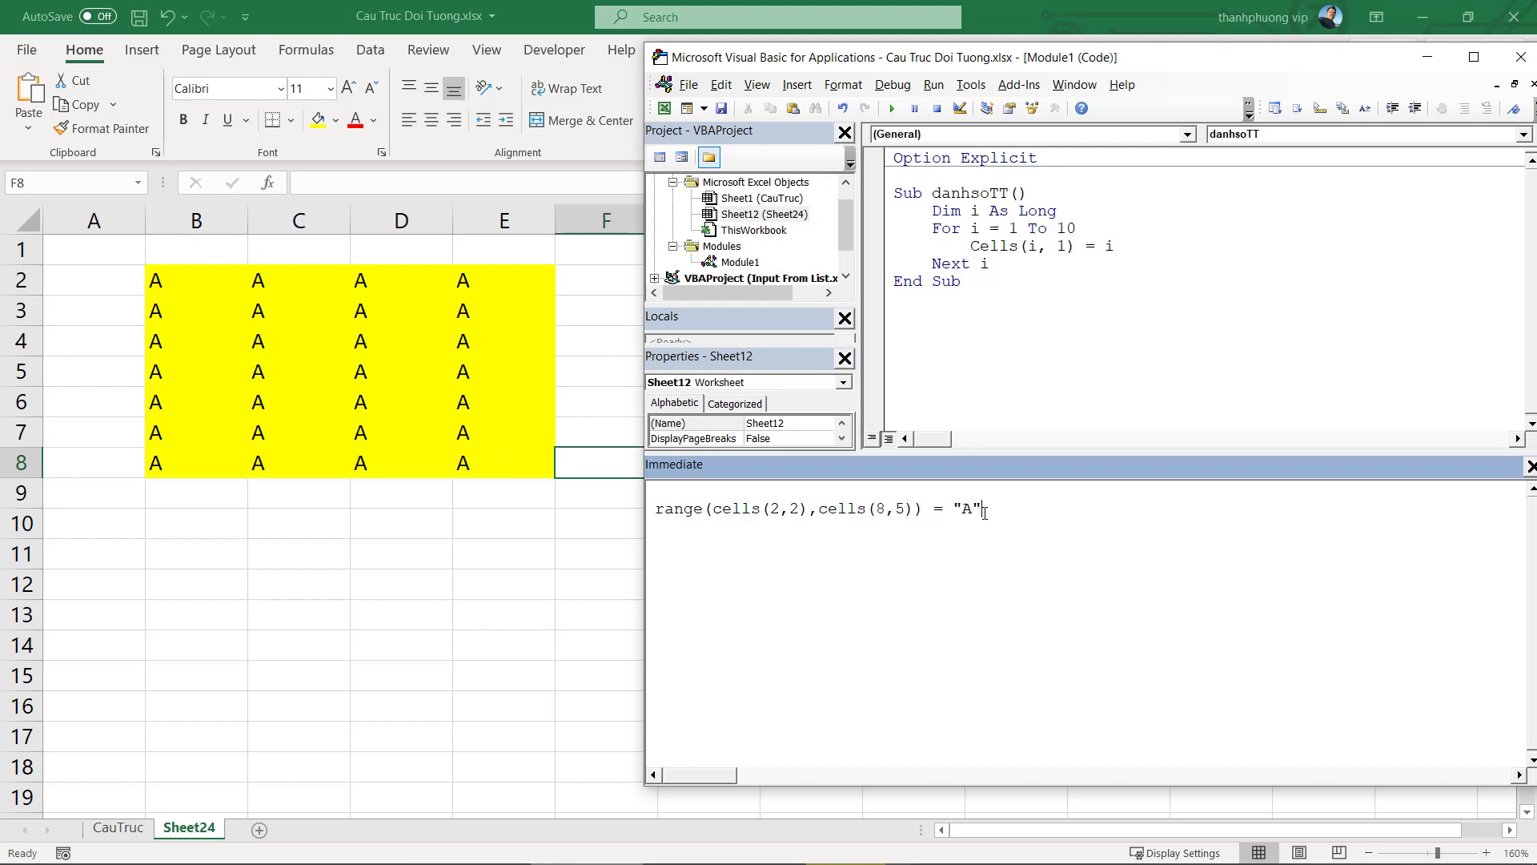
pyautogui.hotkey('ctrl', 'a')
pyautogui.click(982, 508)
pyautogui.doubleClick(879, 508)
pyautogui.press('Left')
pyautogui.doubleClick(810, 513)
pyautogui.click(809, 513)
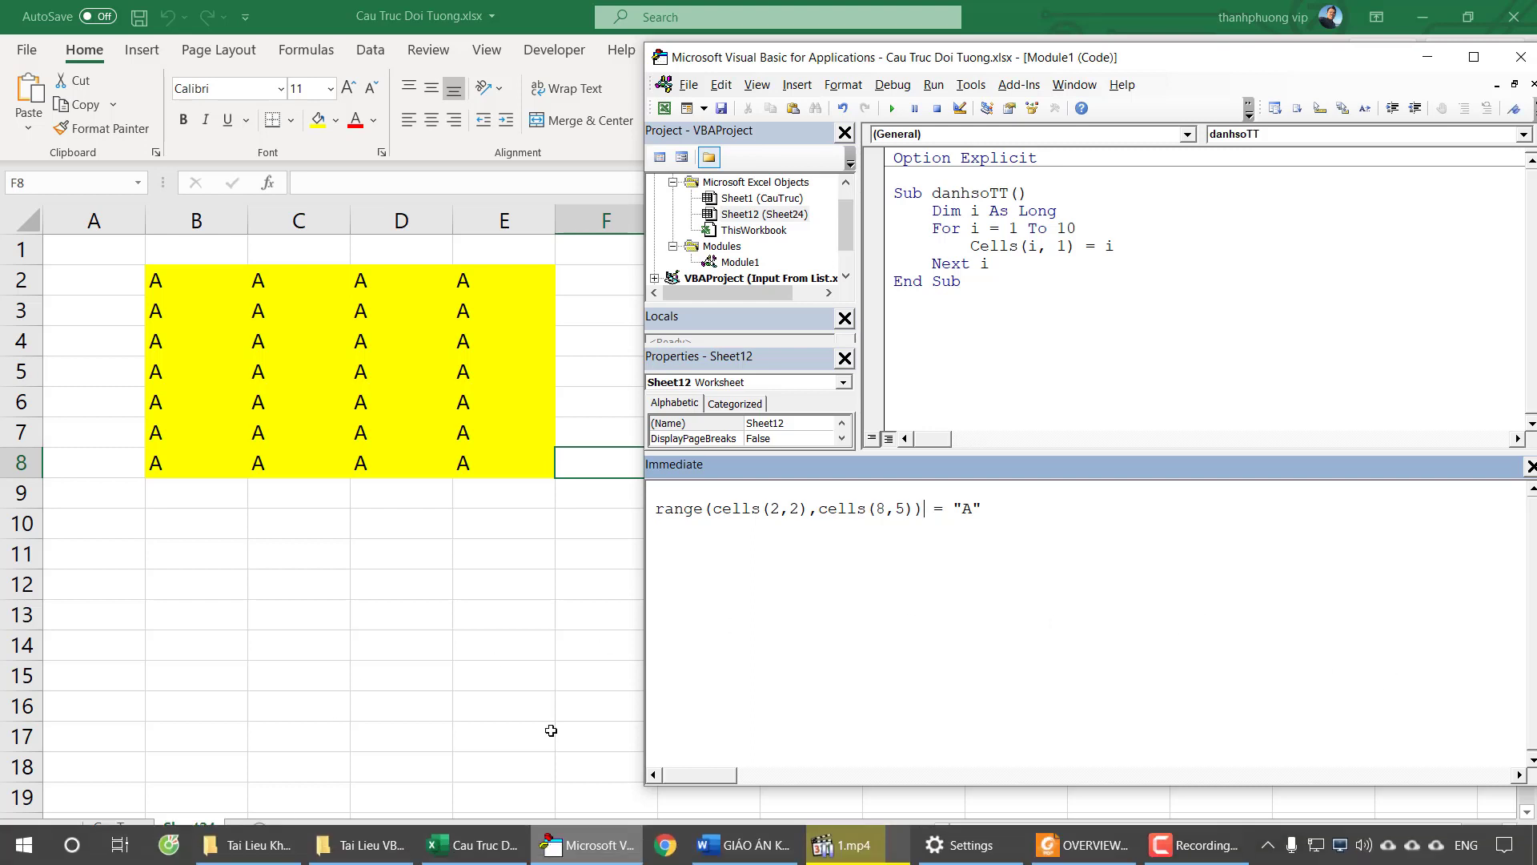
# Walk through the ActiveCell, WorkBooks and Worksheet entries on the CauTruc sheet, then reopen VBA
pyautogui.click(472, 845)
pyautogui.click(319, 732)
pyautogui.click(118, 827)
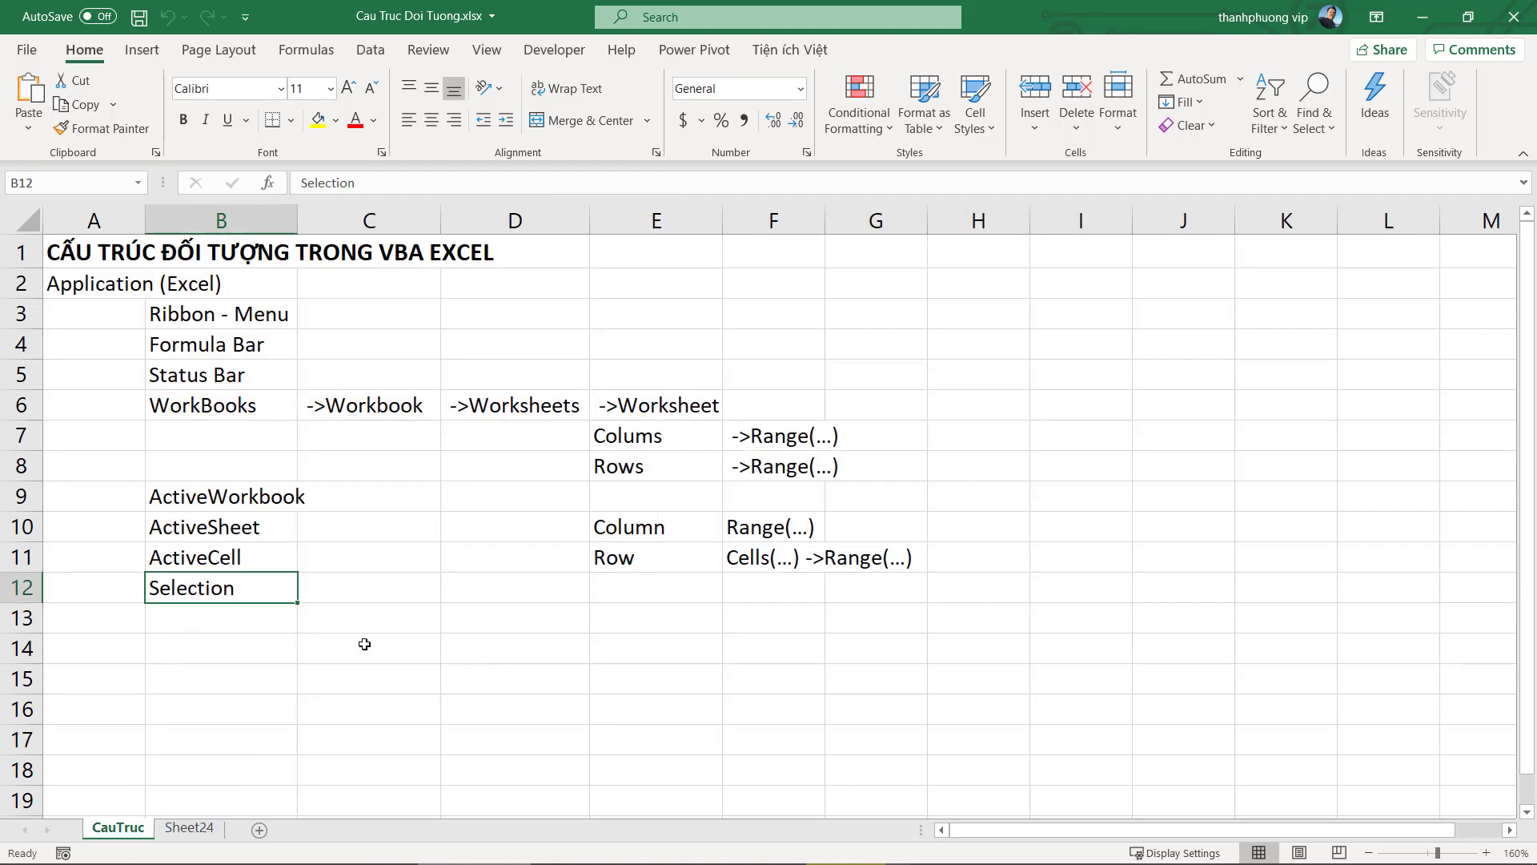
pyautogui.click(205, 559)
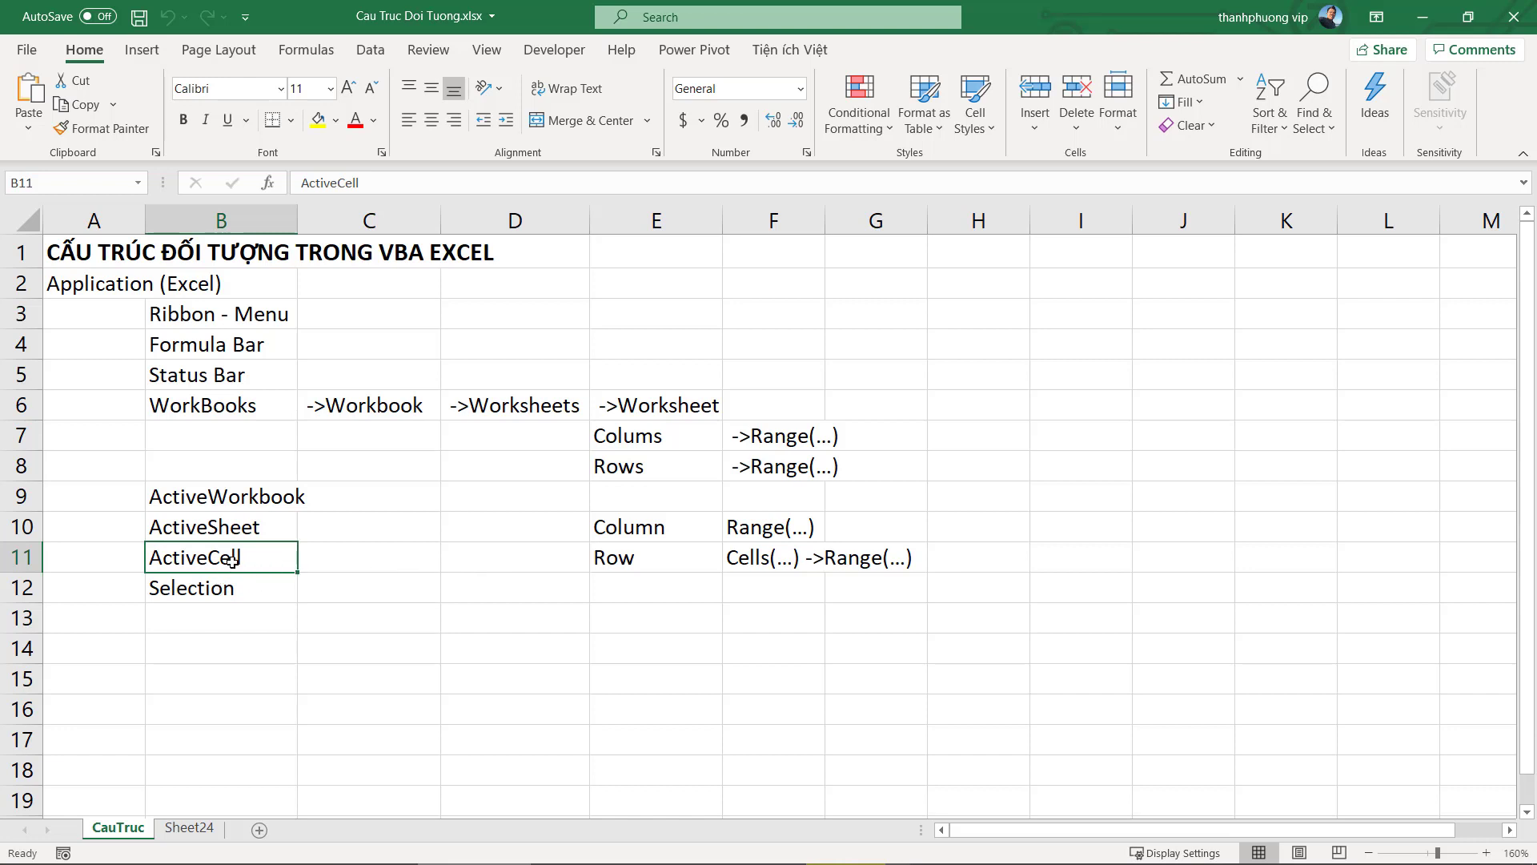
pyautogui.click(206, 407)
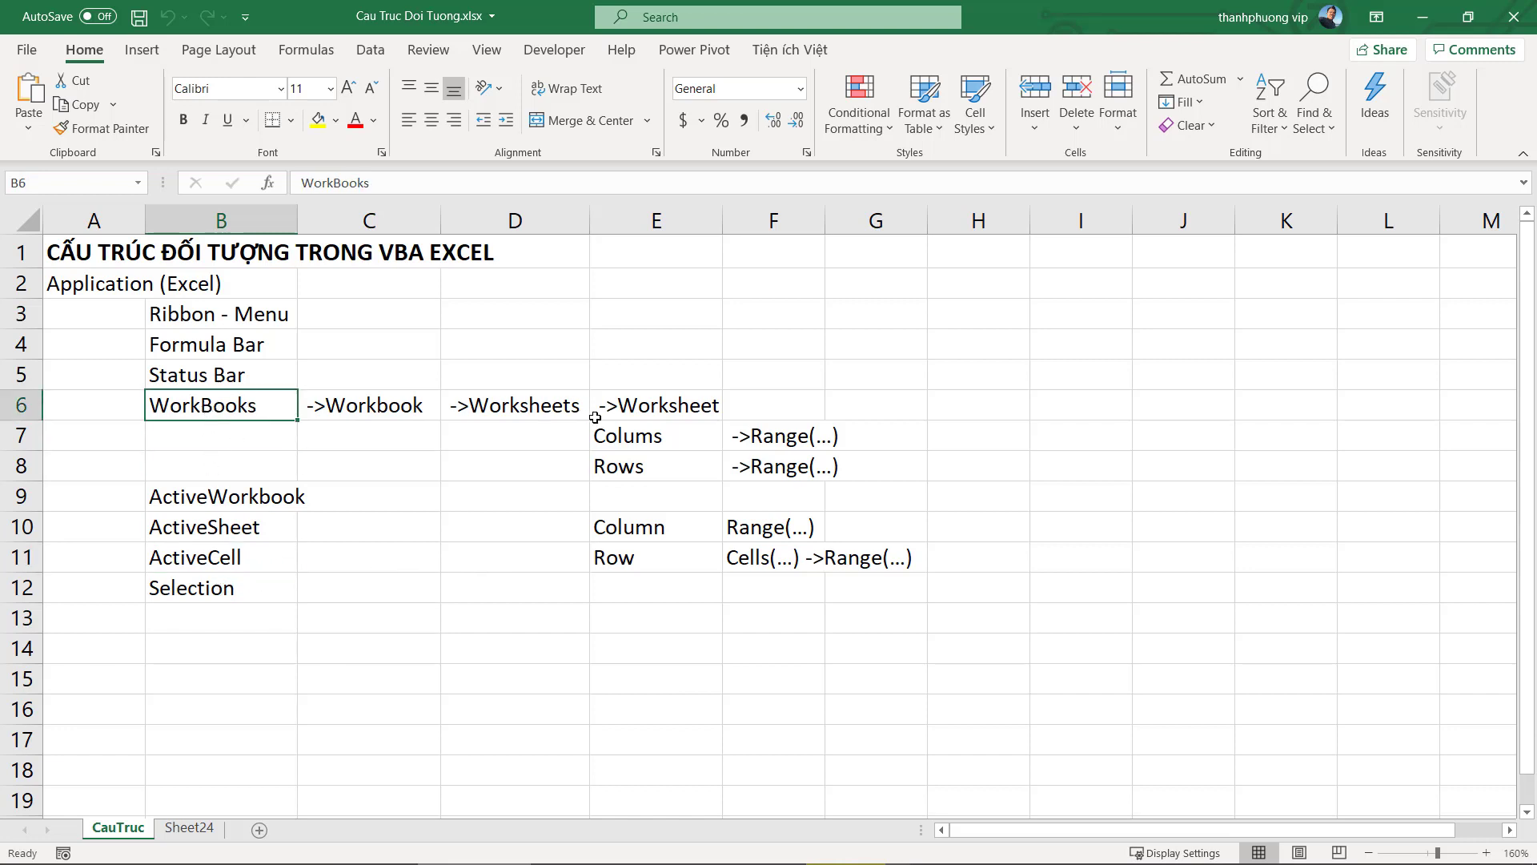
pyautogui.click(718, 405)
pyautogui.click(242, 405)
pyautogui.click(646, 407)
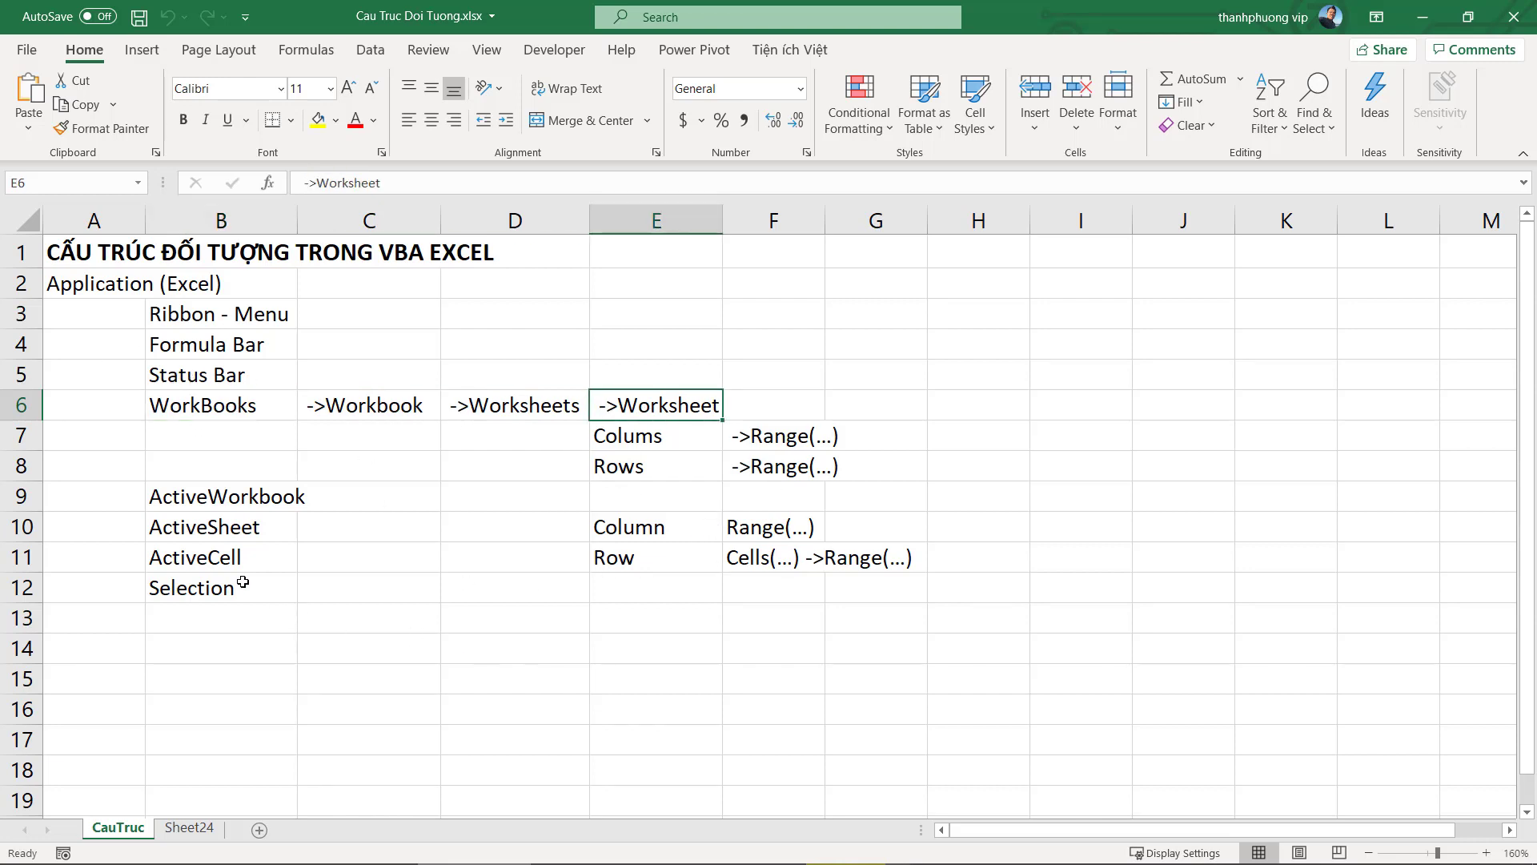
pyautogui.click(236, 555)
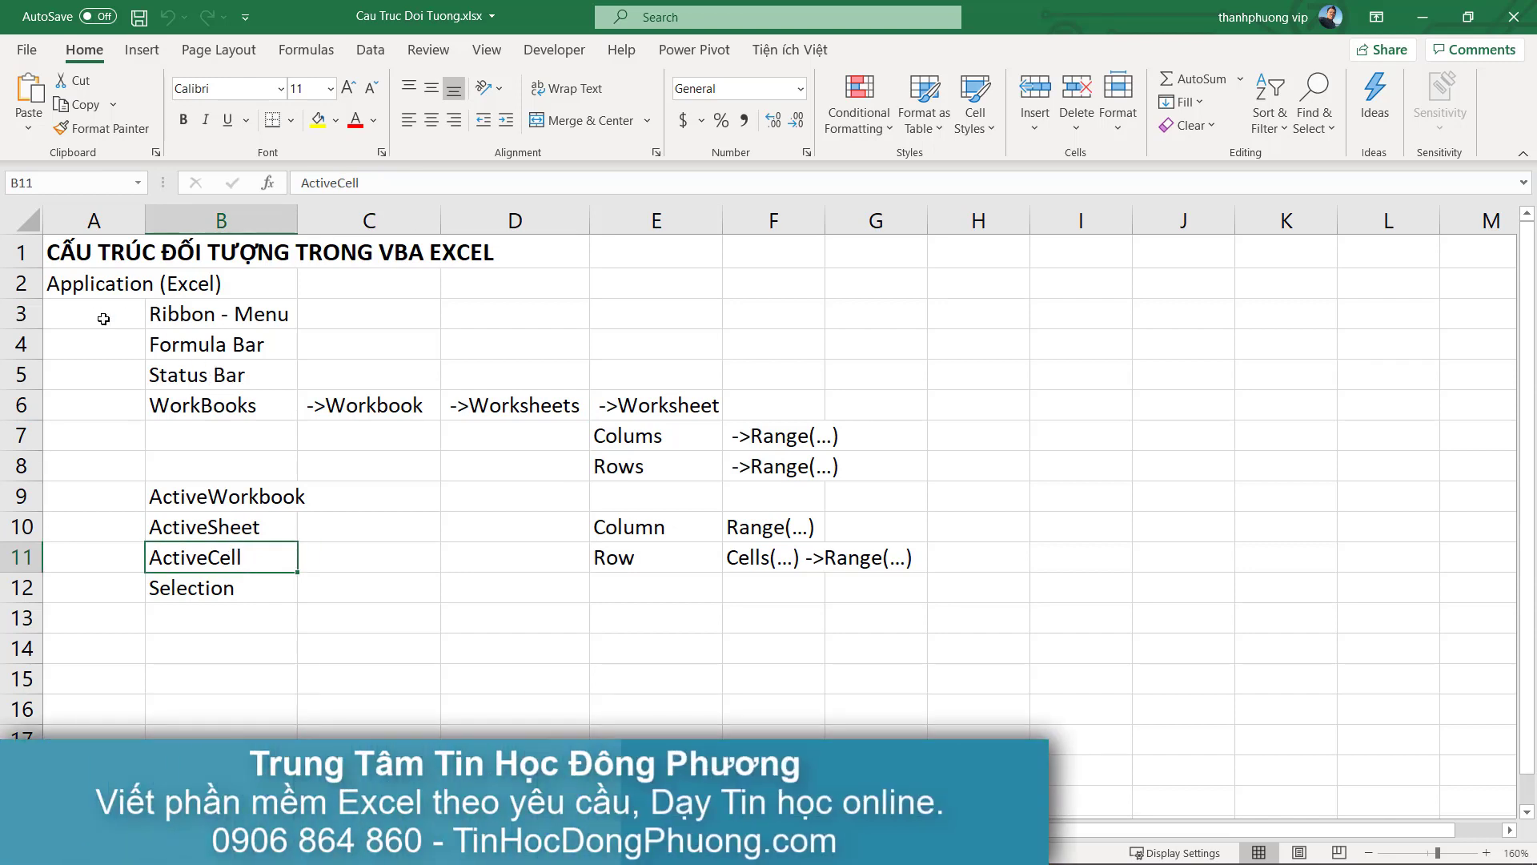
pyautogui.hotkey('alt', 'F11')
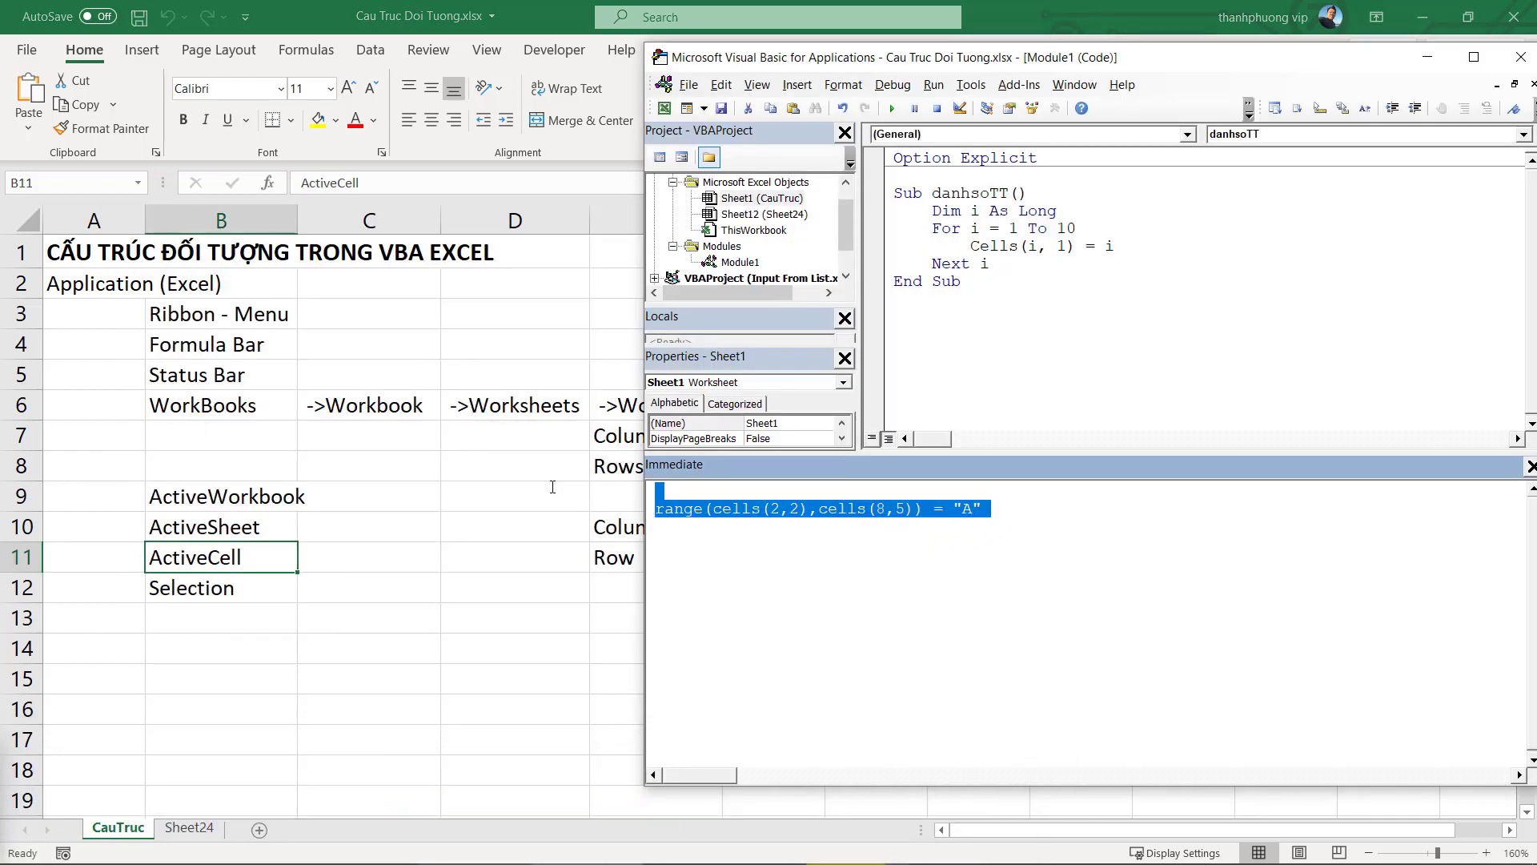
# Clear the Immediate window and select the filled block B2:E8 on Sheet24
pyautogui.press('Delete')
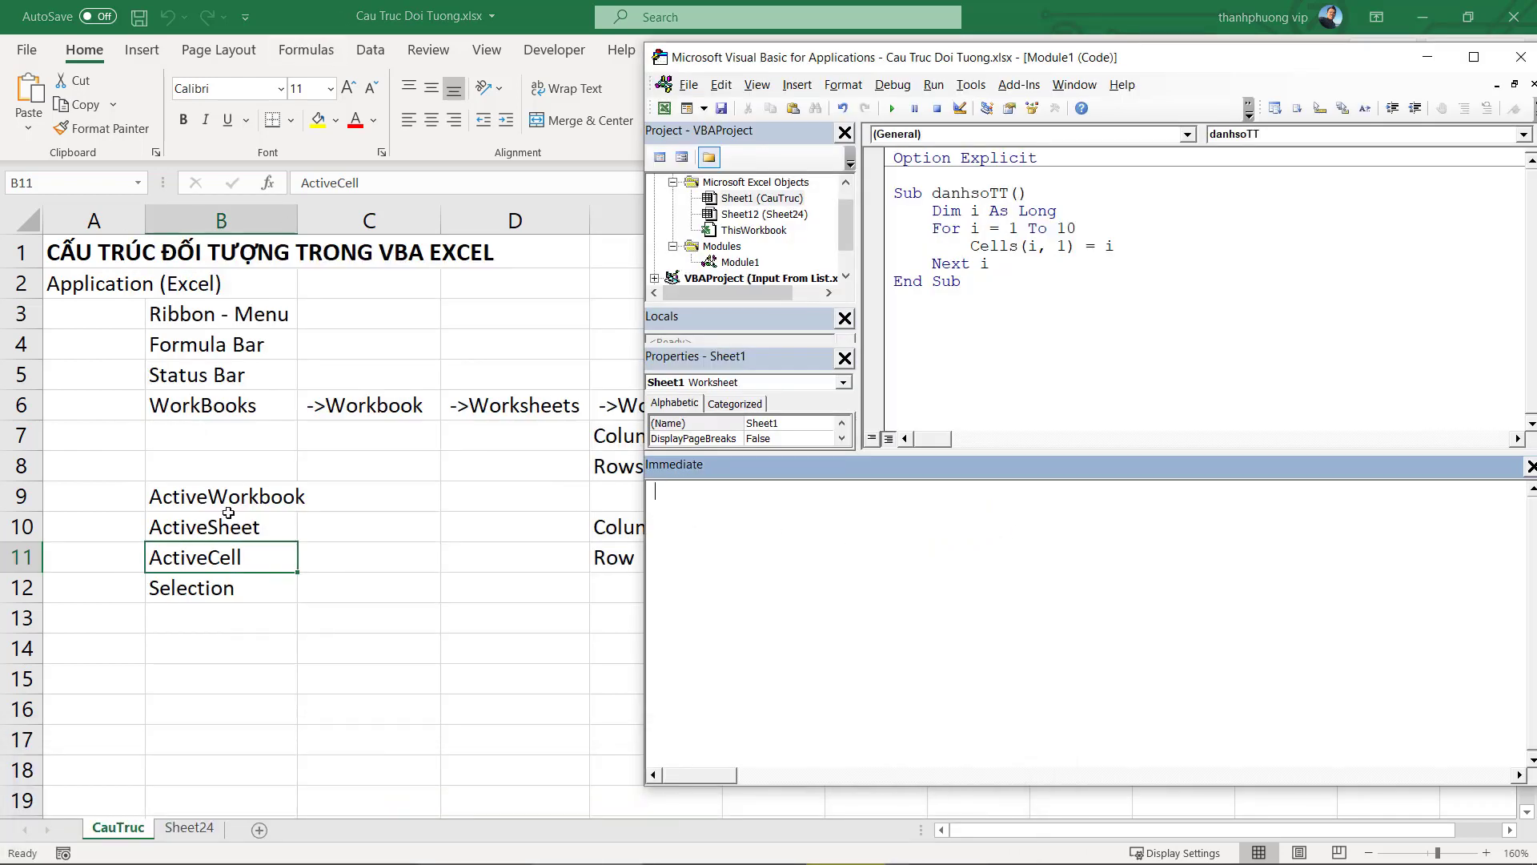
pyautogui.click(229, 513)
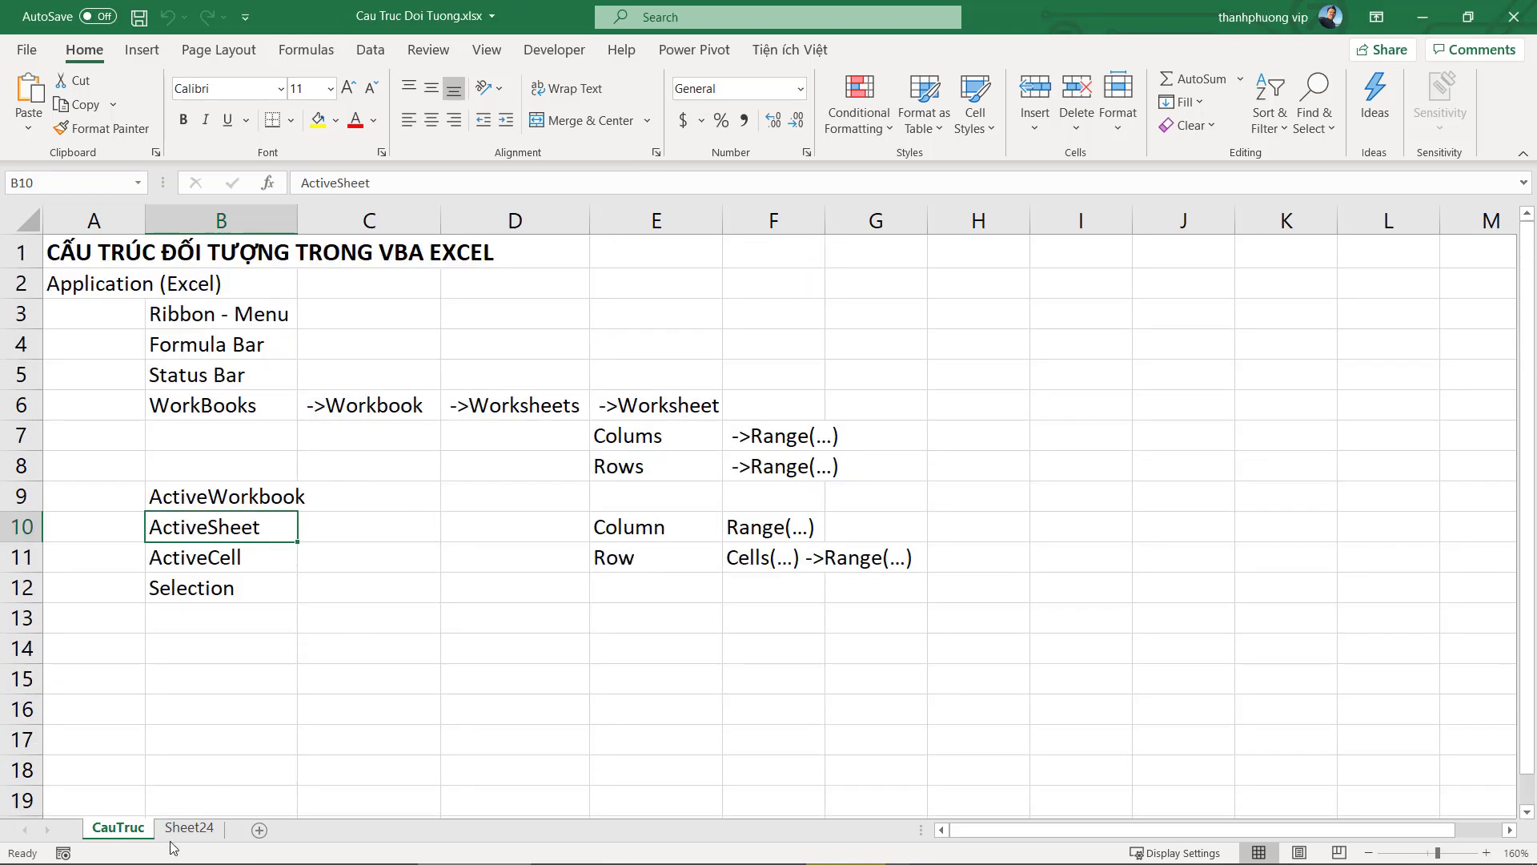
pyautogui.click(181, 829)
pyautogui.click(512, 548)
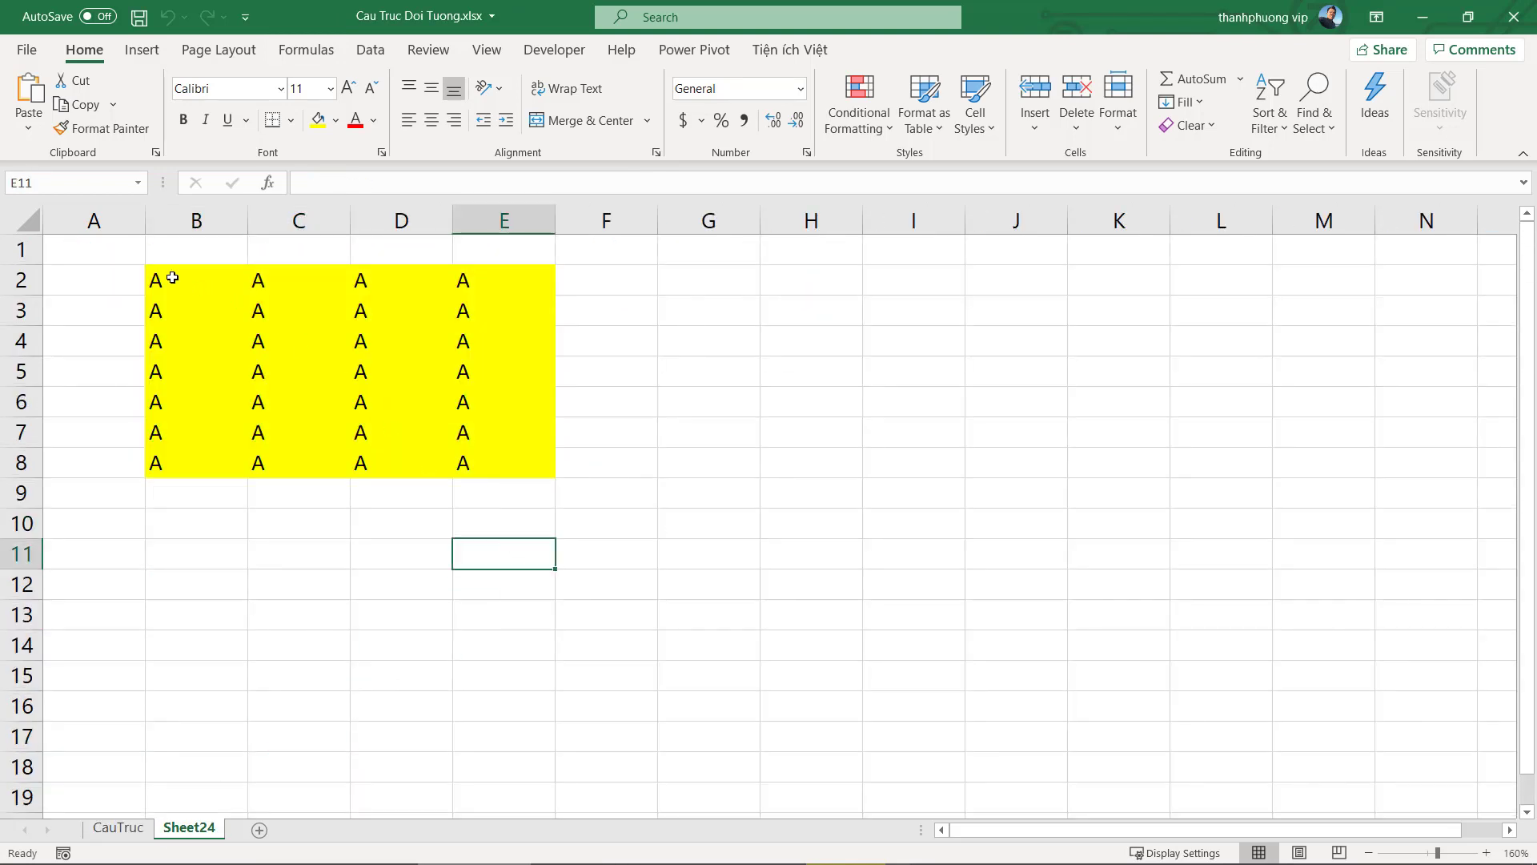
pyautogui.moveTo(172, 278)
pyautogui.mouseDown()
pyautogui.moveTo(512, 431)
pyautogui.moveTo(524, 469)
pyautogui.mouseUp()
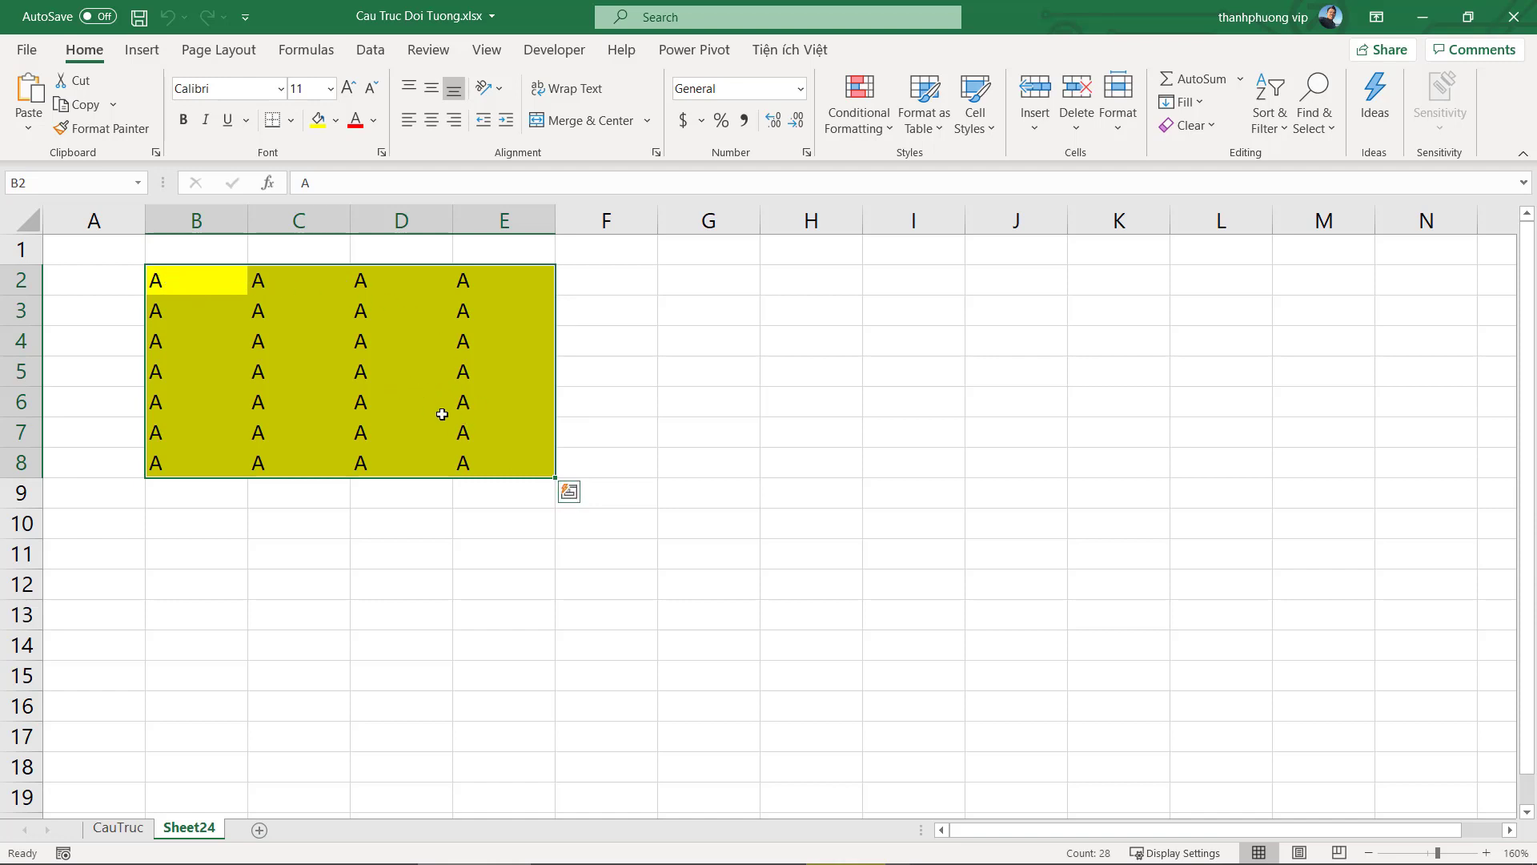
pyautogui.click(703, 281)
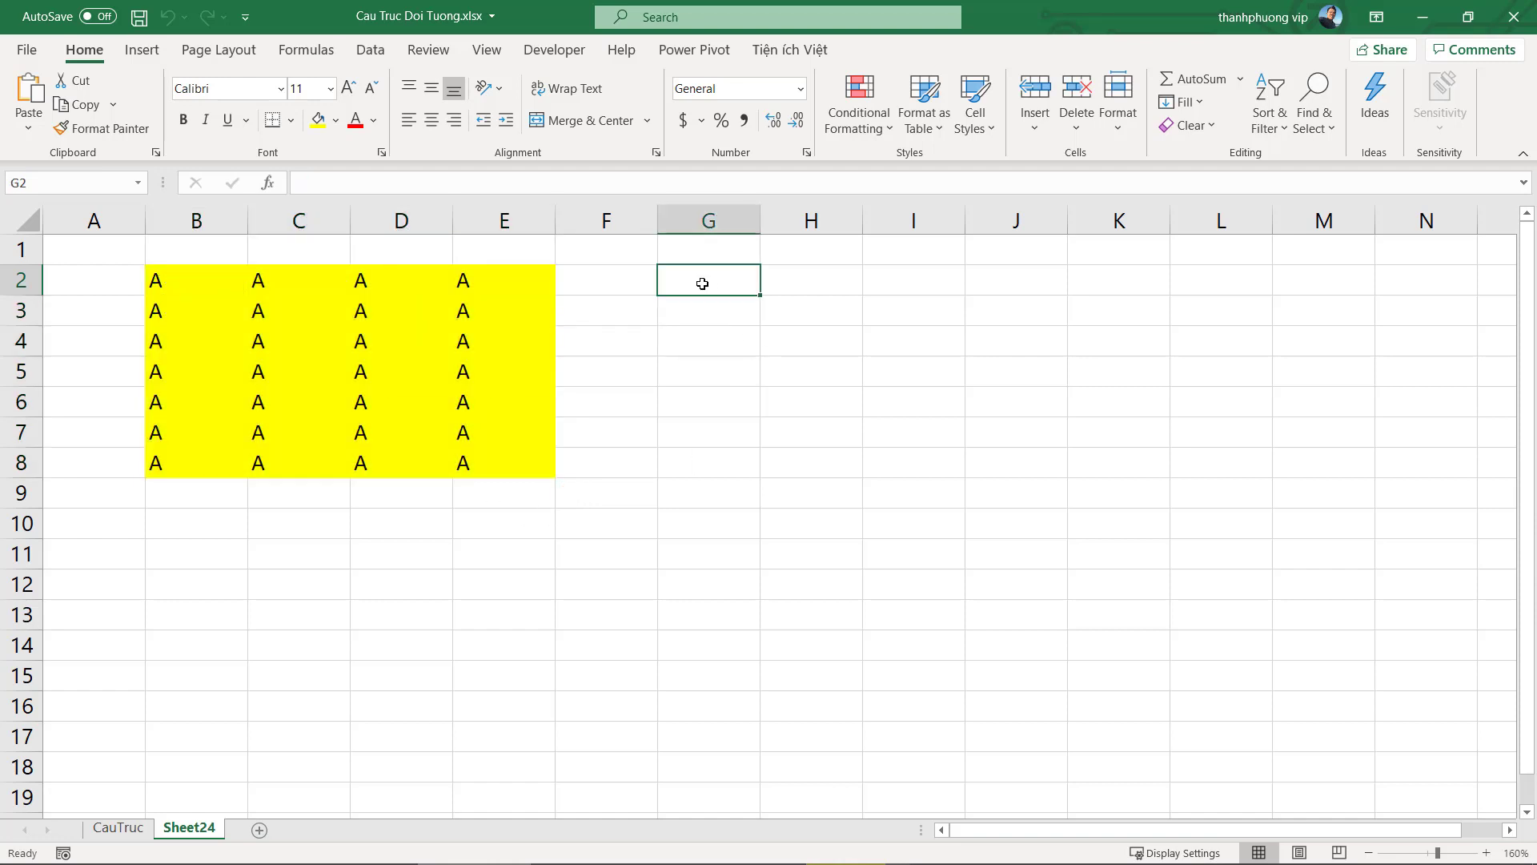
# Demonstrate selections on Sheet24: H5, B2:E8, G2:J8, ending with G3 active
pyautogui.click(753, 370)
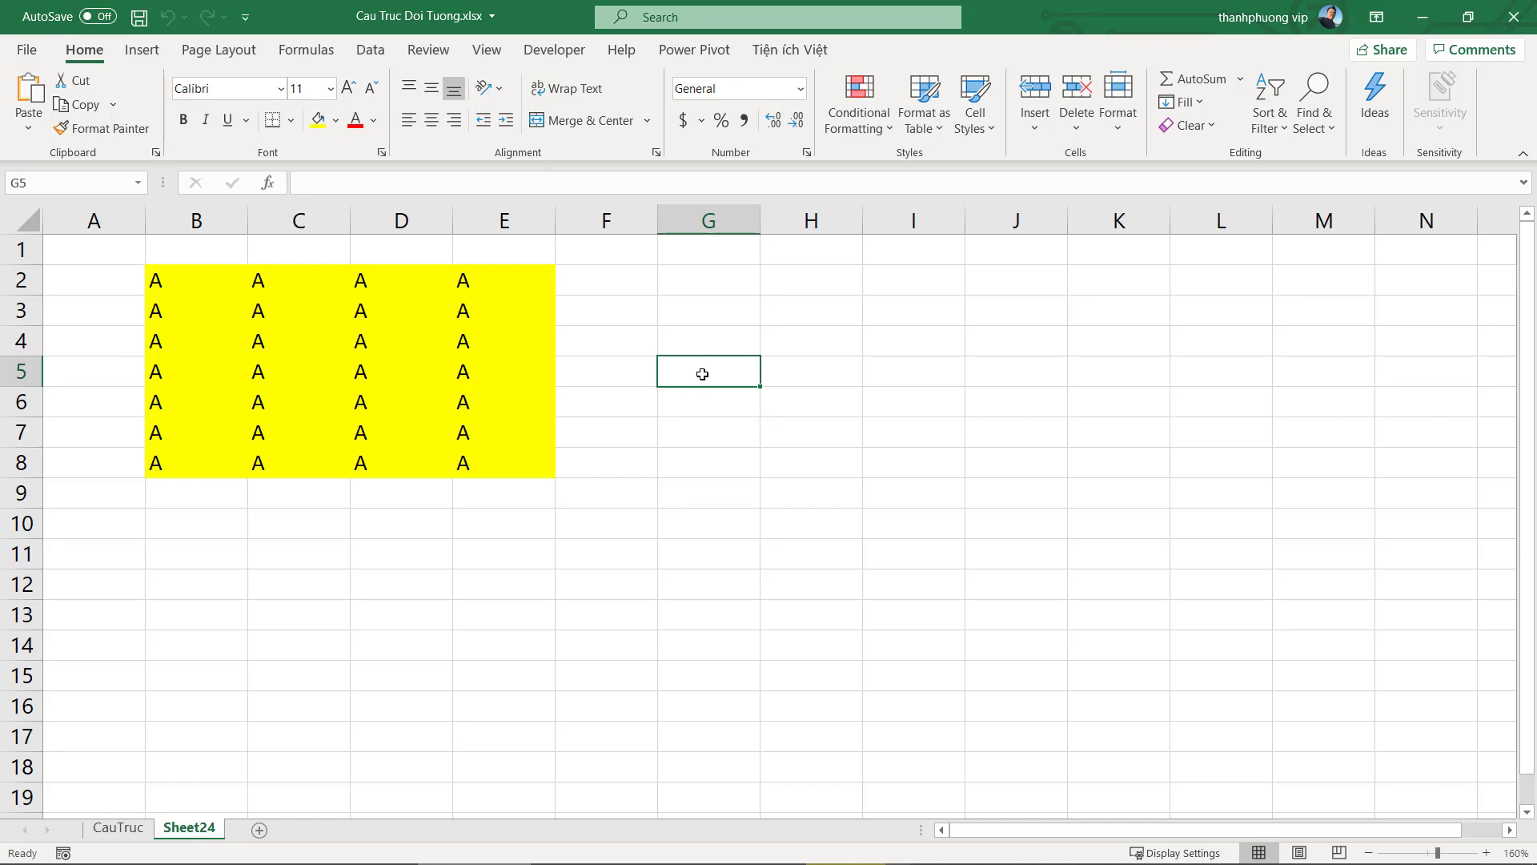
pyautogui.click(791, 363)
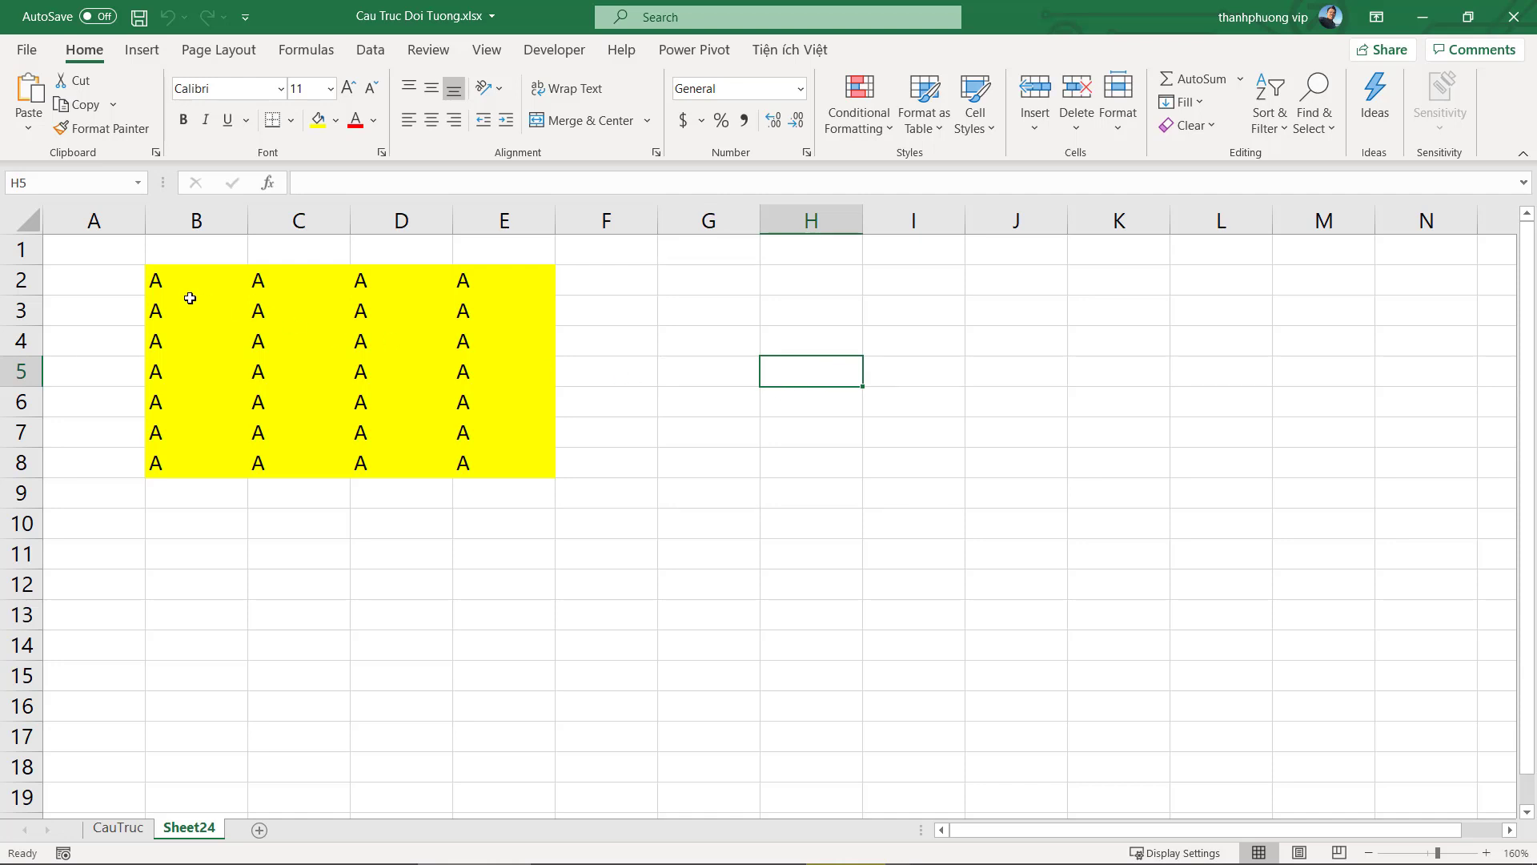
pyautogui.moveTo(188, 285); pyautogui.dragTo(468, 459)
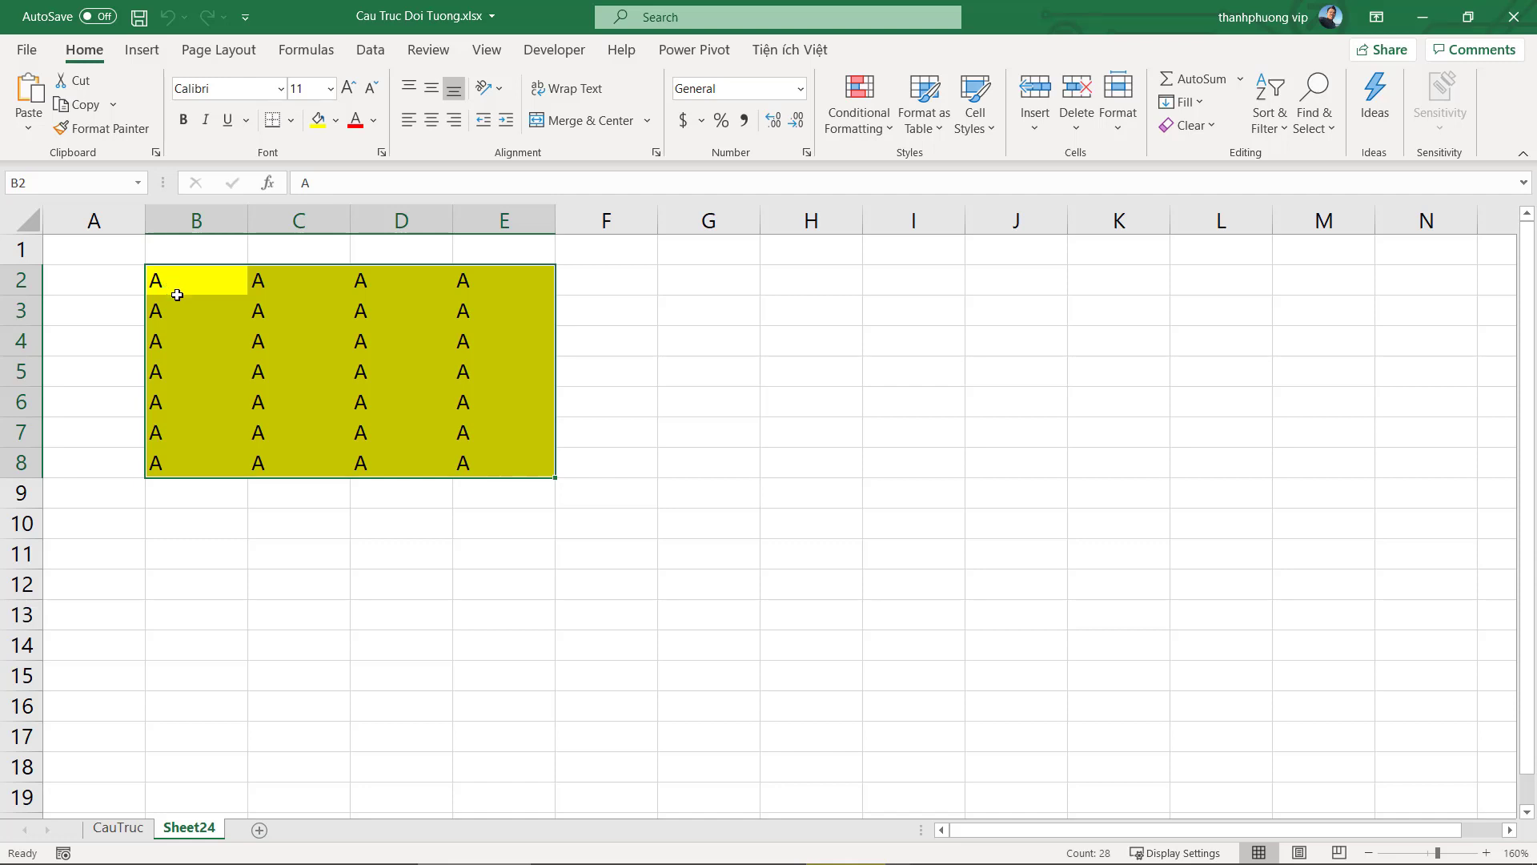
pyautogui.click(569, 544)
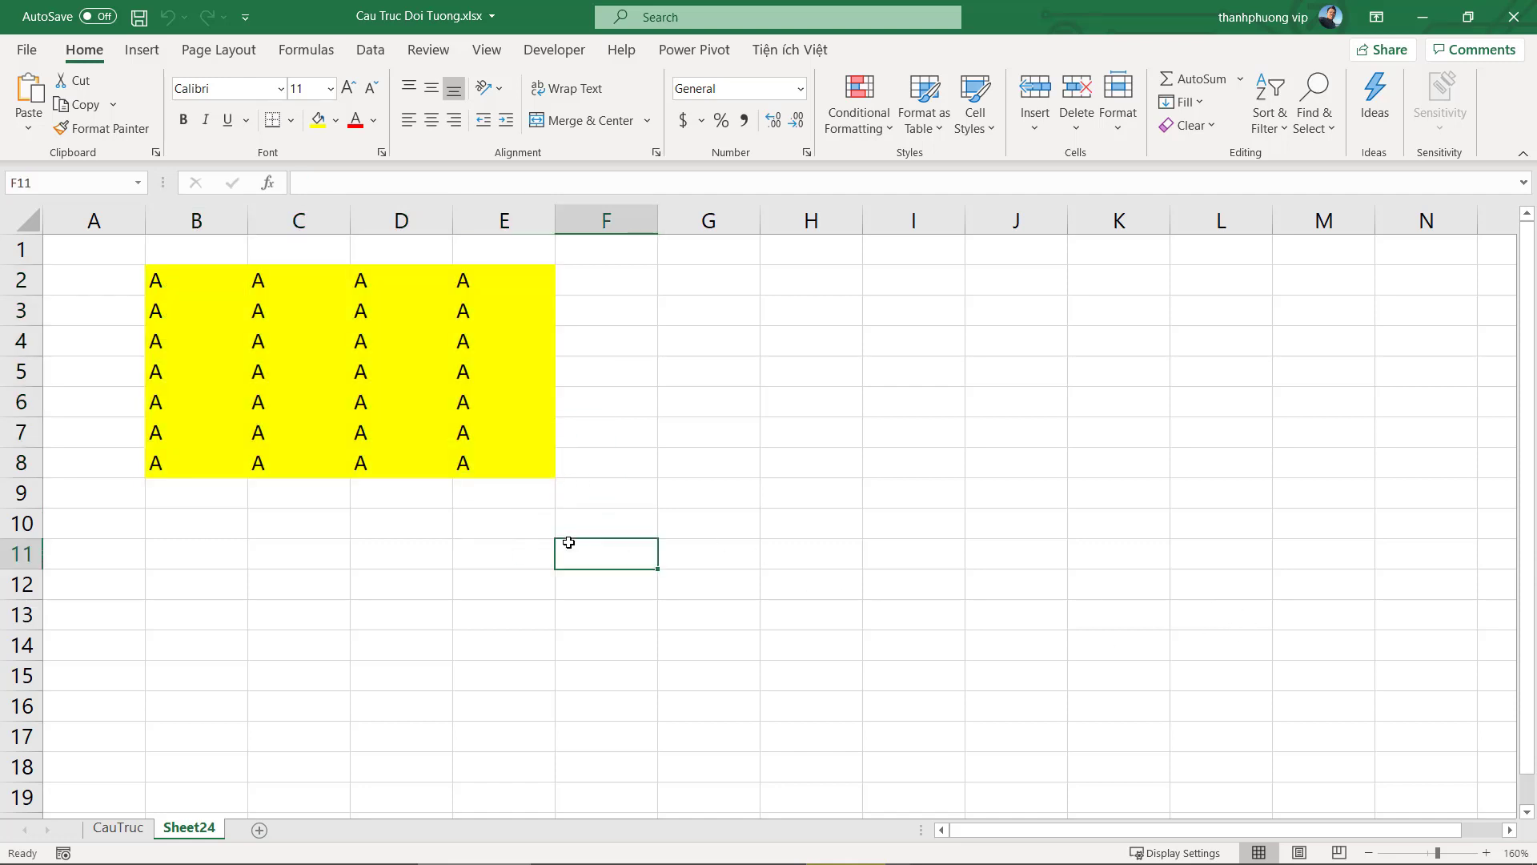
pyautogui.click(746, 453)
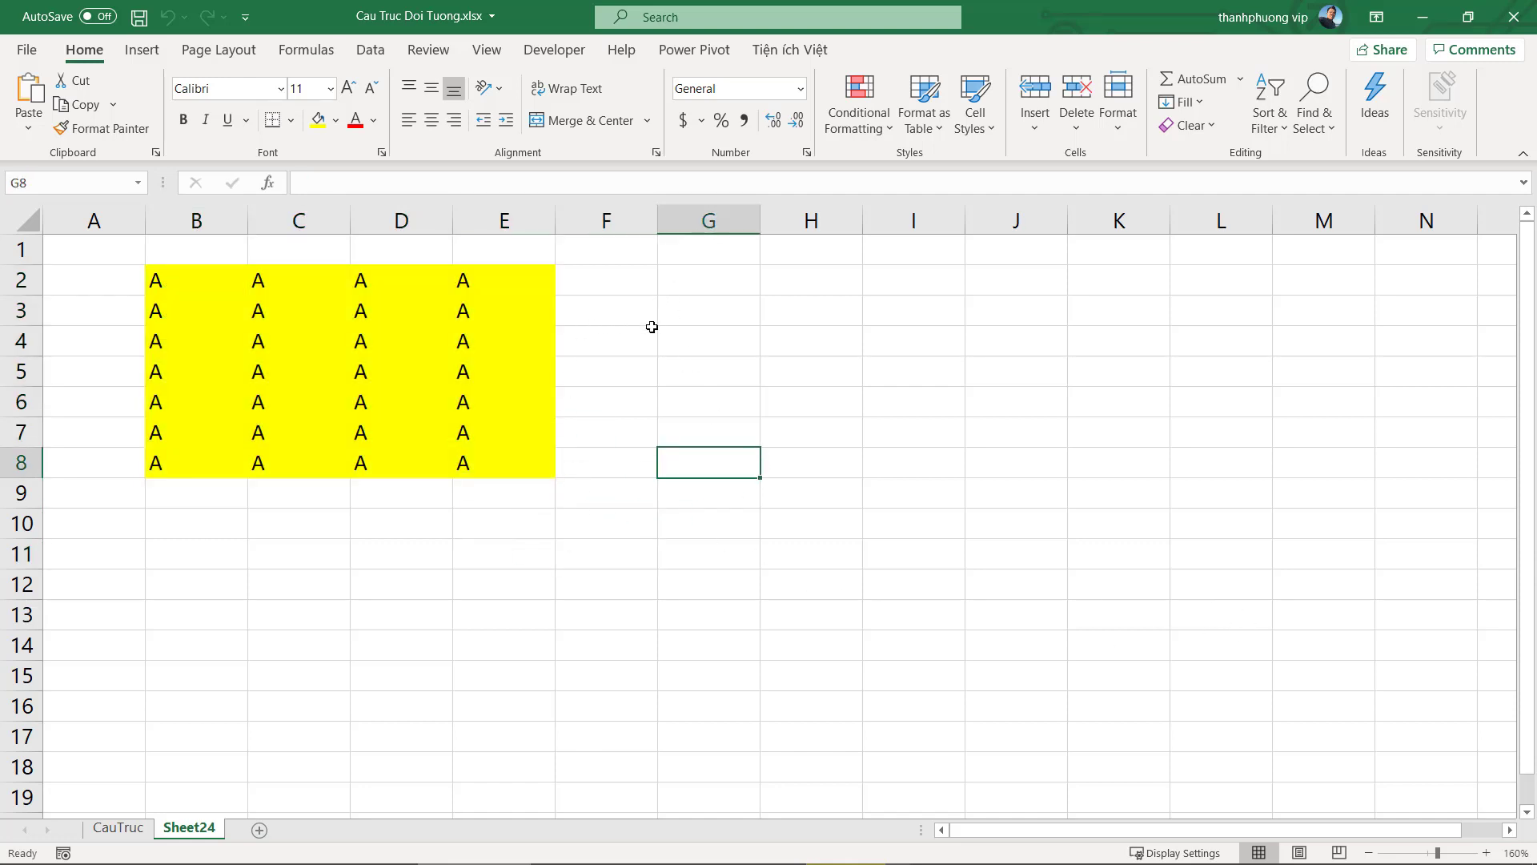
pyautogui.click(693, 337)
pyautogui.moveTo(669, 282)
pyautogui.mouseDown()
pyautogui.moveTo(786, 367)
pyautogui.moveTo(972, 452)
pyautogui.moveTo(879, 426)
pyautogui.mouseUp()
pyautogui.click(819, 452)
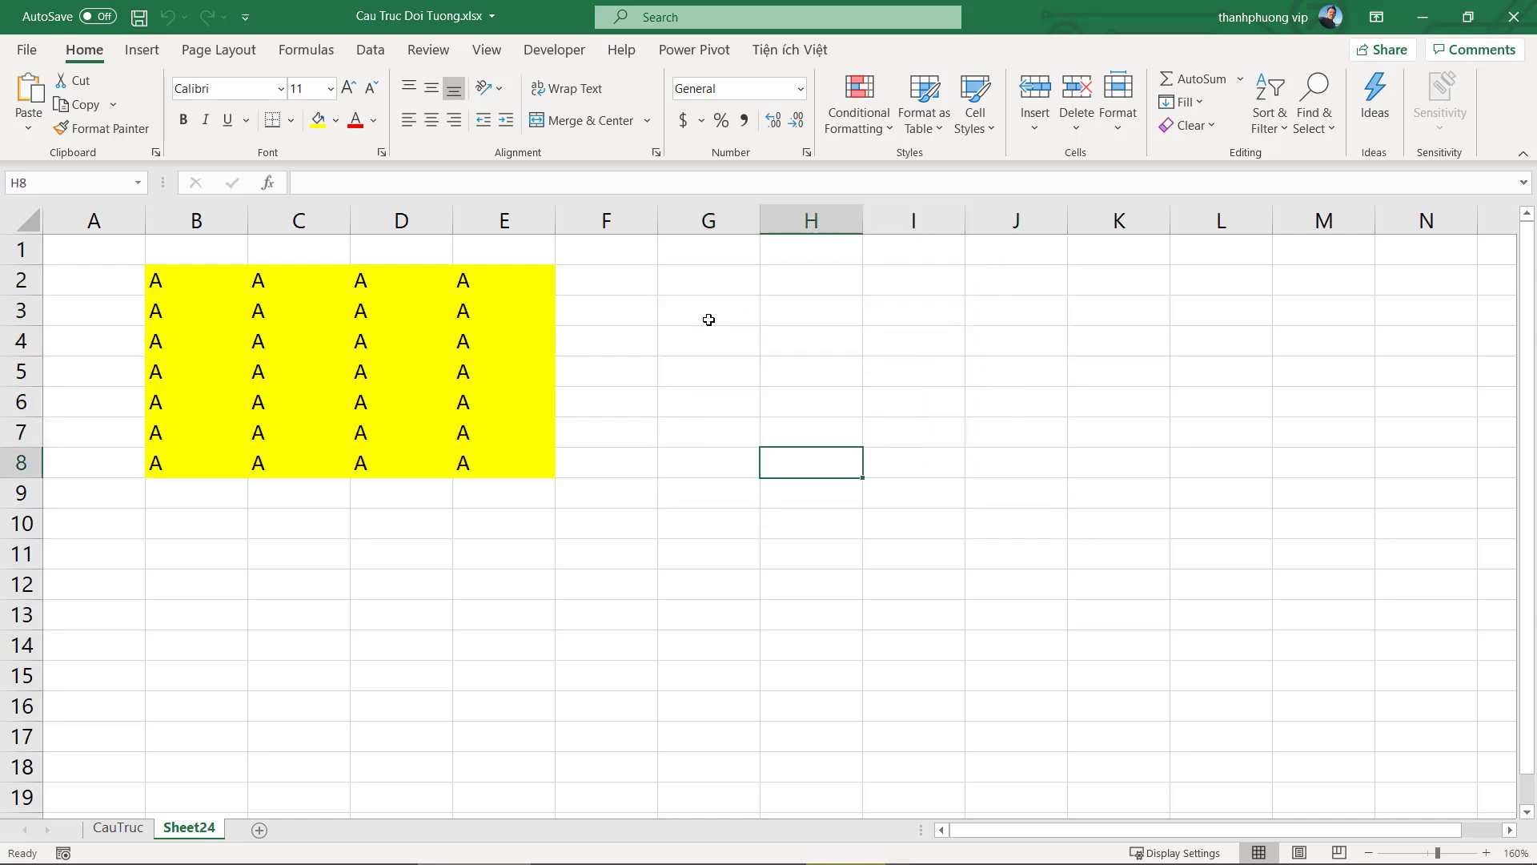
pyautogui.click(704, 312)
pyautogui.click(587, 845)
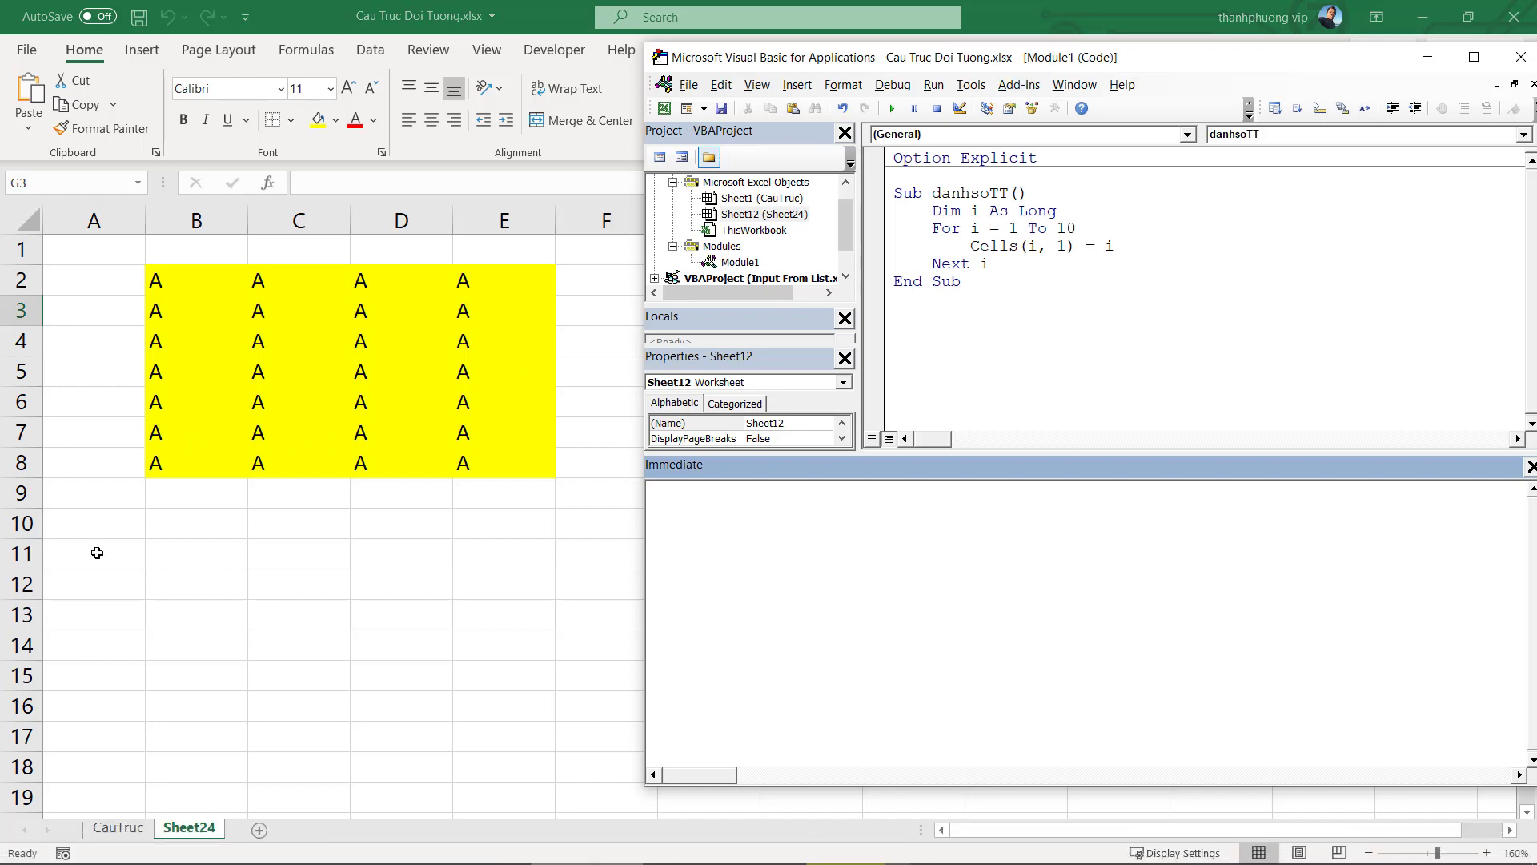
# Select A10 and enter ActiveCell = 5 in the Immediate window
pyautogui.click(96, 526)
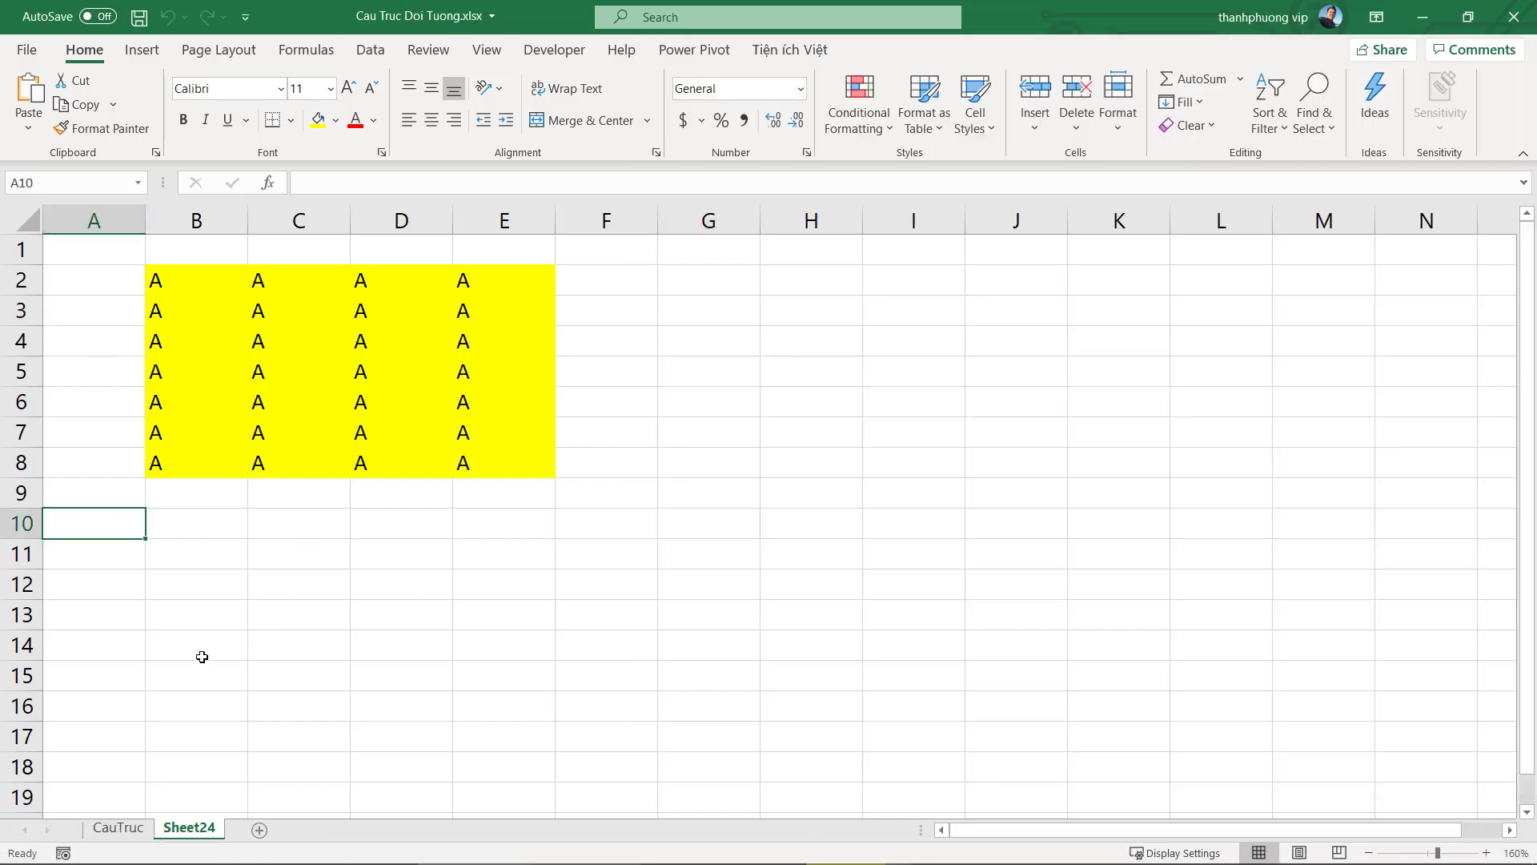
pyautogui.hotkey('alt', 'F11')
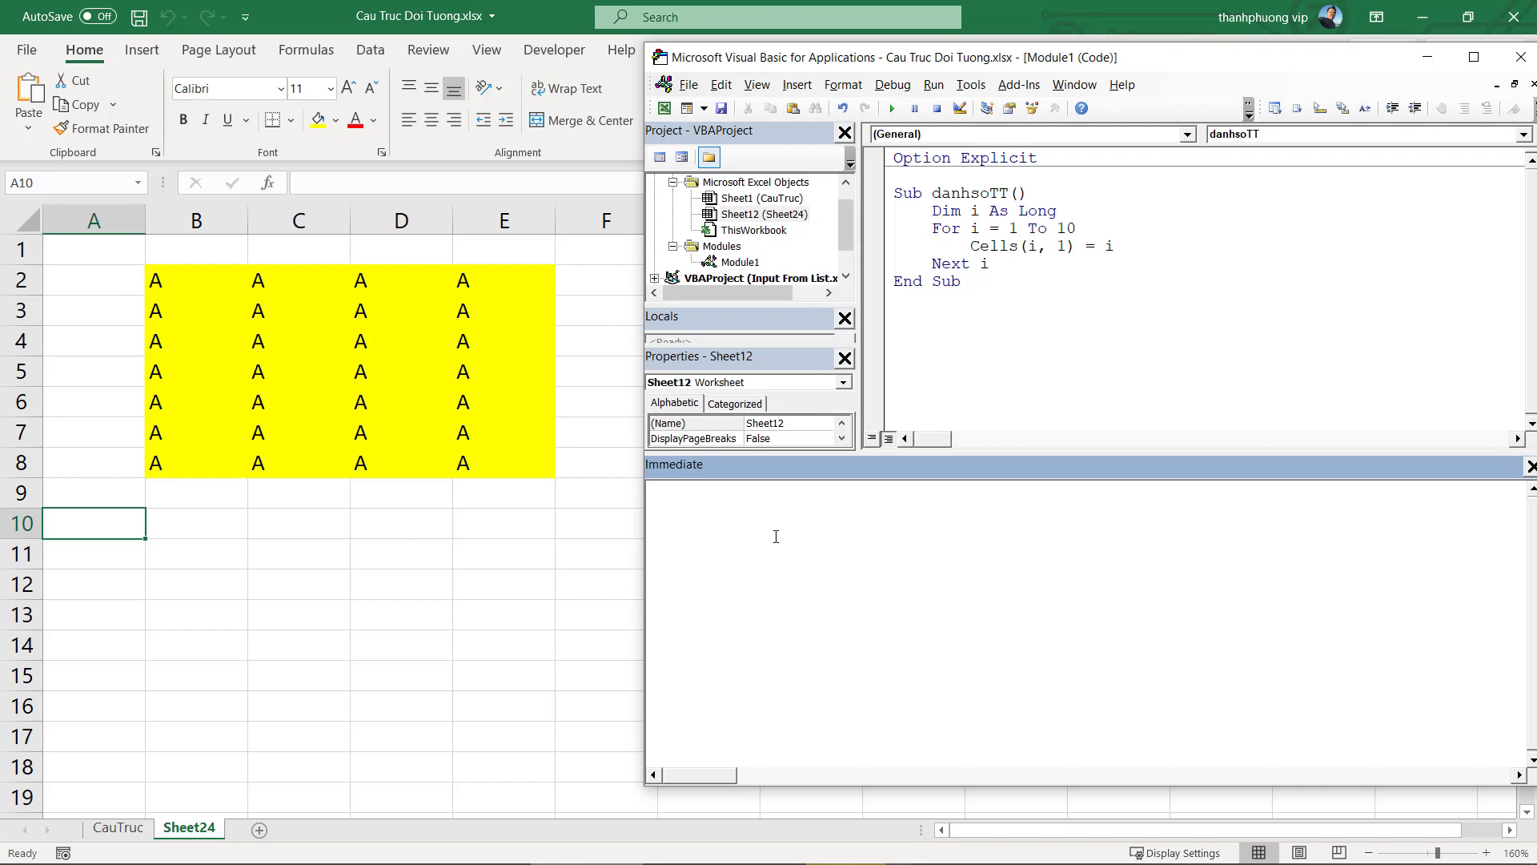
pyautogui.write('activ')
pyautogui.hotkey('ctrl', 'space')
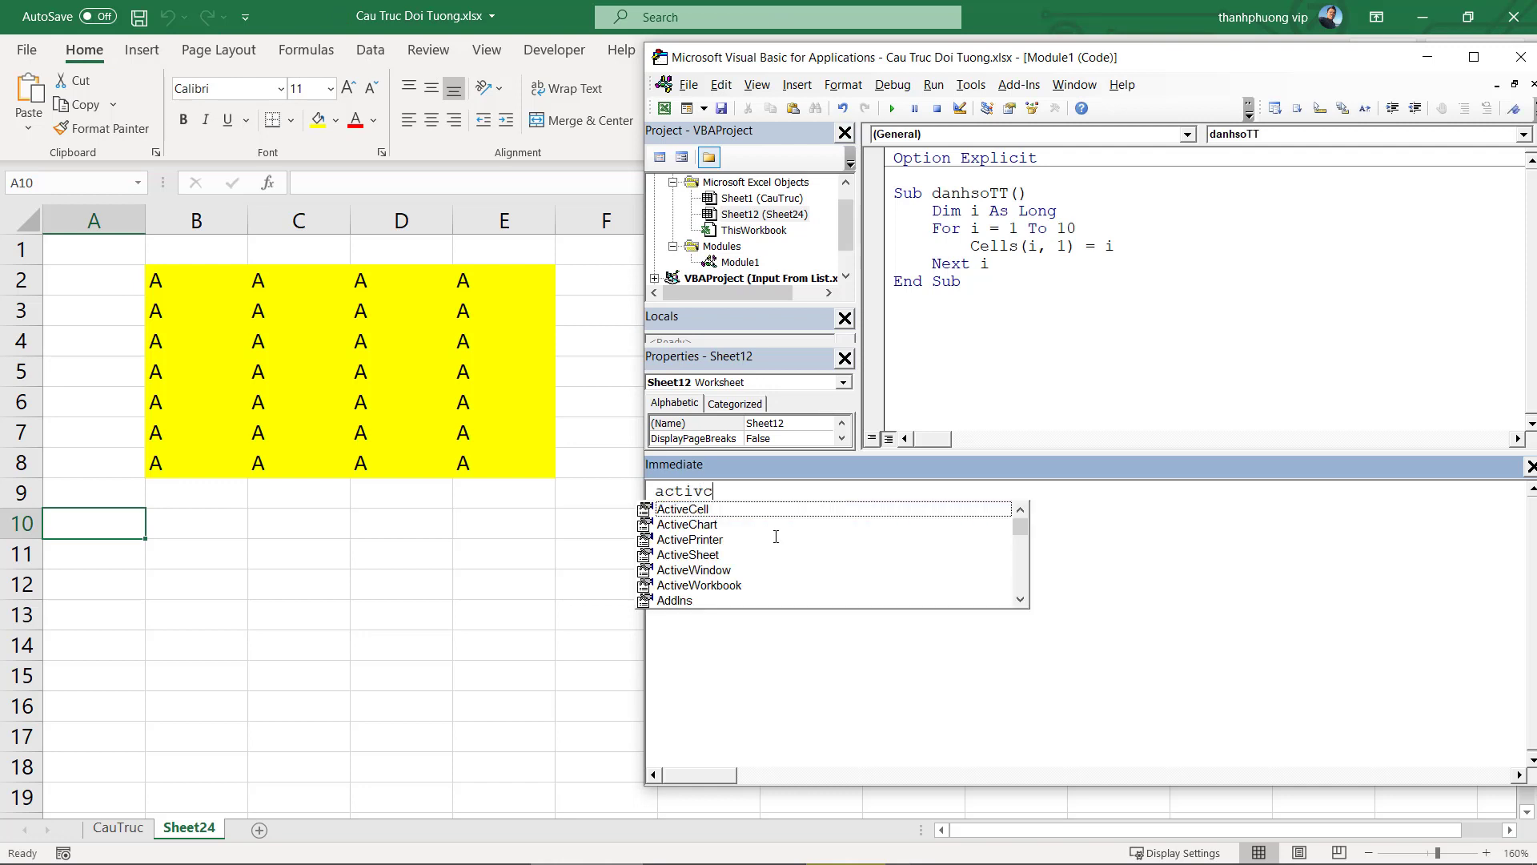
pyautogui.press('Tab')
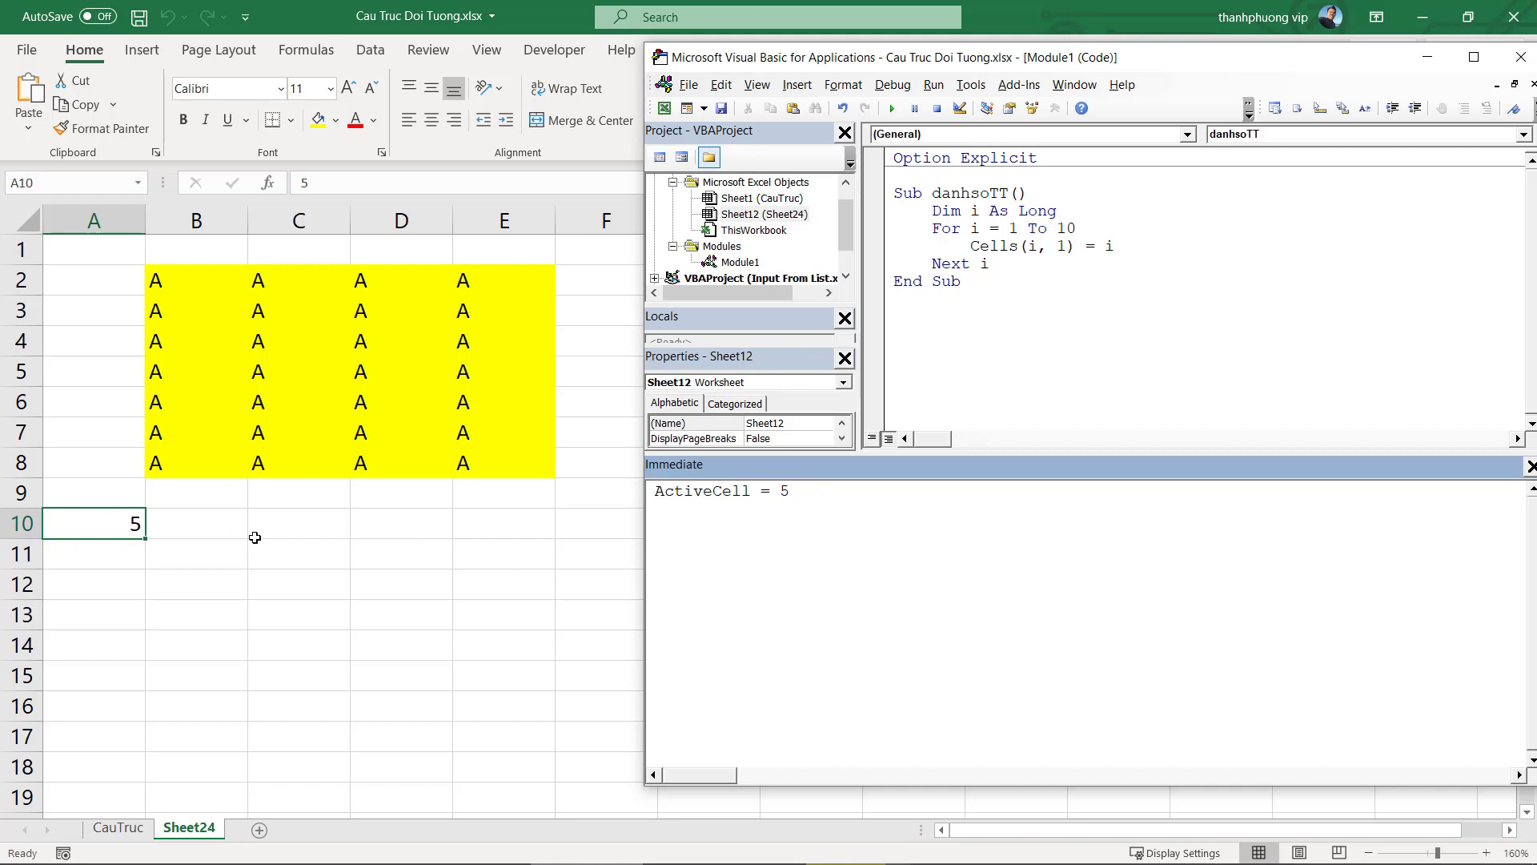
# Clear the Immediate window, delete the 5 from C10, and reselect C10:E14
pyautogui.click(254, 537)
pyautogui.moveTo(387, 538); pyautogui.dragTo(549, 632)
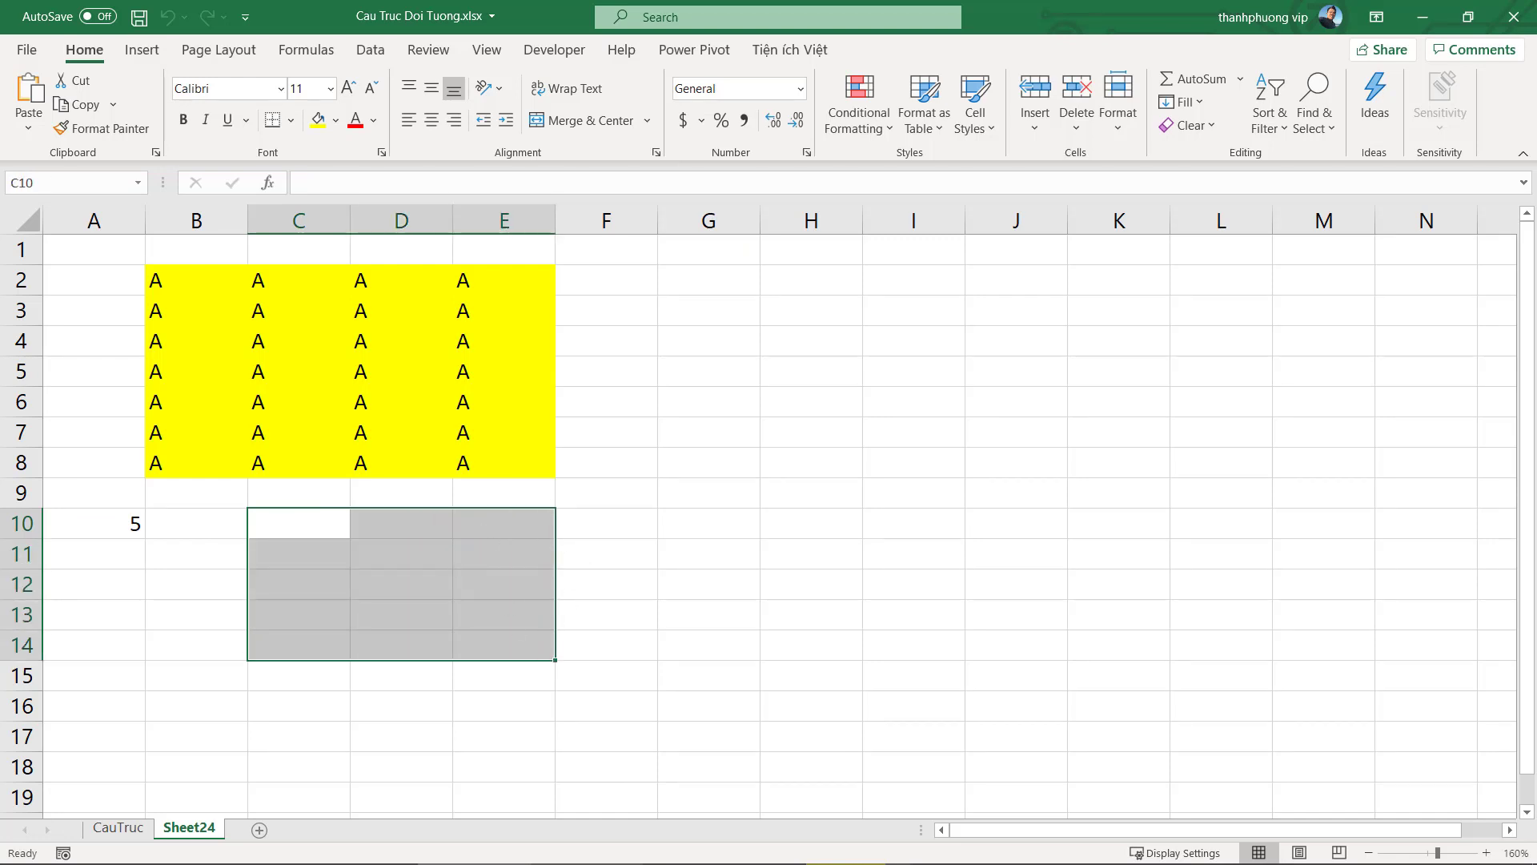
pyautogui.click(629, 847)
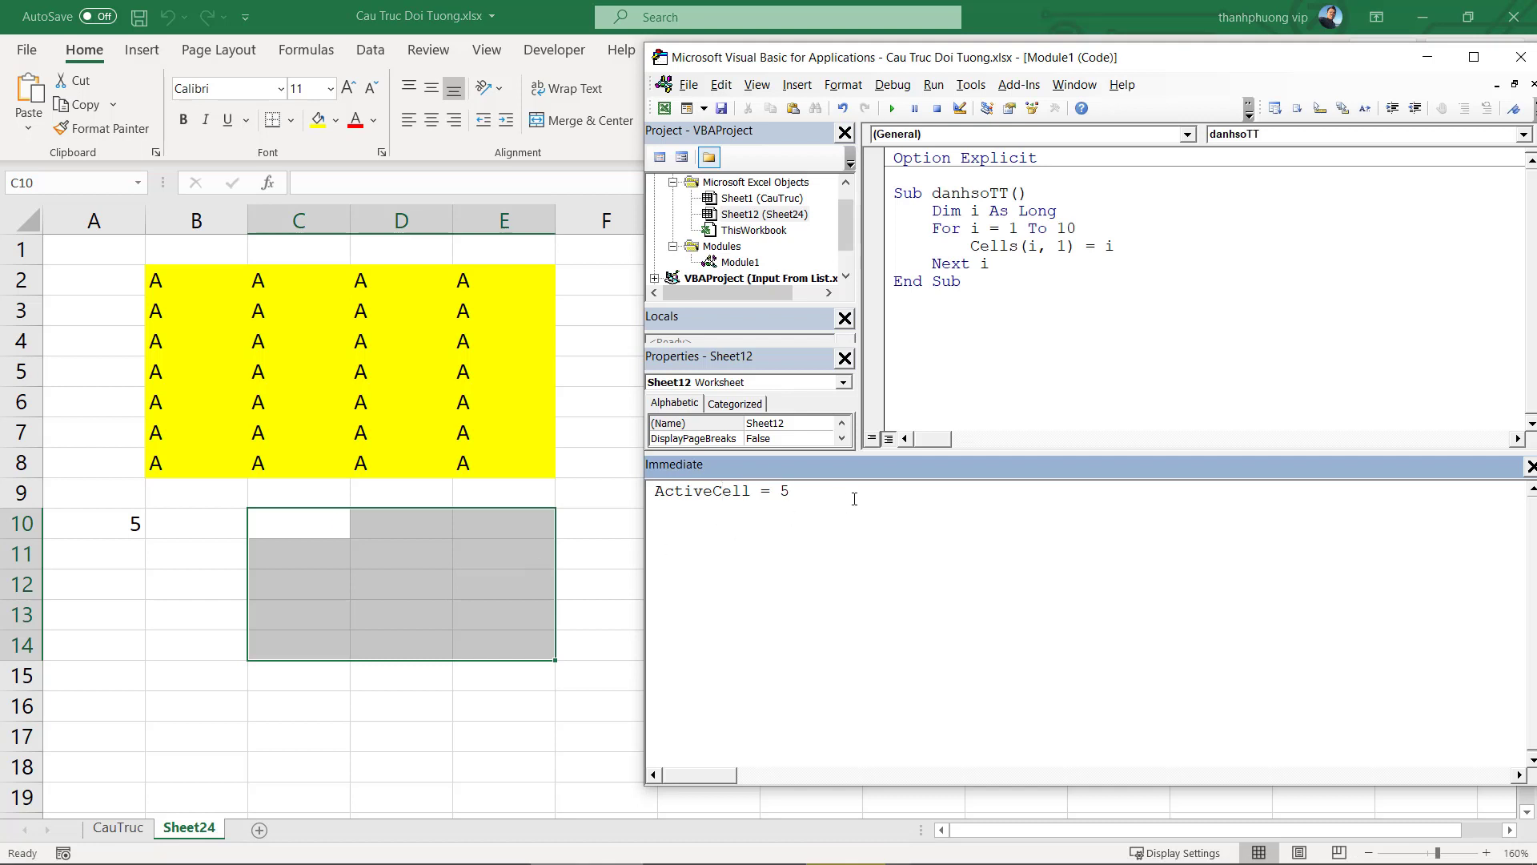
pyautogui.hotkey('ctrl', 'a')
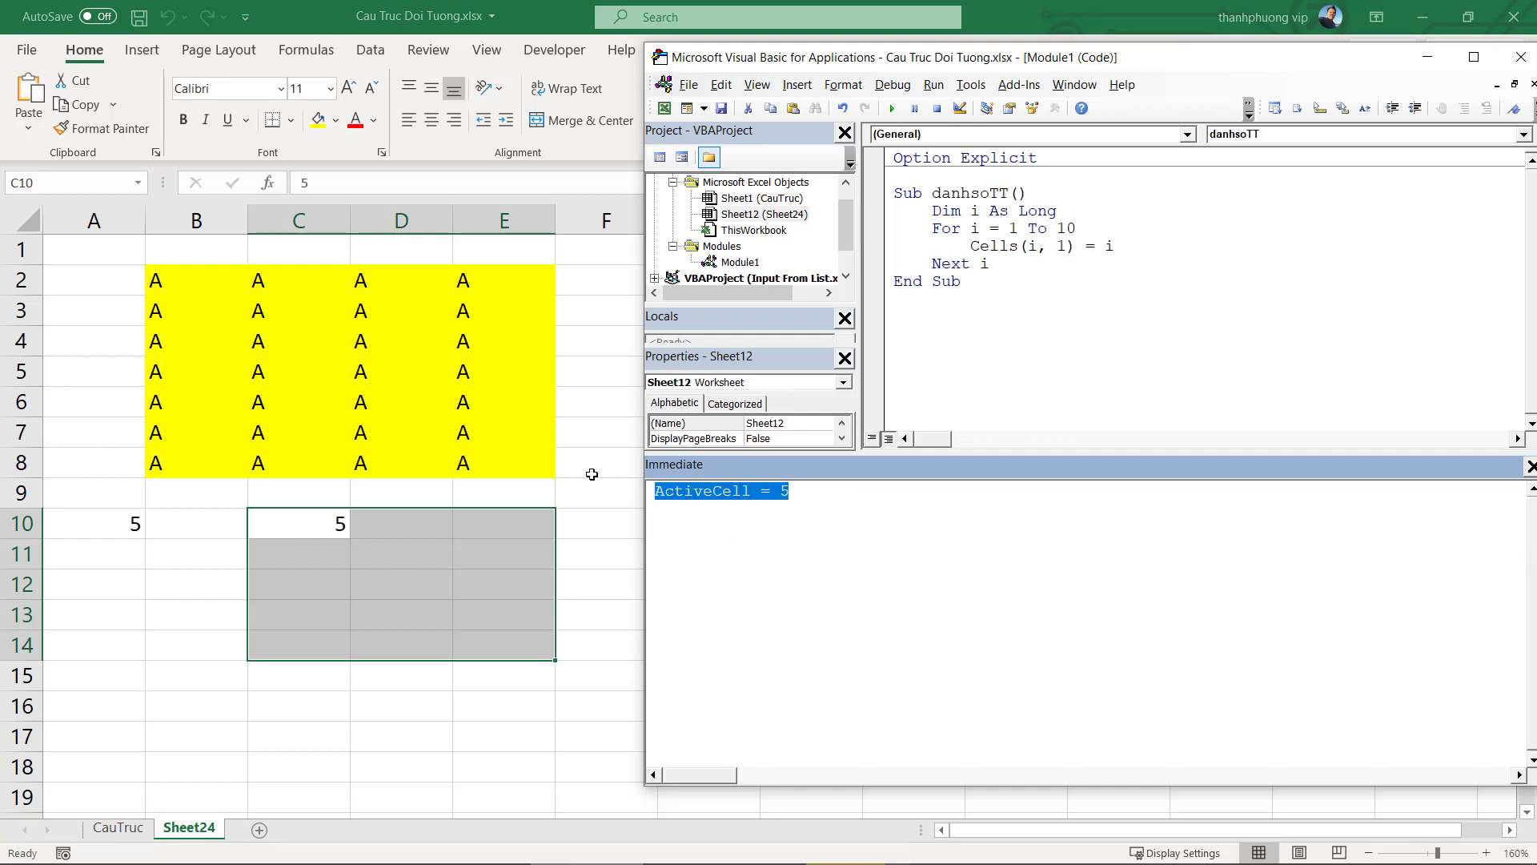
pyautogui.press('Delete')
pyautogui.hotkey('alt', 'F11')
pyautogui.click(329, 531)
pyautogui.press('Delete')
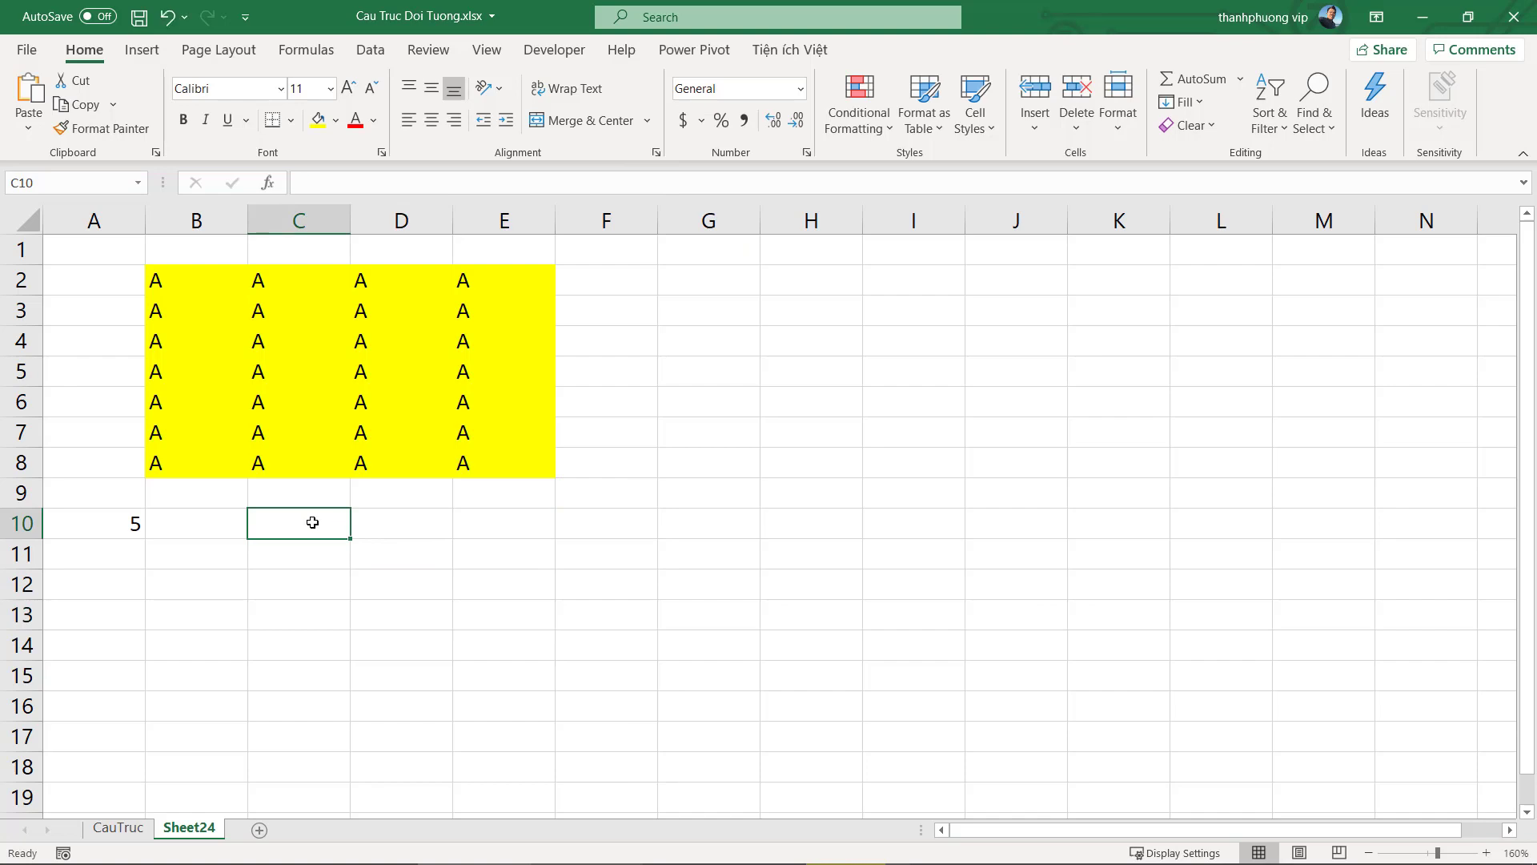
pyautogui.moveTo(329, 530); pyautogui.dragTo(580, 640)
pyautogui.hotkey('alt', 'F11')
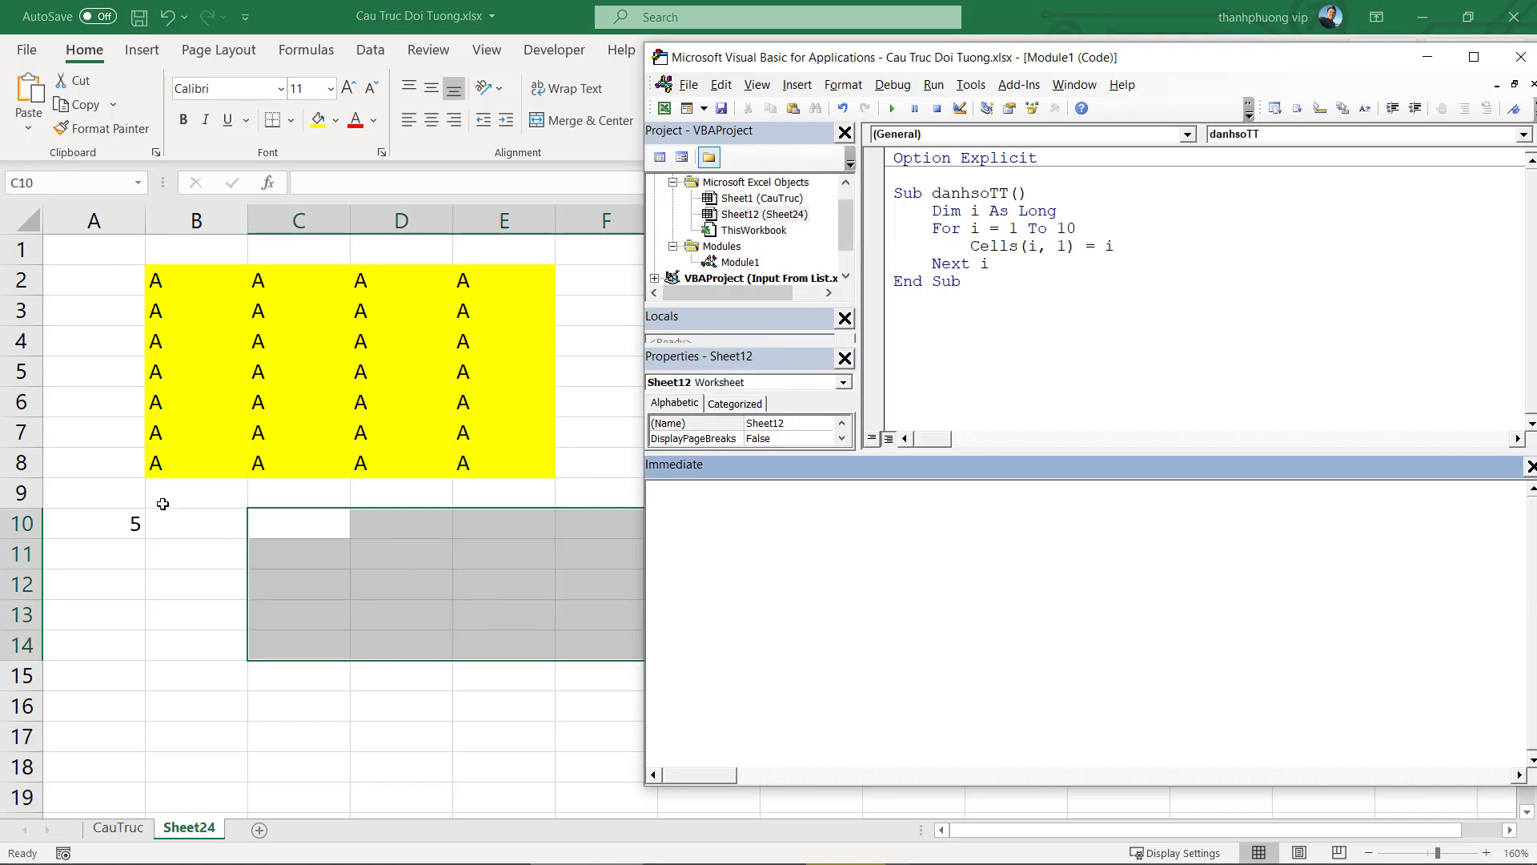
# With C10:E14 selected, run ActiveCell = 10, then selection = 10
pyautogui.moveTo(312, 531); pyautogui.dragTo(484, 639)
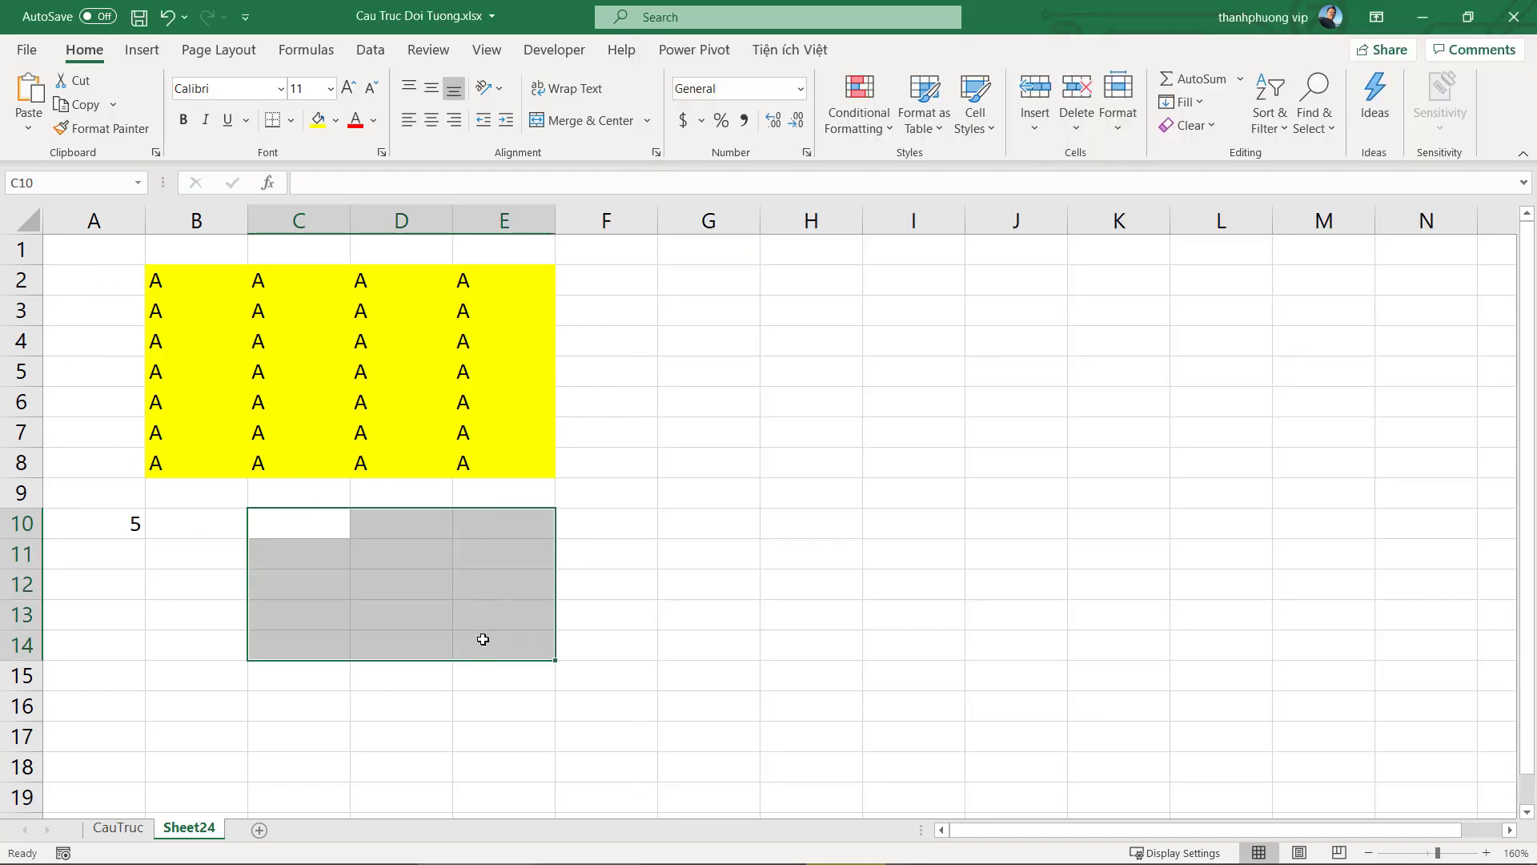
pyautogui.click(630, 858)
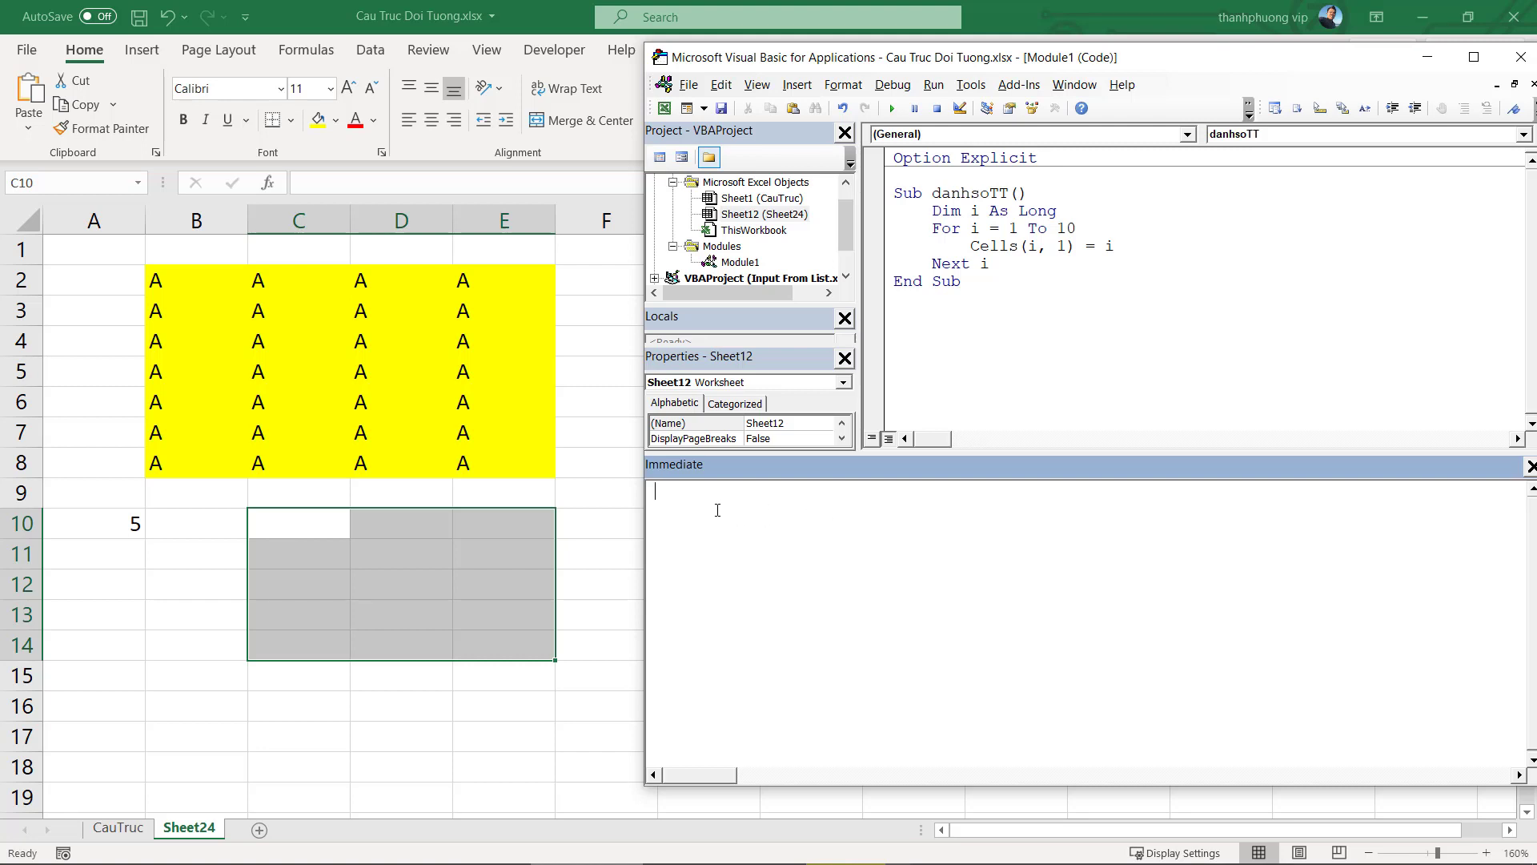
pyautogui.write('active')
pyautogui.hotkey('ctrl', 'space')
pyautogui.press('Tab')
pyautogui.press('Return')
pyautogui.write('selectio')
pyautogui.write('n')
pyautogui.write(' = 10')
pyautogui.press('Return')
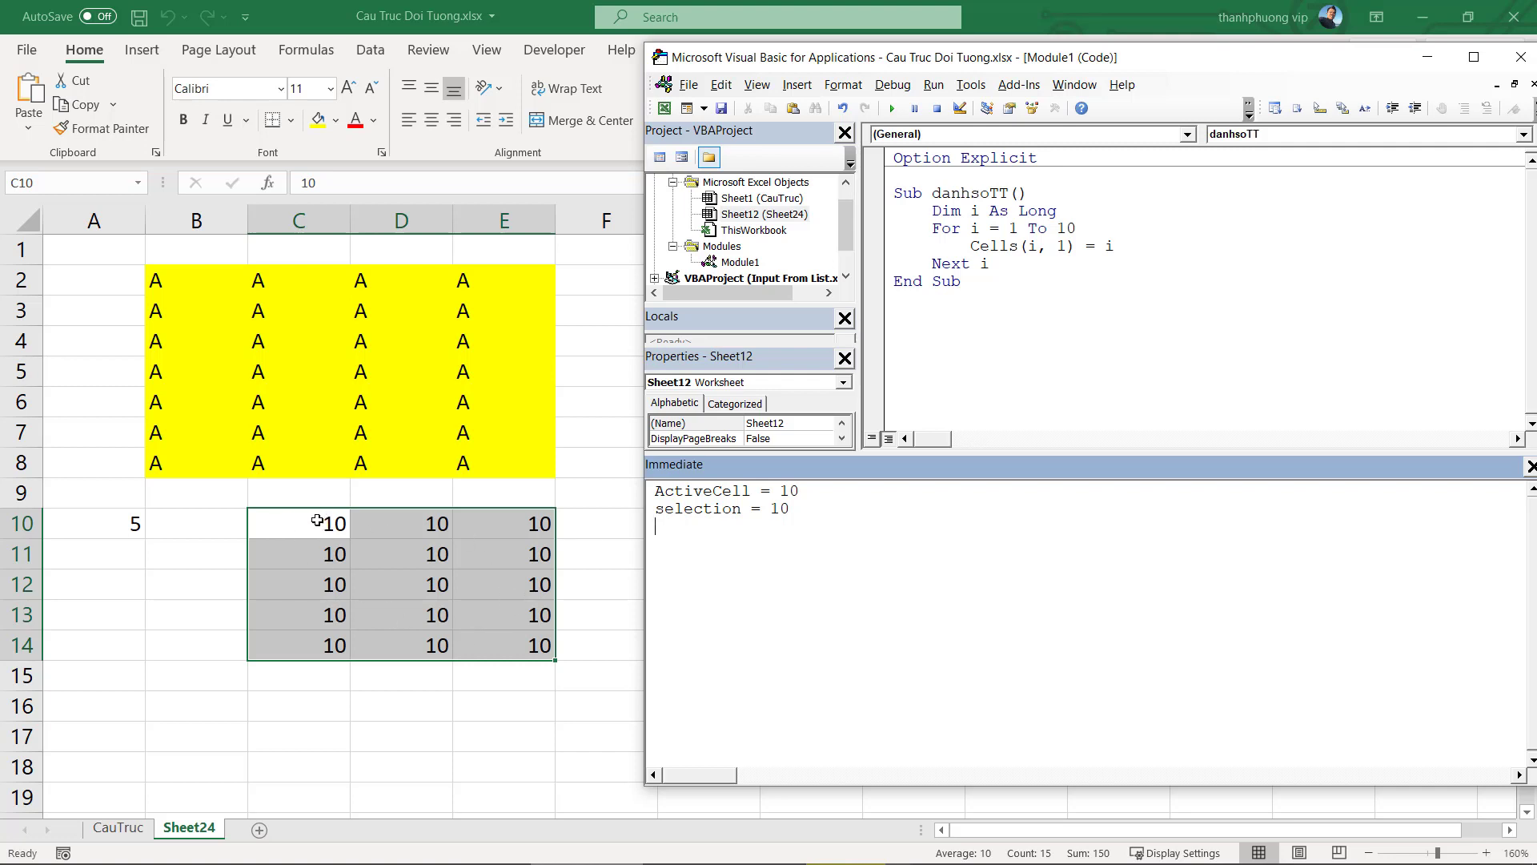
# Select G2:I9 with G2 active, then empty the Immediate window
pyautogui.click(319, 439)
pyautogui.scroll(-3, 576, 416)
pyautogui.scroll(3, 670, 436)
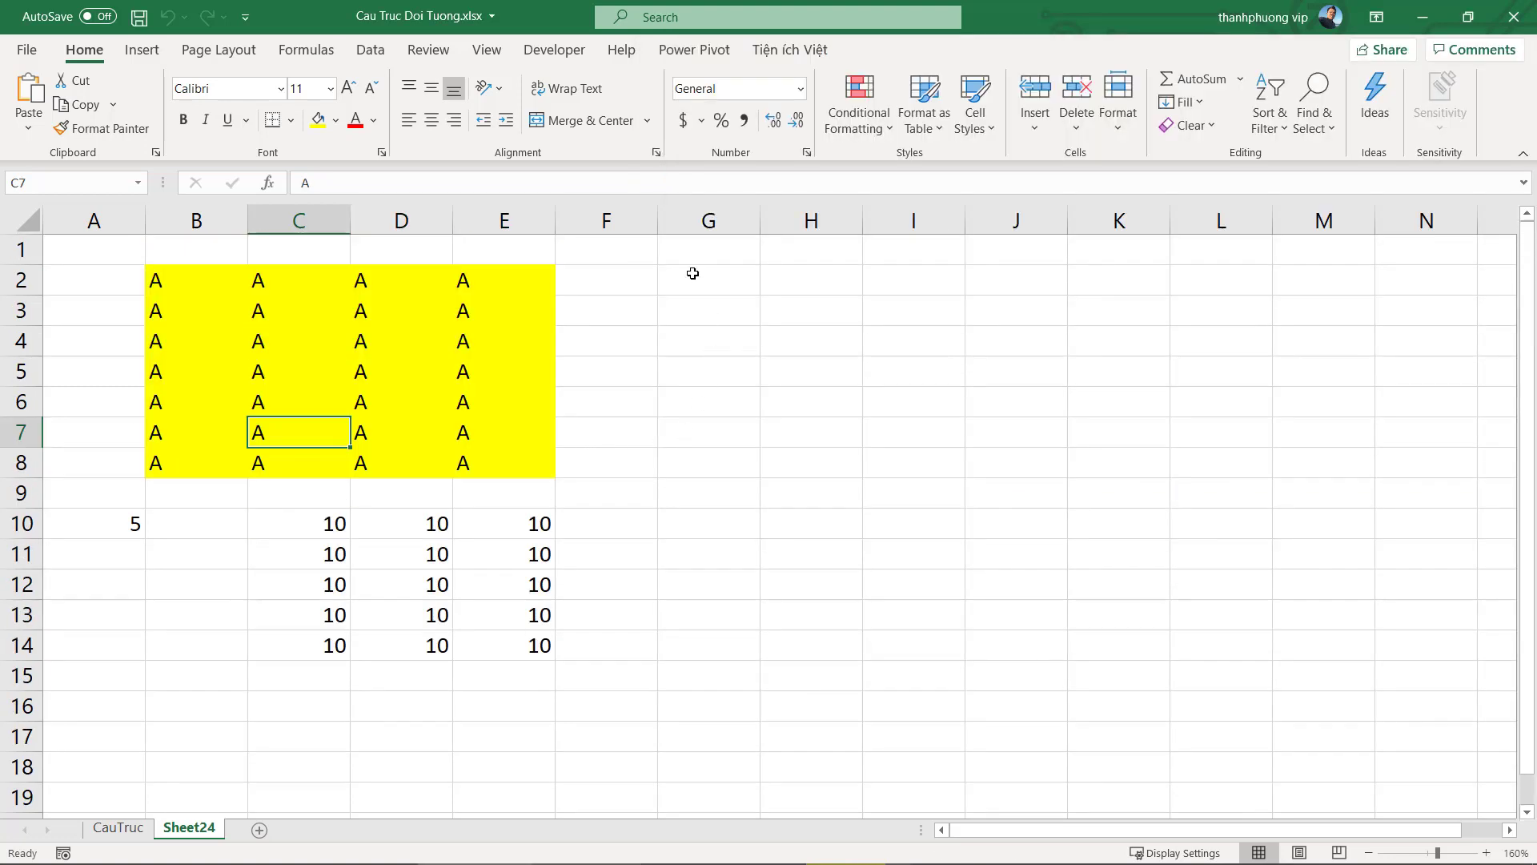
pyautogui.moveTo(693, 255); pyautogui.dragTo(951, 404)
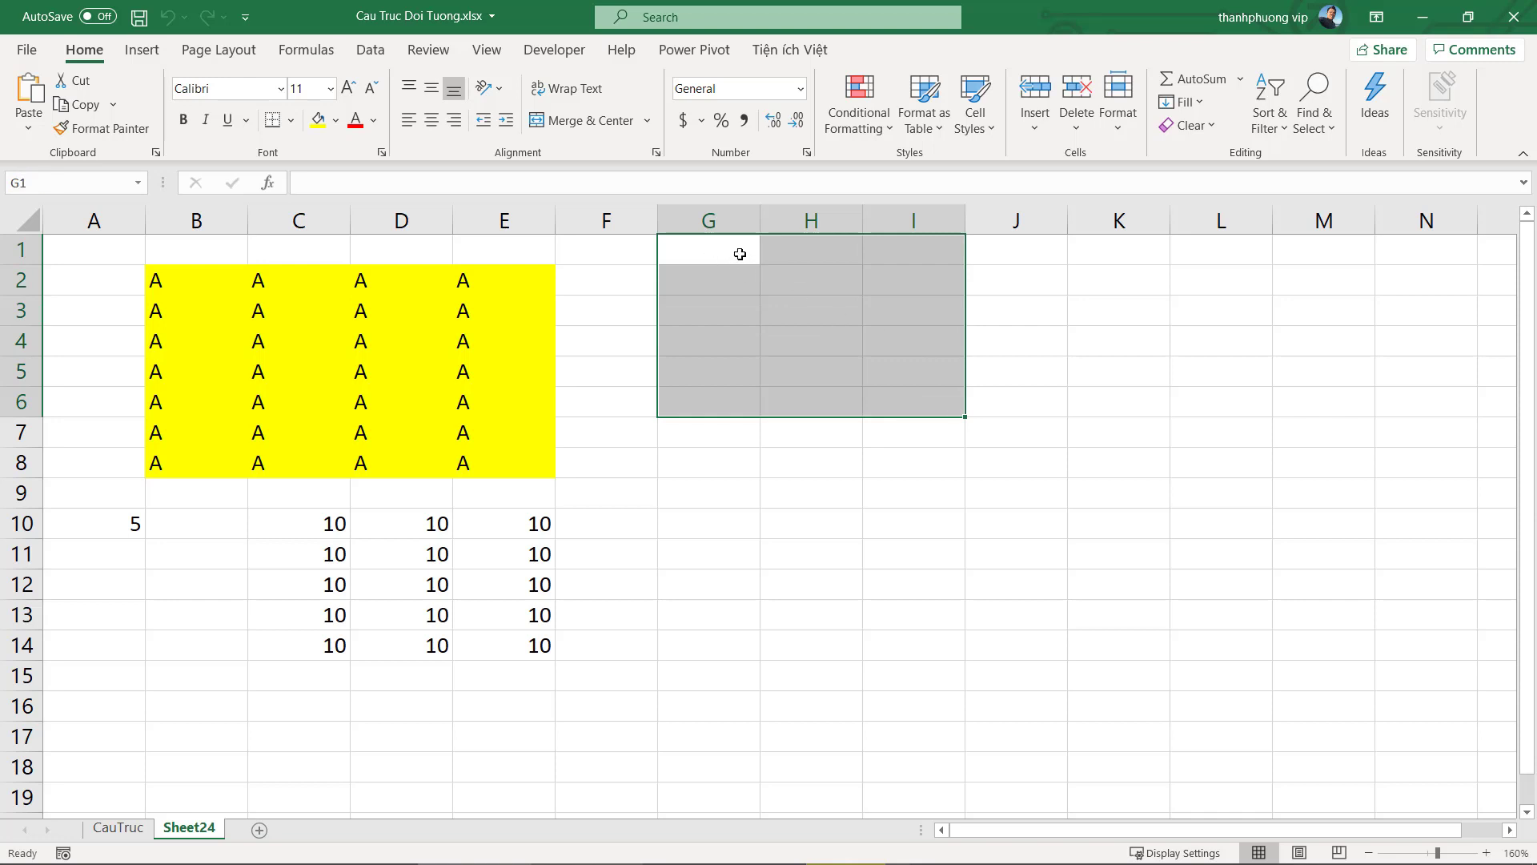
pyautogui.moveTo(949, 480); pyautogui.dragTo(678, 269)
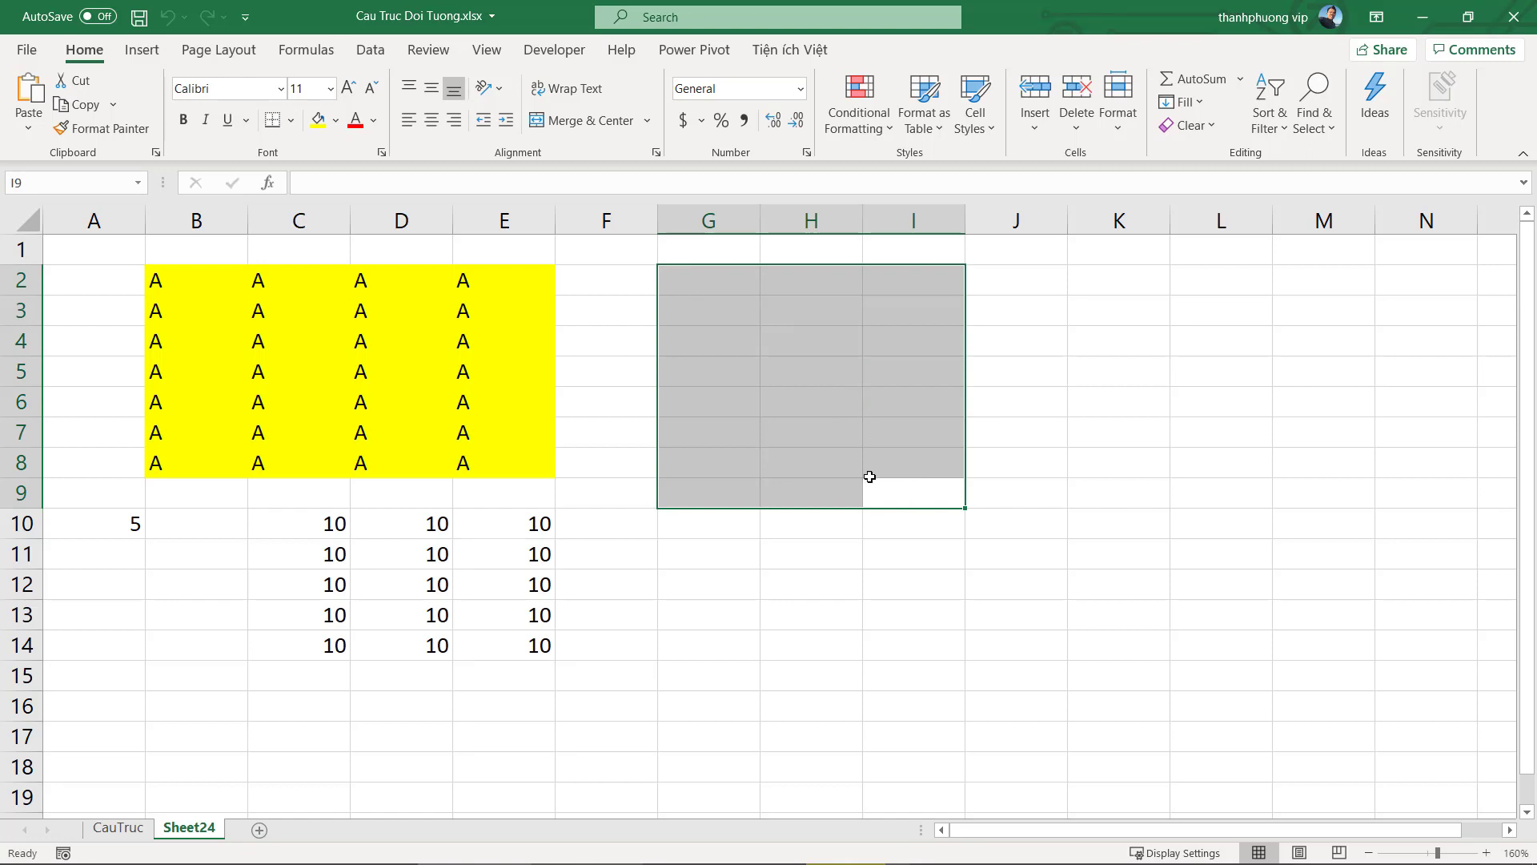
pyautogui.press('Return')
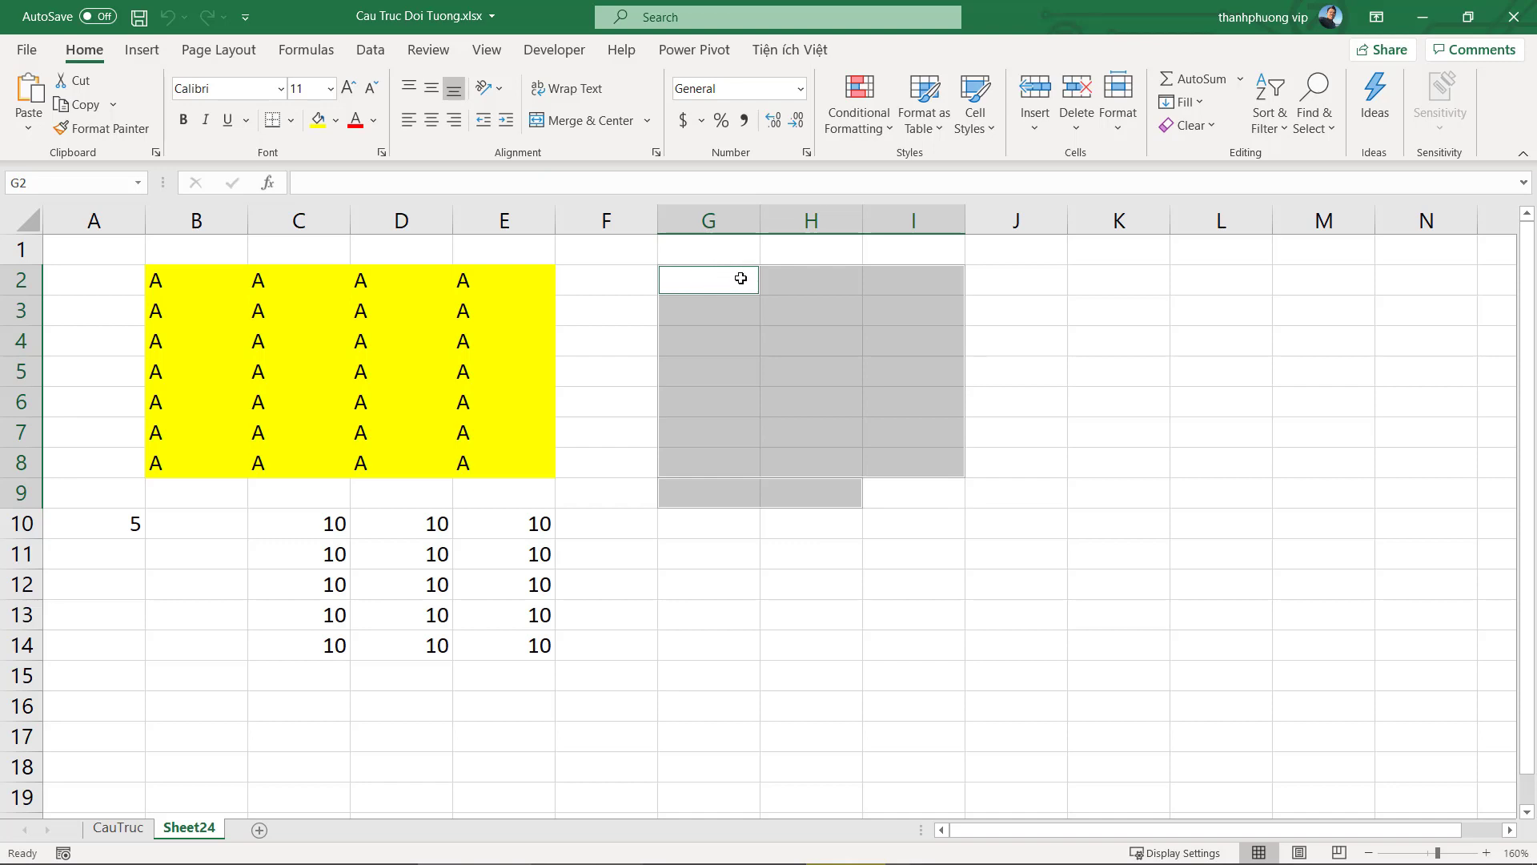
pyautogui.hotkey('alt', 'F11')
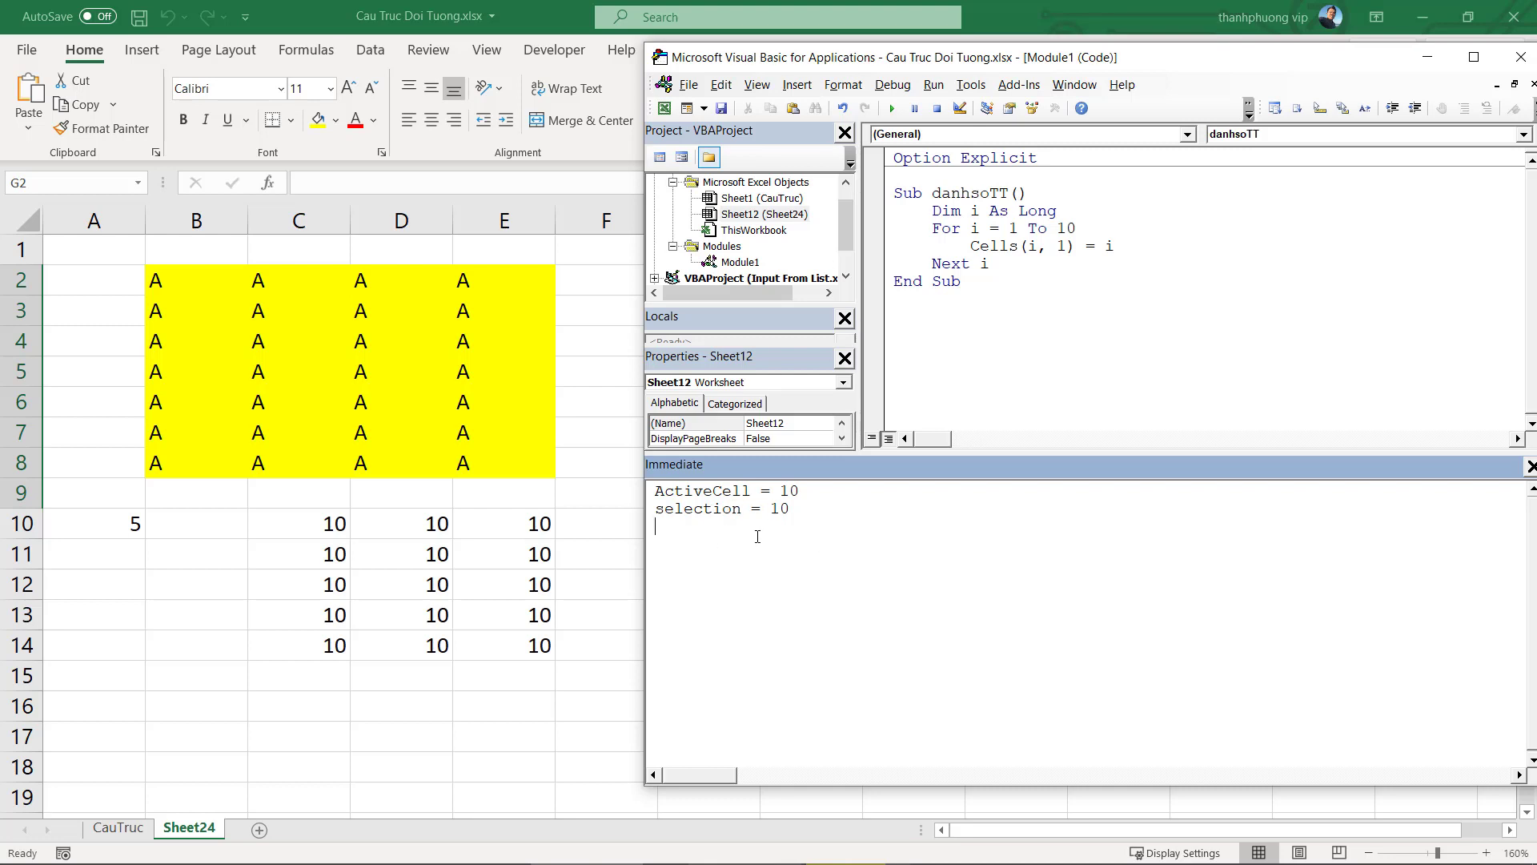
pyautogui.hotkey('ctrl', 'a')
pyautogui.press('Delete')
# Delete the contents of A1:F15 and set A1:G12 to No Fill
pyautogui.moveTo(570, 669); pyautogui.dragTo(59, 242)
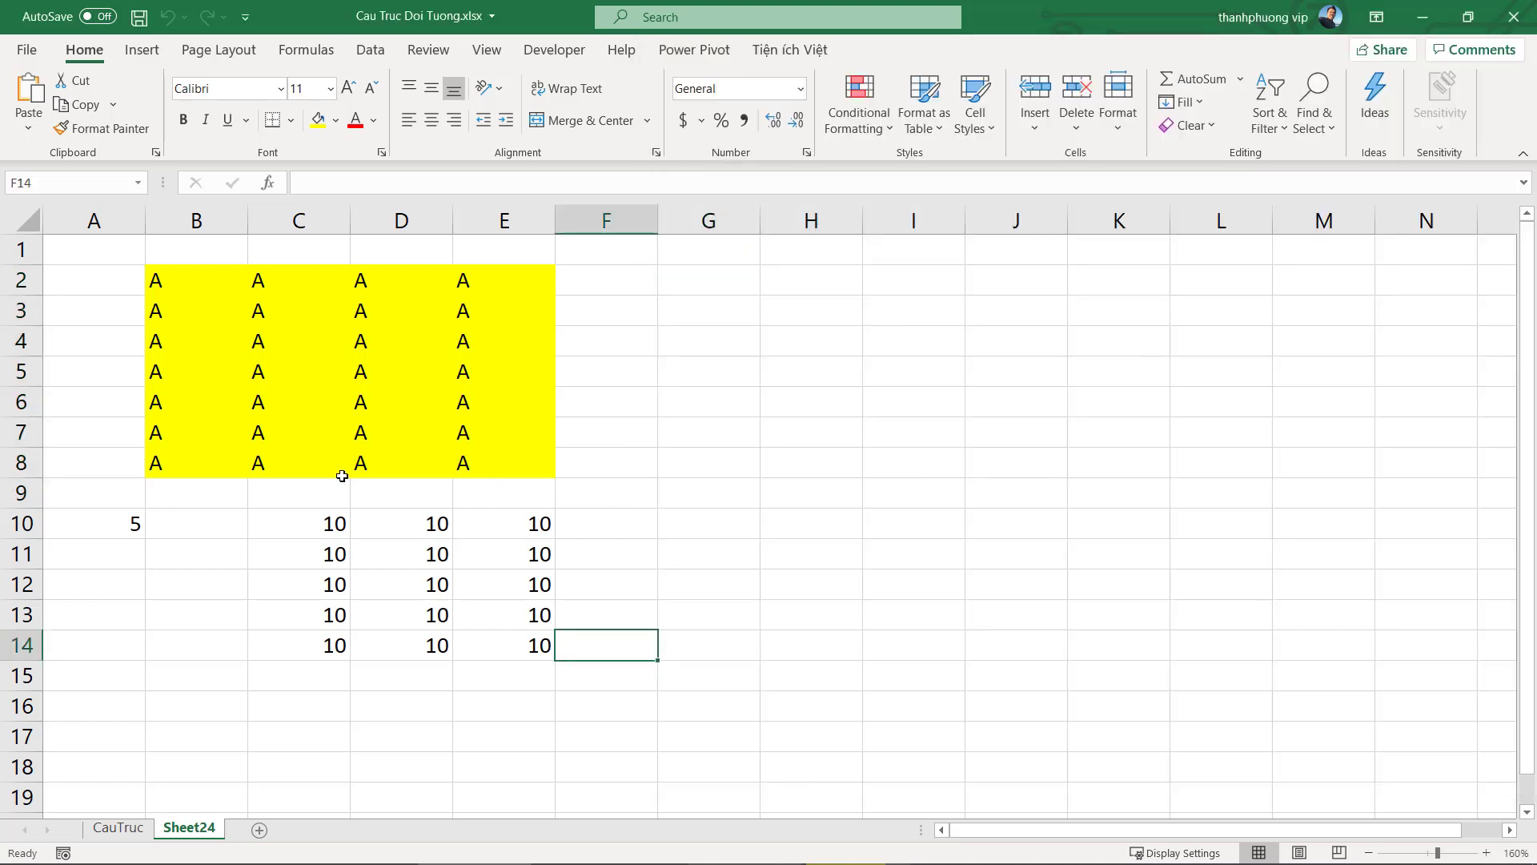
pyautogui.press('Delete')
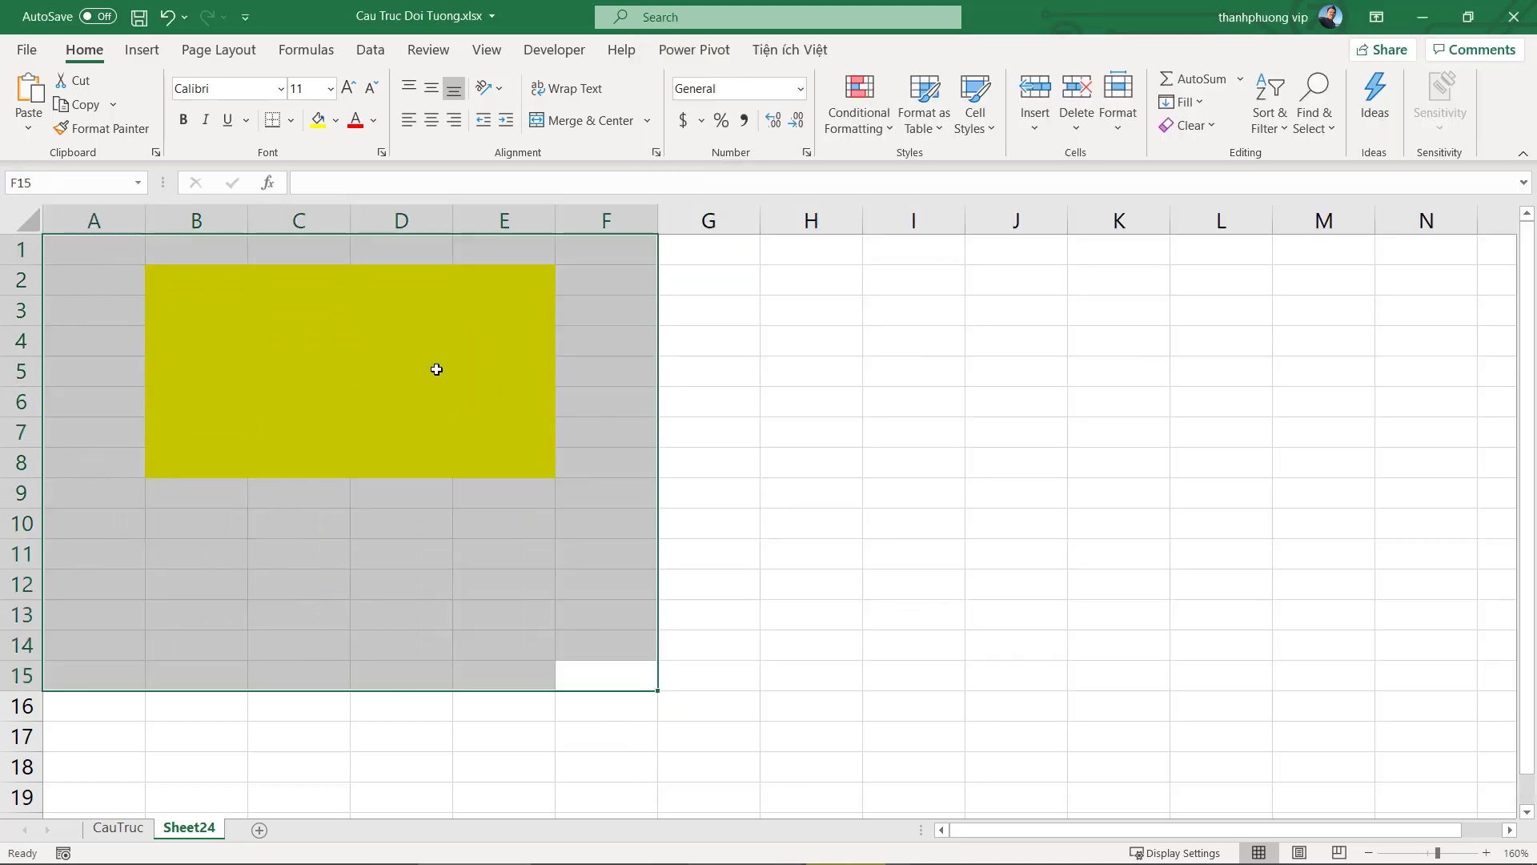
pyautogui.click(393, 340)
pyautogui.moveTo(666, 583); pyautogui.dragTo(64, 244)
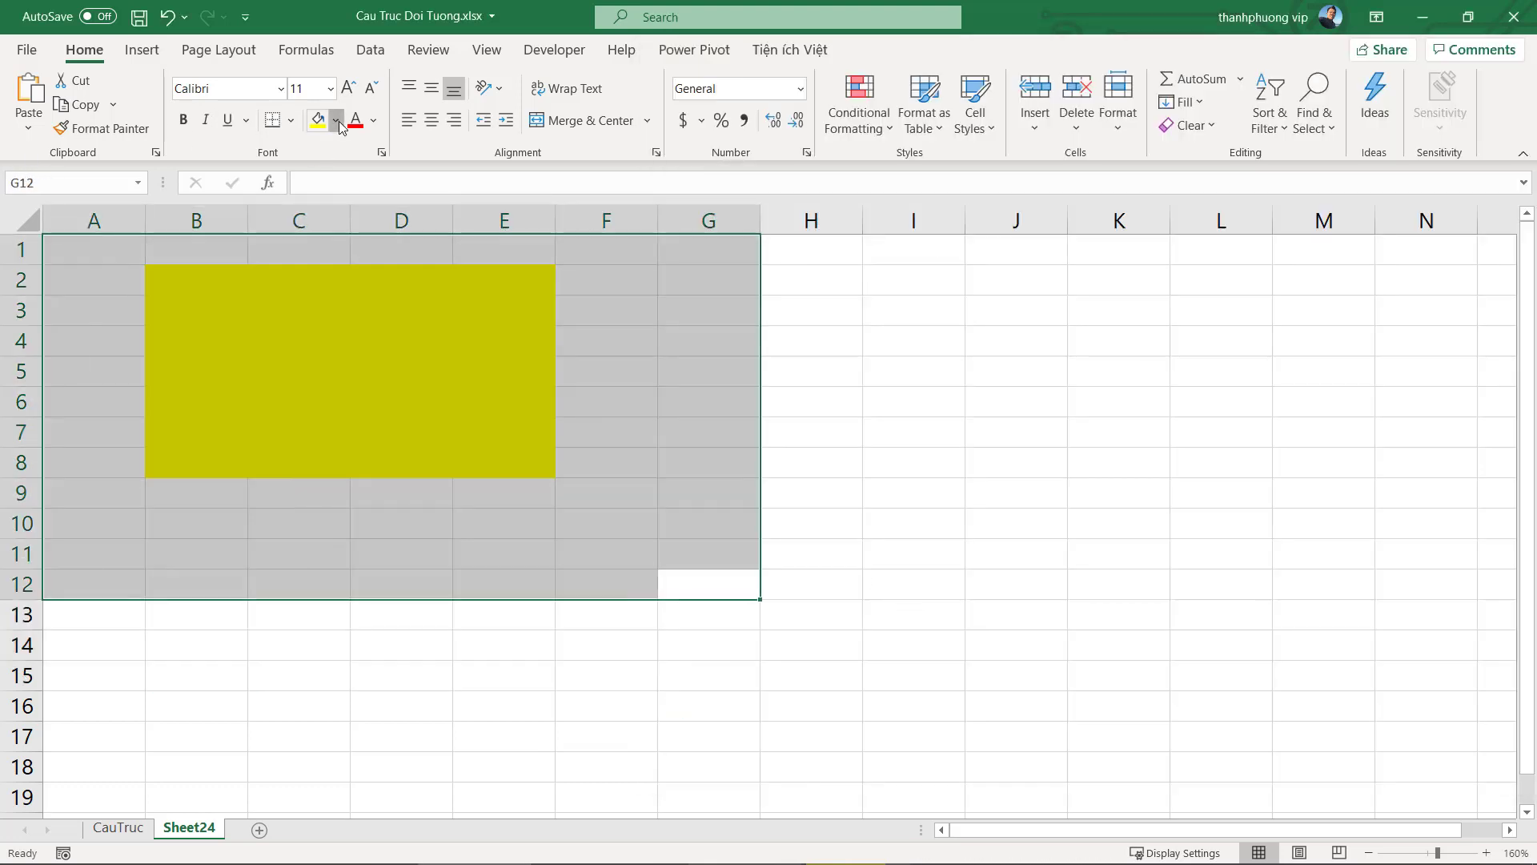
pyautogui.click(335, 120)
pyautogui.click(359, 340)
pyautogui.hotkey('alt', 'Tab')
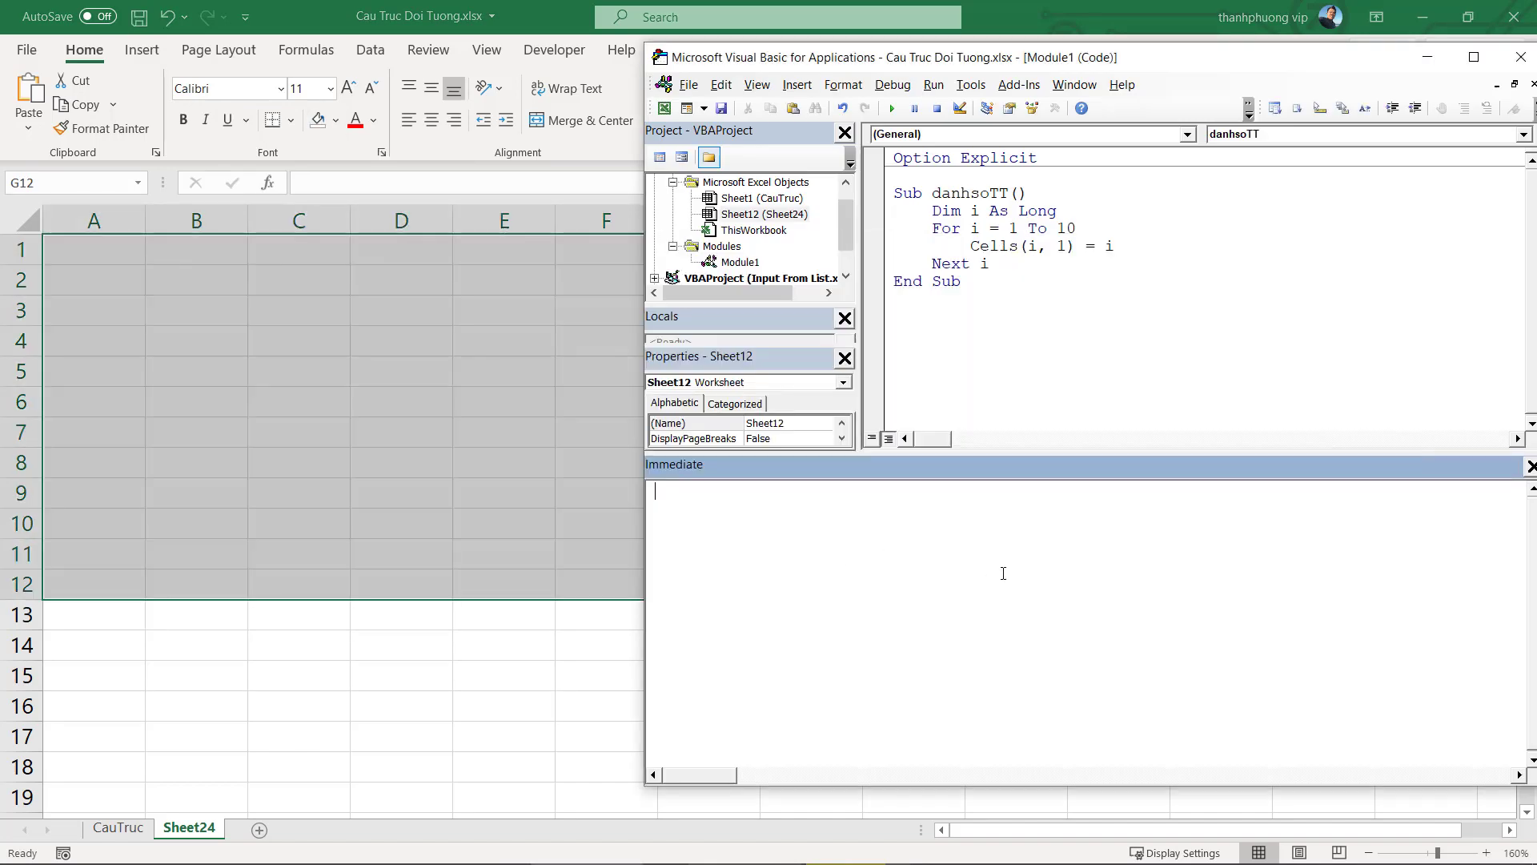
# Run range("6:6").Select to select row 6, removing the stray colon that caused error 1004
pyautogui.click(884, 511)
pyautogui.write('range(')
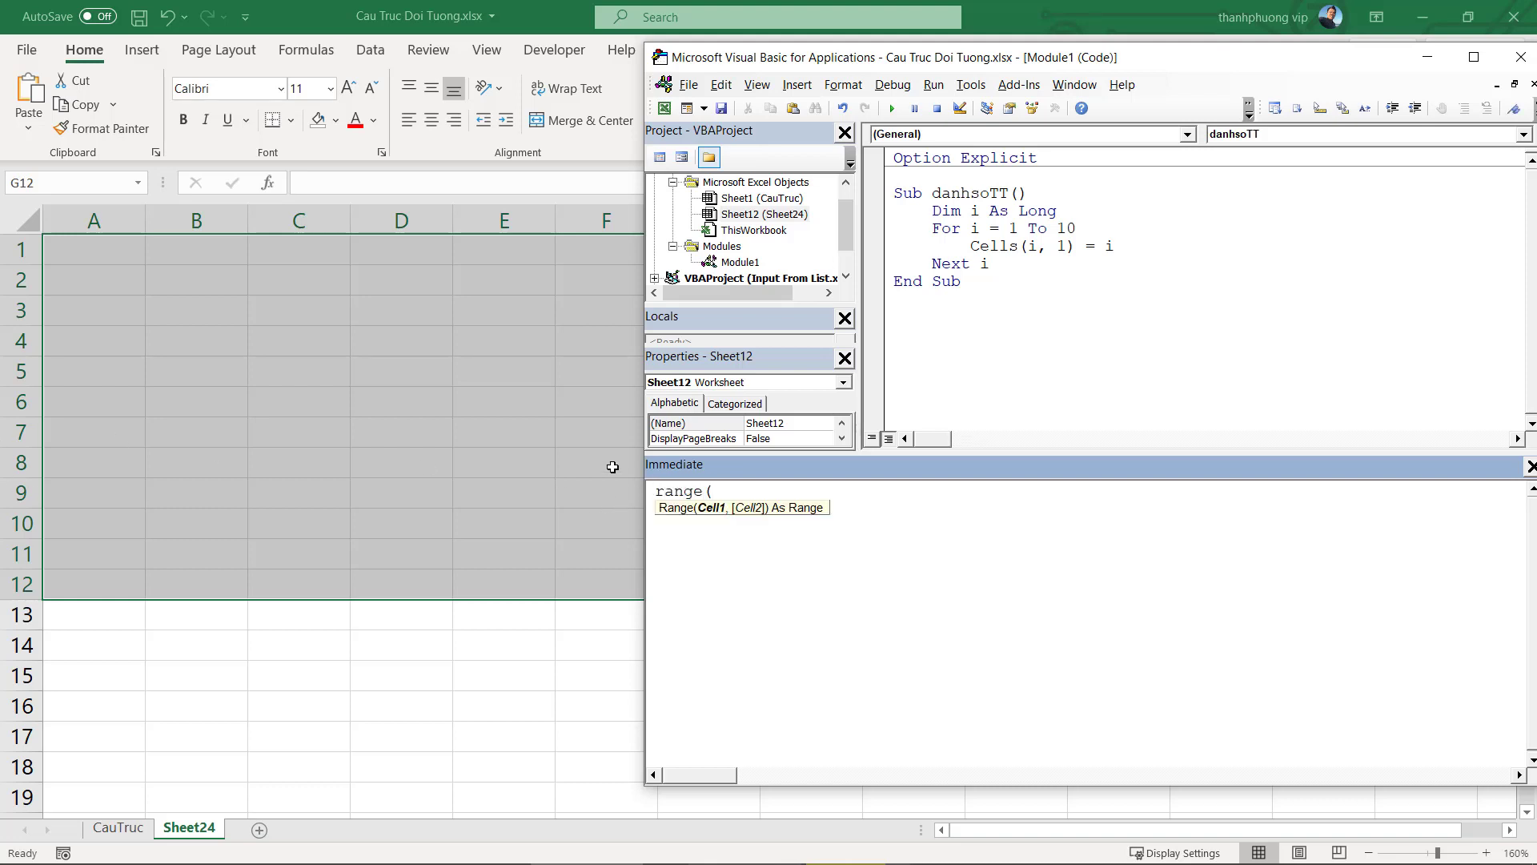
pyautogui.write('"6:')
pyautogui.write('6:')
pyautogui.write('"')
pyautogui.write(')')
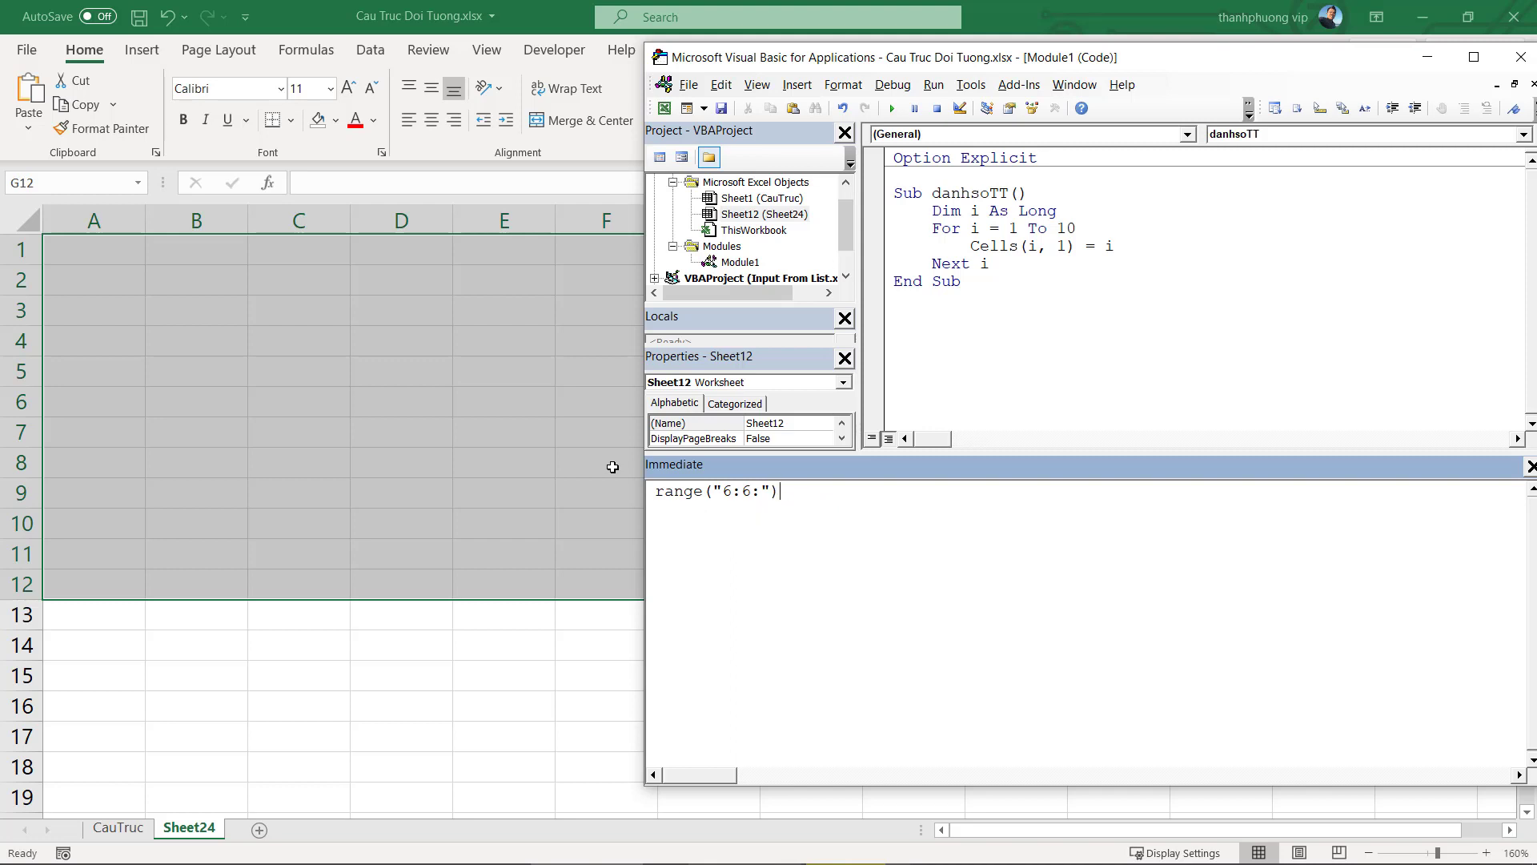
pyautogui.write('.s')
pyautogui.write('e')
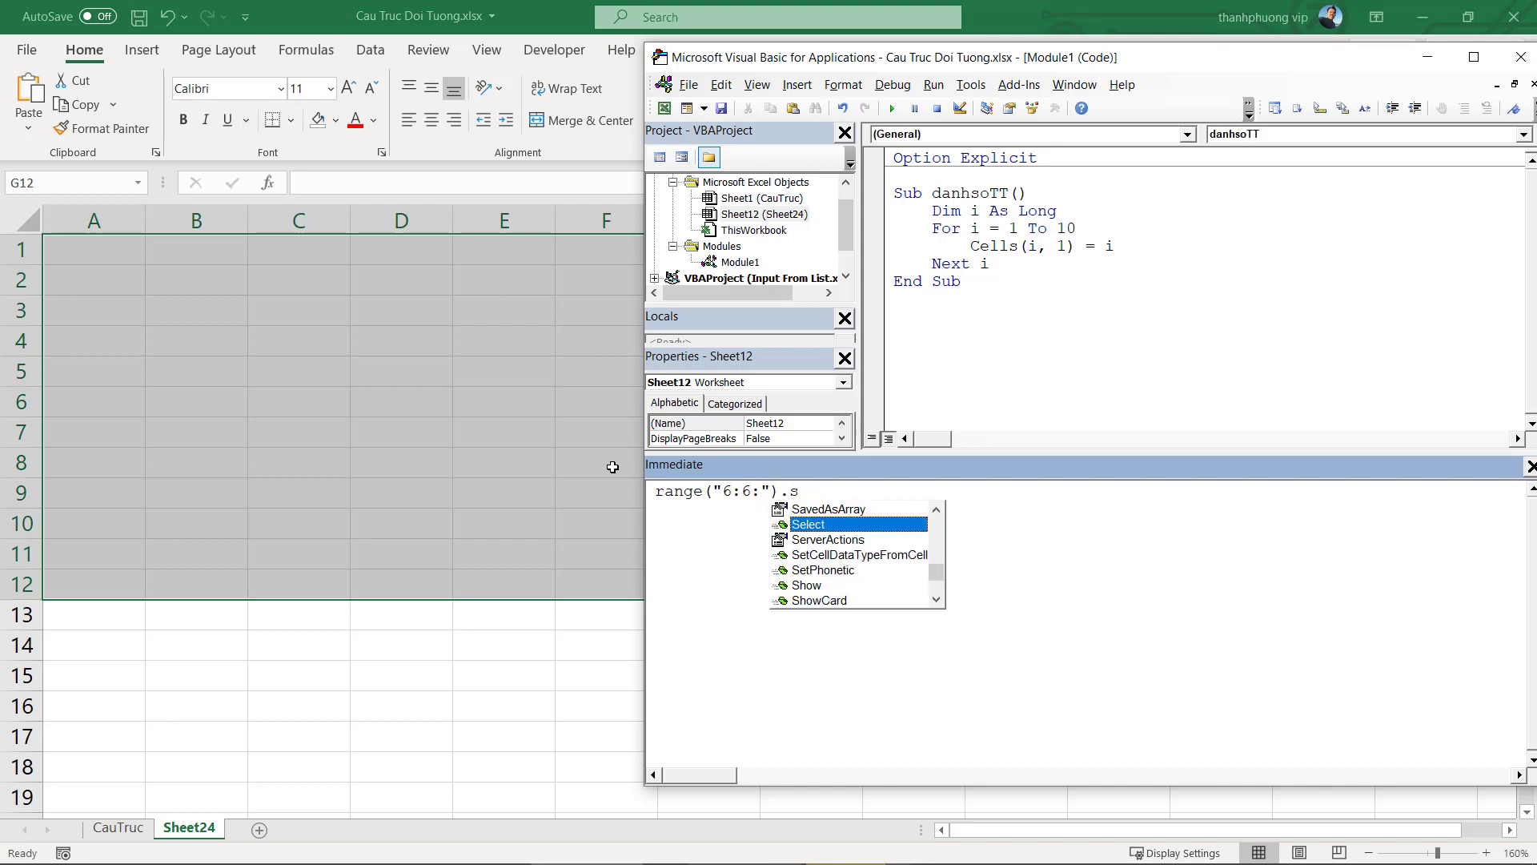
pyautogui.press('Tab')
pyautogui.press('Return')
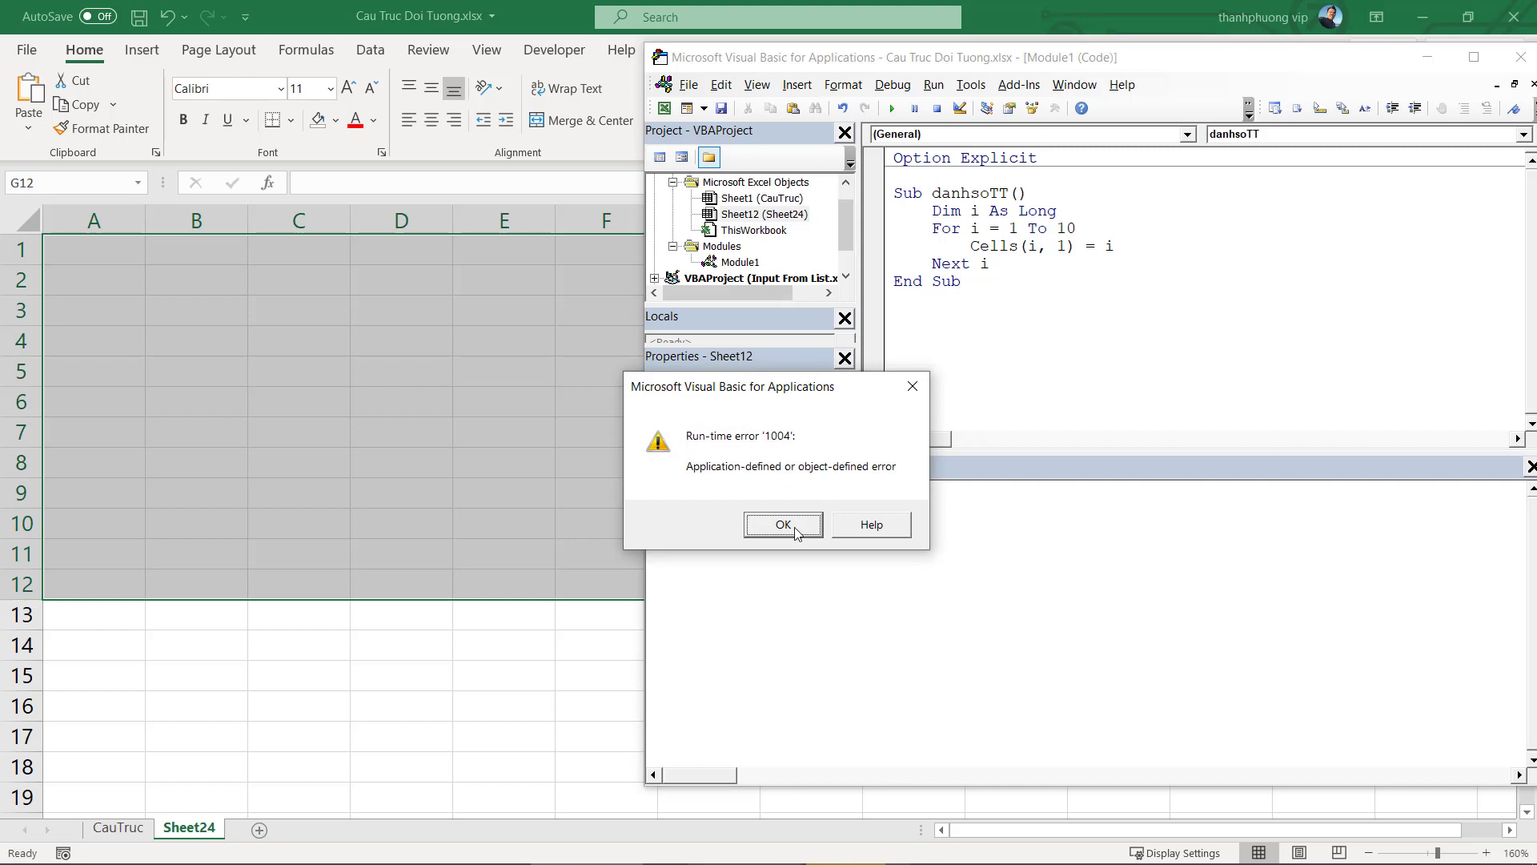
pyautogui.click(788, 524)
pyautogui.click(707, 491)
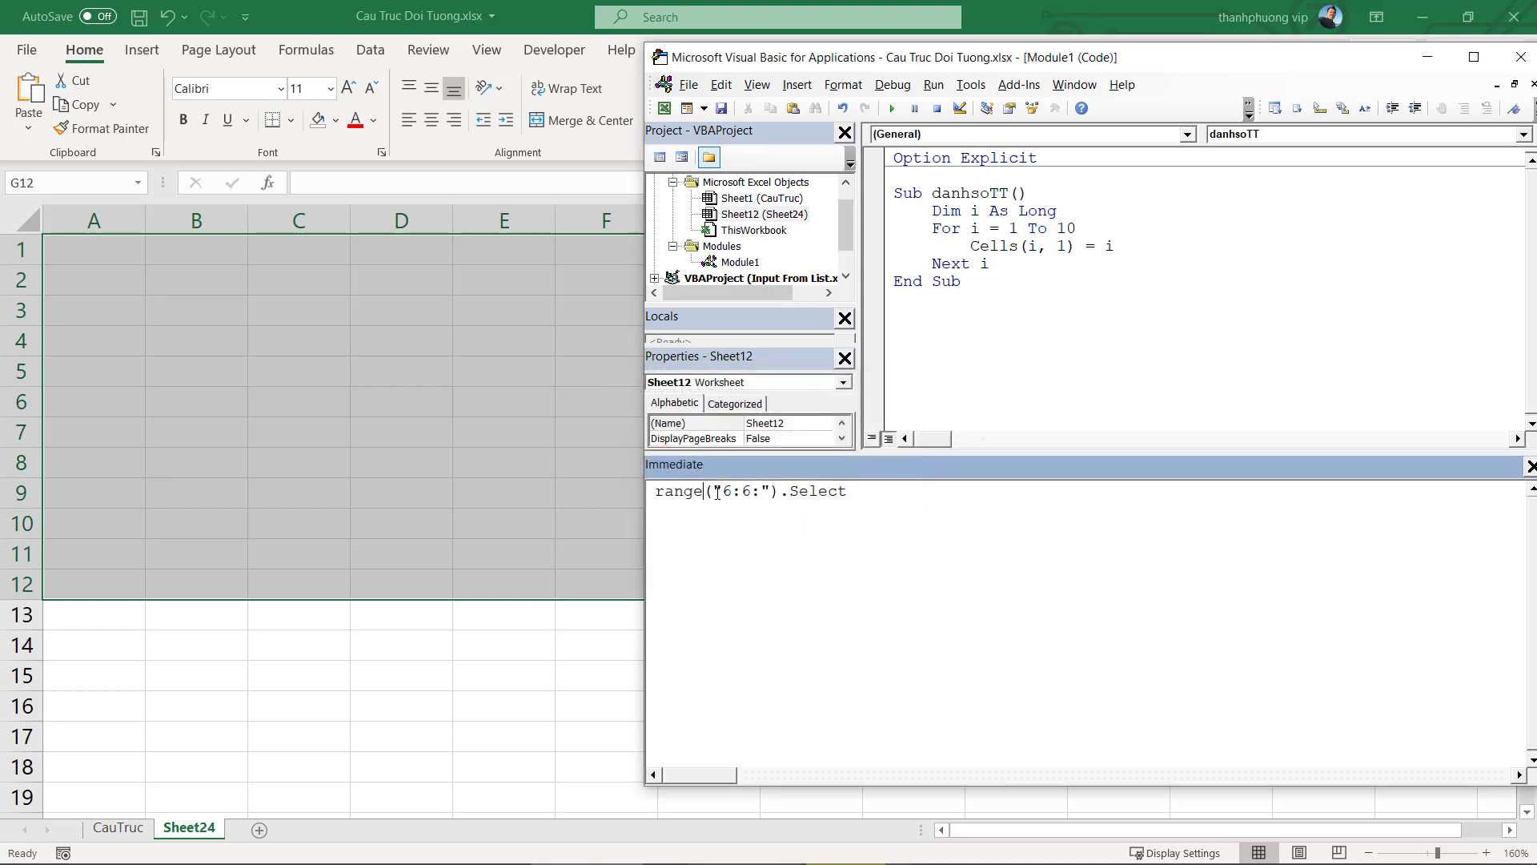
pyautogui.click(762, 490)
pyautogui.press('BackSpace')
pyautogui.press('Return')
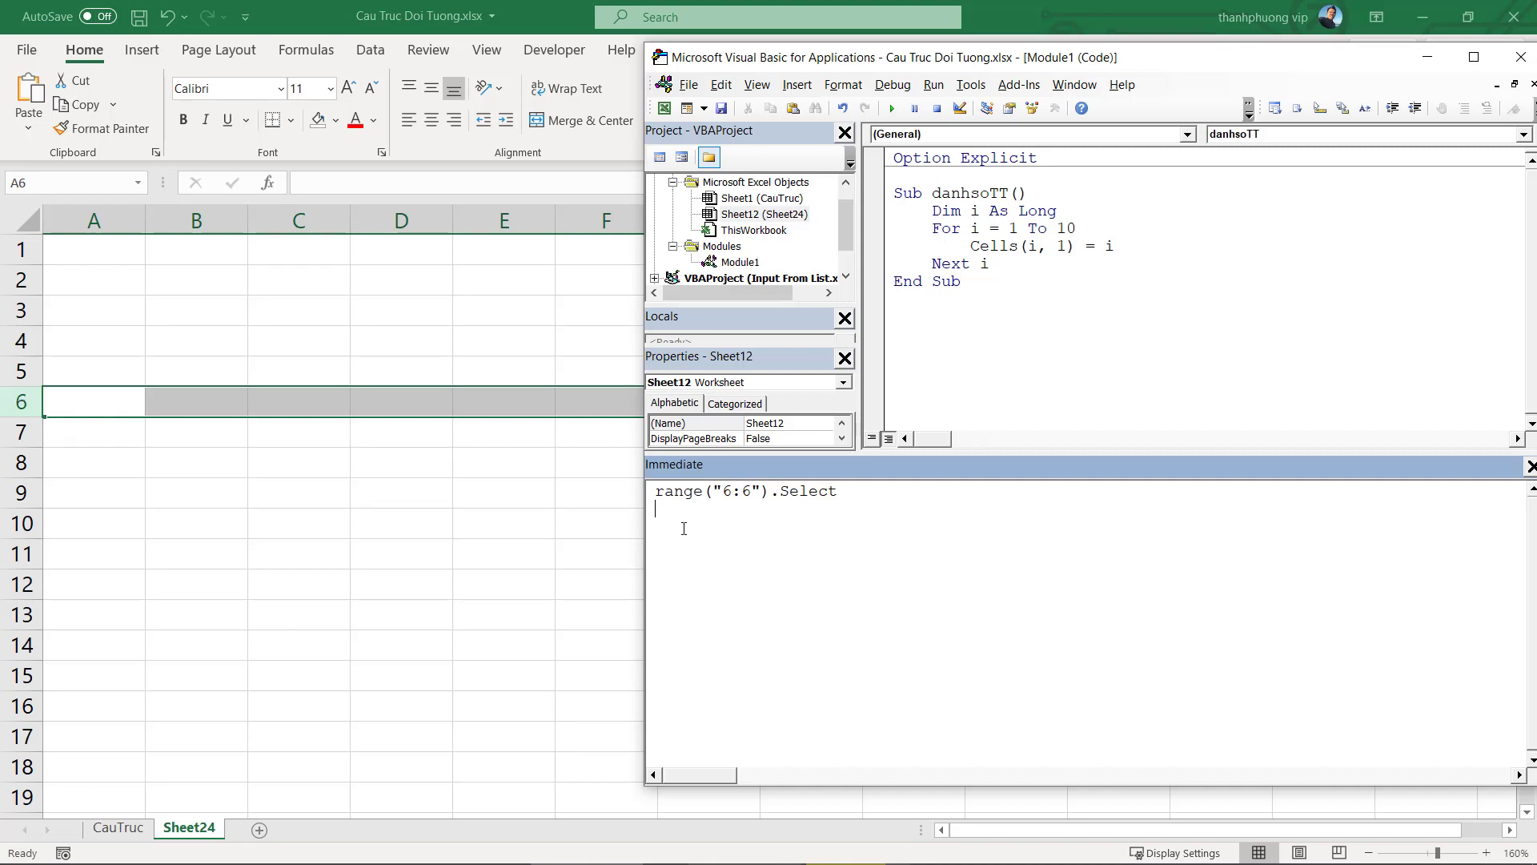
# Run rows(7).select to select row 7 on Sheet24, then begin a columns line
pyautogui.write('rows')
pyautogui.write('(')
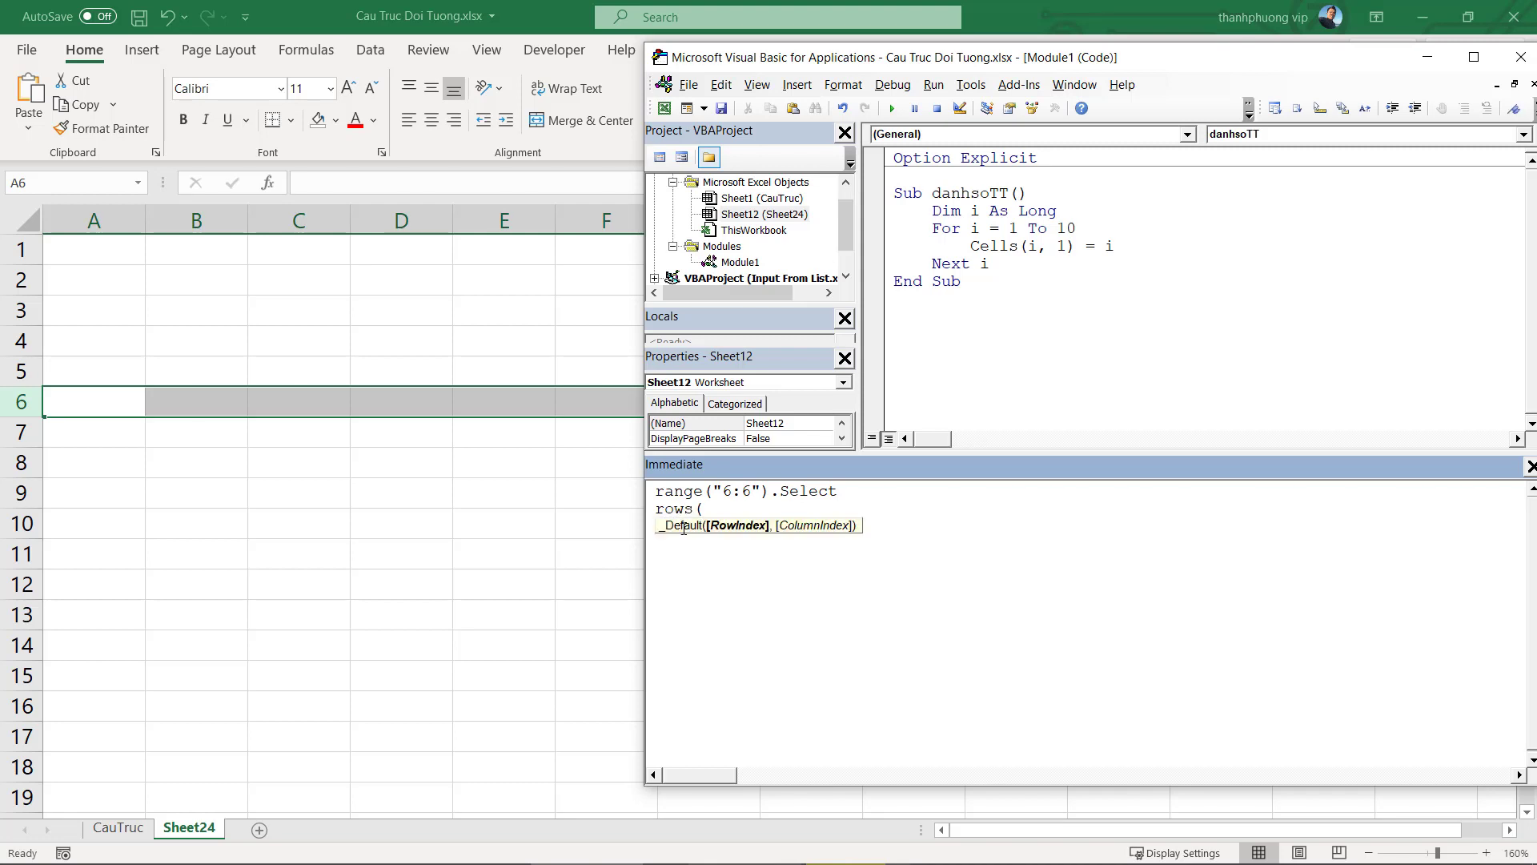
pyautogui.write('6')
pyautogui.write(')')
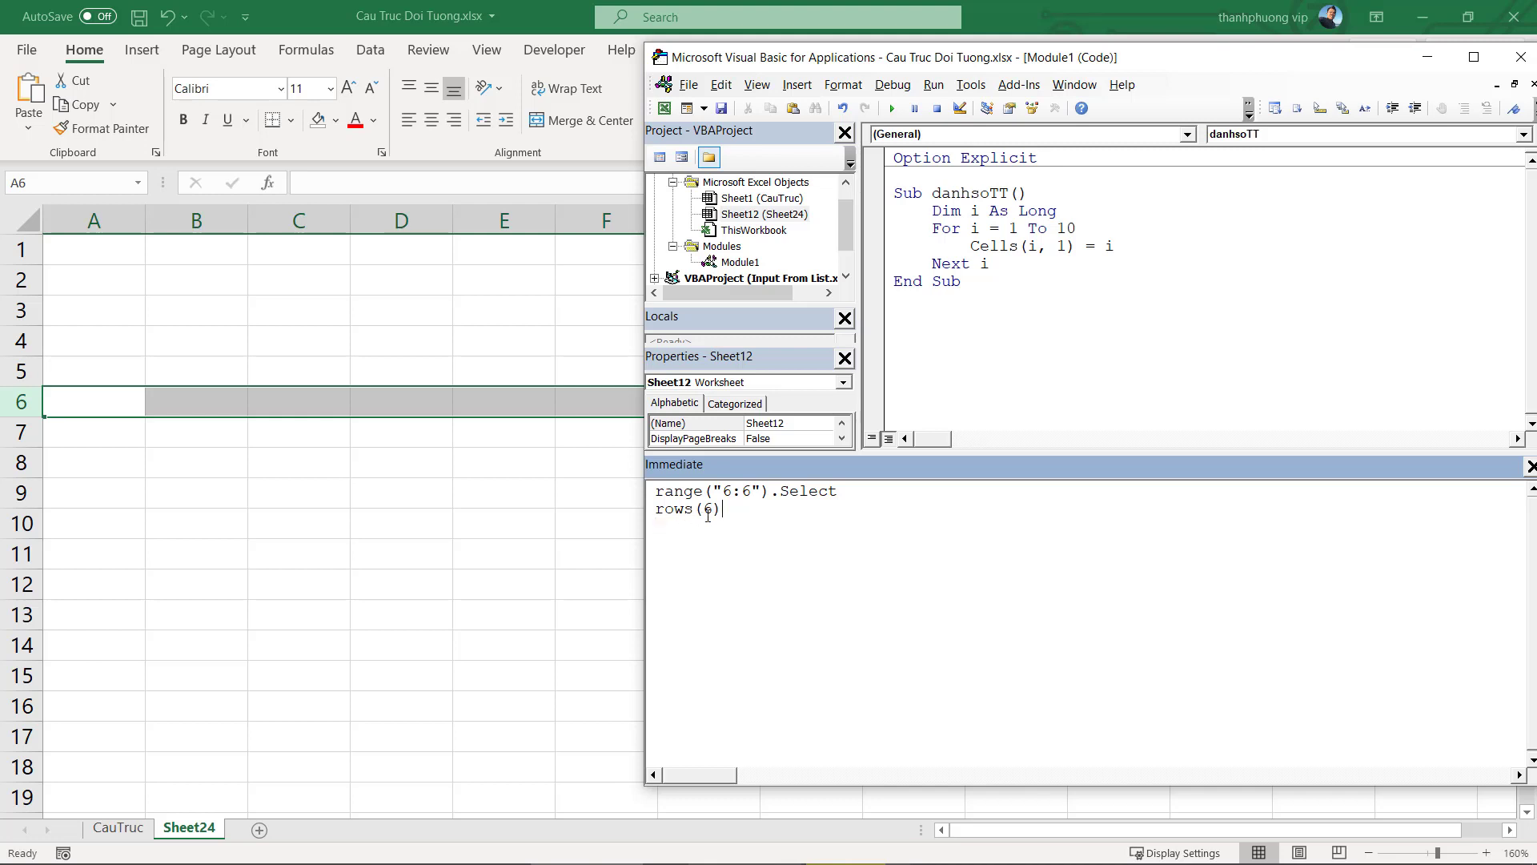
pyautogui.doubleClick(707, 509)
pyautogui.write('7).')
pyautogui.write('sel')
pyautogui.press('BackSpace')
pyautogui.write('lect')
pyautogui.click(687, 512)
pyautogui.moveTo(790, 510); pyautogui.dragTo(732, 509)
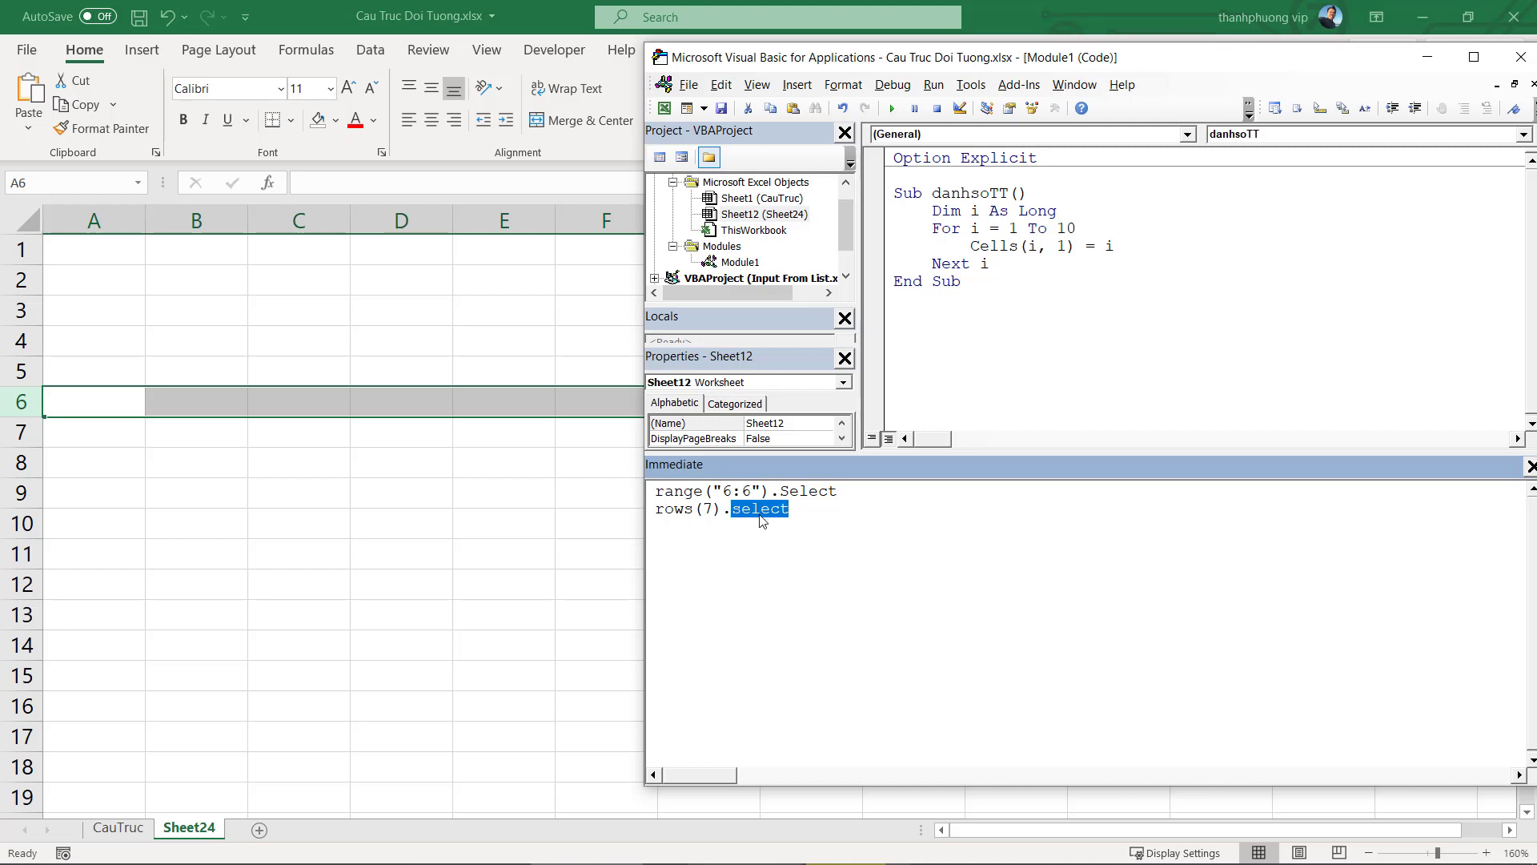
pyautogui.click(805, 508)
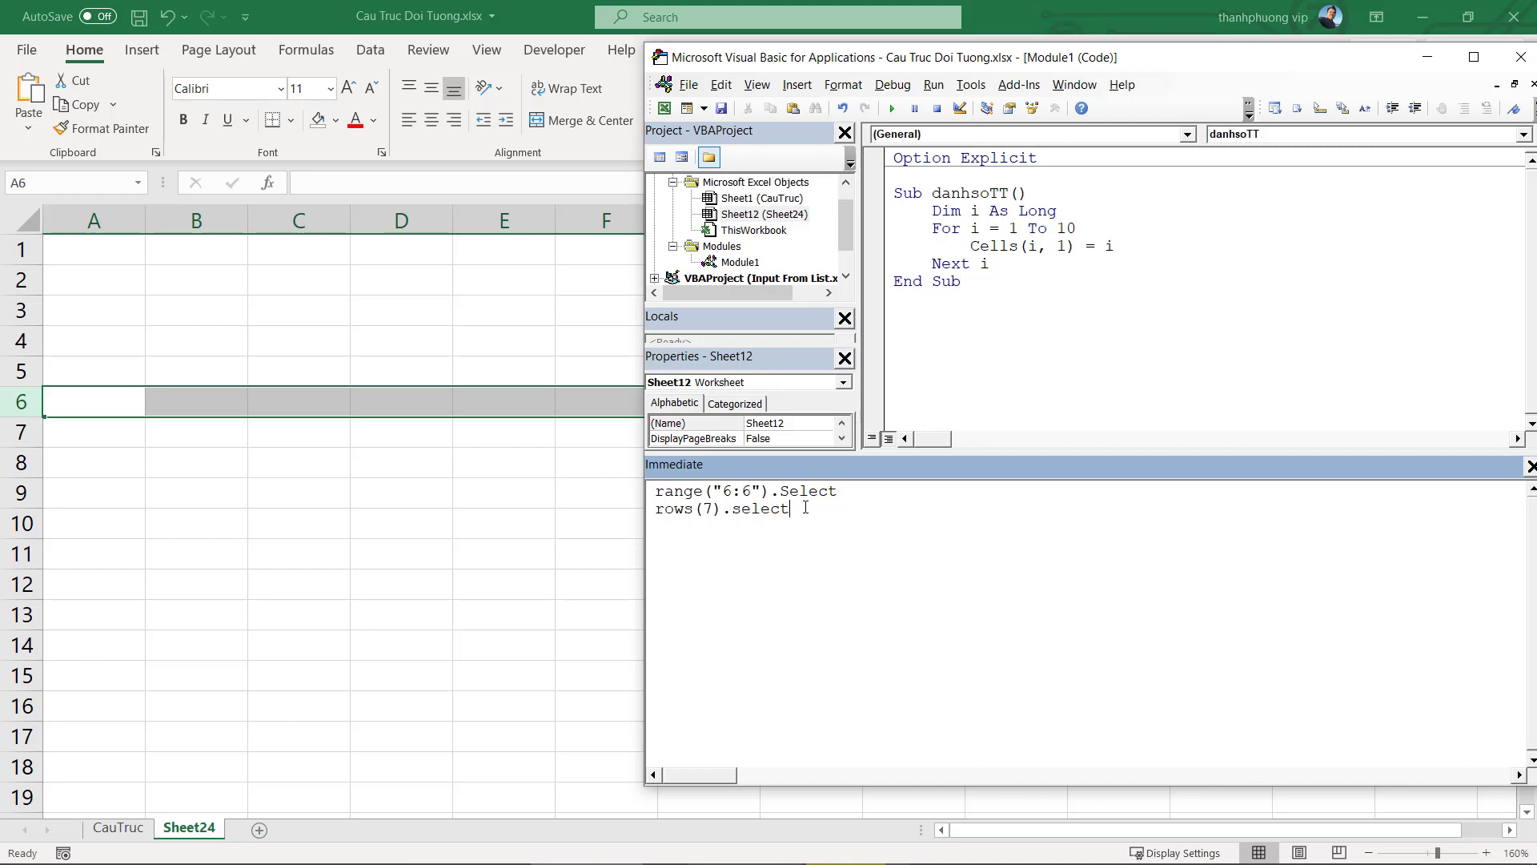
pyautogui.press('Return')
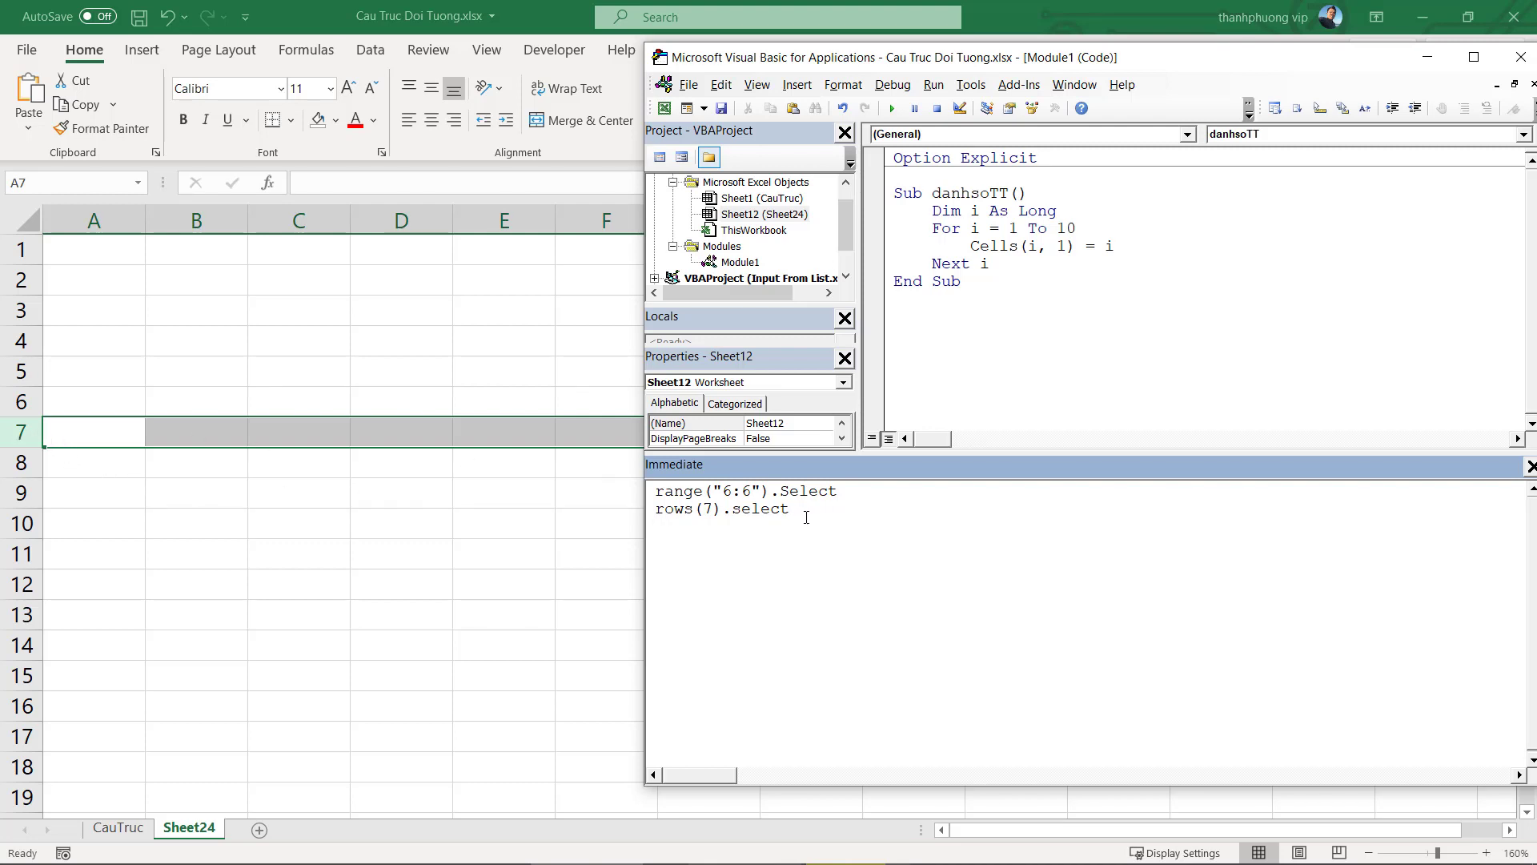
pyautogui.write('col')
pyautogui.write('umns')
# Run columns.Select in the Immediate window to select every column
pyautogui.moveTo(665, 509); pyautogui.dragTo(695, 512)
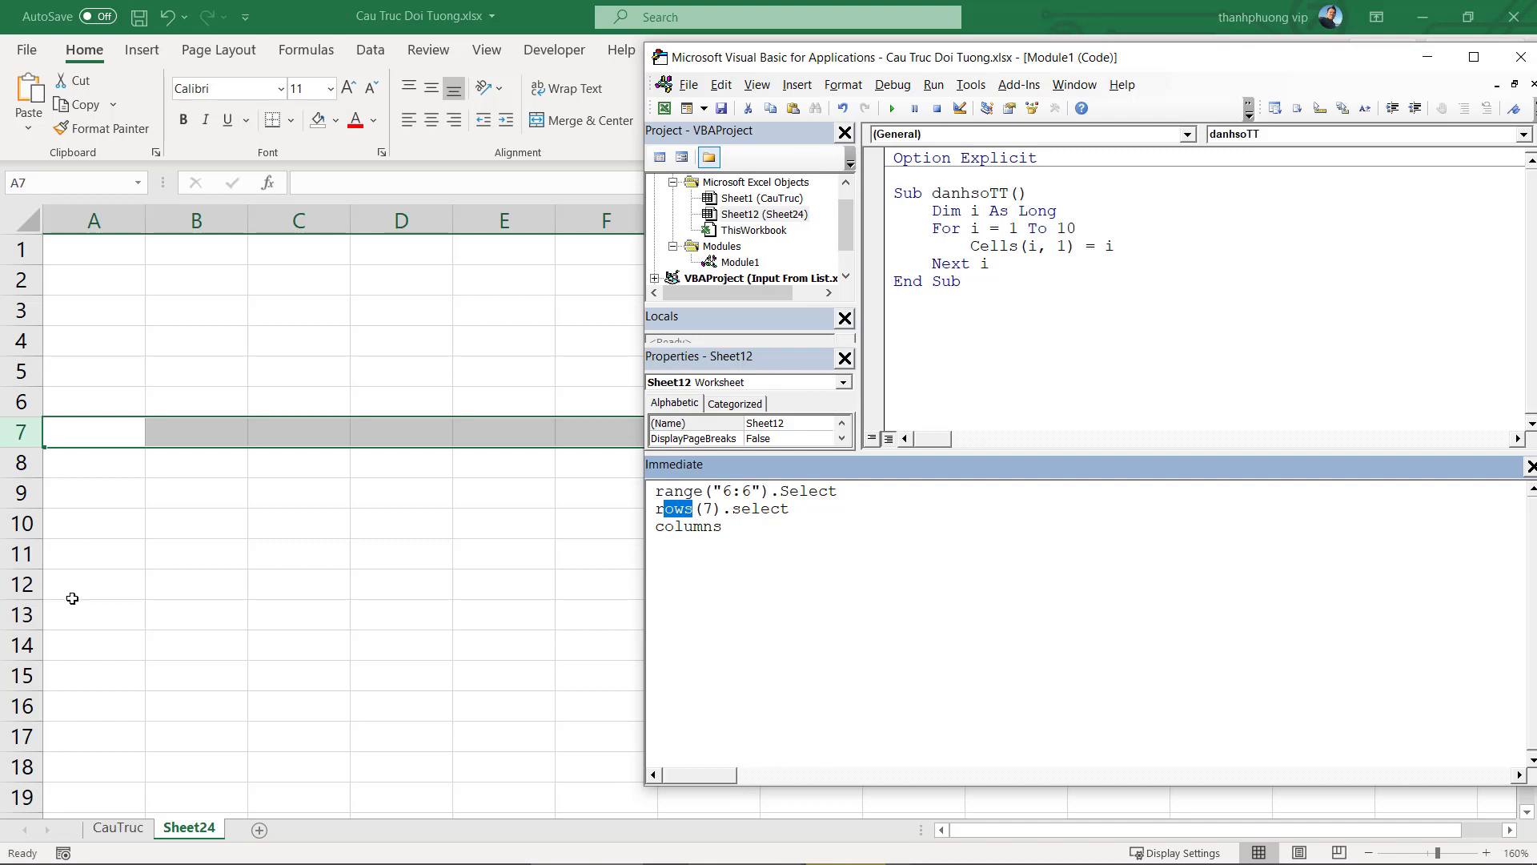
pyautogui.moveTo(712, 526); pyautogui.dragTo(723, 527)
pyautogui.click(734, 529)
pyautogui.write('.')
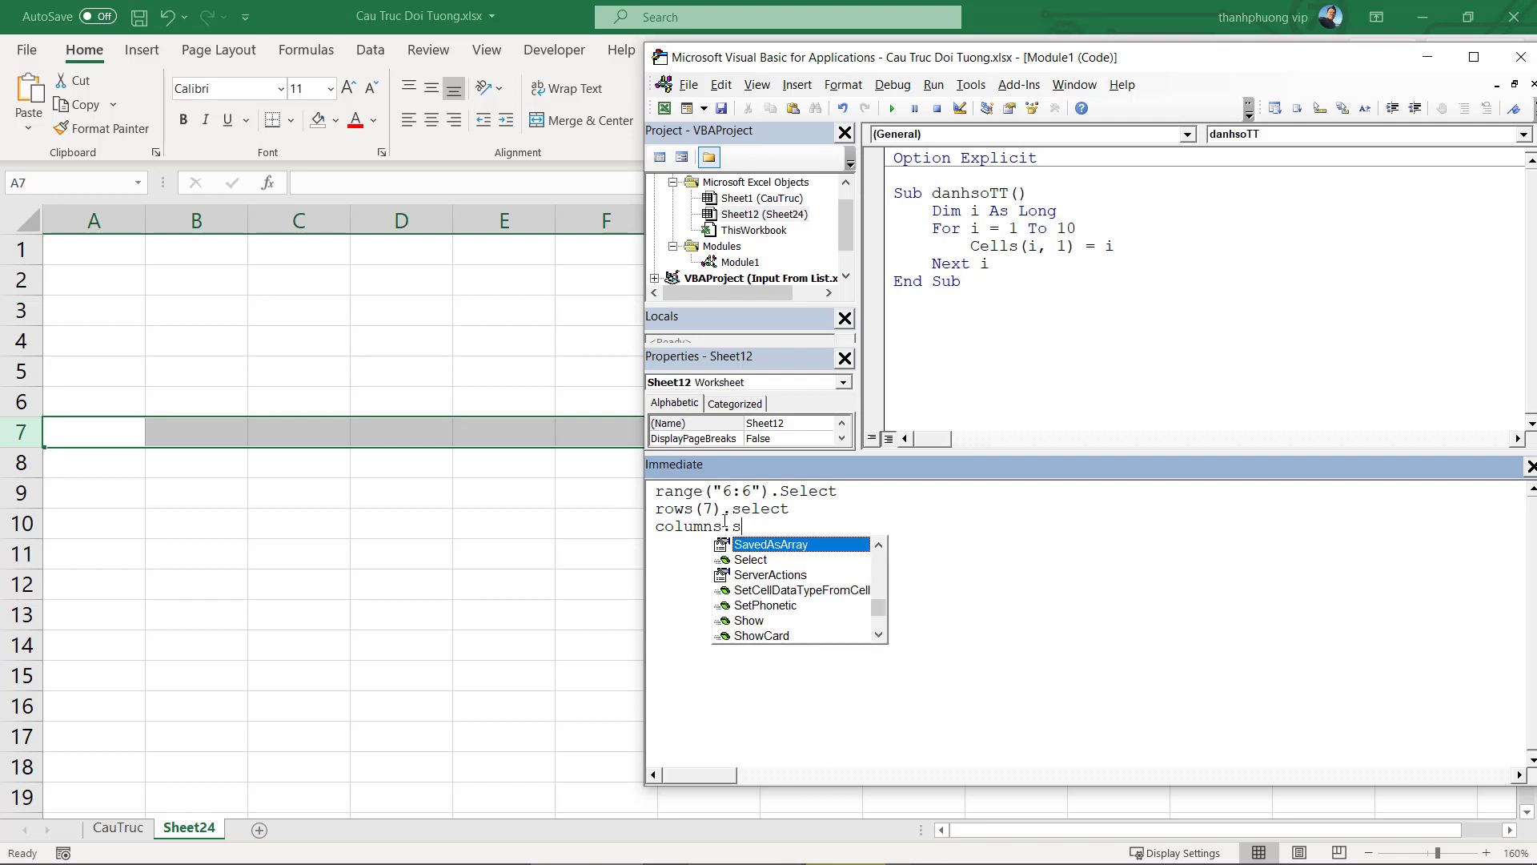
pyautogui.write('s')
pyautogui.press('Tab')
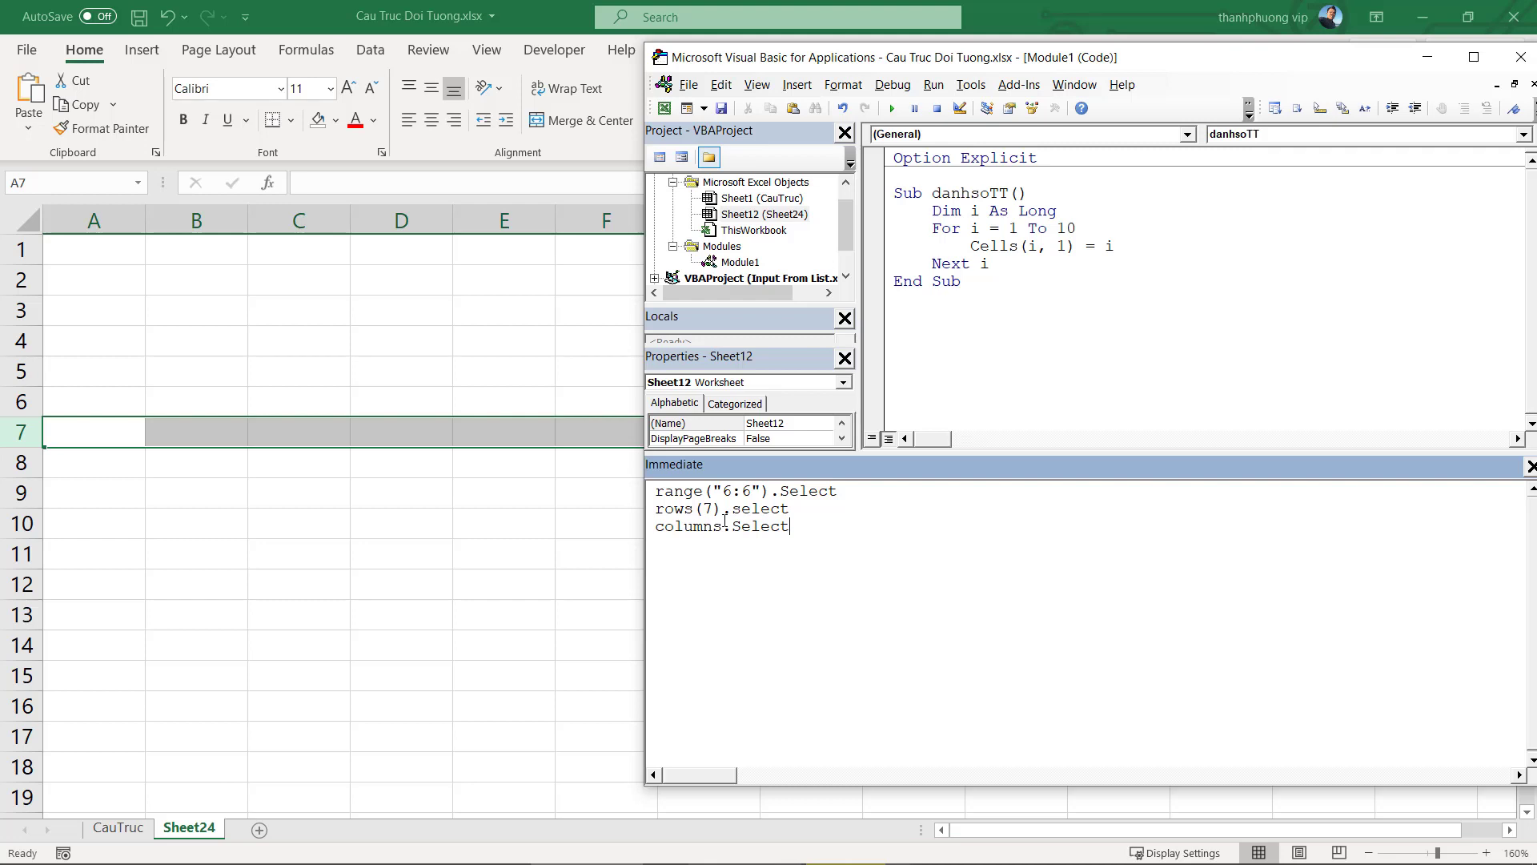
pyautogui.press('Return')
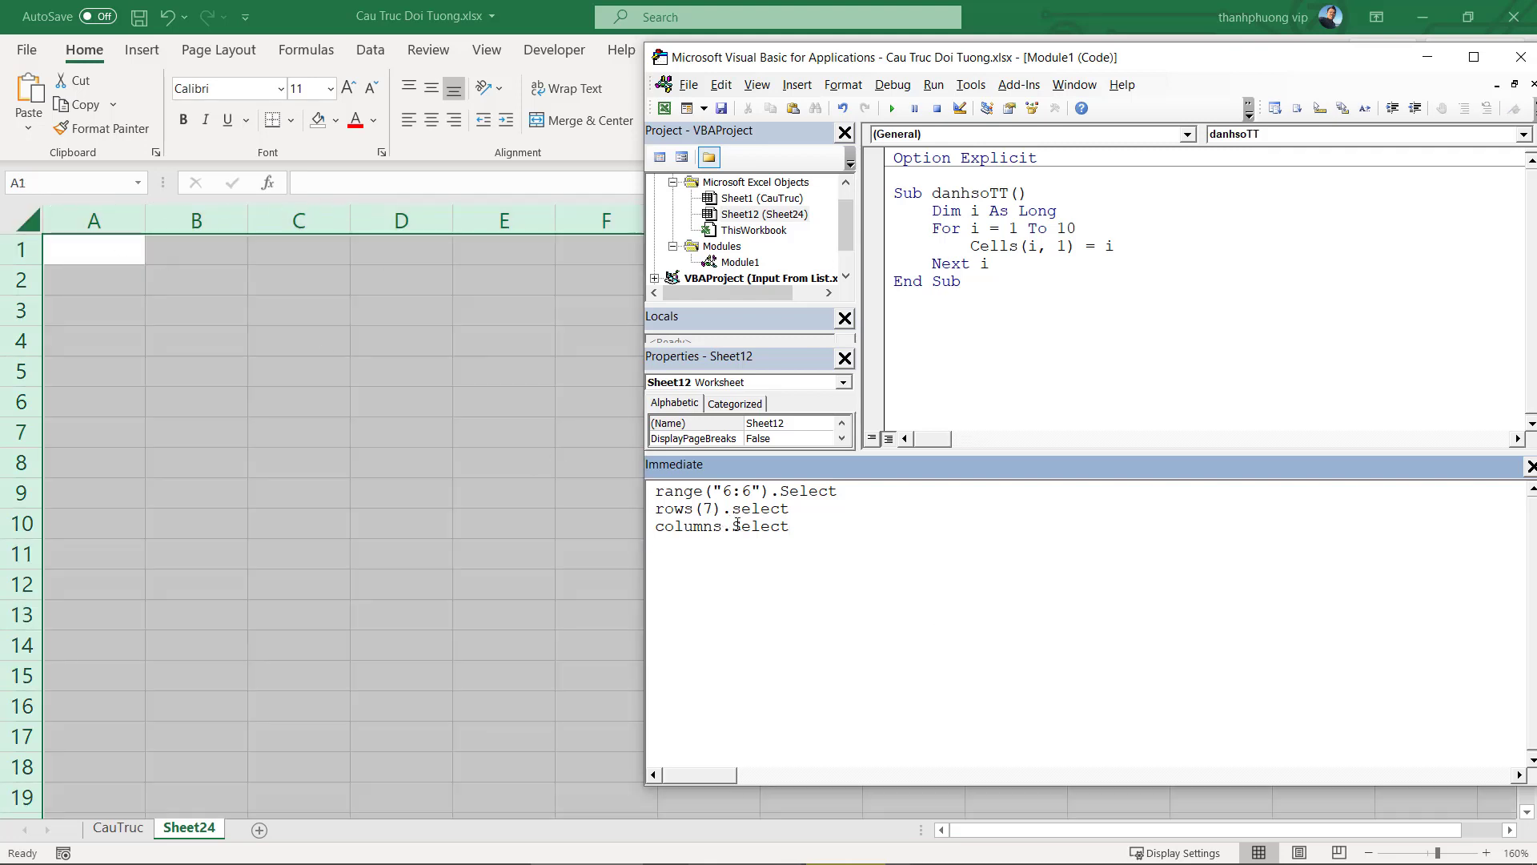
# Edit the line to columns(2).select and run it to select column B
pyautogui.moveTo(722, 526); pyautogui.dragTo(880, 527)
pyautogui.press('BackSpace')
pyautogui.write('(')
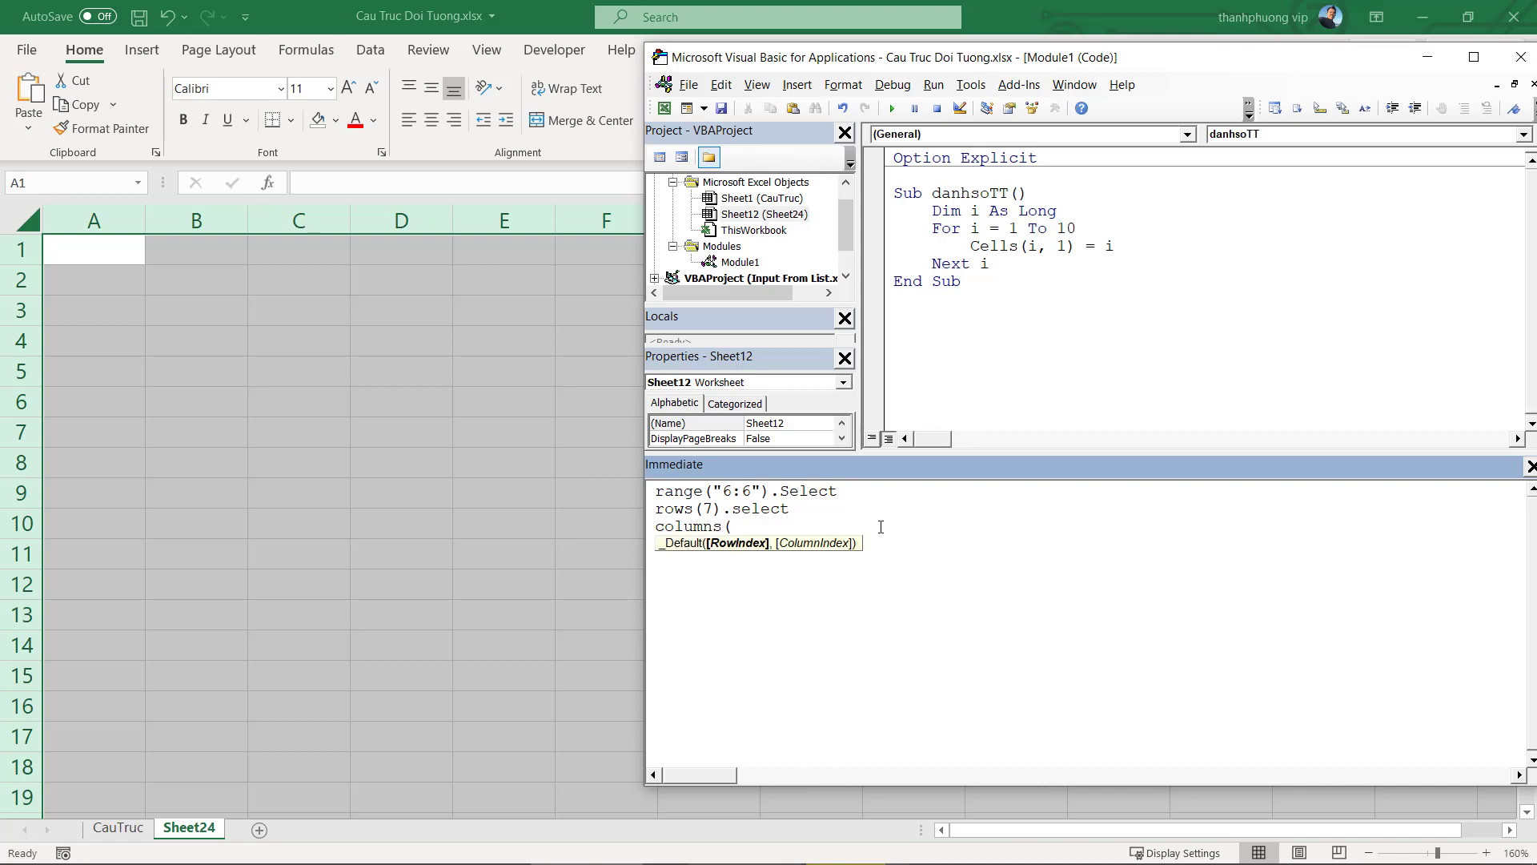
pyautogui.write('2')
pyautogui.write(').')
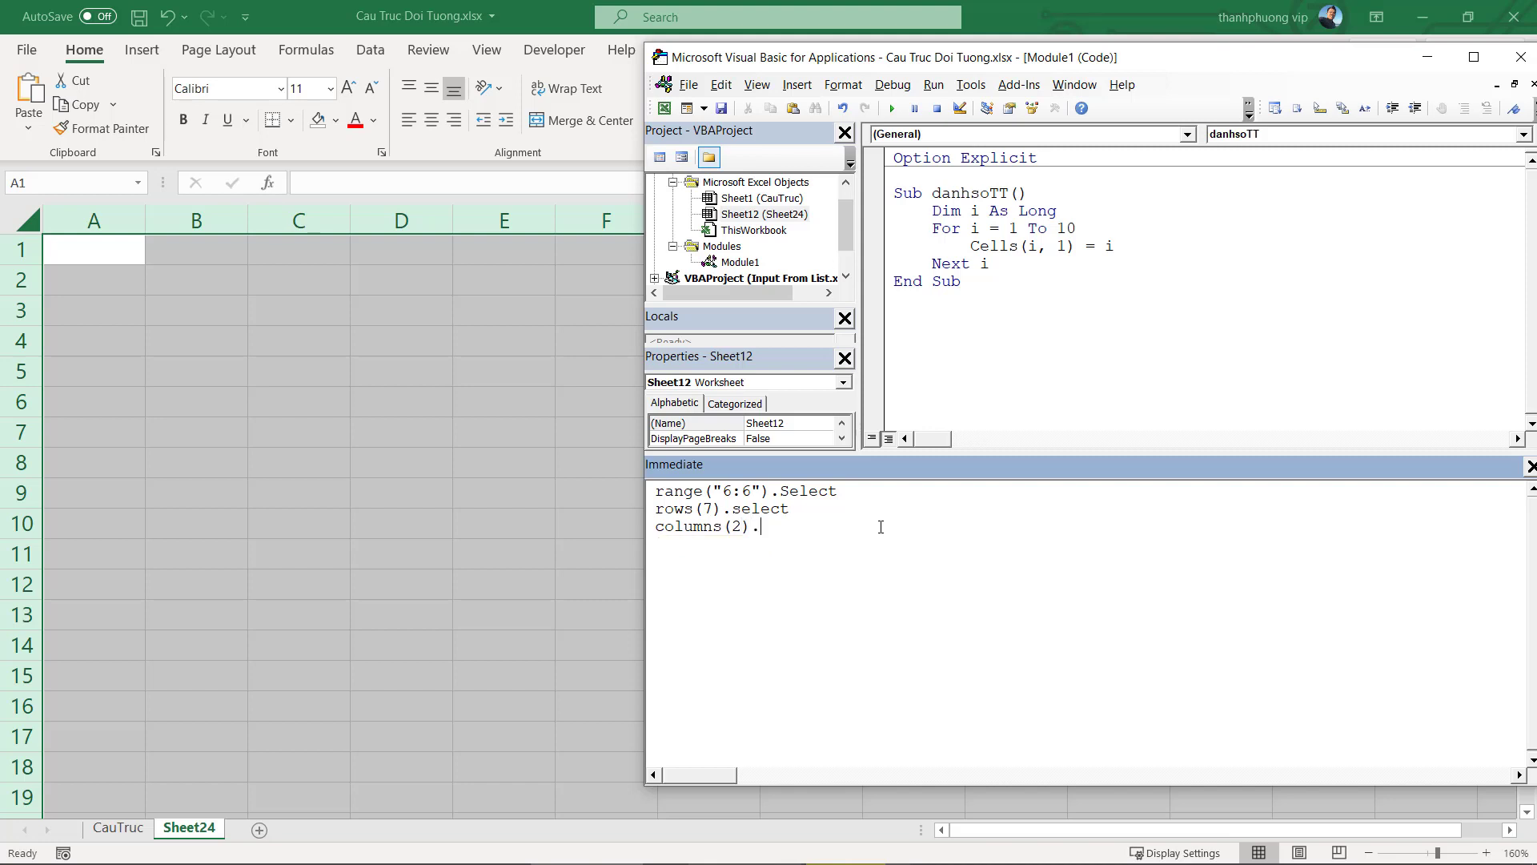
pyautogui.write('slec')
pyautogui.press('BackSpace')
pyautogui.press('BackSpace')
pyautogui.write('lect')
pyautogui.press('Return')
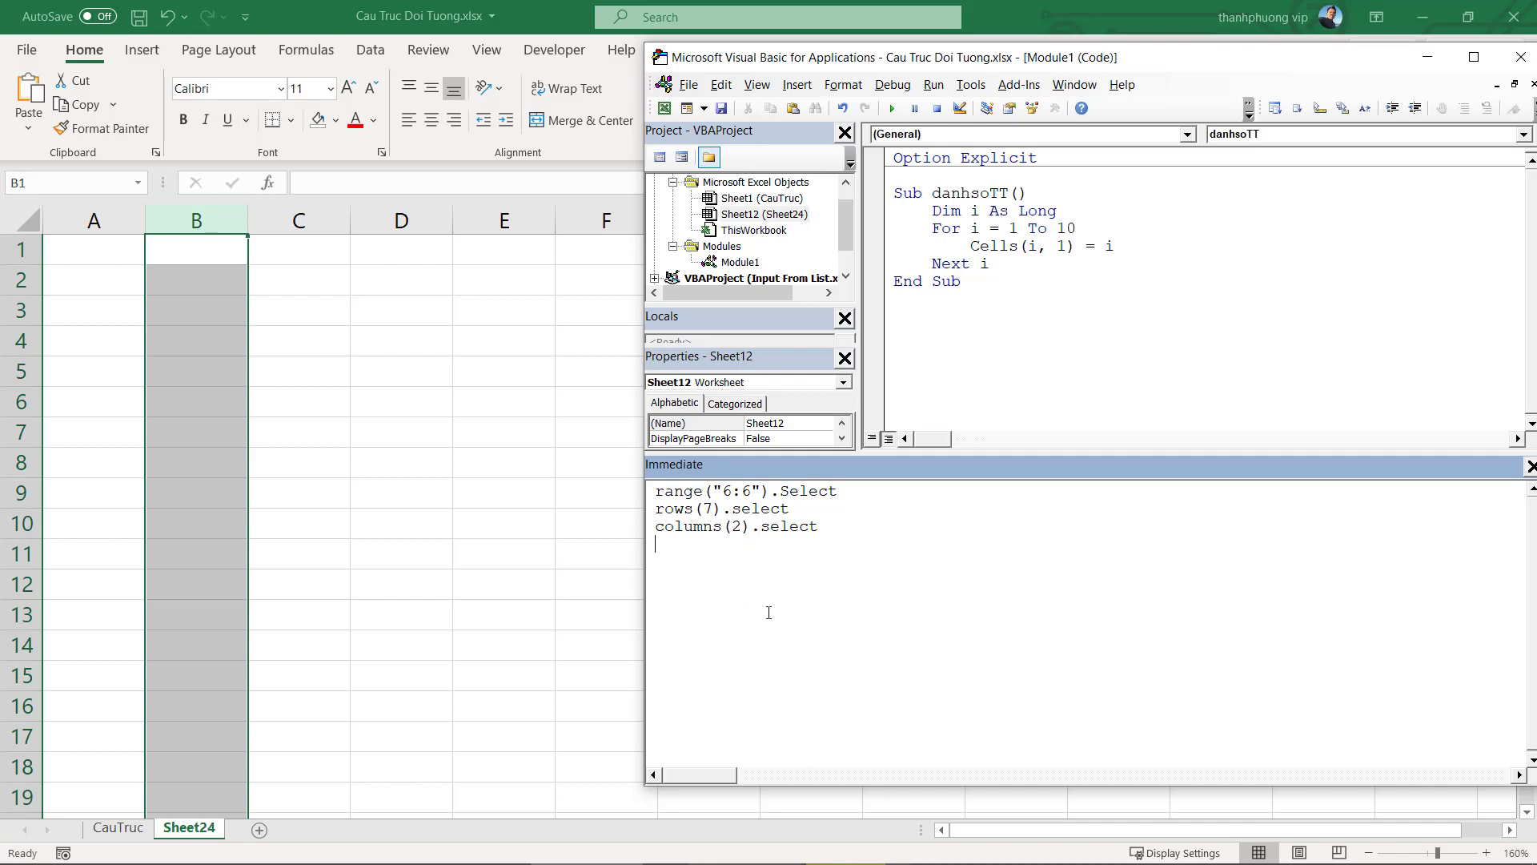
# Select the whole worksheet, then run cells.Clear from the Immediate window
pyautogui.click(22, 225)
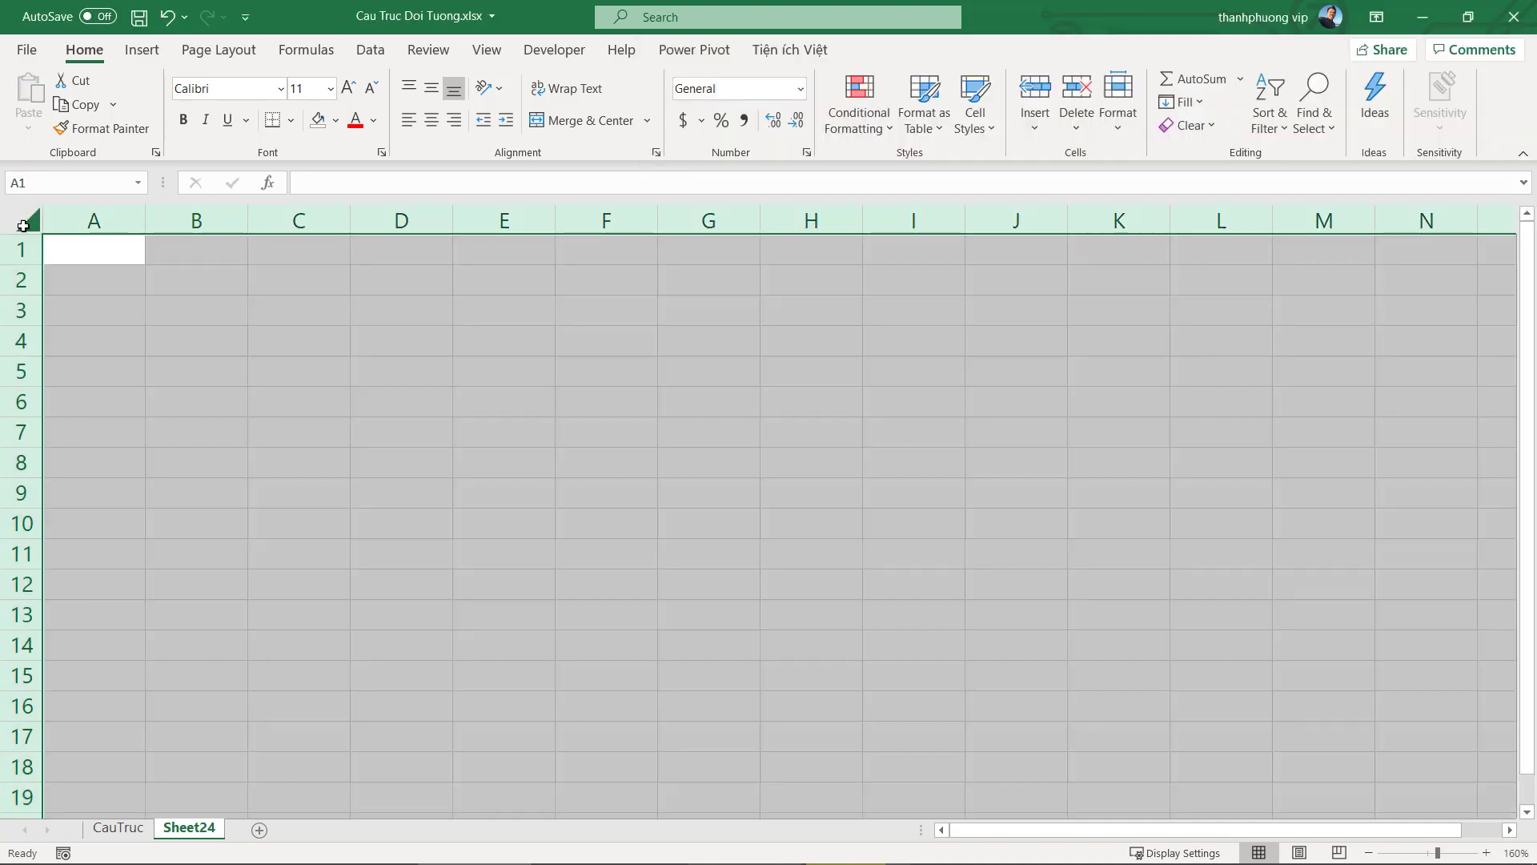
pyautogui.hotkey('alt', 'F11')
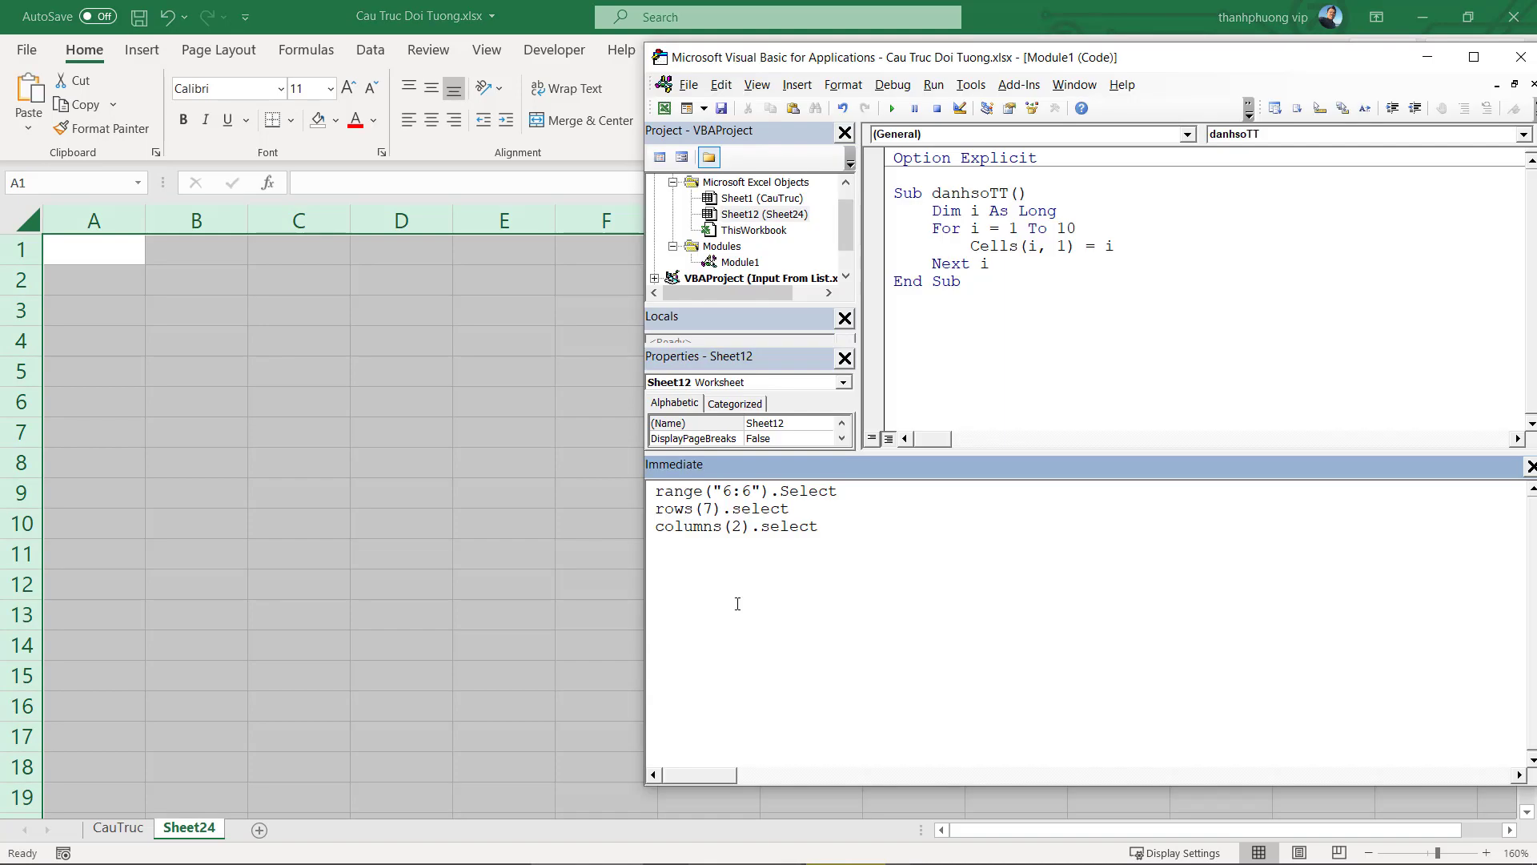
pyautogui.write('cells.c')
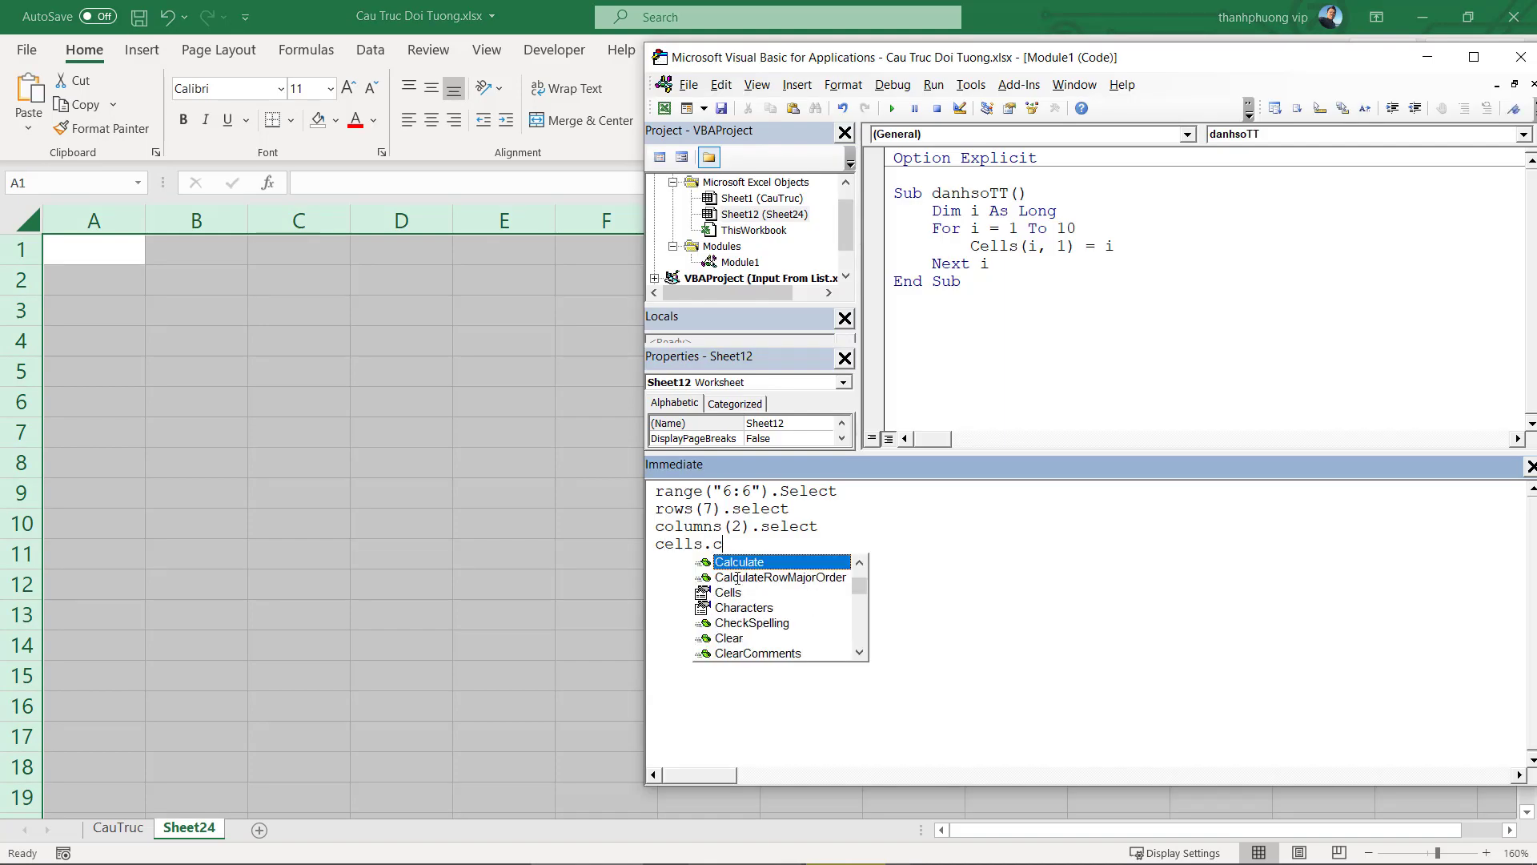
pyautogui.write('lear')
pyautogui.press('Tab')
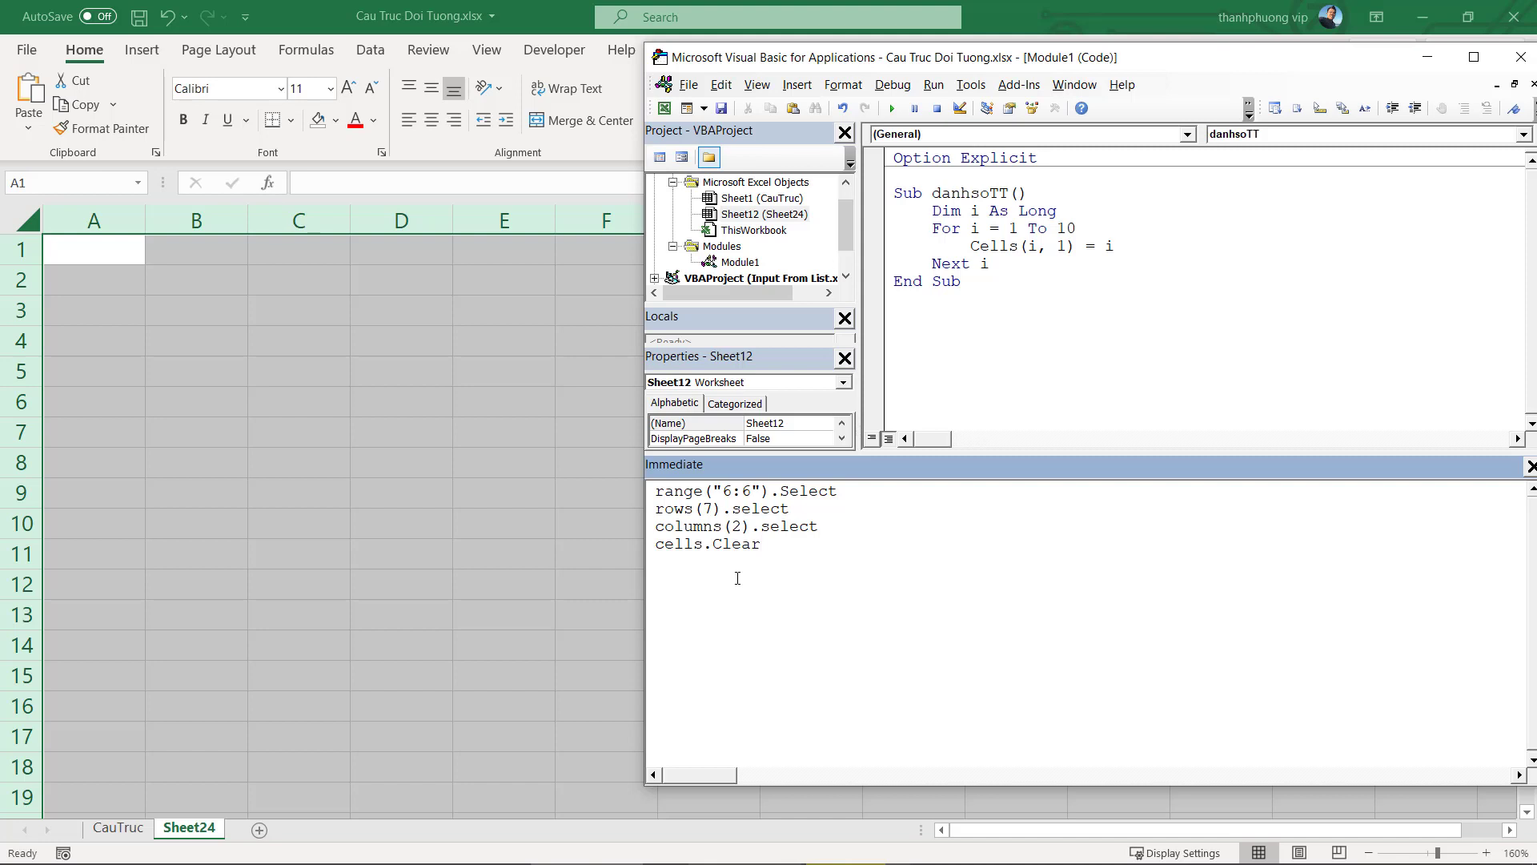
pyautogui.press('Return')
# Run rows.Clear on Sheet24, executing it a second time
pyautogui.write('ro')
pyautogui.write('ws.cl')
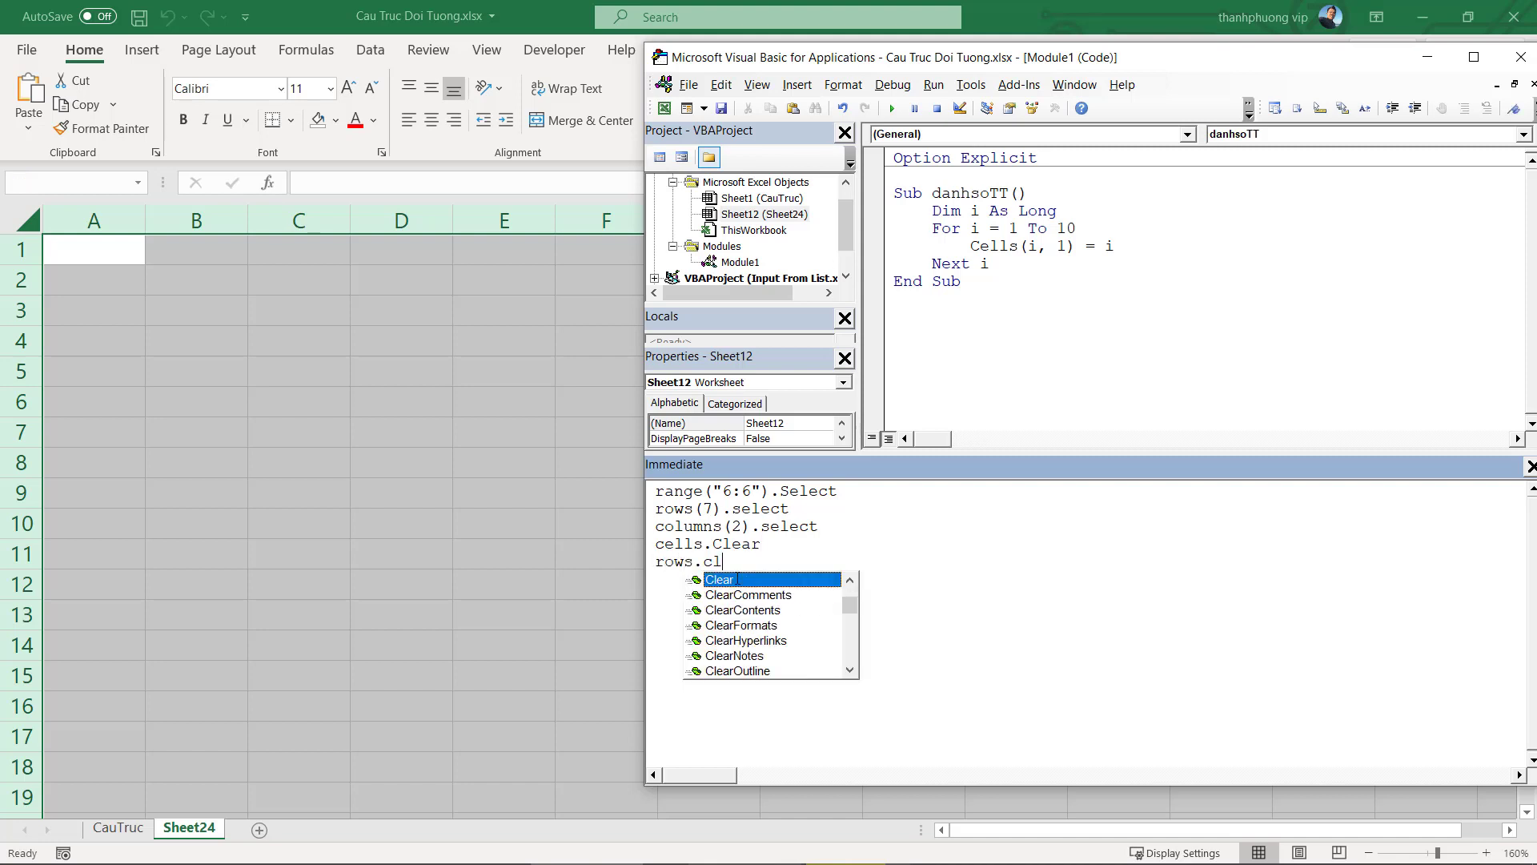
pyautogui.press('Tab')
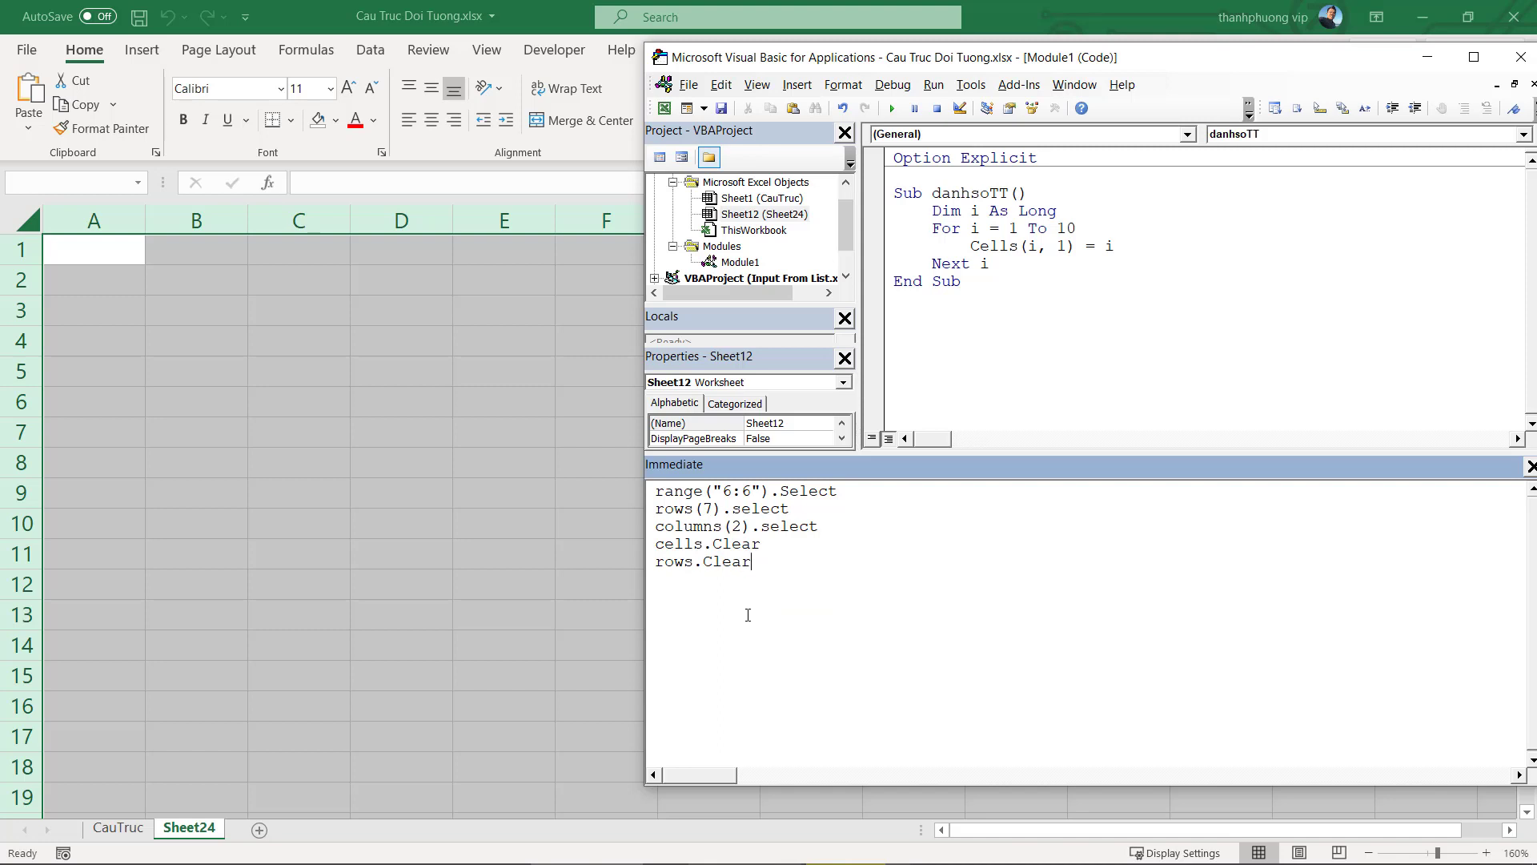
pyautogui.press('Return')
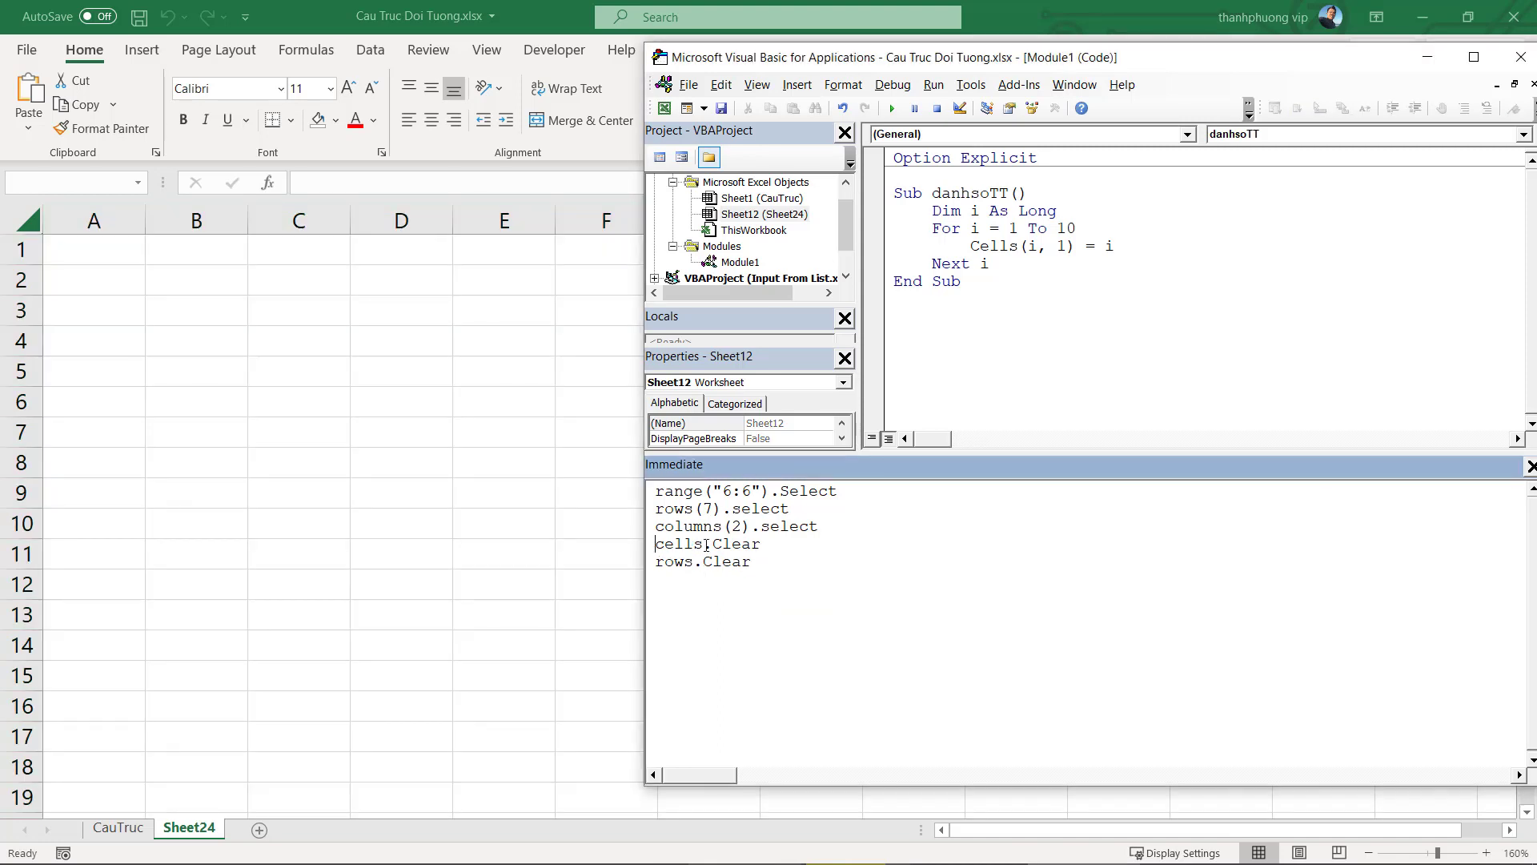
pyautogui.moveTo(656, 543)
pyautogui.mouseDown()
pyautogui.moveTo(720, 544)
pyautogui.moveTo(714, 562)
pyautogui.mouseUp()
pyautogui.press('Return')
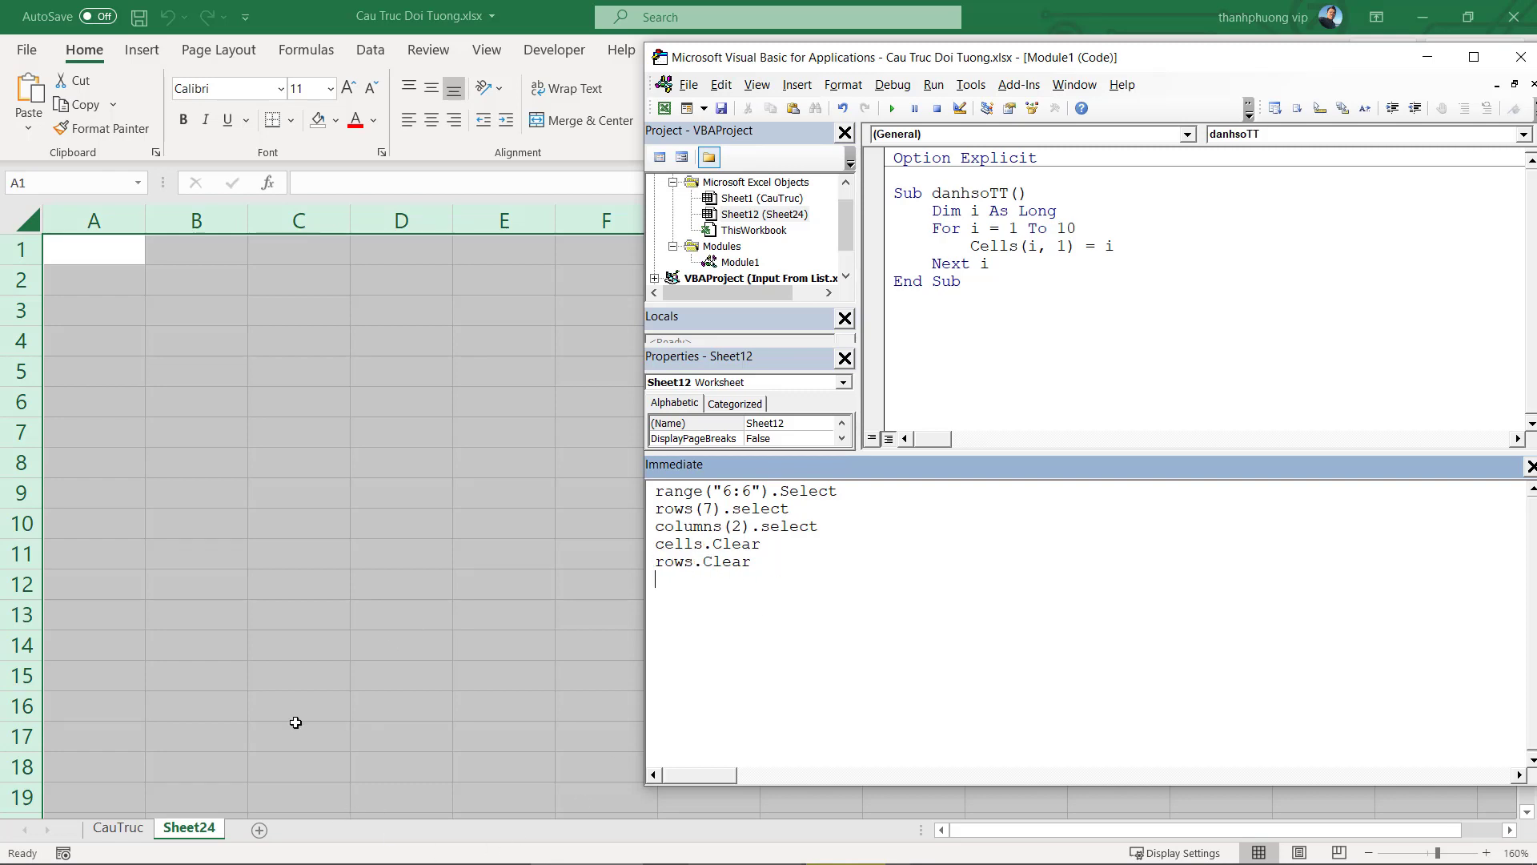
# On the CauTruc sheet, point out and contrast the Column entry in E10 and Row entry in E11
pyautogui.click(128, 828)
pyautogui.click(629, 532)
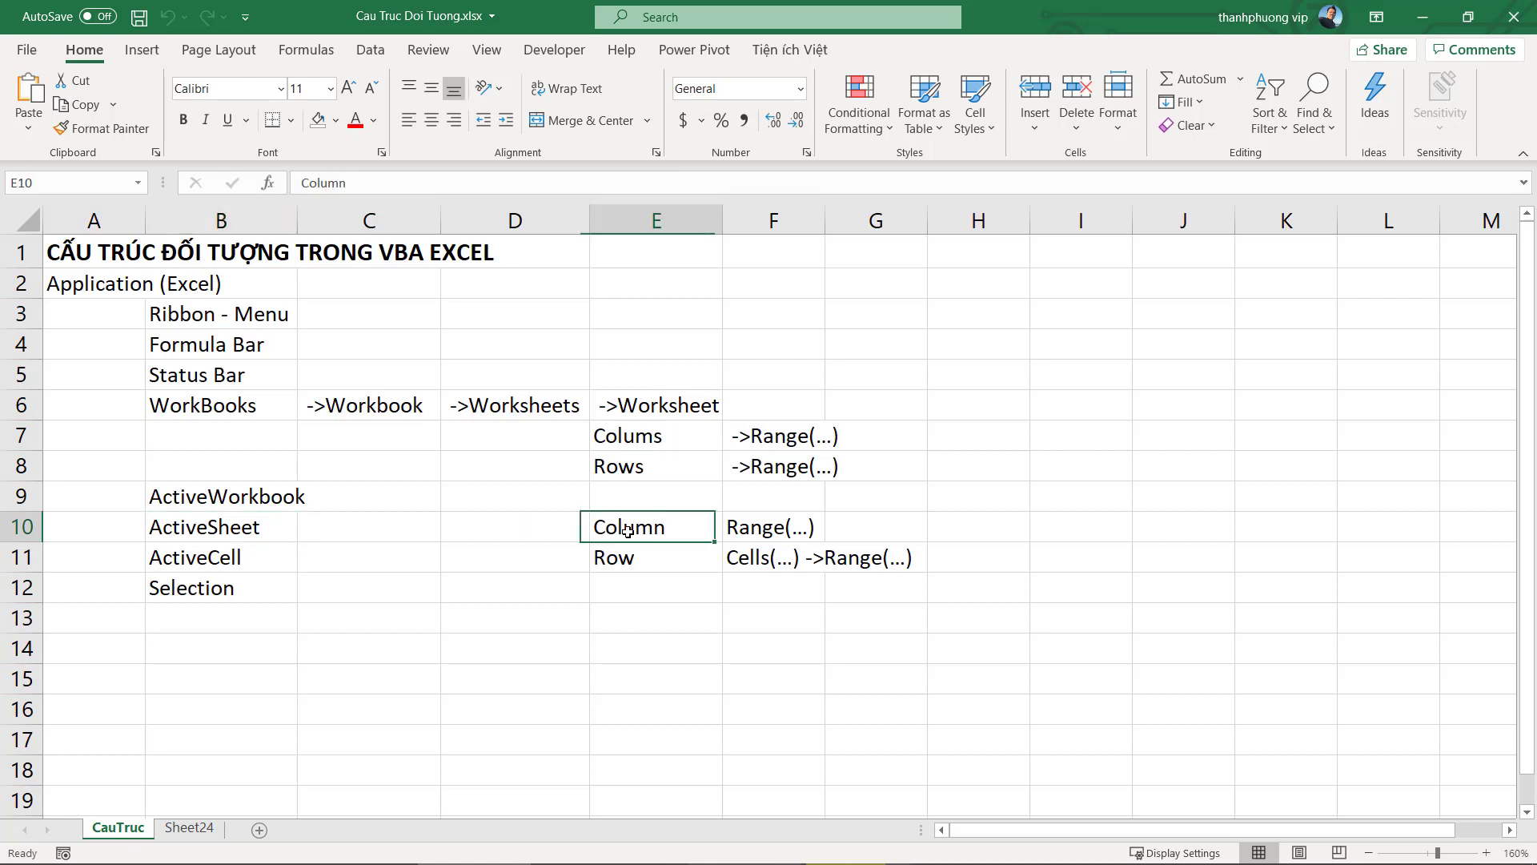
pyautogui.click(640, 556)
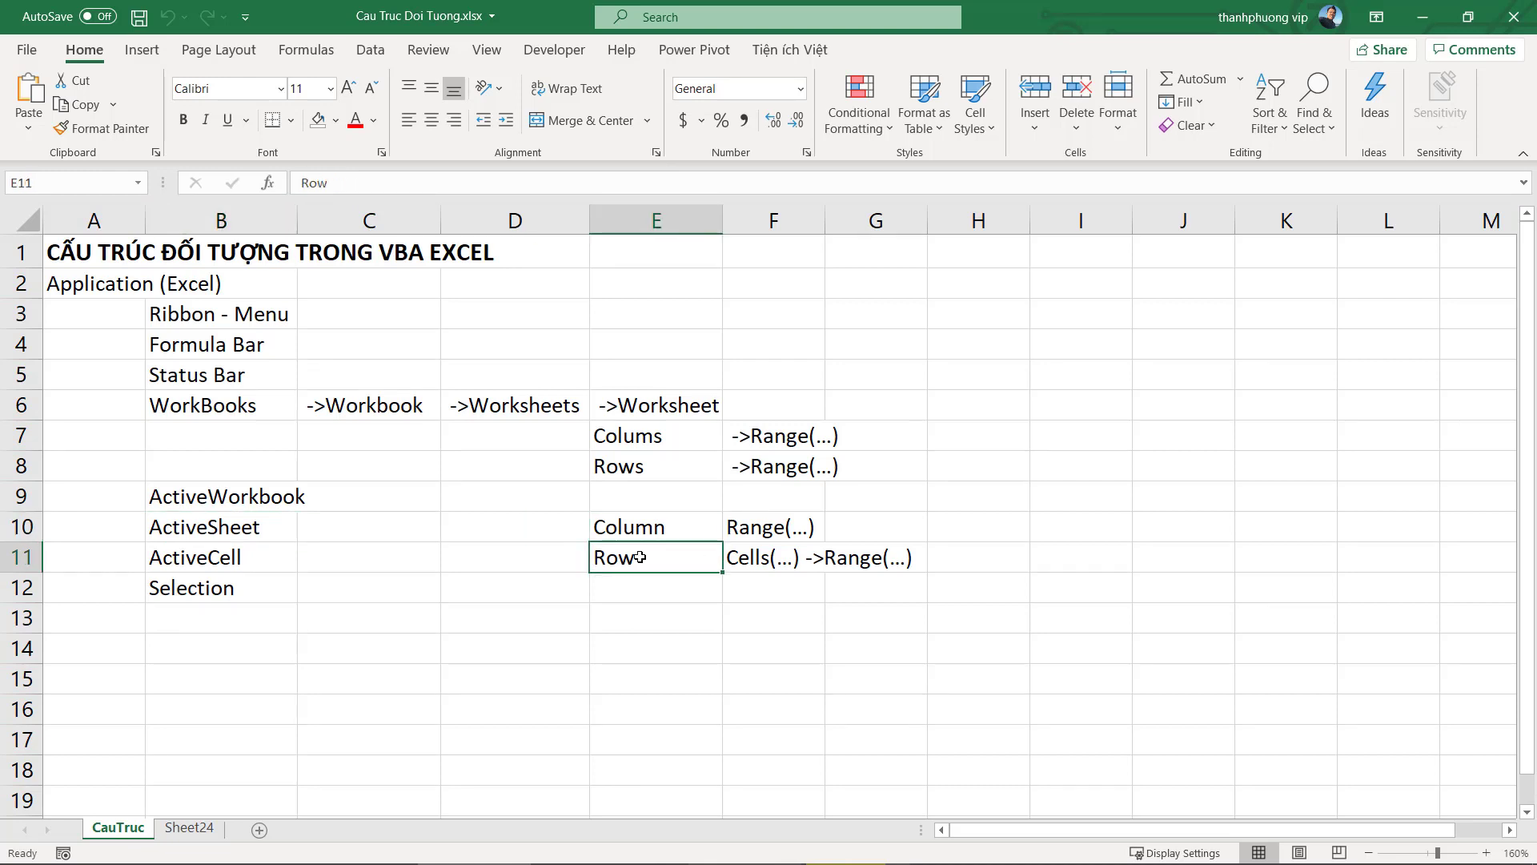
pyautogui.click(672, 527)
pyautogui.click(662, 552)
pyautogui.click(681, 528)
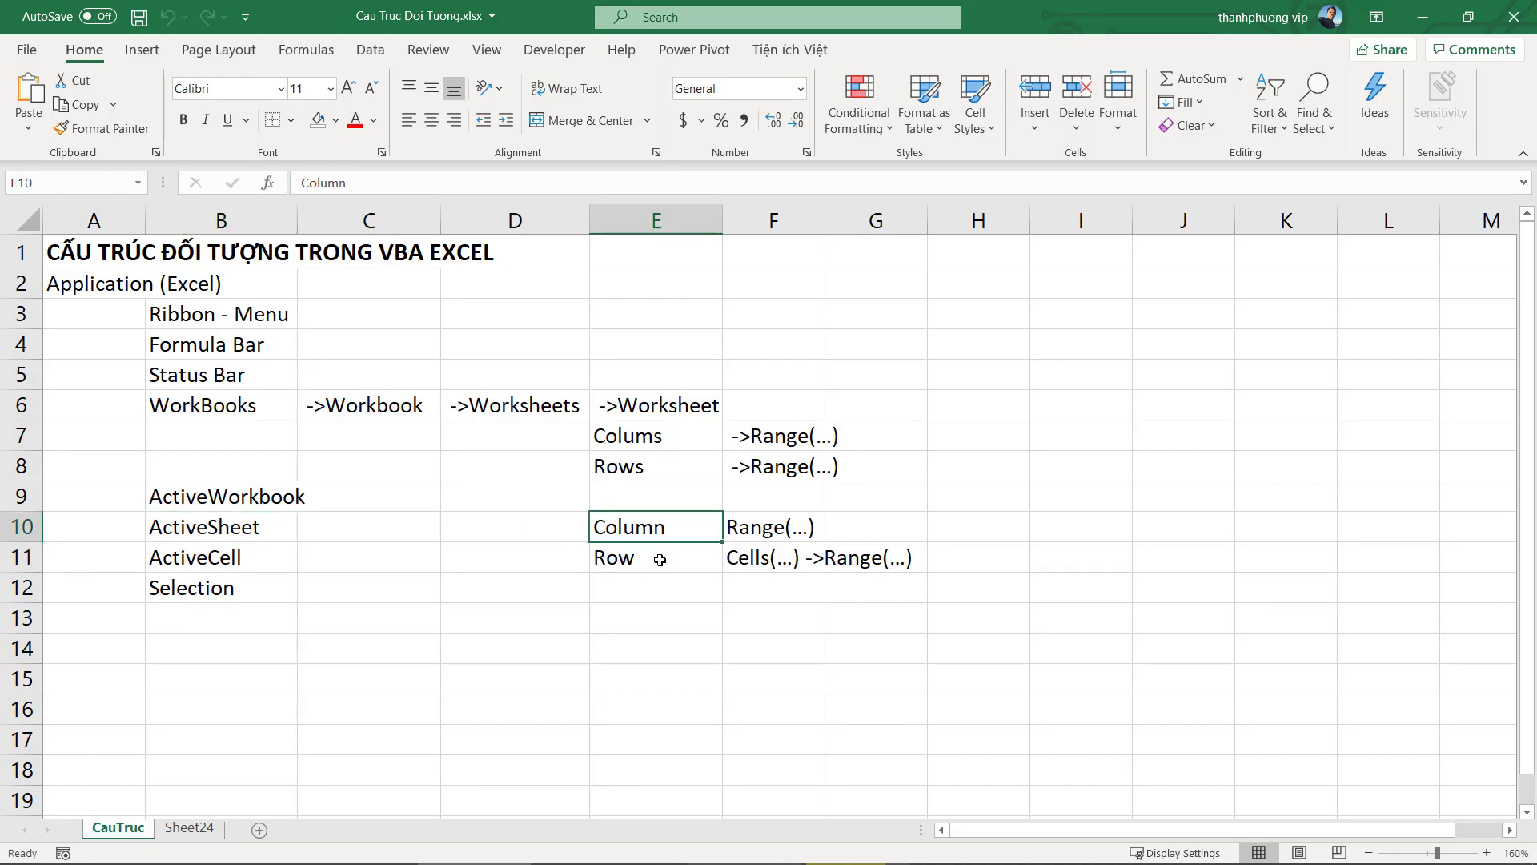
pyautogui.click(696, 556)
pyautogui.click(662, 532)
pyautogui.click(656, 558)
pyautogui.click(658, 524)
pyautogui.click(663, 556)
pyautogui.click(672, 524)
pyautogui.click(668, 563)
pyautogui.click(672, 539)
pyautogui.click(674, 554)
pyautogui.click(670, 529)
# Delete the earlier commands from the Immediate window and return to the worksheet at D10
pyautogui.click(588, 844)
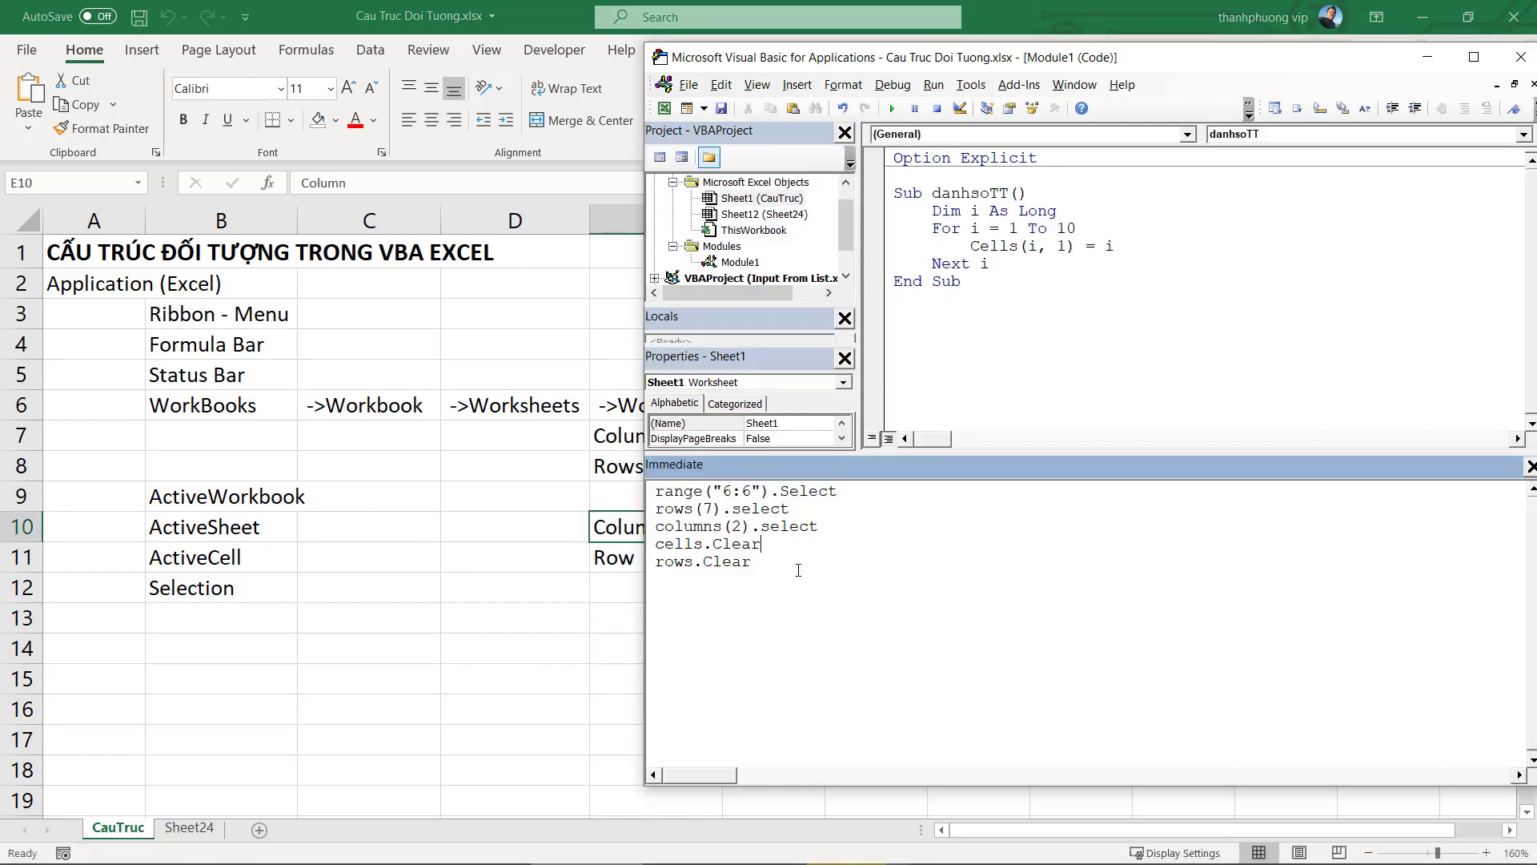
pyautogui.moveTo(753, 562); pyautogui.dragTo(656, 491)
pyautogui.press('Delete')
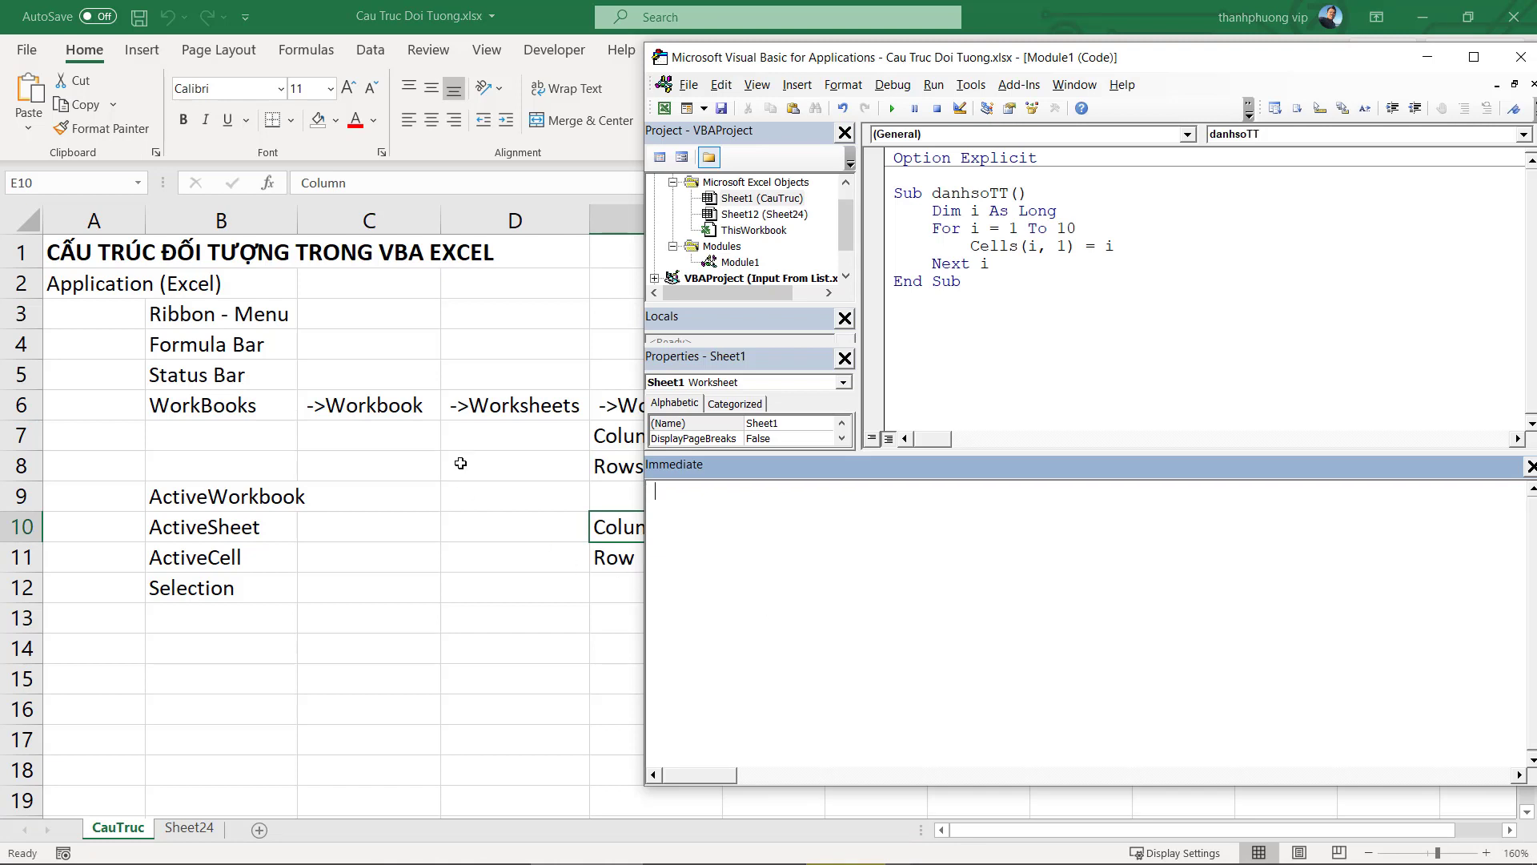
pyautogui.click(468, 528)
pyautogui.click(525, 514)
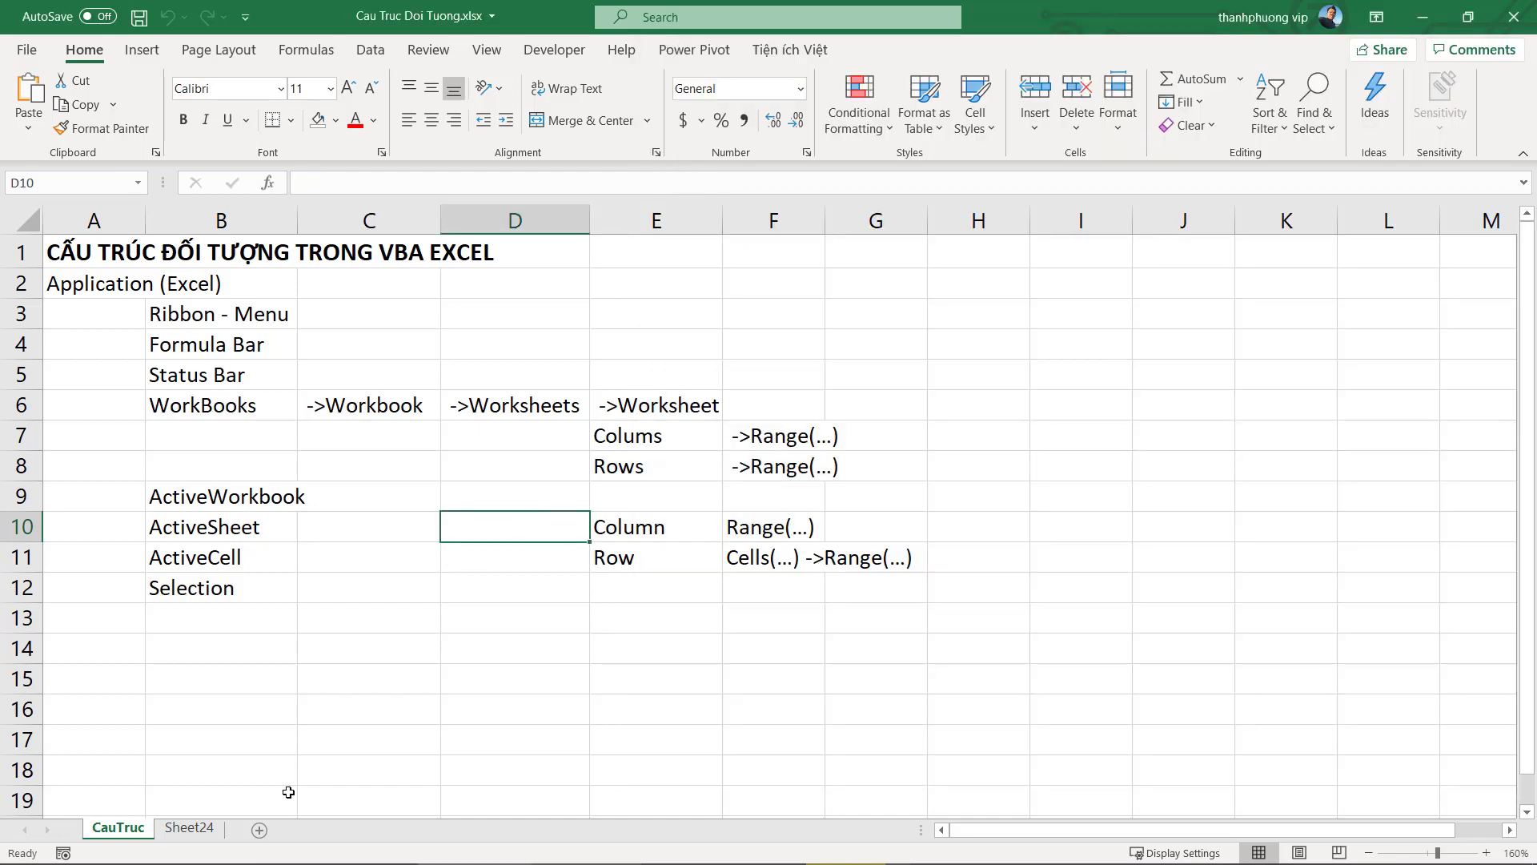
# On Sheet24, fill cell C6 gold and leave C6 selected
pyautogui.click(192, 827)
pyautogui.click(473, 410)
pyautogui.click(320, 394)
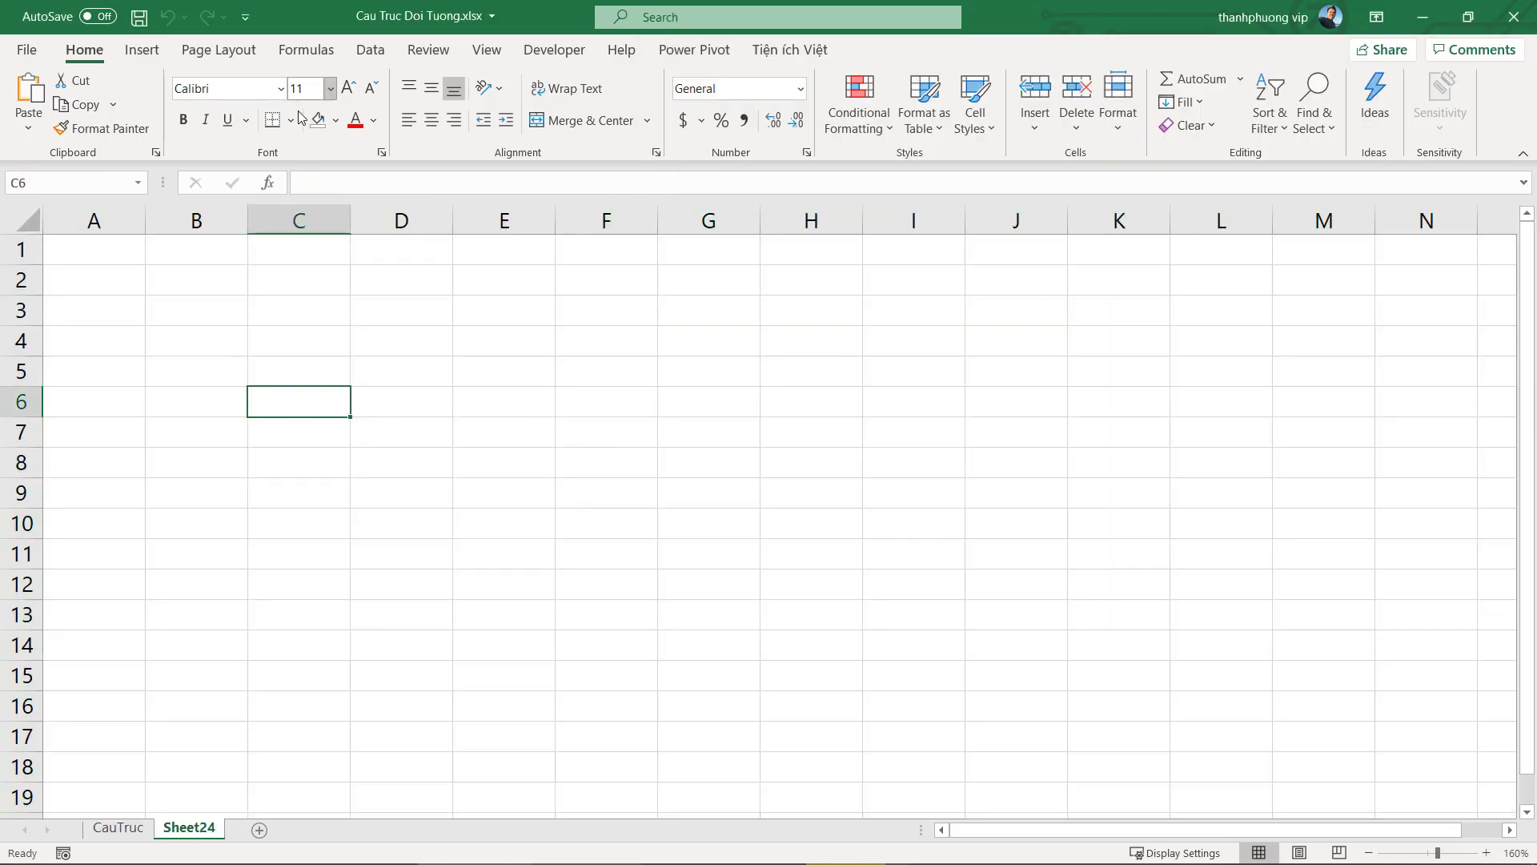
pyautogui.click(335, 120)
pyautogui.click(348, 309)
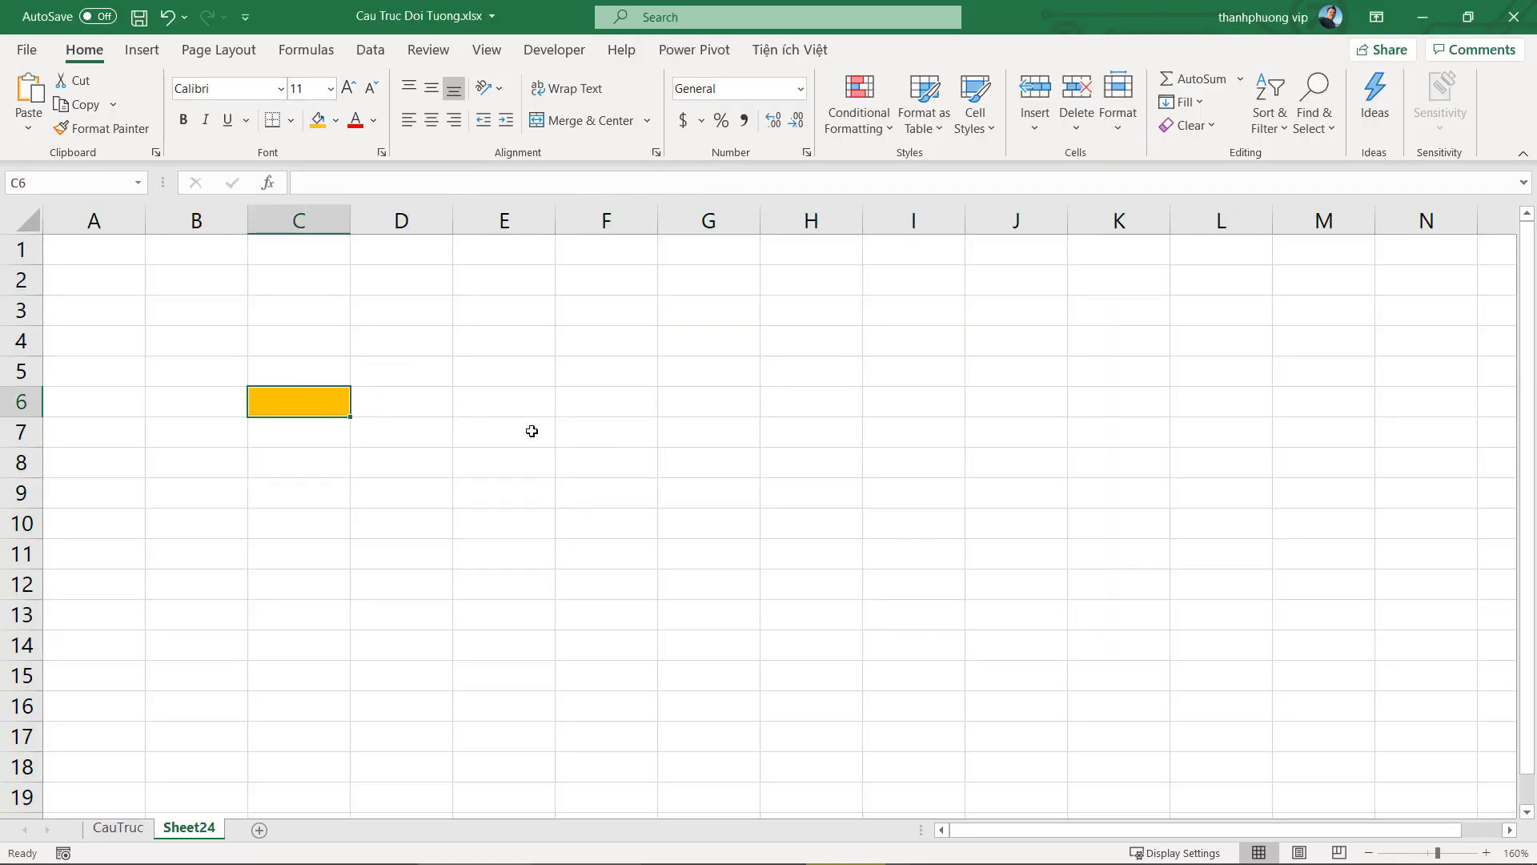
pyautogui.click(496, 453)
pyautogui.click(303, 402)
pyautogui.moveTo(598, 855)
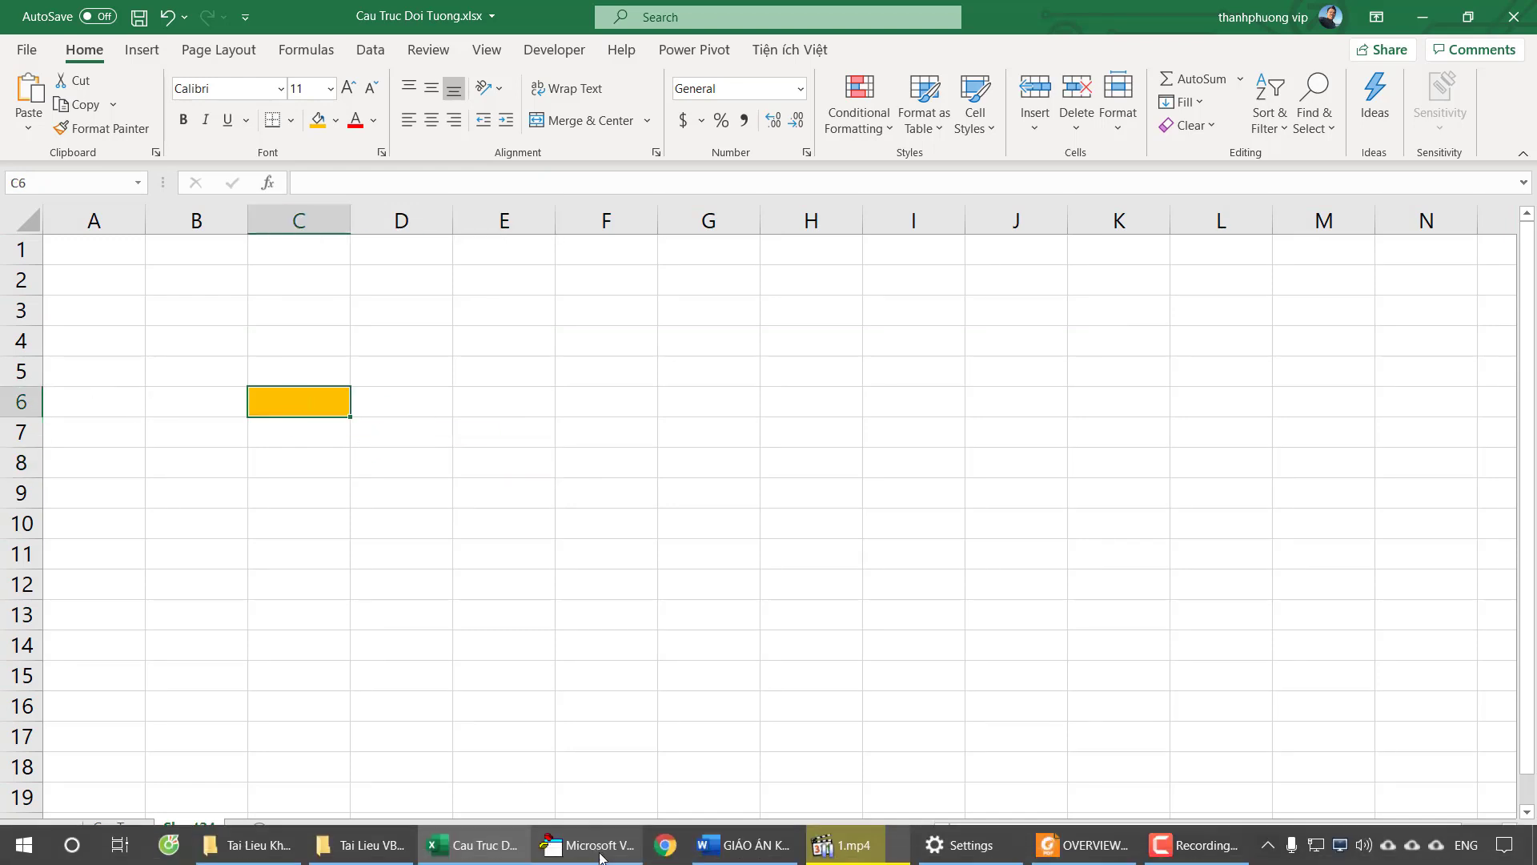
pyautogui.click(621, 851)
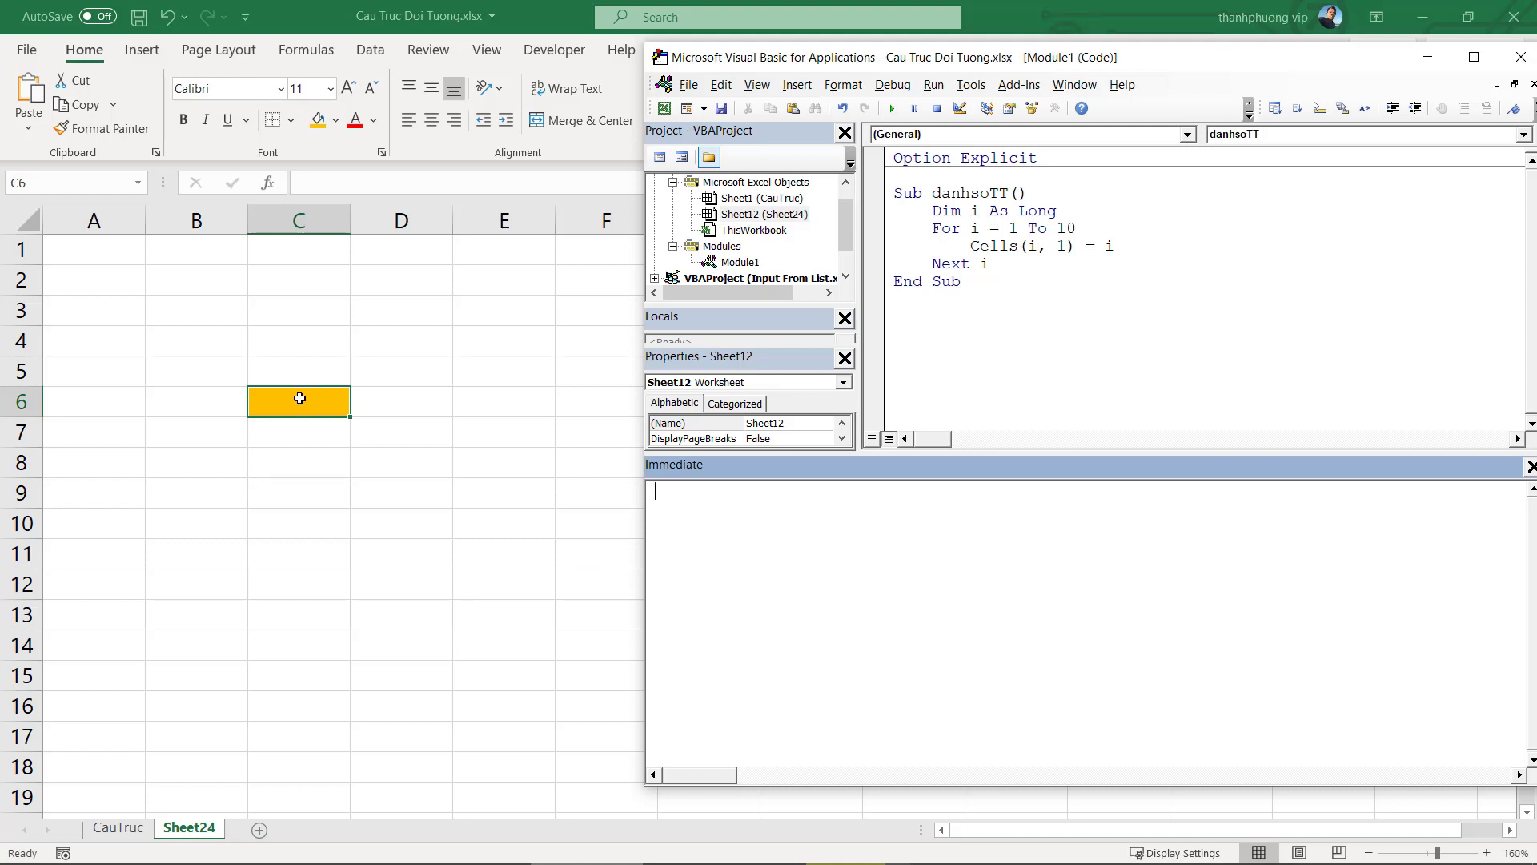
# Query ?ActiveCell.Row in the Immediate window, which returns 6
pyautogui.write('acti')
pyautogui.hotkey('ctrl', 'space')
pyautogui.press('Escape')
pyautogui.press('BackSpace')
pyautogui.write('ac')
pyautogui.hotkey('ctrl', 'space')
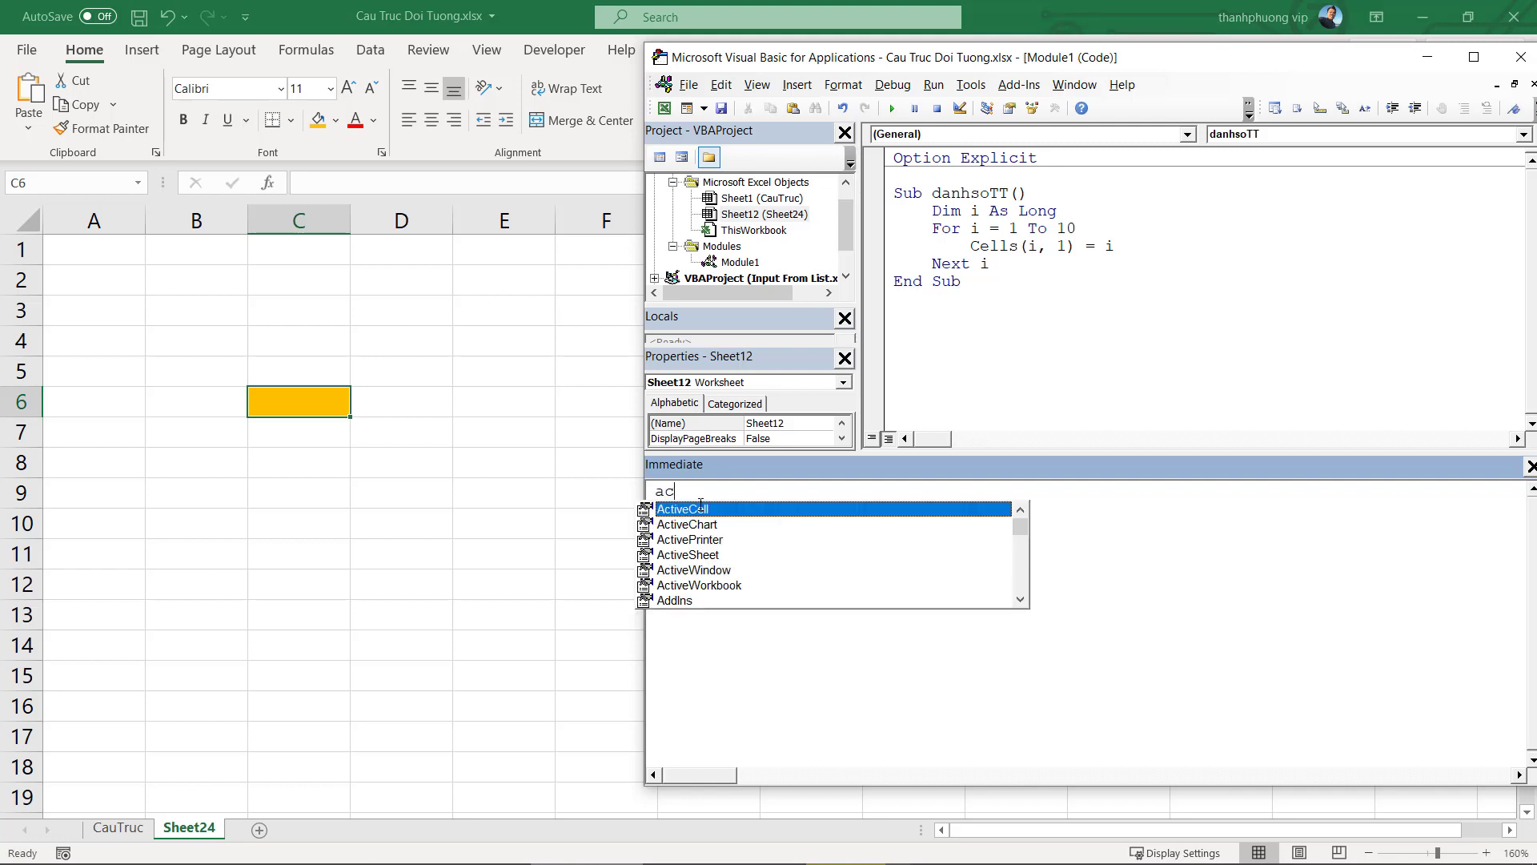
pyautogui.press('Tab')
pyautogui.write('.r')
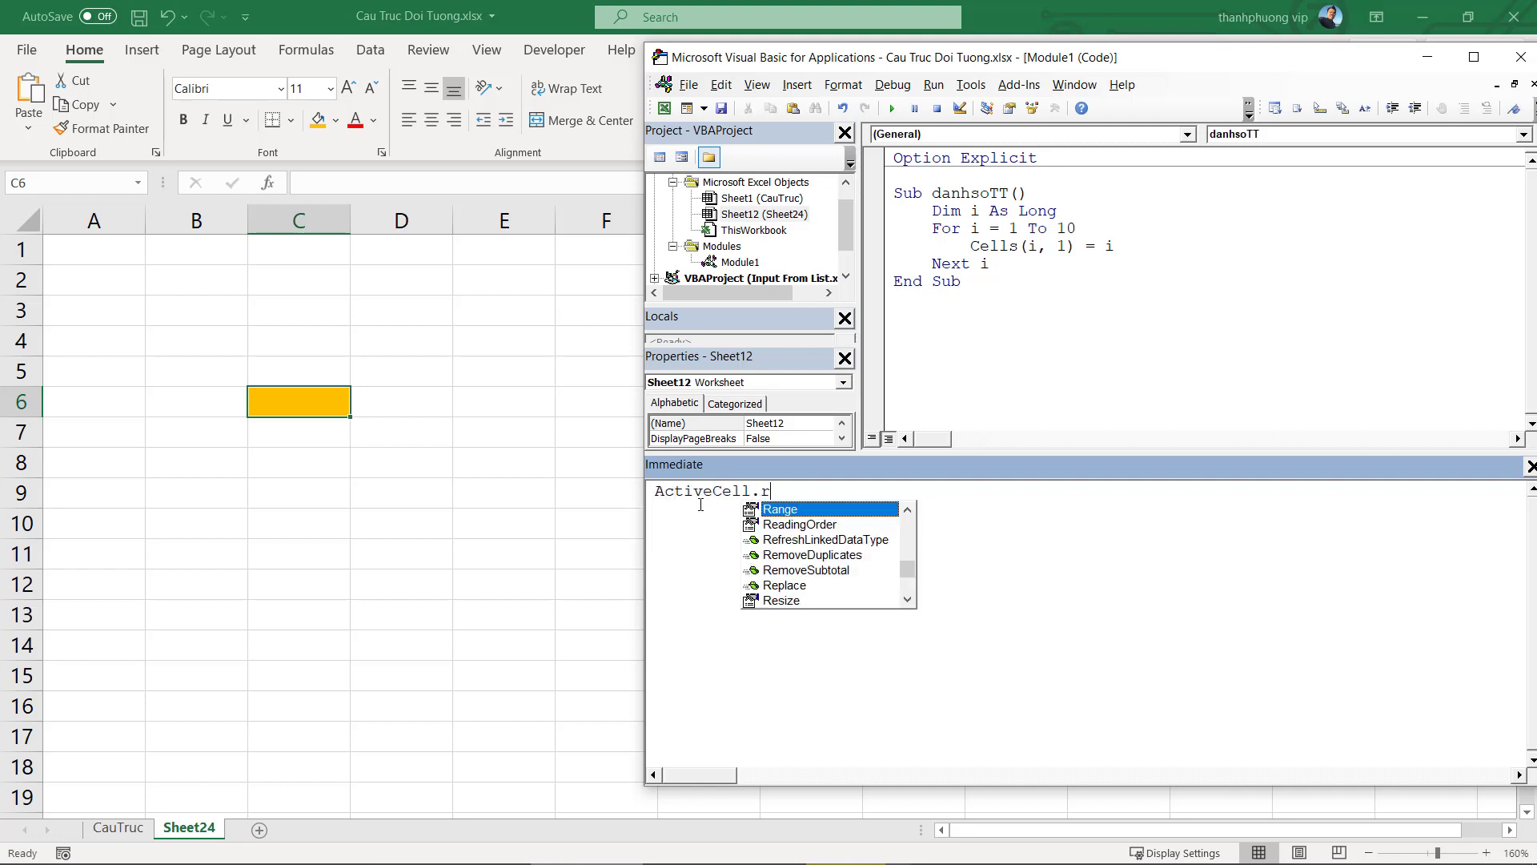
pyautogui.write('o')
pyautogui.press('Tab')
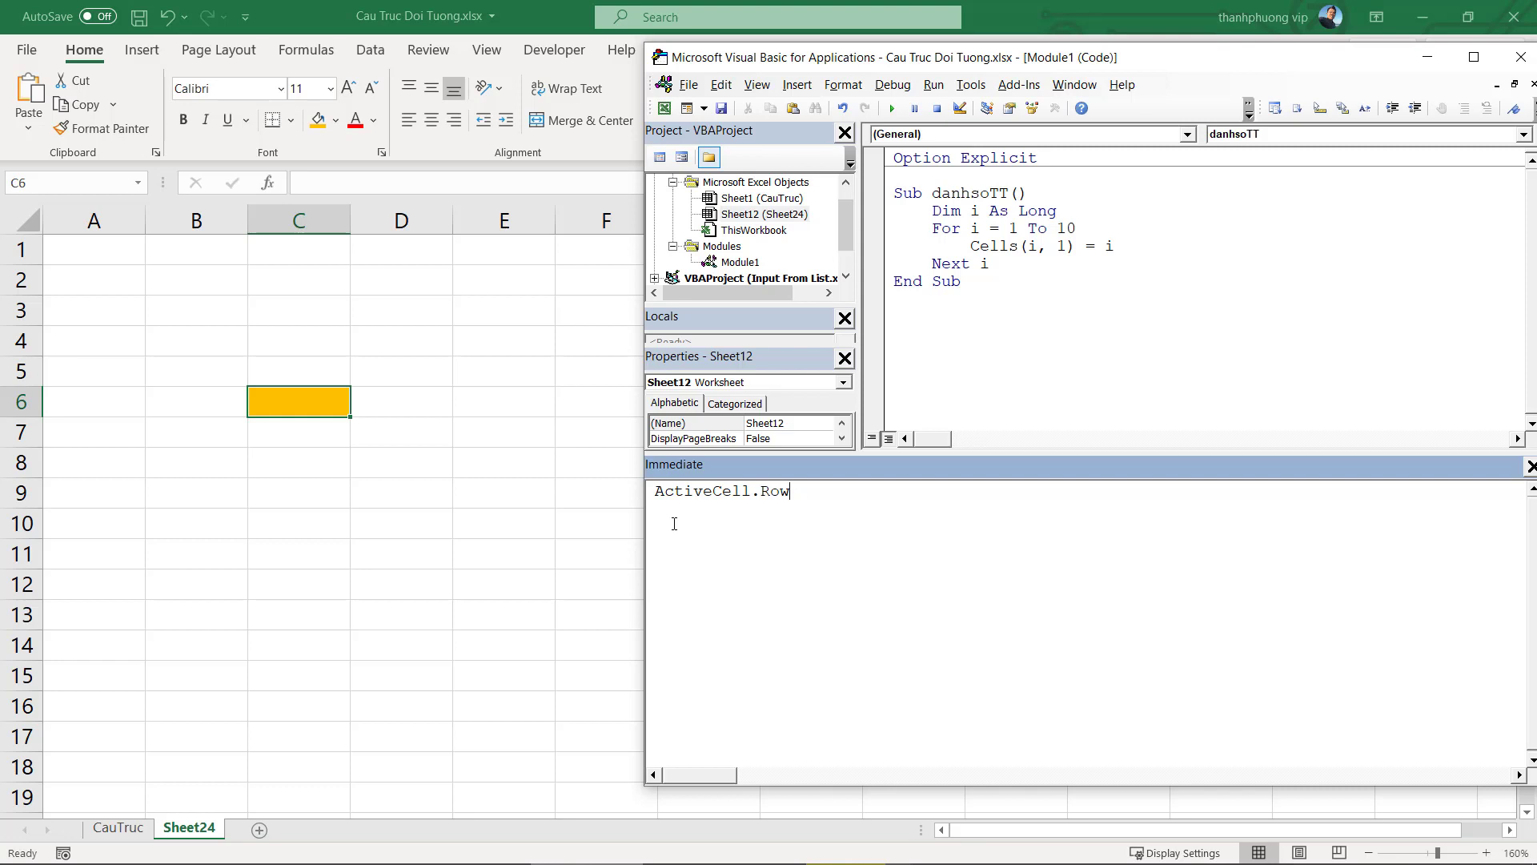
pyautogui.click(655, 490)
pyautogui.write('?')
# Query ?ActiveCell.Column, which returns 3 for C6
pyautogui.write('ac')
pyautogui.hotkey('ctrl', 'space')
pyautogui.write('ti')
pyautogui.press('Tab')
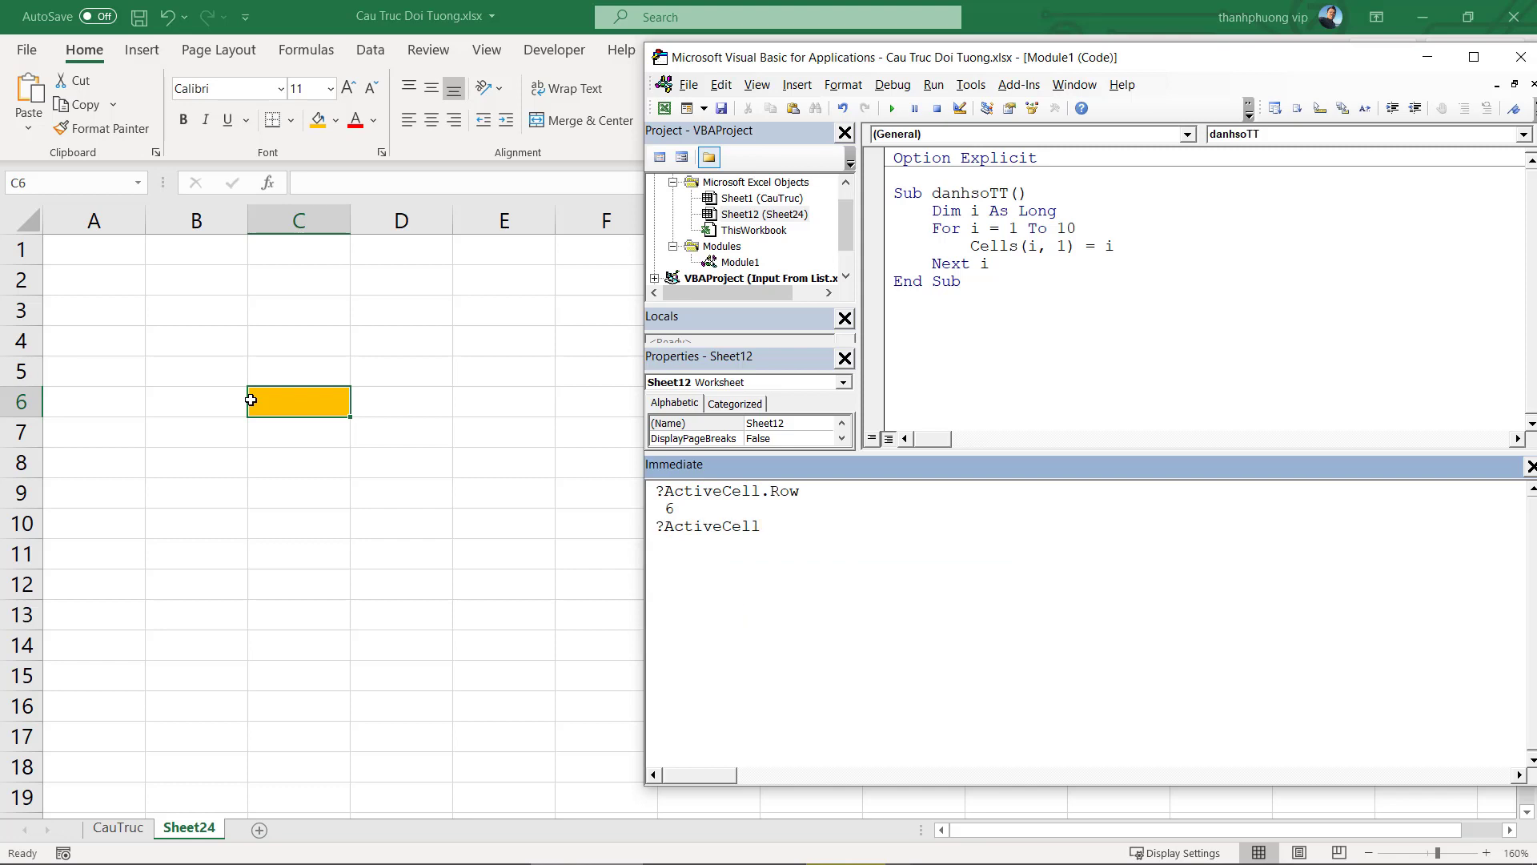
pyautogui.write('.co')
pyautogui.press('Tab')
# Fill A1:C4 on Sheet24 light gold and keep A1:C4 selected
pyautogui.click(88, 249)
pyautogui.moveTo(88, 250)
pyautogui.mouseDown()
pyautogui.moveTo(247, 346)
pyautogui.moveTo(300, 345)
pyautogui.mouseUp()
pyautogui.click(336, 120)
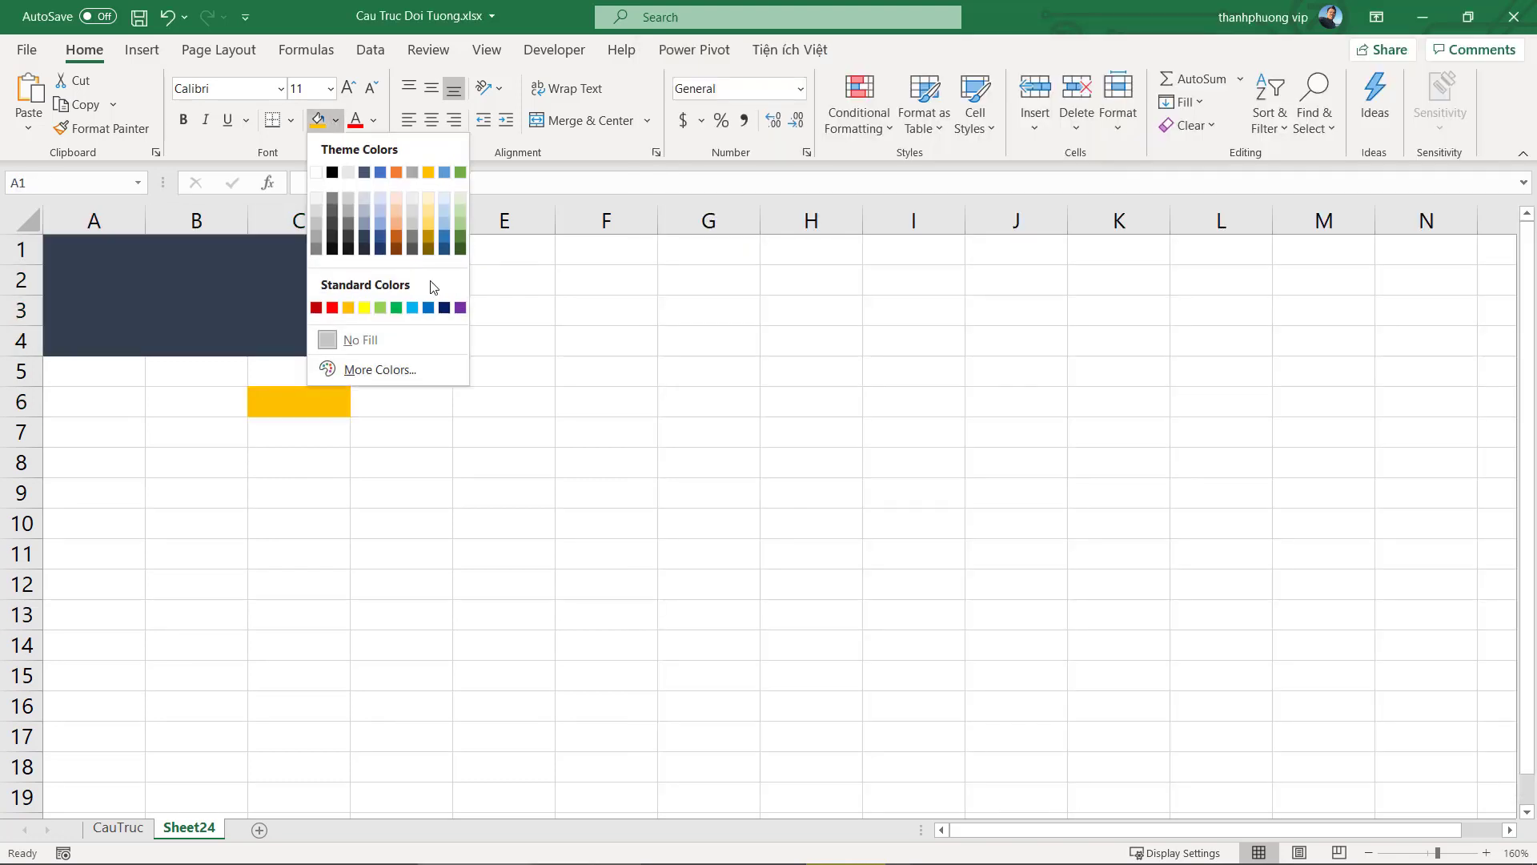
pyautogui.click(429, 205)
pyautogui.click(238, 336)
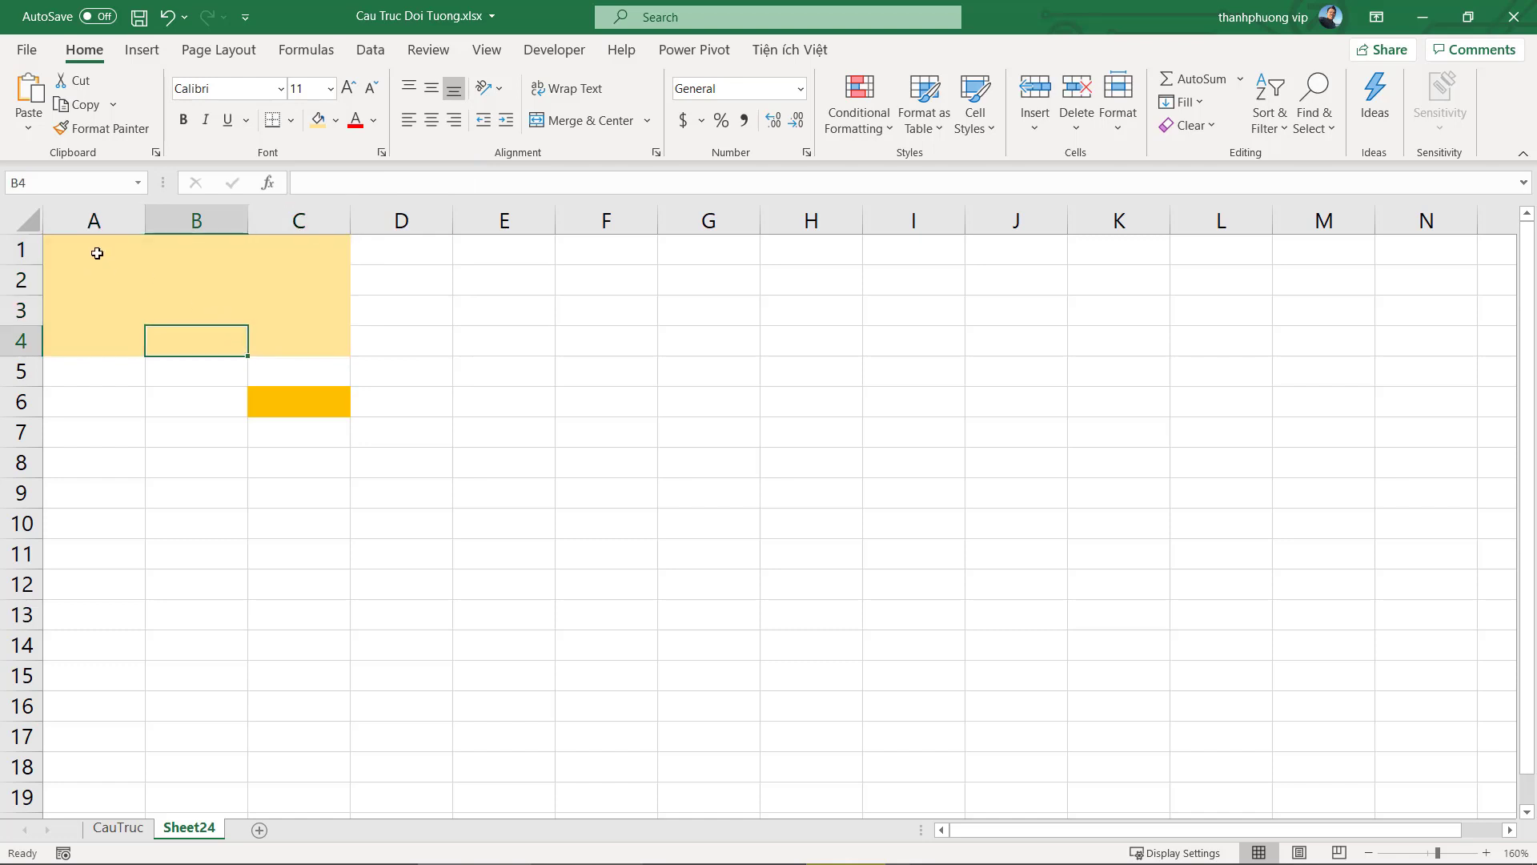
pyautogui.moveTo(96, 253); pyautogui.dragTo(290, 334)
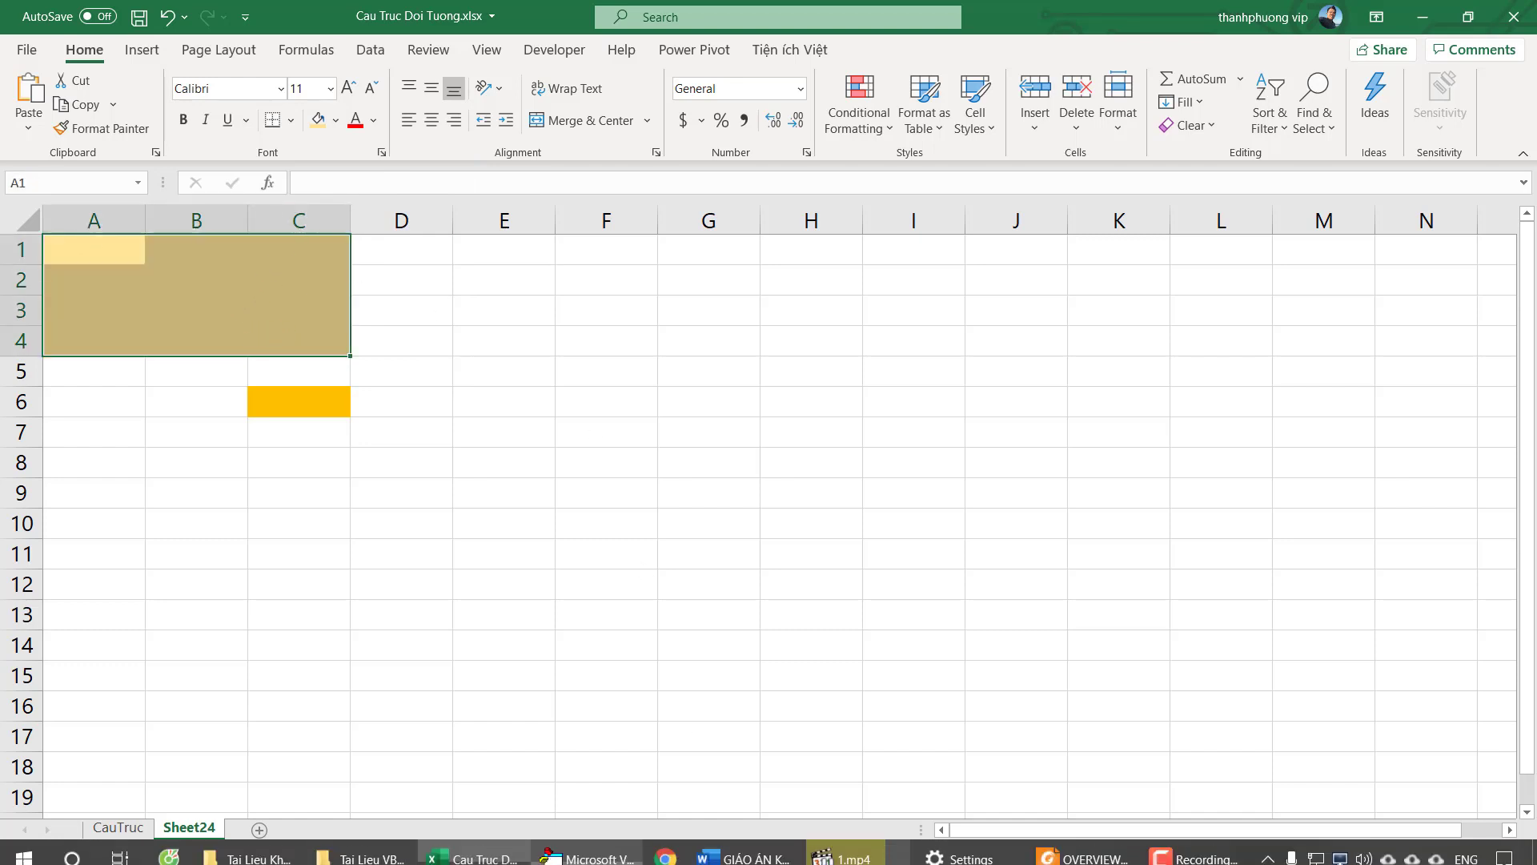
pyautogui.click(665, 845)
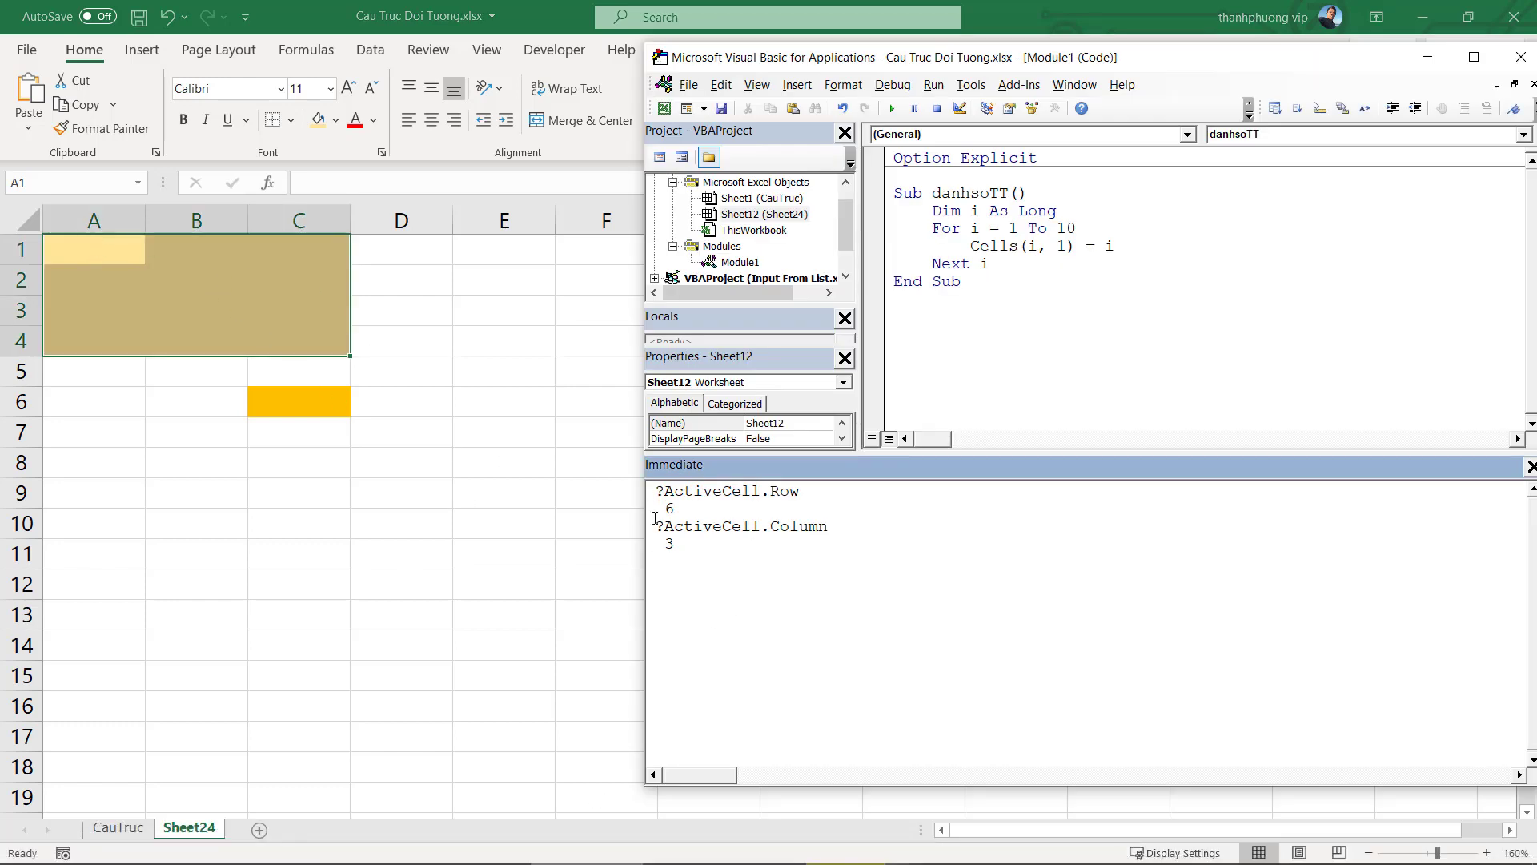
# Query ?selection.rows.count for A1:C4, which reports 4 rows
pyautogui.write('se')
pyautogui.write('lecti')
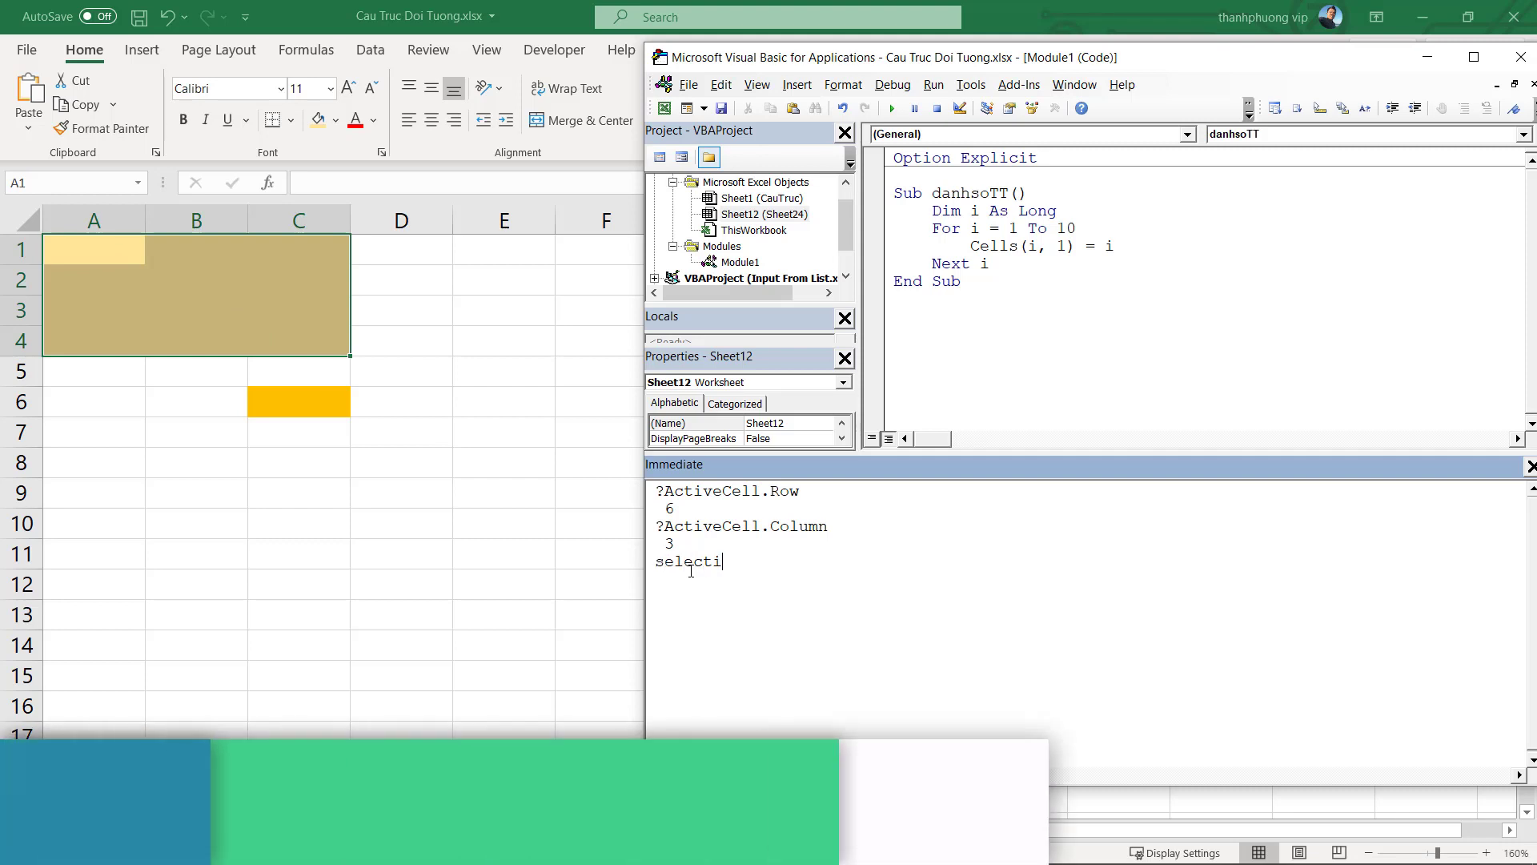
pyautogui.write('on.')
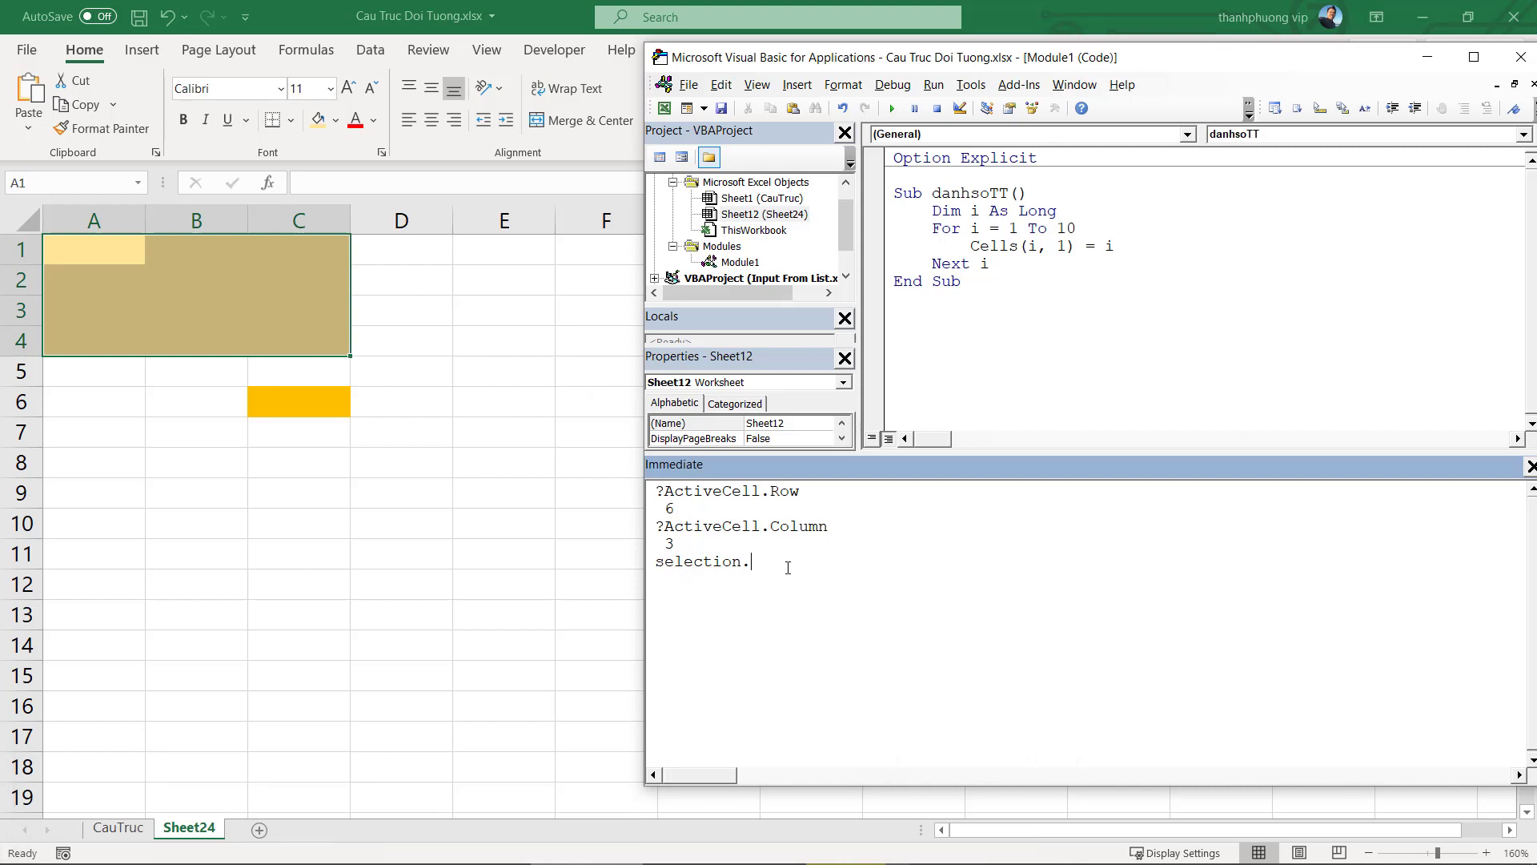
pyautogui.write('rows.')
pyautogui.write('count')
pyautogui.click(658, 562)
pyautogui.write('?')
pyautogui.moveTo(751, 562)
pyautogui.mouseDown()
pyautogui.moveTo(673, 562)
pyautogui.moveTo(828, 562)
pyautogui.mouseUp()
pyautogui.click(876, 562)
pyautogui.click(873, 550)
pyautogui.click(724, 600)
# Copy the query into ?selection.columns.count, then start a selection.row query
pyautogui.moveTo(857, 561); pyautogui.dragTo(655, 561)
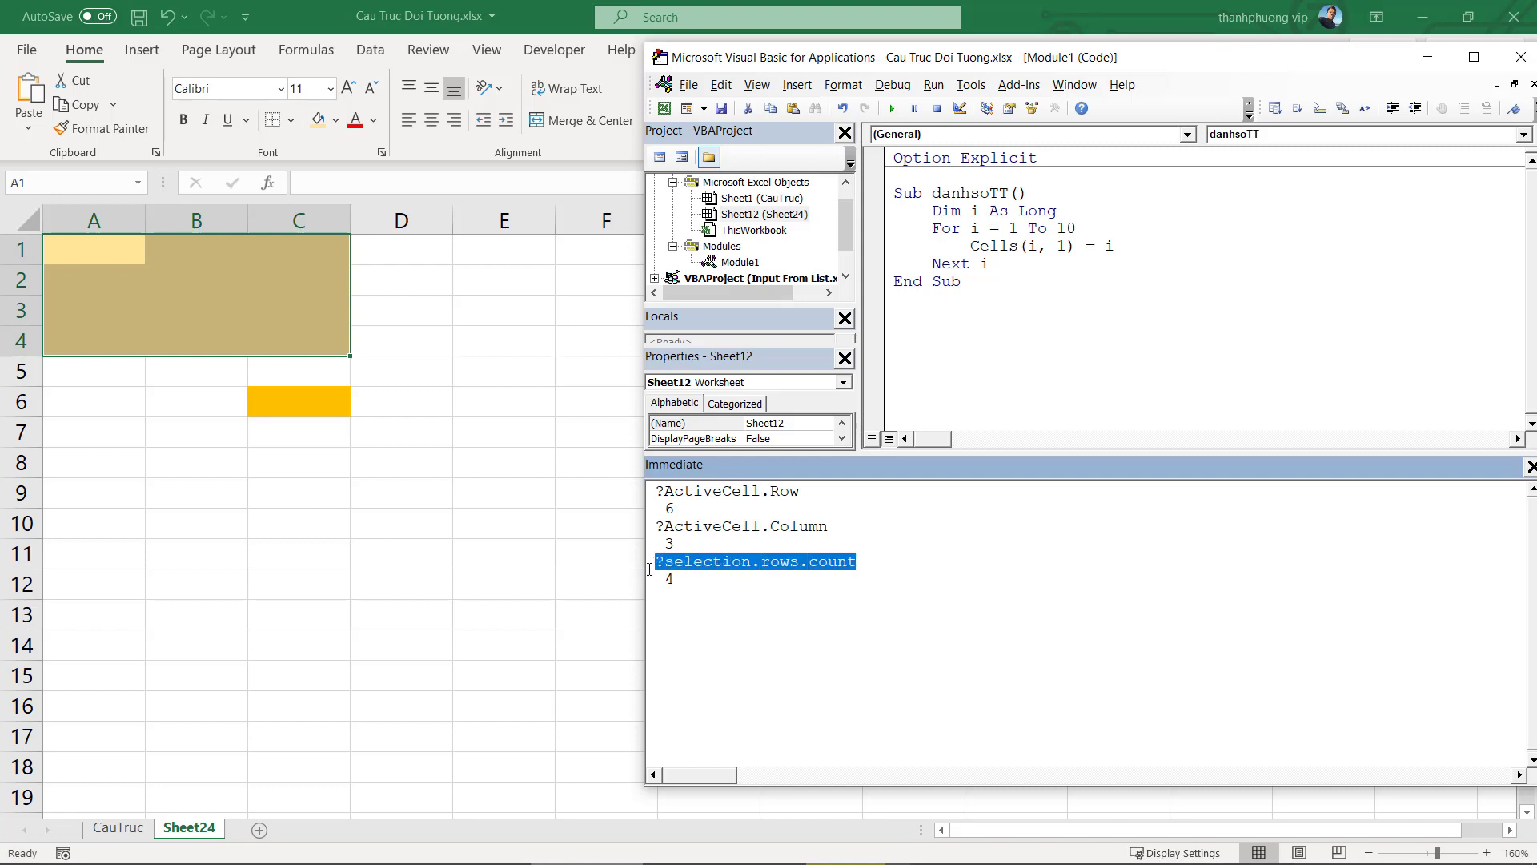
pyautogui.hotkey('ctrl', 'c')
pyautogui.click(681, 614)
pyautogui.hotkey('ctrl', 'v')
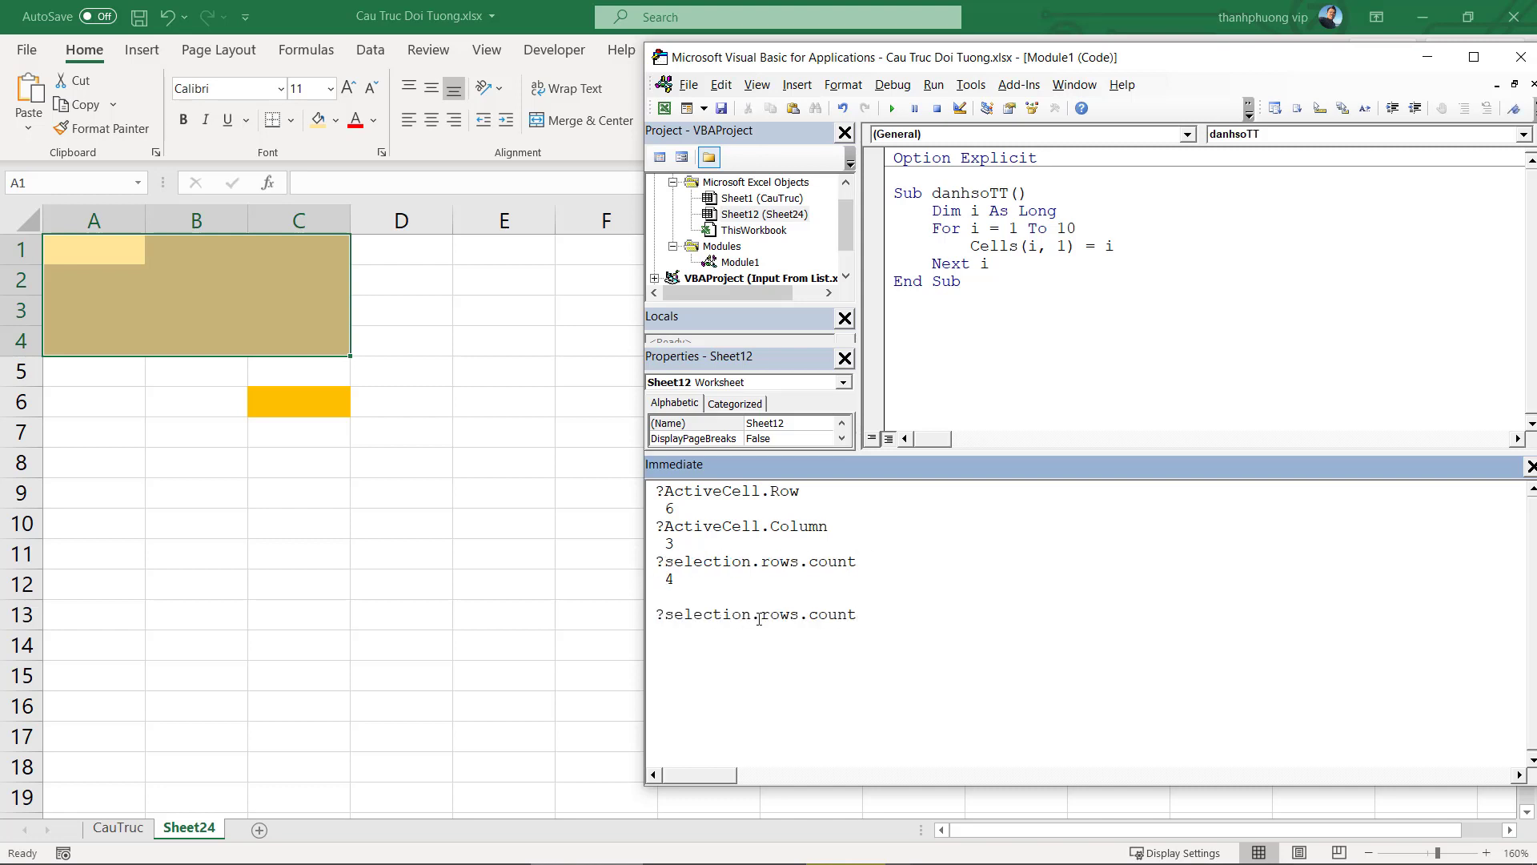
pyautogui.moveTo(759, 614); pyautogui.dragTo(800, 614)
pyautogui.write('col')
pyautogui.write('umns')
pyautogui.write('sele')
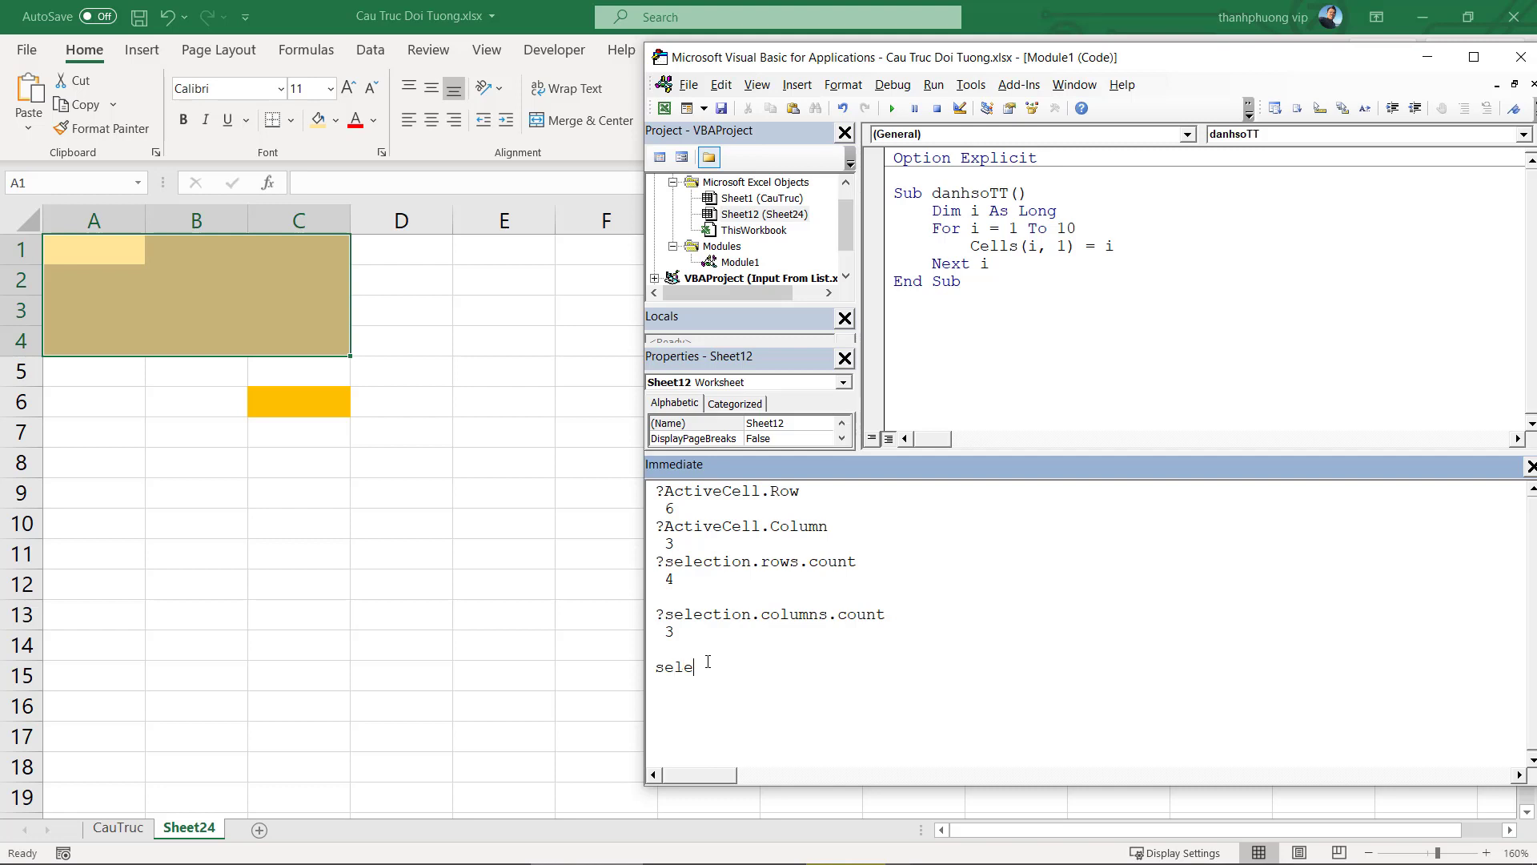
pyautogui.write('ction.cou')
pyautogui.press('BackSpace')
pyautogui.press('BackSpace')
pyautogui.press('BackSpace')
pyautogui.write('row')
pyautogui.write('?')
# Change the query to ?selection.column and rerun it with C8:E12 selected
pyautogui.doubleClick(766, 667)
pyautogui.write('colum')
pyautogui.write('b')
pyautogui.press('BackSpace')
pyautogui.write('n')
pyautogui.moveTo(262, 462); pyautogui.dragTo(512, 588)
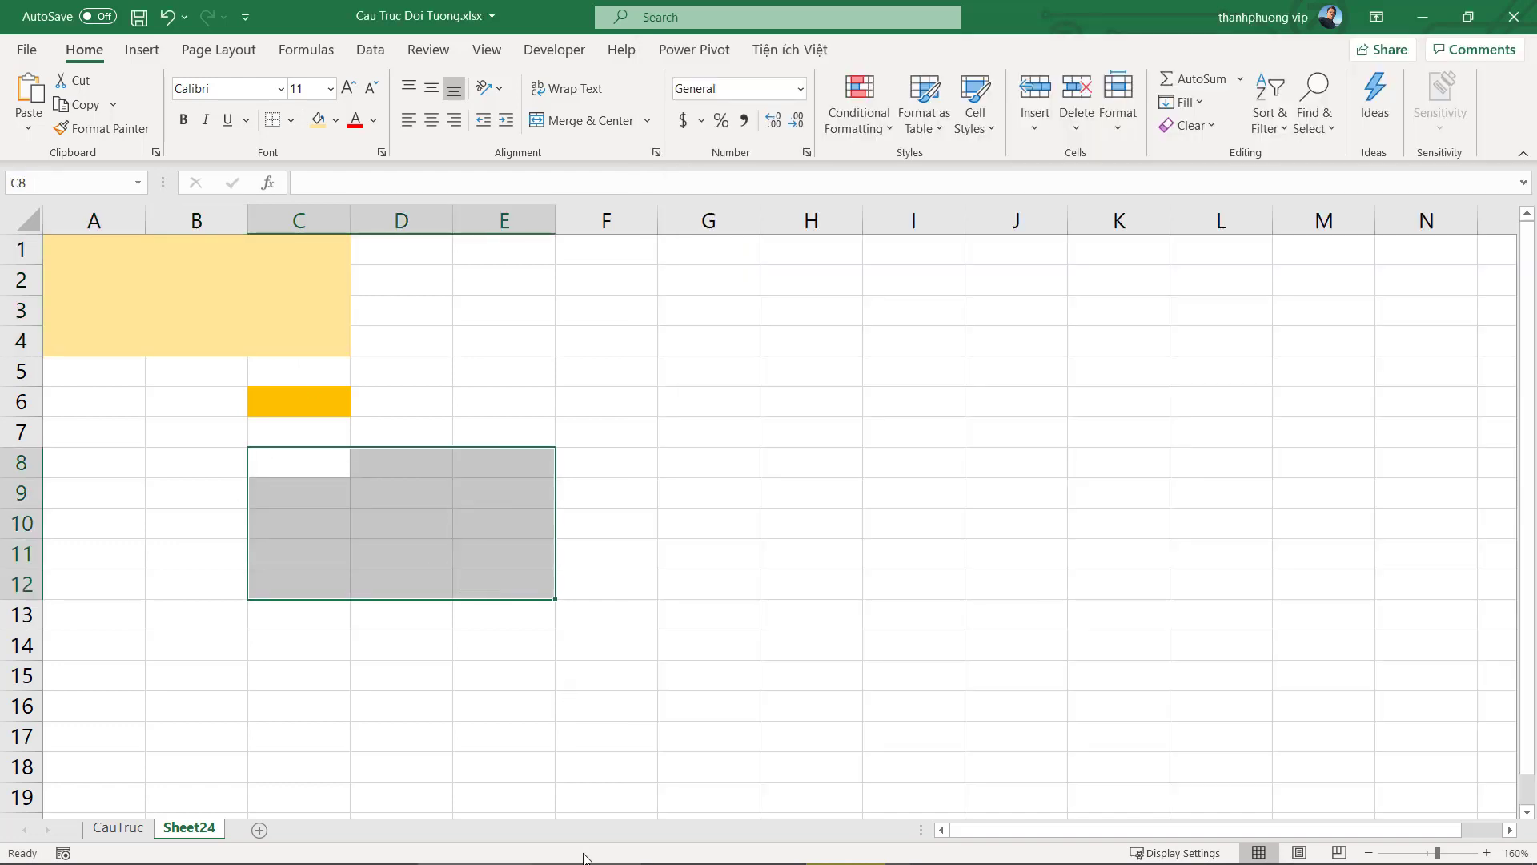
pyautogui.hotkey('alt', 'F11')
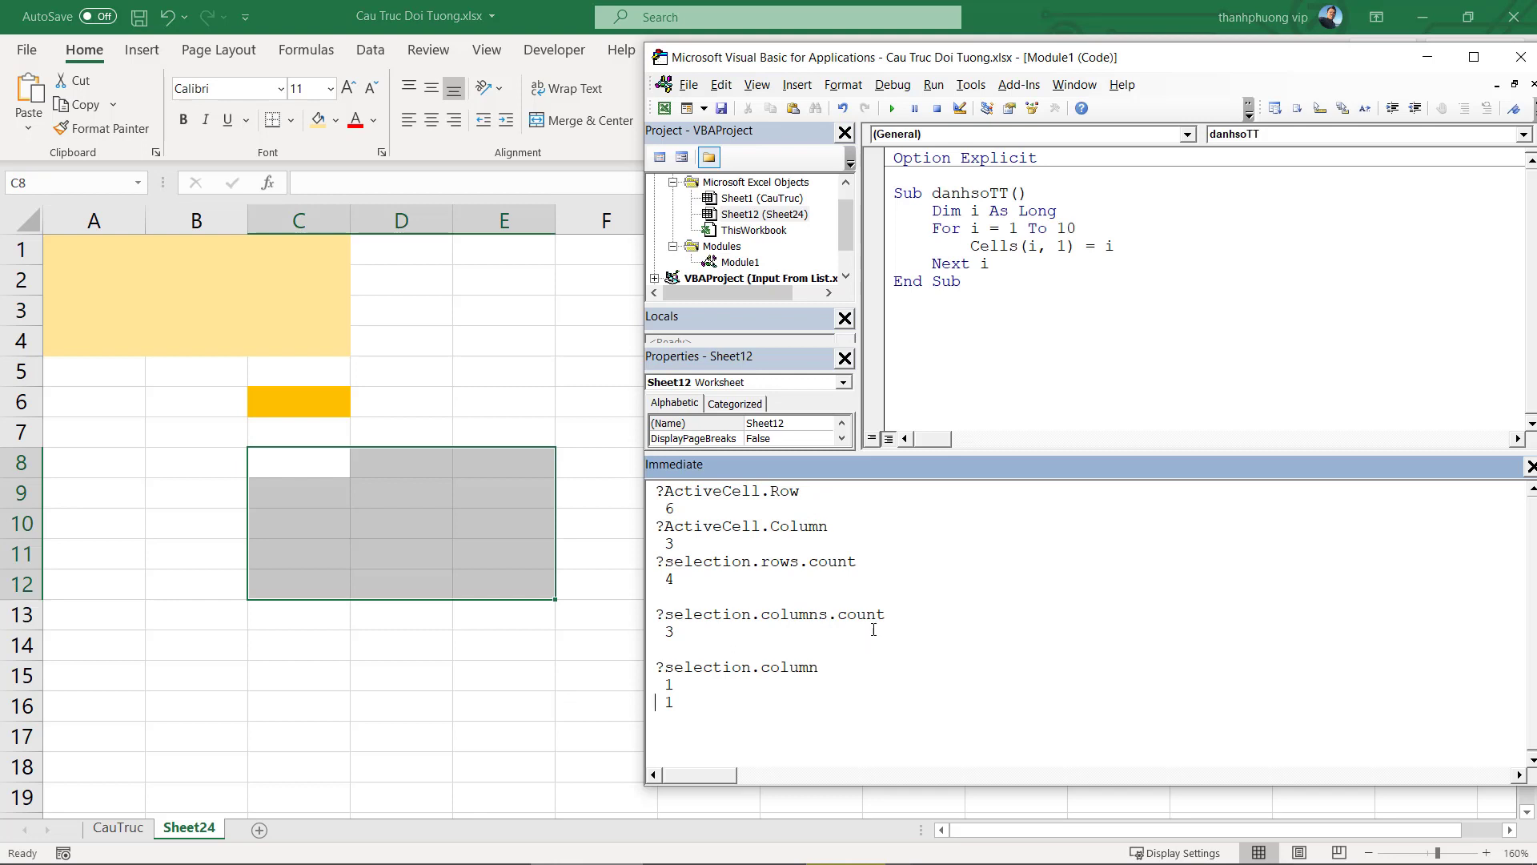
pyautogui.click(899, 613)
# Switch to ?selection.row and test it with E11, then B8:E12 selected
pyautogui.doubleClick(766, 667)
pyautogui.write('r')
pyautogui.write('ow')
pyautogui.click(531, 539)
pyautogui.hotkey('alt', 'F11')
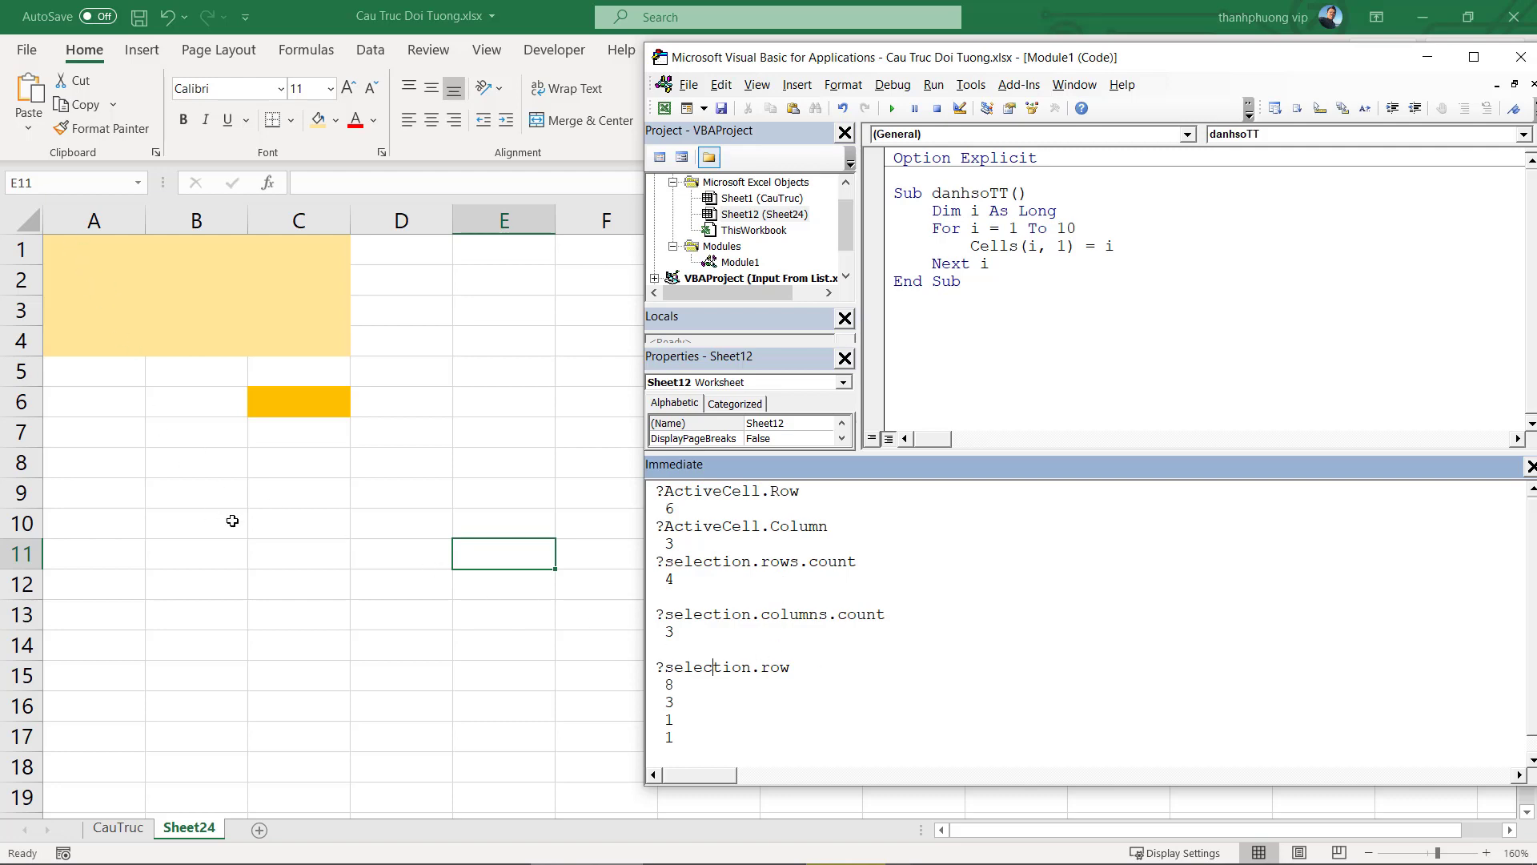
pyautogui.moveTo(204, 460); pyautogui.dragTo(480, 593)
pyautogui.hotkey('alt', 'F11')
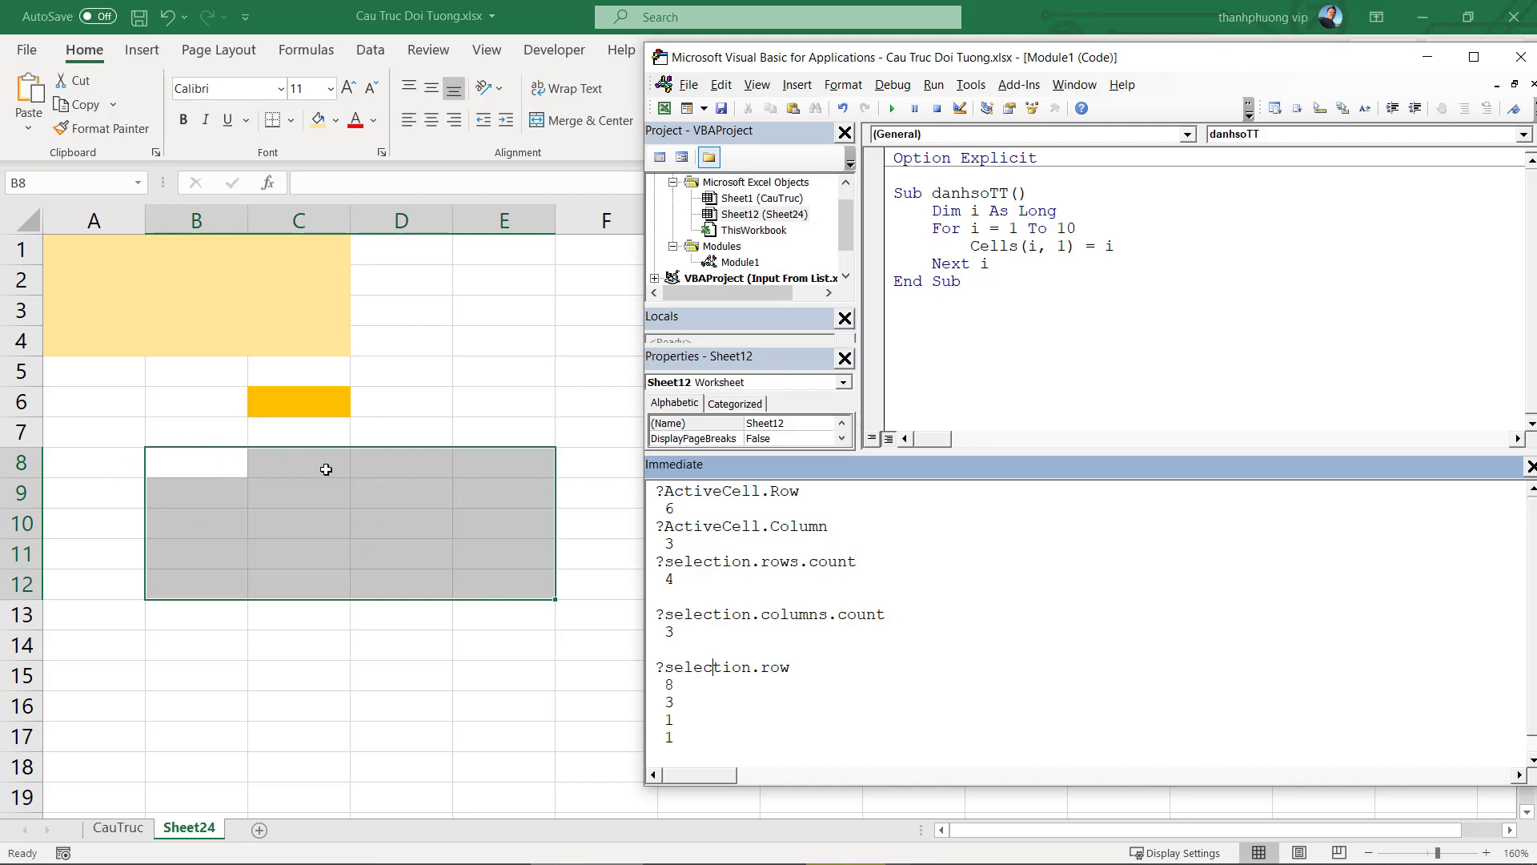
# Delete the printed results and clear the whole Immediate window
pyautogui.moveTo(781, 754); pyautogui.dragTo(640, 687)
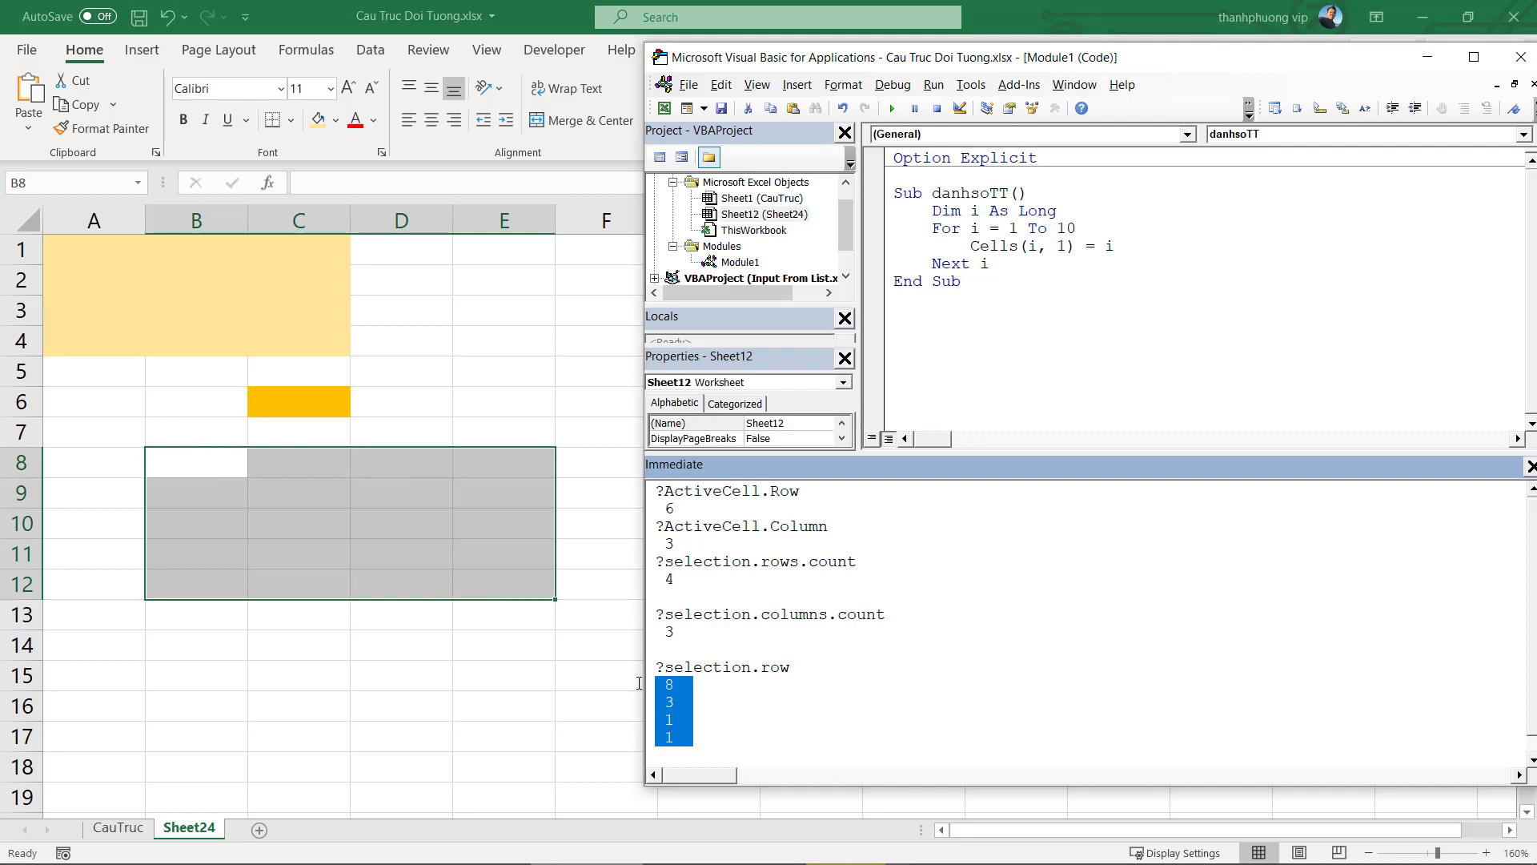
pyautogui.press('Delete')
pyautogui.hotkey('ctrl', 'a')
pyautogui.press('Delete')
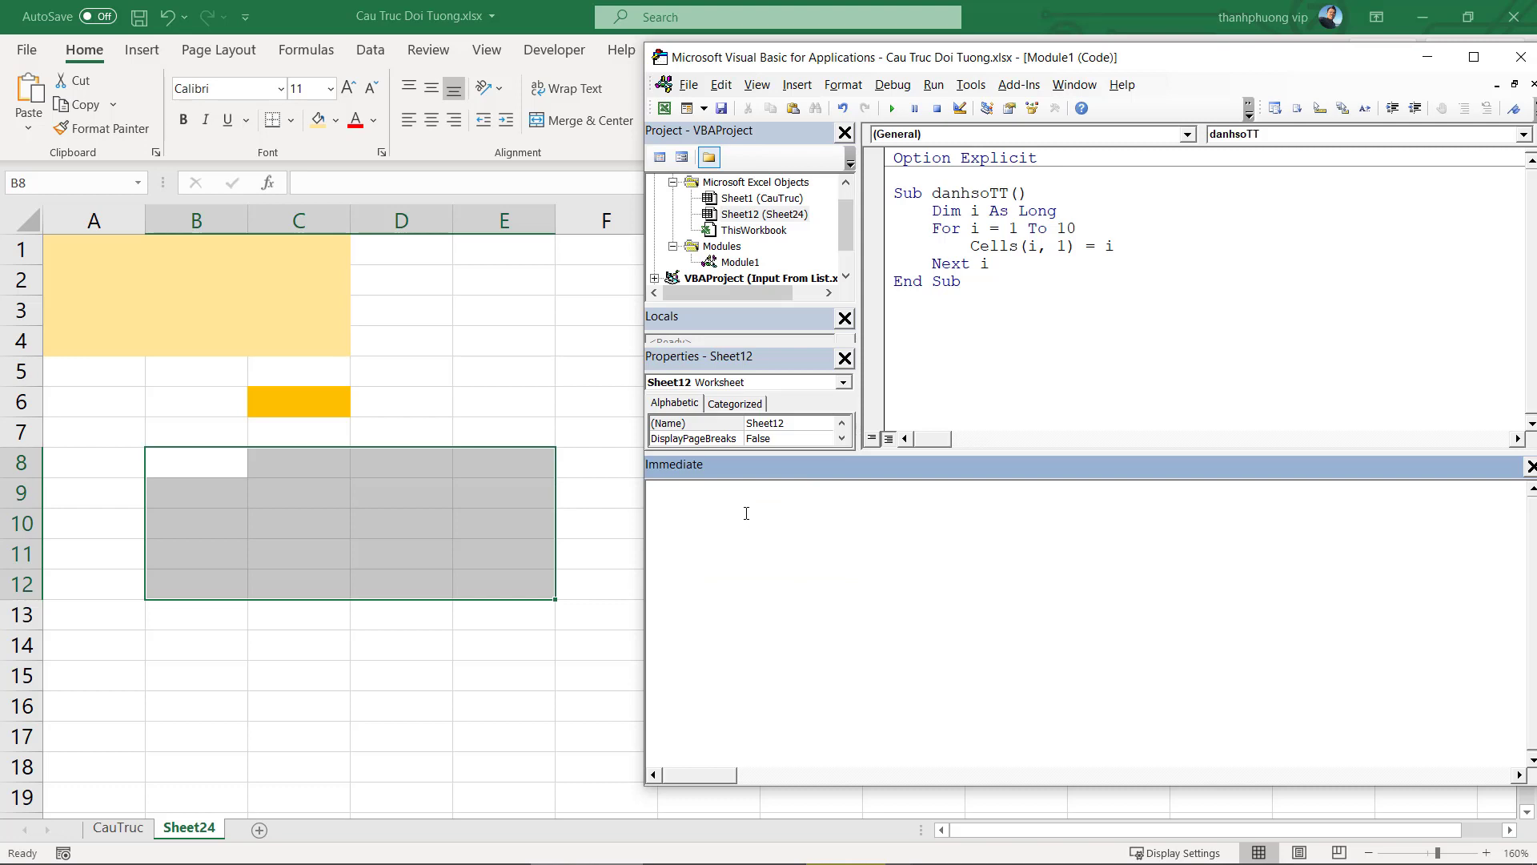
# Run ?Selection.Address, which returns $B$8:$E$12
pyautogui.write('Se')
pyautogui.write('lection.')
pyautogui.write('Add')
pyautogui.write('ress')
pyautogui.click(656, 490)
pyautogui.write('?')
pyautogui.press('Return')
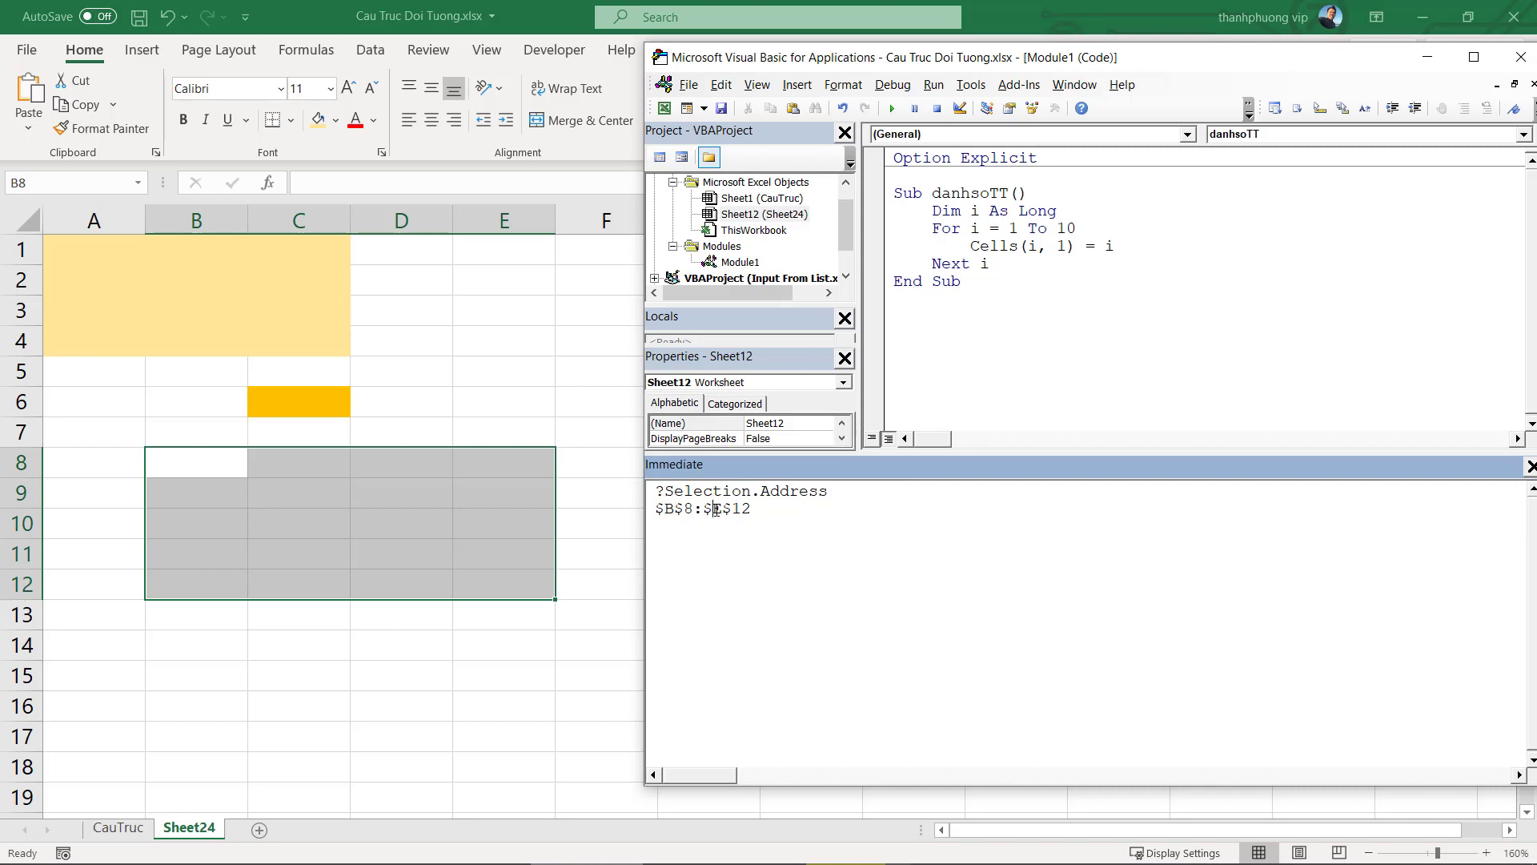
# Delete Address and its printed $B$8:$E$12 result, leaving ?Selection
pyautogui.click(737, 509)
pyautogui.click(795, 509)
pyautogui.moveTo(801, 514); pyautogui.dragTo(761, 491)
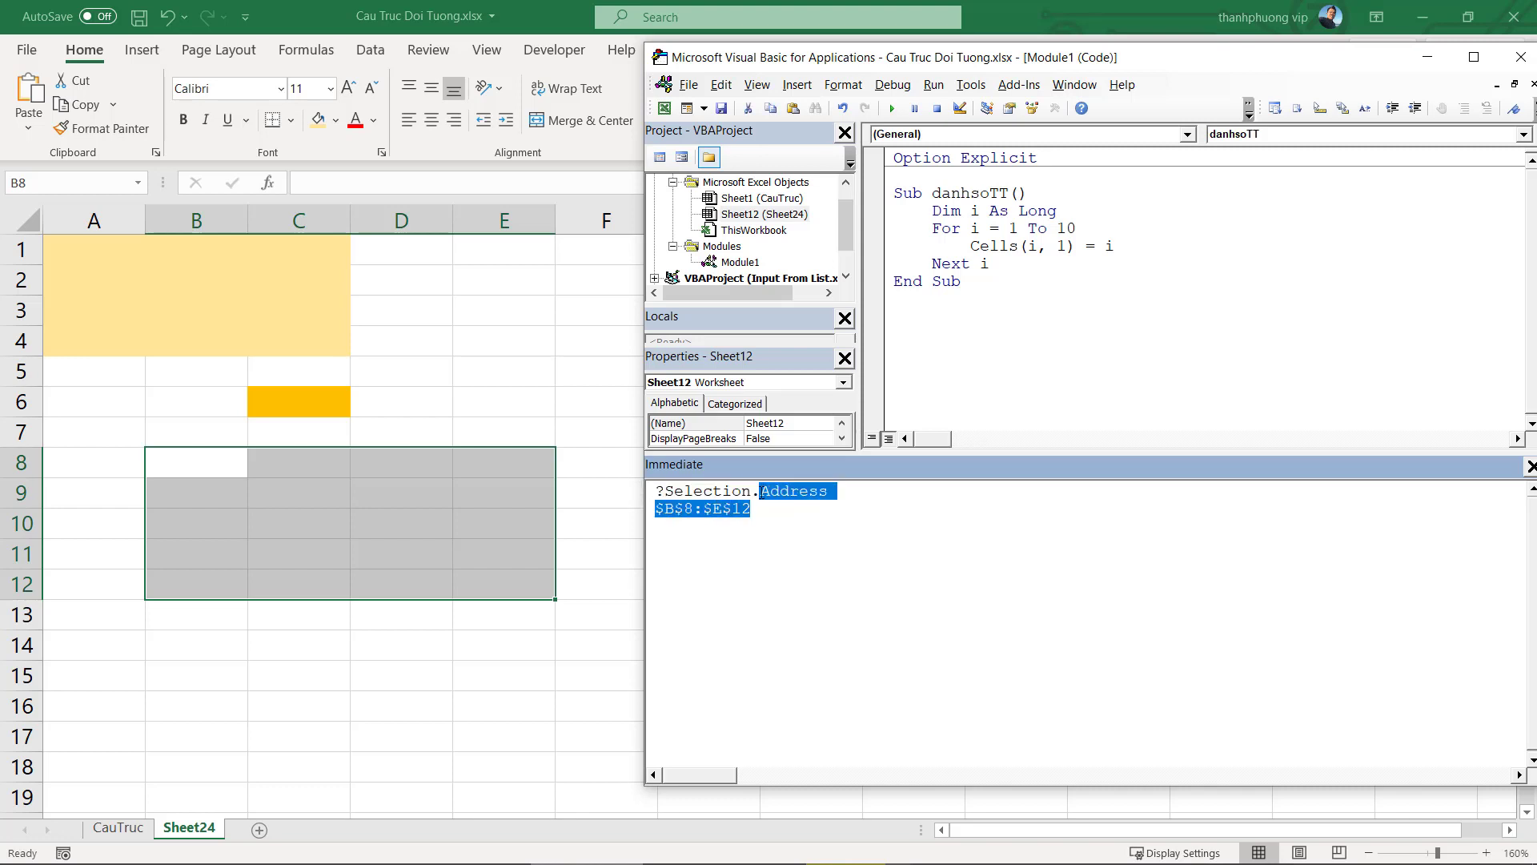
pyautogui.press('Delete')
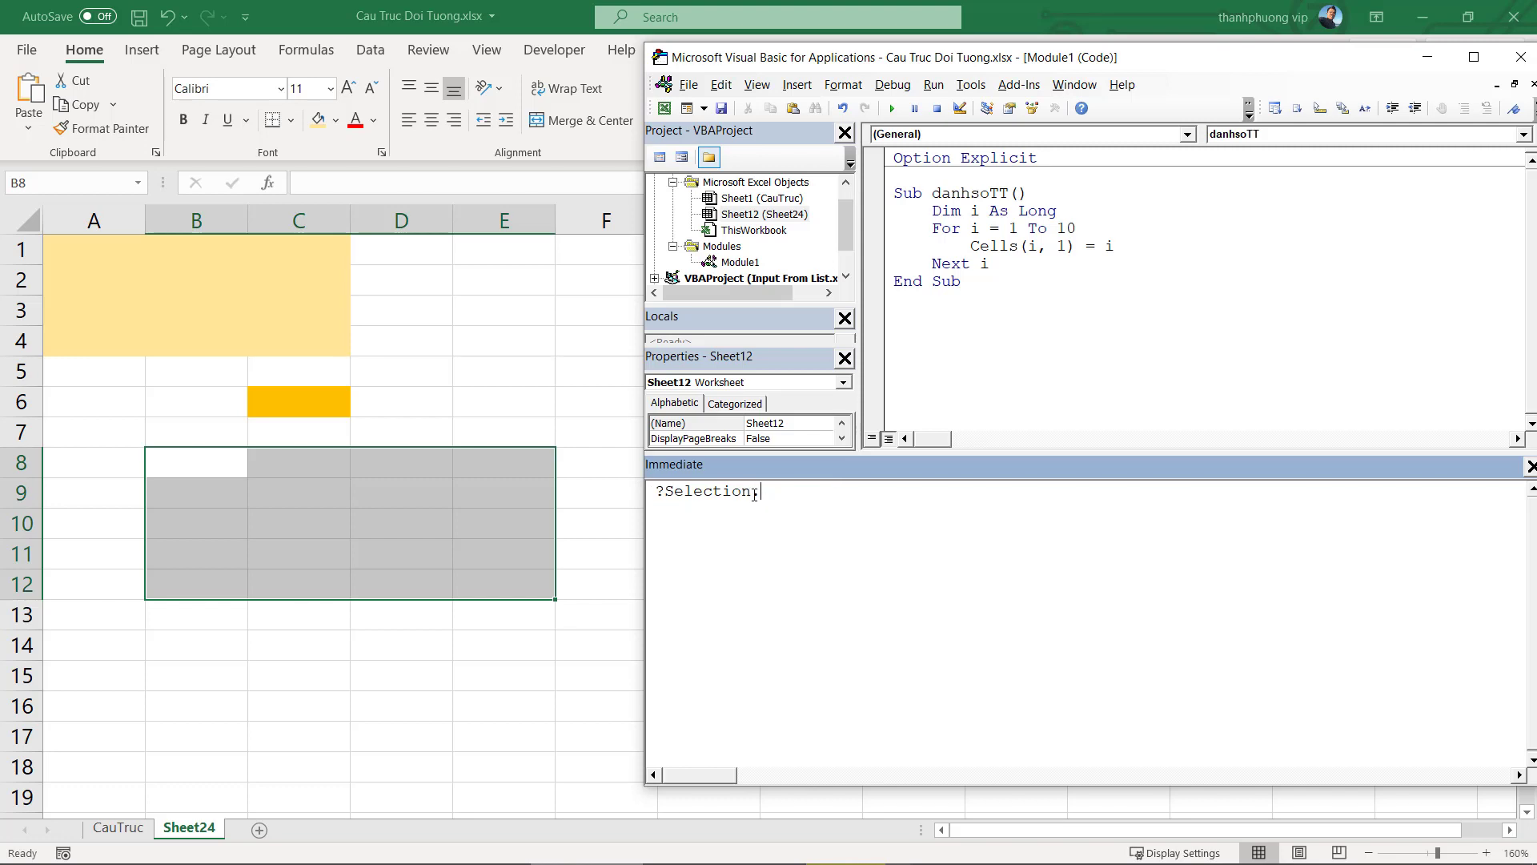
# Add a Range("A1").Address line after Next i in the danhsoTT macro
pyautogui.click(1015, 263)
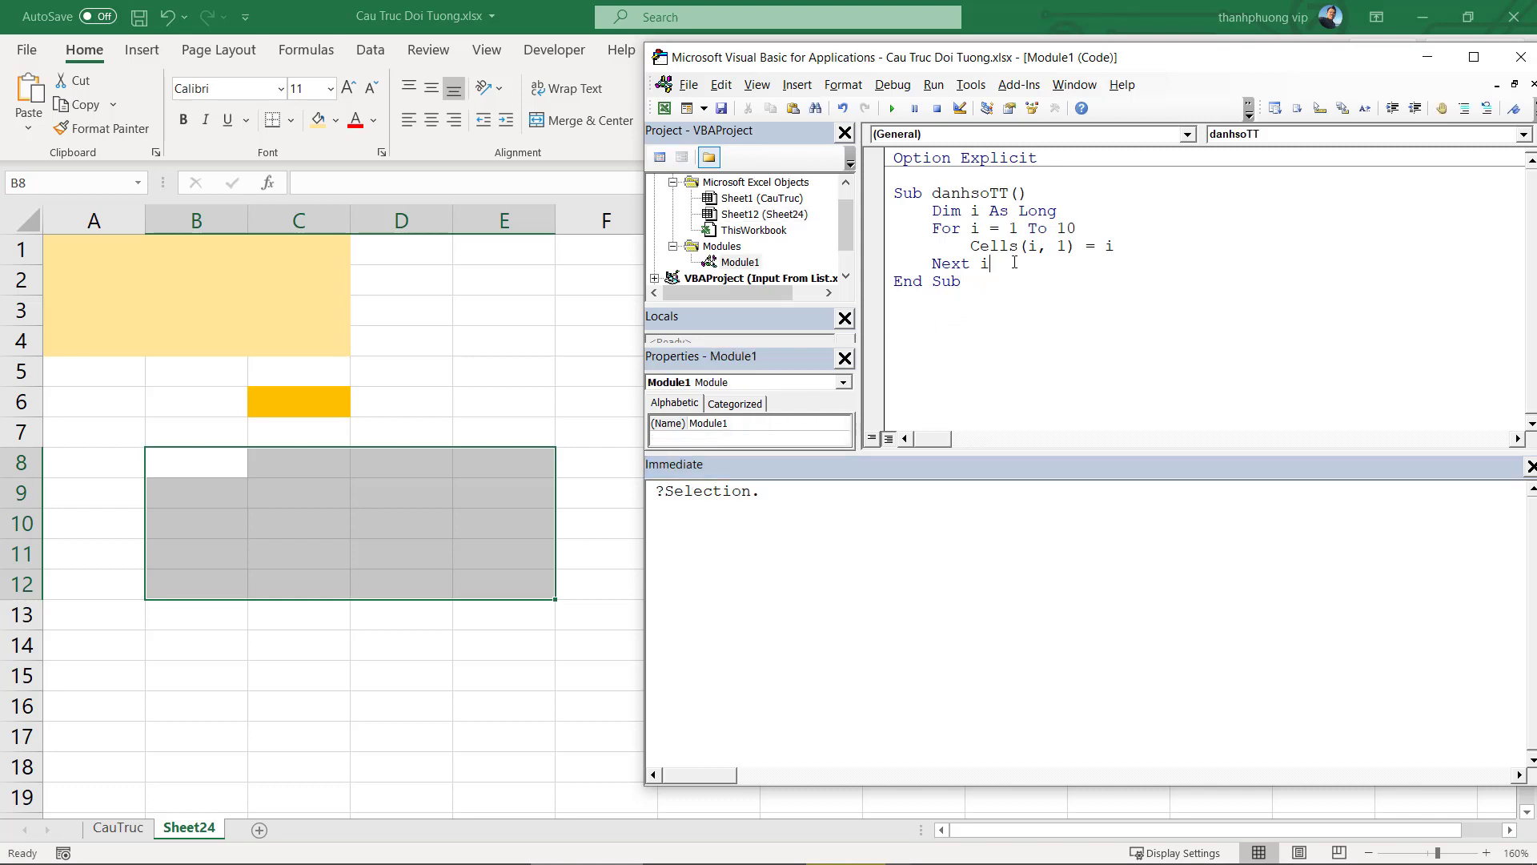
pyautogui.press('Return')
pyautogui.write('ra')
pyautogui.write('nge("A')
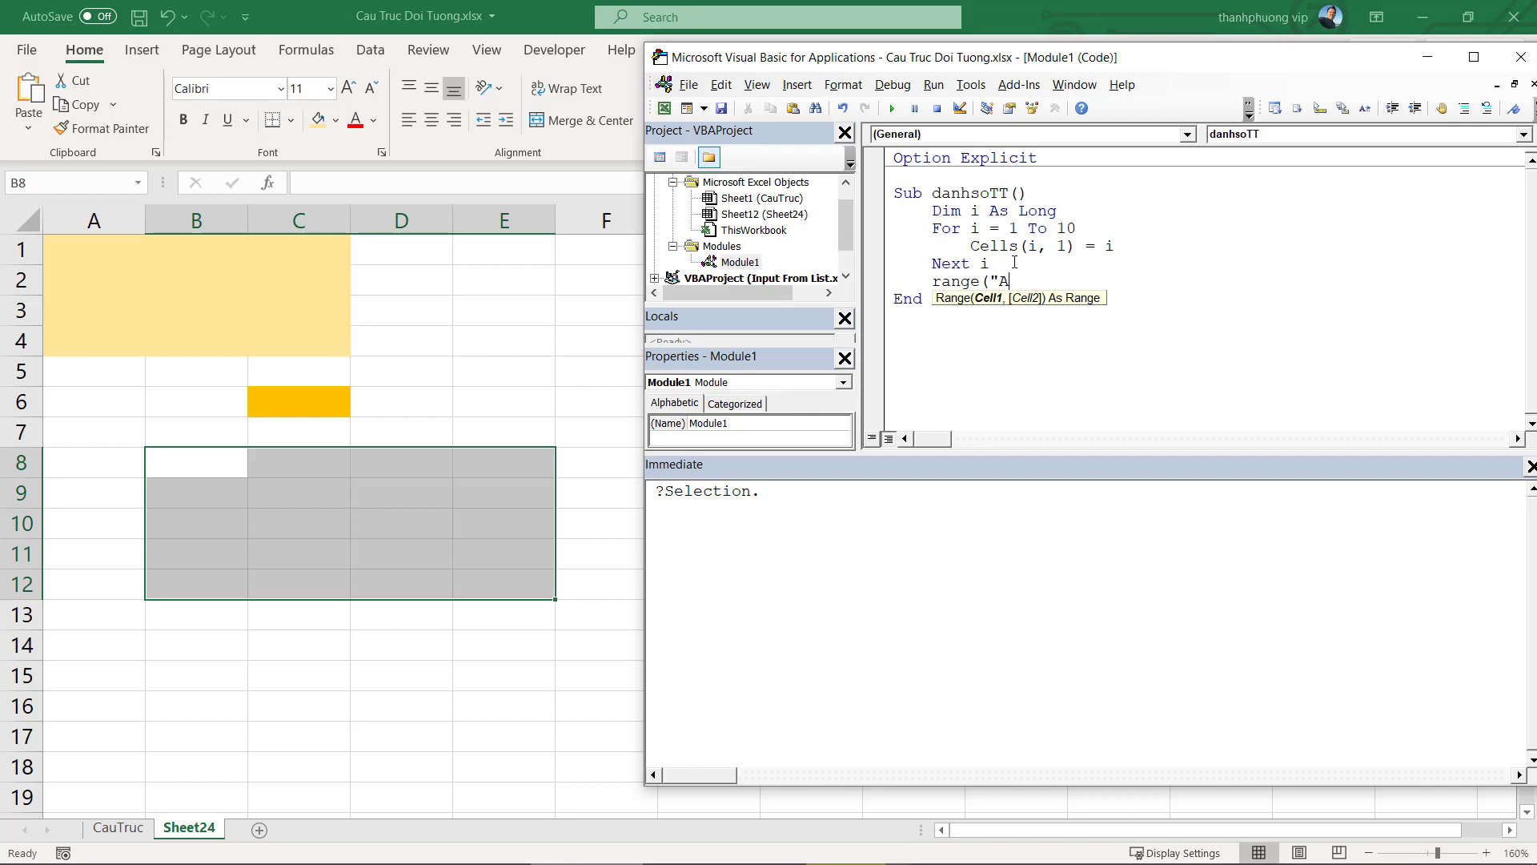
pyautogui.write('1"')
pyautogui.write('),')
pyautogui.press('BackSpace')
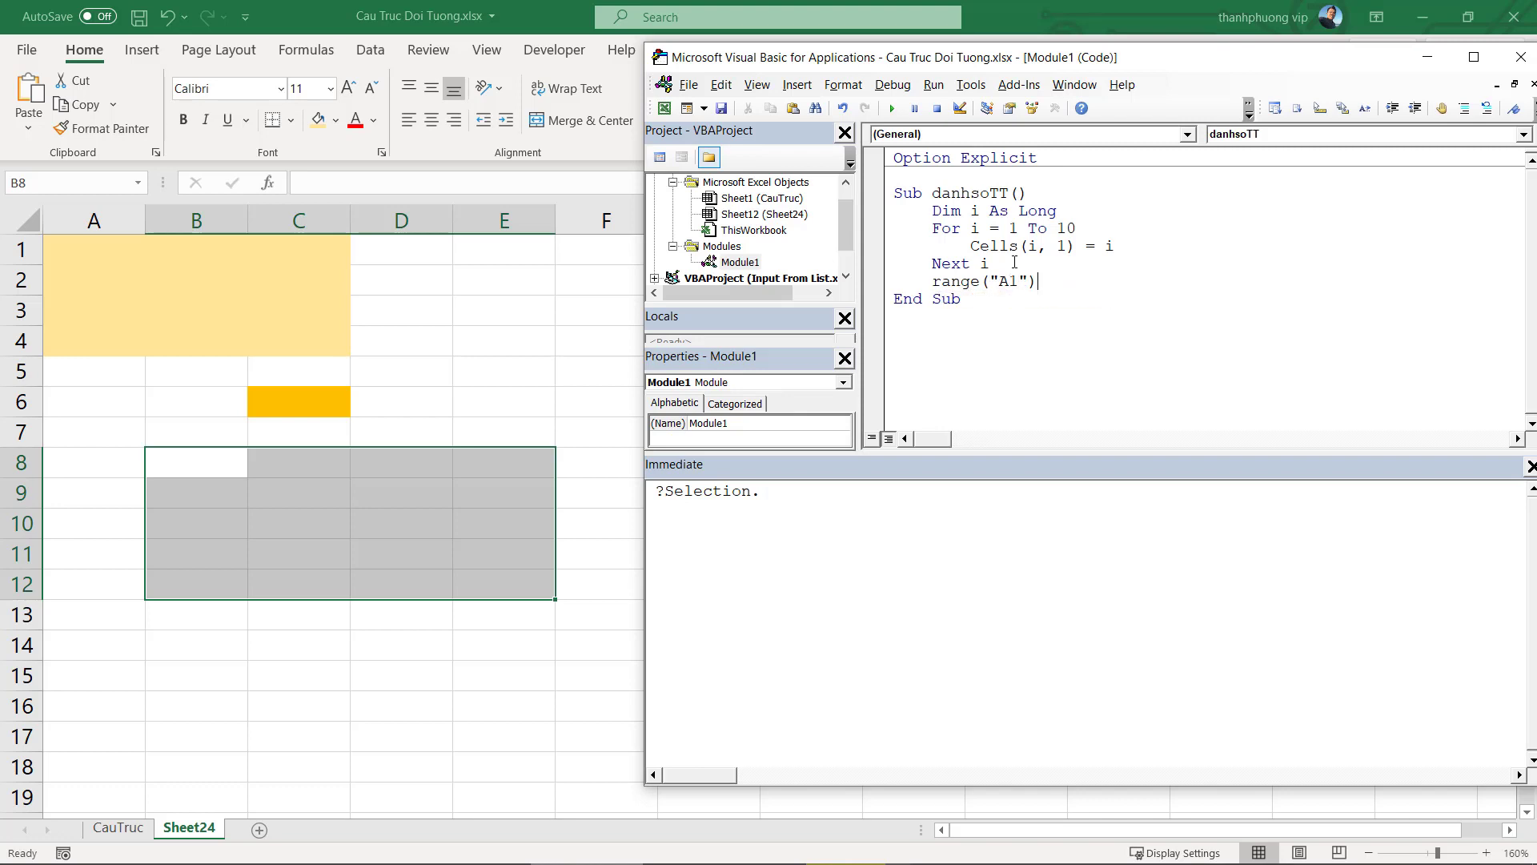
pyautogui.write('.')
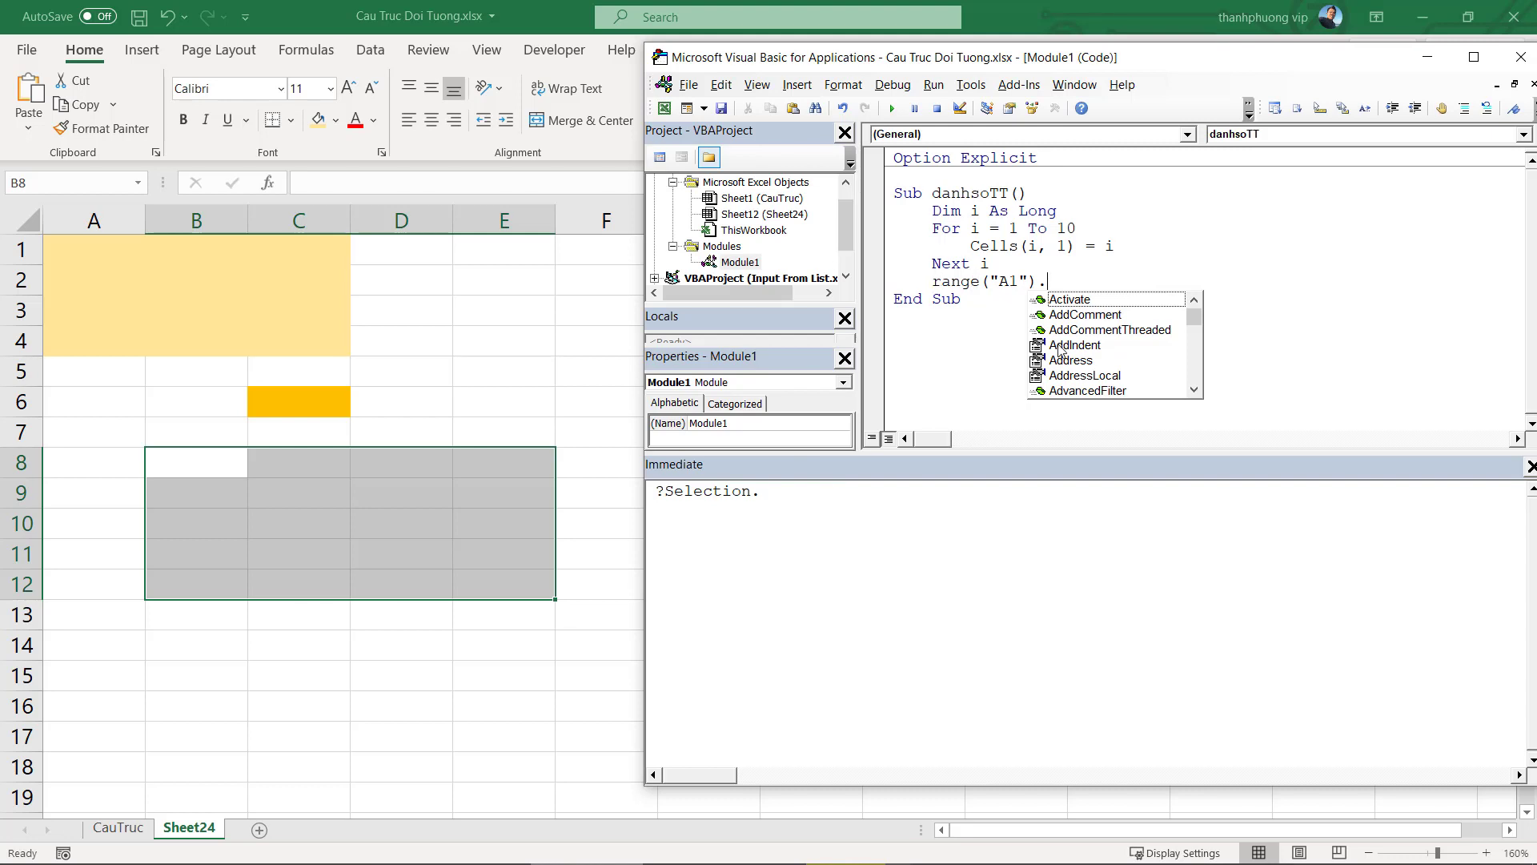
pyautogui.doubleClick(1069, 361)
pyautogui.moveTo(1121, 287); pyautogui.dragTo(1047, 286)
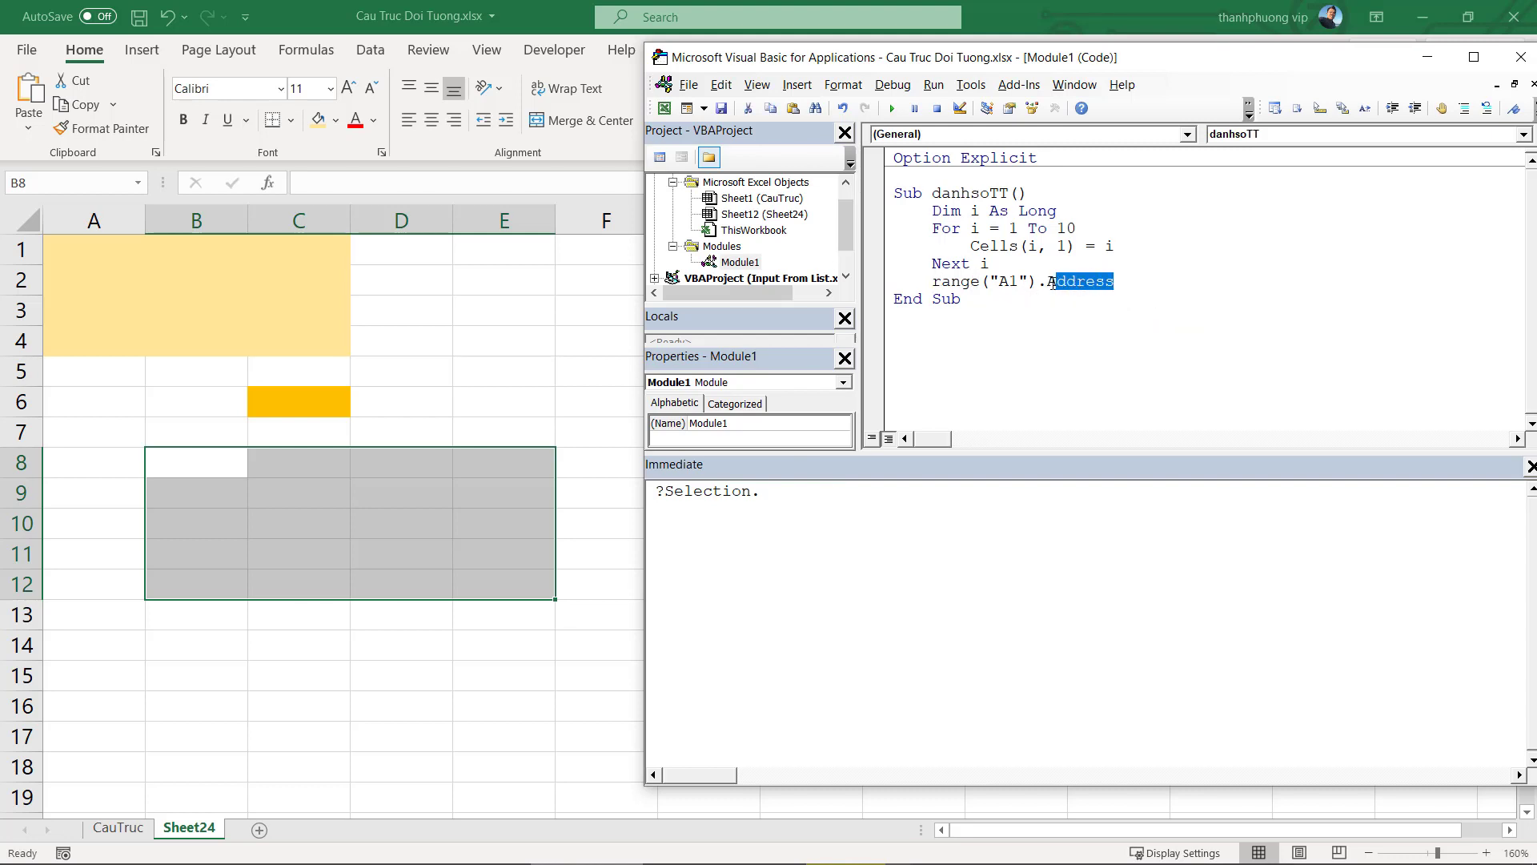
# Run ?Selection.Address in the Immediate window to get $B$8:$E$12 again
pyautogui.click(784, 507)
pyautogui.click(784, 495)
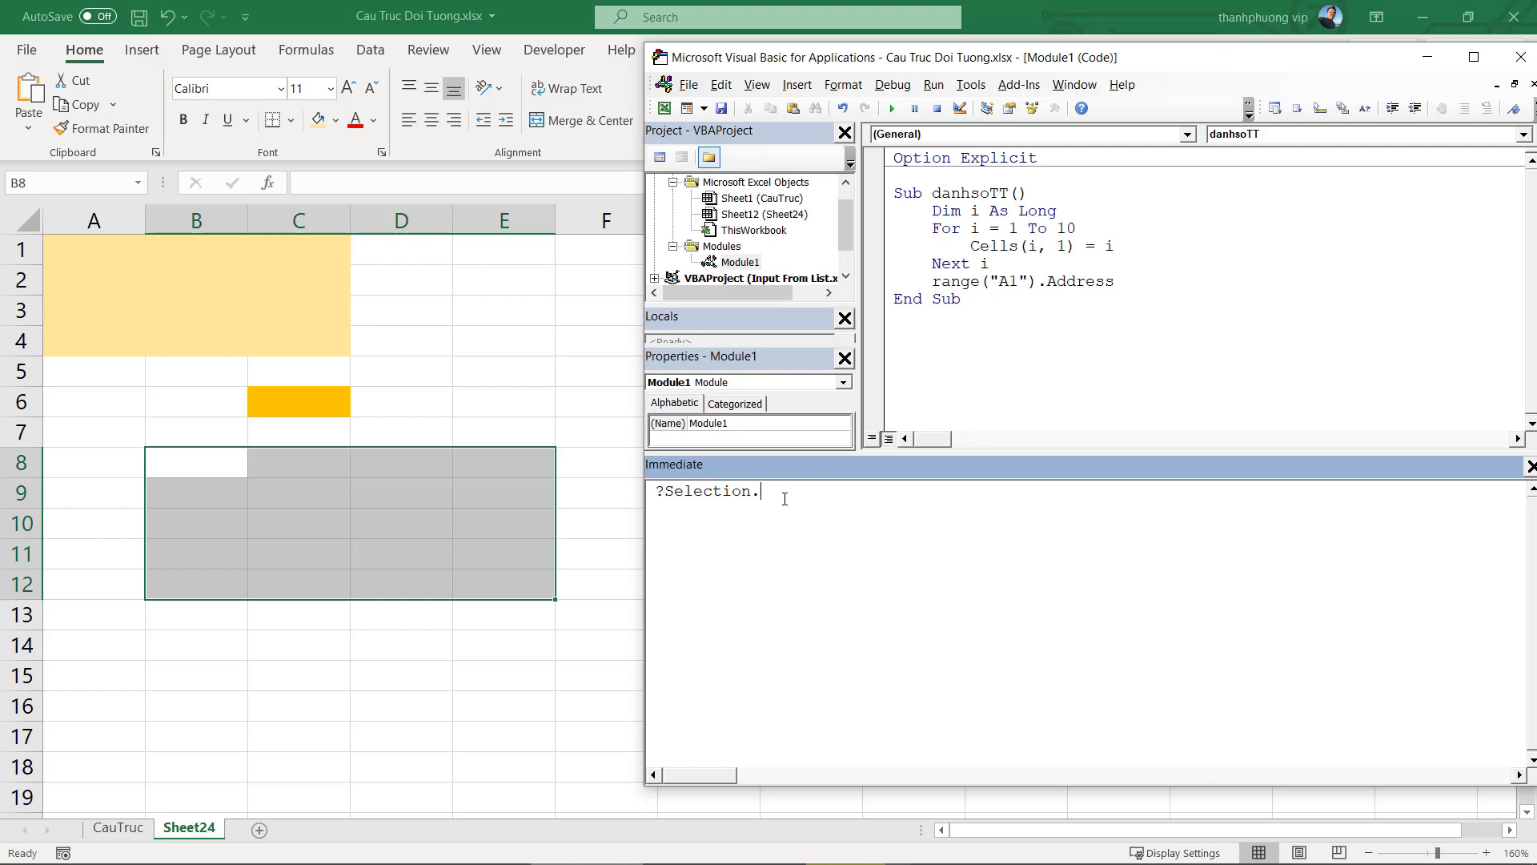
pyautogui.write('Address')
pyautogui.press('Return')
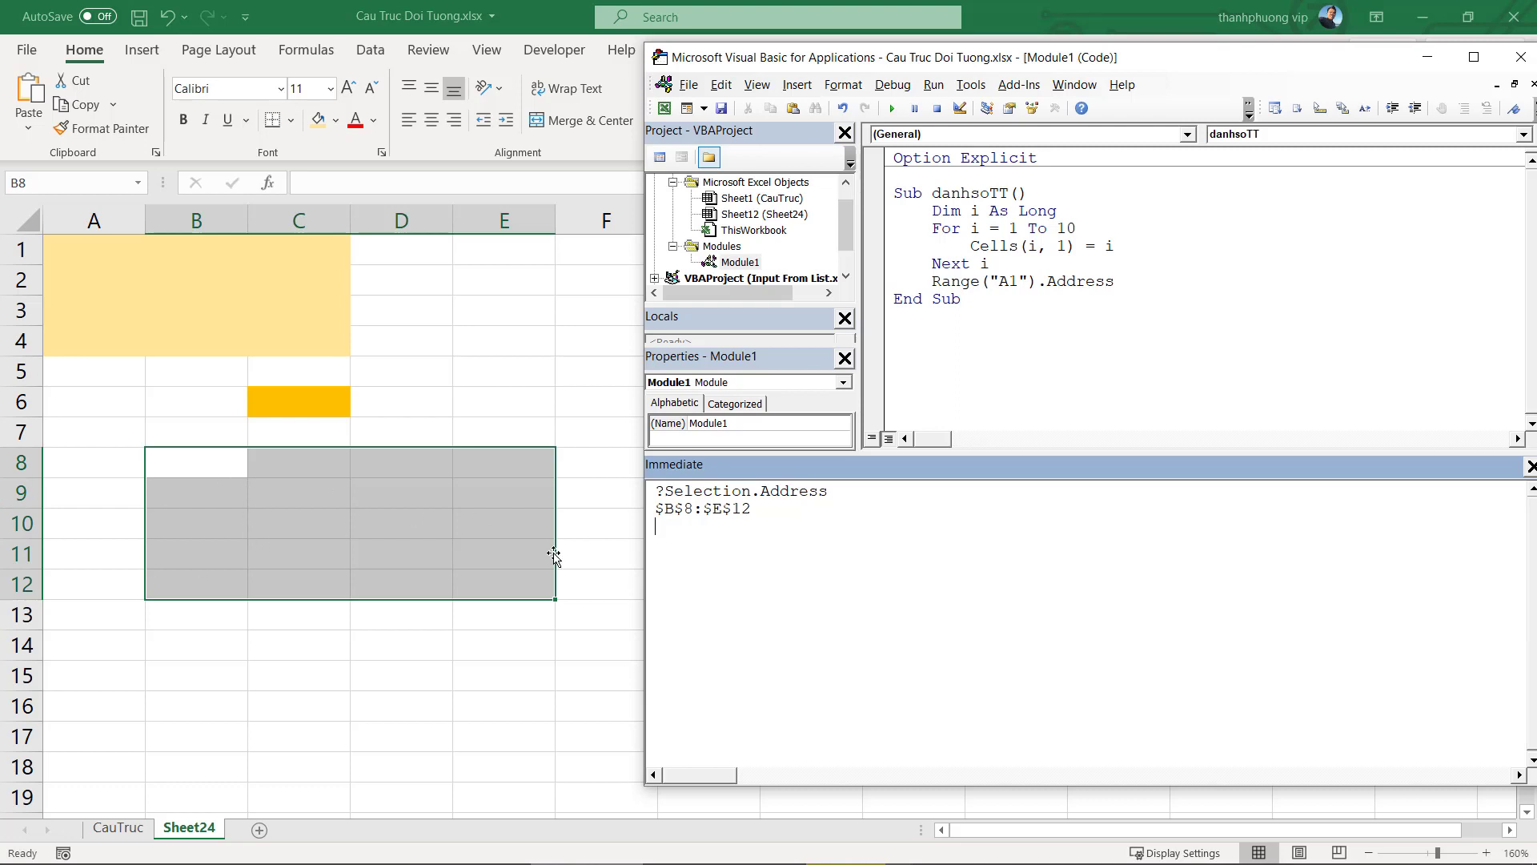
# Clear the Immediate window and undo the .Address edit on the code line
pyautogui.moveTo(820, 526); pyautogui.dragTo(586, 463)
pyautogui.press('Delete')
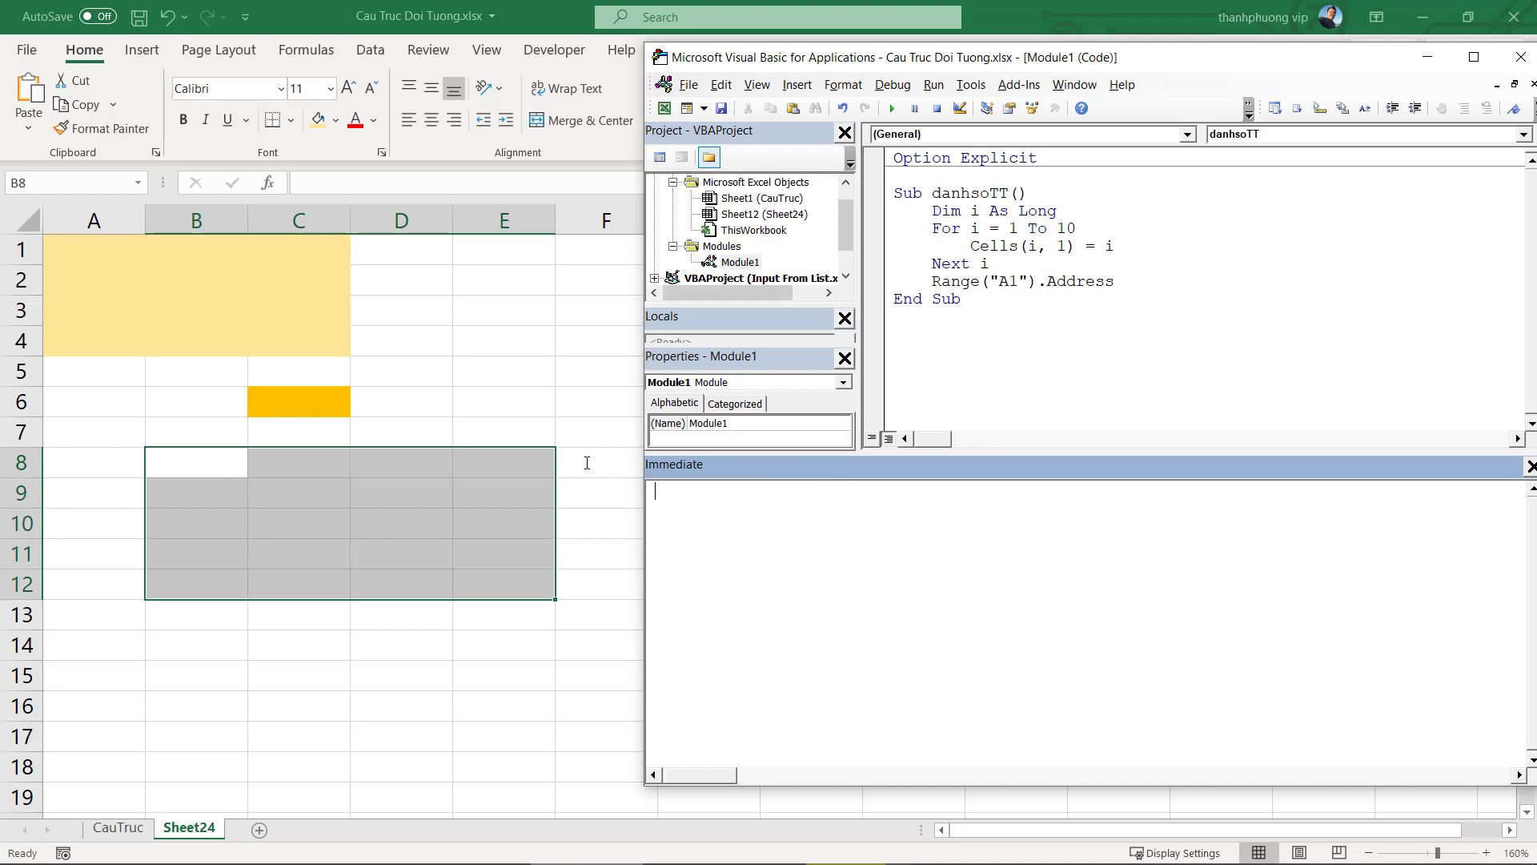
pyautogui.write('se')
pyautogui.hotkey('ctrl', 'z')
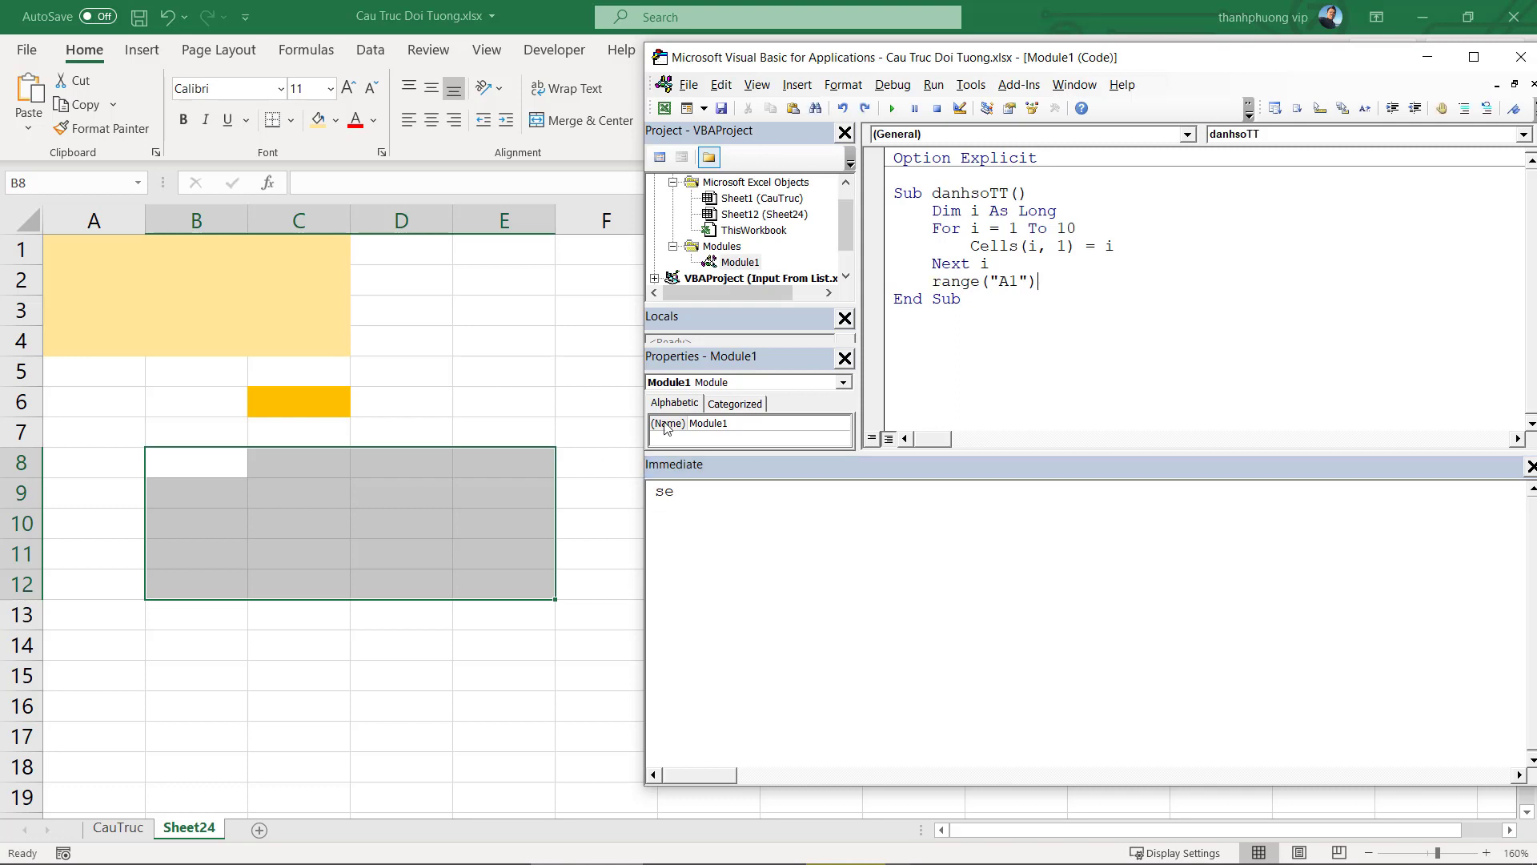
pyautogui.hotkey('ctrl', 'z')
pyautogui.hotkey('ctrl', 'z')
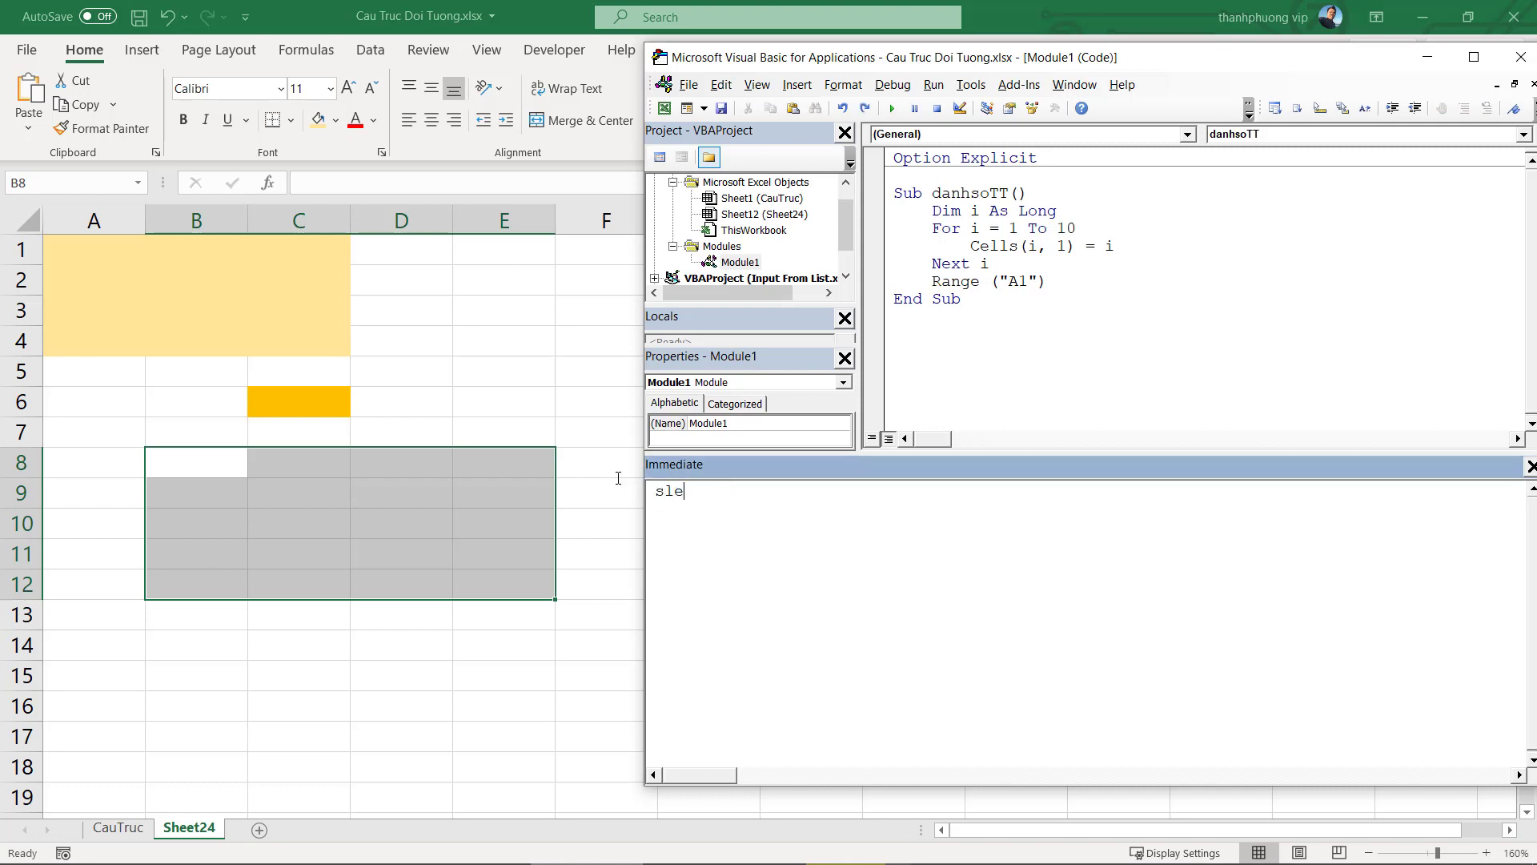
# Query ?selection.cells.count in the Immediate window, which prints 20 for B8:E12
pyautogui.press('BackSpace')
pyautogui.press('BackSpace')
pyautogui.write('election.')
pyautogui.write('cells.co')
pyautogui.write('unt')
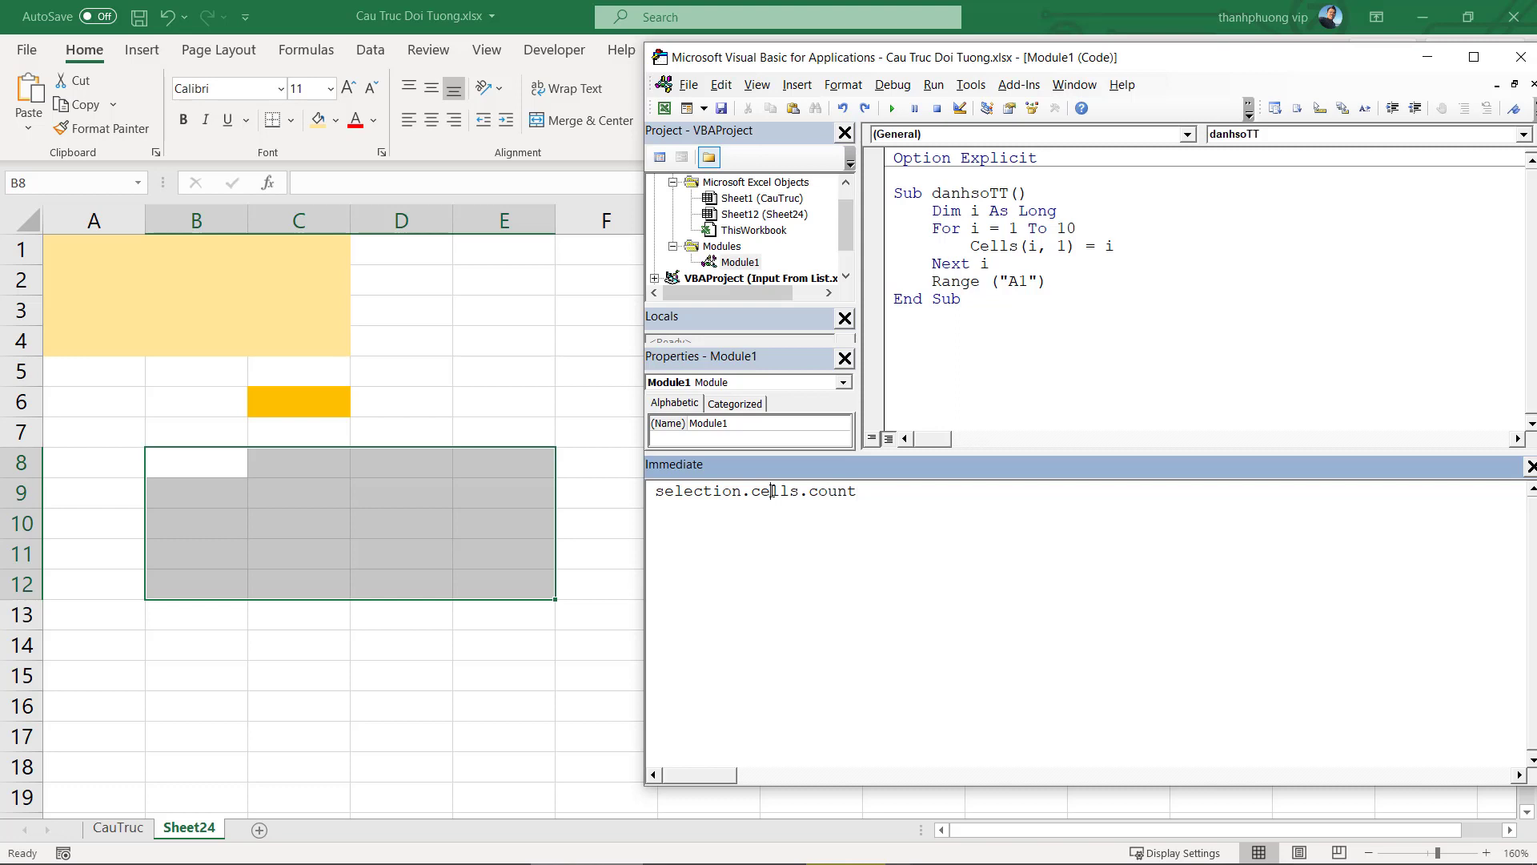
pyautogui.click(769, 490)
pyautogui.click(655, 491)
pyautogui.write('?')
pyautogui.press('Return')
pyautogui.hotkey('alt', 'F11')
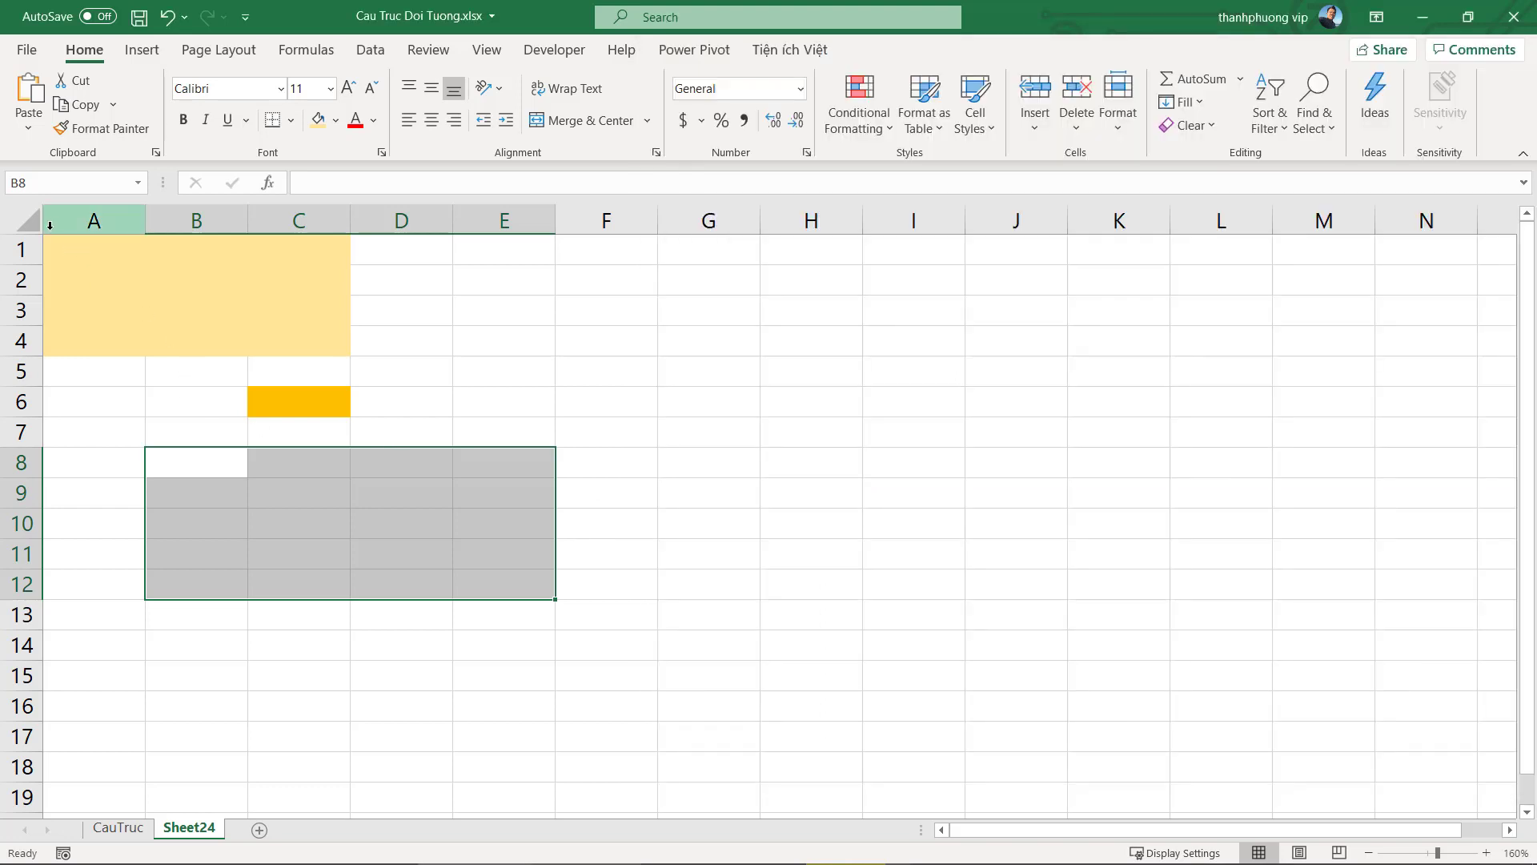
# Remove the fill colour from columns A through C
pyautogui.moveTo(50, 225); pyautogui.dragTo(307, 303)
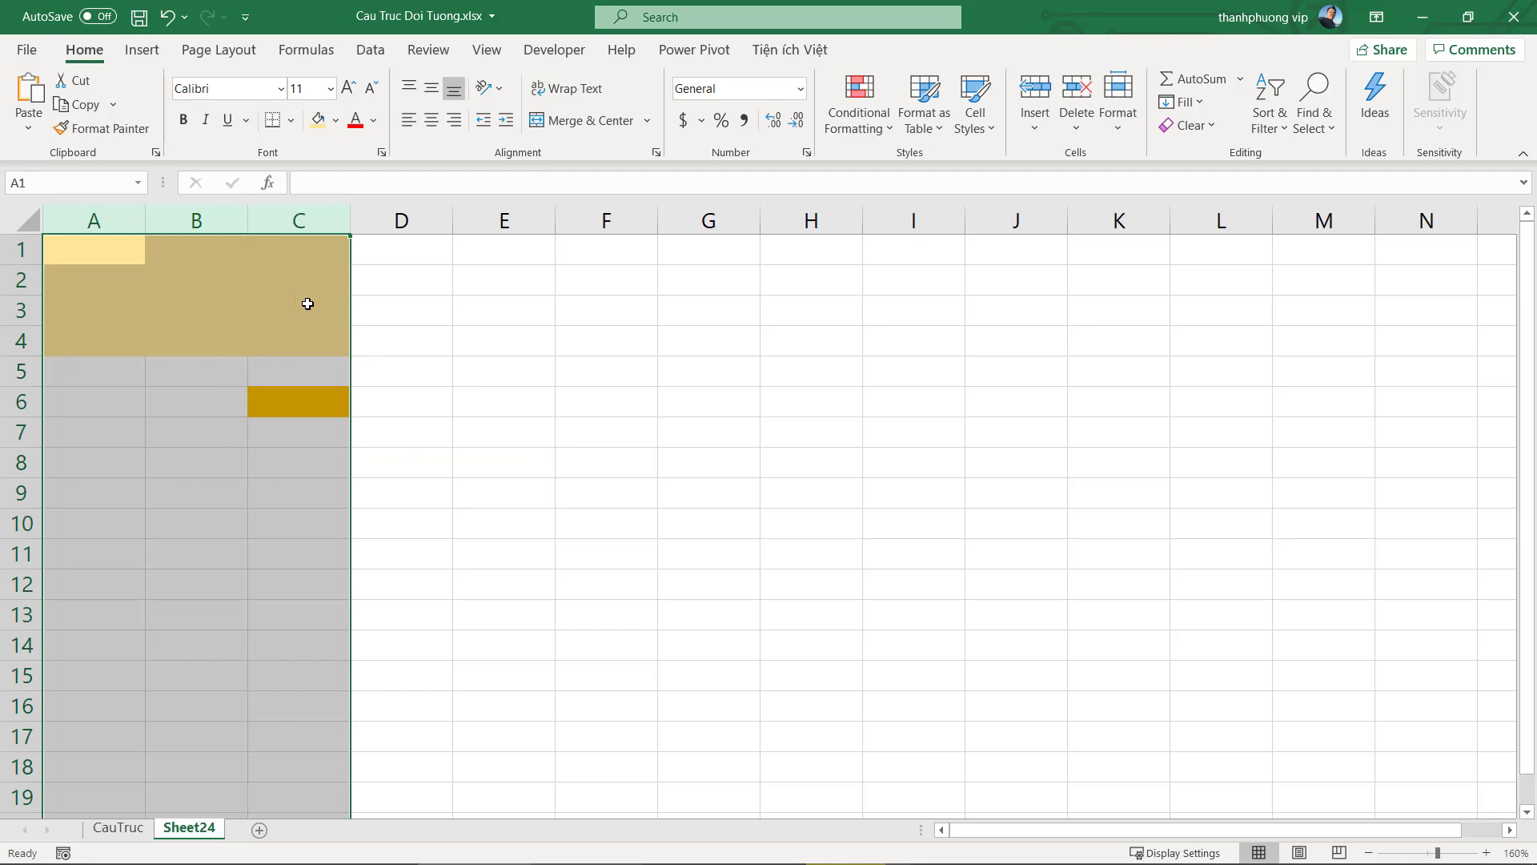
pyautogui.click(336, 120)
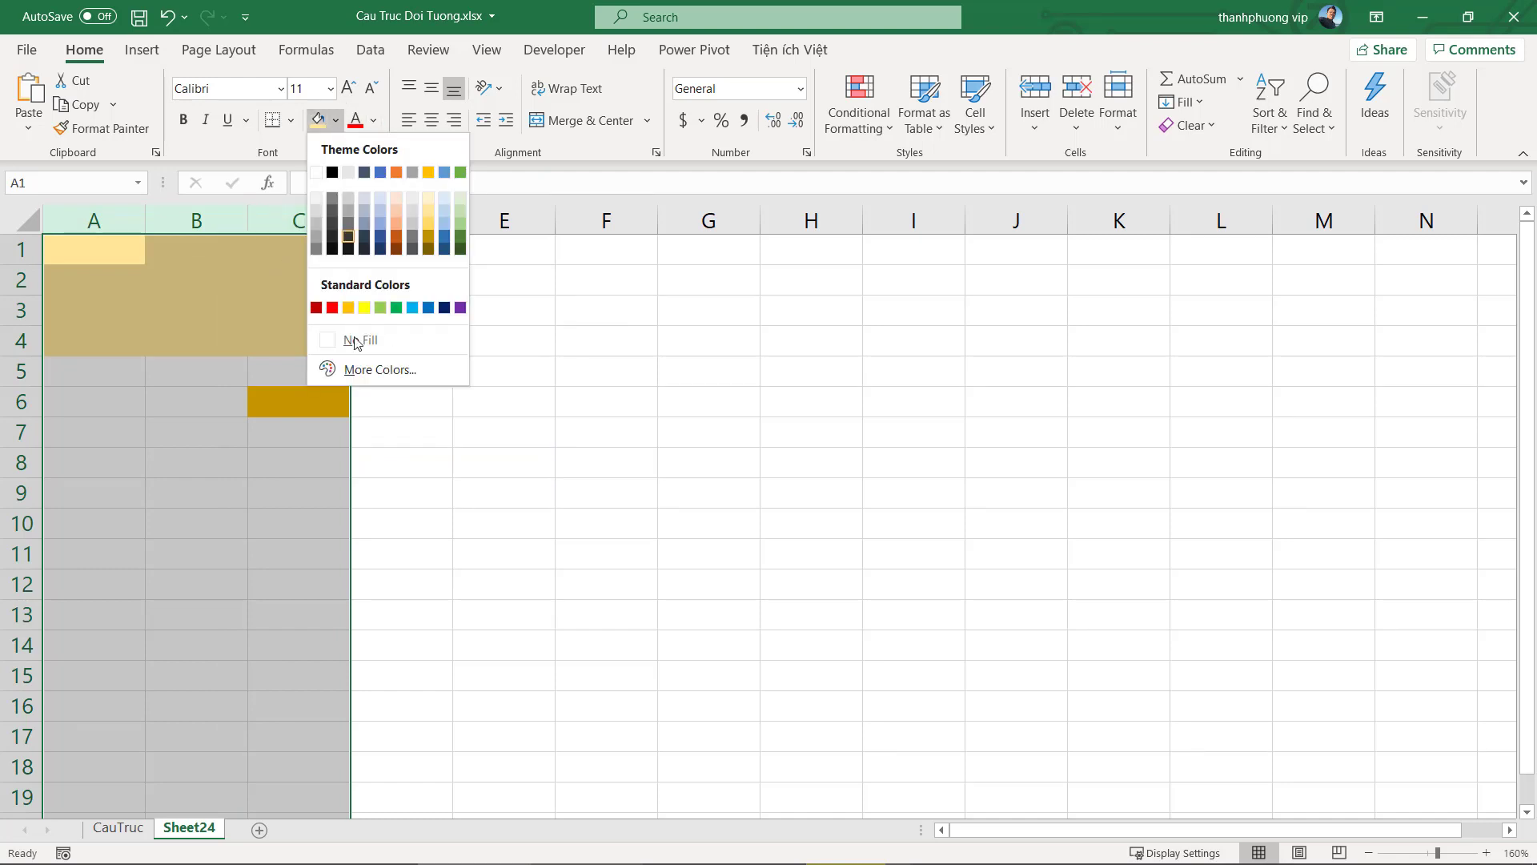
pyautogui.click(356, 340)
# Enter the values 1, 2, 3 and 4 into cells A1:A4
pyautogui.click(99, 251)
pyautogui.write('1')
pyautogui.press('Return')
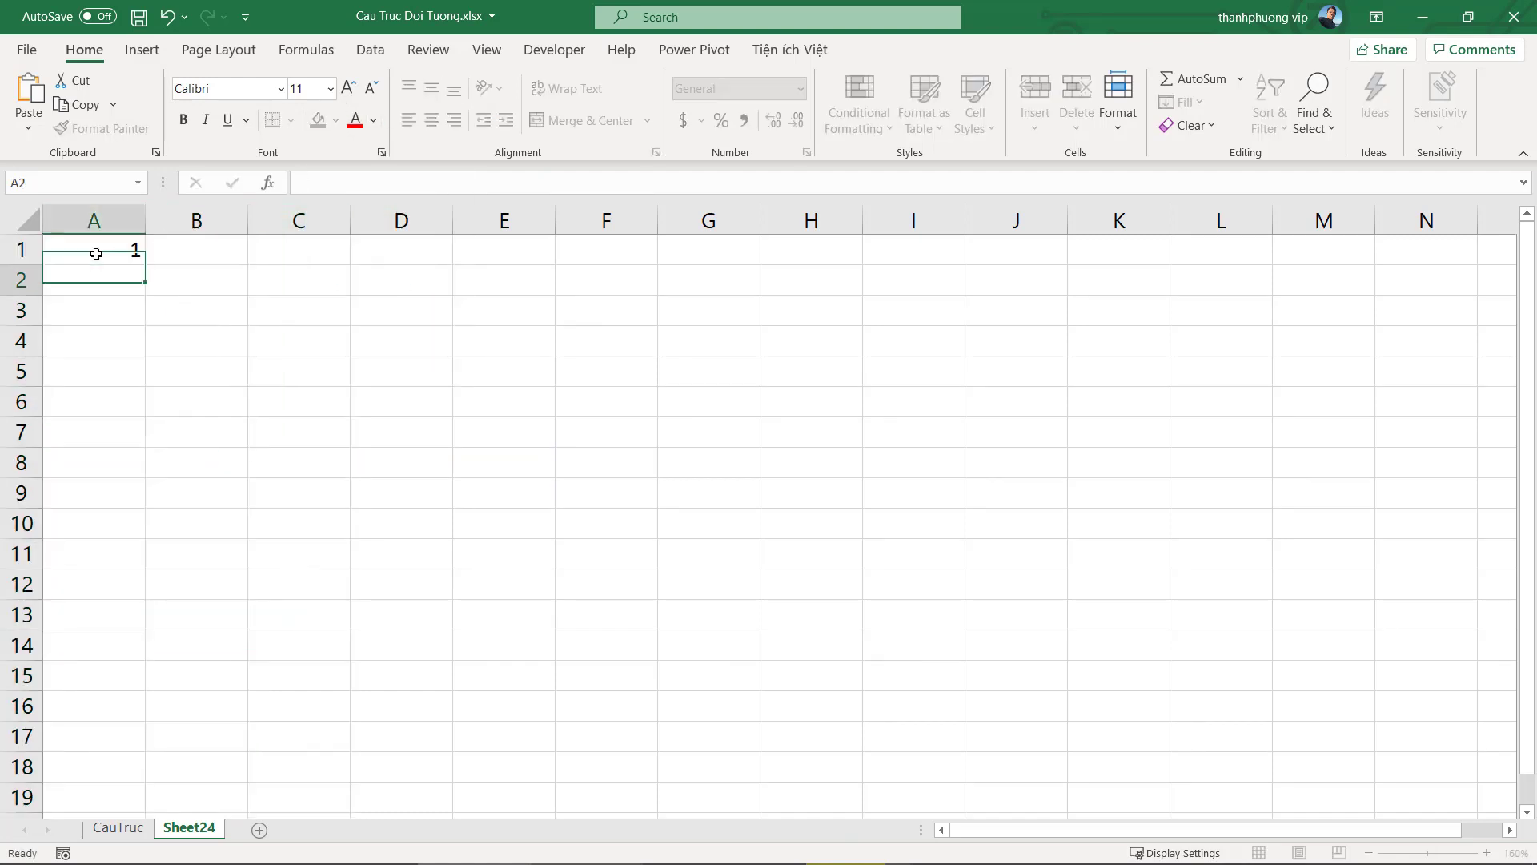
pyautogui.write('2')
pyautogui.press('Return')
pyautogui.write('3')
pyautogui.press('Return')
pyautogui.write('4')
pyautogui.press('Return')
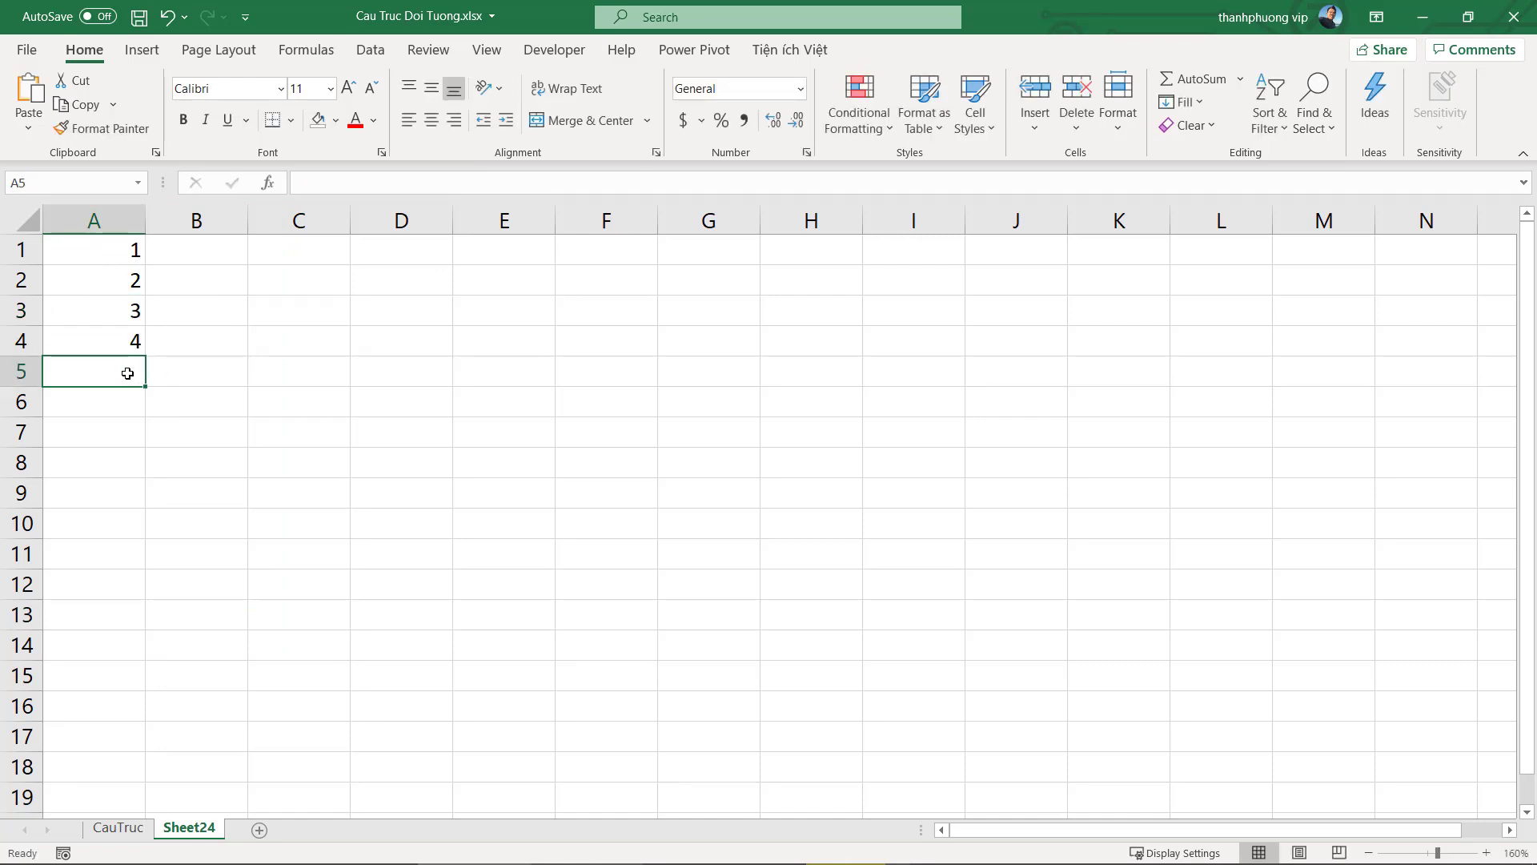
# Test =SUM(A1:A4) in A5, then clear A5 and return to the VBA editor
pyautogui.write('=sum')
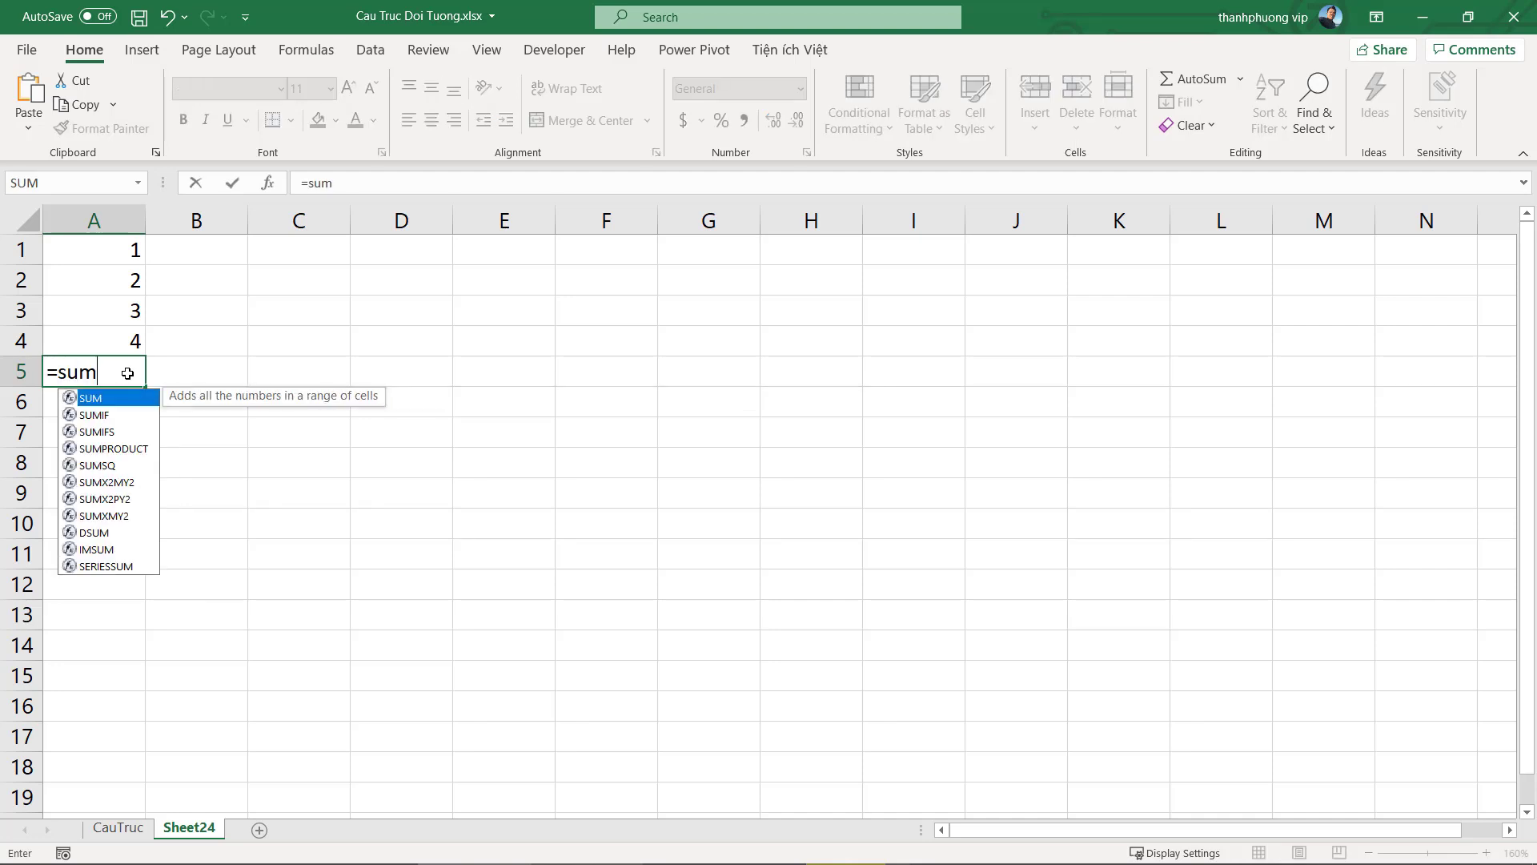
pyautogui.write('(')
pyautogui.moveTo(69, 250); pyautogui.dragTo(95, 336)
pyautogui.write(')')
pyautogui.press('Return')
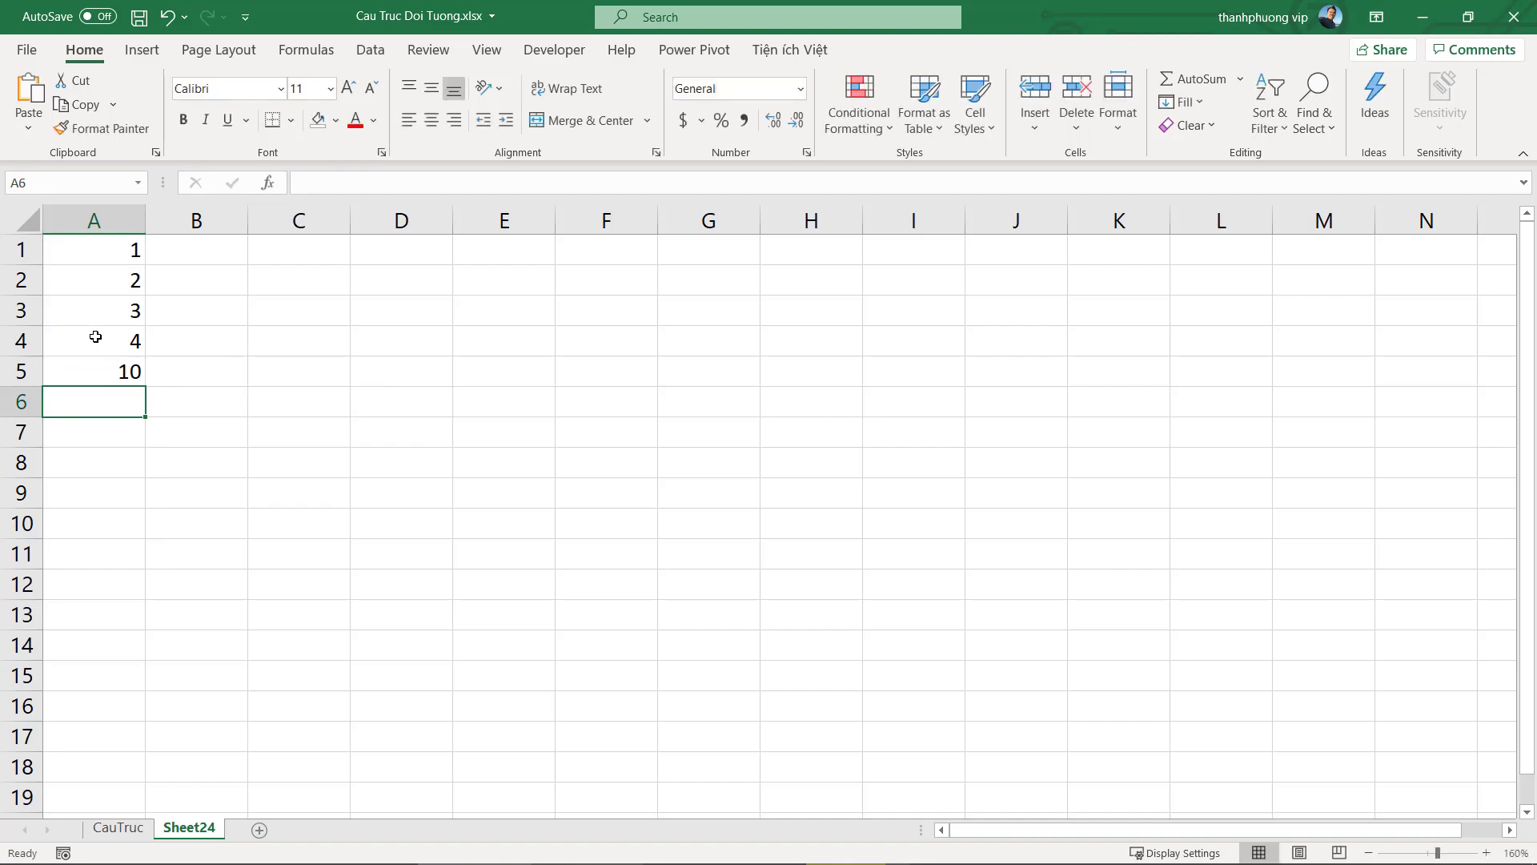
pyautogui.click(127, 373)
pyautogui.press('Delete')
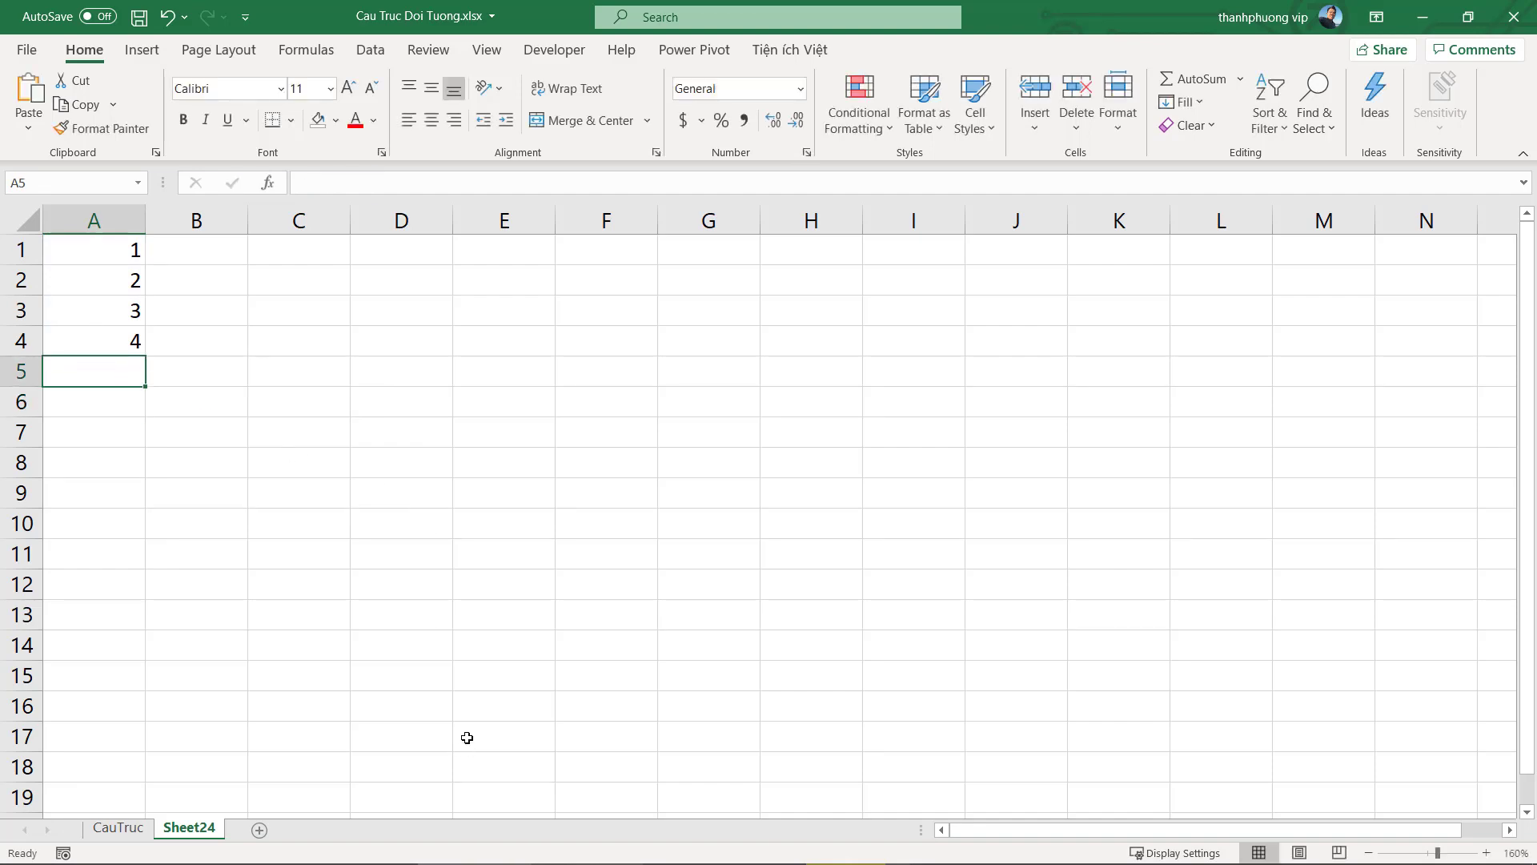
pyautogui.hotkey('alt', 'F11')
pyautogui.hotkey('ctrl', 'a')
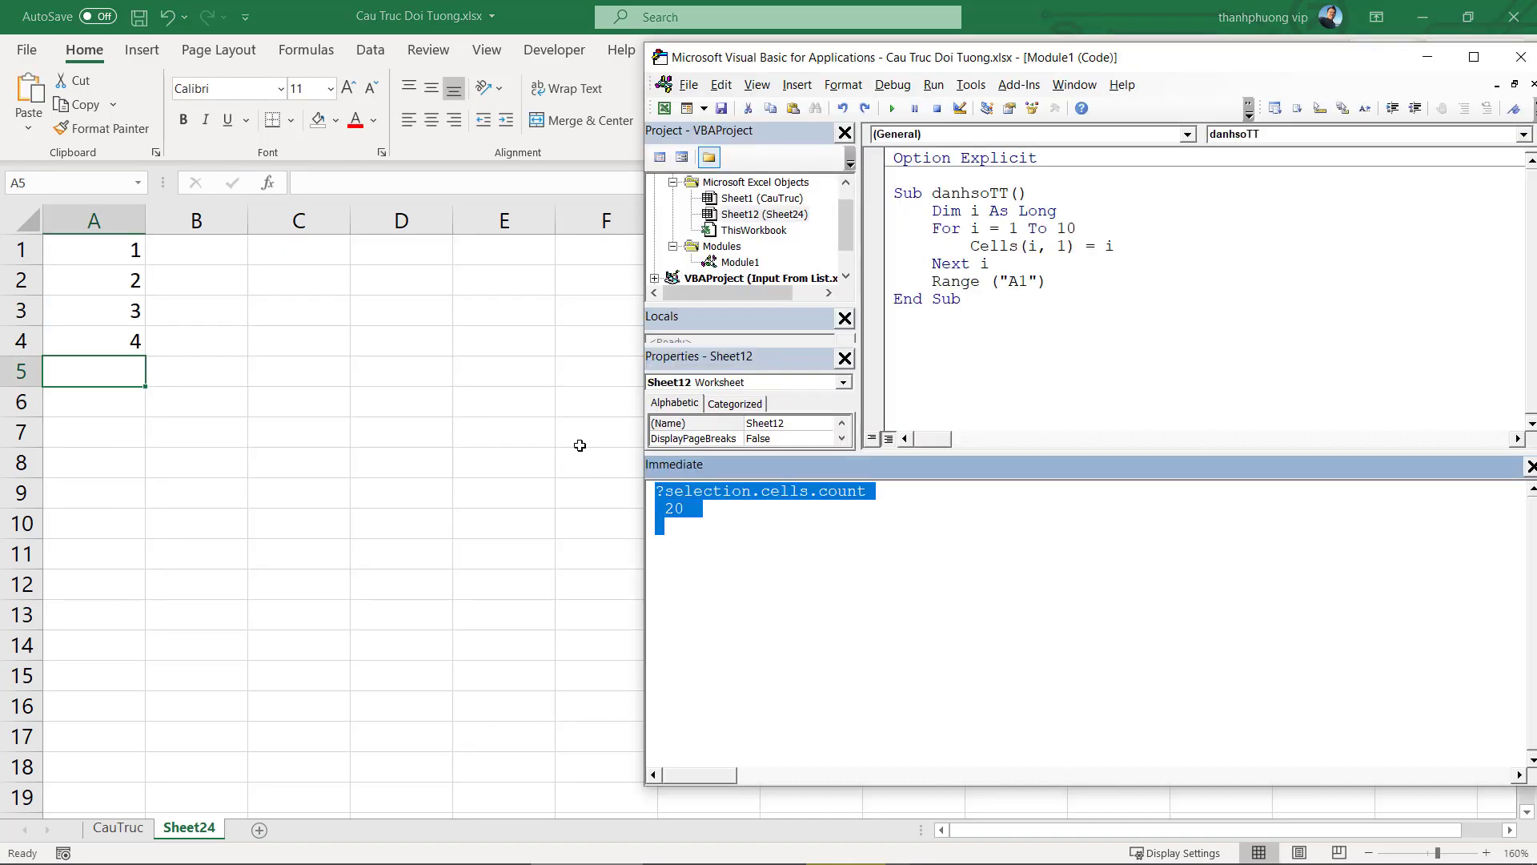
# Clear the Immediate window and begin the statement cells(5,1) = ..
pyautogui.press('Delete')
pyautogui.write('ce')
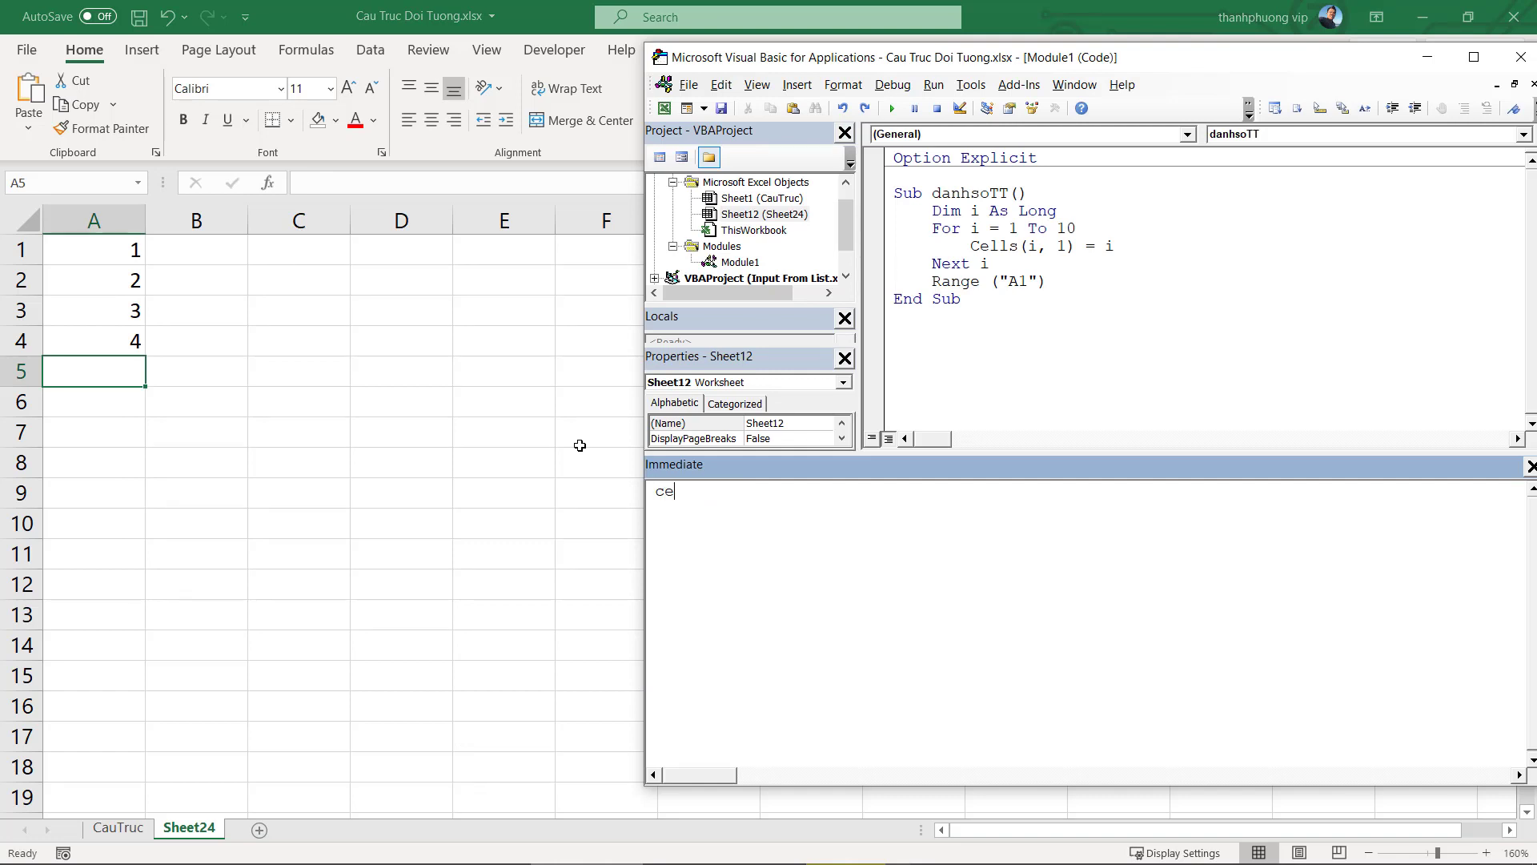
pyautogui.write('lls(')
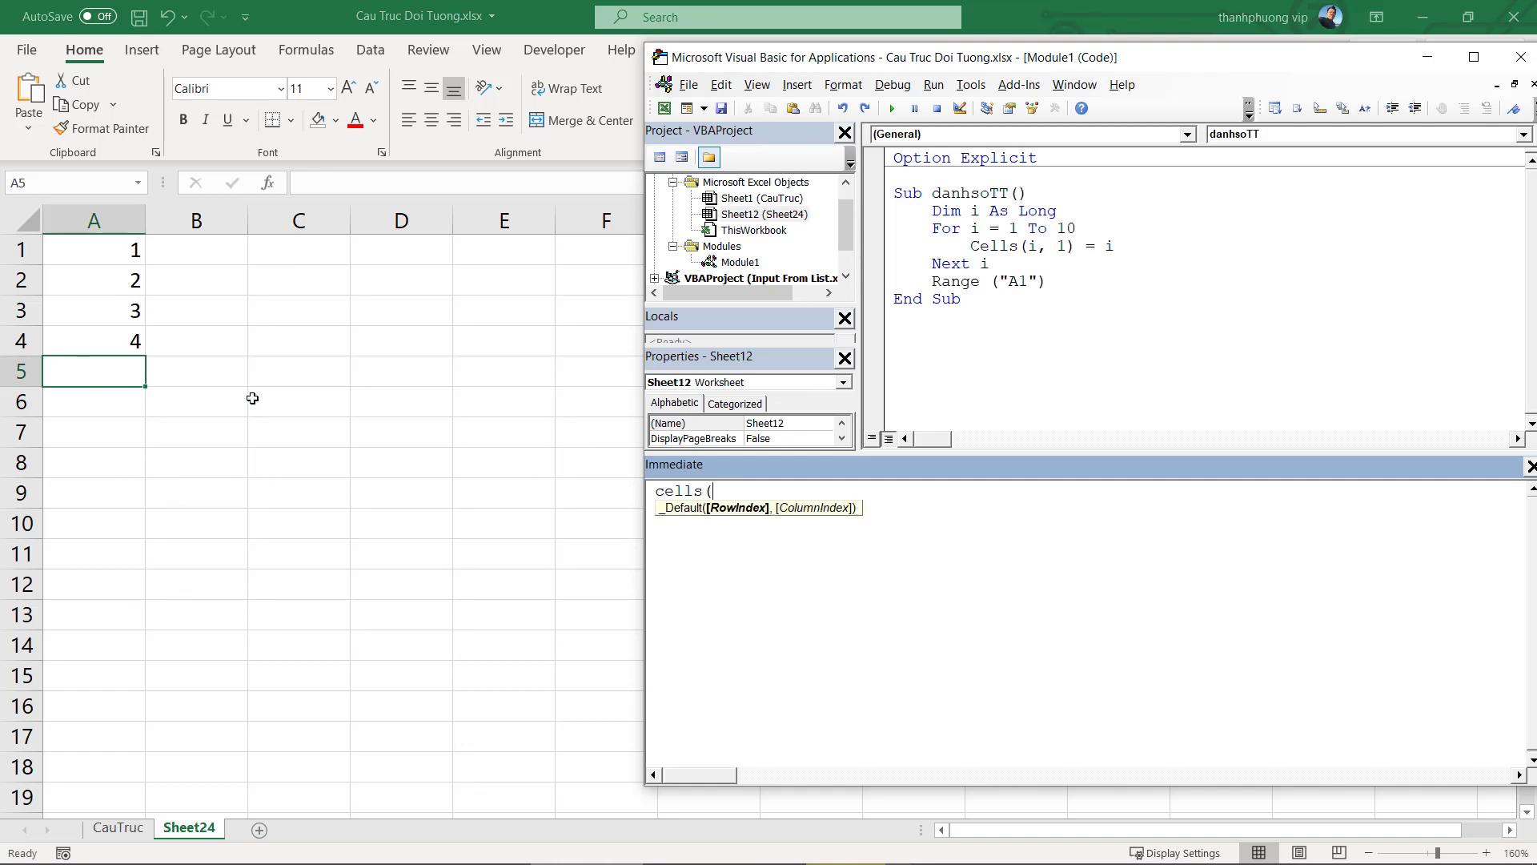
pyautogui.write('5')
pyautogui.write(',1)')
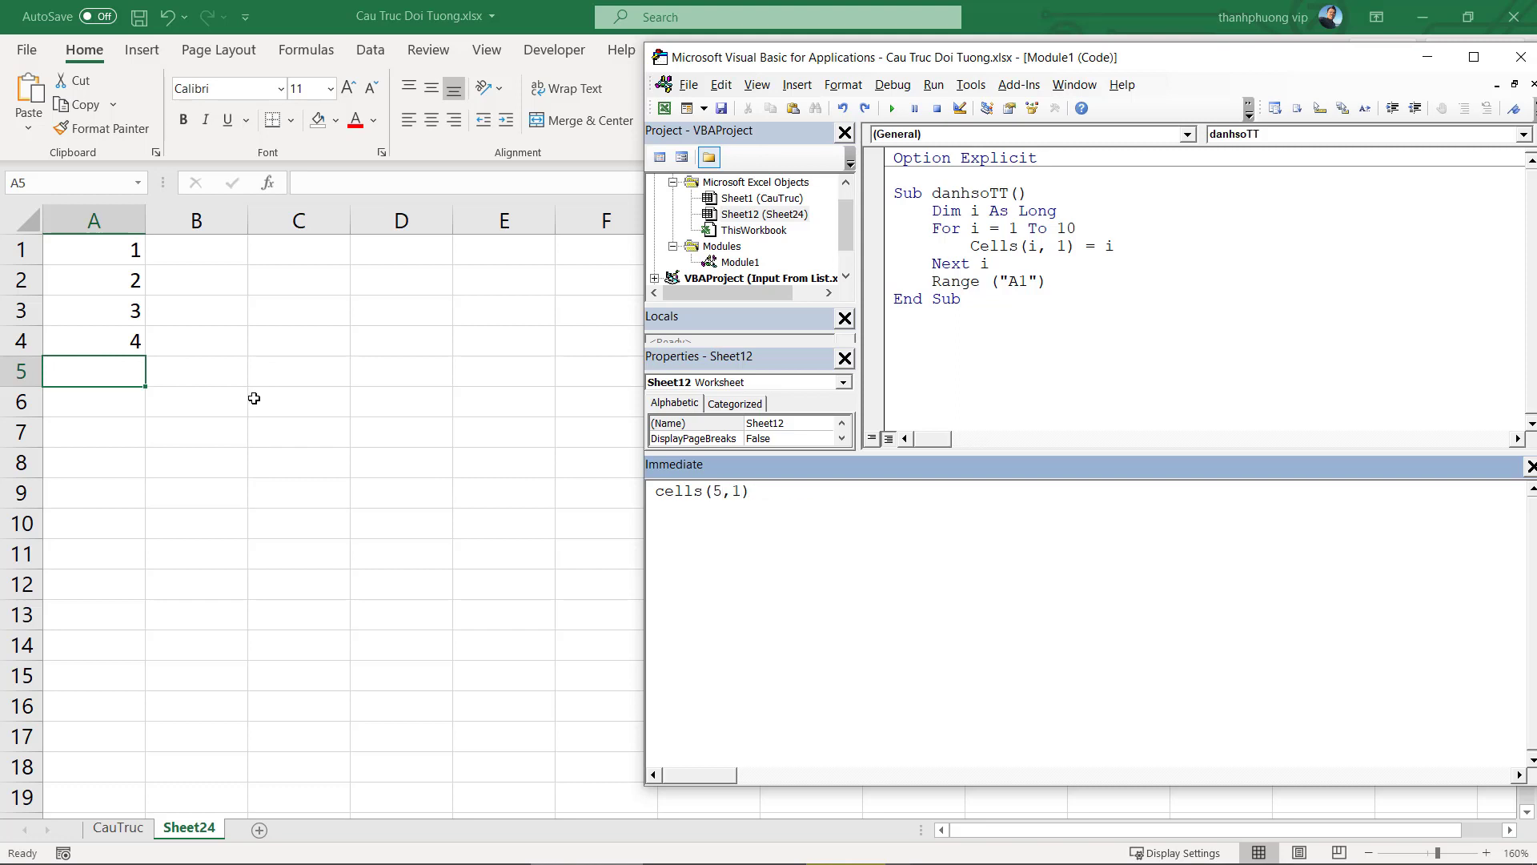
pyautogui.write('.value')
pyautogui.press('BackSpace')
pyautogui.press('BackSpace')
pyautogui.press('BackSpace')
pyautogui.press('BackSpace')
pyautogui.press('BackSpace')
pyautogui.write('=')
pyautogui.write('www')
pyautogui.press('BackSpace')
pyautogui.press('BackSpace')
pyautogui.press('BackSpace')
pyautogui.write('ww')
pyautogui.press('BackSpace')
pyautogui.write('o')
# Complete the right side as WorksheetFunction.Sum(range("A1:A4"))
pyautogui.hotkey('ctrl', 'space')
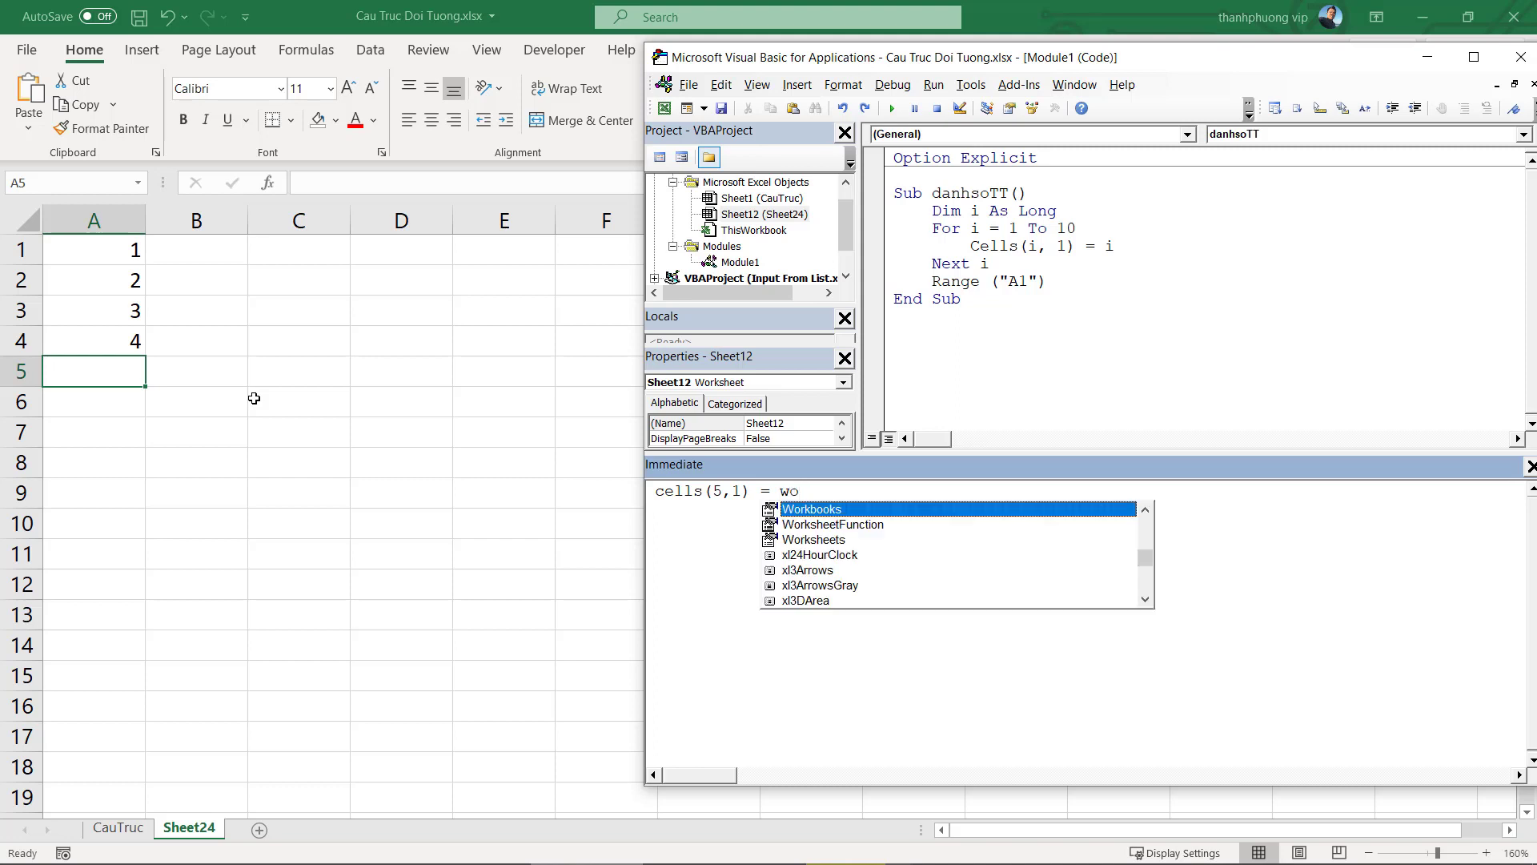
pyautogui.press('Tab')
pyautogui.write('.')
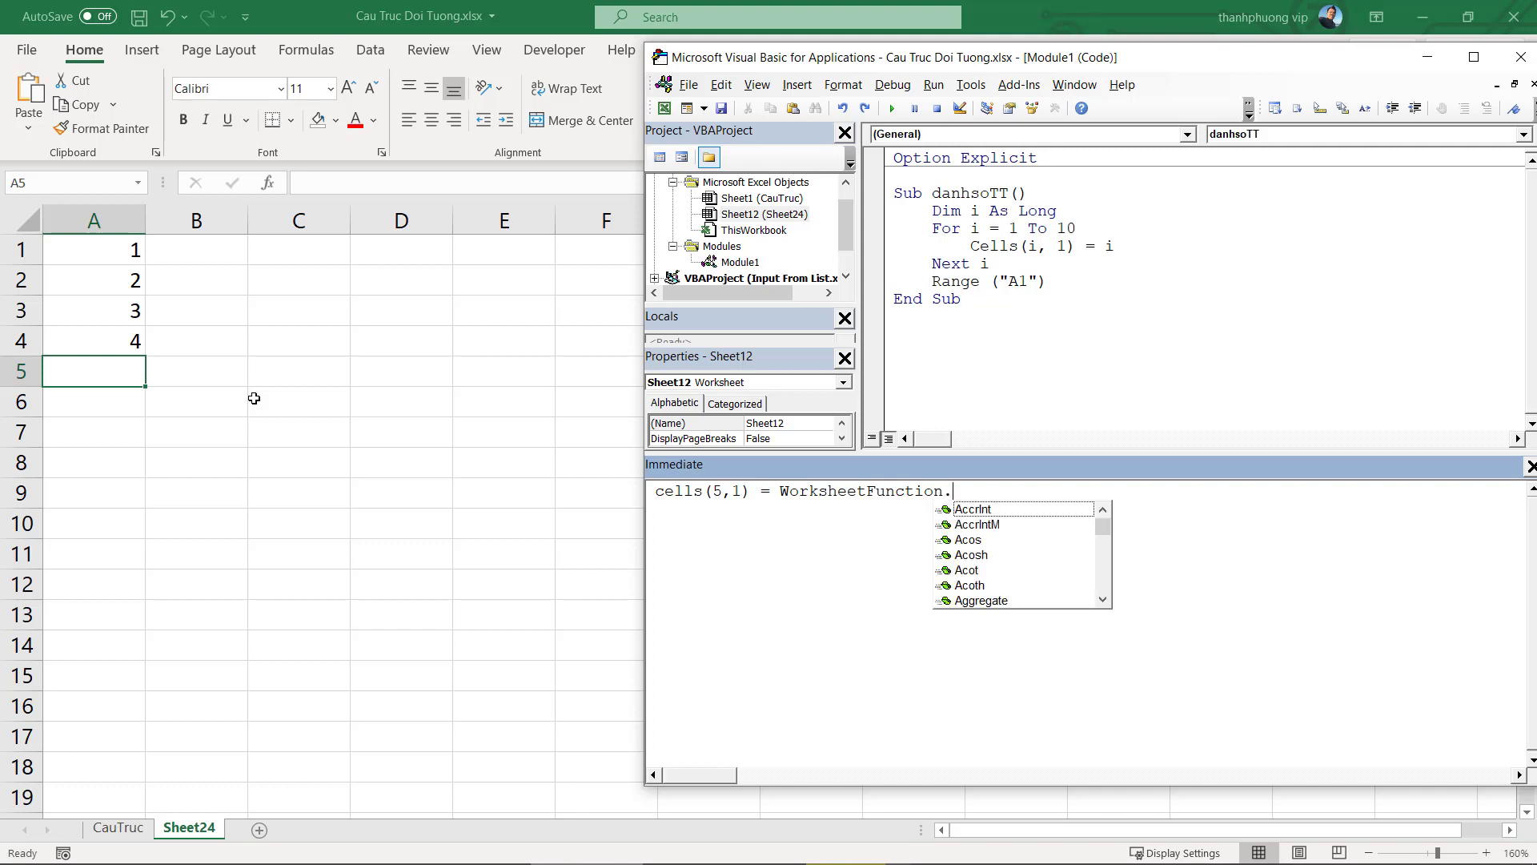
pyautogui.write('sum')
pyautogui.press('Tab')
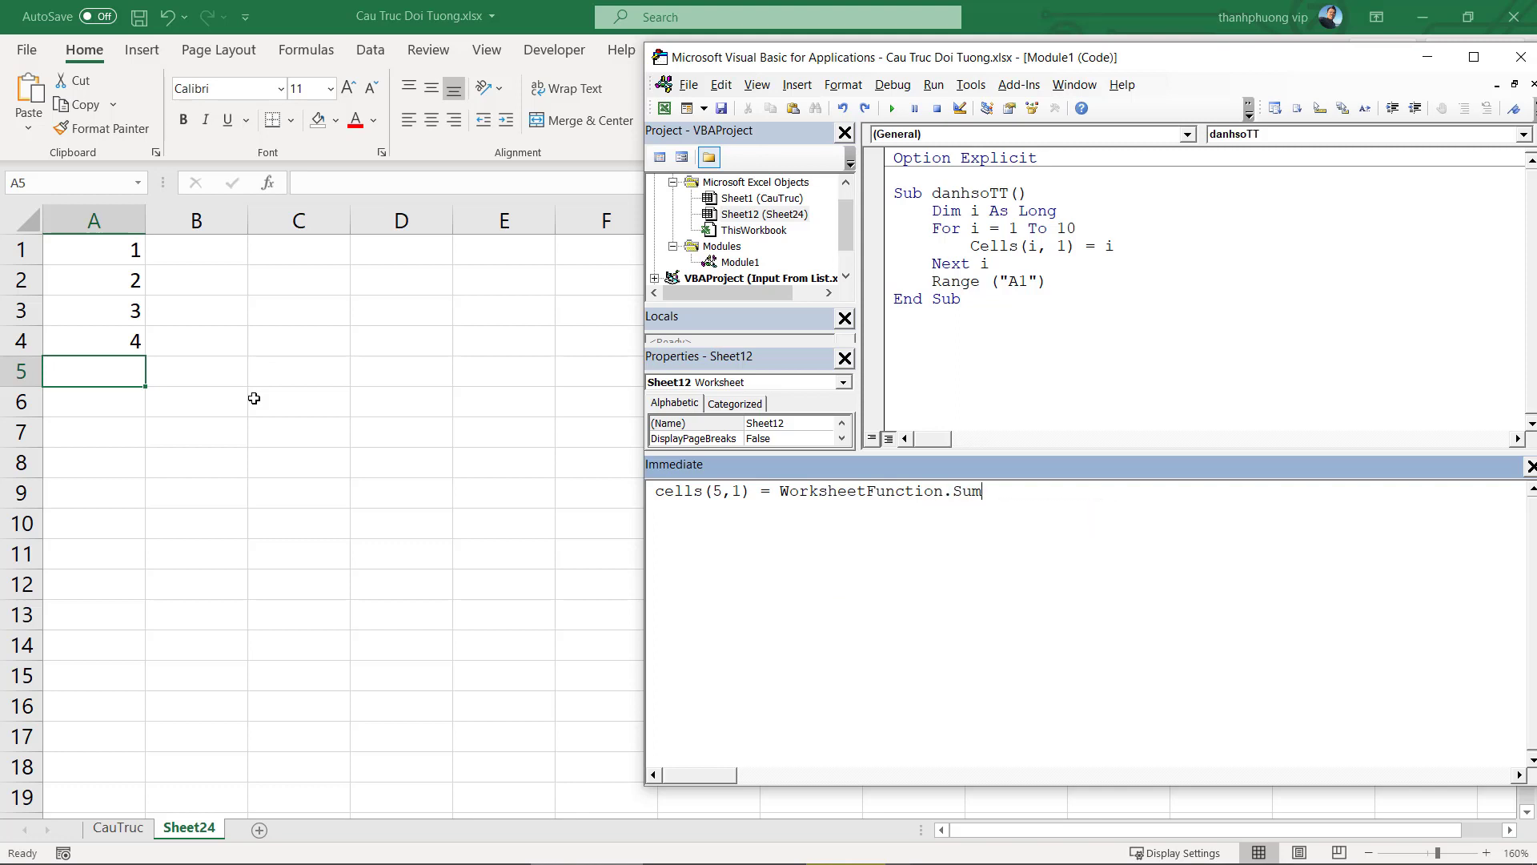
pyautogui.write('(')
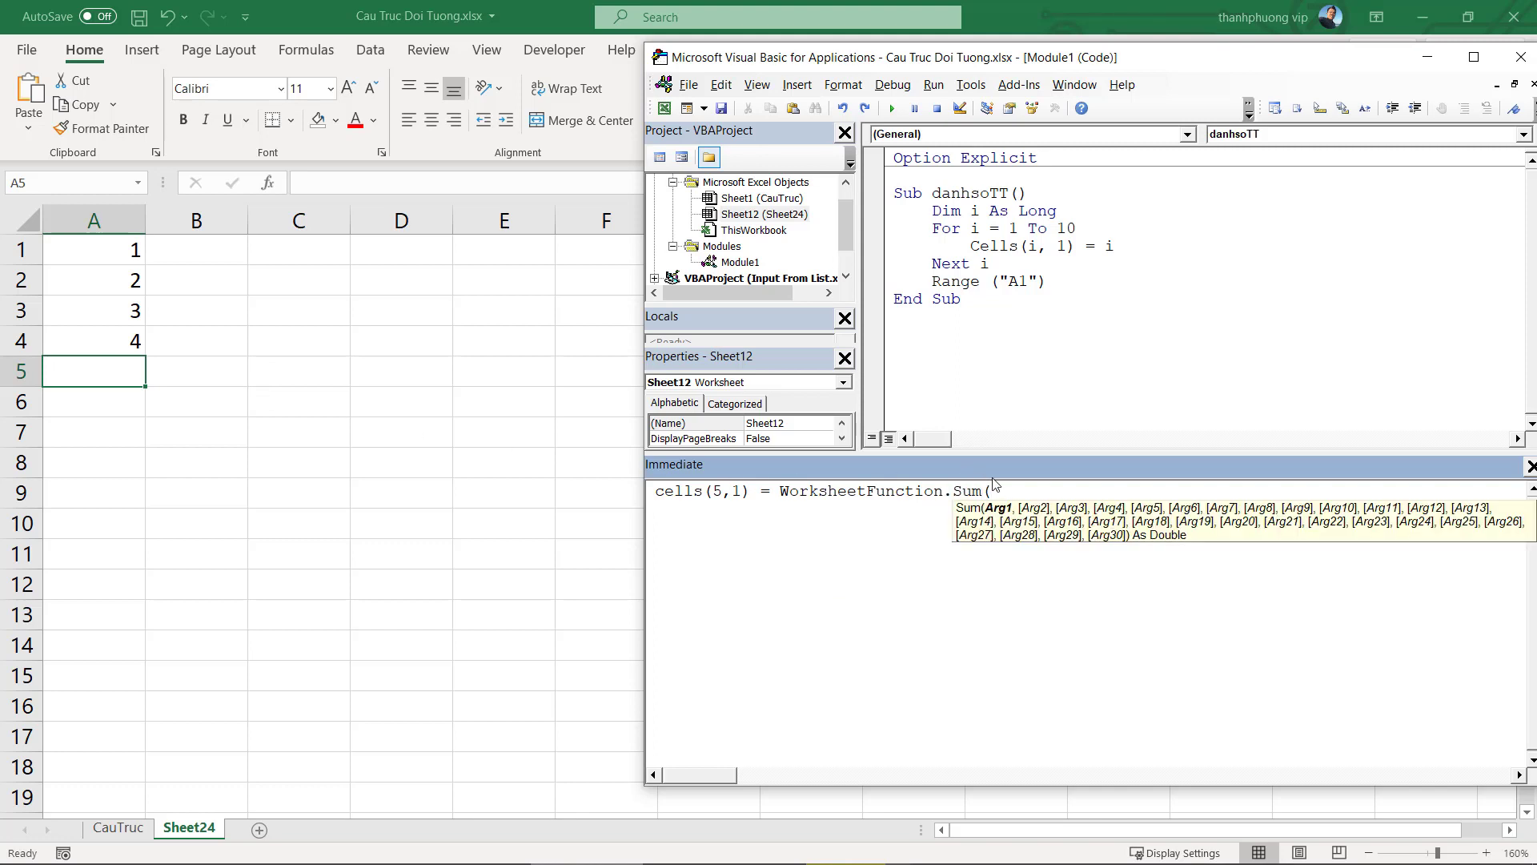
pyautogui.write('ran')
pyautogui.press('BackSpace')
pyautogui.press('BackSpace')
pyautogui.press('BackSpace')
pyautogui.write('range(')
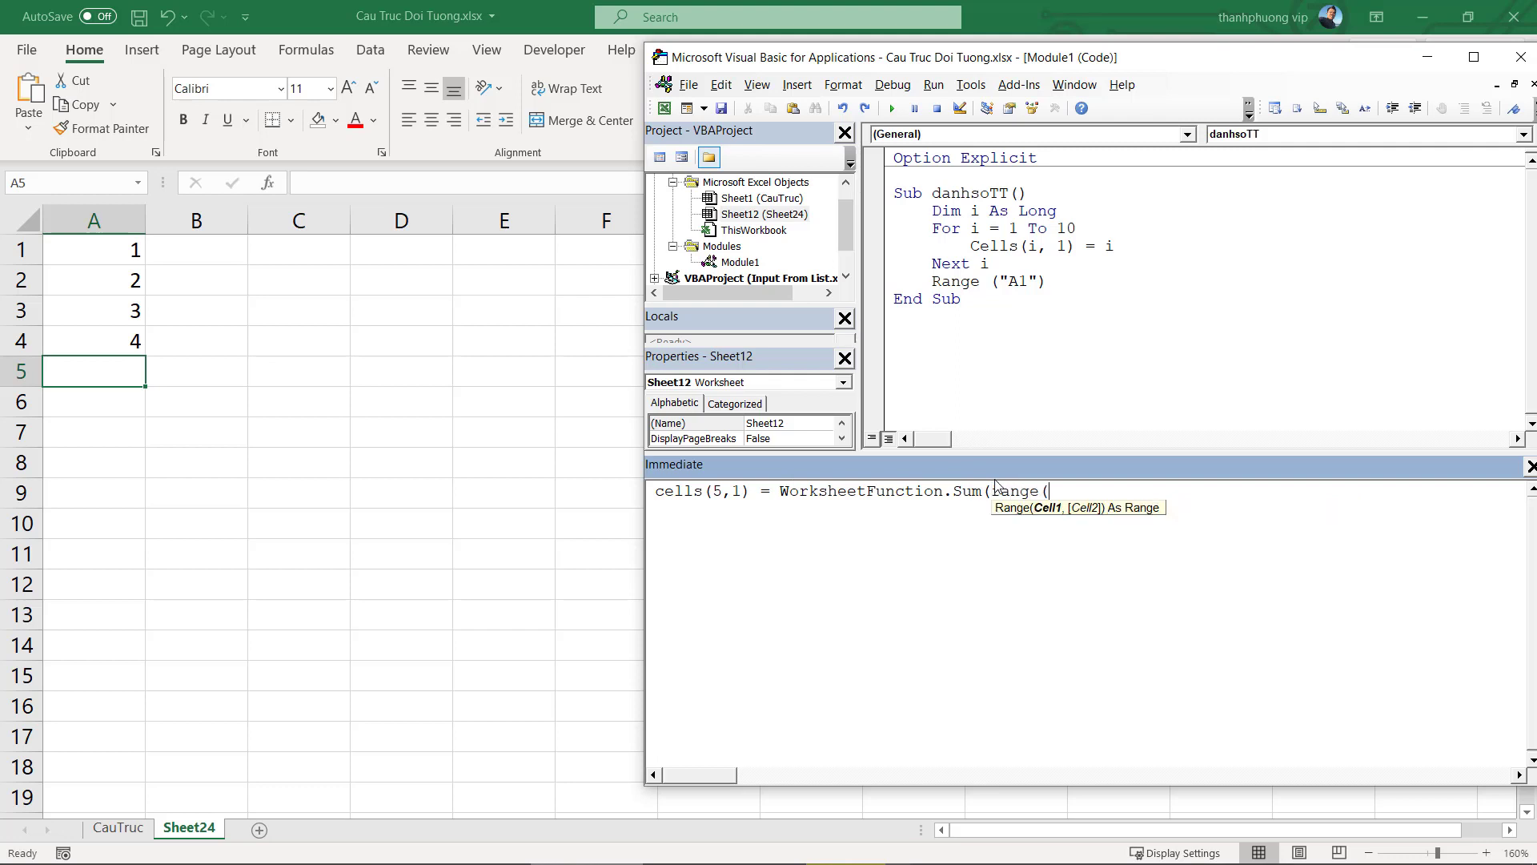
pyautogui.write('"A1')
pyautogui.write(':A')
pyautogui.write('4"')
pyautogui.write(')')
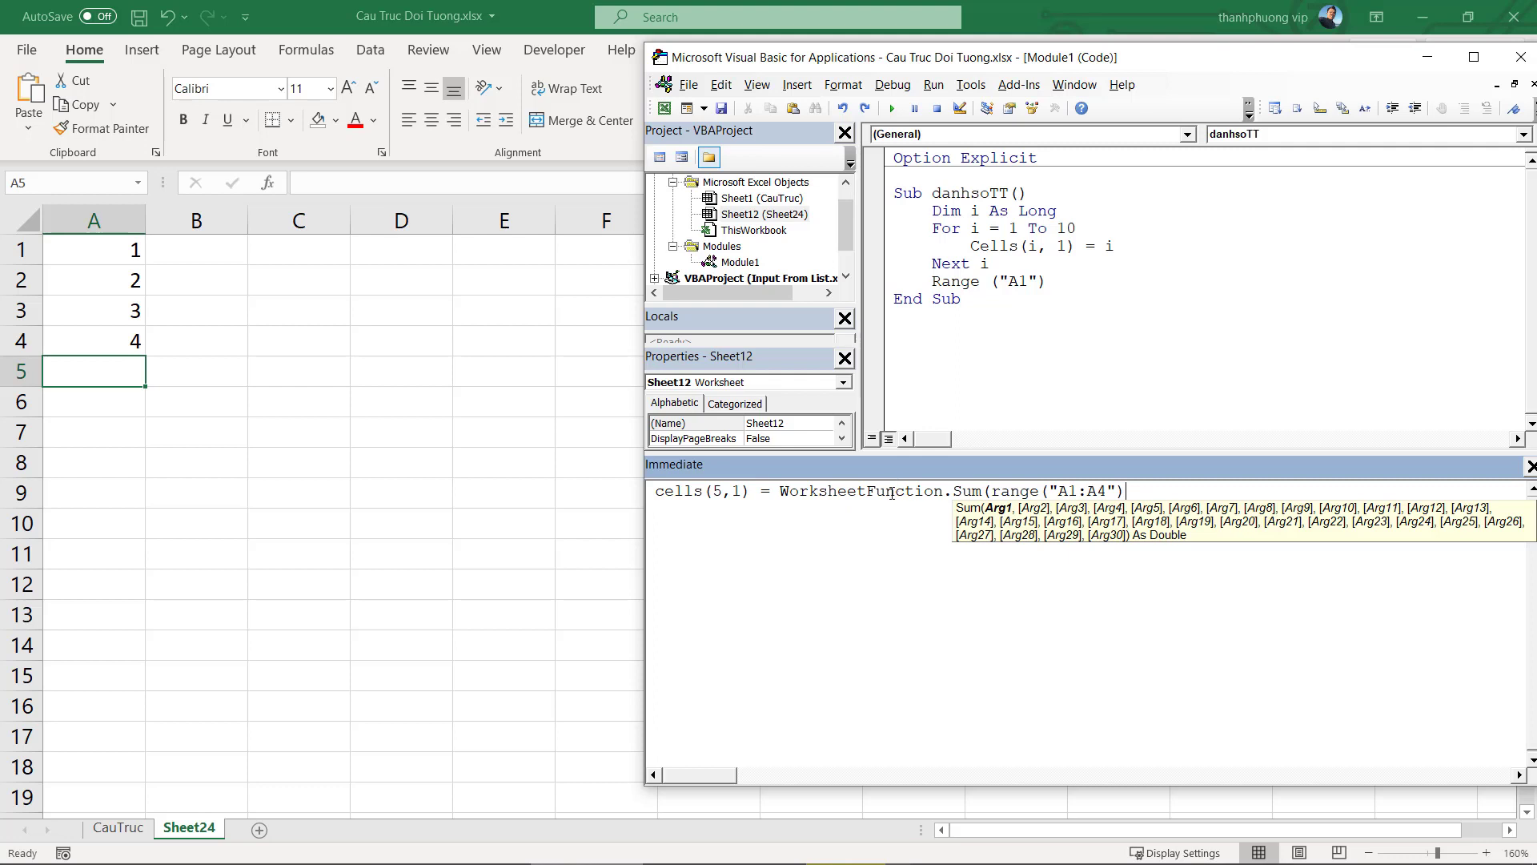
# Run the statement, fix the compile error, and check that A5 shows 10
pyautogui.click(893, 489)
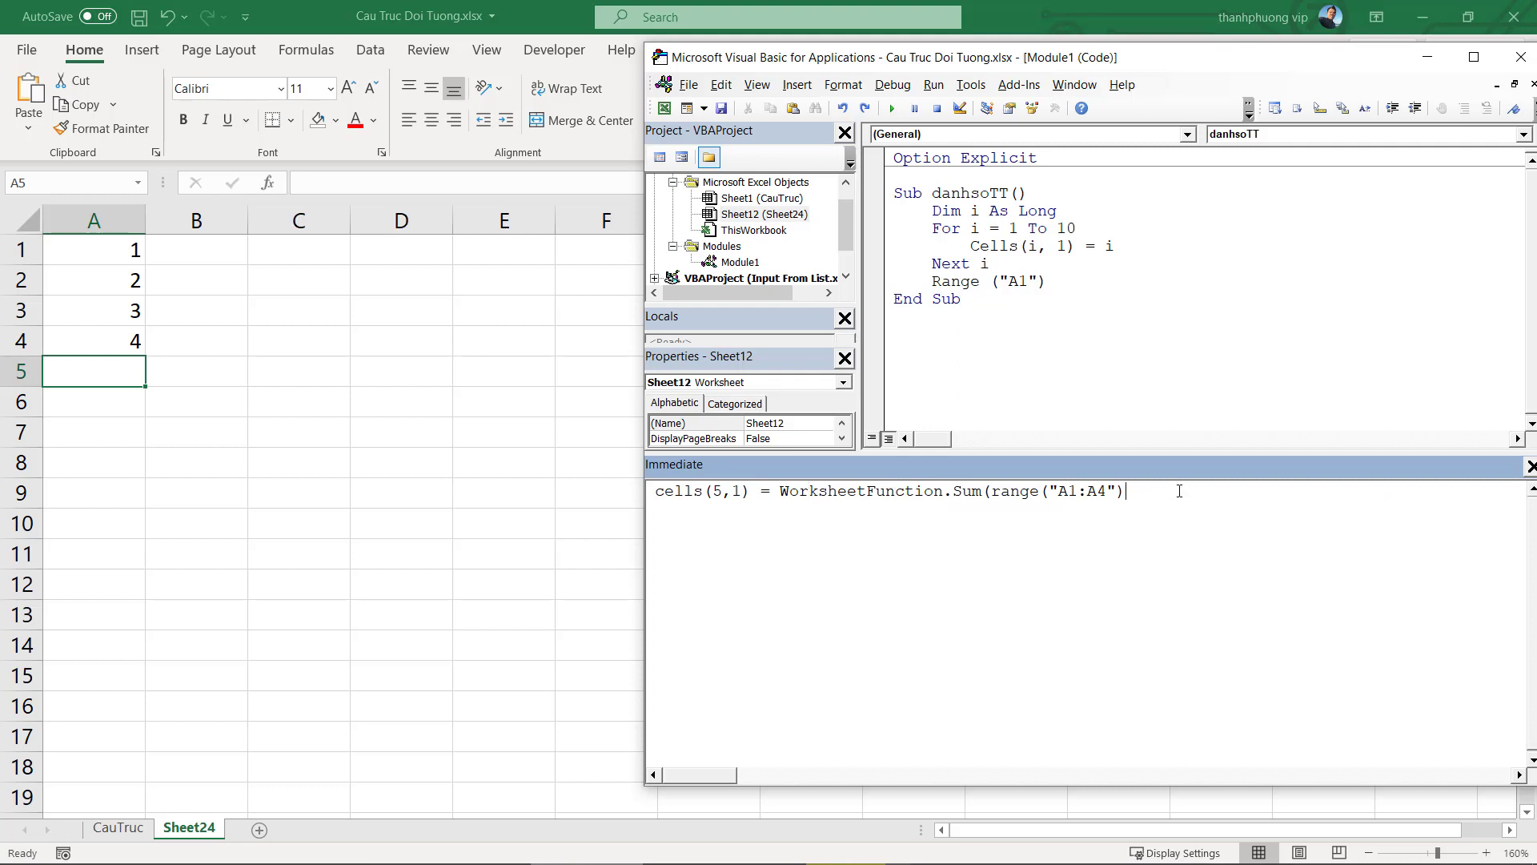
pyautogui.press('Return')
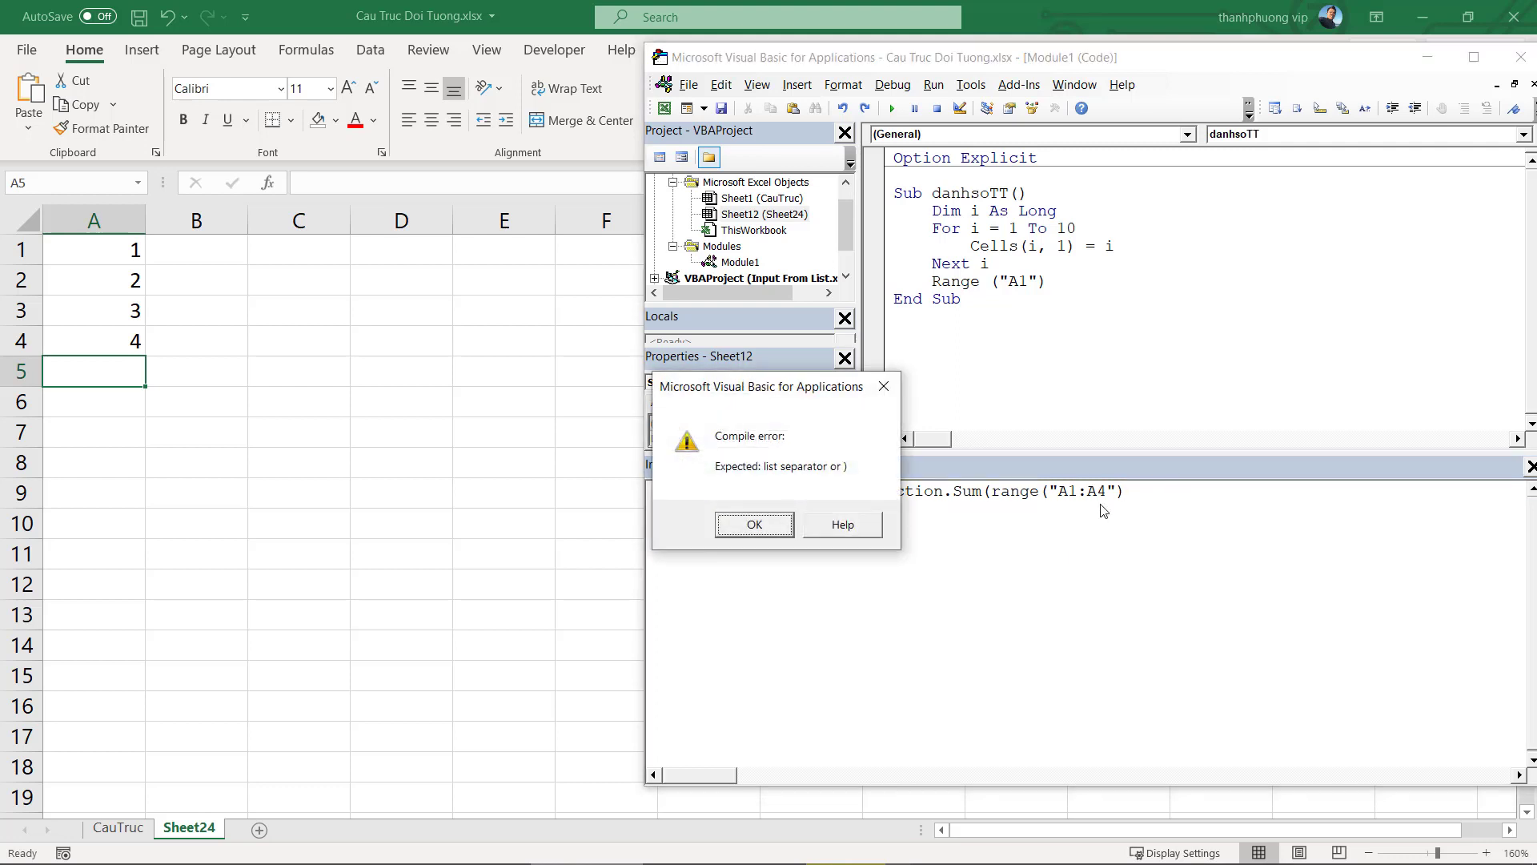
pyautogui.click(754, 524)
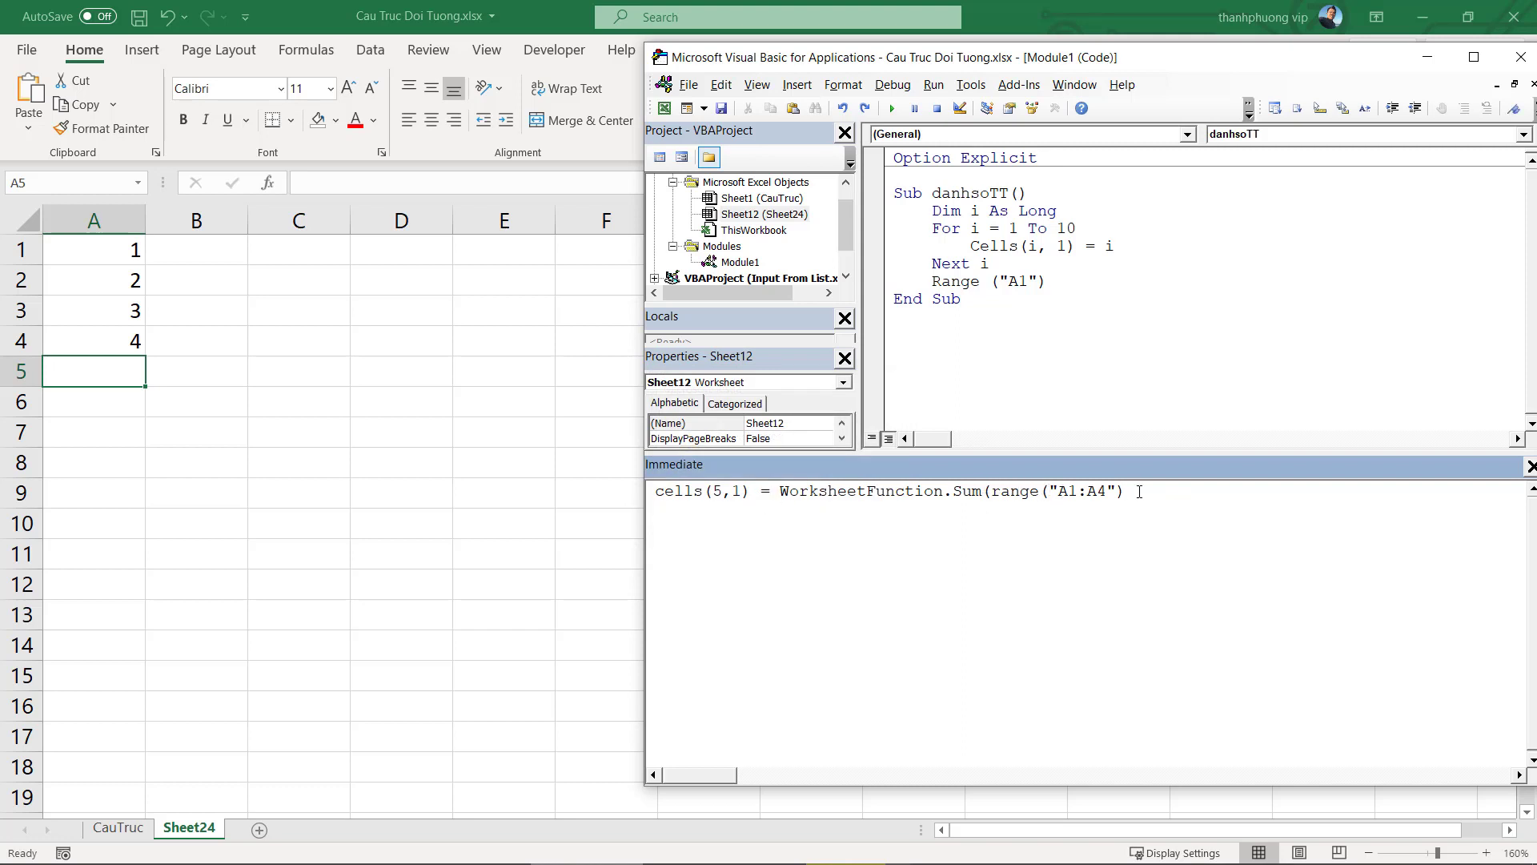
pyautogui.write(')')
pyautogui.press('Return')
pyautogui.doubleClick(717, 491)
pyautogui.click(159, 416)
pyautogui.click(119, 366)
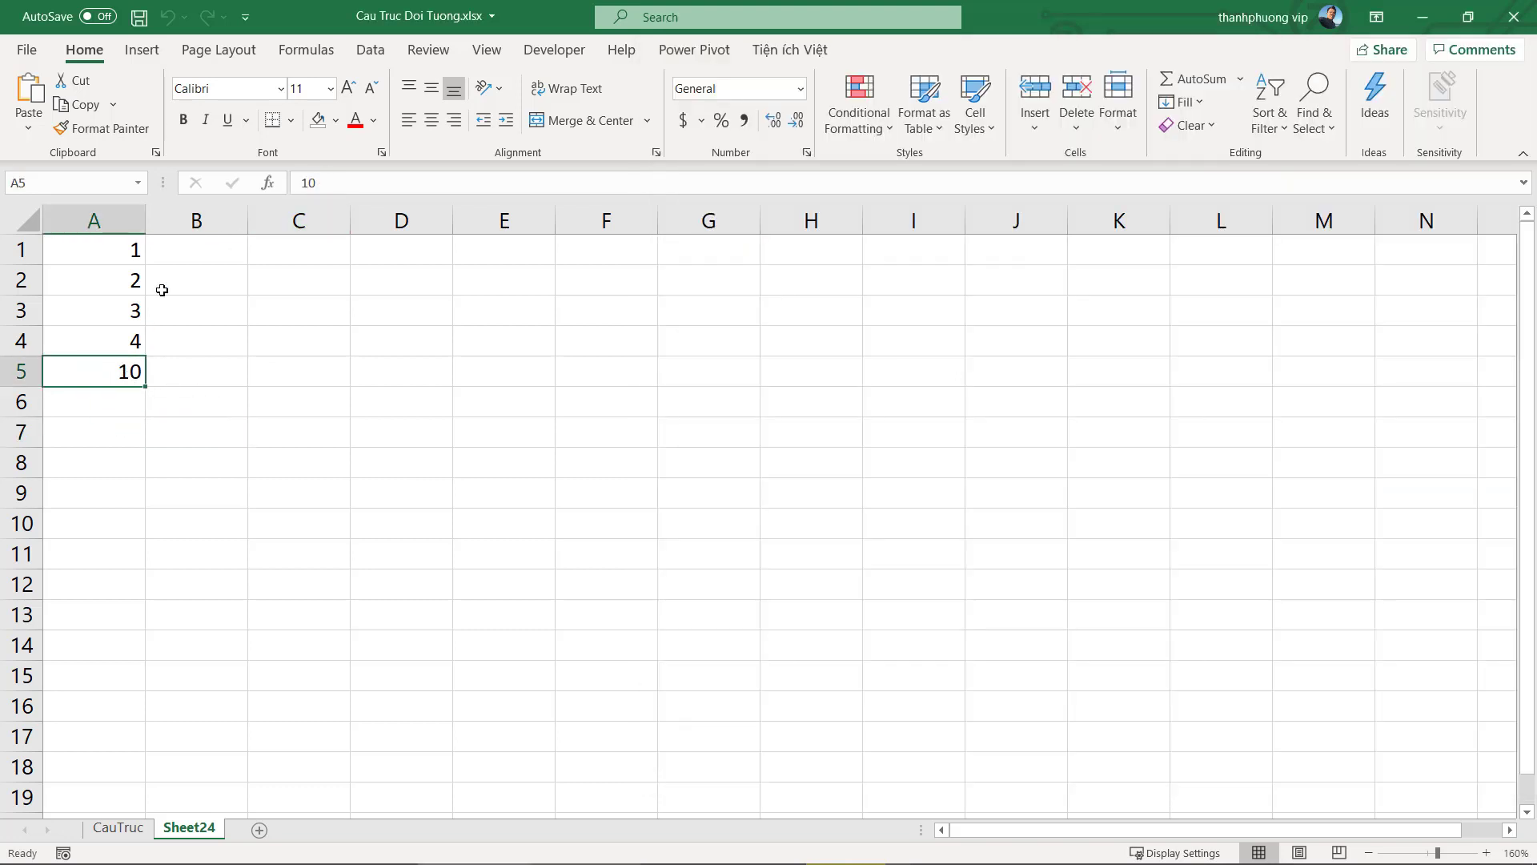
# Type =SUM(A1:A4) directly into cell A5 so it shows 10
pyautogui.hotkey('alt', 'Tab')
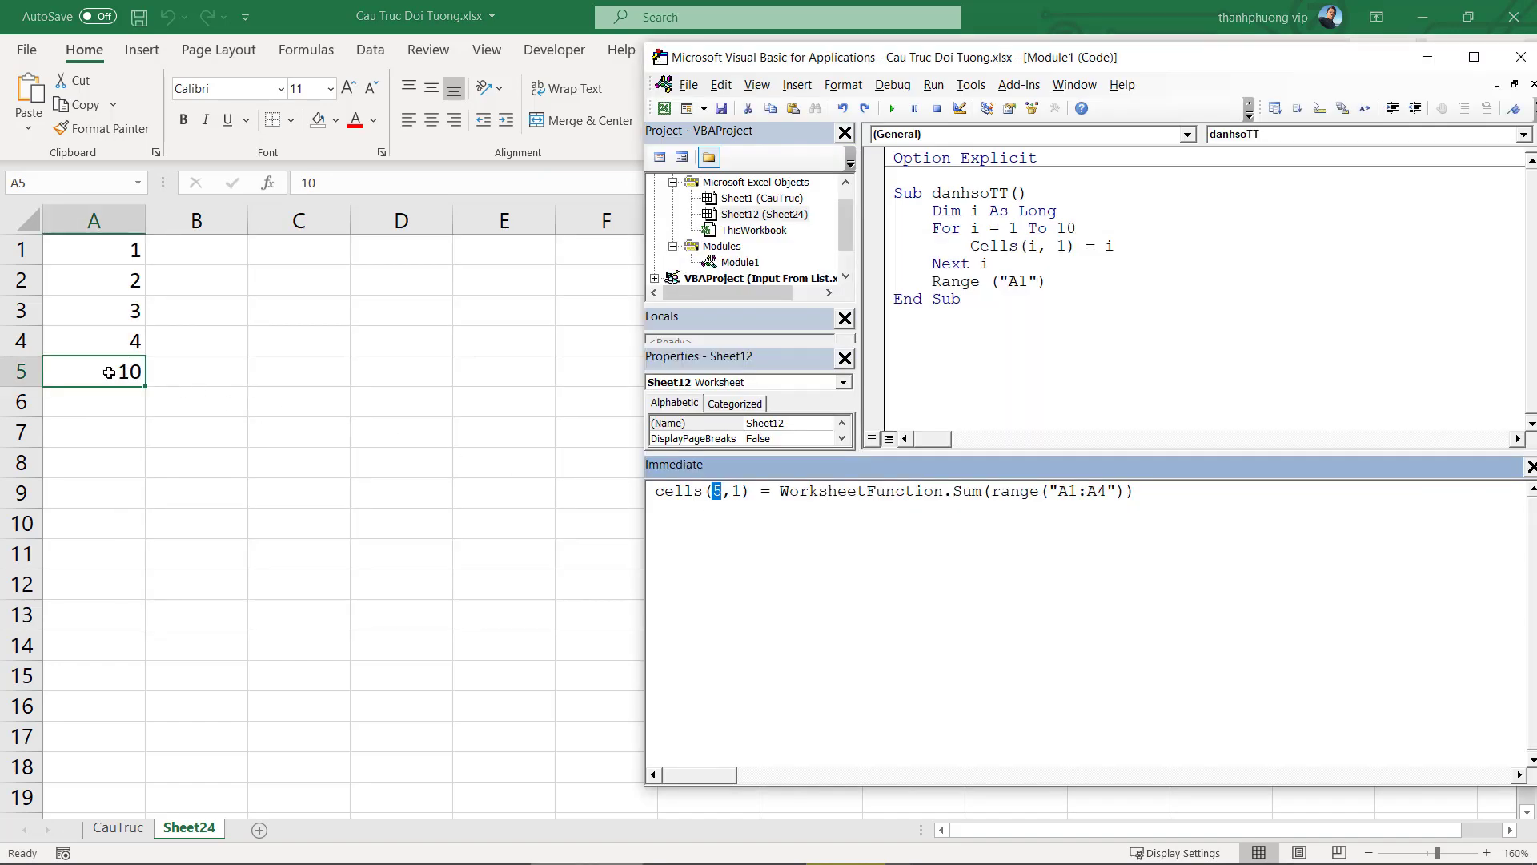
pyautogui.click(109, 372)
pyautogui.write('=sum')
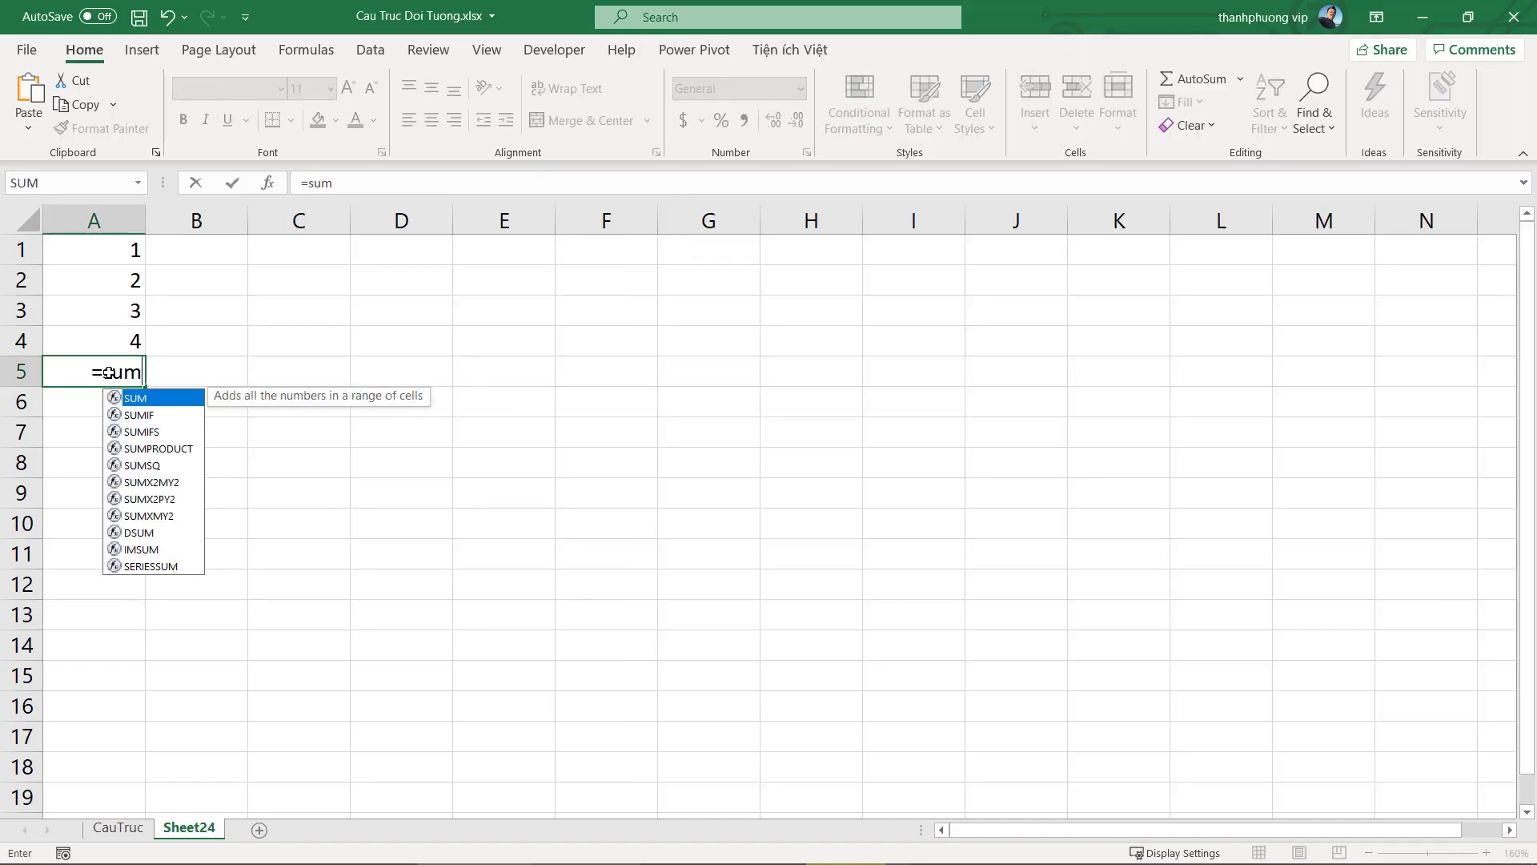
pyautogui.write('(')
pyautogui.moveTo(123, 256); pyautogui.dragTo(125, 336)
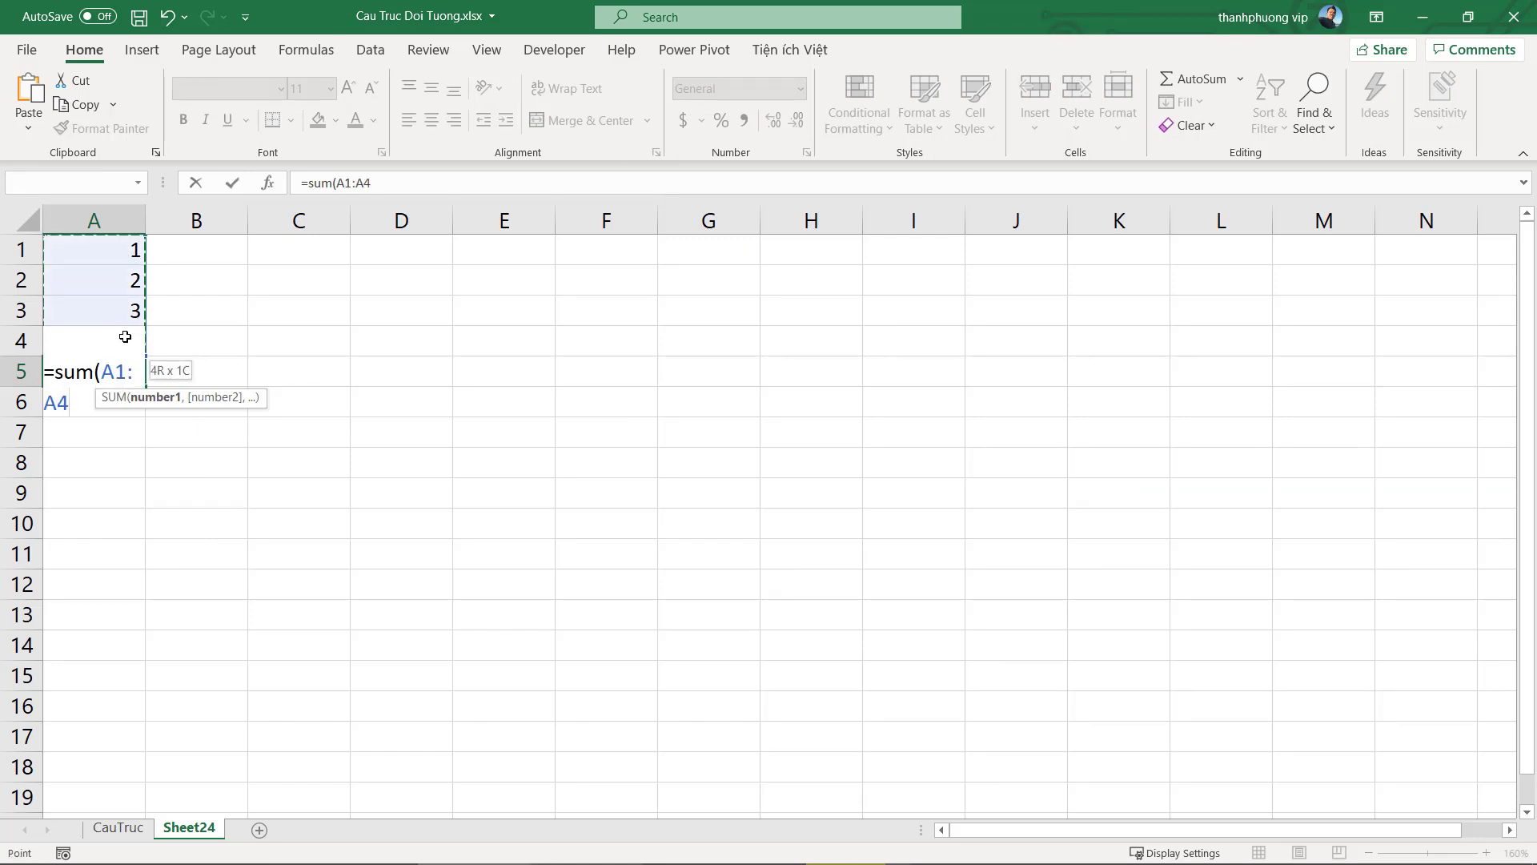
pyautogui.press('Return')
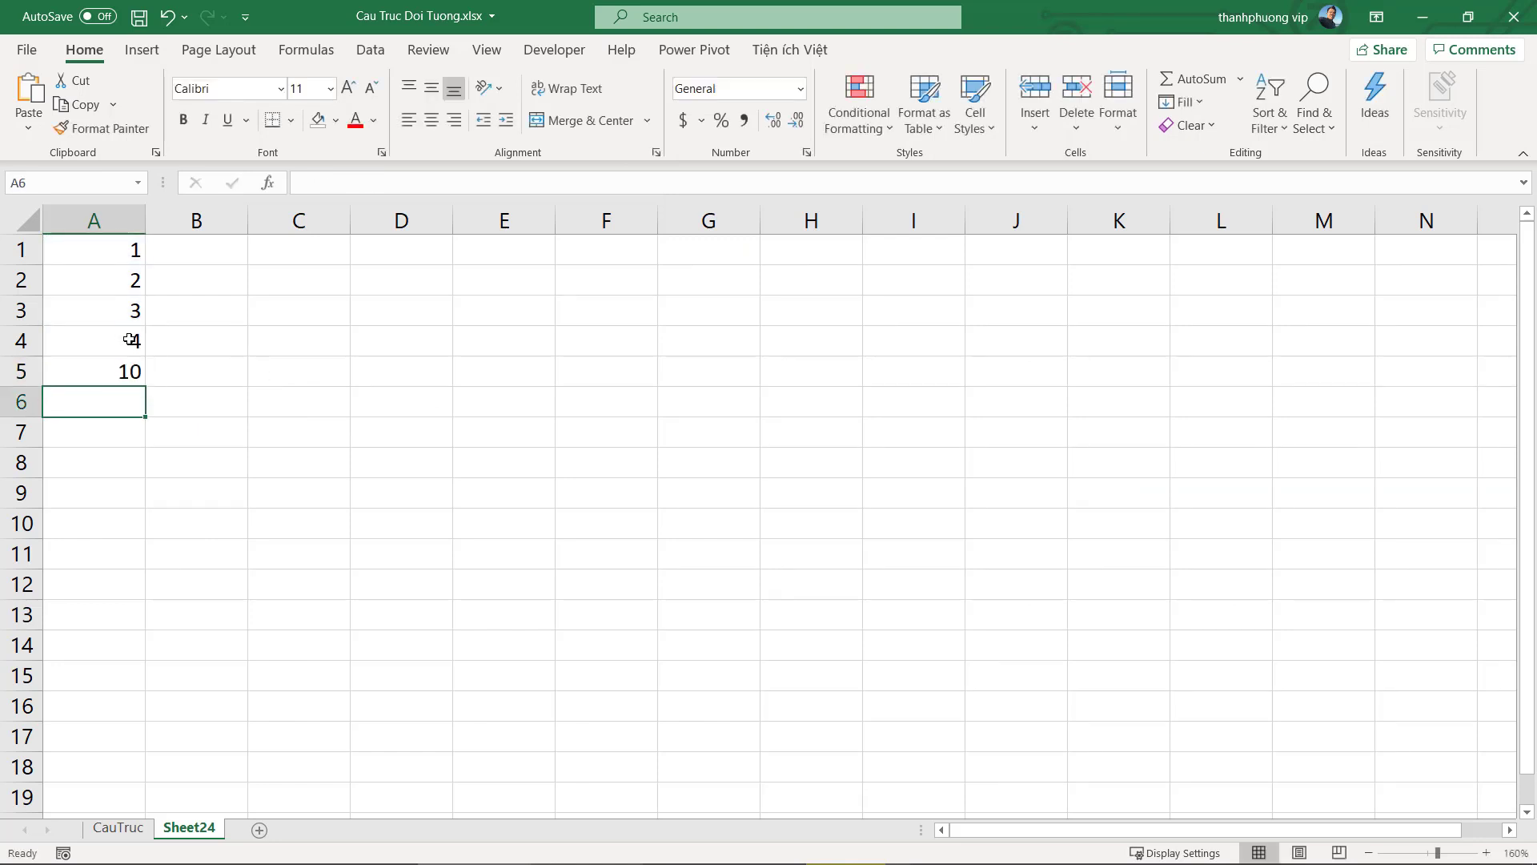
pyautogui.click(132, 376)
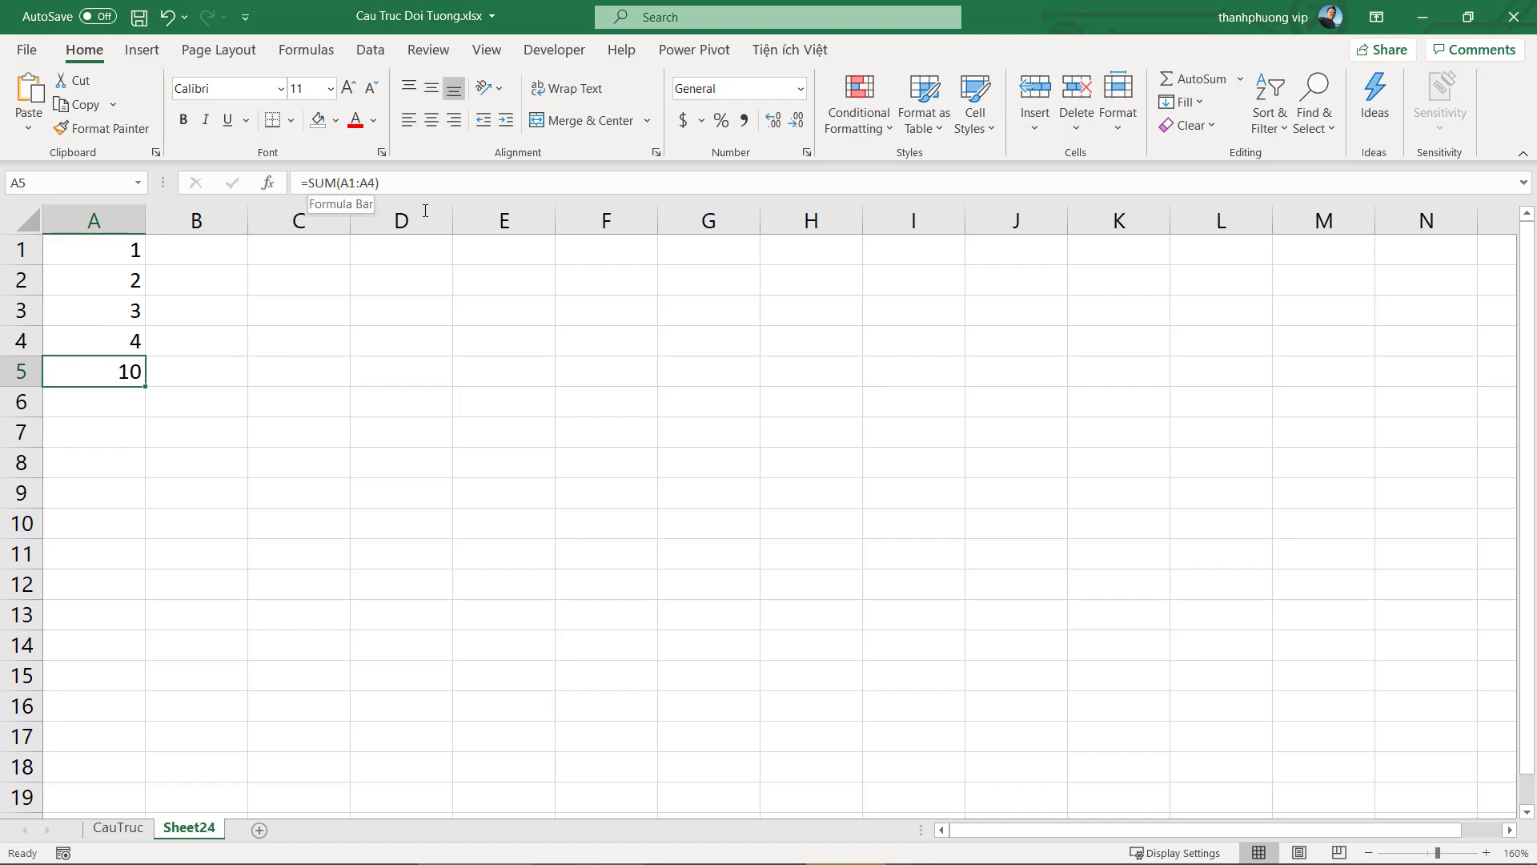
pyautogui.hotkey('alt', 'F11')
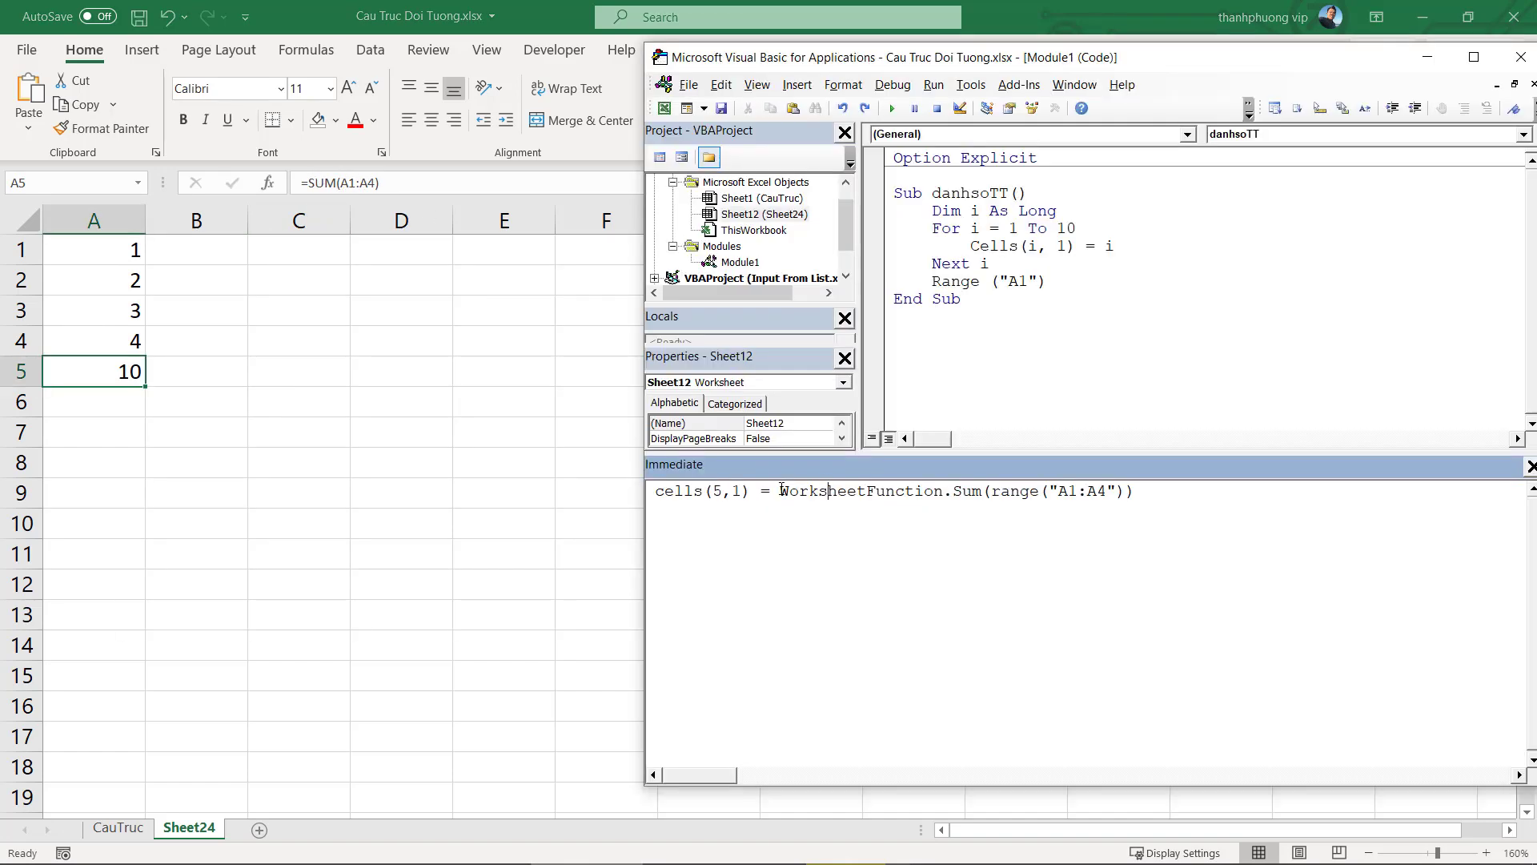
# Replace the WorksheetFunction.Sum expression with the string "=sum(A1:A4)"
pyautogui.moveTo(779, 490); pyautogui.dragTo(1140, 489)
pyautogui.press('Delete')
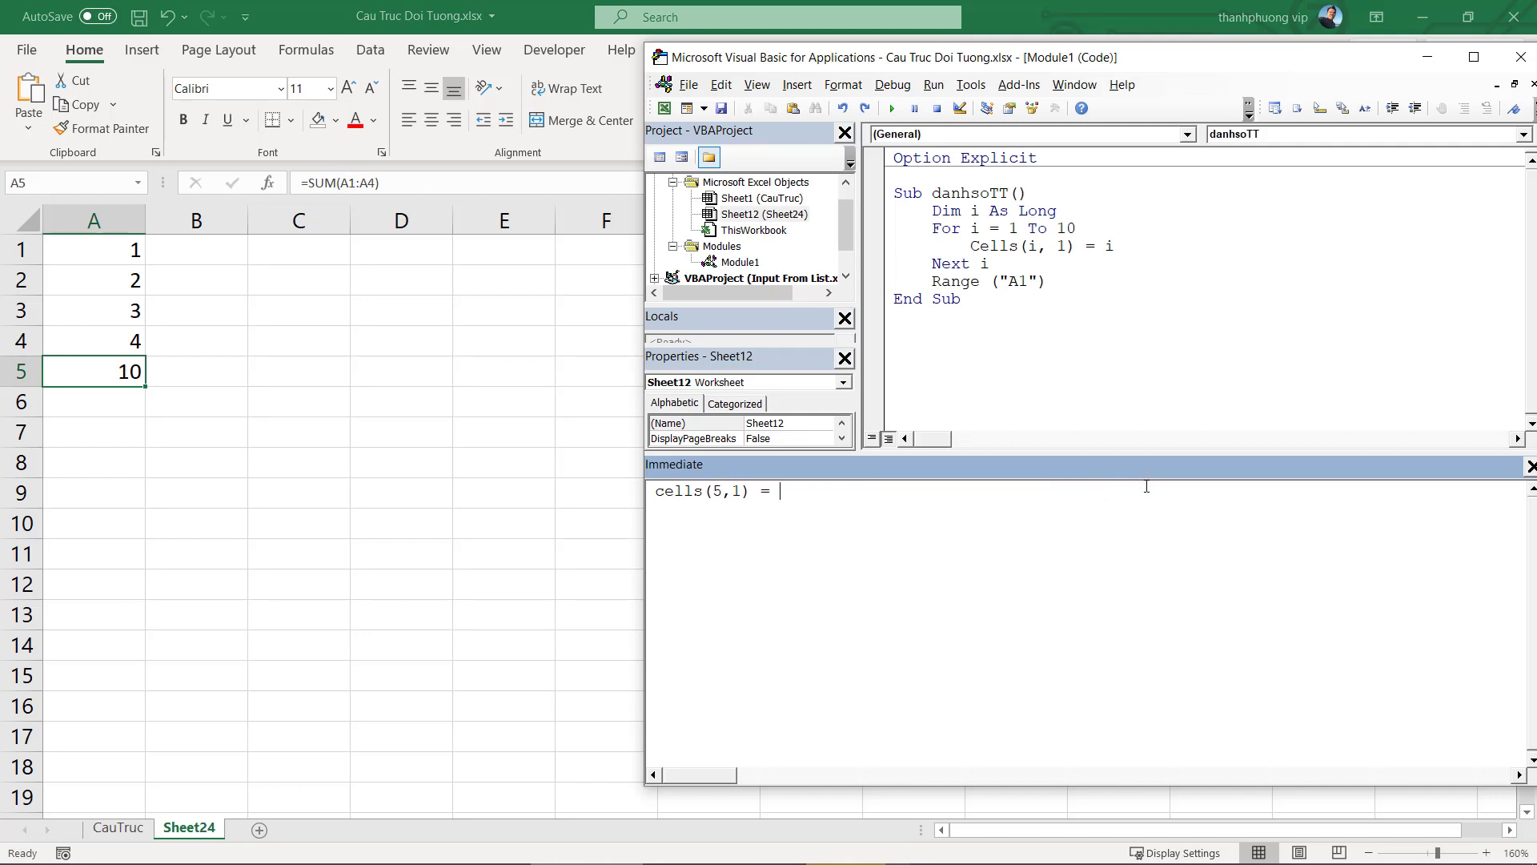
pyautogui.write('"=')
pyautogui.write('sum')
pyautogui.write('("')
pyautogui.press('BackSpace')
pyautogui.write('A1:')
pyautogui.write('A')
pyautogui.write('4')
# Try adding .formula after cells(5,1), then remove it again
pyautogui.write('.')
pyautogui.press('BackSpace')
pyautogui.write('.f')
pyautogui.write('ormula')
pyautogui.moveTo(761, 490); pyautogui.dragTo(827, 491)
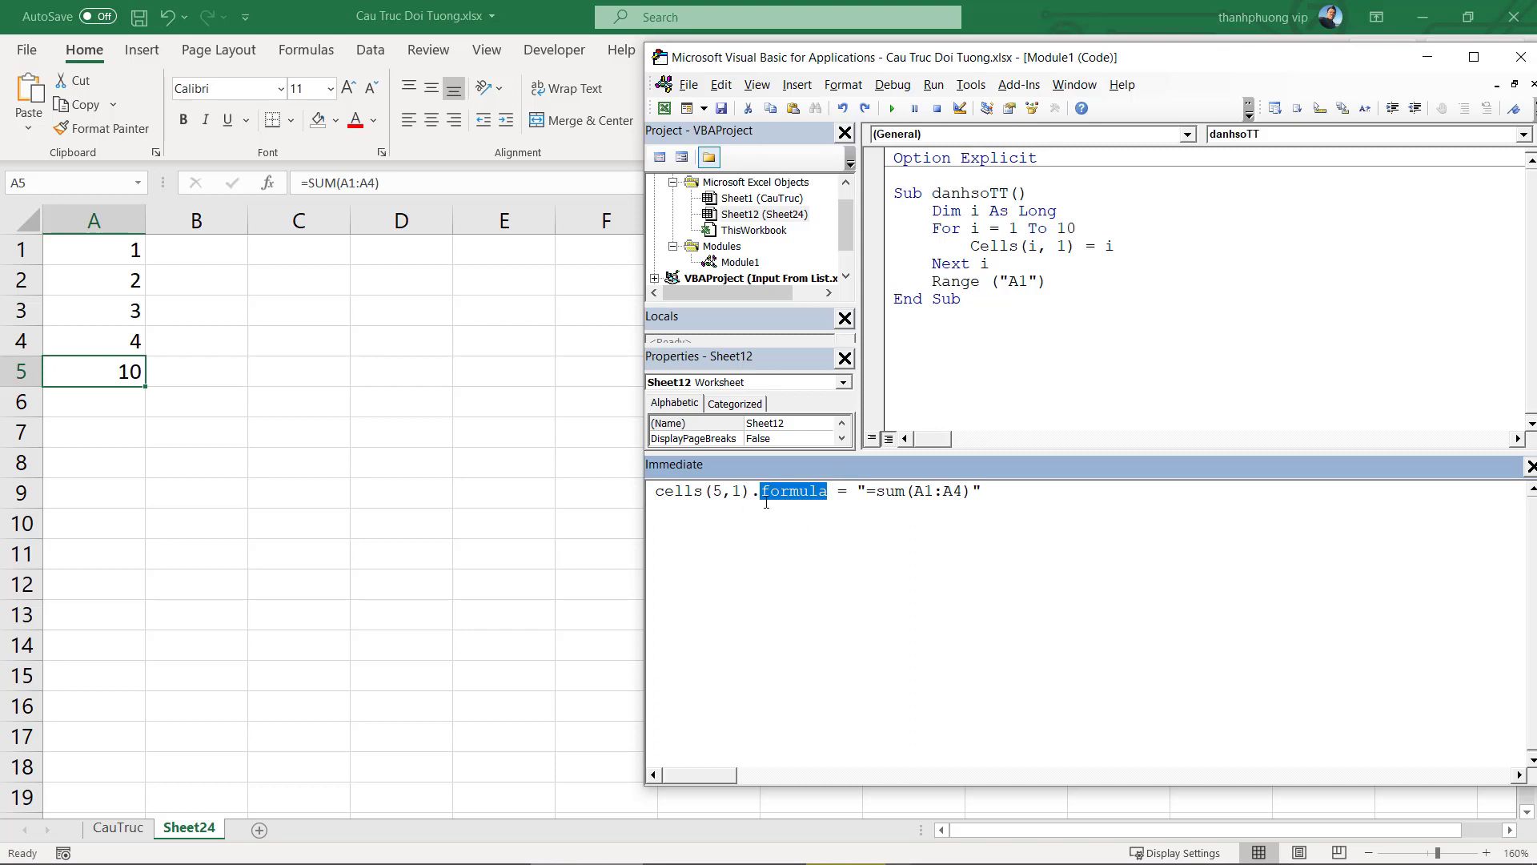
pyautogui.moveTo(854, 490); pyautogui.dragTo(973, 490)
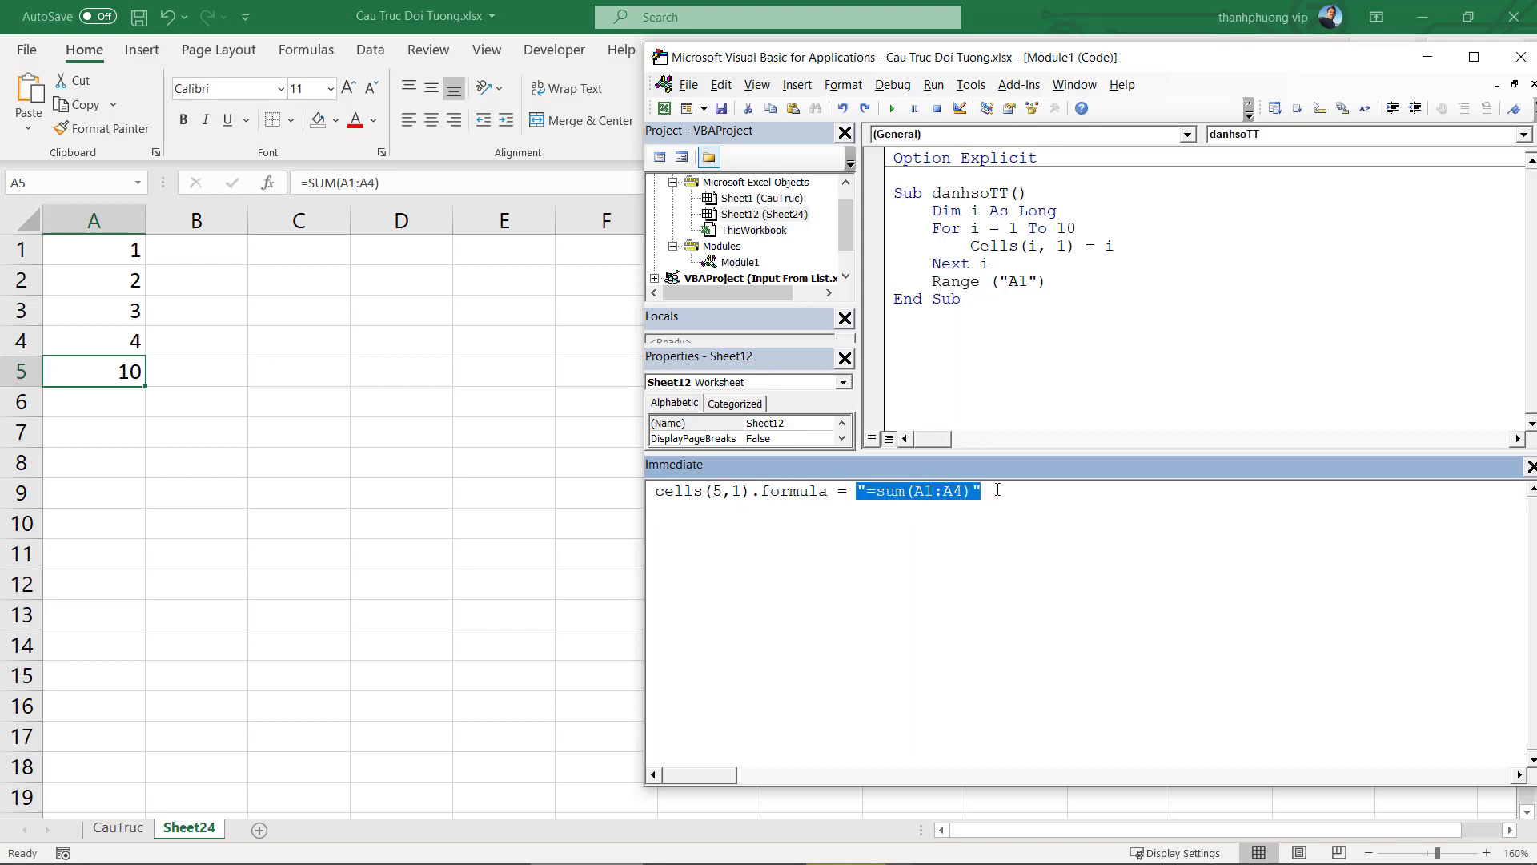
pyautogui.click(972, 490)
pyautogui.moveTo(753, 491); pyautogui.dragTo(832, 489)
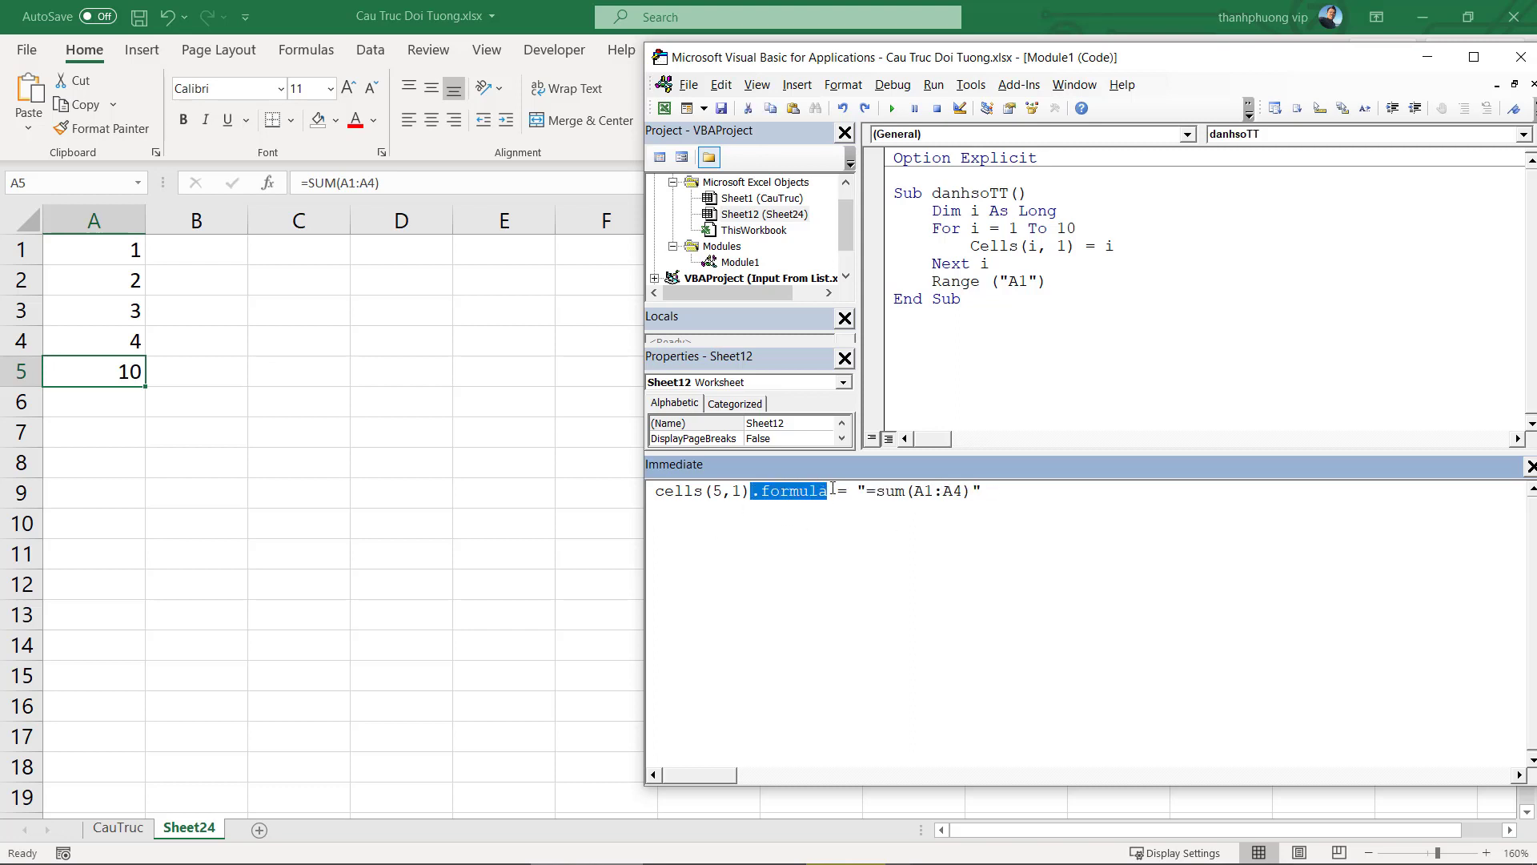
pyautogui.press('Delete')
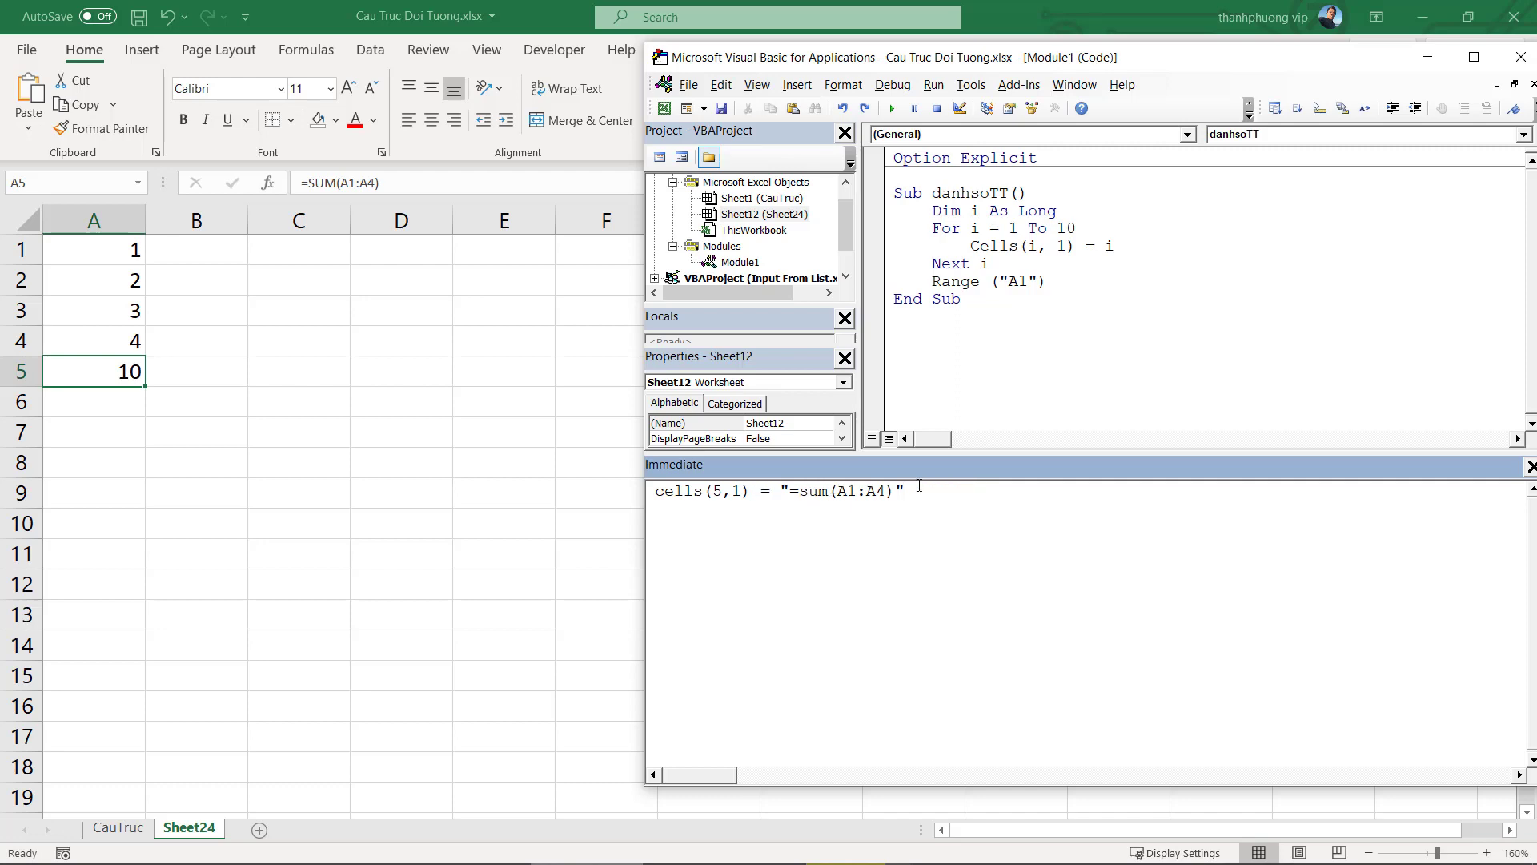
# Clear A5, run cells(5,1) = "=sum(A1:A4)", and confirm A5 shows 10
pyautogui.click(125, 406)
pyautogui.click(128, 370)
pyautogui.press('Delete')
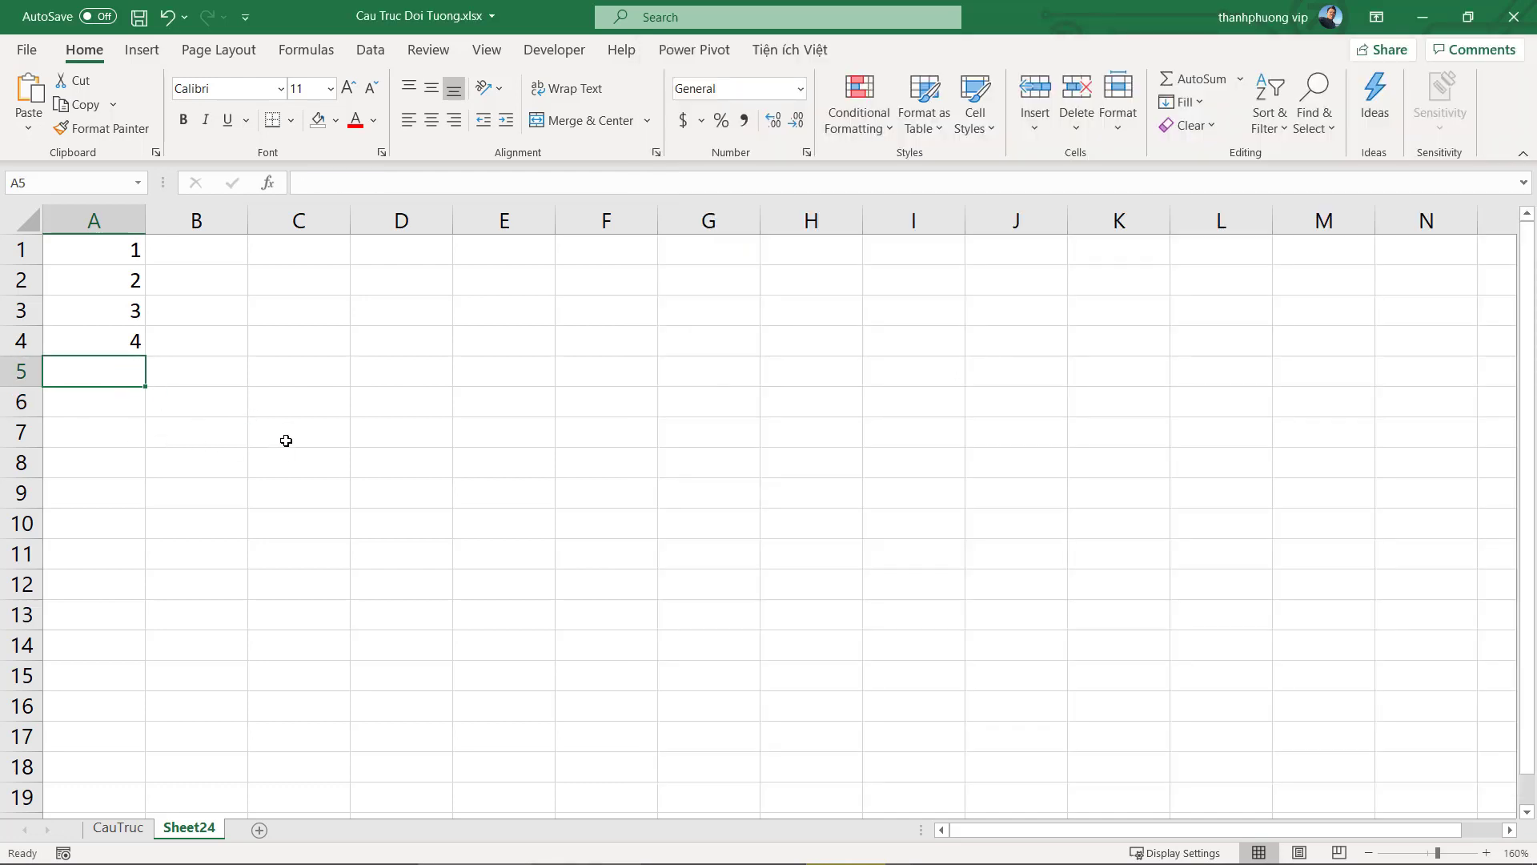
pyautogui.hotkey('alt', 'F11')
pyautogui.press('Return')
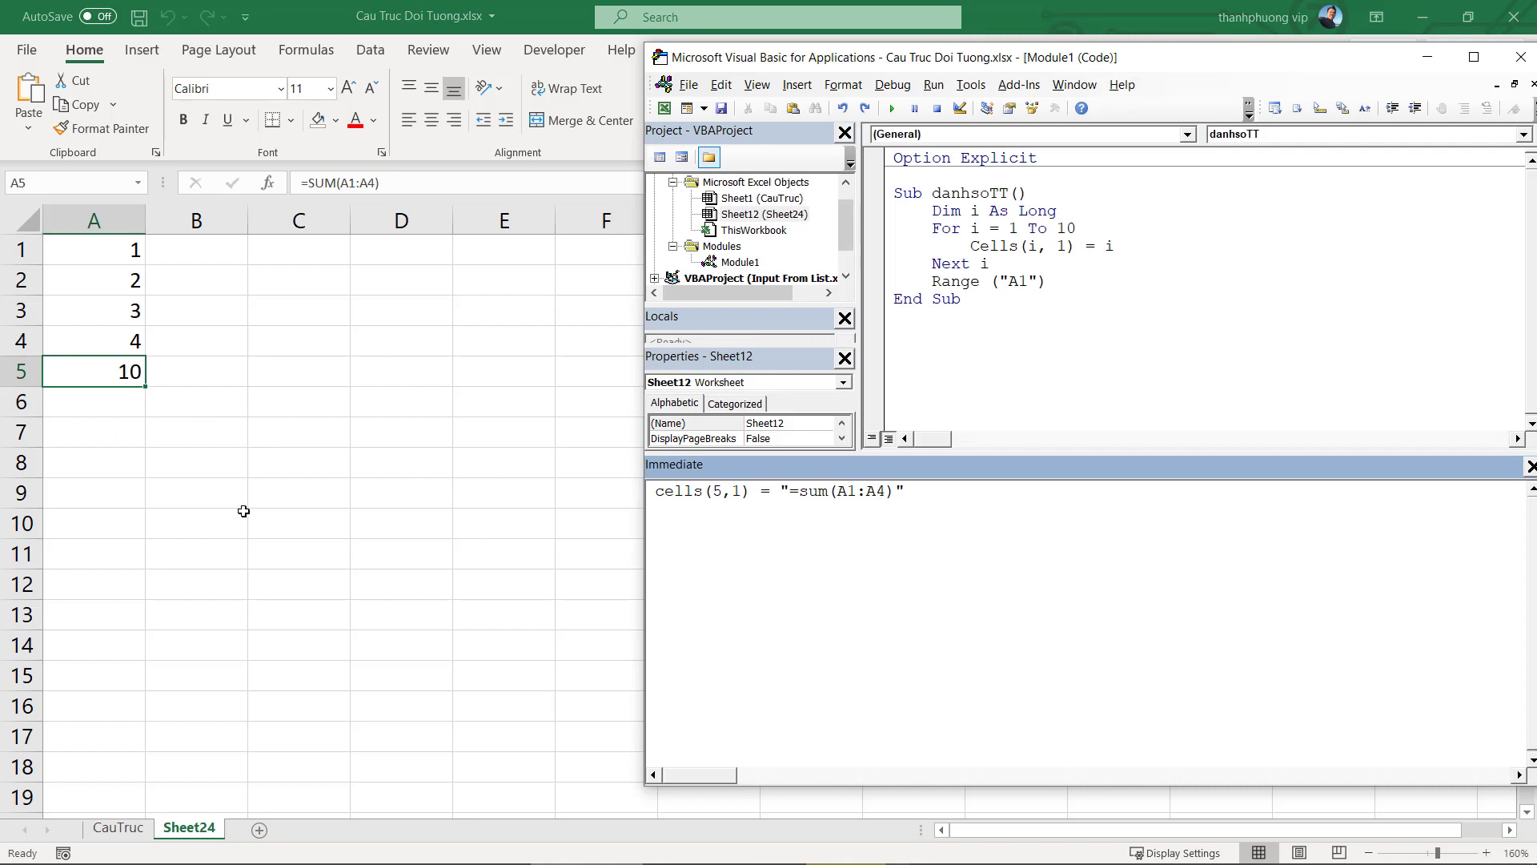
pyautogui.click(241, 510)
pyautogui.click(104, 373)
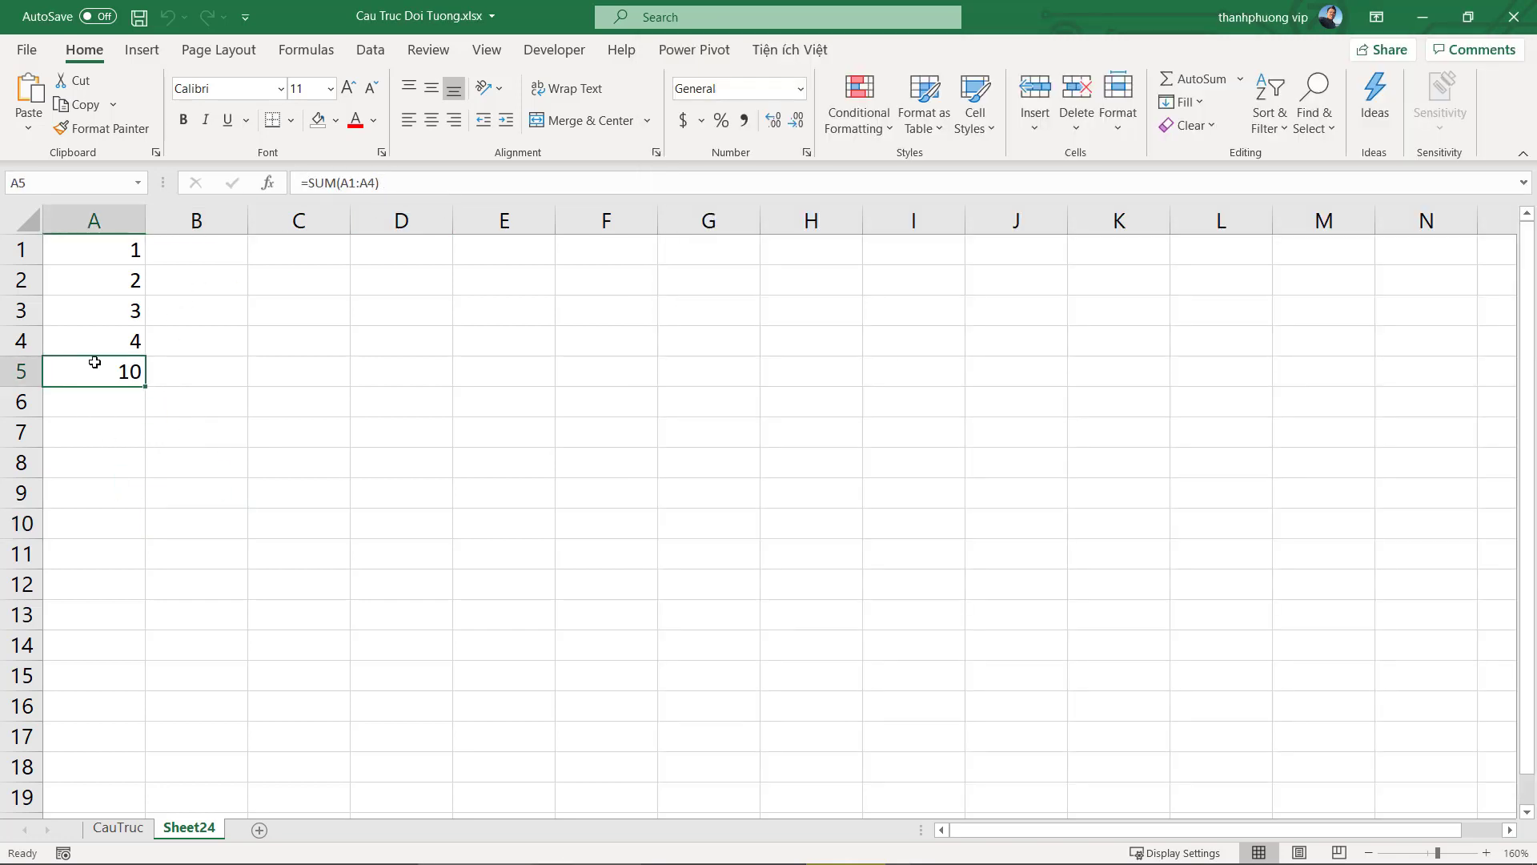
# Clear all text from the Immediate window
pyautogui.hotkey('alt', 'F11')
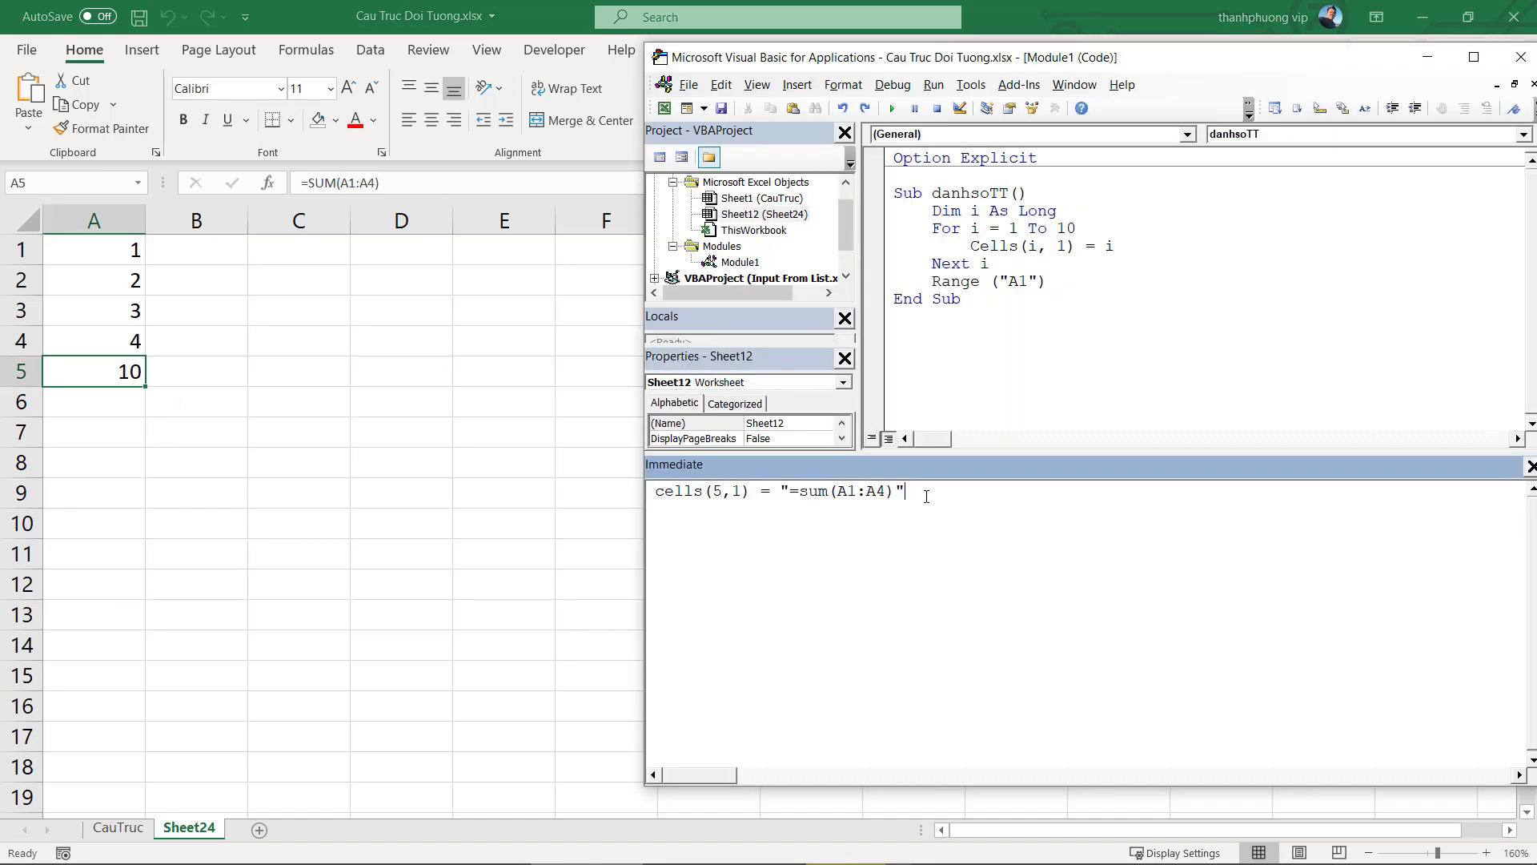
pyautogui.press('Return')
pyautogui.hotkey('ctrl', 'a')
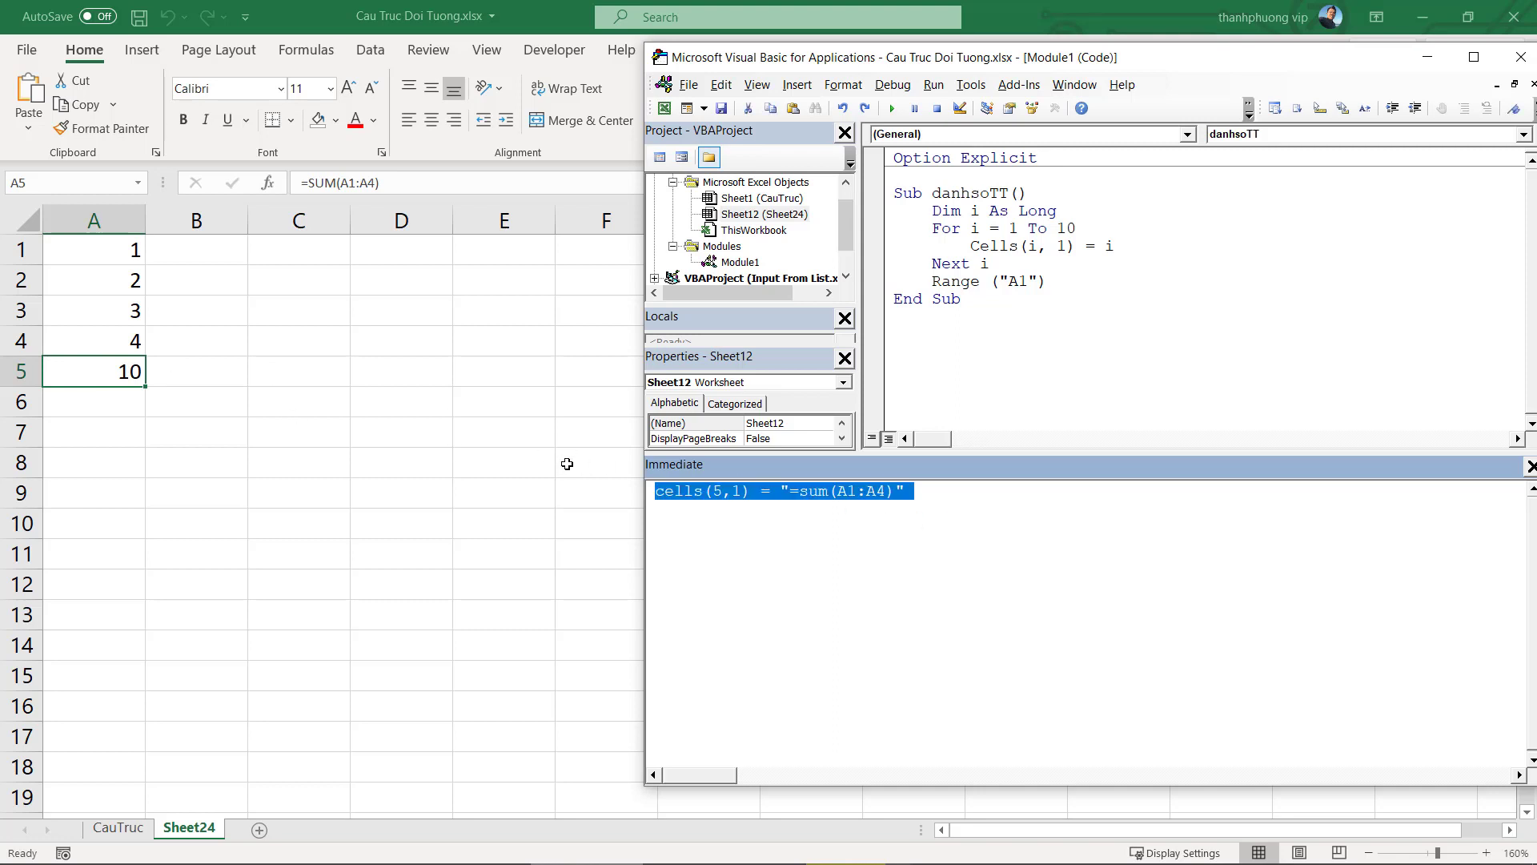
pyautogui.press('Delete')
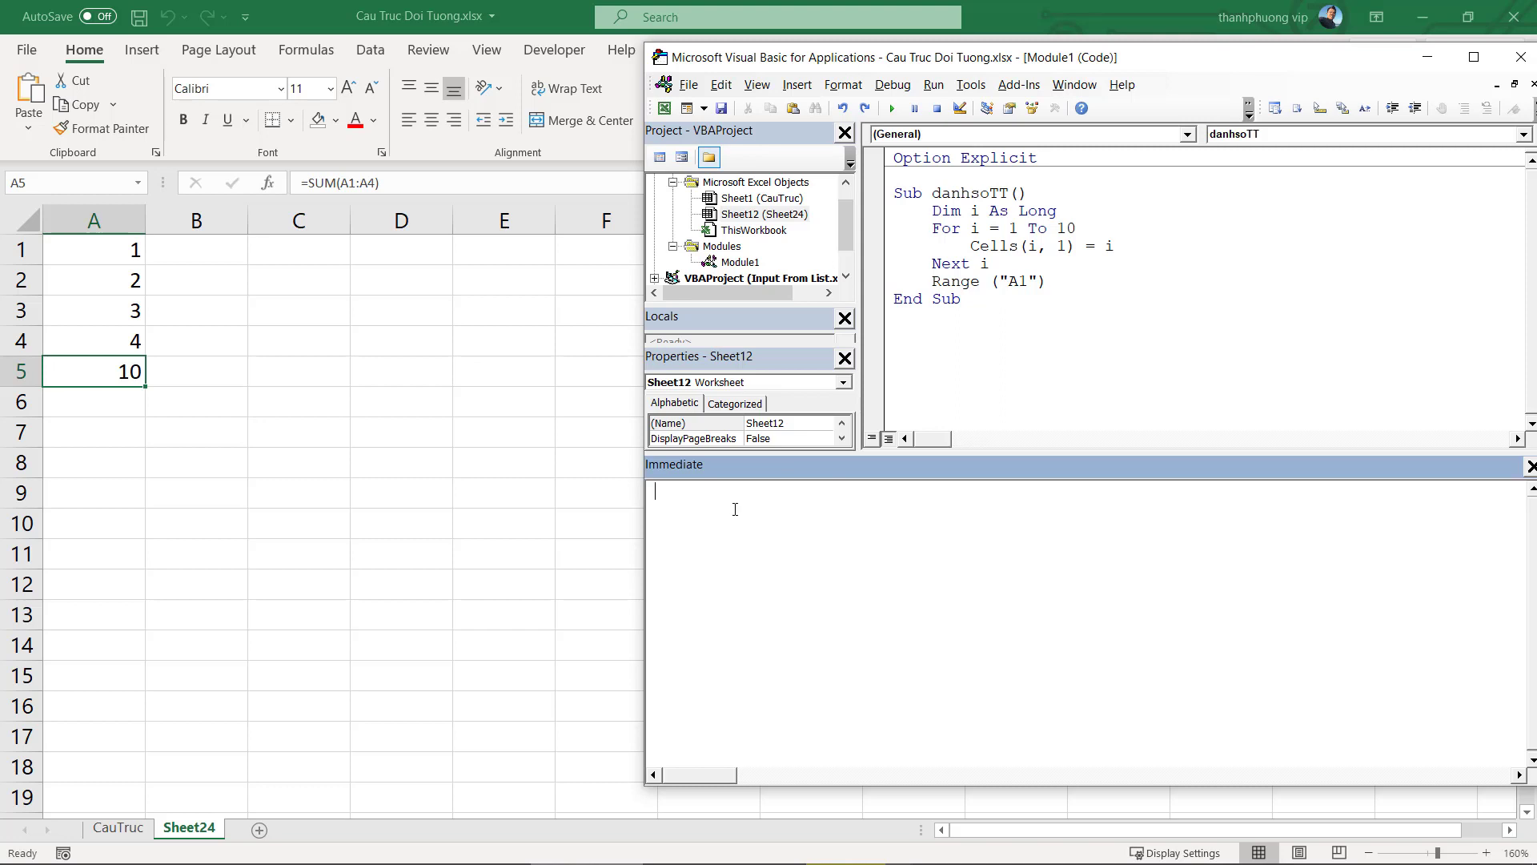
pyautogui.write('Ce')
pyautogui.press('BackSpace')
pyautogui.press('BackSpace')
pyautogui.write('?')
pyautogui.write('range')
pyautogui.write(' (')
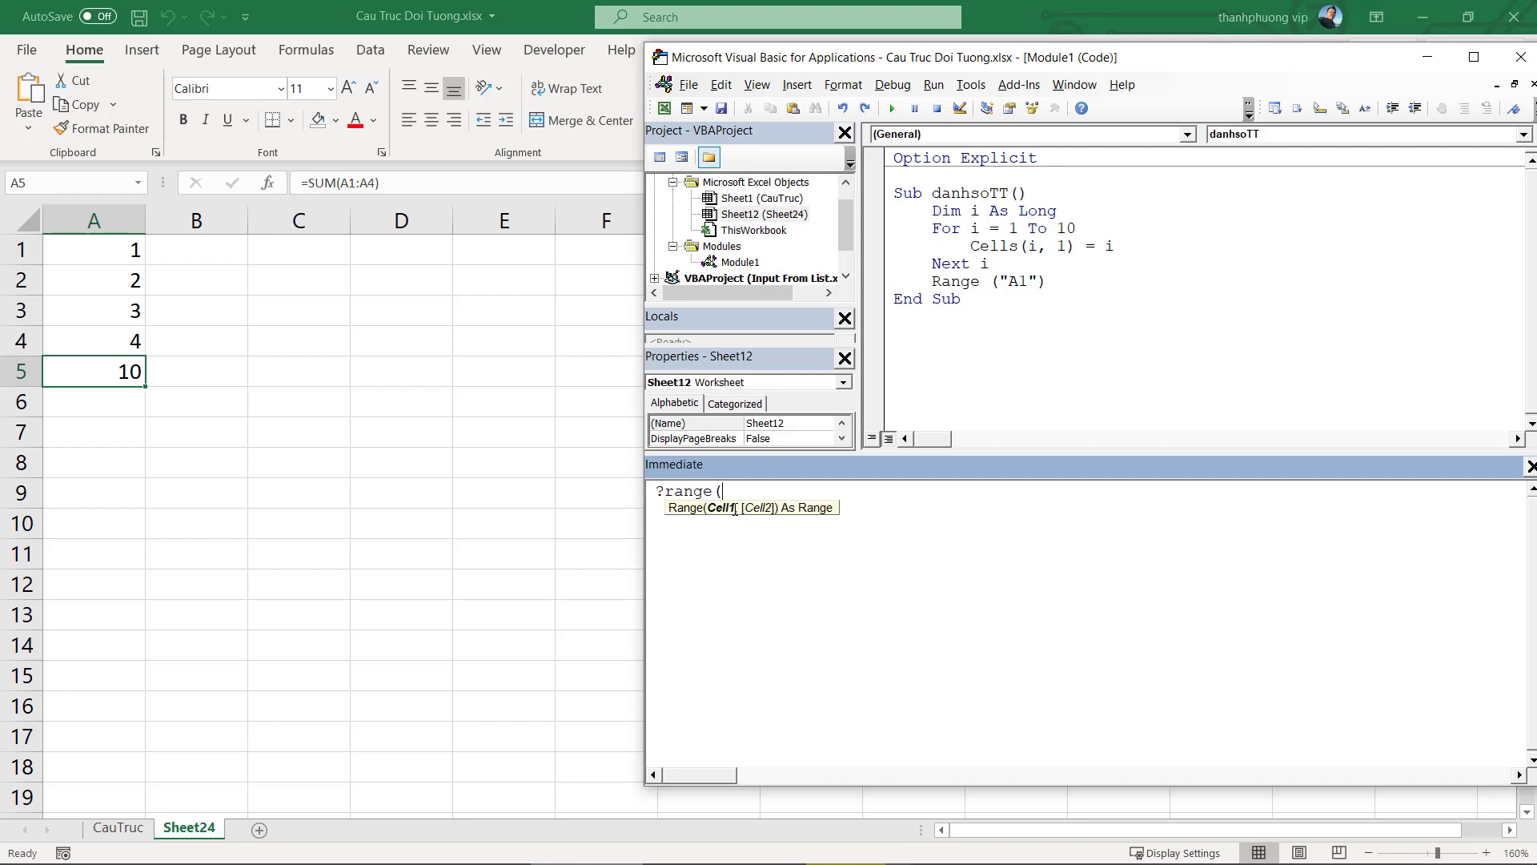
pyautogui.write('"A5')
pyautogui.write('")')
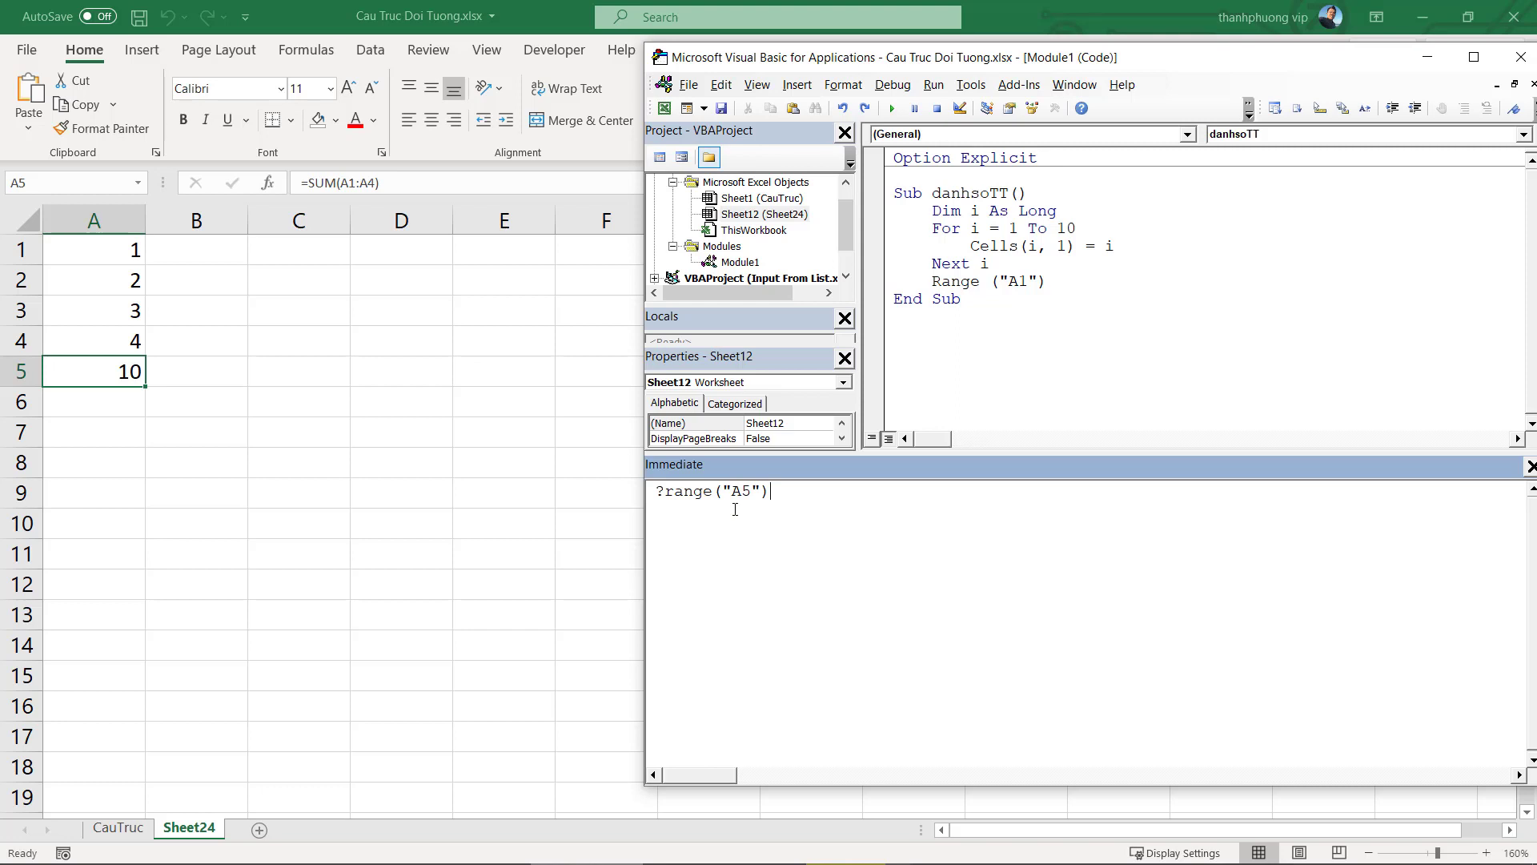
pyautogui.write('.fo')
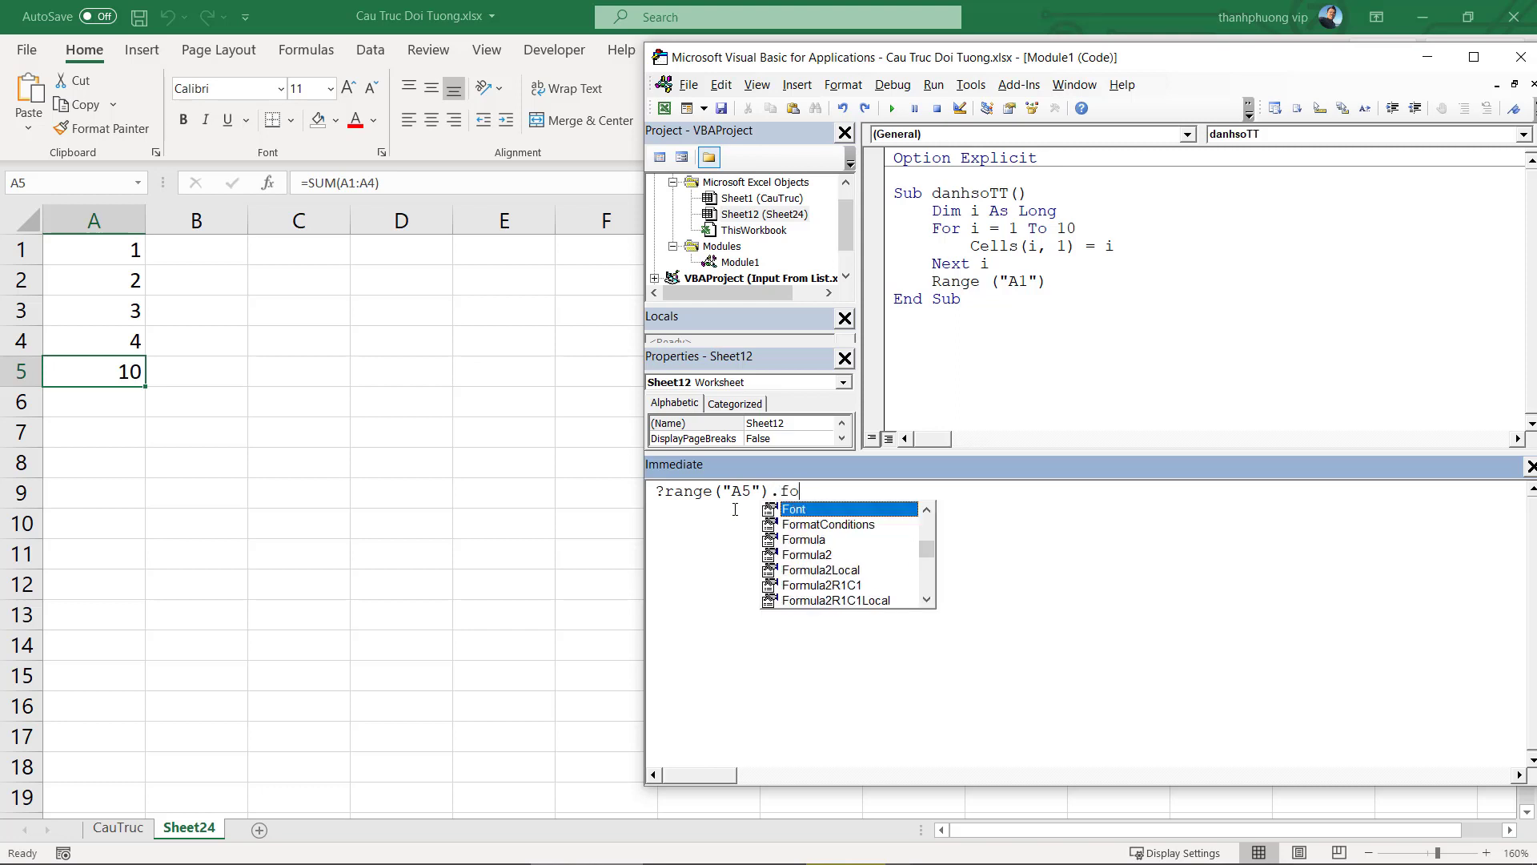
pyautogui.press('Down')
pyautogui.press('Down')
pyautogui.press('Tab')
pyautogui.press('Return')
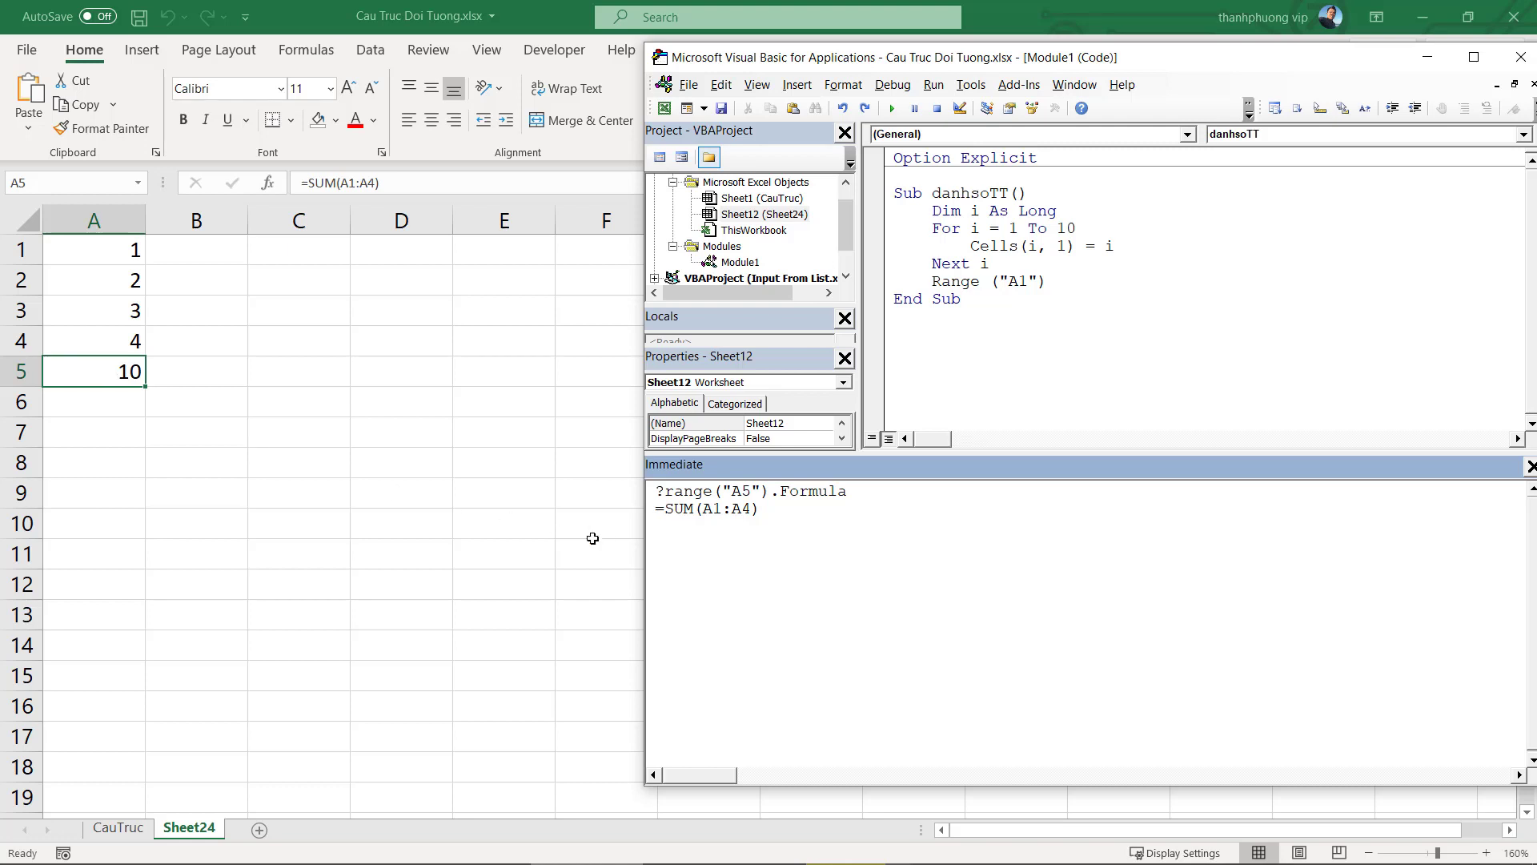
pyautogui.write('?rang')
pyautogui.write('e("A')
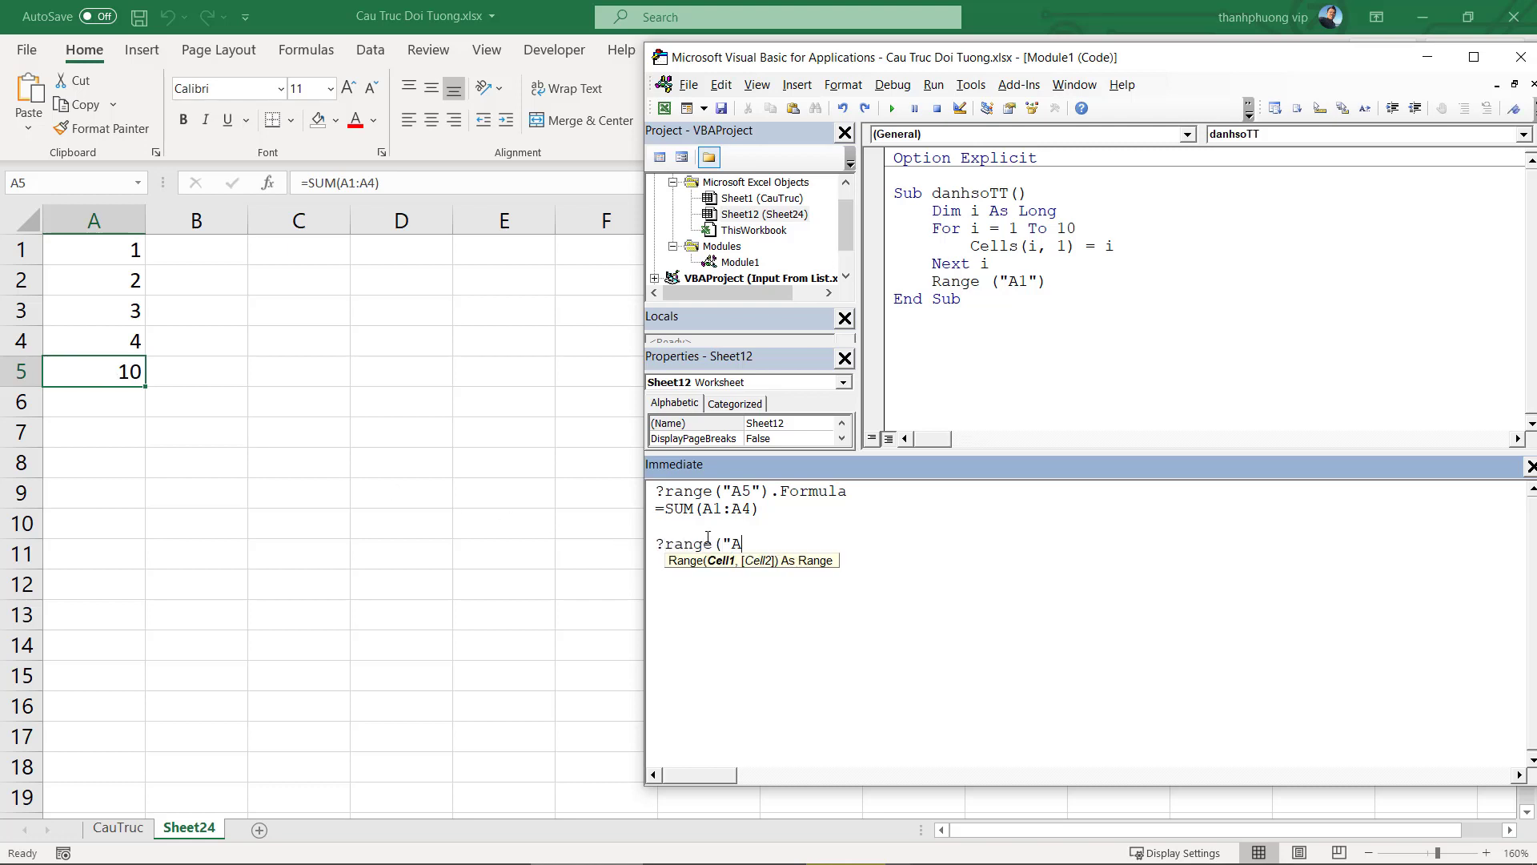
pyautogui.write('5")')
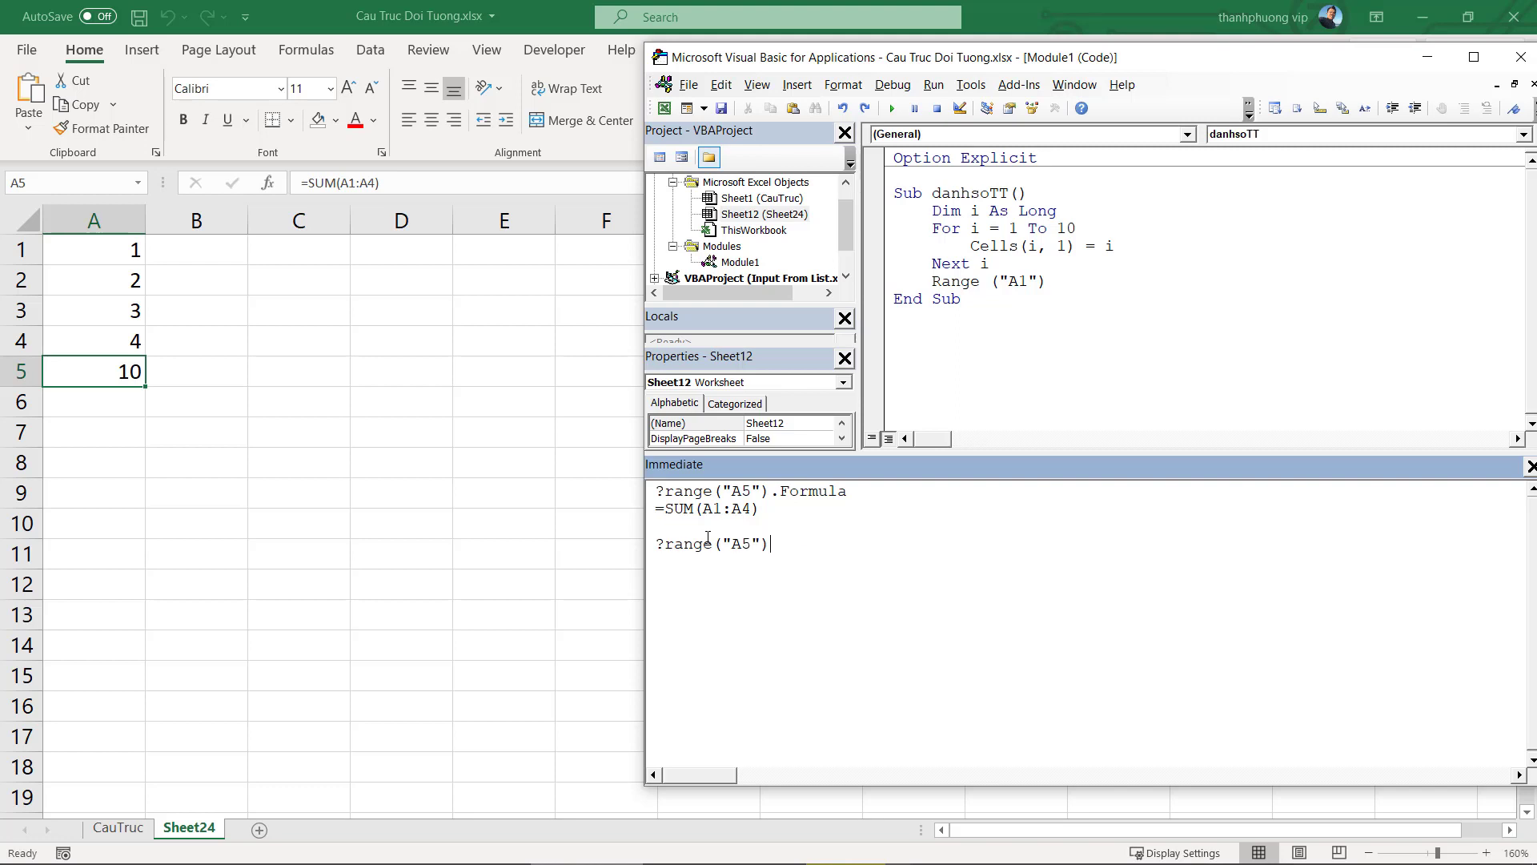
pyautogui.write('.v')
pyautogui.press('Tab')
pyautogui.press('Return')
pyautogui.moveTo(685, 562); pyautogui.dragTo(661, 569)
pyautogui.click(696, 562)
pyautogui.moveTo(723, 580)
pyautogui.mouseDown()
pyautogui.moveTo(673, 544)
pyautogui.moveTo(665, 509)
pyautogui.mouseUp()
pyautogui.click(697, 567)
pyautogui.click(691, 600)
pyautogui.moveTo(746, 659); pyautogui.dragTo(638, 491)
pyautogui.press('Delete')
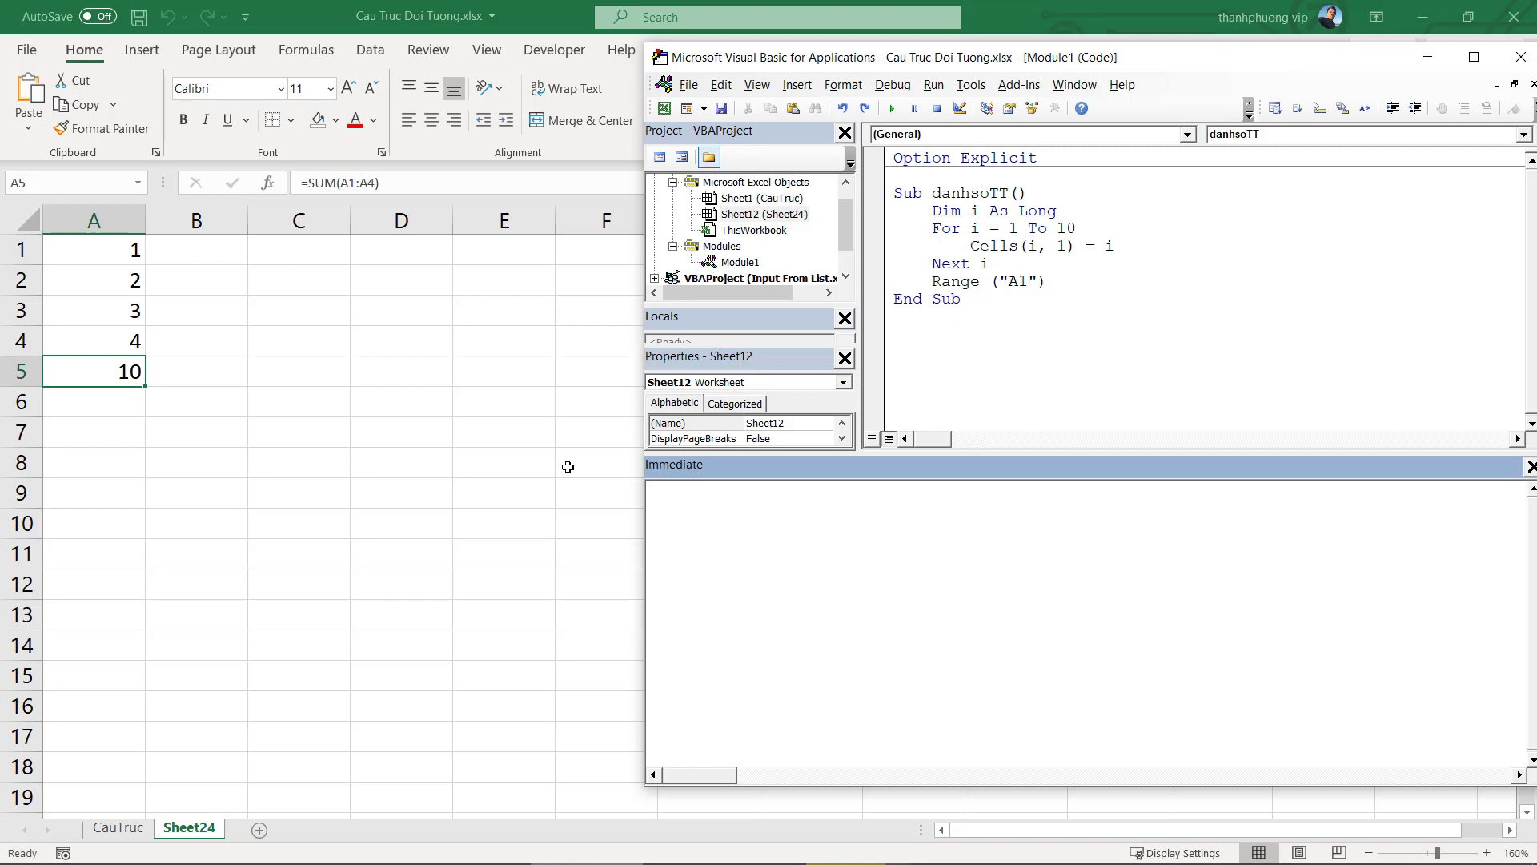
pyautogui.click(312, 426)
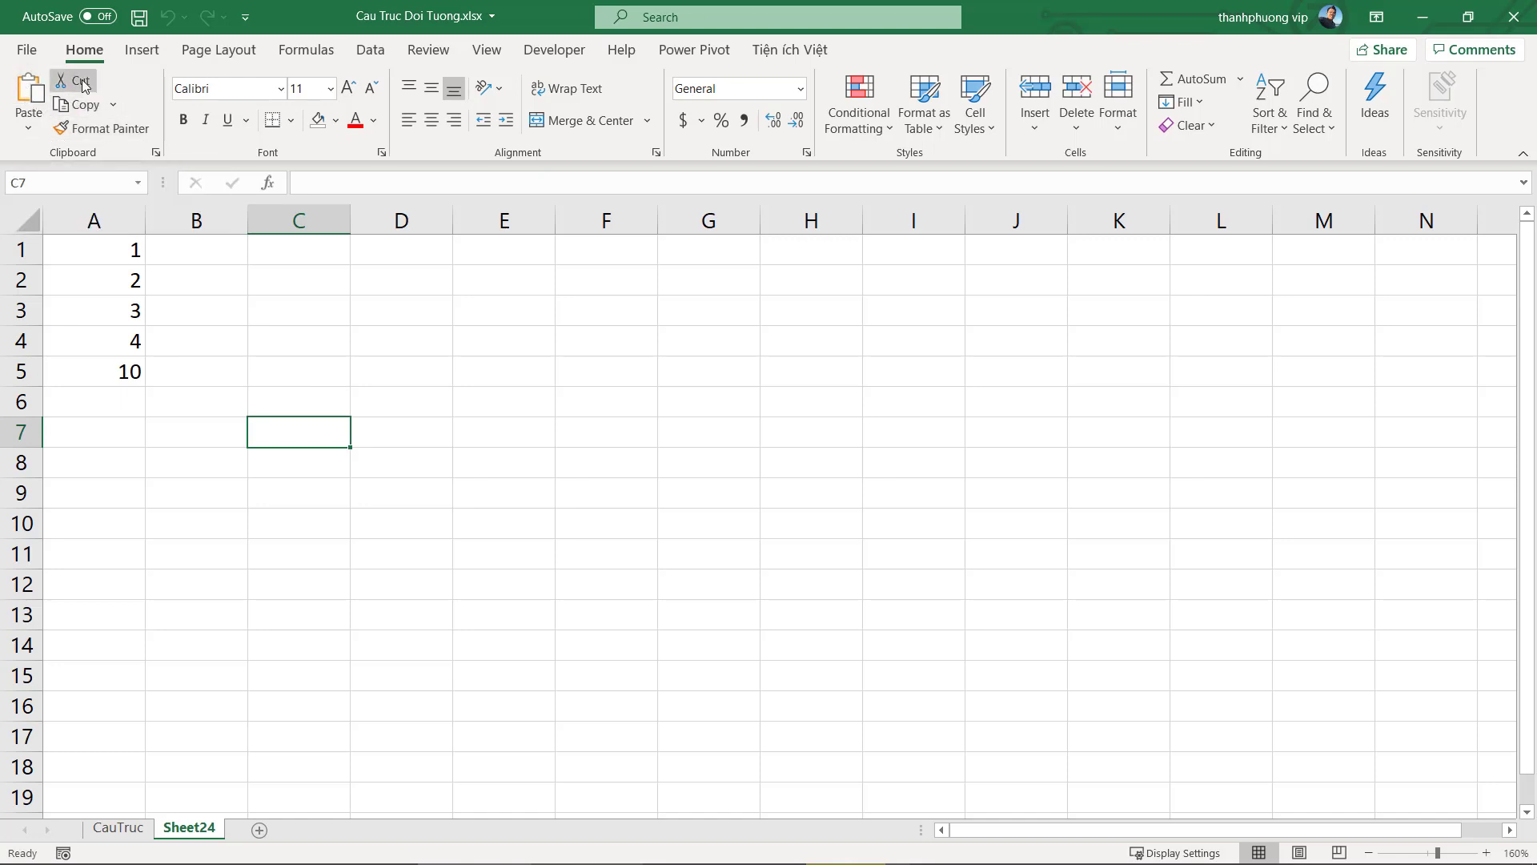
pyautogui.click(279, 485)
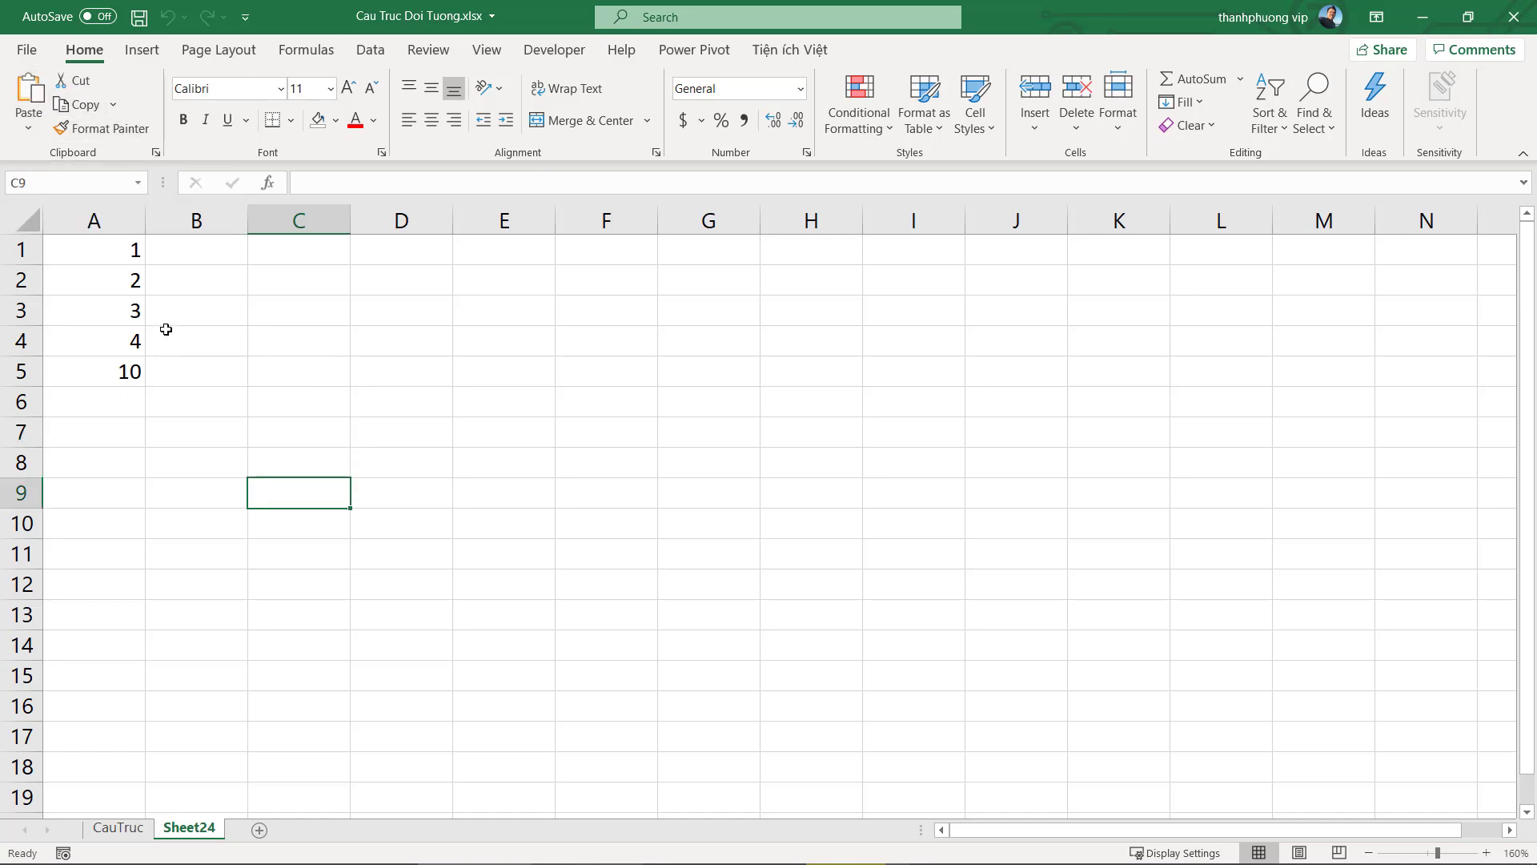
pyautogui.click(382, 362)
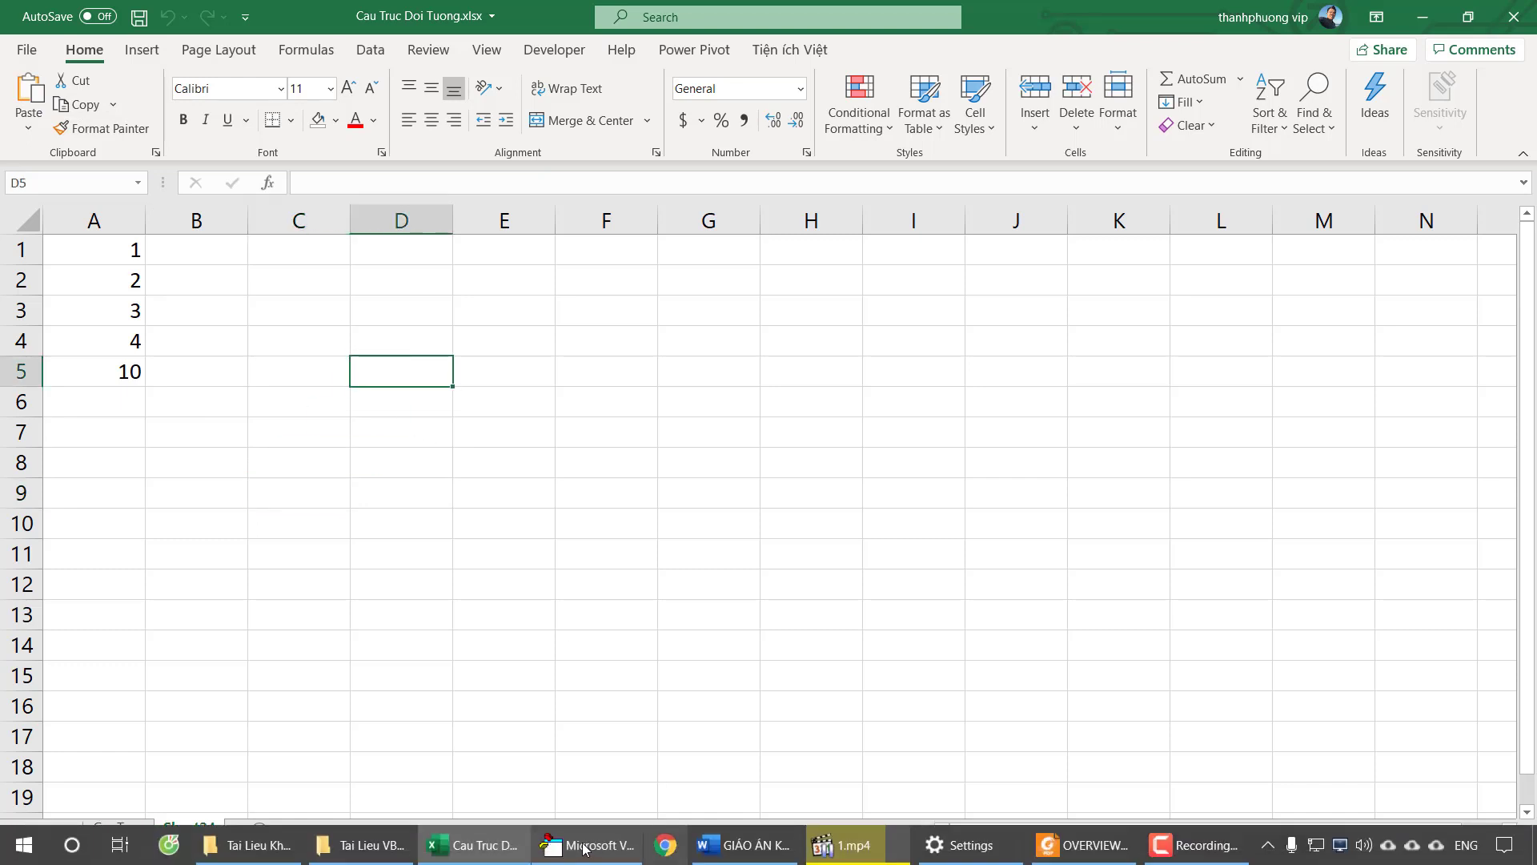
pyautogui.click(584, 848)
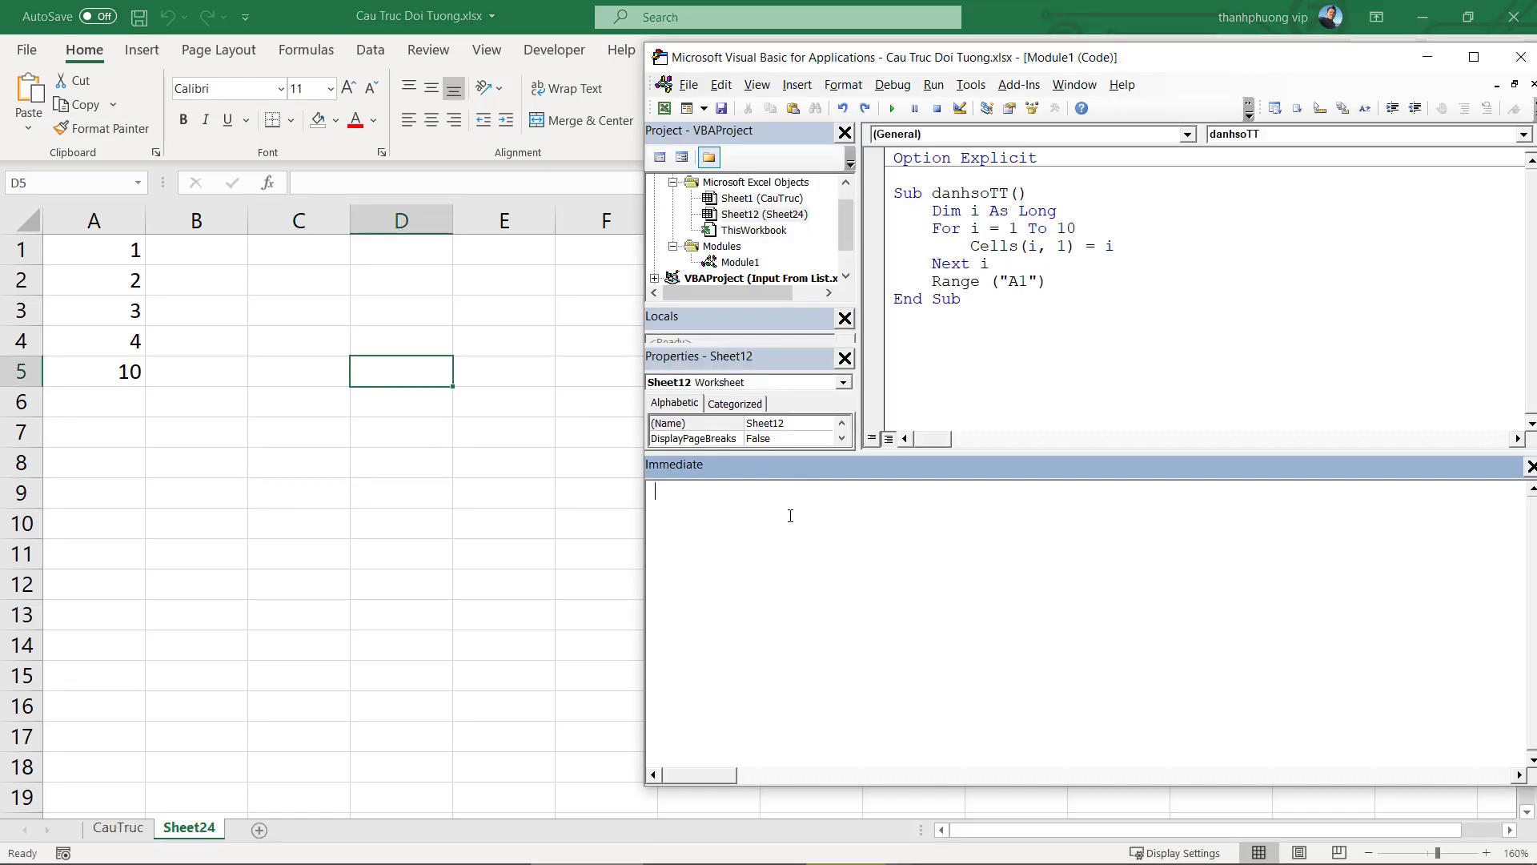
pyautogui.click(99, 244)
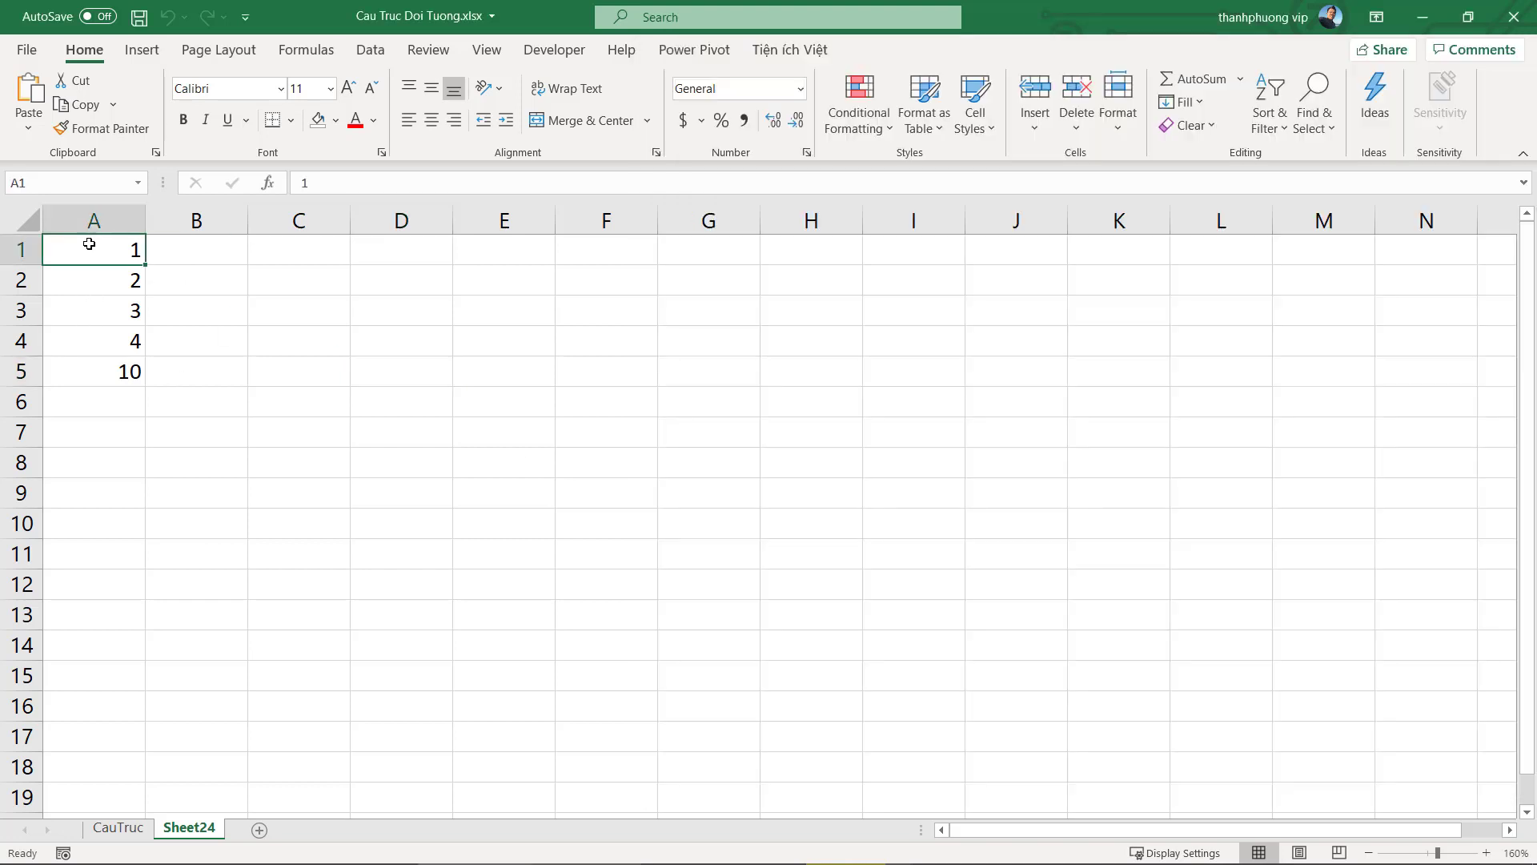
pyautogui.click(210, 250)
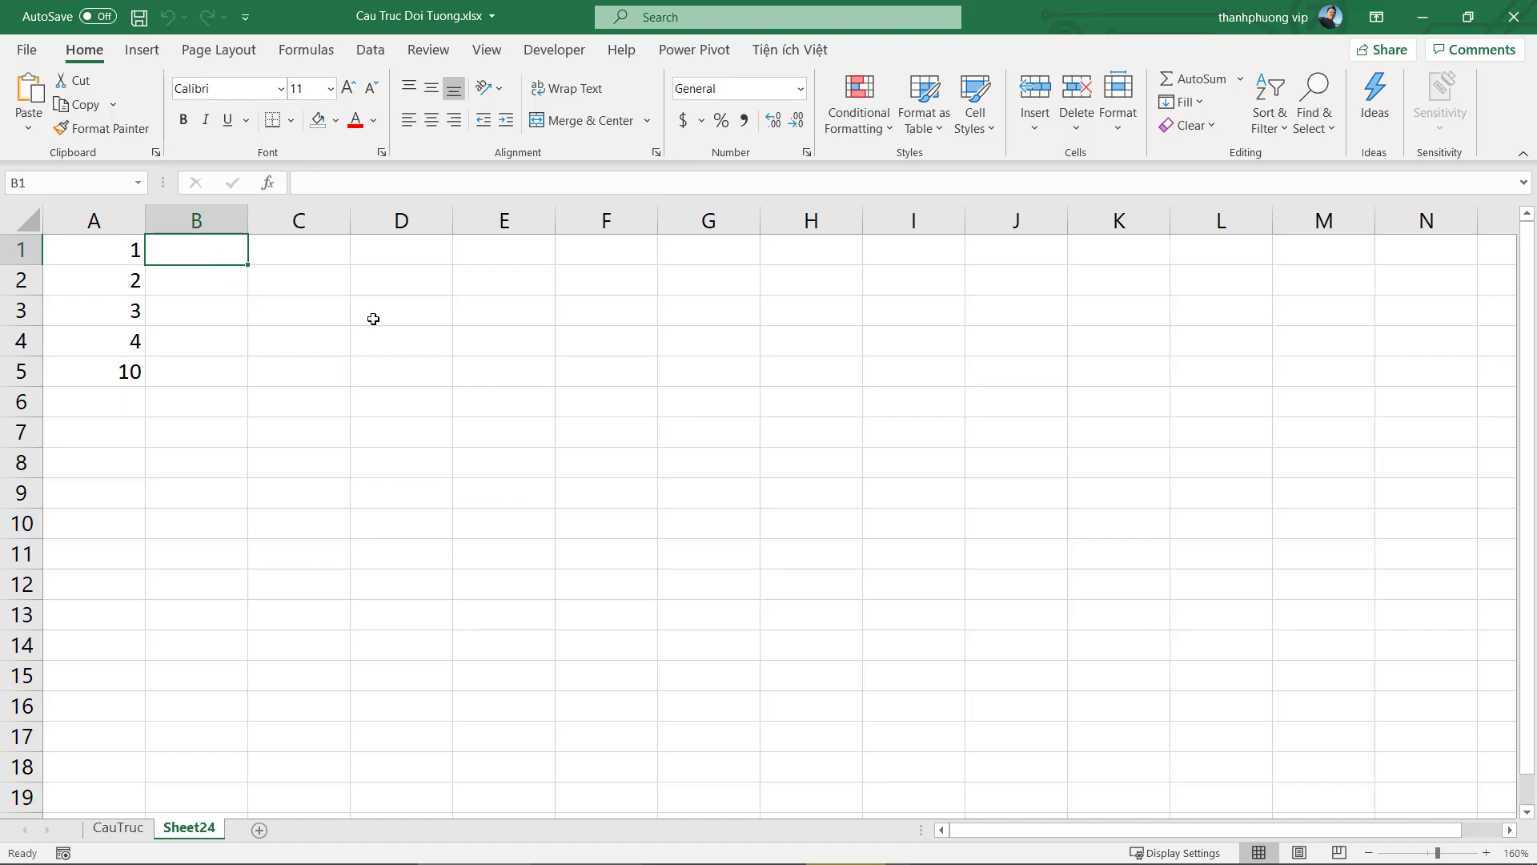
pyautogui.hotkey('alt', 'F11')
# Run range("A1").Copy range("B1") and verify B1 now holds A1's value 1
pyautogui.write('rang')
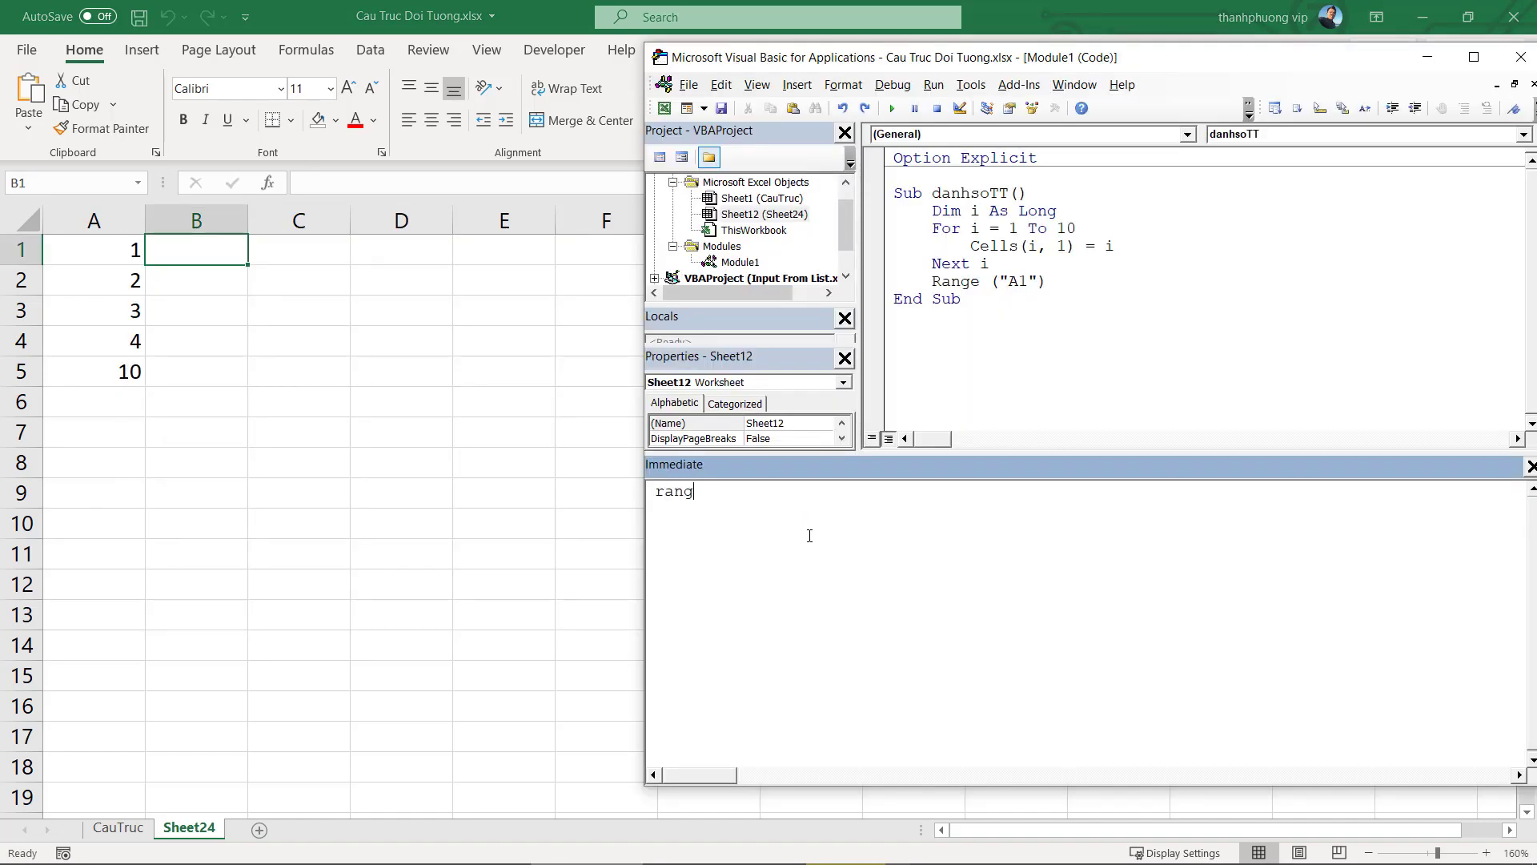
pyautogui.write('e (')
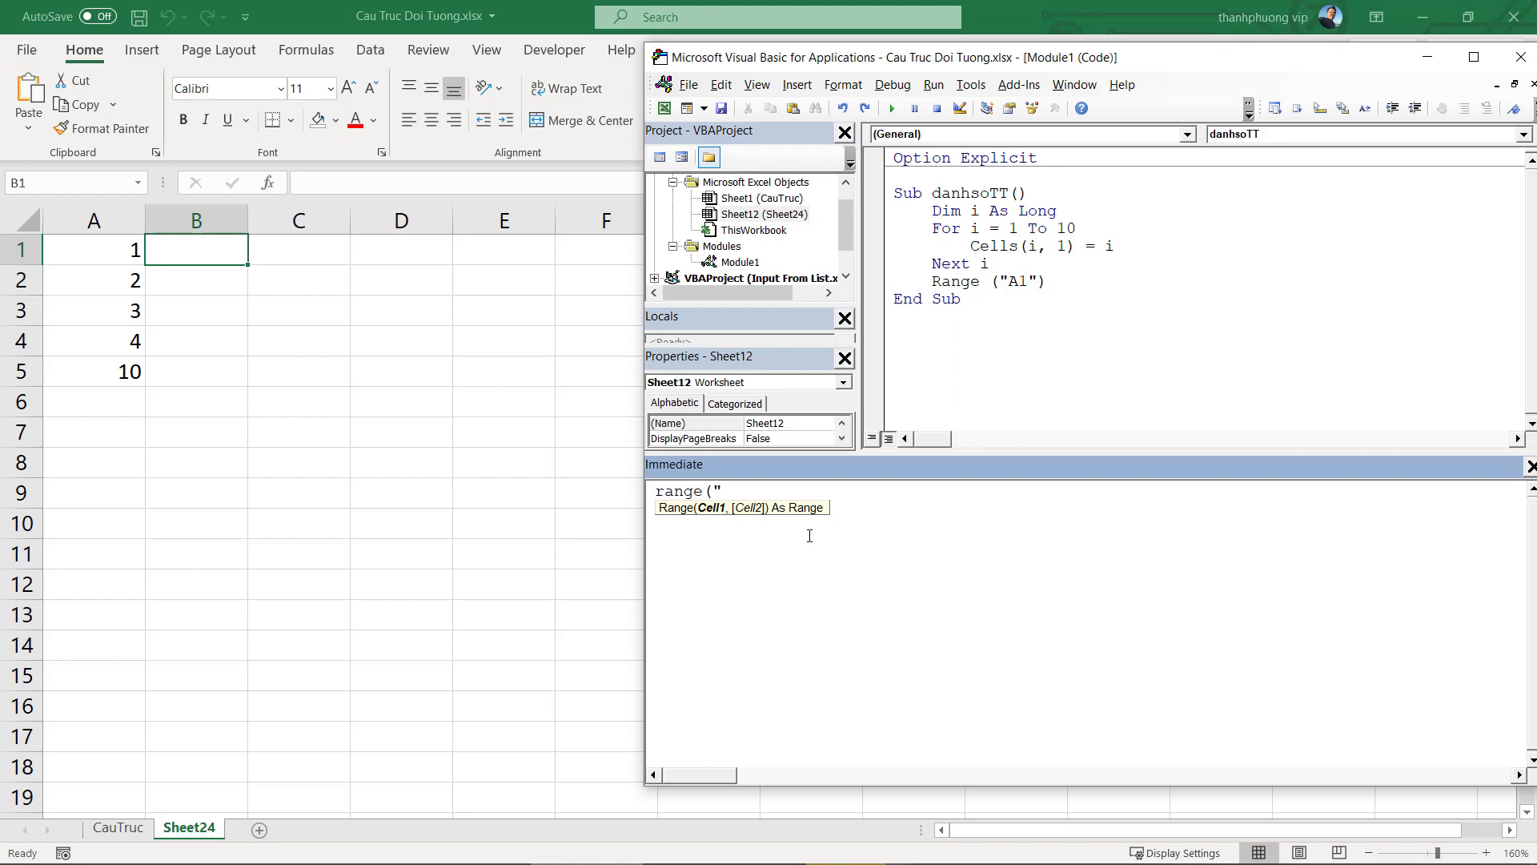
pyautogui.write('A1"')
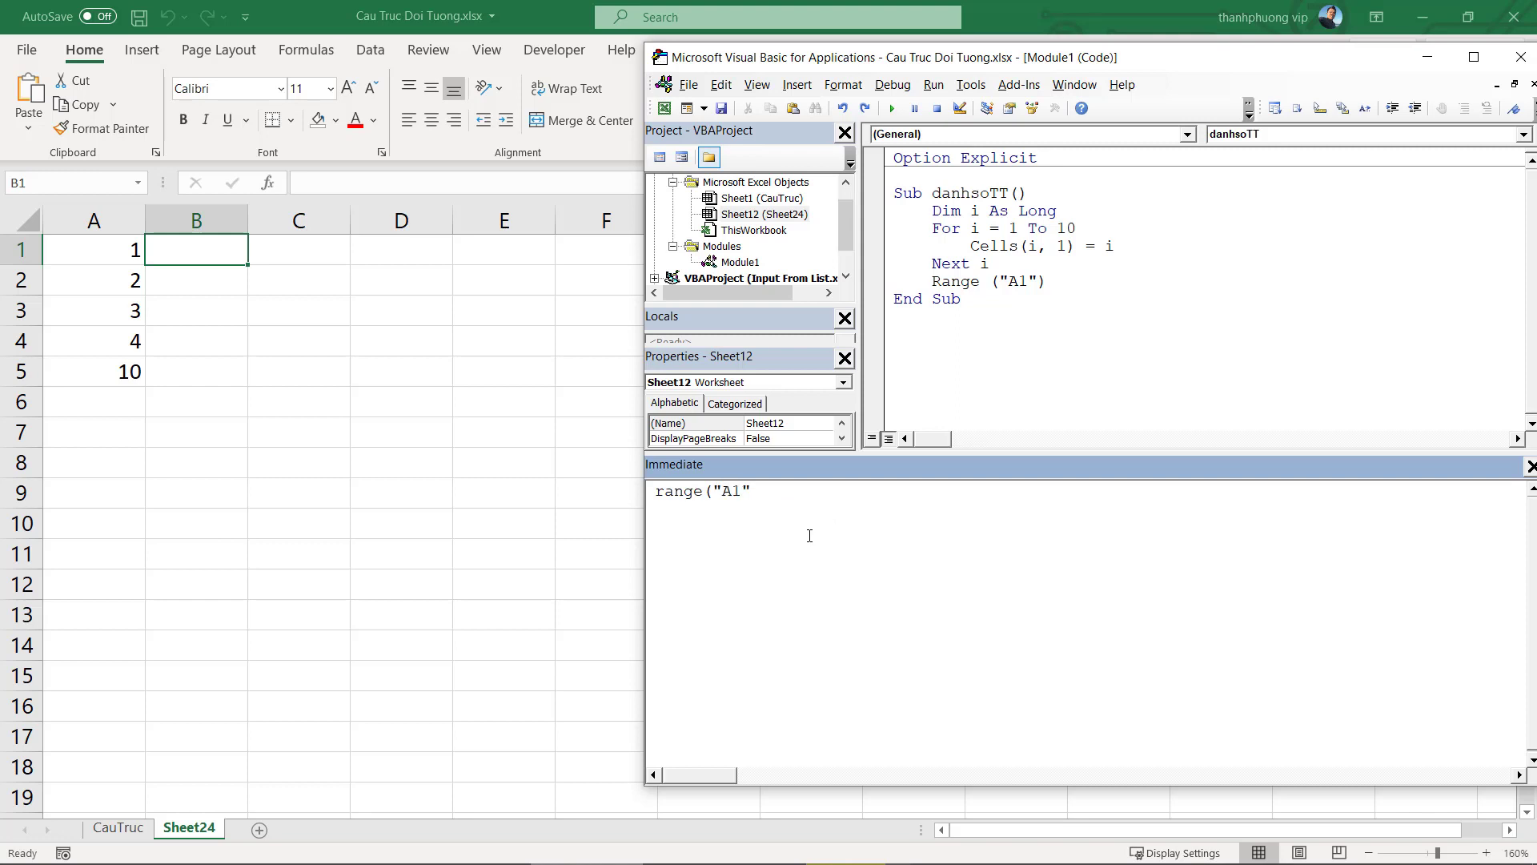
pyautogui.write('.cop')
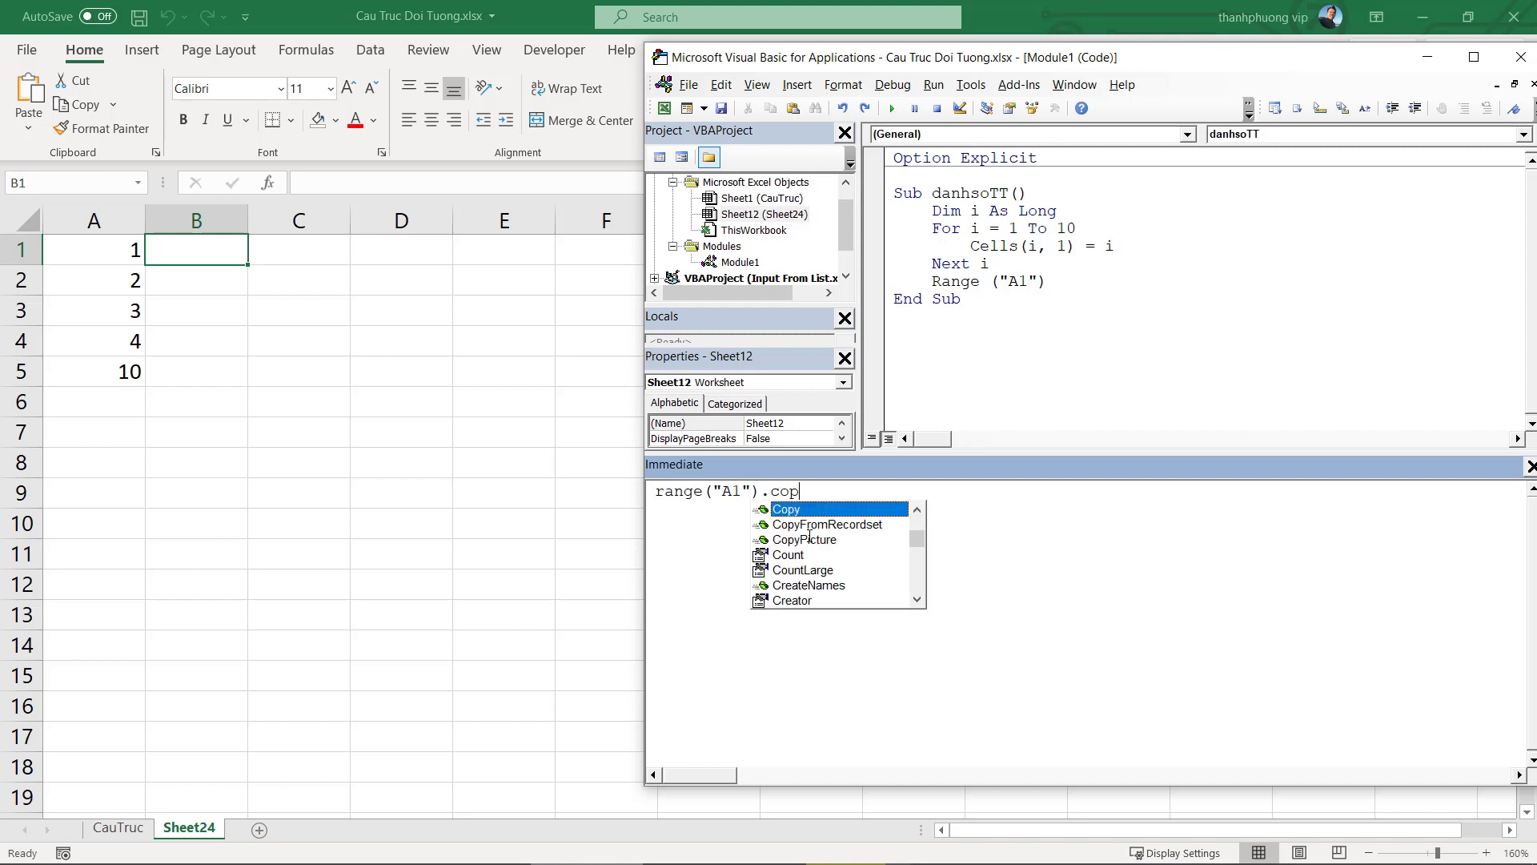
pyautogui.press('Tab')
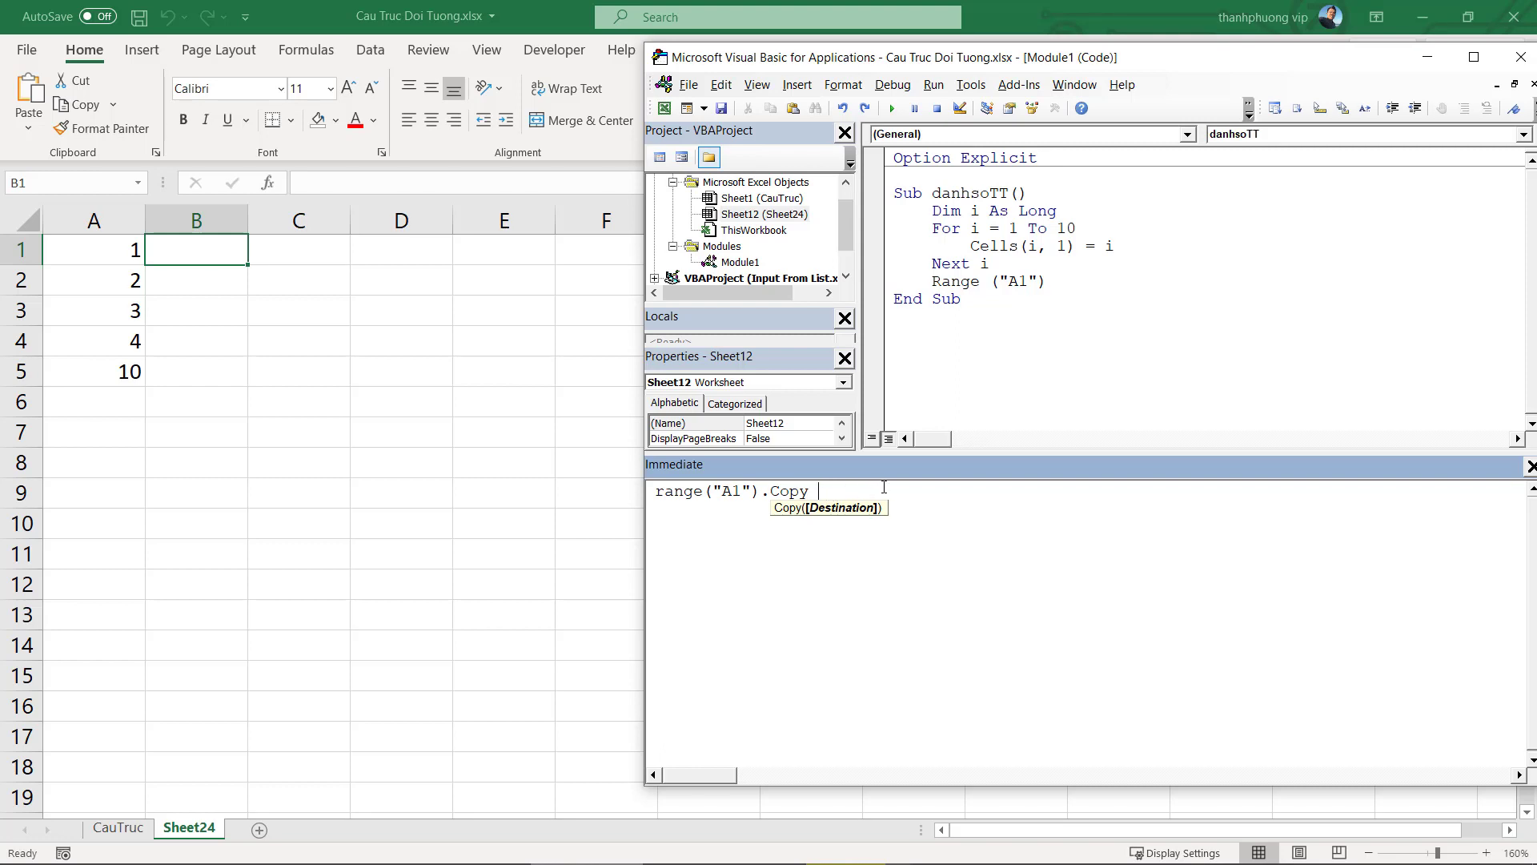
pyautogui.write('range')
pyautogui.write('("B1"')
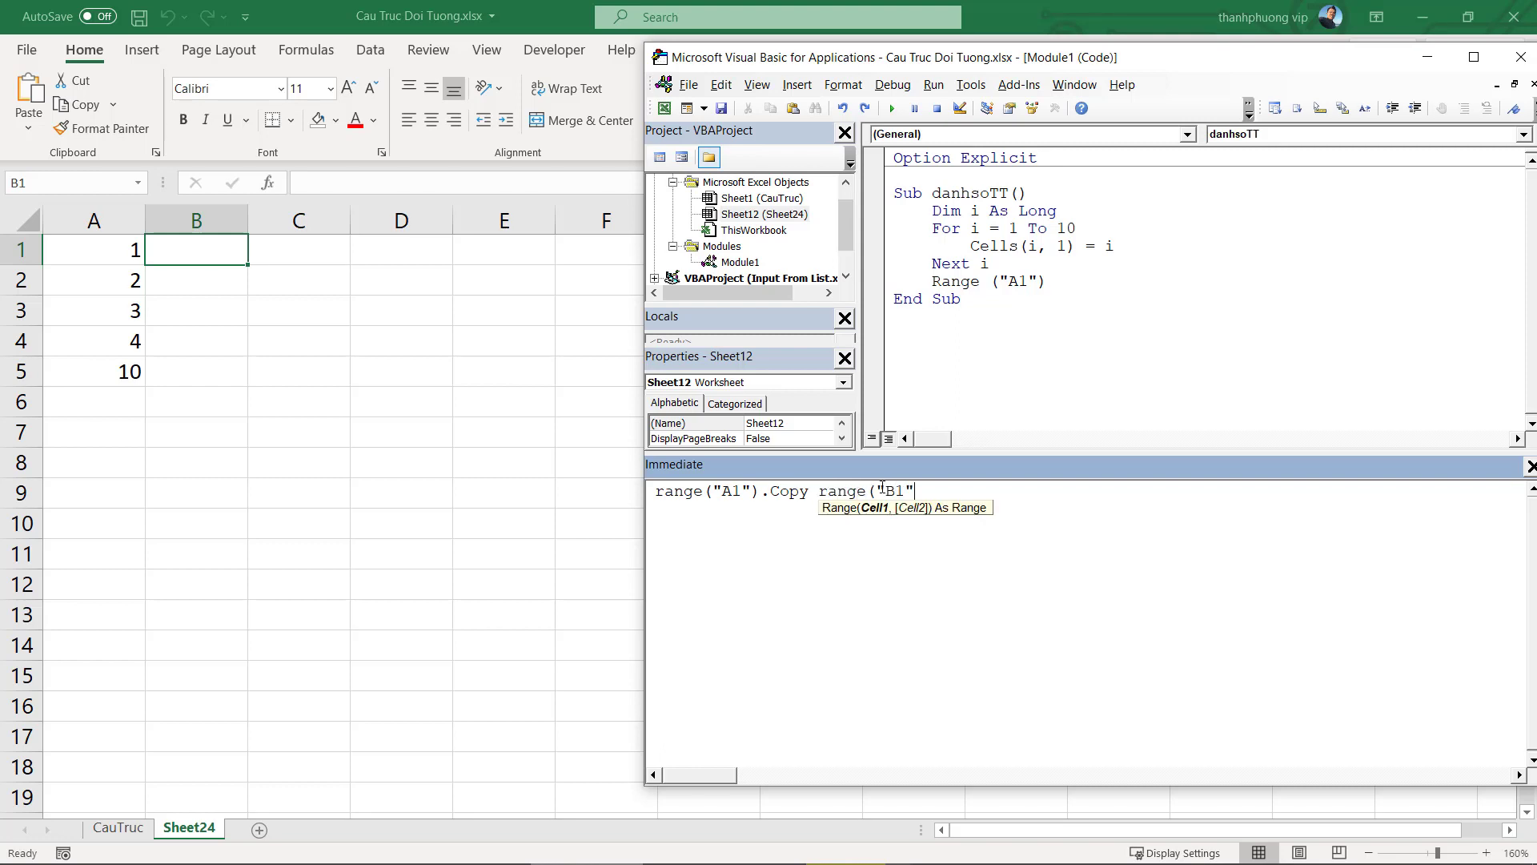
pyautogui.write(')')
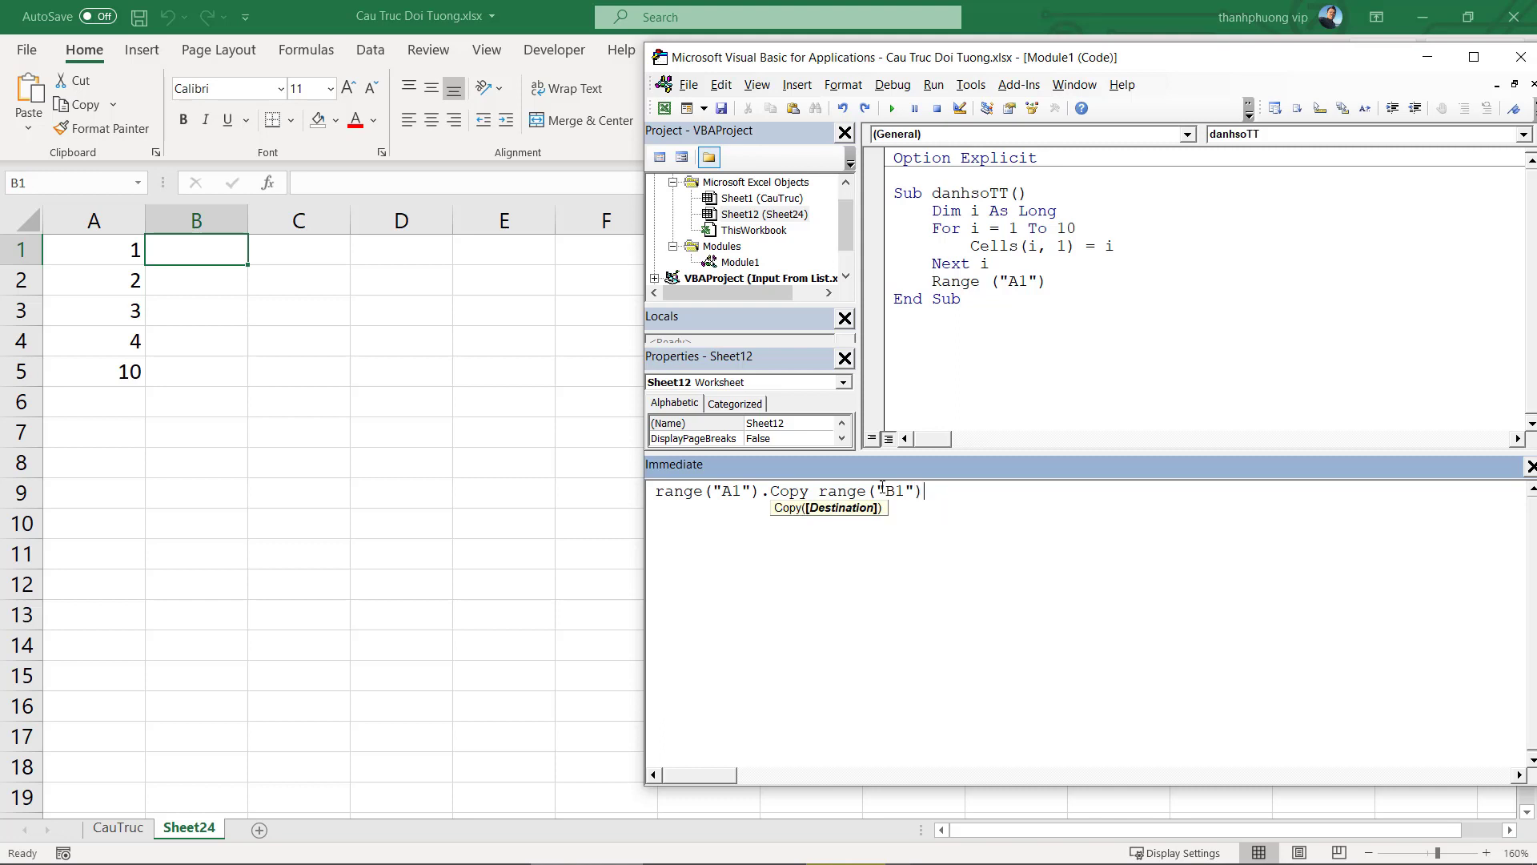
pyautogui.press('Return')
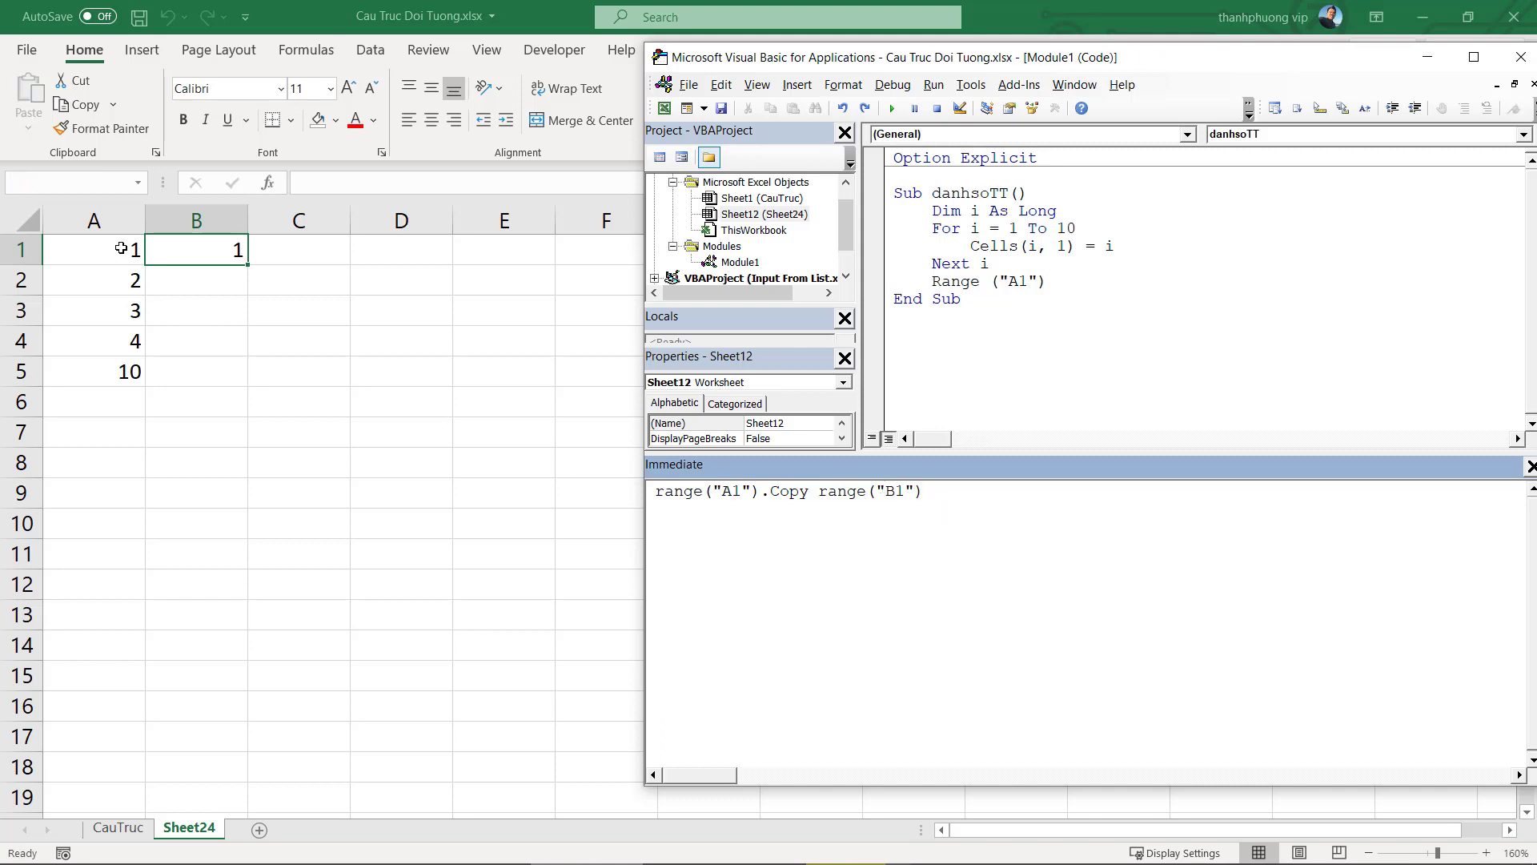
pyautogui.click(121, 249)
pyautogui.click(192, 249)
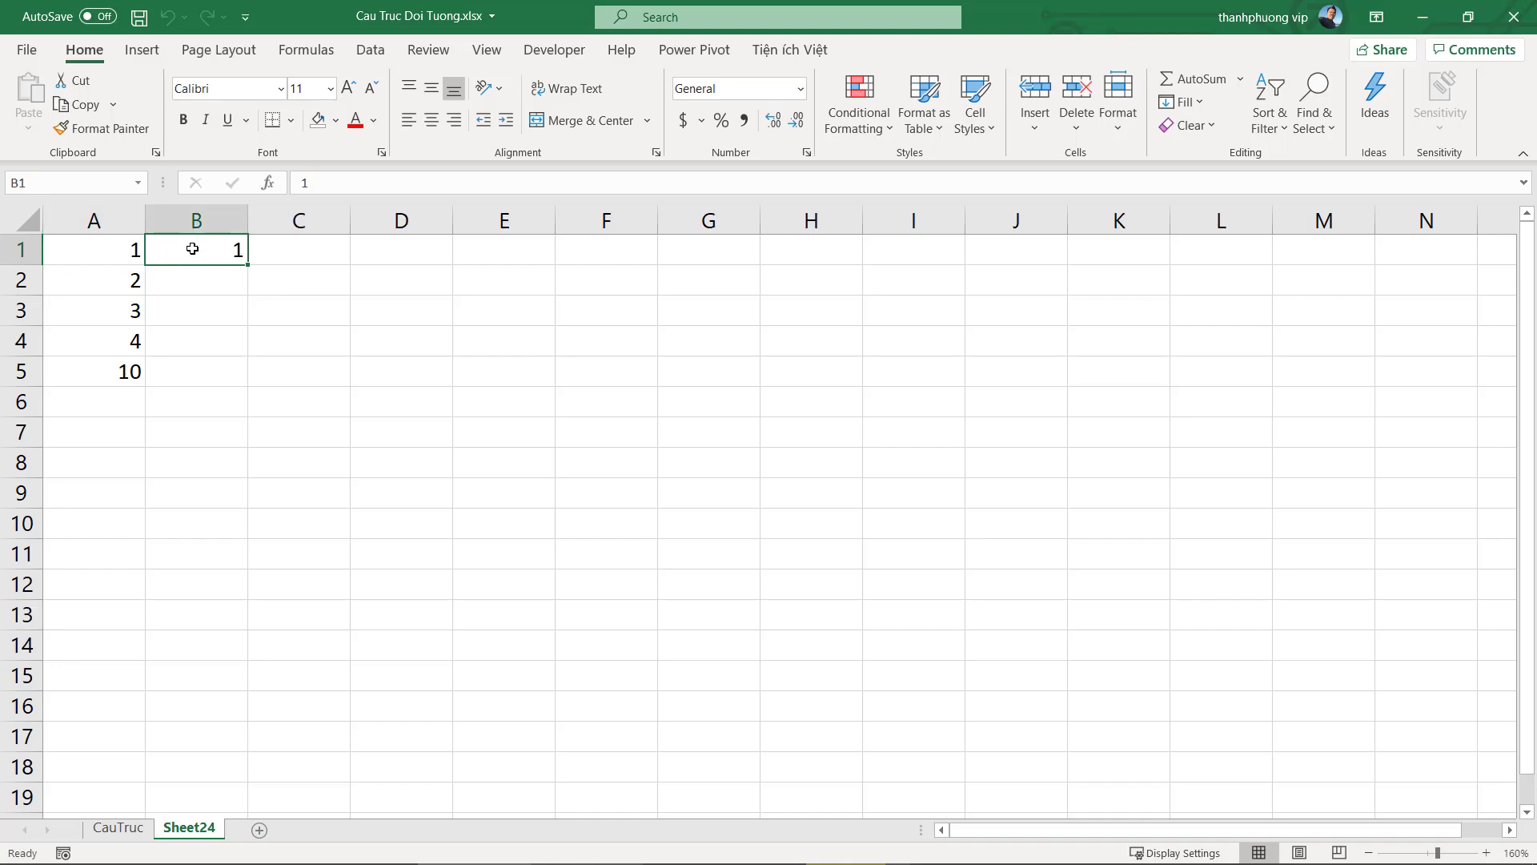
pyautogui.click(90, 250)
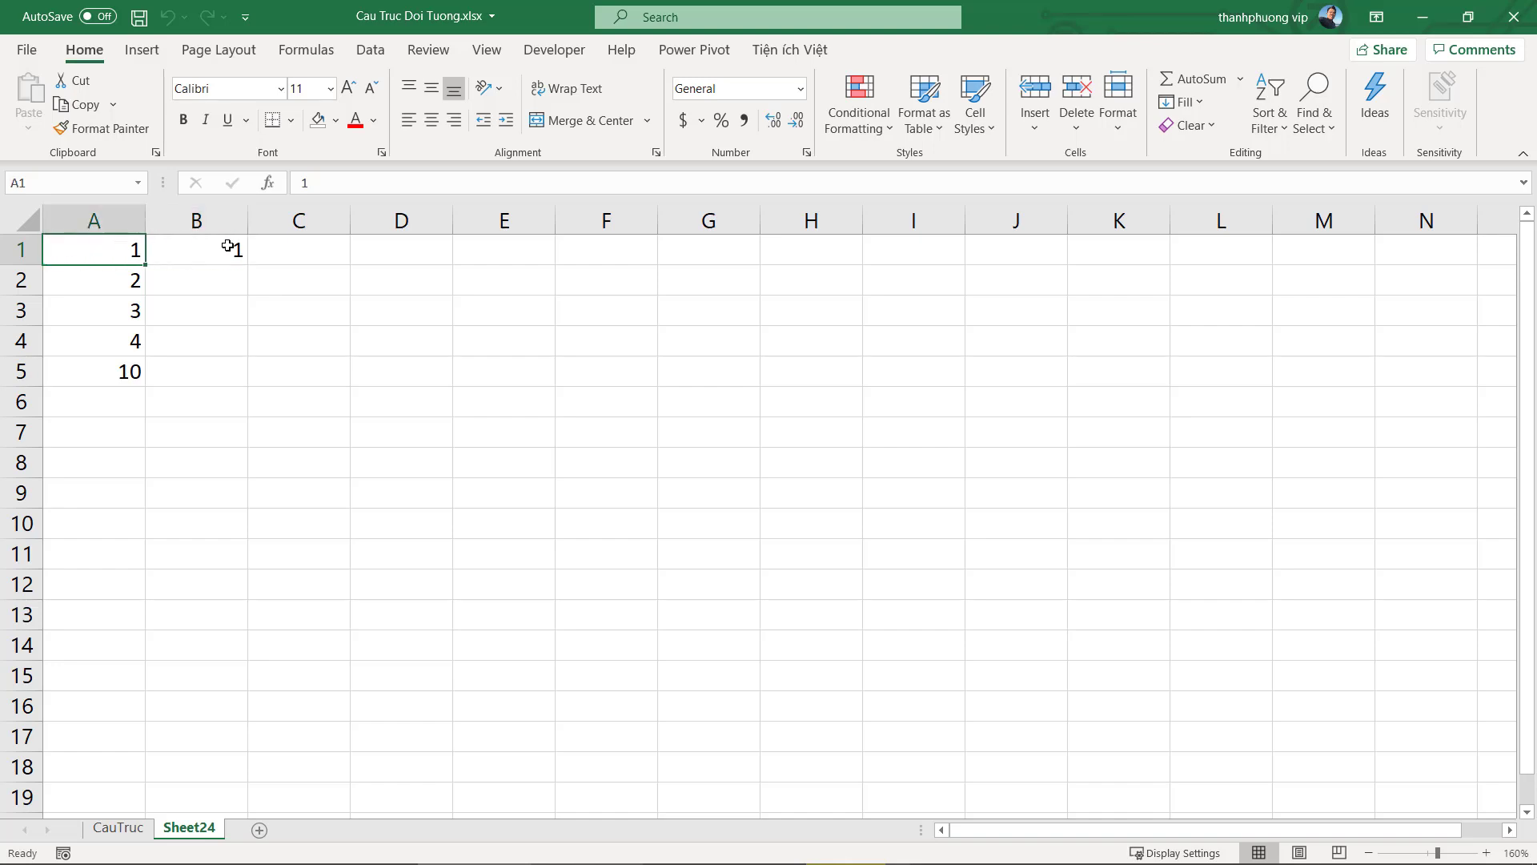
pyautogui.click(227, 248)
pyautogui.hotkey('alt', 'F11')
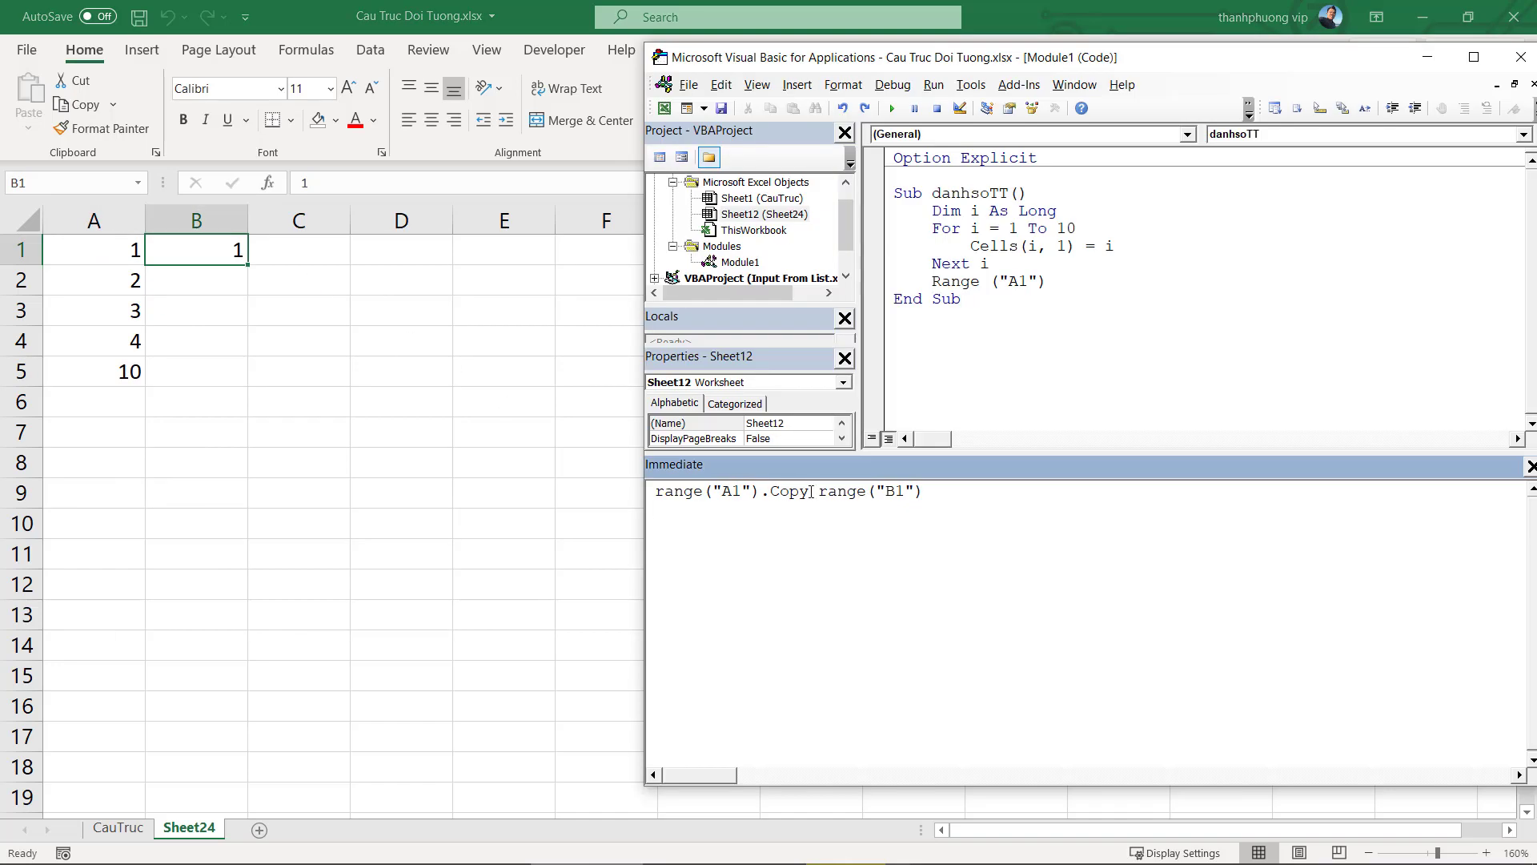
# Change the statement to range("A1").cut range("C1") and run it, moving 1 to C1
pyautogui.doubleClick(811, 492)
pyautogui.write('cut')
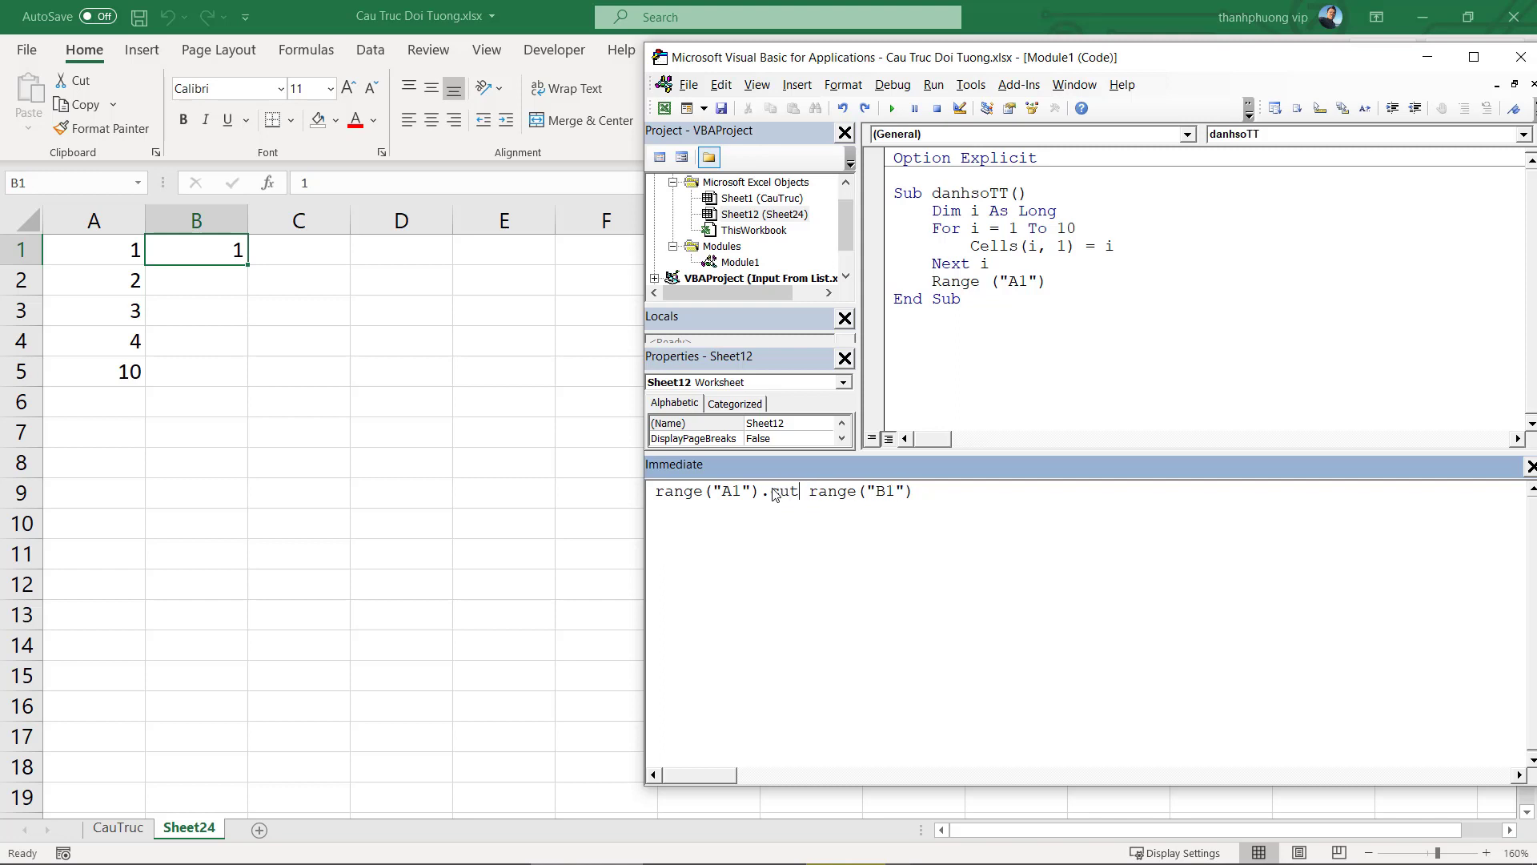
pyautogui.press('Return')
pyautogui.moveTo(882, 497); pyautogui.dragTo(889, 491)
pyautogui.write('C')
pyautogui.click(922, 492)
pyautogui.press('Return')
pyautogui.hotkey('ctrl', 'a')
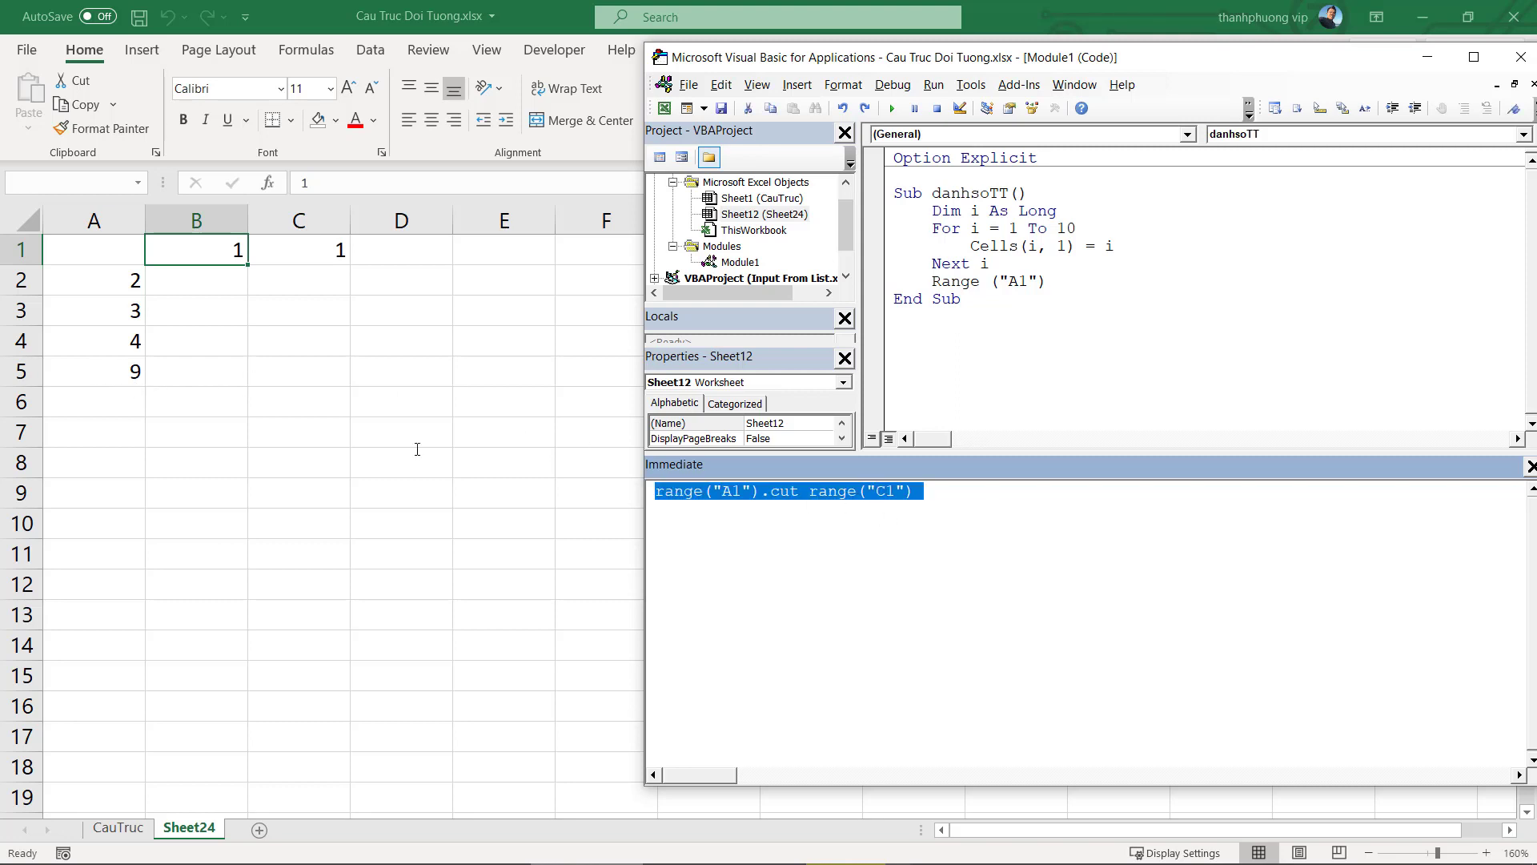
# Run range("A5").Copy range("B5") and check that B5 holds =SUM(B1:B4)
pyautogui.write('range("')
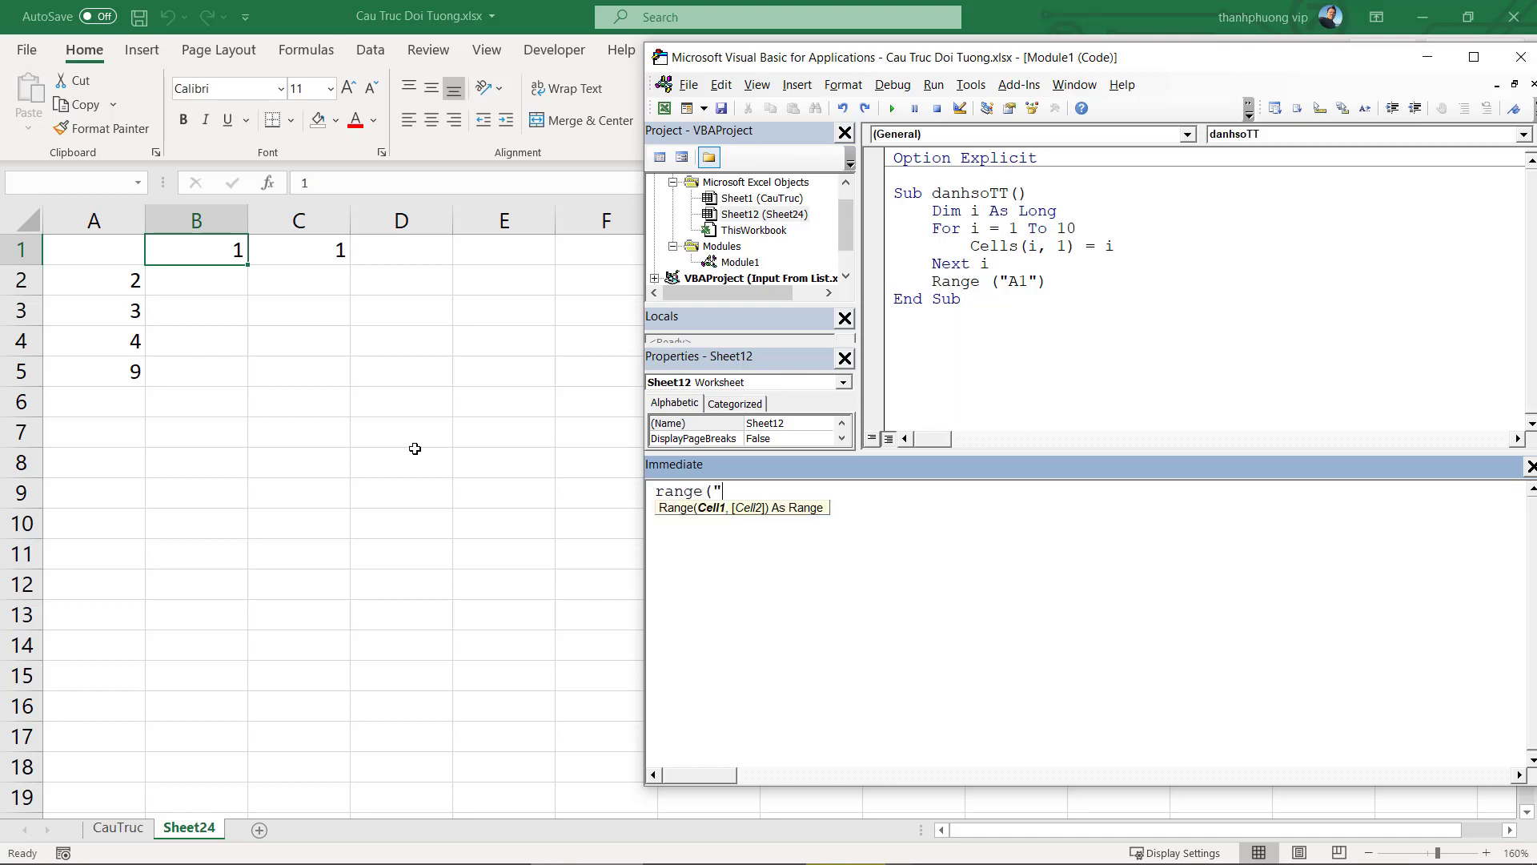
pyautogui.write('A5")')
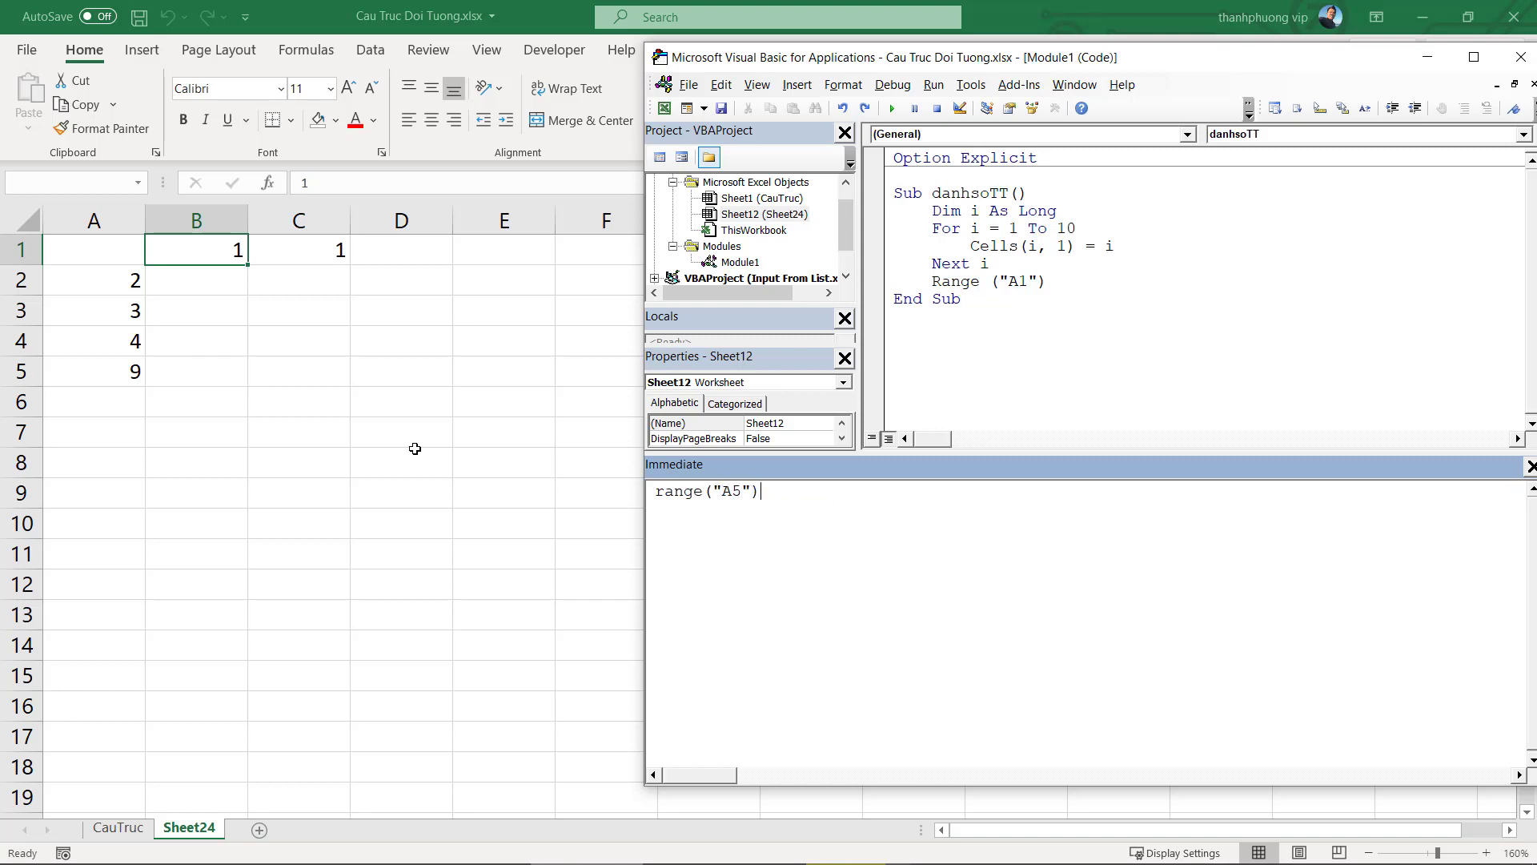
pyautogui.write('.c')
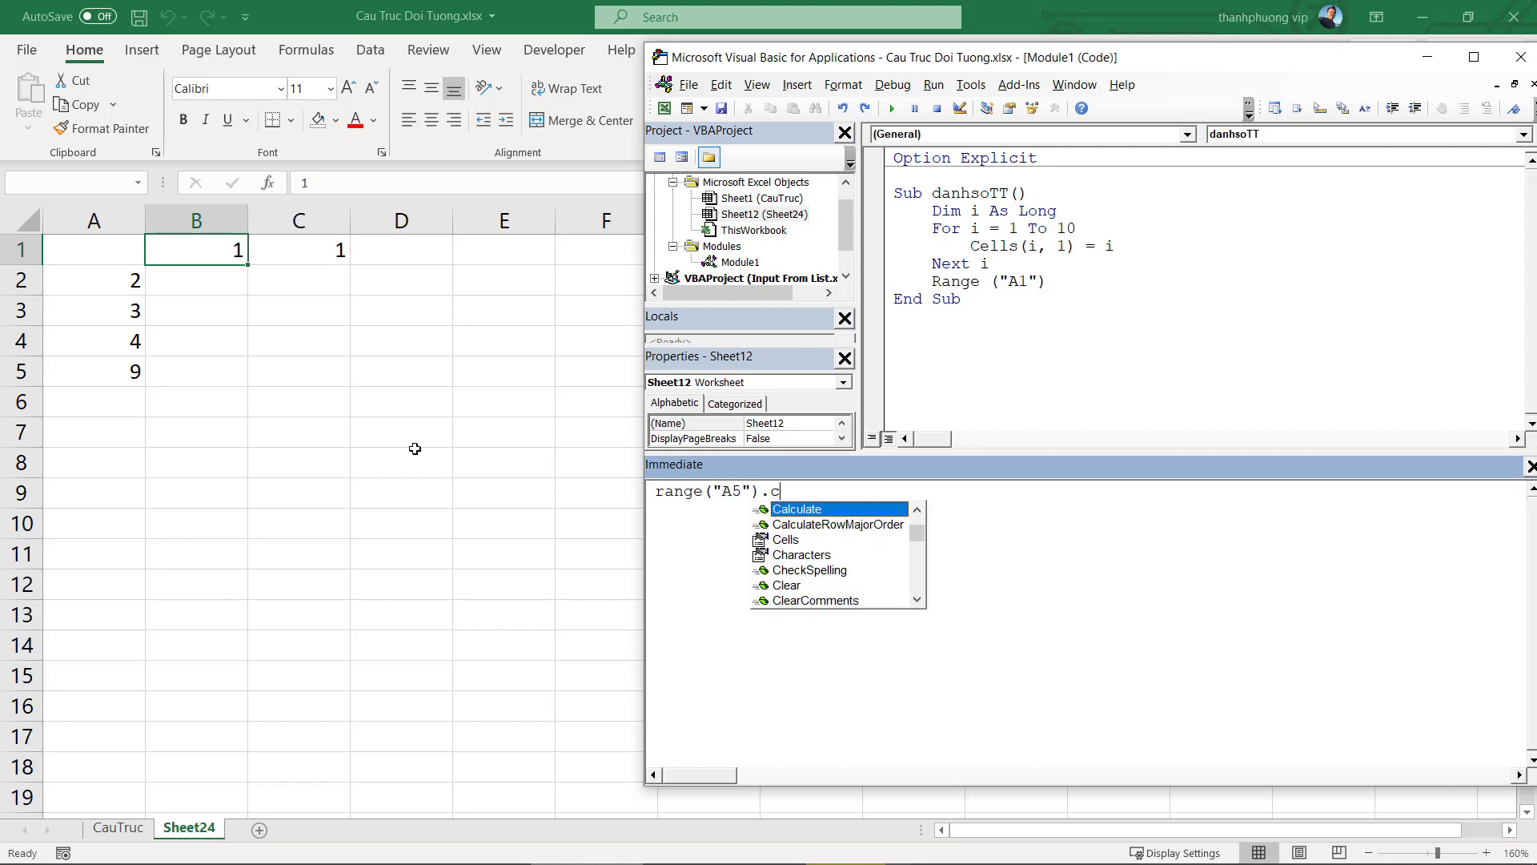
pyautogui.press('Down')
pyautogui.press('Down')
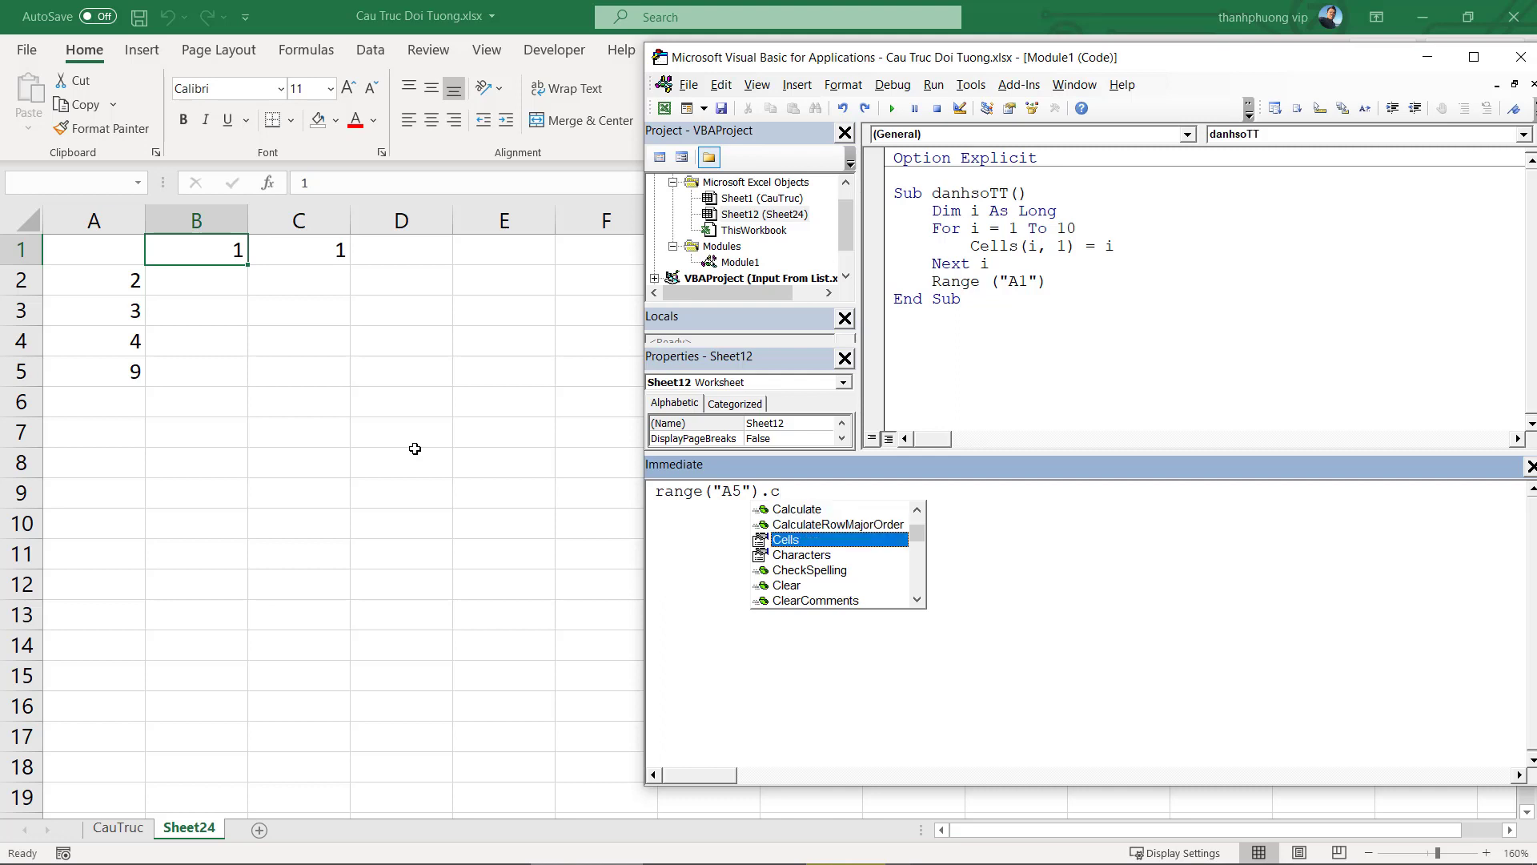
pyautogui.write('opy')
pyautogui.press('Tab')
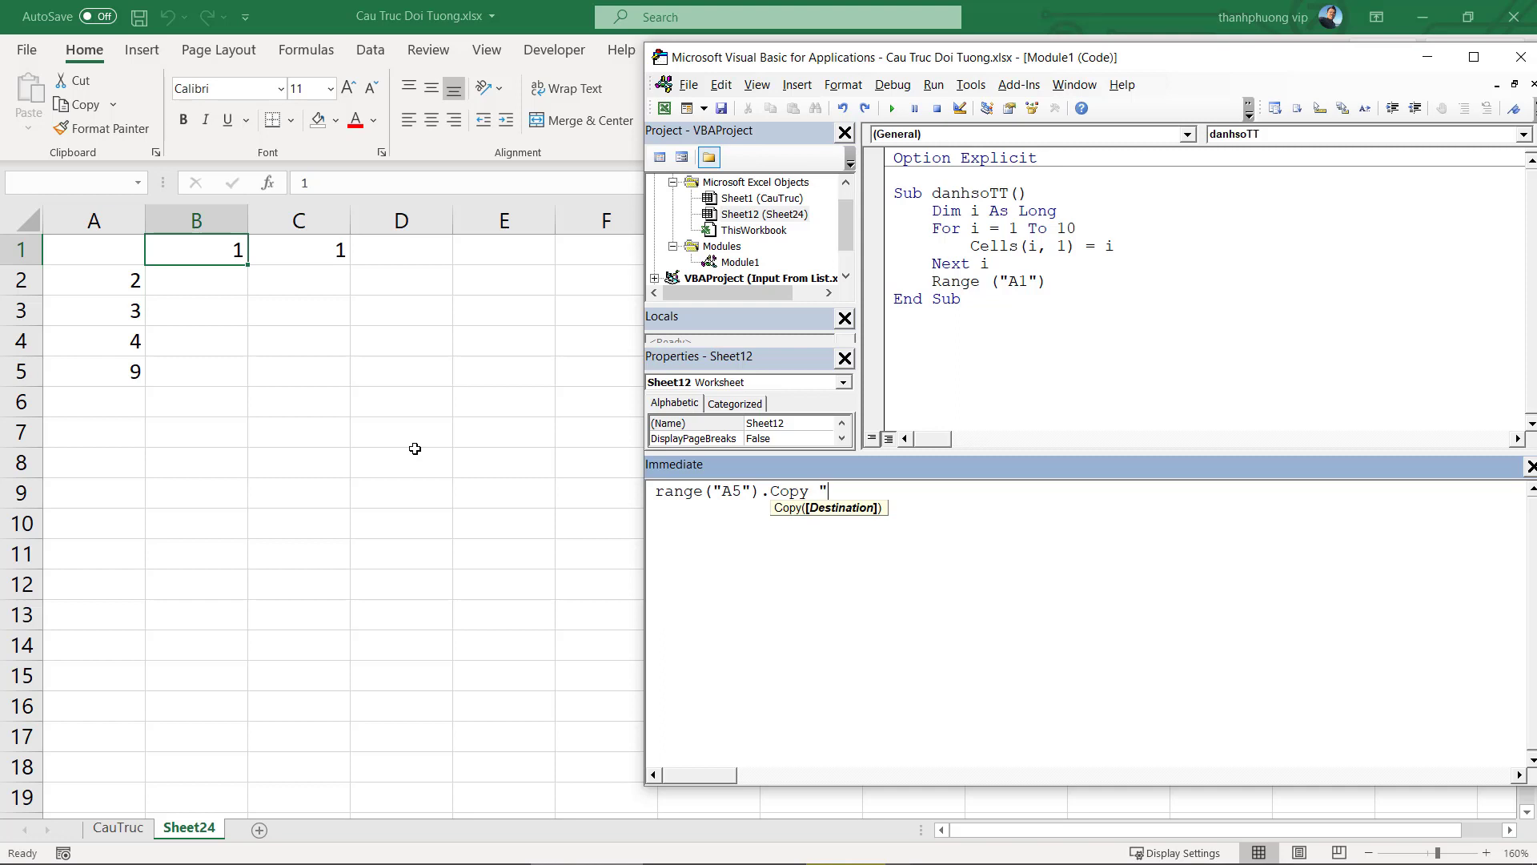
pyautogui.write('range(')
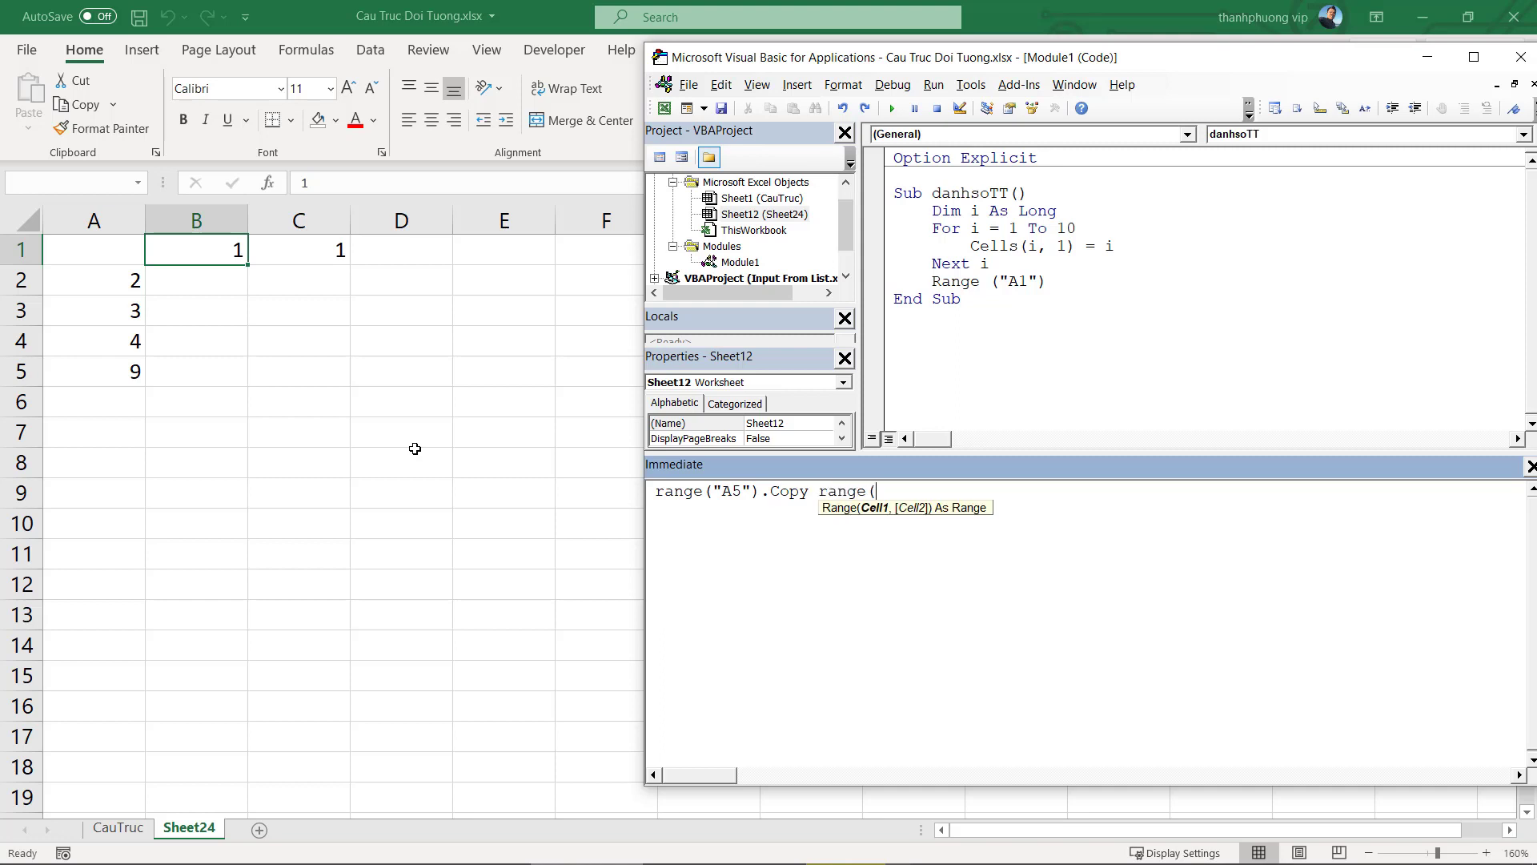
pyautogui.write('"B')
pyautogui.write('5")')
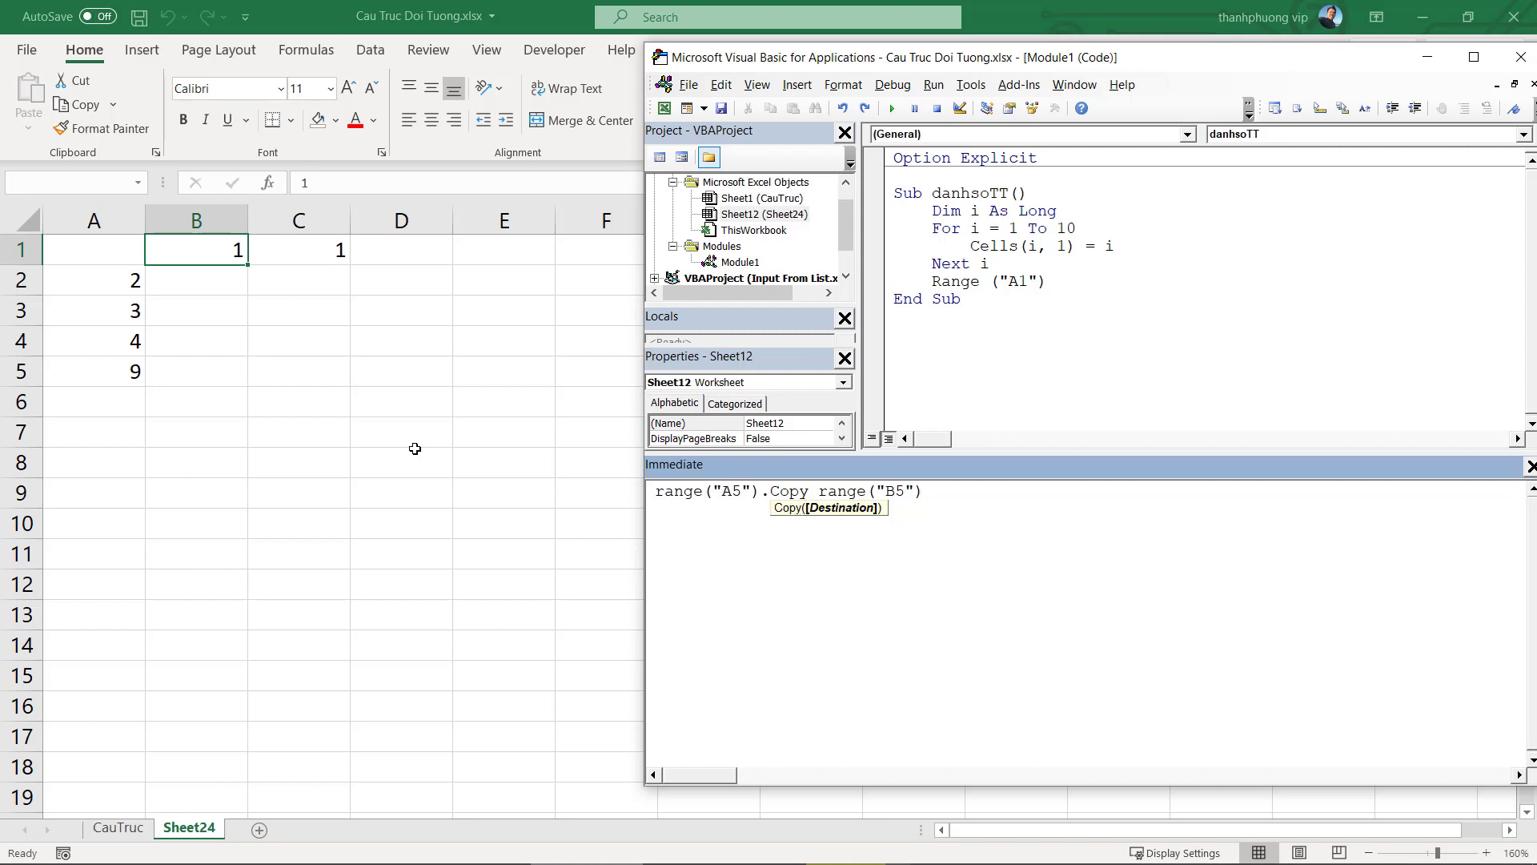
pyautogui.press('Return')
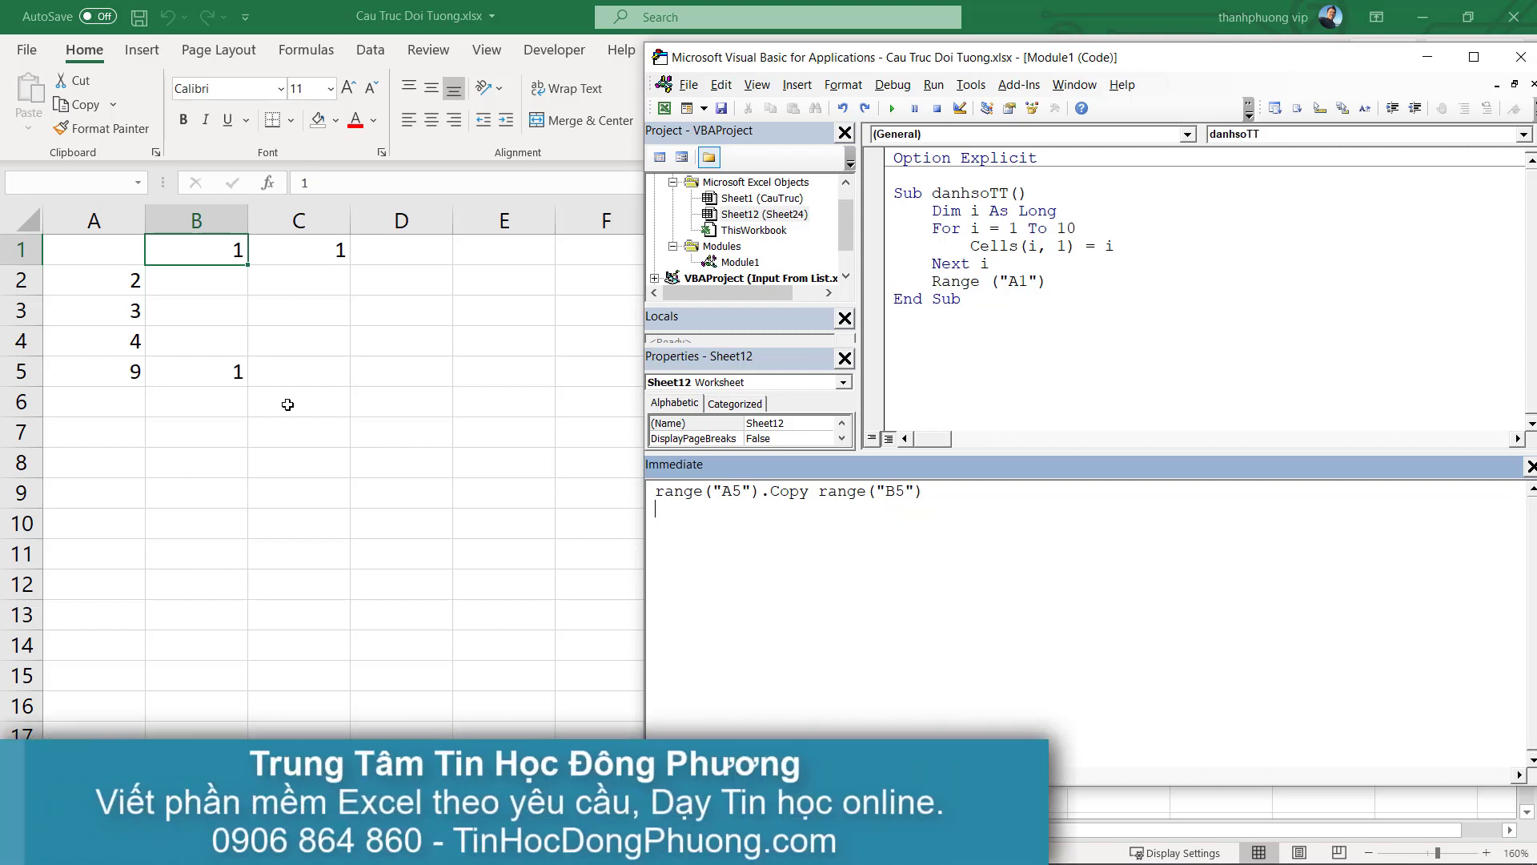
pyautogui.hotkey('alt', 'F11')
pyautogui.click(220, 377)
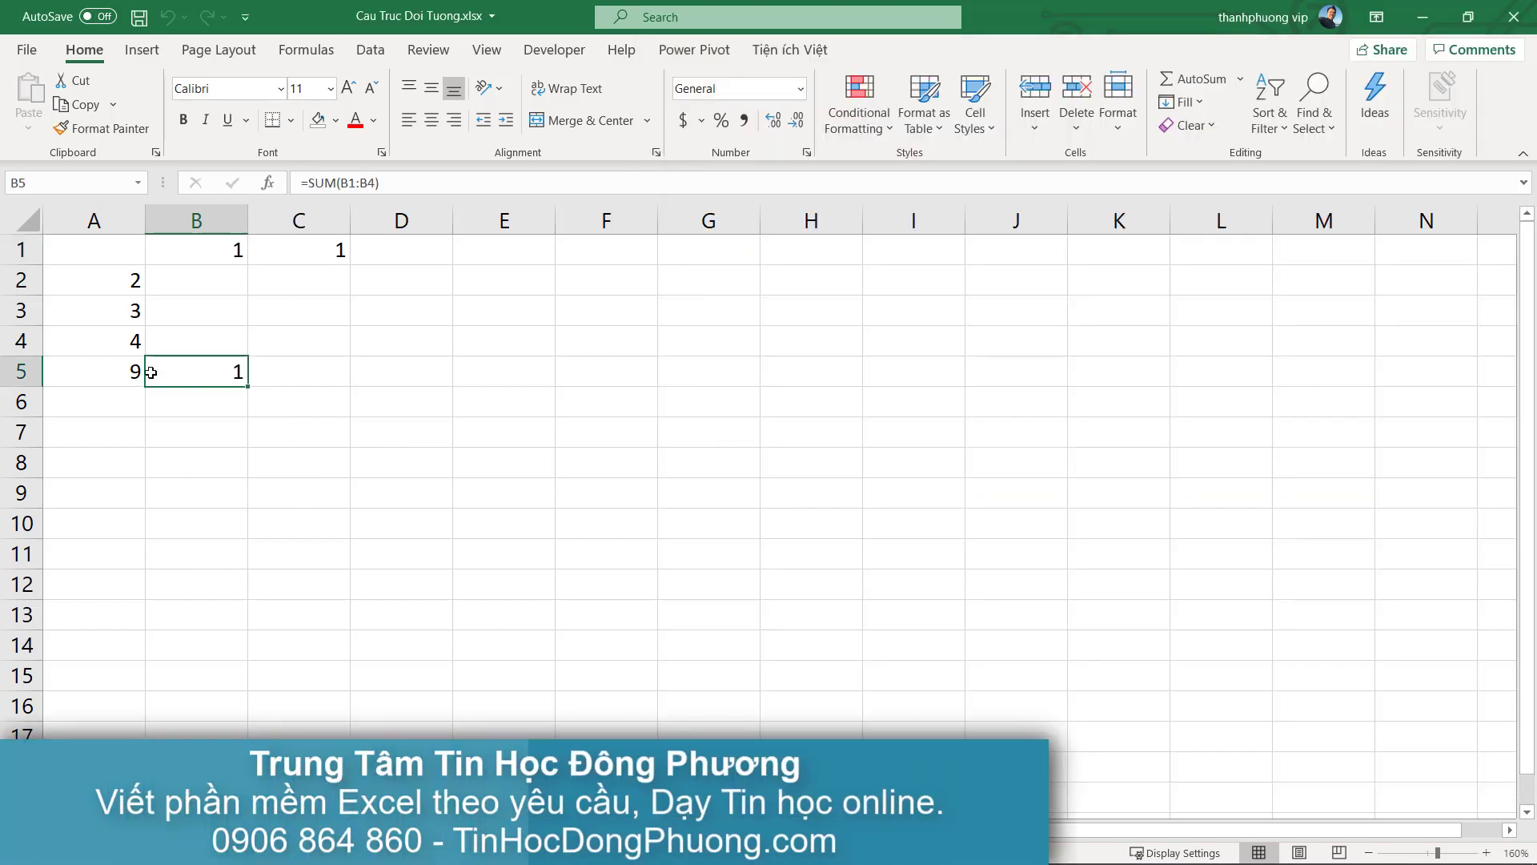
# Copy A5 and paste it into B5 by hand with Ctrl+C and Ctrl+V
pyautogui.hotkey('alt', 'F11')
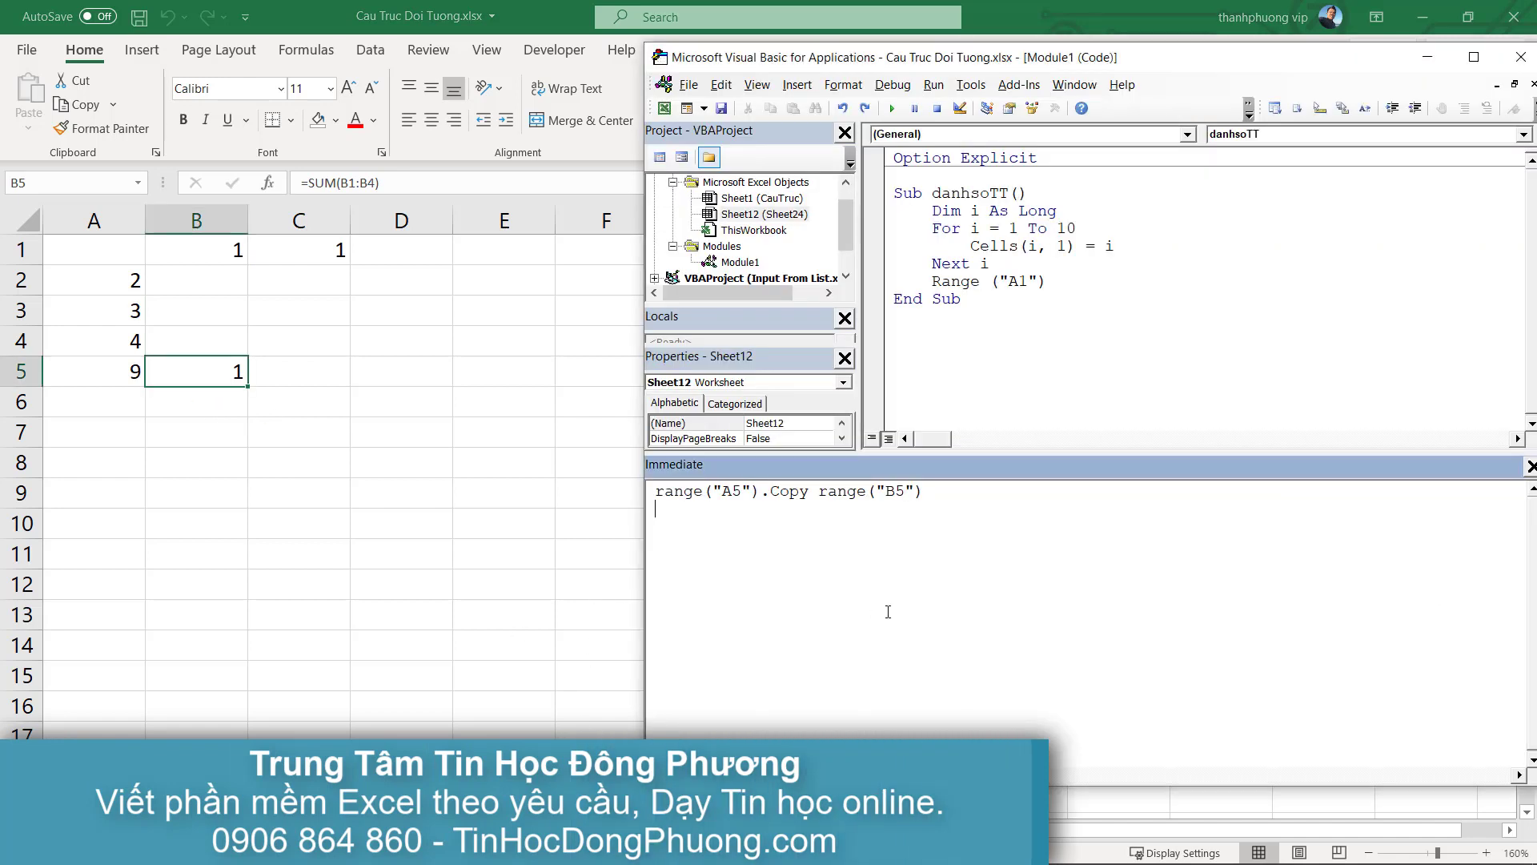
pyautogui.moveTo(923, 491); pyautogui.dragTo(655, 491)
pyautogui.click(128, 372)
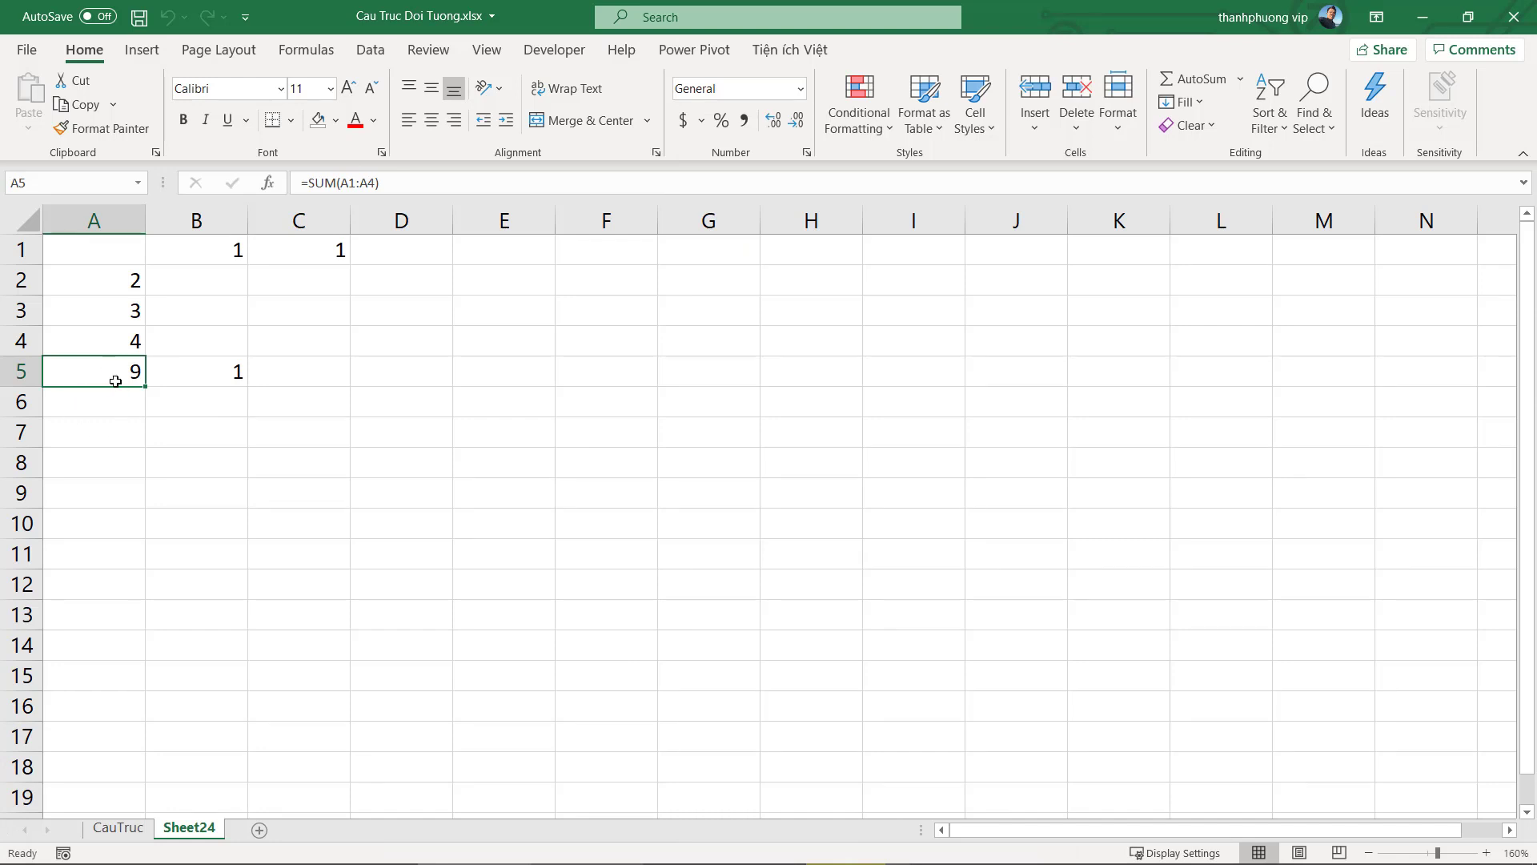
pyautogui.hotkey('ctrl', 'c')
pyautogui.click(204, 378)
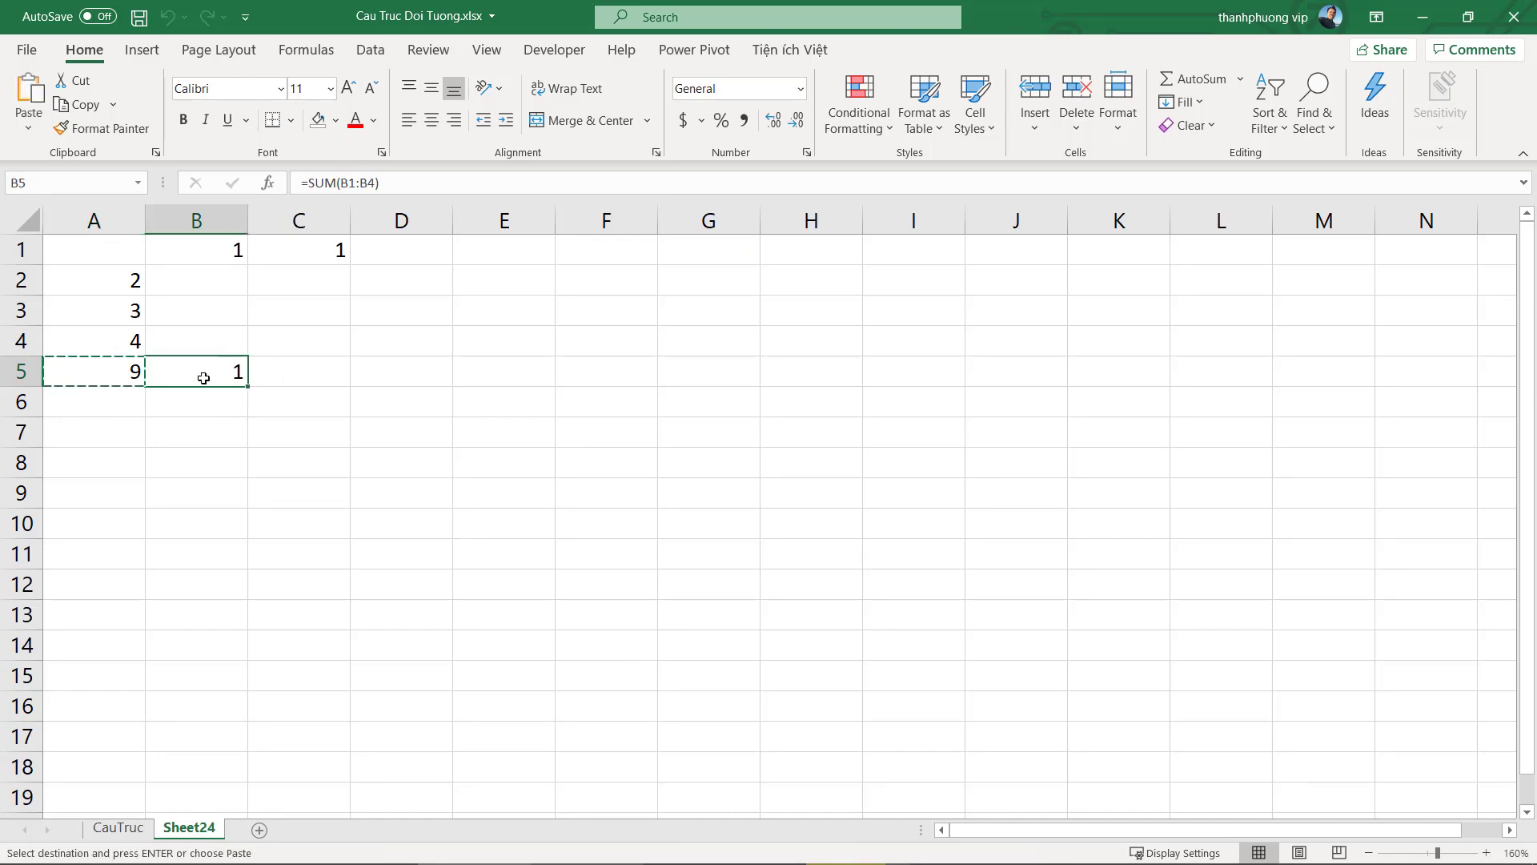
pyautogui.hotkey('ctrl', 'v')
# Open Paste Special for D5, cancel it, and return to the Immediate statement
pyautogui.rightClick(409, 375)
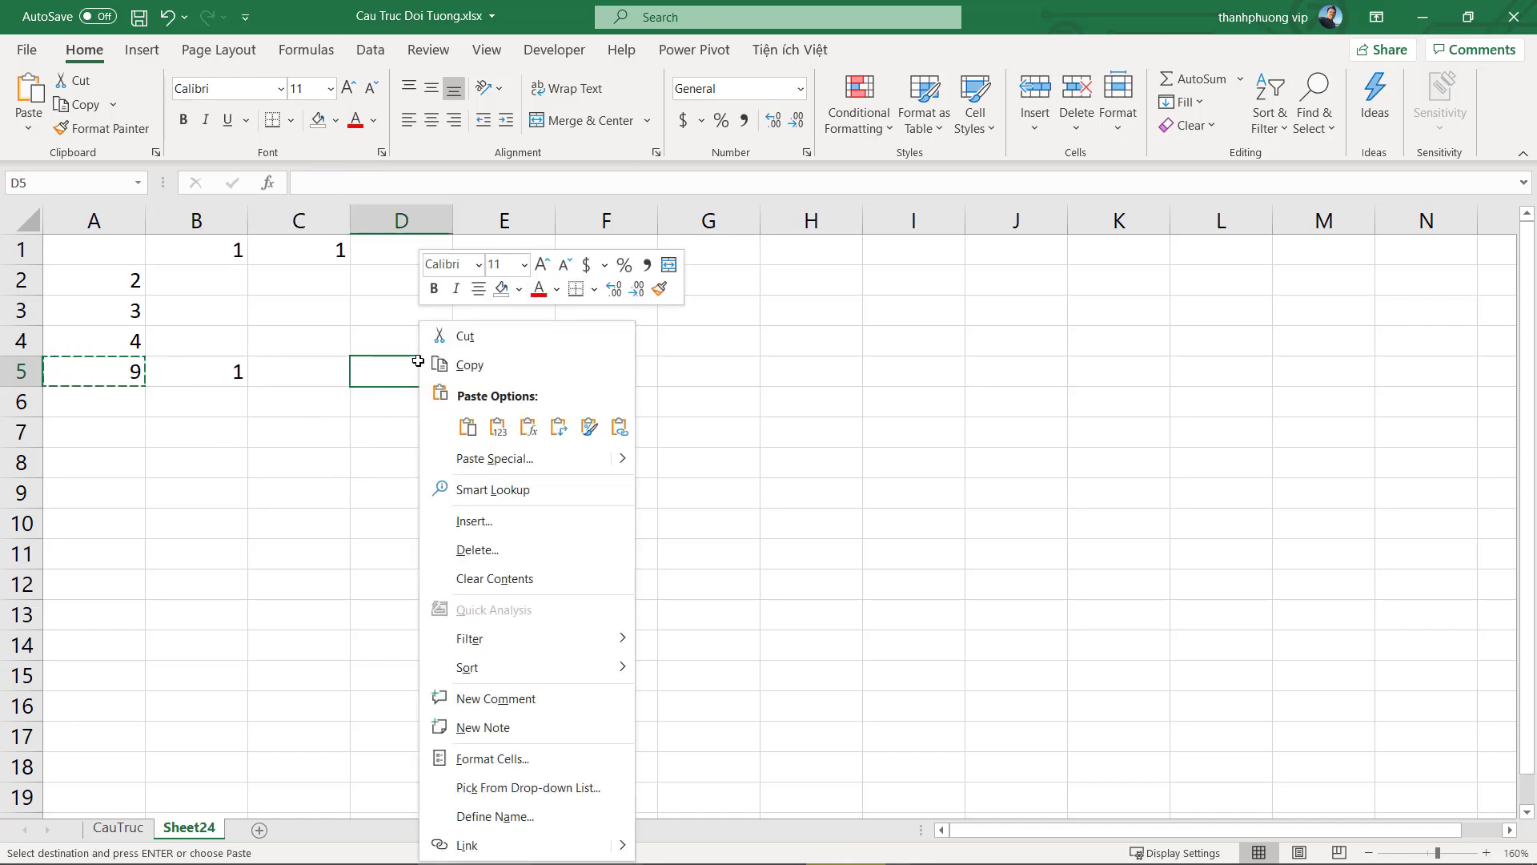
pyautogui.click(476, 458)
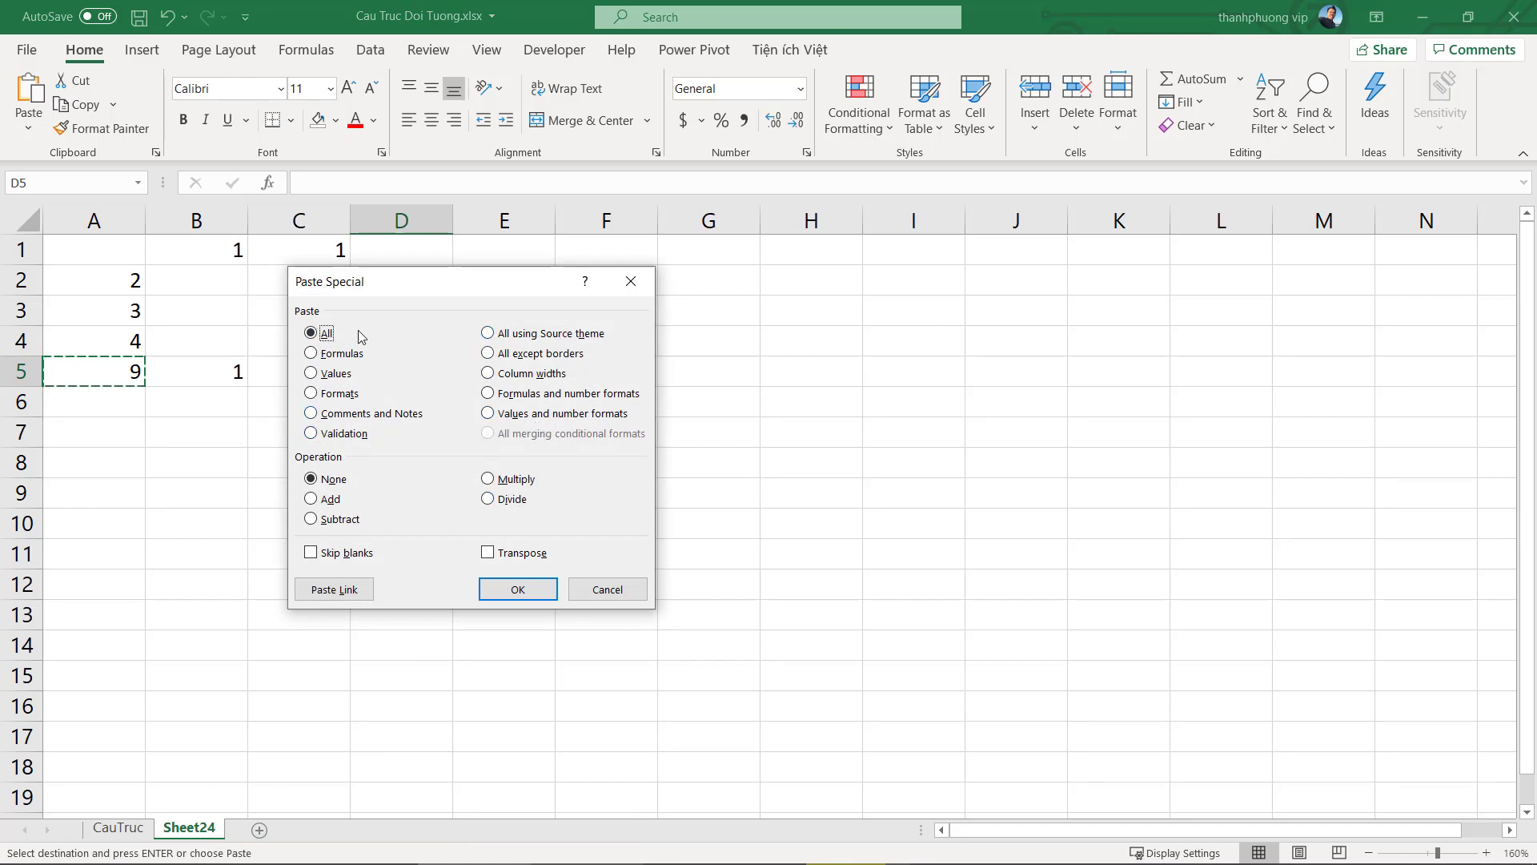
pyautogui.click(604, 589)
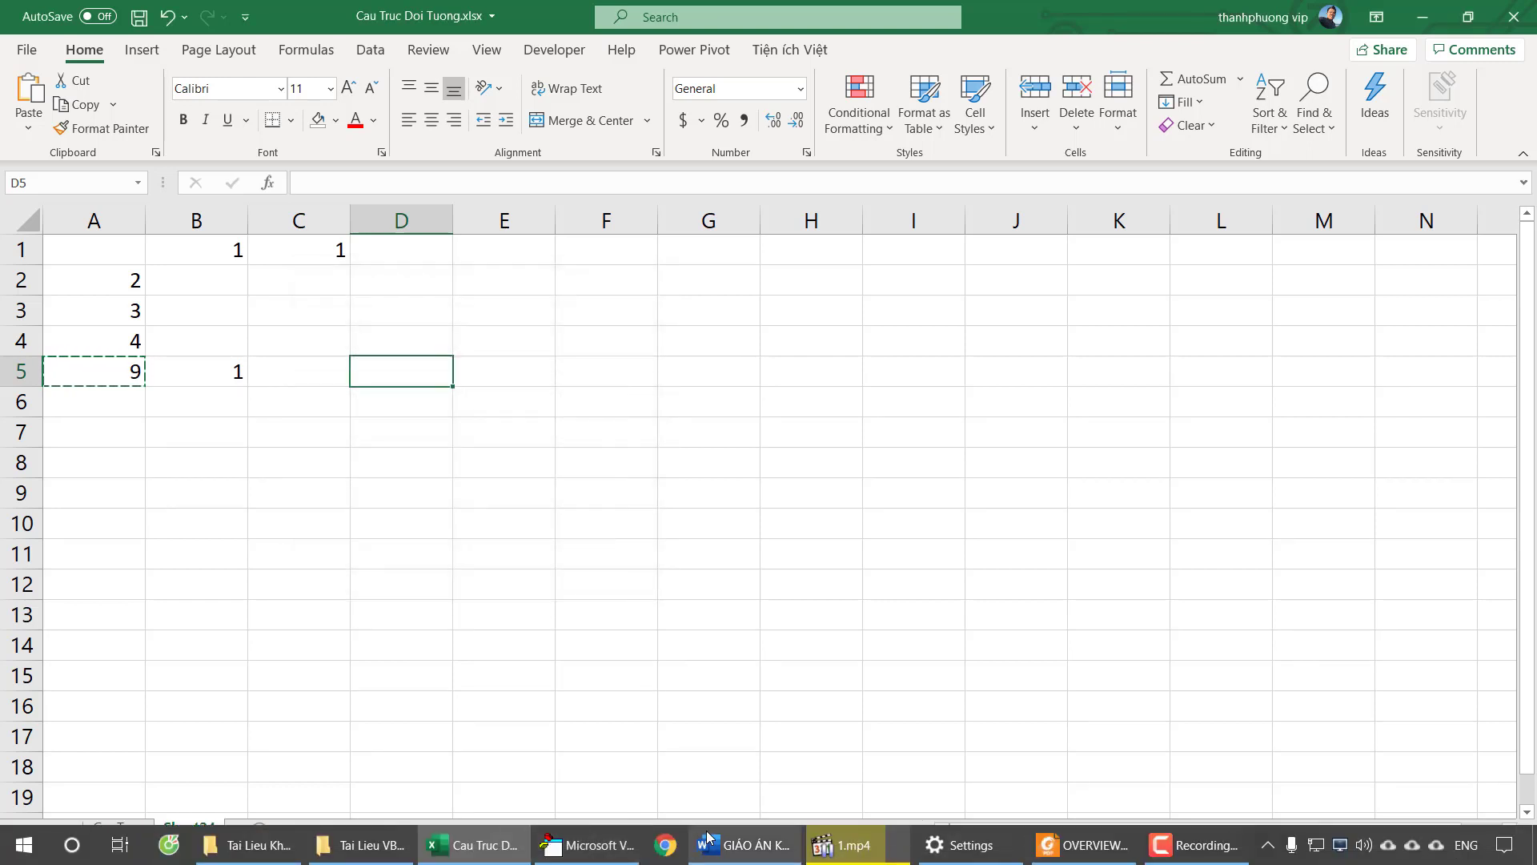
pyautogui.hotkey('alt', 'F11')
pyautogui.moveTo(818, 490); pyautogui.dragTo(925, 481)
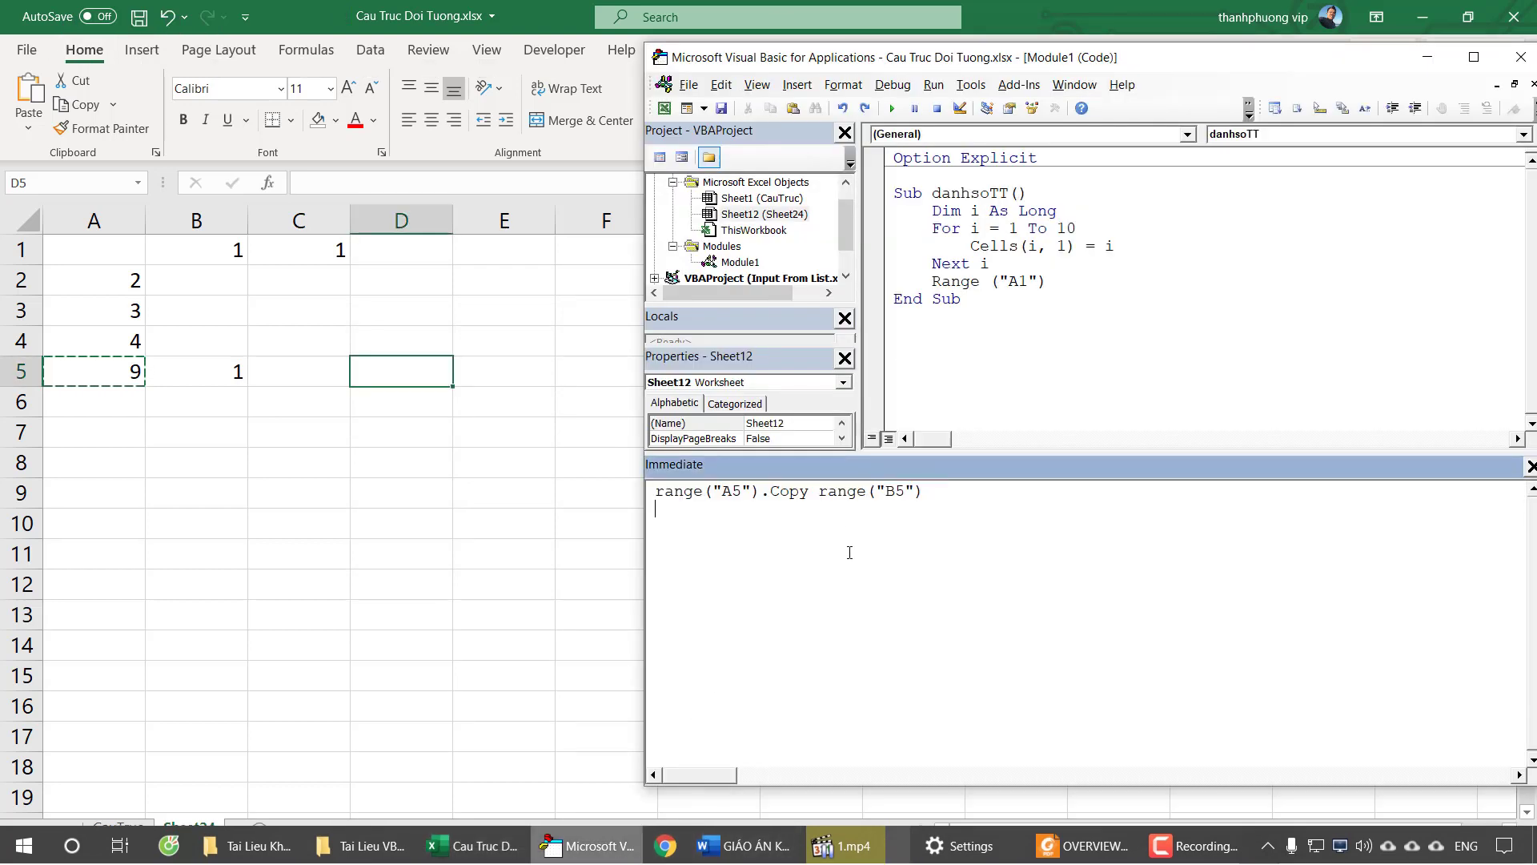
pyautogui.click(926, 490)
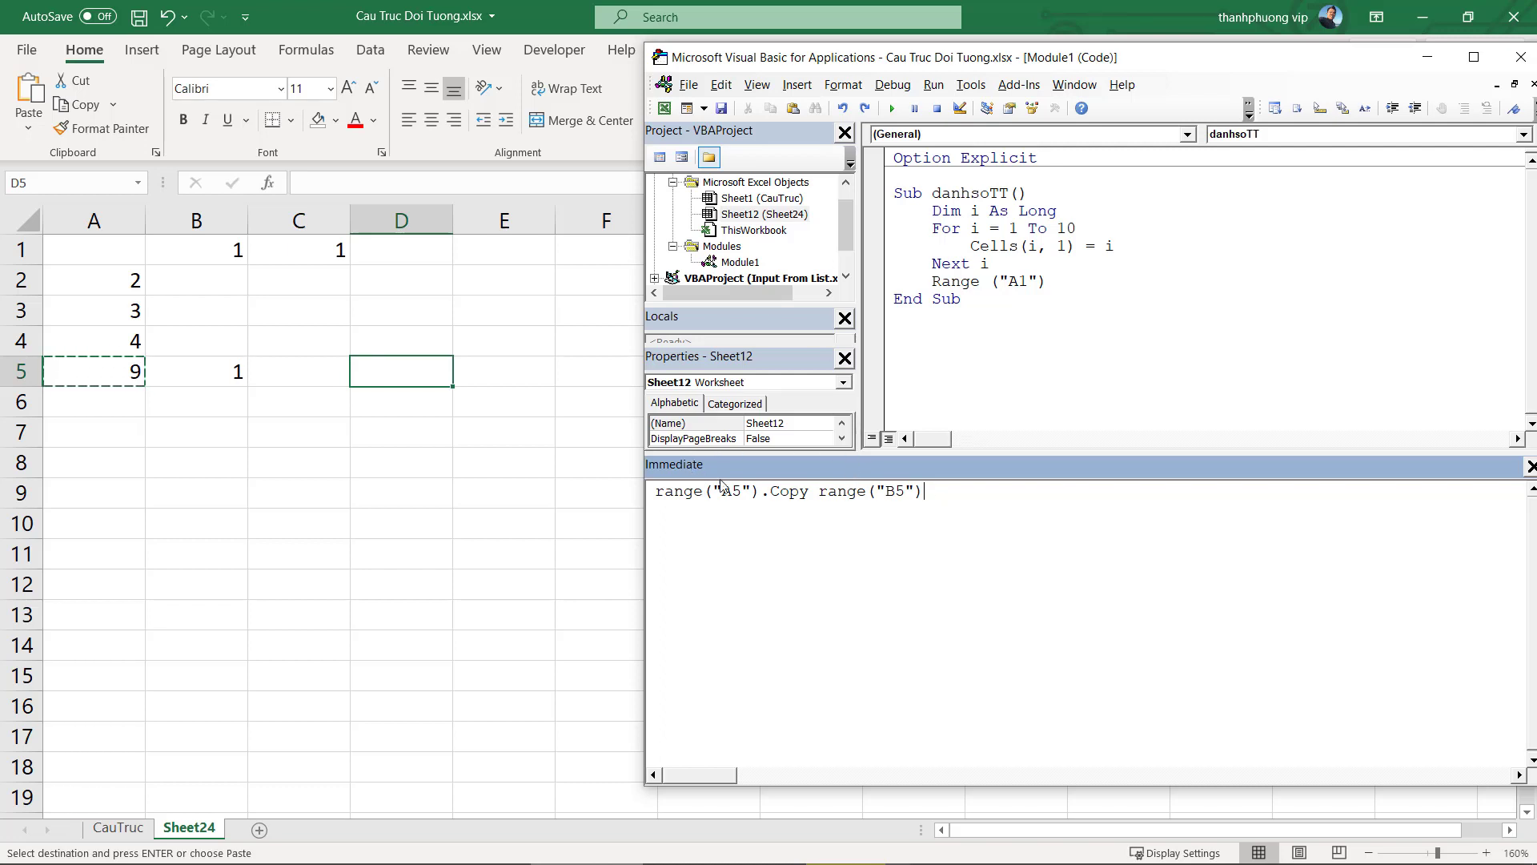
# Clear the Immediate window and delete the stray Range ("A1") line from danhsoTT
pyautogui.moveTo(928, 491); pyautogui.dragTo(640, 485)
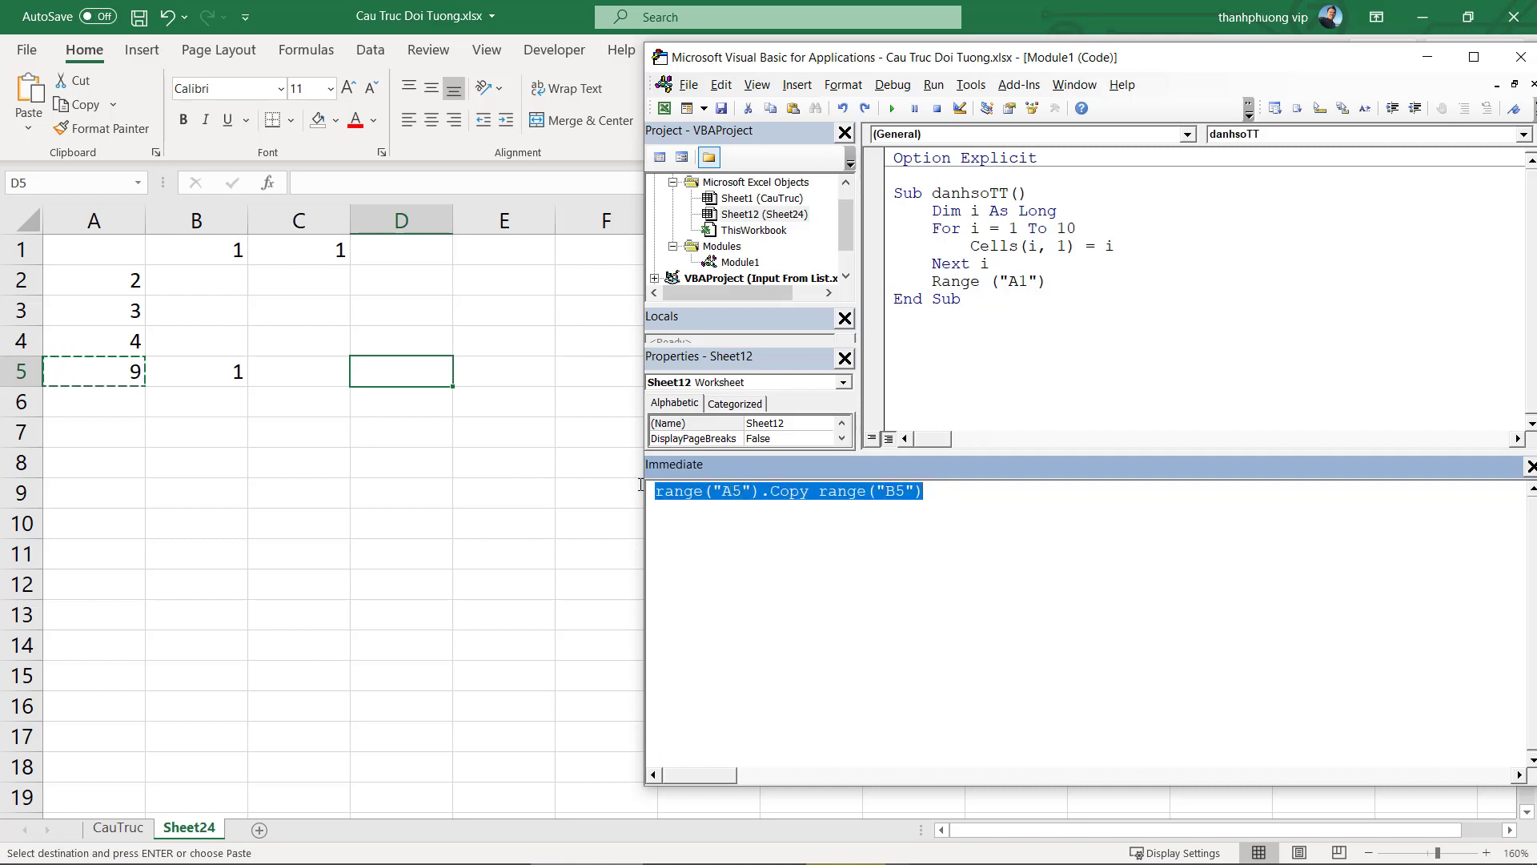
pyautogui.press('Delete')
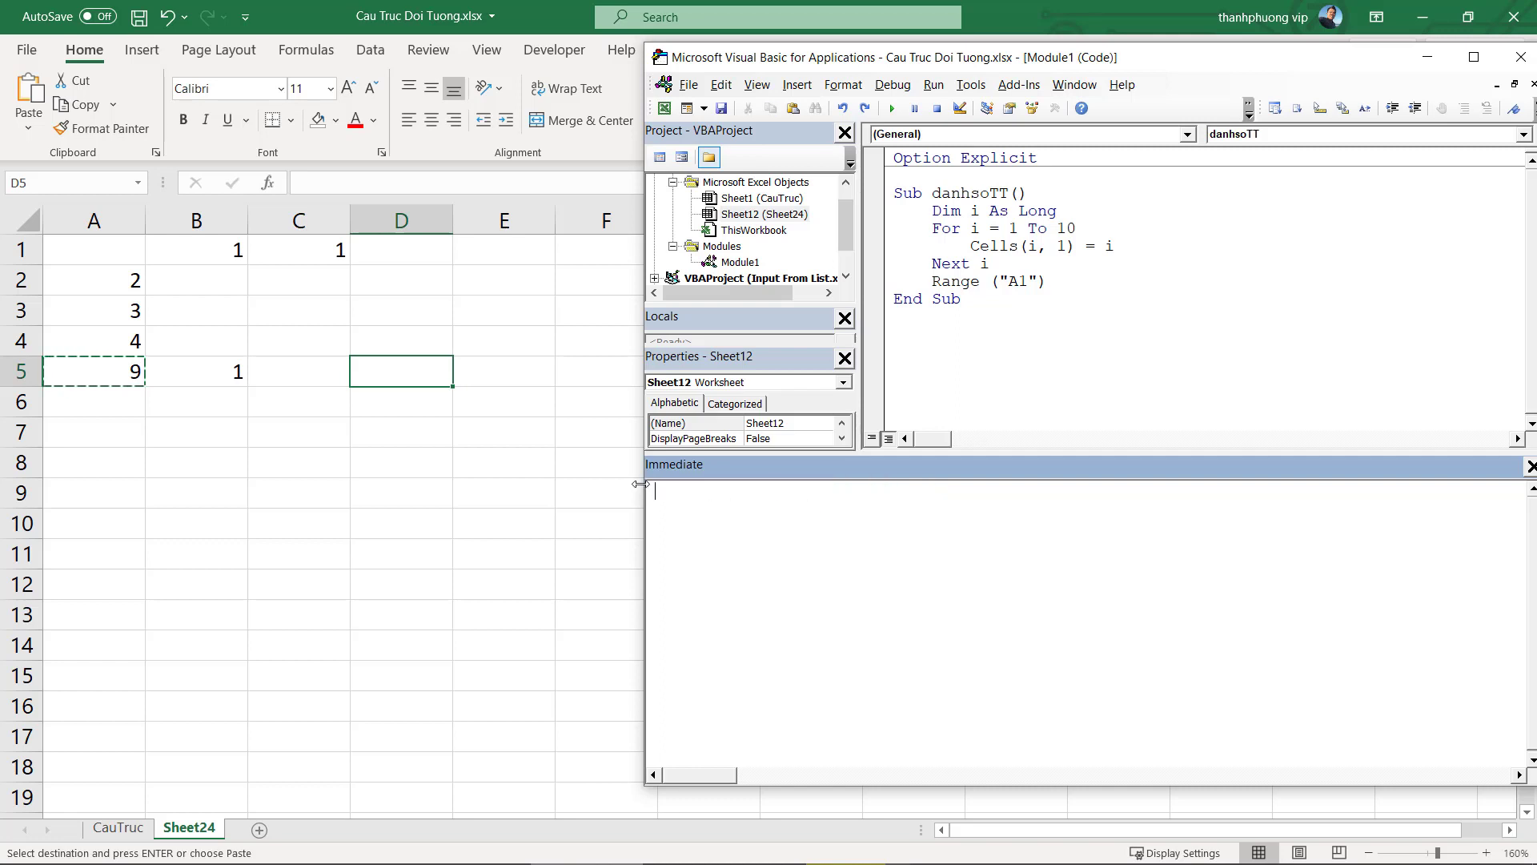
pyautogui.moveTo(1047, 281); pyautogui.dragTo(891, 209)
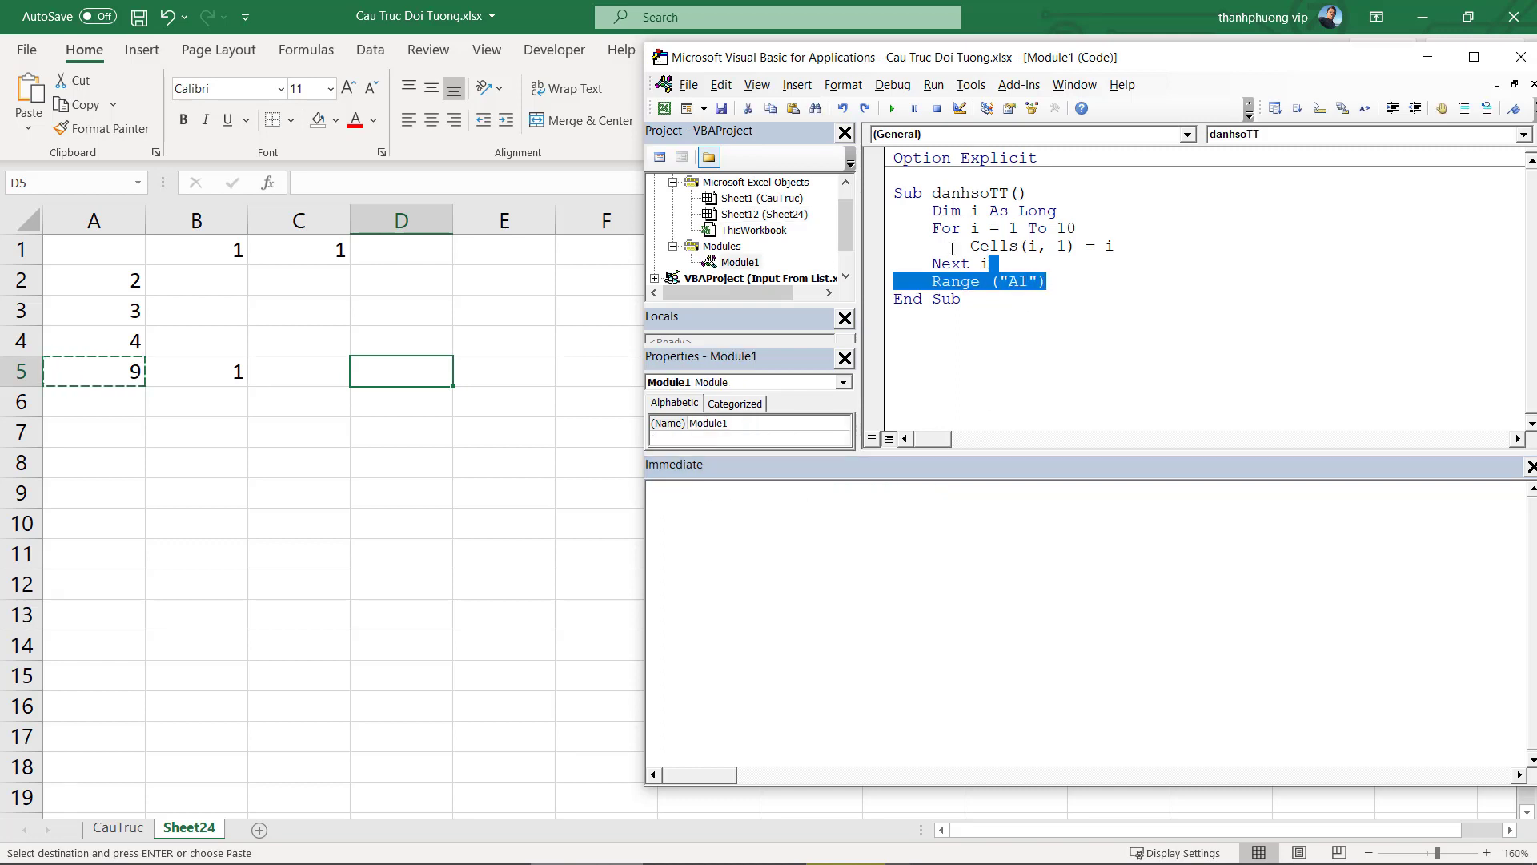
pyautogui.click(988, 384)
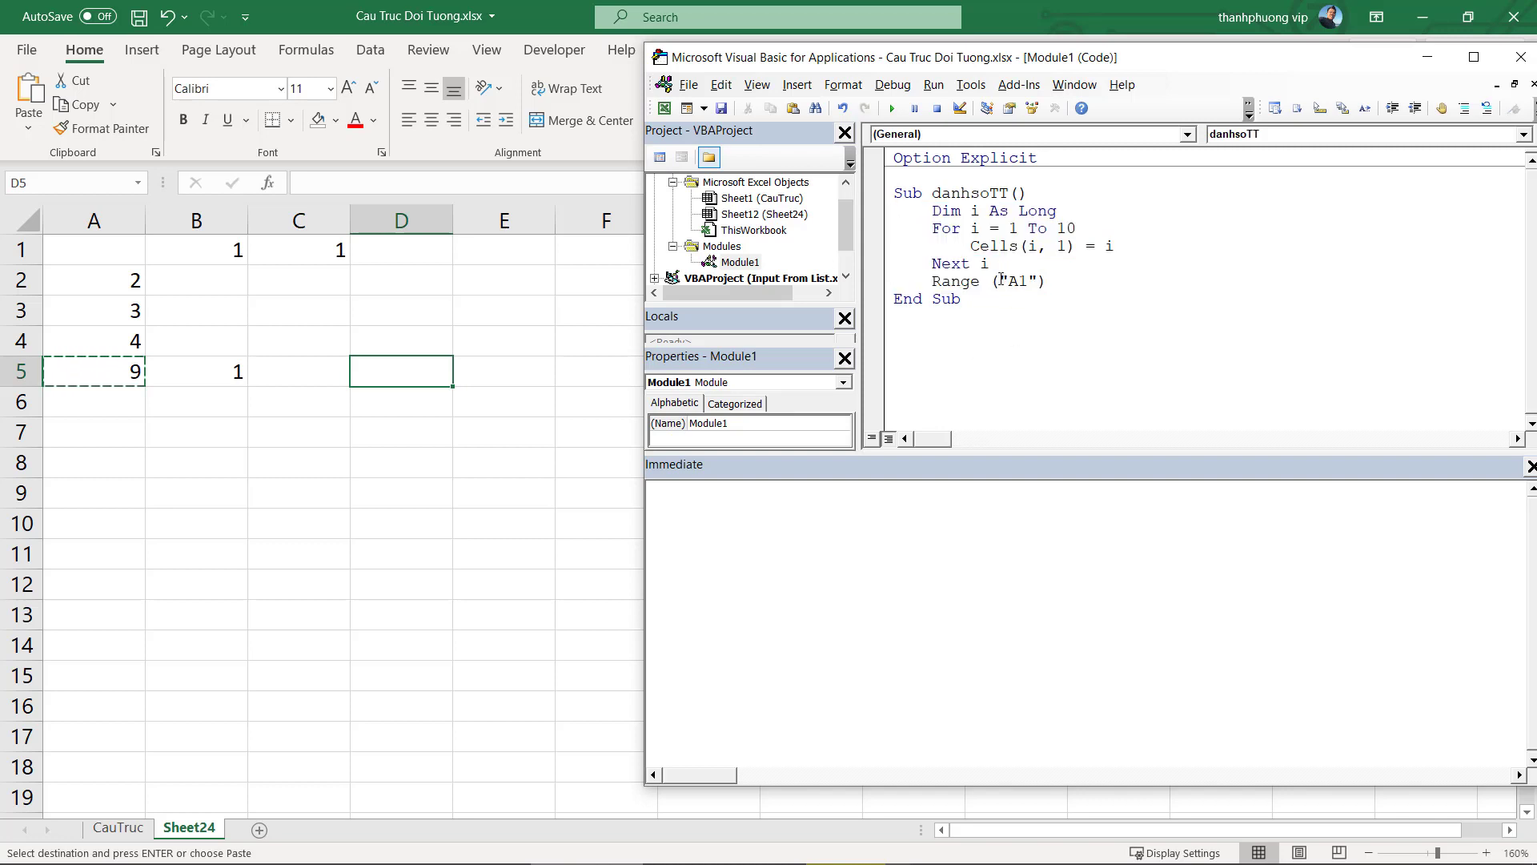
pyautogui.moveTo(921, 281); pyautogui.dragTo(1047, 281)
pyautogui.press('Delete')
# Add an empty Sub copypaste() below danhsoTT and enlarge the code pane
pyautogui.click(962, 330)
pyautogui.write('sub')
pyautogui.write(' copy')
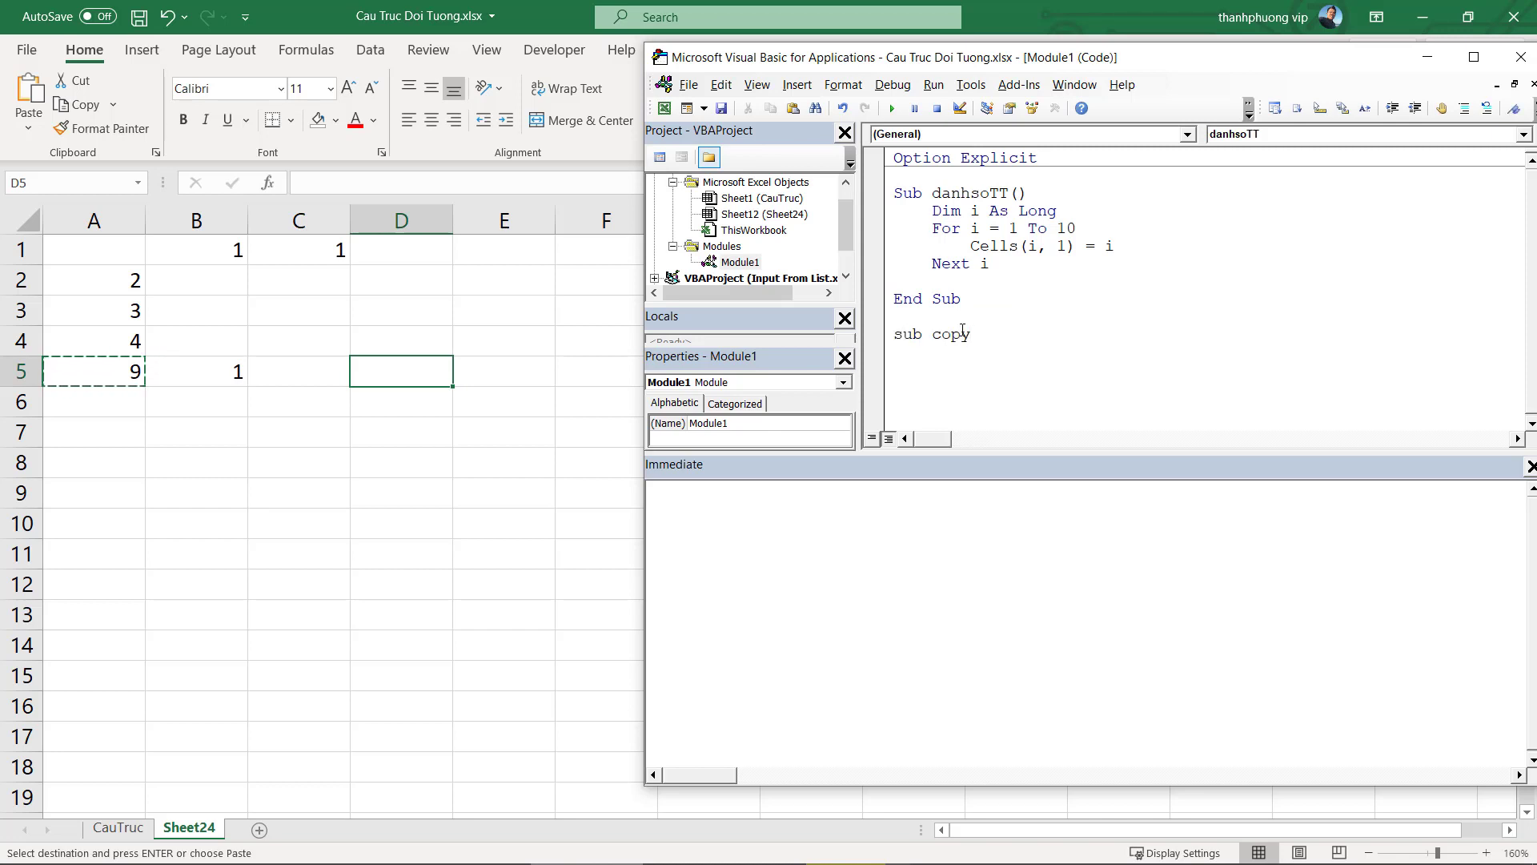
pyautogui.write('paste')
pyautogui.press('Return')
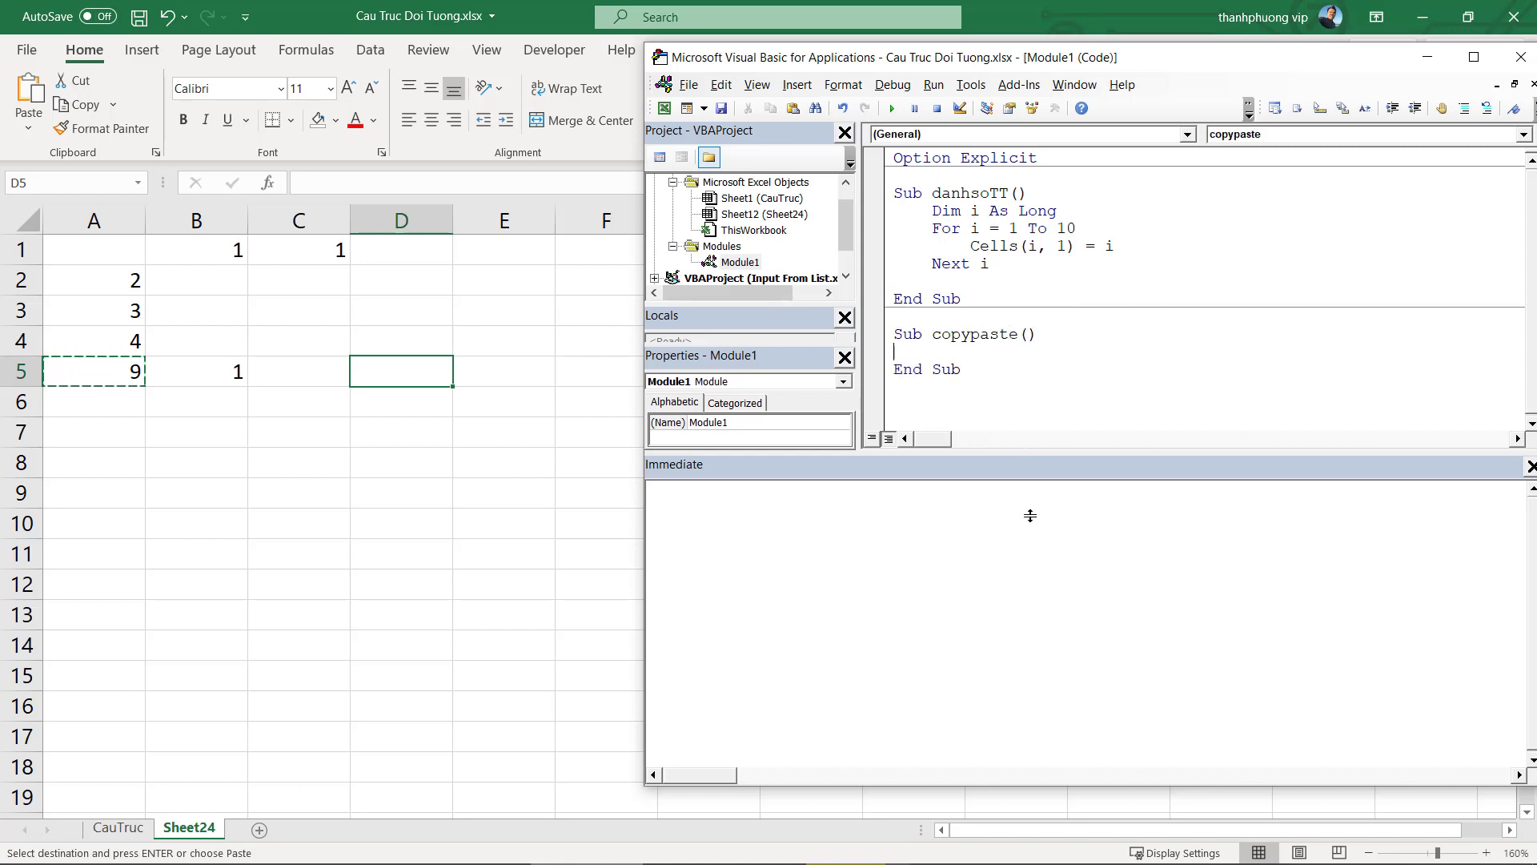
pyautogui.moveTo(1033, 452); pyautogui.dragTo(1033, 658)
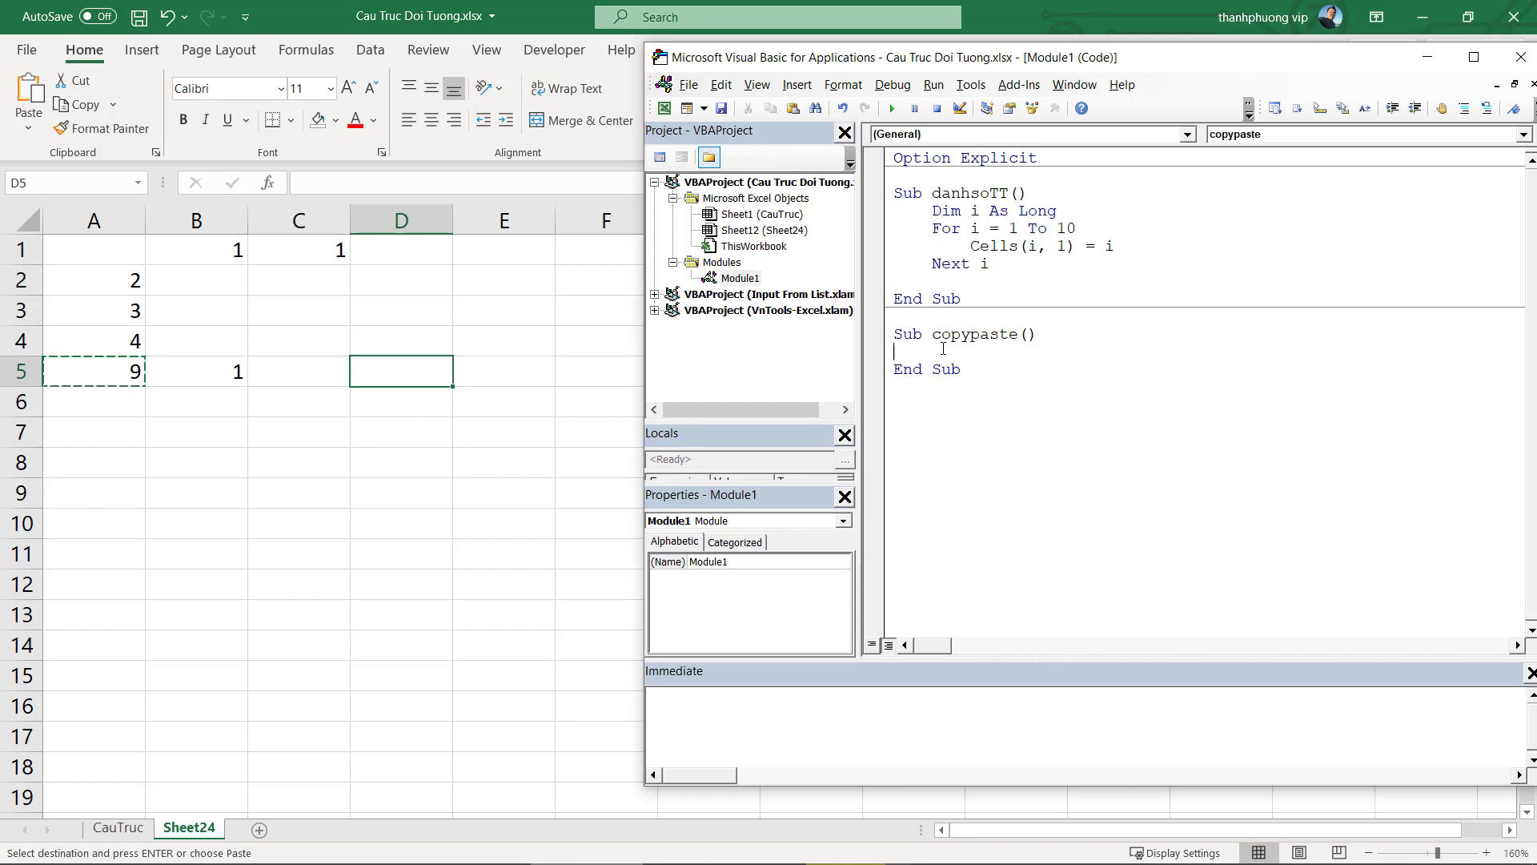
# Enter 1 back into cell A1 on Sheet24
pyautogui.click(88, 251)
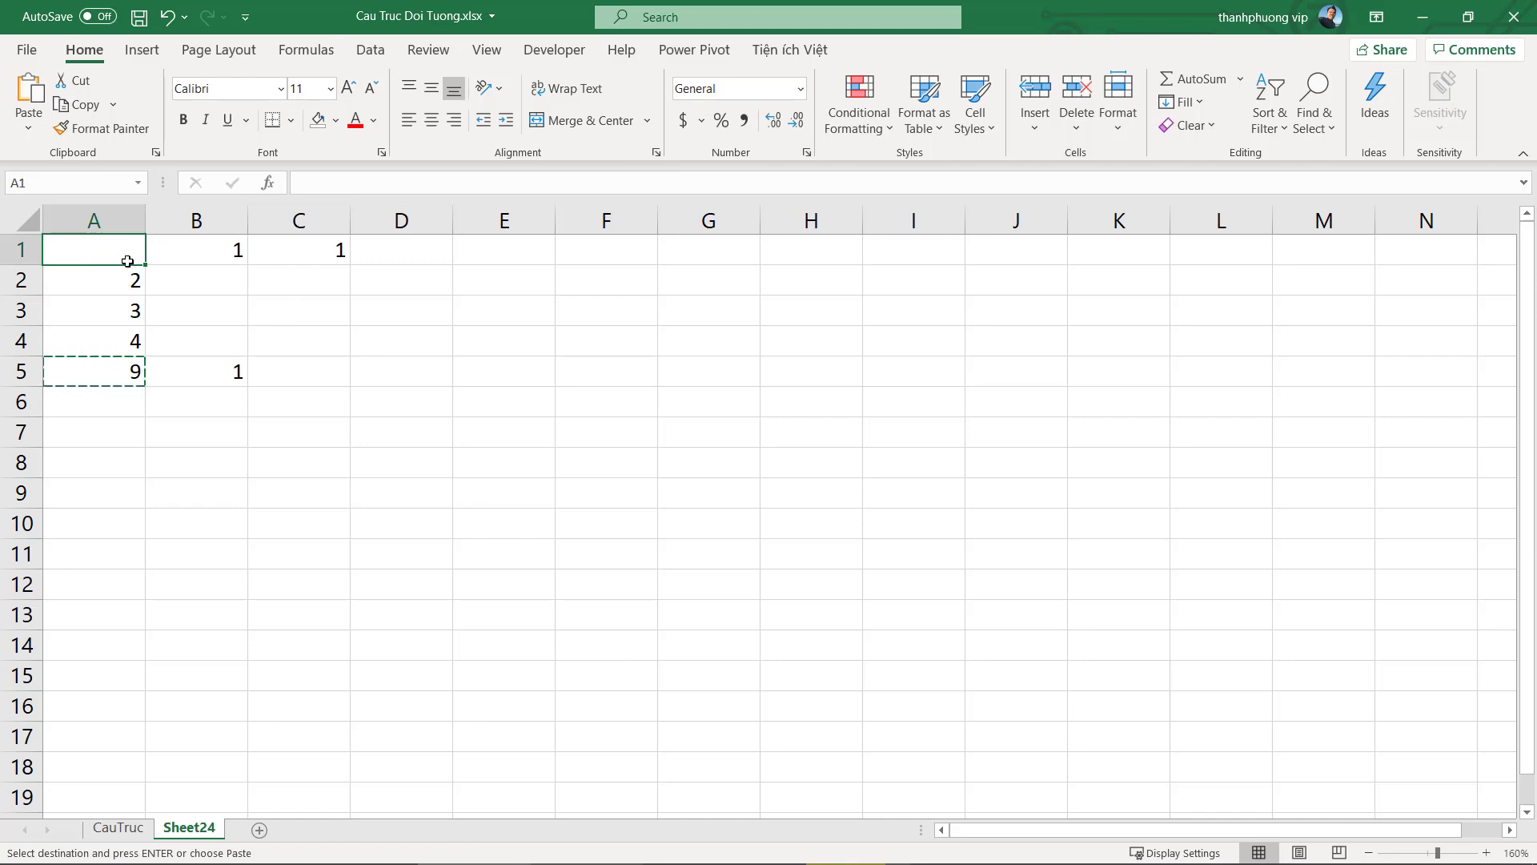
pyautogui.click(192, 254)
pyautogui.press('Left')
pyautogui.press('F2')
pyautogui.write('1')
pyautogui.click(172, 340)
# Clear cells B1:D6 and make the total 10 in A5 bold
pyautogui.moveTo(179, 248); pyautogui.dragTo(401, 405)
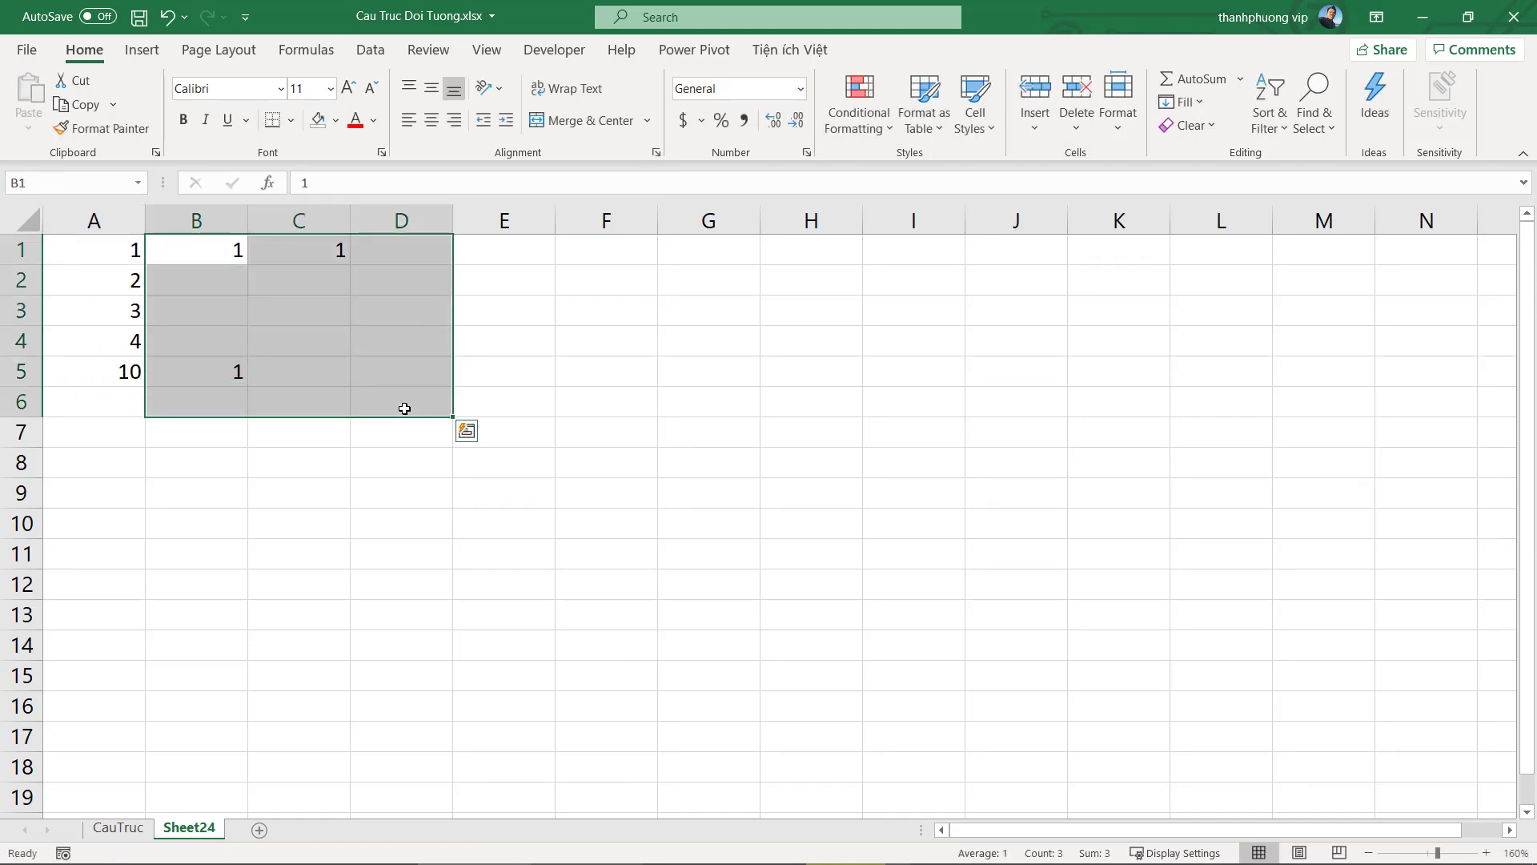
pyautogui.press('Delete')
pyautogui.moveTo(135, 338); pyautogui.dragTo(117, 368)
pyautogui.click(117, 369)
pyautogui.hotkey('ctrl', 'b')
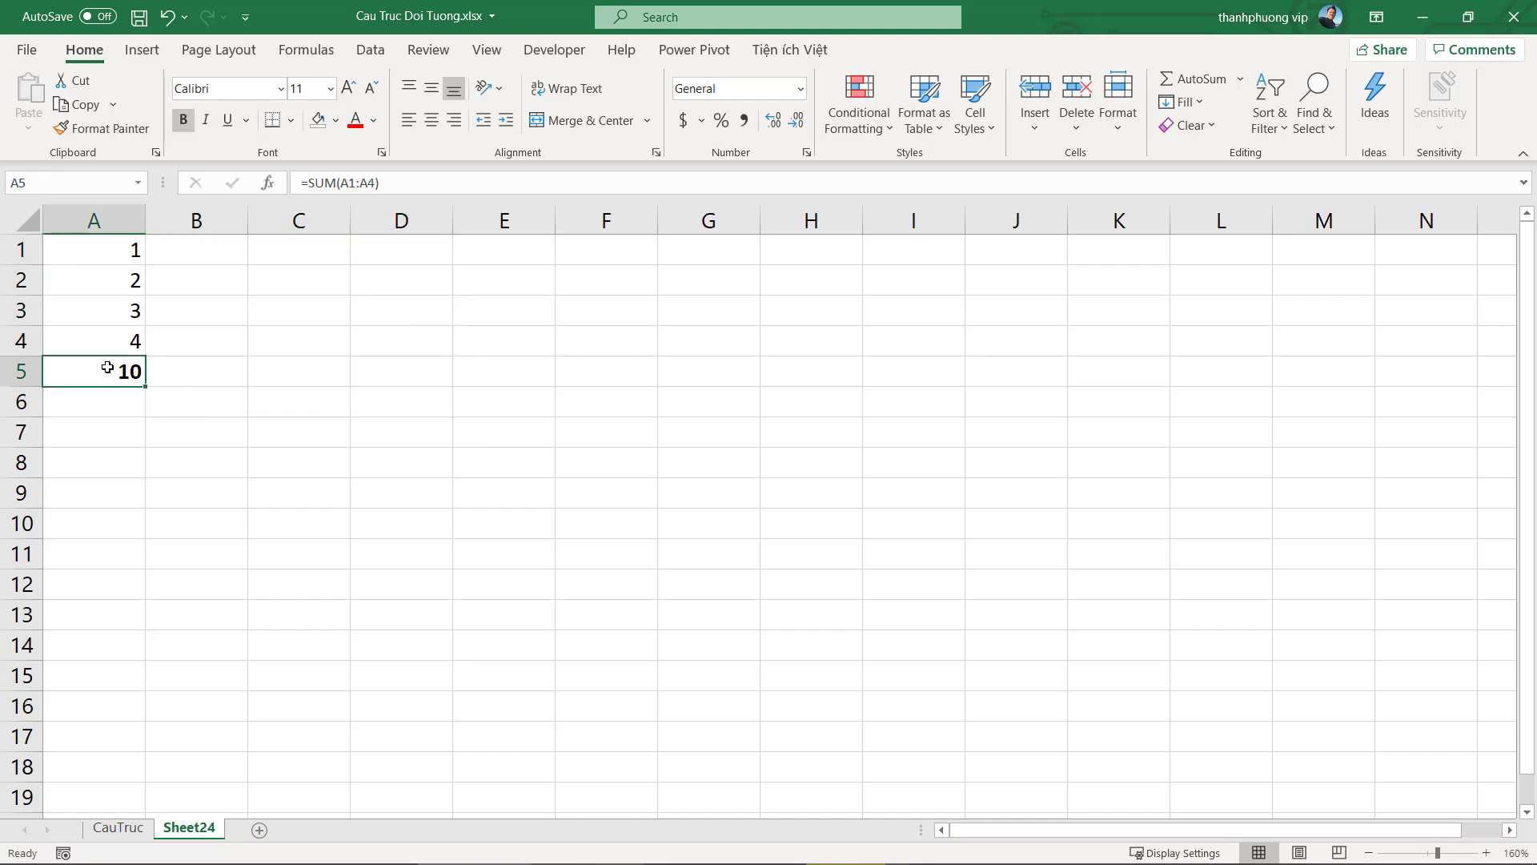
pyautogui.hotkey('alt', 'Tab')
pyautogui.click(886, 352)
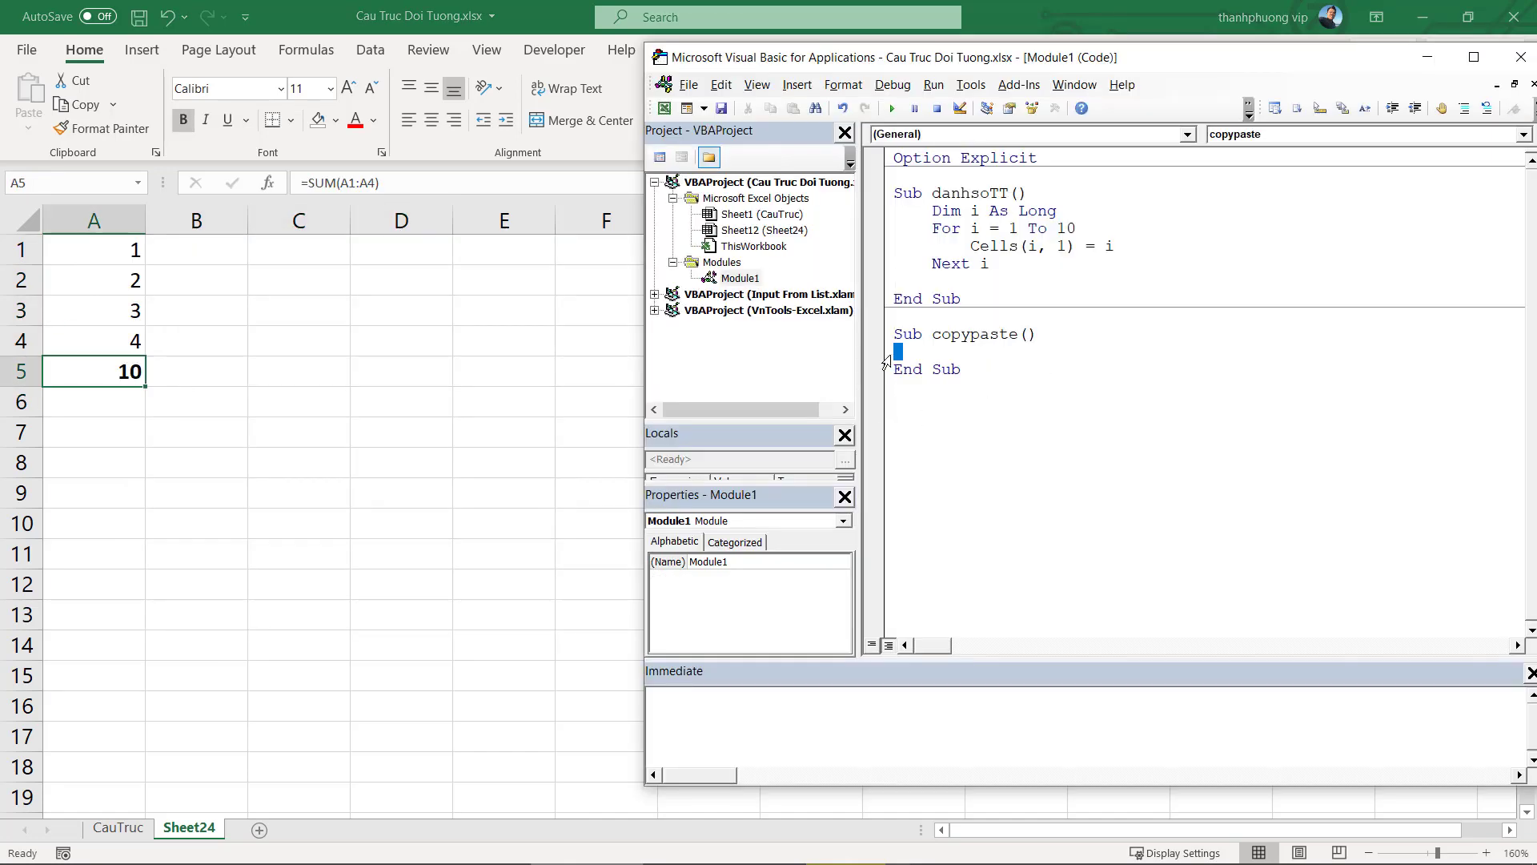
# Write Range("A1").Copy and Range("B1").PasteSpecial as two lines inside Sub copypaste
pyautogui.click(940, 362)
pyautogui.write('range')
pyautogui.write('("A1')
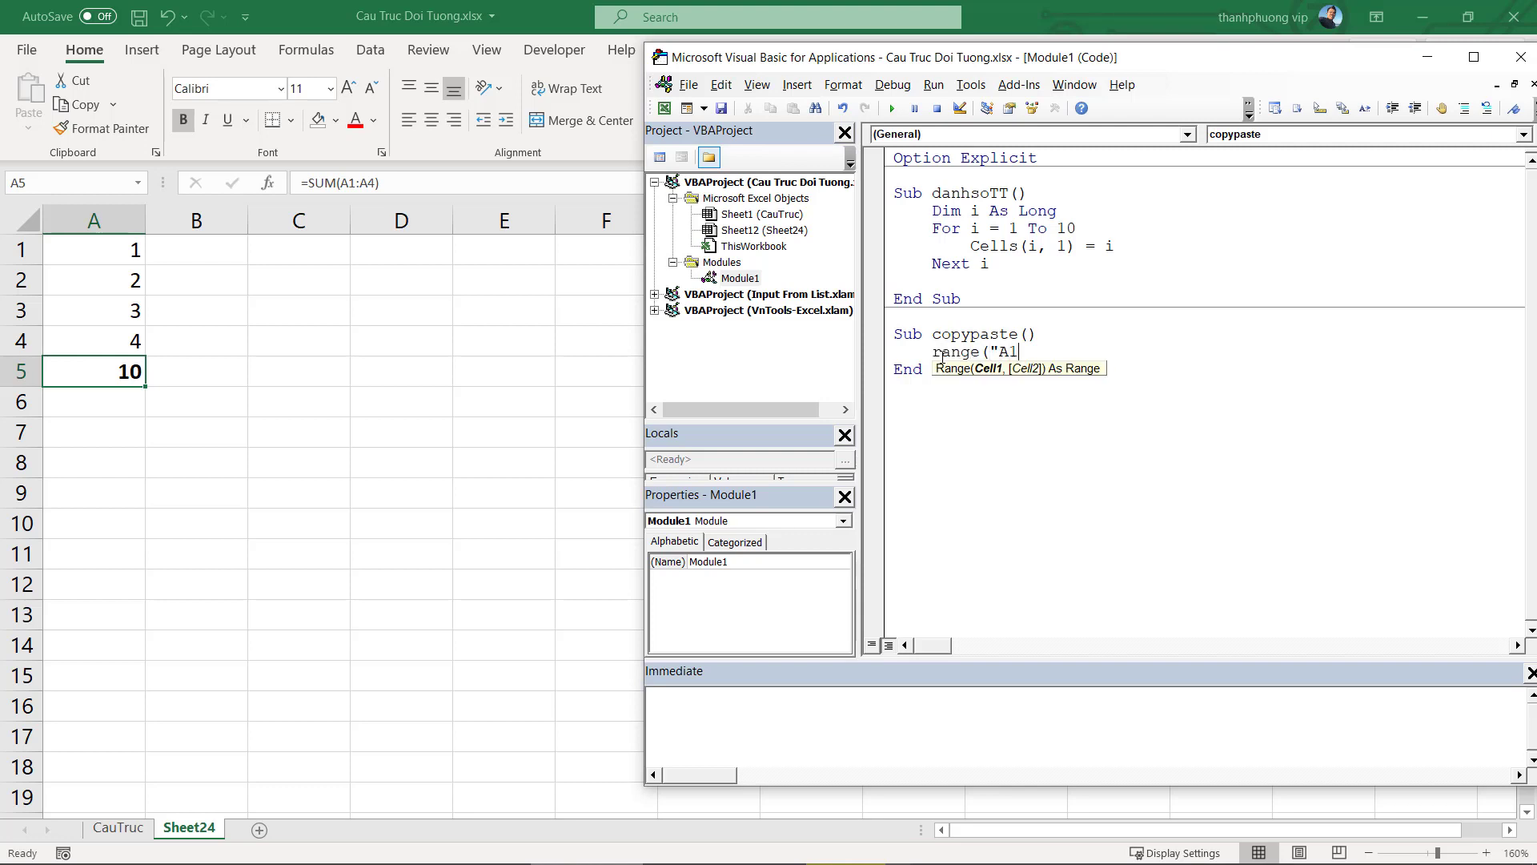
pyautogui.write('")')
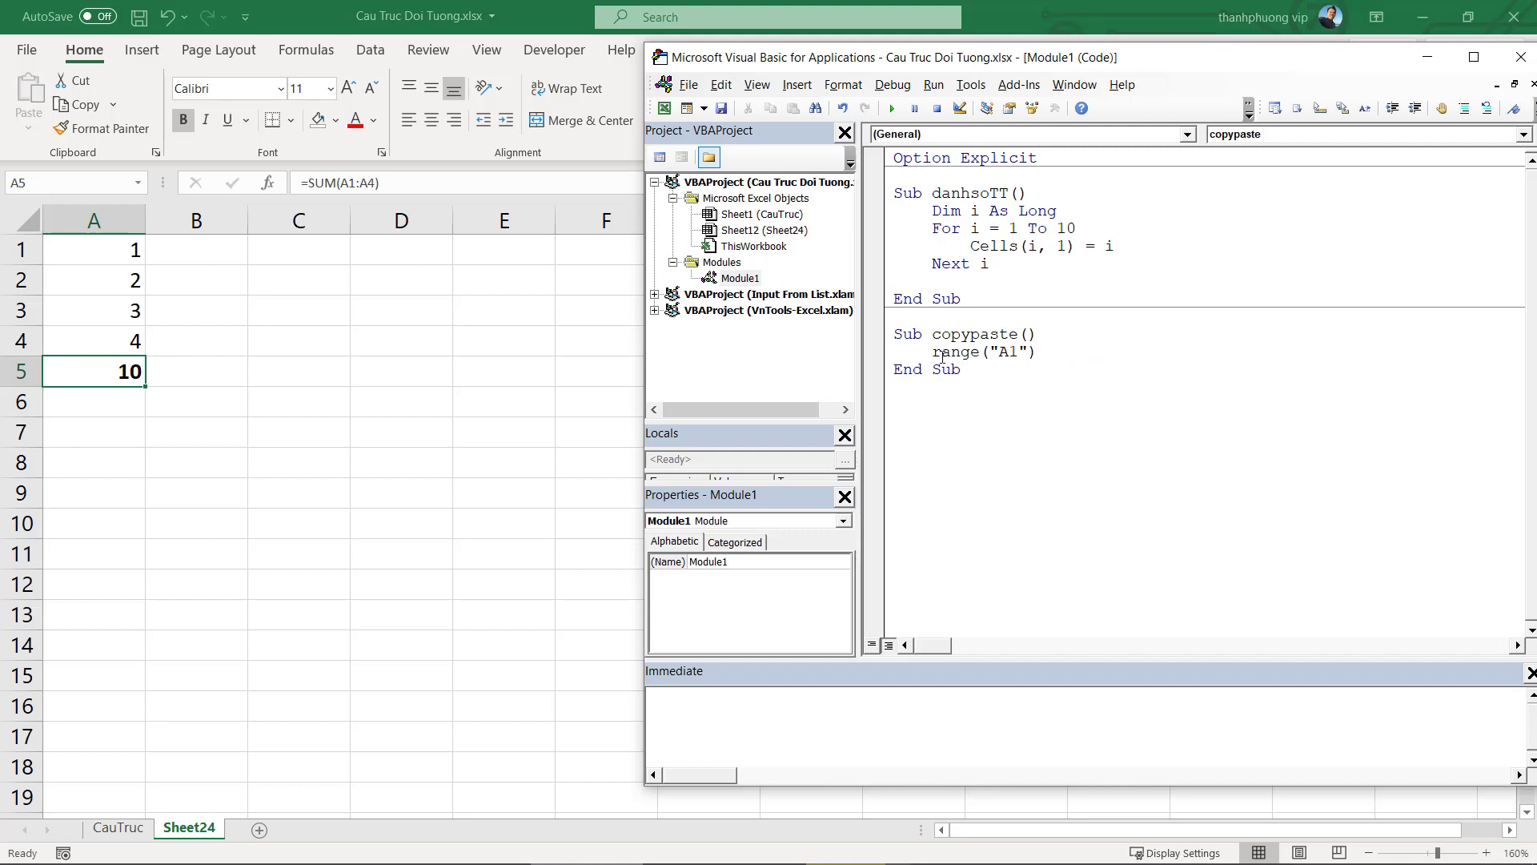
pyautogui.write('.')
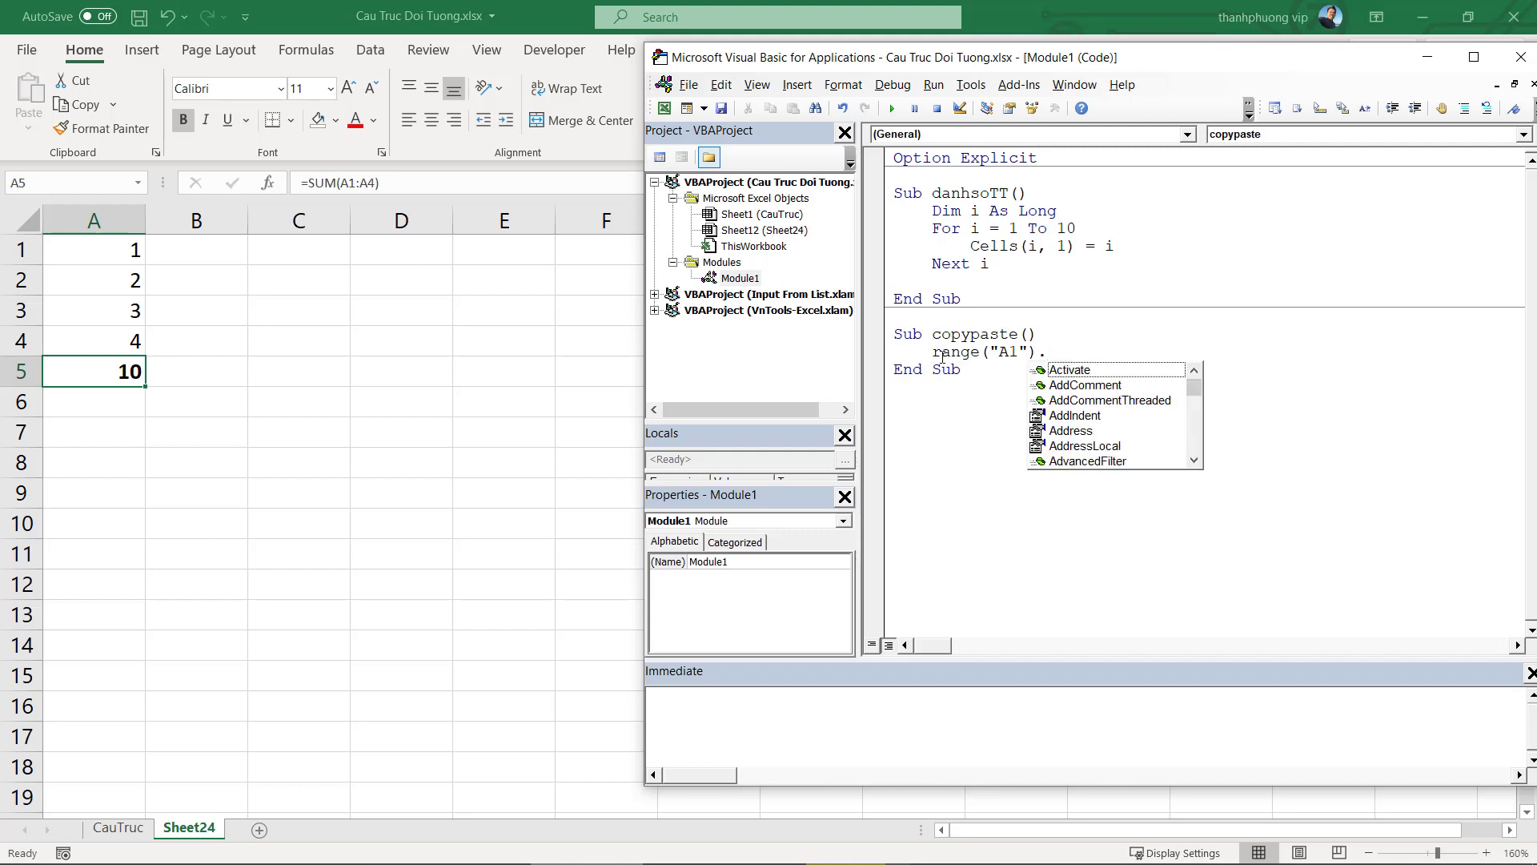
pyautogui.write('copy')
pyautogui.press('Tab')
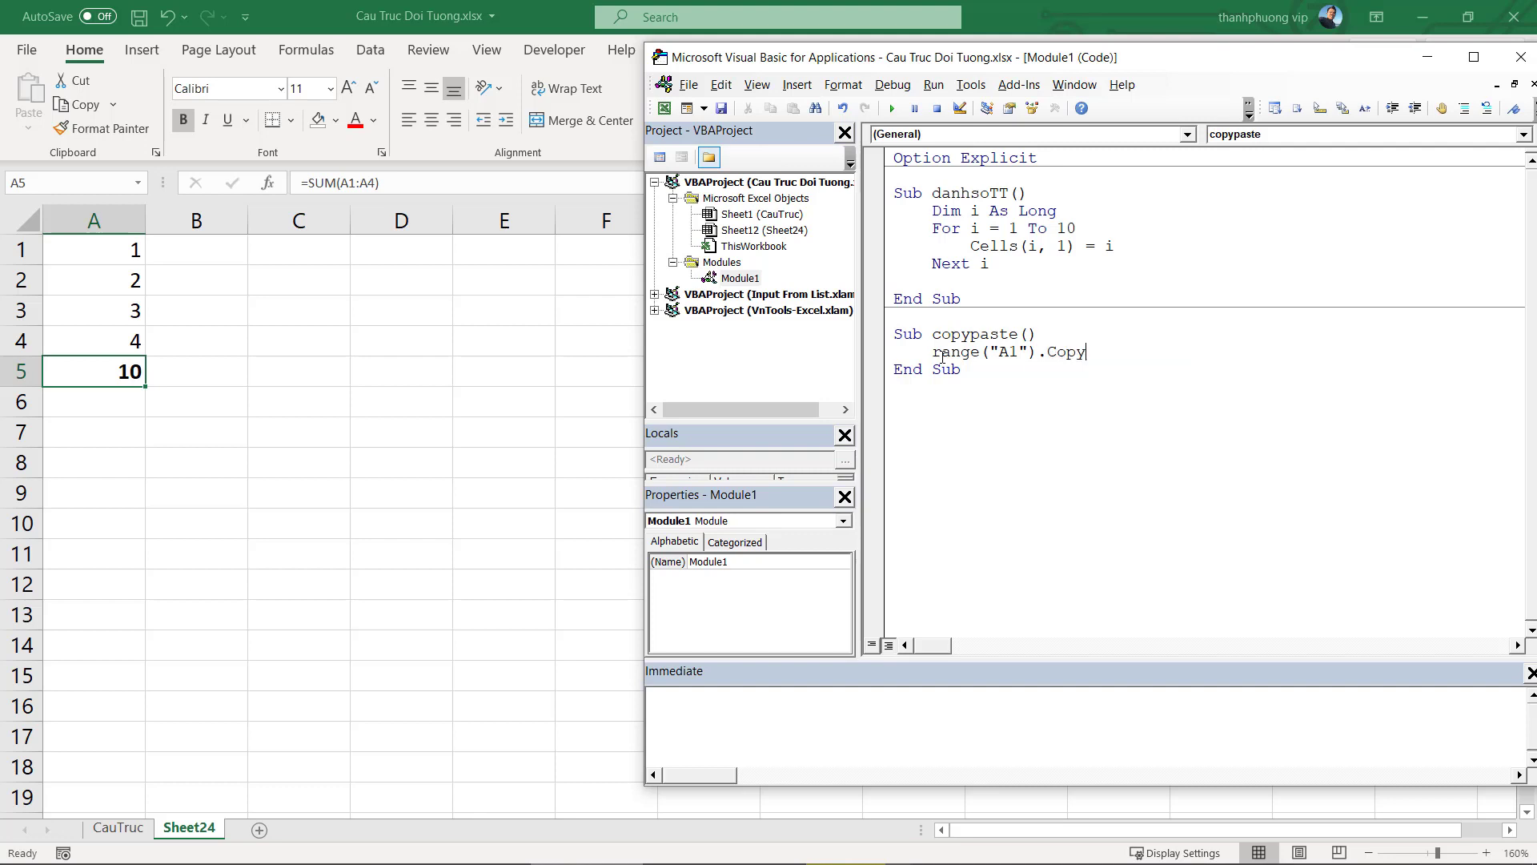
pyautogui.press('Return')
pyautogui.write('range(')
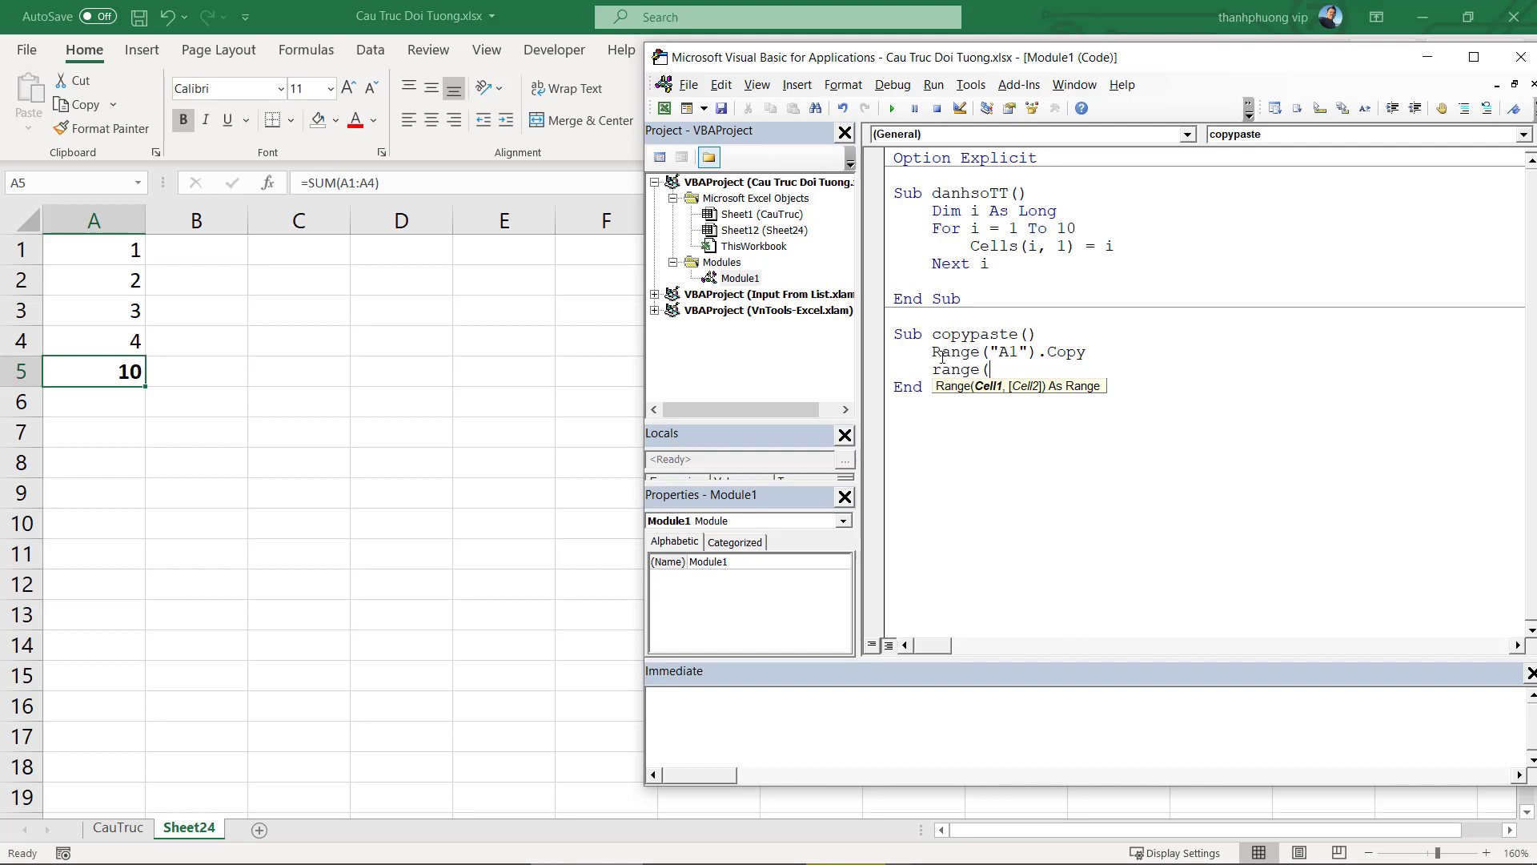
pyautogui.write('B')
pyautogui.write('"B1')
pyautogui.write(')')
pyautogui.write('.pas')
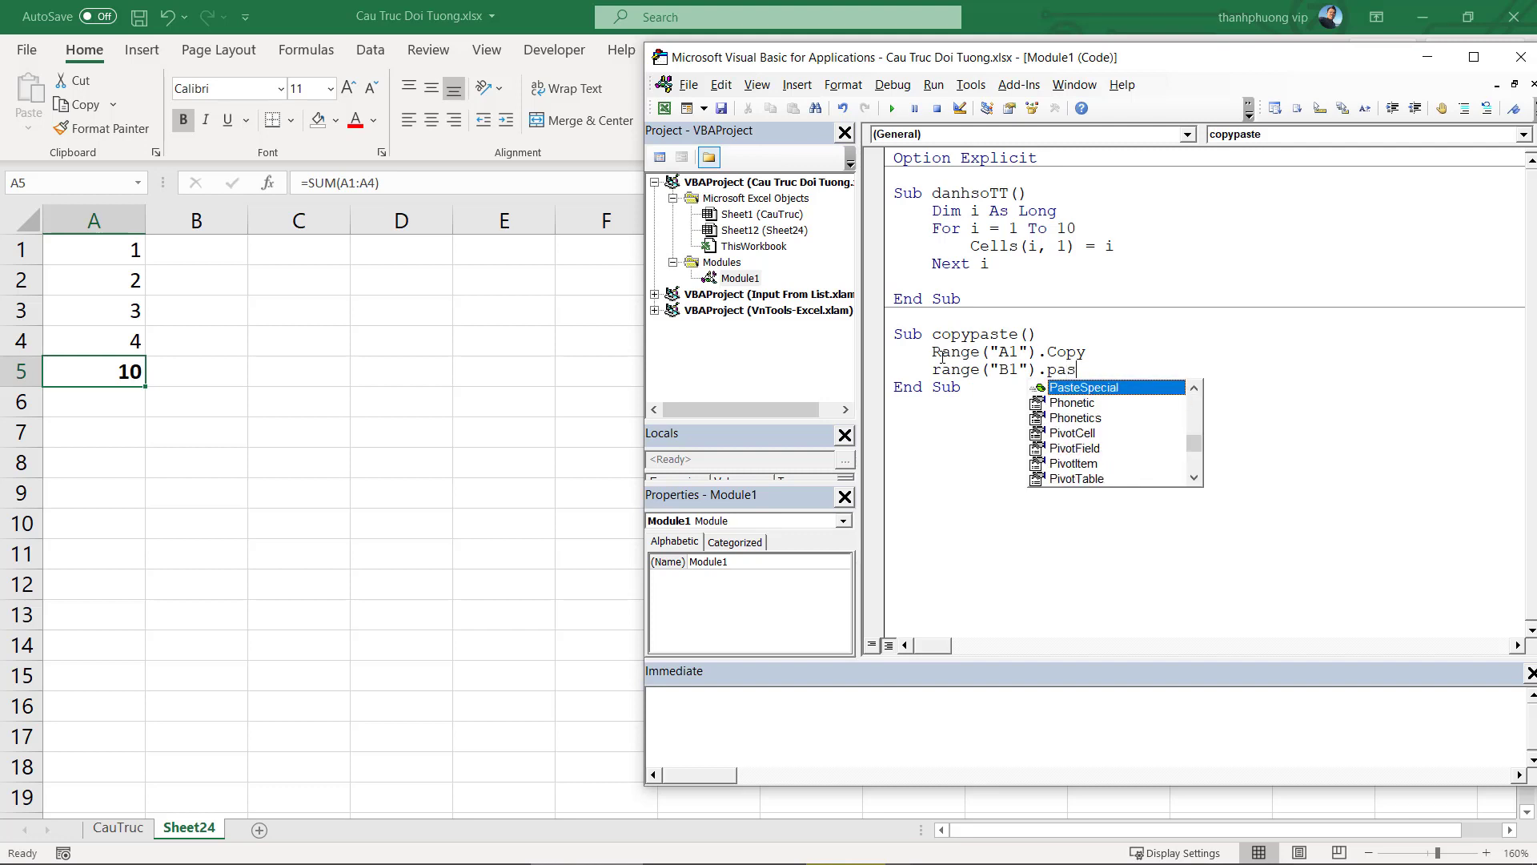
pyautogui.press('Up')
pyautogui.press('Up')
pyautogui.press('Down')
pyautogui.press('Down')
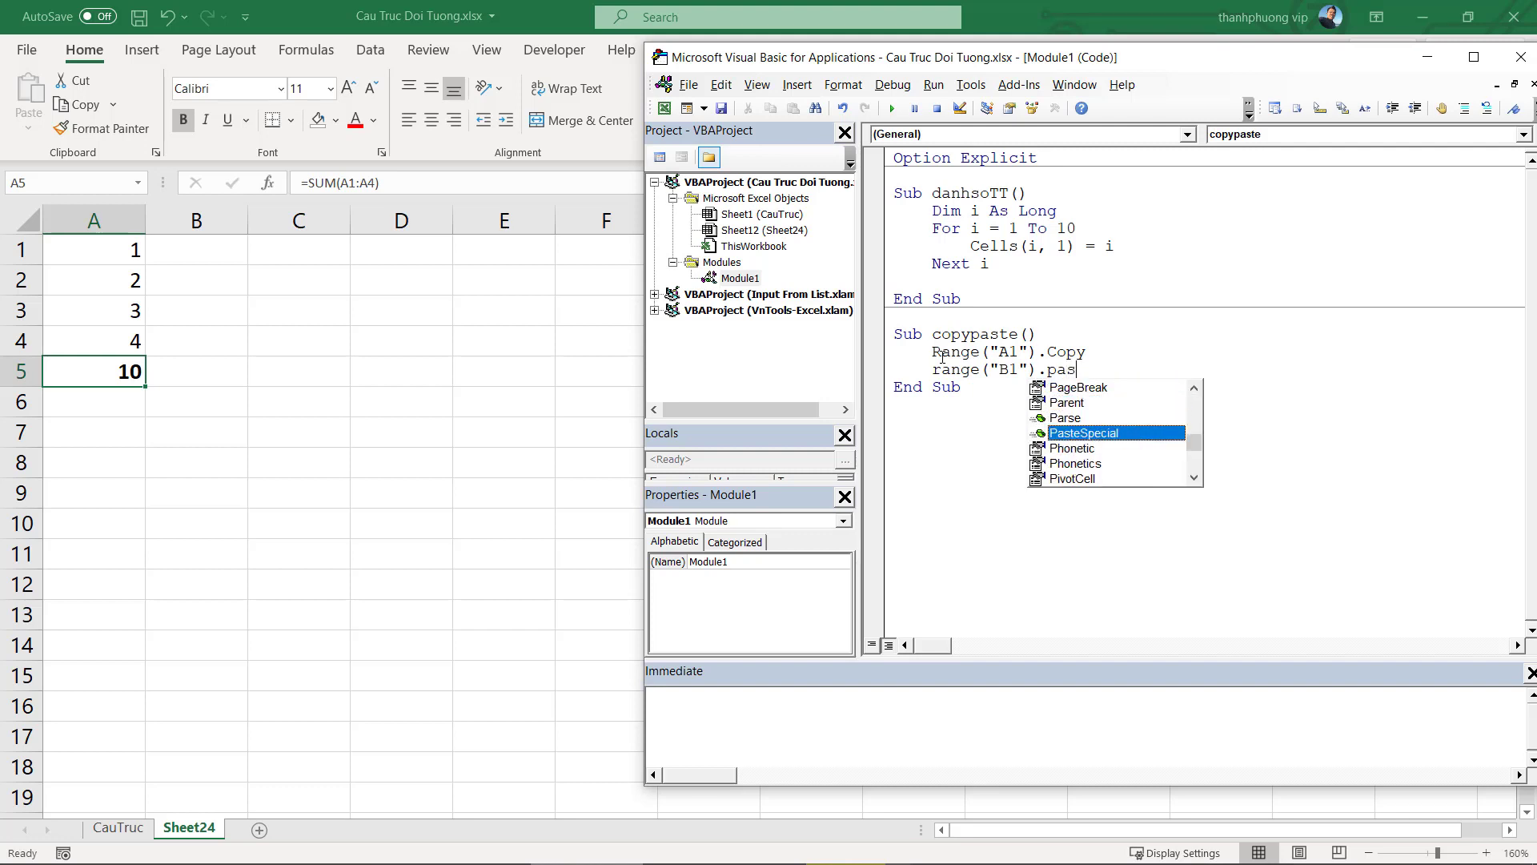
pyautogui.press('Tab')
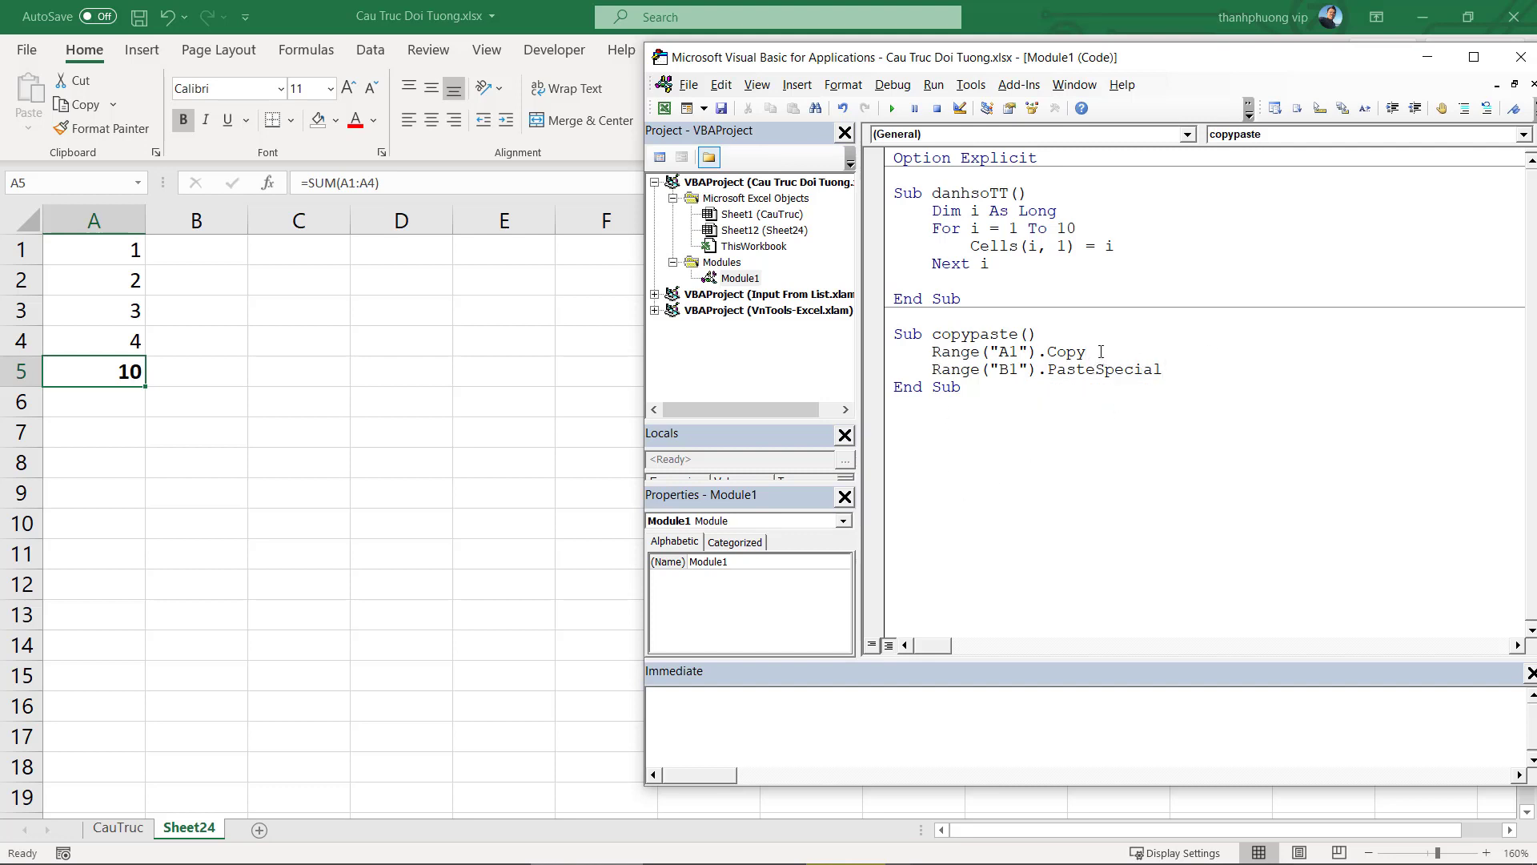
pyautogui.click(1182, 369)
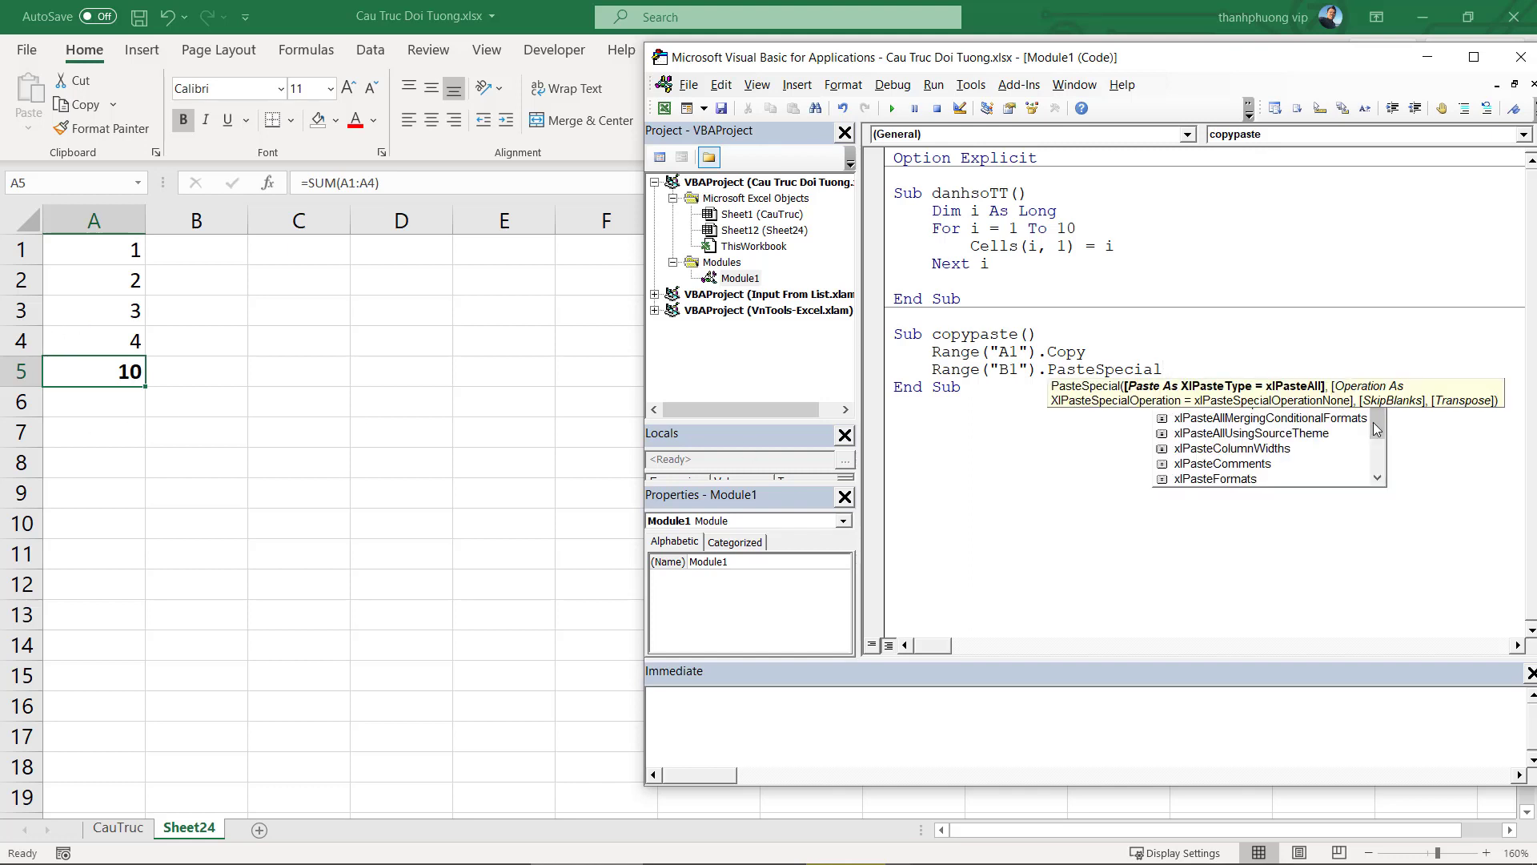
pyautogui.click(1177, 352)
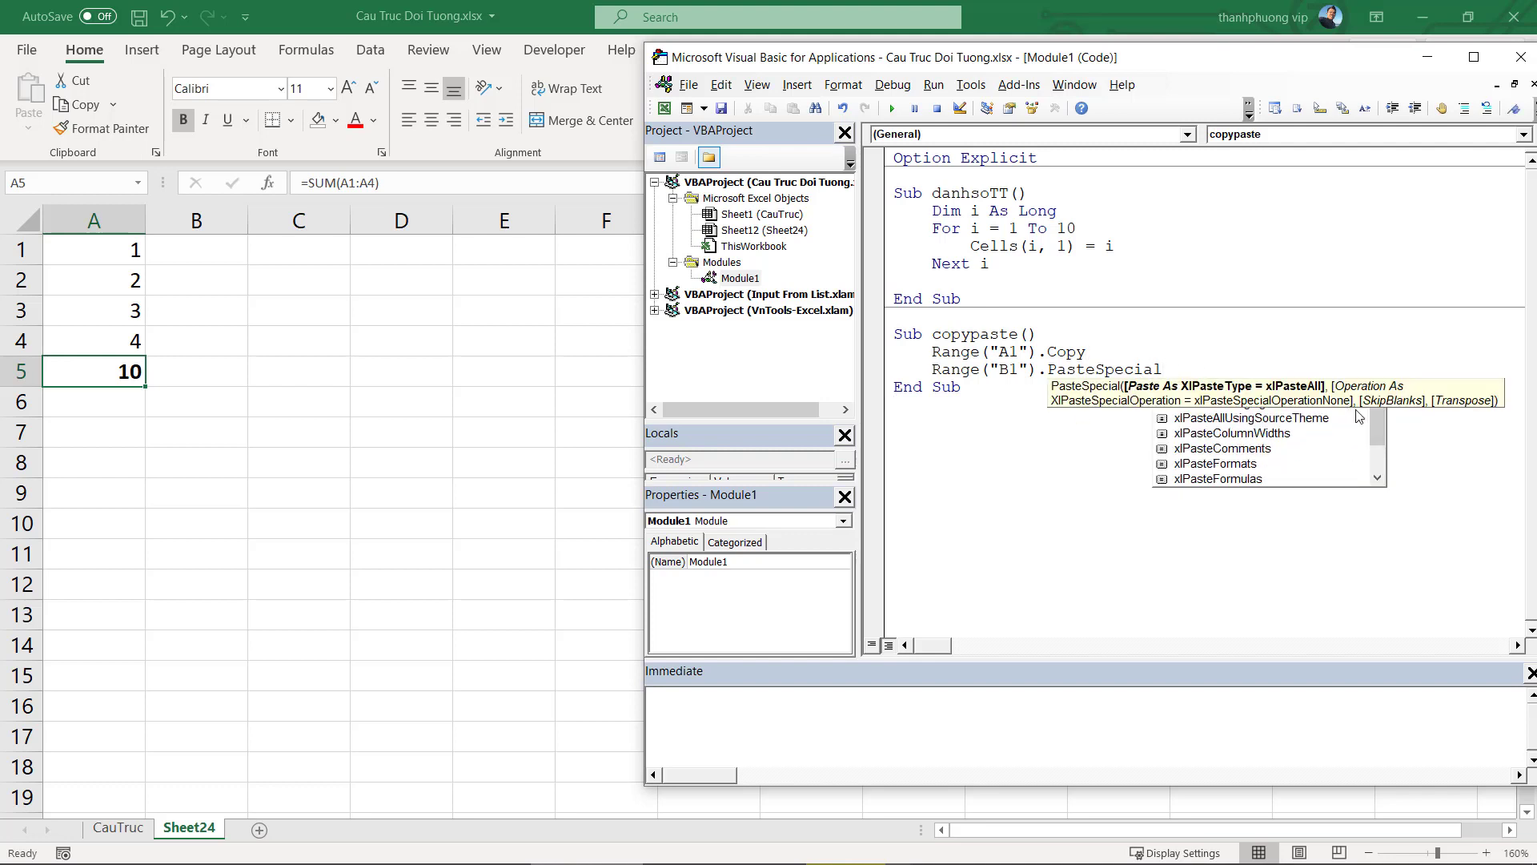
pyautogui.moveTo(1380, 423); pyautogui.dragTo(1378, 408)
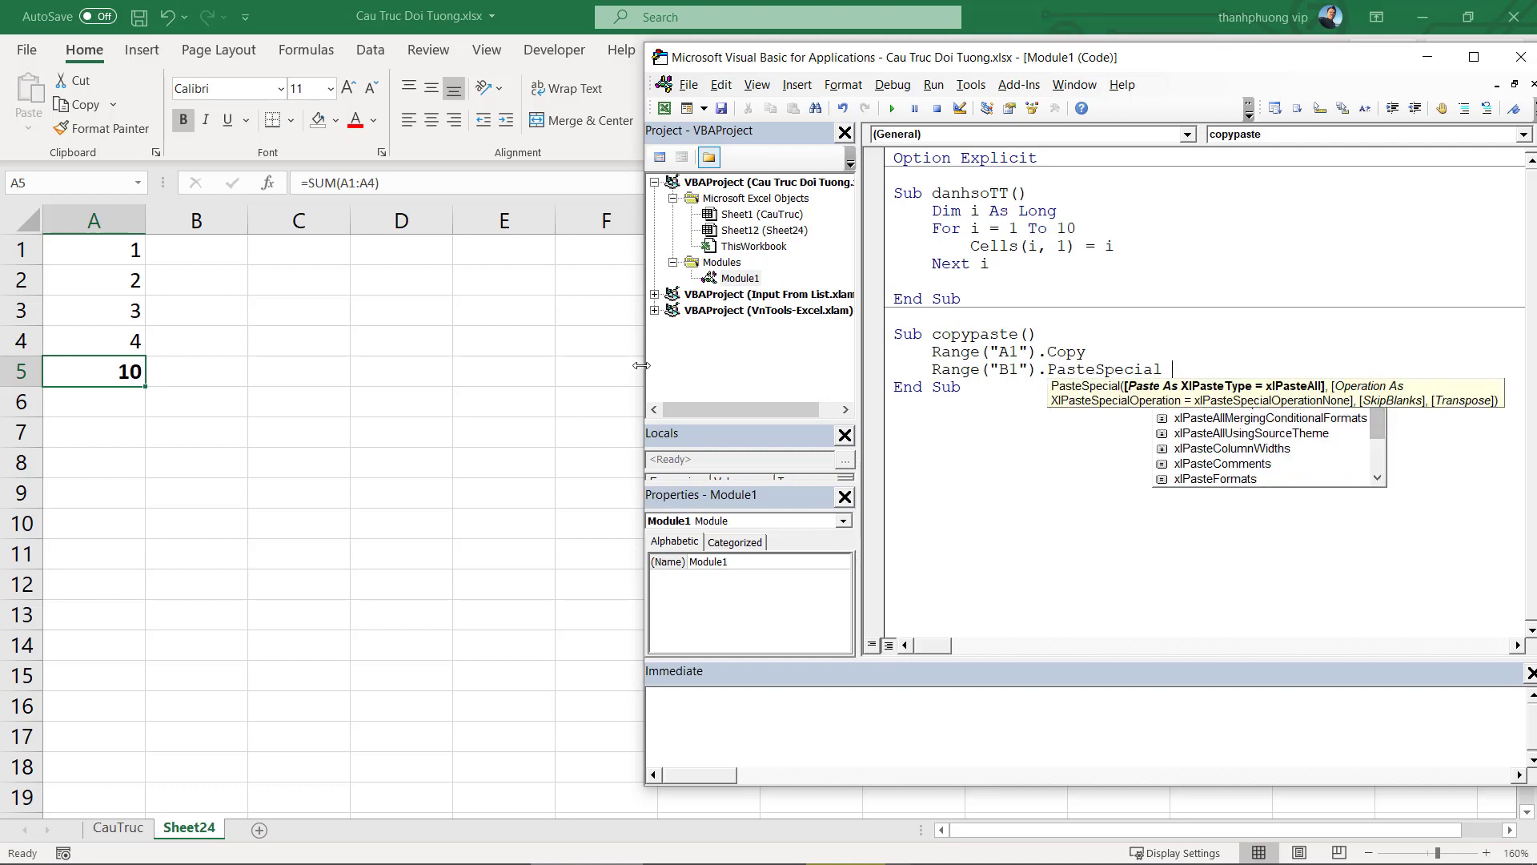
pyautogui.moveTo(645, 366); pyautogui.dragTo(623, 366)
pyautogui.scroll(-1, 1143, 434)
pyautogui.scroll(1, 1153, 432)
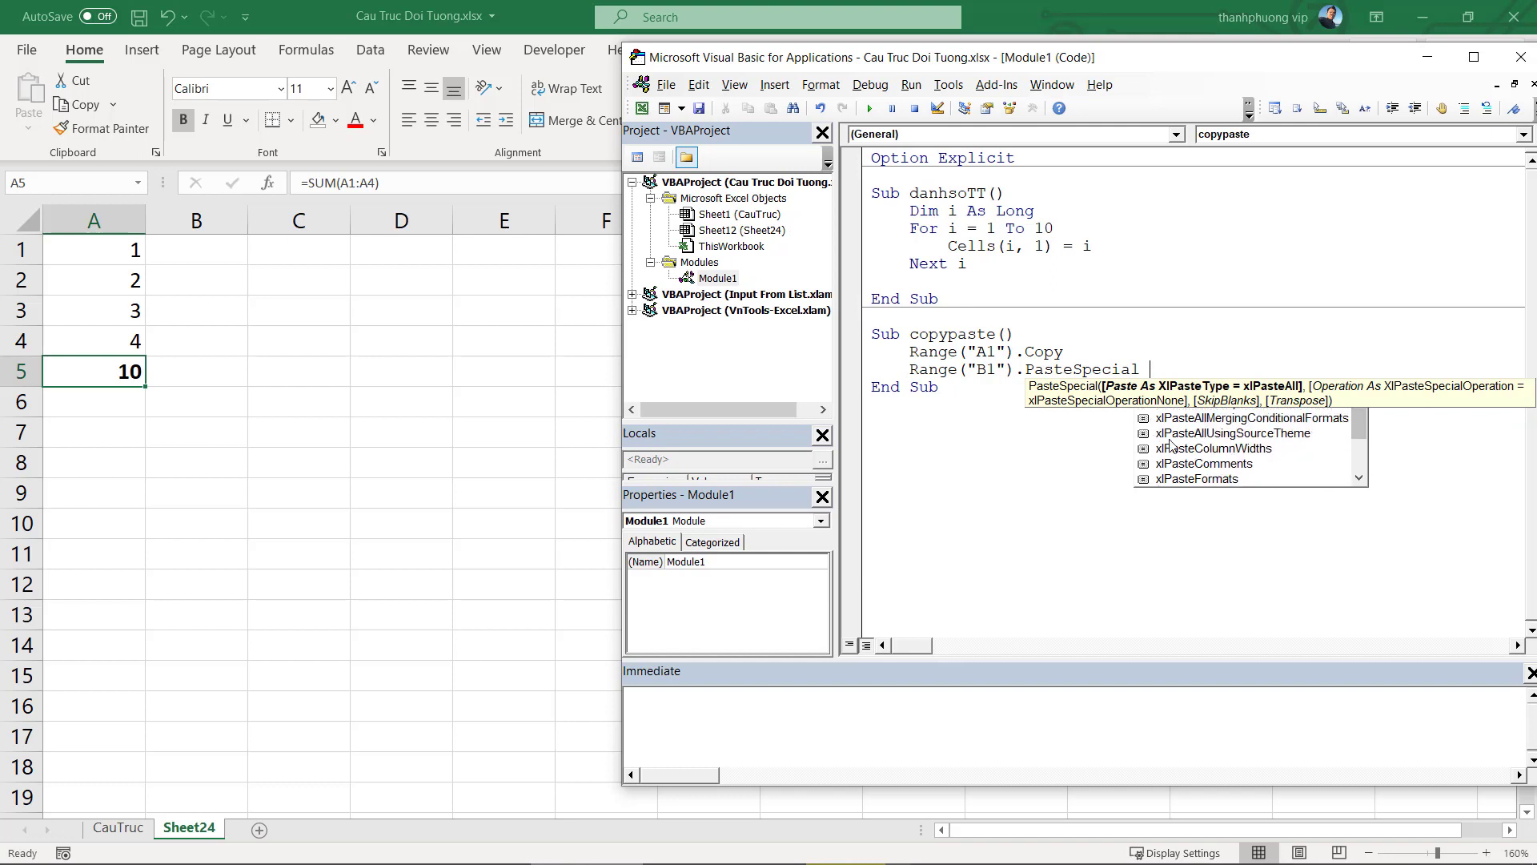
pyautogui.click(1174, 421)
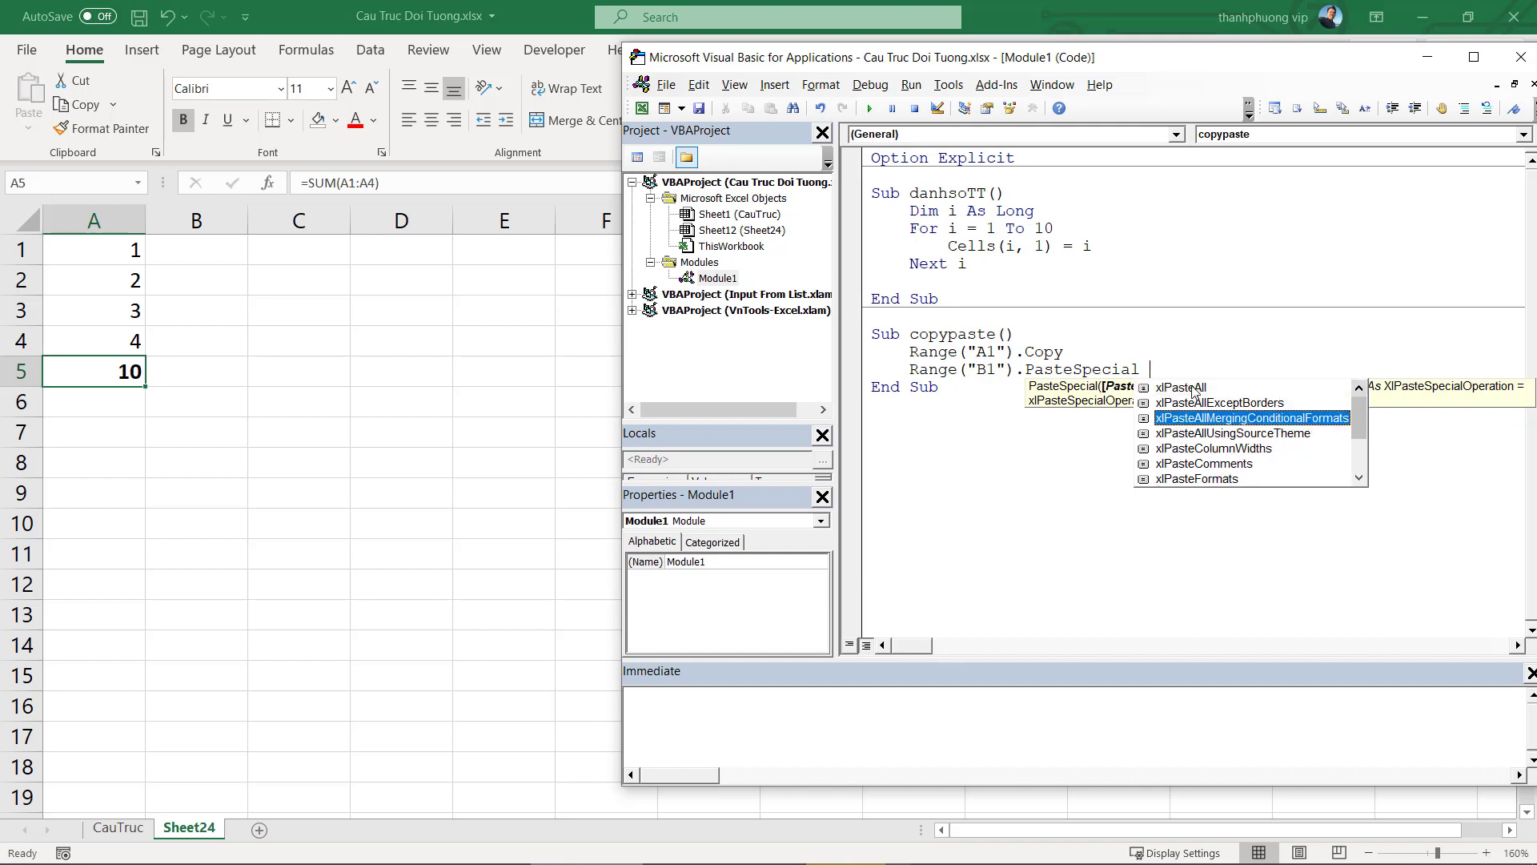
pyautogui.click(1192, 389)
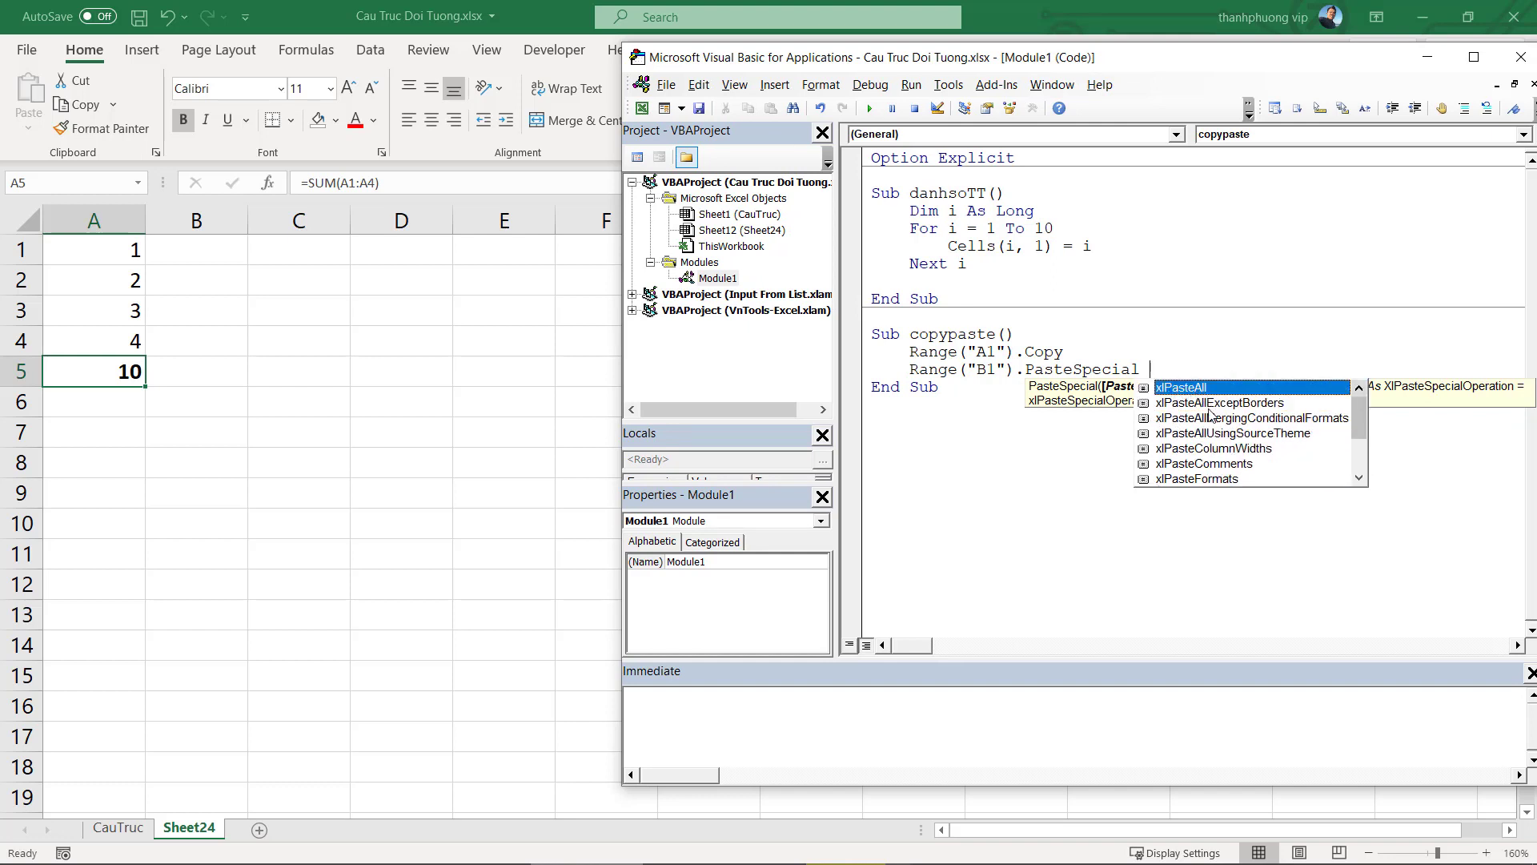
pyautogui.click(1198, 407)
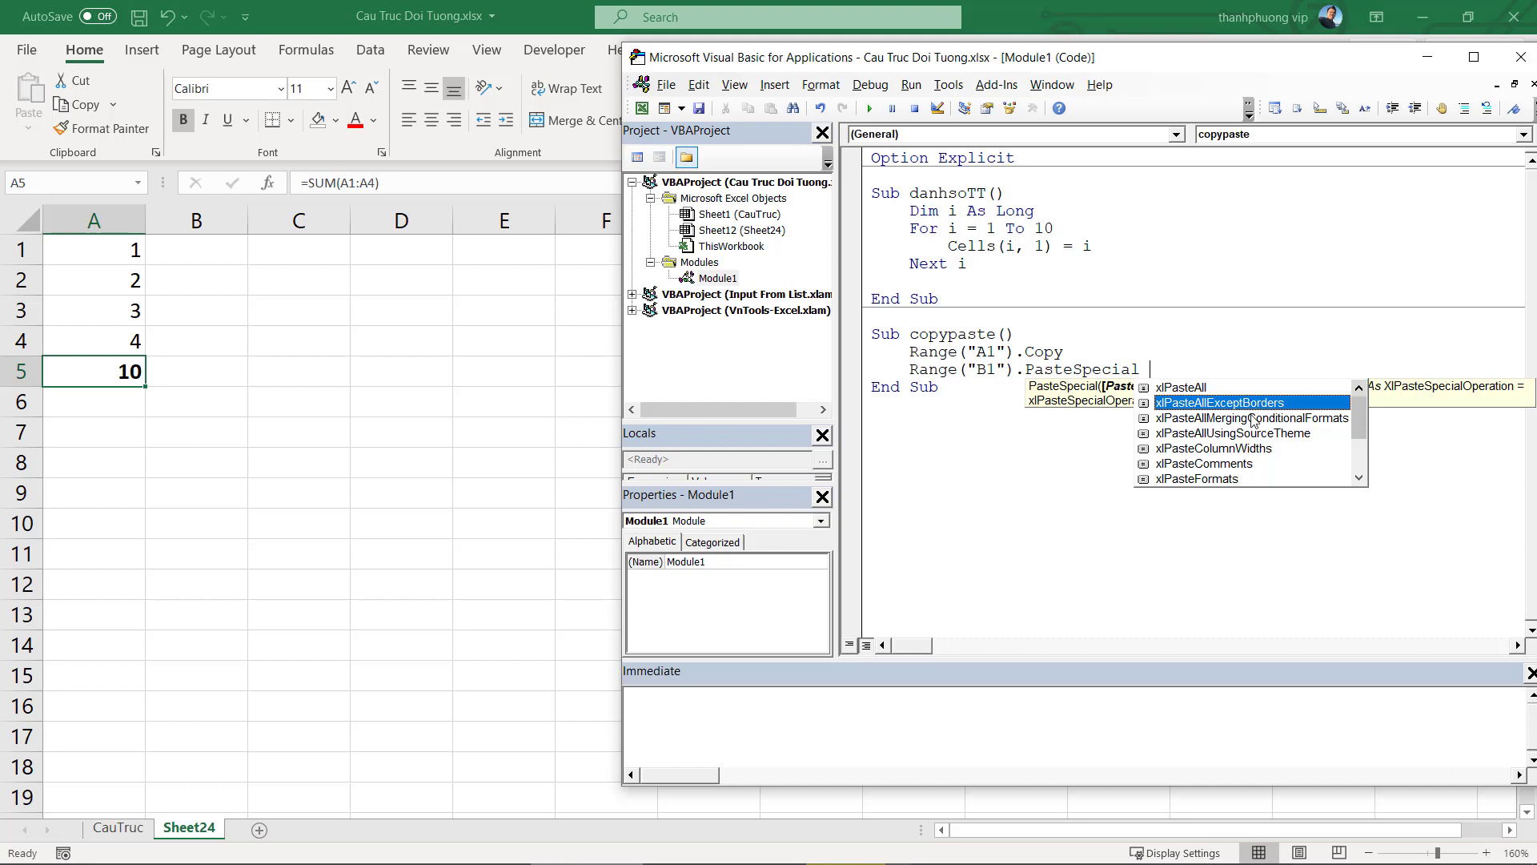
pyautogui.click(1254, 418)
pyautogui.scroll(-1, 1253, 433)
pyautogui.scroll(1, 1253, 432)
pyautogui.scroll(-1, 1244, 436)
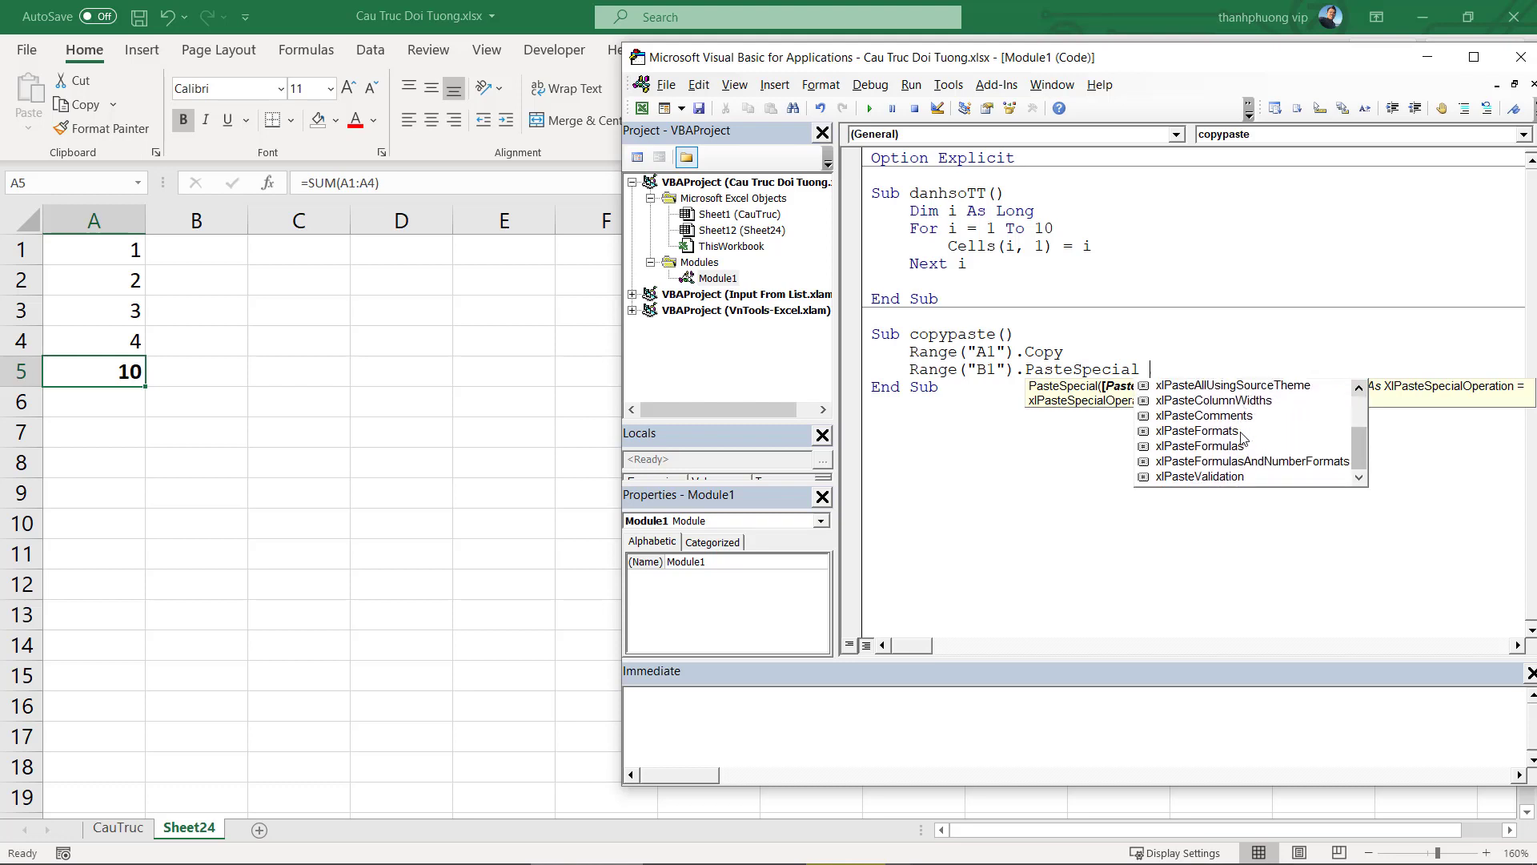
pyautogui.scroll(-1, 1240, 437)
pyautogui.click(1214, 464)
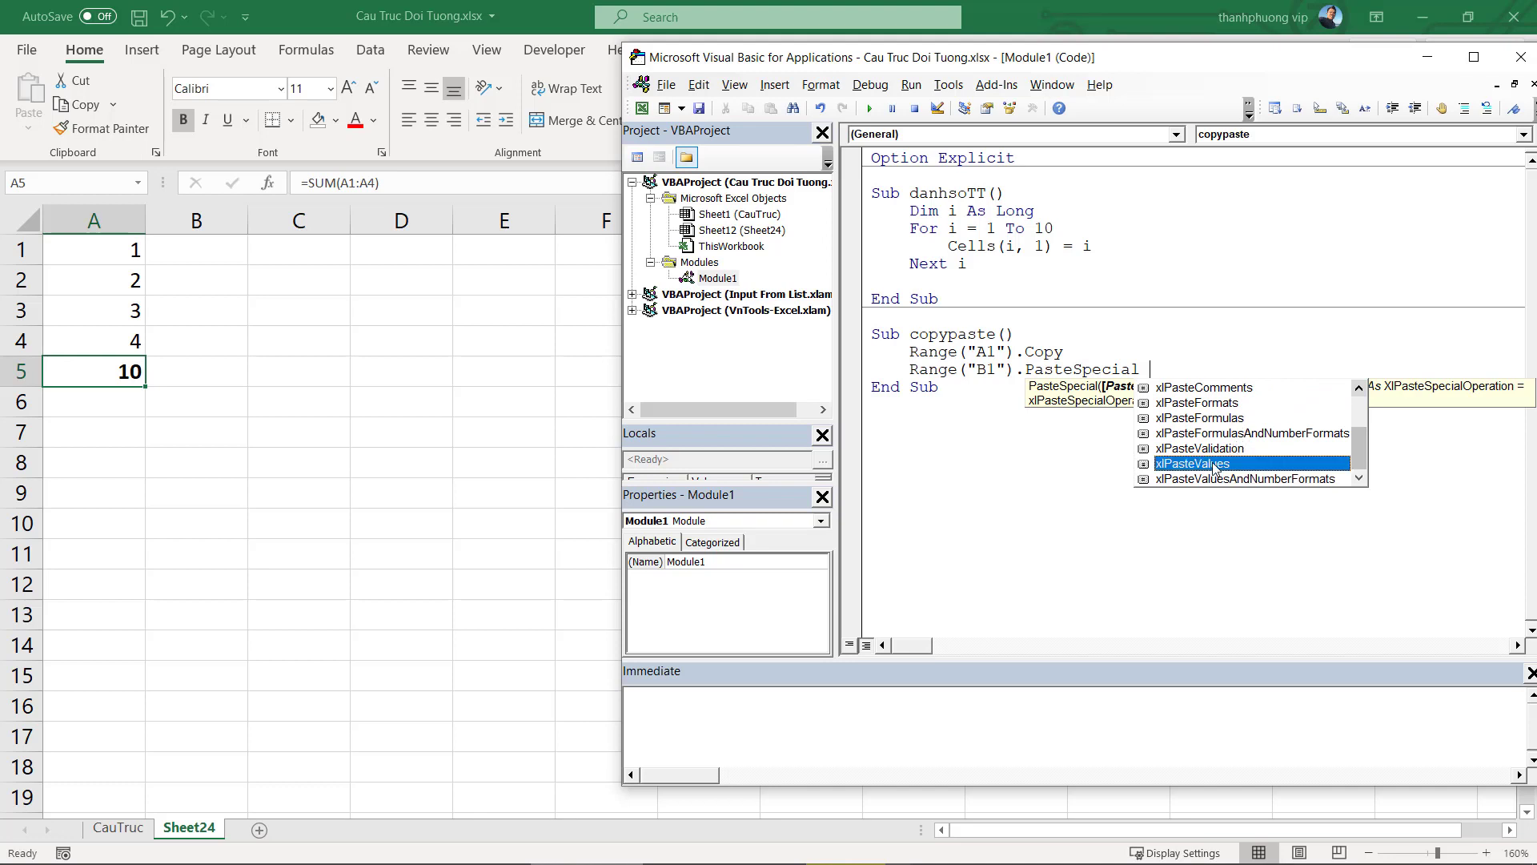
pyautogui.click(1197, 454)
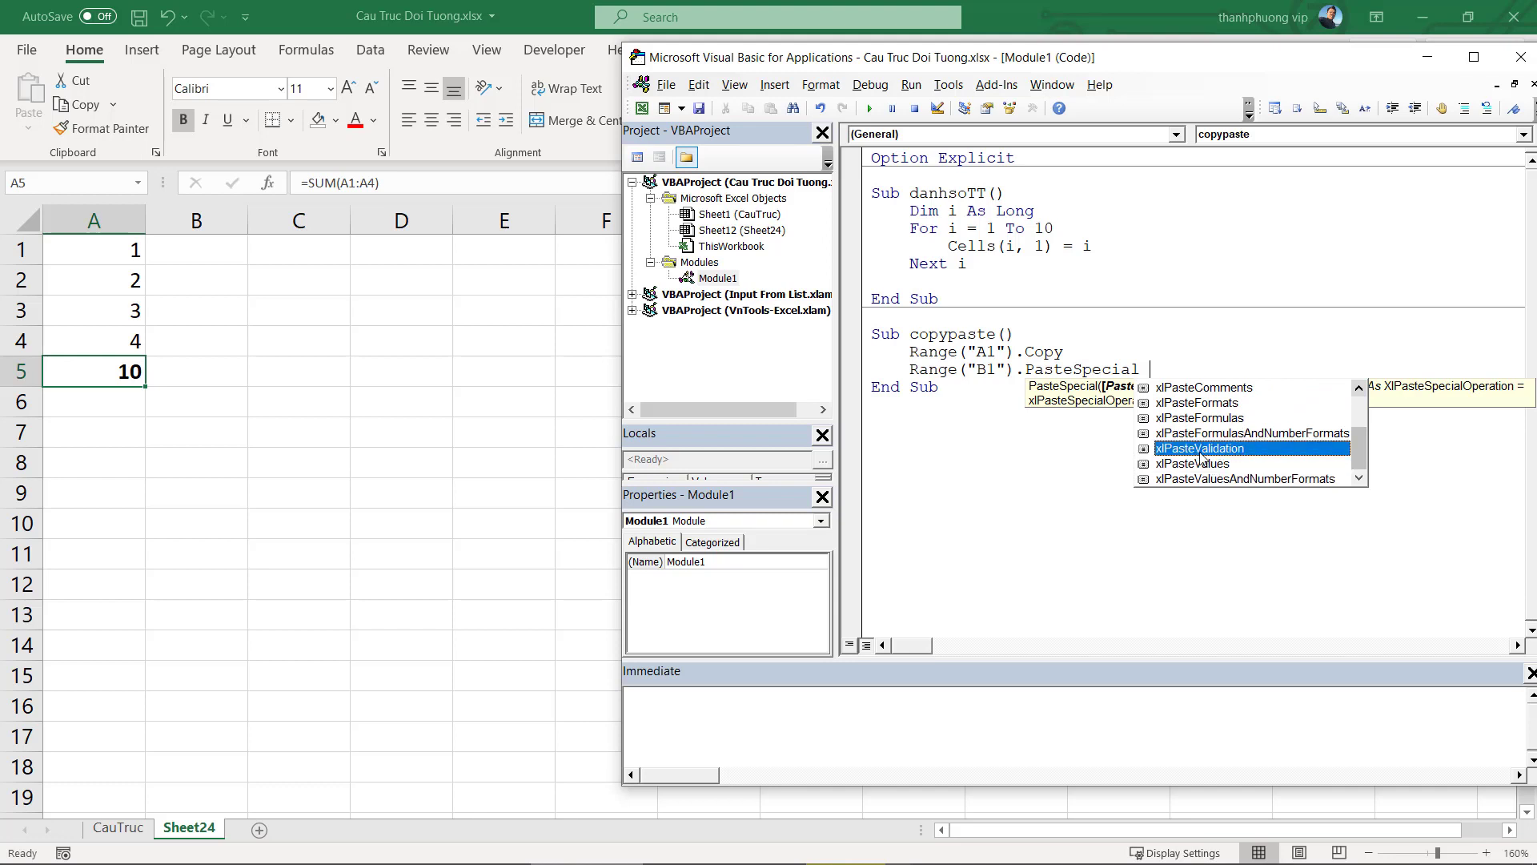
pyautogui.click(1194, 421)
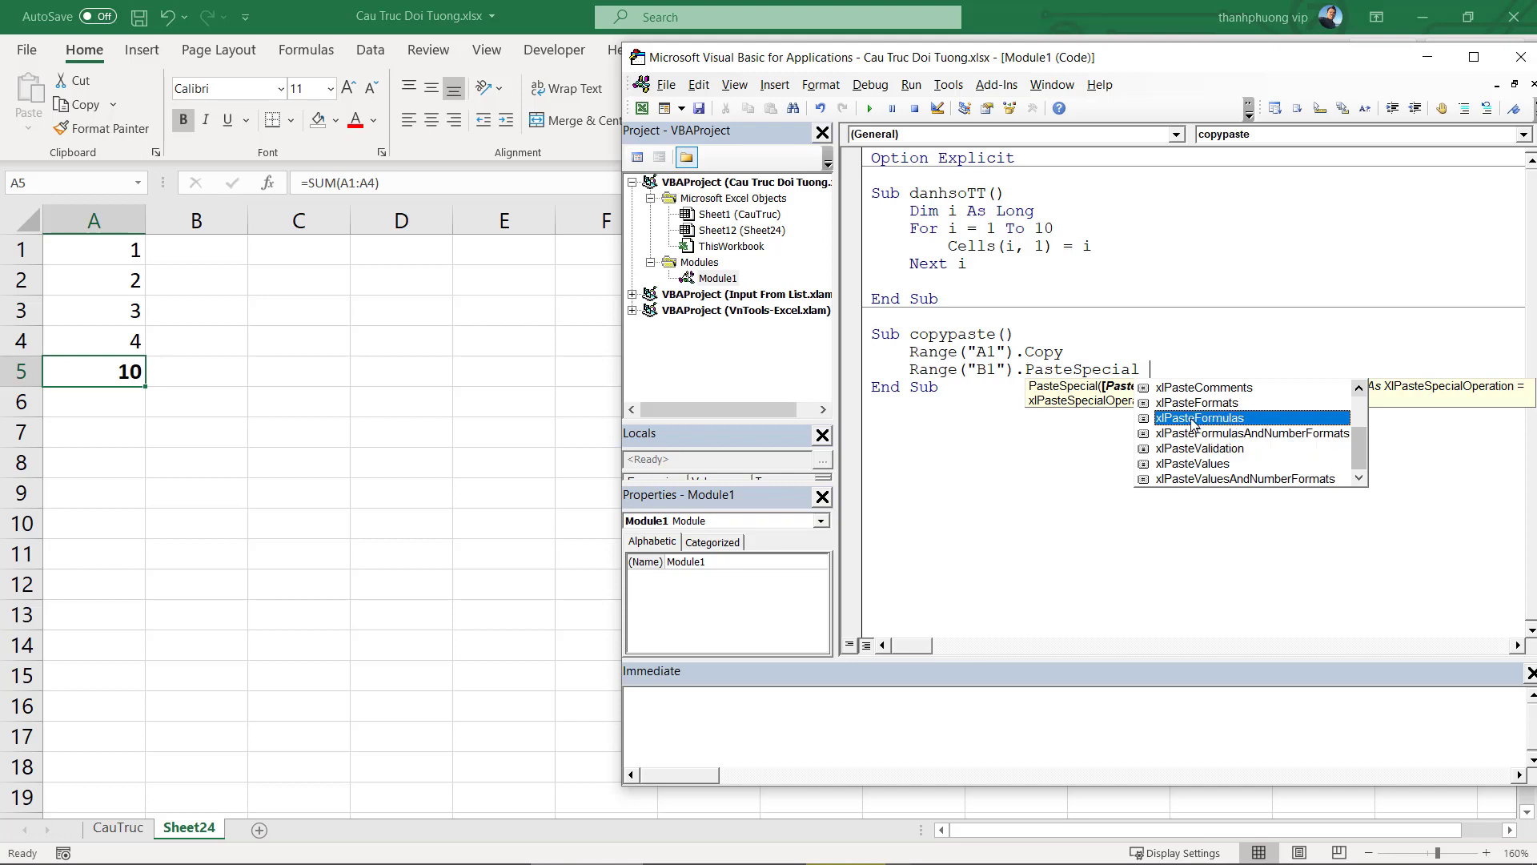
pyautogui.scroll(1, 1197, 428)
pyautogui.click(1205, 435)
pyautogui.scroll(-1, 1208, 440)
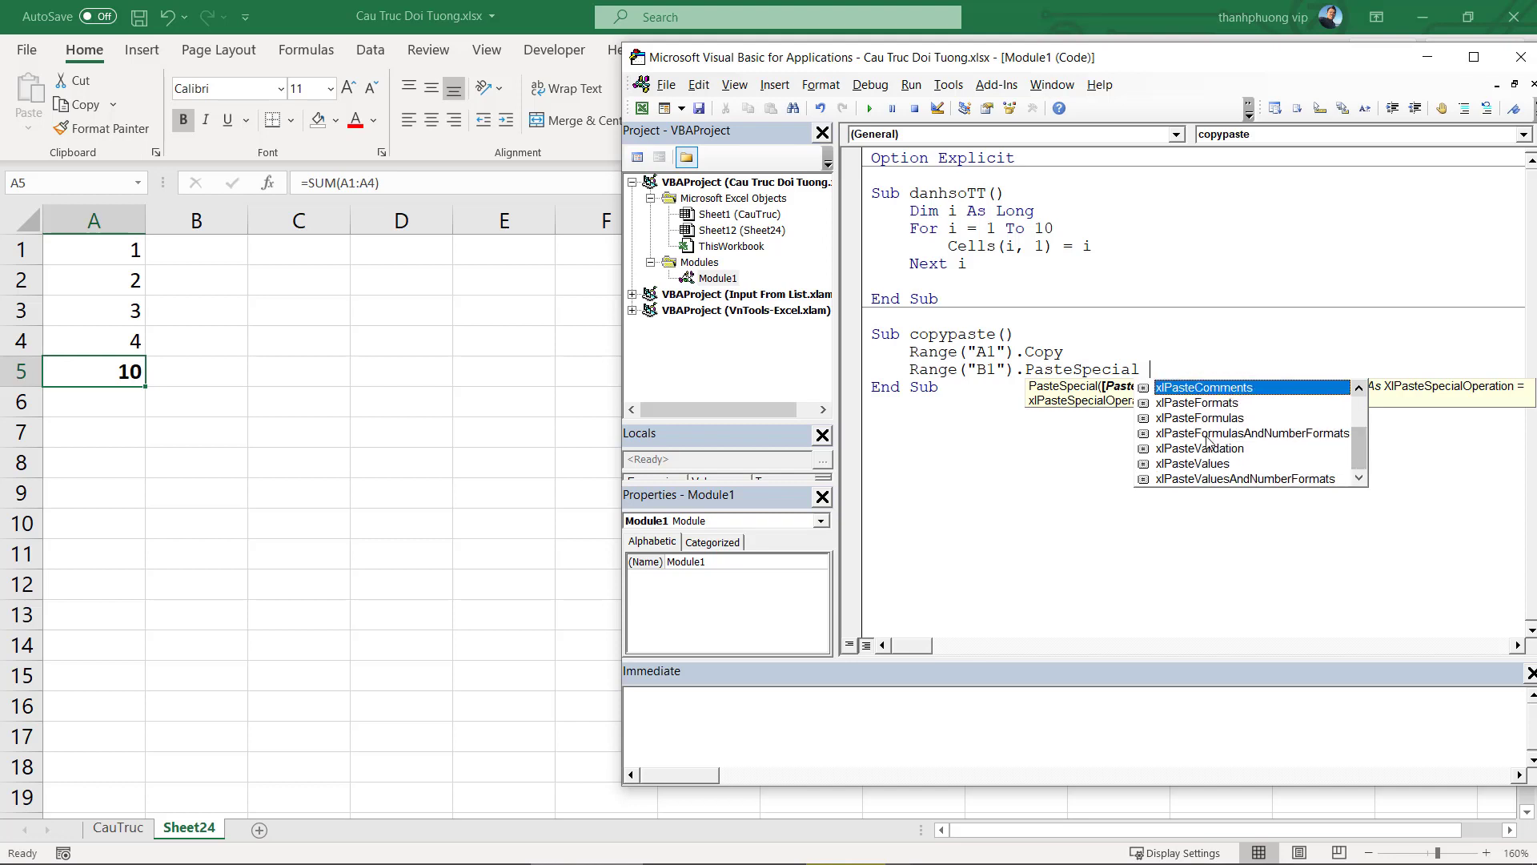
pyautogui.click(1209, 479)
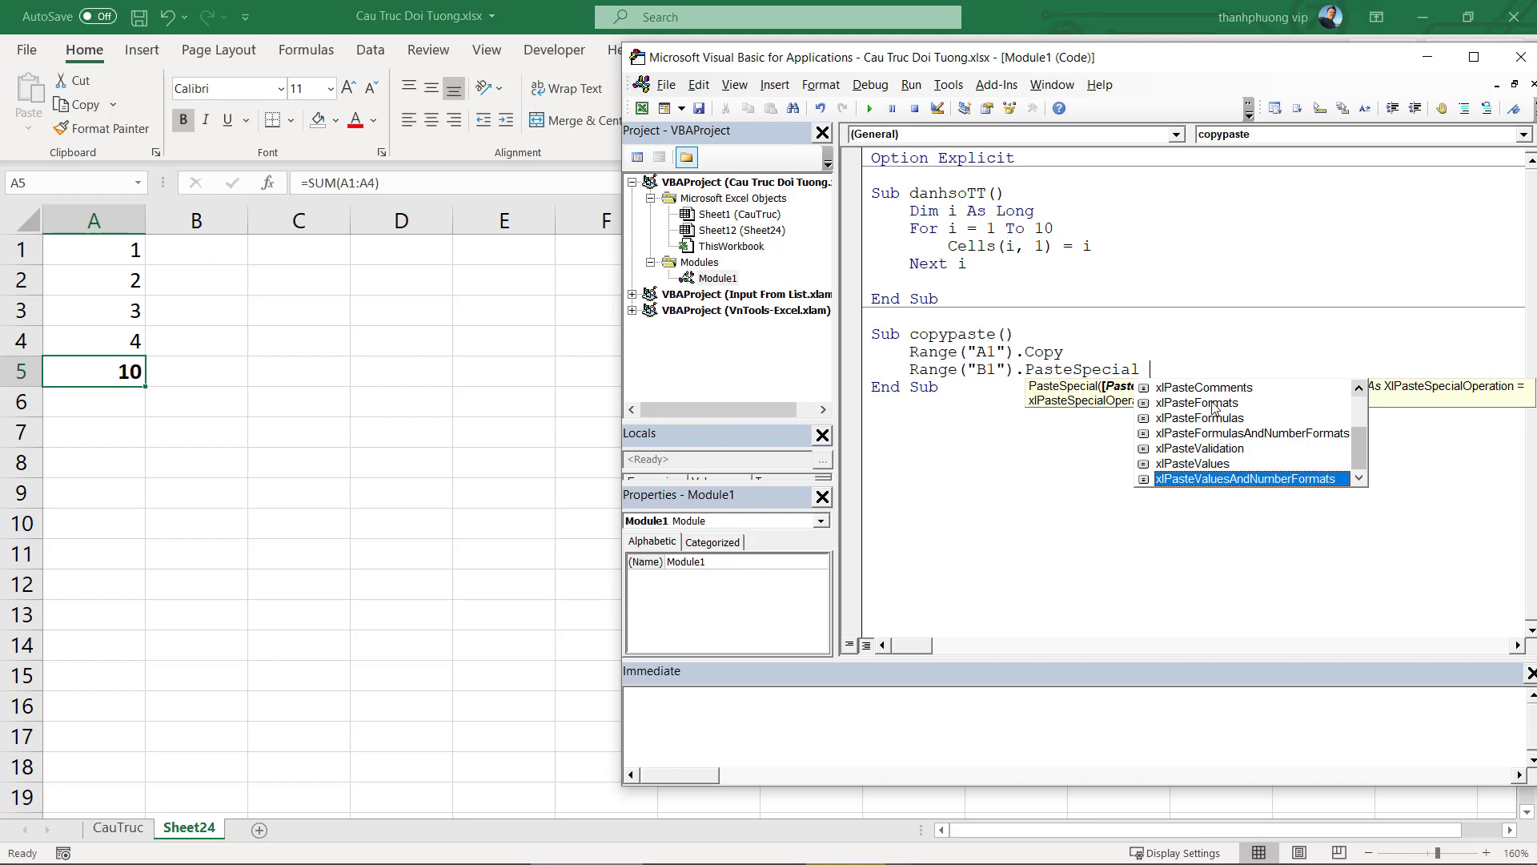
# Copy cell A3, view the Paste Special dialog at E4, and cancel without pasting
pyautogui.rightClick(337, 350)
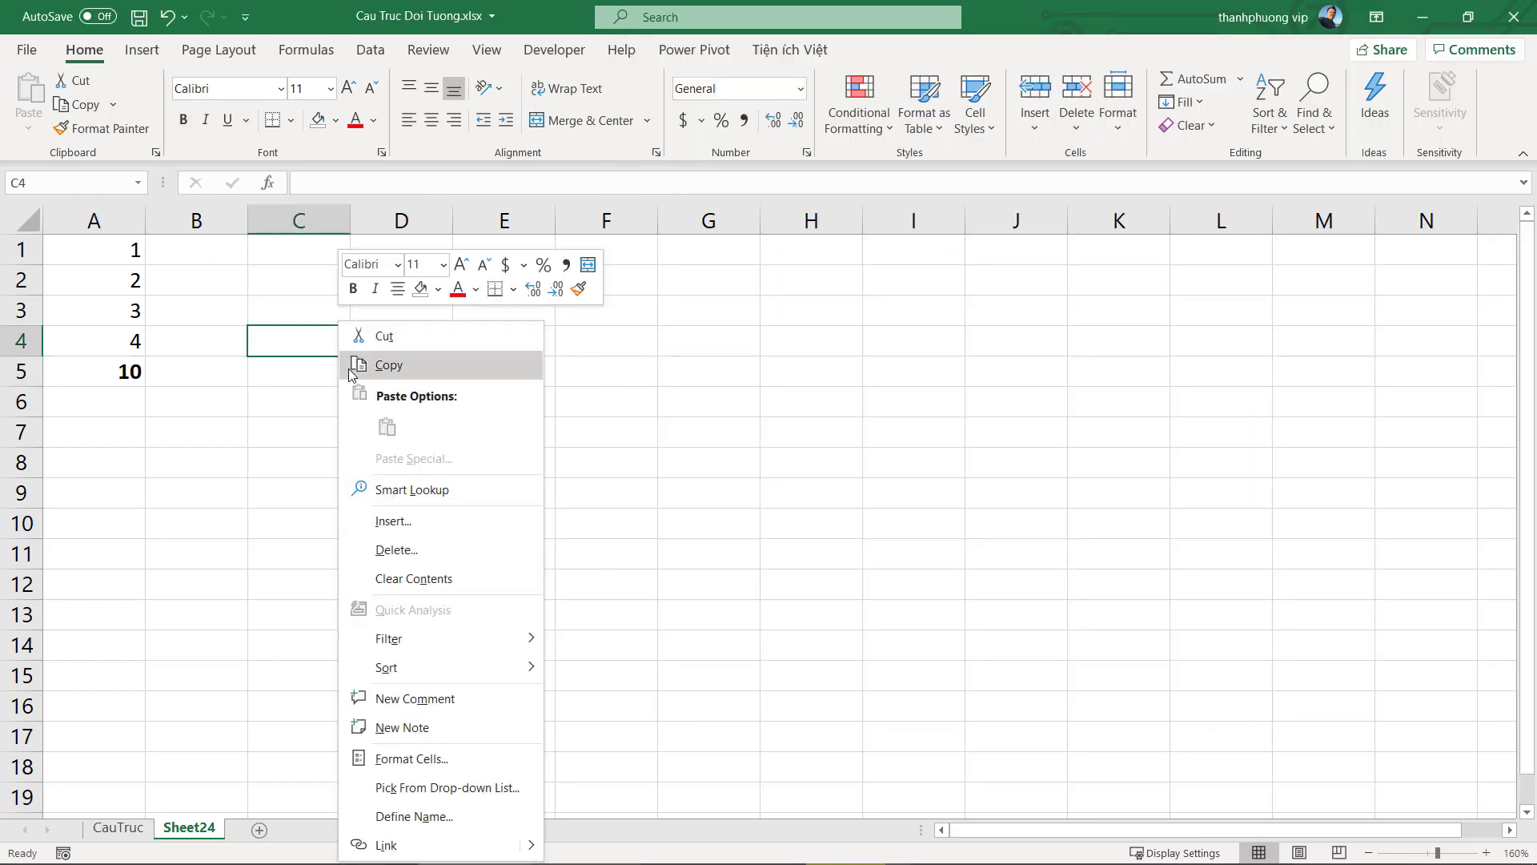
pyautogui.click(148, 340)
pyautogui.click(128, 320)
pyautogui.hotkey('ctrl', 'c')
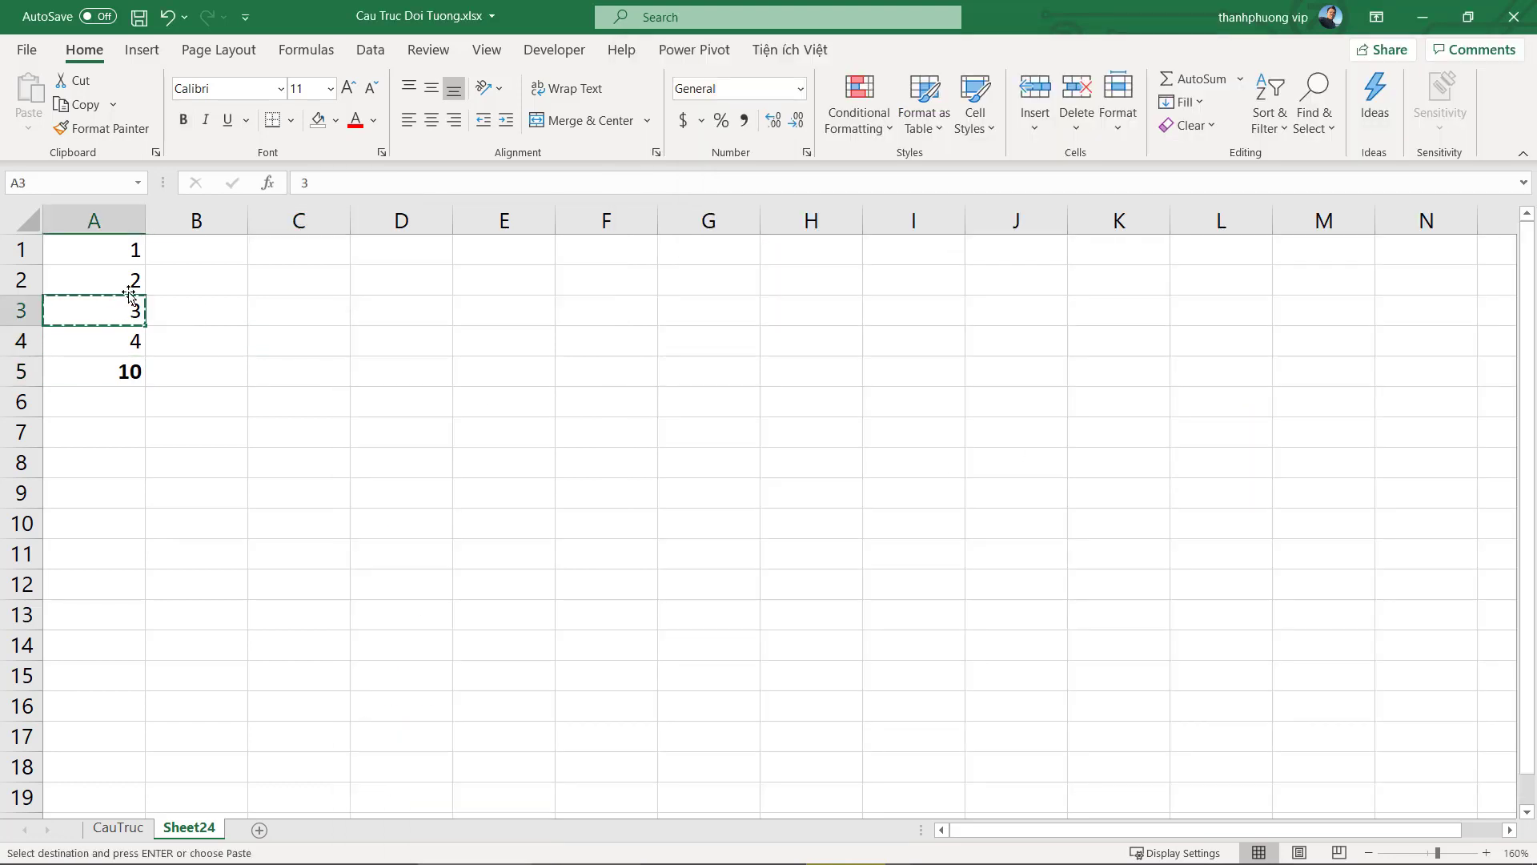
pyautogui.rightClick(552, 329)
pyautogui.click(638, 462)
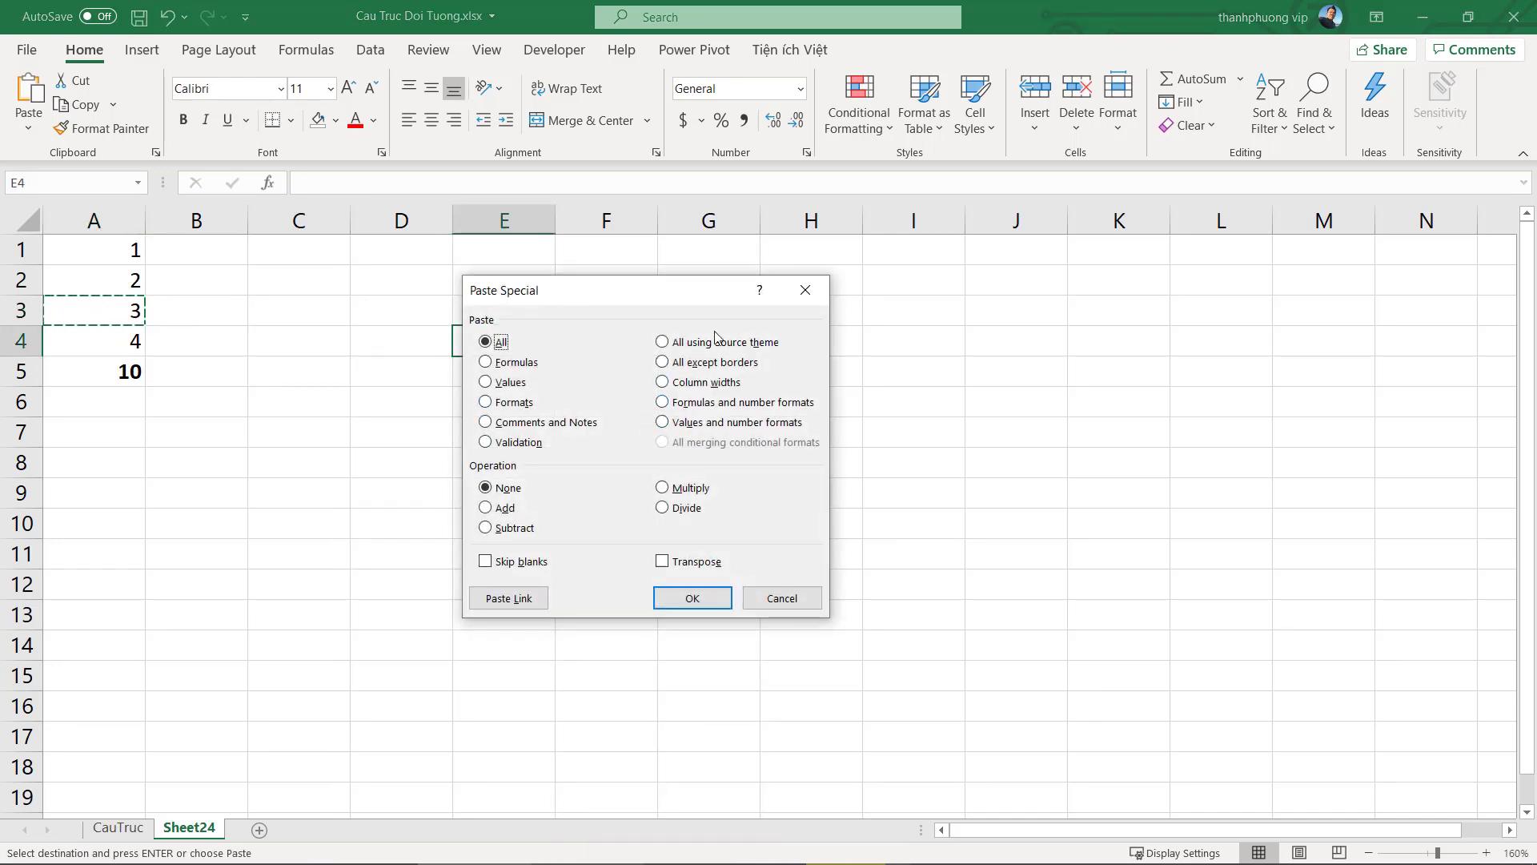
pyautogui.click(782, 598)
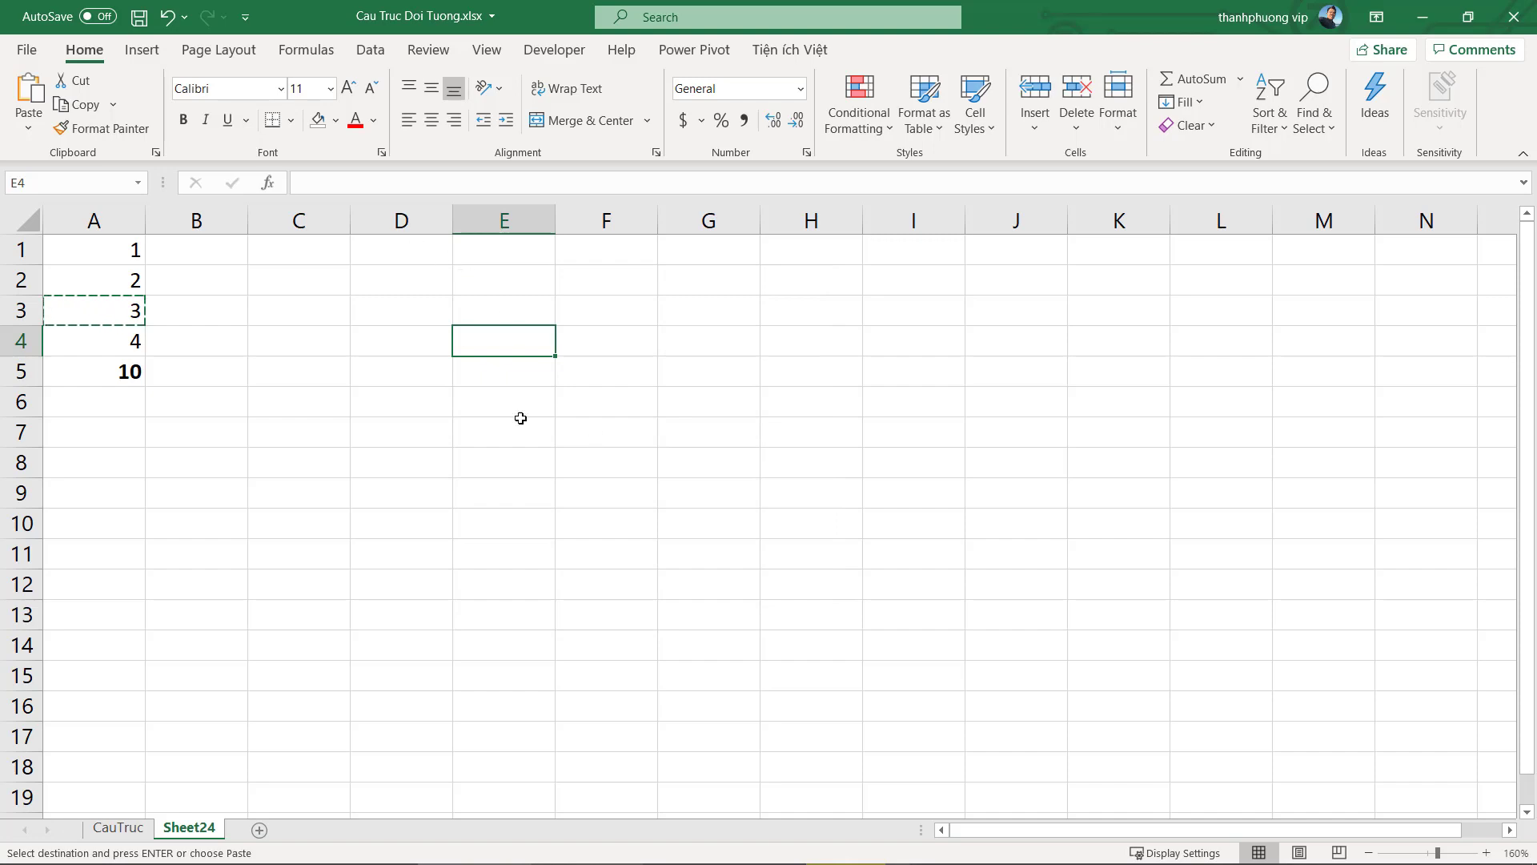
pyautogui.hotkey('alt', 'F11')
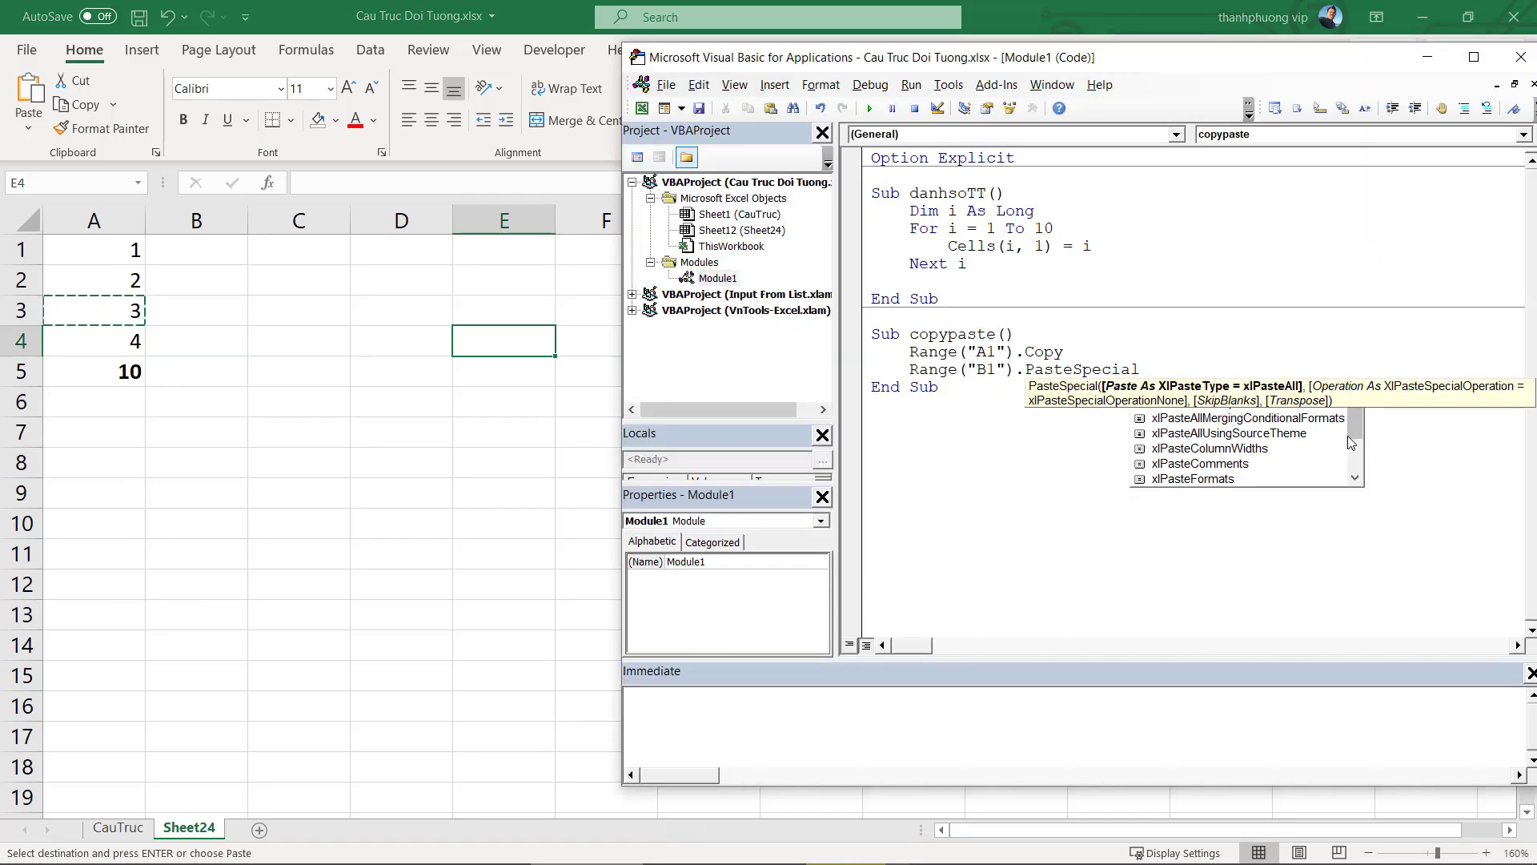
# Complete the PasteSpecial line with the xlPasteValues paste type
pyautogui.scroll(-1, 1350, 440)
pyautogui.scroll(-1, 1350, 440)
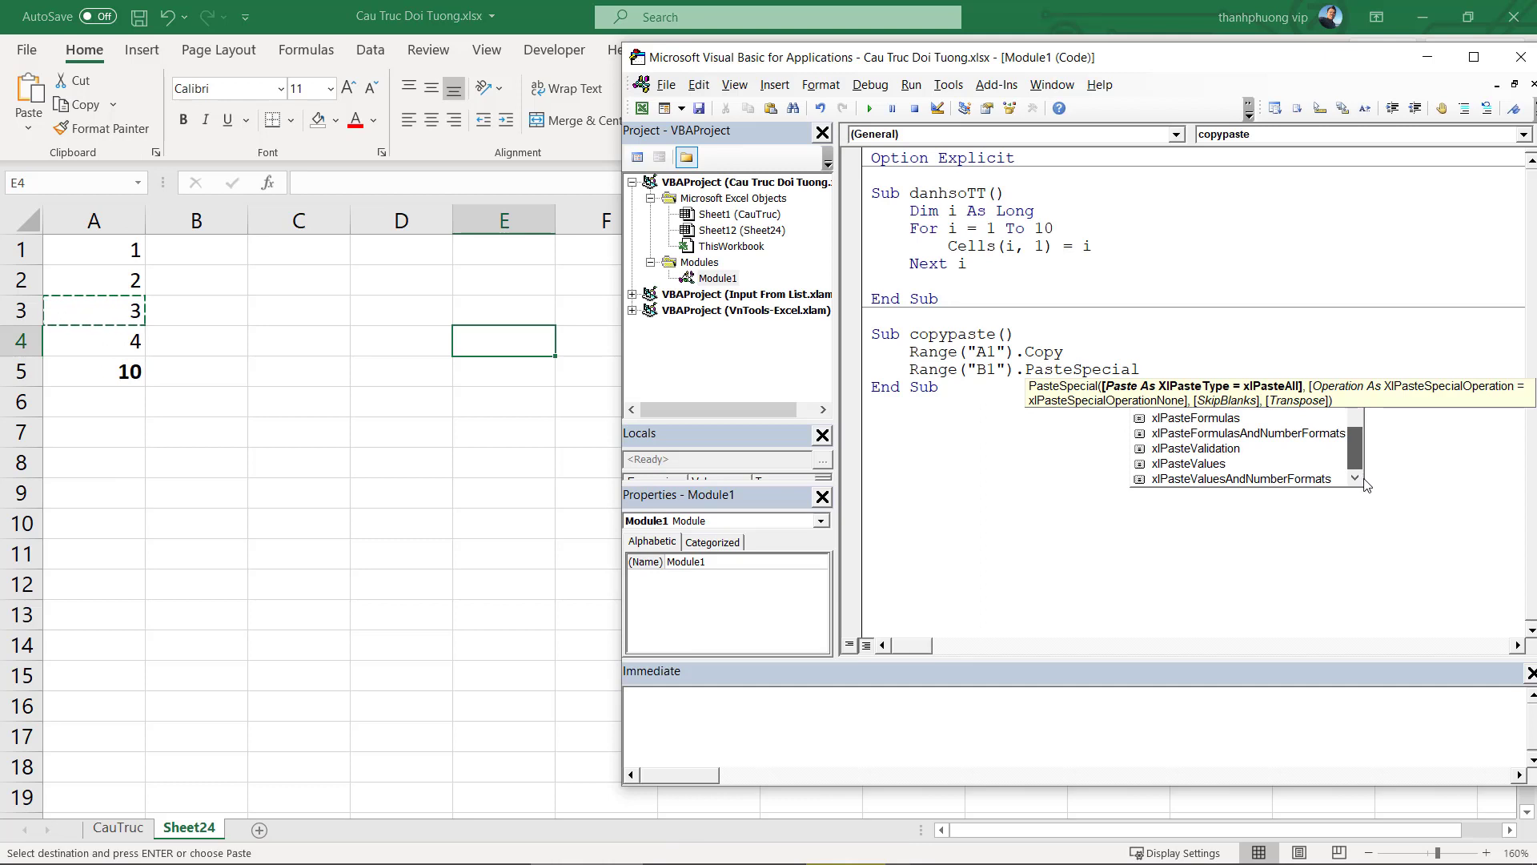
pyautogui.click(1172, 469)
pyautogui.click(1172, 466)
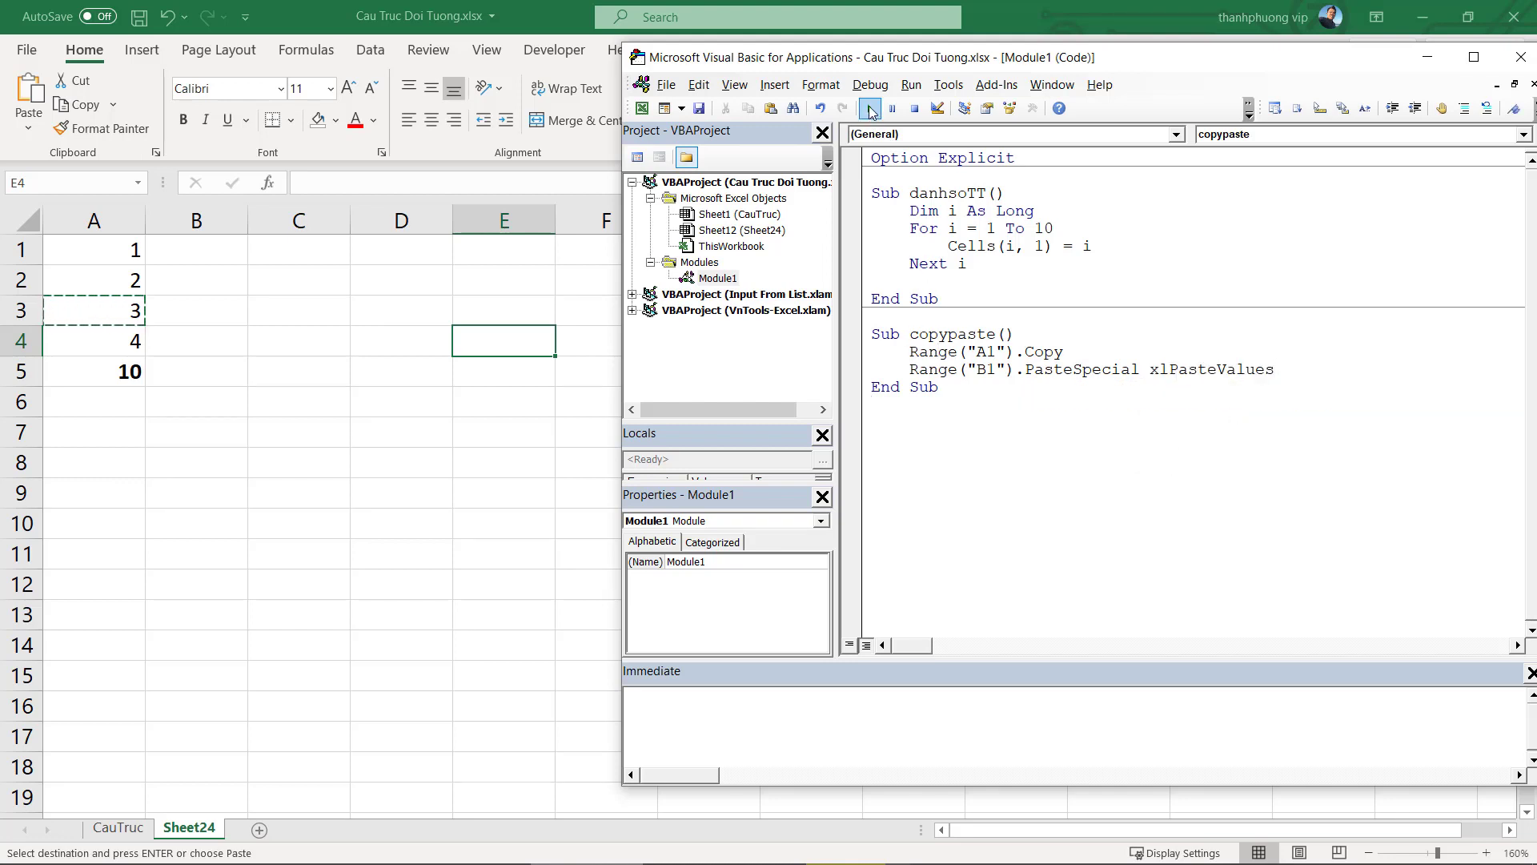
# Run copypaste and check on Sheet24 that B1 now shows 1
pyautogui.click(869, 108)
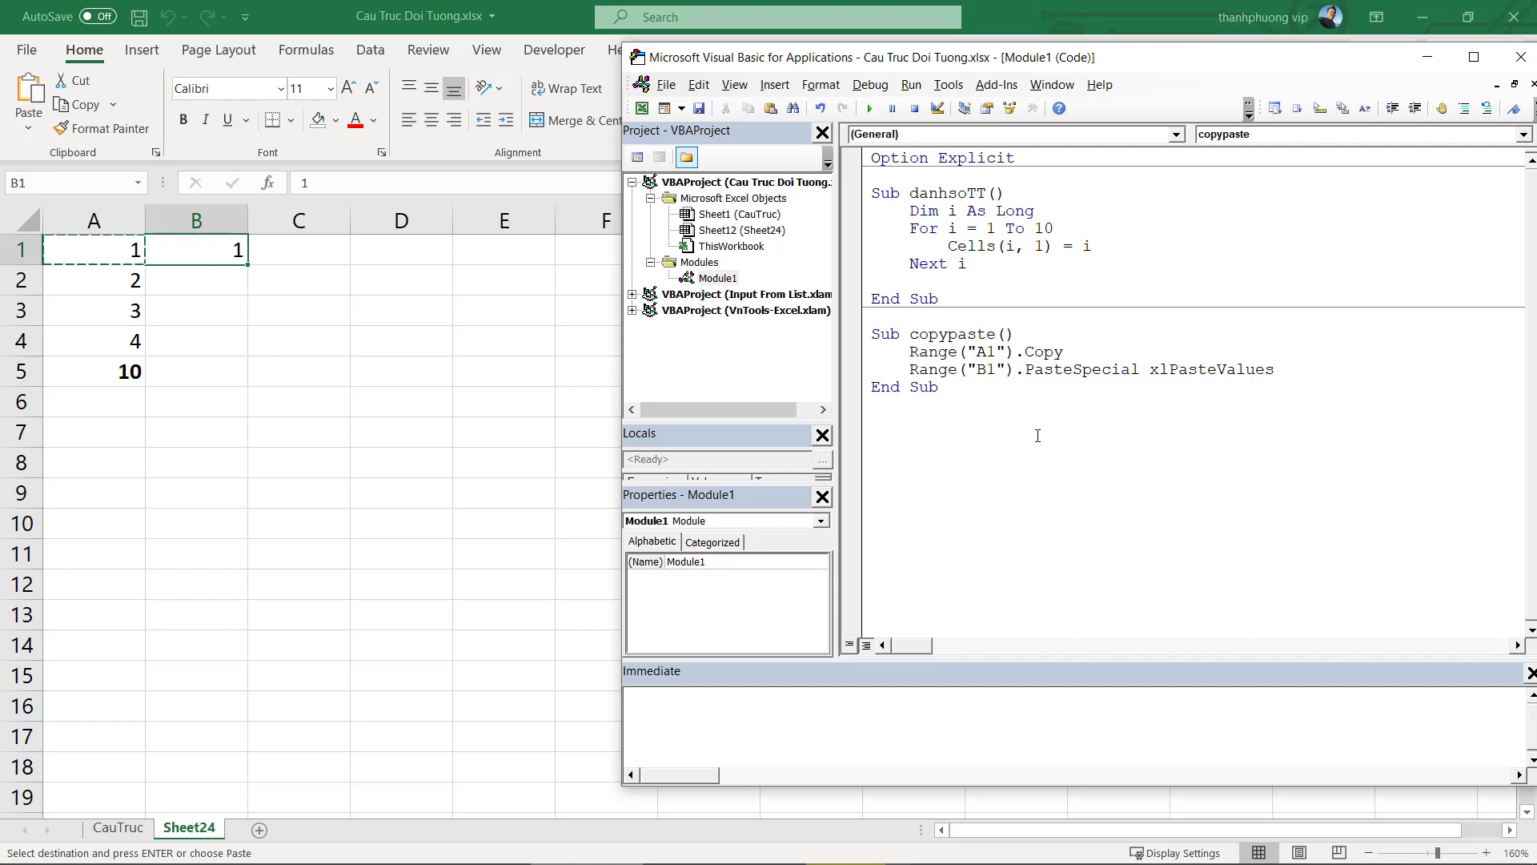
pyautogui.click(95, 373)
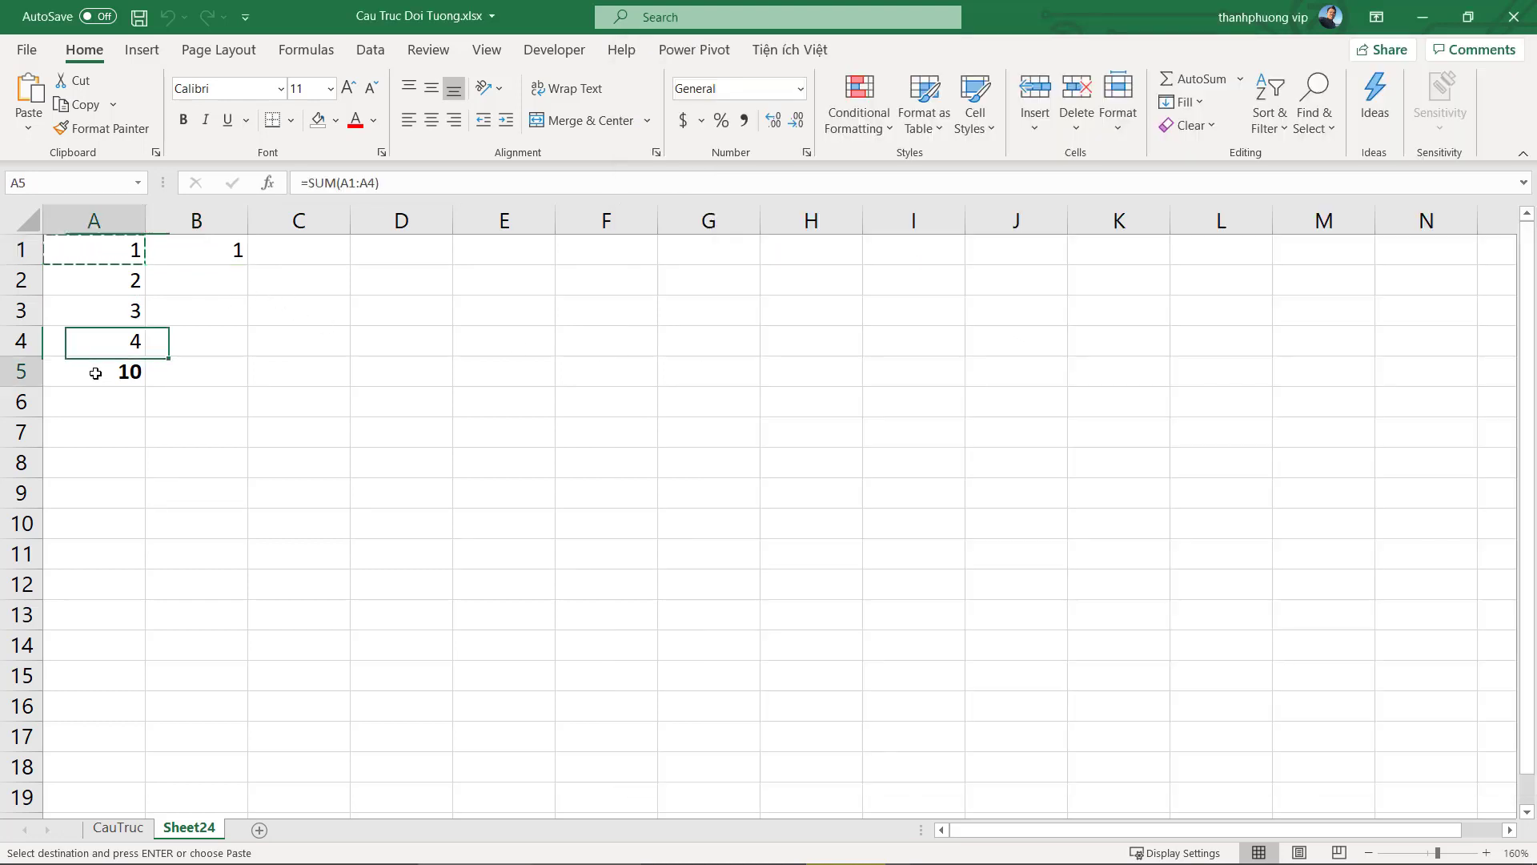
pyautogui.click(112, 373)
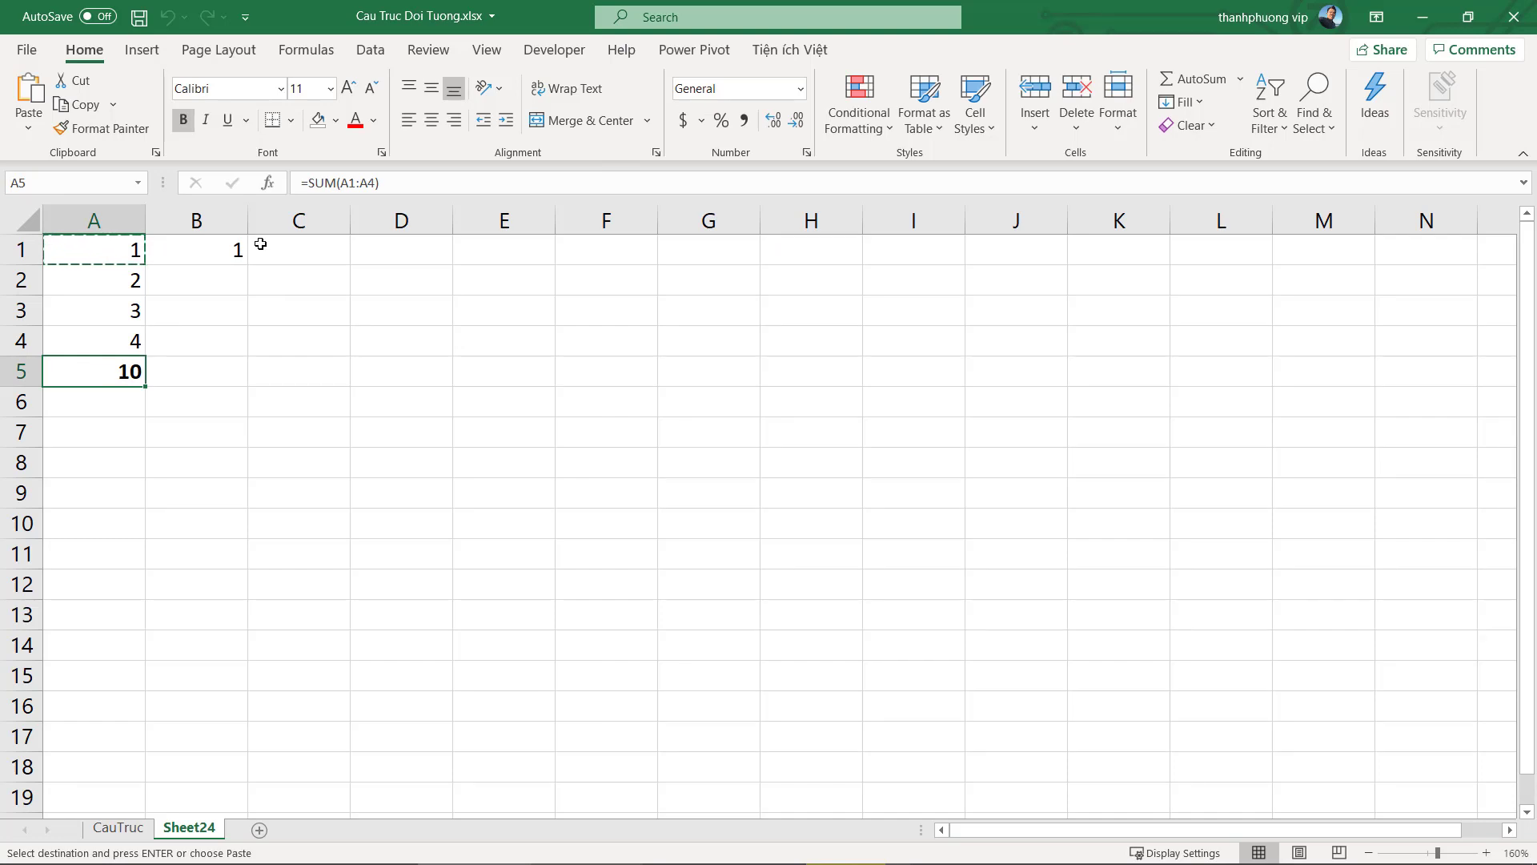
pyautogui.hotkey('alt', 'F11')
pyautogui.hotkey('alt', 'F11')
# Change the macro's references from A1/B1 to A5/B5
pyautogui.click(185, 373)
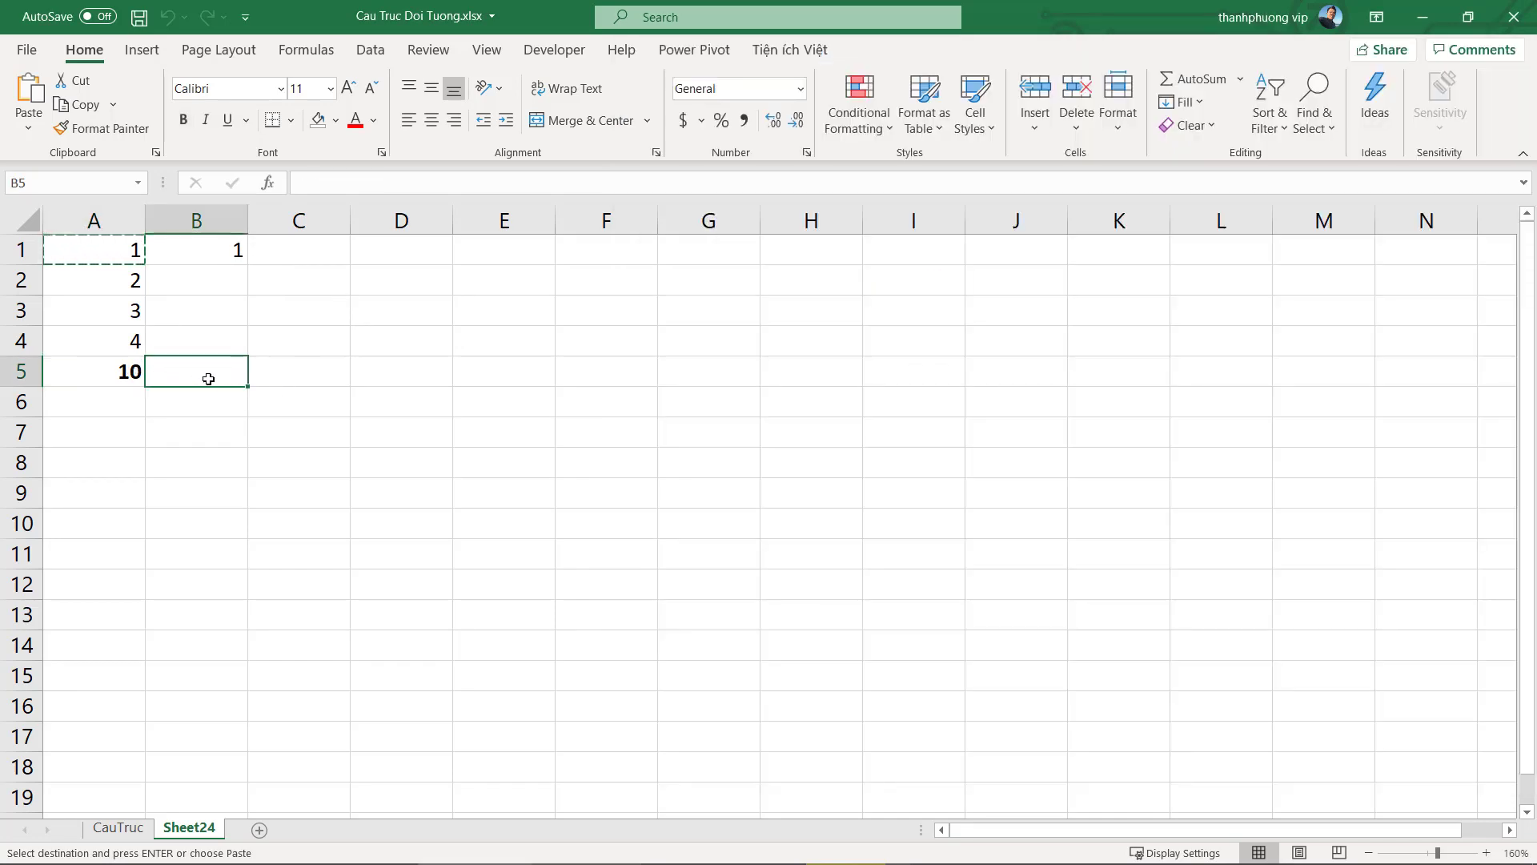
pyautogui.press('Left')
pyautogui.hotkey('alt', 'F11')
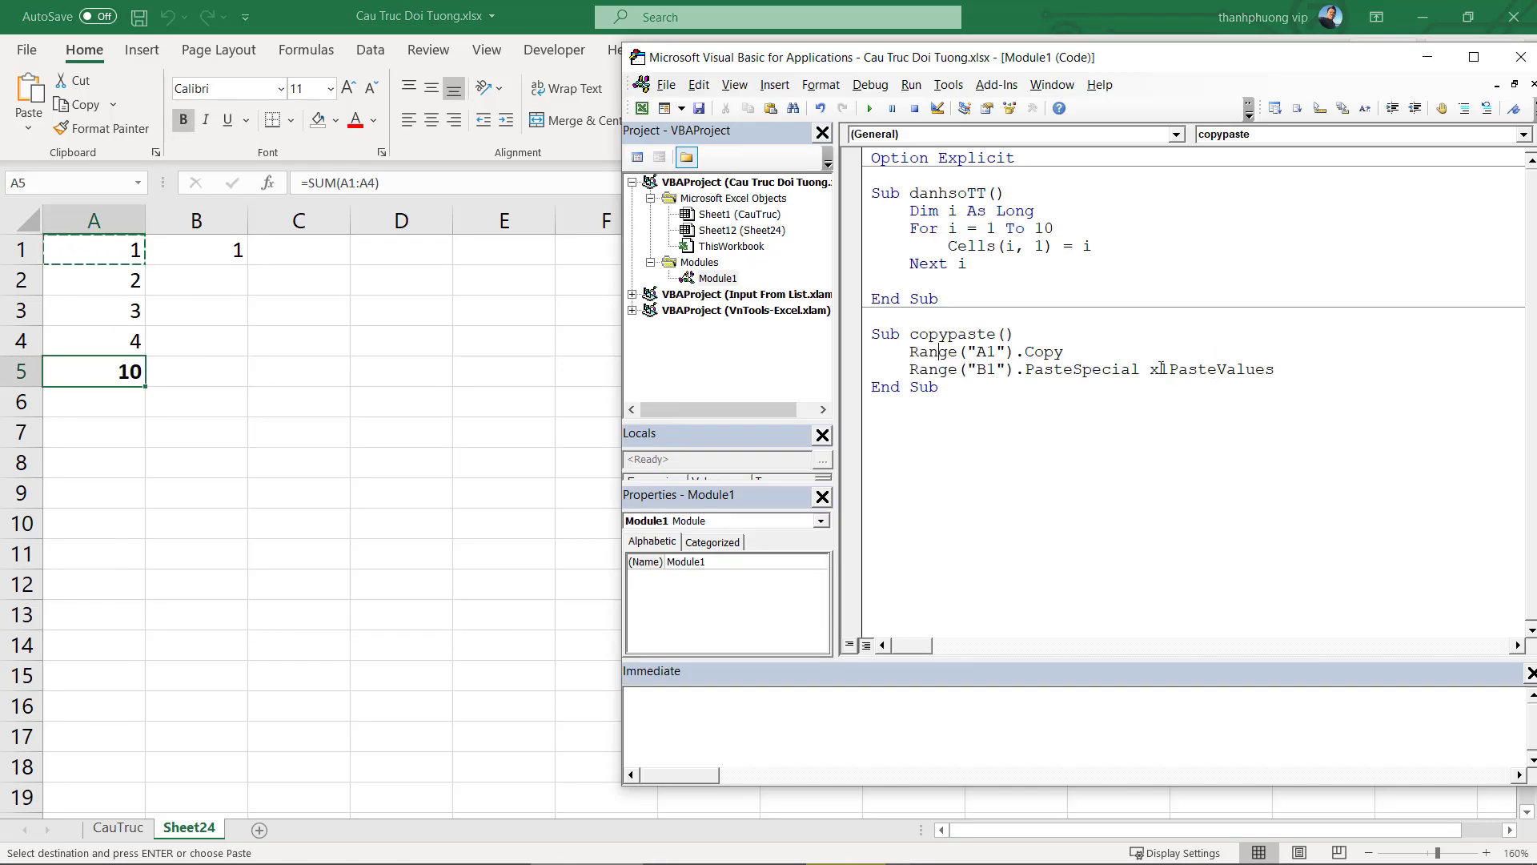
pyautogui.moveTo(1147, 368); pyautogui.dragTo(1276, 369)
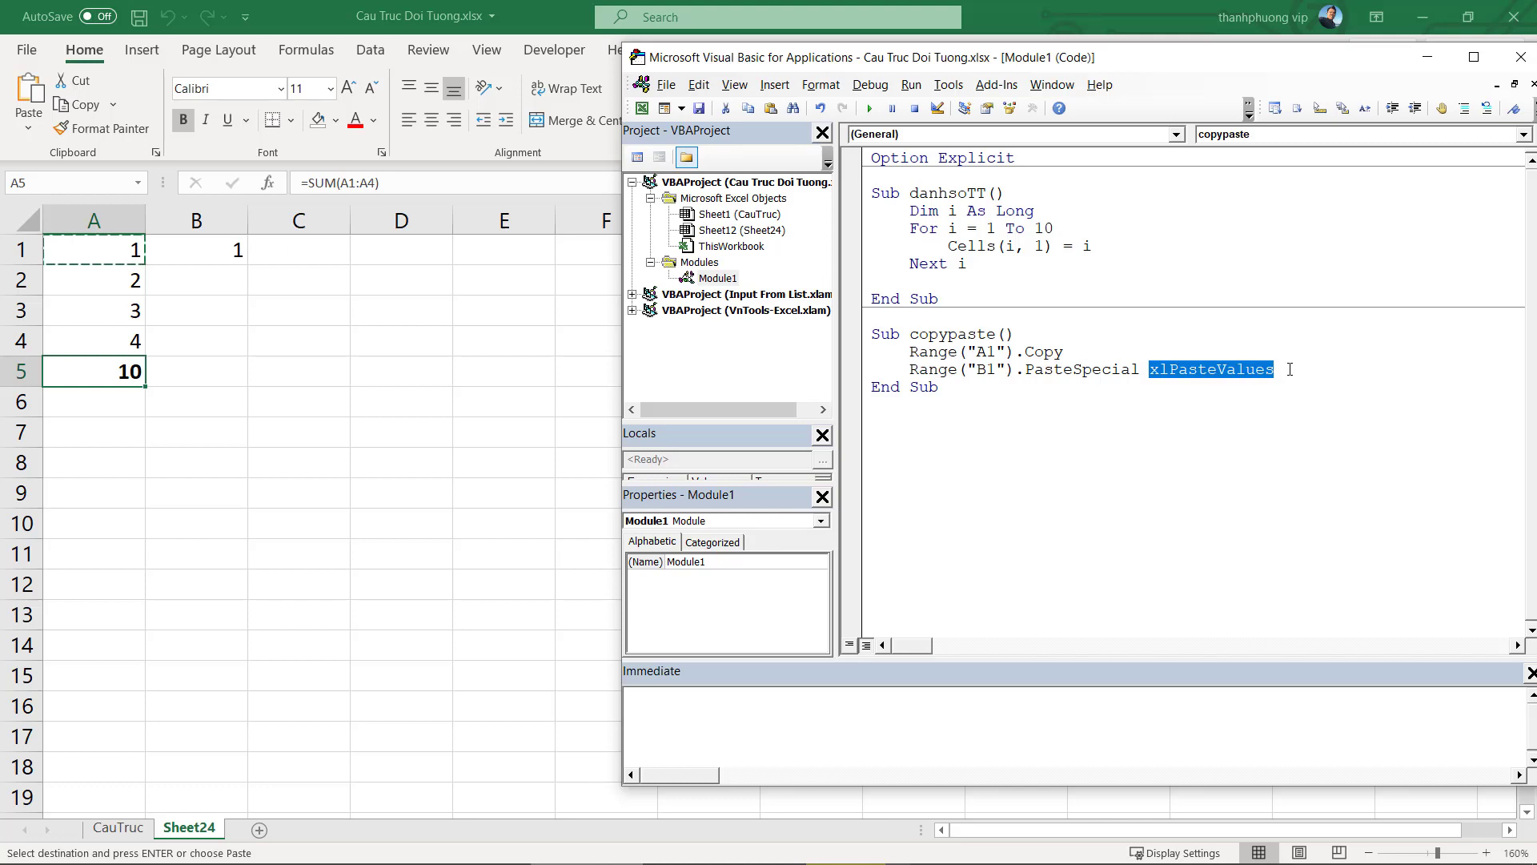
pyautogui.click(1276, 369)
pyautogui.doubleClick(992, 353)
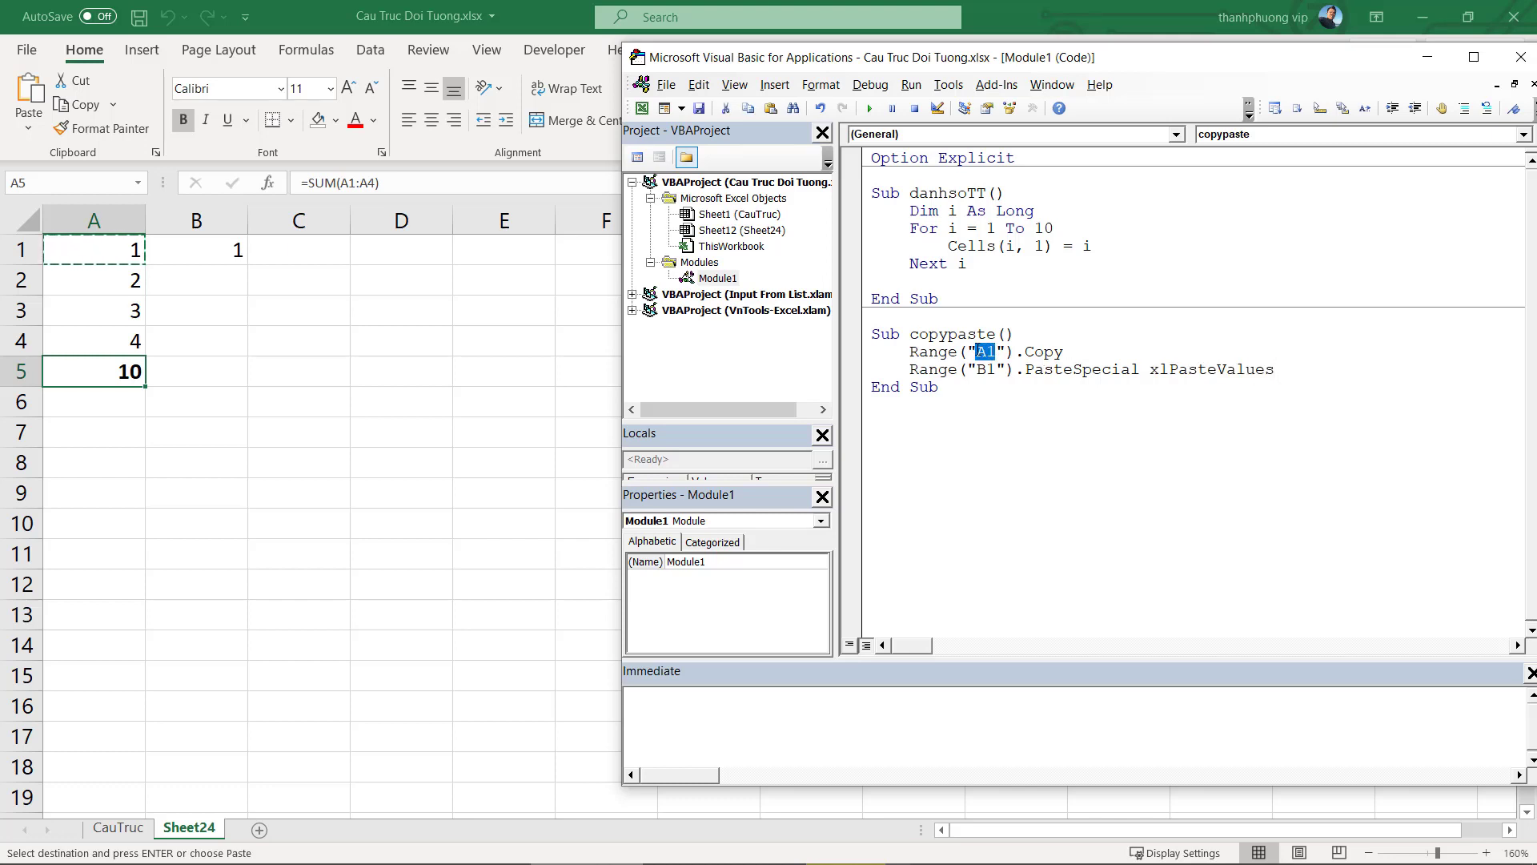
pyautogui.click(988, 353)
pyautogui.doubleClick(988, 353)
pyautogui.click(987, 353)
pyautogui.moveTo(985, 352); pyautogui.dragTo(995, 370)
pyautogui.write('5')
pyautogui.write('5')
# Run copypaste and confirm B5 shows the plain value 10
pyautogui.click(869, 108)
pyautogui.click(304, 403)
pyautogui.click(216, 371)
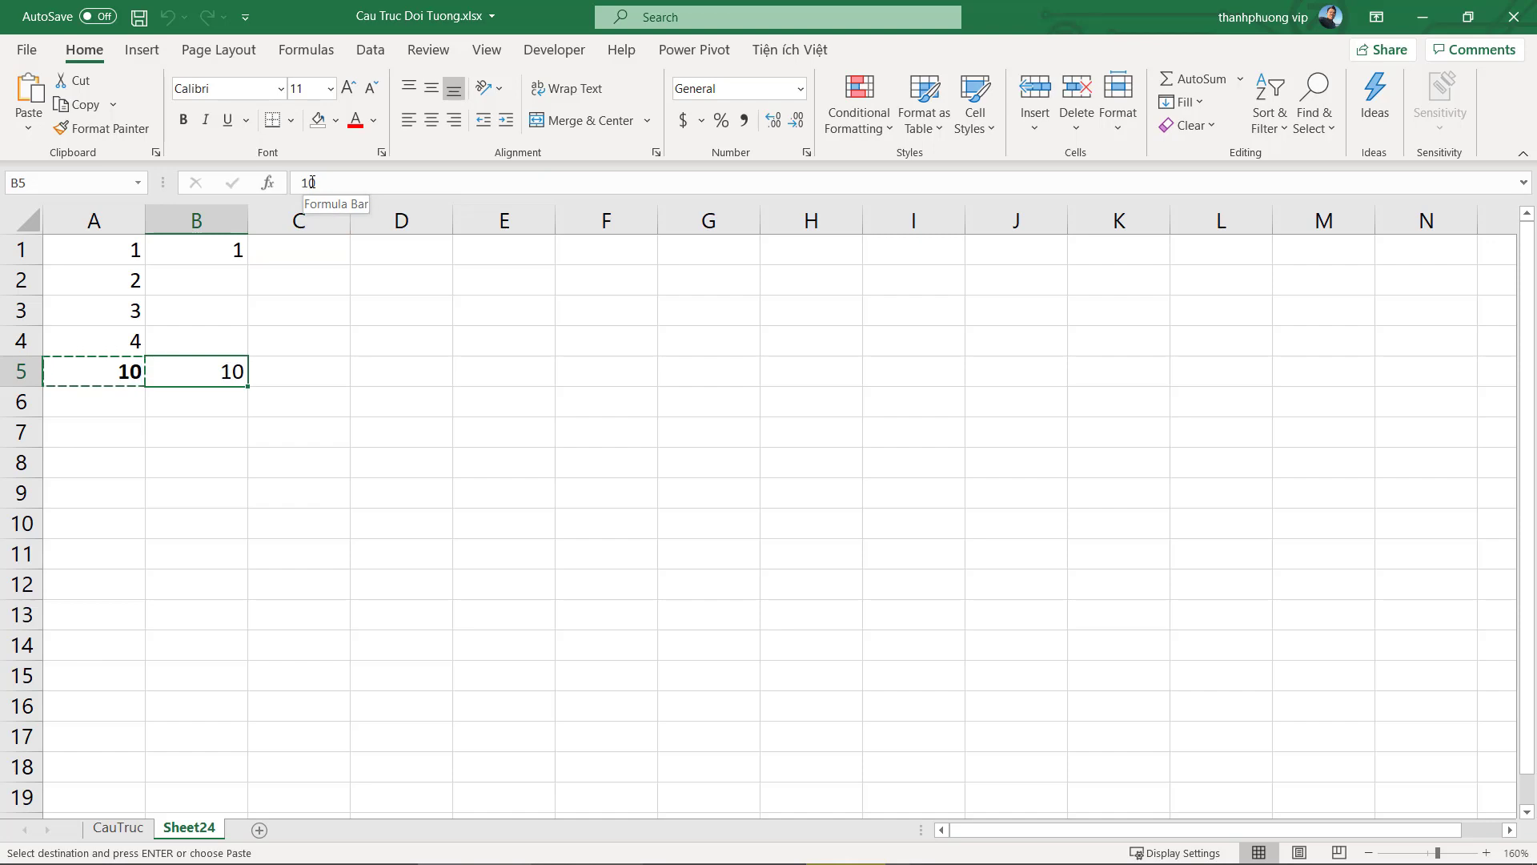
# Remove xlPasteValues from the PasteSpecial line, browsing the constants list without choosing one
pyautogui.hotkey('alt', 'F11')
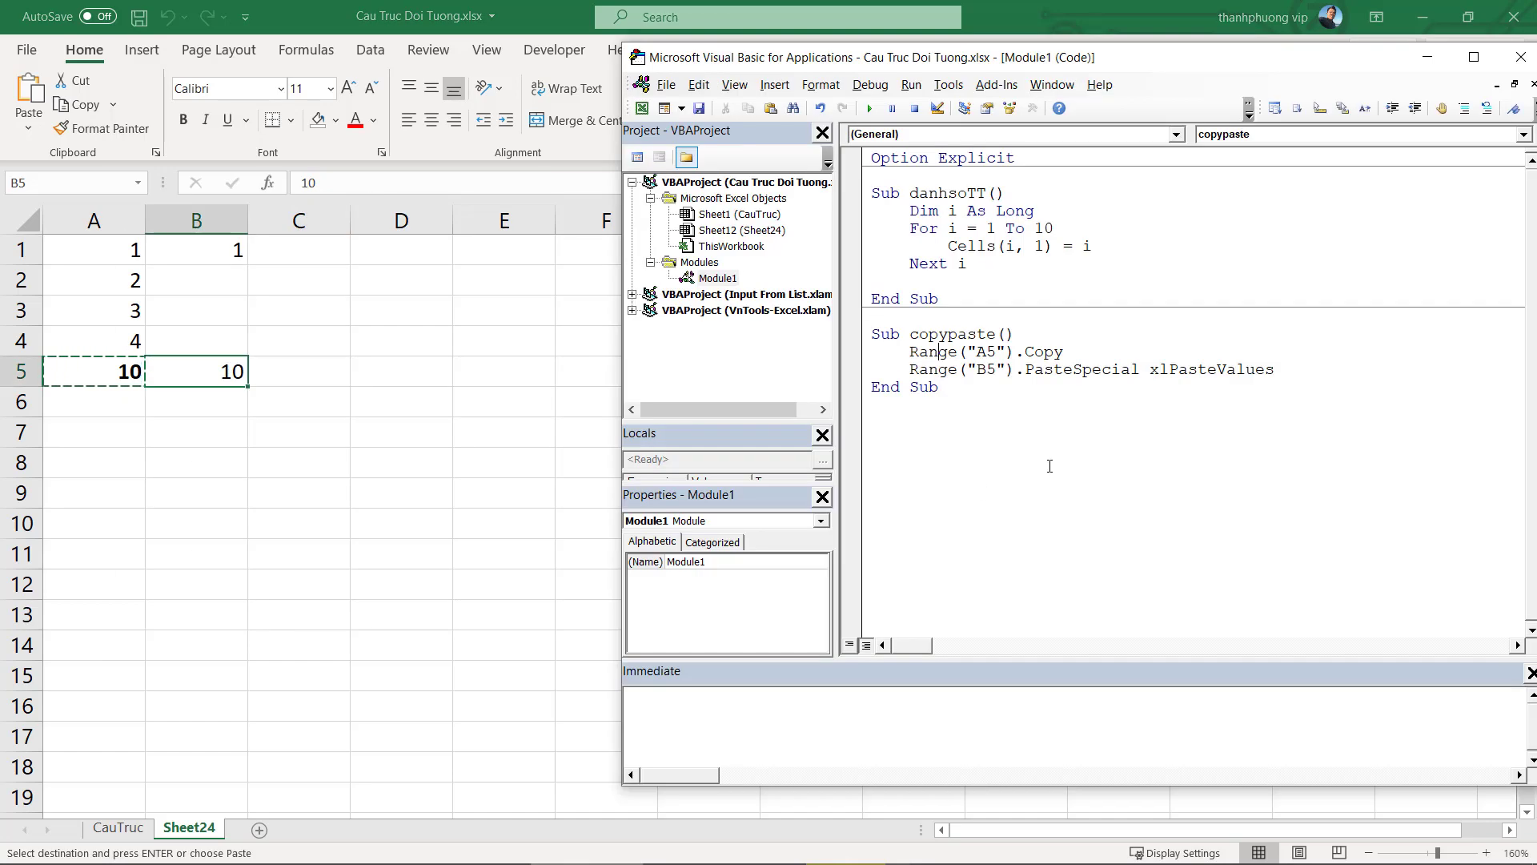
pyautogui.moveTo(1274, 369); pyautogui.dragTo(1151, 369)
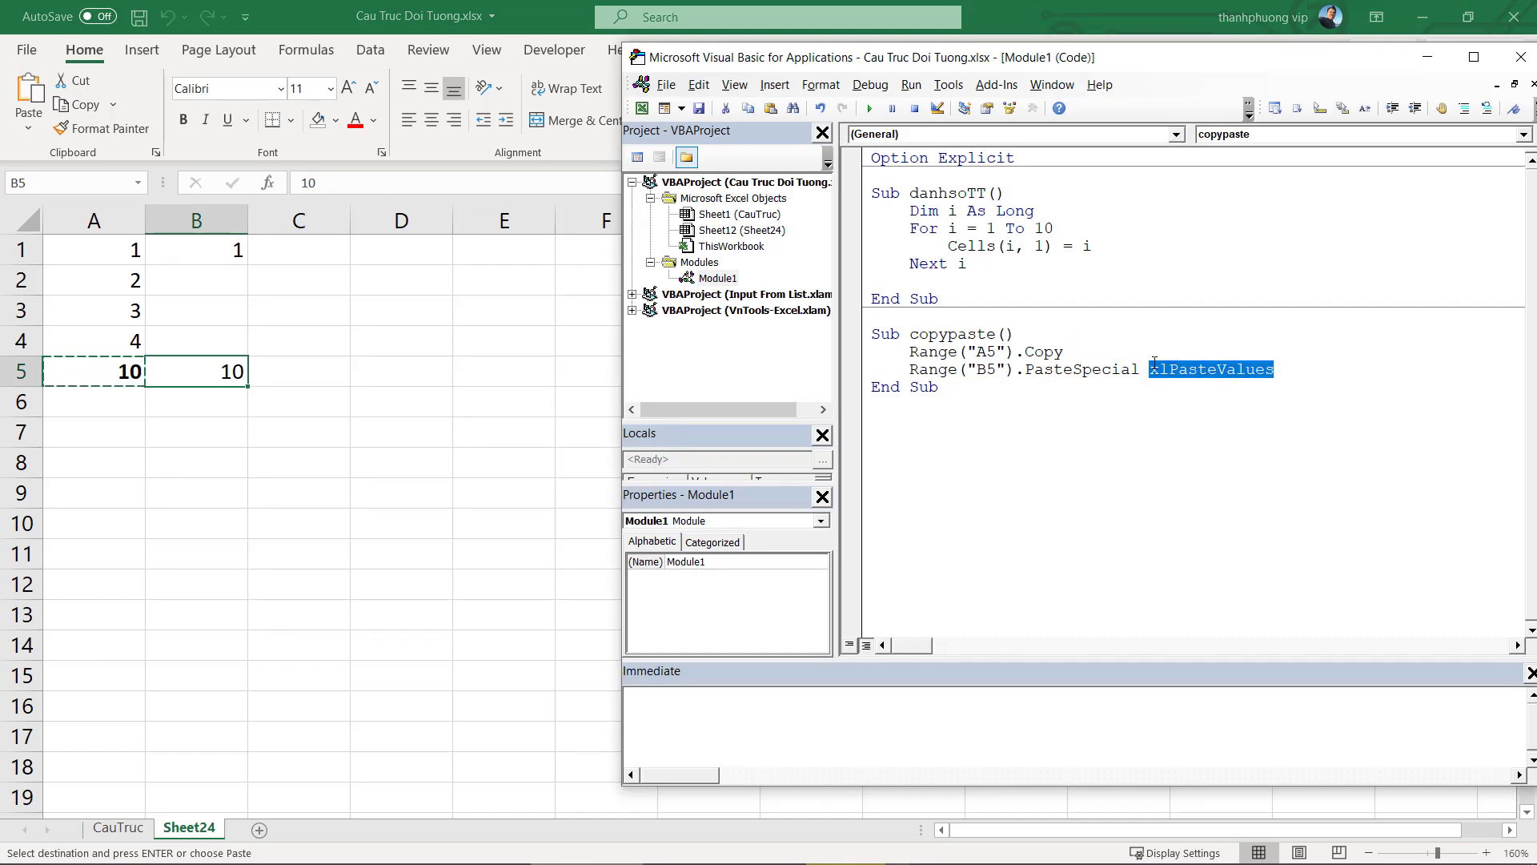
pyautogui.press('BackSpace')
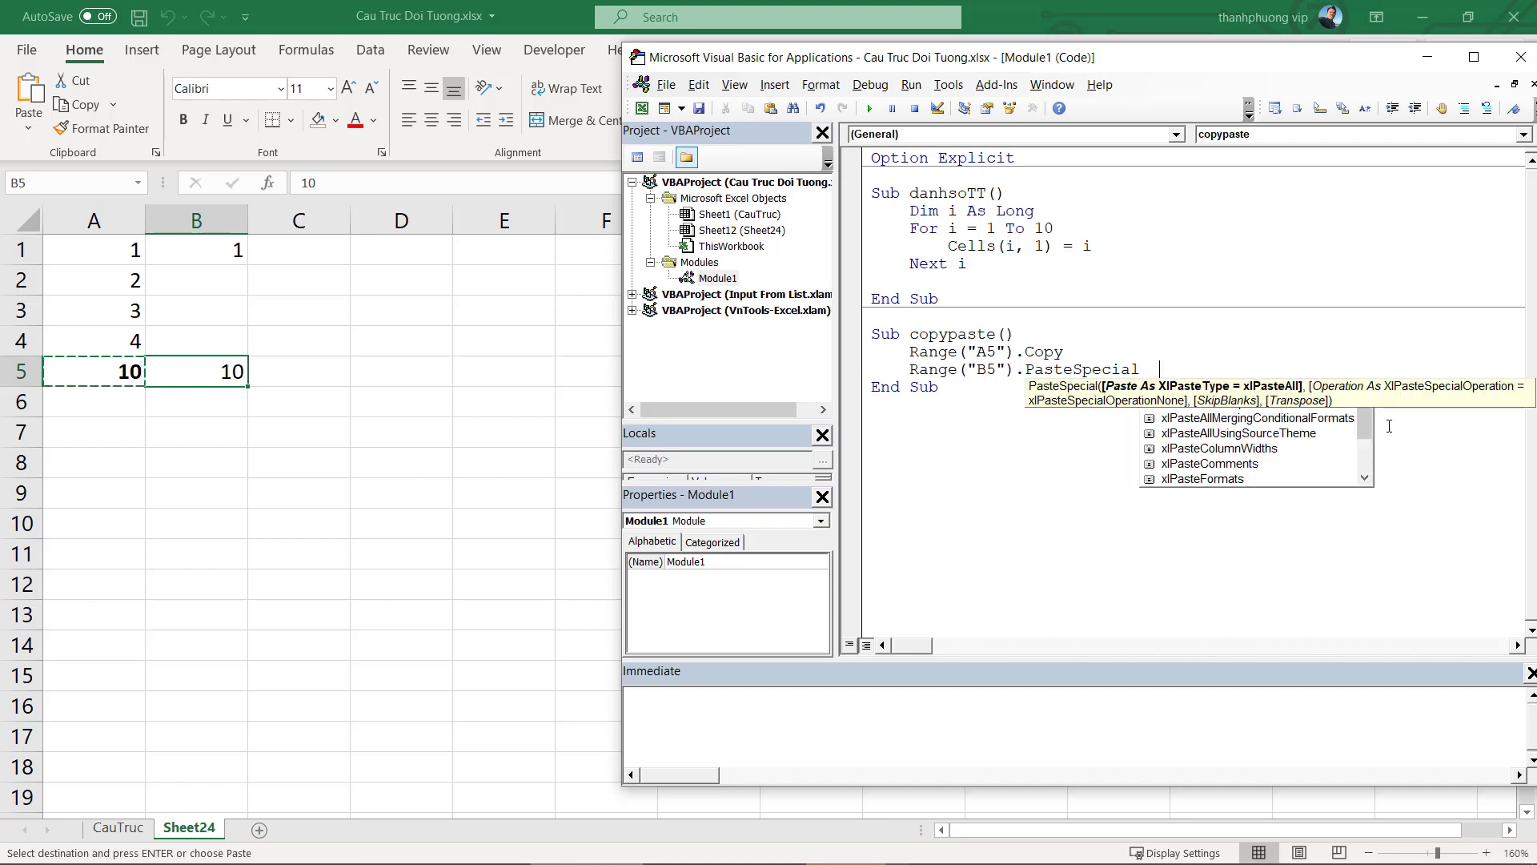
pyautogui.scroll(-2, 1201, 465)
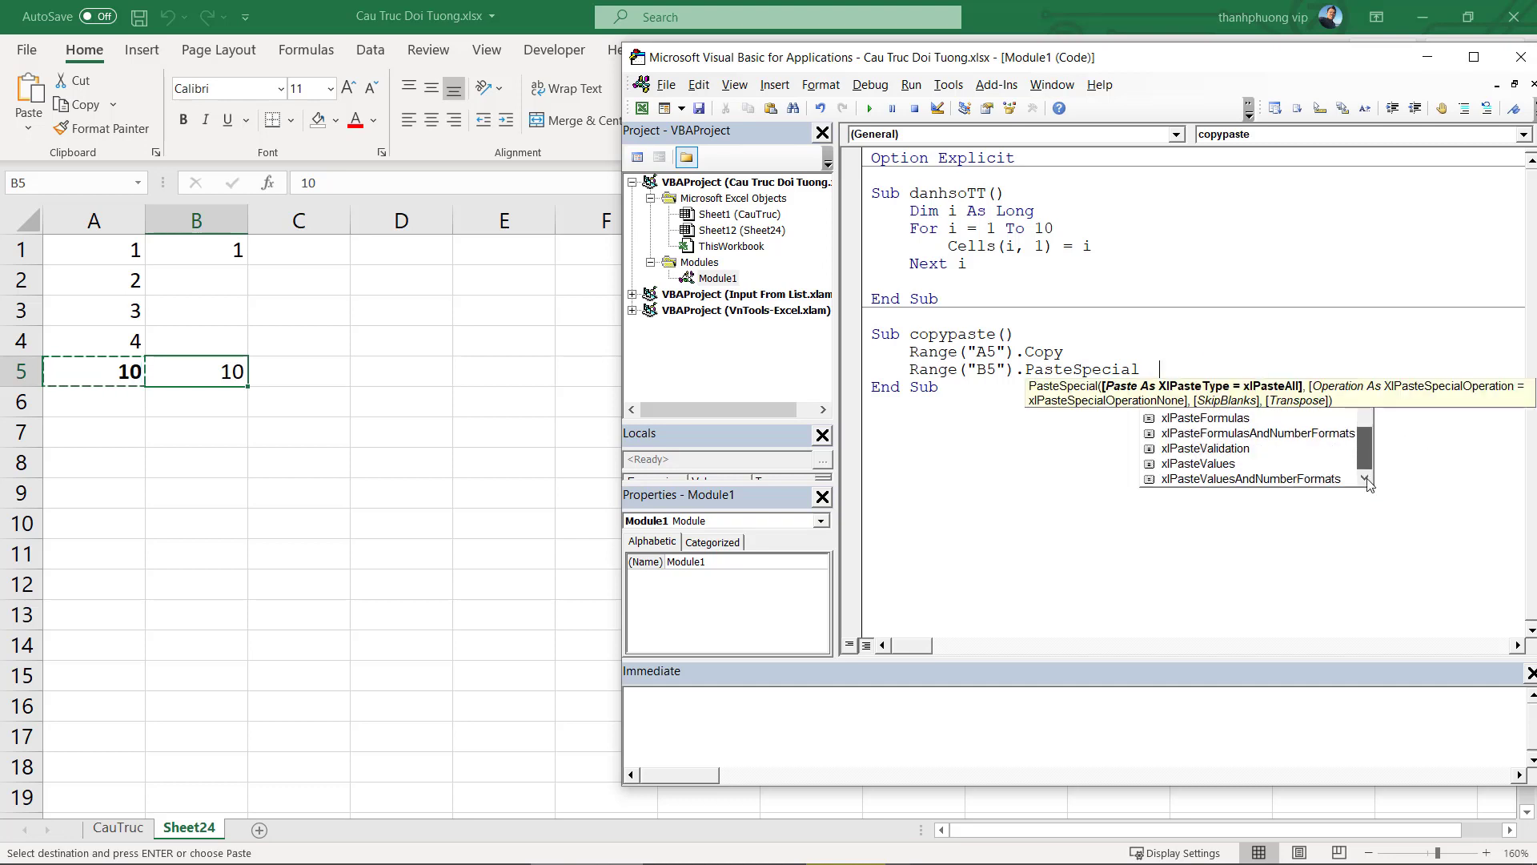
pyautogui.click(1191, 464)
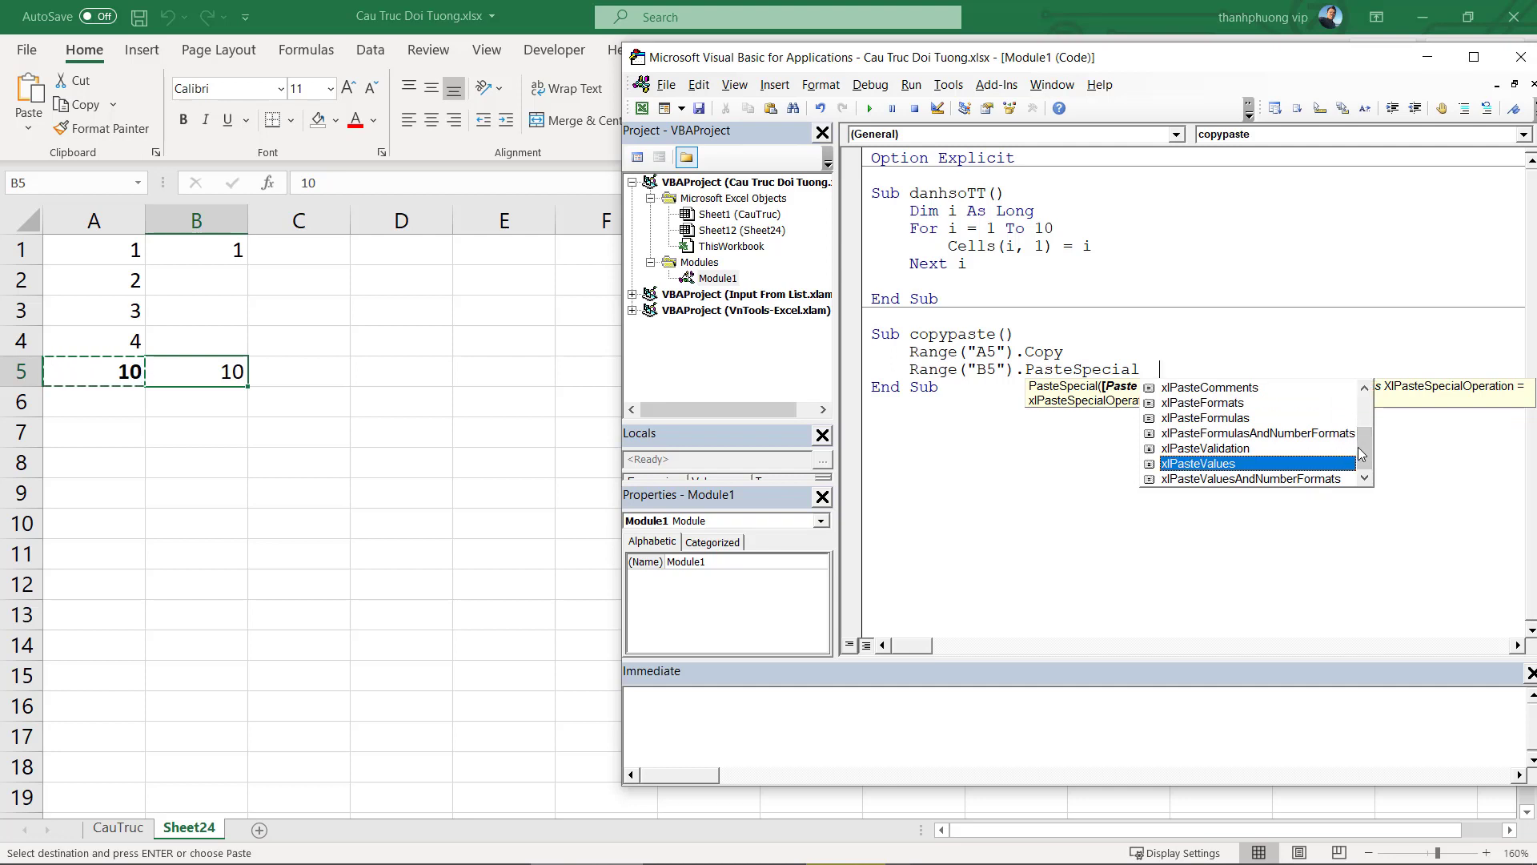
pyautogui.moveTo(1368, 440); pyautogui.dragTo(1368, 422)
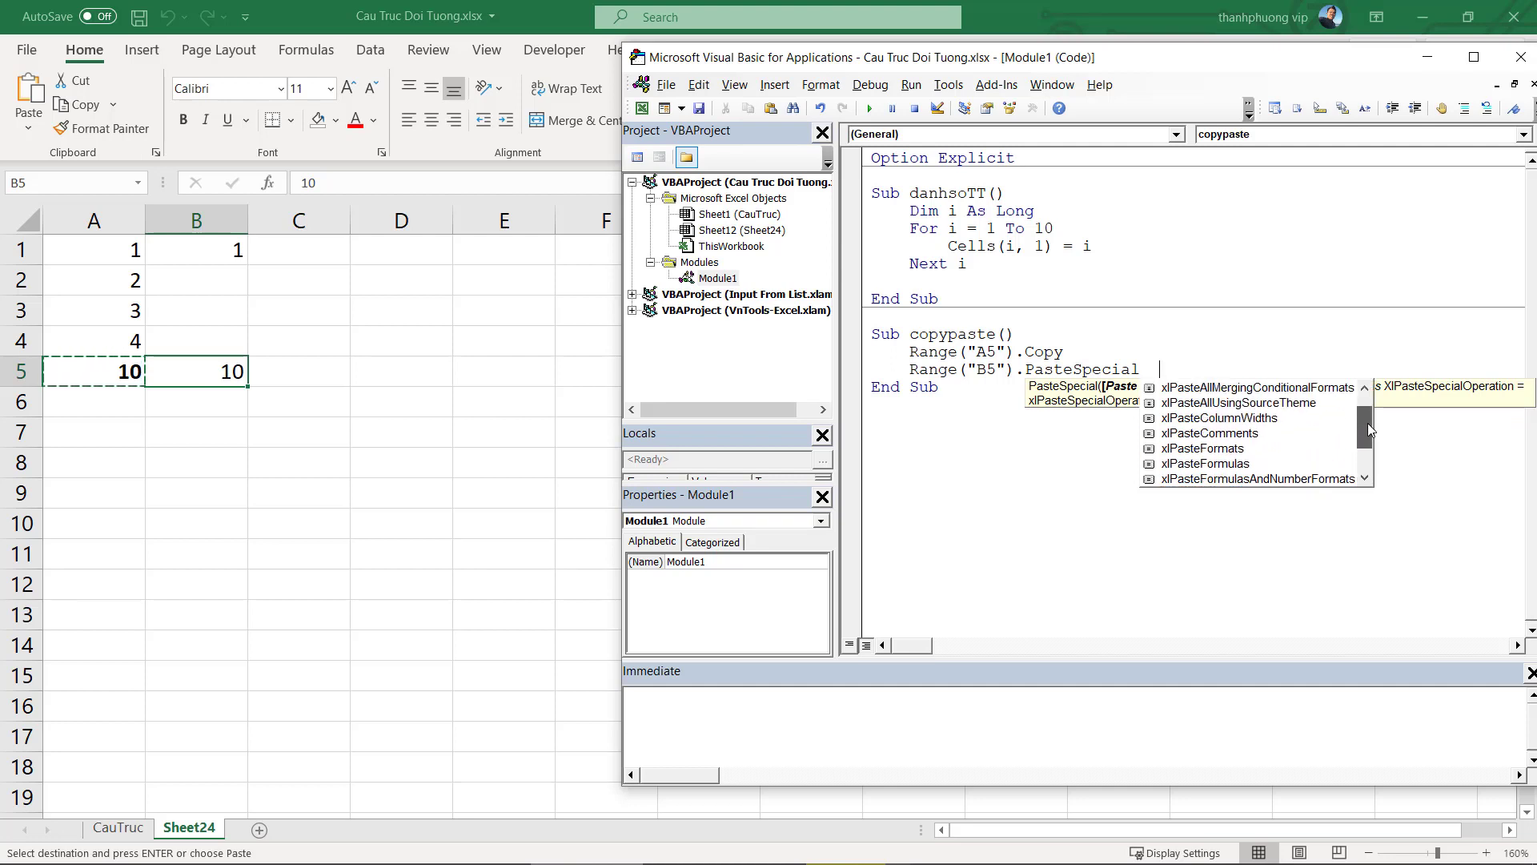
pyautogui.click(1205, 450)
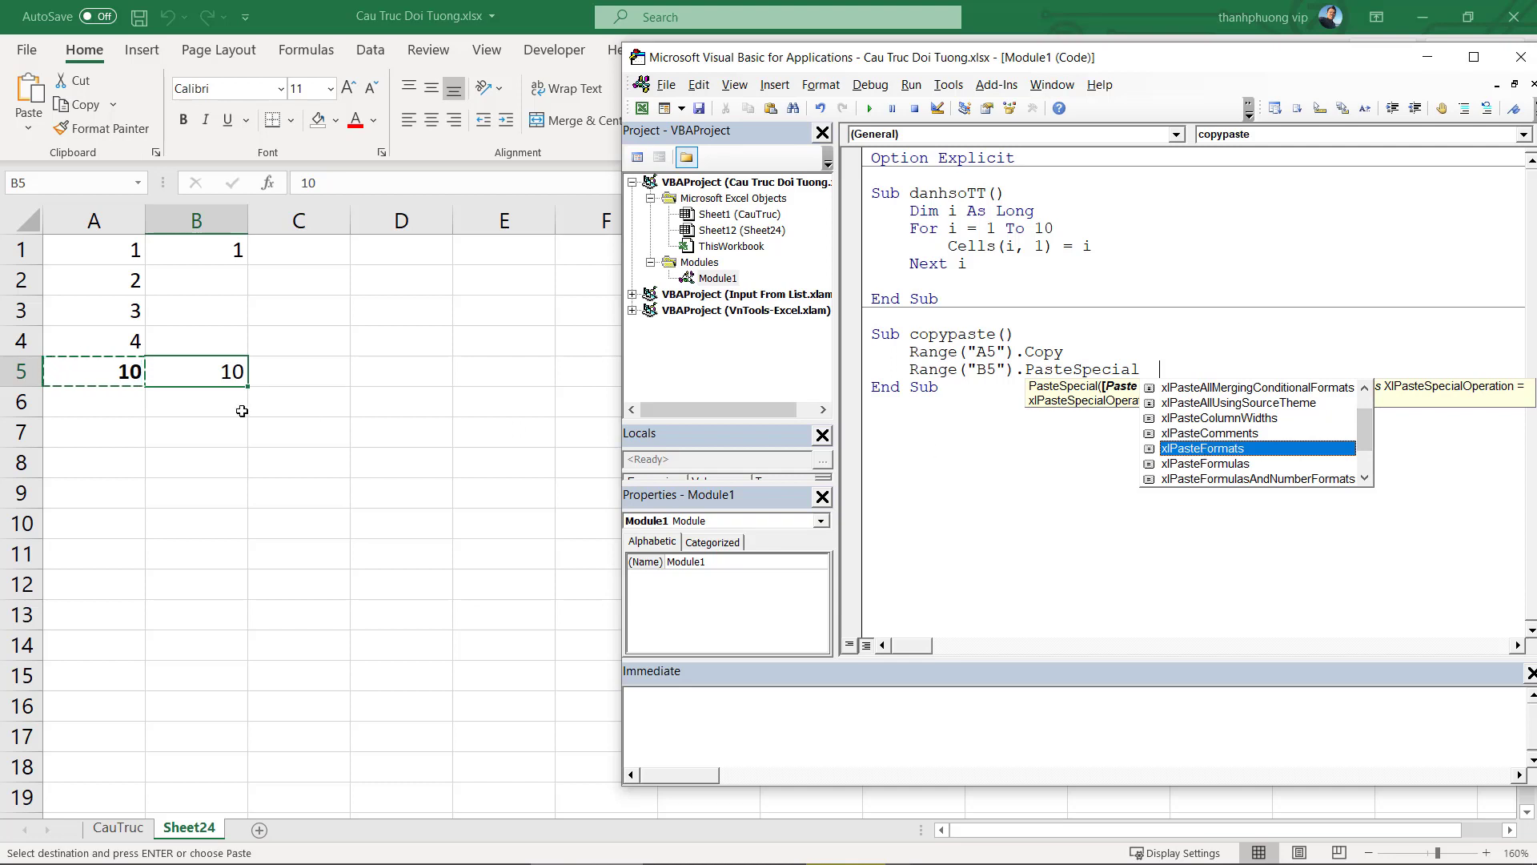
pyautogui.moveTo(1363, 430); pyautogui.dragTo(1361, 421)
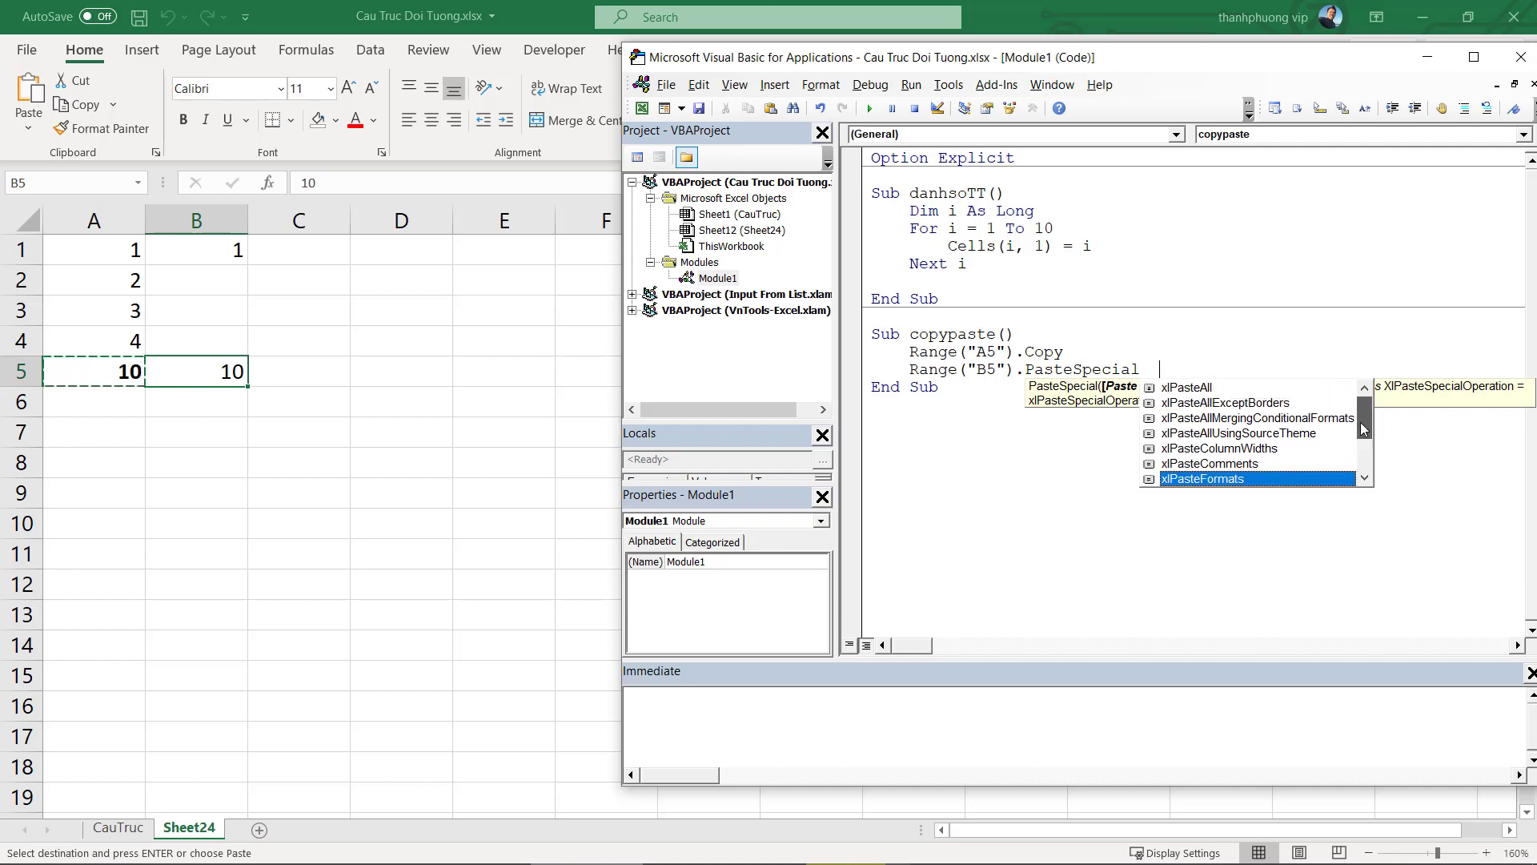
pyautogui.click(1137, 531)
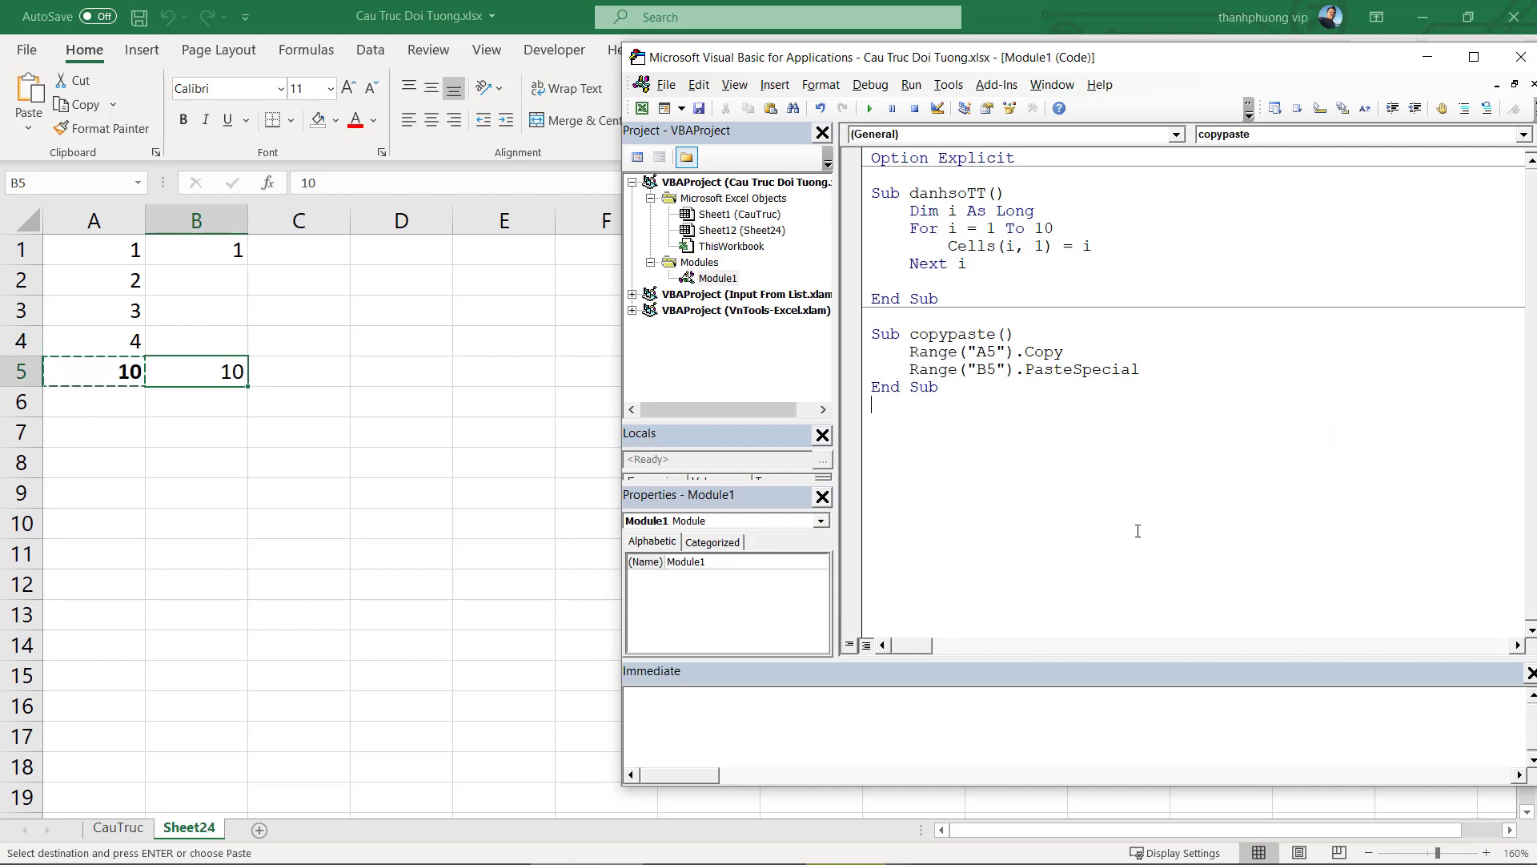
pyautogui.click(1178, 374)
pyautogui.click(1168, 411)
# Clear Sheet24's copy marquee, then select the entire copypaste Sub in the code
pyautogui.moveTo(1063, 352); pyautogui.dragTo(1035, 352)
pyautogui.click(1033, 369)
pyautogui.click(214, 389)
pyautogui.moveTo(215, 388); pyautogui.dragTo(216, 370)
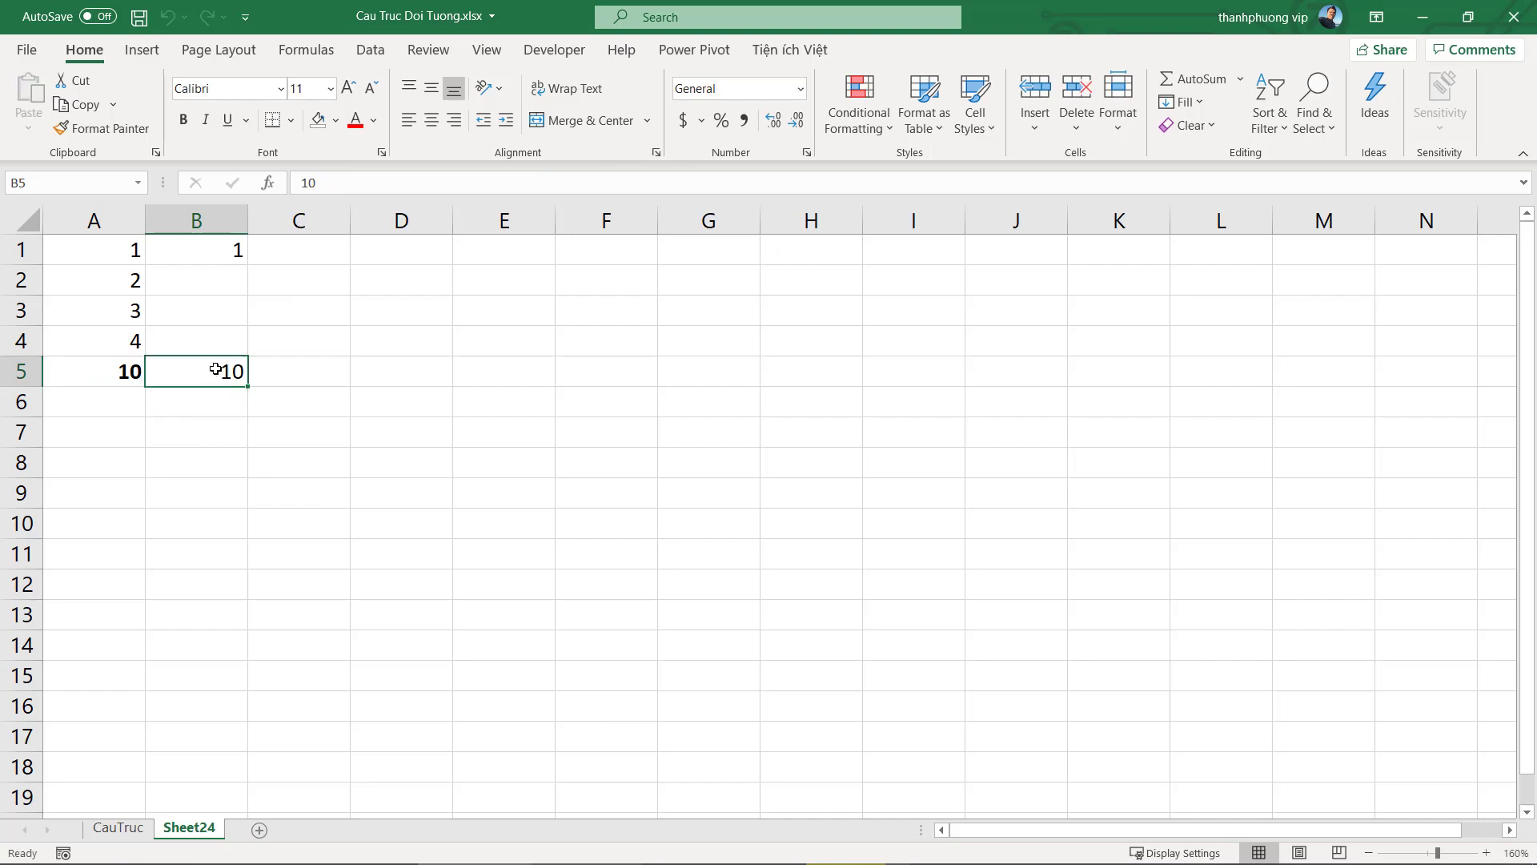
pyautogui.hotkey('alt', 'F11')
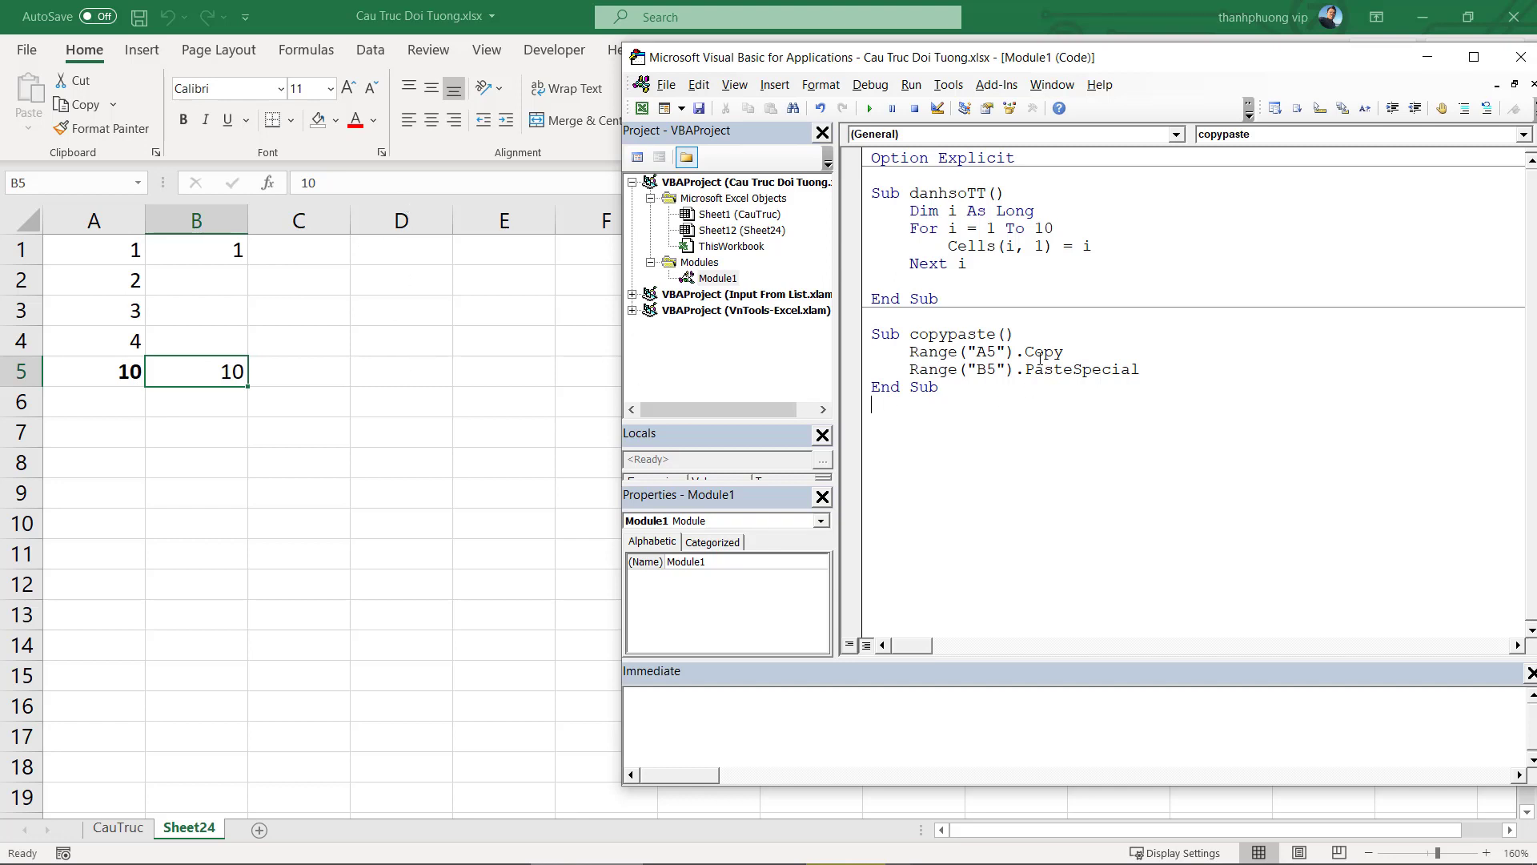
pyautogui.moveTo(953, 423); pyautogui.dragTo(847, 330)
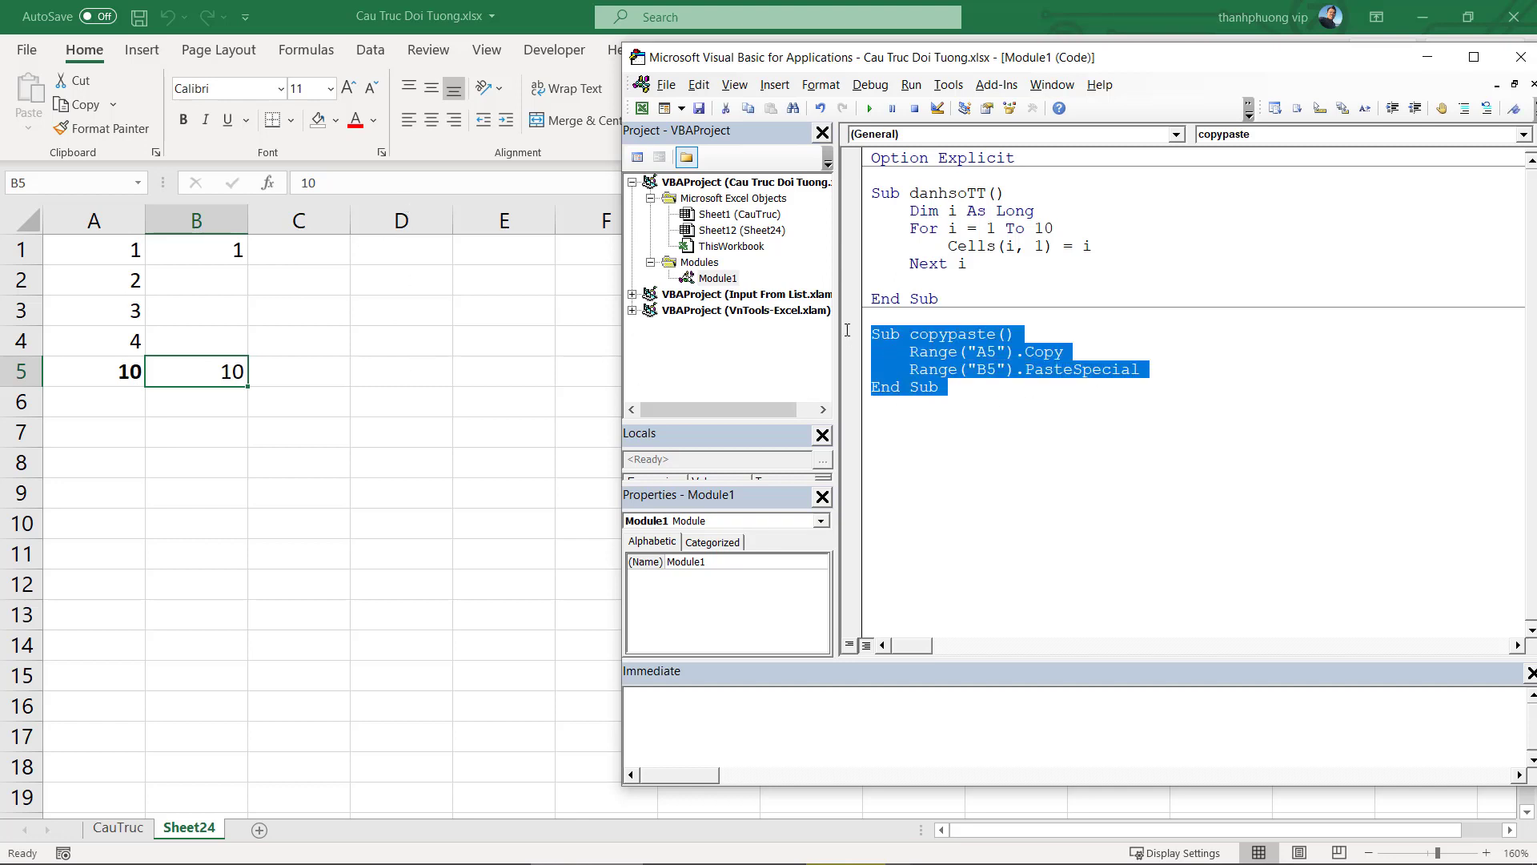
# Duplicate the copypaste Sub as copypaste2 with Range("A1:A4") as the copy source
pyautogui.hotkey('ctrl', 'c')
pyautogui.click(922, 431)
pyautogui.hotkey('ctrl', 'v')
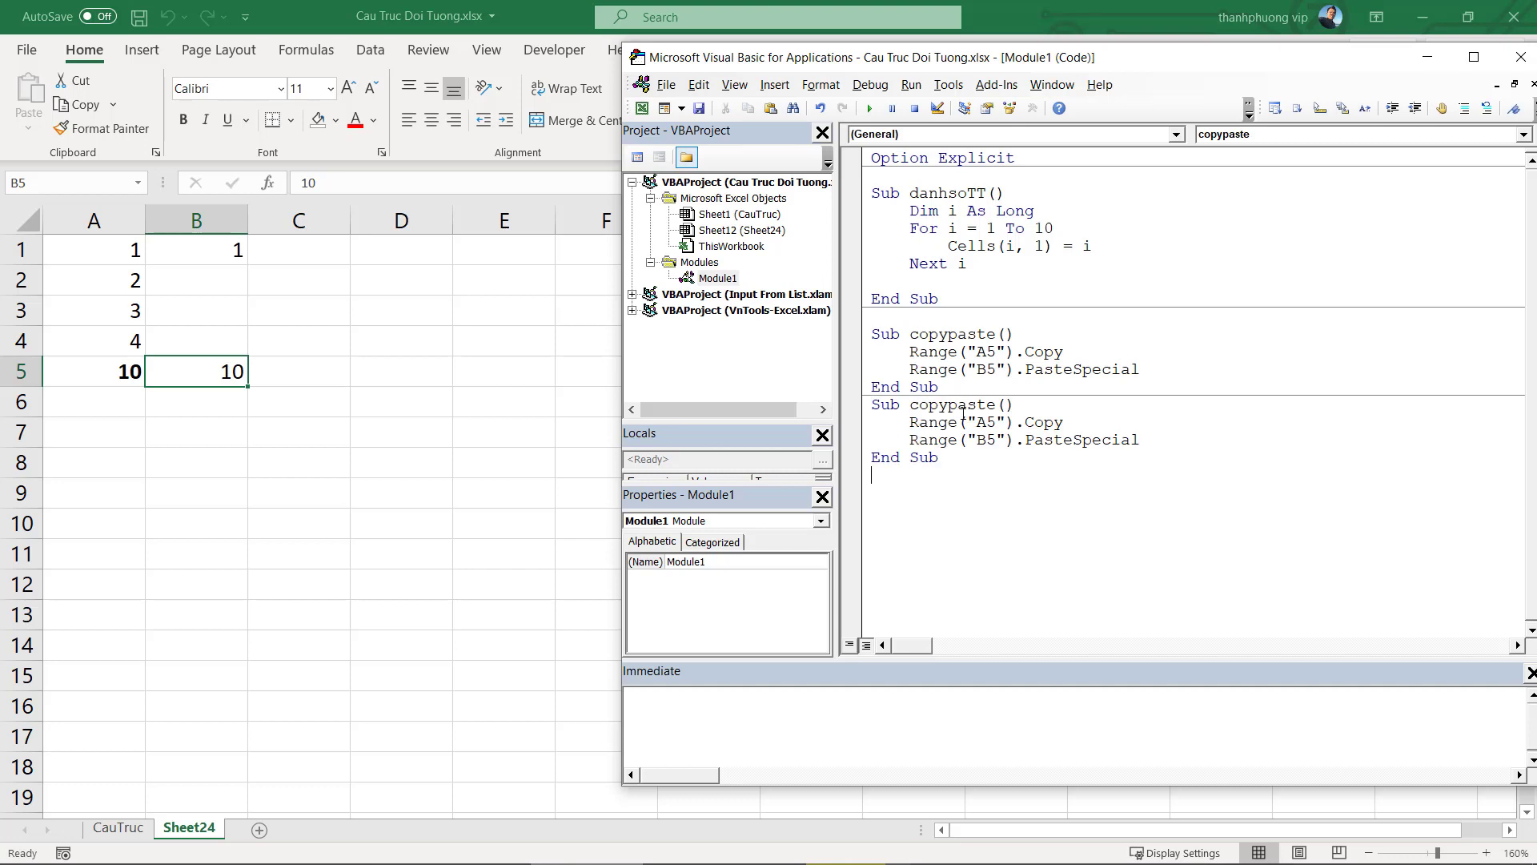
pyautogui.click(1005, 404)
pyautogui.write('2')
pyautogui.click(996, 422)
pyautogui.write('1')
pyautogui.press('BackSpace')
pyautogui.write(':A')
pyautogui.write('4')
# Set the paste destination to D1 and run copypaste2, filling D1:D4 with 1–4
pyautogui.moveTo(977, 441); pyautogui.dragTo(997, 441)
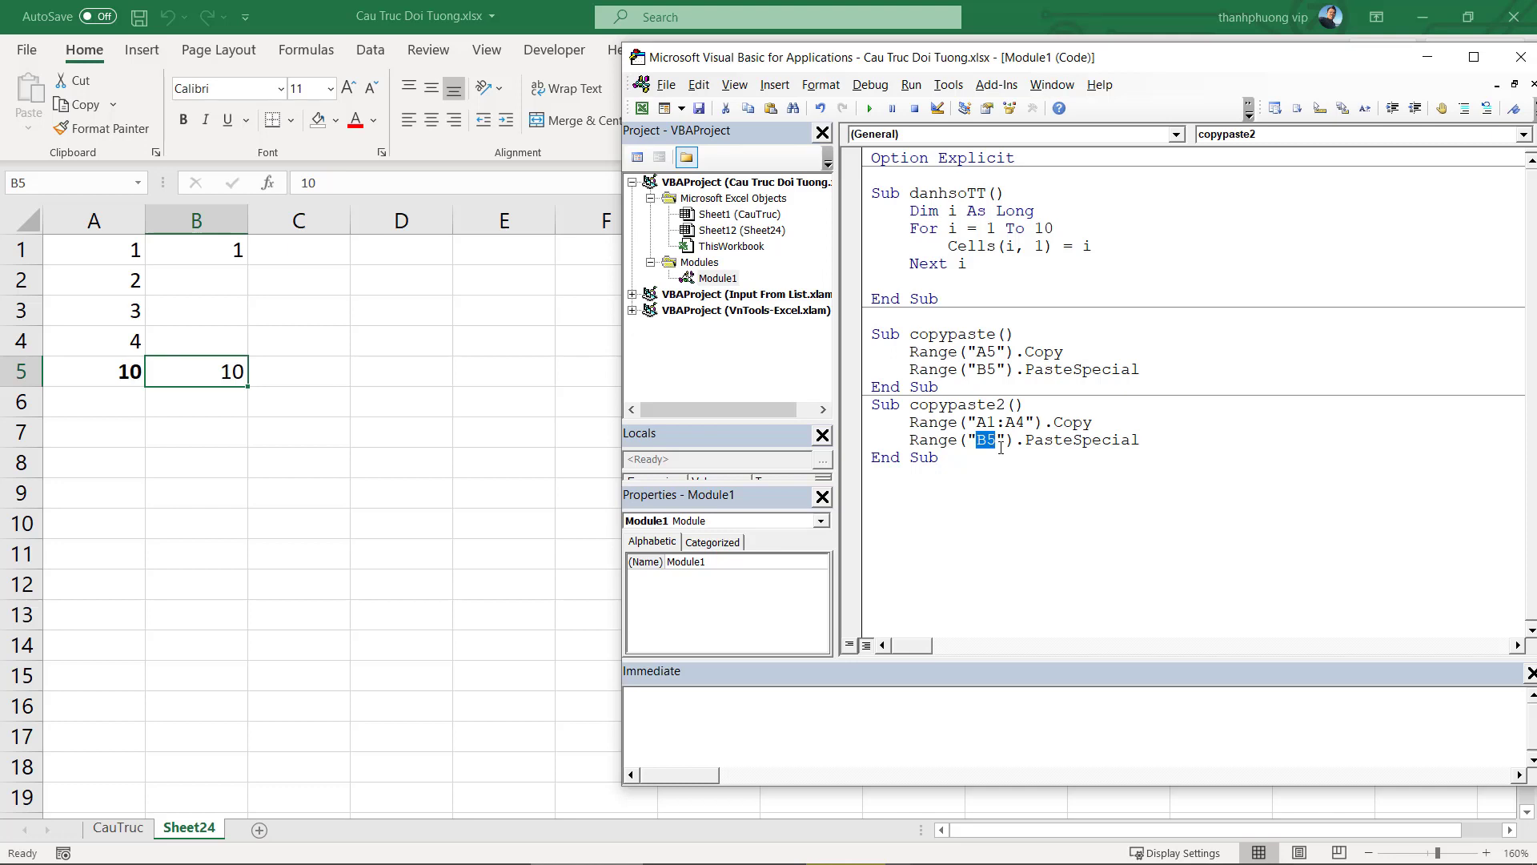
pyautogui.write('D1:D')
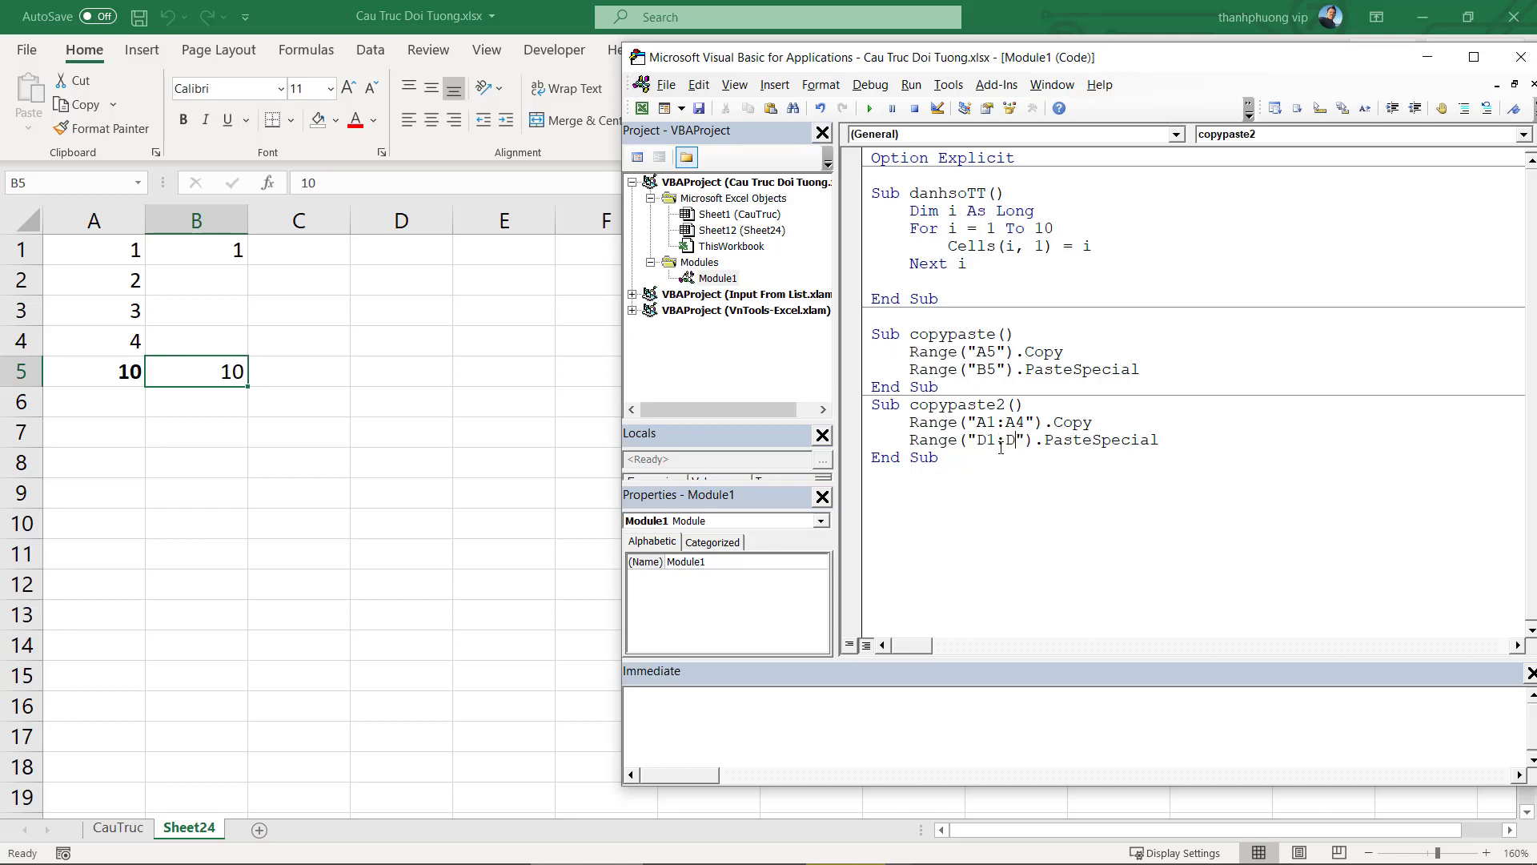
pyautogui.write('4')
pyautogui.moveTo(1025, 440); pyautogui.dragTo(997, 440)
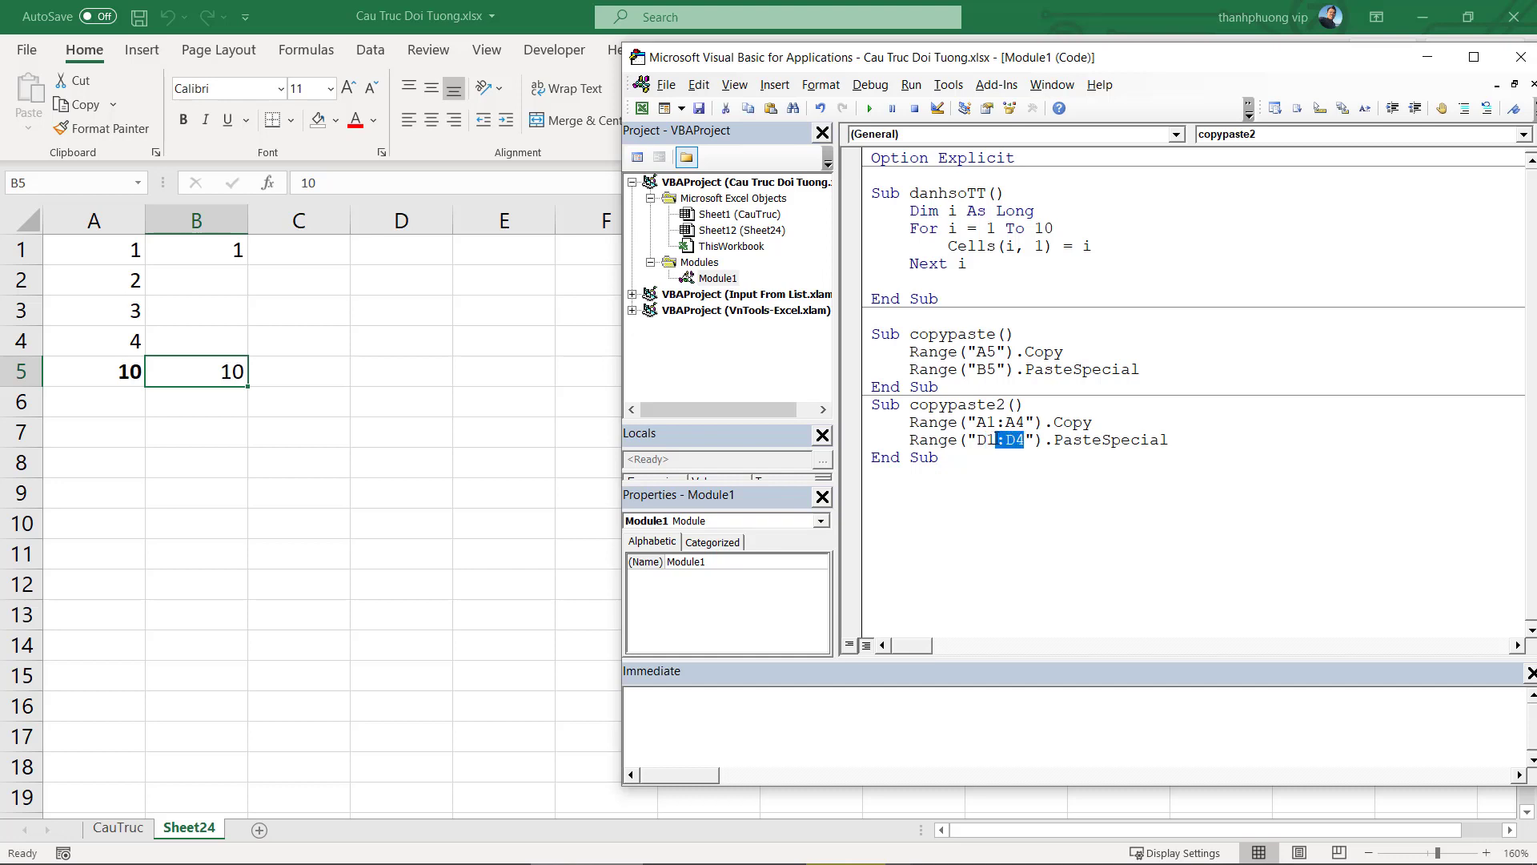
pyautogui.press('Delete')
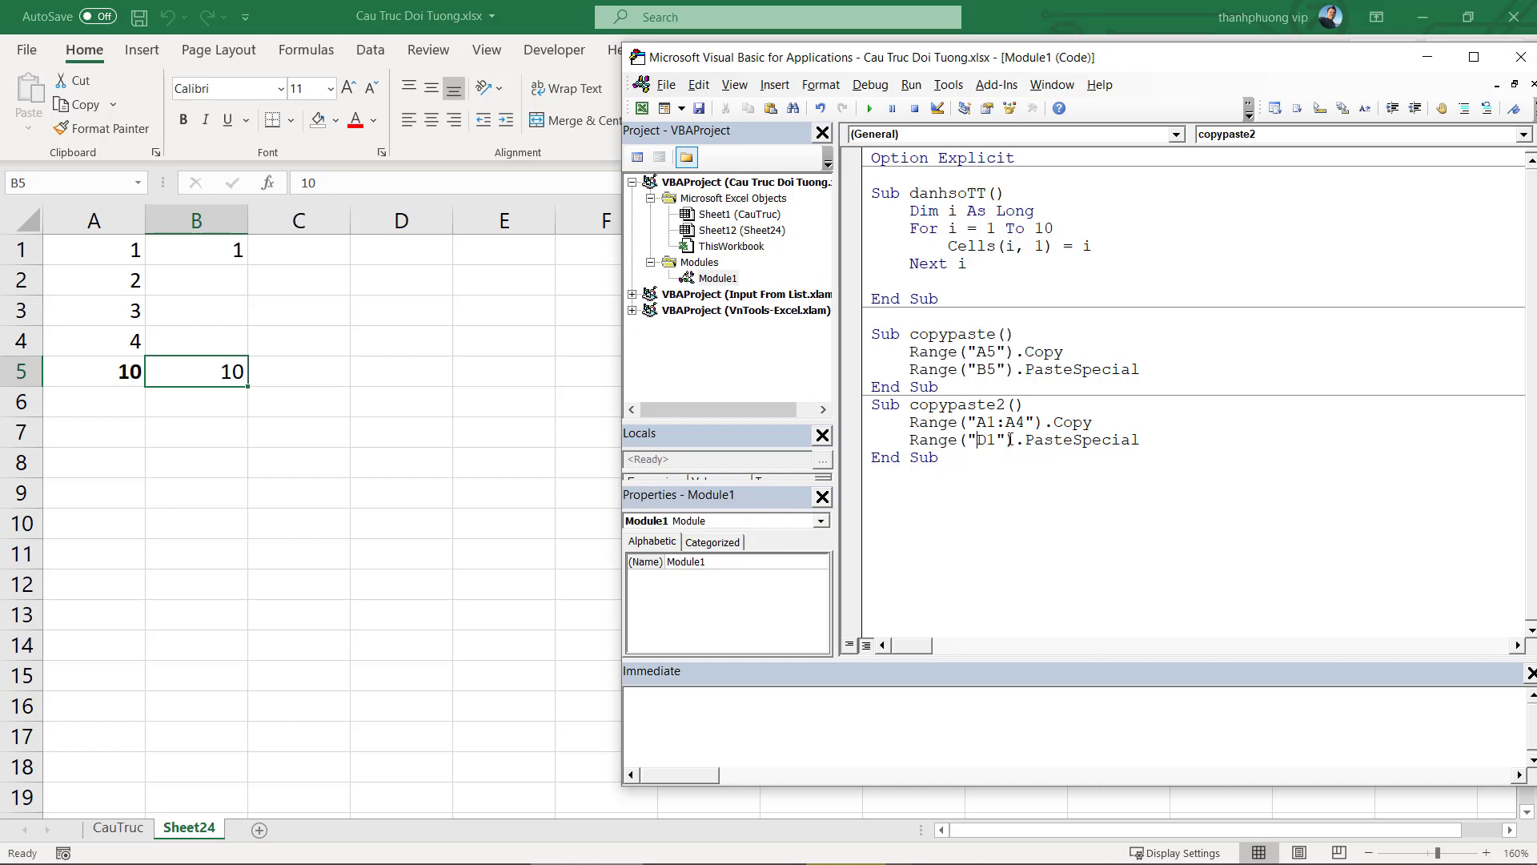
pyautogui.moveTo(994, 440); pyautogui.dragTo(975, 440)
pyautogui.click(980, 422)
pyautogui.click(869, 109)
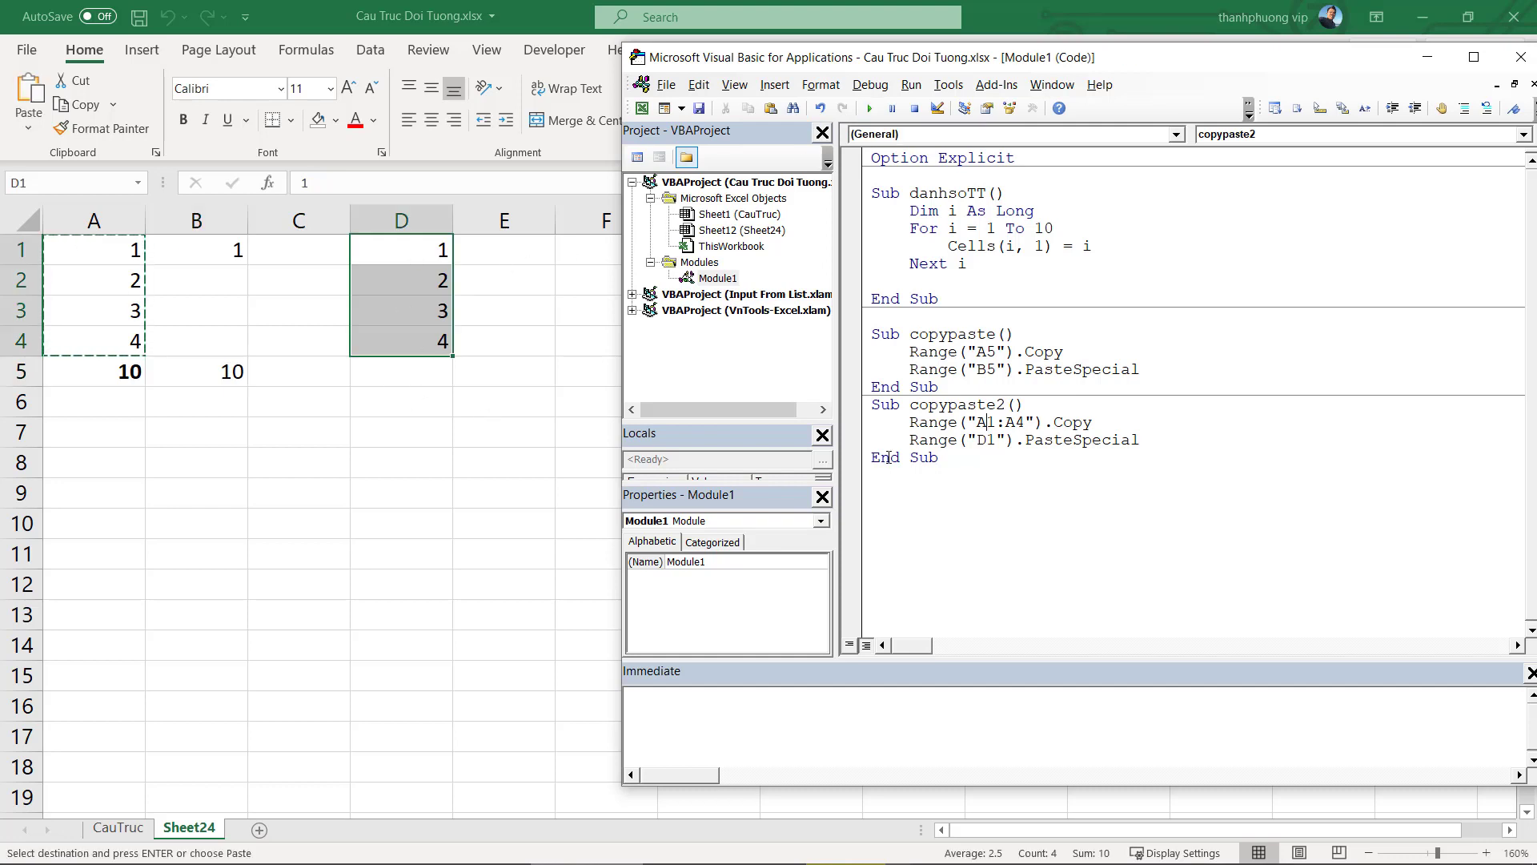
# Change the destination to D8 and run copypaste2 again, filling D8:D11
pyautogui.moveTo(1000, 439); pyautogui.dragTo(976, 440)
pyautogui.write('D8')
pyautogui.click(871, 106)
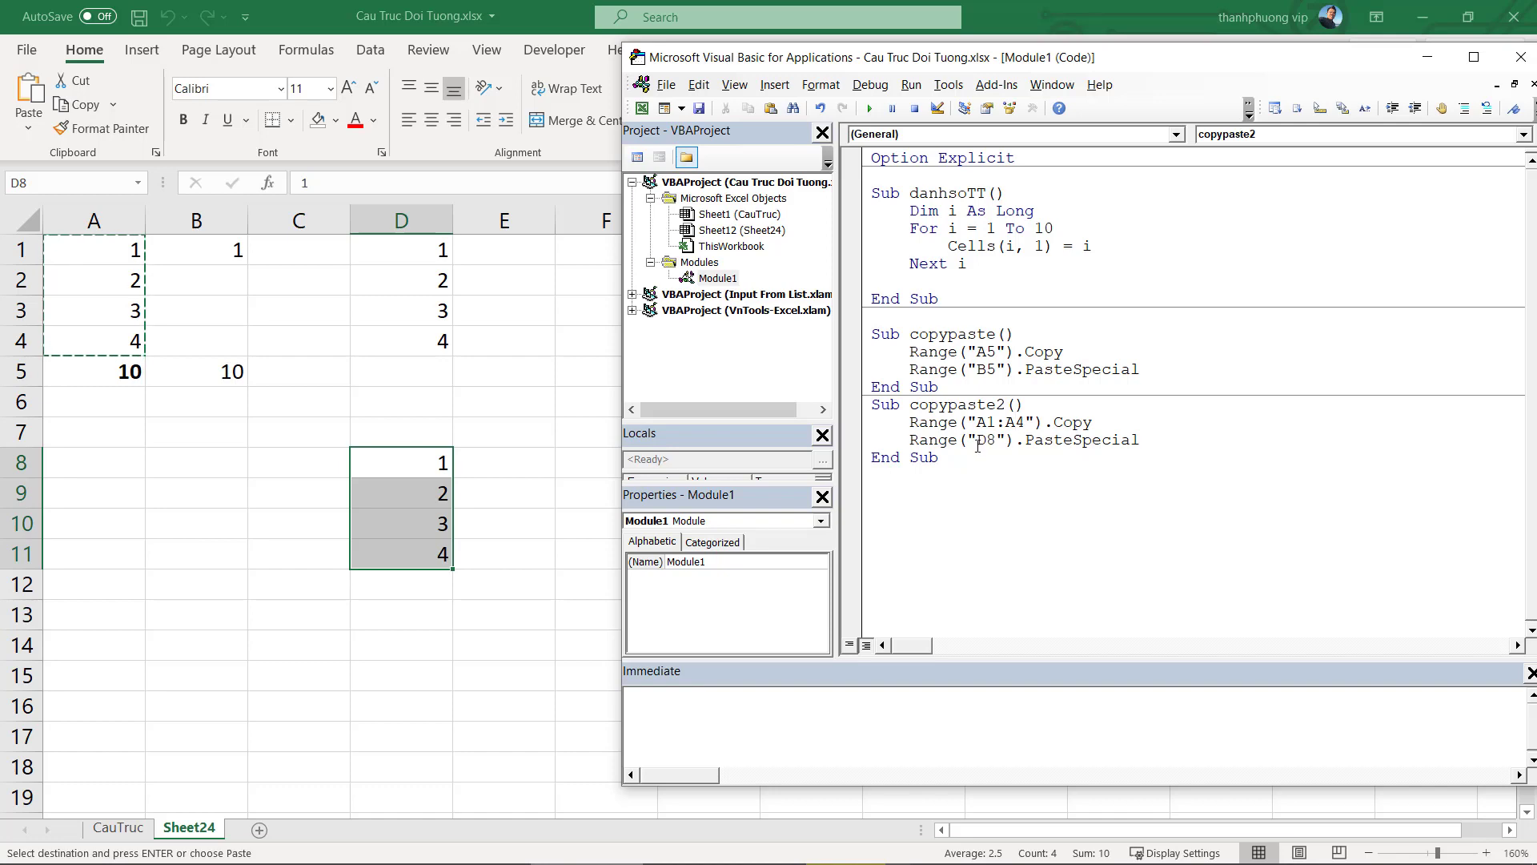
pyautogui.moveTo(367, 463); pyautogui.dragTo(385, 546)
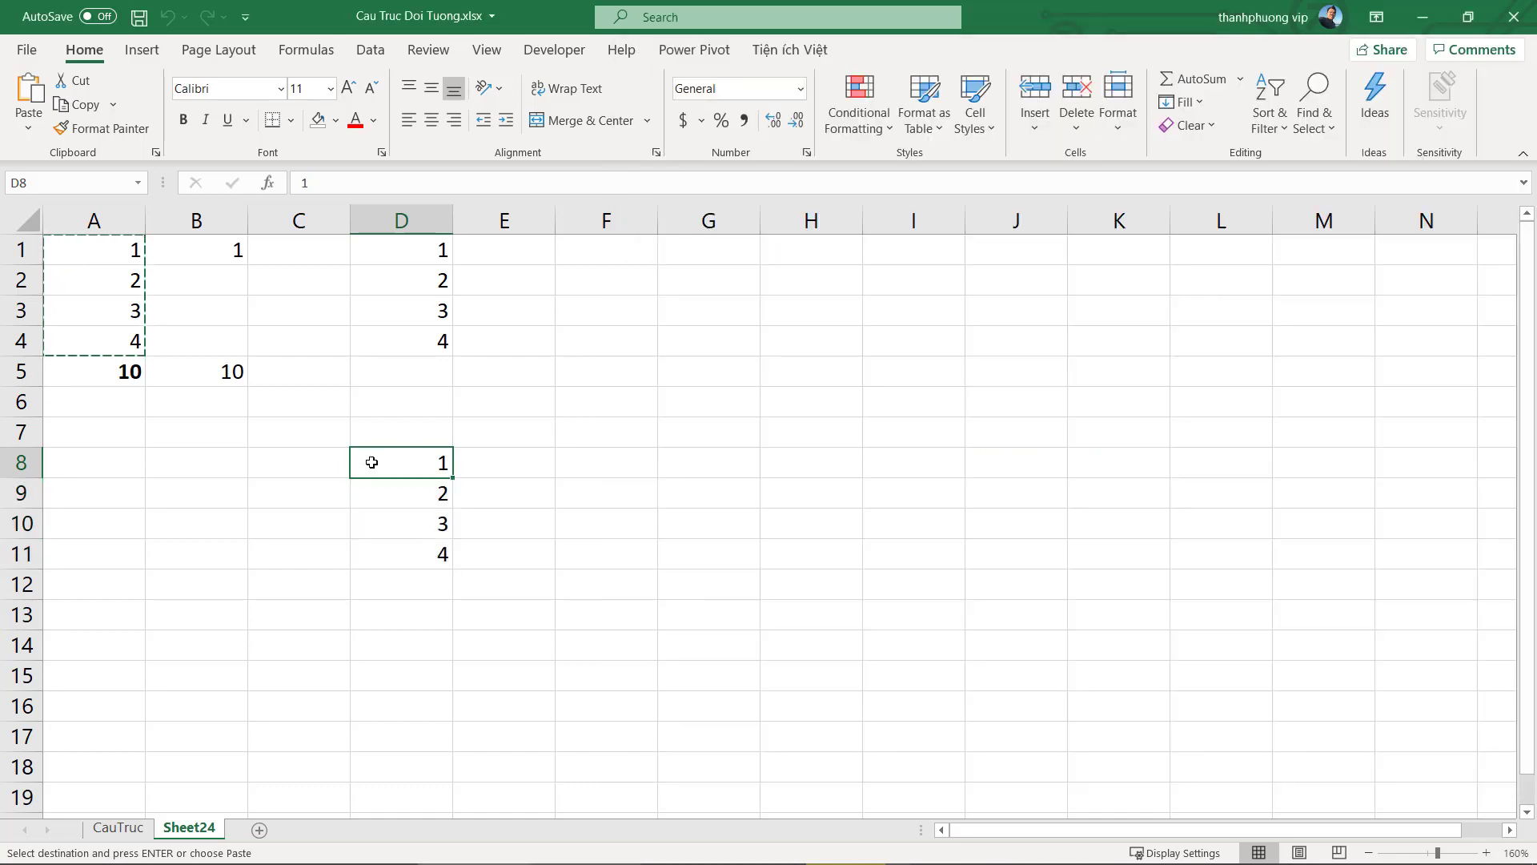
# Duplicate the copypaste2 Sub and rename the copy xoadulieu
pyautogui.hotkey('alt', 'F11')
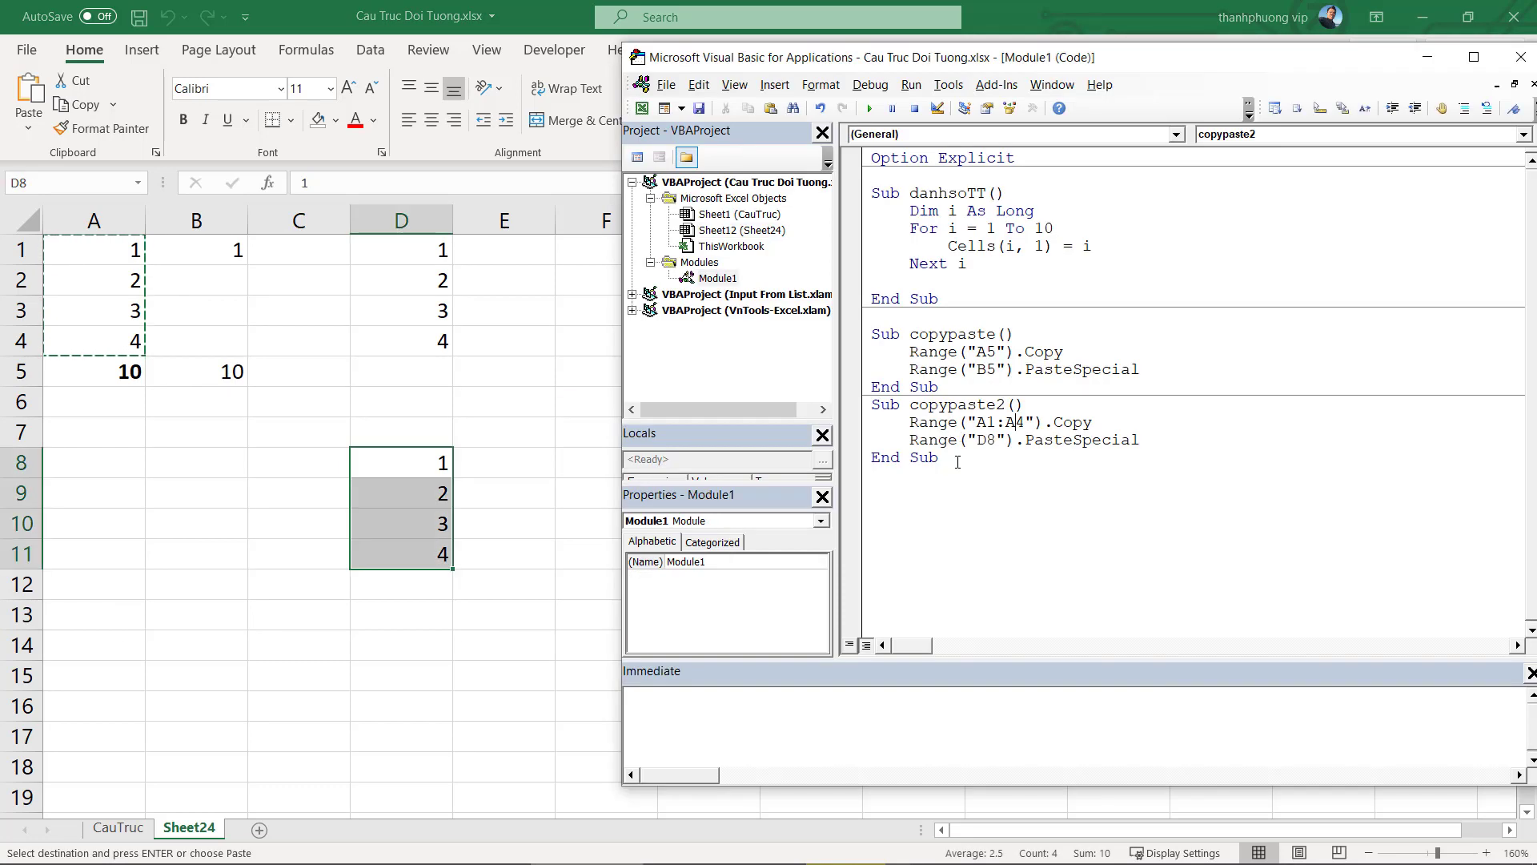
pyautogui.moveTo(946, 498)
pyautogui.mouseDown()
pyautogui.moveTo(910, 421)
pyautogui.moveTo(871, 406)
pyautogui.mouseUp()
pyautogui.hotkey('ctrl', 'c')
pyautogui.click(894, 490)
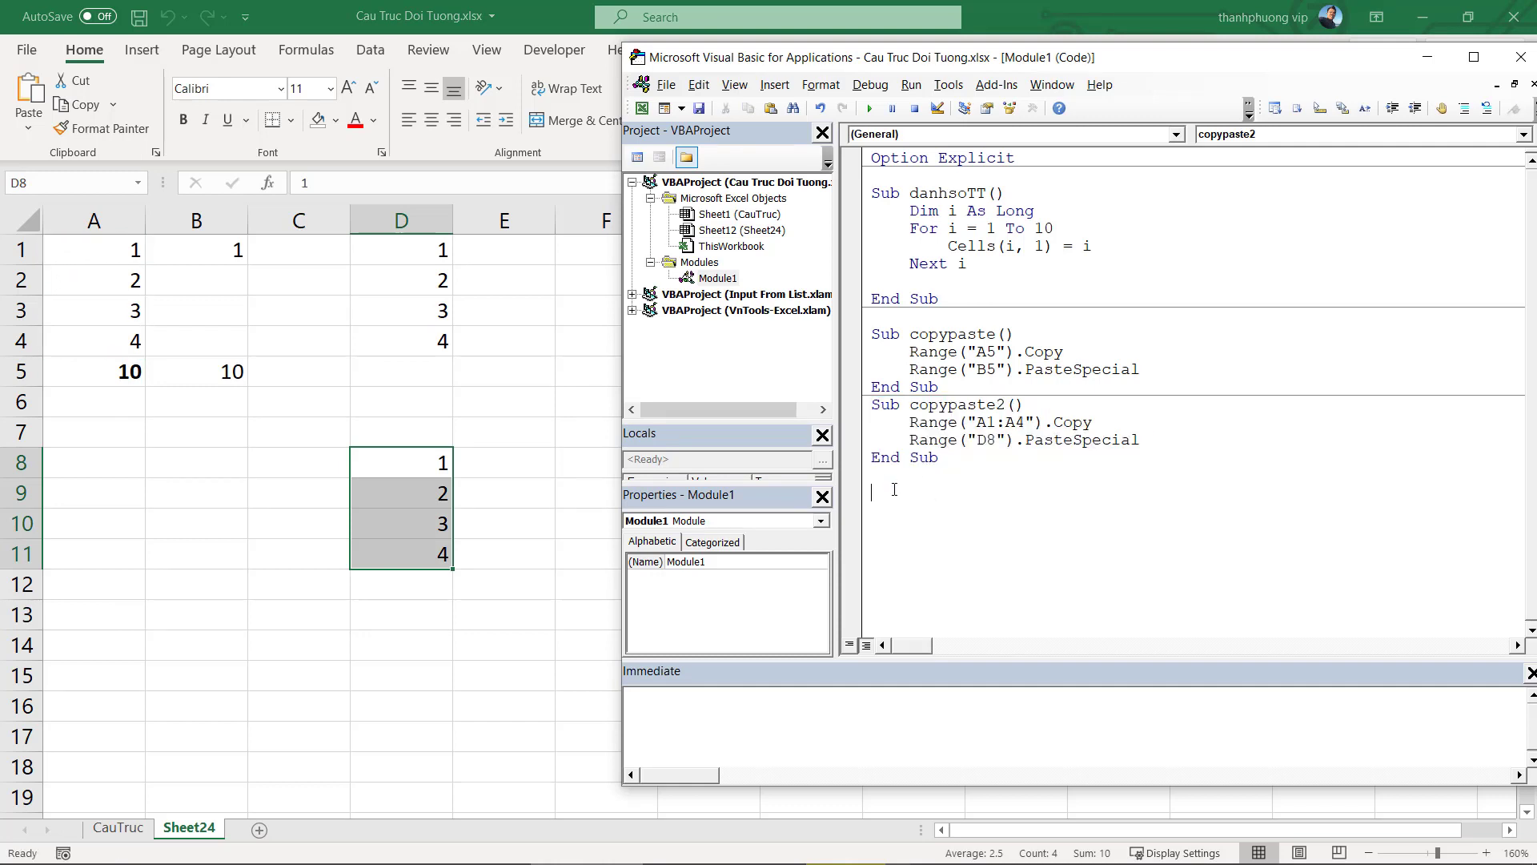
pyautogui.hotkey('ctrl', 'v')
pyautogui.moveTo(919, 492); pyautogui.dragTo(1004, 492)
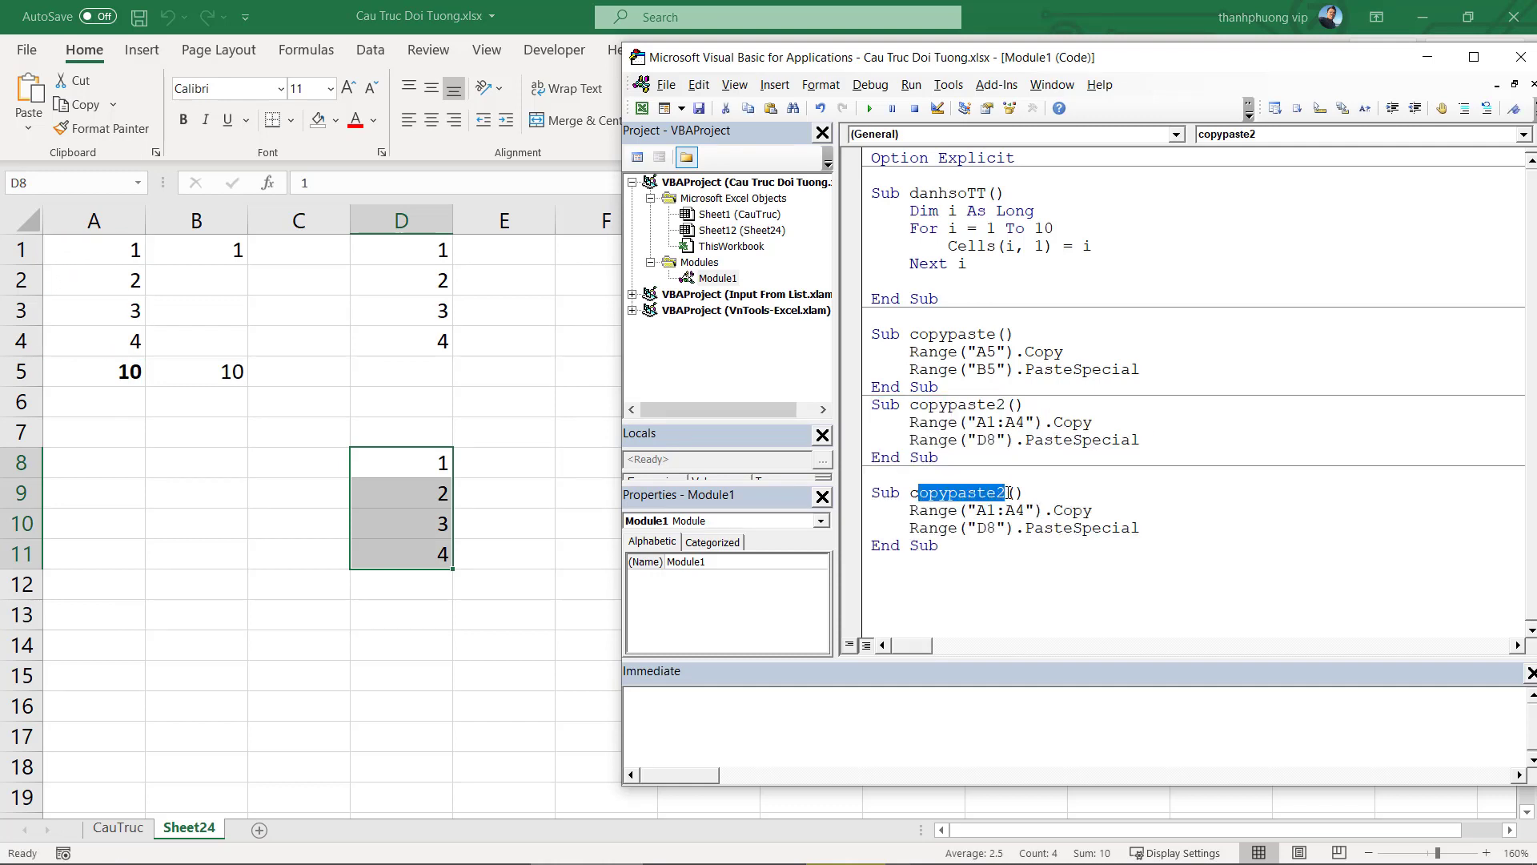
pyautogui.doubleClick(935, 497)
pyautogui.write('xoa')
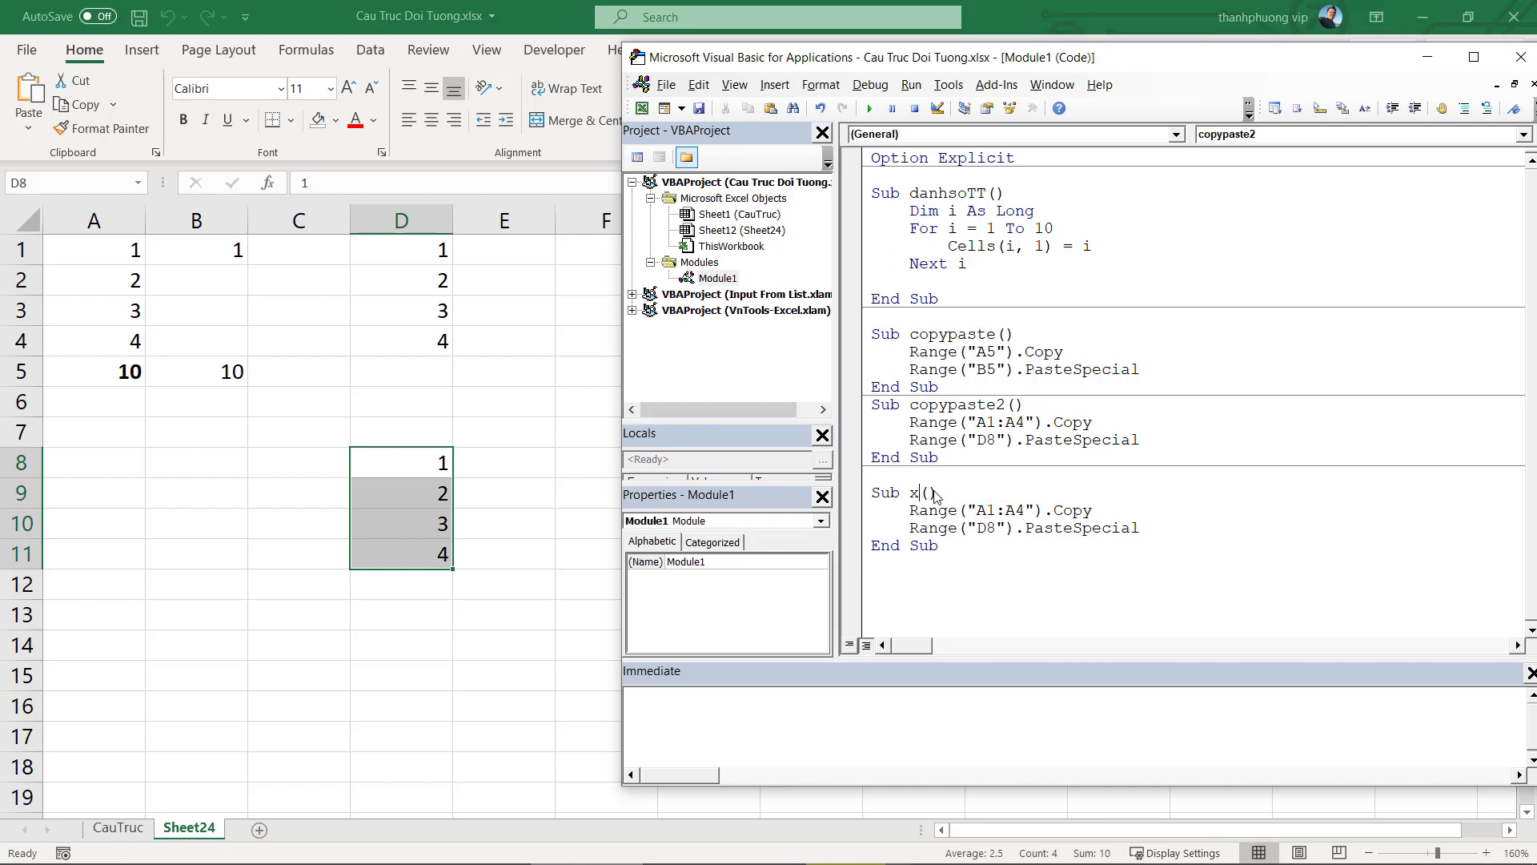
pyautogui.write('dulieu')
# Replace xoadulieu's body with Range("A1:A5").Cl…, browsing the Clear member suggestions
pyautogui.moveTo(1151, 529); pyautogui.dragTo(900, 507)
pyautogui.press('Delete')
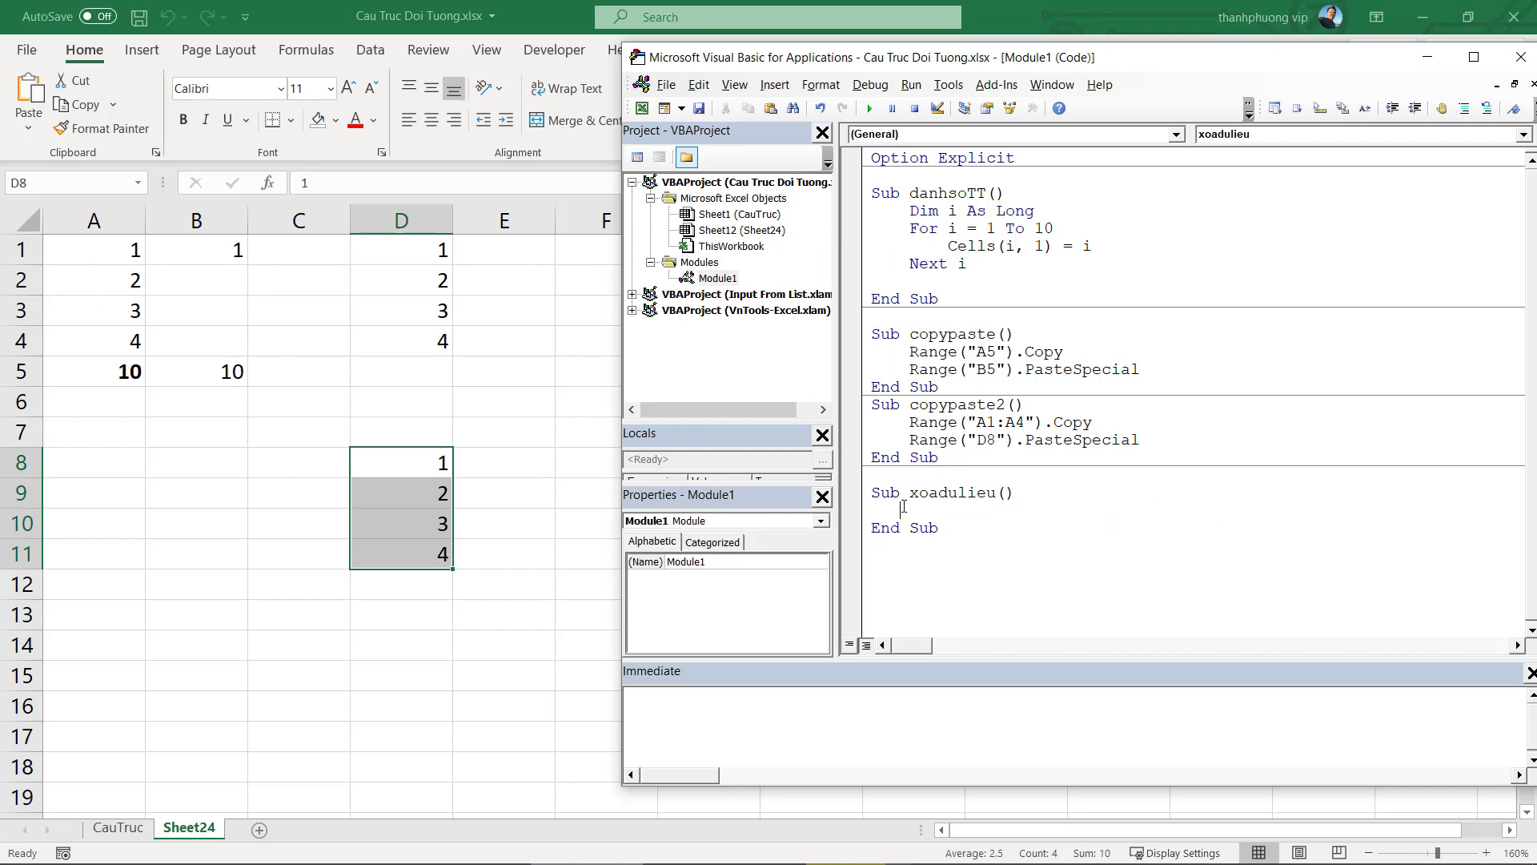
pyautogui.write('ange(')
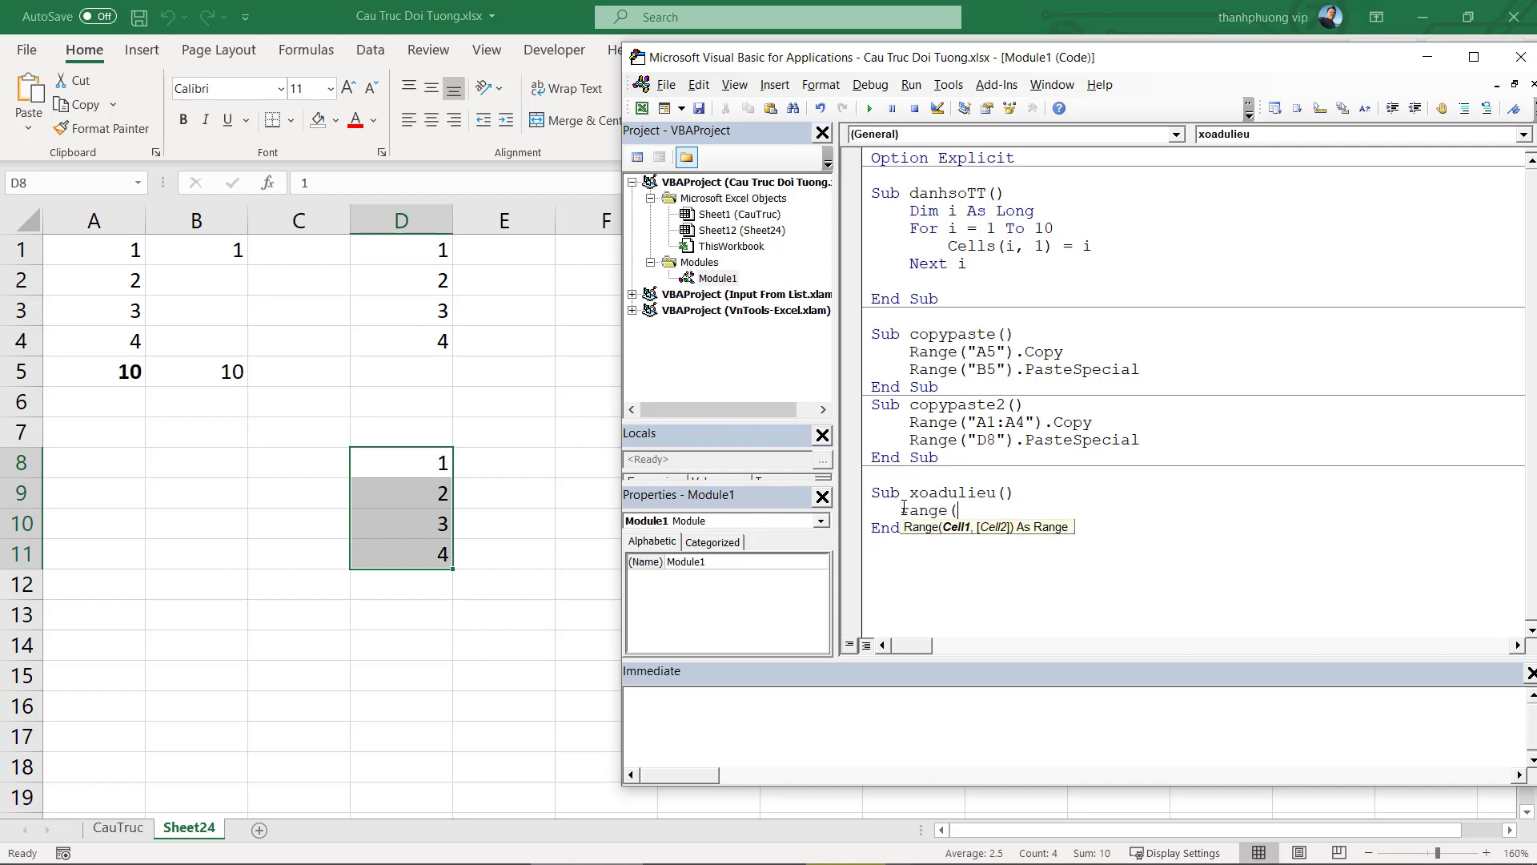
pyautogui.write('"A1:A')
pyautogui.write('5")')
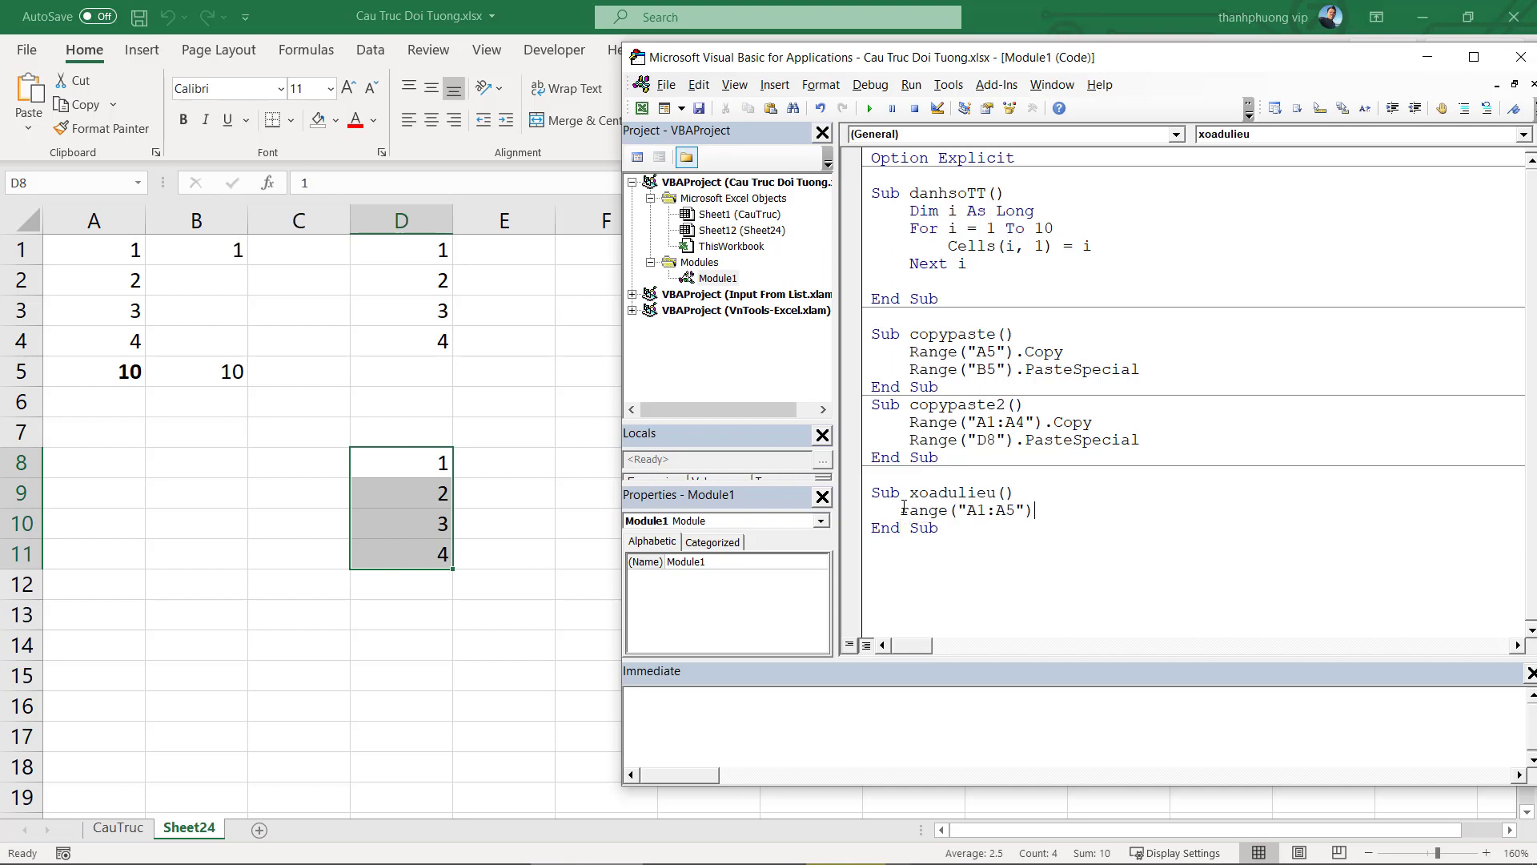
pyautogui.write('.c')
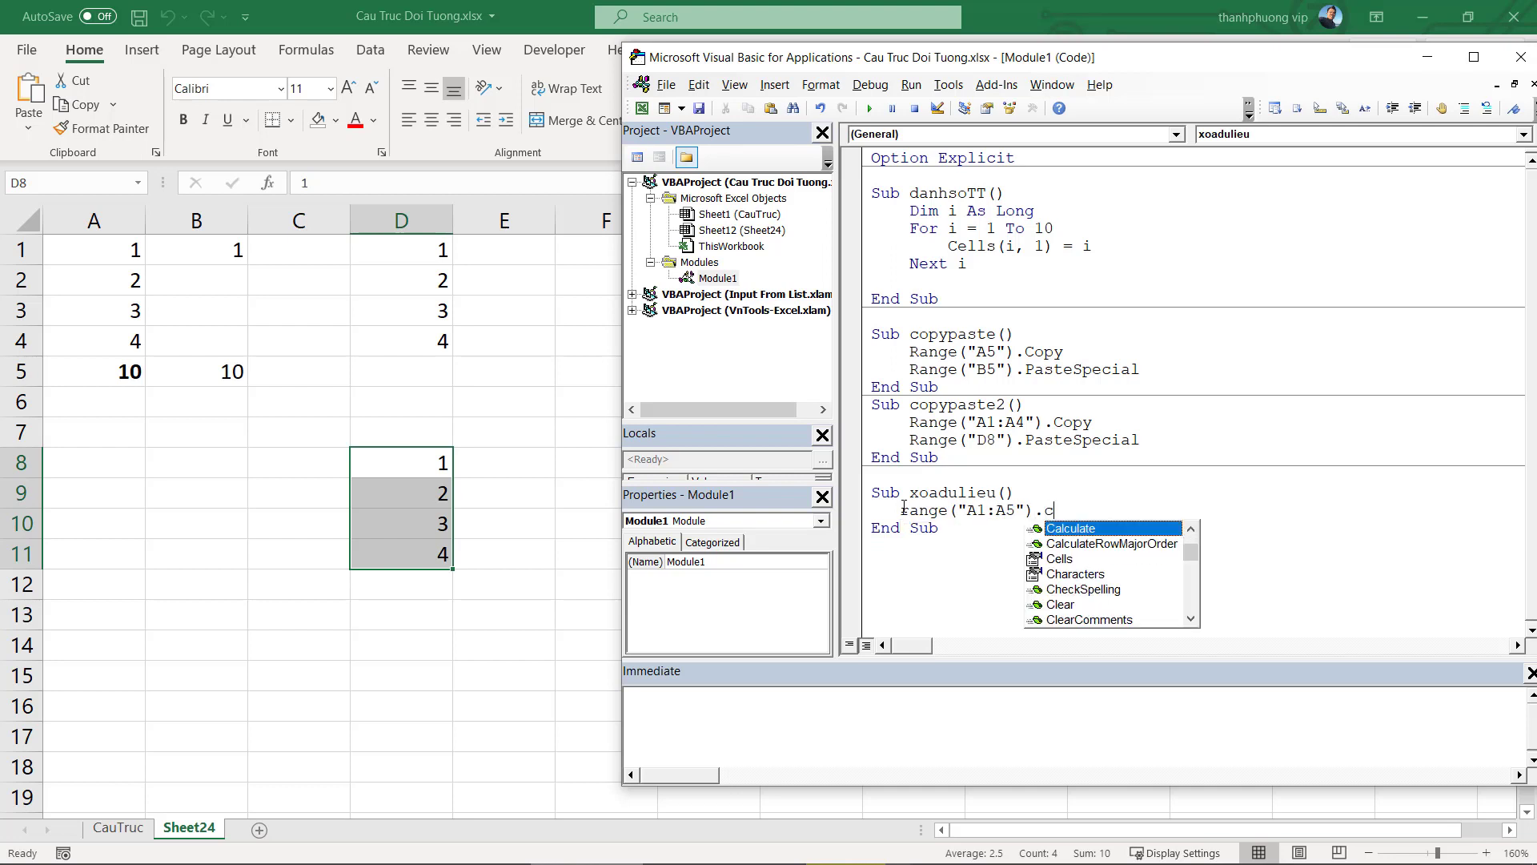
pyautogui.write('l')
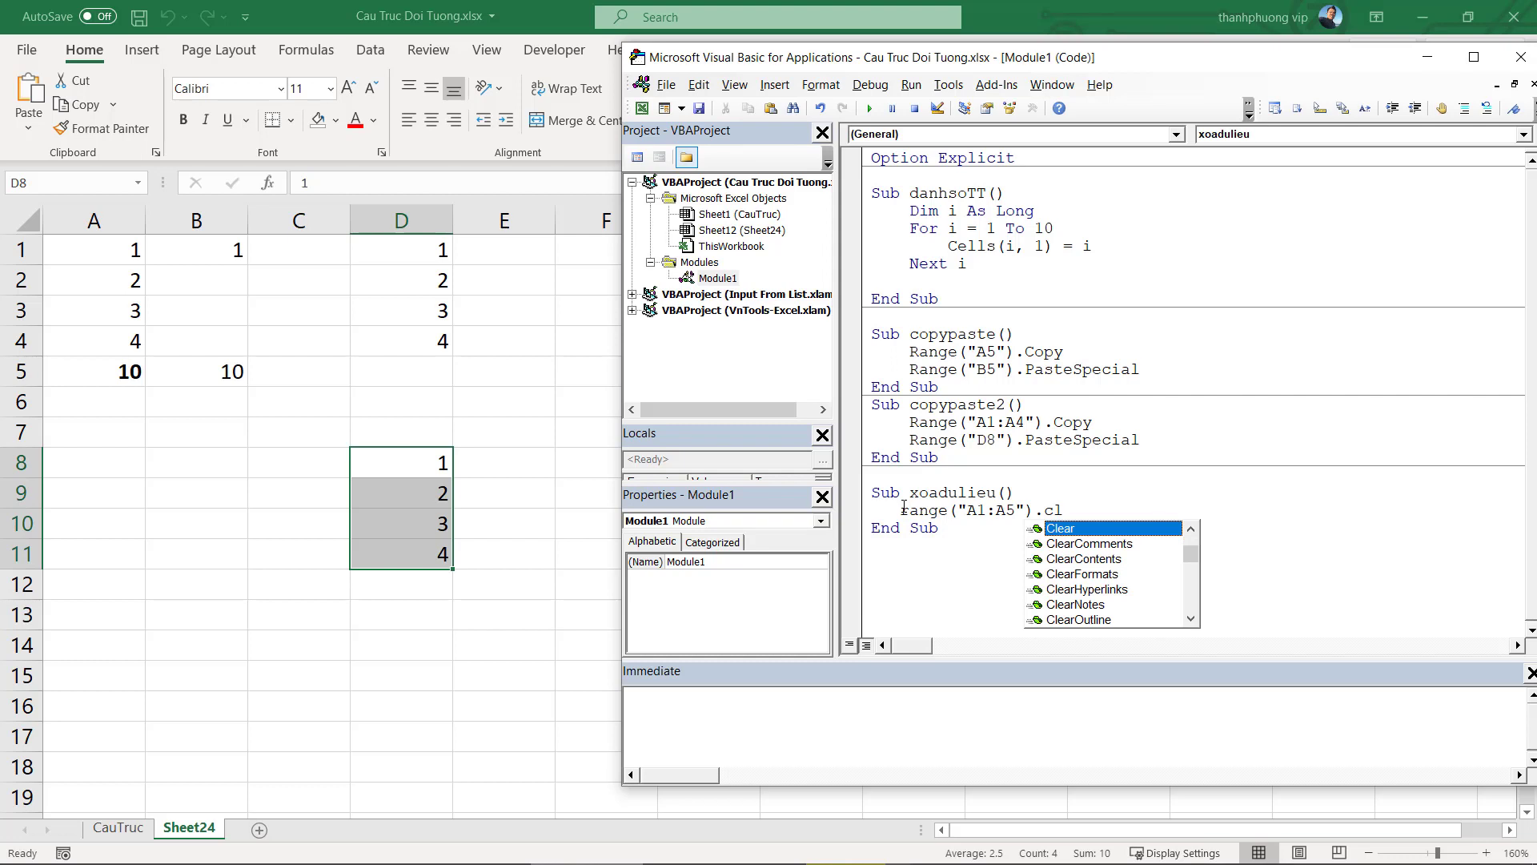
pyautogui.press('Down')
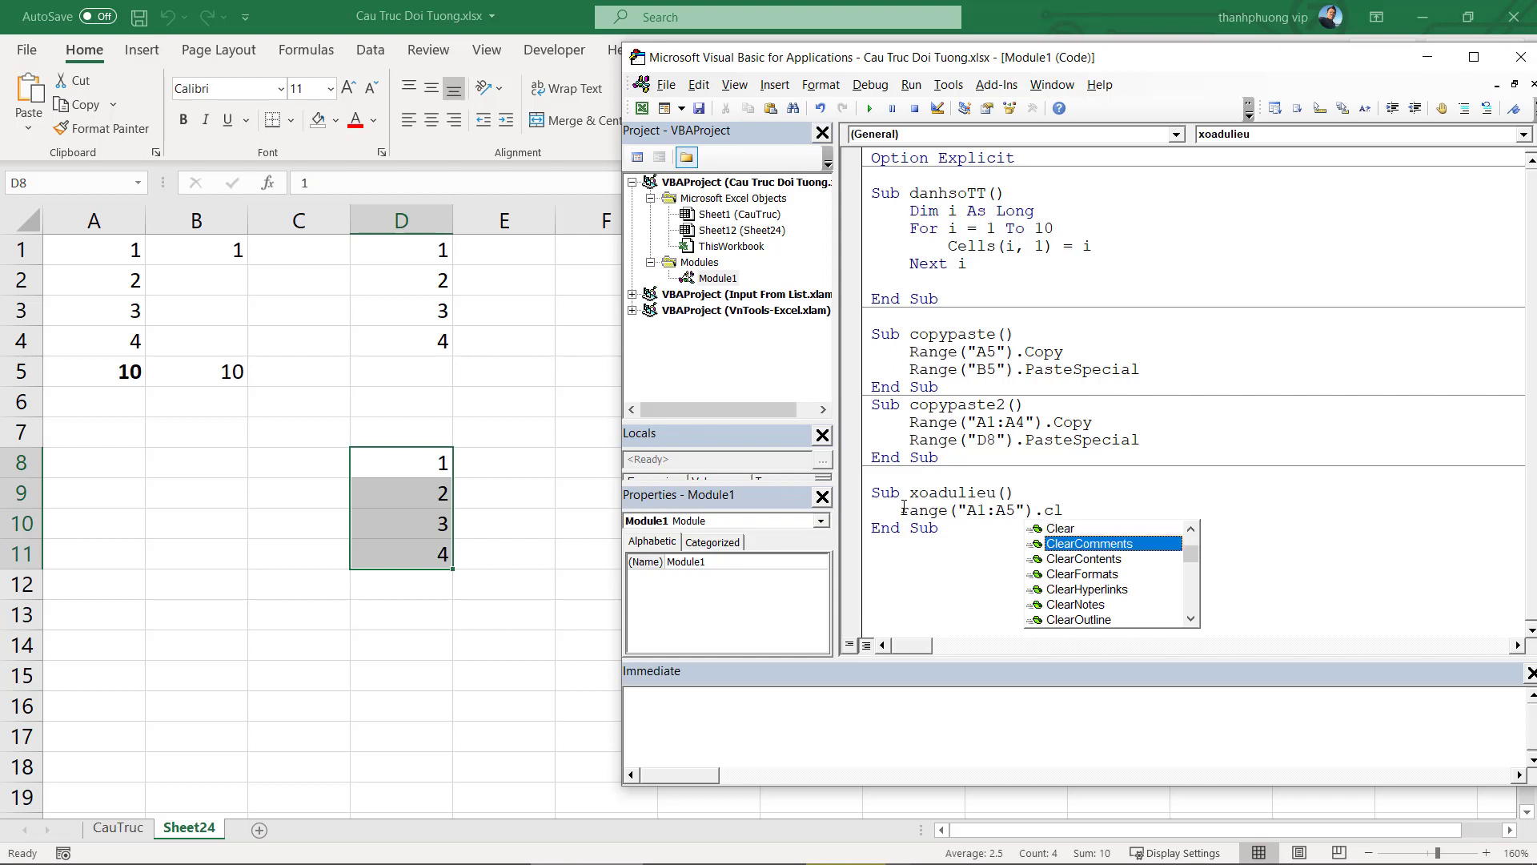
pyautogui.press('Down')
pyautogui.press('Down')
pyautogui.press('Down')
pyautogui.press('Down')
pyautogui.press('Down')
pyautogui.press('Down')
pyautogui.press('Down')
pyautogui.press('Down')
pyautogui.press('Down')
pyautogui.press('Up')
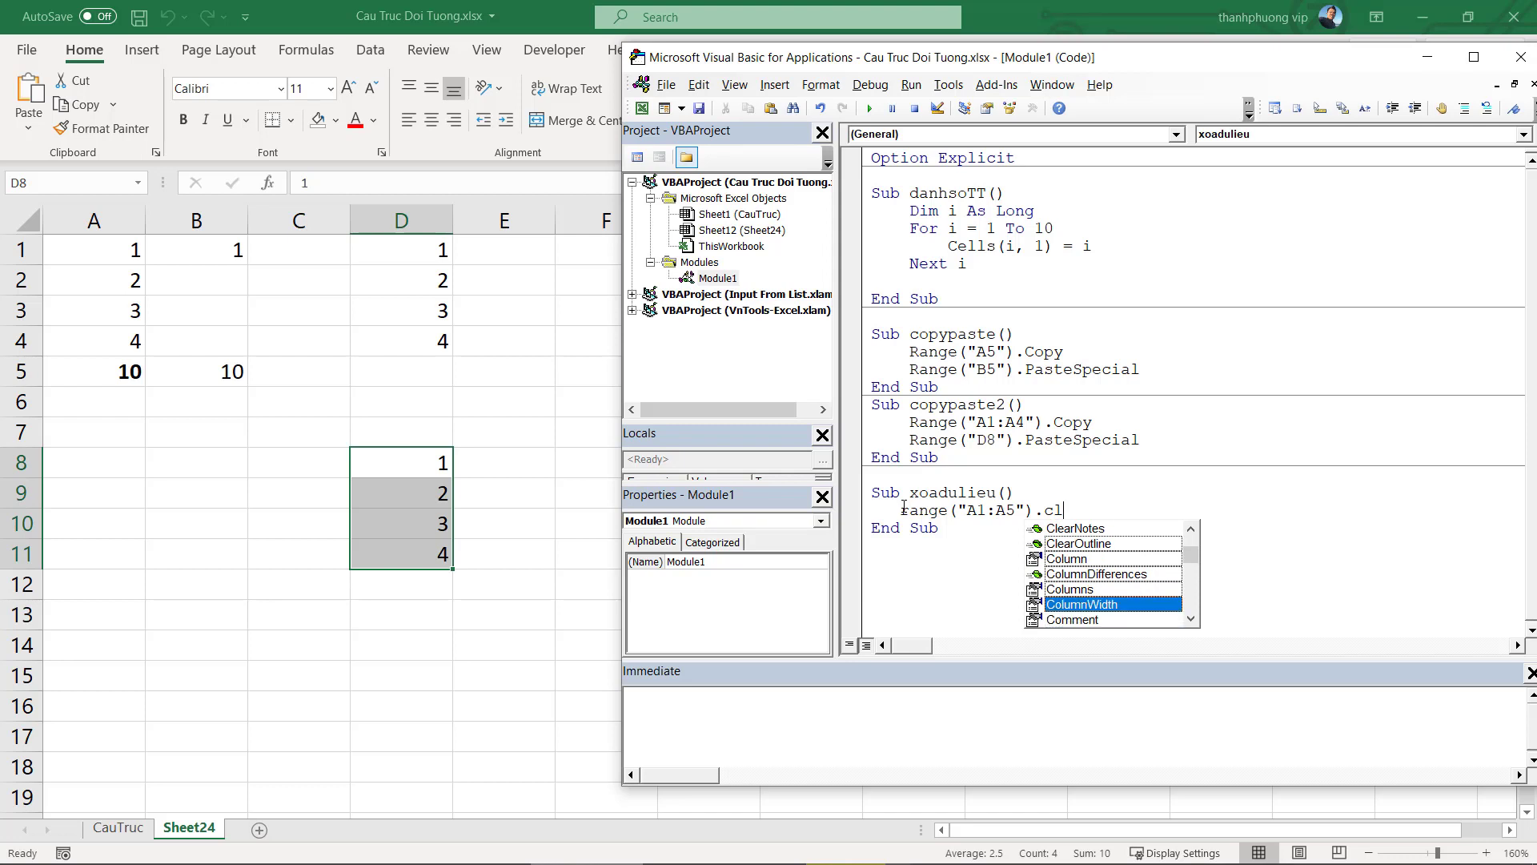
pyautogui.press('Up')
pyautogui.press('Up')
pyautogui.press('Up')
pyautogui.press('Up')
pyautogui.press('Up')
pyautogui.press('Up')
pyautogui.press('Up')
pyautogui.press('Up')
pyautogui.press('Up')
pyautogui.press('Up')
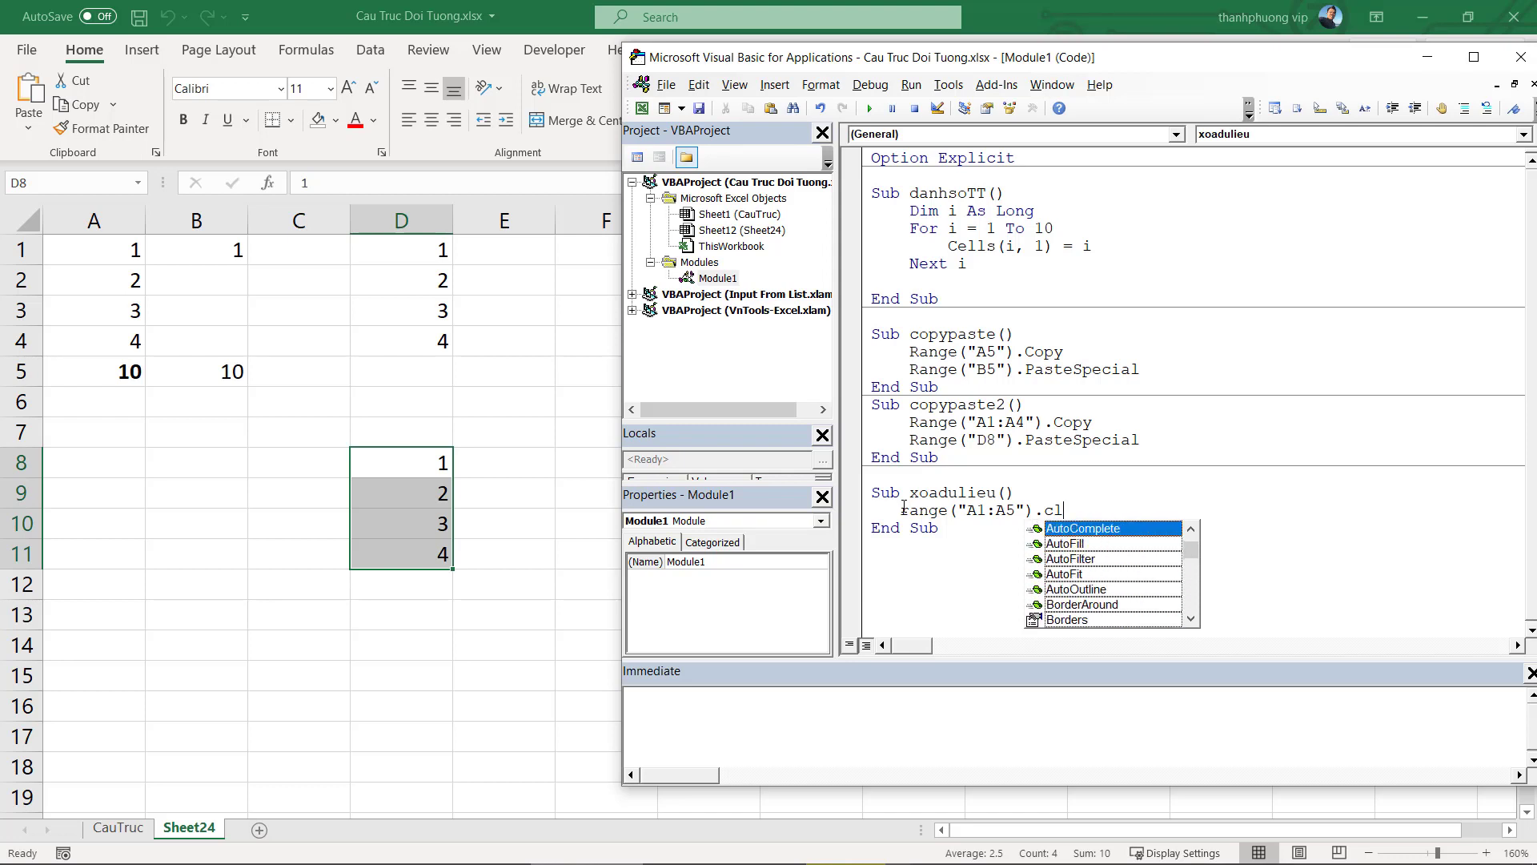
# Select A1:A5 on Sheet24 and show the Home Clear options
pyautogui.click(448, 494)
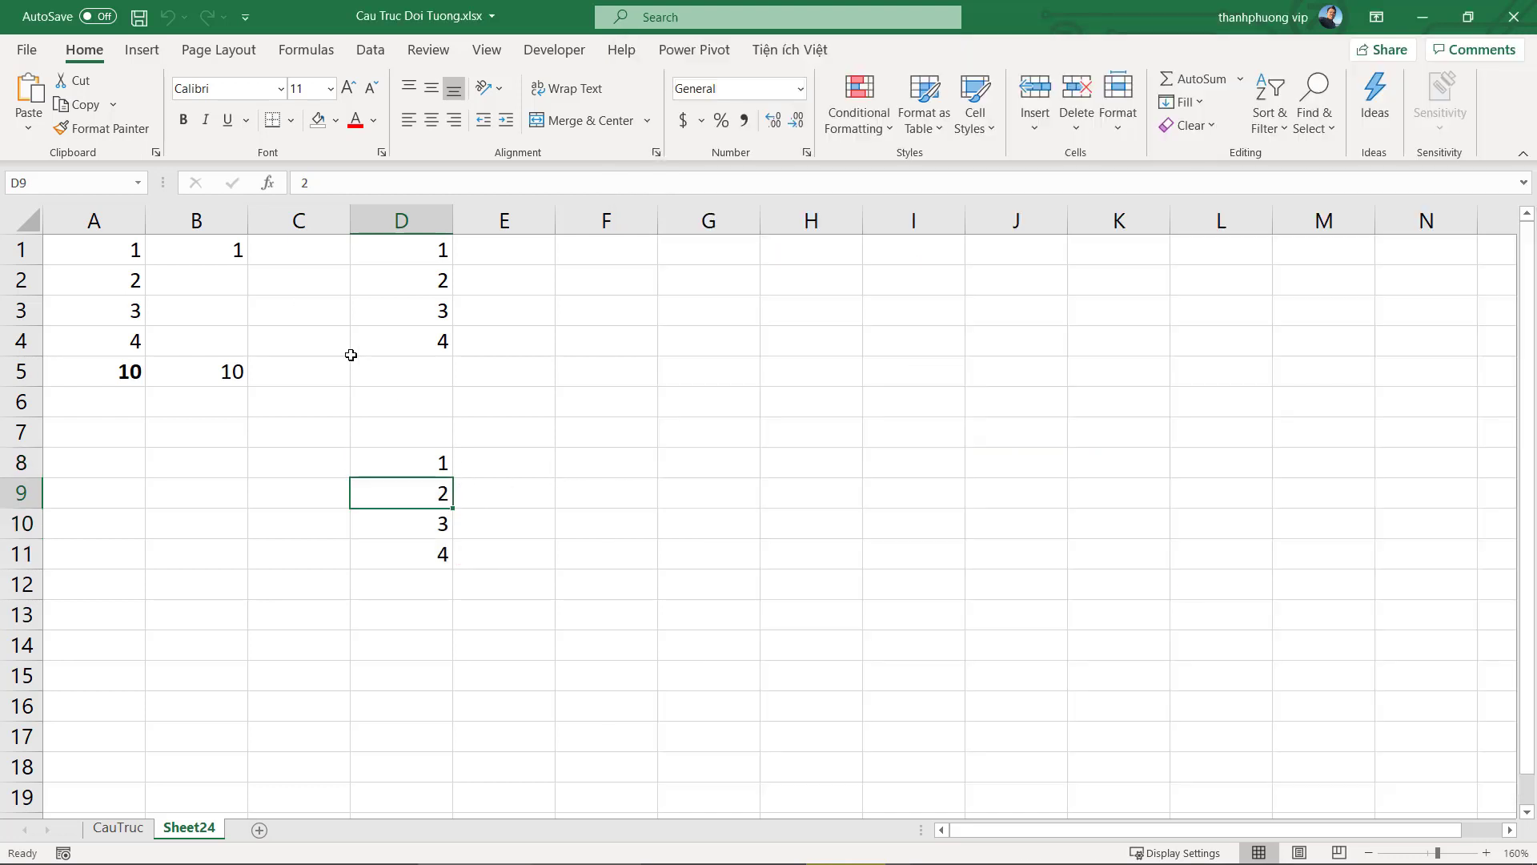
pyautogui.moveTo(119, 243); pyautogui.dragTo(120, 366)
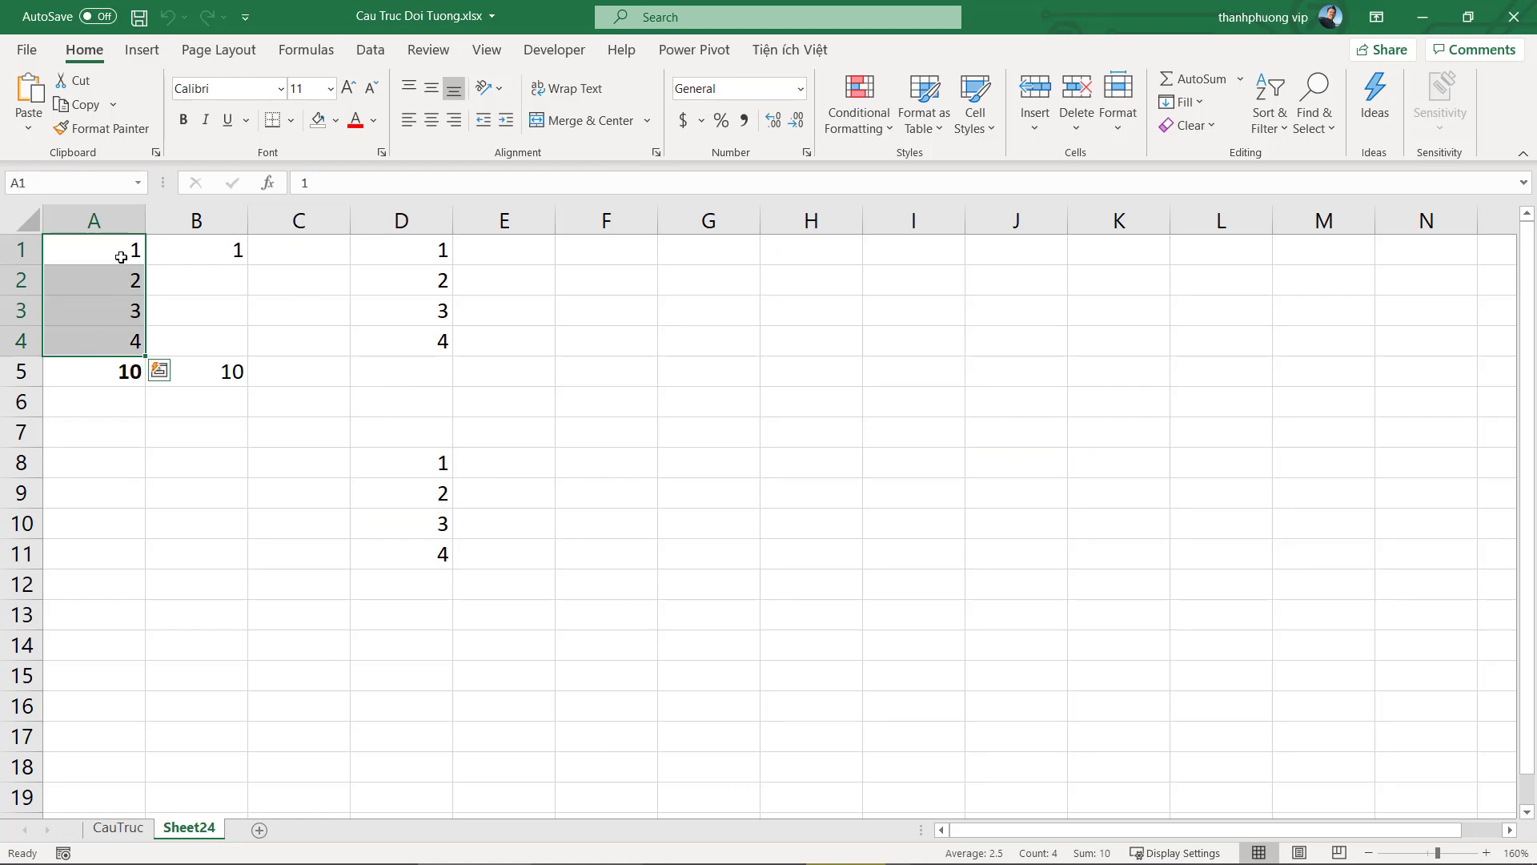
pyautogui.moveTo(120, 256); pyautogui.dragTo(112, 370)
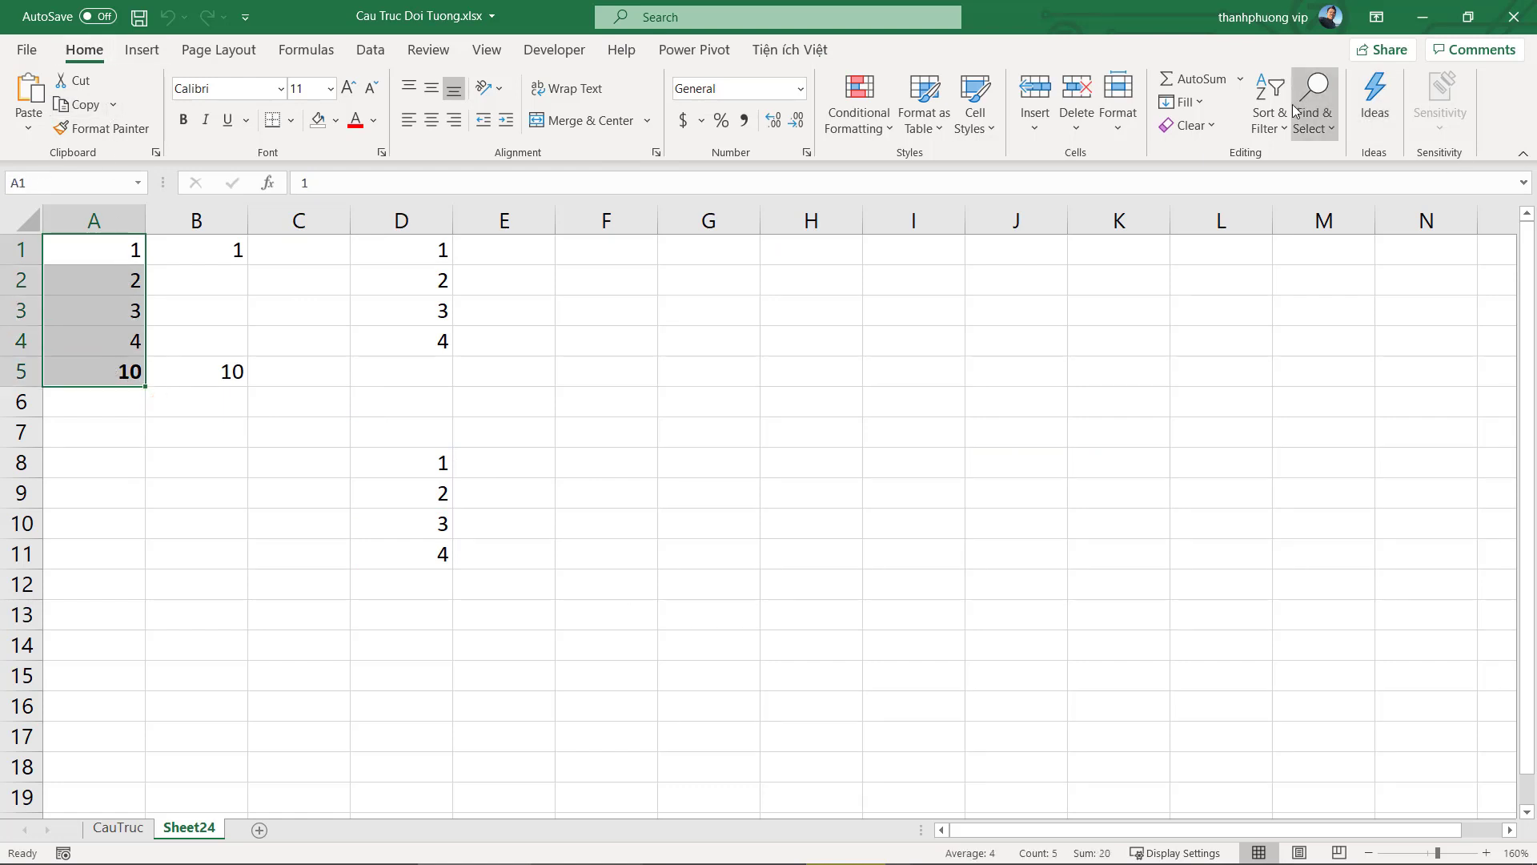
pyautogui.click(1180, 128)
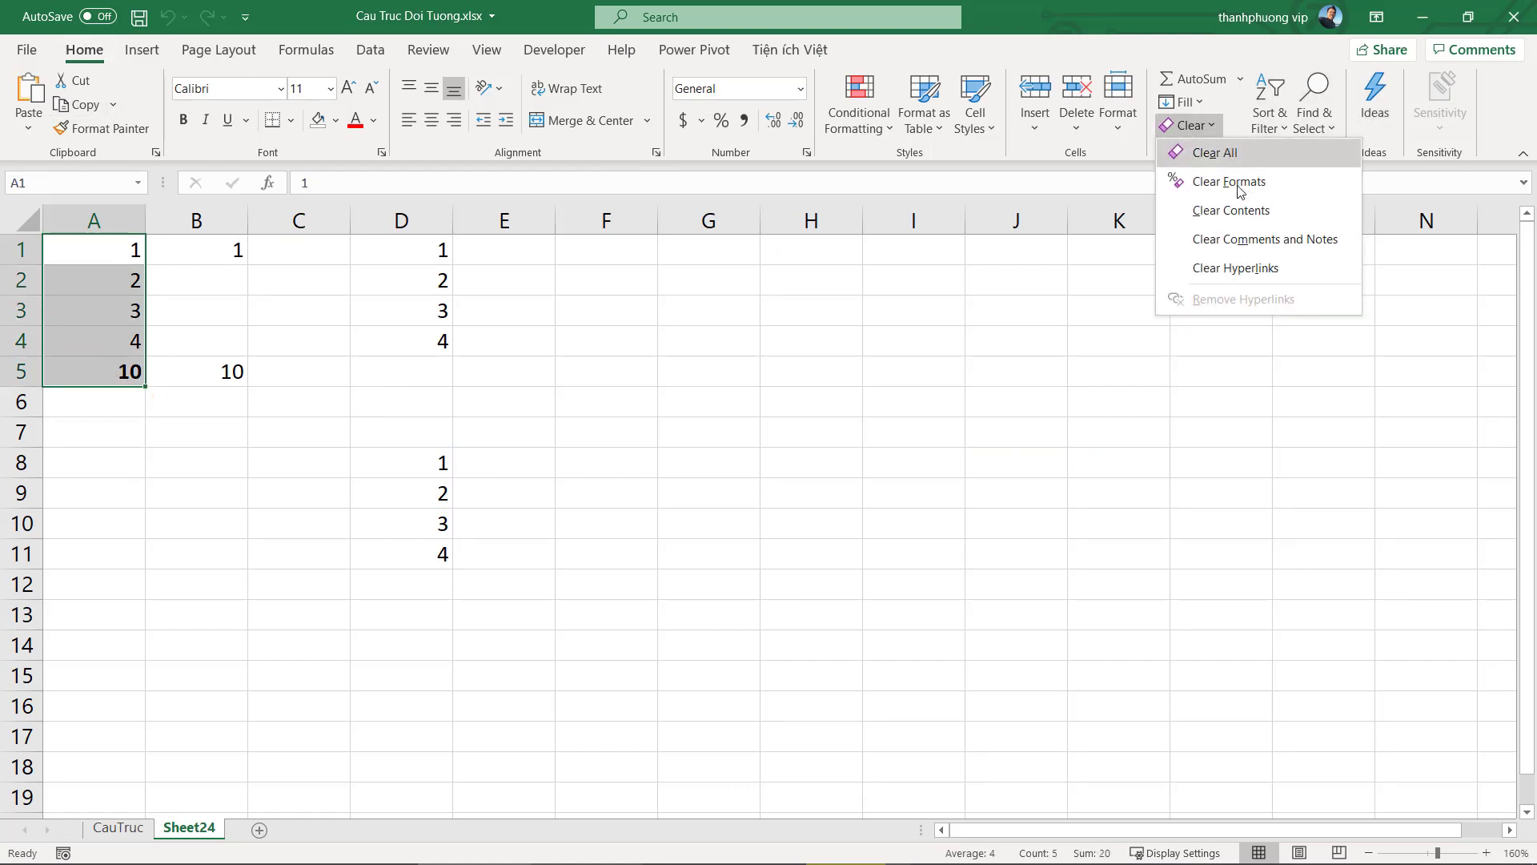
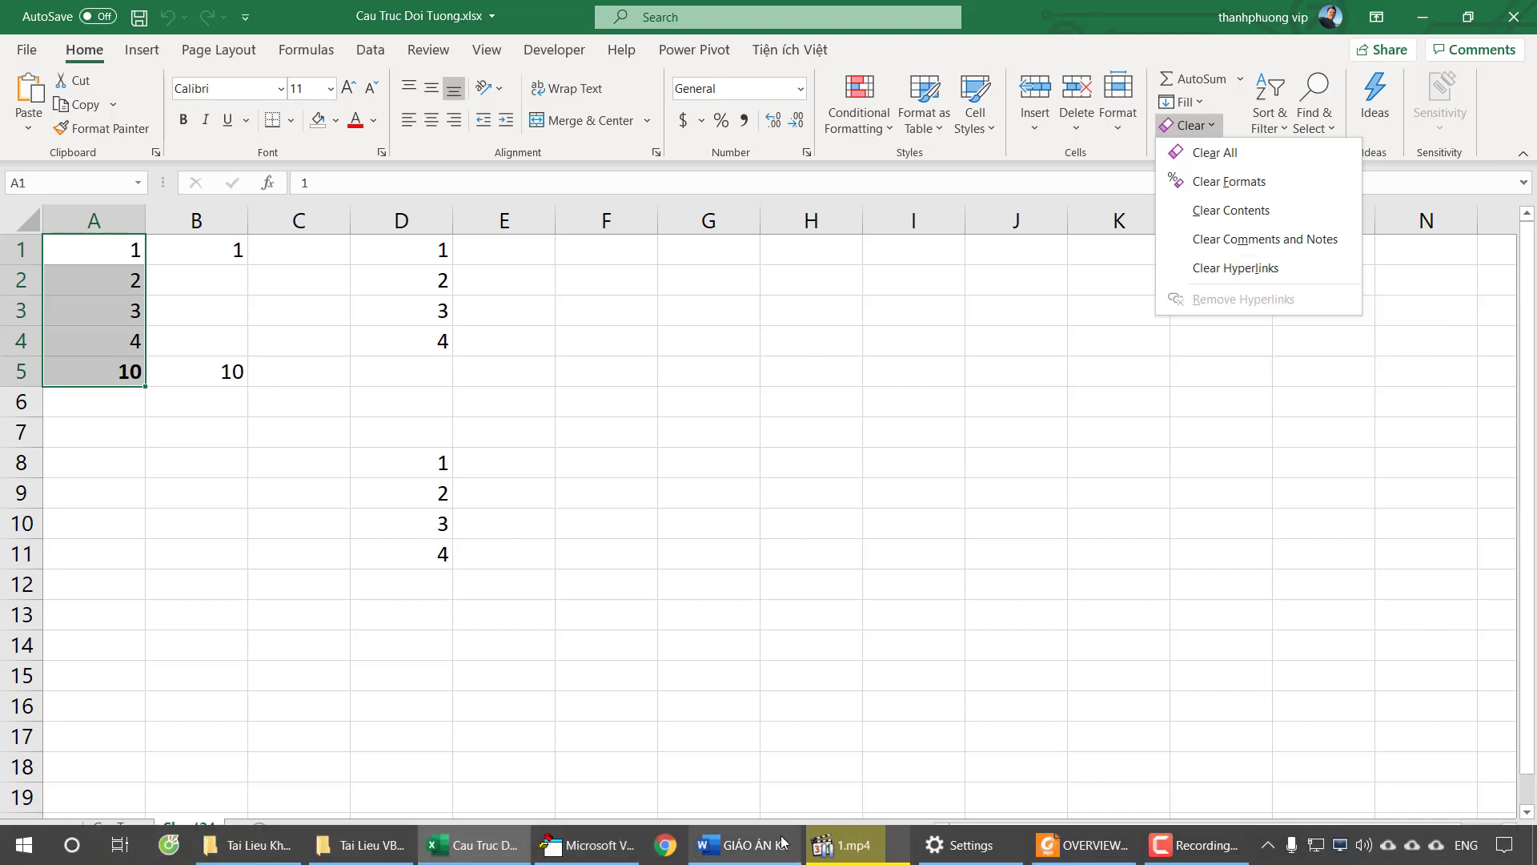
# In the VBA editor, browse the clear methods IntelliSense offers for Range("A1:A5").cl
pyautogui.press('super')
pyautogui.click(590, 845)
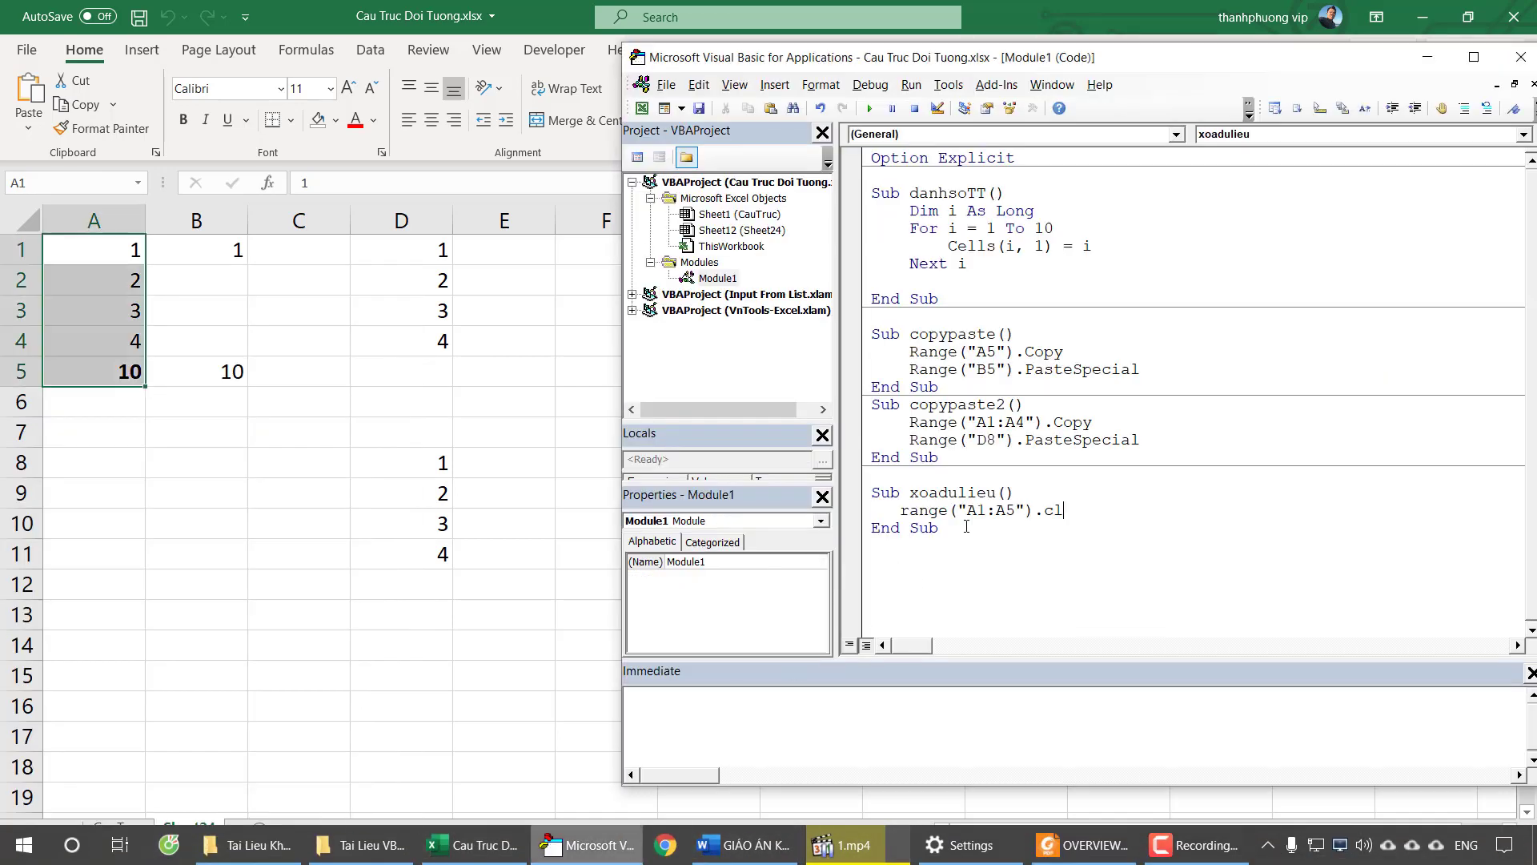
pyautogui.hotkey('ctrl', 'space')
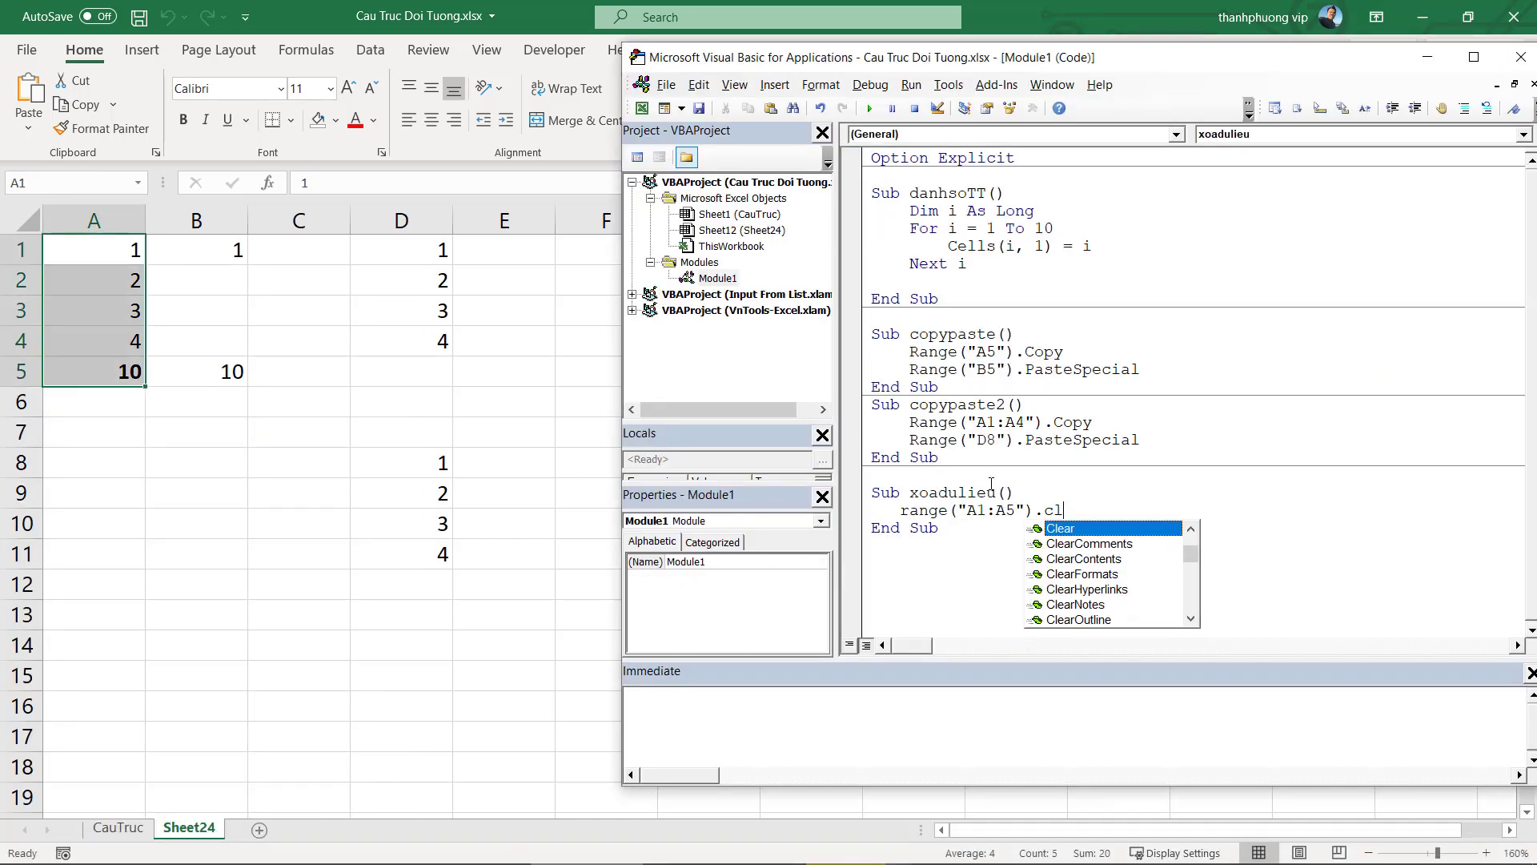
pyautogui.click(1102, 544)
pyautogui.click(1112, 561)
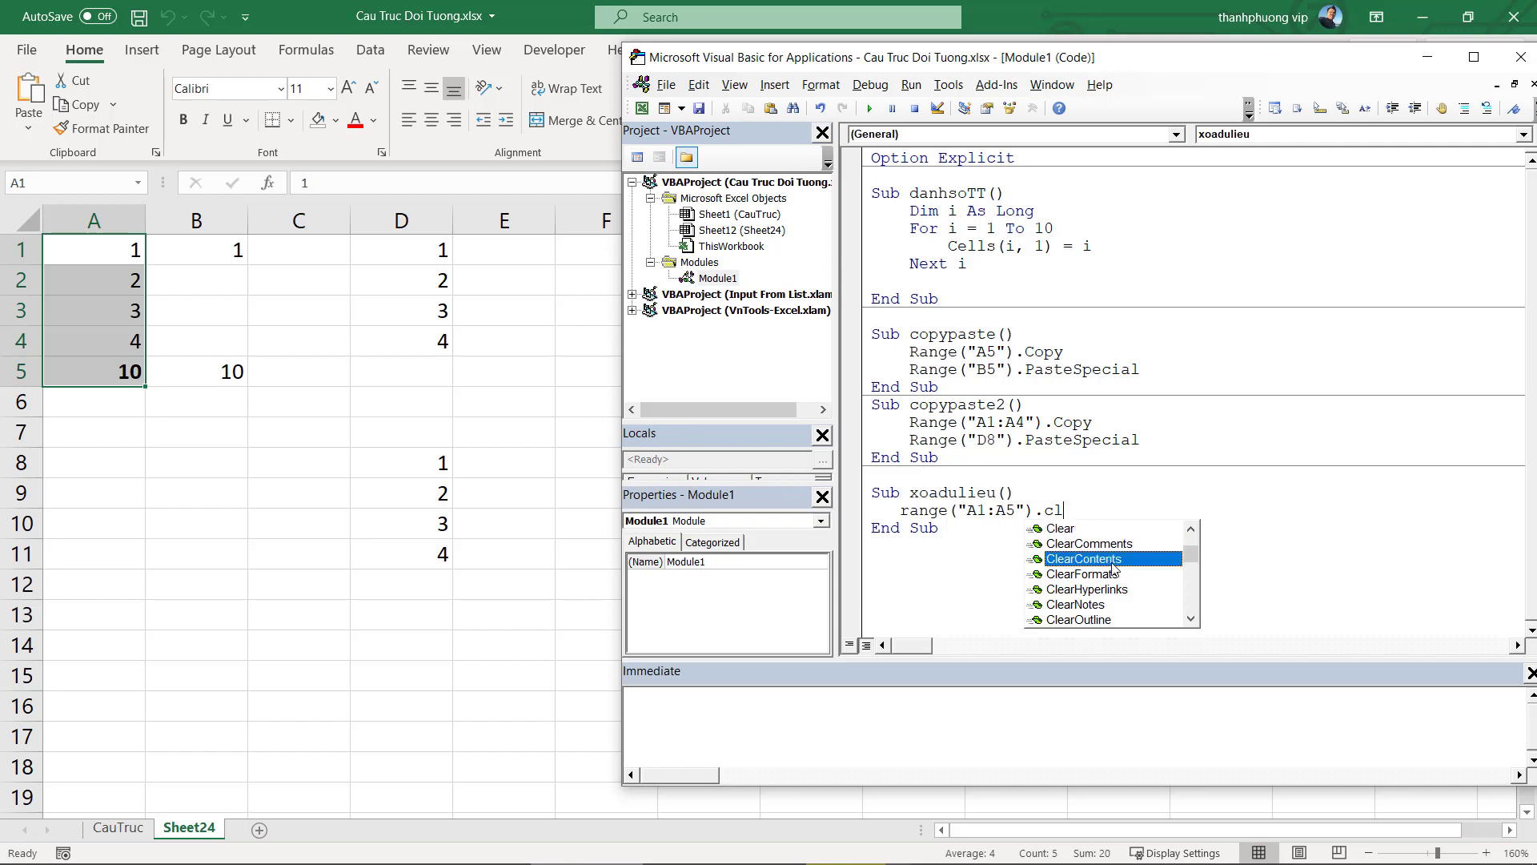
pyautogui.click(1110, 577)
pyautogui.click(1101, 594)
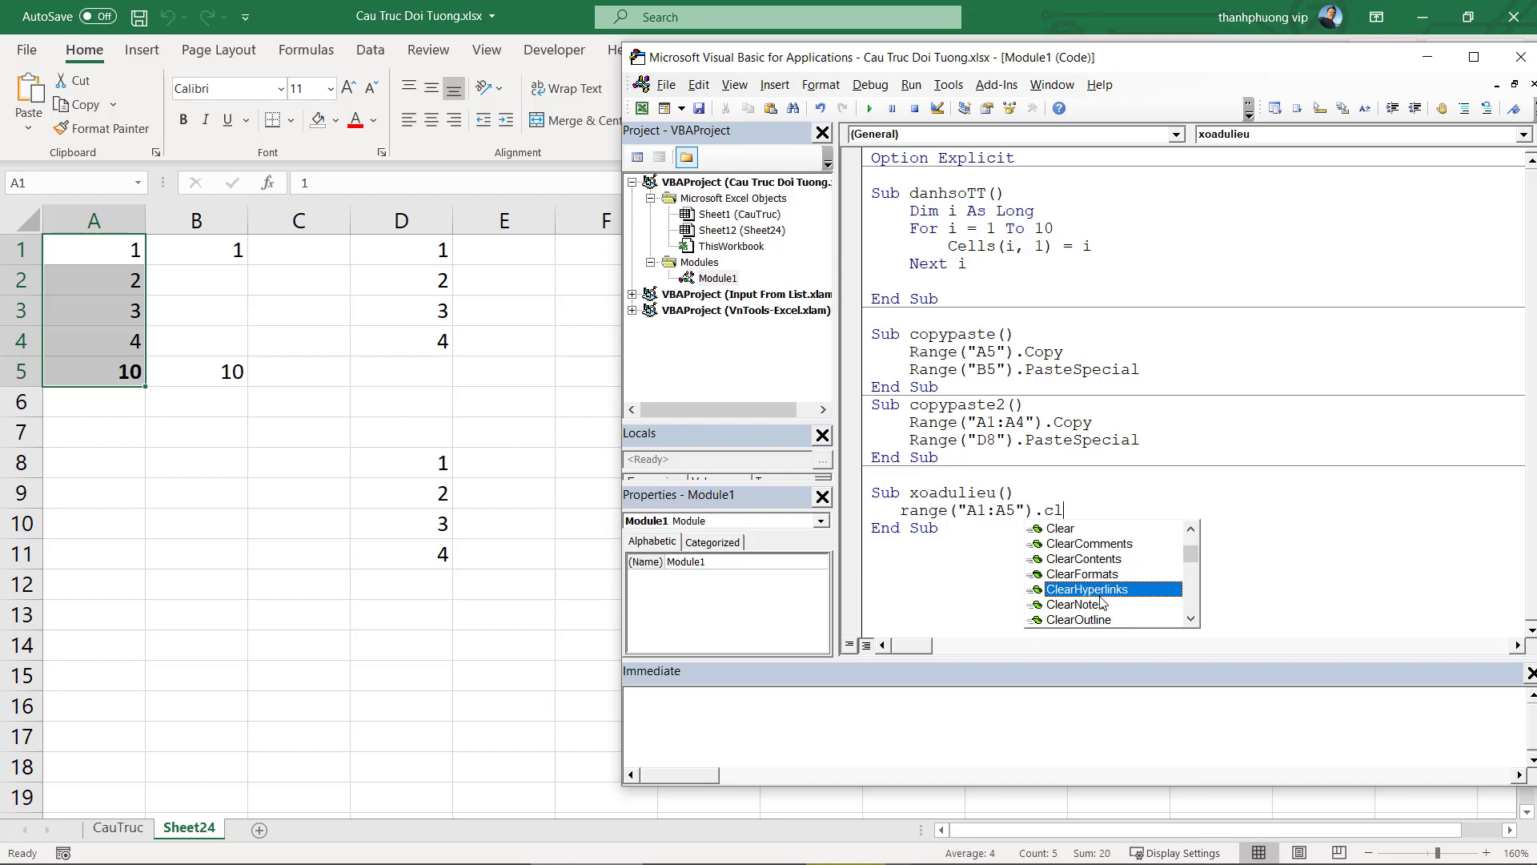
pyautogui.click(1098, 618)
pyautogui.click(1102, 605)
pyautogui.scroll(-1, 1102, 602)
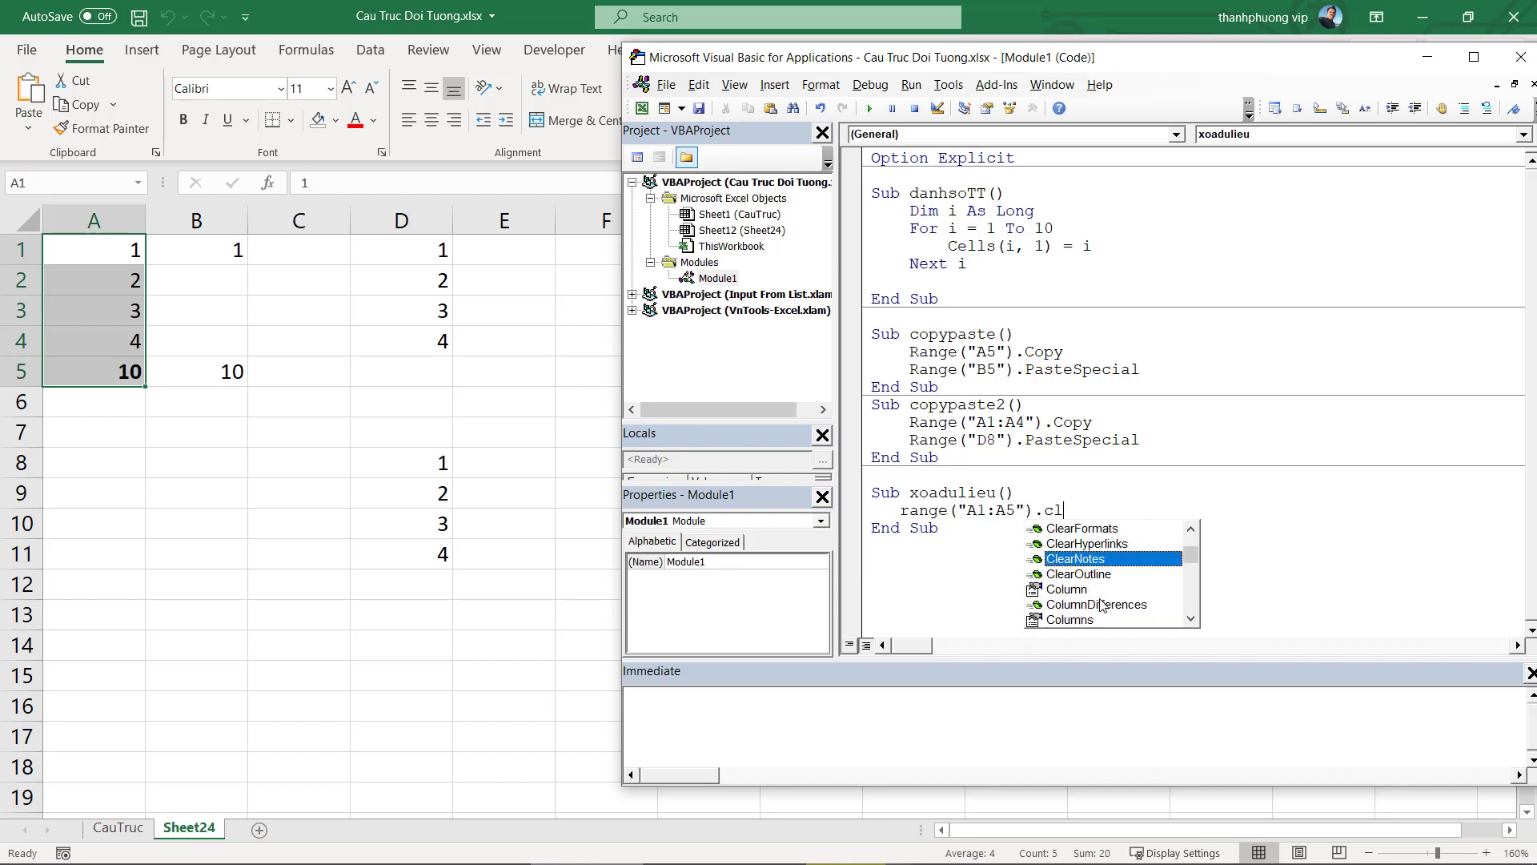
pyautogui.click(1099, 573)
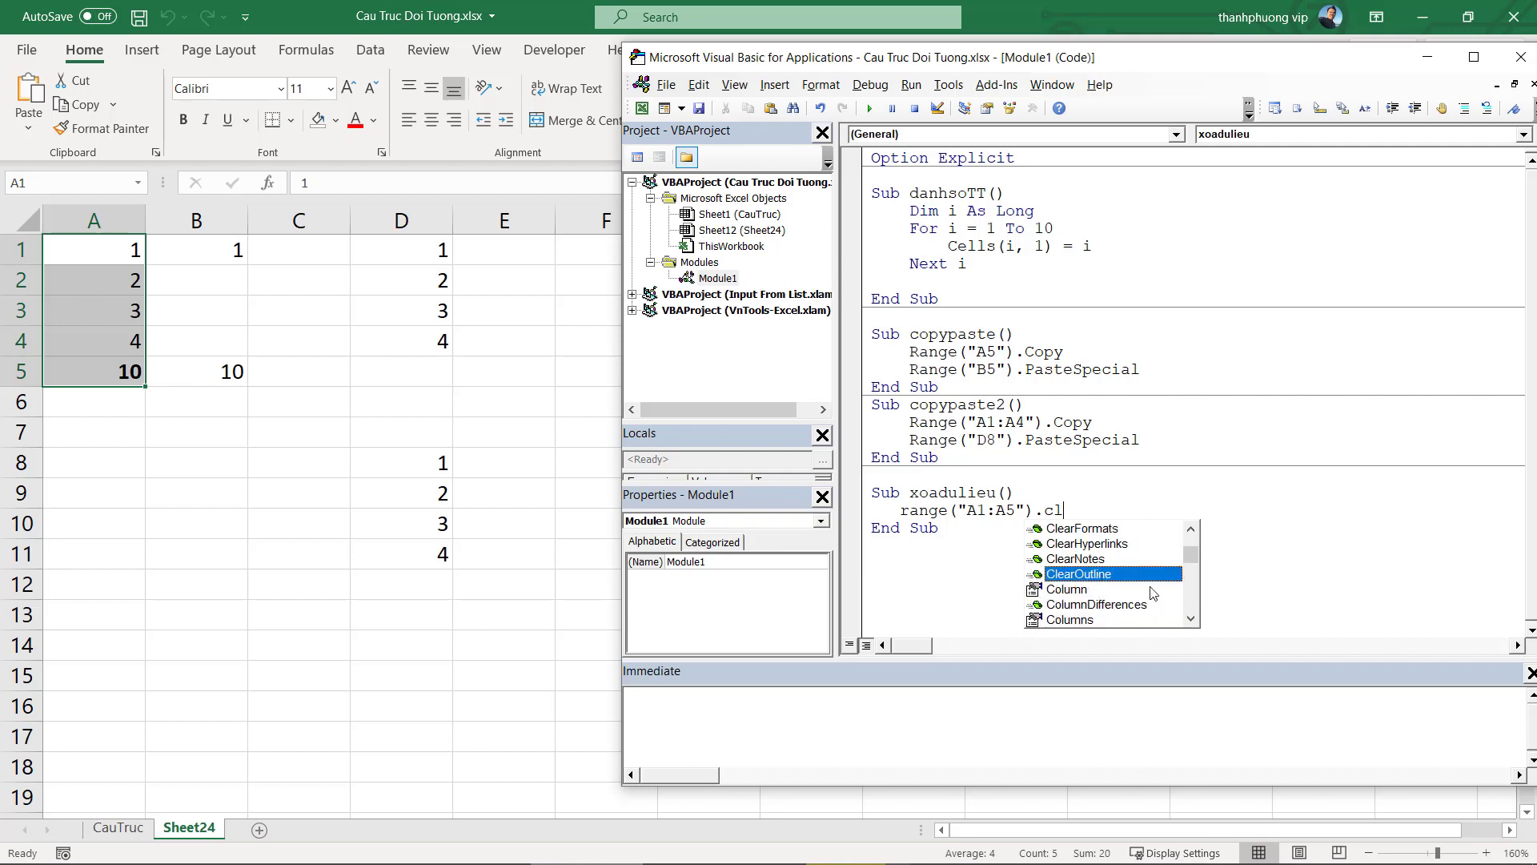
pyautogui.click(1080, 558)
pyautogui.click(1077, 502)
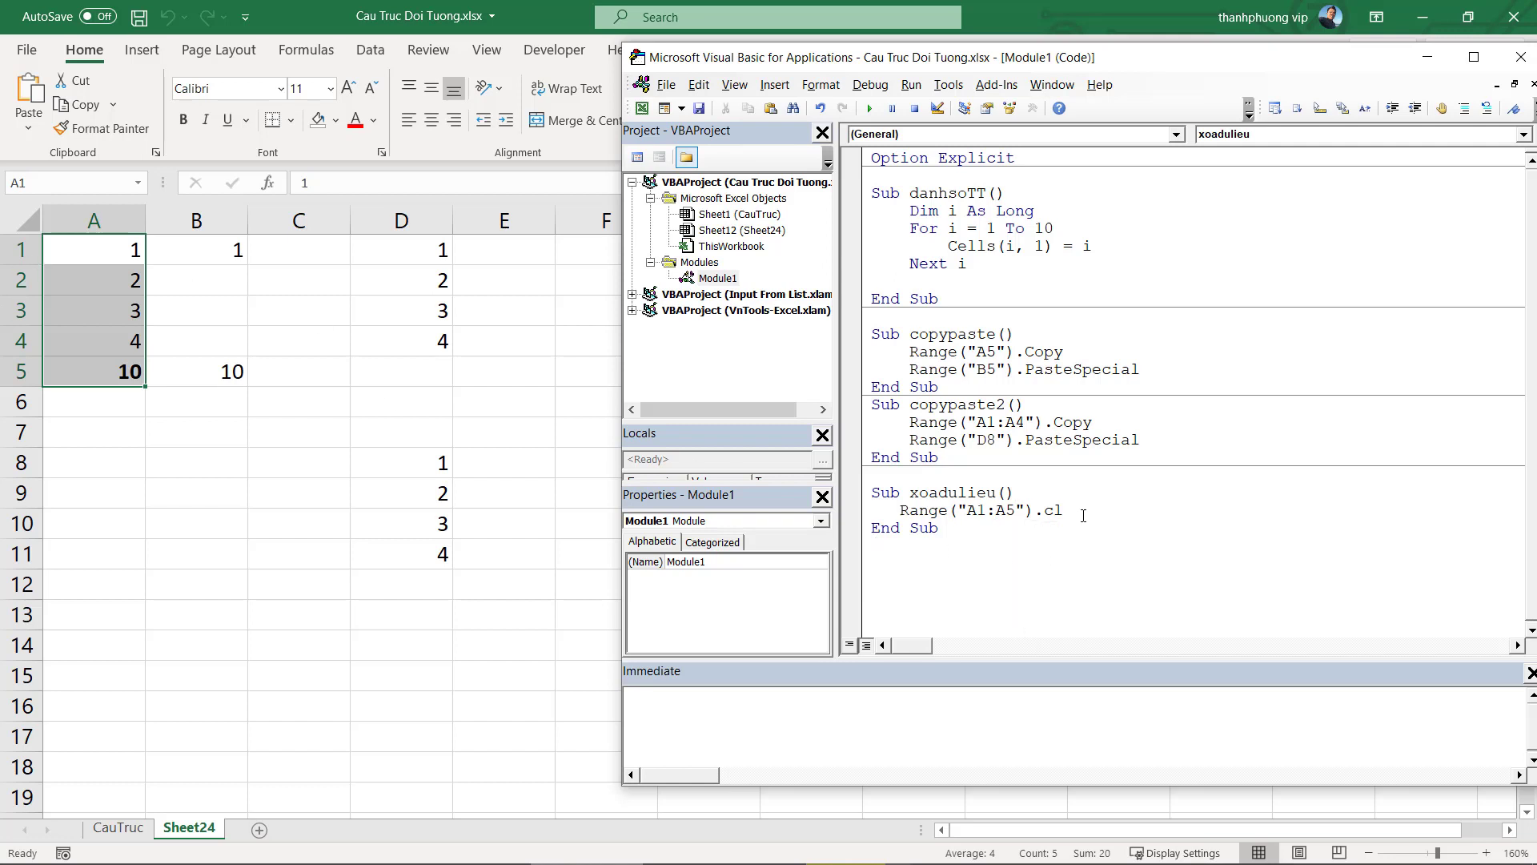
# Complete the statement as Range("A1:A5").ClearContents and run xoadulieu to empty A1:A5
pyautogui.hotkey('ctrl', 'space')
pyautogui.press('Down')
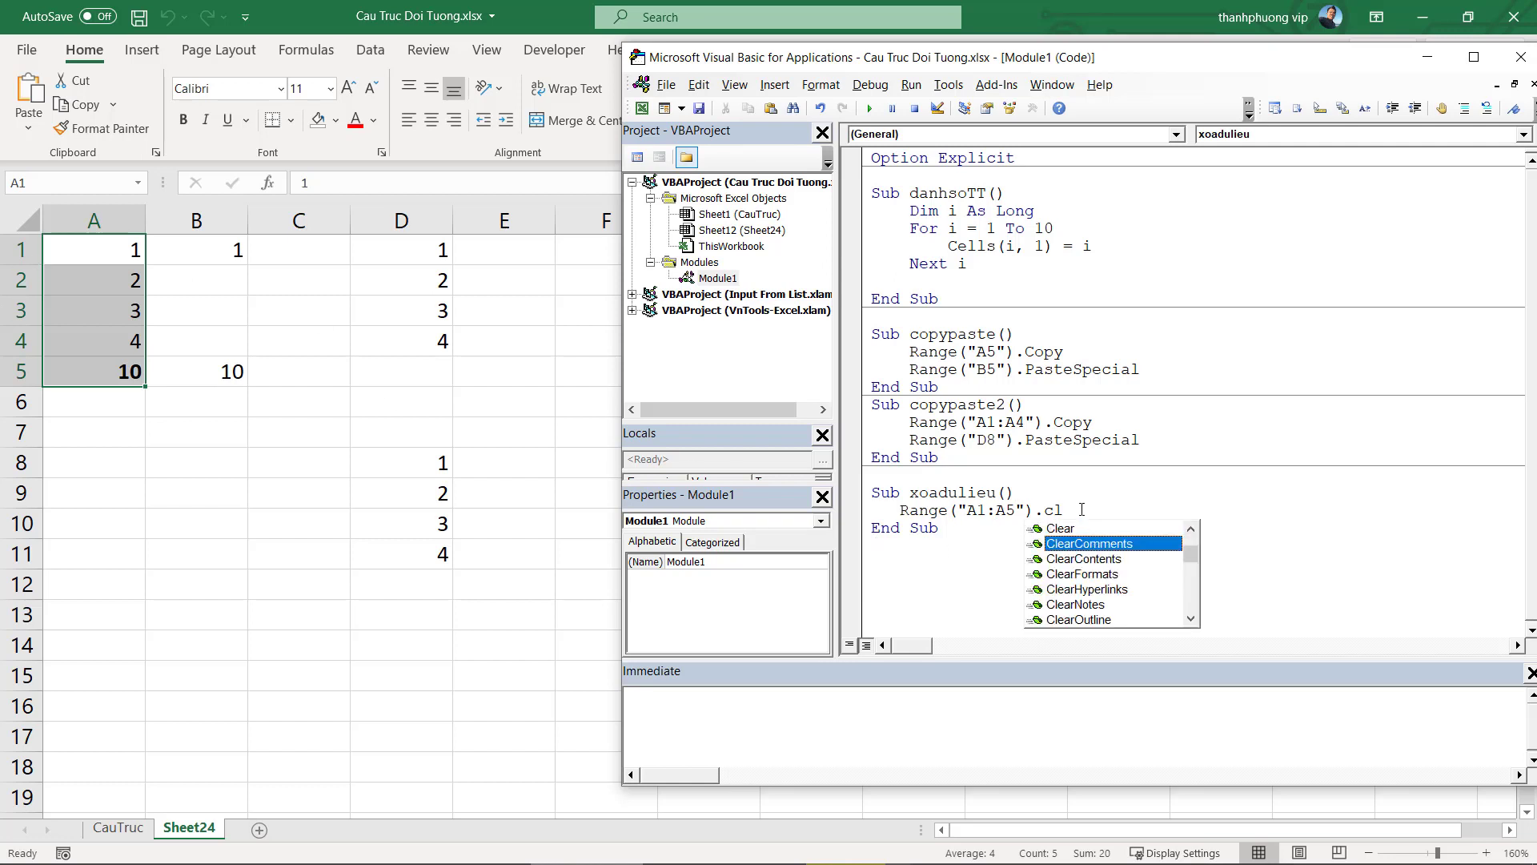
pyautogui.press('Down')
pyautogui.press('Tab')
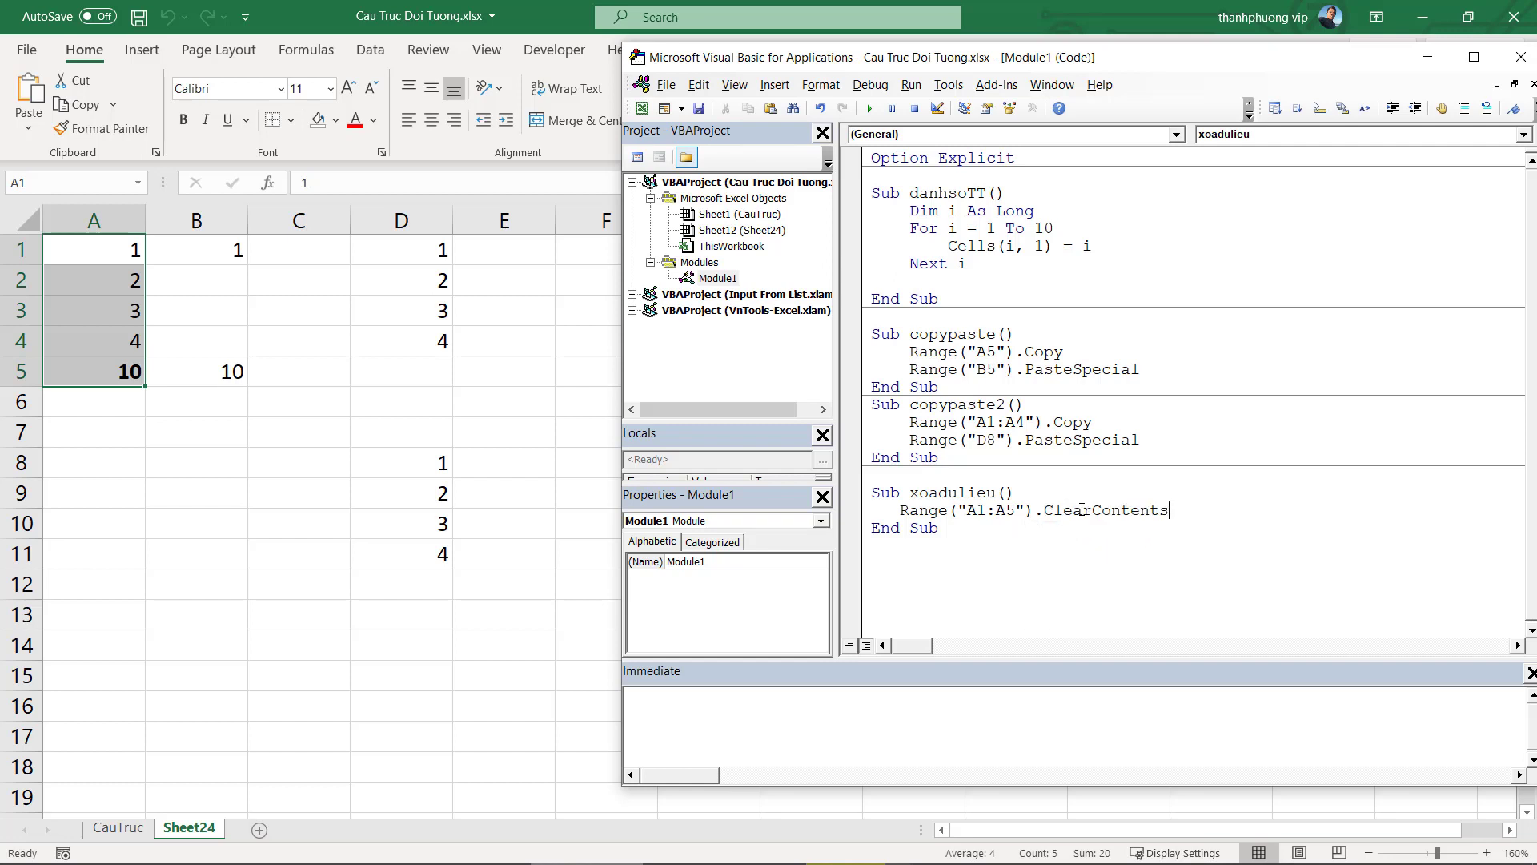
pyautogui.click(868, 108)
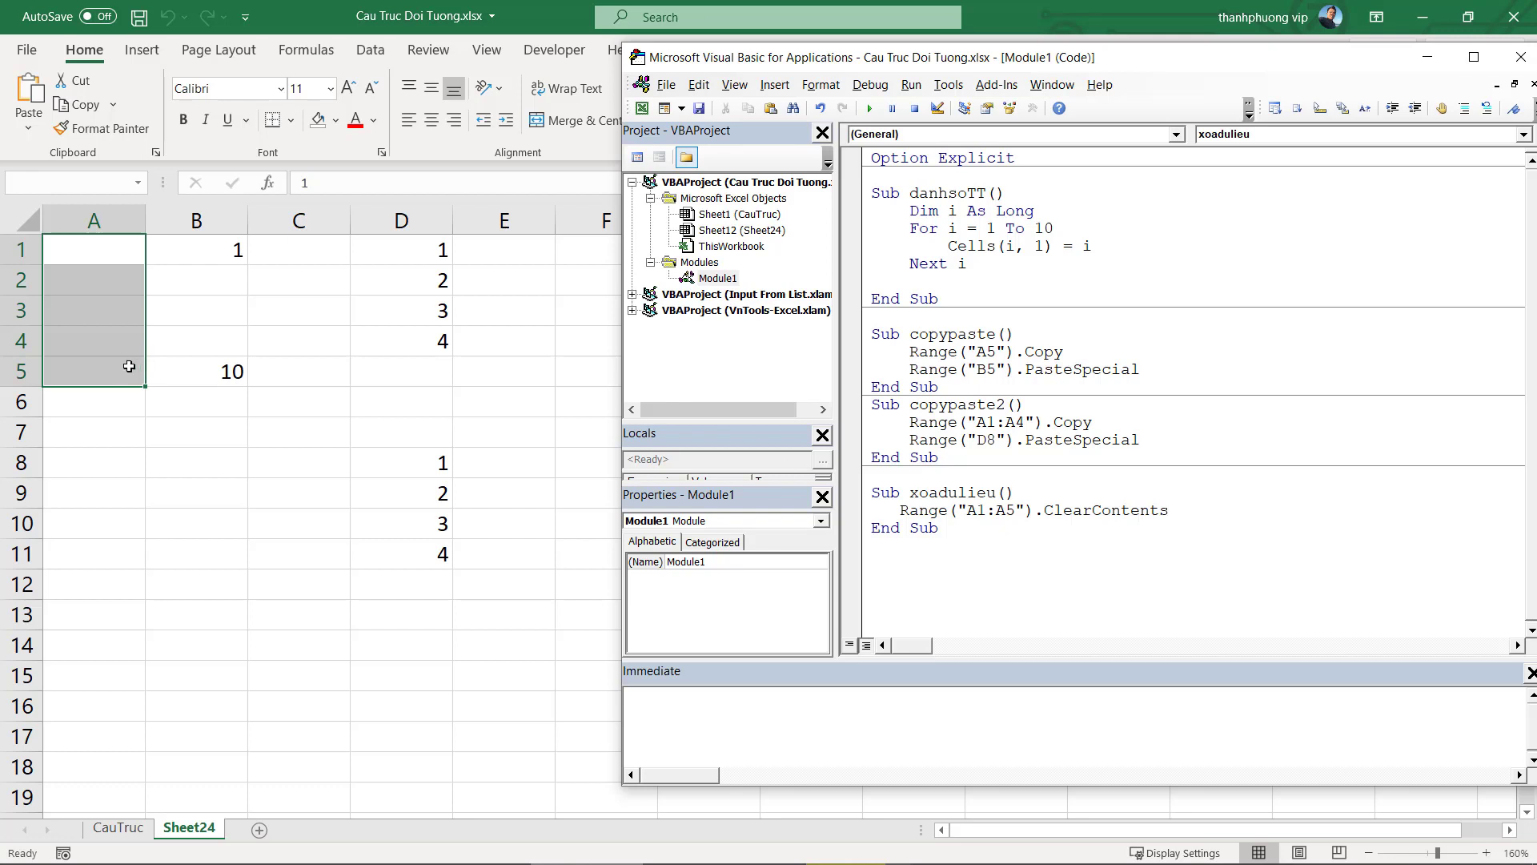
pyautogui.click(102, 303)
# Give A3 a dark grey fill and D1:D4 a light pink fill with red, bold, italic numbers
pyautogui.click(335, 129)
pyautogui.click(336, 201)
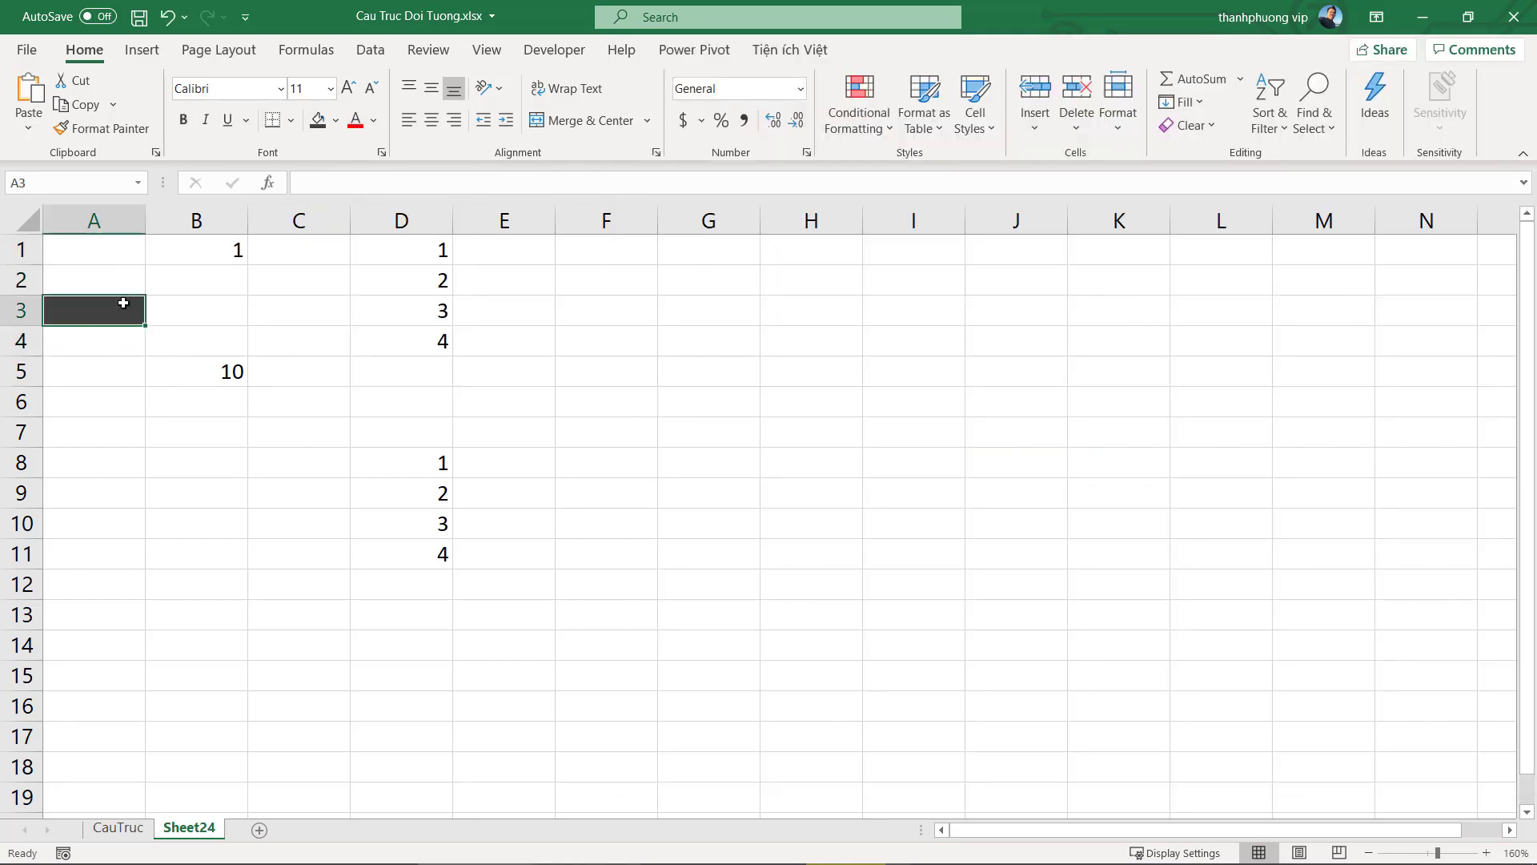
pyautogui.moveTo(404, 250); pyautogui.dragTo(424, 347)
pyautogui.click(336, 120)
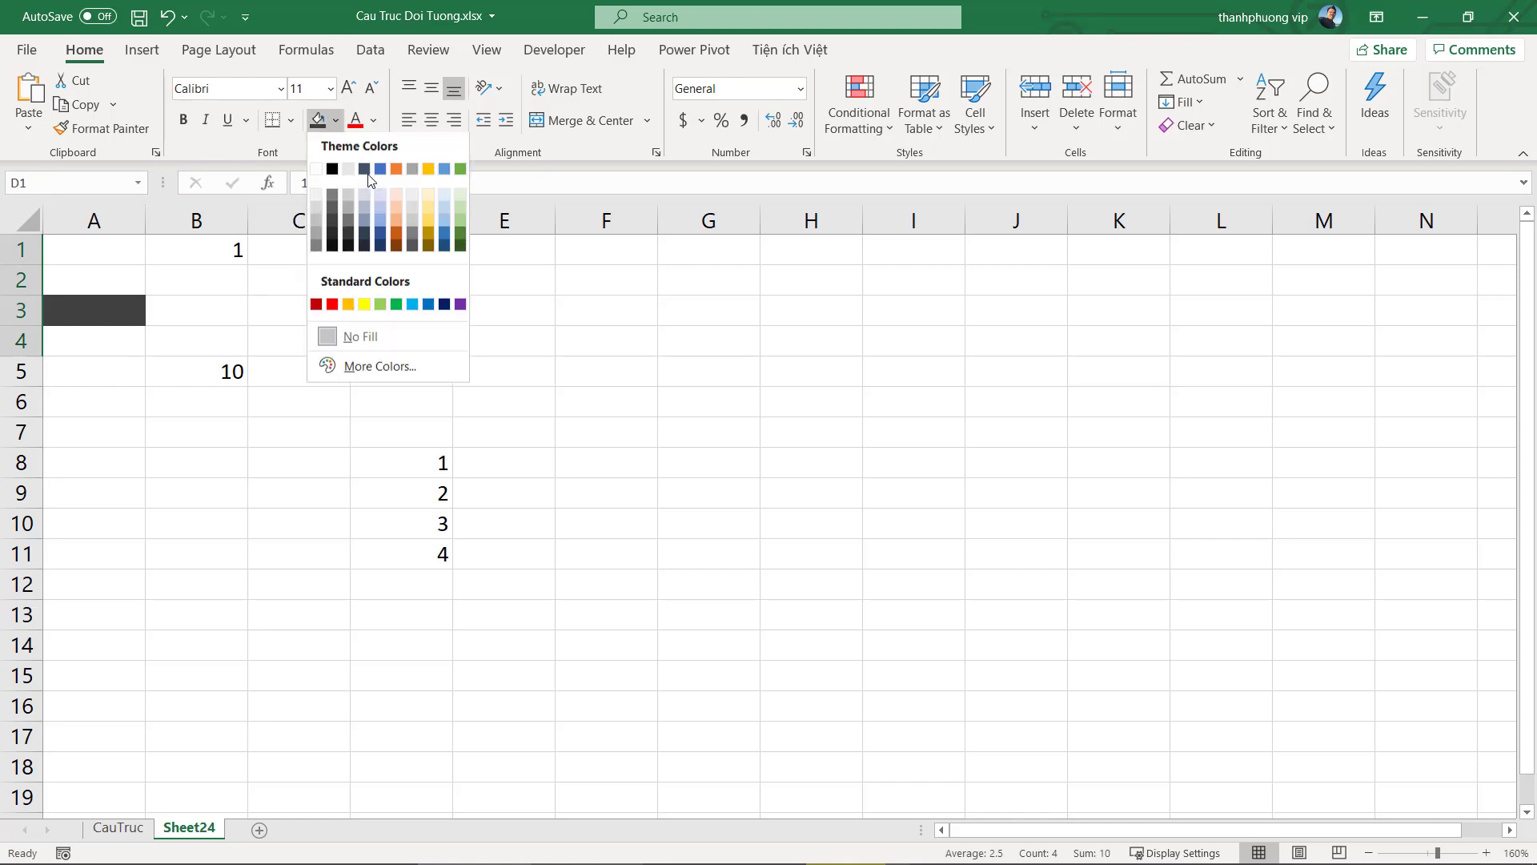
pyautogui.click(393, 200)
pyautogui.click(355, 120)
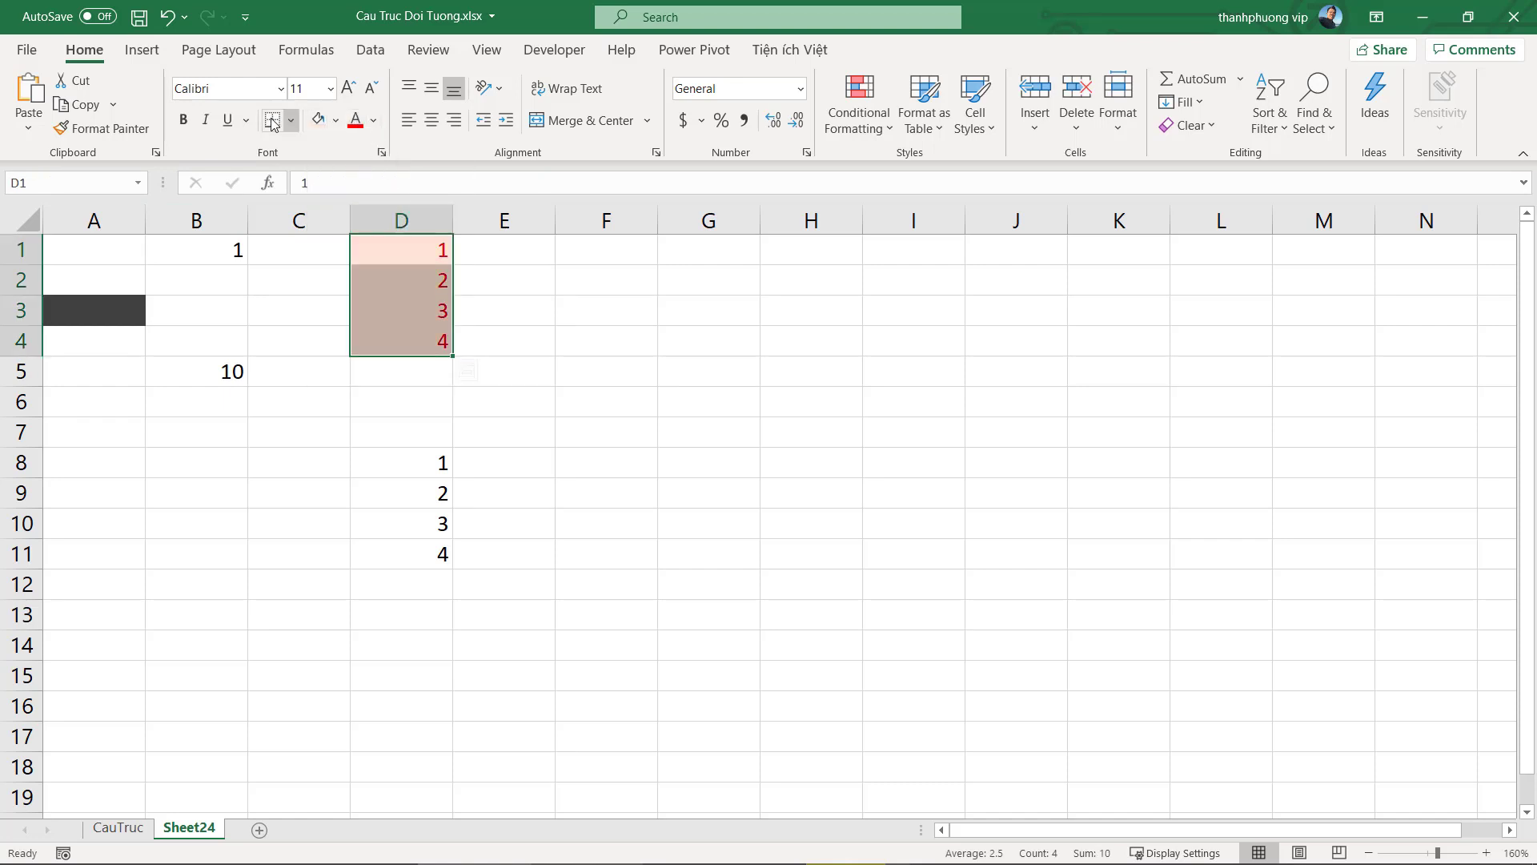
pyautogui.click(183, 121)
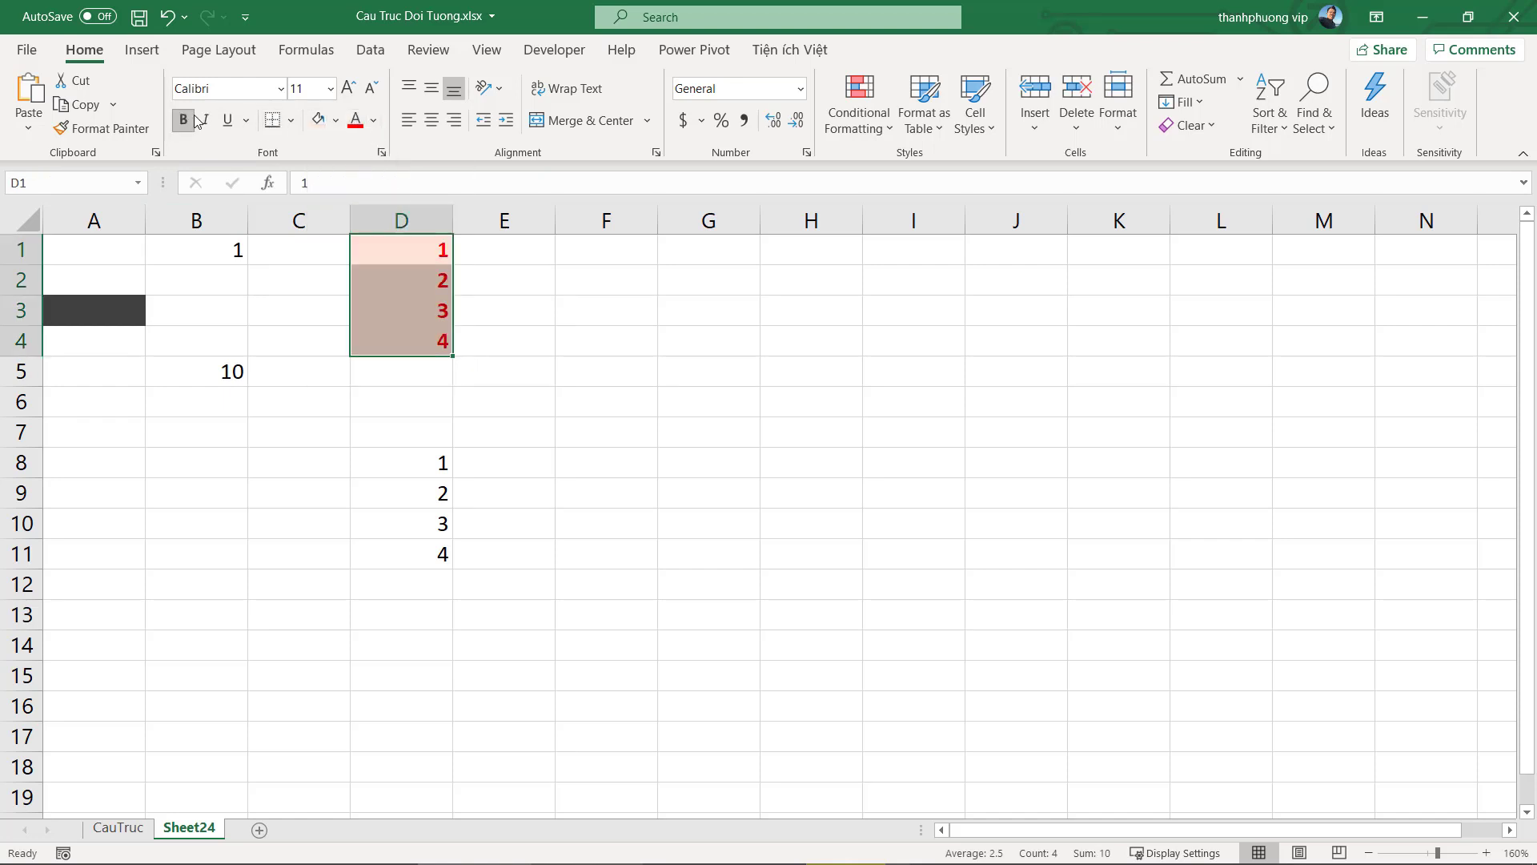
pyautogui.click(205, 120)
pyautogui.moveTo(412, 257); pyautogui.dragTo(414, 331)
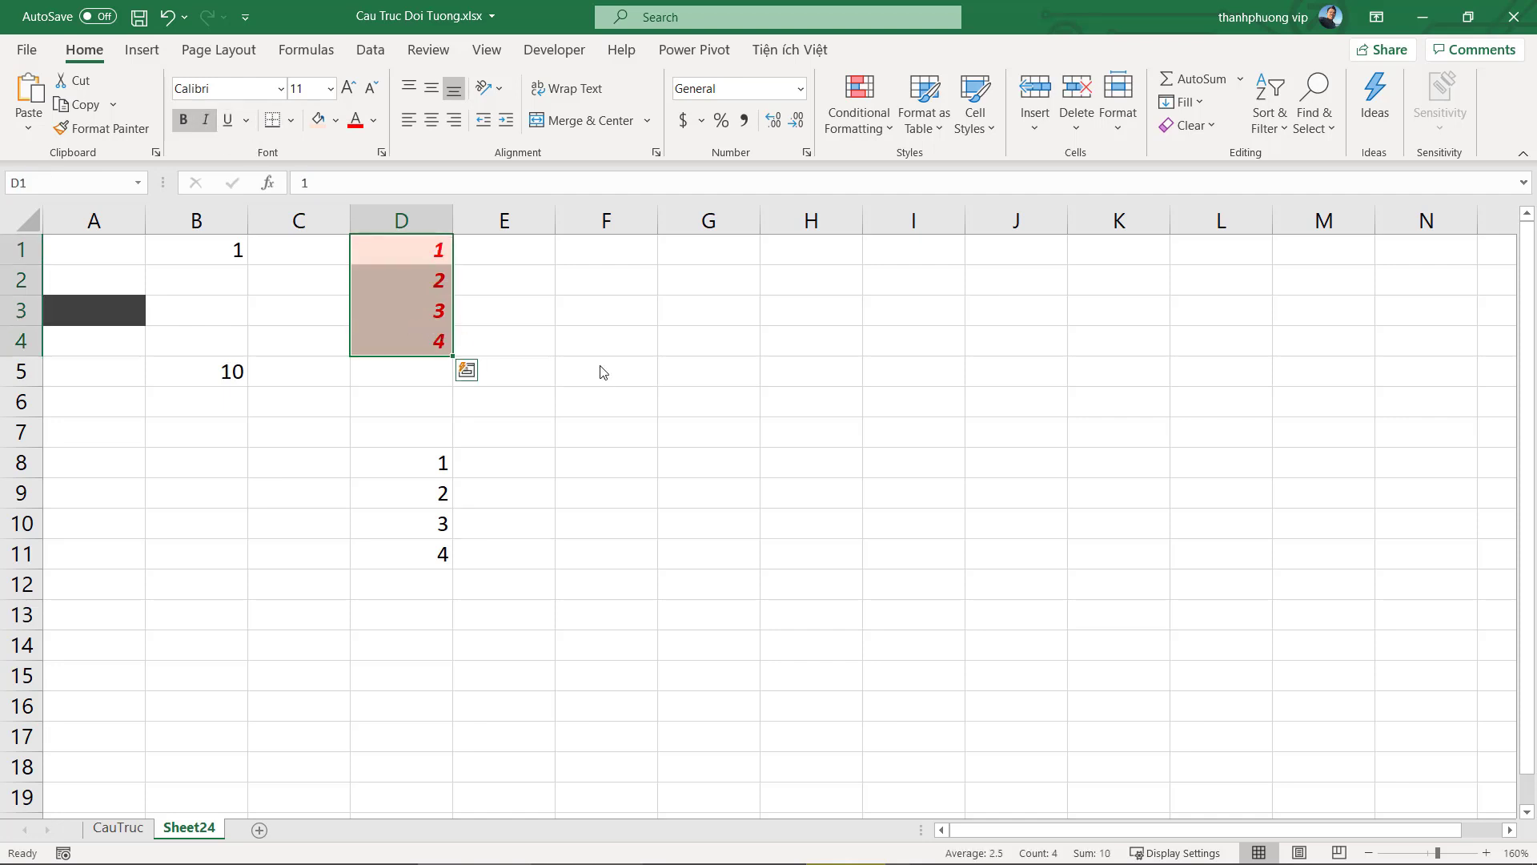
# Change the method to ClearFormats and run xoadulieu to strip formatting from A1:A5
pyautogui.hotkey('alt', 'F11')
pyautogui.moveTo(1202, 515); pyautogui.dragTo(1095, 513)
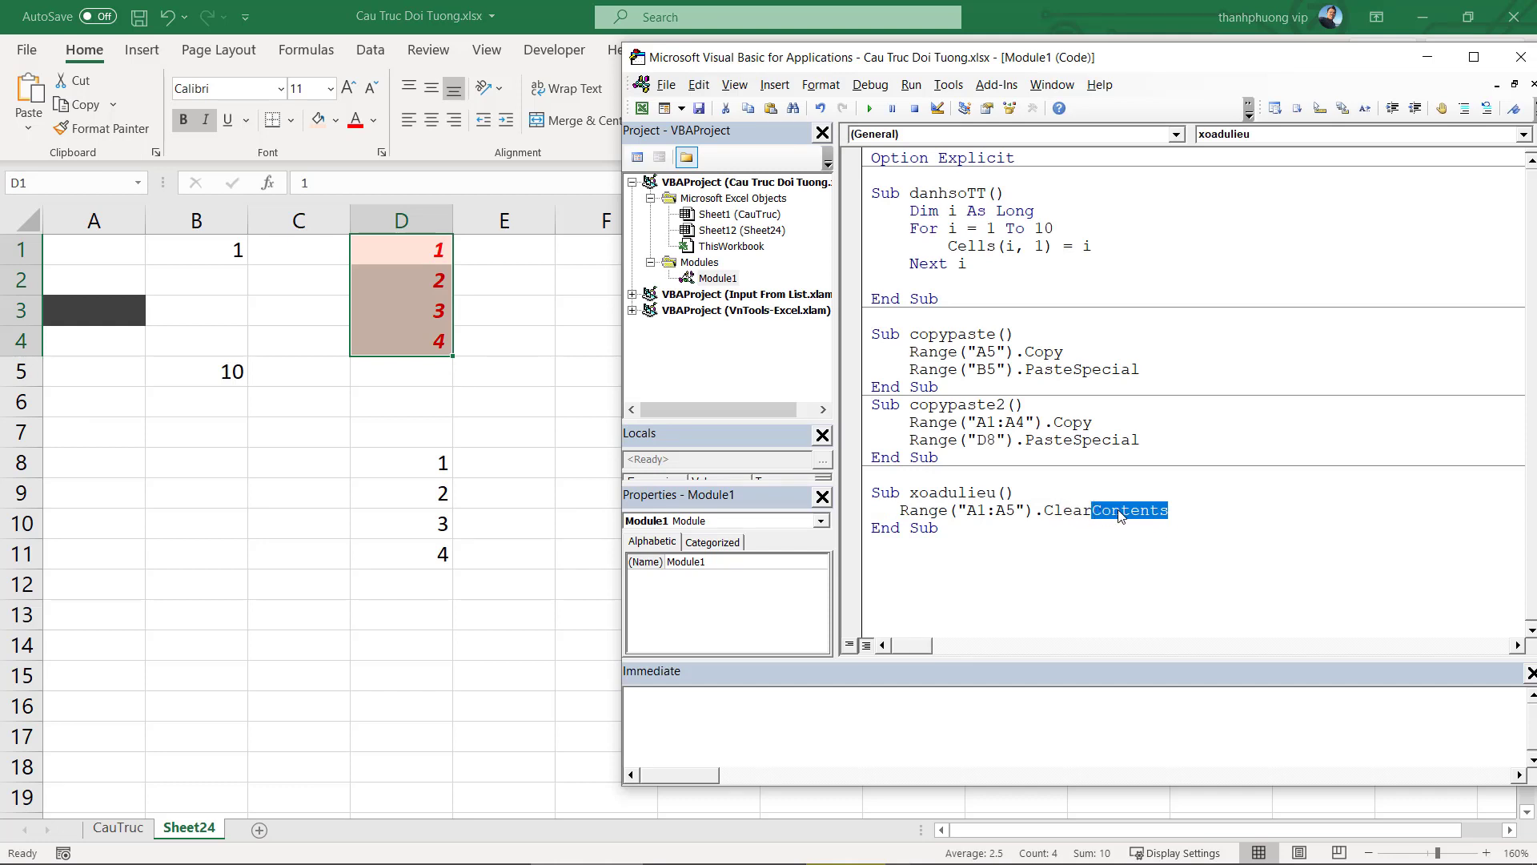
pyautogui.moveTo(1169, 512); pyautogui.dragTo(1044, 510)
pyautogui.write('cl')
pyautogui.hotkey('ctrl', 'space')
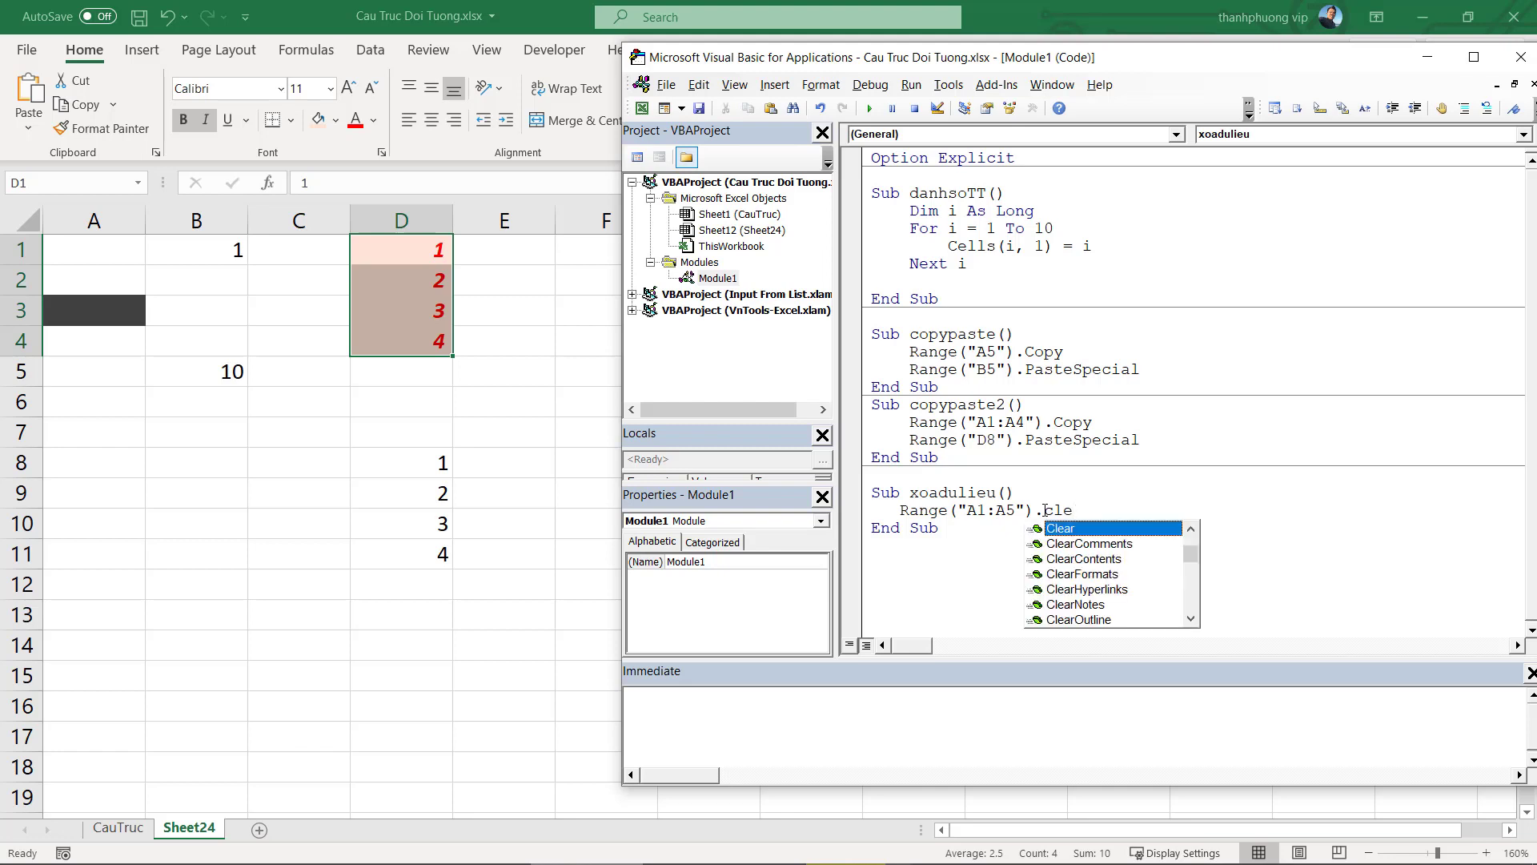
pyautogui.press('Down')
pyautogui.press('Down')
pyautogui.press('Down')
pyautogui.press('Tab')
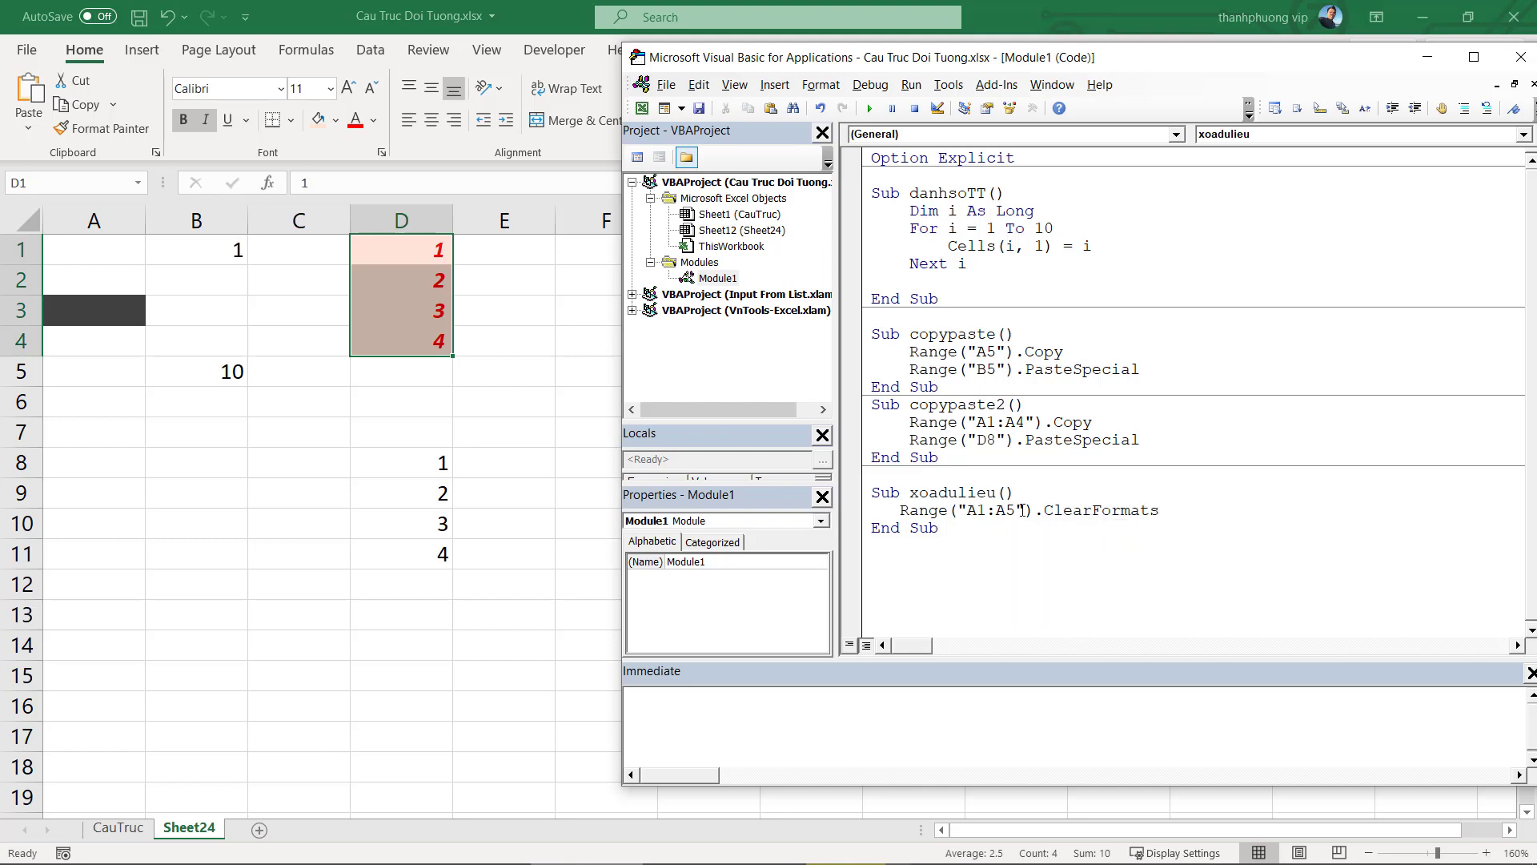
pyautogui.click(873, 110)
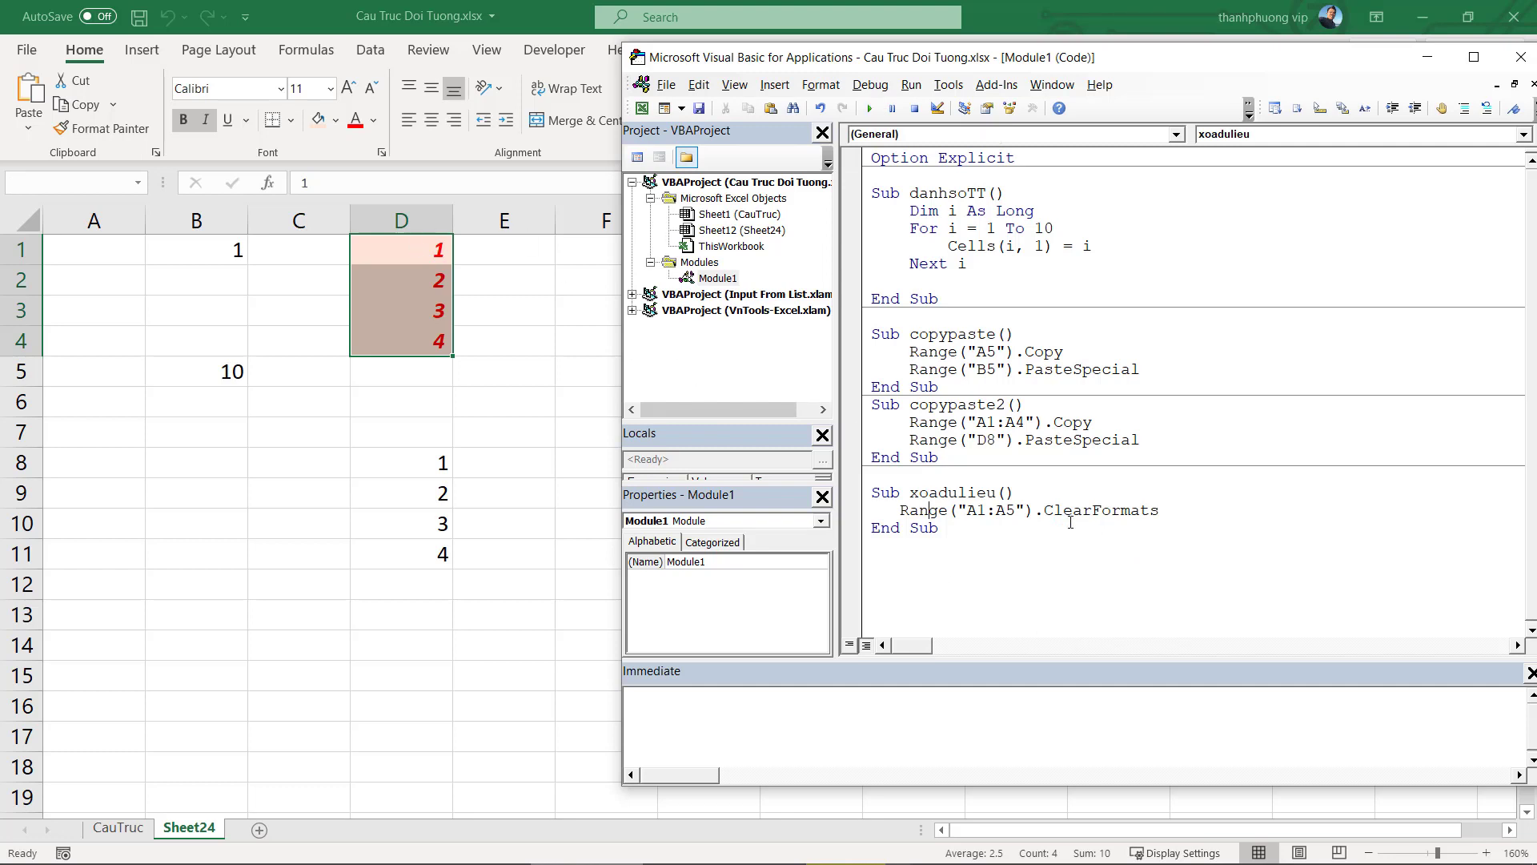
# Retarget the range to D1:D5 and run it, then shorten the method to .Clear
pyautogui.moveTo(966, 510); pyautogui.dragTo(996, 510)
pyautogui.write('D1:')
pyautogui.write('D')
pyautogui.click(870, 108)
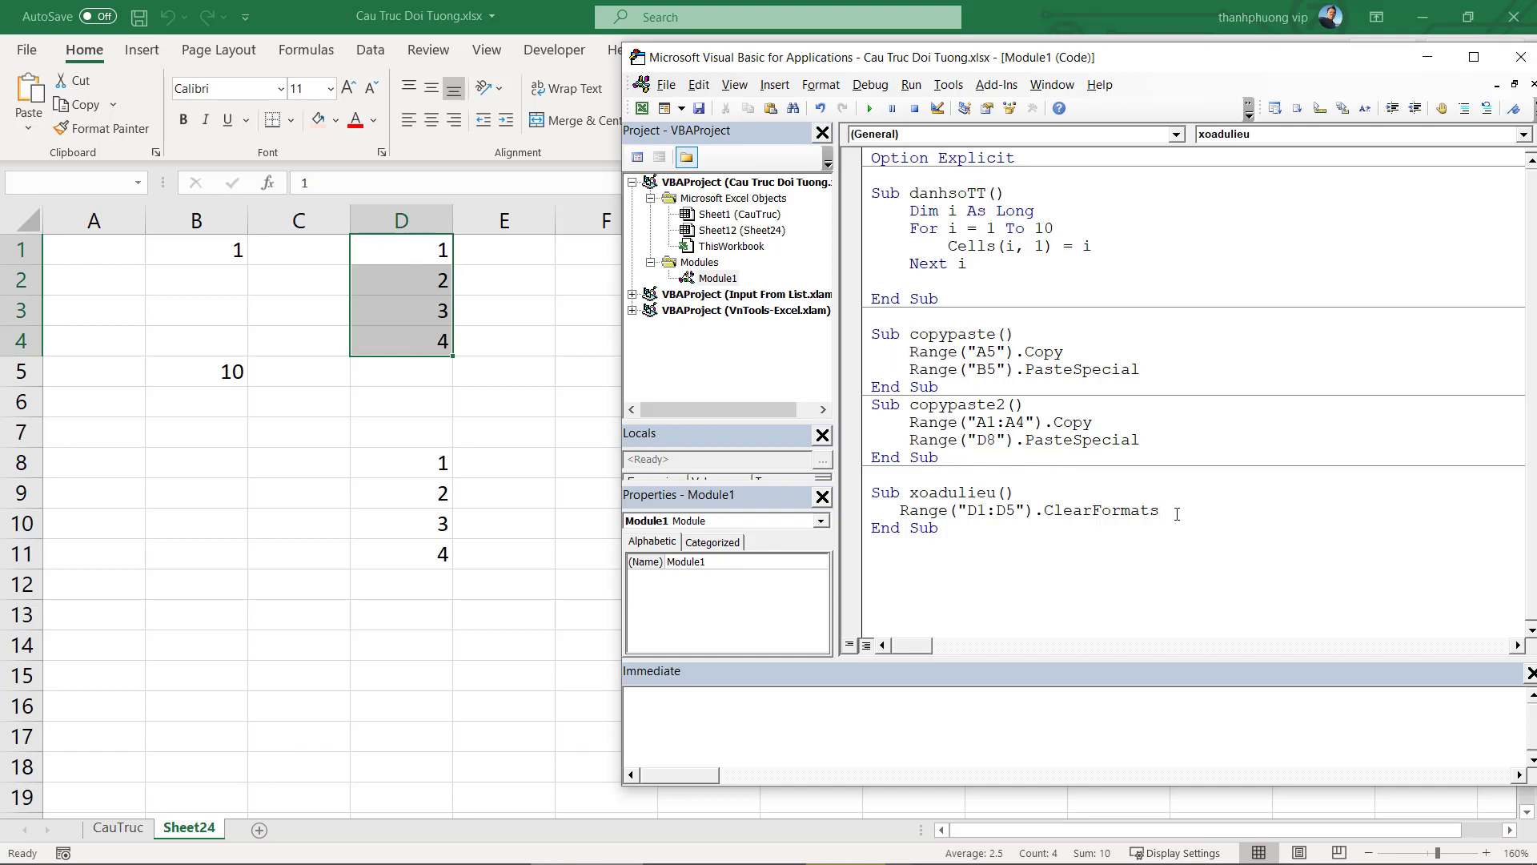
pyautogui.moveTo(1162, 512); pyautogui.dragTo(1093, 513)
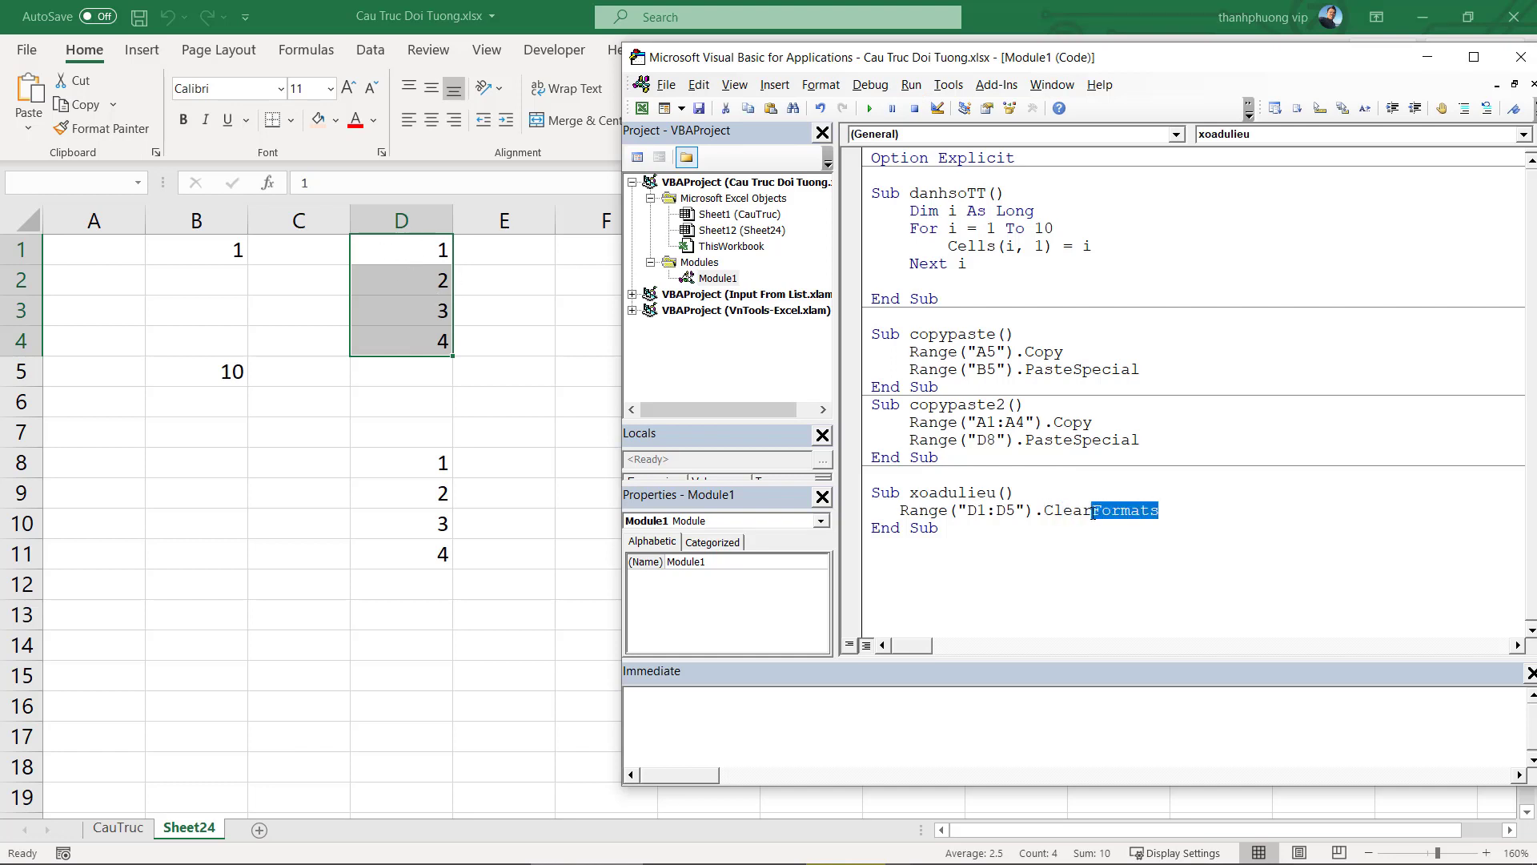
pyautogui.press('Delete')
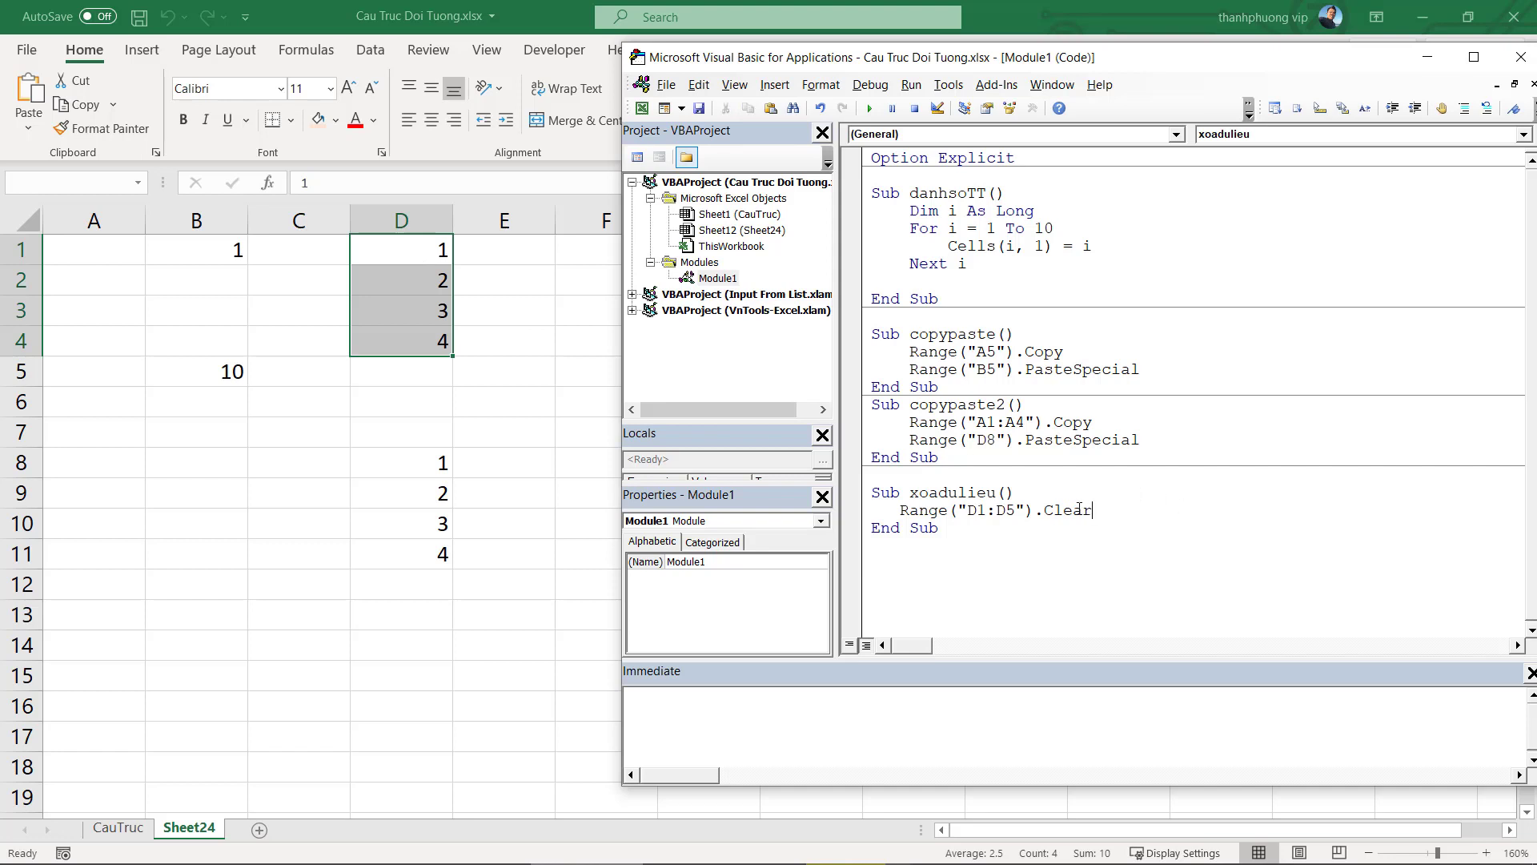
pyautogui.click(391, 271)
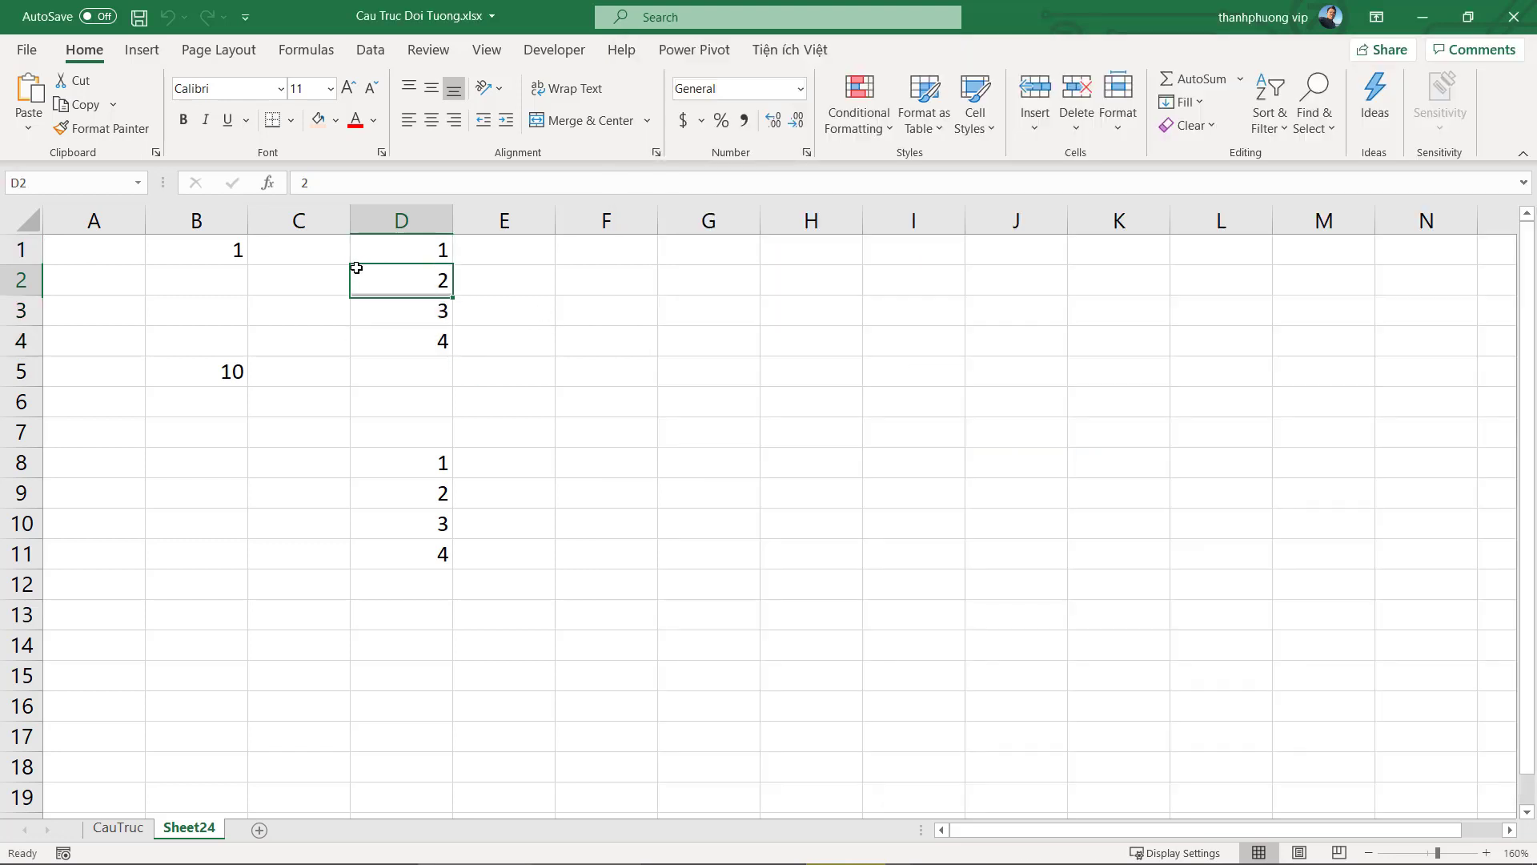
# Give D2 a light red fill with italic red text, then run xoadulieu to wipe D1:D5
pyautogui.click(319, 121)
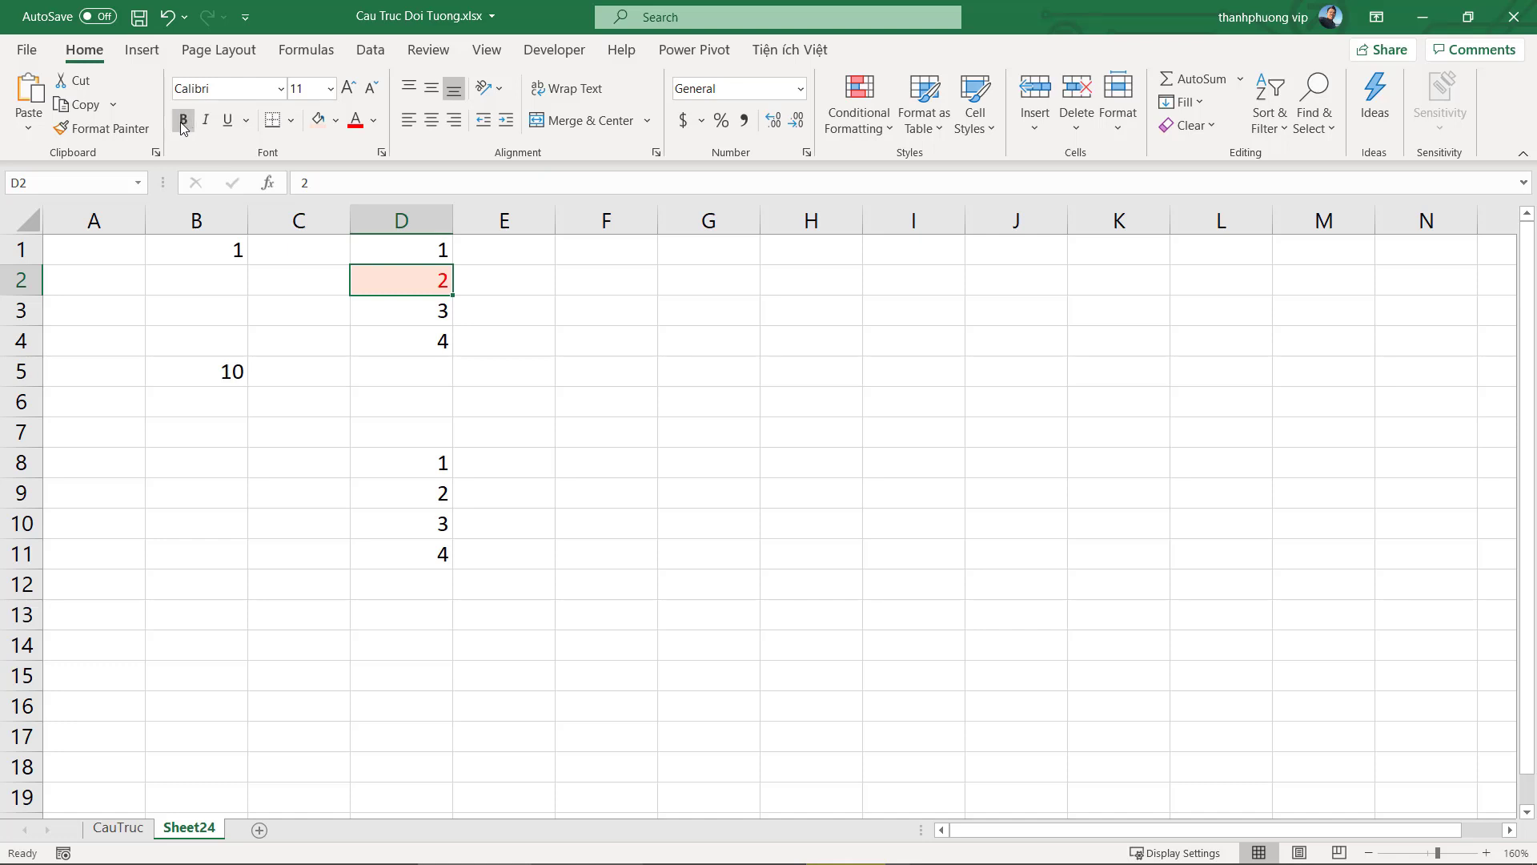
pyautogui.click(206, 121)
pyautogui.click(625, 854)
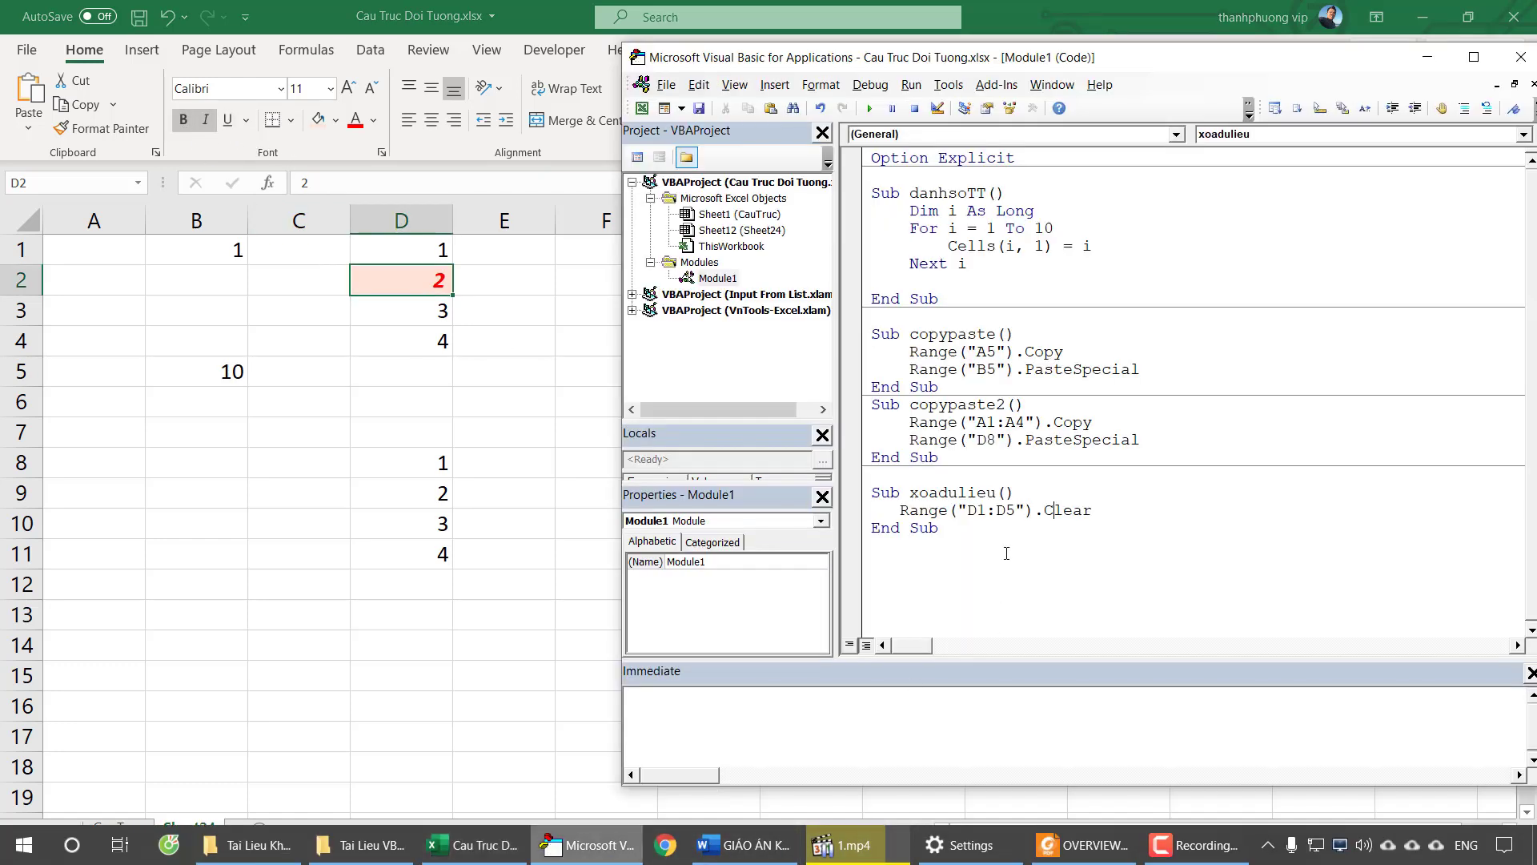
pyautogui.click(869, 108)
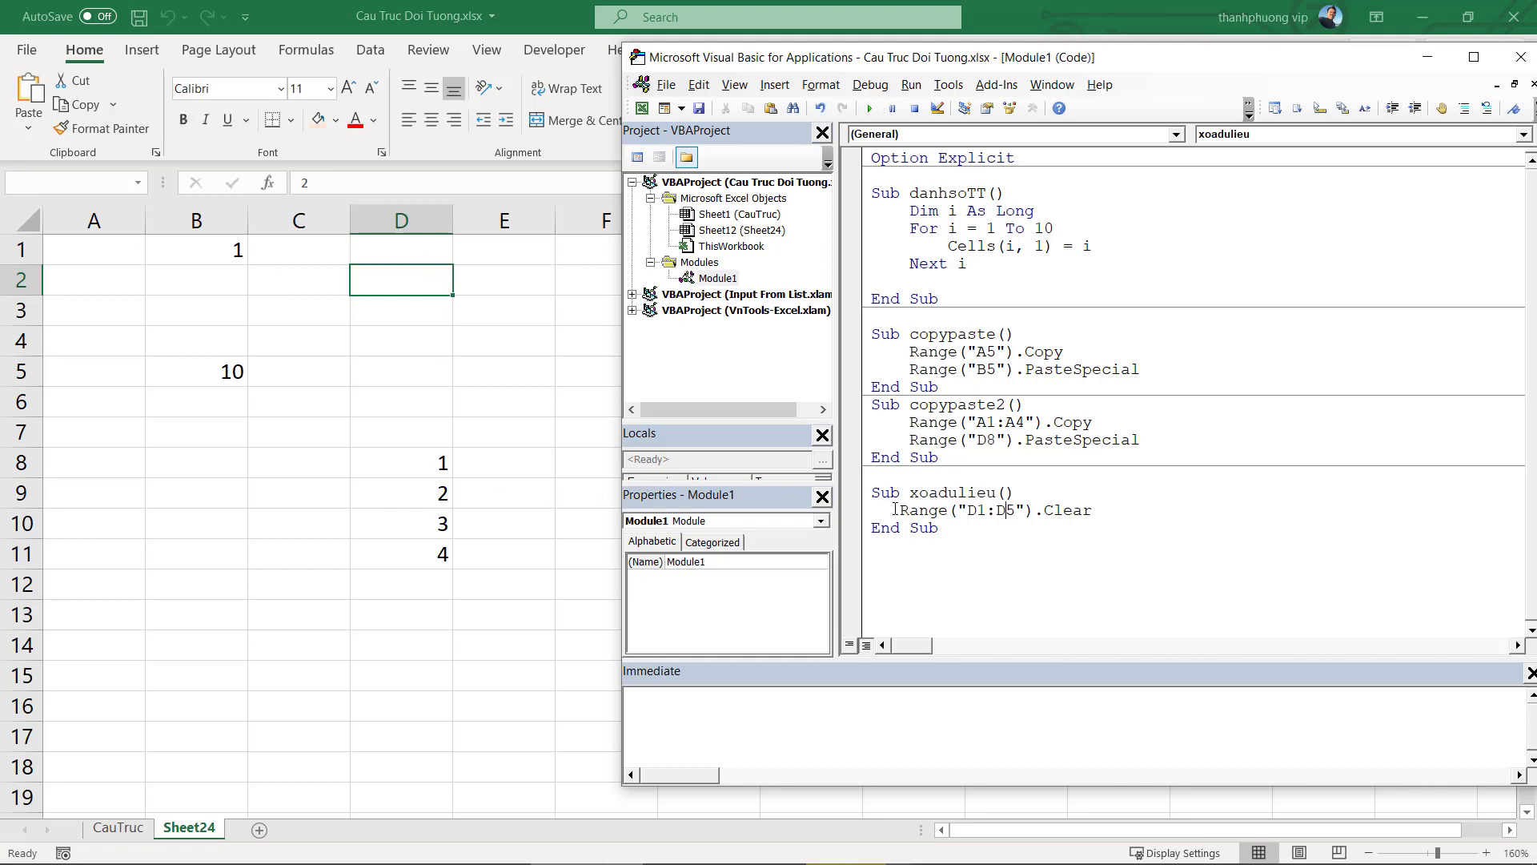
# Rewrite the statement as Cells.Clear and run it to blank the whole of Sheet24
pyautogui.moveTo(894, 509); pyautogui.dragTo(1233, 511)
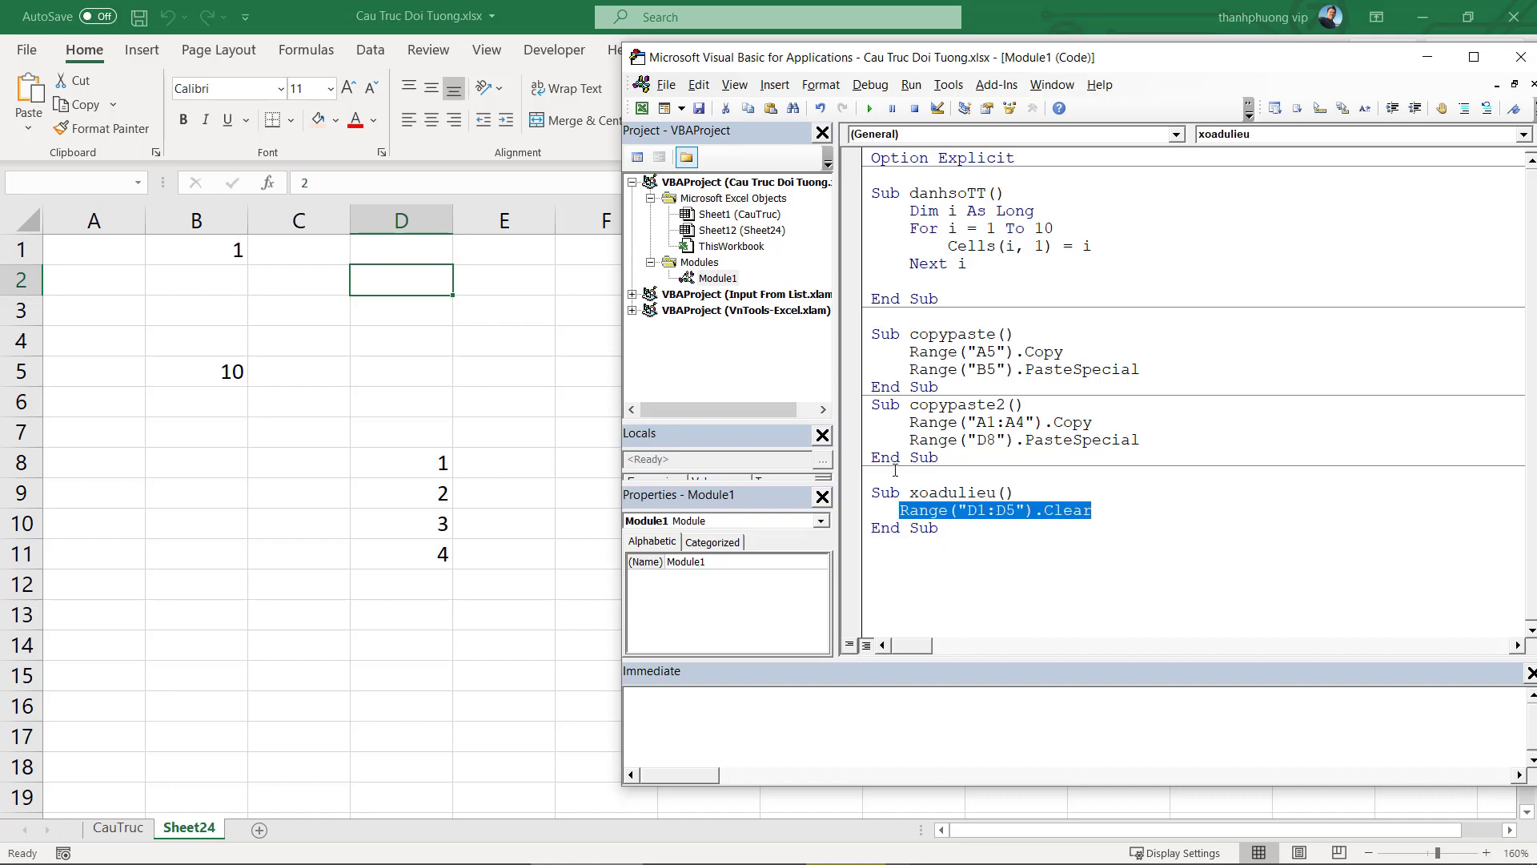
pyautogui.click(240, 365)
pyautogui.hotkey('alt', 'Tab')
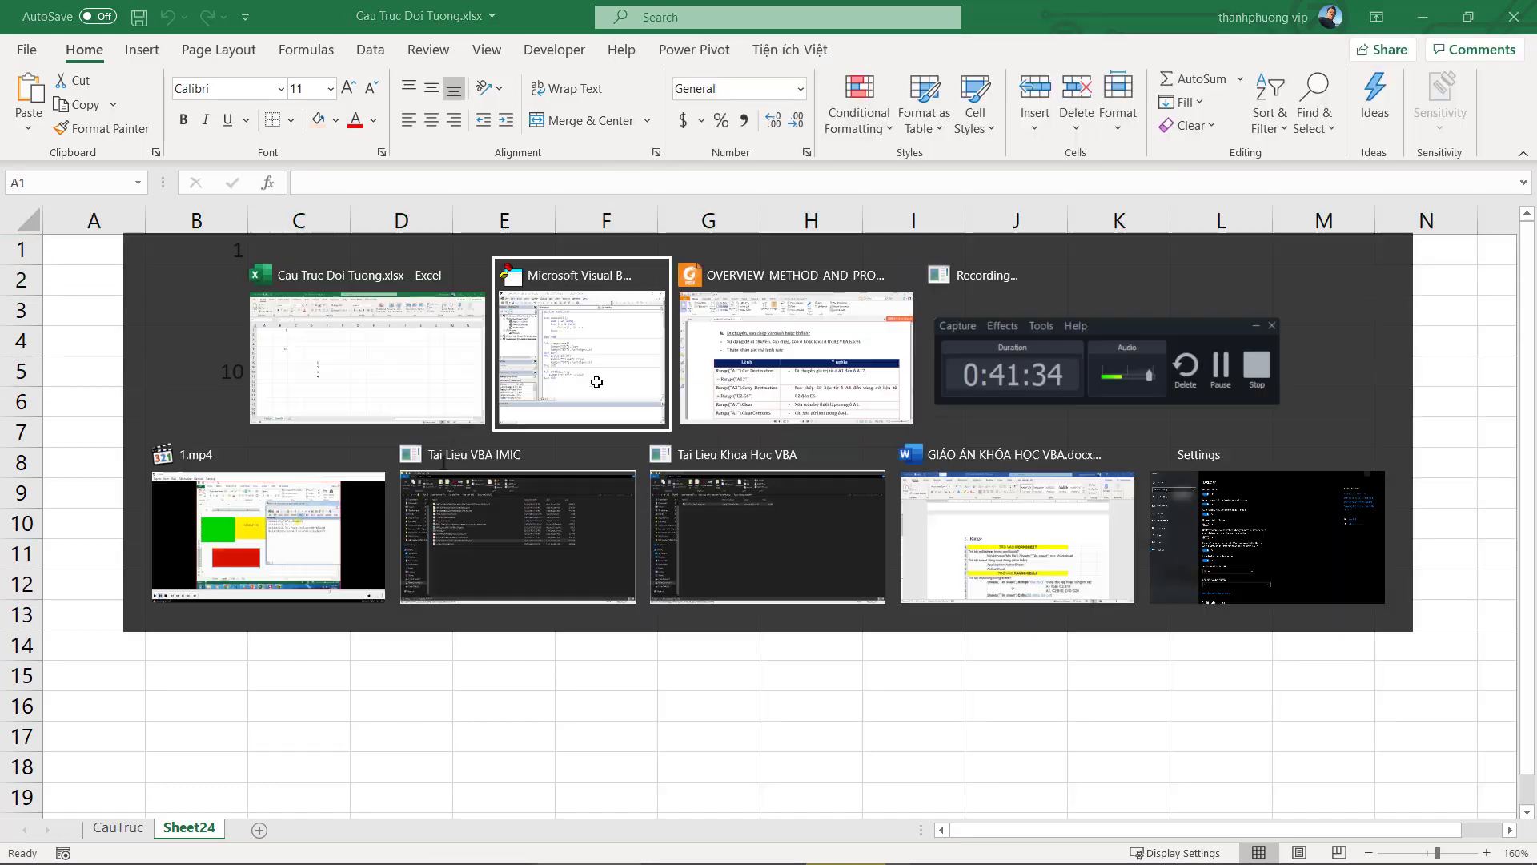
pyautogui.write('cells')
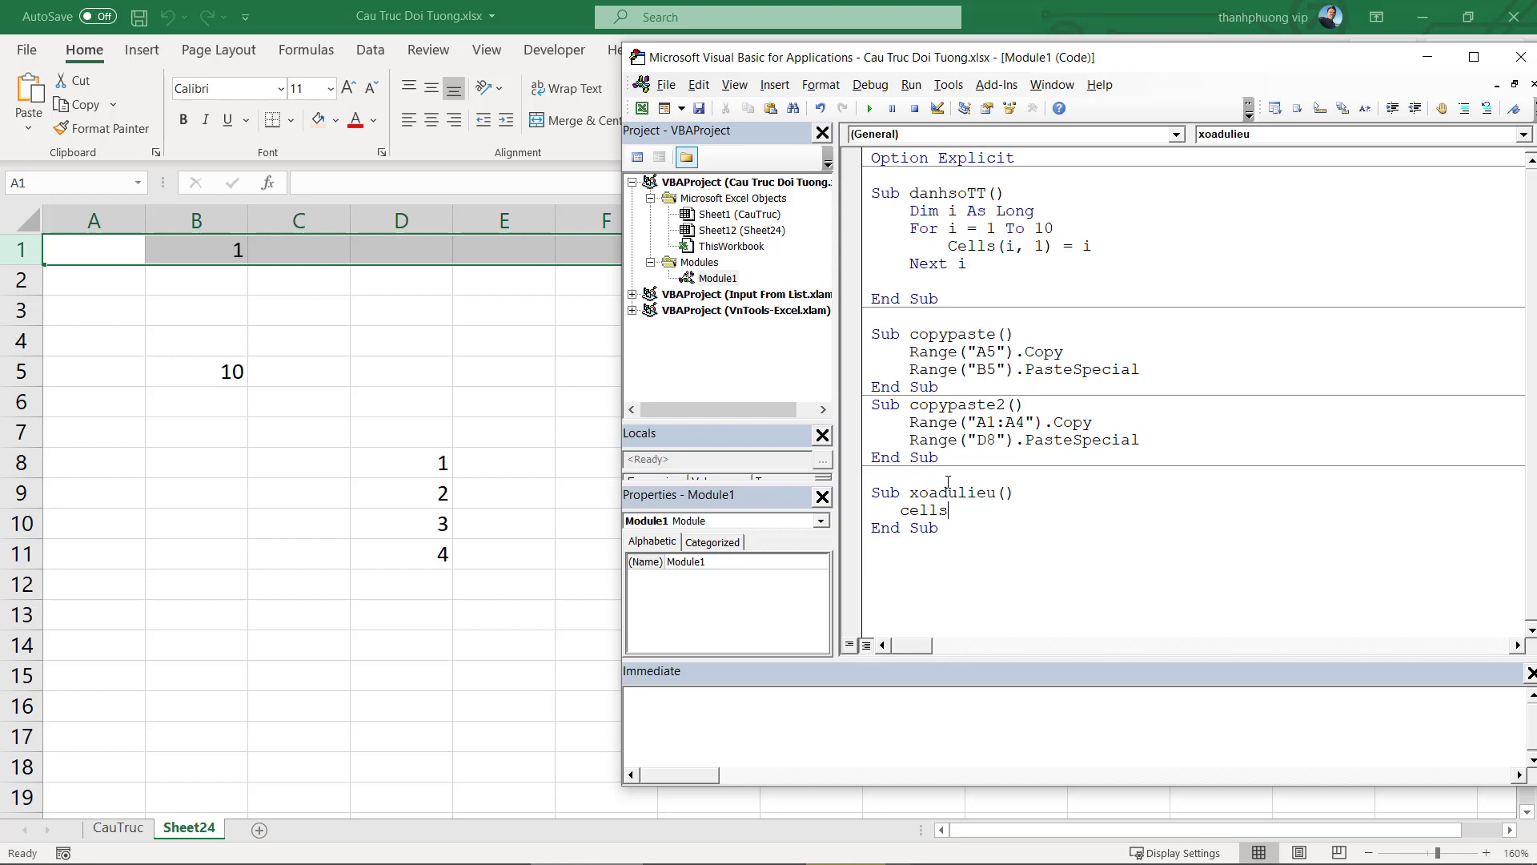
pyautogui.write('.ce')
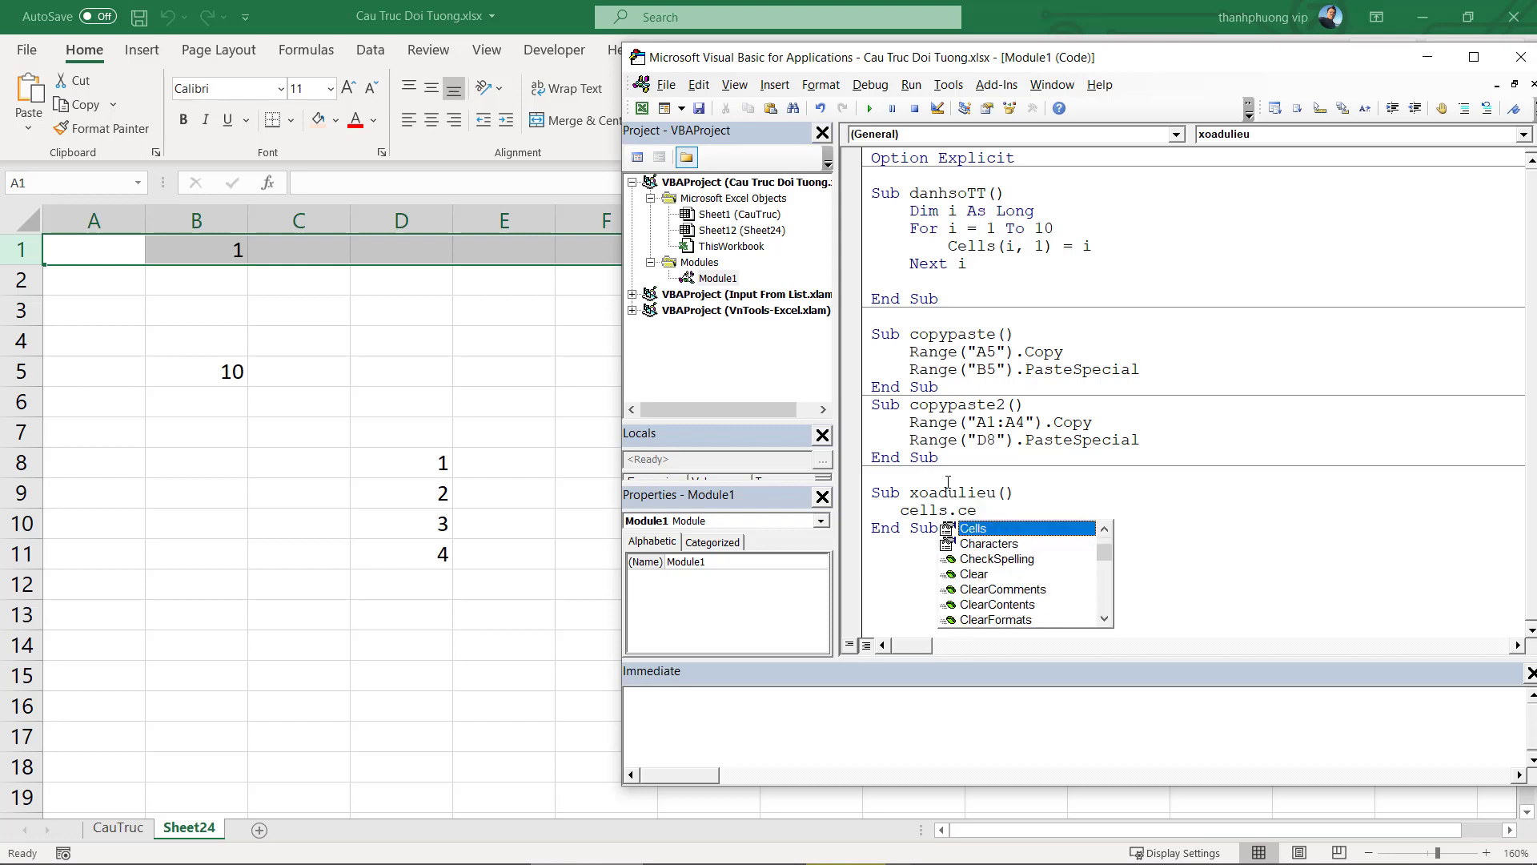
pyautogui.press('BackSpace')
pyautogui.write('lea')
pyautogui.press('Tab')
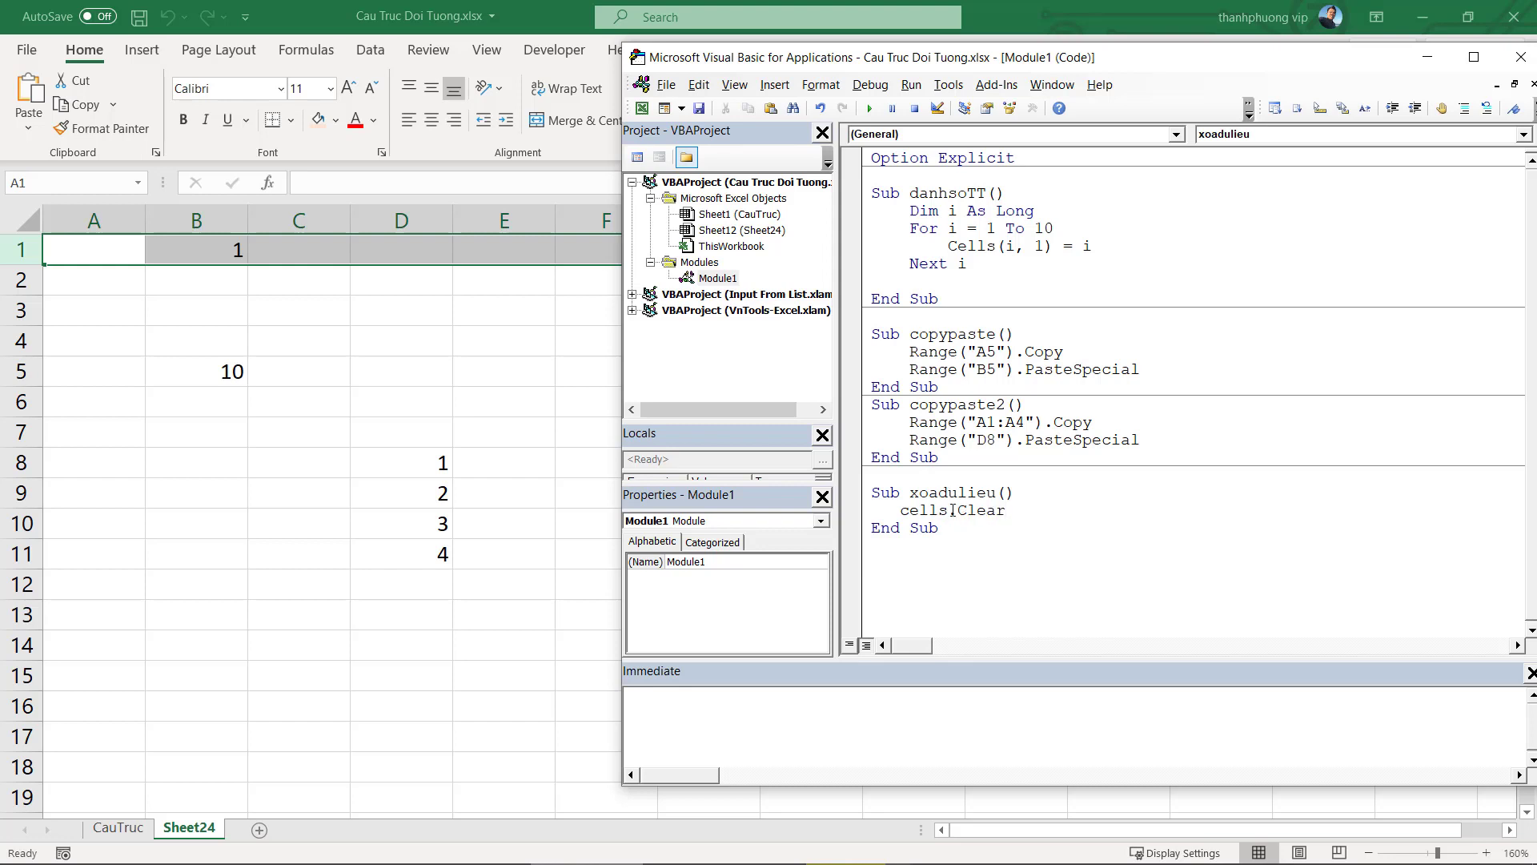
pyautogui.click(869, 108)
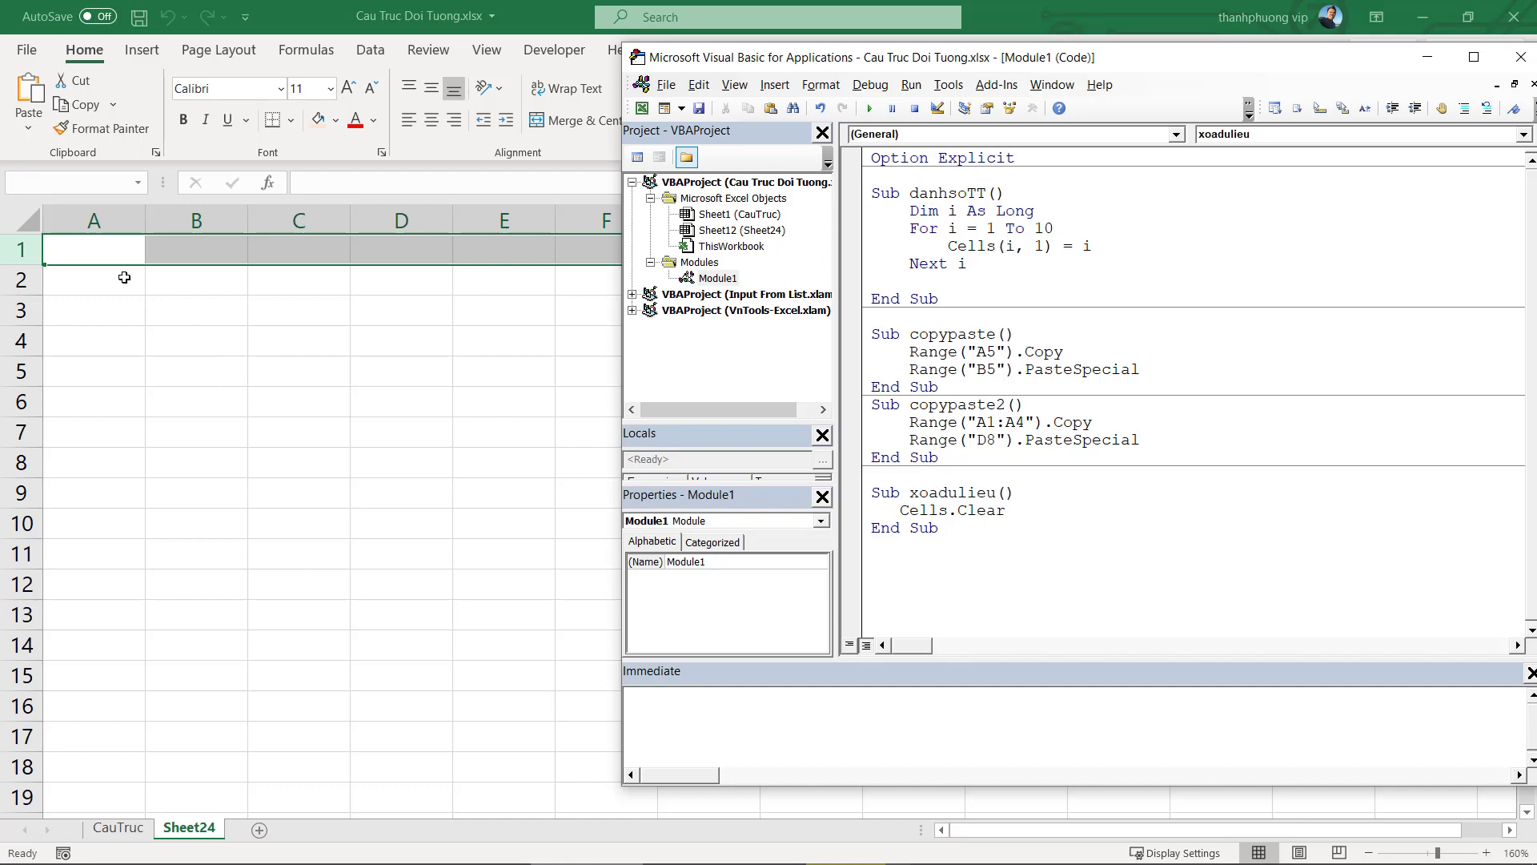
pyautogui.click(293, 363)
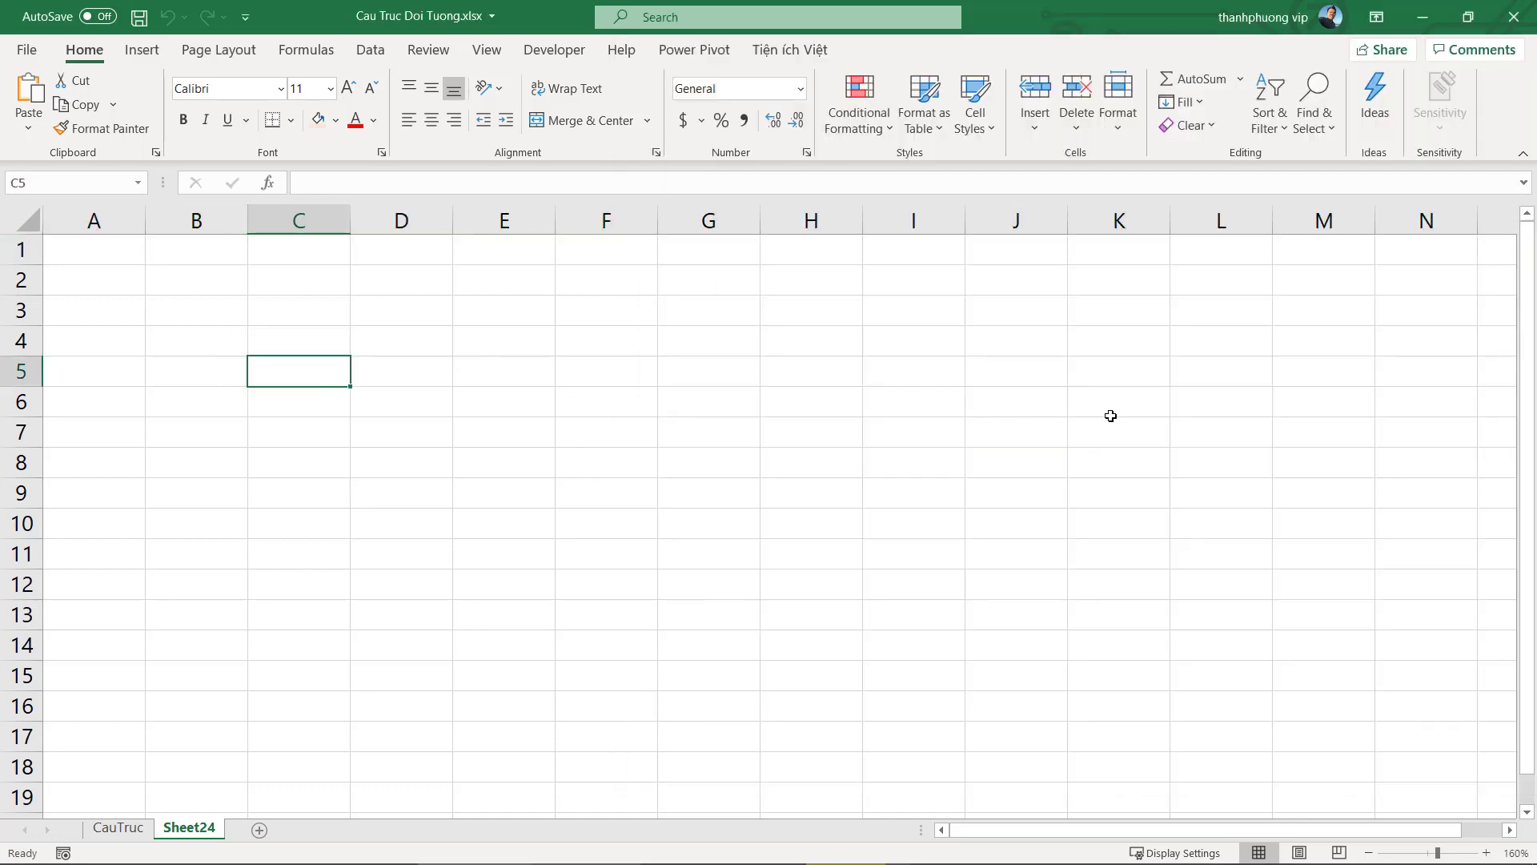
pyautogui.hotkey('alt', 'F11')
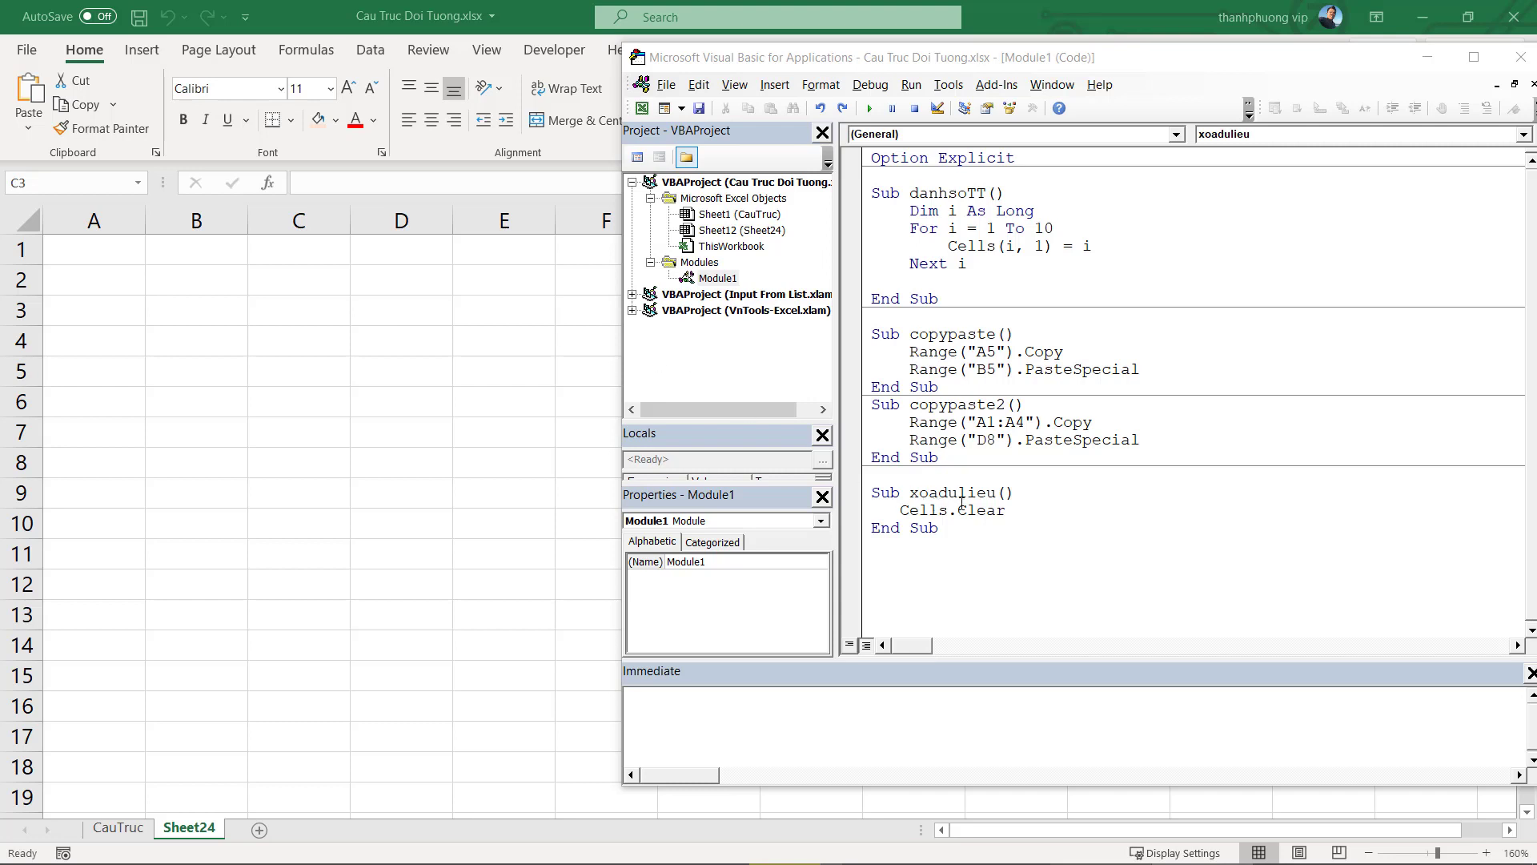
pyautogui.click(89, 249)
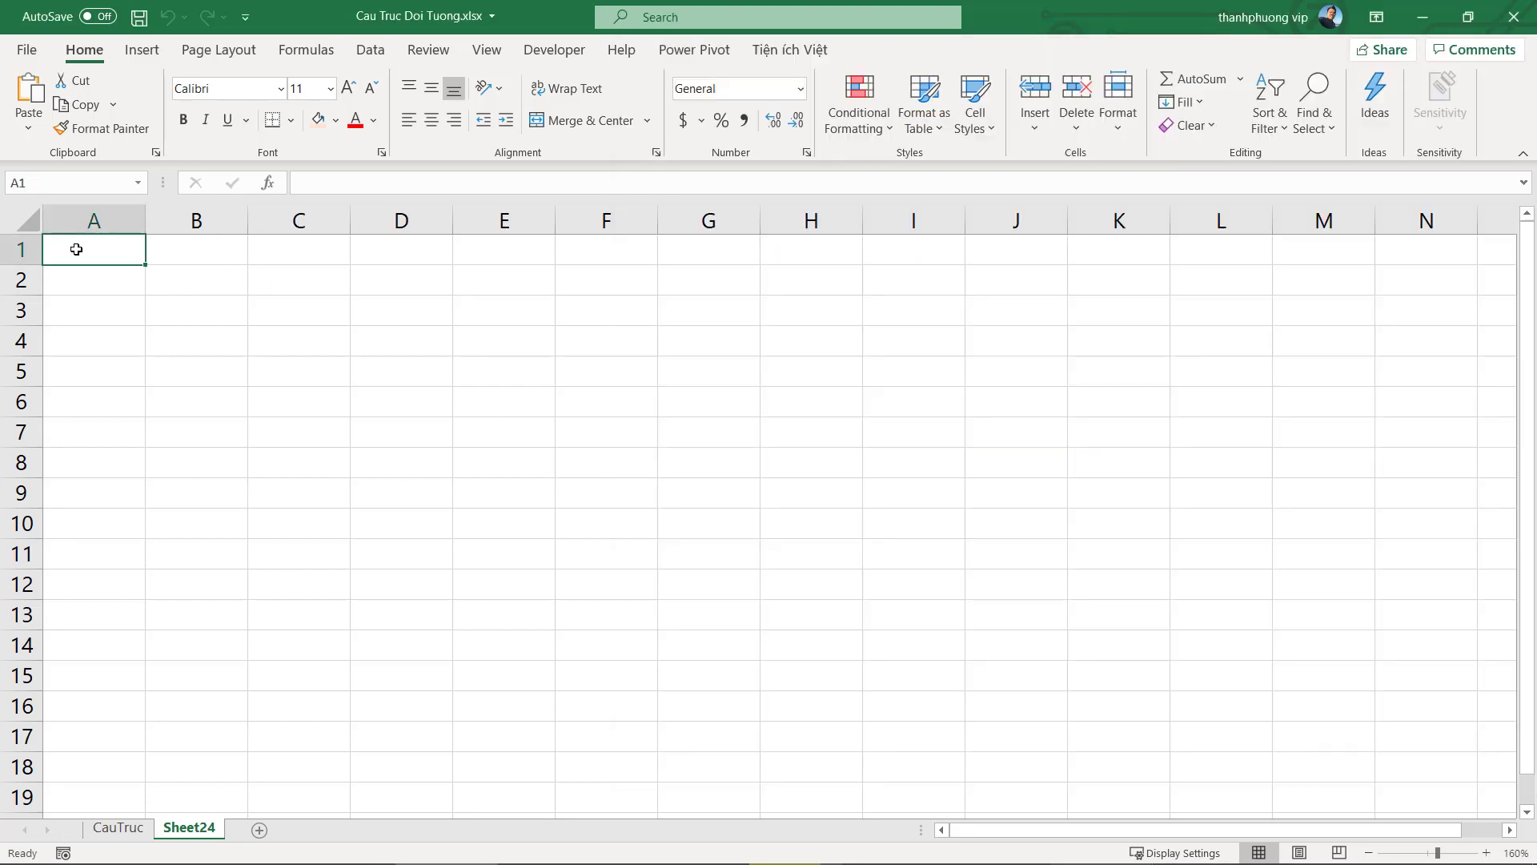
# Merge and centre A1:B1 and enter 1 in the merged cell
pyautogui.moveTo(160, 253); pyautogui.dragTo(204, 259)
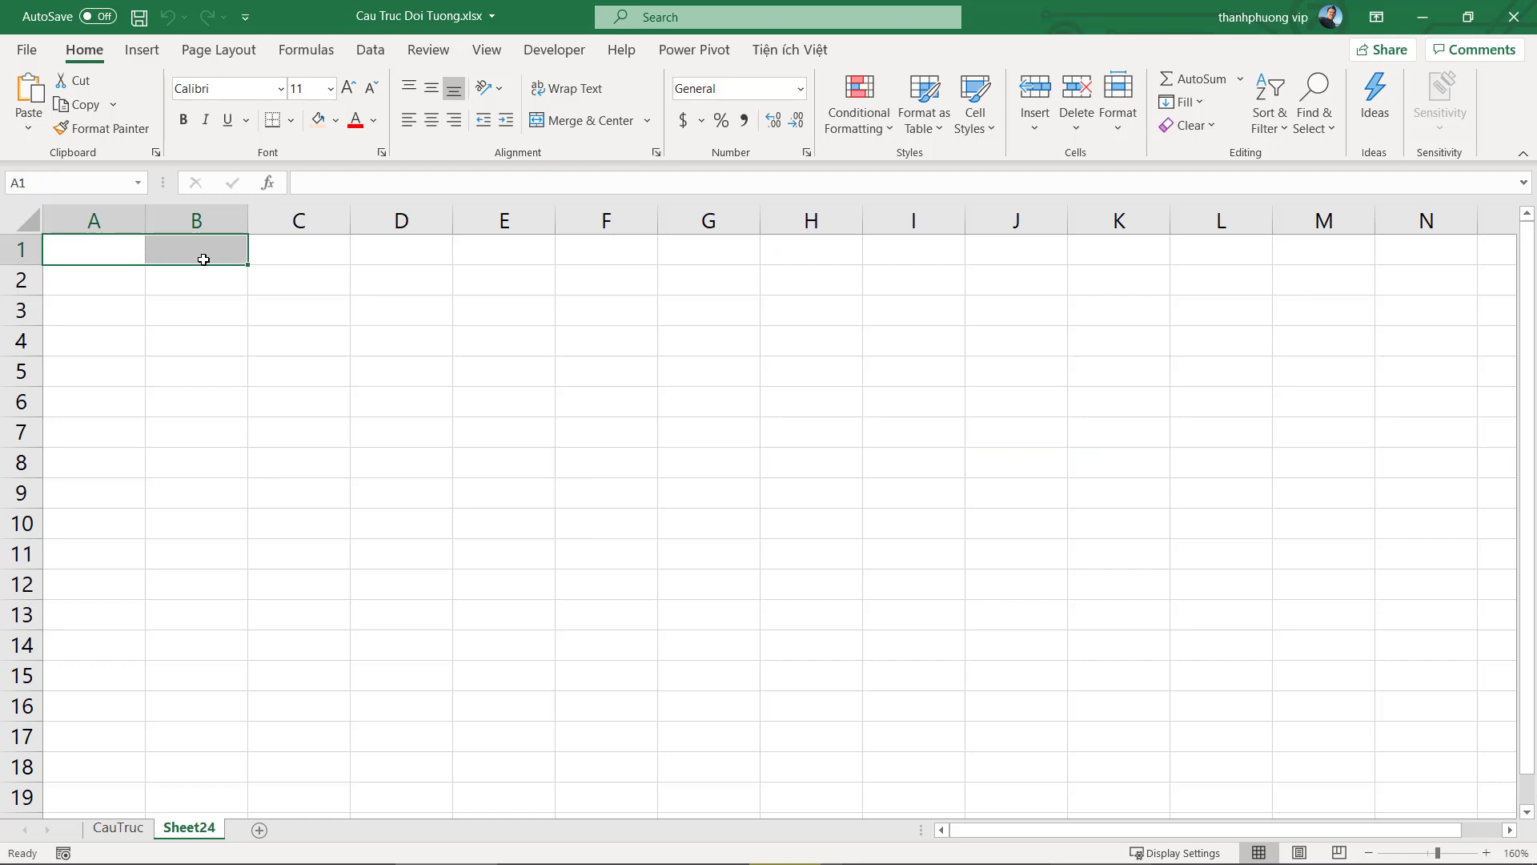
pyautogui.click(577, 126)
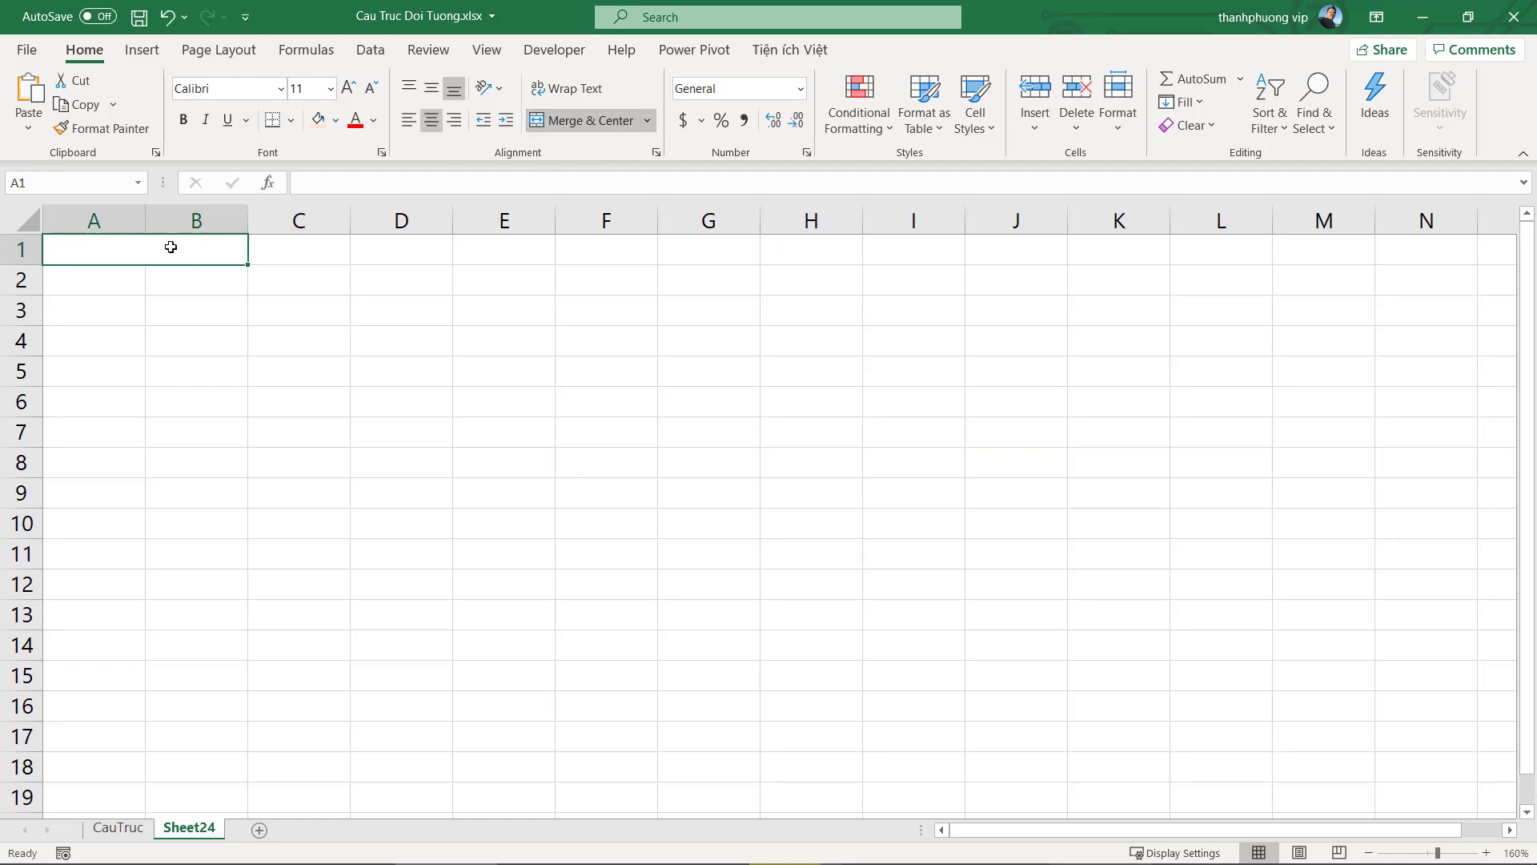
pyautogui.write('1')
pyautogui.click(240, 310)
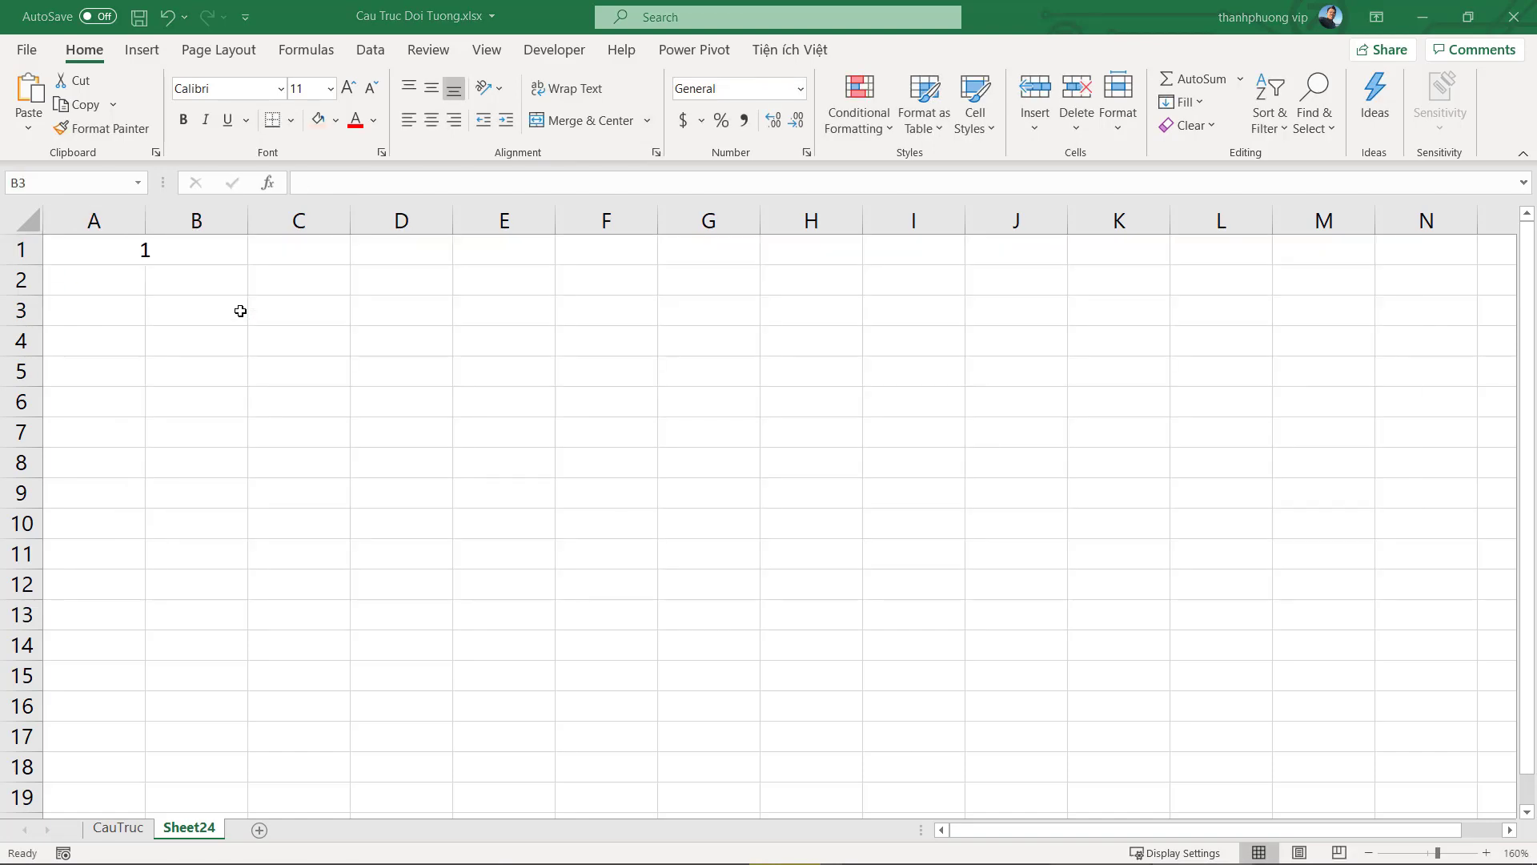
pyautogui.hotkey('alt', 'Tab')
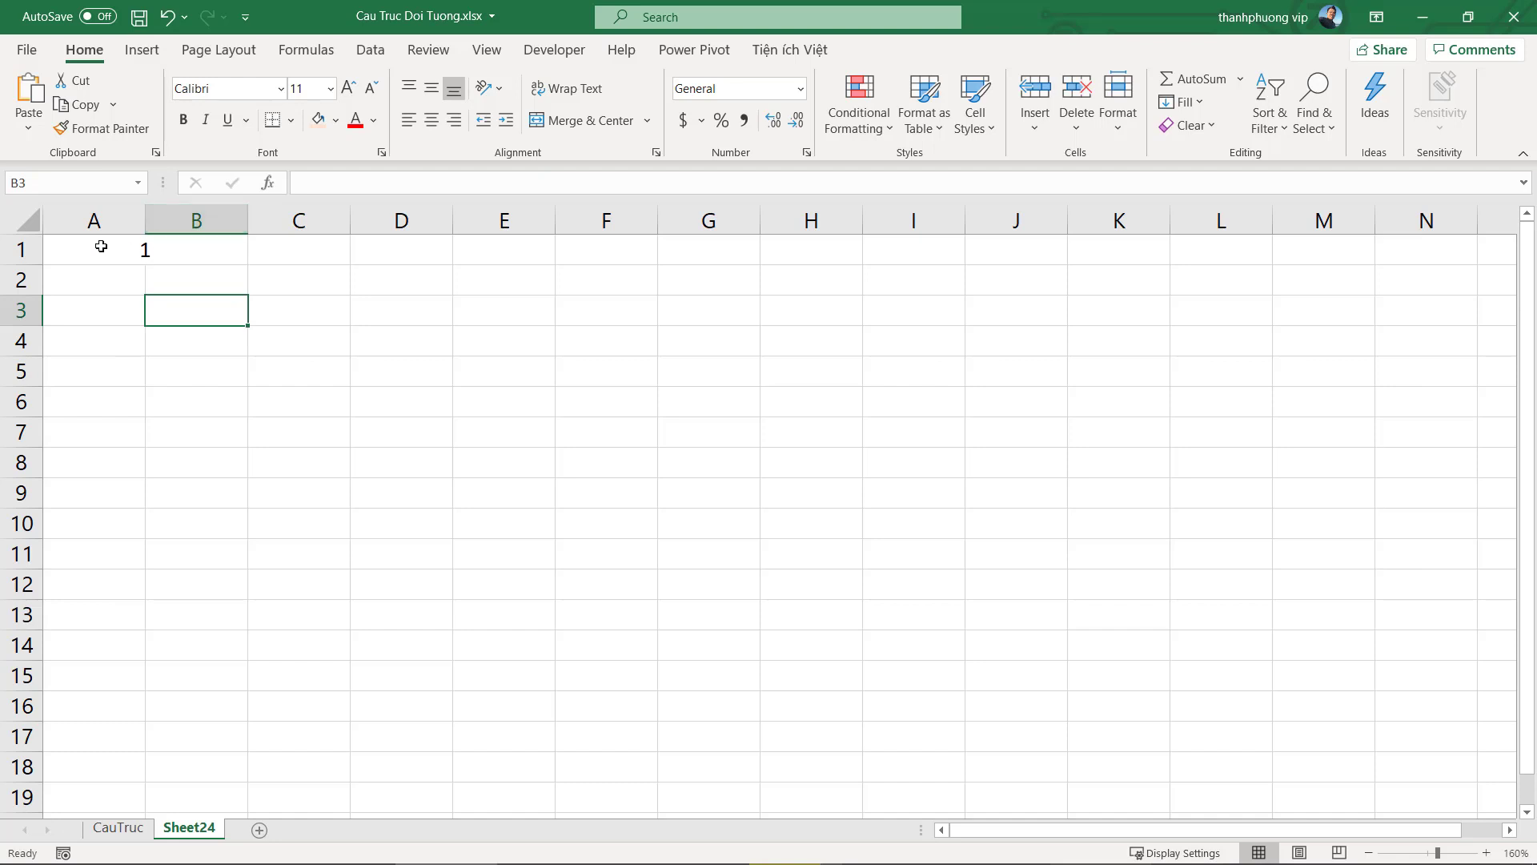
pyautogui.click(101, 246)
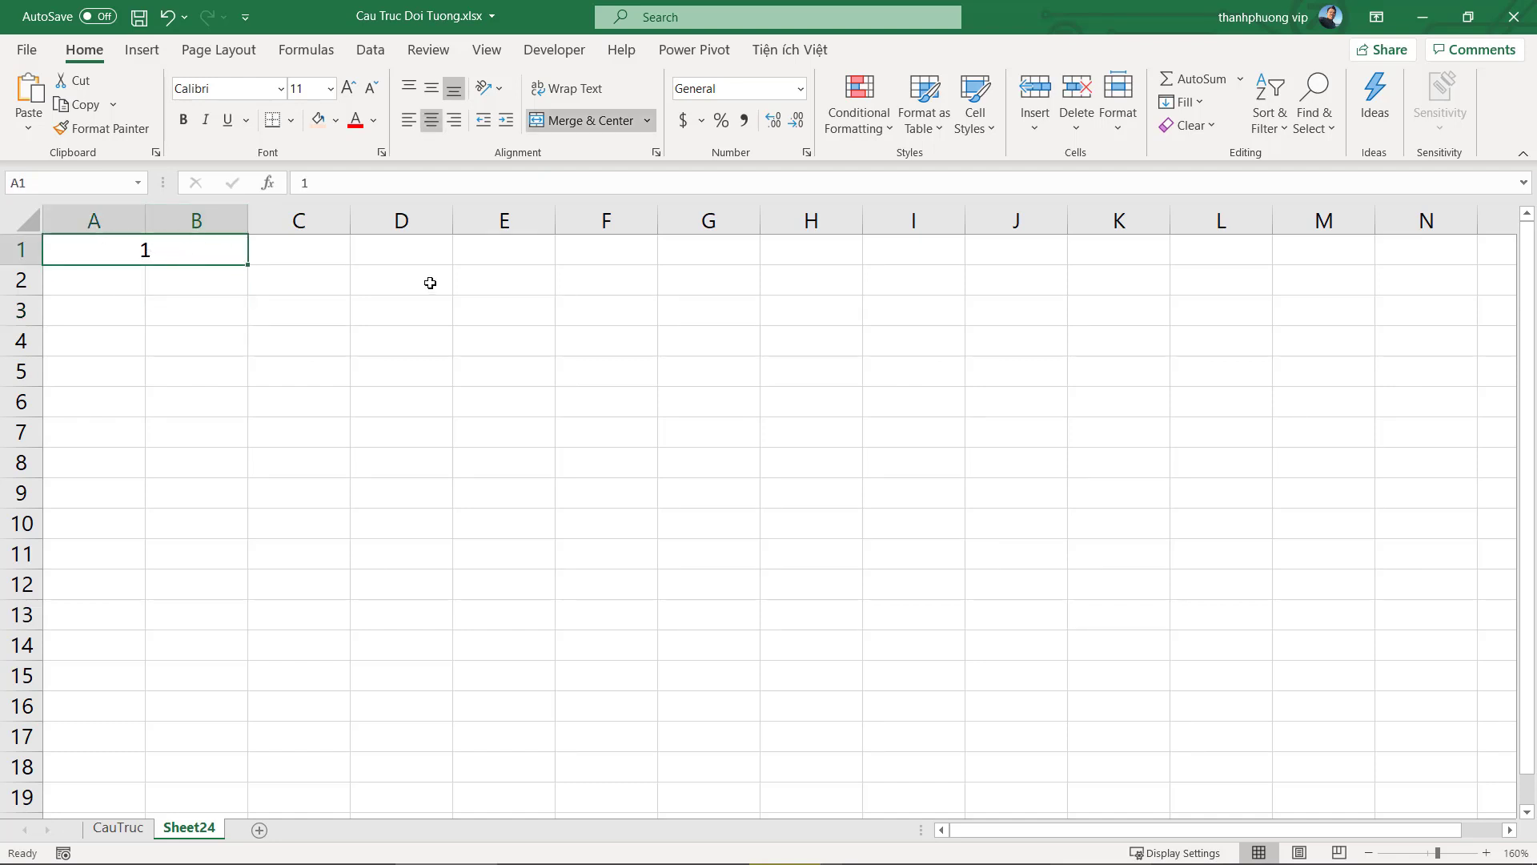
# Enter the formula =A1 in D1 so it shows 1
pyautogui.click(416, 251)
pyautogui.write('=')
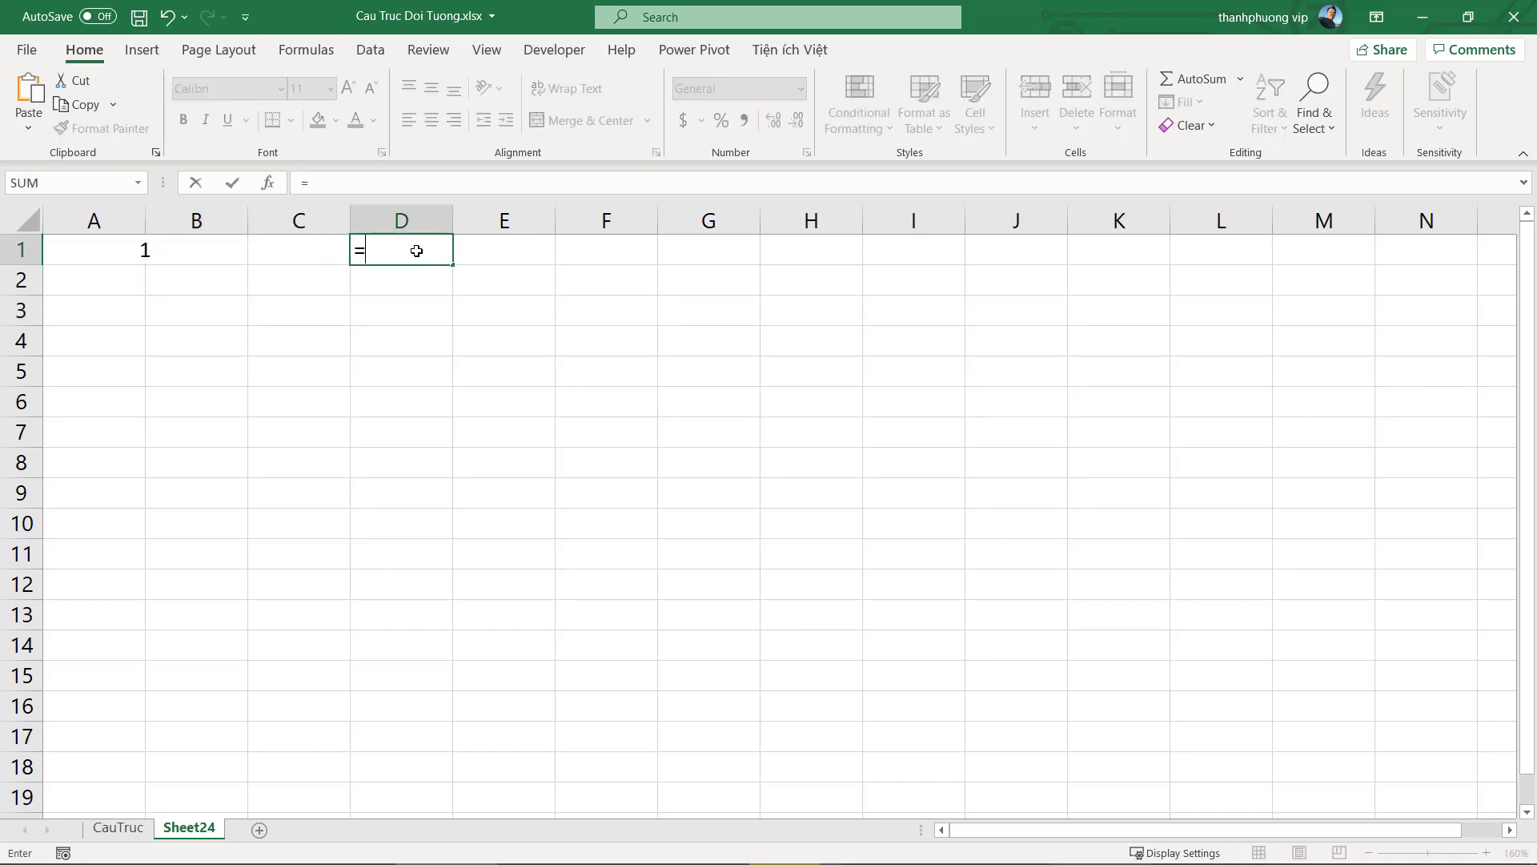
pyautogui.write('a1')
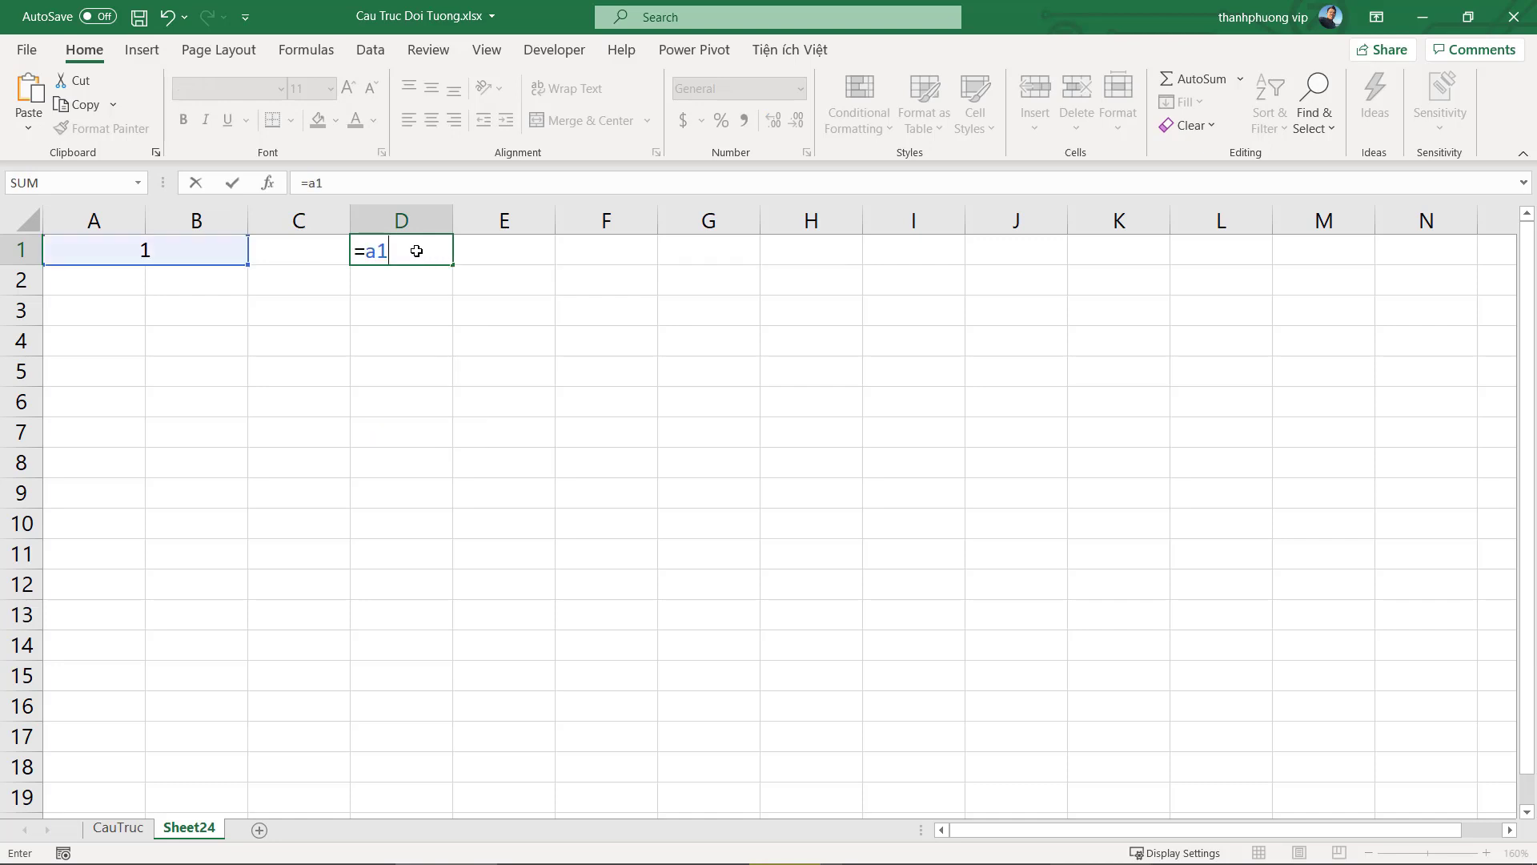
pyautogui.press('Return')
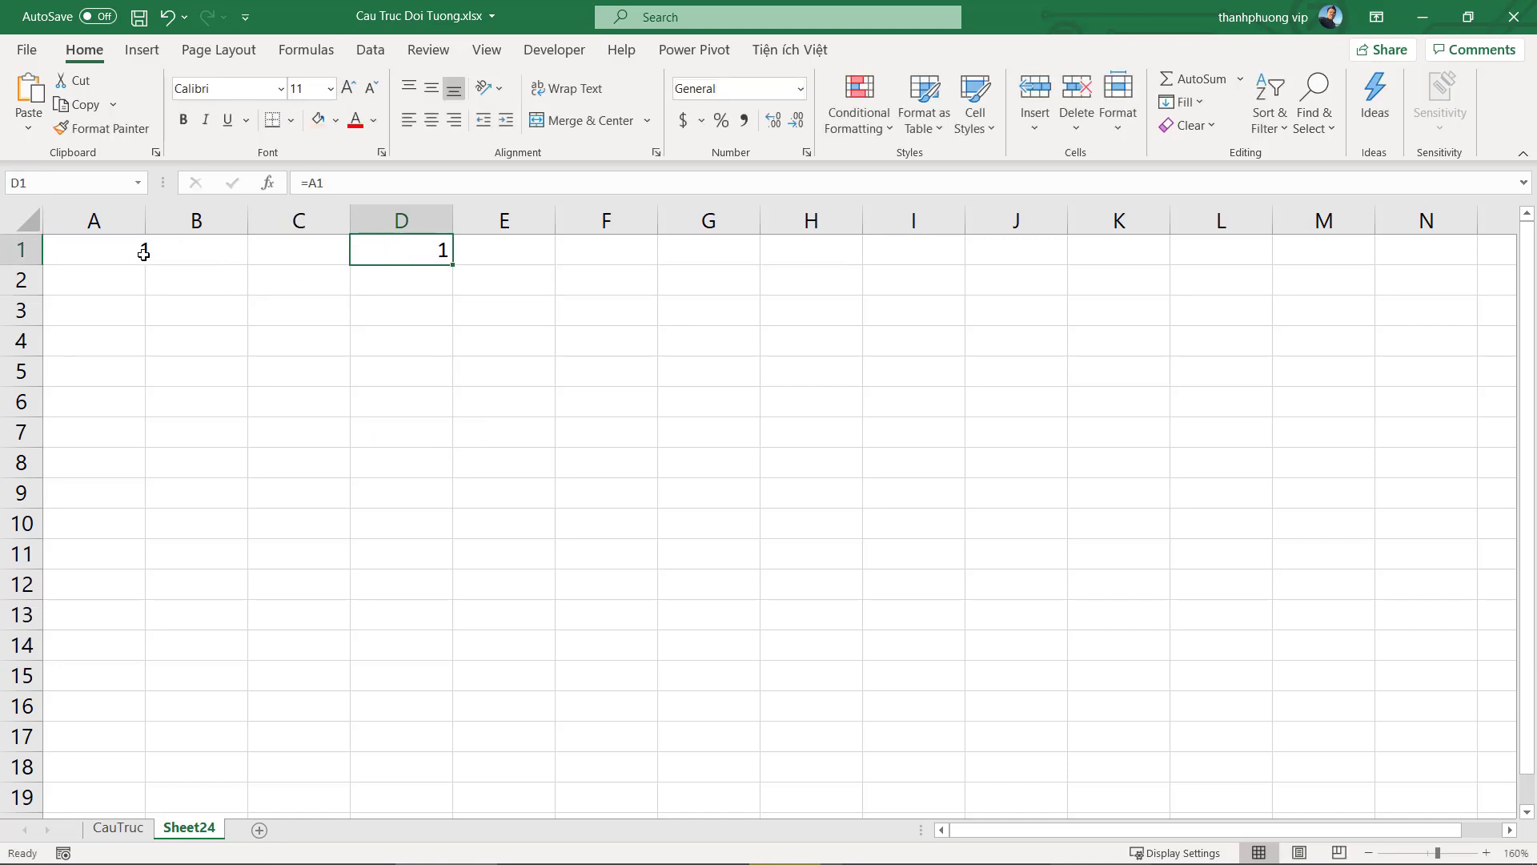
pyautogui.click(152, 250)
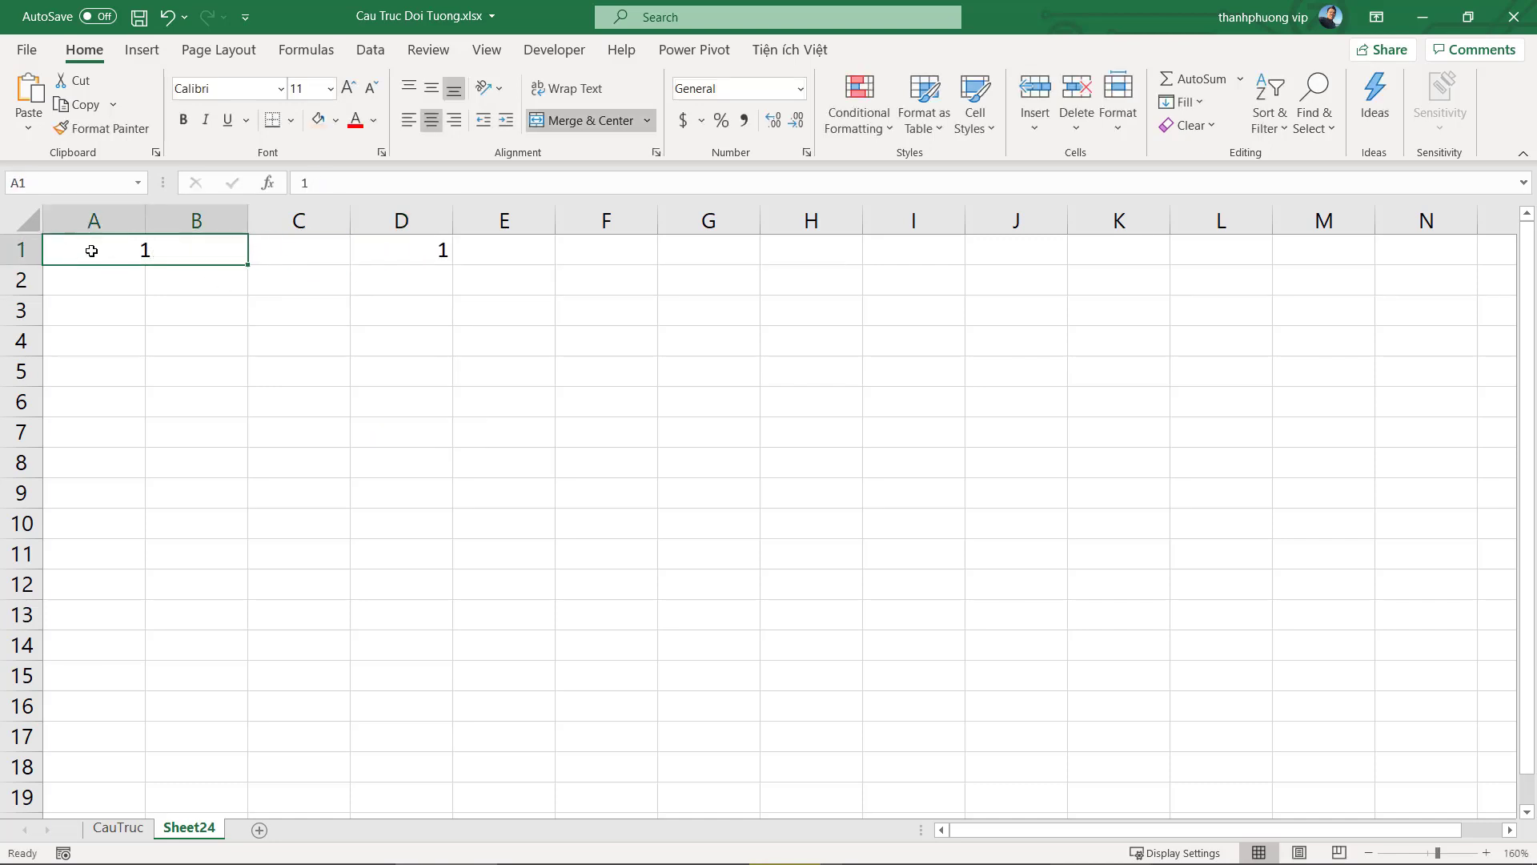
pyautogui.click(412, 250)
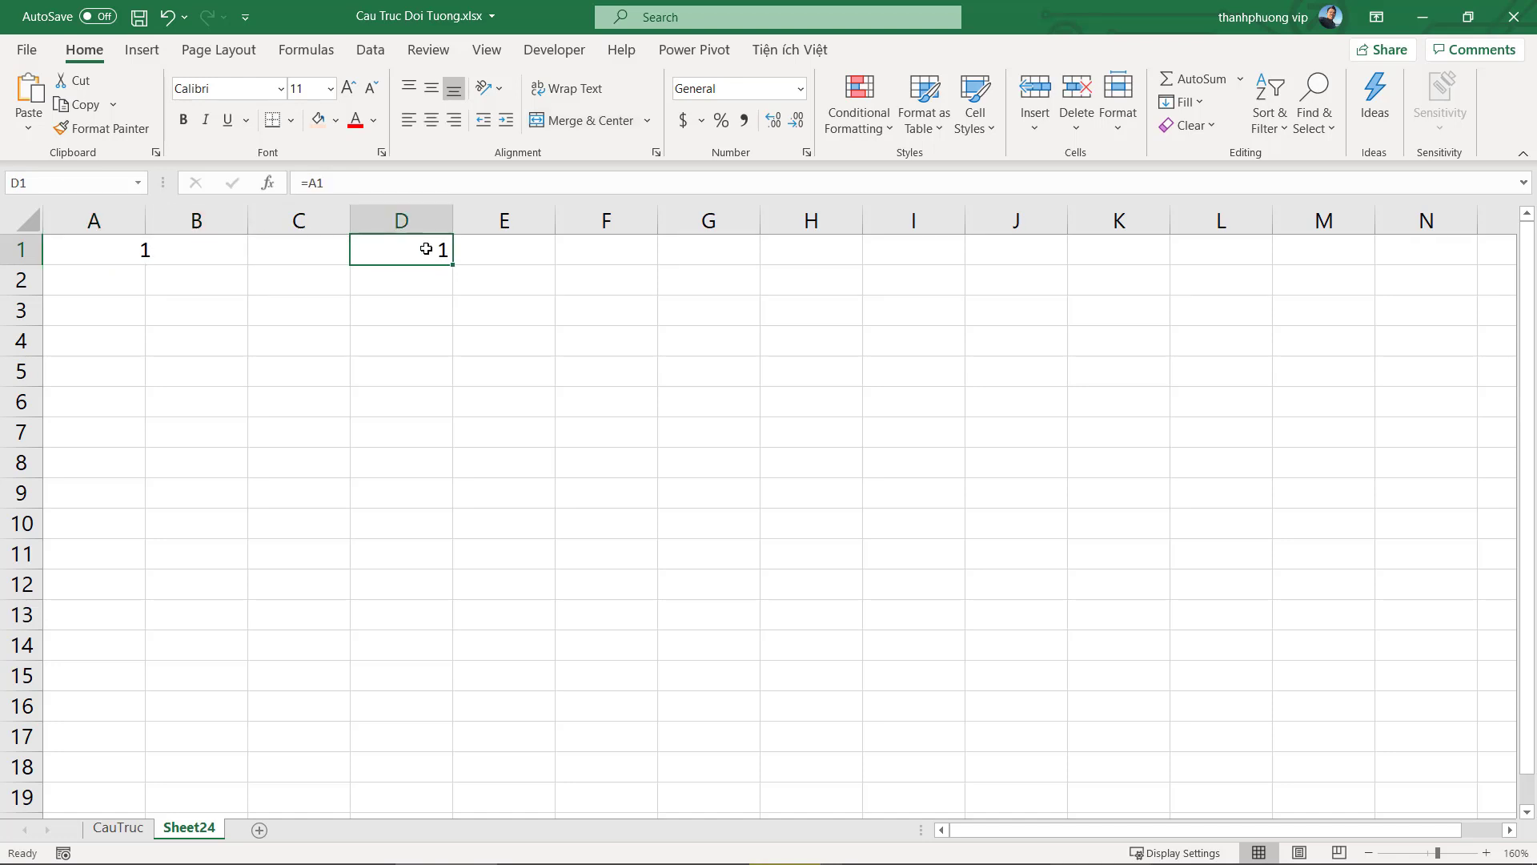
pyautogui.press('alt')
# Replace Cells.Clear with Range("A1").ClearContents and run it, hitting error 1004 on the merged cell
pyautogui.click(548, 848)
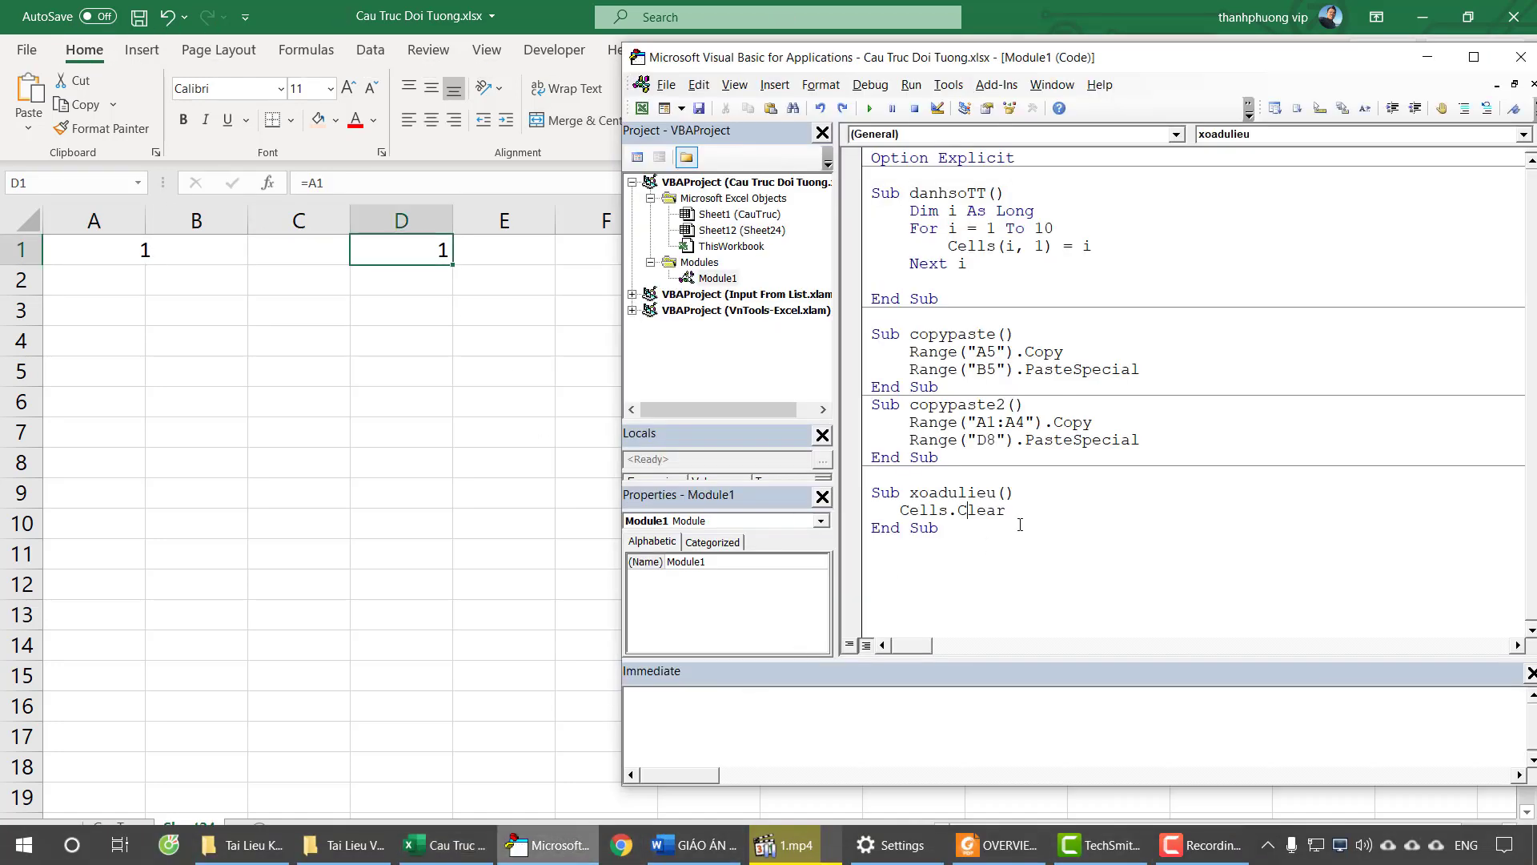
pyautogui.moveTo(1005, 510); pyautogui.dragTo(901, 507)
pyautogui.write('Ran')
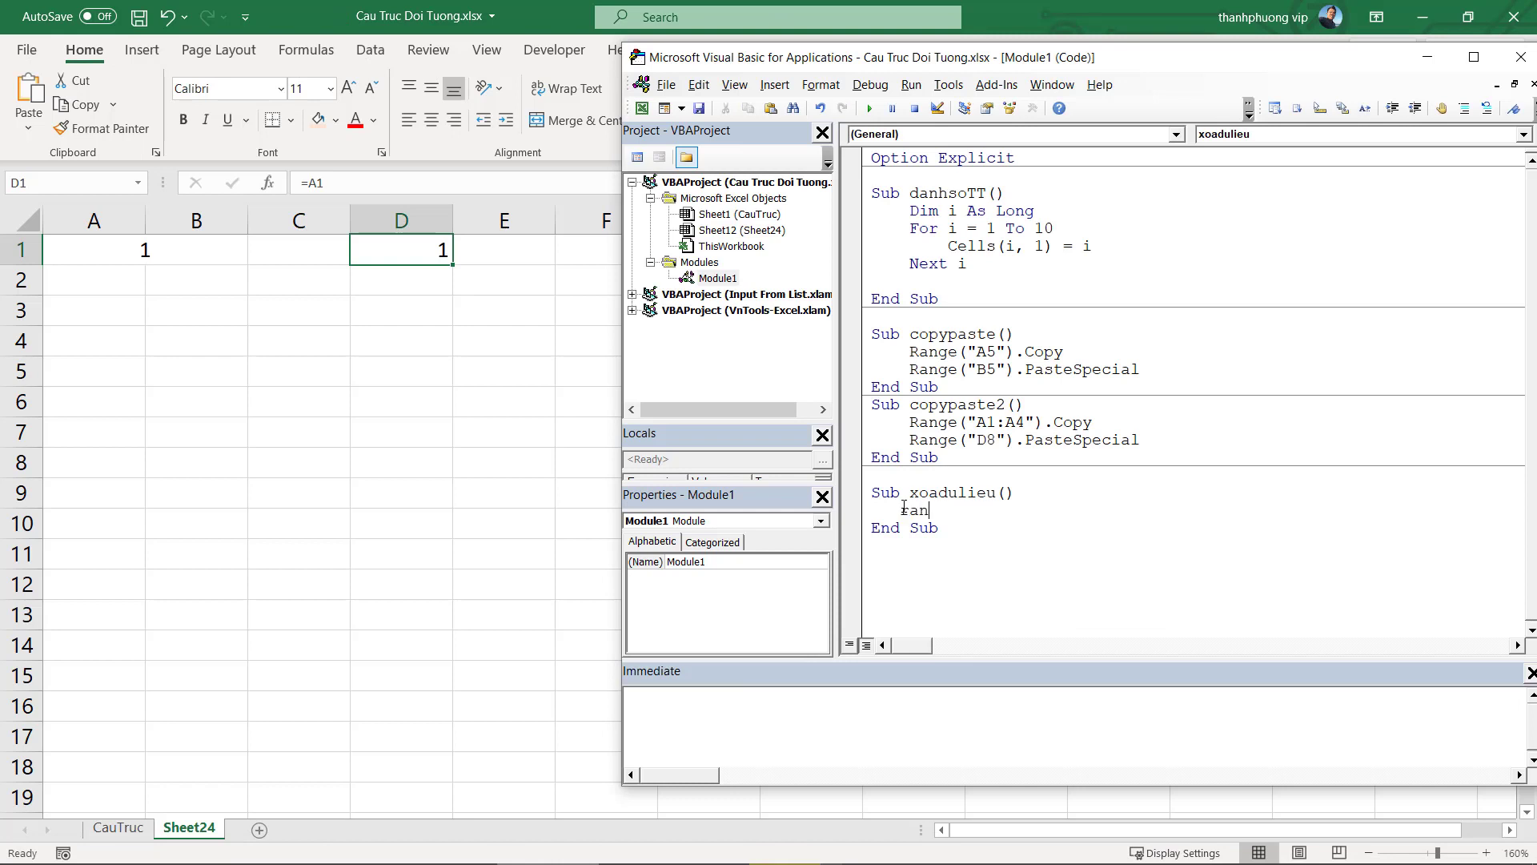
pyautogui.write('ge("A')
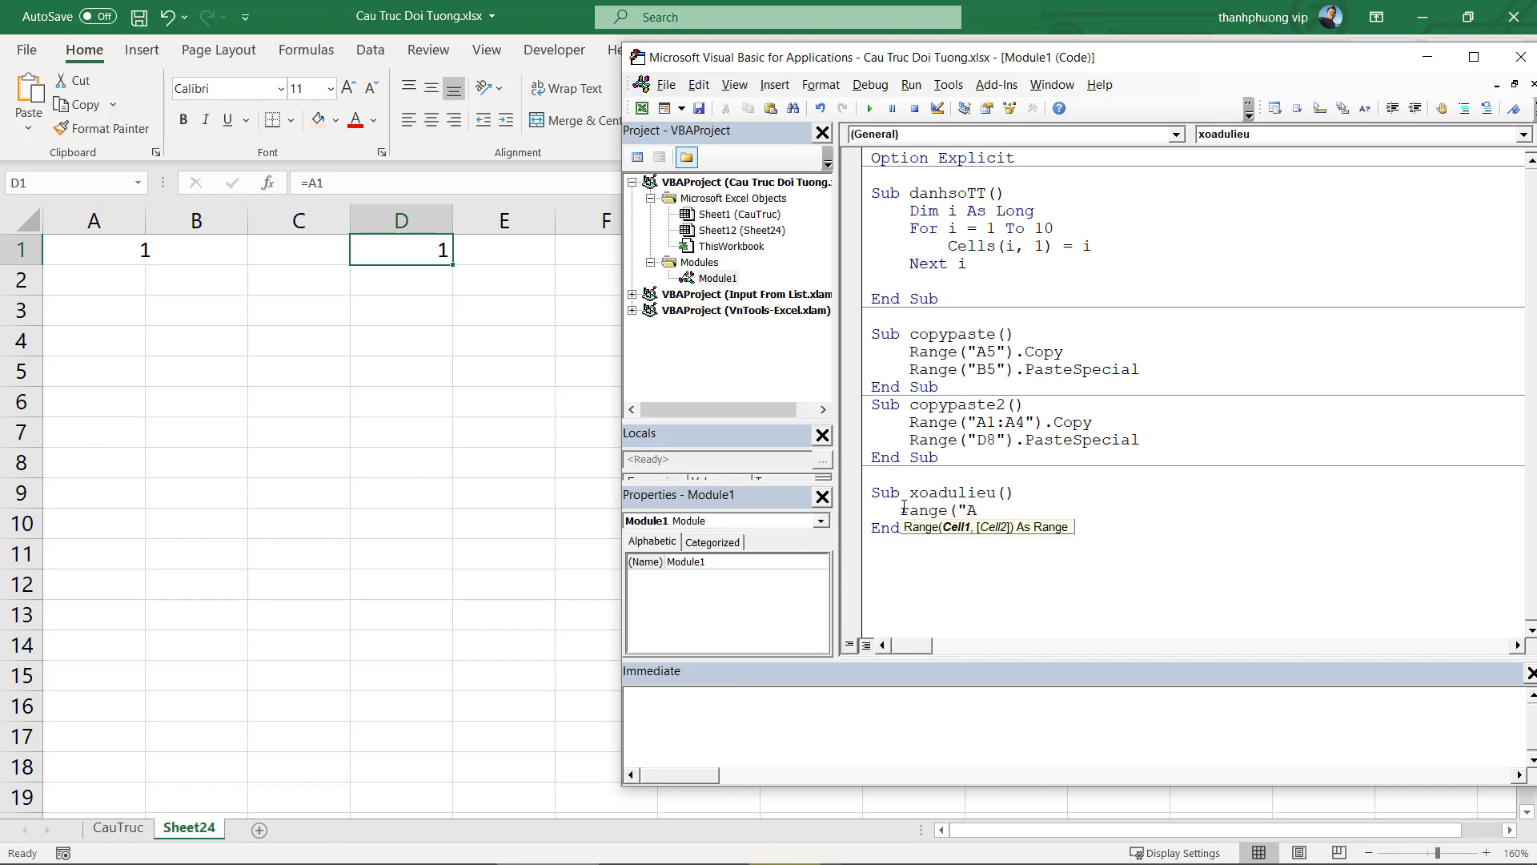
pyautogui.write('1").')
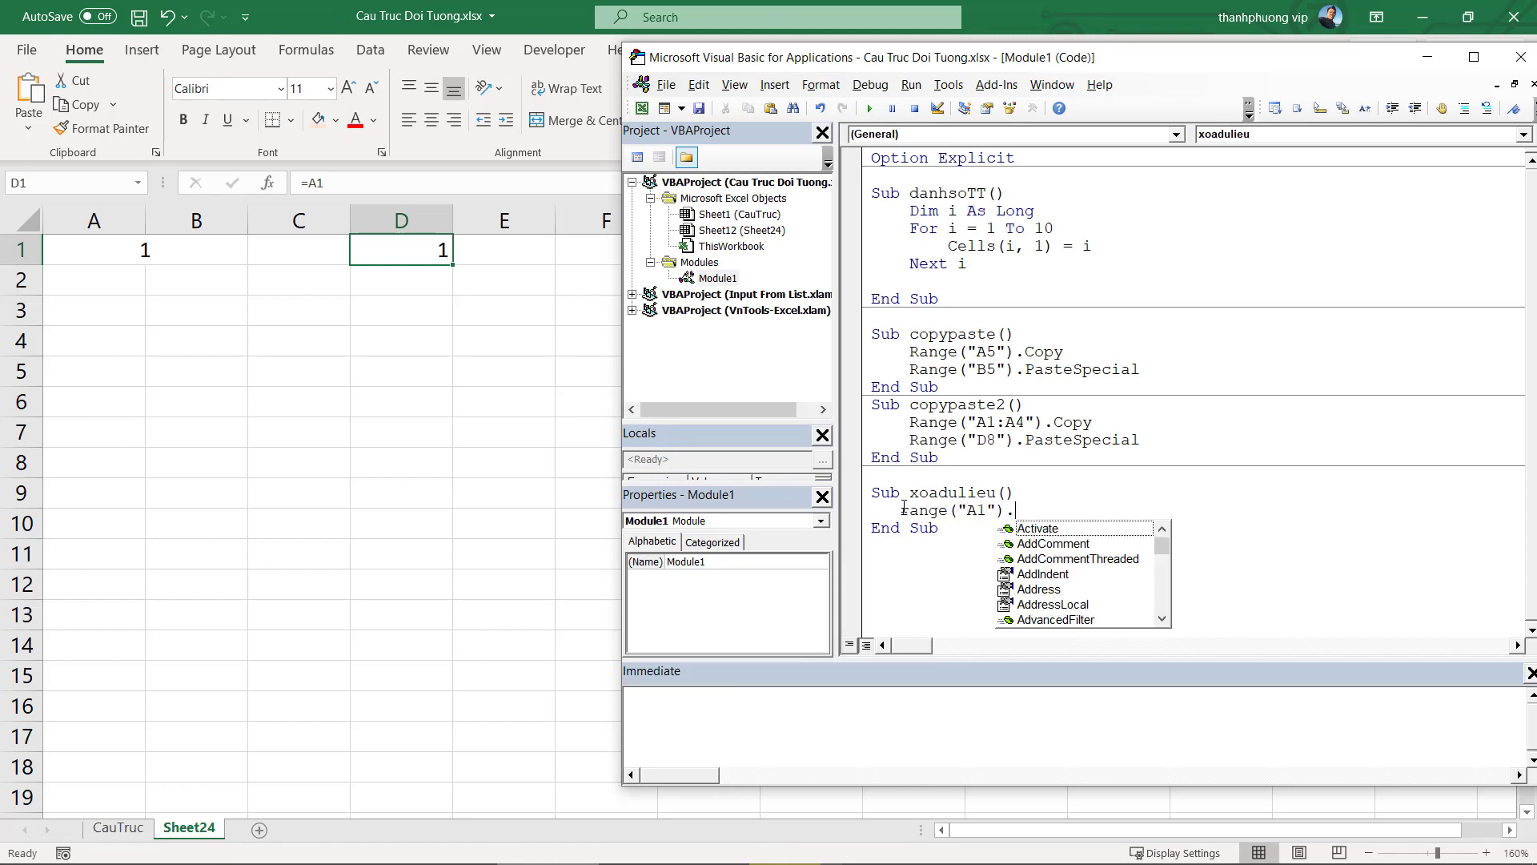
pyautogui.write('cl')
pyautogui.press('Down')
pyautogui.press('Down')
pyautogui.press('Tab')
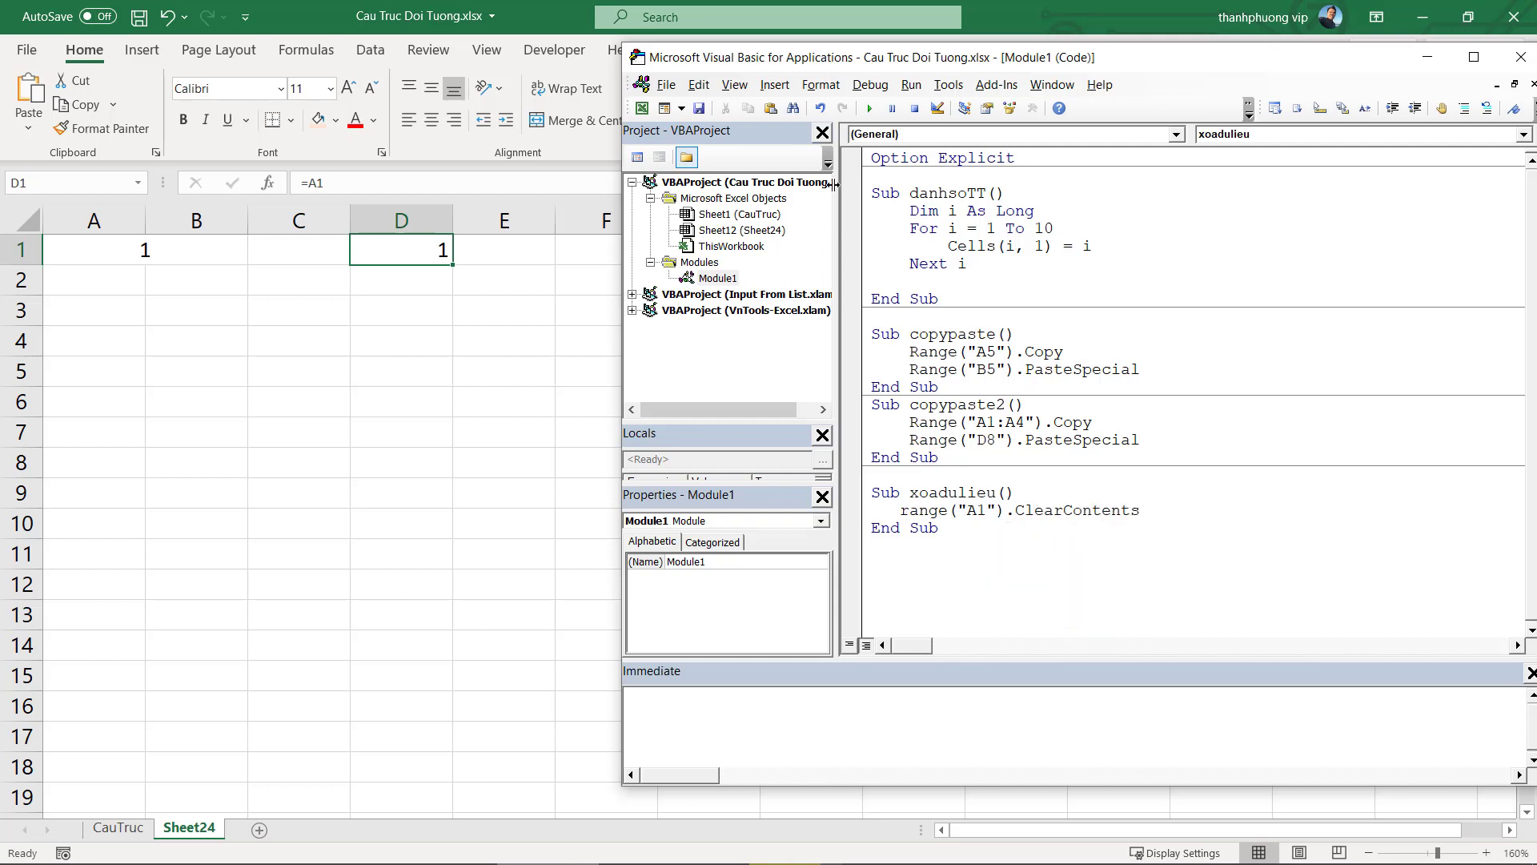
pyautogui.click(870, 108)
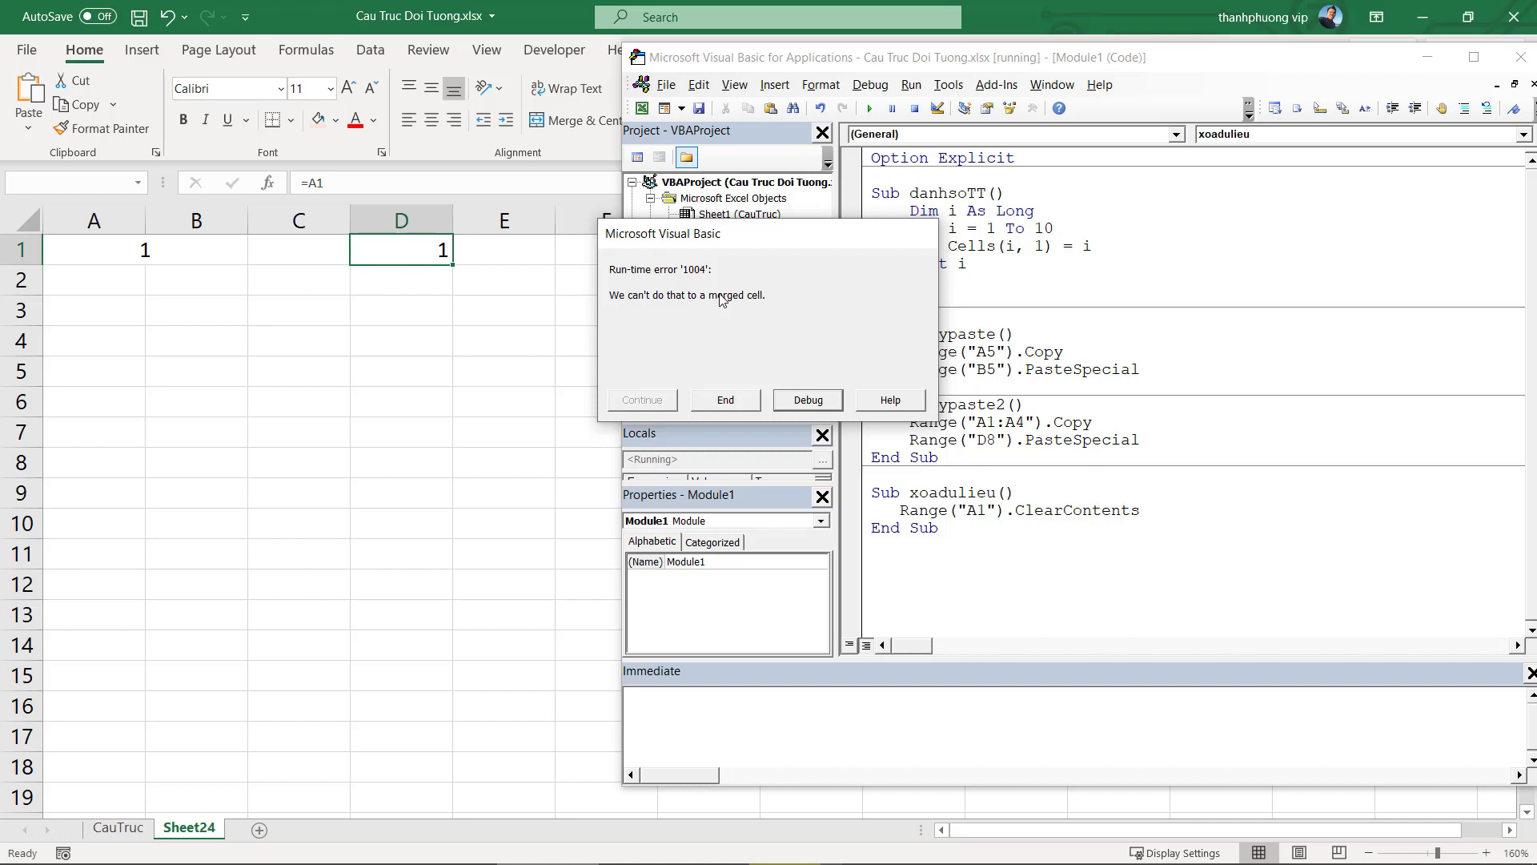
# Reset after the error, widen the range to "A1:B1" and rerun to empty the merged cell
pyautogui.click(807, 399)
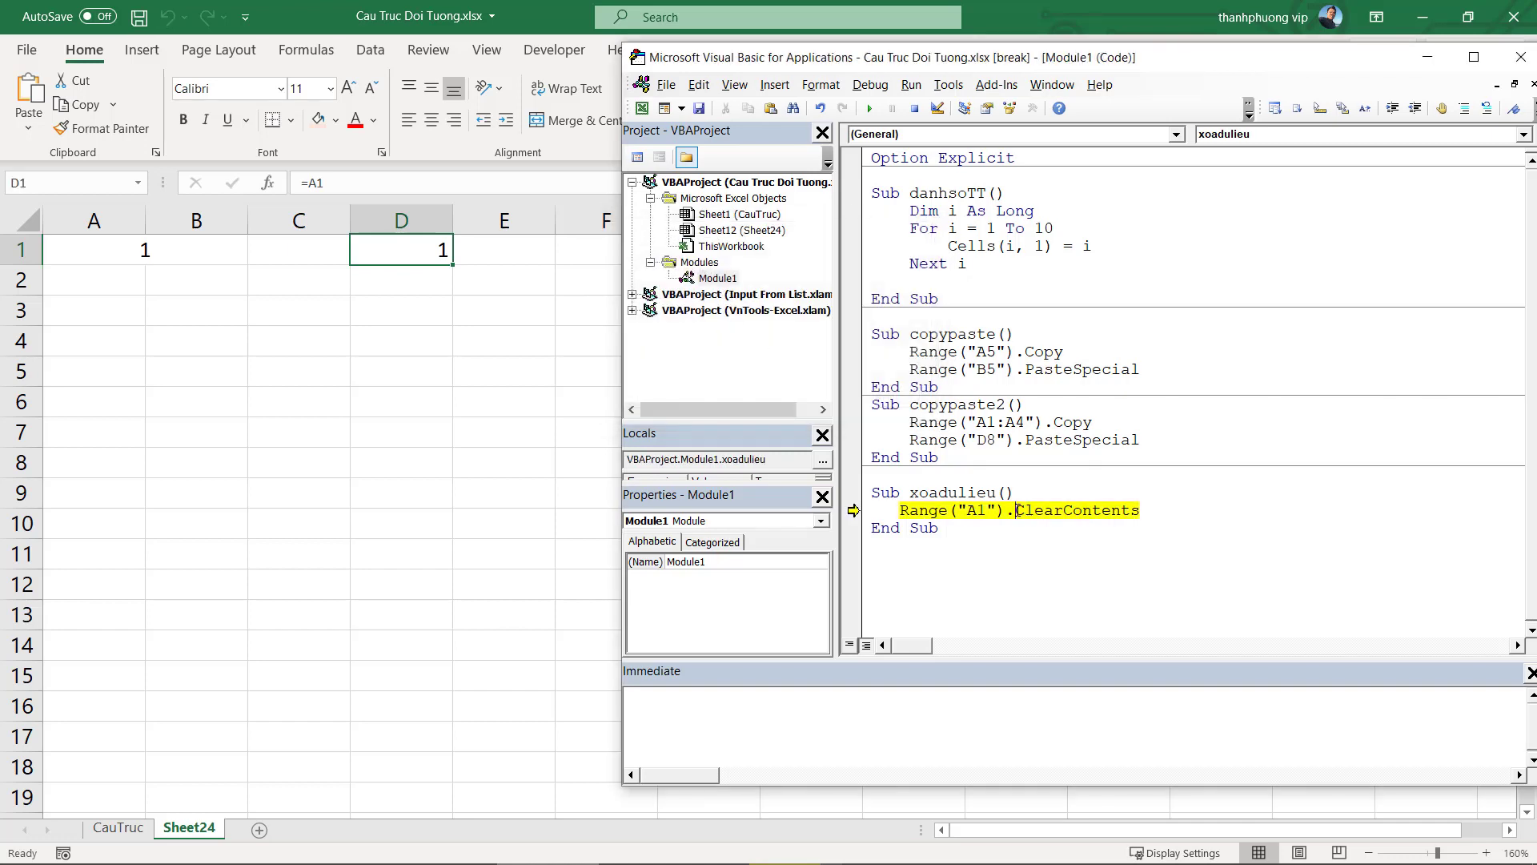
pyautogui.click(914, 109)
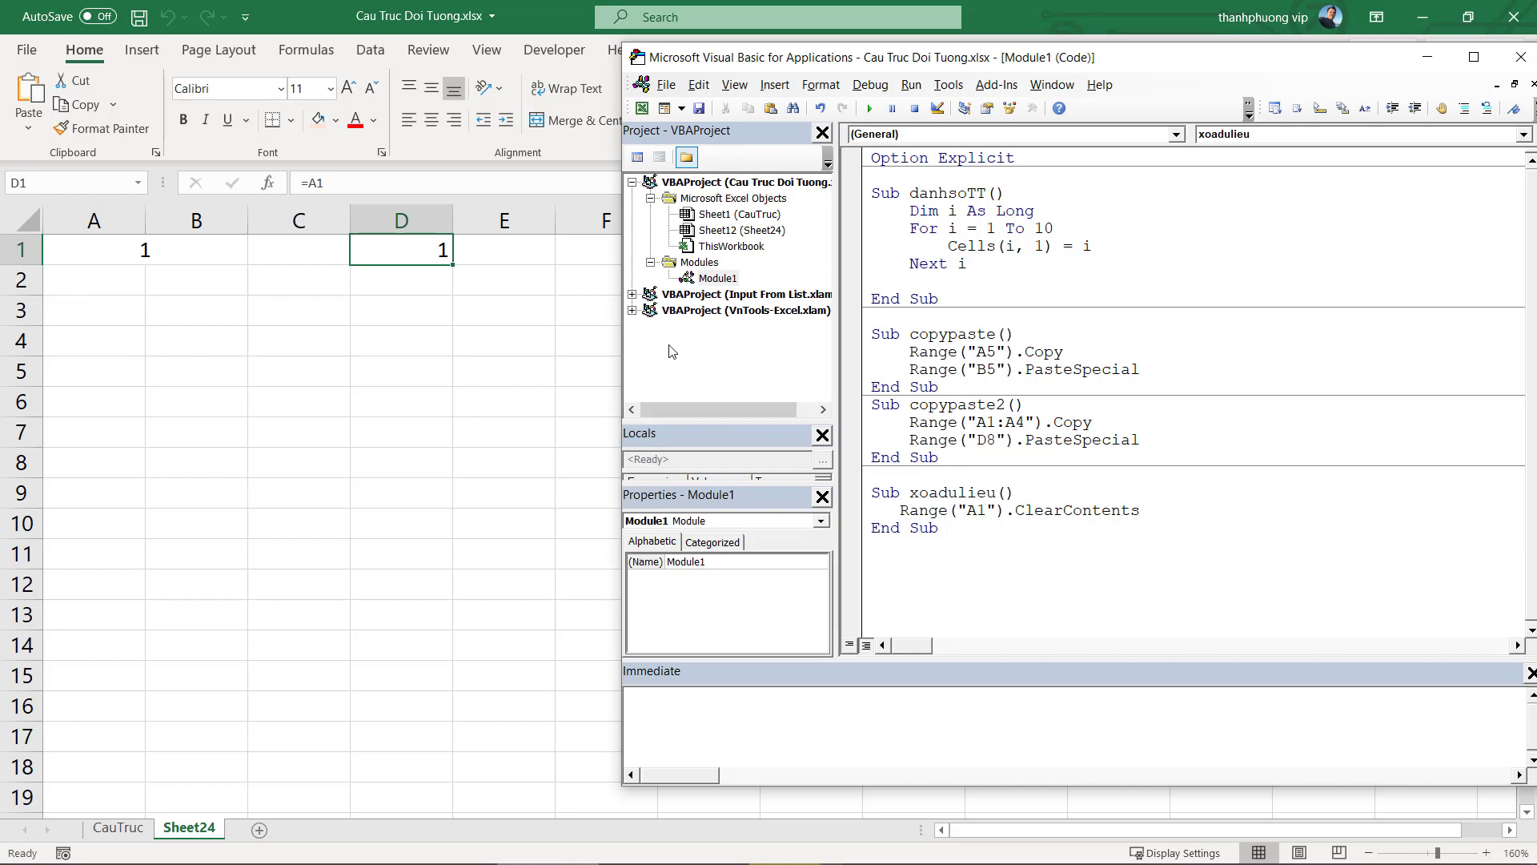
pyautogui.write(':')
pyautogui.write('B1')
pyautogui.click(868, 108)
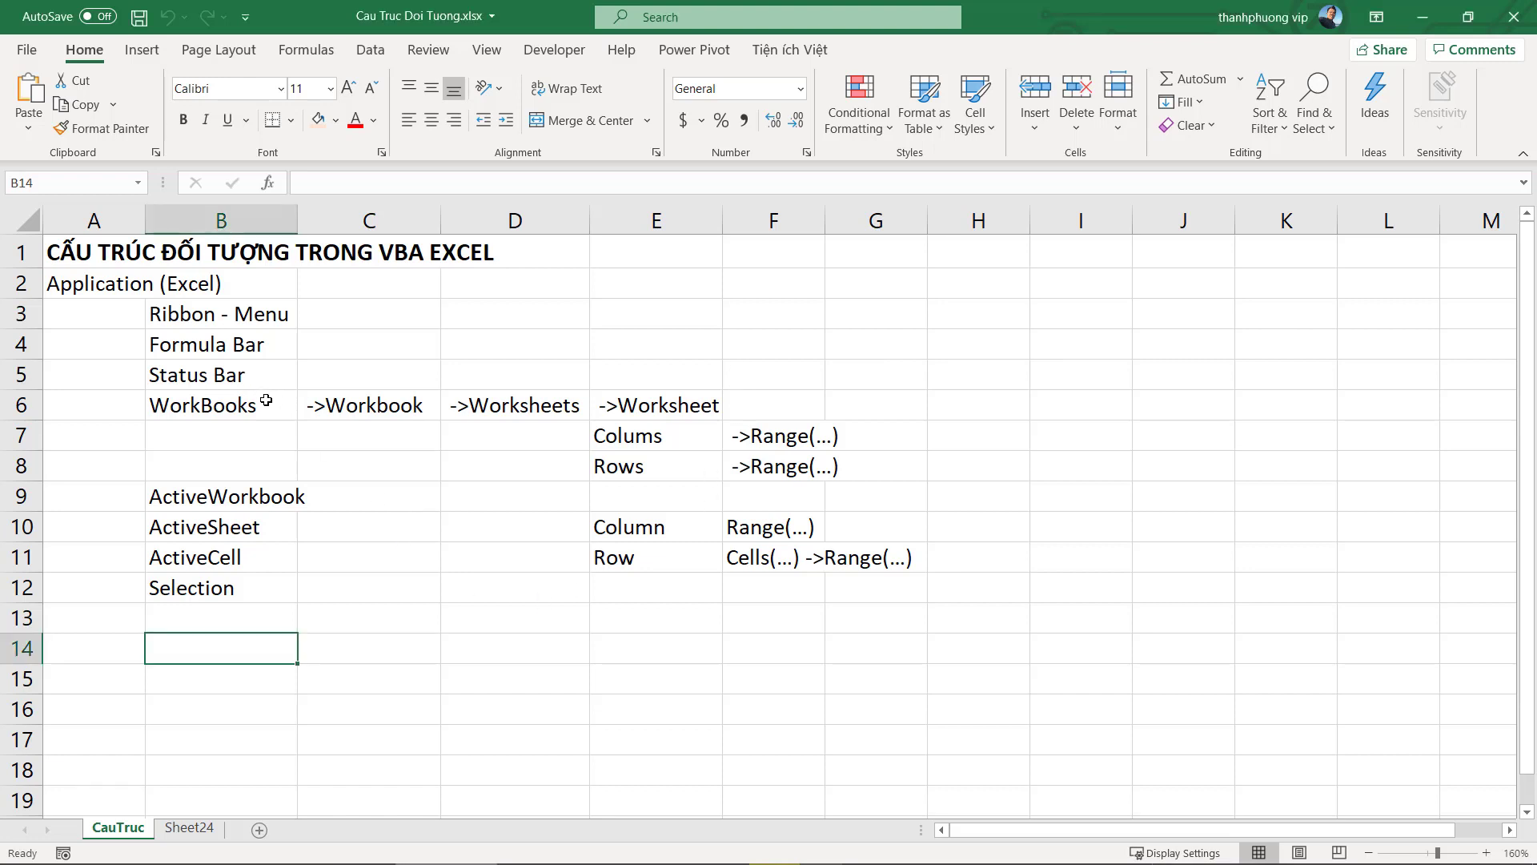
pyautogui.click(101, 258)
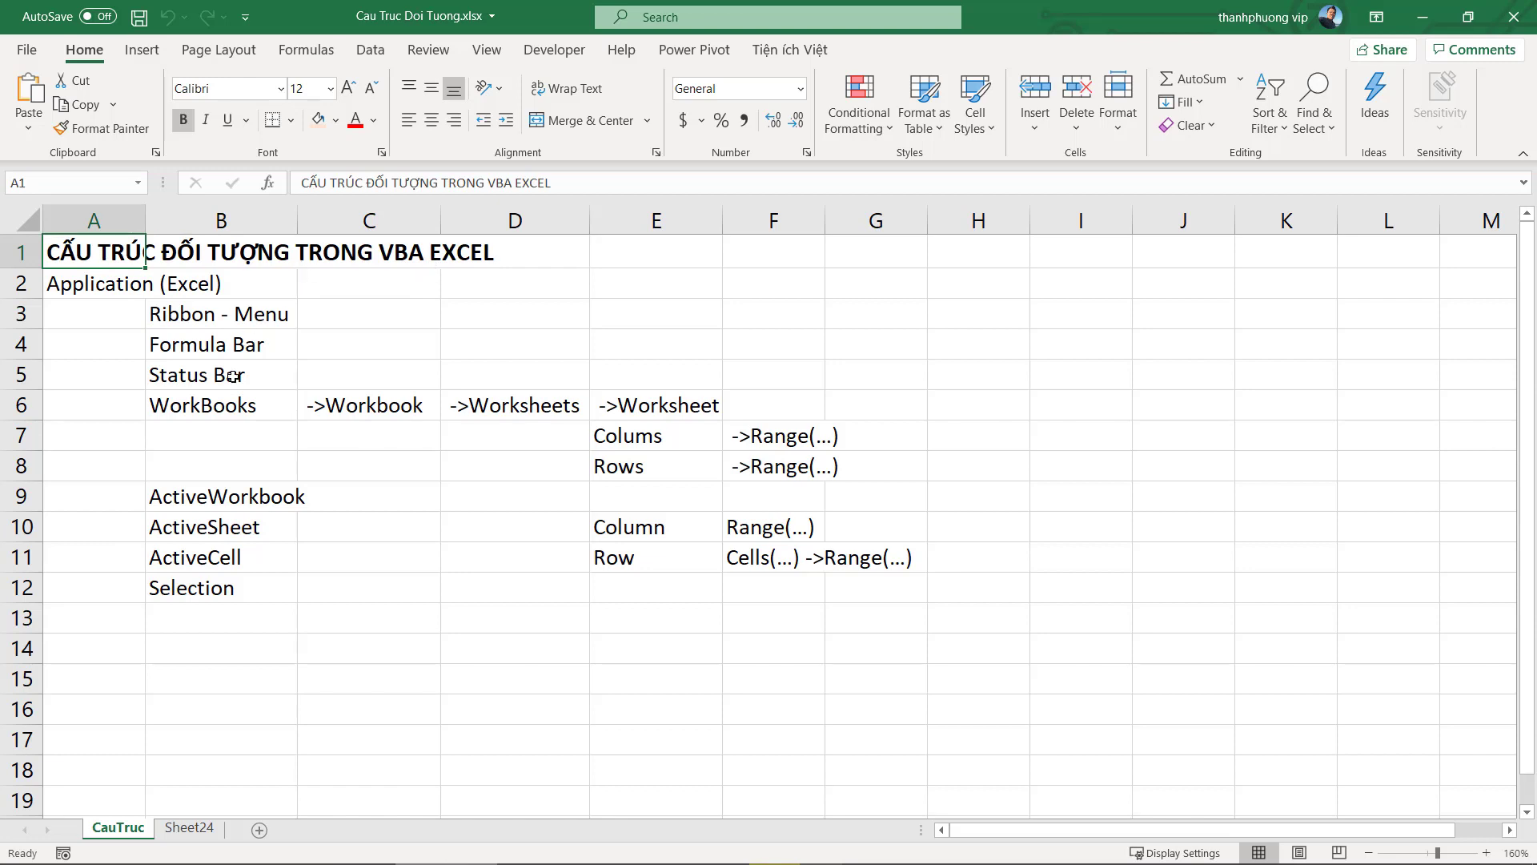
pyautogui.click(201, 413)
pyautogui.click(500, 402)
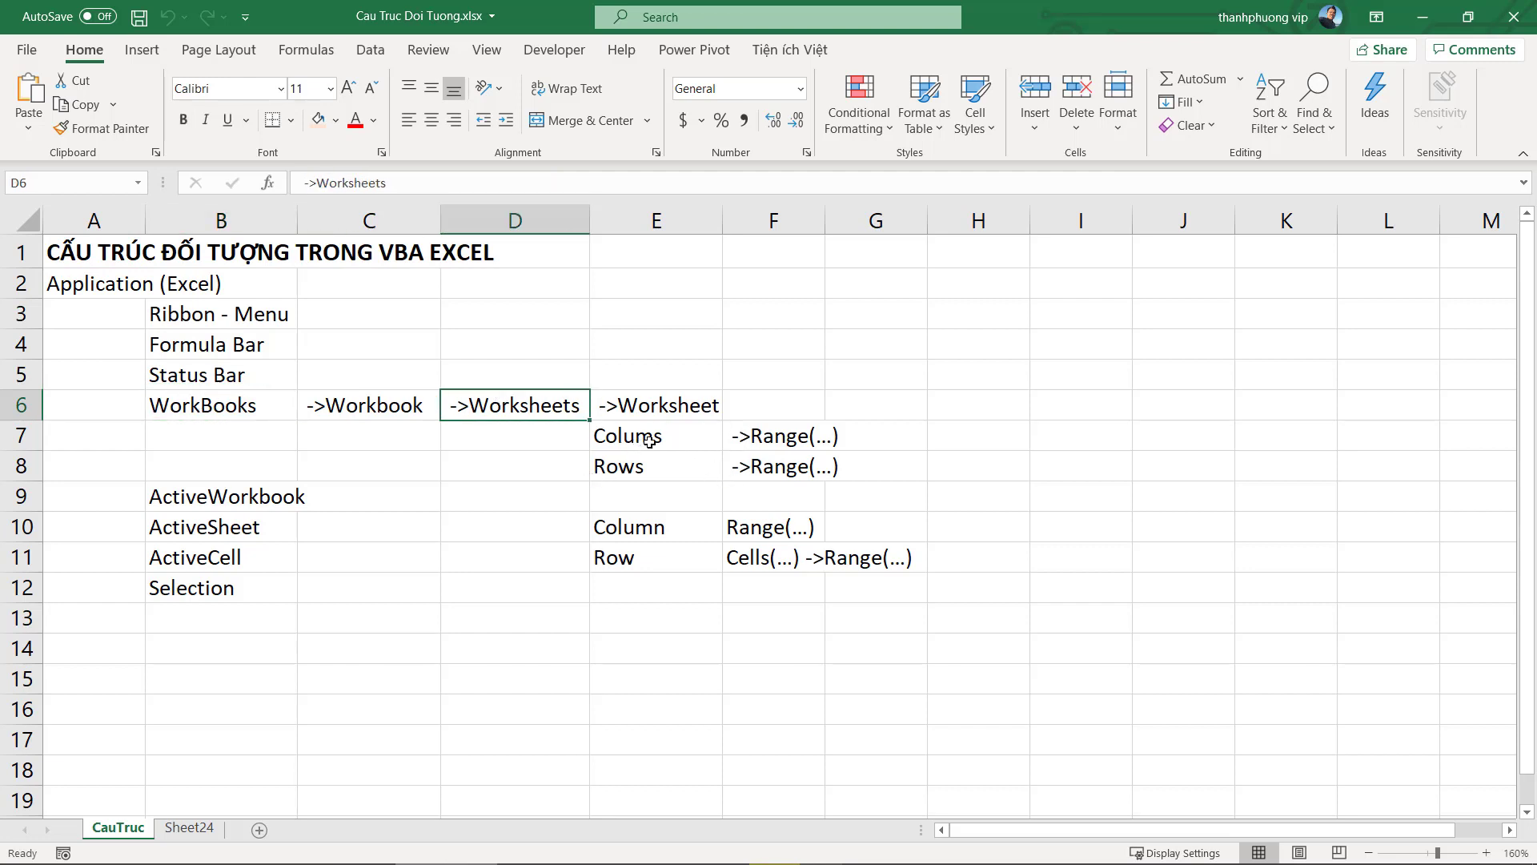
pyautogui.click(733, 438)
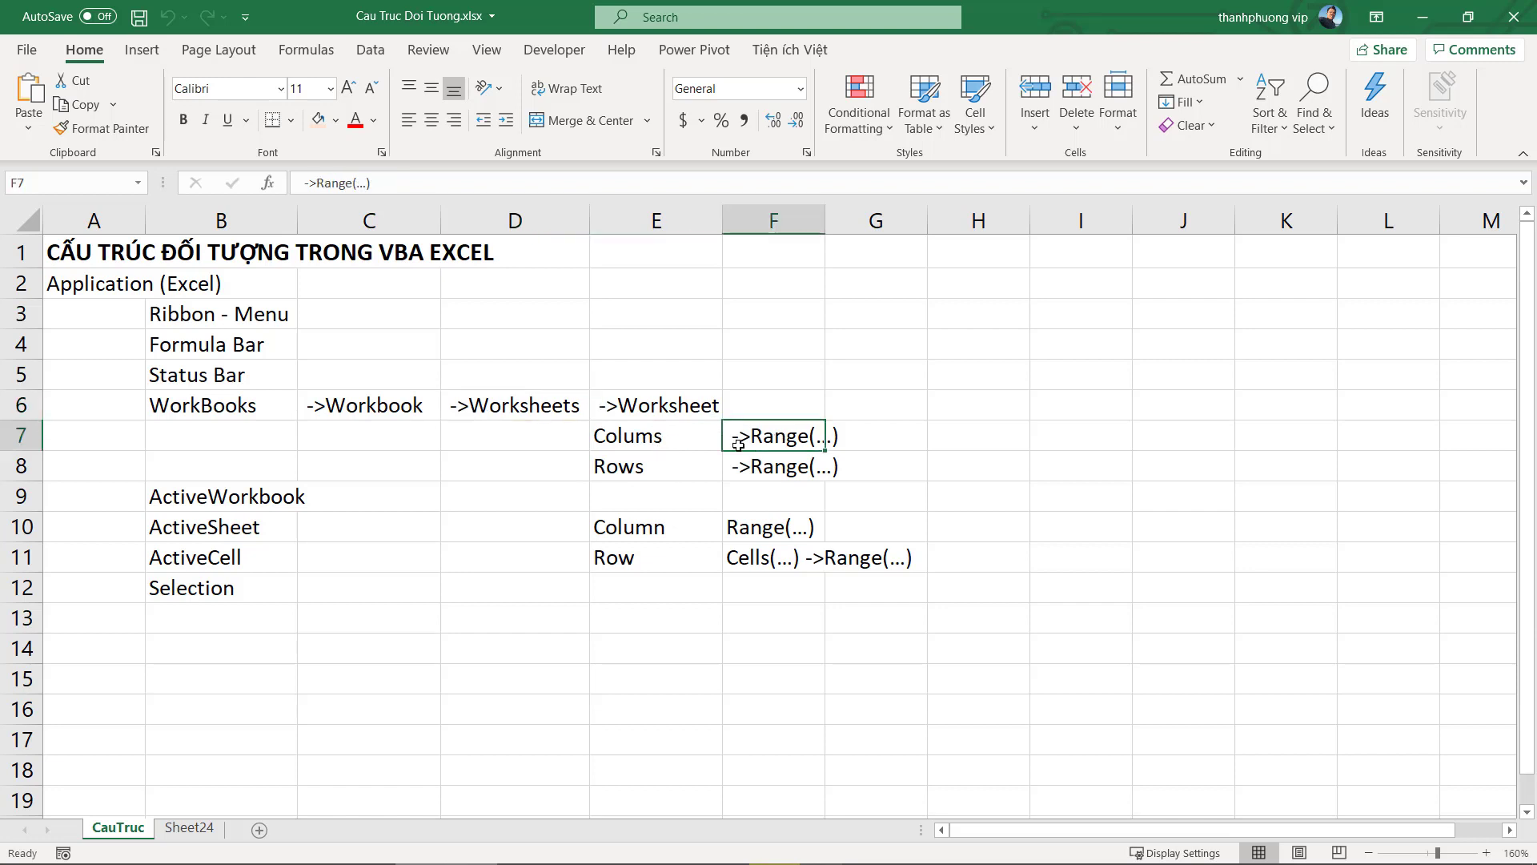
pyautogui.click(644, 442)
pyautogui.click(650, 555)
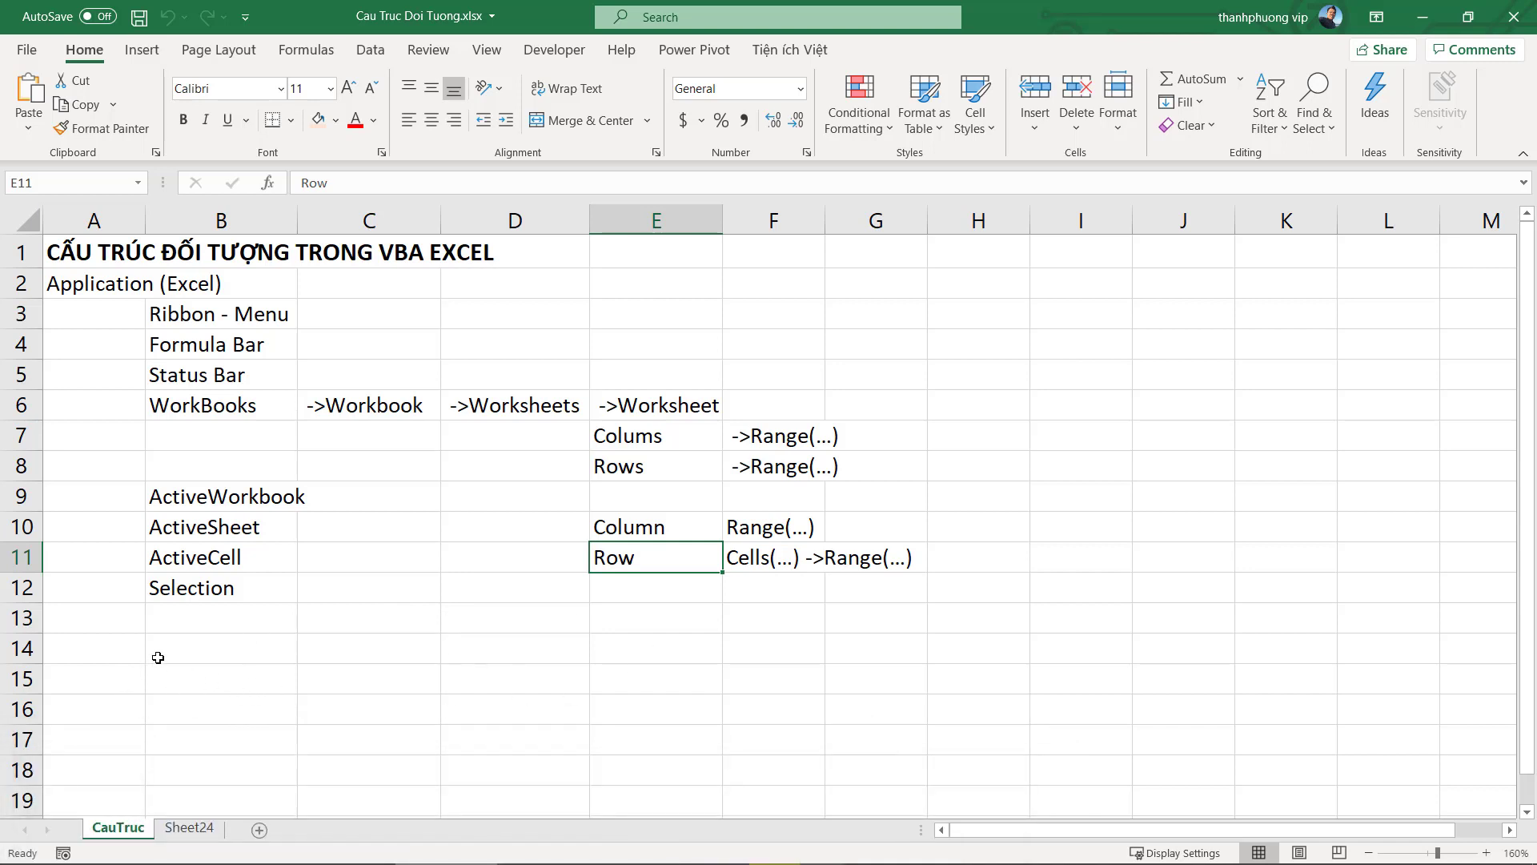
pyautogui.click(109, 650)
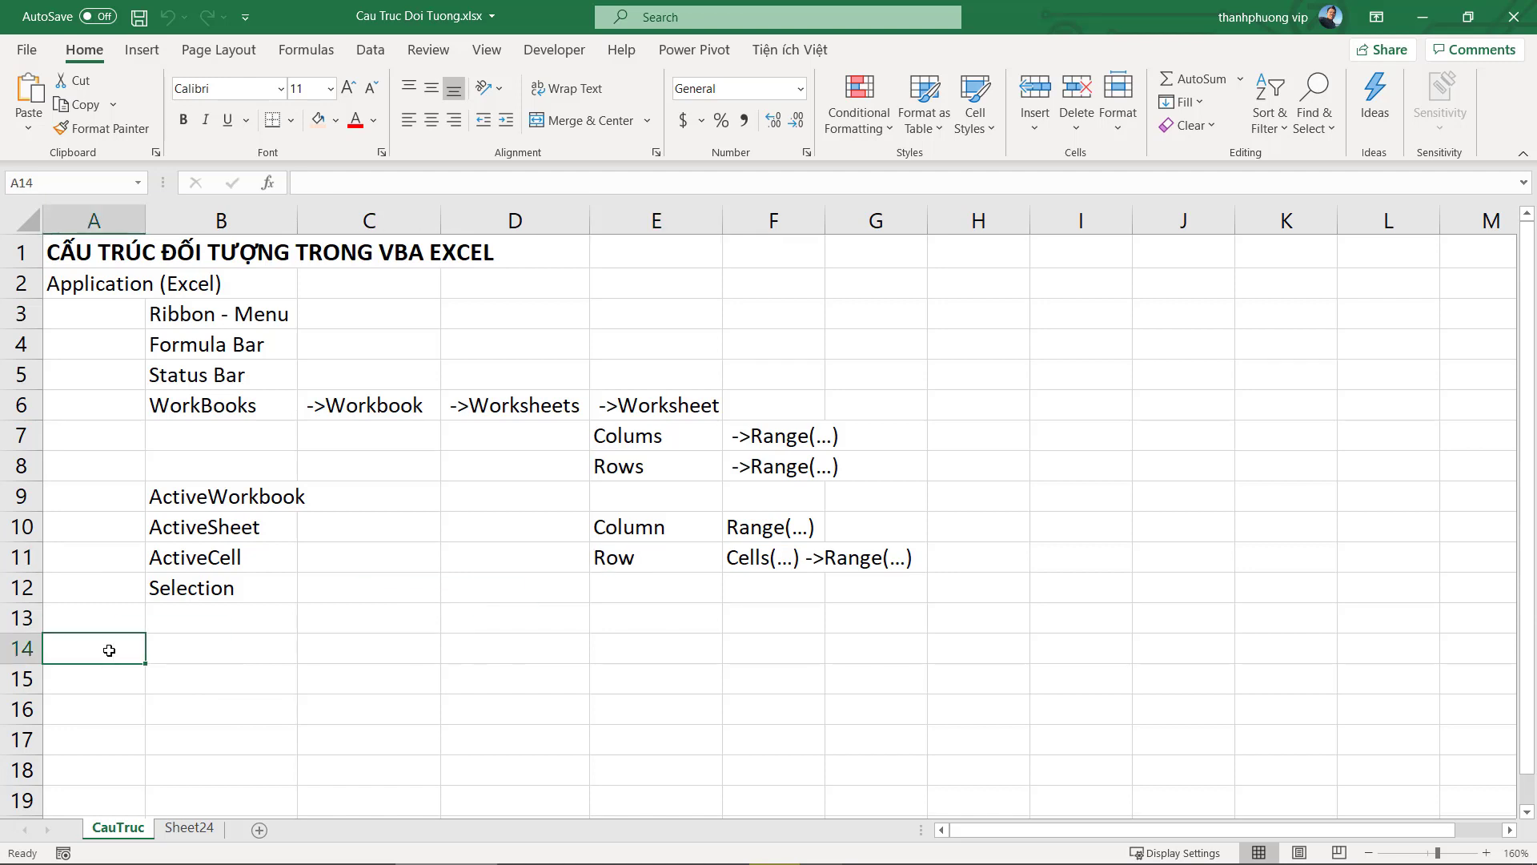
# Enter the note "Đường dẫn tới đối tượng:" in A14
pyautogui.write('Dduong')
pyautogui.press('BackSpace')
pyautogui.press('BackSpace')
pyautogui.press('BackSpace')
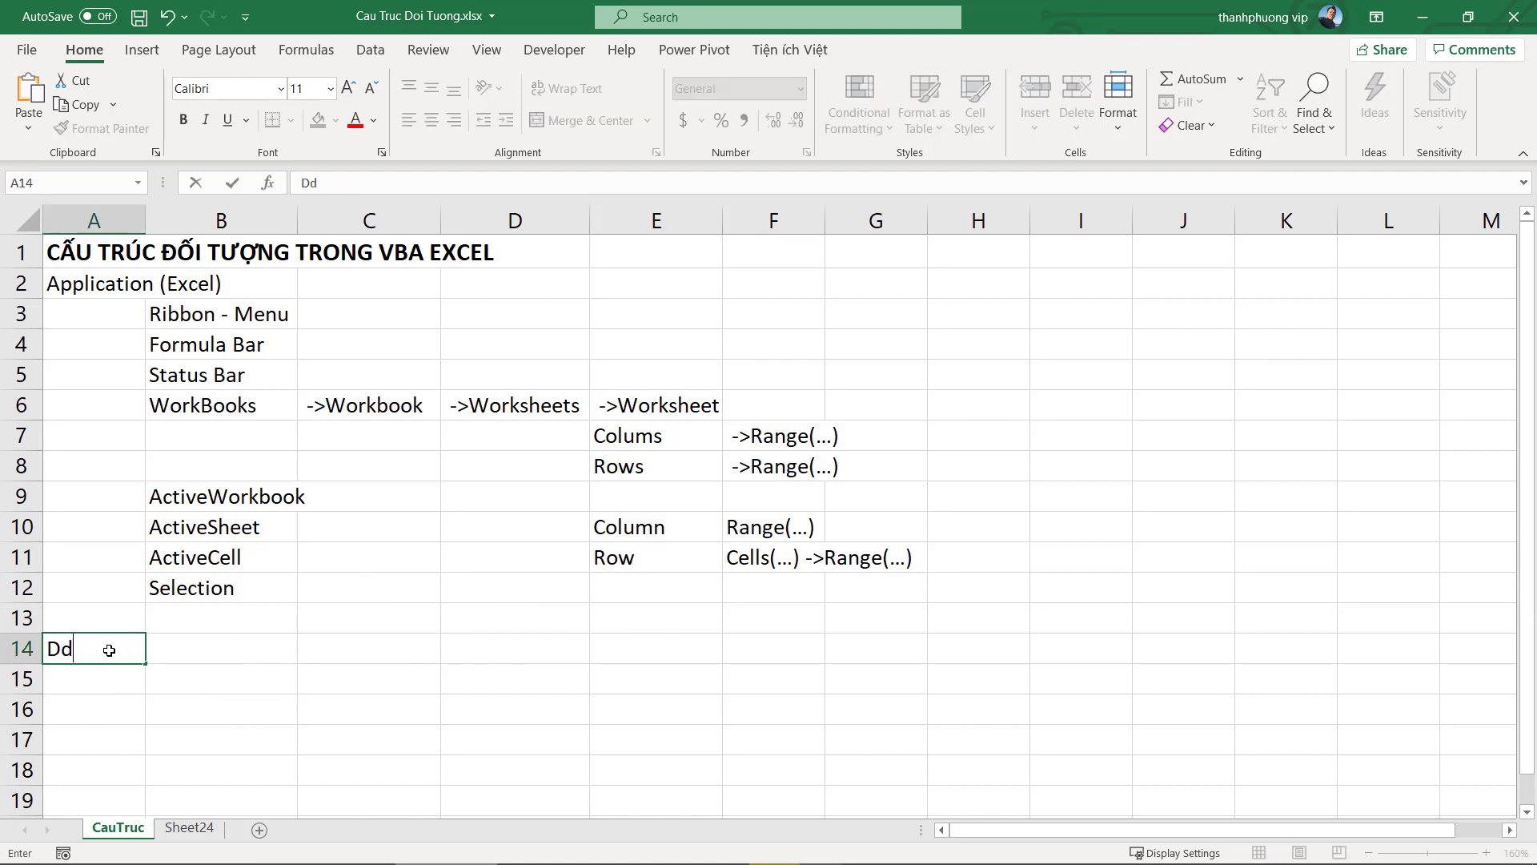
pyautogui.press('BackSpace')
pyautogui.press('BackSpace')
pyautogui.write('Dd')
pyautogui.press('BackSpace')
pyautogui.press('BackSpace')
pyautogui.press('Left')
pyautogui.press('alt')
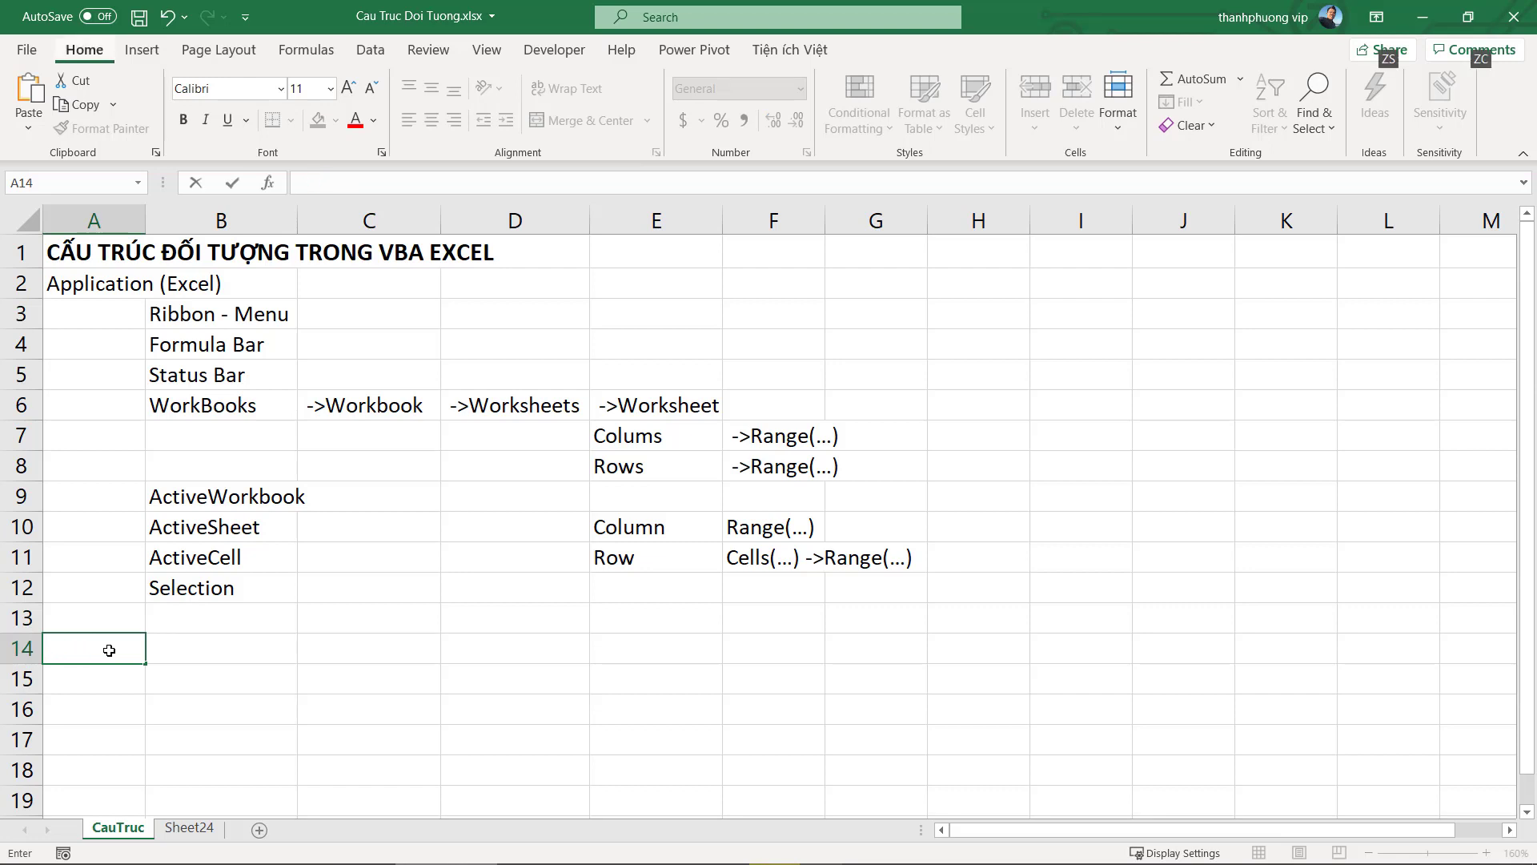
pyautogui.press('alt')
pyautogui.write('Đươ')
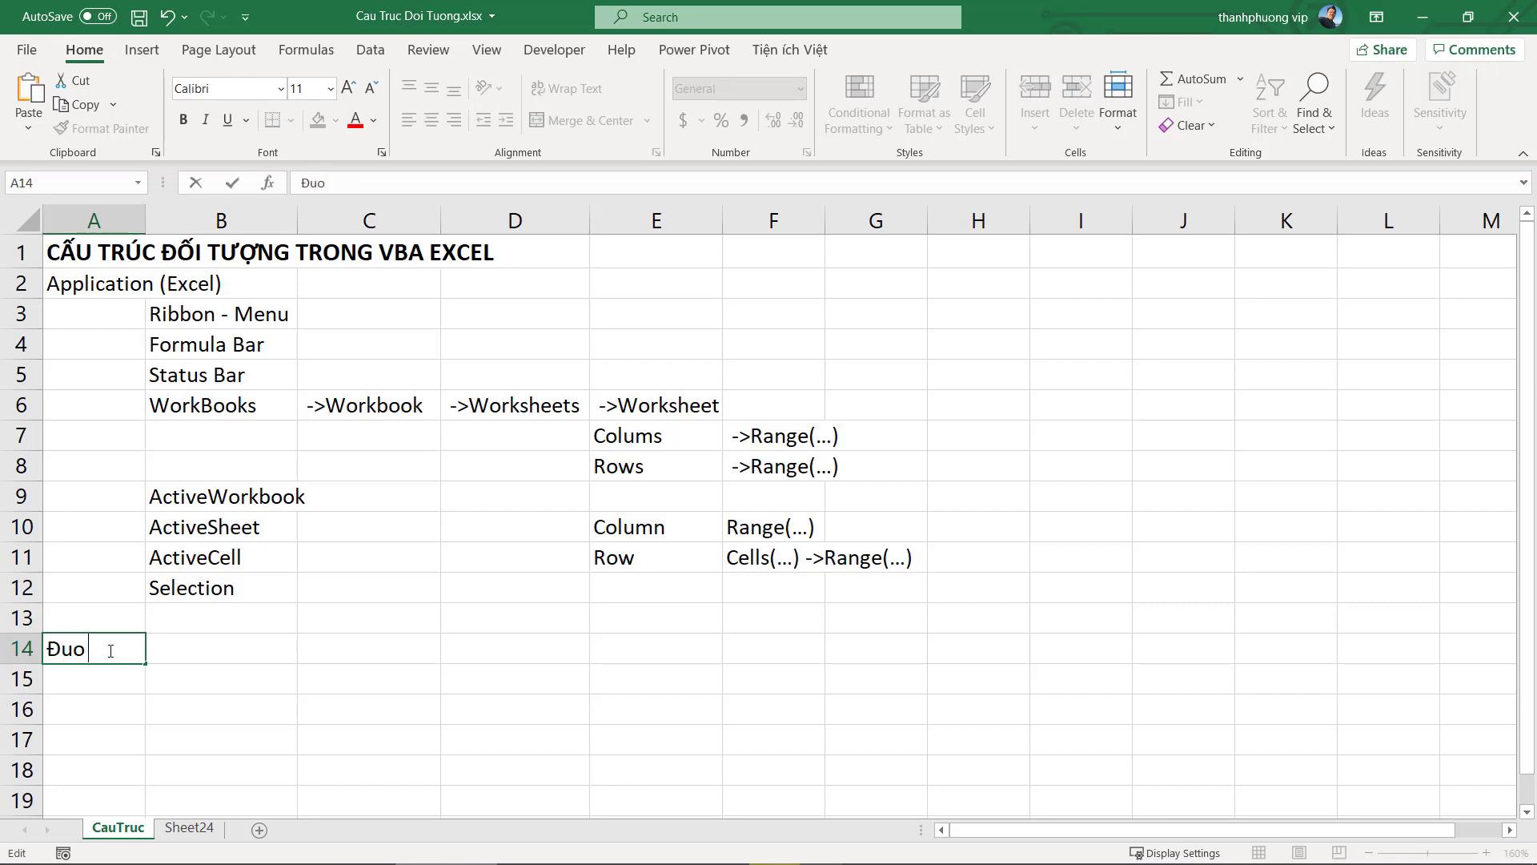
pyautogui.write('ng dẫn tới')
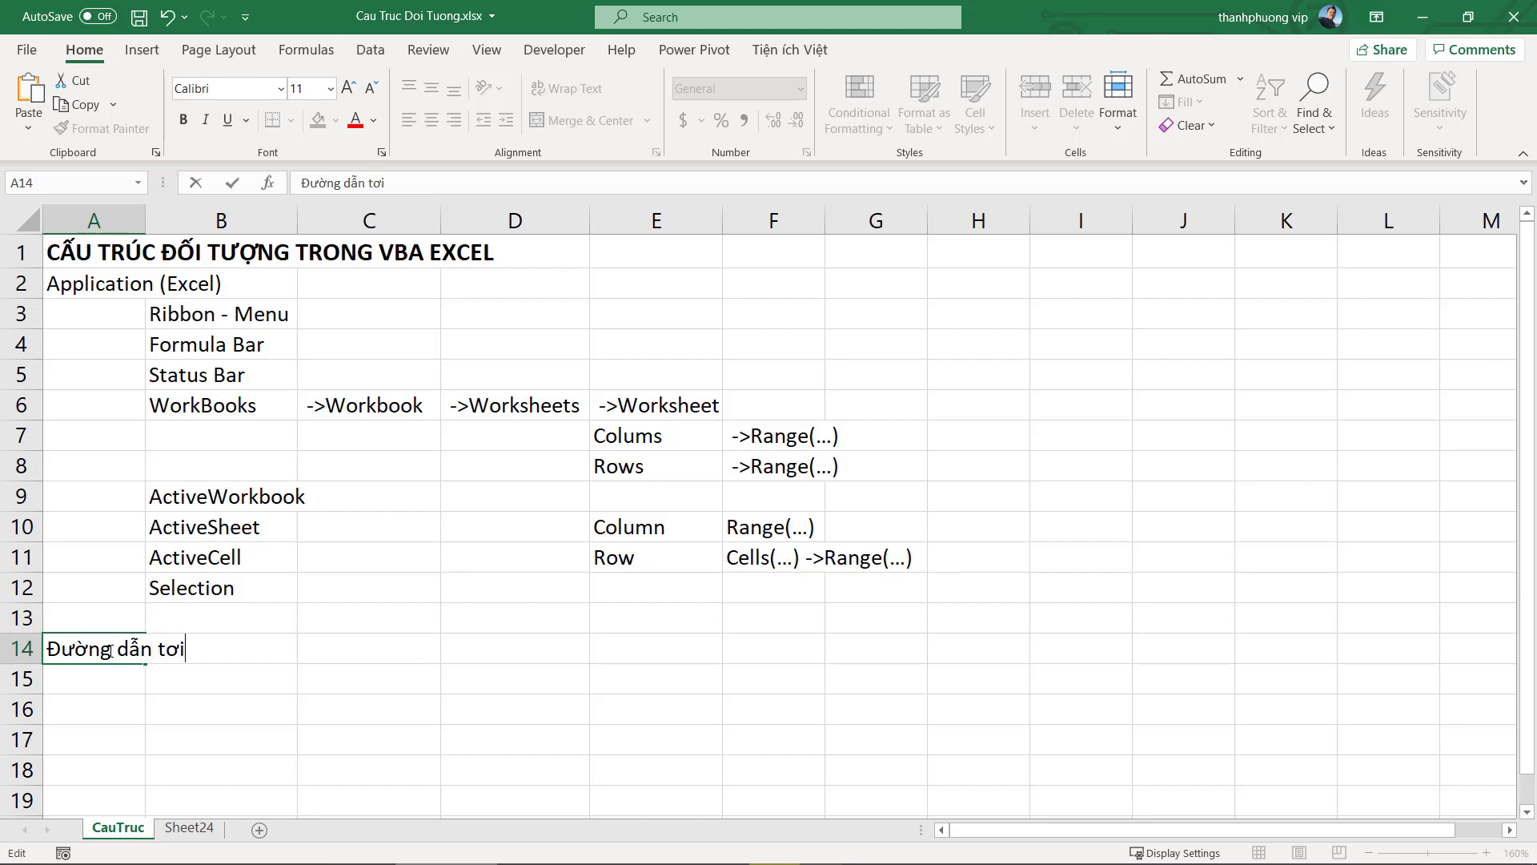
pyautogui.write(' đối tương:')
pyautogui.press('Return')
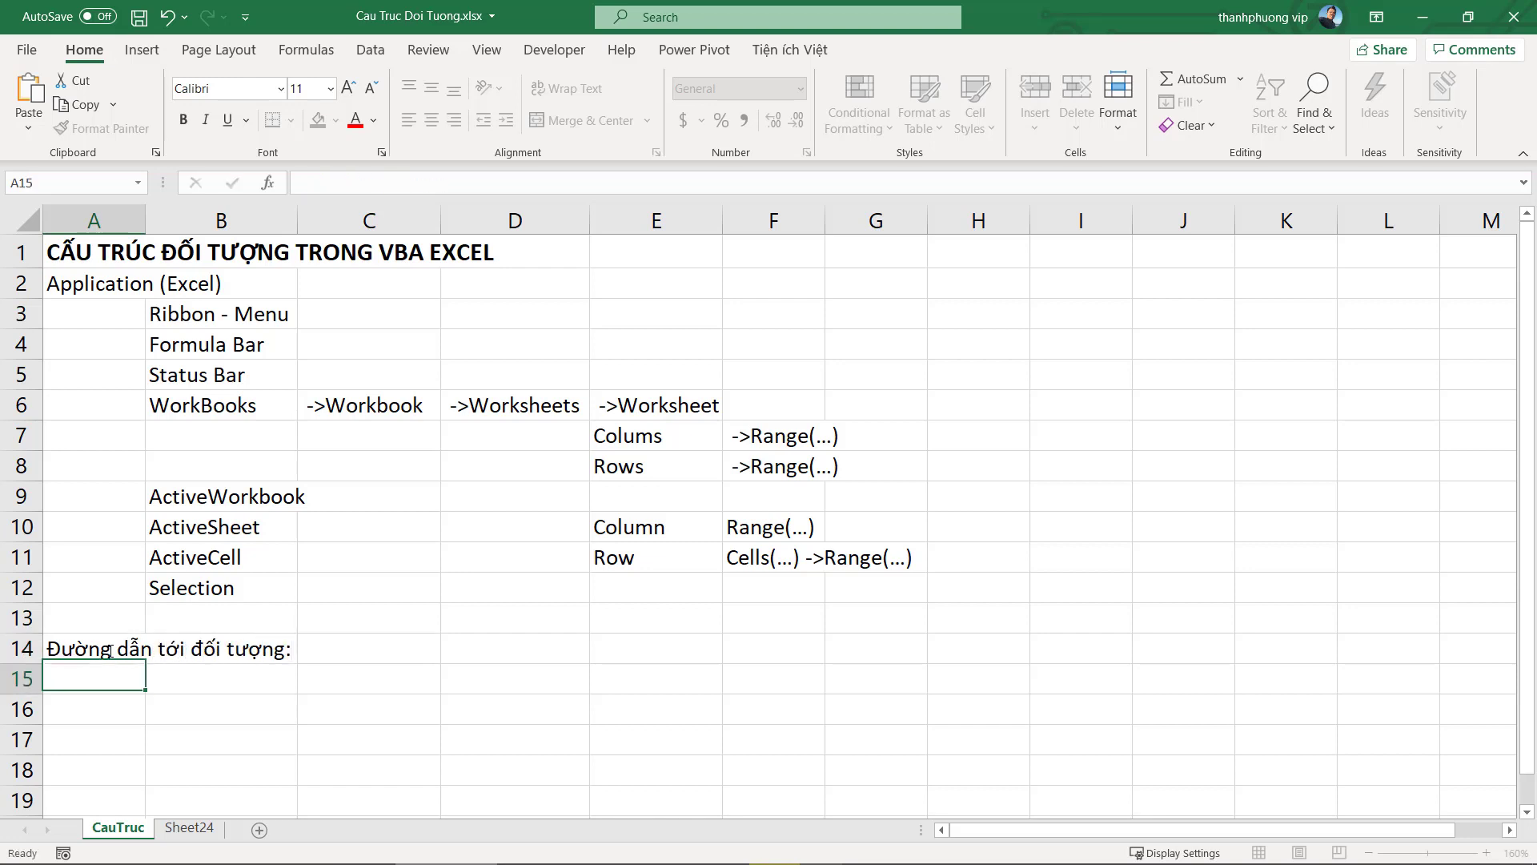
# Type the Application.Workbooks("Tên File").Sheets("Tên Sheet").Range("Địa chỉ vùng") property path in B15
pyautogui.scroll(-2, 200, 611)
pyautogui.scroll(-1, 205, 416)
pyautogui.click(206, 397)
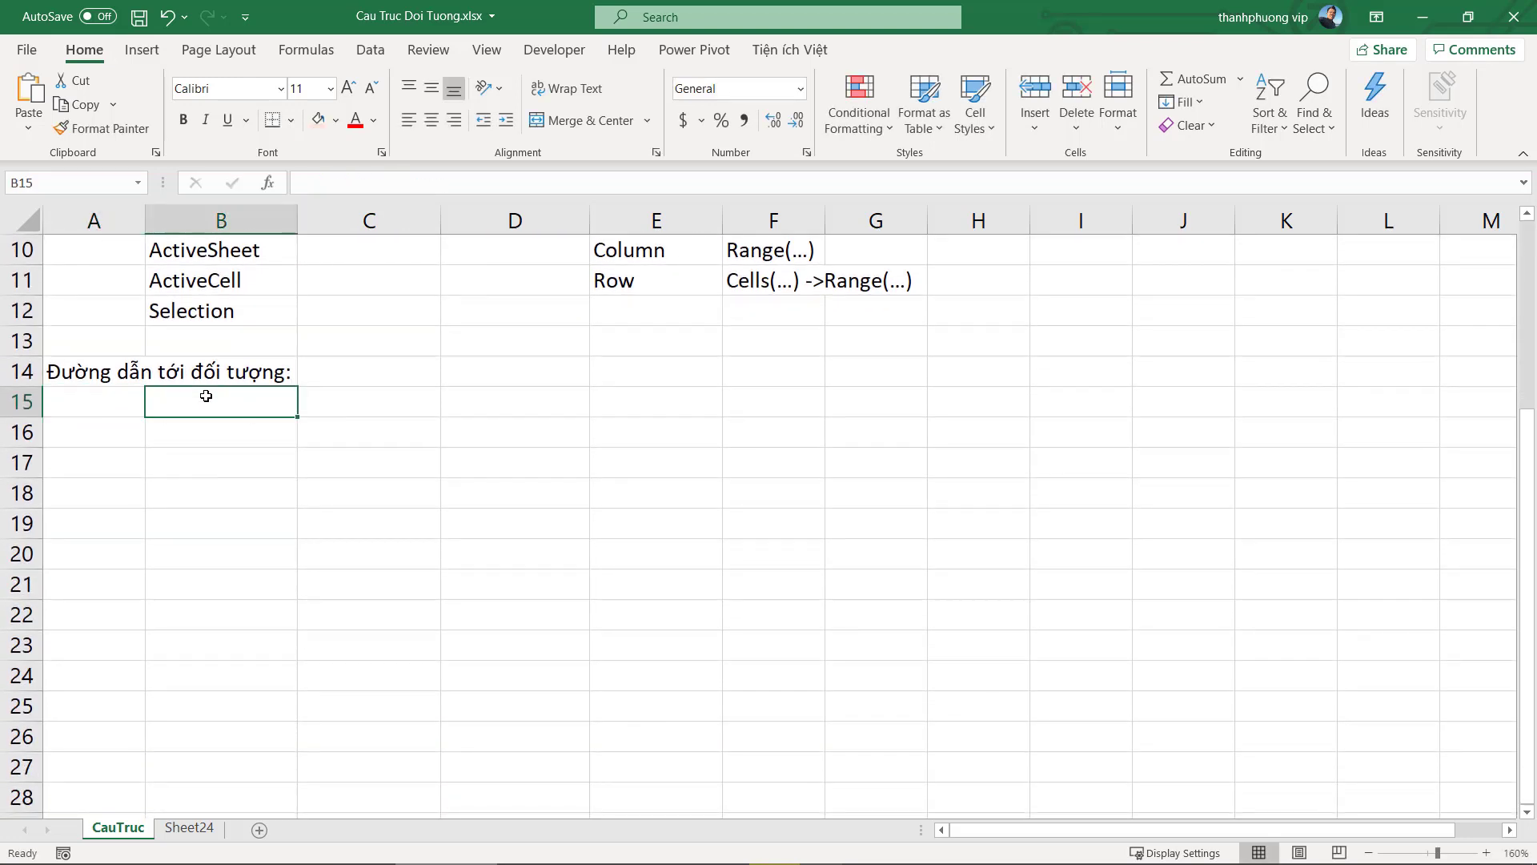
pyautogui.write('App')
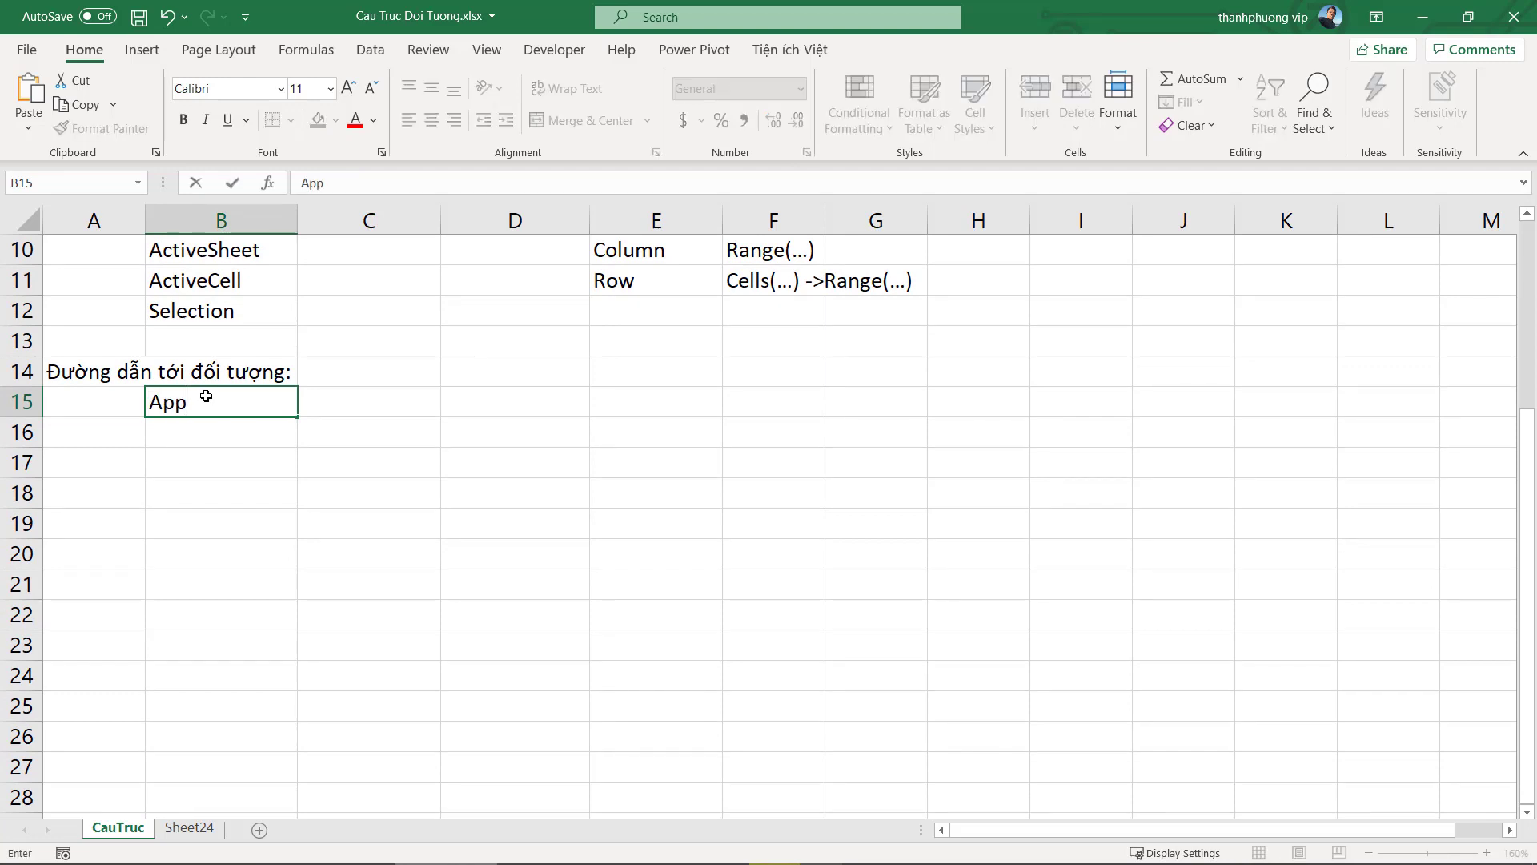
pyautogui.write('lica')
pyautogui.write('tion.')
pyautogui.write('Wor')
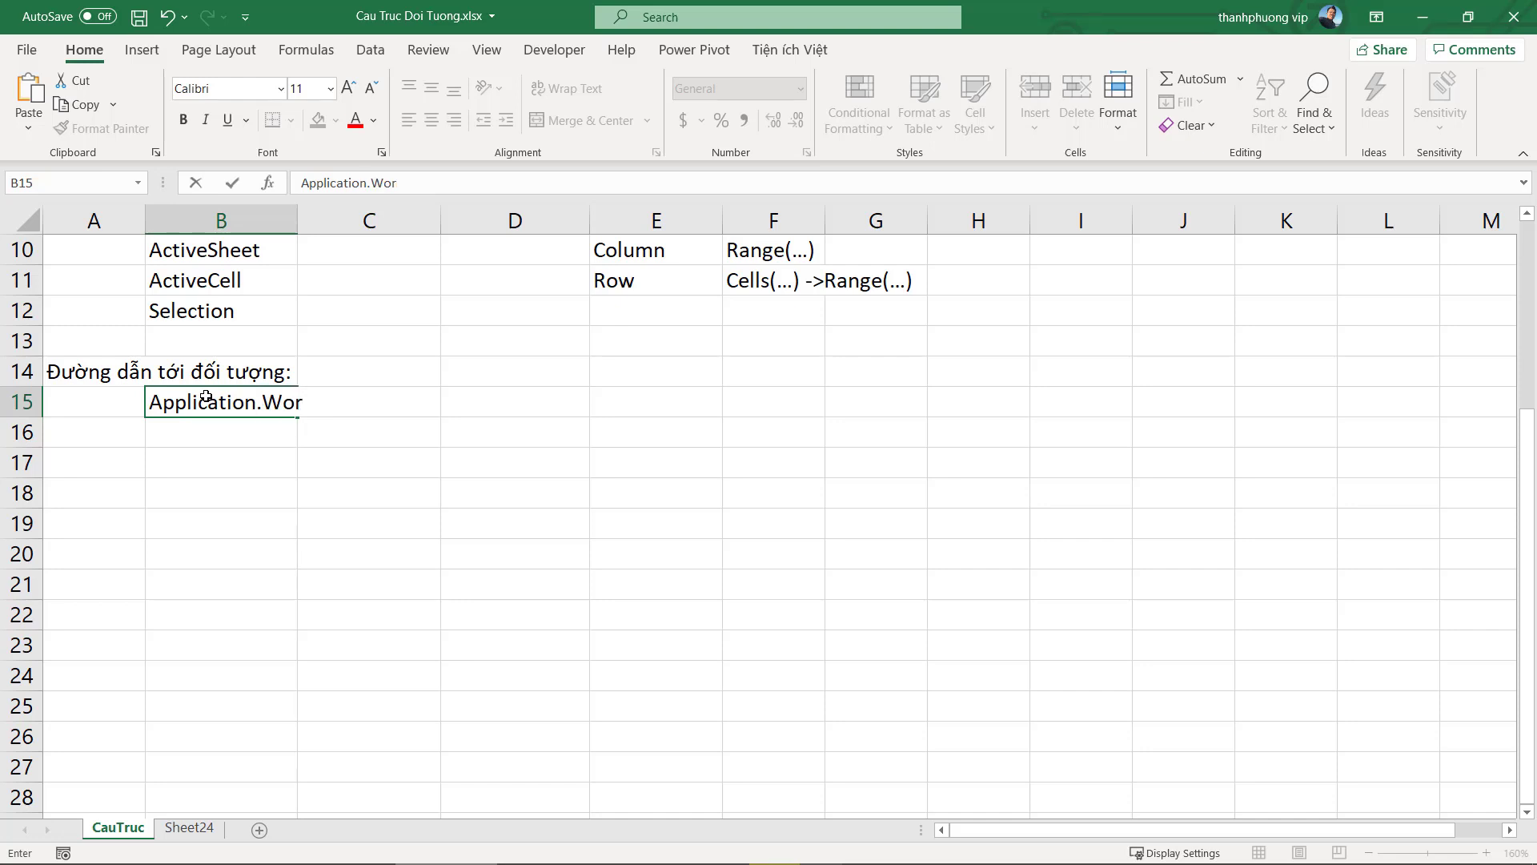
pyautogui.write('ks')
pyautogui.press('BackSpace')
pyautogui.write('book')
pyautogui.write('s')
pyautogui.write('Ten')
pyautogui.write('Fi')
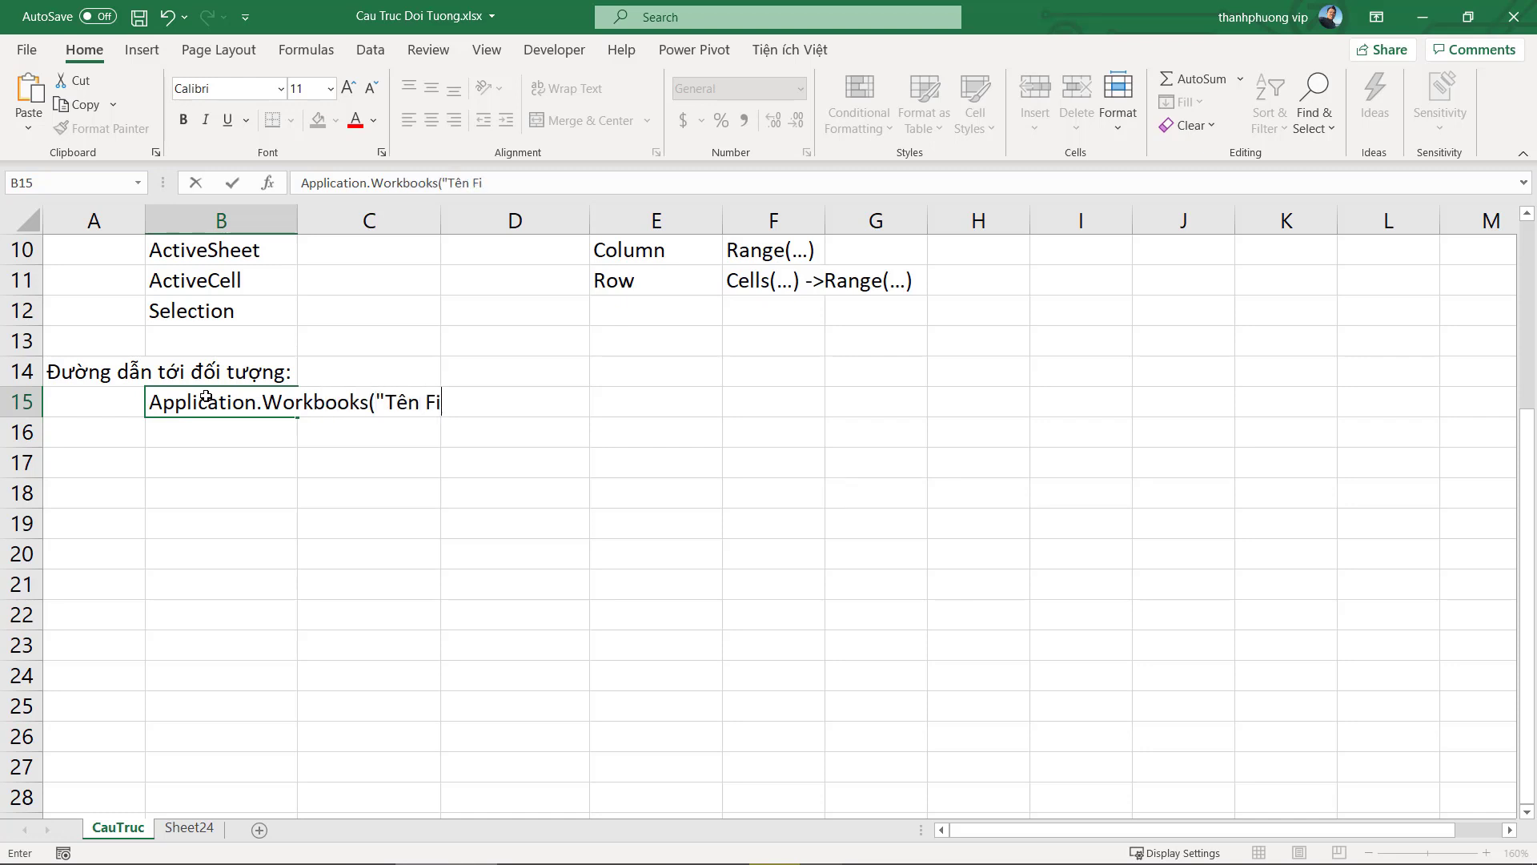
pyautogui.write('le')
pyautogui.write(').')
pyautogui.write('She')
pyautogui.write('ets(')
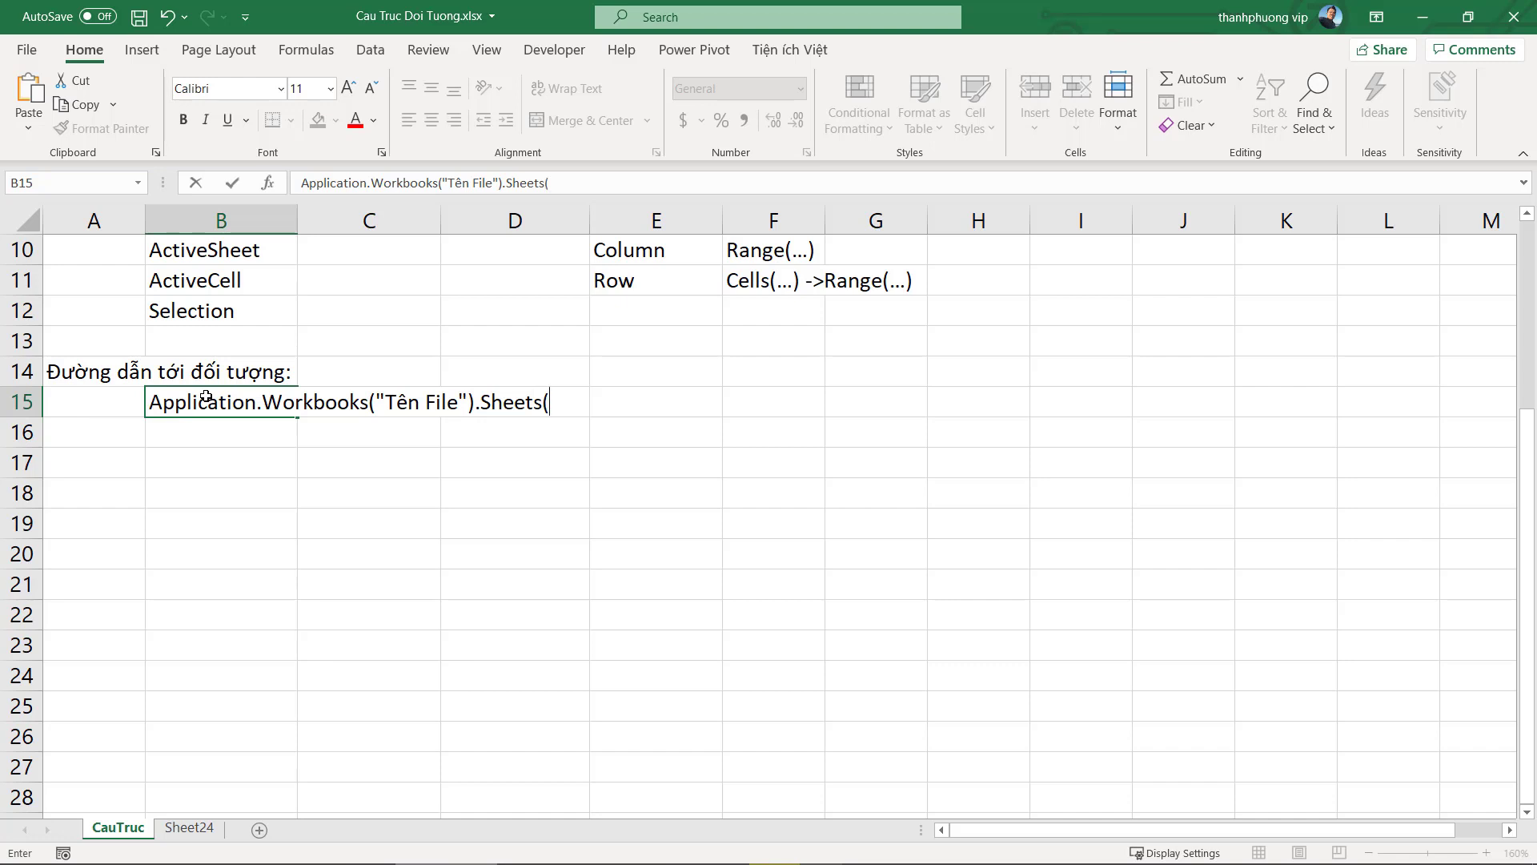
pyautogui.write('"Tên')
pyautogui.press('BackSpace')
pyautogui.write('n Sheet").')
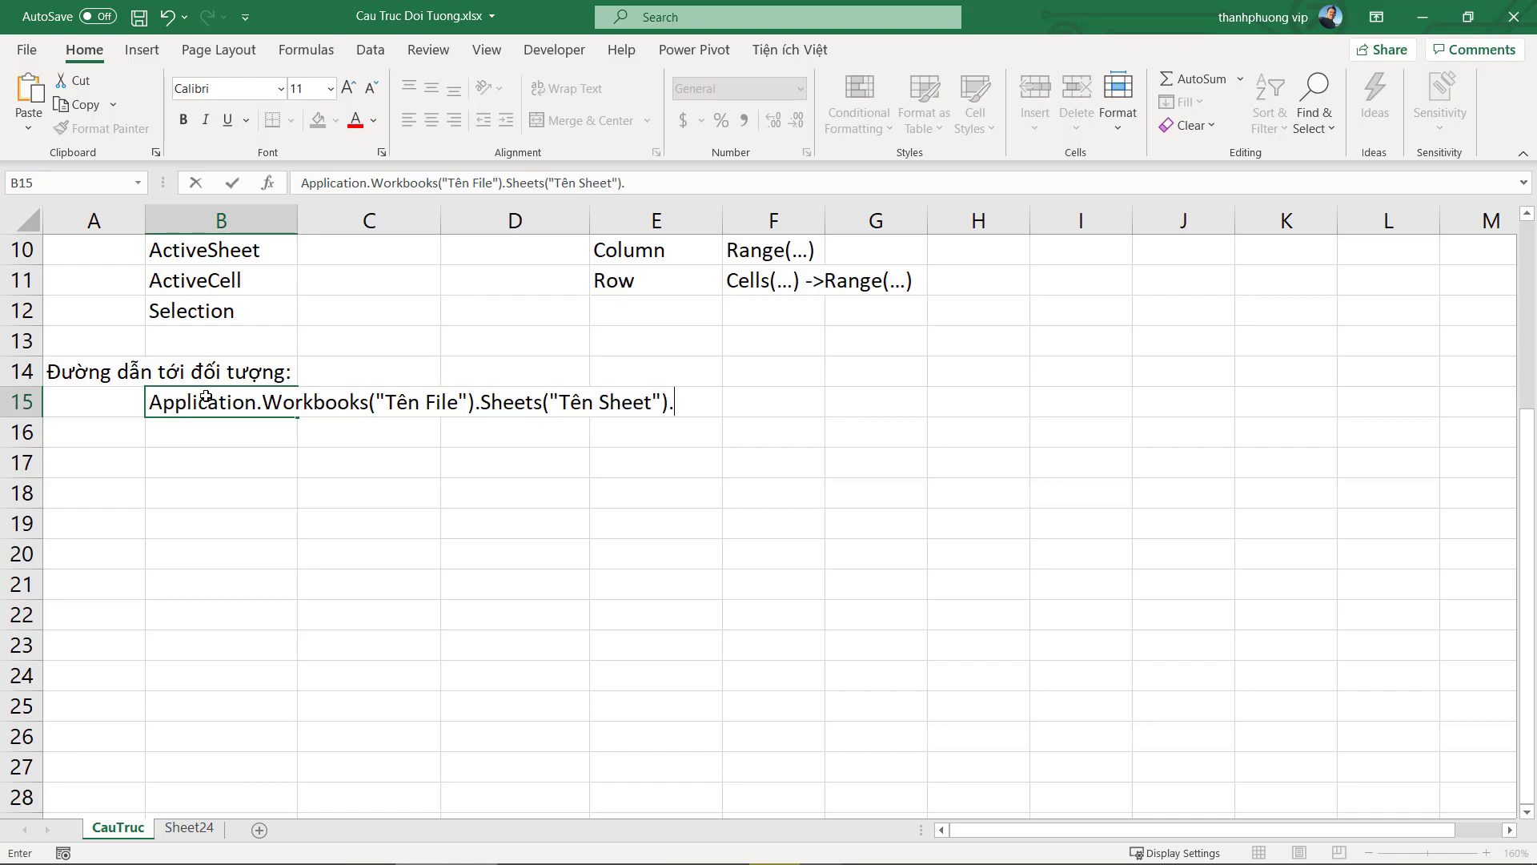
pyautogui.write('Range(')
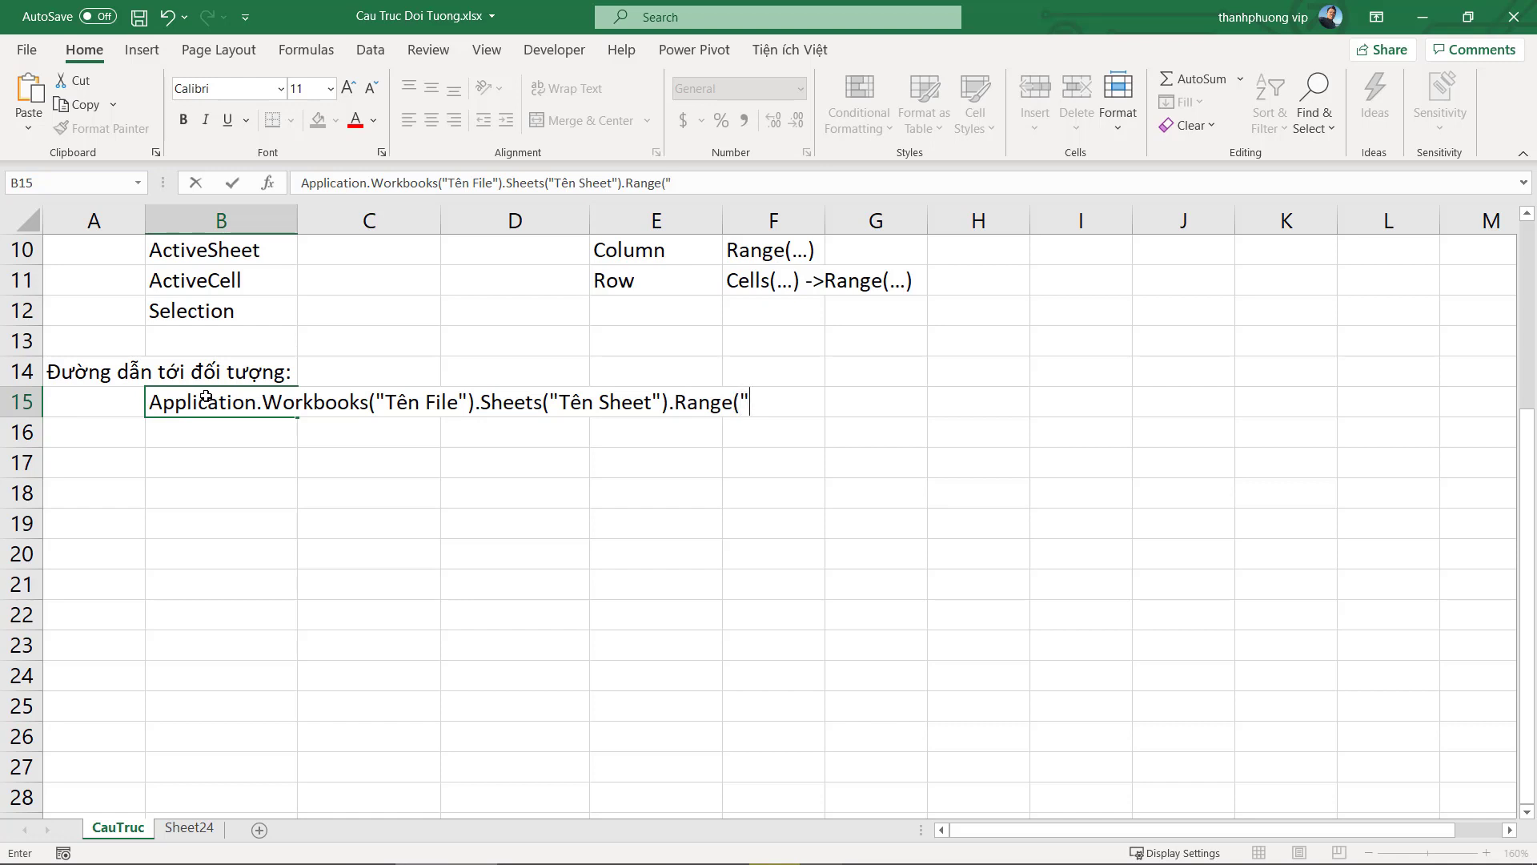
pyautogui.write('Địa')
pyautogui.write(' chỉ vùng"')
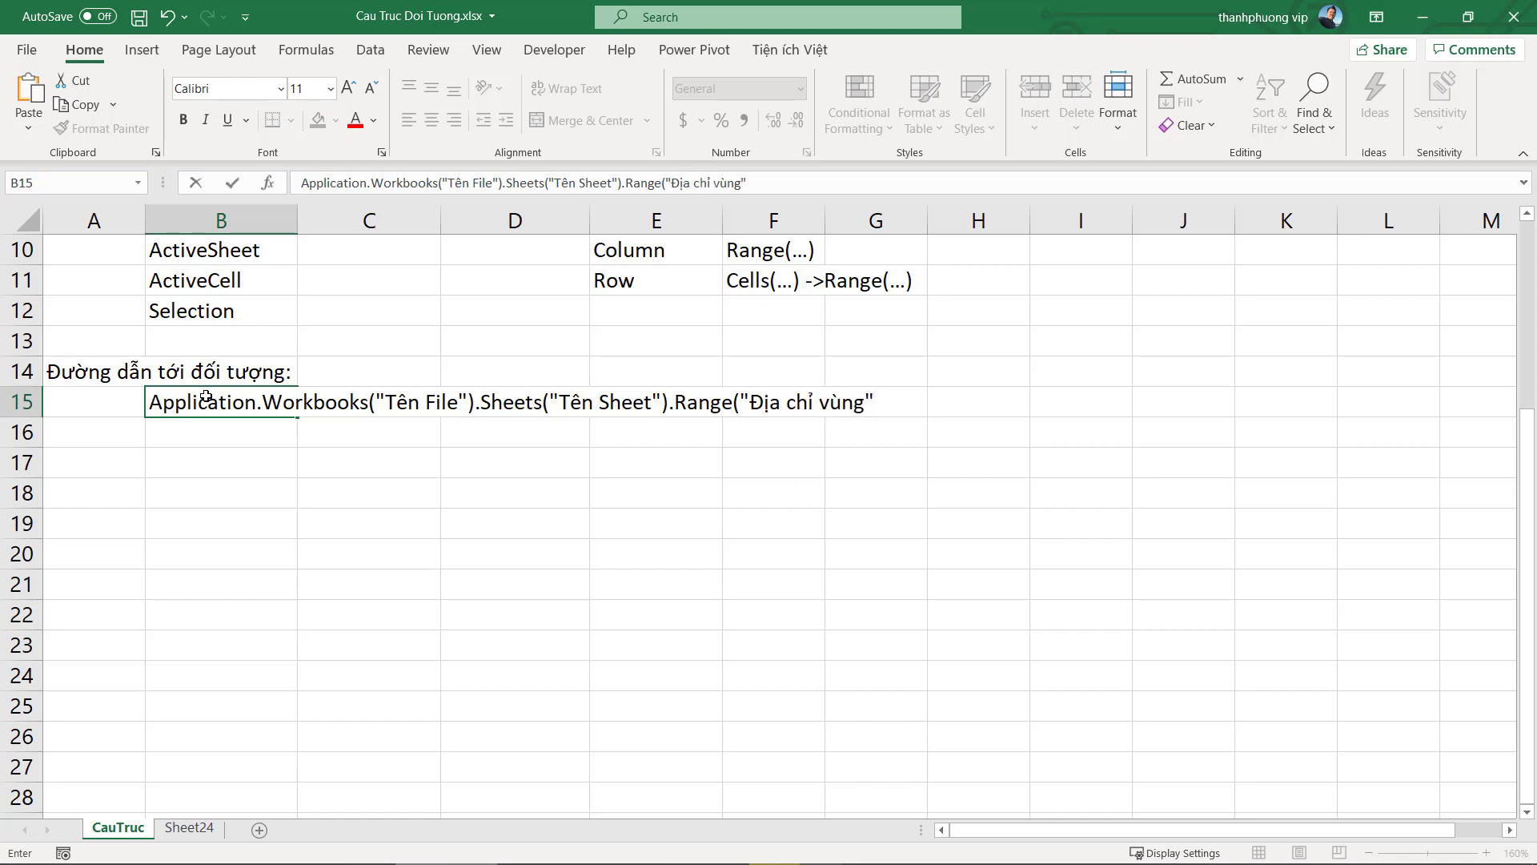
pyautogui.write(').C')
pyautogui.write('ác th')
pyautogui.write('uộc tính của v')
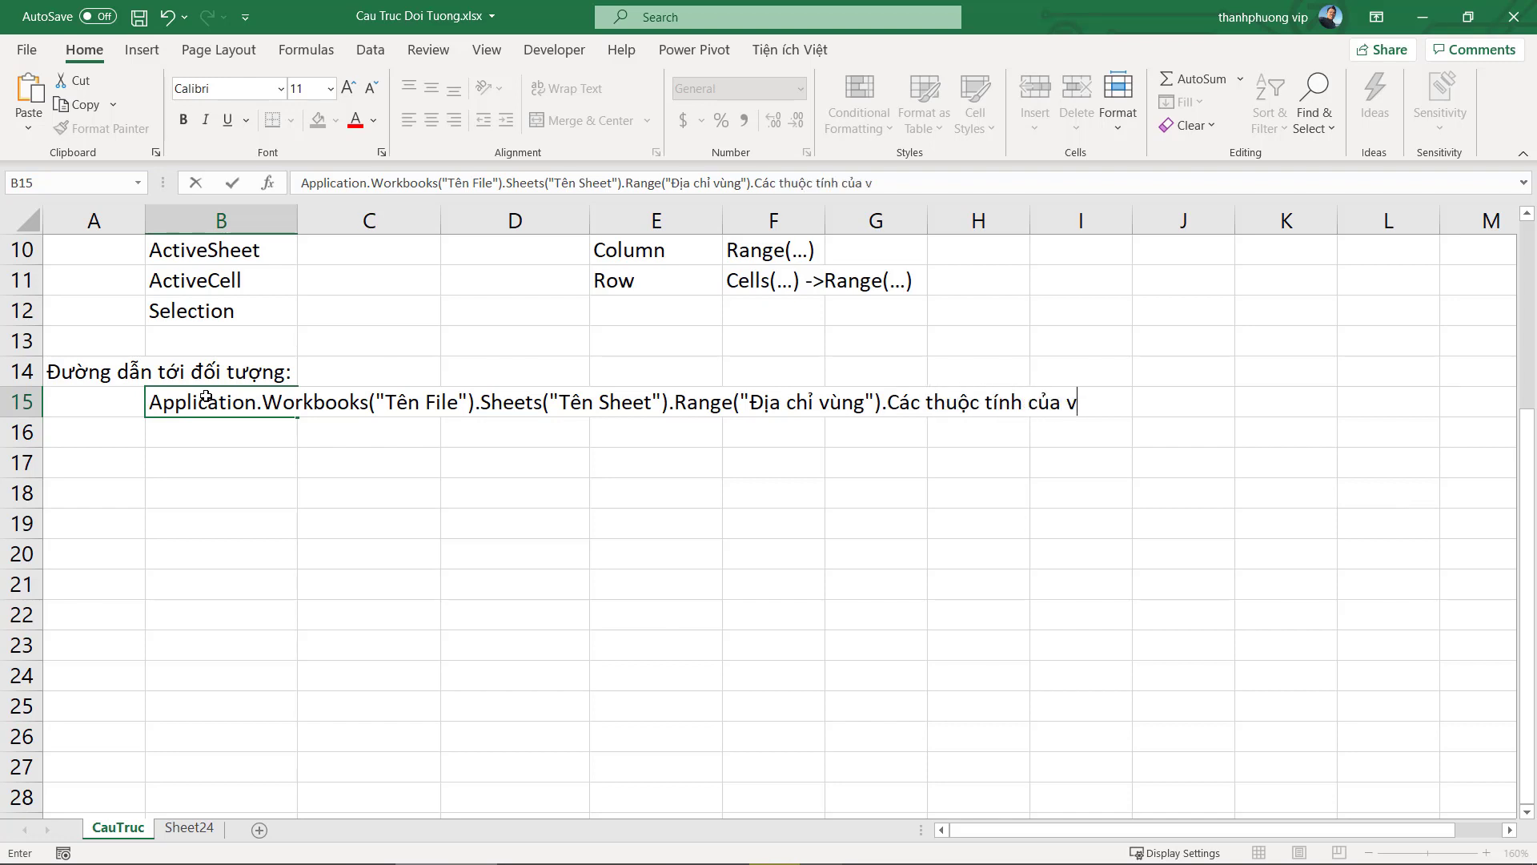
pyautogui.write('ung')
pyautogui.press('Return')
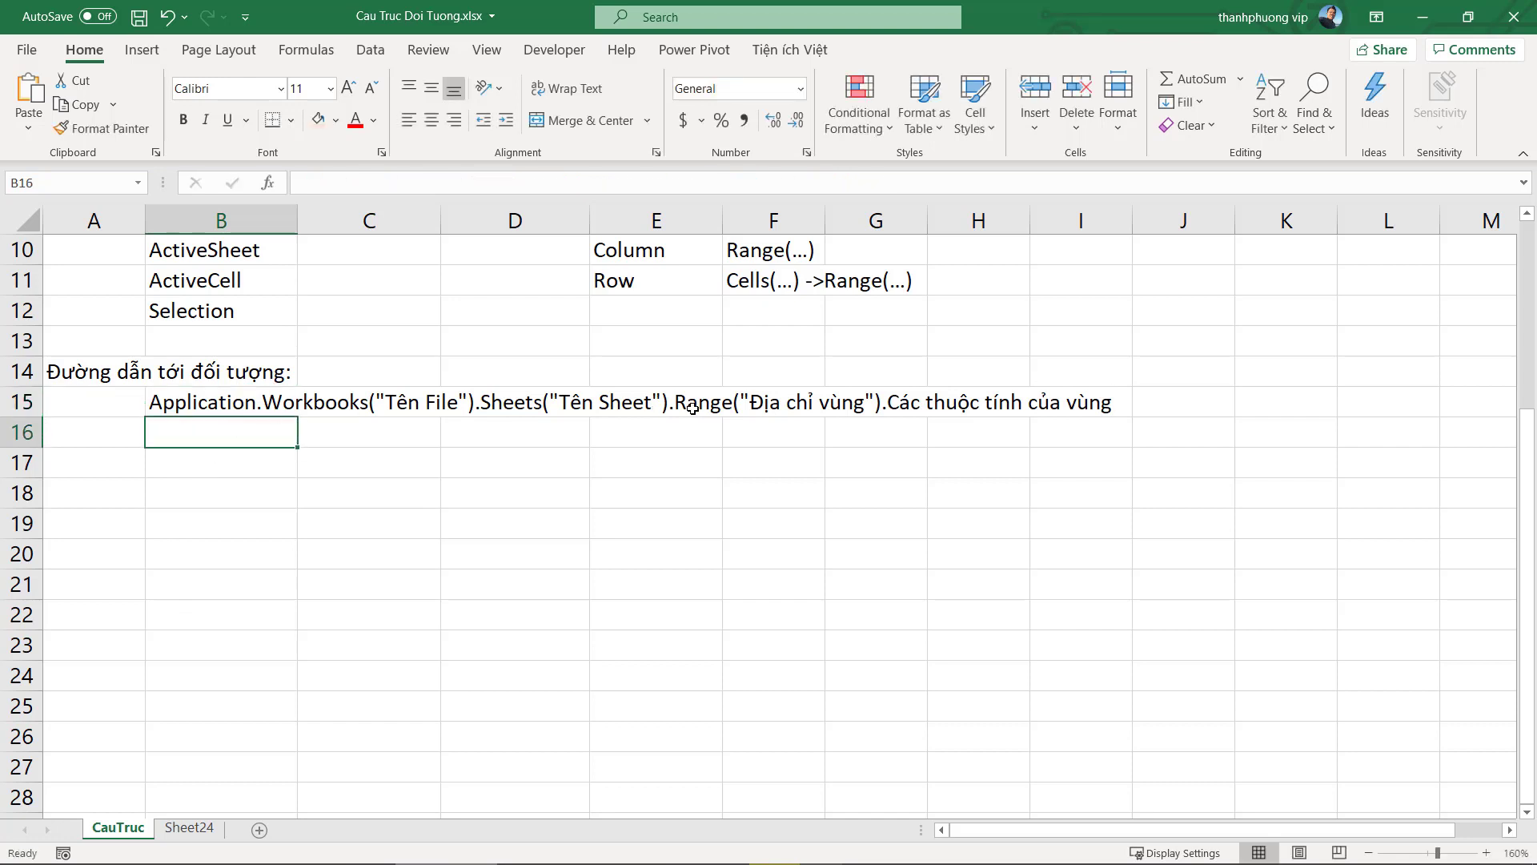
# Copy the B15 object path down into B16 with Ctrl+D
pyautogui.click(711, 405)
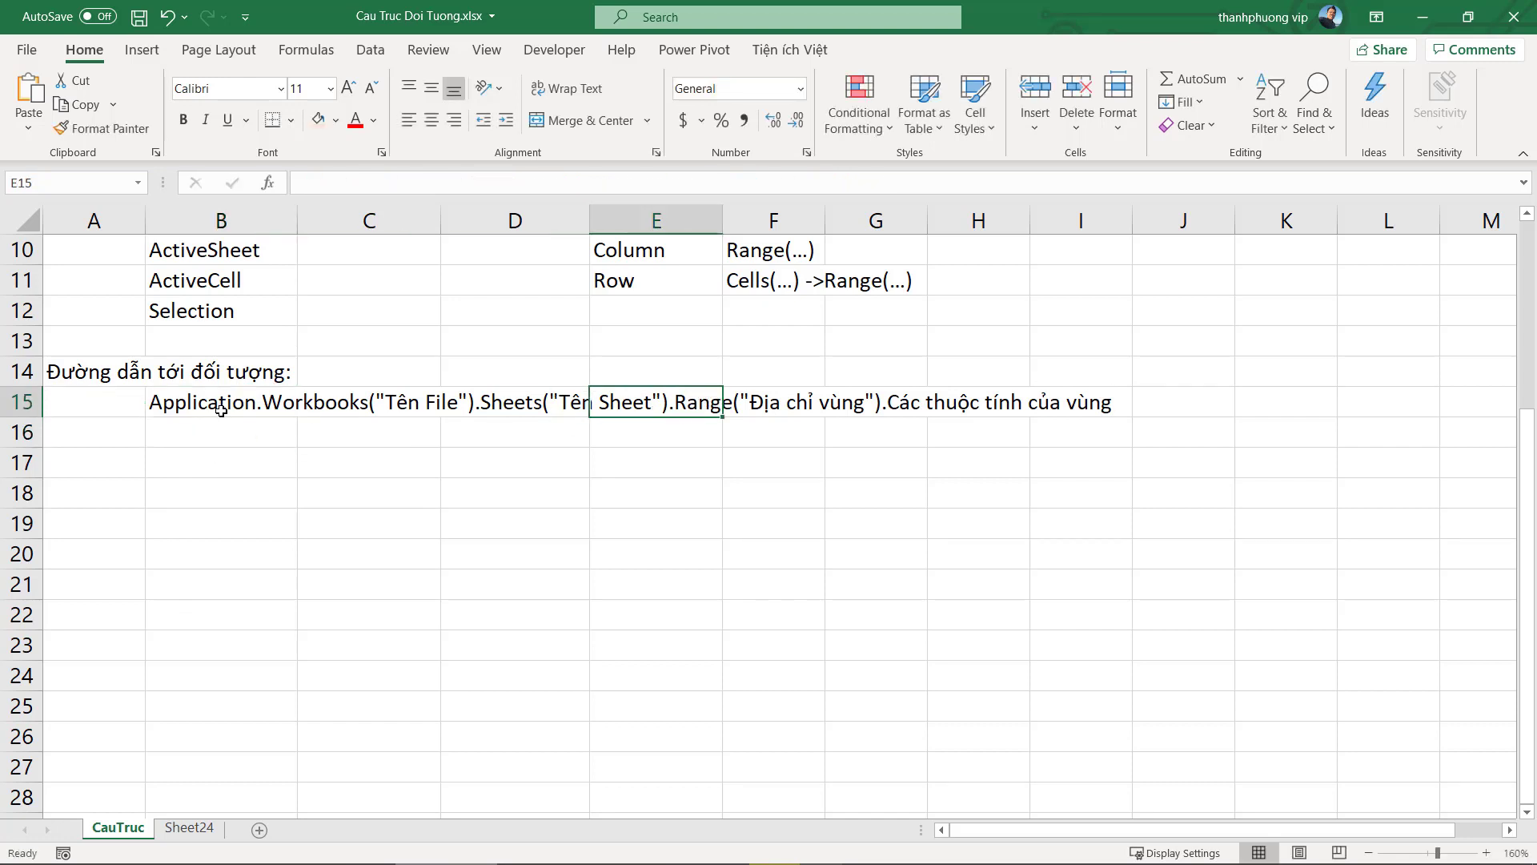
pyautogui.click(186, 404)
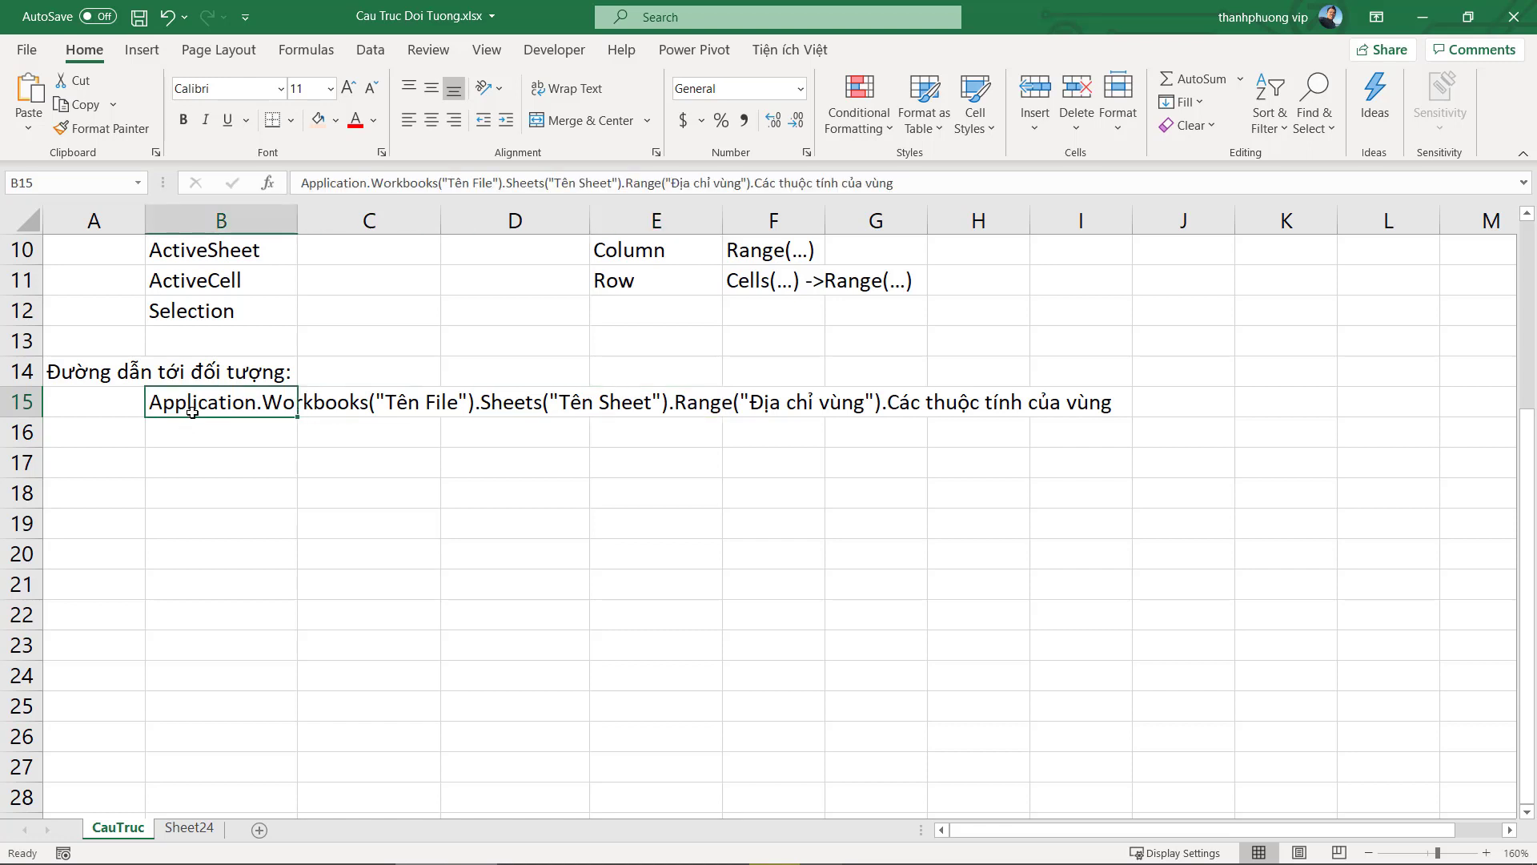
pyautogui.click(200, 422)
pyautogui.hotkey('ctrl', 'd')
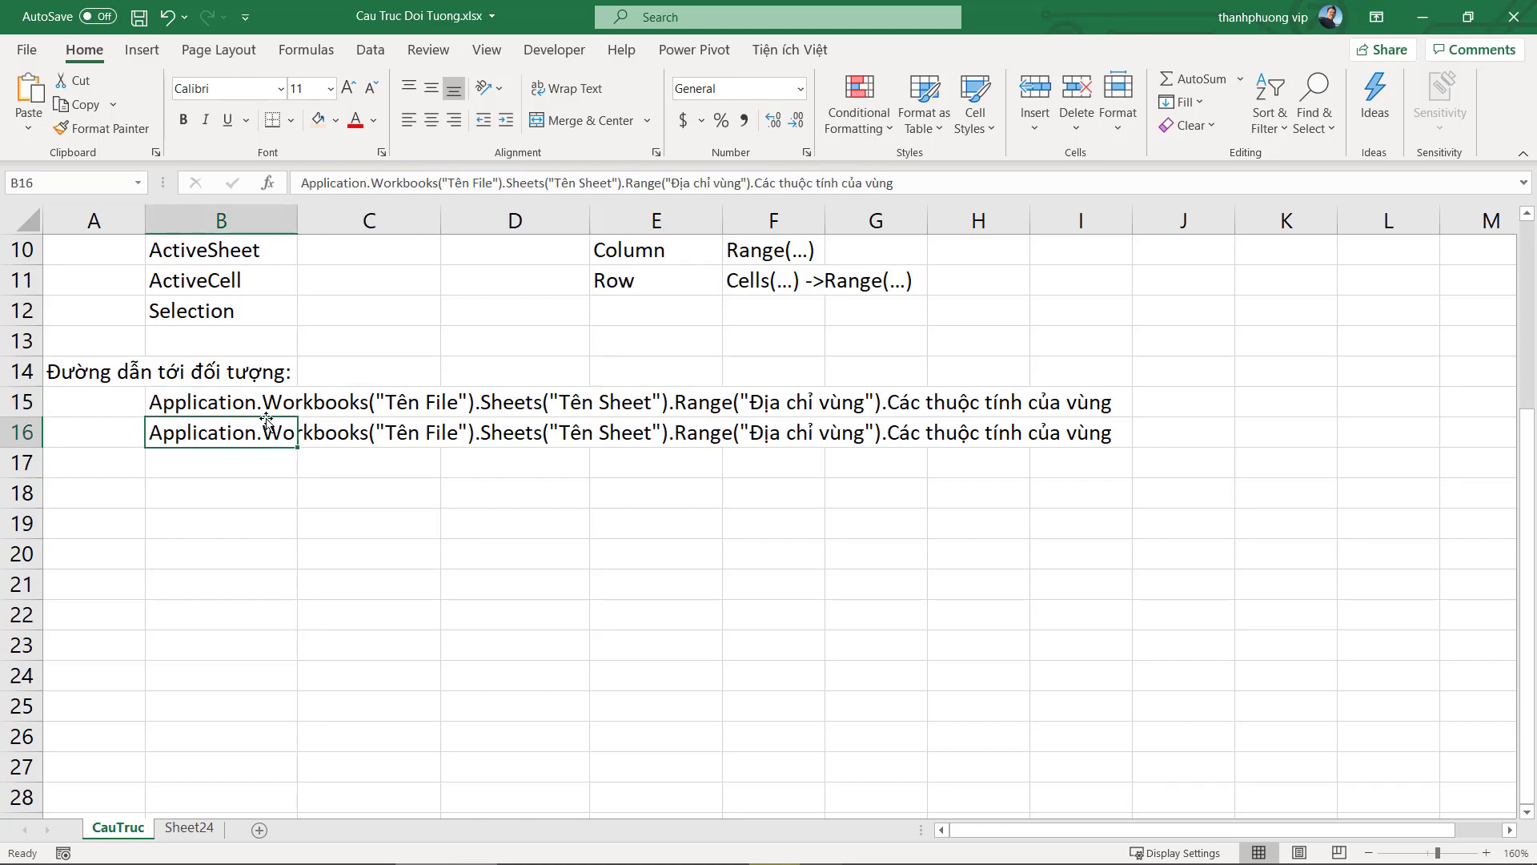
pyautogui.hotkey('ctrl', 'z')
pyautogui.click(237, 412)
pyautogui.click(236, 423)
pyautogui.hotkey('ctrl', 'd')
# Edit B16 to replace Range with Cells and both "vùng" with "ô"
pyautogui.doubleClick(515, 433)
pyautogui.doubleClick(176, 432)
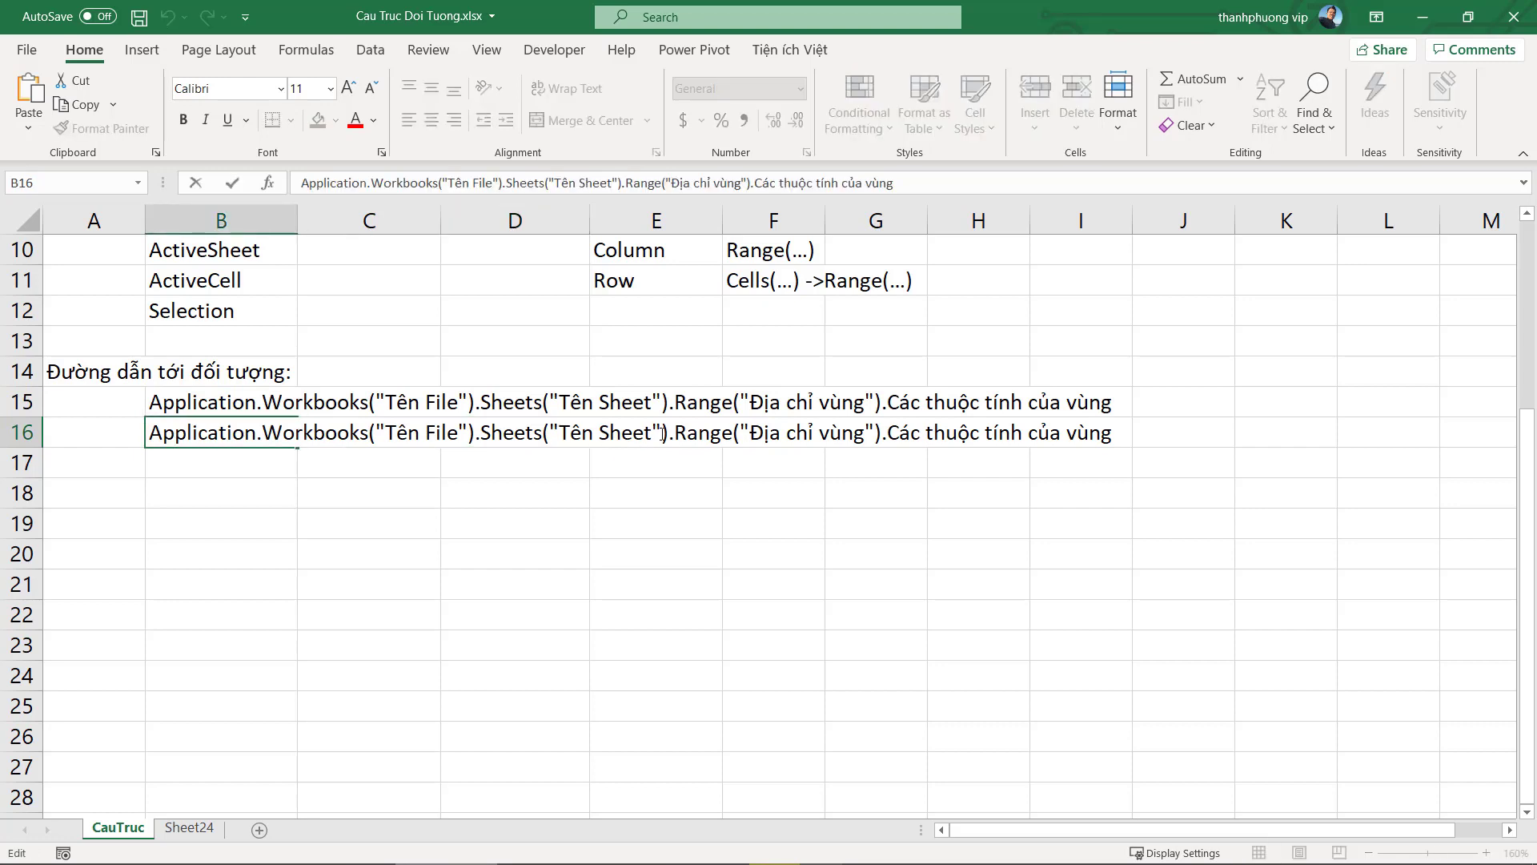
pyautogui.moveTo(675, 432); pyautogui.dragTo(730, 432)
pyautogui.write('C')
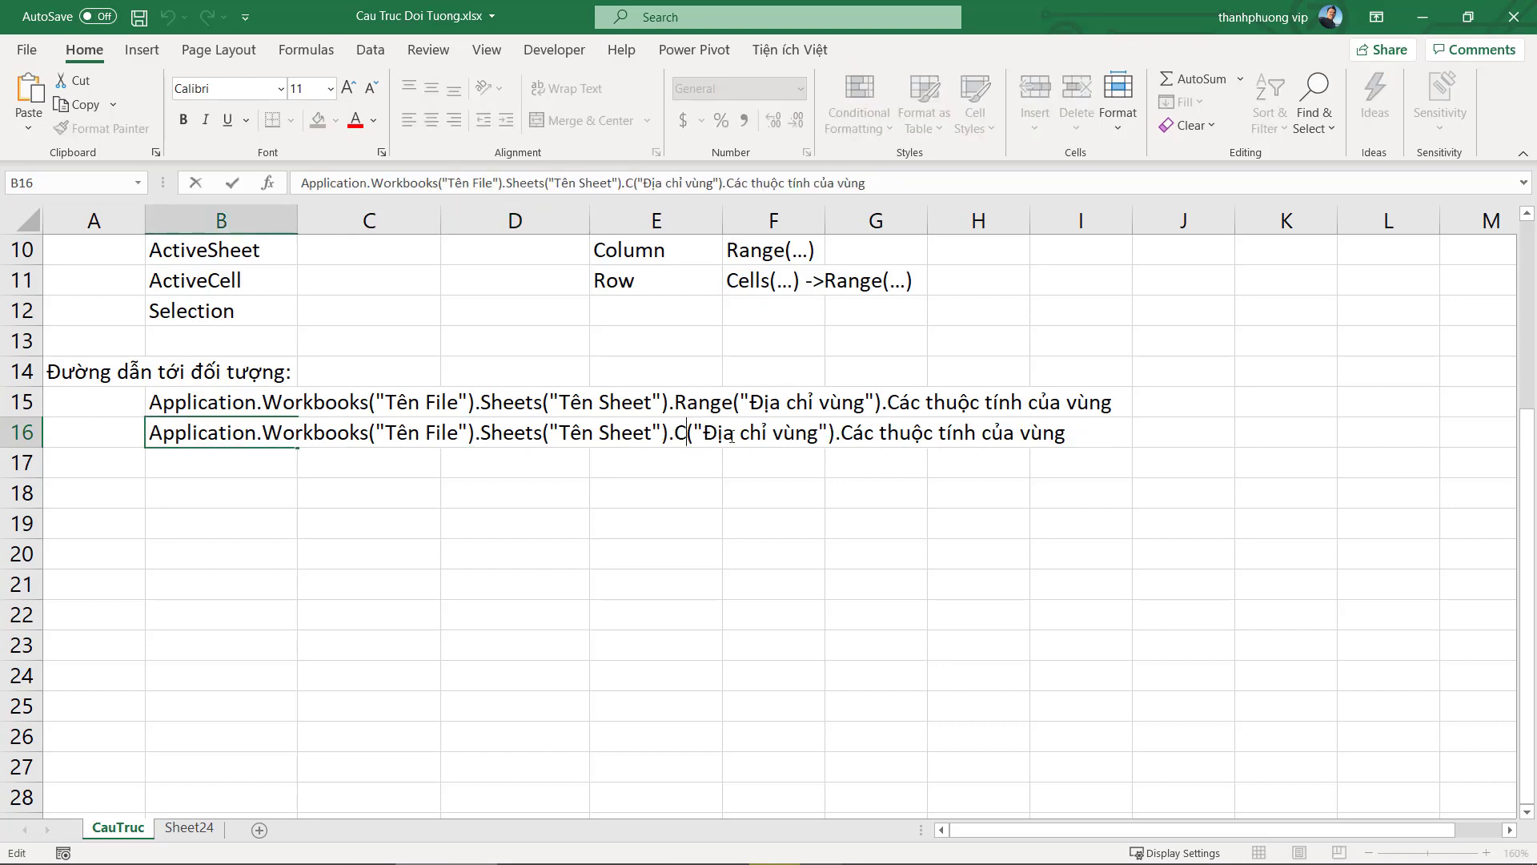
pyautogui.write('ells')
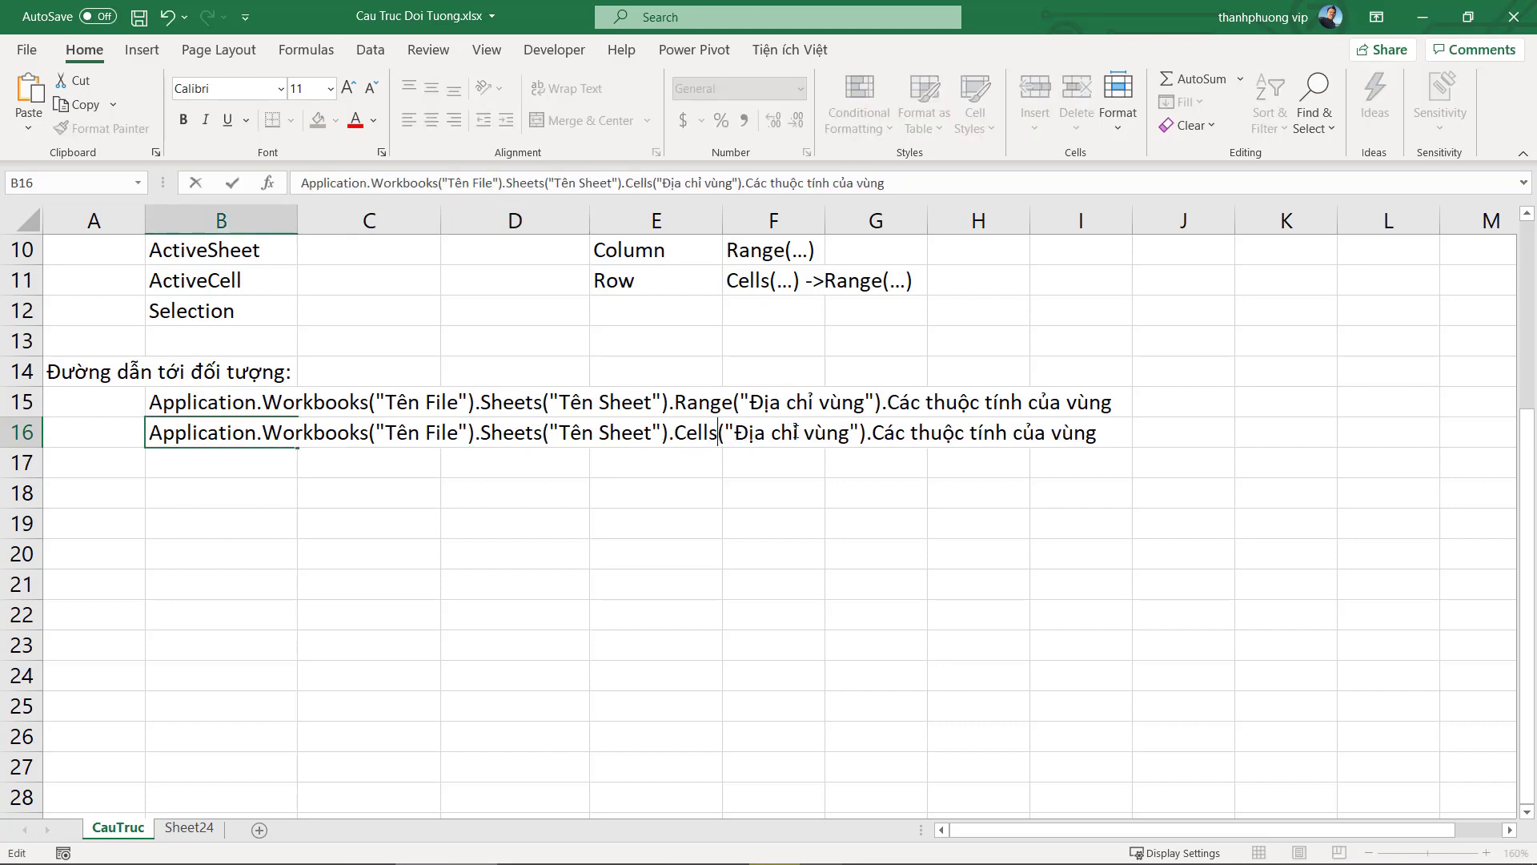
pyautogui.doubleClick(824, 433)
pyautogui.write('ô')
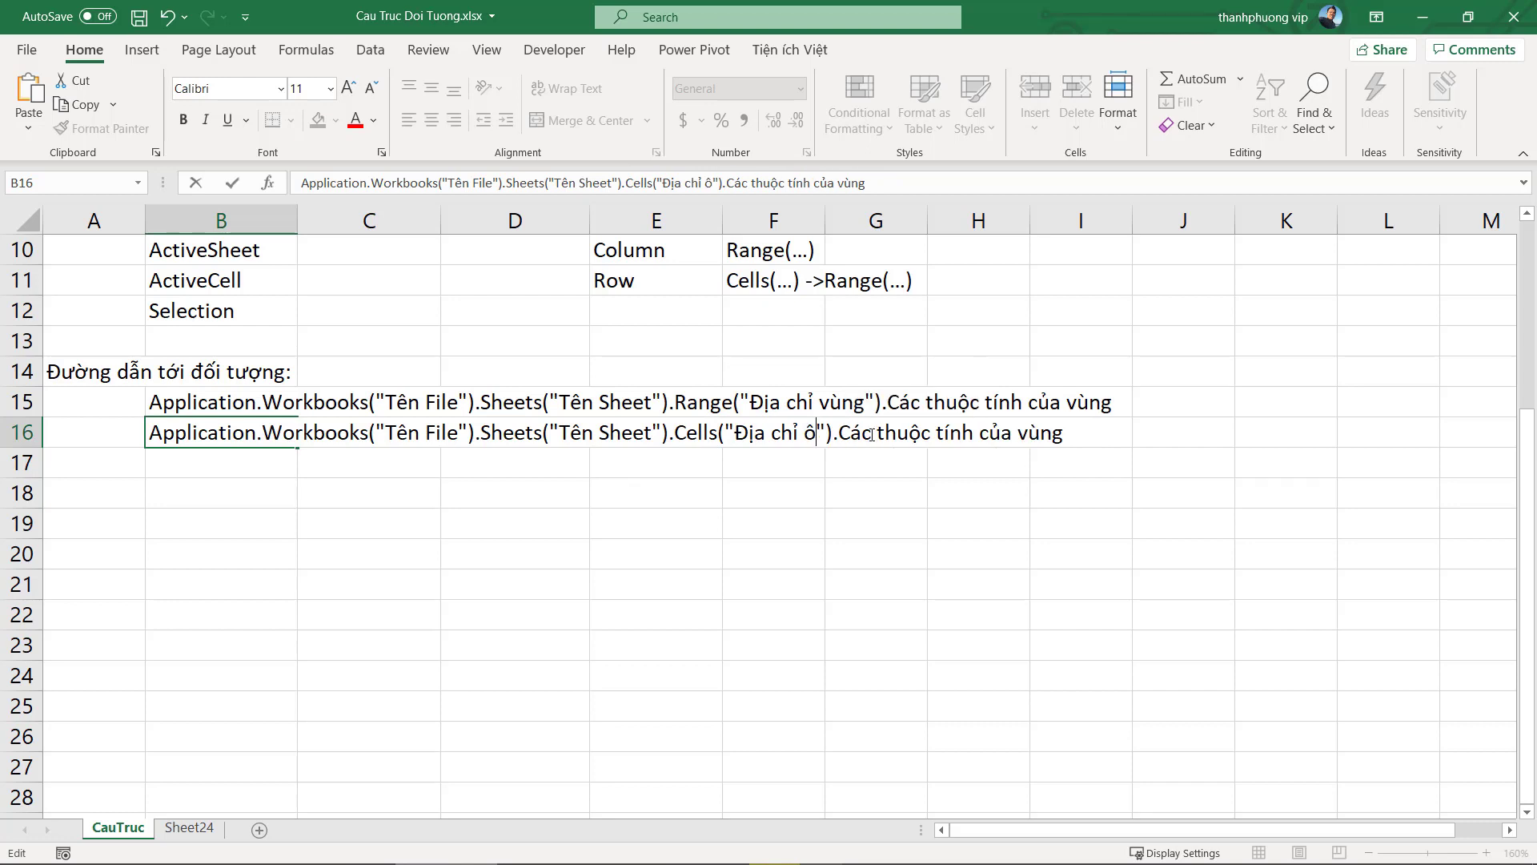
pyautogui.doubleClick(1040, 432)
pyautogui.press('BackSpace')
pyautogui.write('ô')
pyautogui.press('Return')
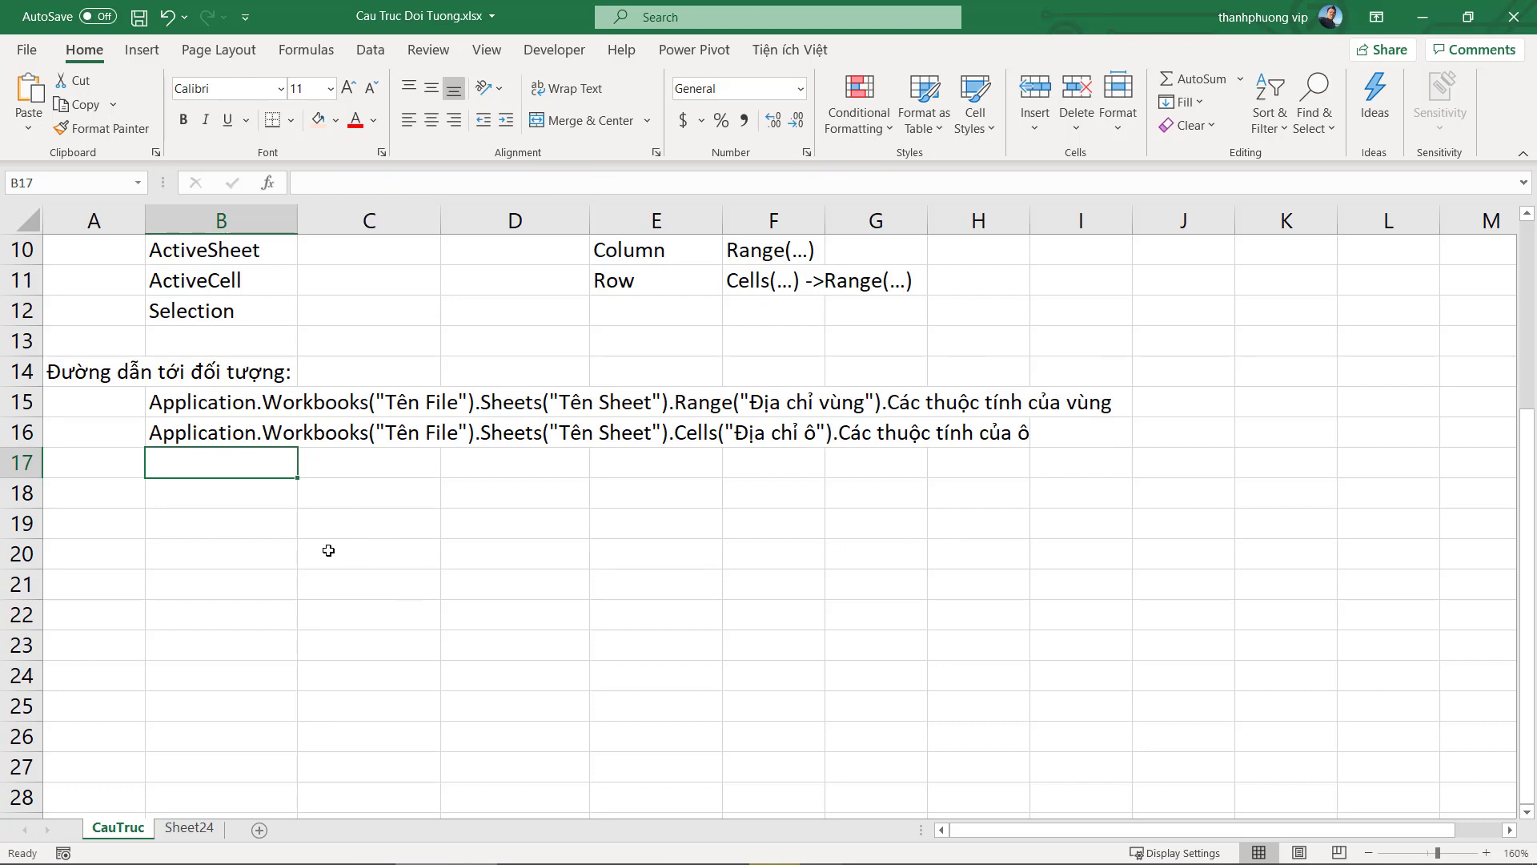
pyautogui.click(202, 493)
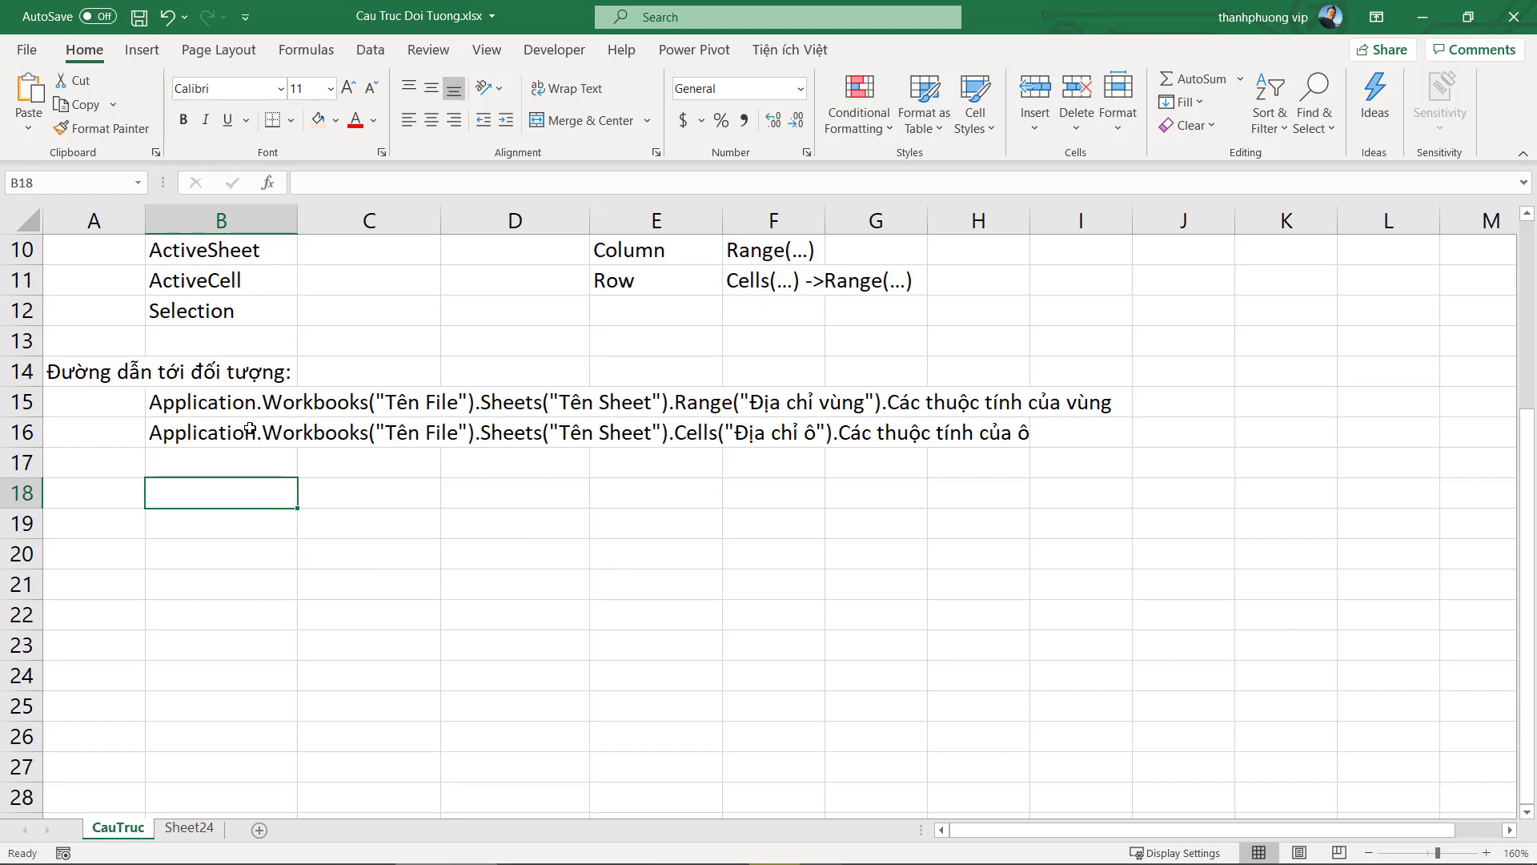
pyautogui.click(209, 403)
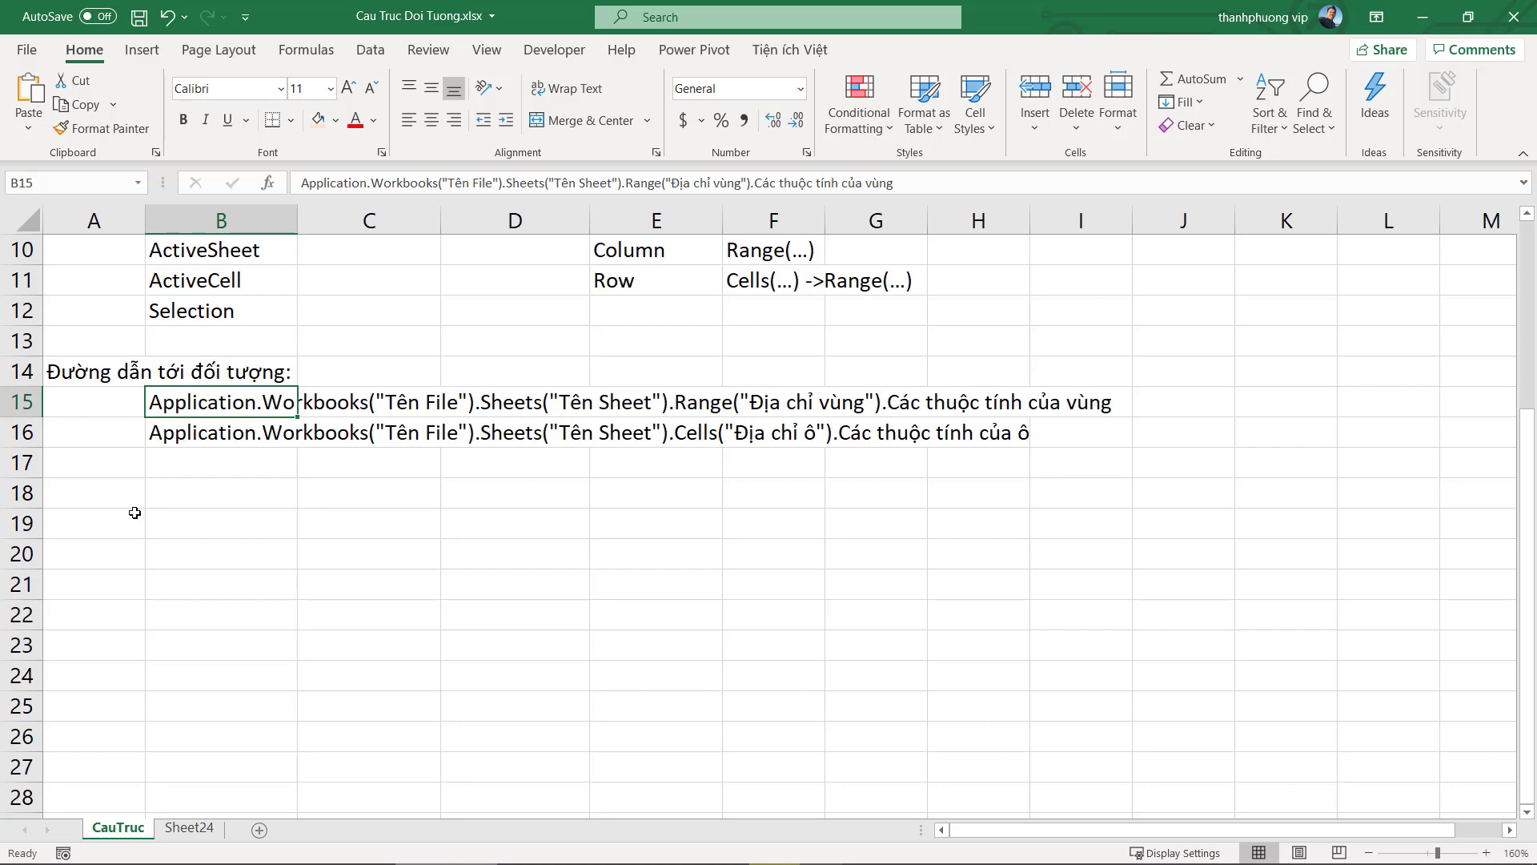
# Enter the heading 'Nguyên tắt lượt bỏ đối tượng:' in A19
pyautogui.click(95, 501)
pyautogui.click(96, 512)
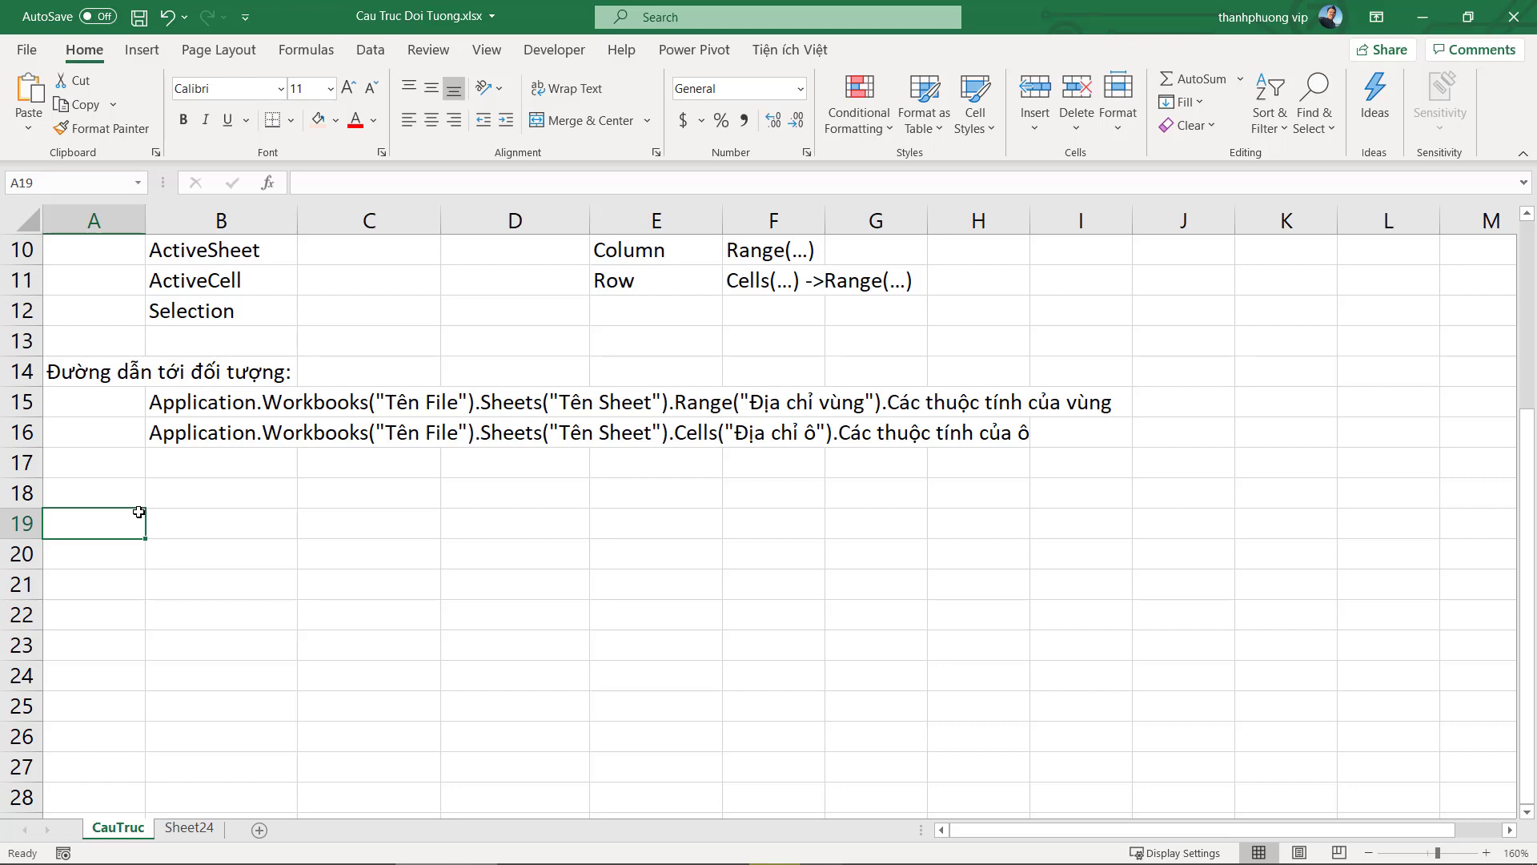
pyautogui.write('Cách lượt bỏ do')
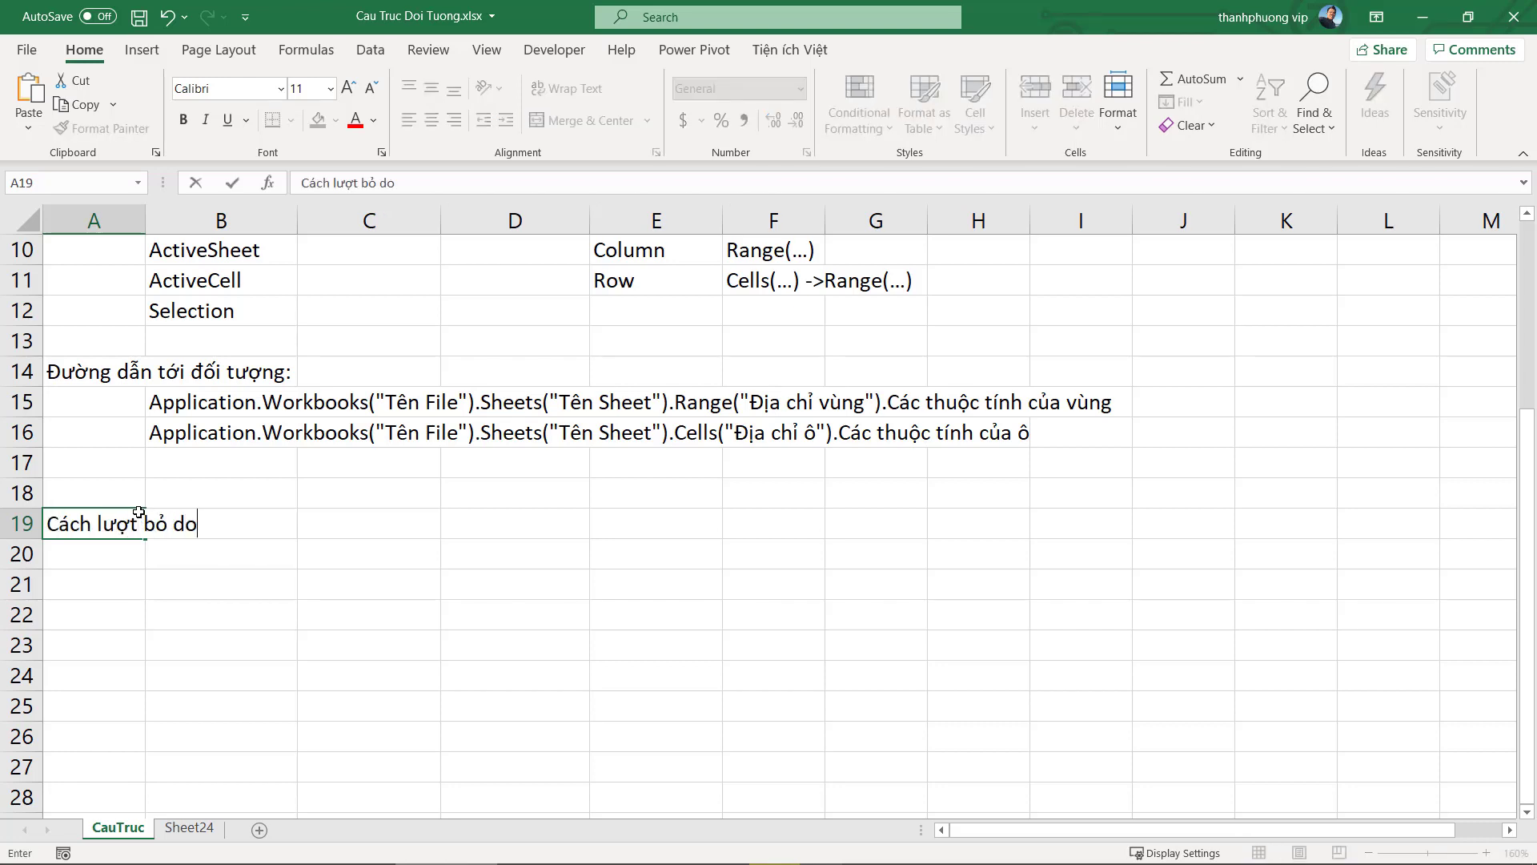
pyautogui.press('BackSpace')
pyautogui.press('BackSpace')
pyautogui.write('đối tươn')
pyautogui.press('Escape')
pyautogui.press('F2')
pyautogui.write('NG')
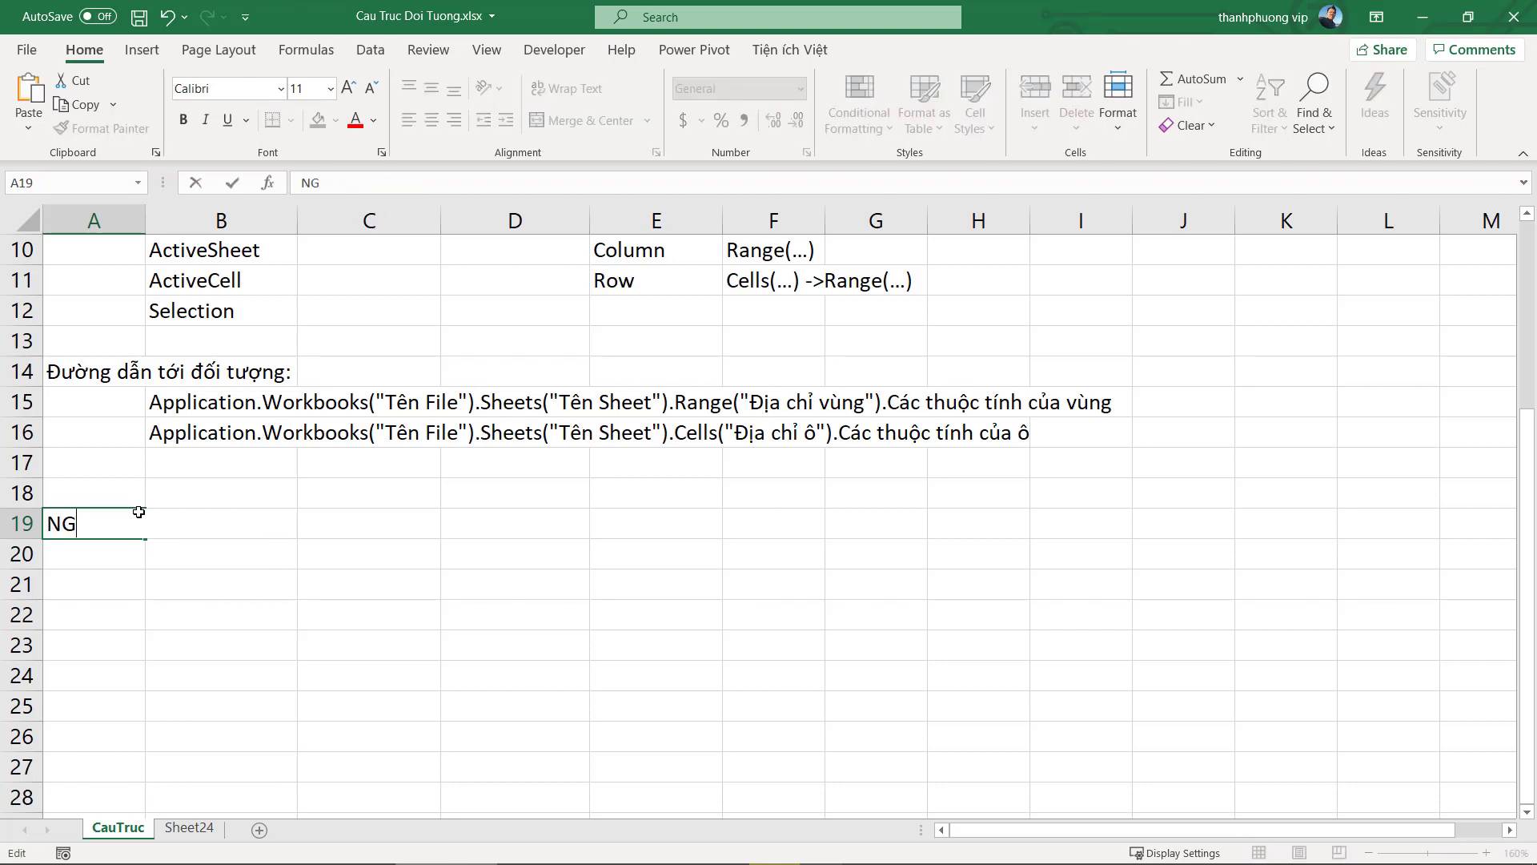
pyautogui.press('BackSpace')
pyautogui.write('guyên tắt lư')
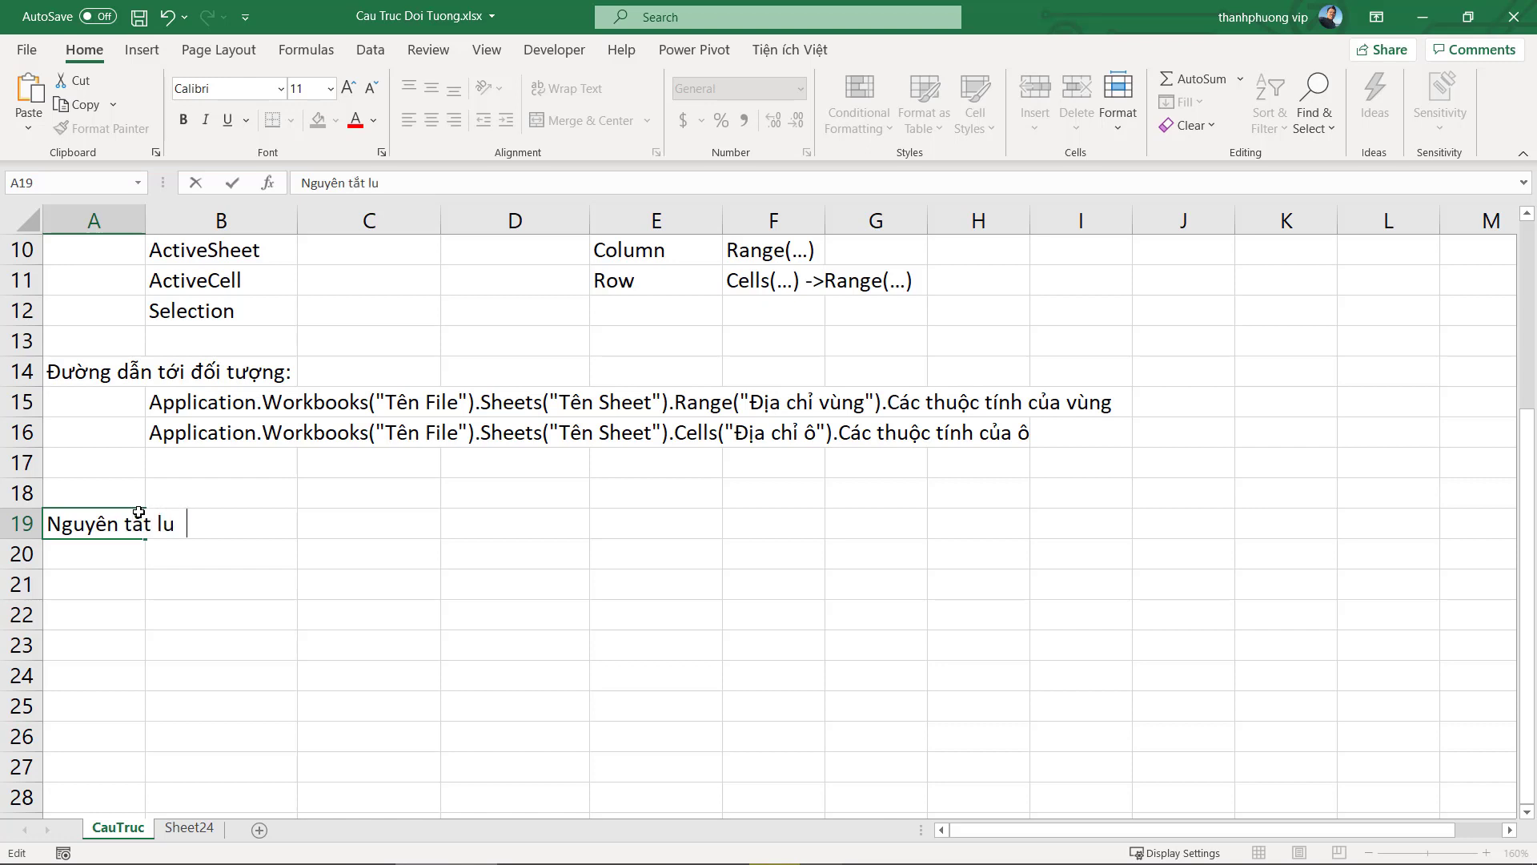
pyautogui.write('ợt bỏ doối tượng')
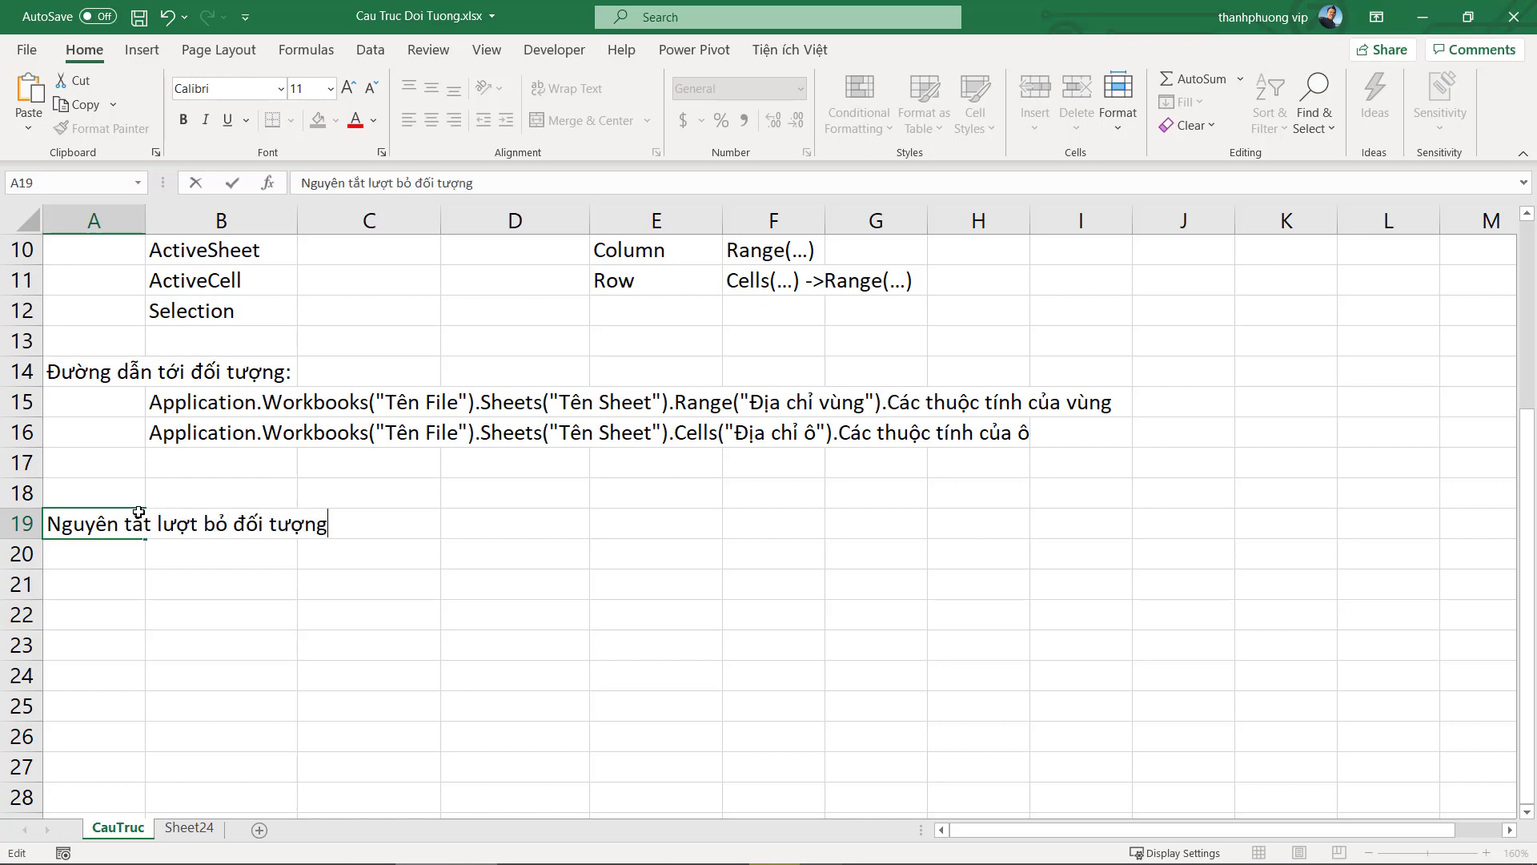
pyautogui.write(':')
pyautogui.press('Return')
# Copy 'Application' from the B15 path and complete B20 as 'Application: Có thể bỏ qua'
pyautogui.click(183, 546)
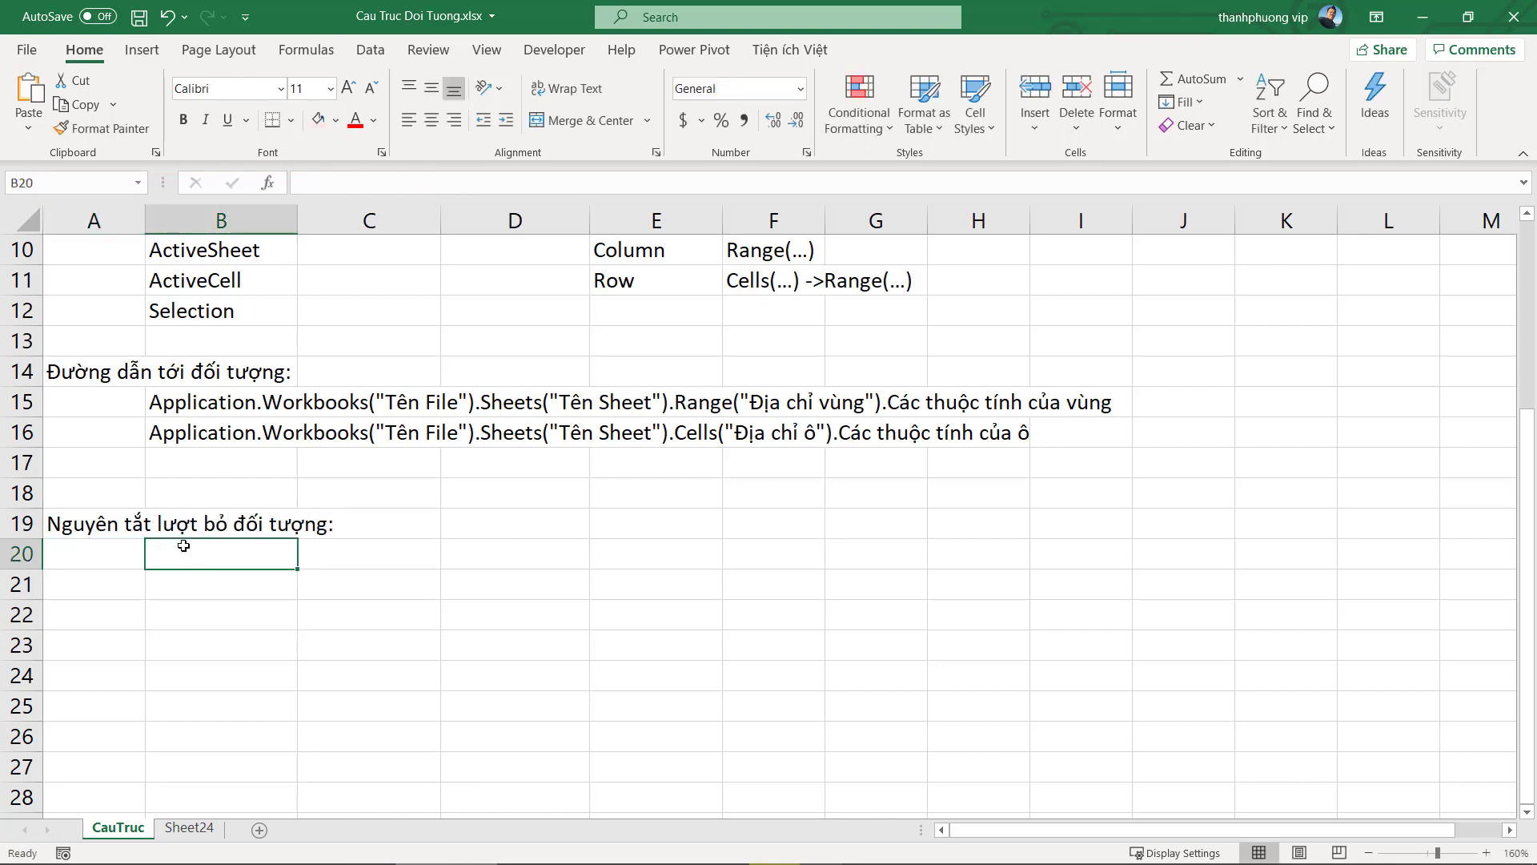
pyautogui.write('App;')
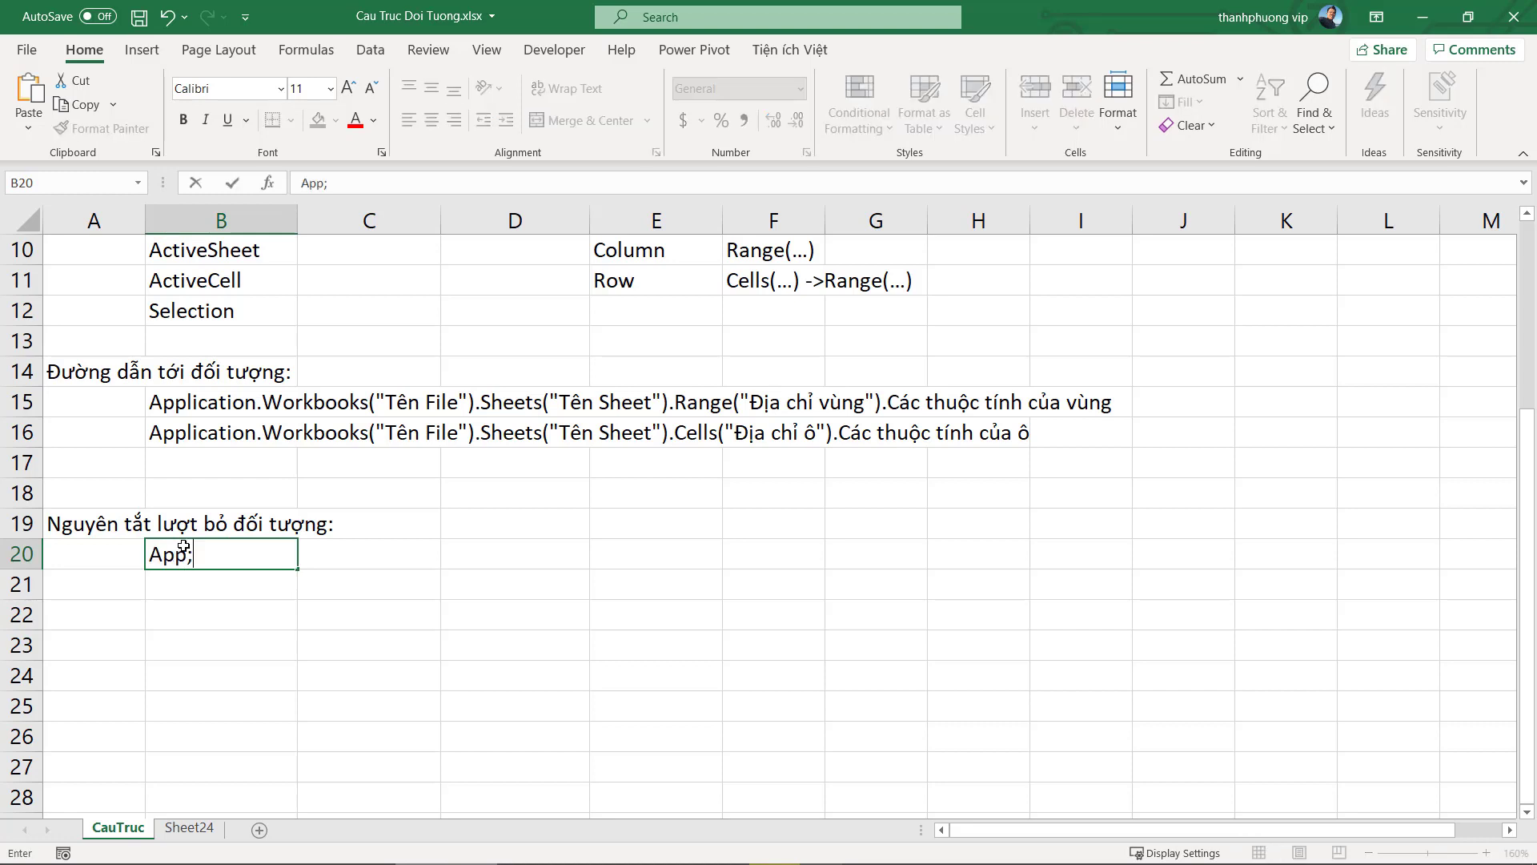
pyautogui.press('Escape')
pyautogui.press('Up')
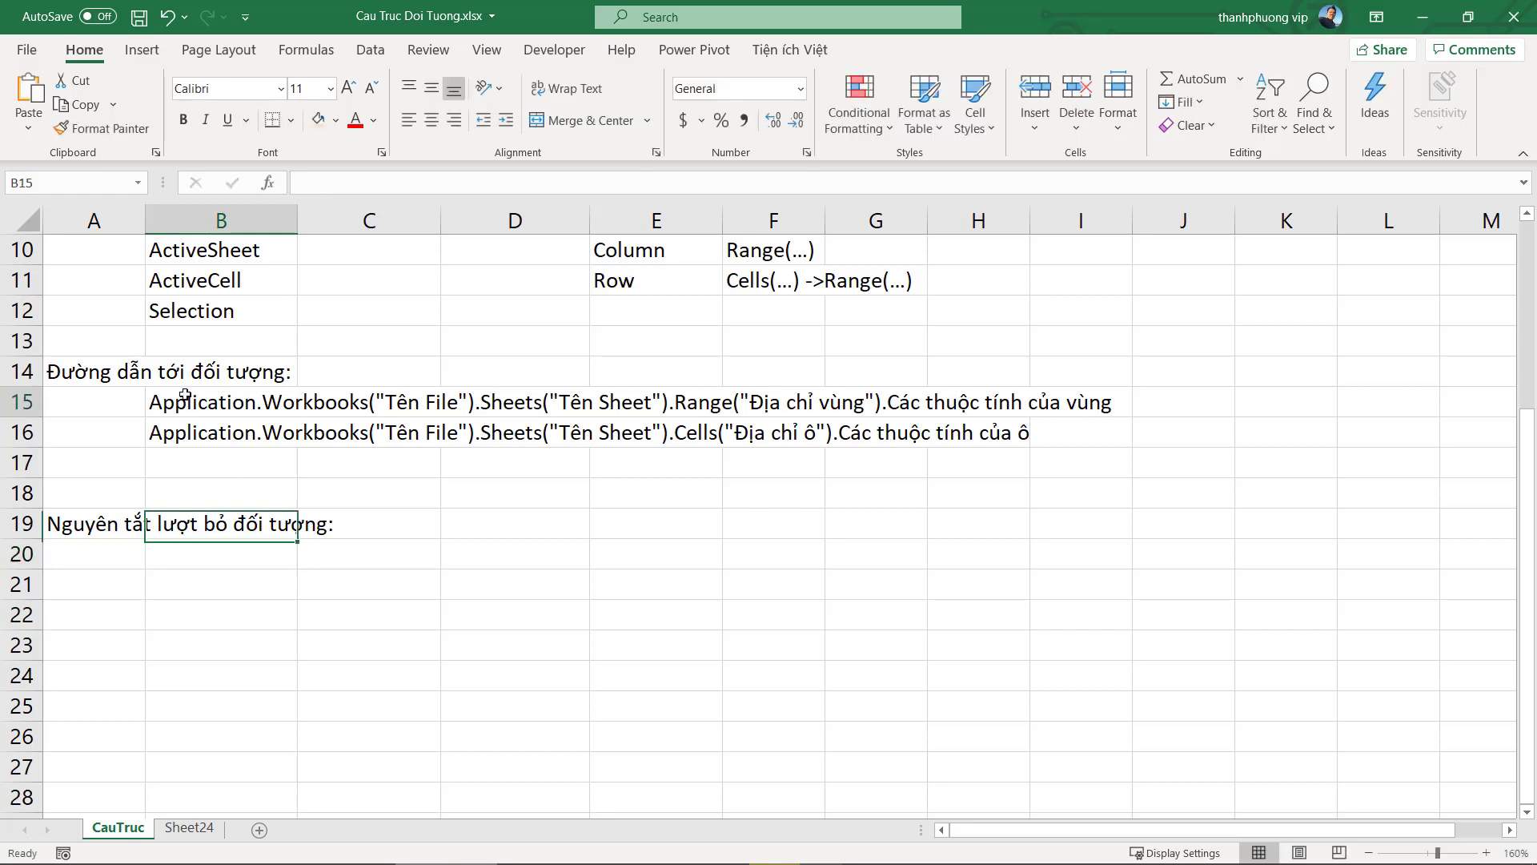
pyautogui.doubleClick(187, 404)
pyautogui.moveTo(259, 402); pyautogui.dragTo(143, 392)
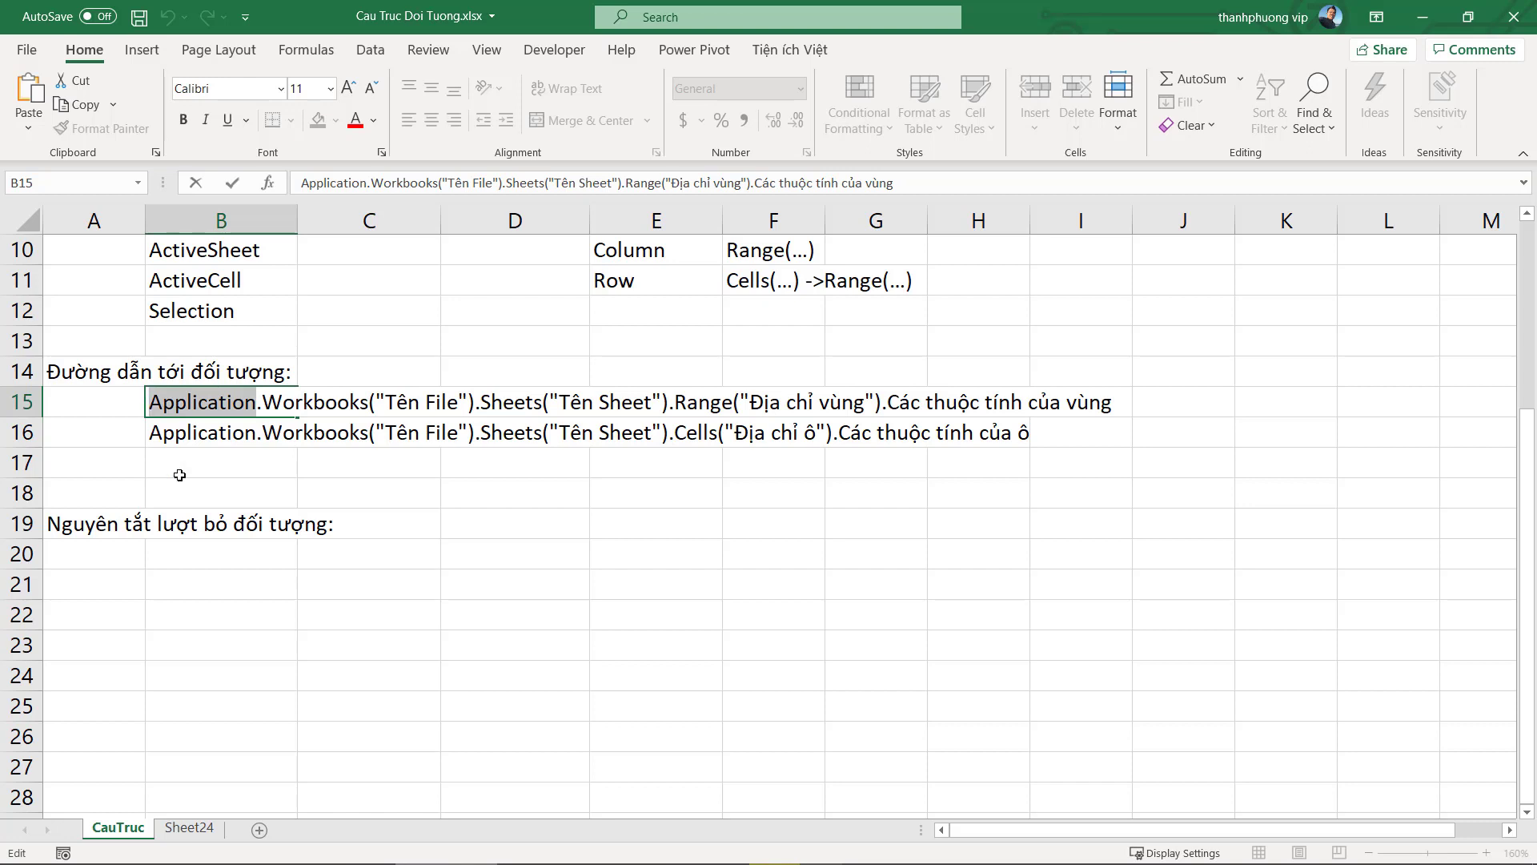
pyautogui.hotkey('ctrl', 'c')
pyautogui.click(185, 550)
pyautogui.hotkey('ctrl', 'v')
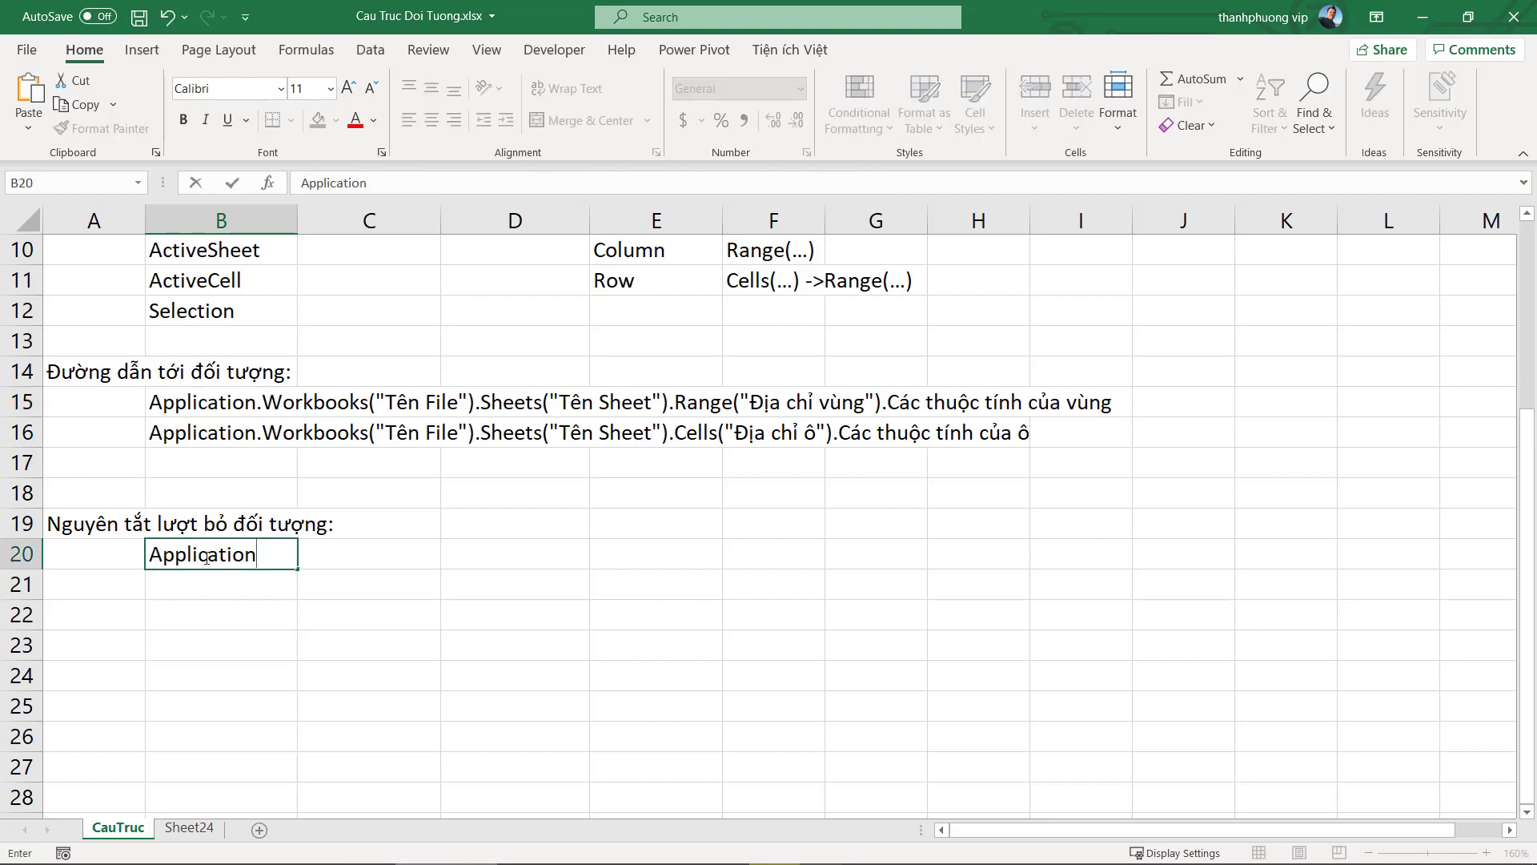
pyautogui.write('Có thể')
pyautogui.write(' q')
pyautogui.press('BackSpace')
pyautogui.write('bỏ qua')
pyautogui.press('Return')
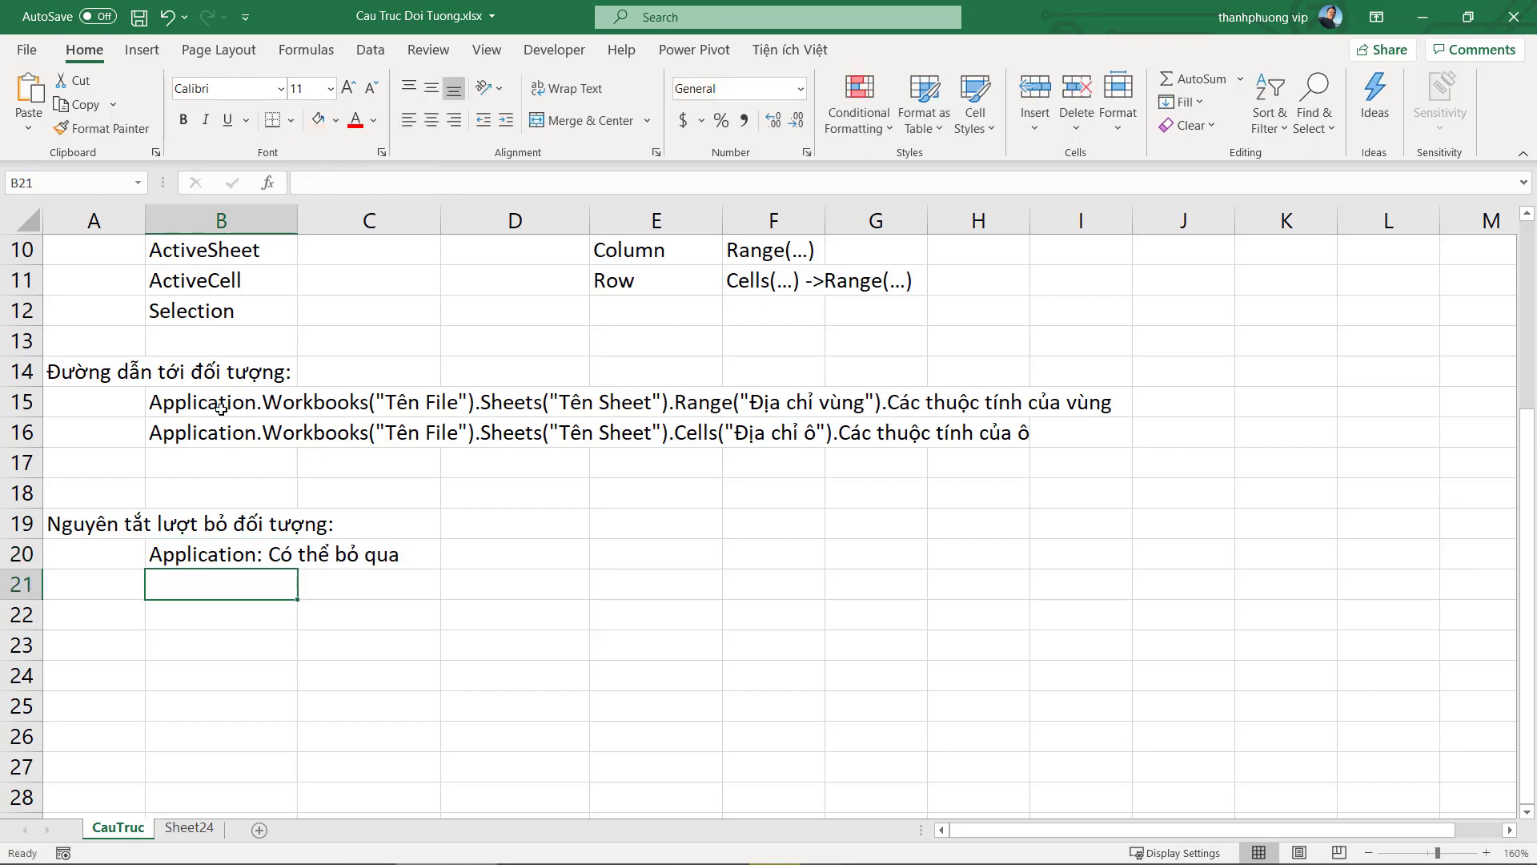
# Compare the B20 rule with the B15 path, then select empty B21
pyautogui.click(232, 557)
pyautogui.click(248, 404)
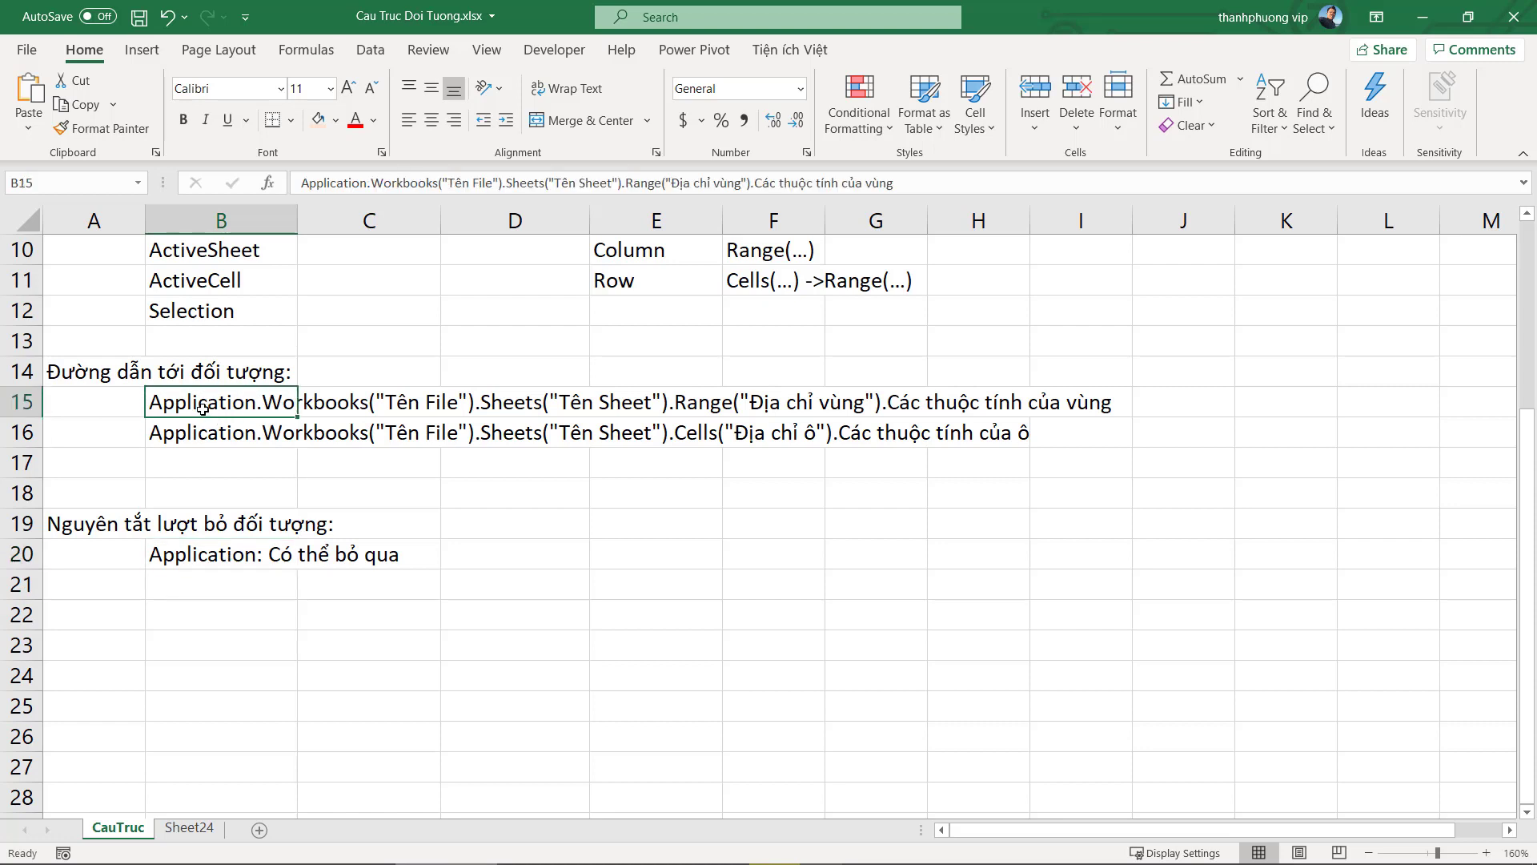
pyautogui.click(294, 563)
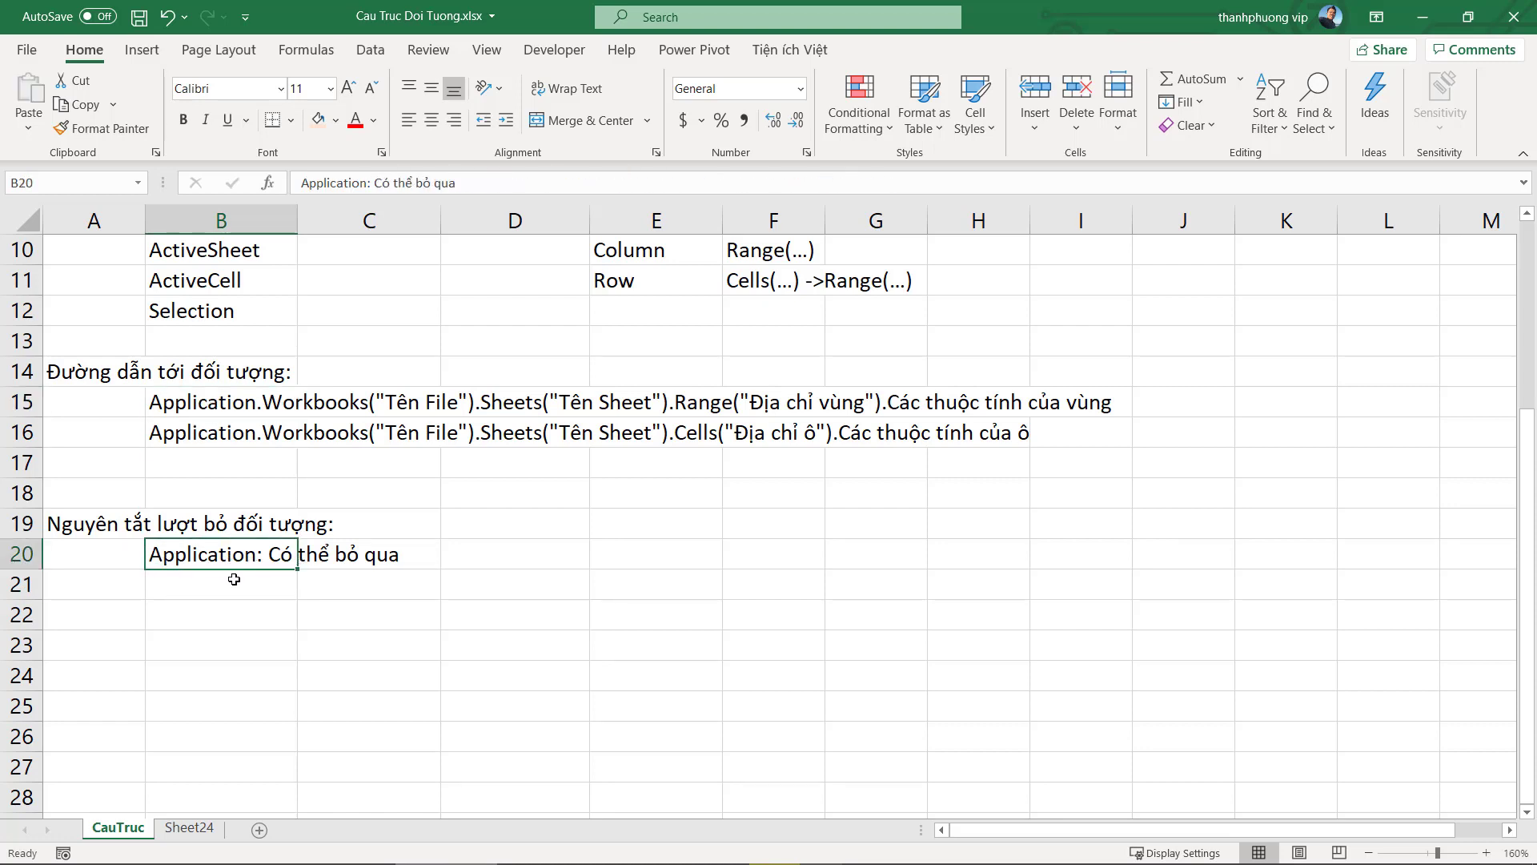
pyautogui.click(234, 578)
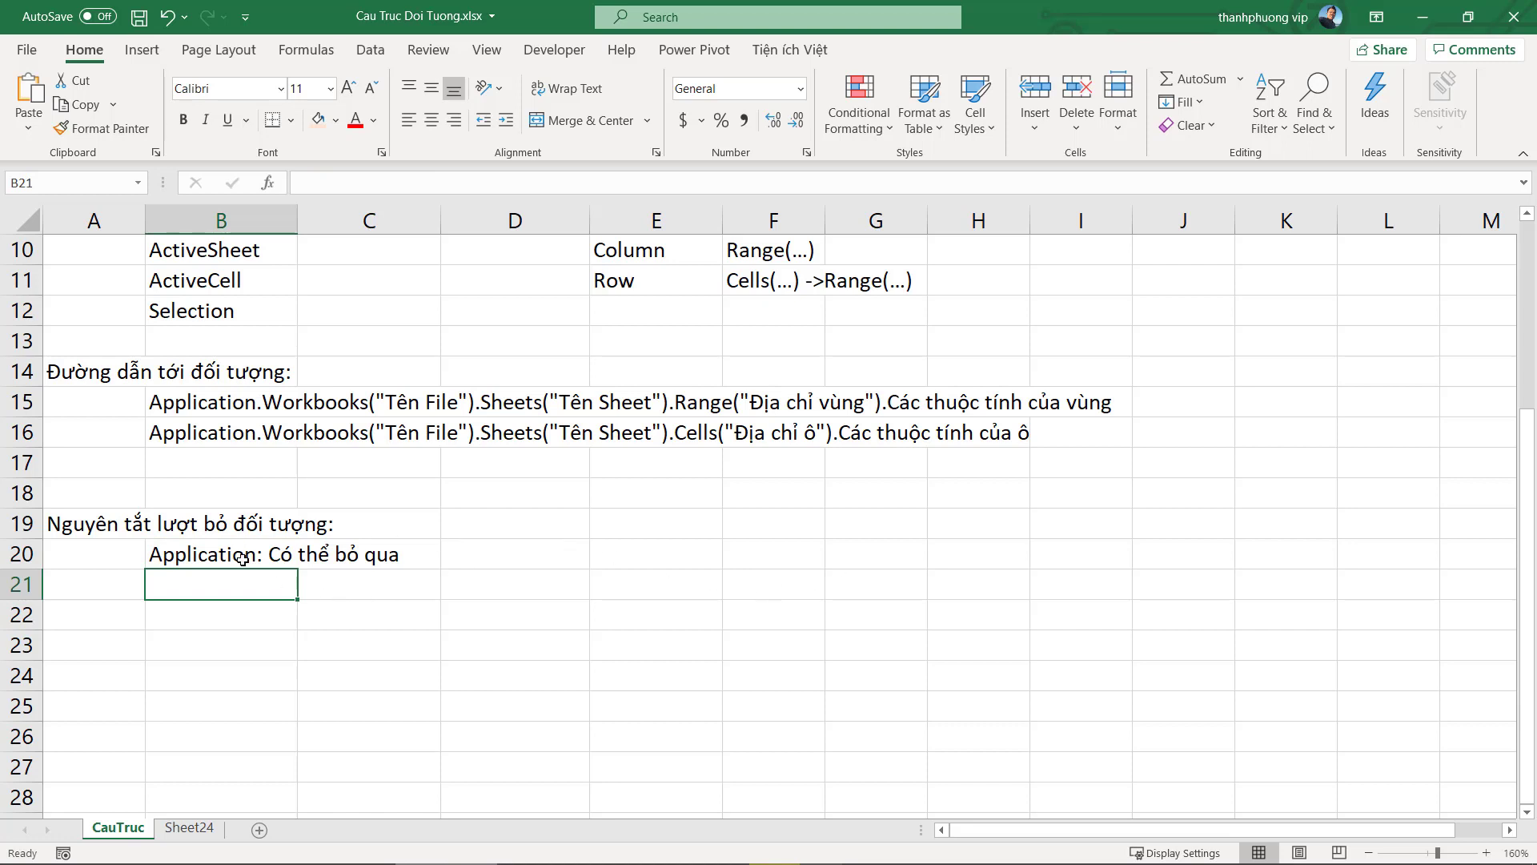
# Type 'ActiveWorkbook/Workbook: bỏ qua thì Excel nó hiểu là file đang mở' in B21
pyautogui.write('ActiveW')
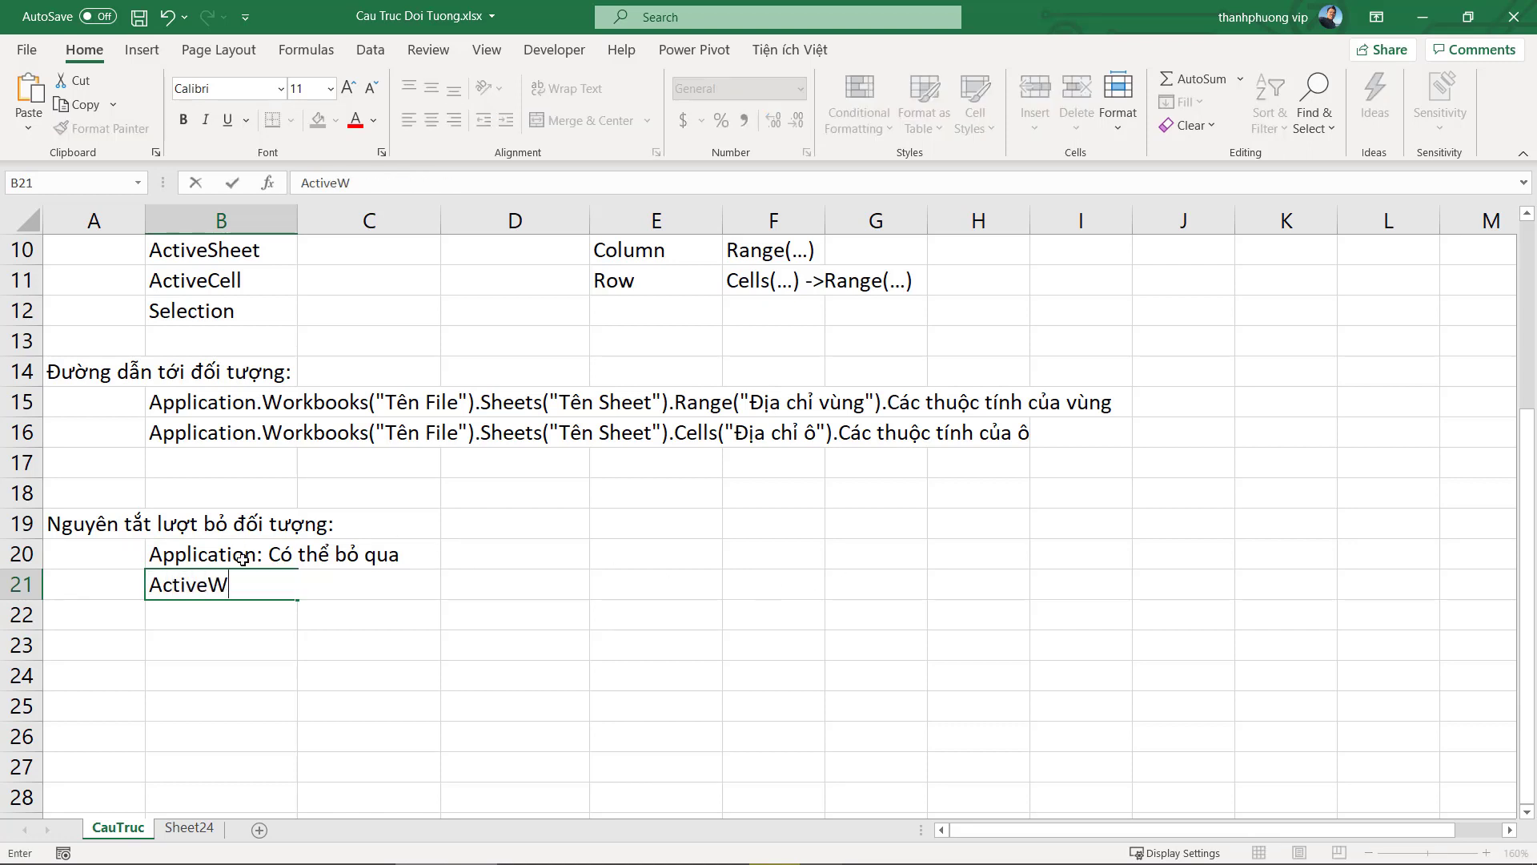
pyautogui.write('orkbook/')
pyautogui.write('W')
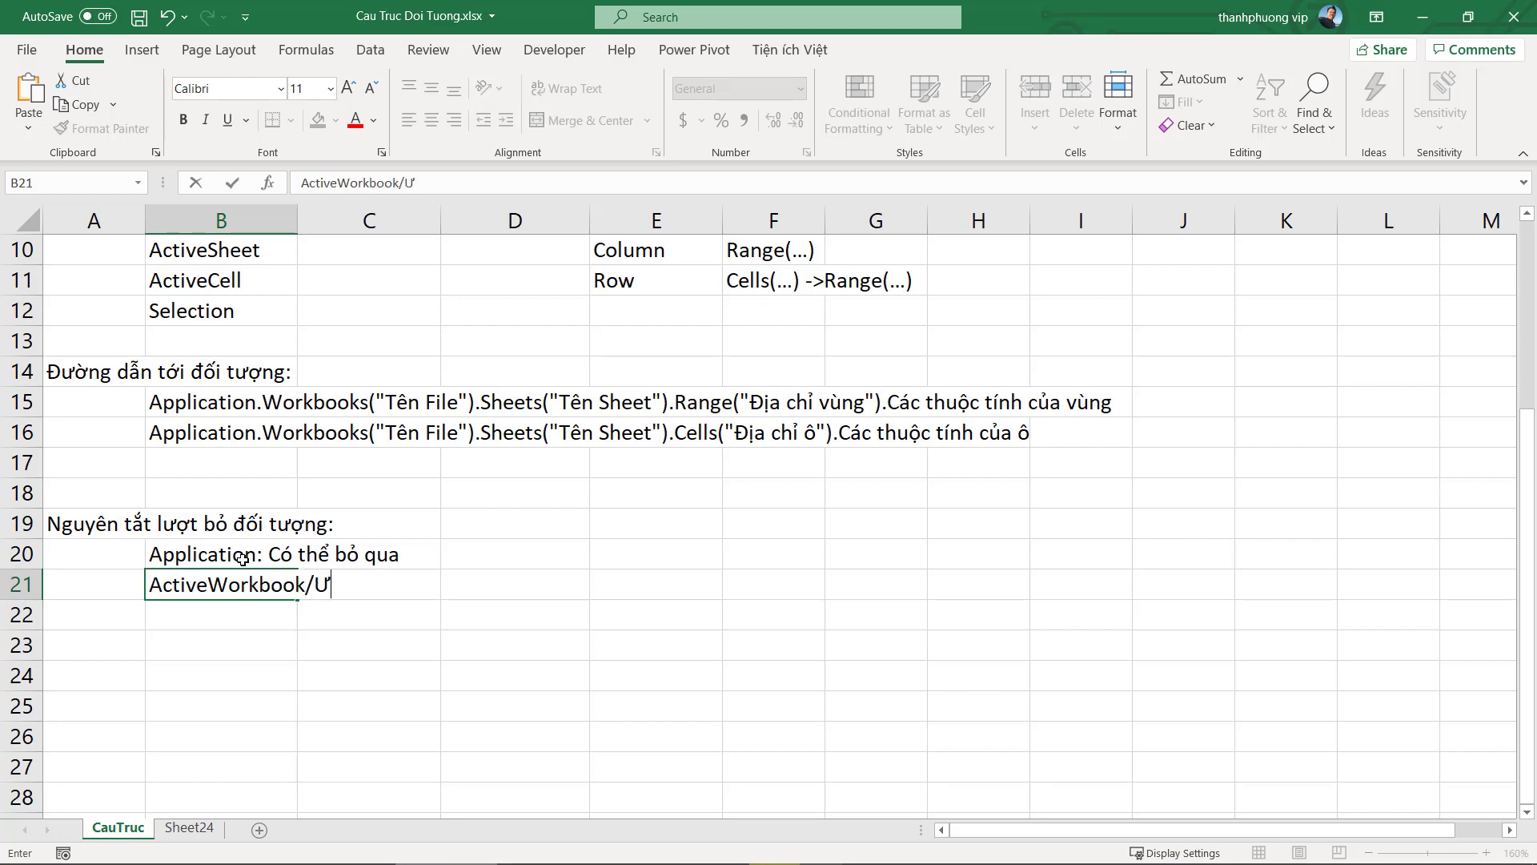
pyautogui.write('o')
pyautogui.press('BackSpace')
pyautogui.press('BackSpace')
pyautogui.write('Word')
pyautogui.press('BackSpace')
pyautogui.write('kbook')
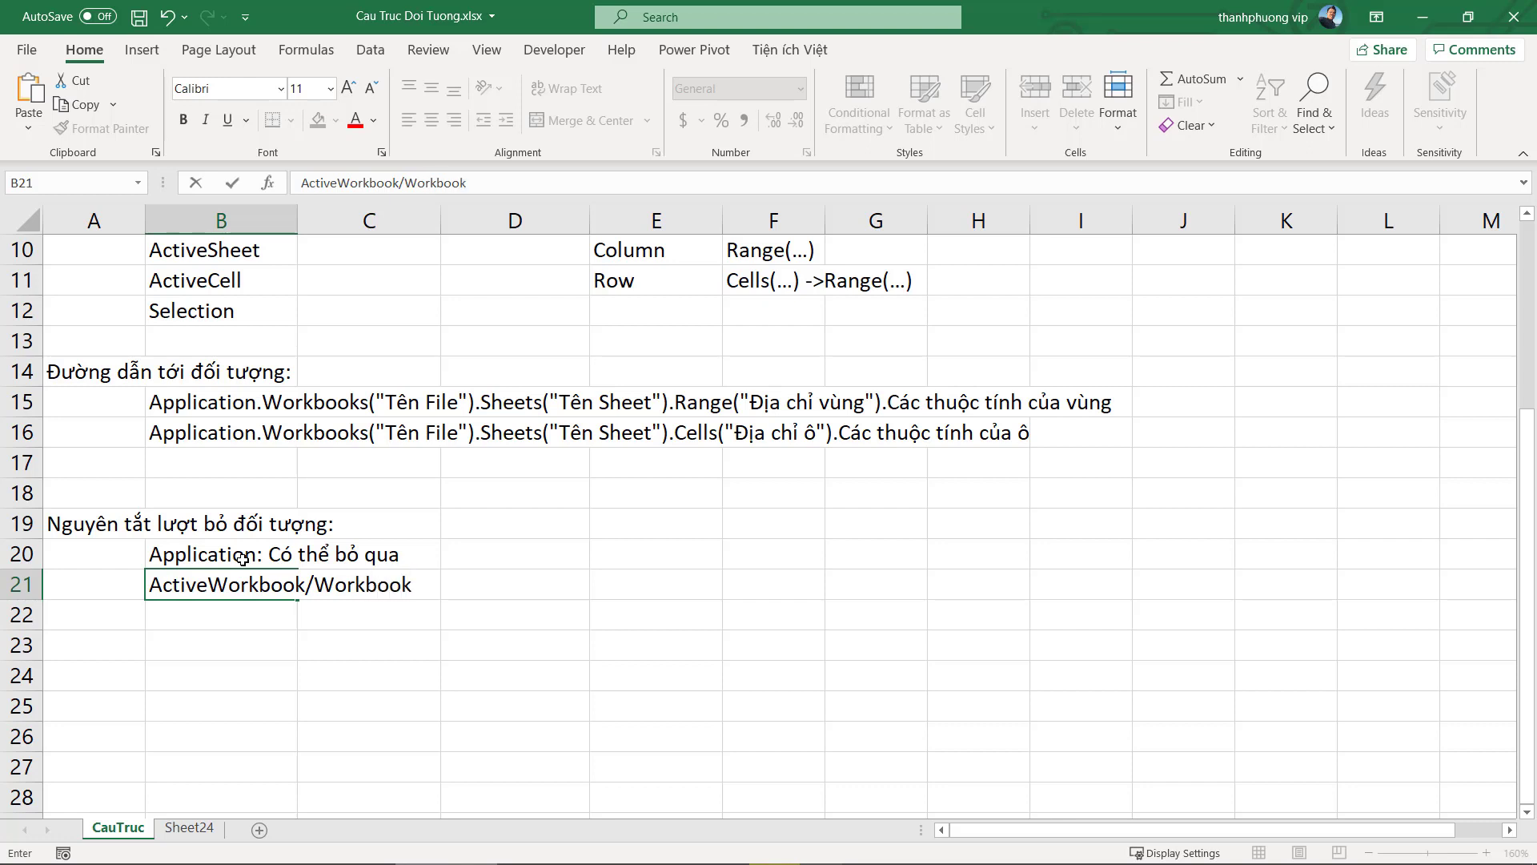
pyautogui.write(' C')
pyautogui.press('BackSpace')
pyautogui.write('b')
pyautogui.write('ỏ qaut')
pyautogui.press('BackSpace')
pyautogui.press('BackSpace')
pyautogui.press('BackSpace')
pyautogui.write('ua thì E')
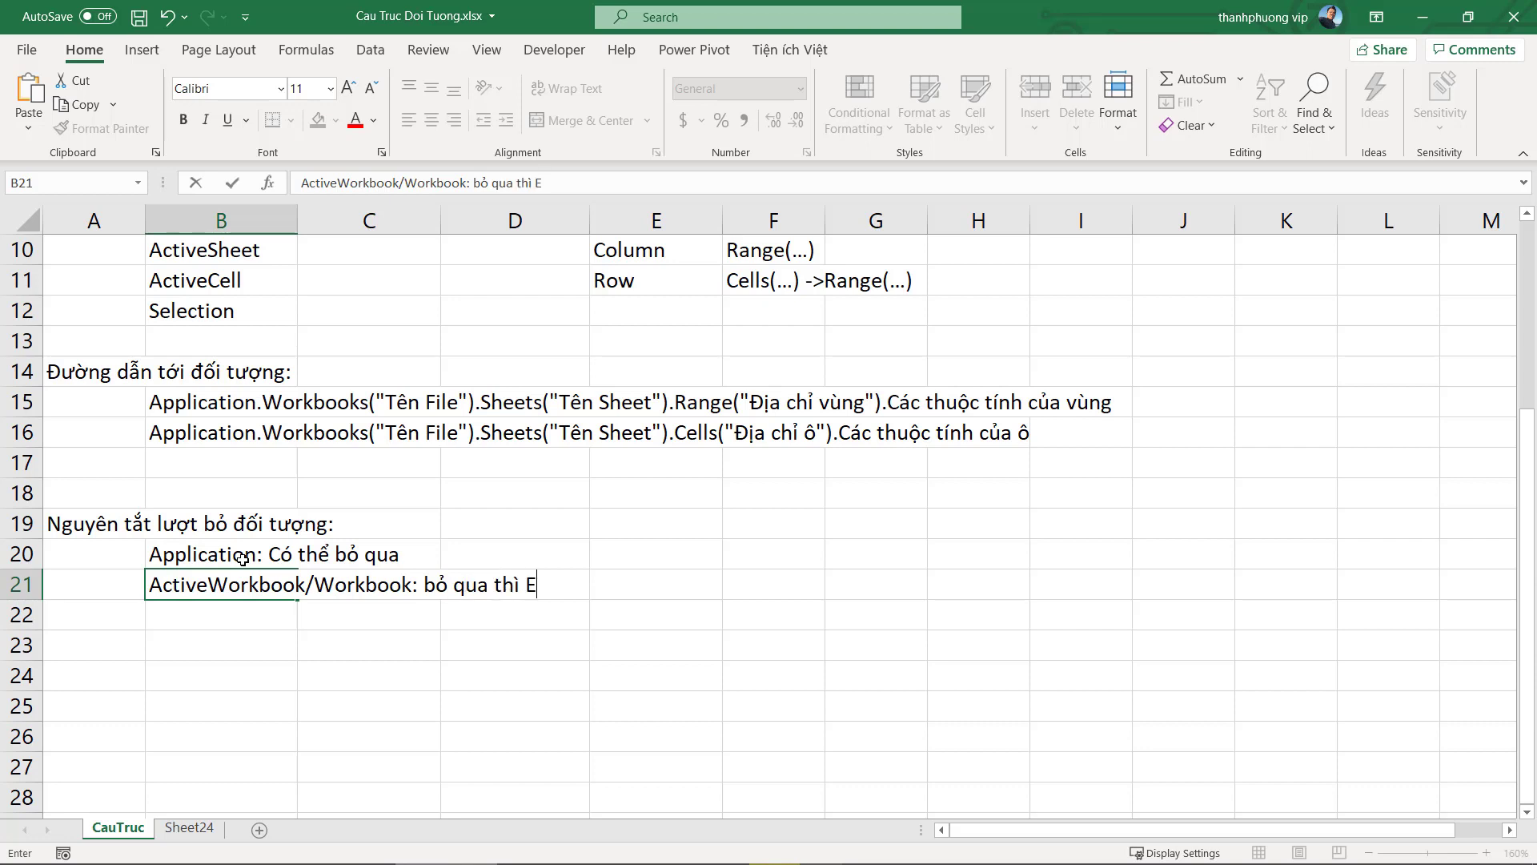
pyautogui.write('xcel nó hieểu')
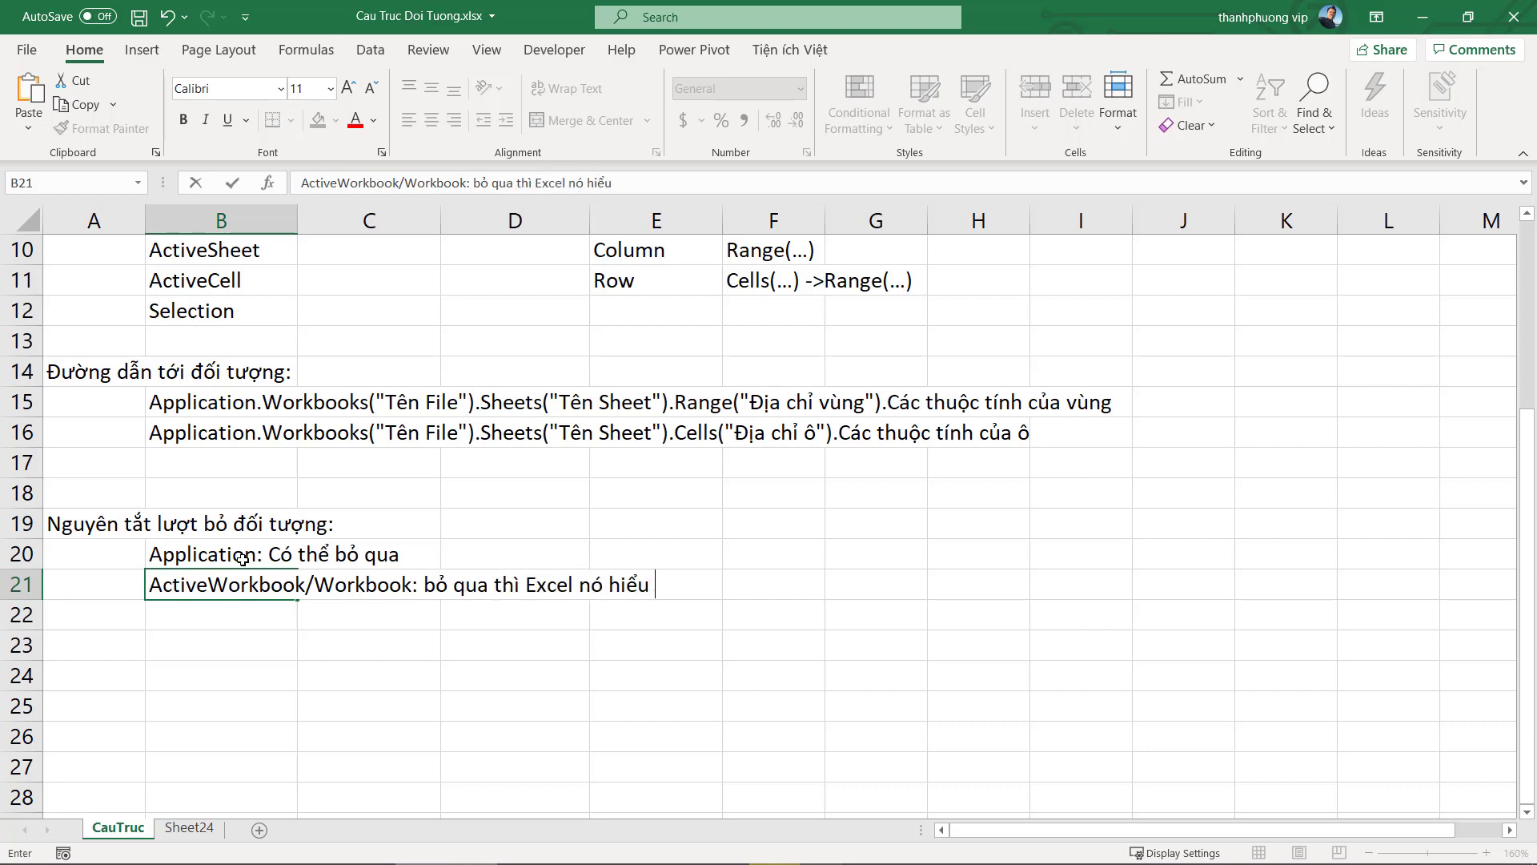
pyautogui.write(' là code')
pyautogui.write(' tác động')
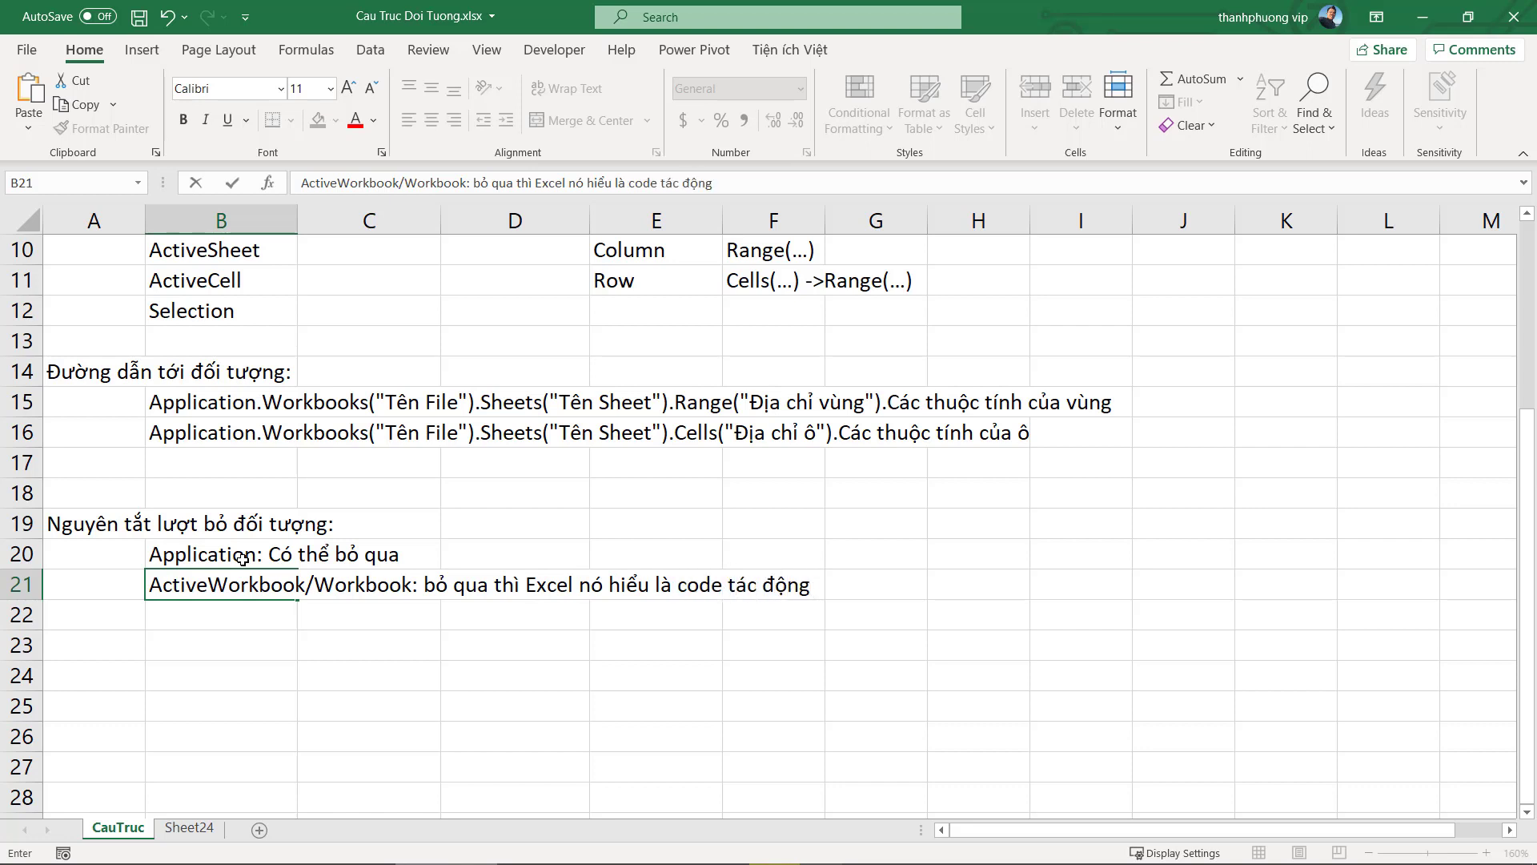
pyautogui.press('BackSpace')
pyautogui.press('BackSpace')
pyautogui.press('BackSpace')
pyautogui.press('BackSpace')
pyautogui.press('BackSpace')
pyautogui.press('BackSpace')
pyautogui.write('di')
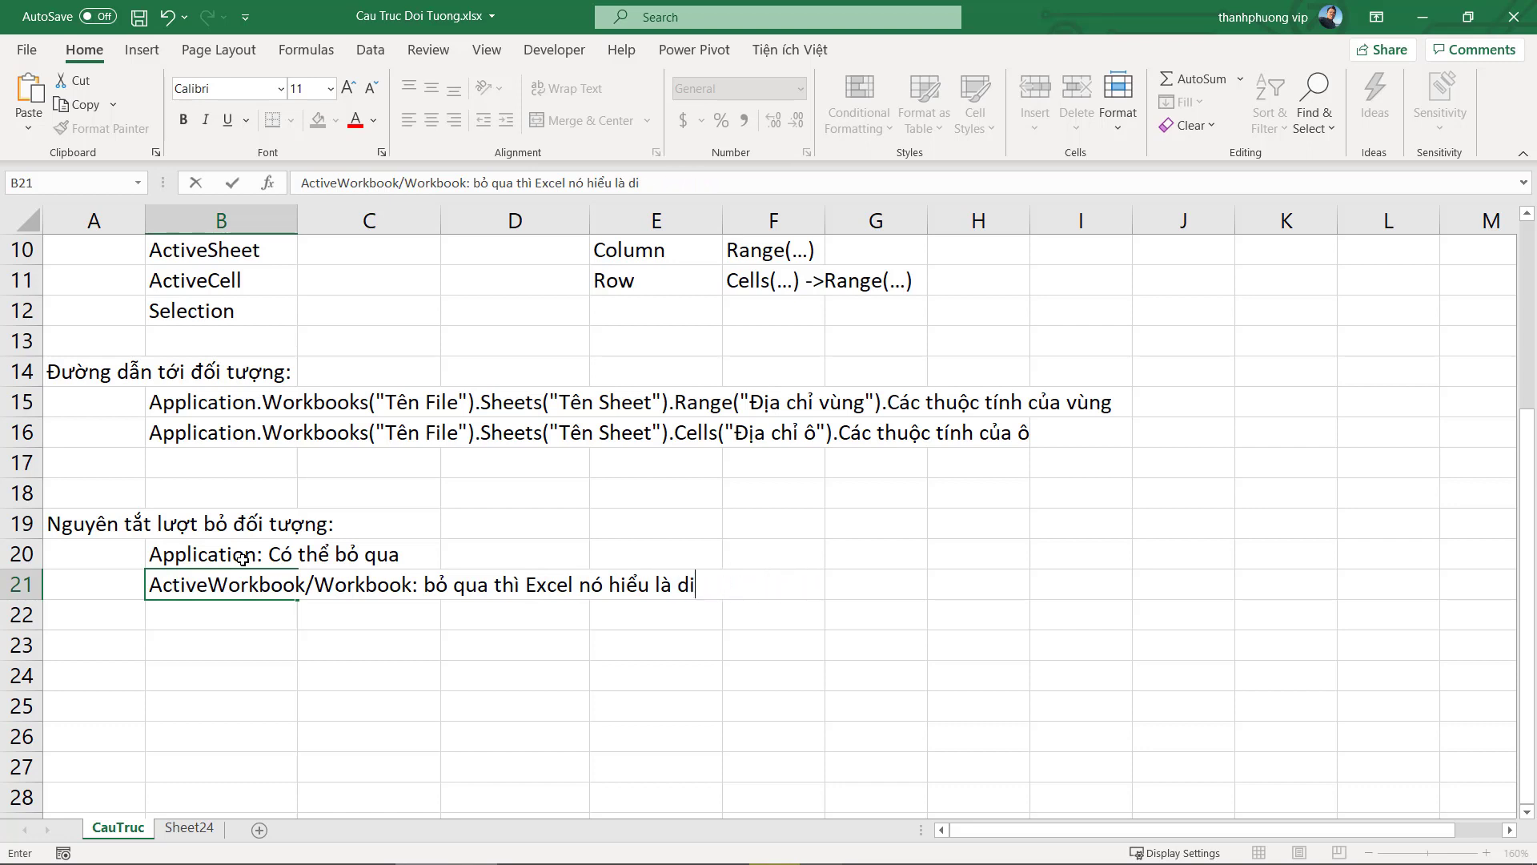
pyautogui.press('BackSpace')
pyautogui.press('BackSpace')
pyautogui.write('file đang')
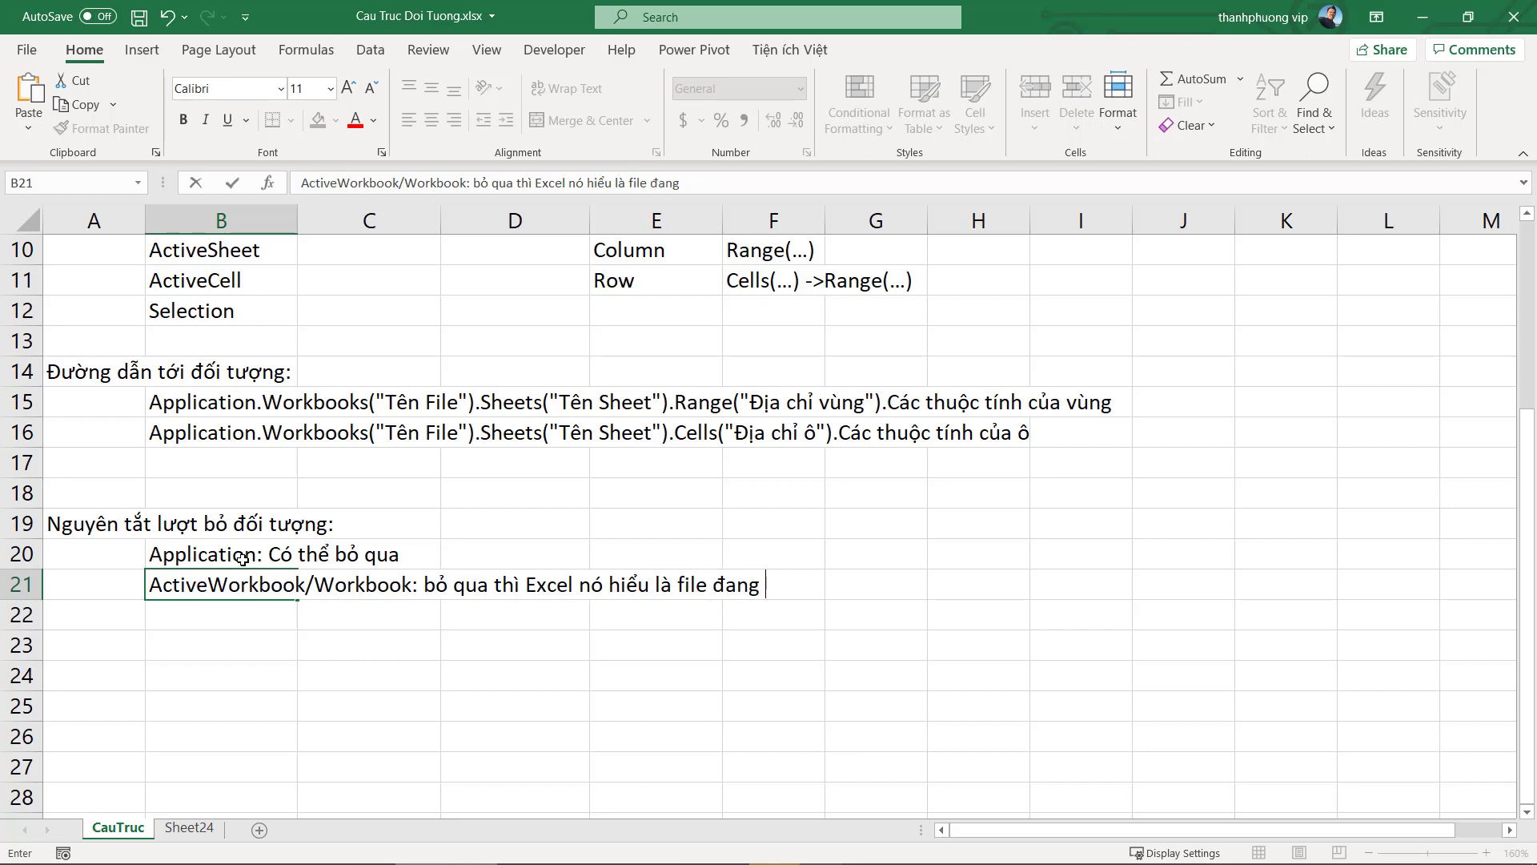
pyautogui.write(' mở')
pyautogui.press('Return')
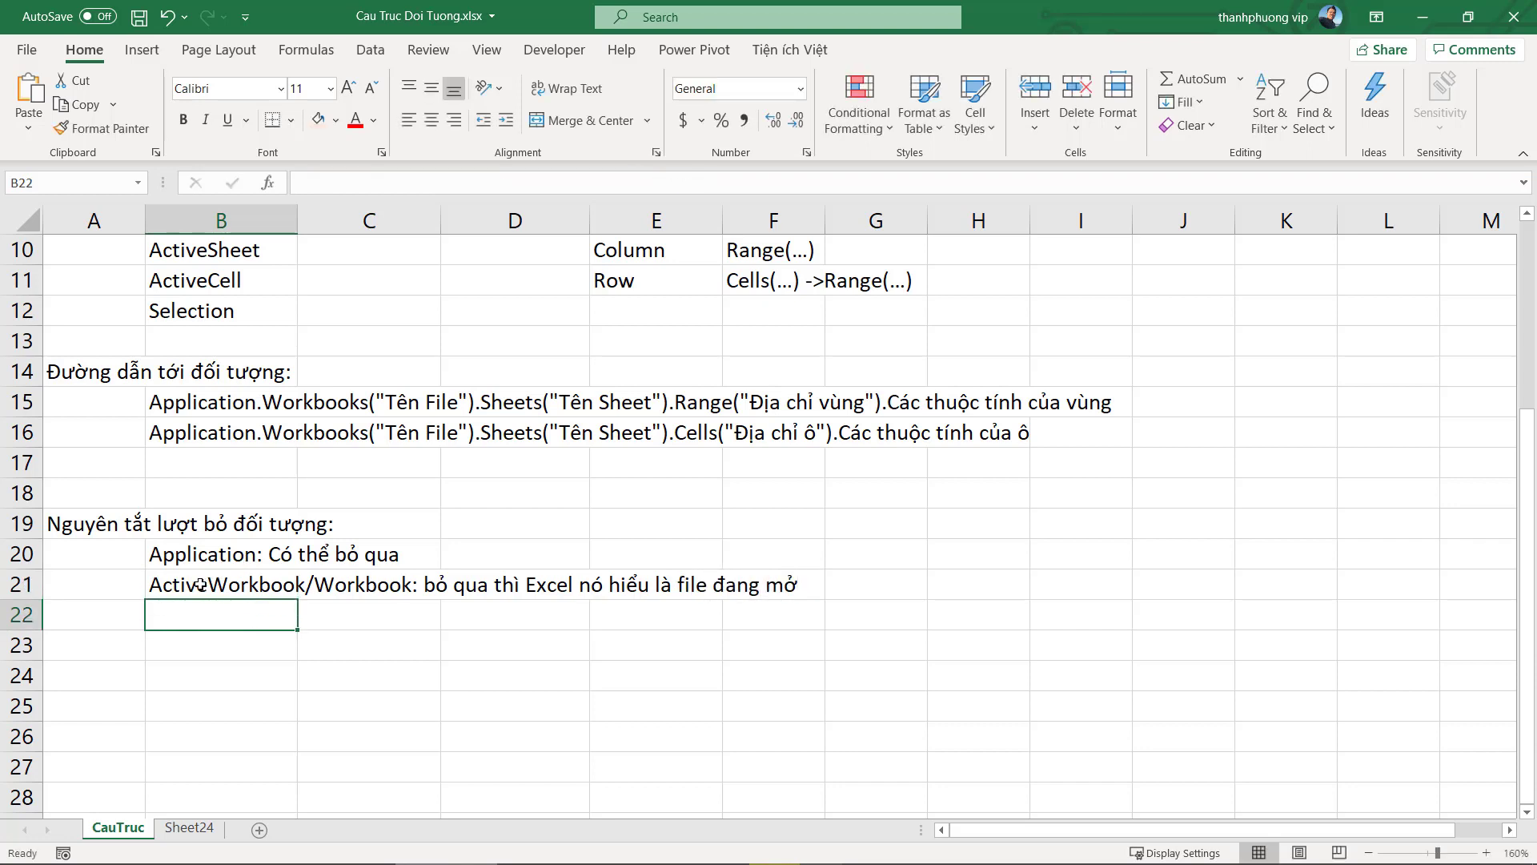
# Review the B16 path, highlighting the omittable Application.Workbooks part, leaving it unchanged
pyautogui.click(201, 584)
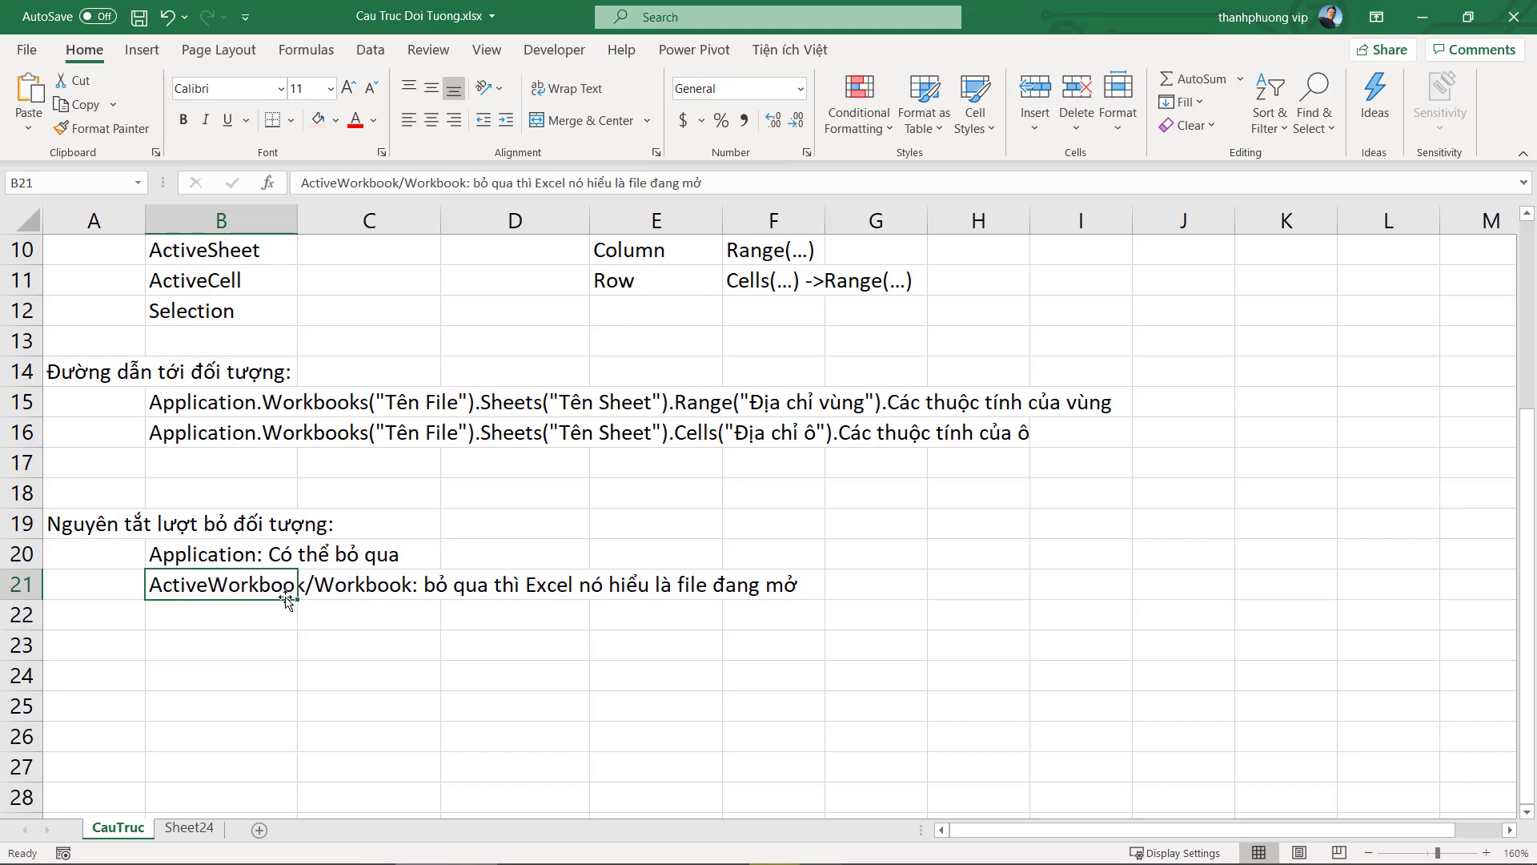
pyautogui.doubleClick(206, 432)
pyautogui.moveTo(265, 432); pyautogui.dragTo(474, 432)
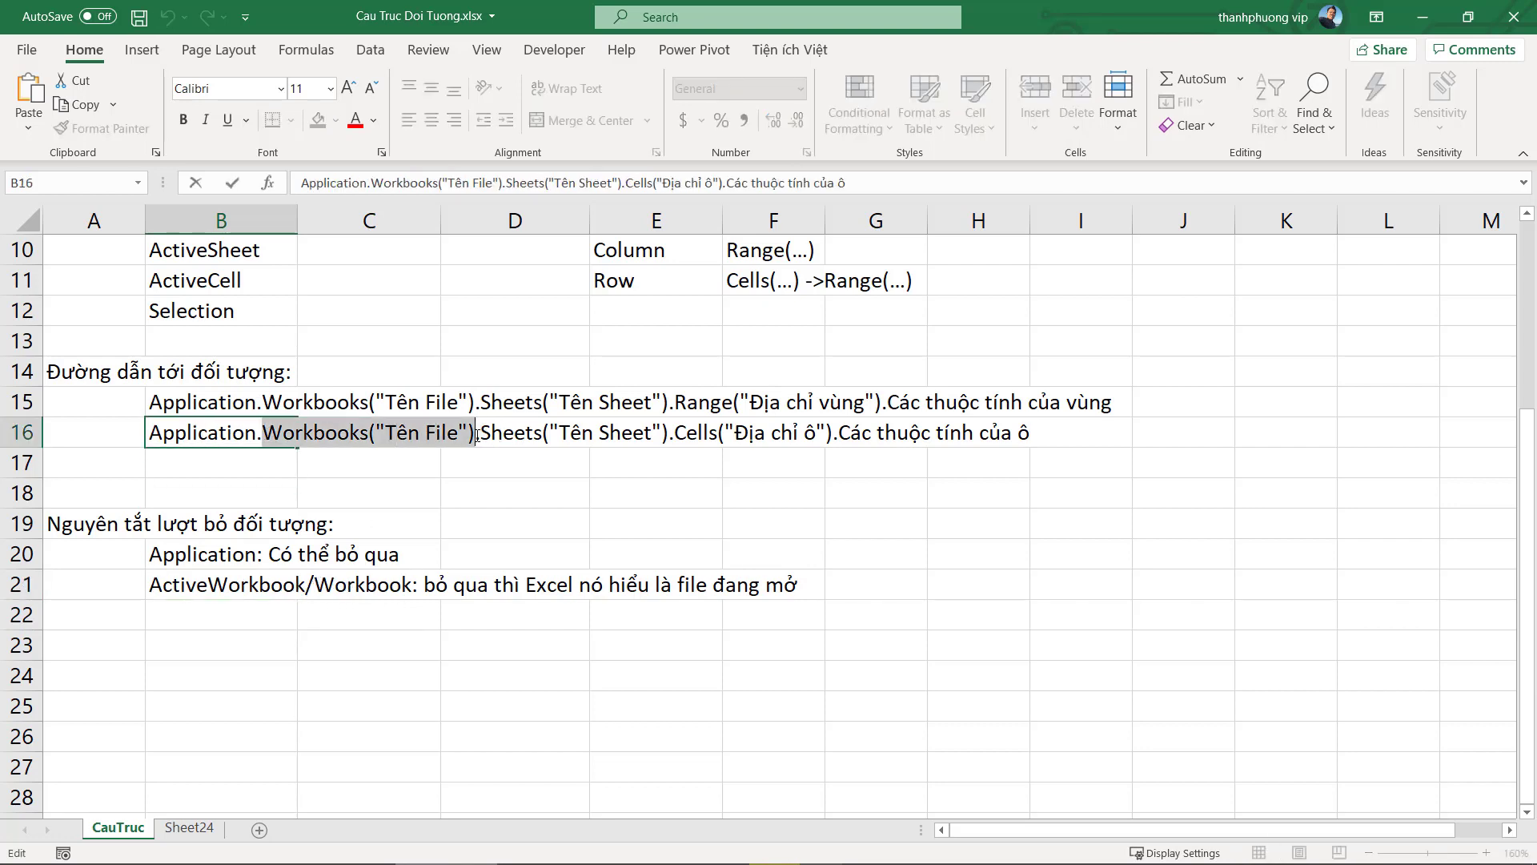
pyautogui.click(477, 436)
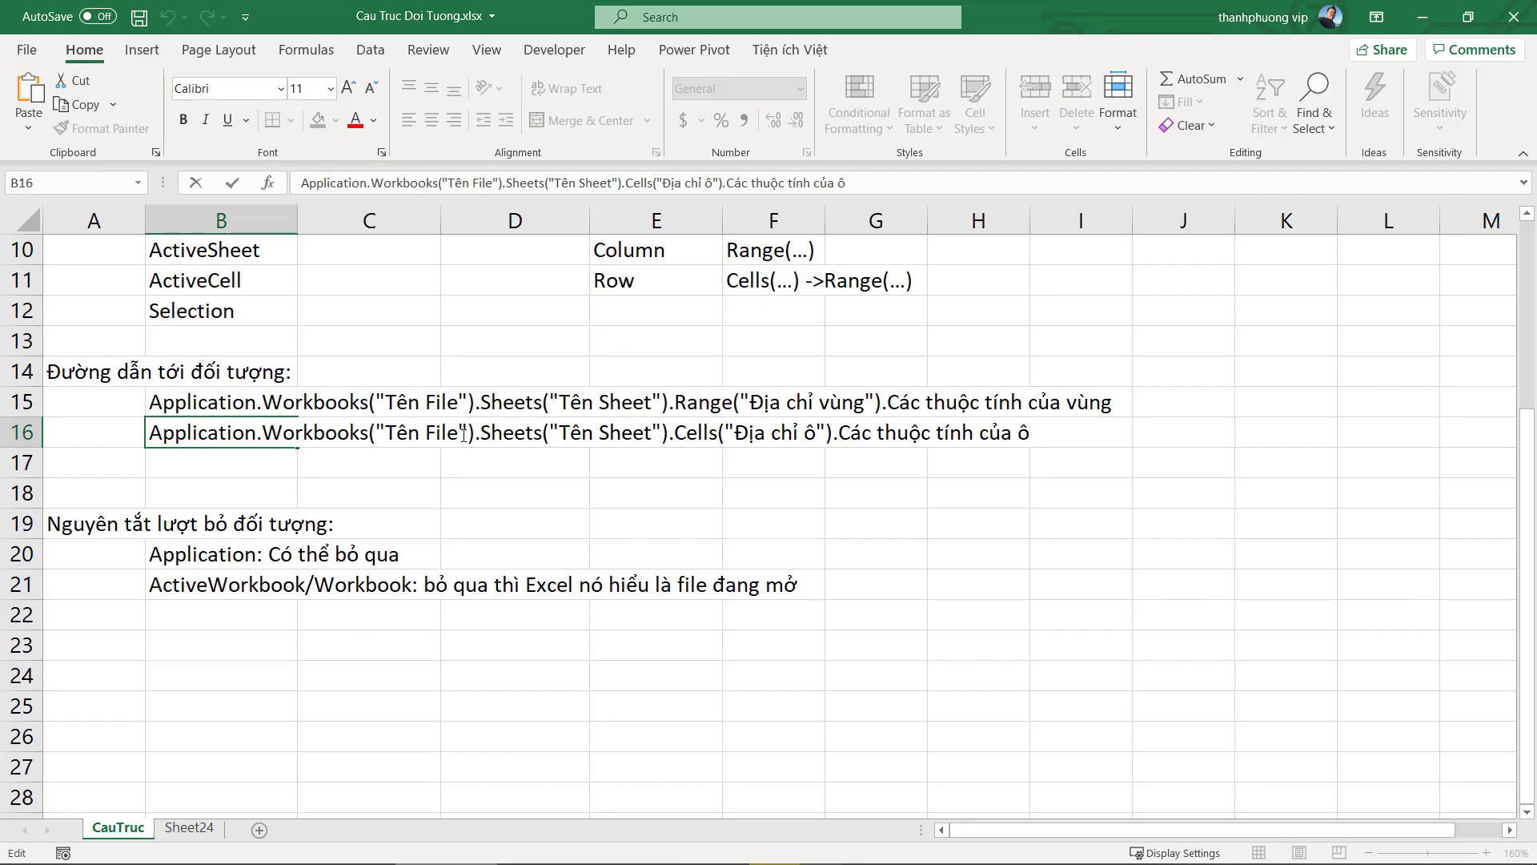
pyautogui.moveTo(475, 433); pyautogui.dragTo(149, 432)
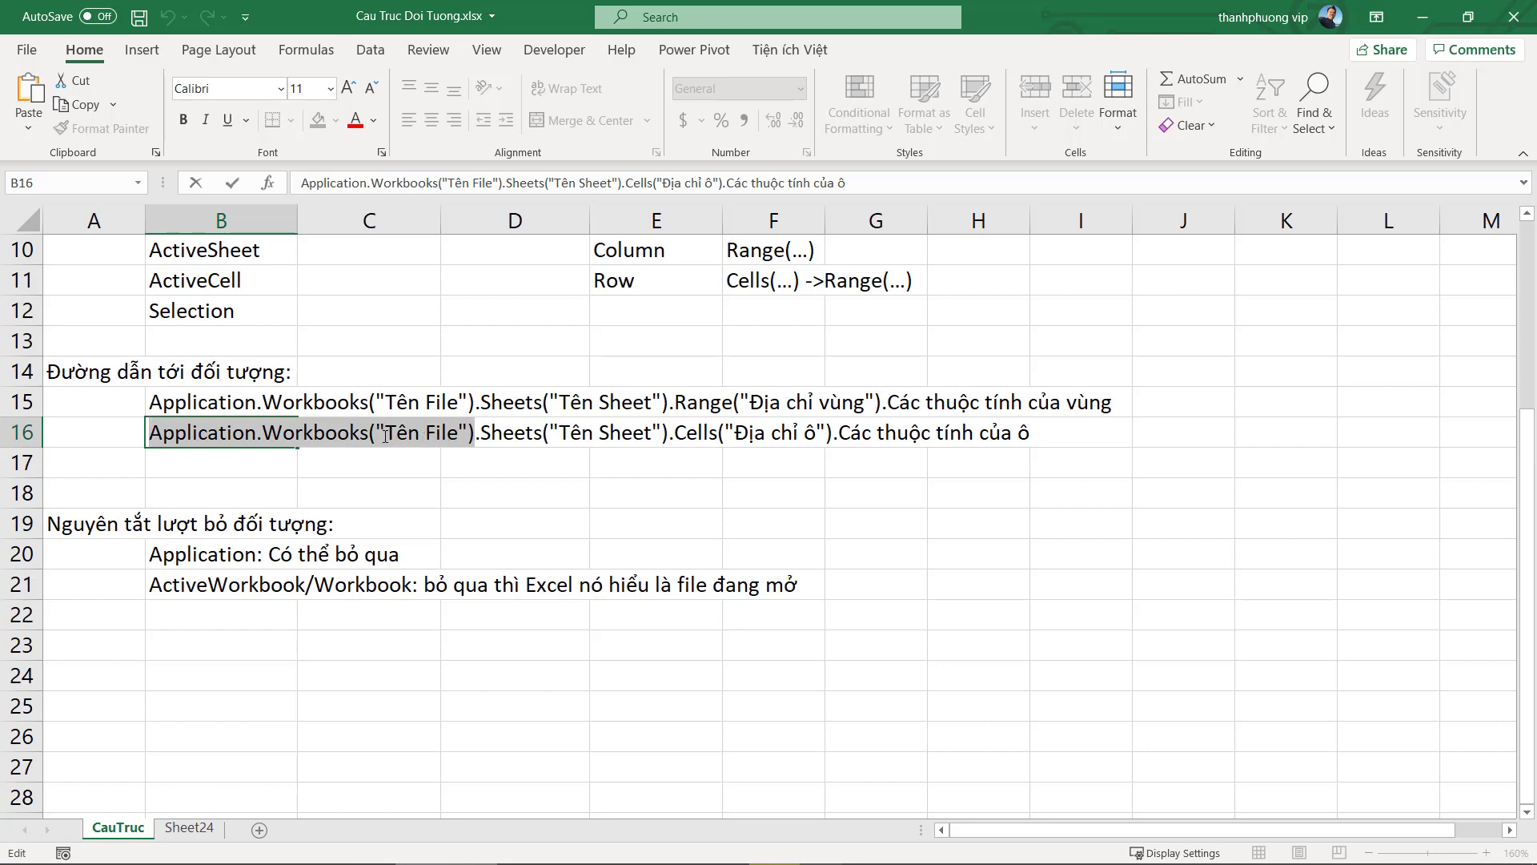
pyautogui.click(385, 604)
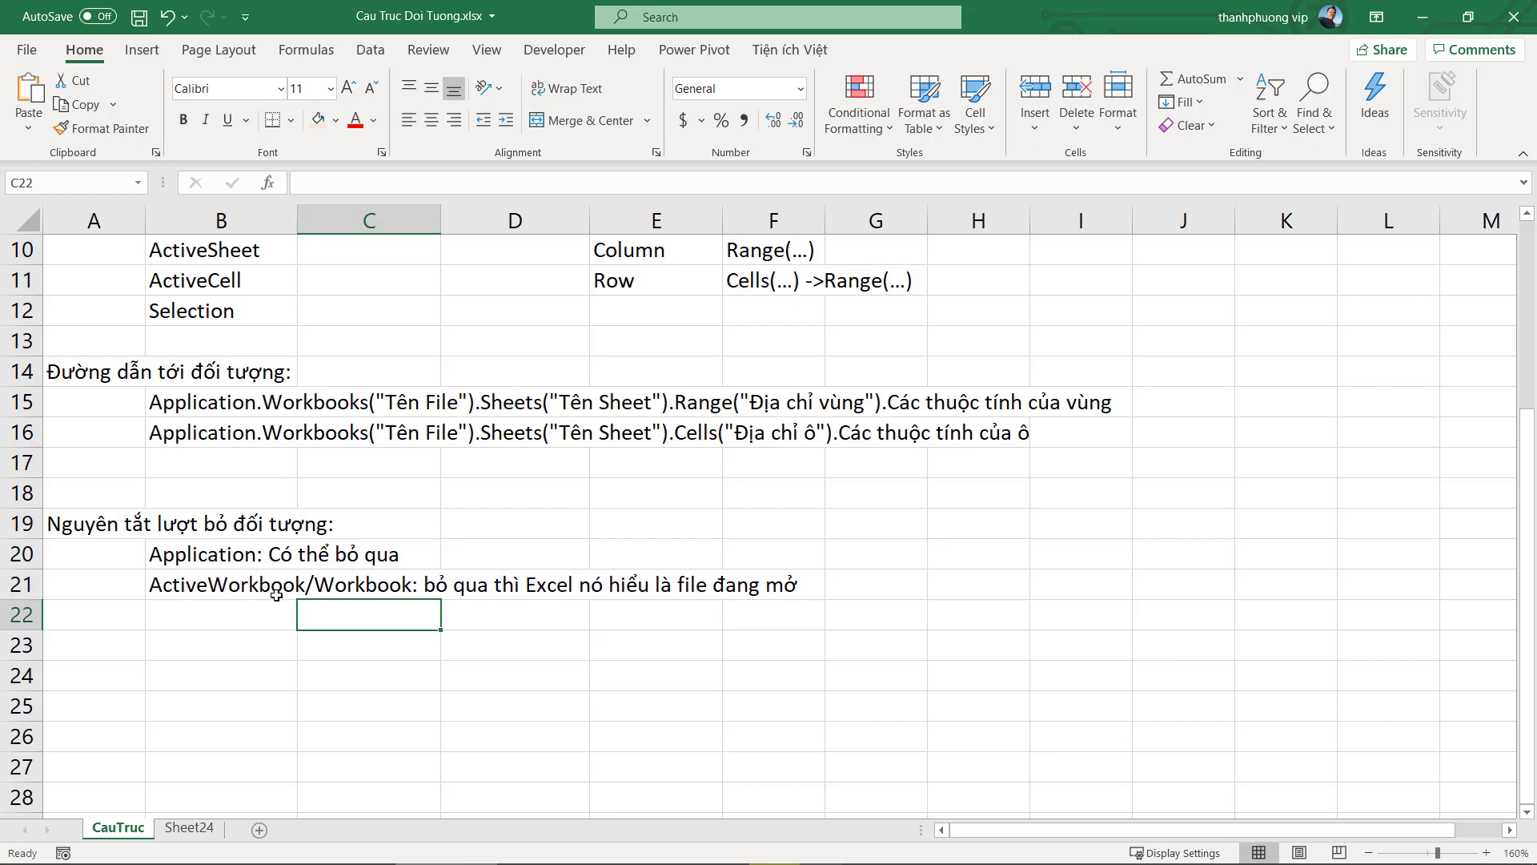
# Enter the sheet rule 'Tên sheet: Sheet hiện tại' in B22
pyautogui.click(261, 614)
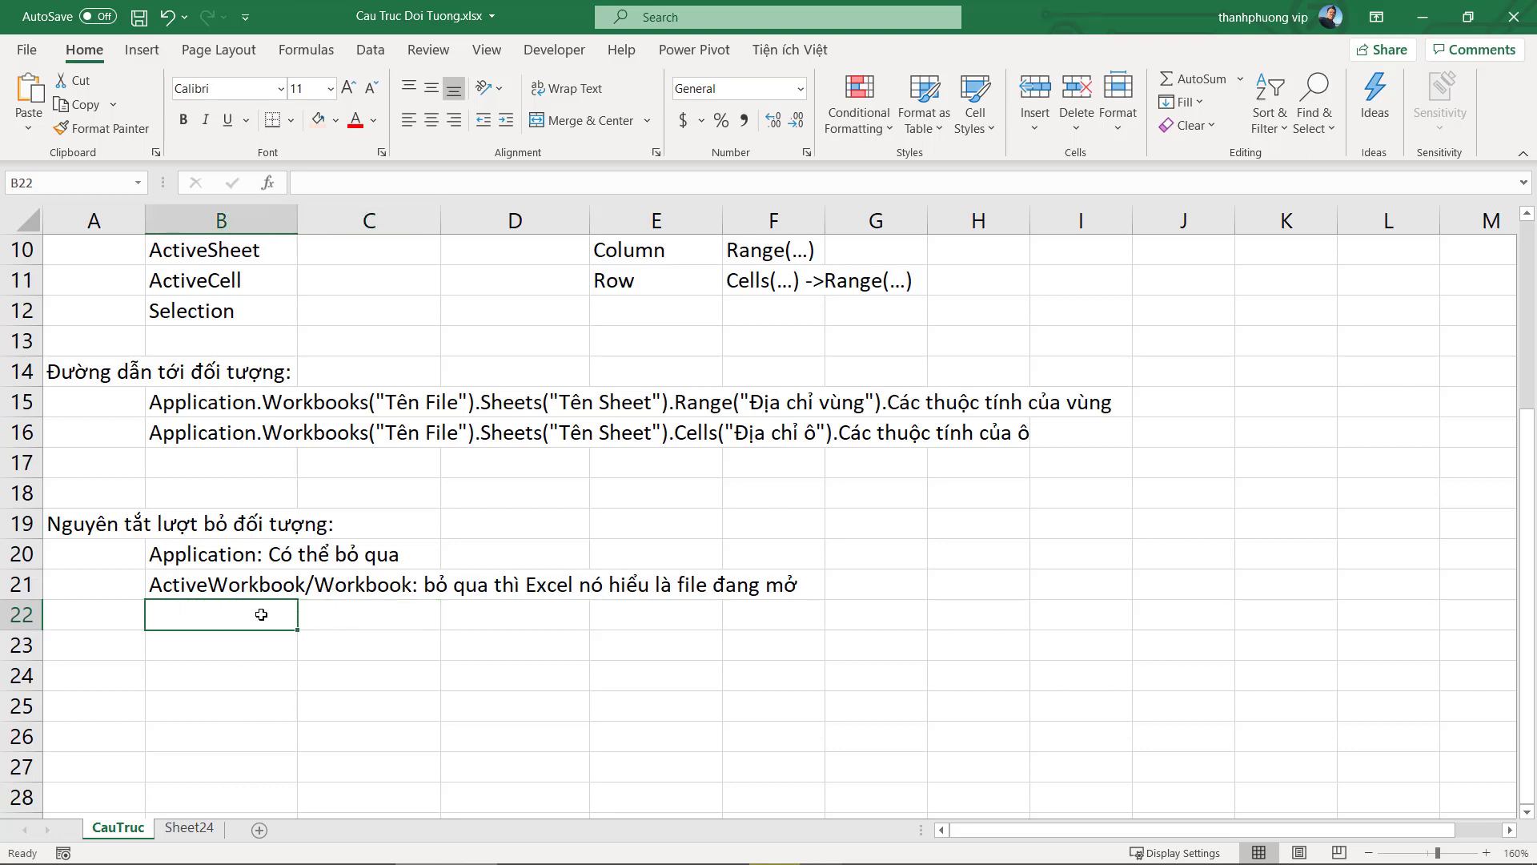
pyautogui.write('R')
pyautogui.press('BackSpace')
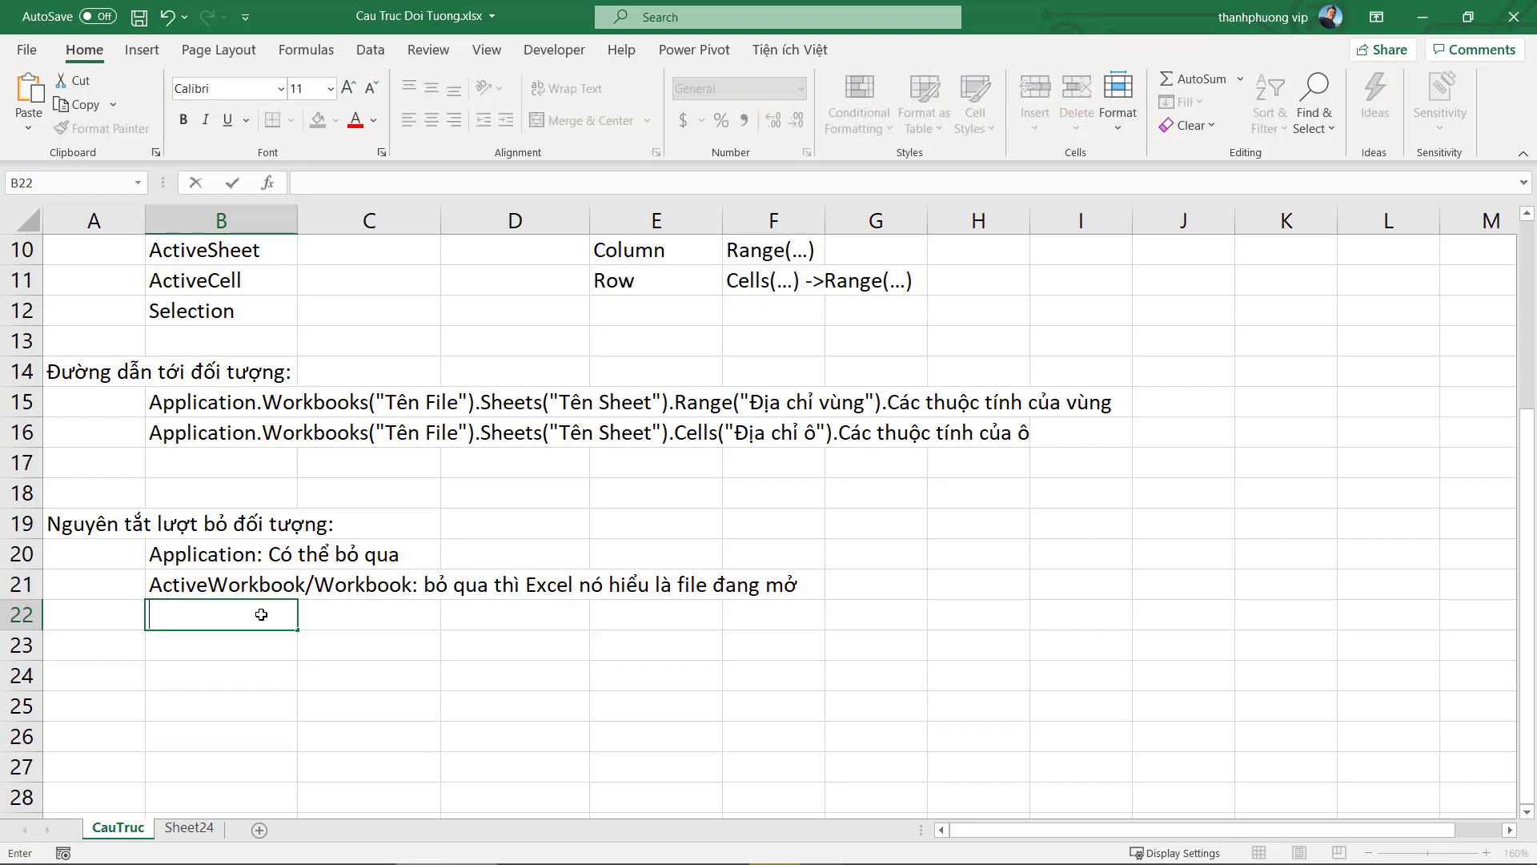
pyautogui.write('Tên sheet')
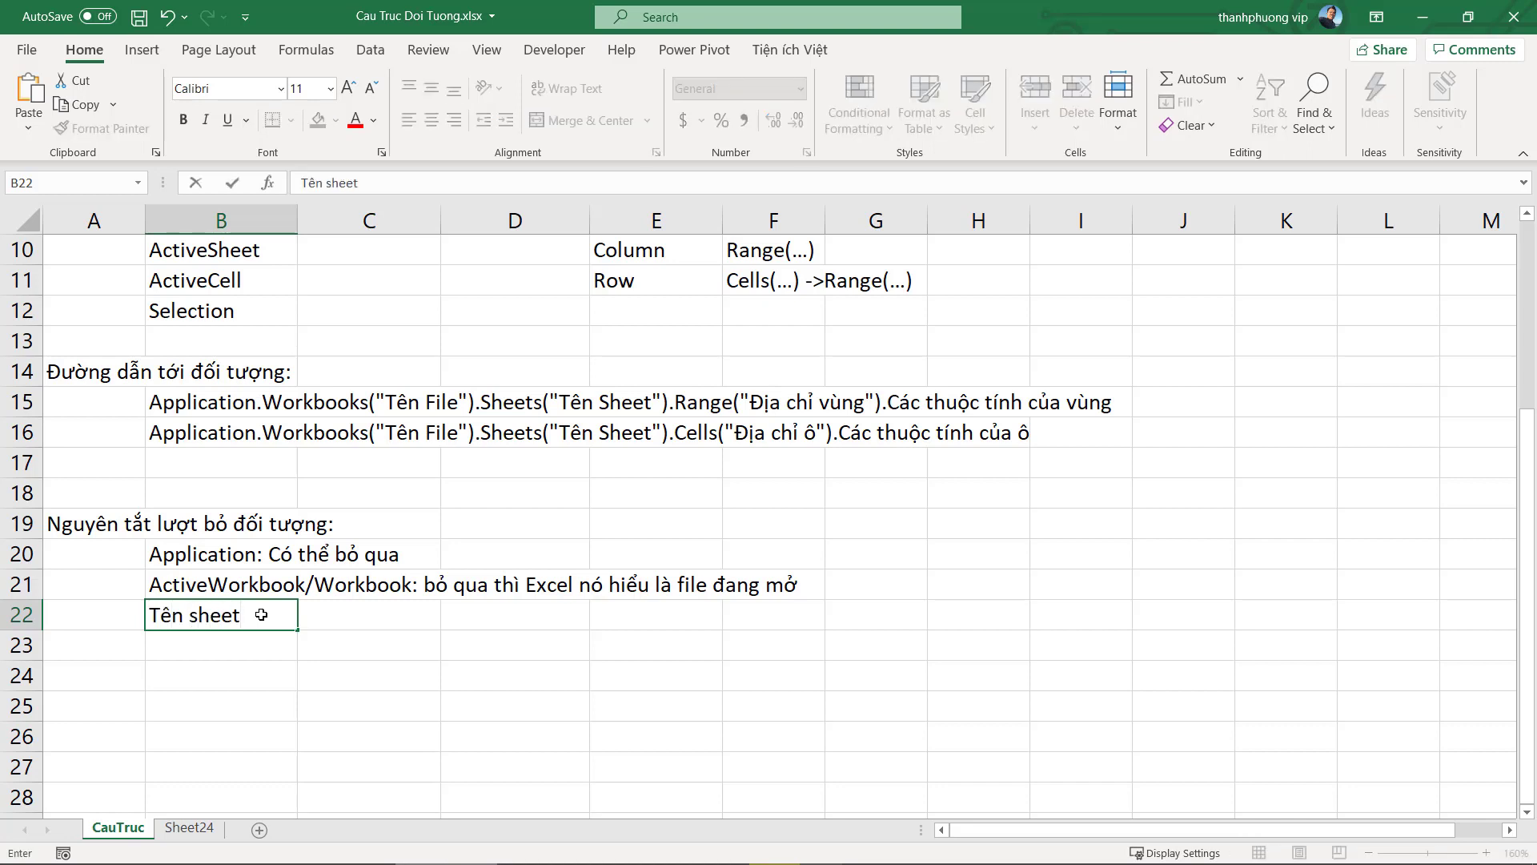
pyautogui.write(': S')
pyautogui.write('heet hiên ta')
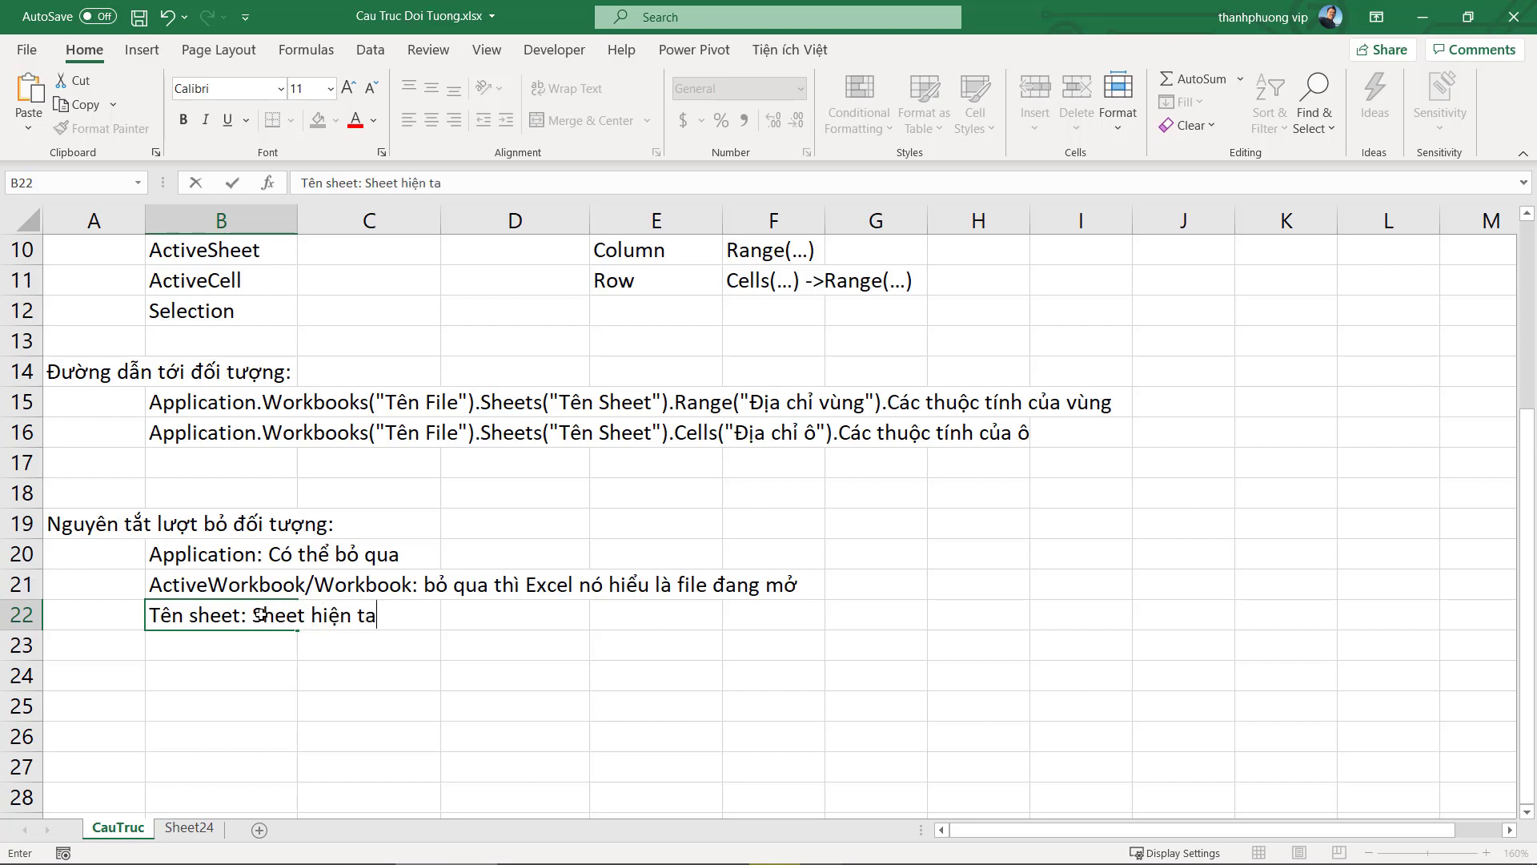
pyautogui.write('i')
pyautogui.press('Return')
# Review the B16 path, highlighting the sheet and Cells parts without changing it
pyautogui.click(261, 615)
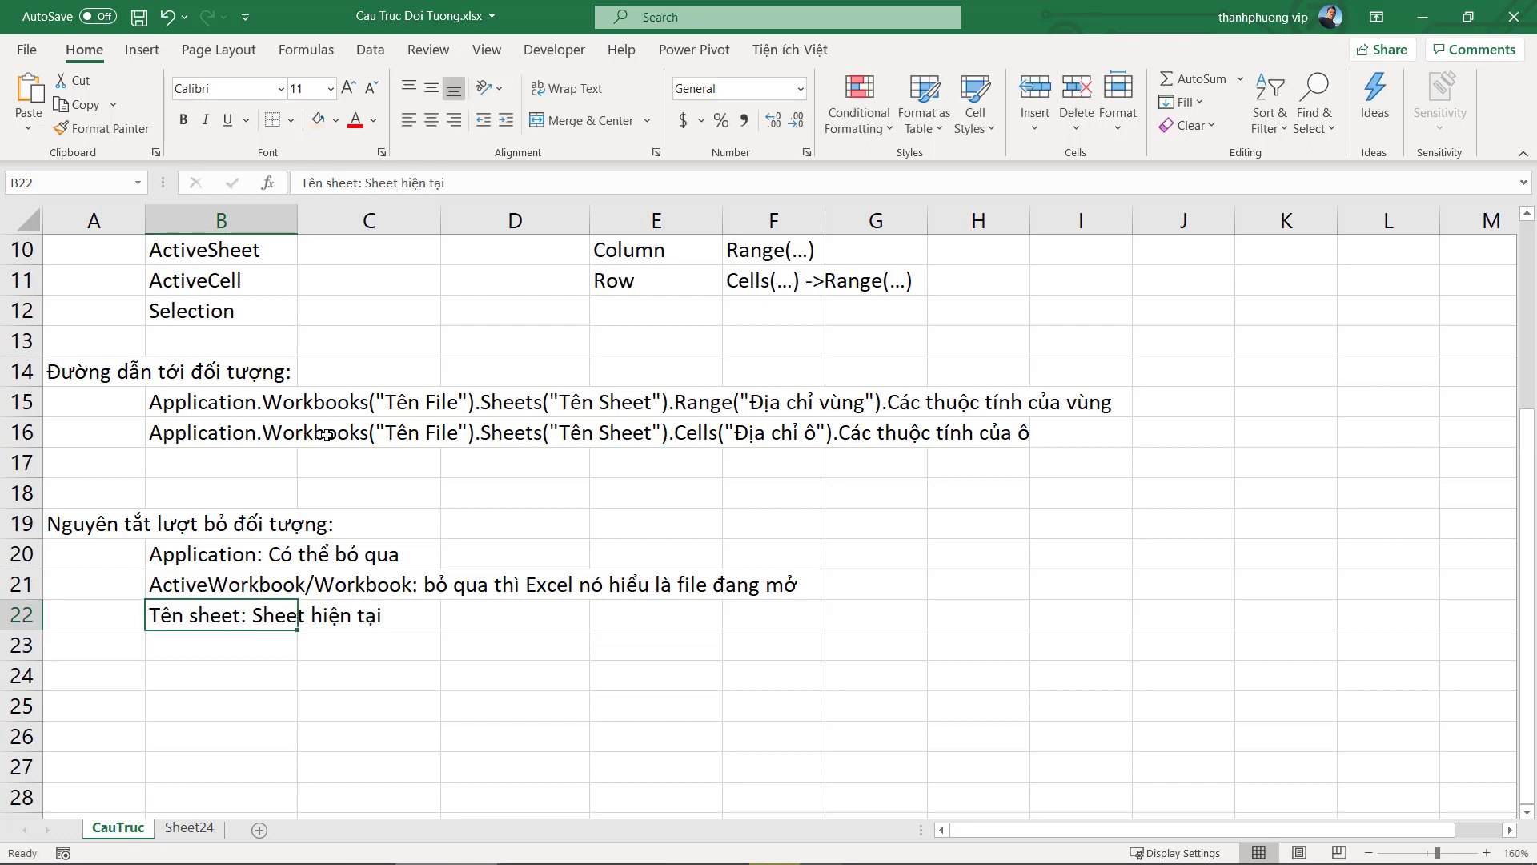
pyautogui.doubleClick(200, 432)
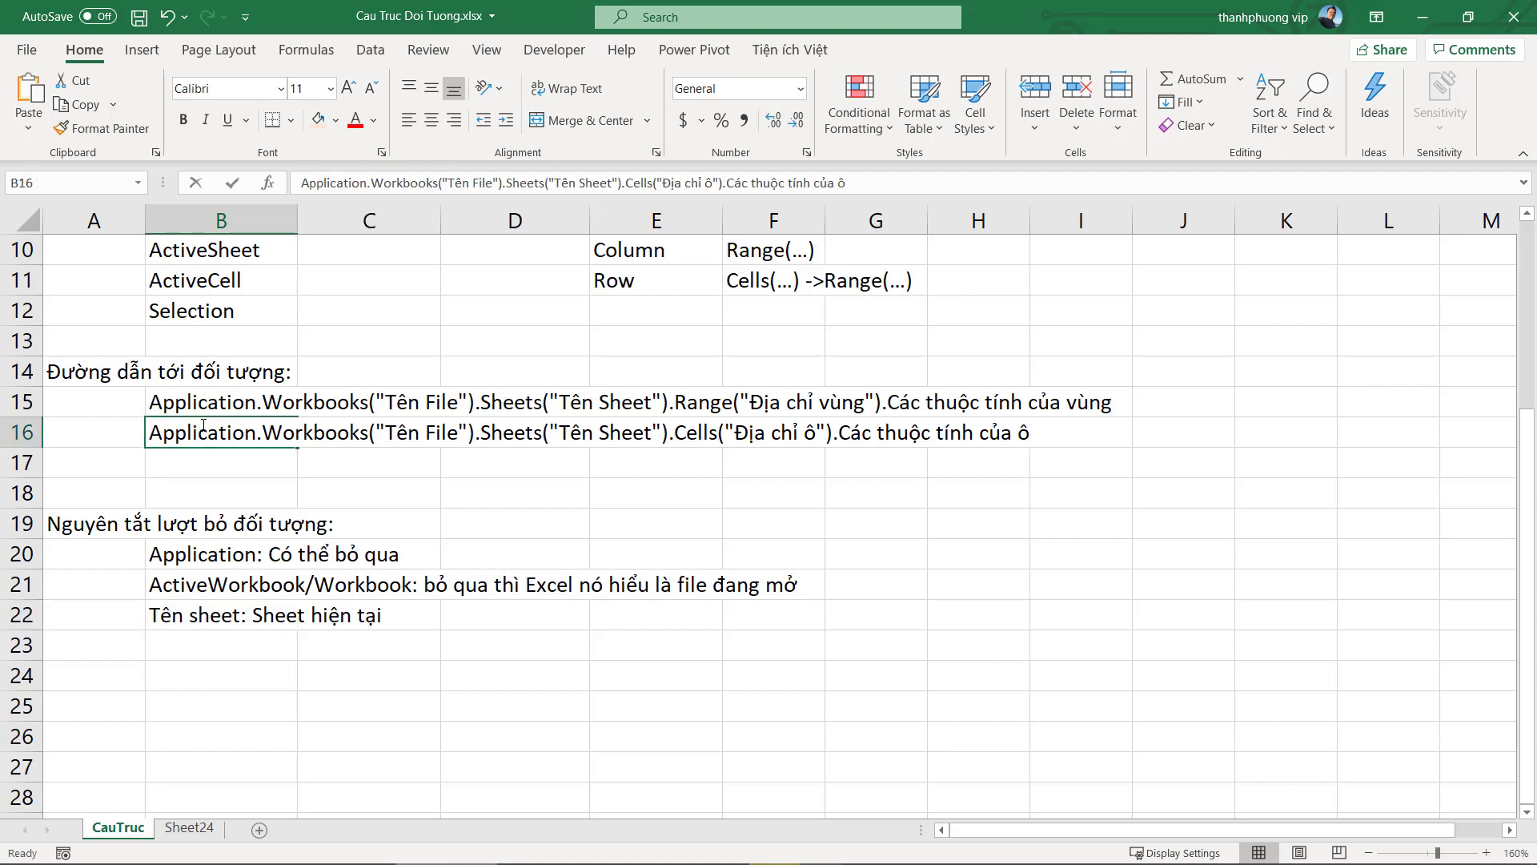
pyautogui.moveTo(154, 433); pyautogui.dragTo(675, 439)
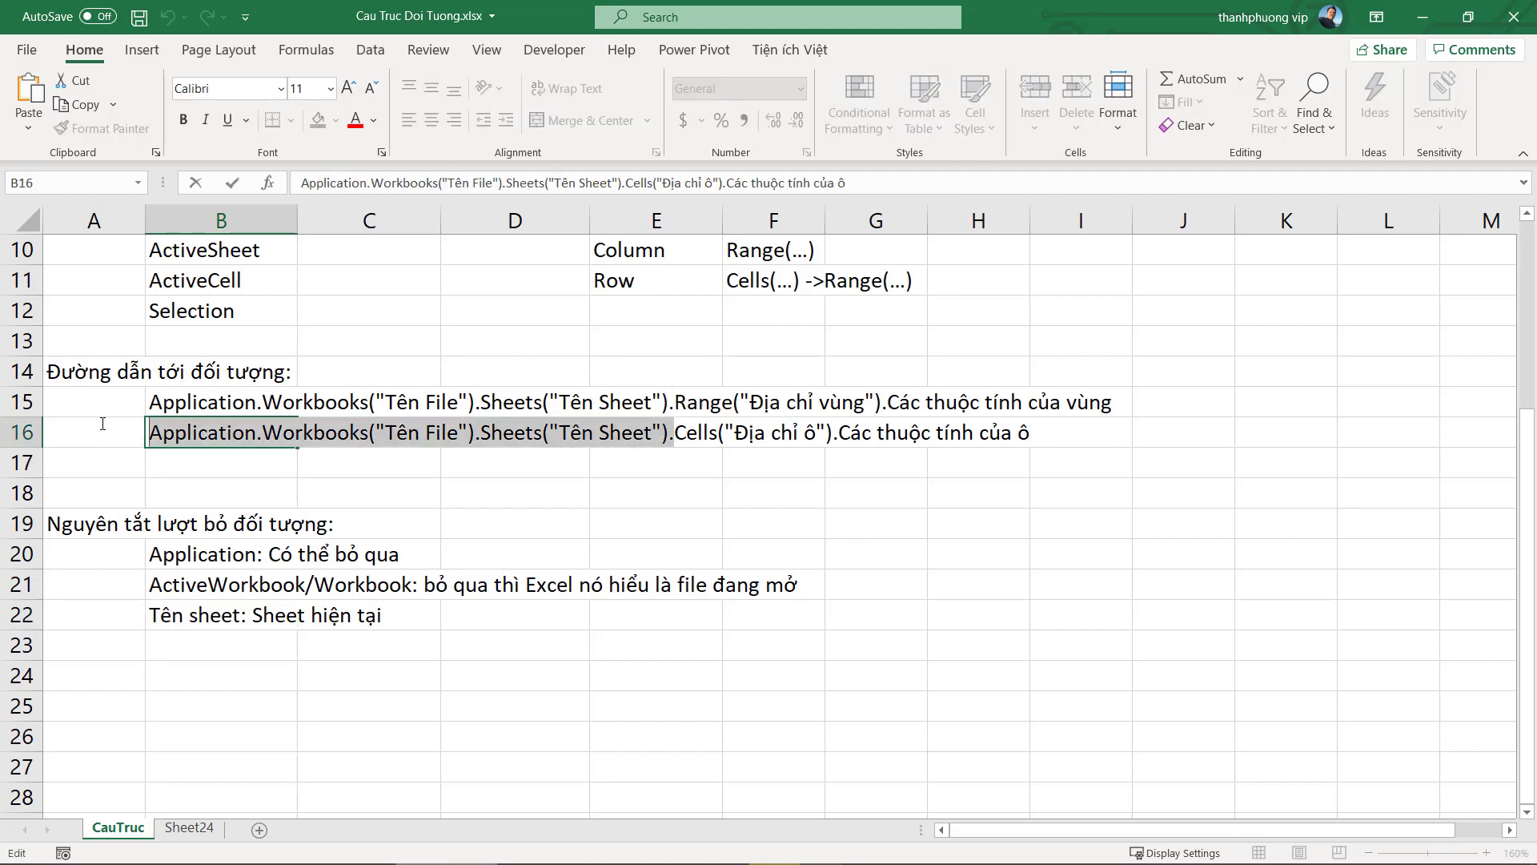
pyautogui.moveTo(676, 438); pyautogui.dragTo(1050, 438)
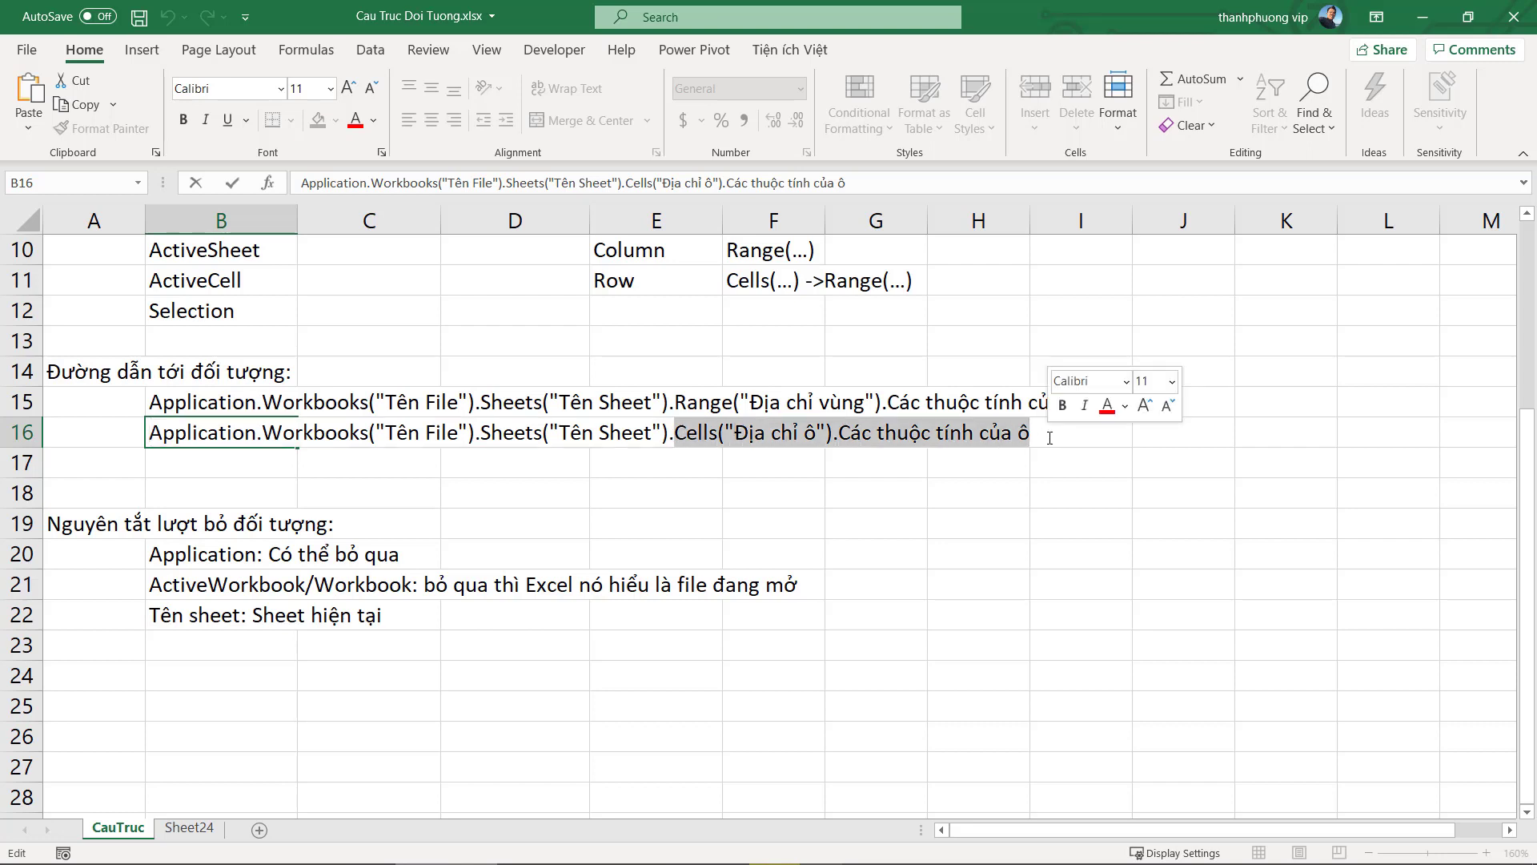
pyautogui.click(202, 614)
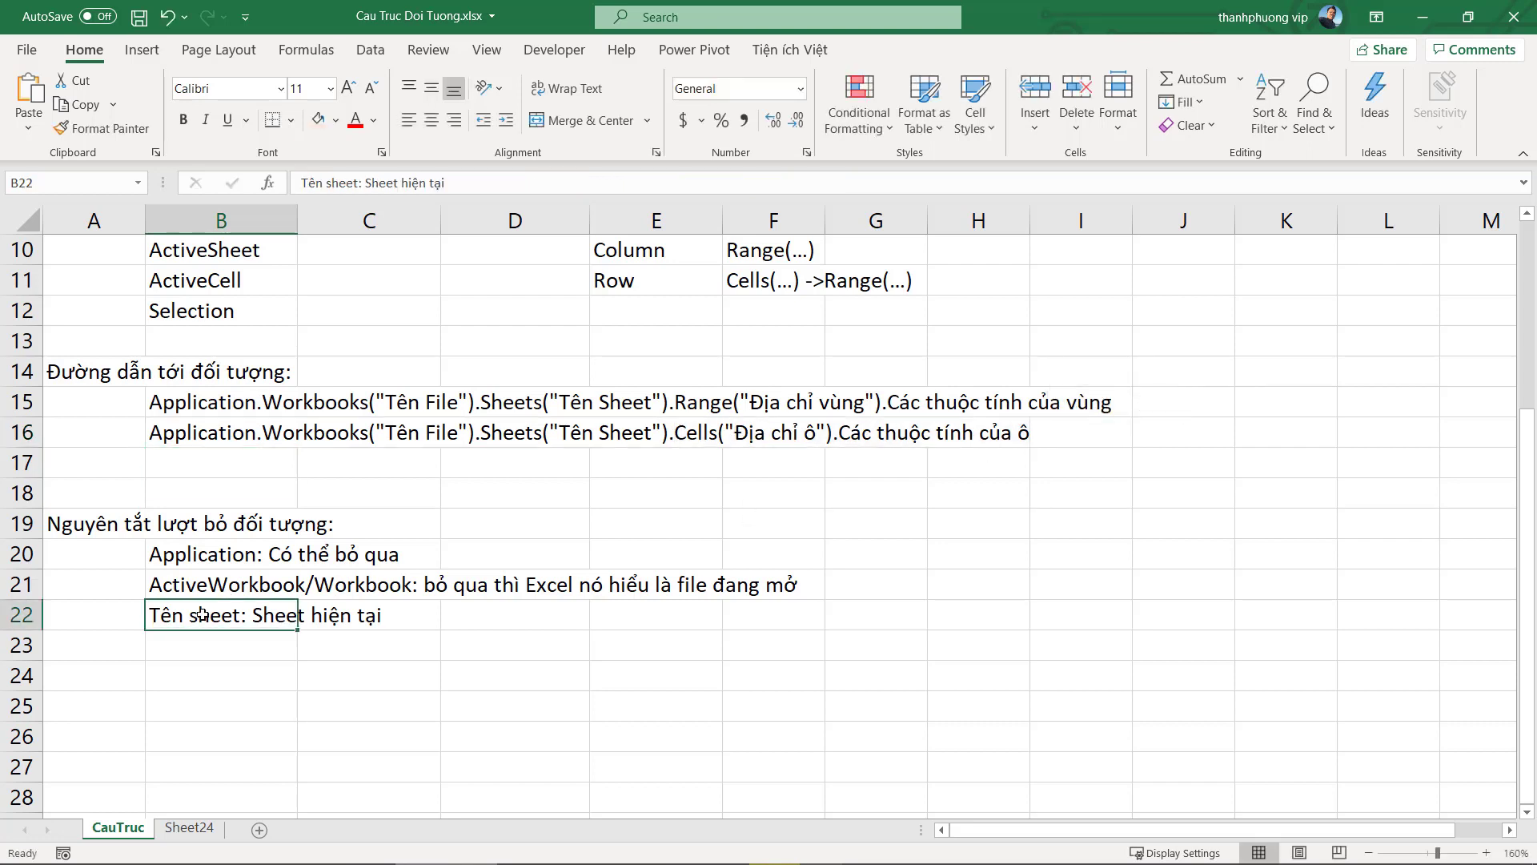
# Extend B22 to read 'Tên sheet: Sheet hiện tại đang kích hoạt'
pyautogui.click(446, 614)
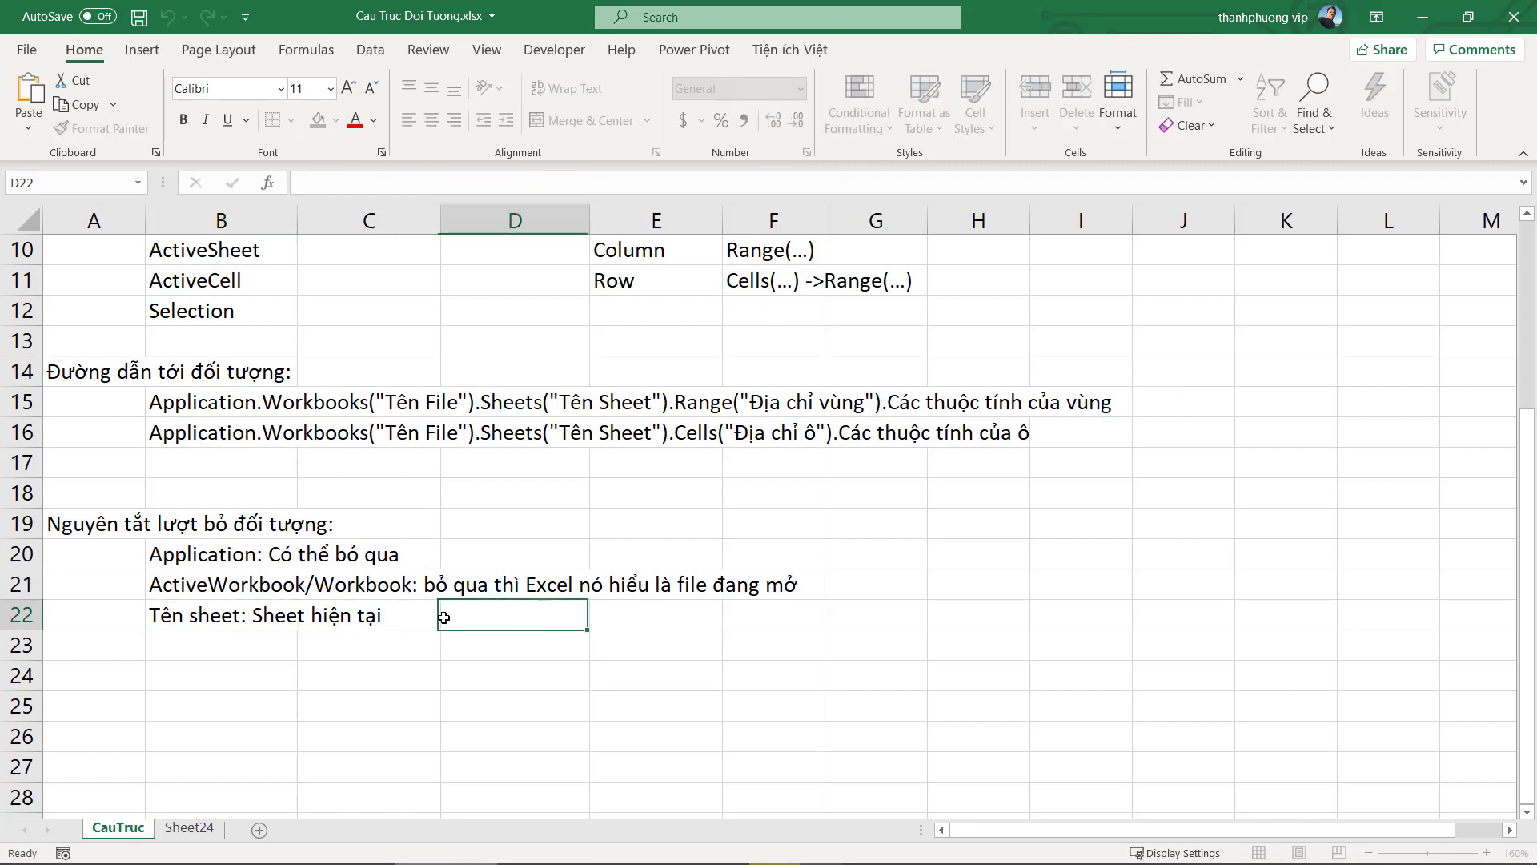
pyautogui.click(140, 614)
pyautogui.doubleClick(168, 614)
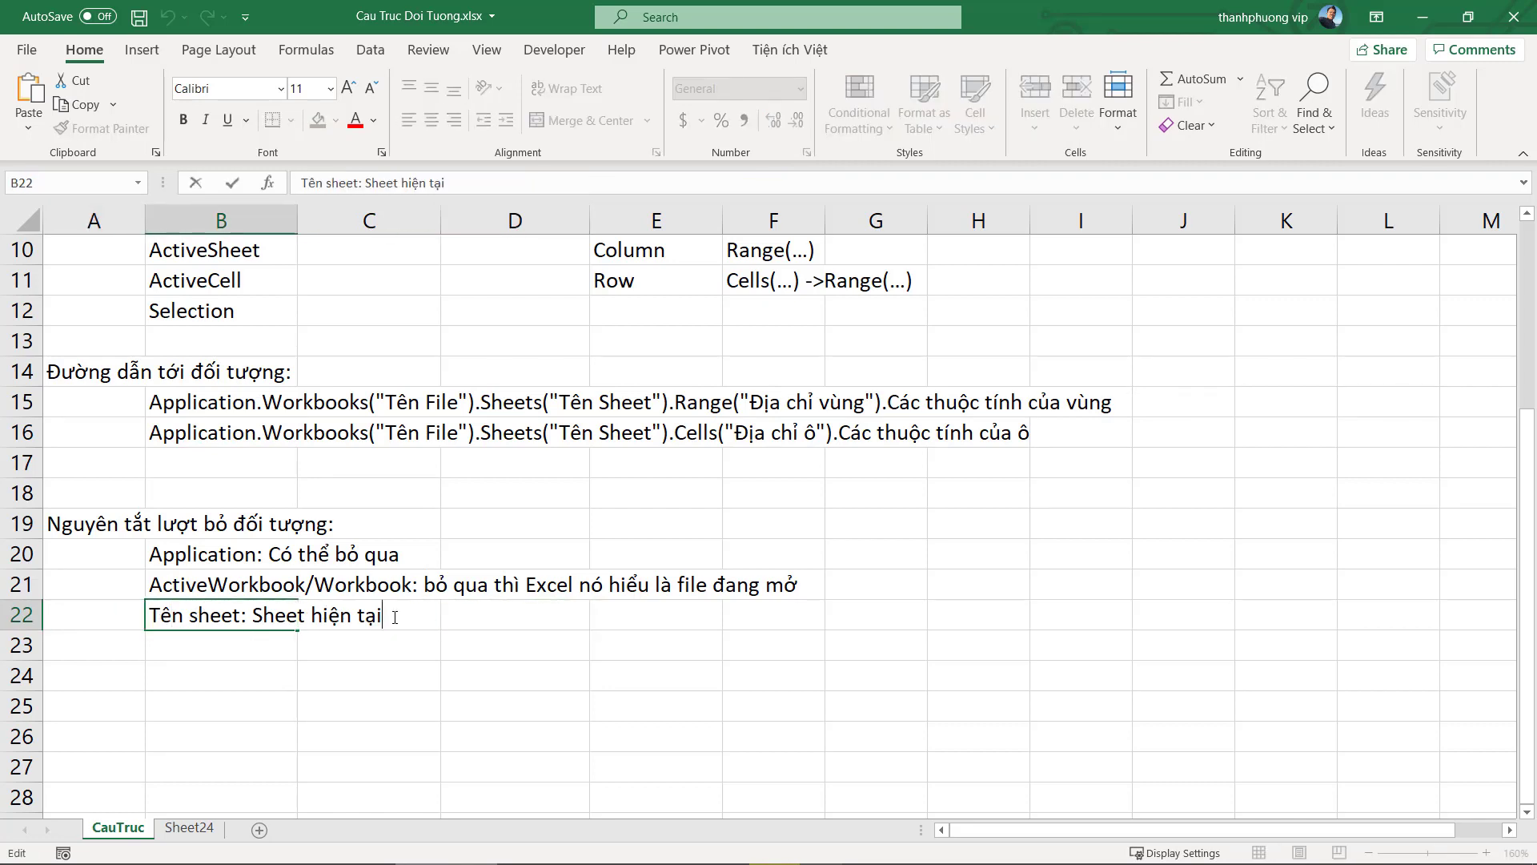
pyautogui.write('đang kích hoạt')
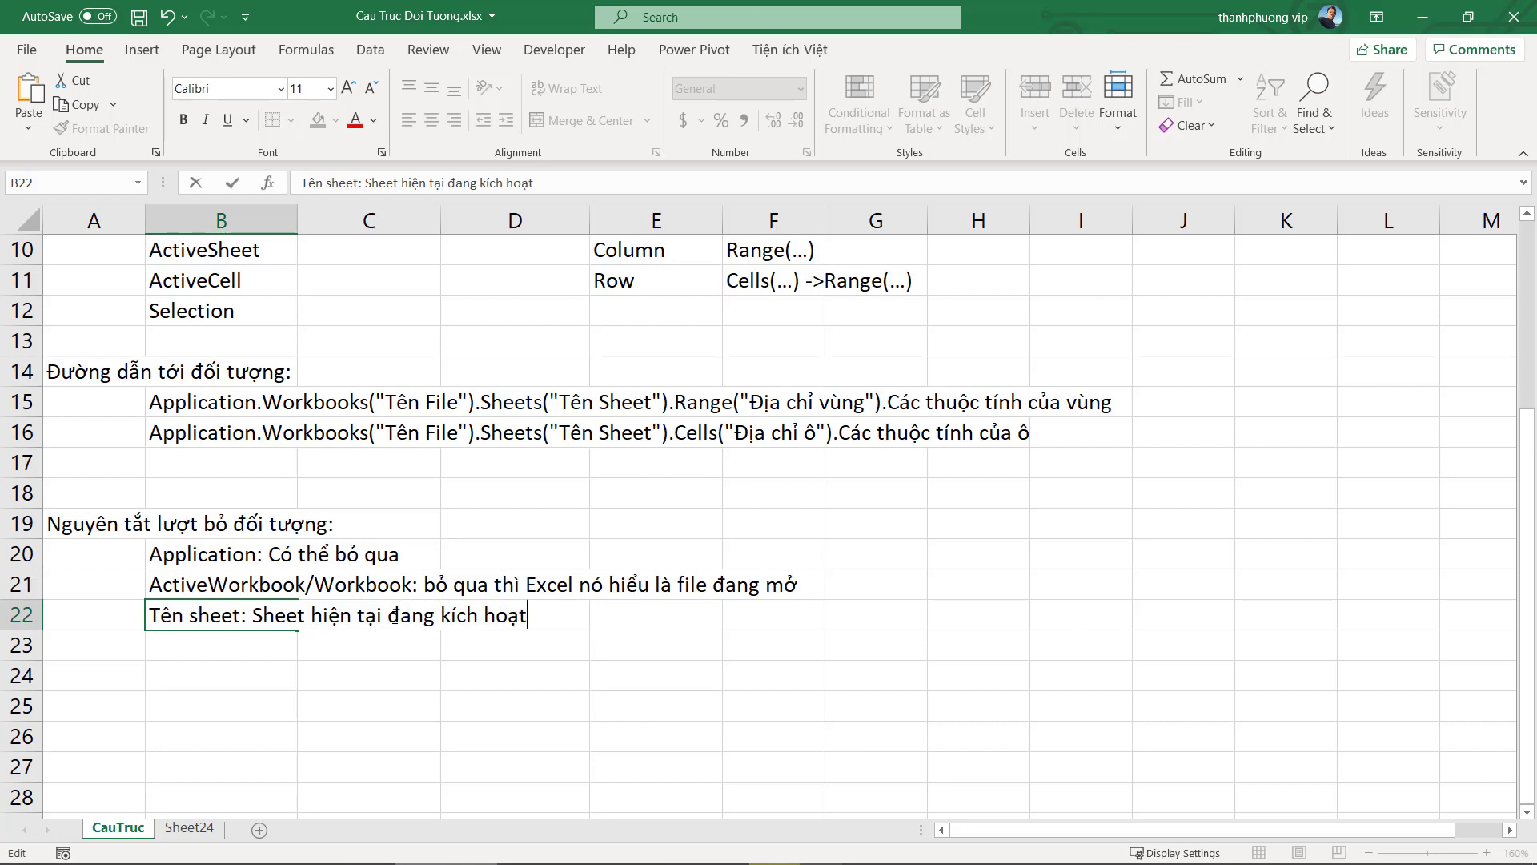
pyautogui.press('Return')
pyautogui.click(254, 624)
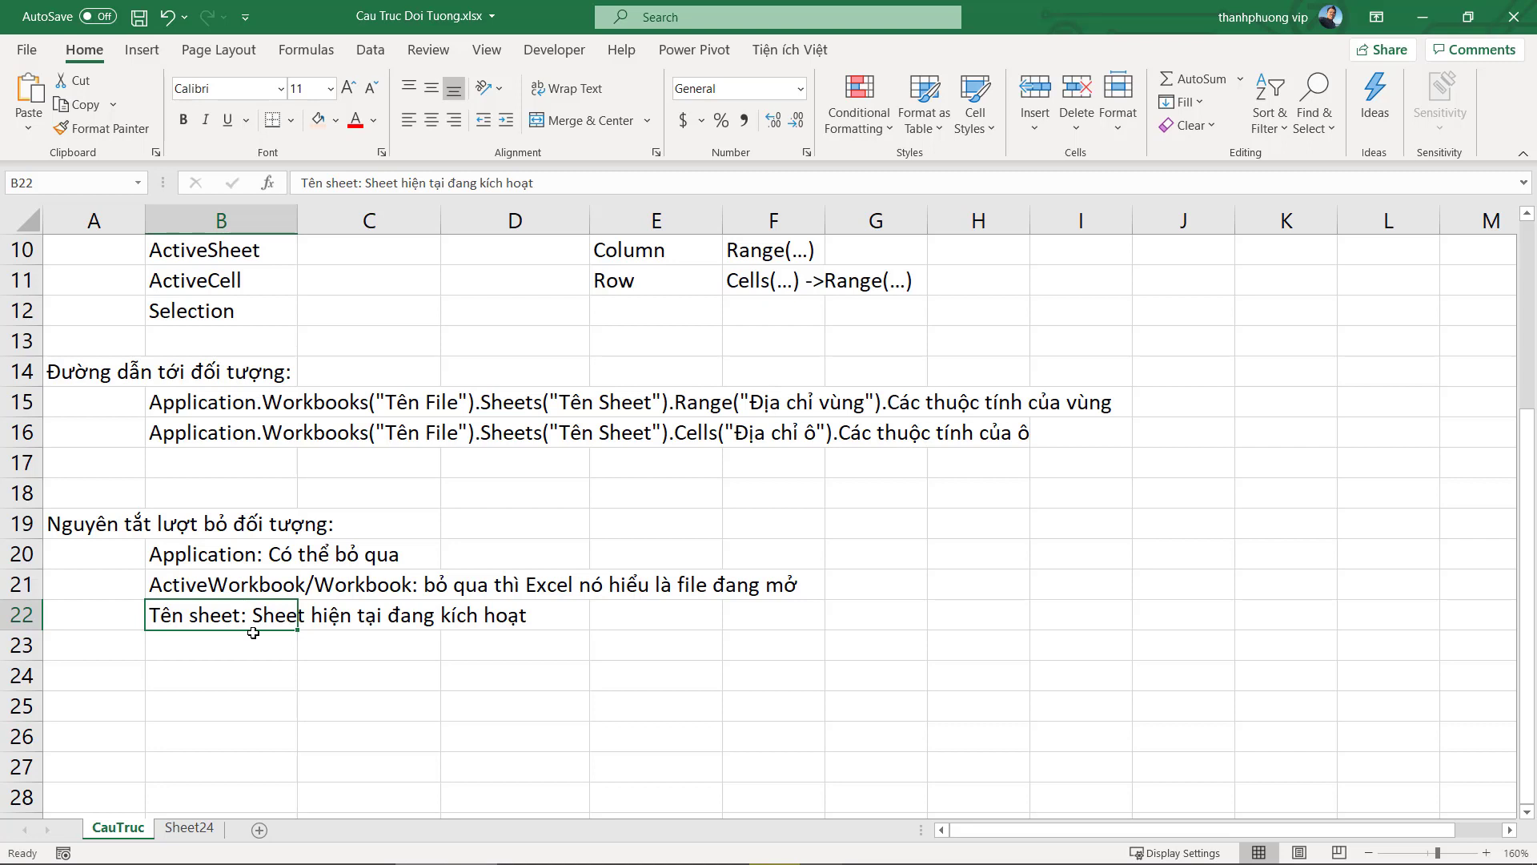
pyautogui.doubleClick(211, 615)
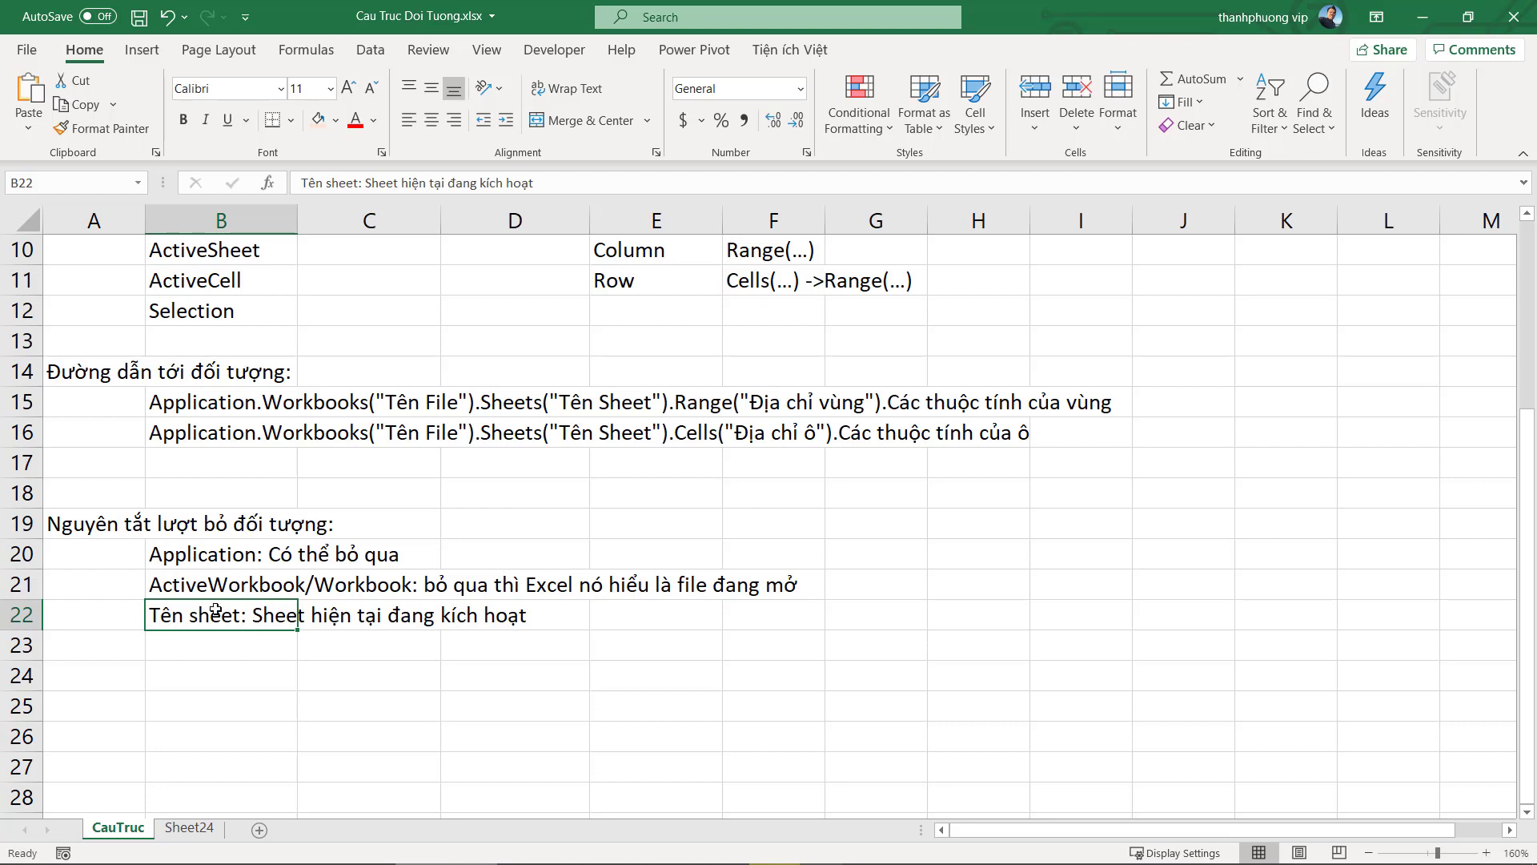
pyautogui.click(557, 616)
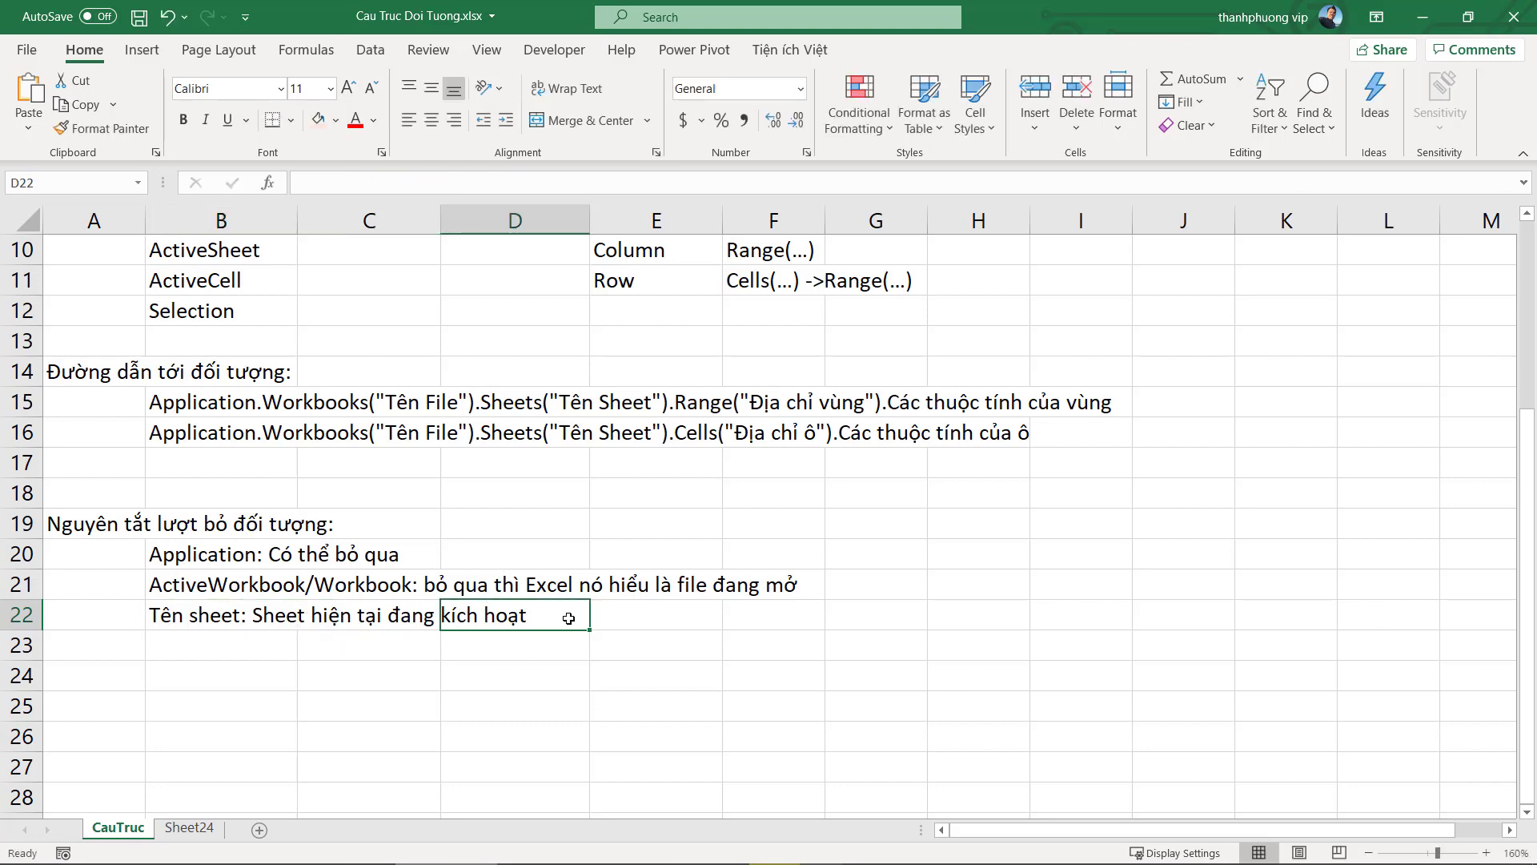
pyautogui.moveTo(583, 847)
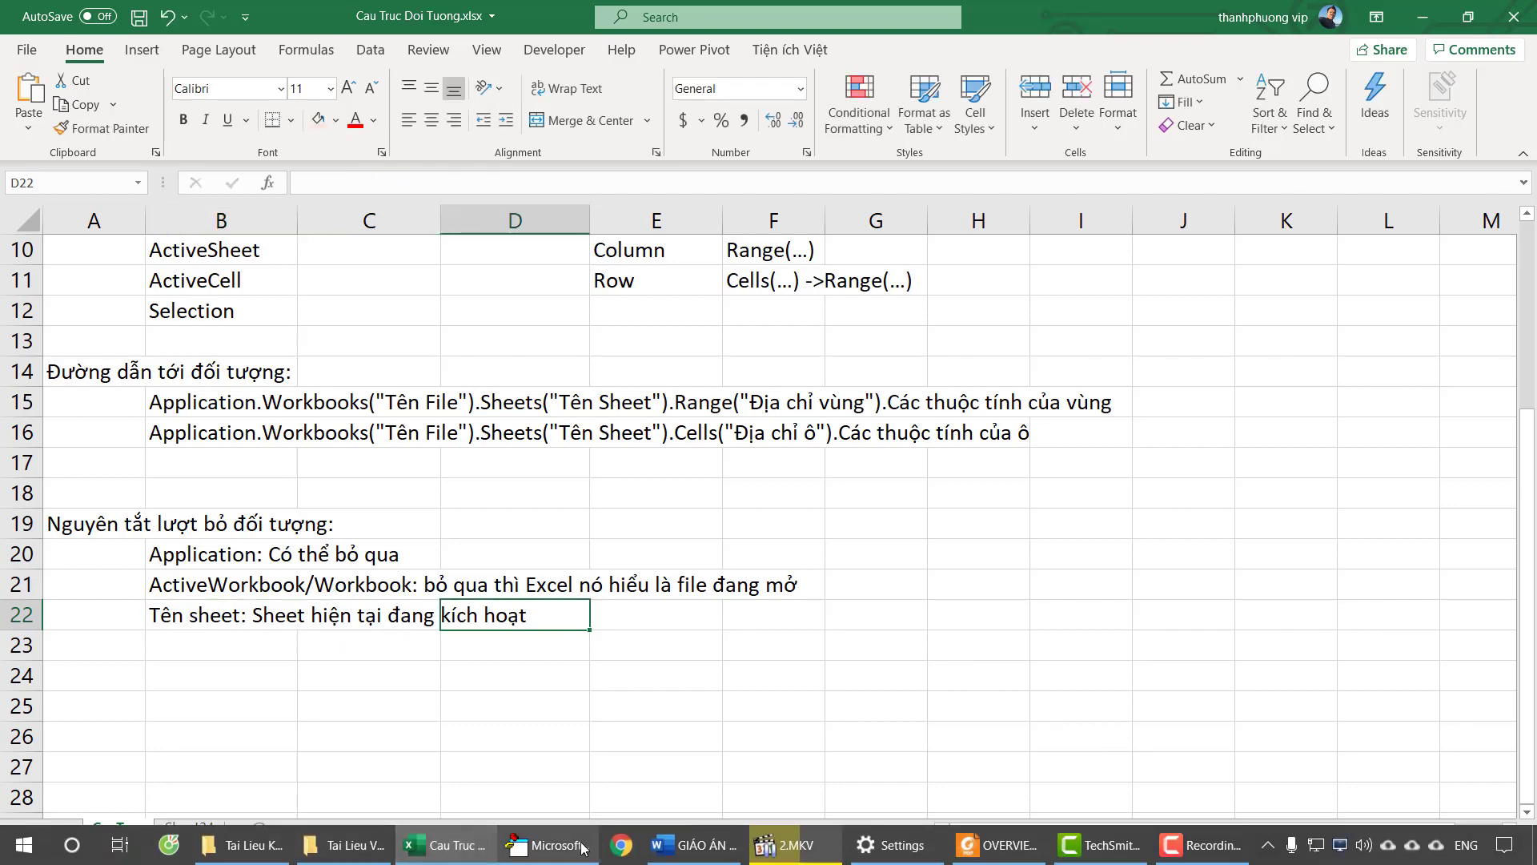
pyautogui.click(625, 675)
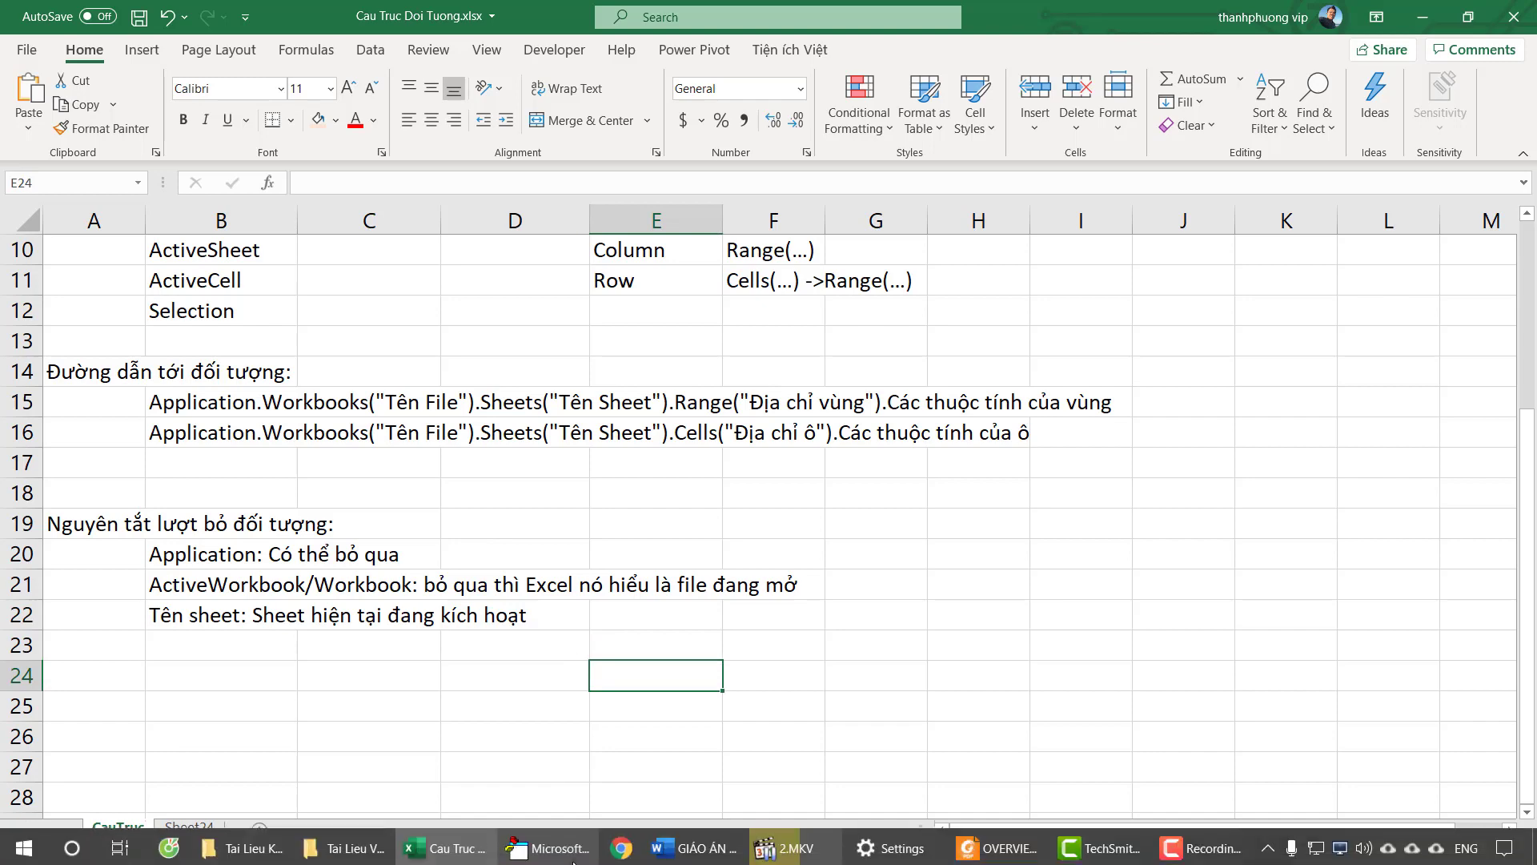
# Insert Module2 in the VBA editor and declare an empty Sub vidu_luotbodoituong
pyautogui.click(574, 861)
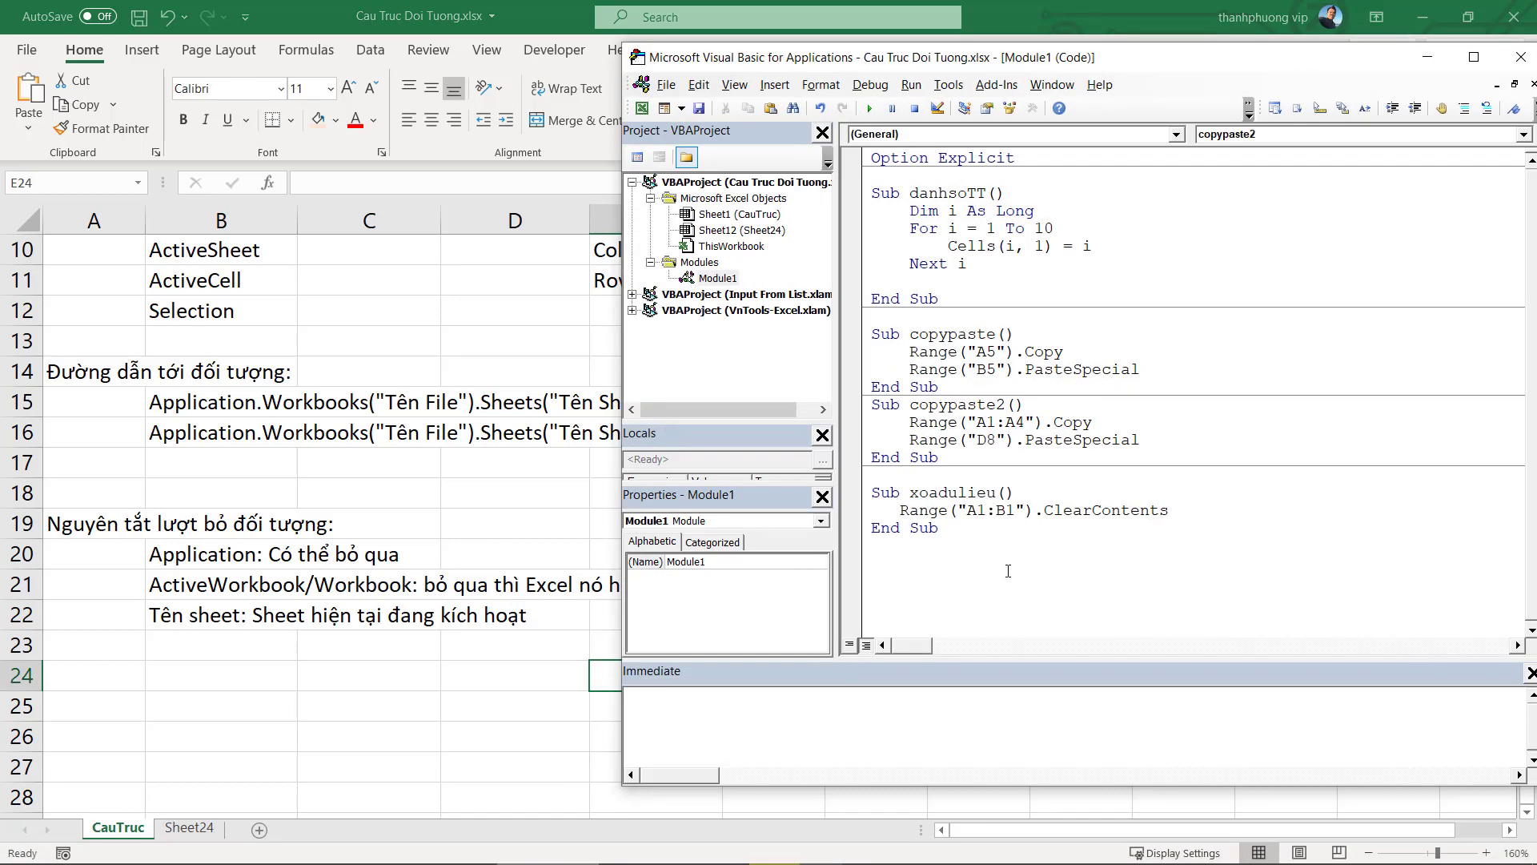
pyautogui.moveTo(1008, 571); pyautogui.dragTo(913, 498)
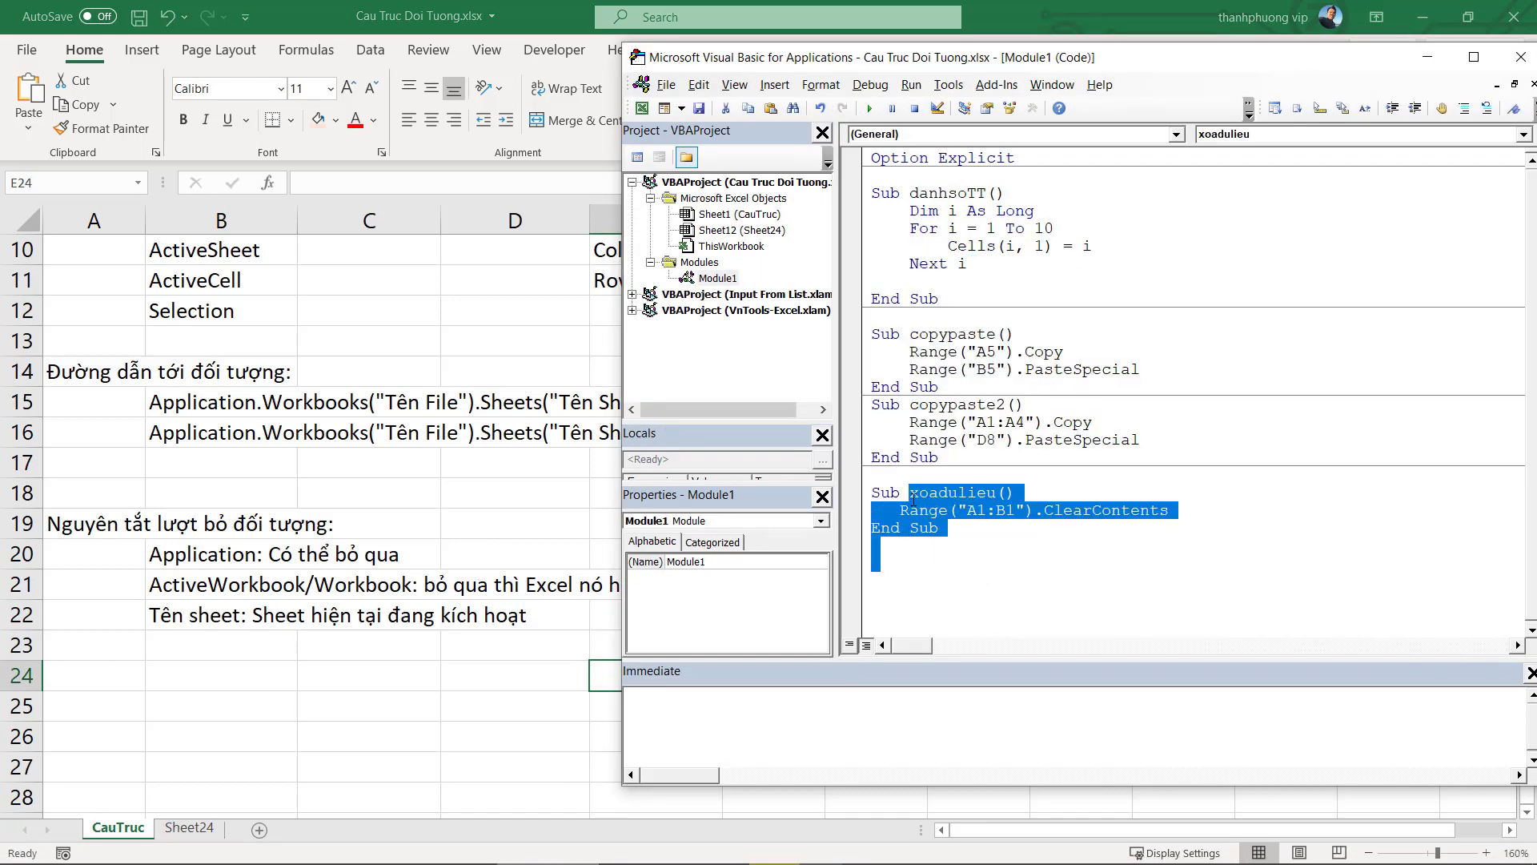
pyautogui.rightClick(718, 278)
pyautogui.moveTo(811, 382)
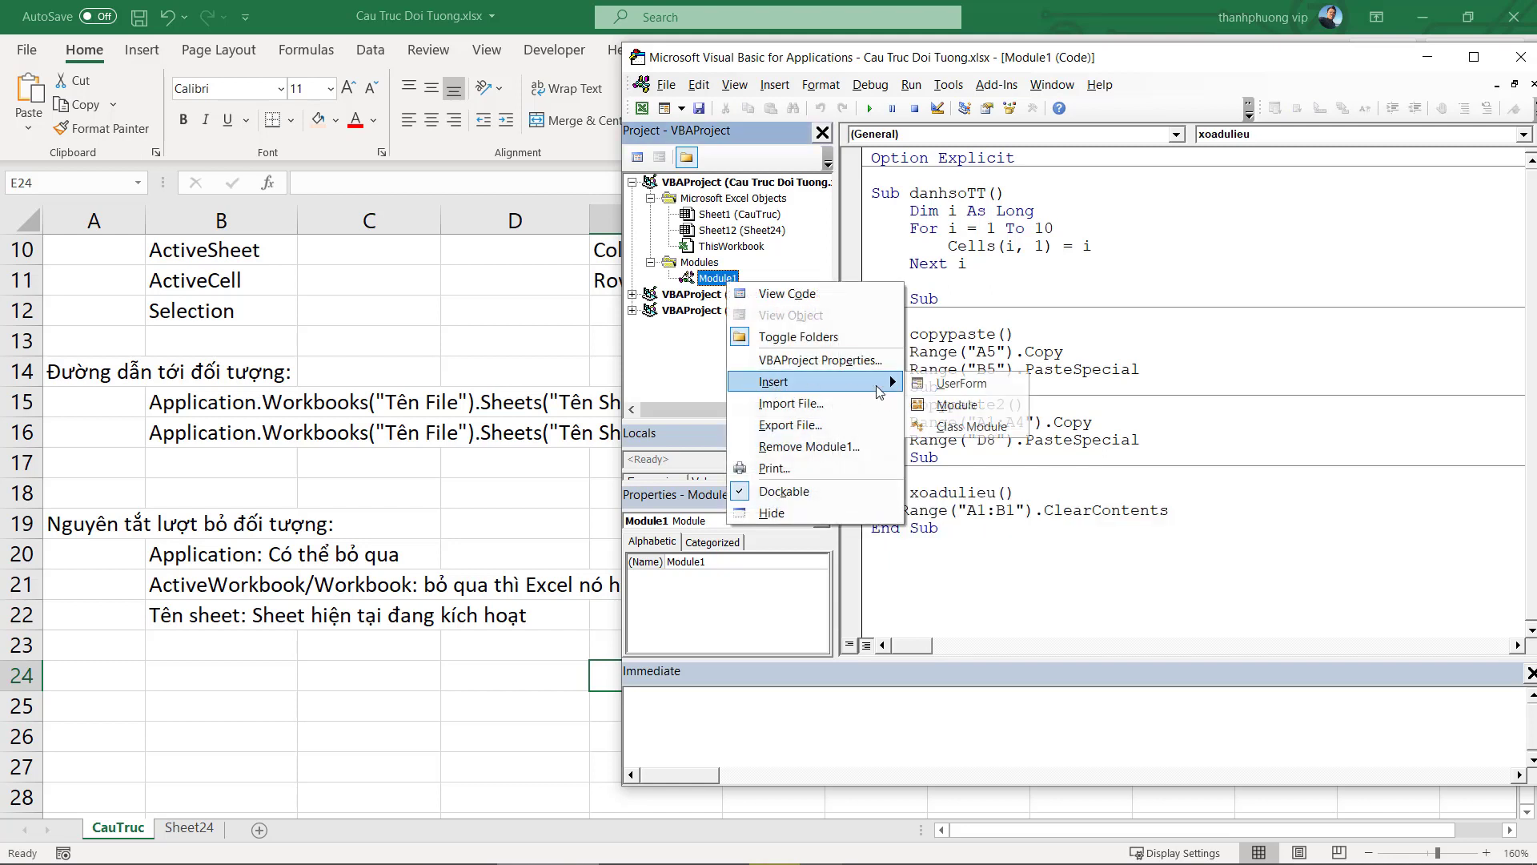
pyautogui.click(937, 407)
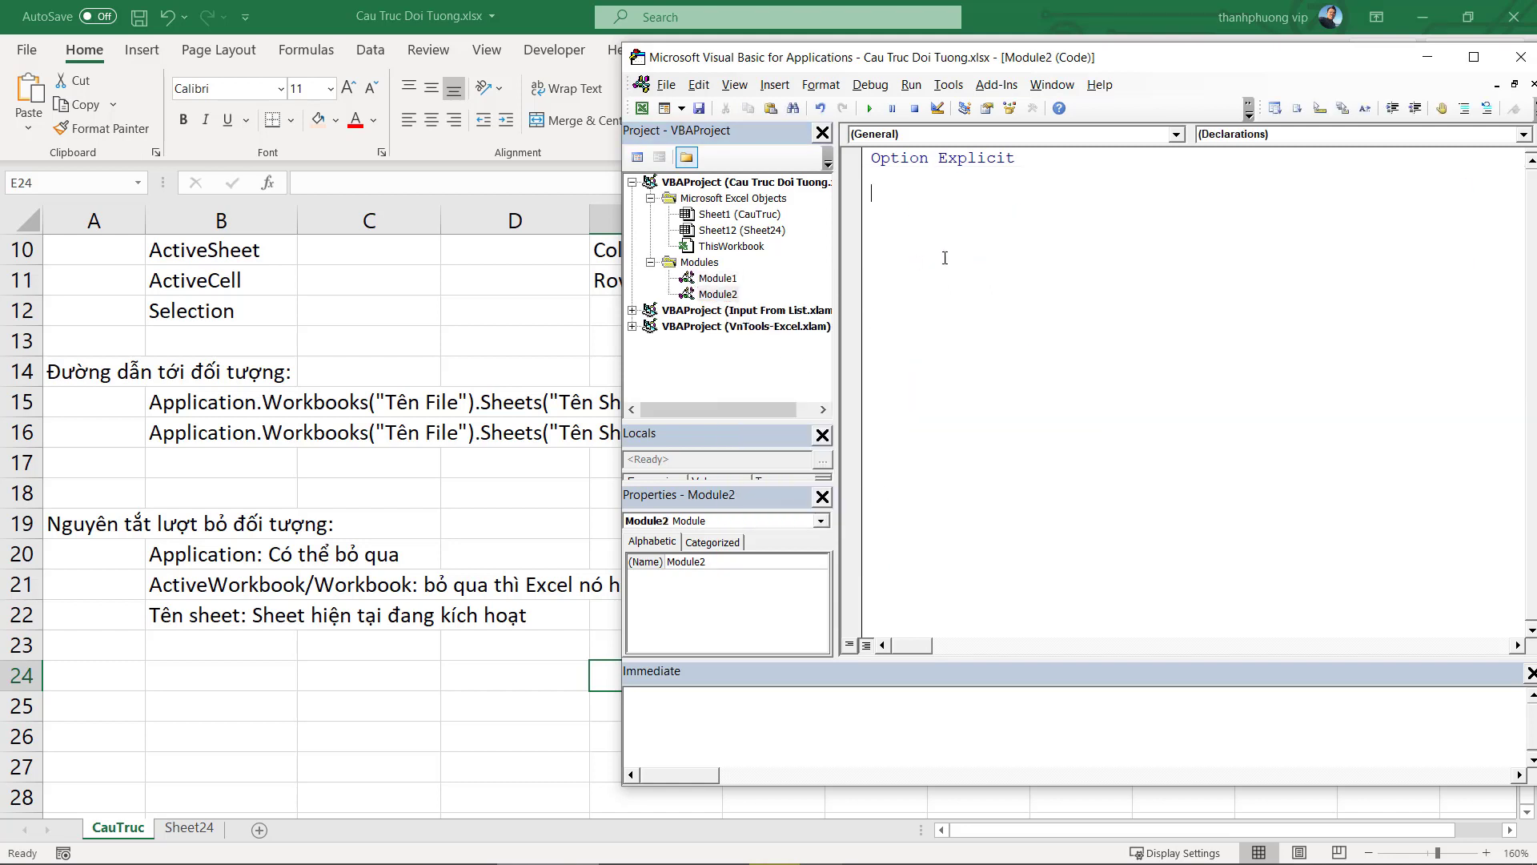
pyautogui.write('sub')
pyautogui.write(' vid')
pyautogui.press('BackSpace')
pyautogui.press('BackSpace')
pyautogui.write('idu_')
pyautogui.write('luotb')
pyautogui.write('odoituong')
pyautogui.press('Return')
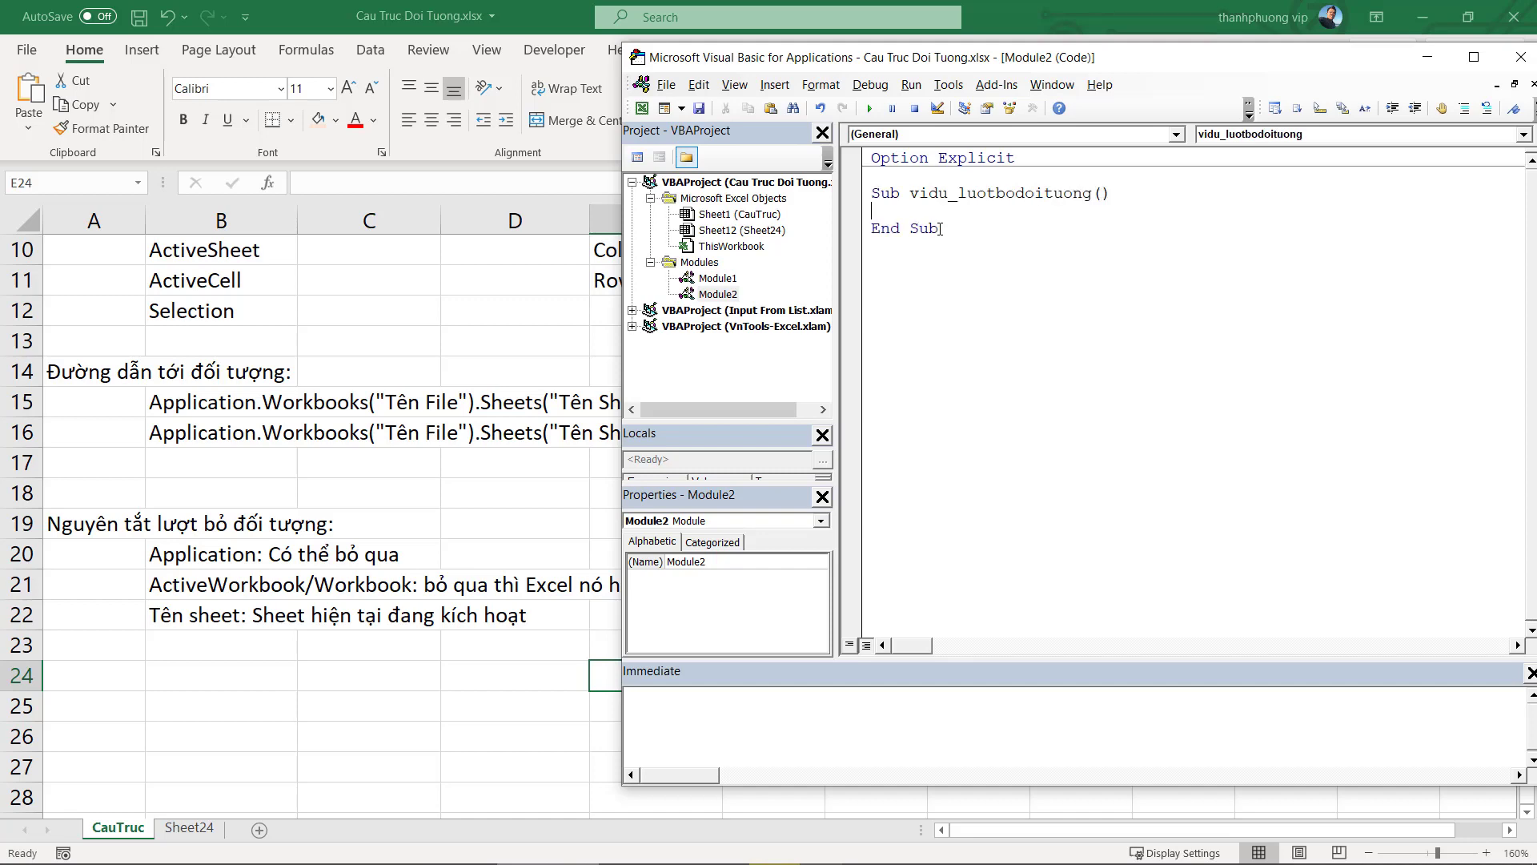
pyautogui.click(192, 833)
# Add two new sheets, Sheet25 and Sheet26, and select A1
pyautogui.click(330, 830)
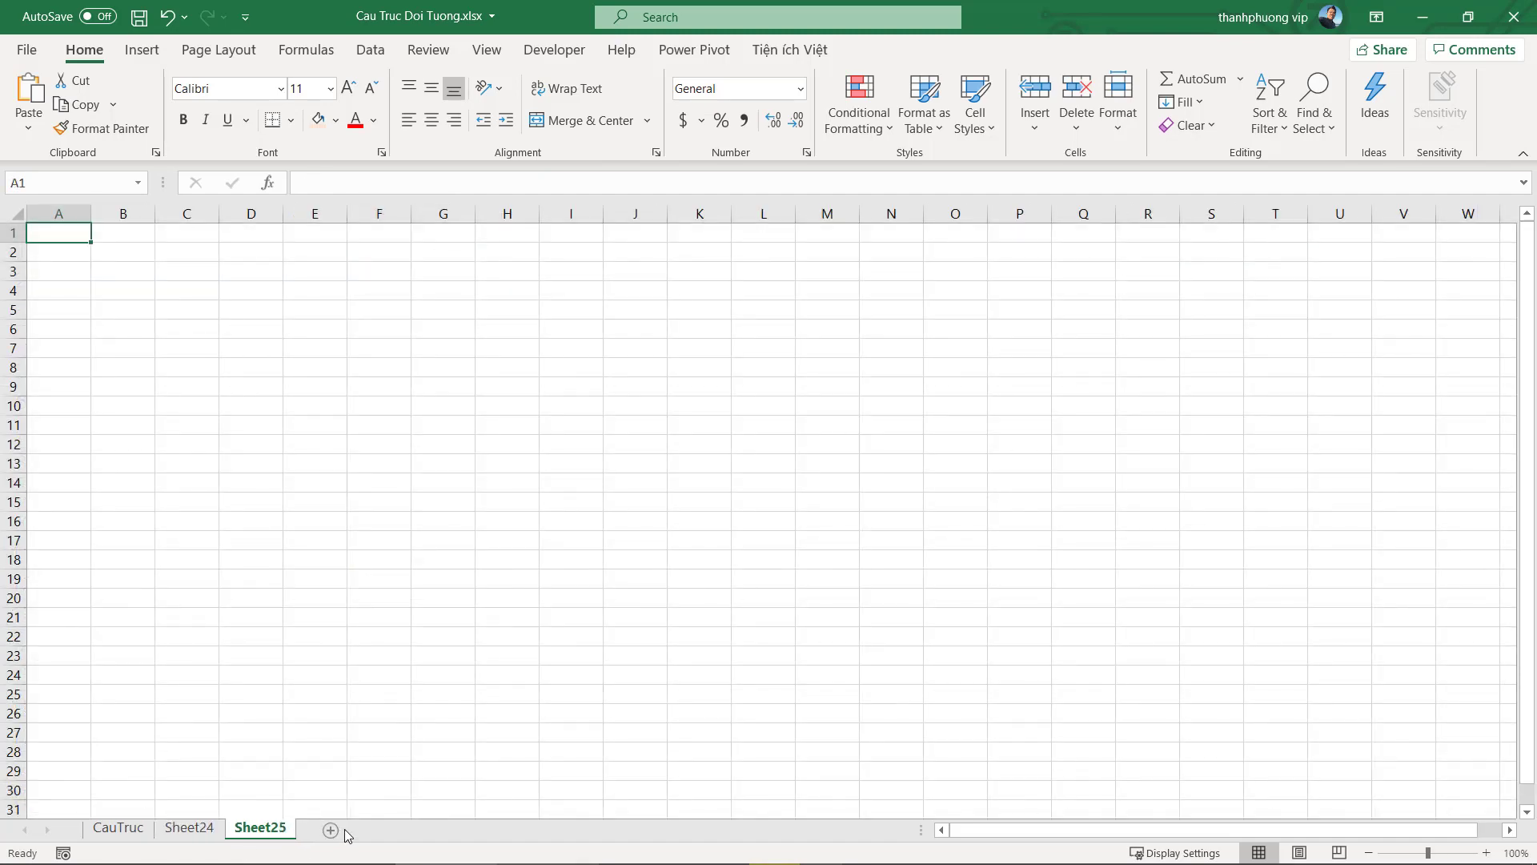
pyautogui.click(331, 831)
pyautogui.click(40, 210)
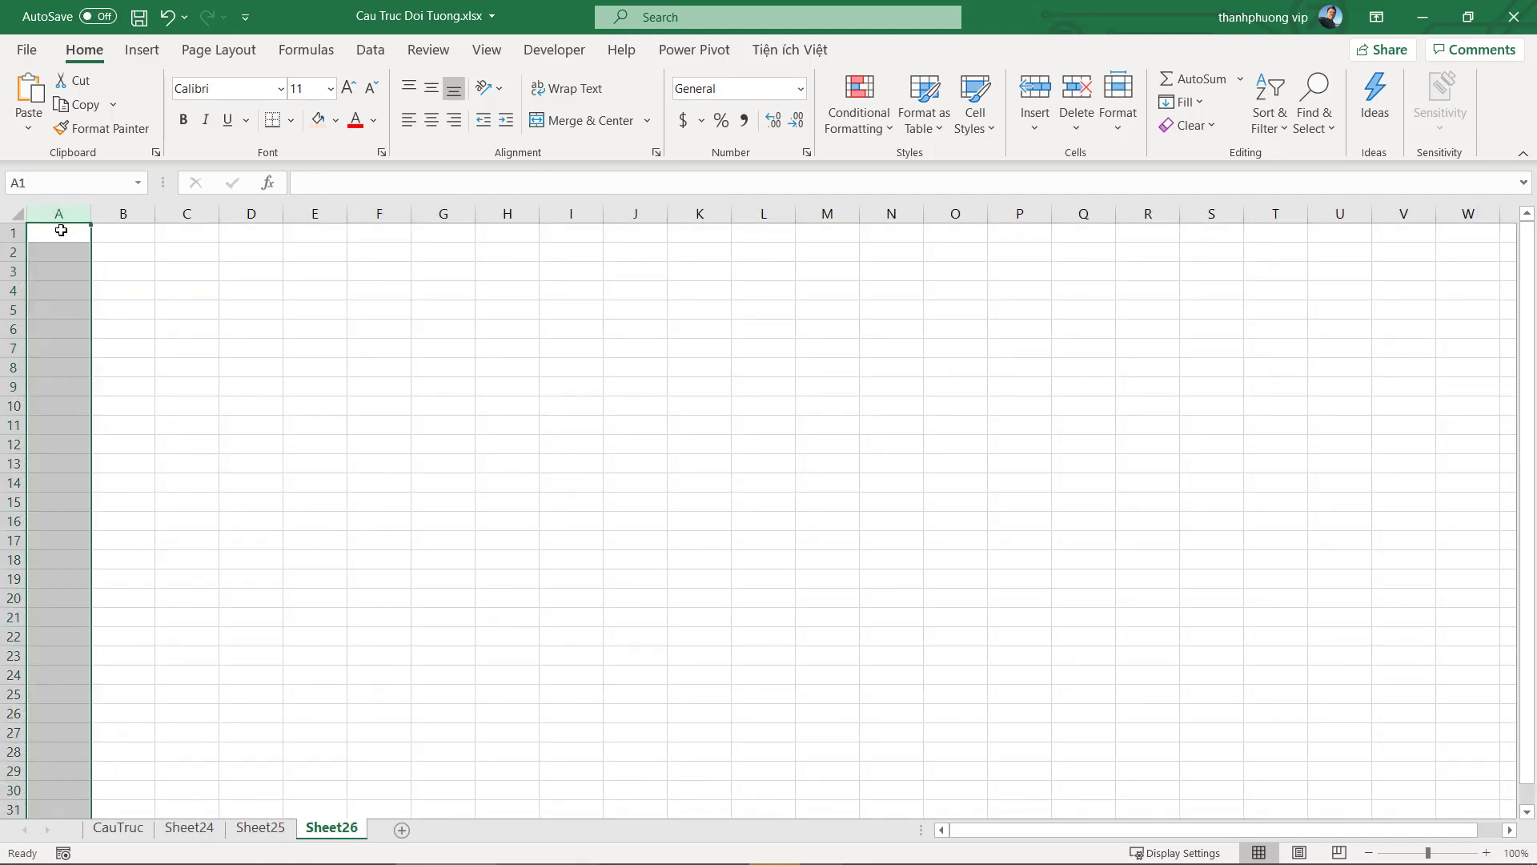
pyautogui.scroll(4, 59, 229)
pyautogui.click(93, 248)
# Check the CauTruc notes sheet and start the Module2 sub body with 's'
pyautogui.hotkey('alt', 'F11')
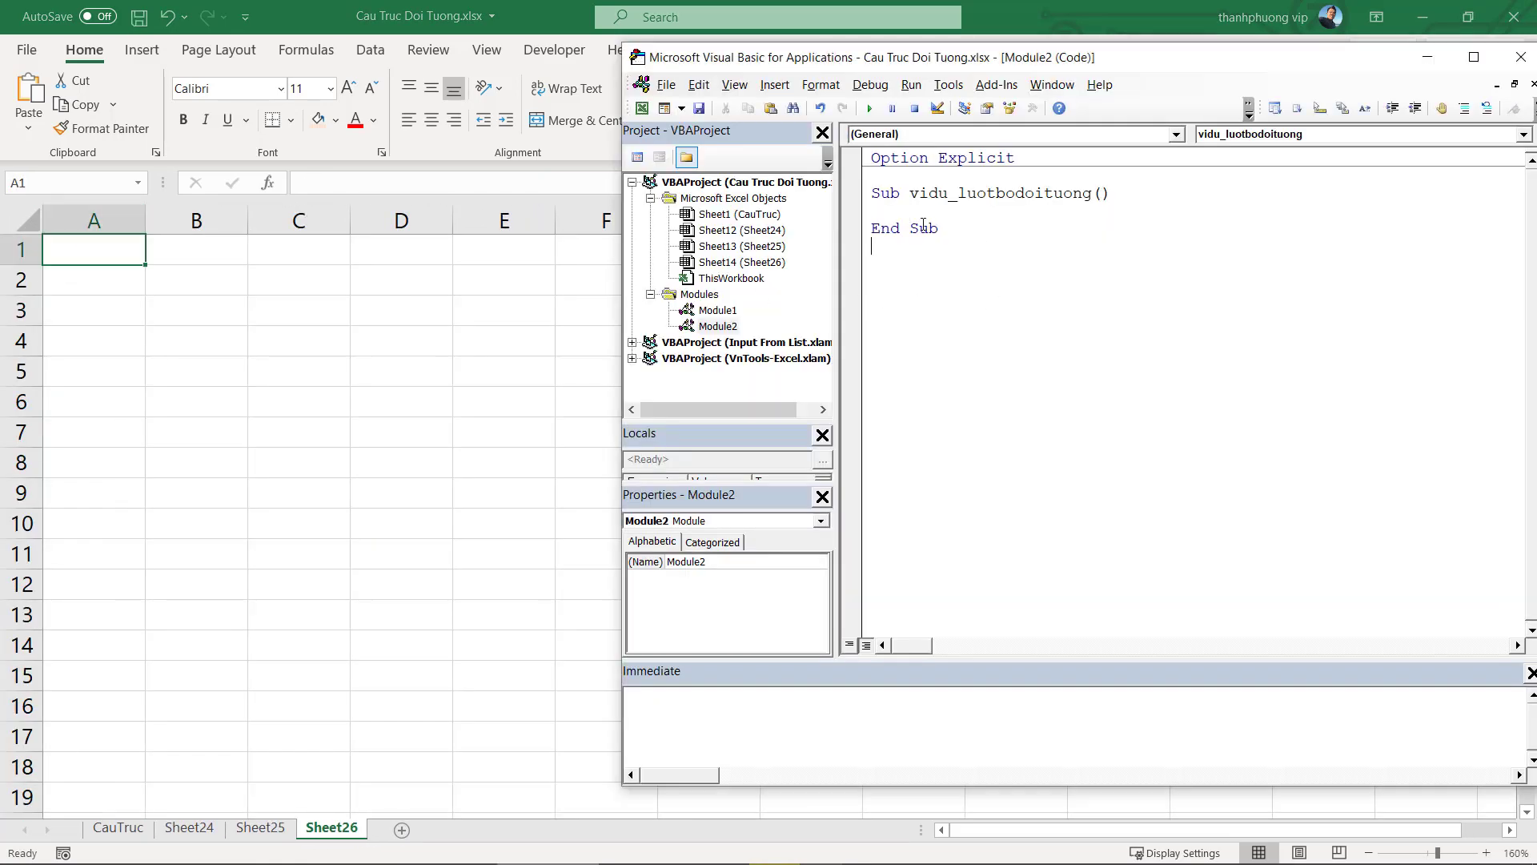
pyautogui.click(923, 224)
pyautogui.click(120, 829)
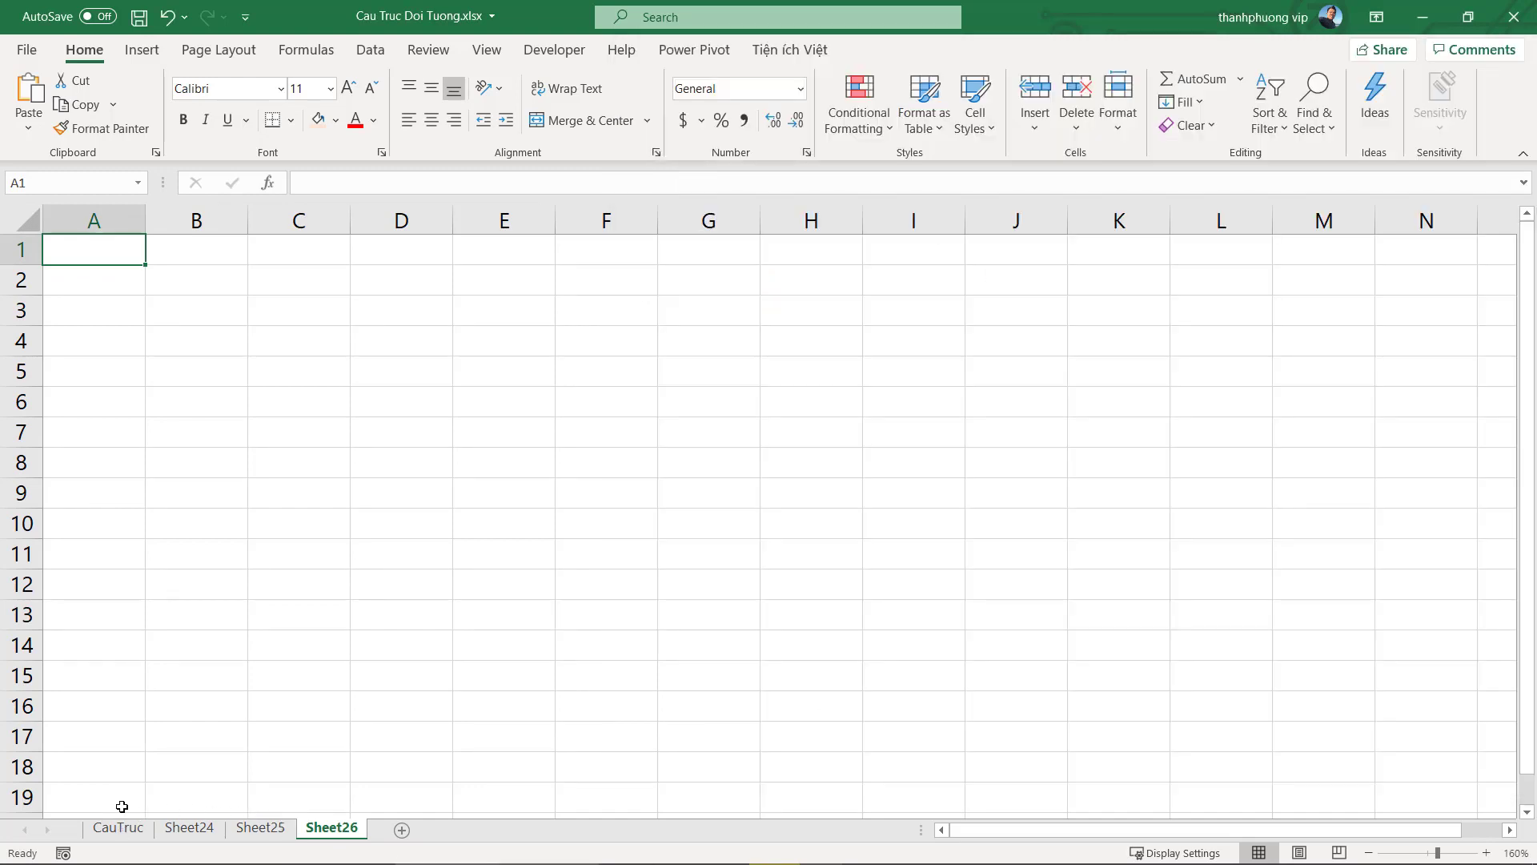
pyautogui.click(186, 558)
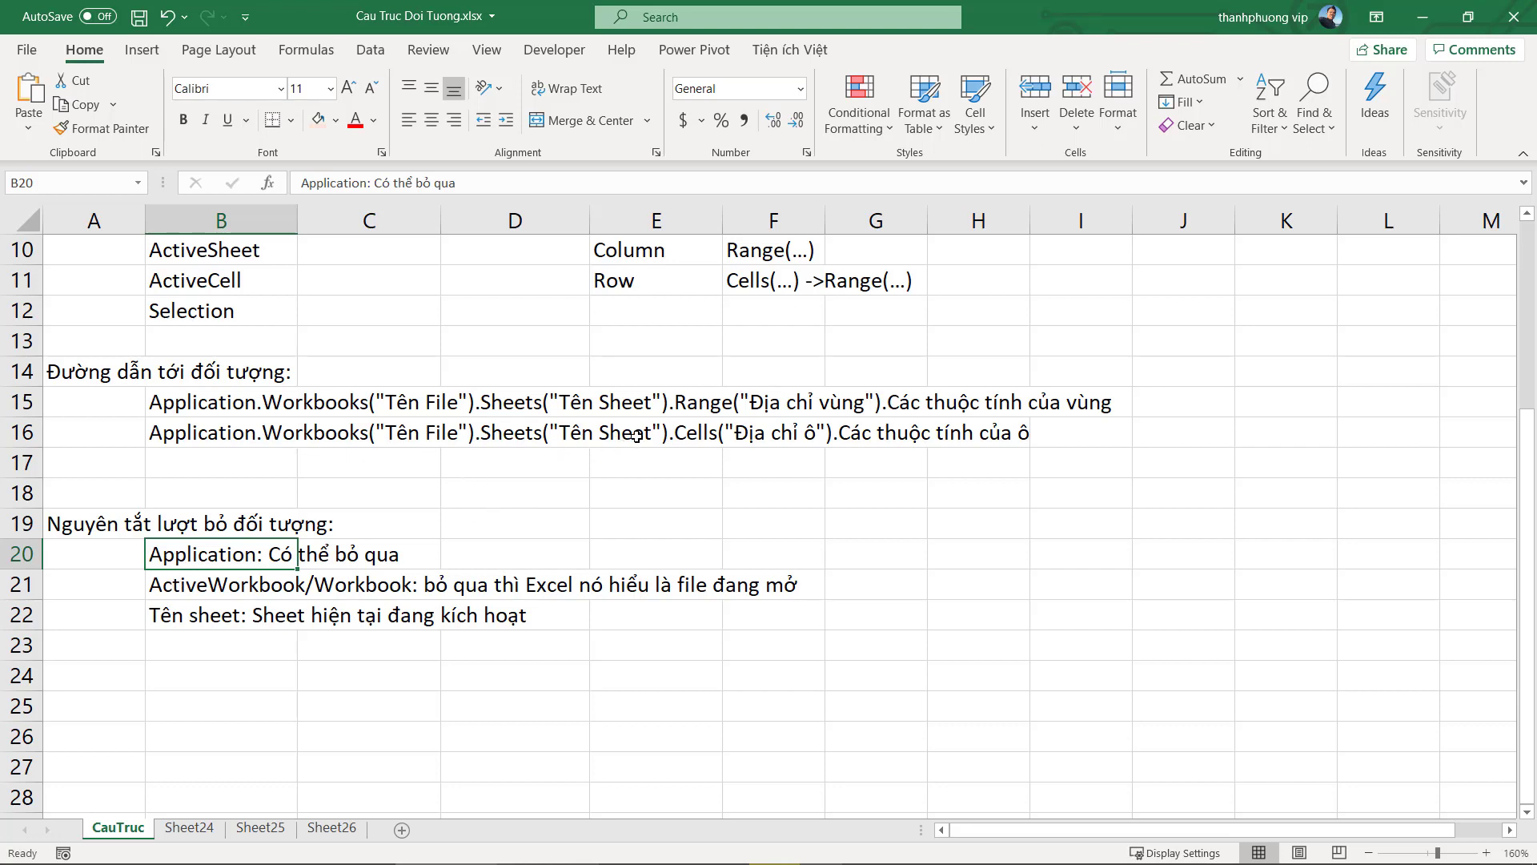
pyautogui.hotkey('alt', 'F11')
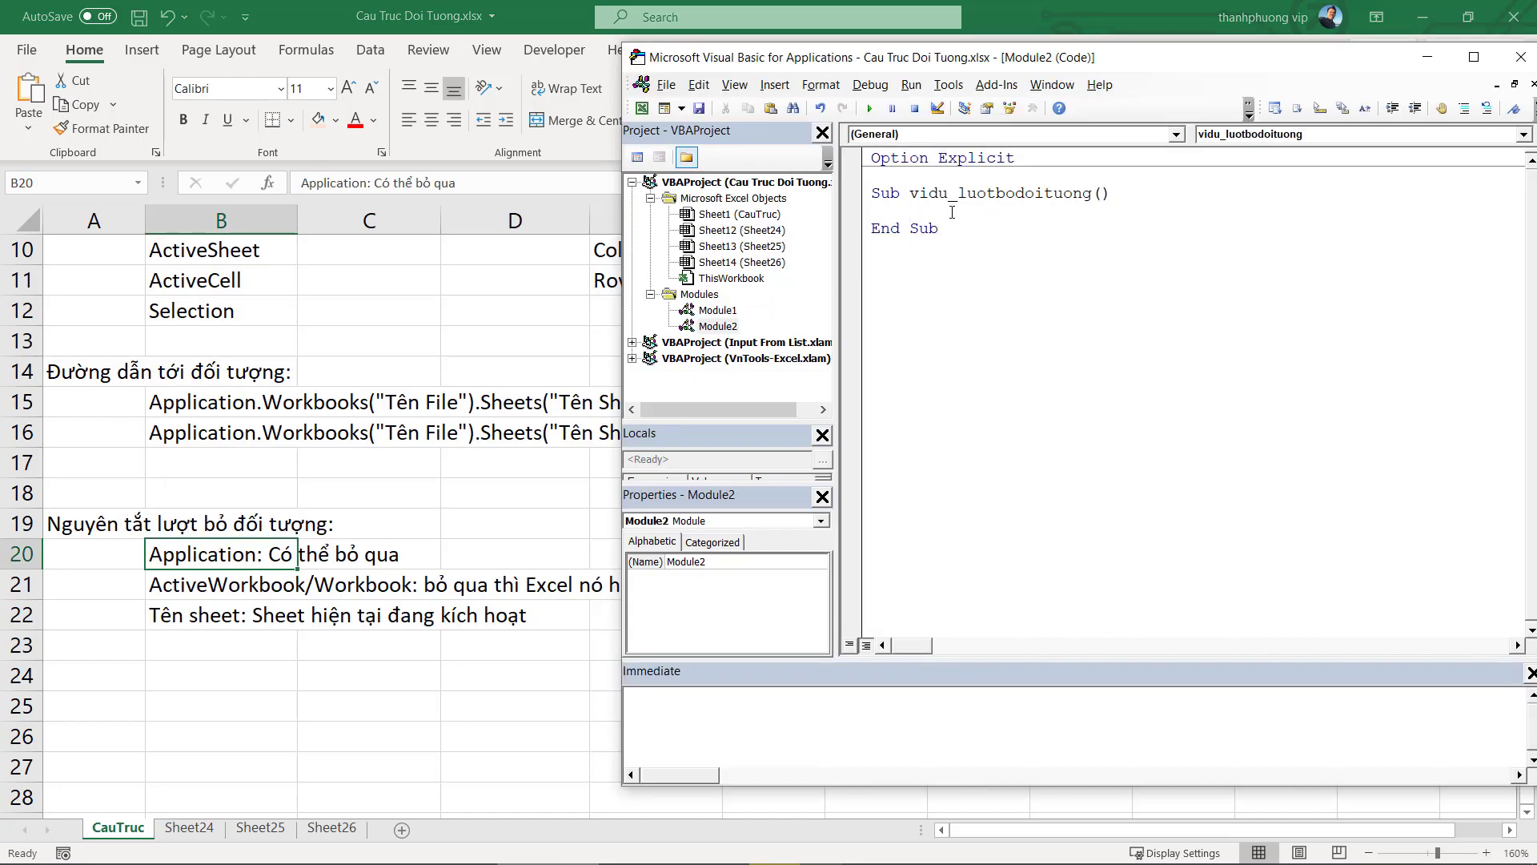
pyautogui.write('s')
pyautogui.hotkey('alt', 'F11')
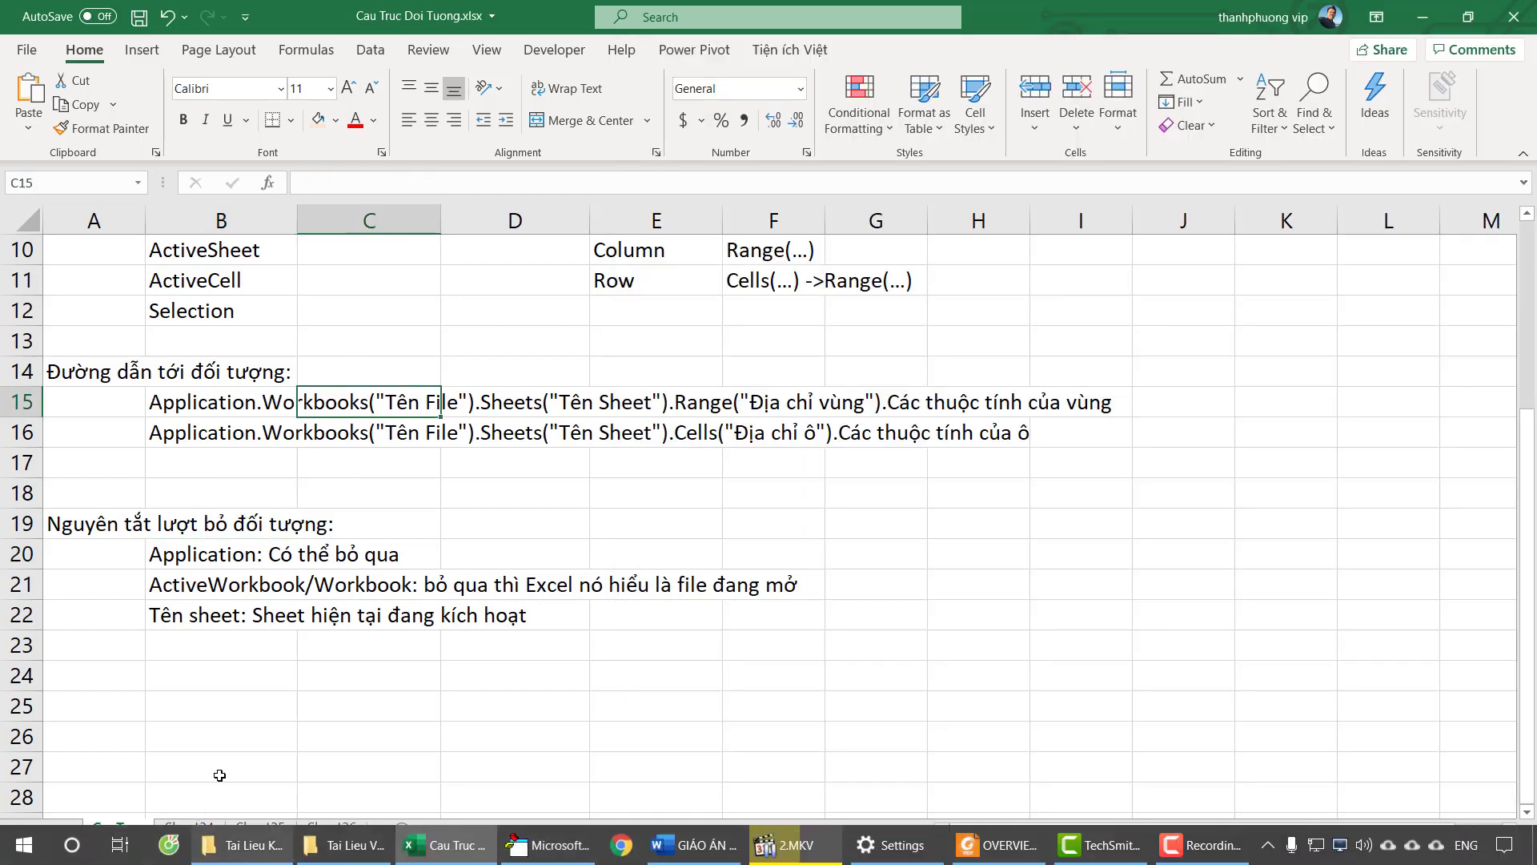
# Unmerge cells A1:B1 on Sheet24
pyautogui.click(200, 767)
pyautogui.click(191, 826)
pyautogui.click(95, 240)
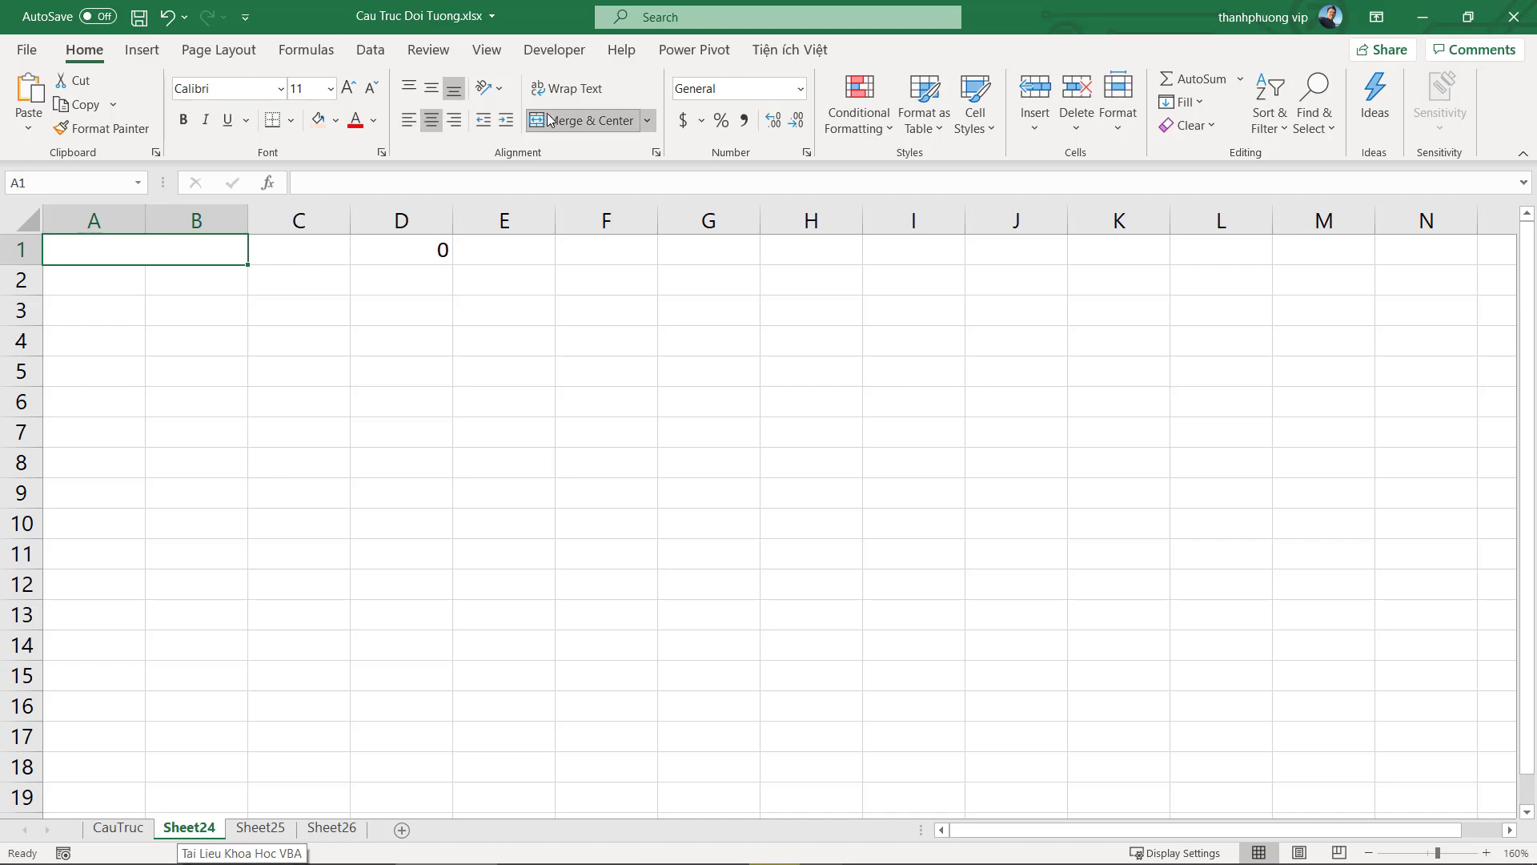
pyautogui.click(585, 120)
# Rename Sheet24 to BT1
pyautogui.click(99, 256)
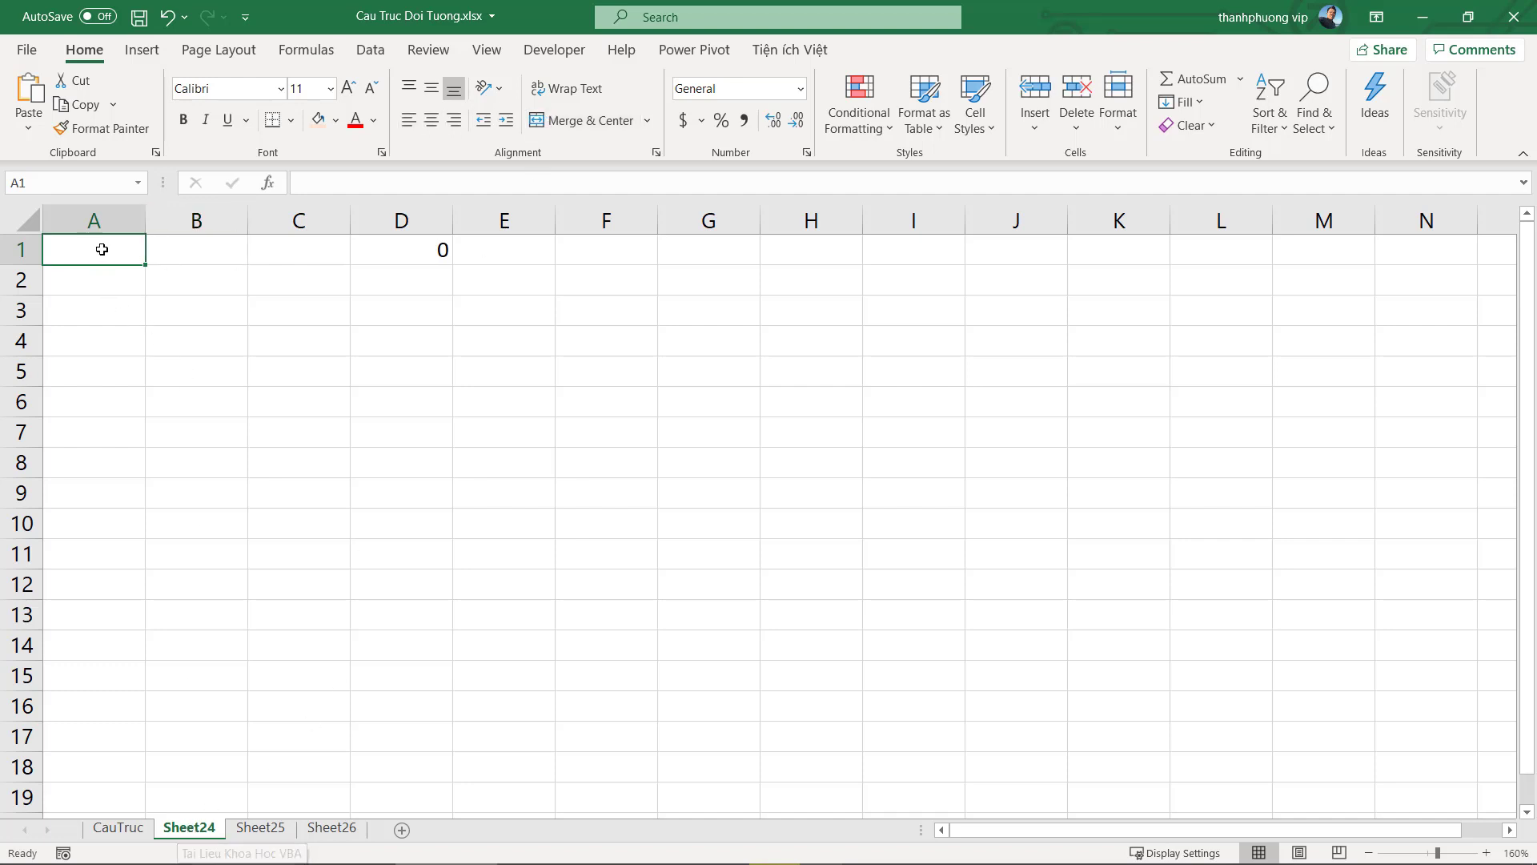
pyautogui.doubleClick(196, 828)
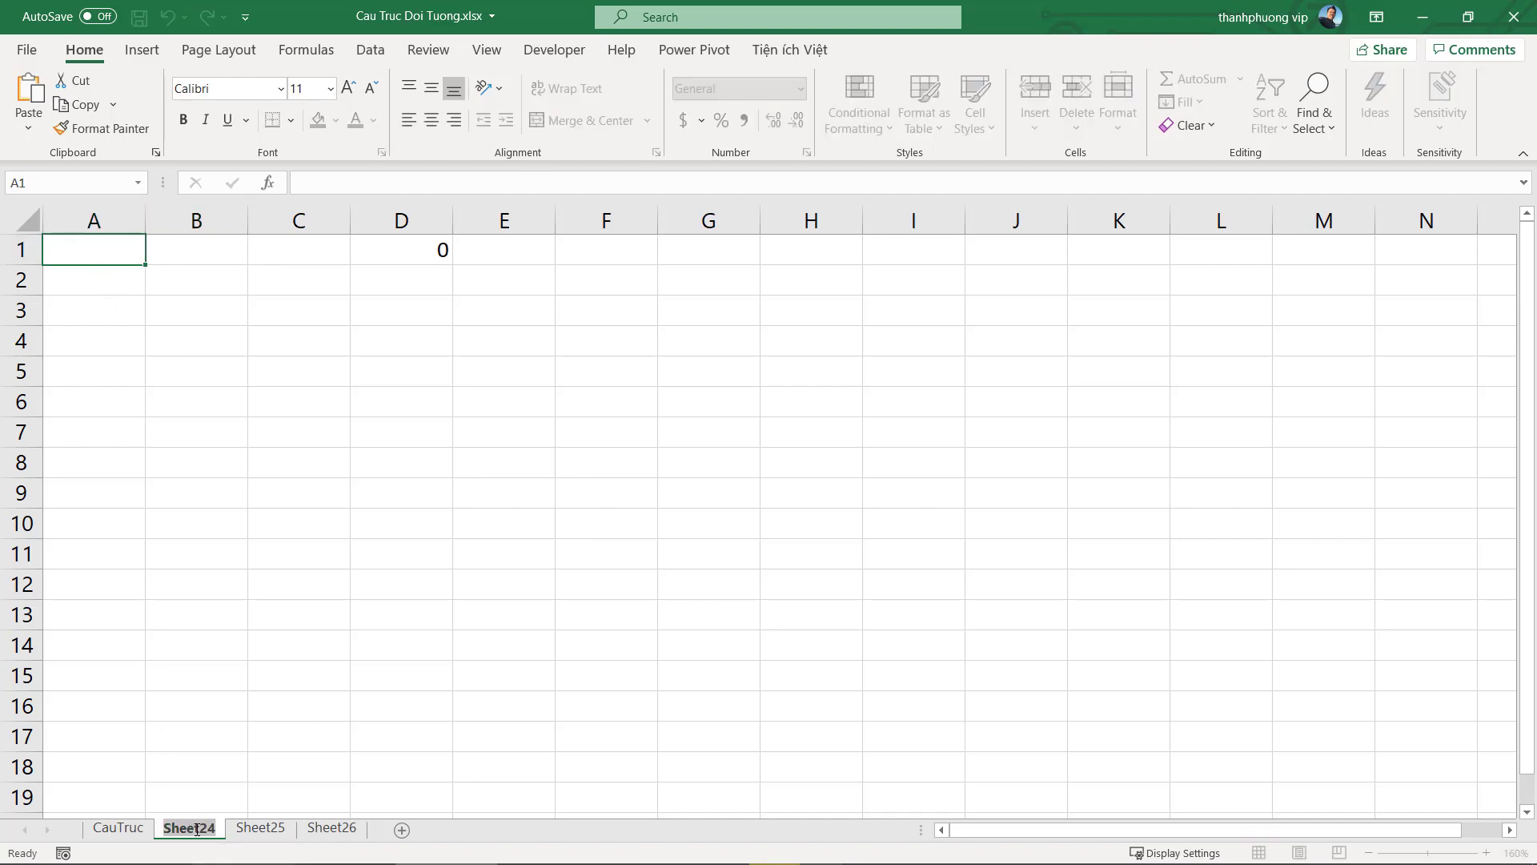
pyautogui.write('ba')
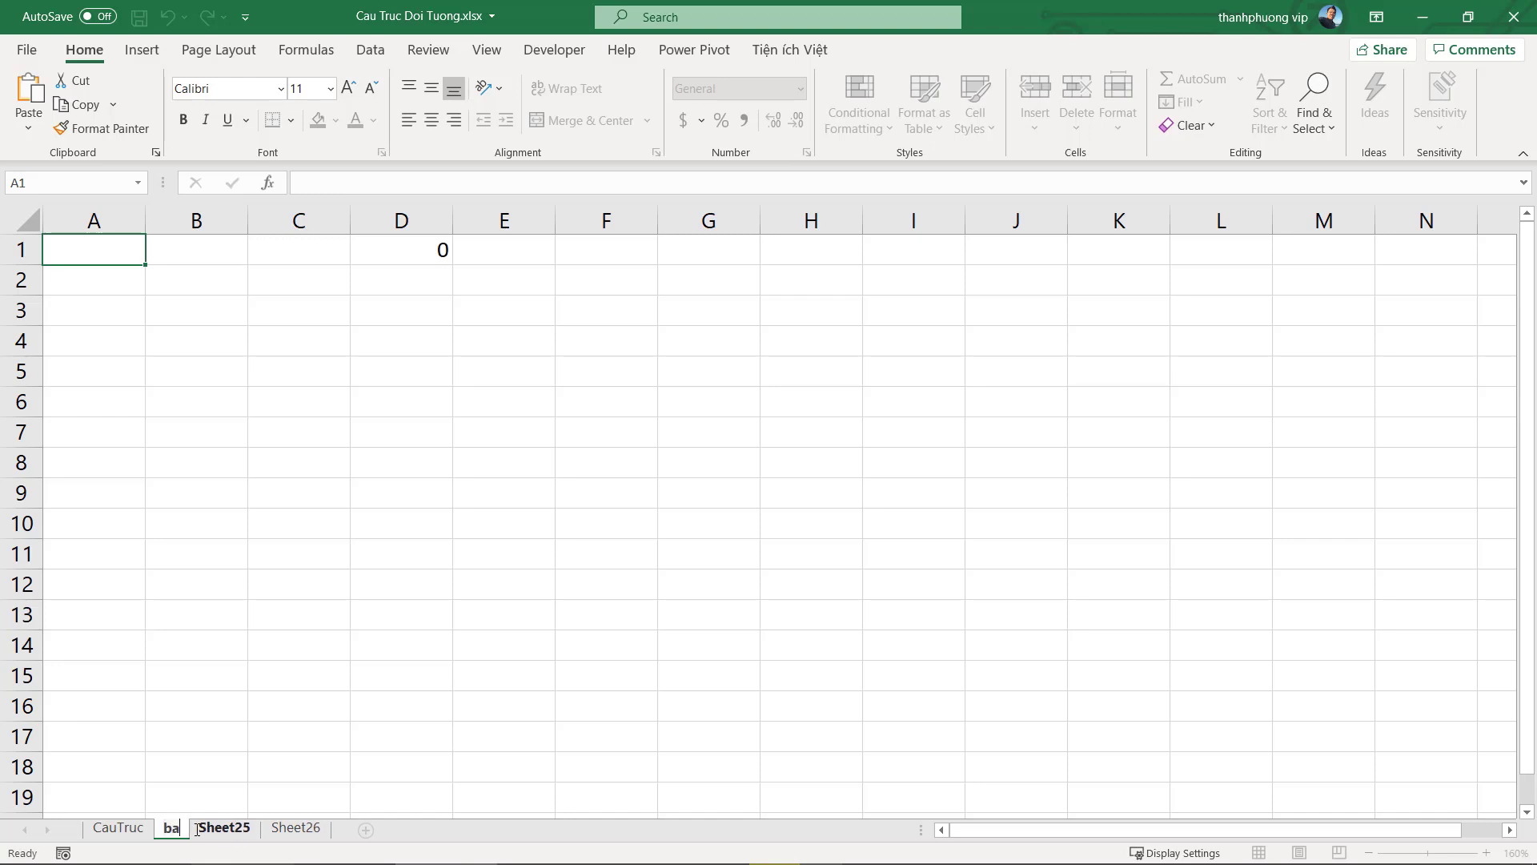
pyautogui.press('BackSpace')
pyautogui.press('BackSpace')
pyautogui.write('BT1')
pyautogui.press('Return')
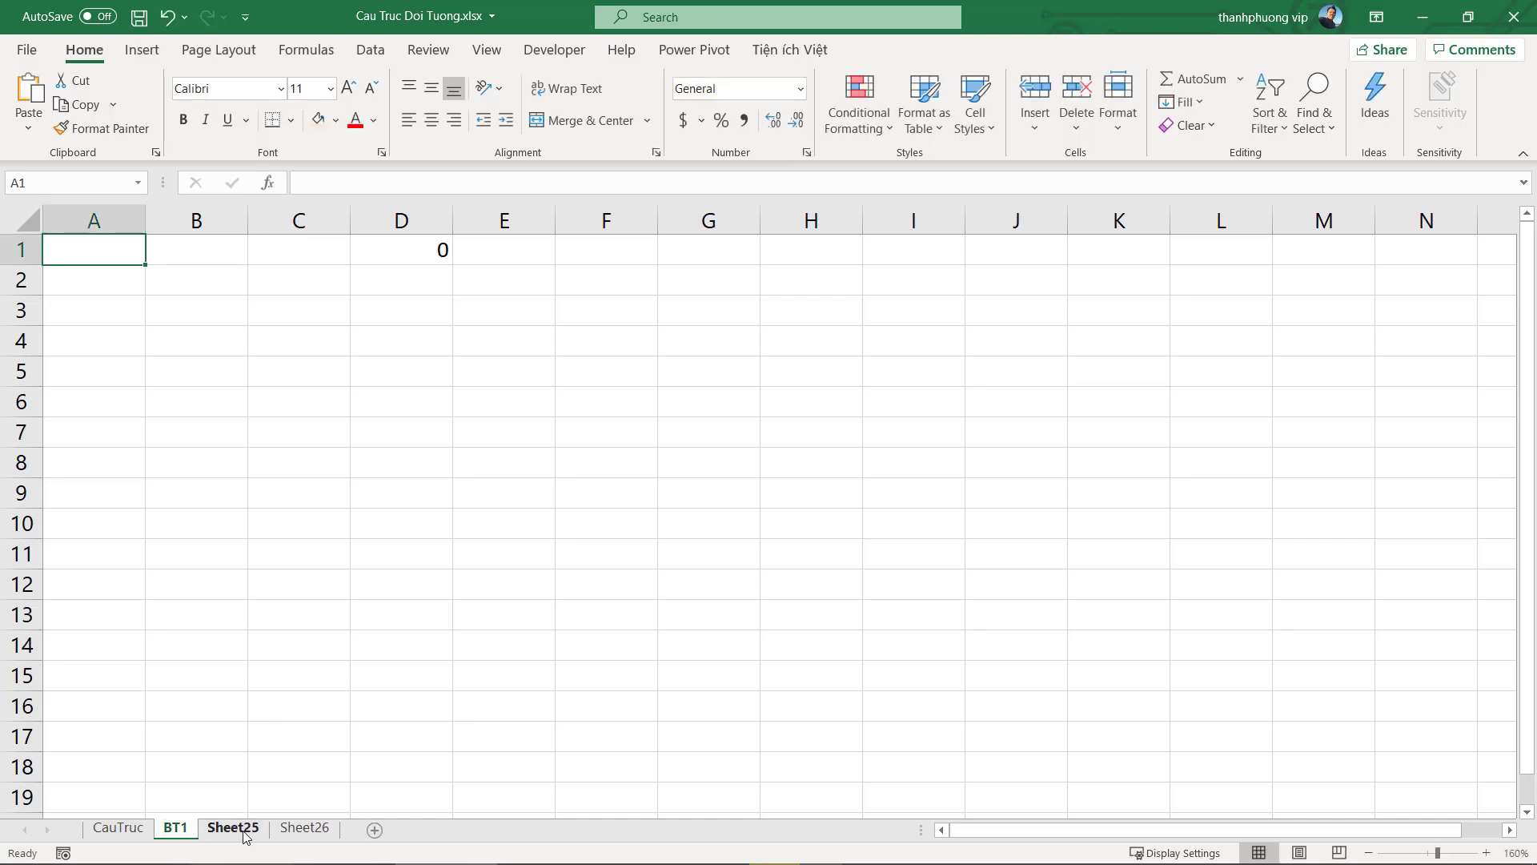
# Rename Sheet25 to BT2, then go back to BT1 and the Module2 code
pyautogui.click(245, 837)
pyautogui.doubleClick(245, 837)
pyautogui.write('BT1')
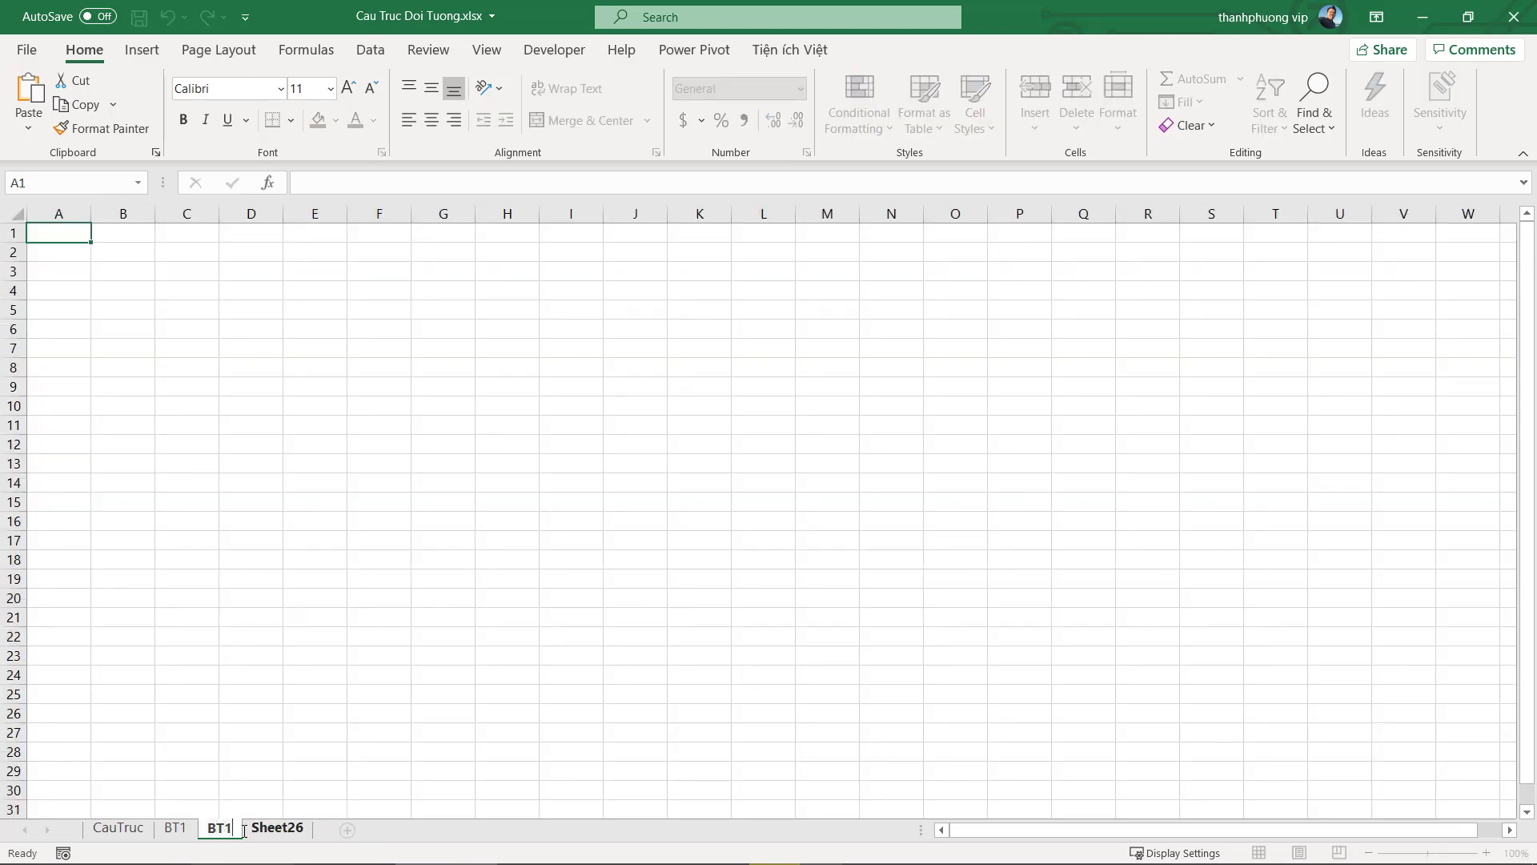
pyautogui.press('BackSpace')
pyautogui.write('2')
pyautogui.press('Return')
pyautogui.click(176, 827)
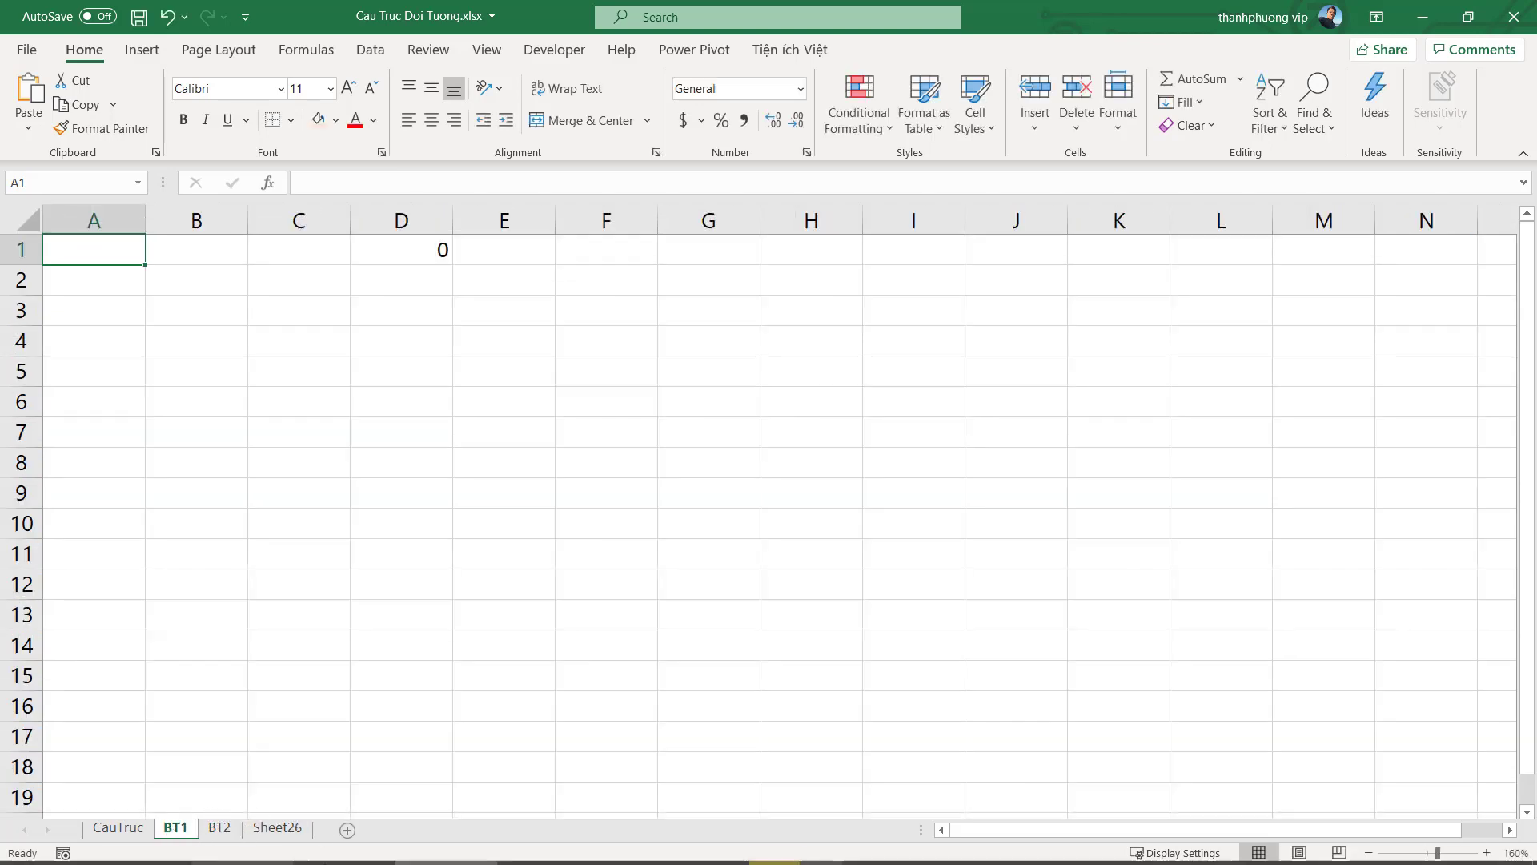
pyautogui.click(553, 848)
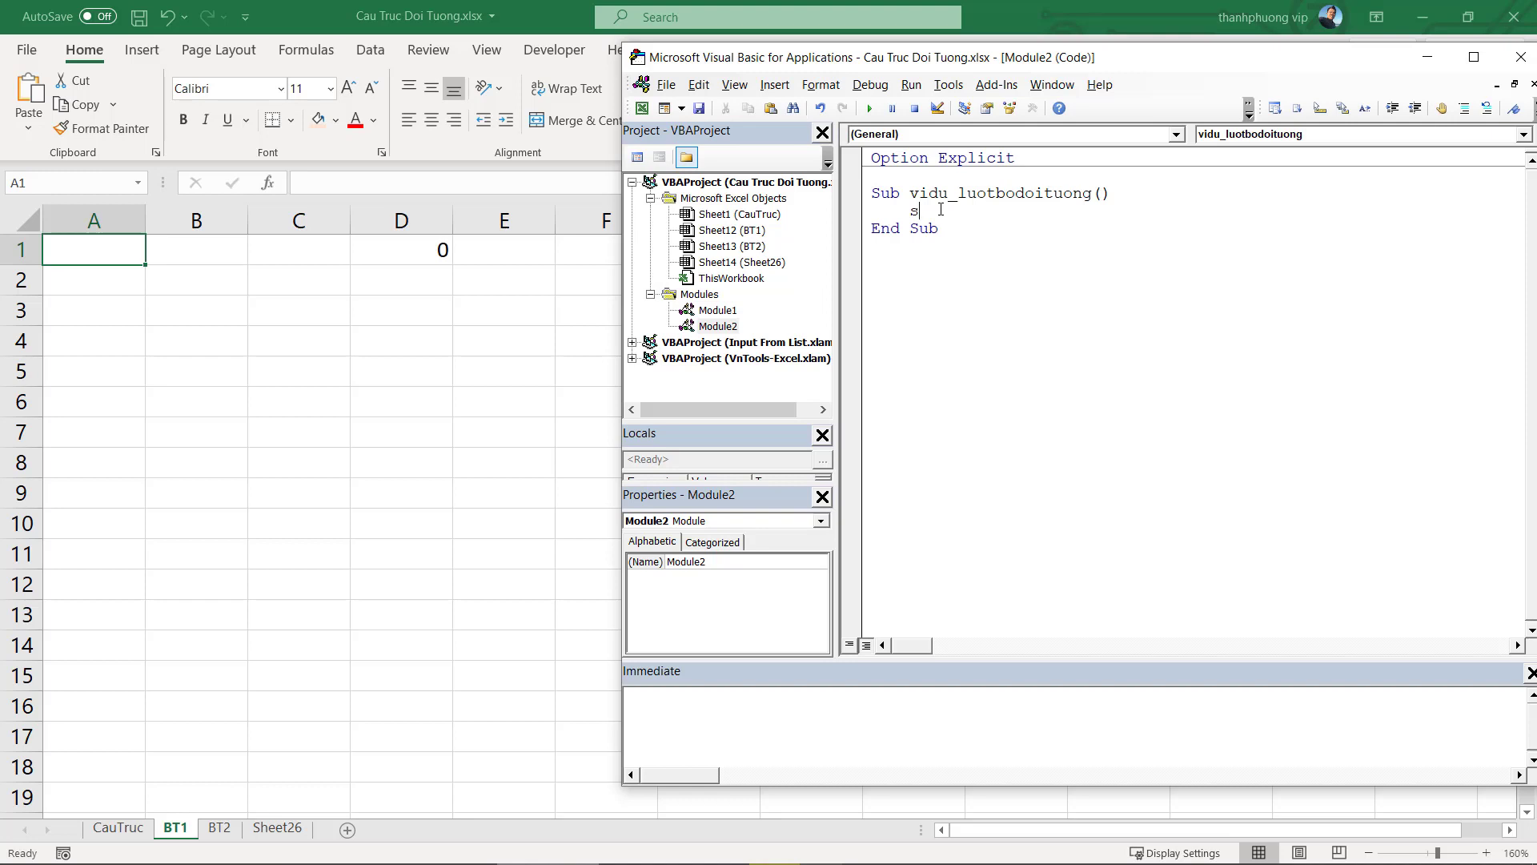
# Type Application.Workbooks("Cau Truc Doi Tuong.xlsx") in the sub and widen the editor window
pyautogui.write('ap')
pyautogui.hotkey('ctrl', 'space')
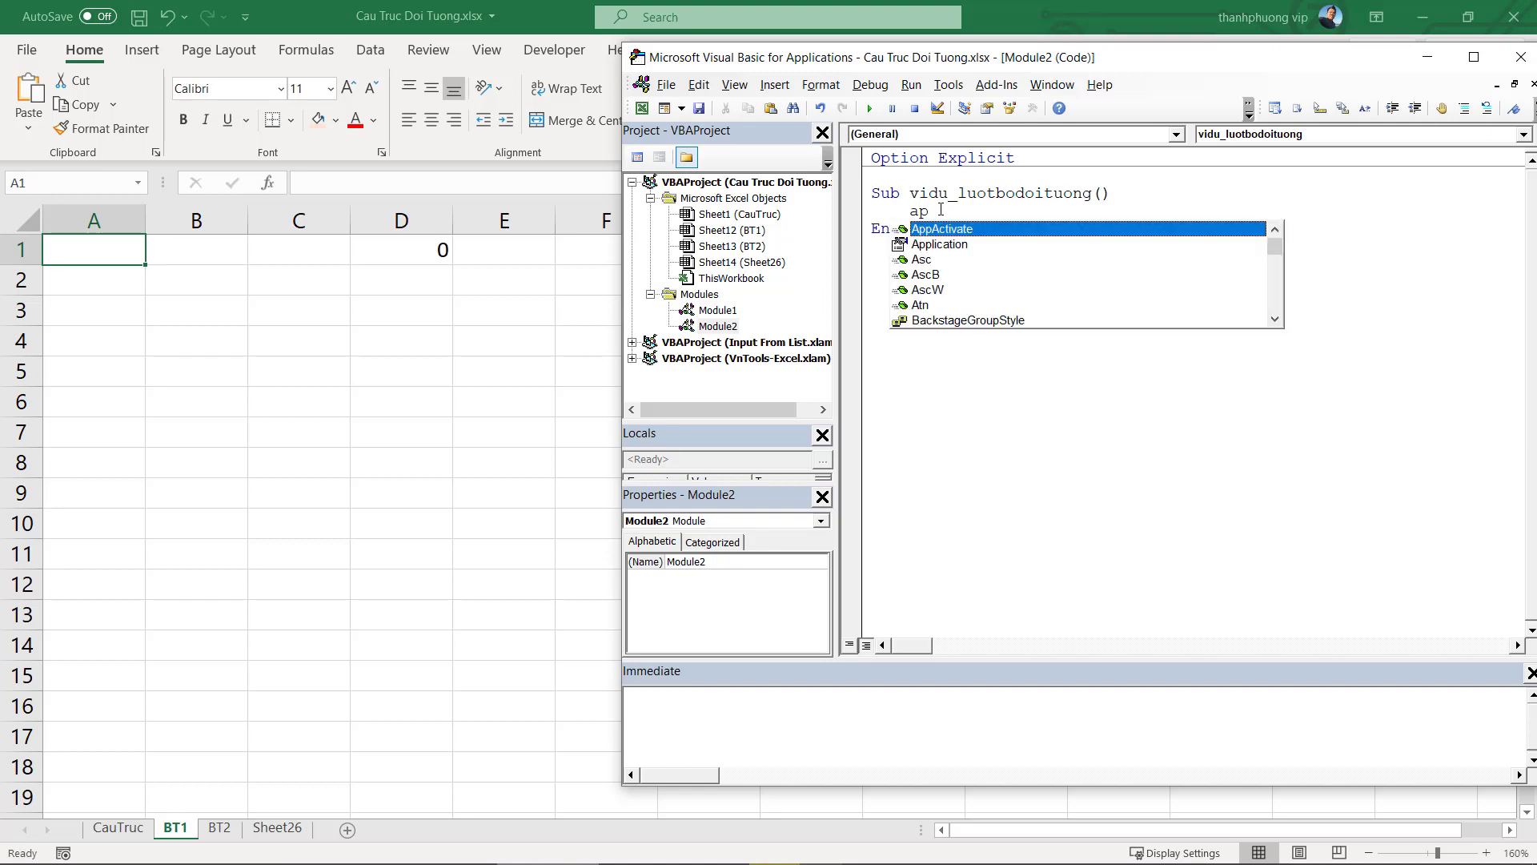
pyautogui.press('Down')
pyautogui.press('Tab')
pyautogui.write('.?')
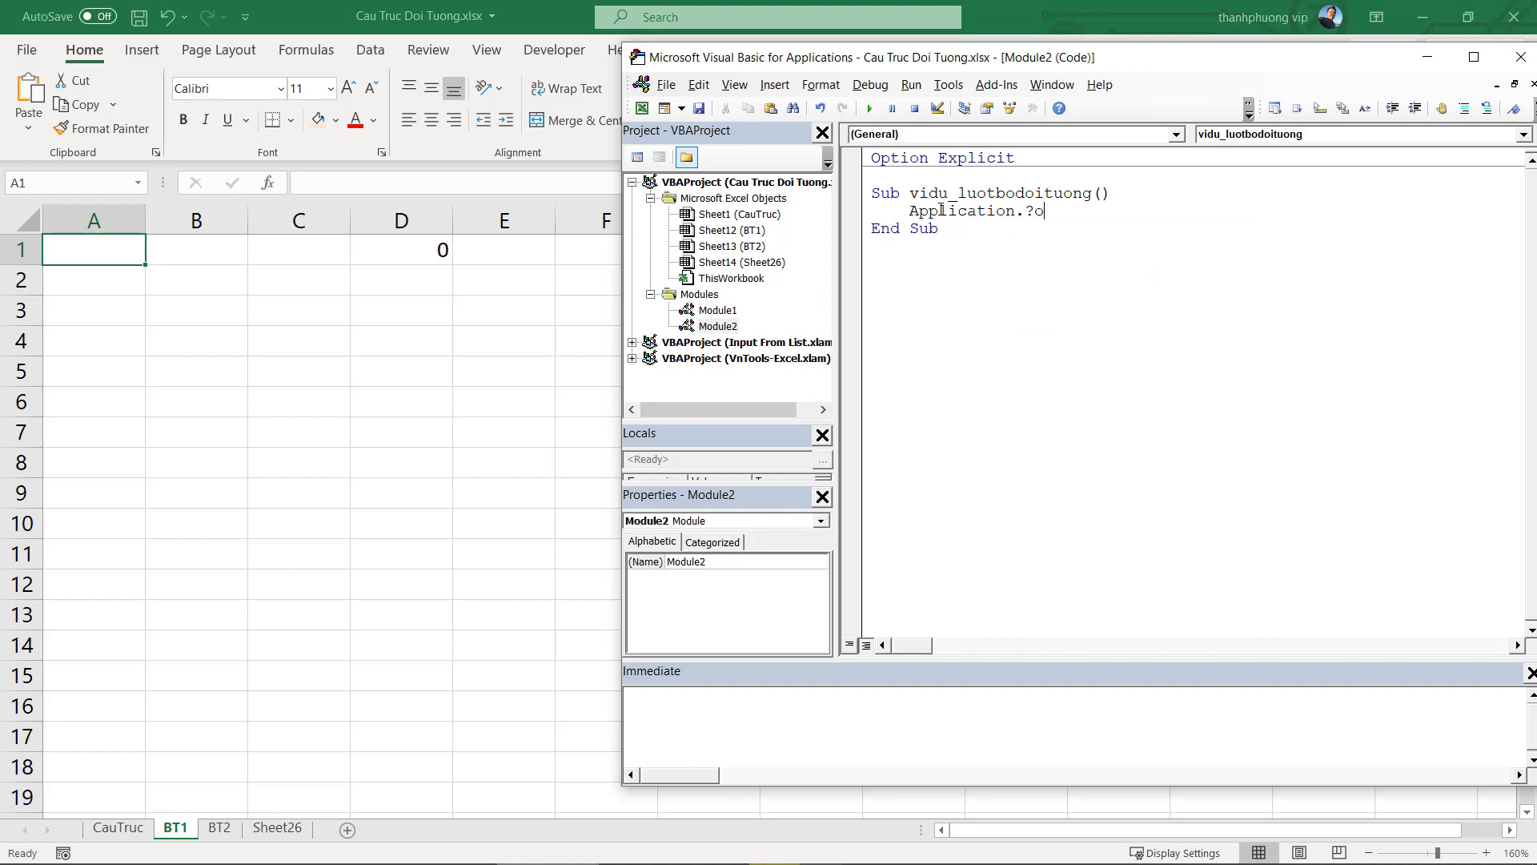
pyautogui.press('BackSpace')
pyautogui.write('wo')
pyautogui.hotkey('ctrl', 'space')
pyautogui.press('Tab')
pyautogui.write('(')
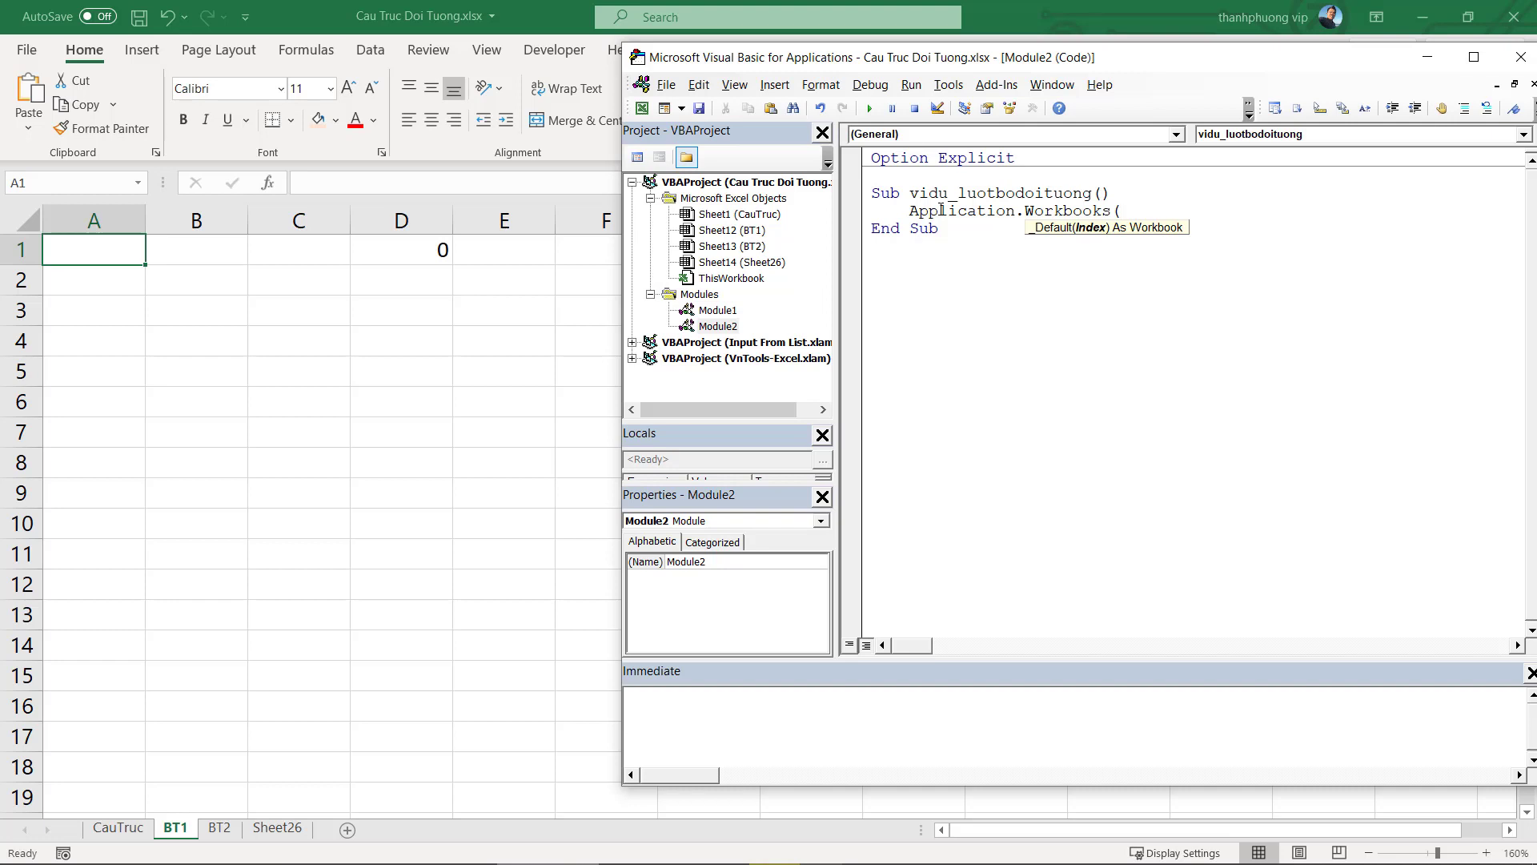
pyautogui.write('Ca')
pyautogui.press('BackSpace')
pyautogui.write('"Cau')
pyautogui.press('BackSpace')
pyautogui.press('BackSpace')
pyautogui.press('BackSpace')
pyautogui.write('Cau ')
pyautogui.write('Truc Doi T')
pyautogui.write('uong.')
pyautogui.write('xls')
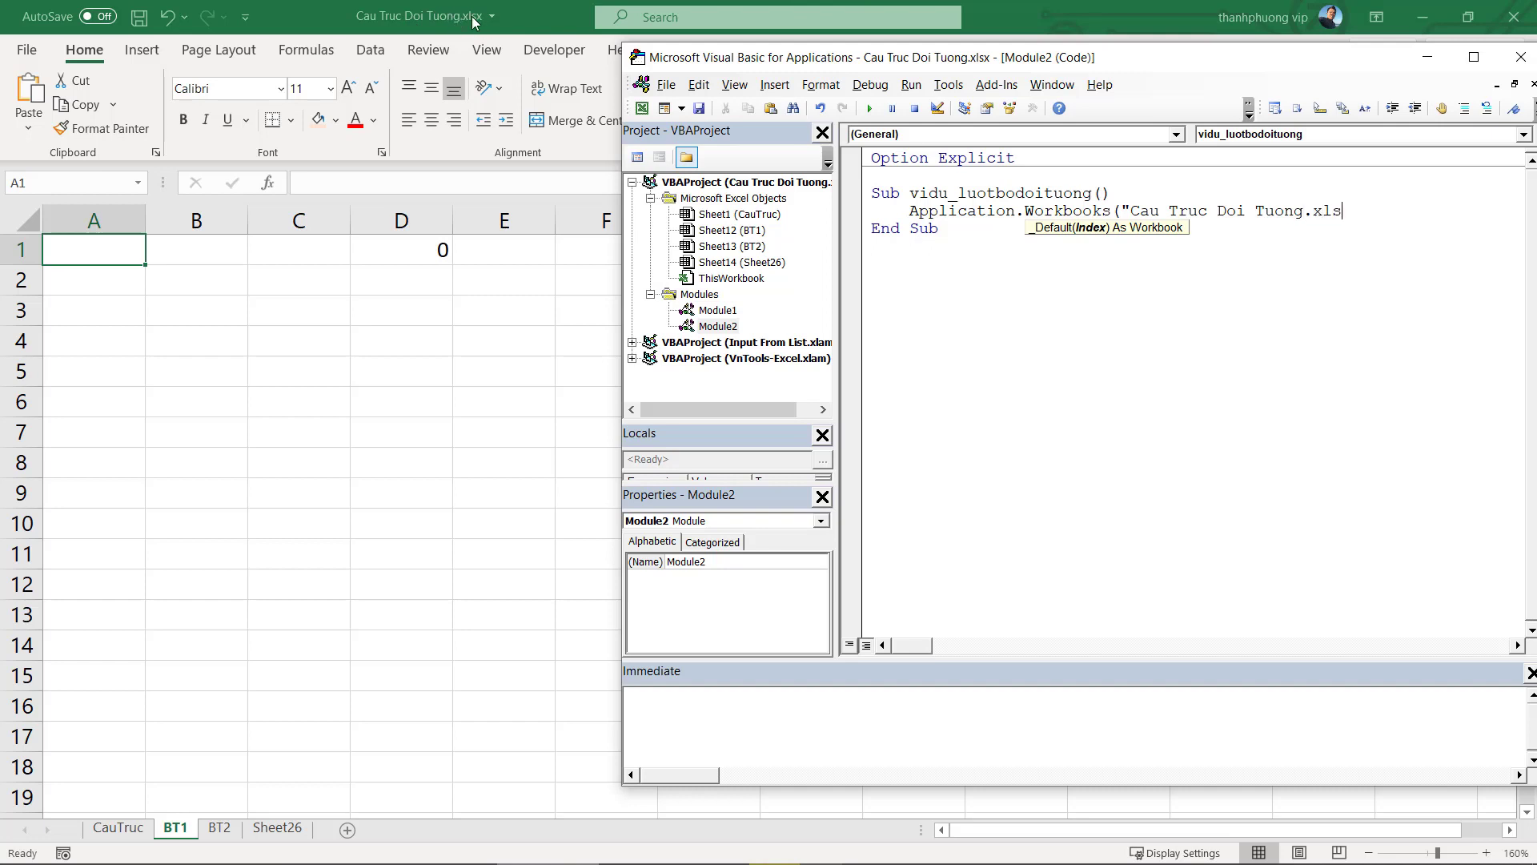
pyautogui.write('x"')
pyautogui.write(')')
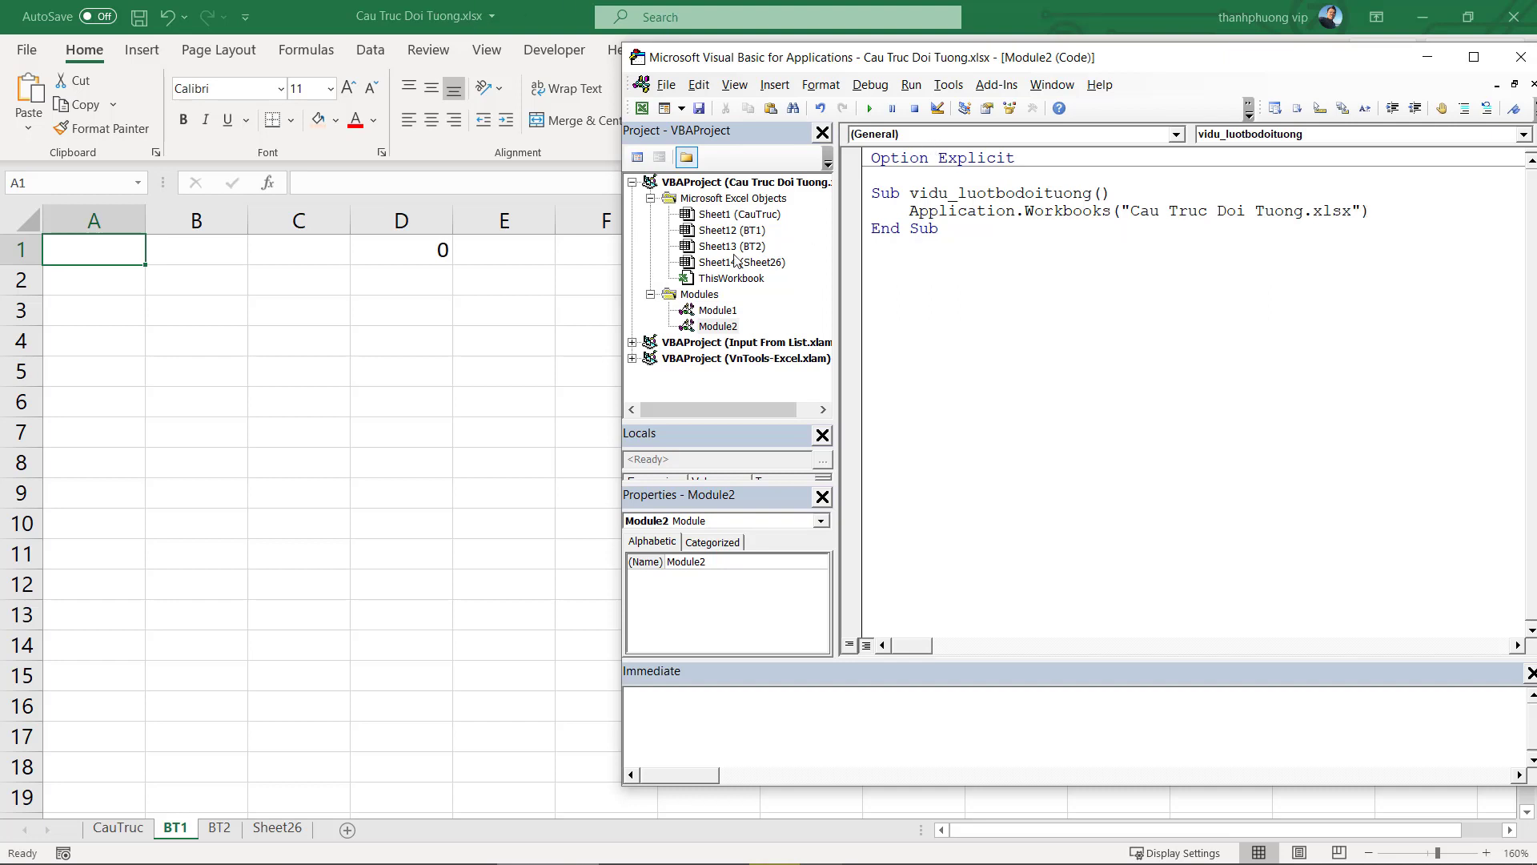
pyautogui.moveTo(1151, 64); pyautogui.dragTo(827, 67)
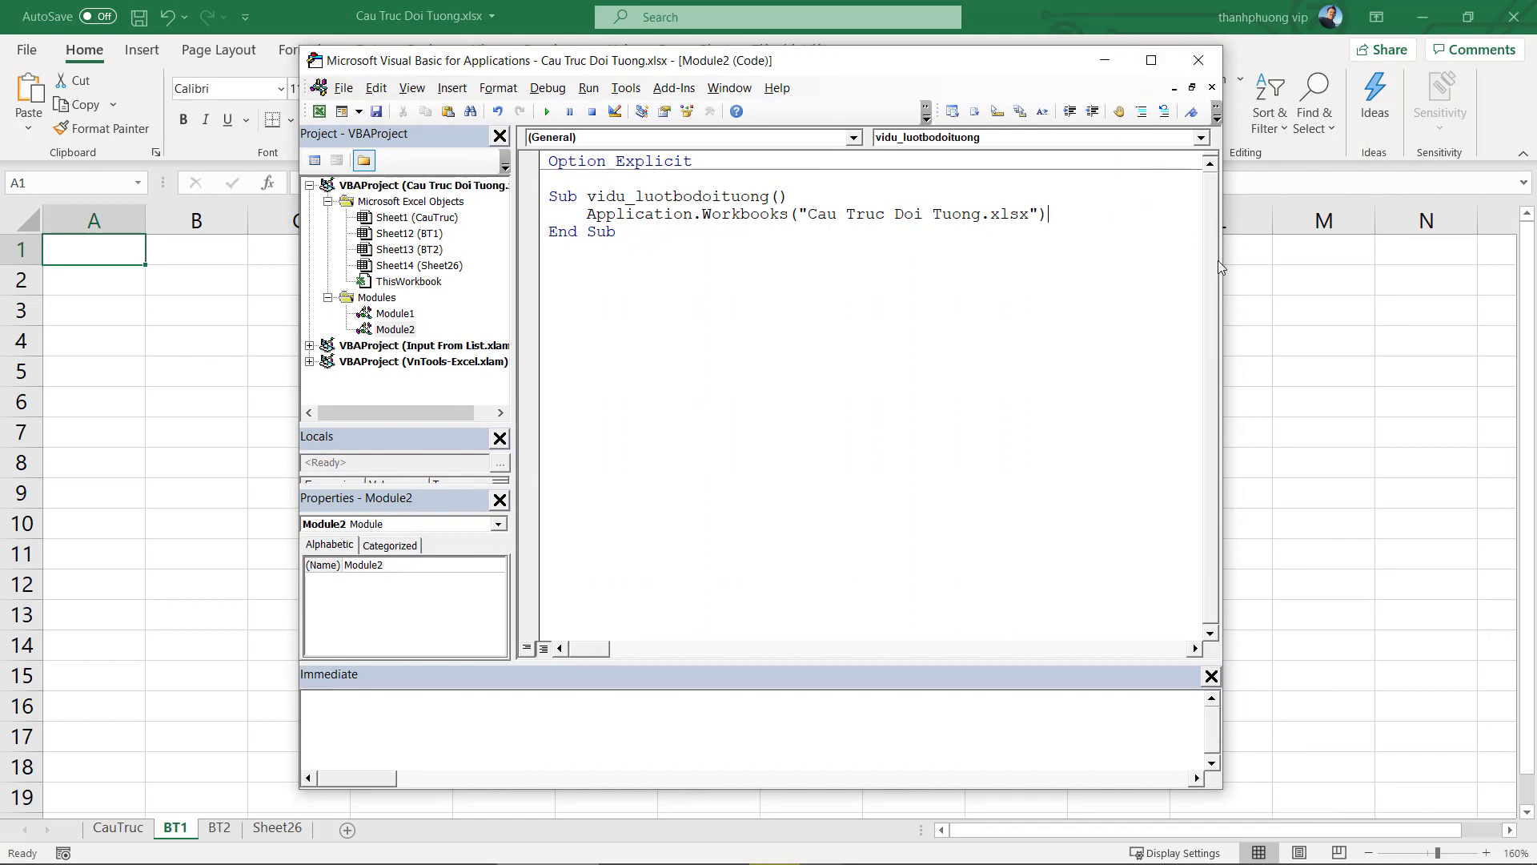
pyautogui.moveTo(1221, 261); pyautogui.dragTo(1478, 257)
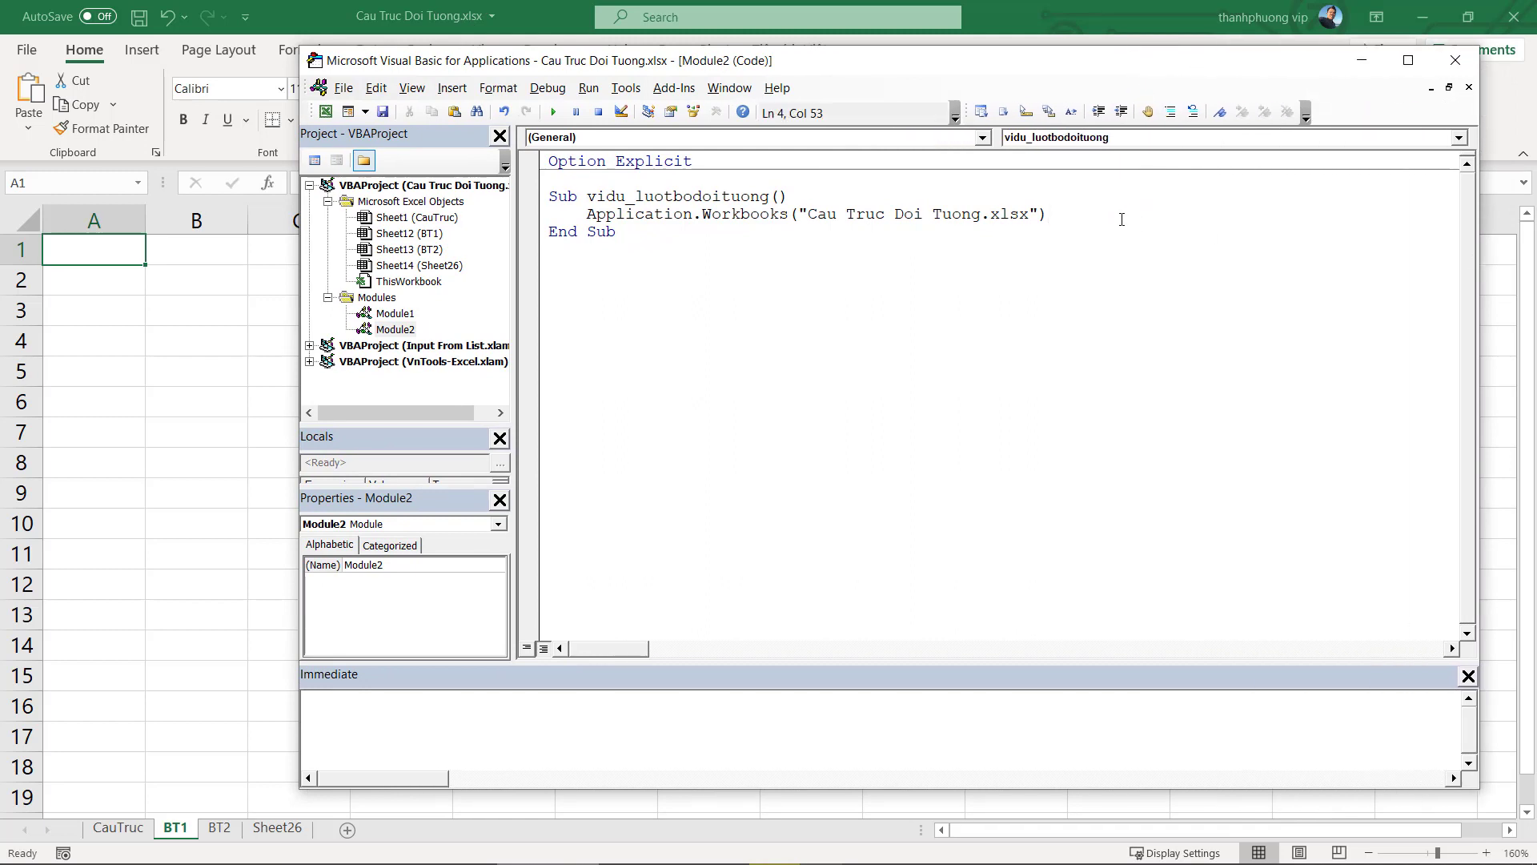
# Finish the line with .Worksheets("BT1").Range("A1") = 10 and run it, putting 10 in A1
pyautogui.write('.')
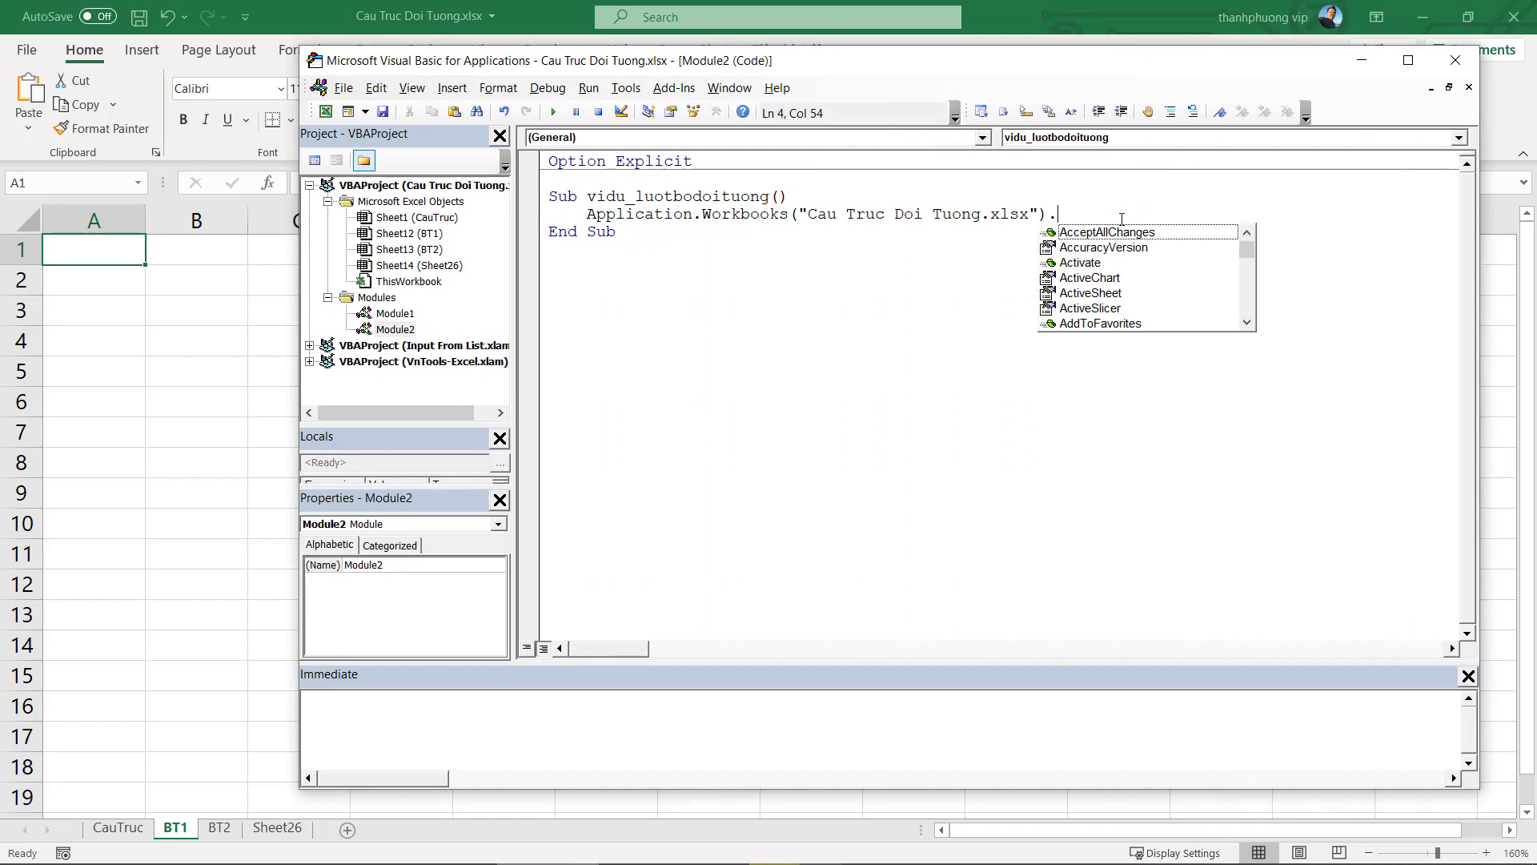
pyautogui.write('sh')
pyautogui.press('BackSpace')
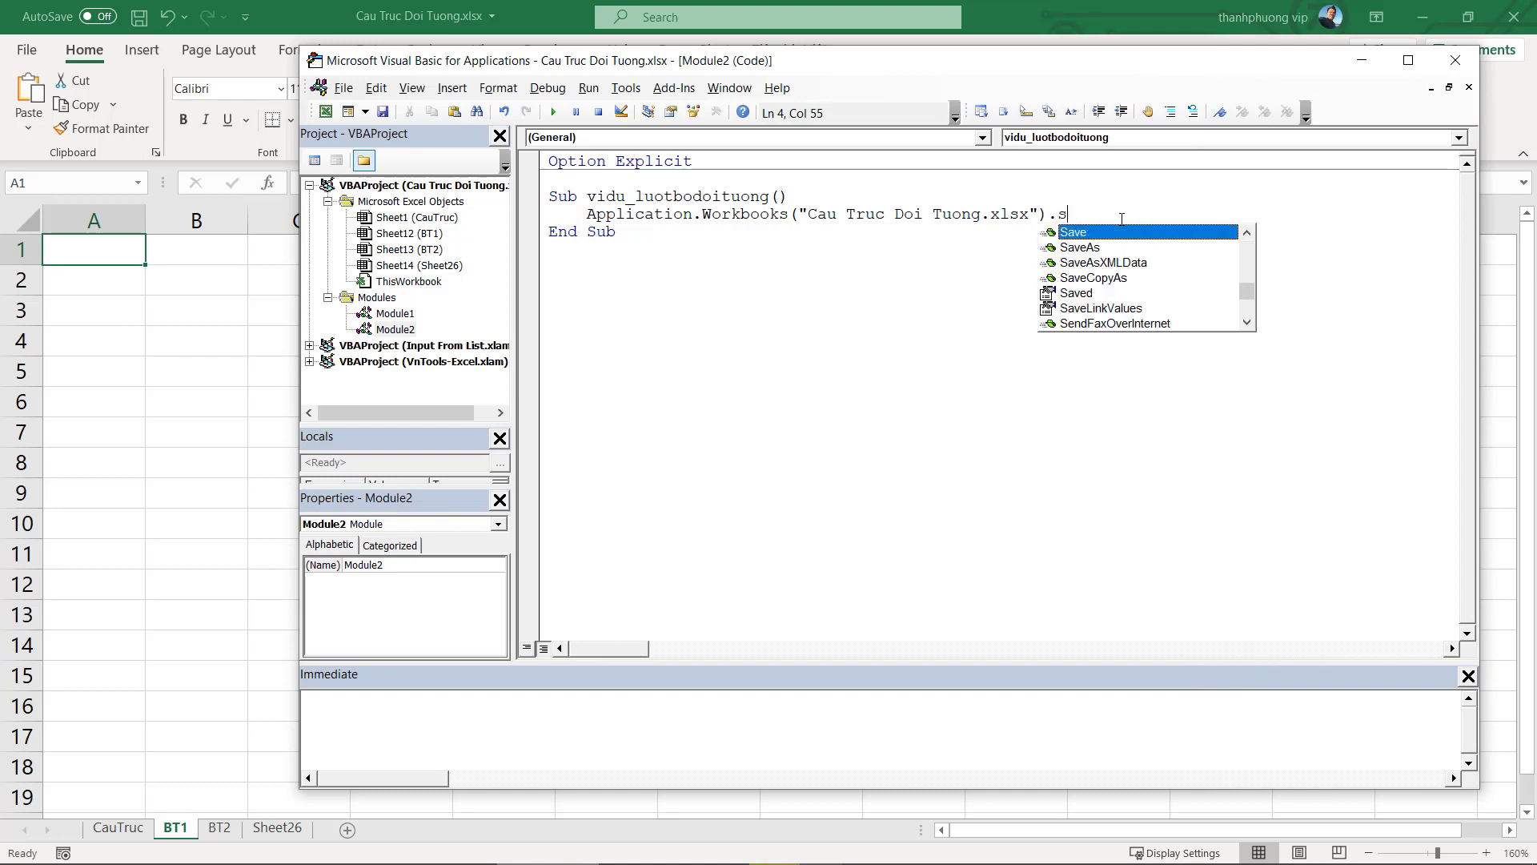
pyautogui.press('BackSpace')
pyautogui.write('ww')
pyautogui.press('BackSpace')
pyautogui.write('or')
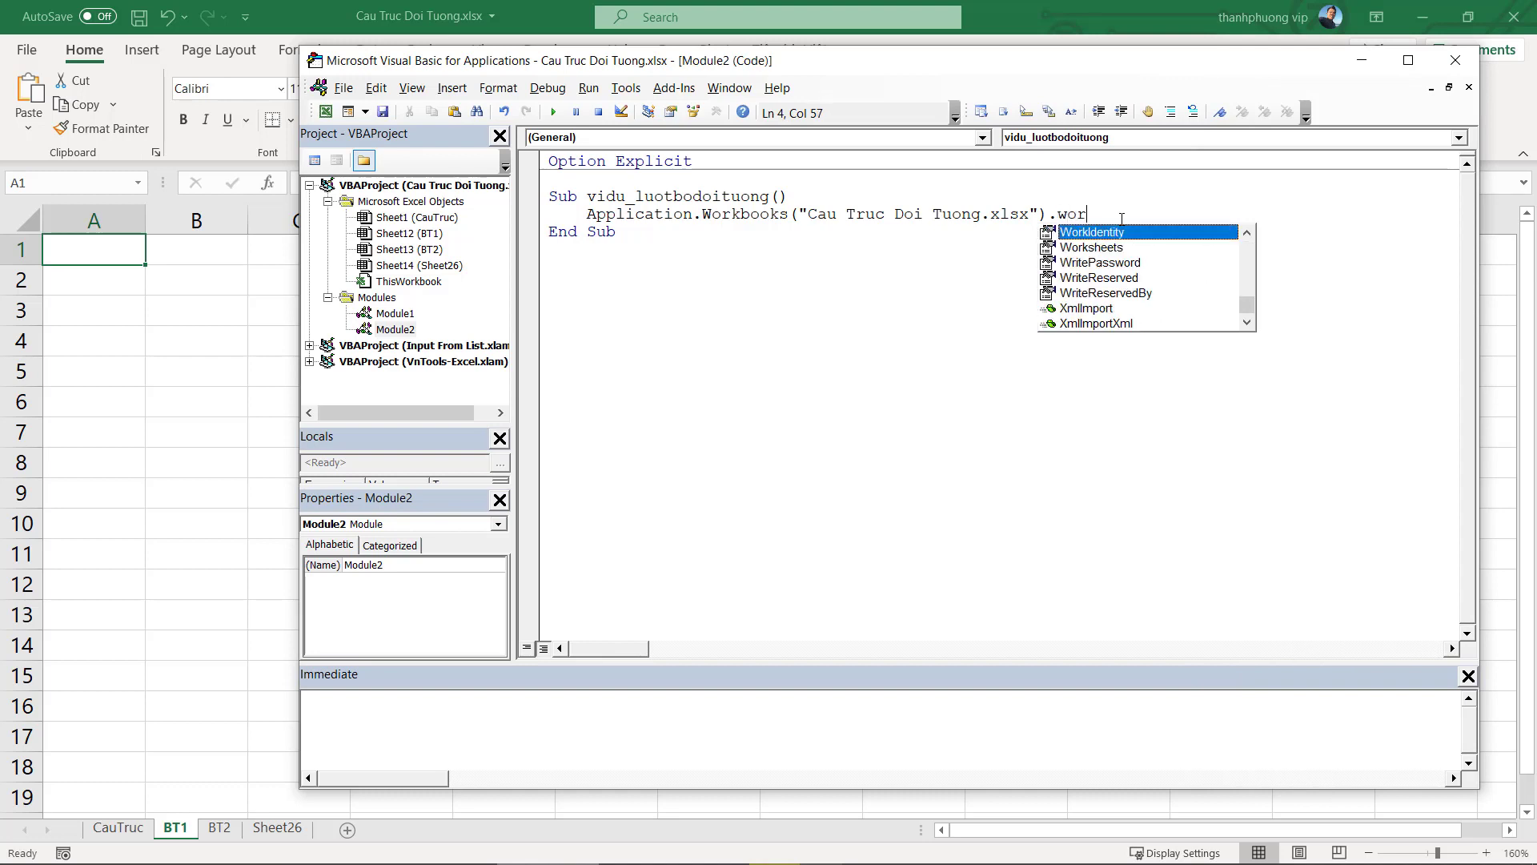
pyautogui.write('ks')
pyautogui.press('Tab')
pyautogui.write('(')
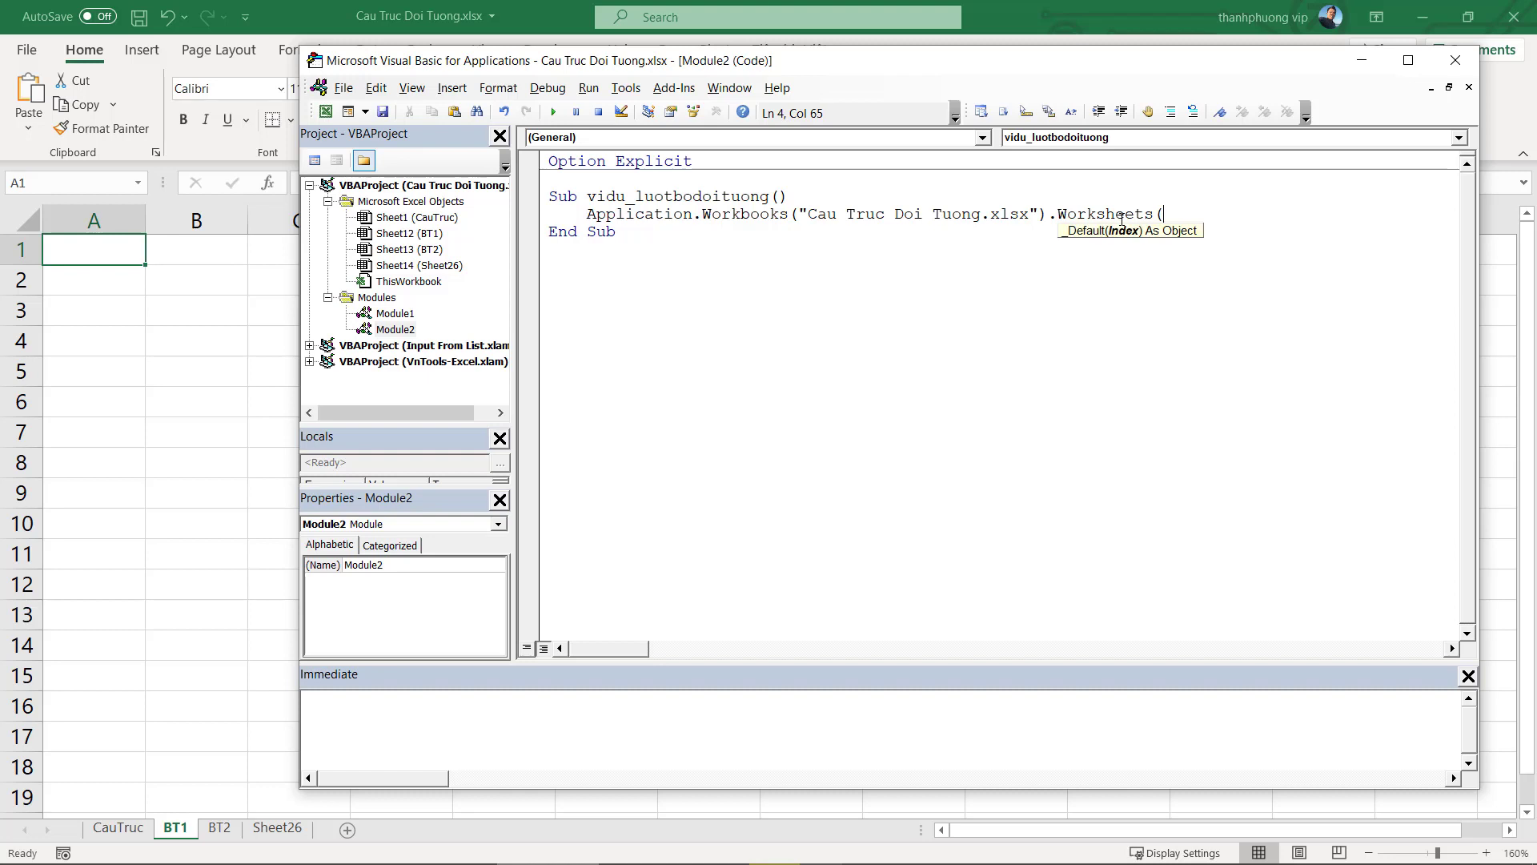
pyautogui.write('"')
pyautogui.write('B')
pyautogui.write('T1")')
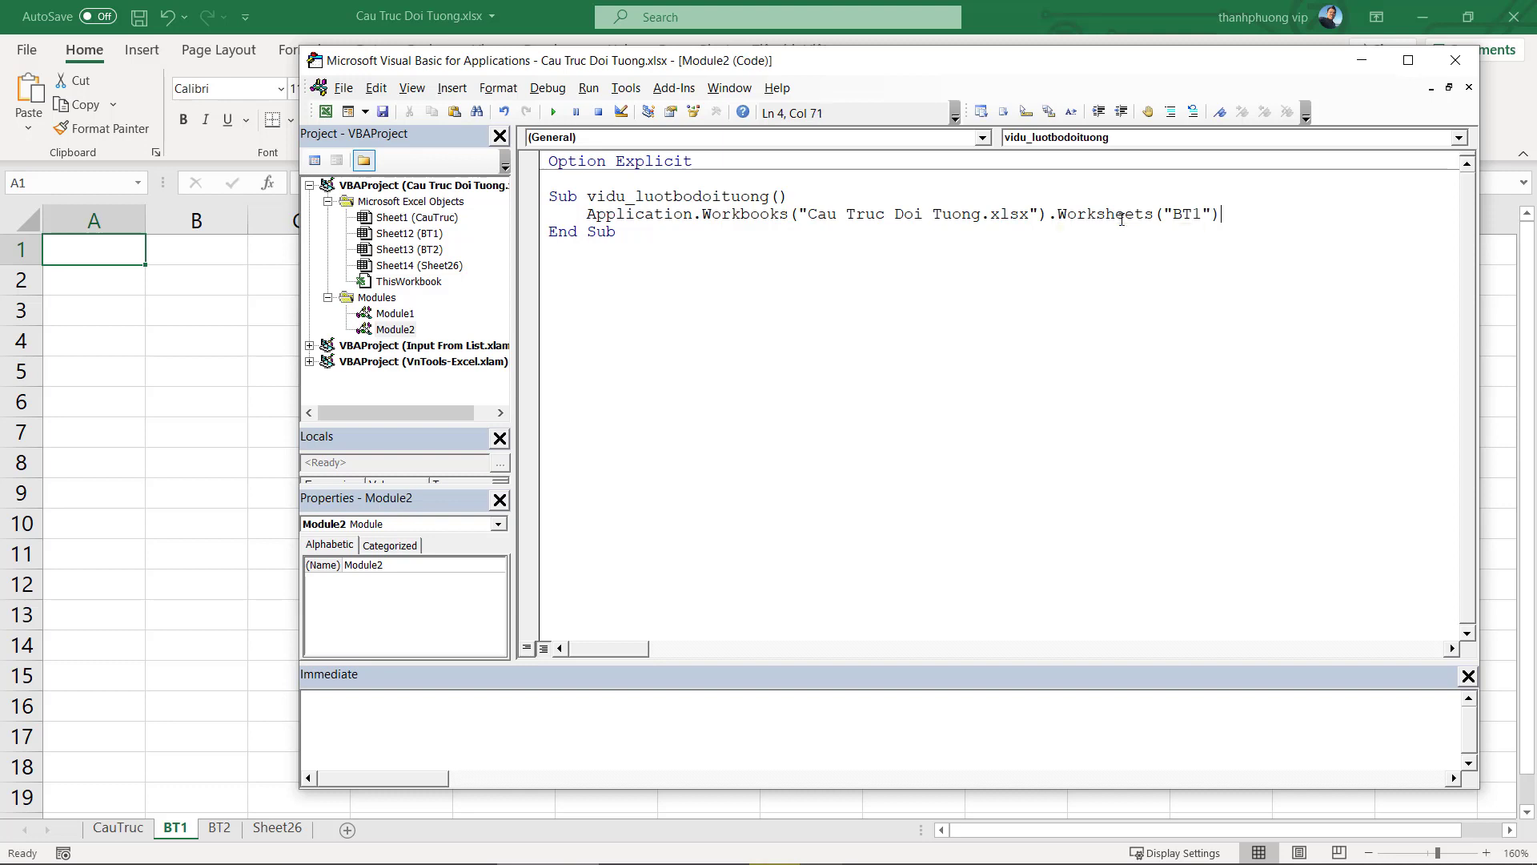
pyautogui.write('.')
pyautogui.write('range(')
pyautogui.write('"A1")')
pyautogui.write(' = 1')
pyautogui.write('0')
pyautogui.click(664, 197)
pyautogui.click(552, 111)
# Select and copy the entire full-path sub
pyautogui.moveTo(586, 214); pyautogui.dragTo(1055, 216)
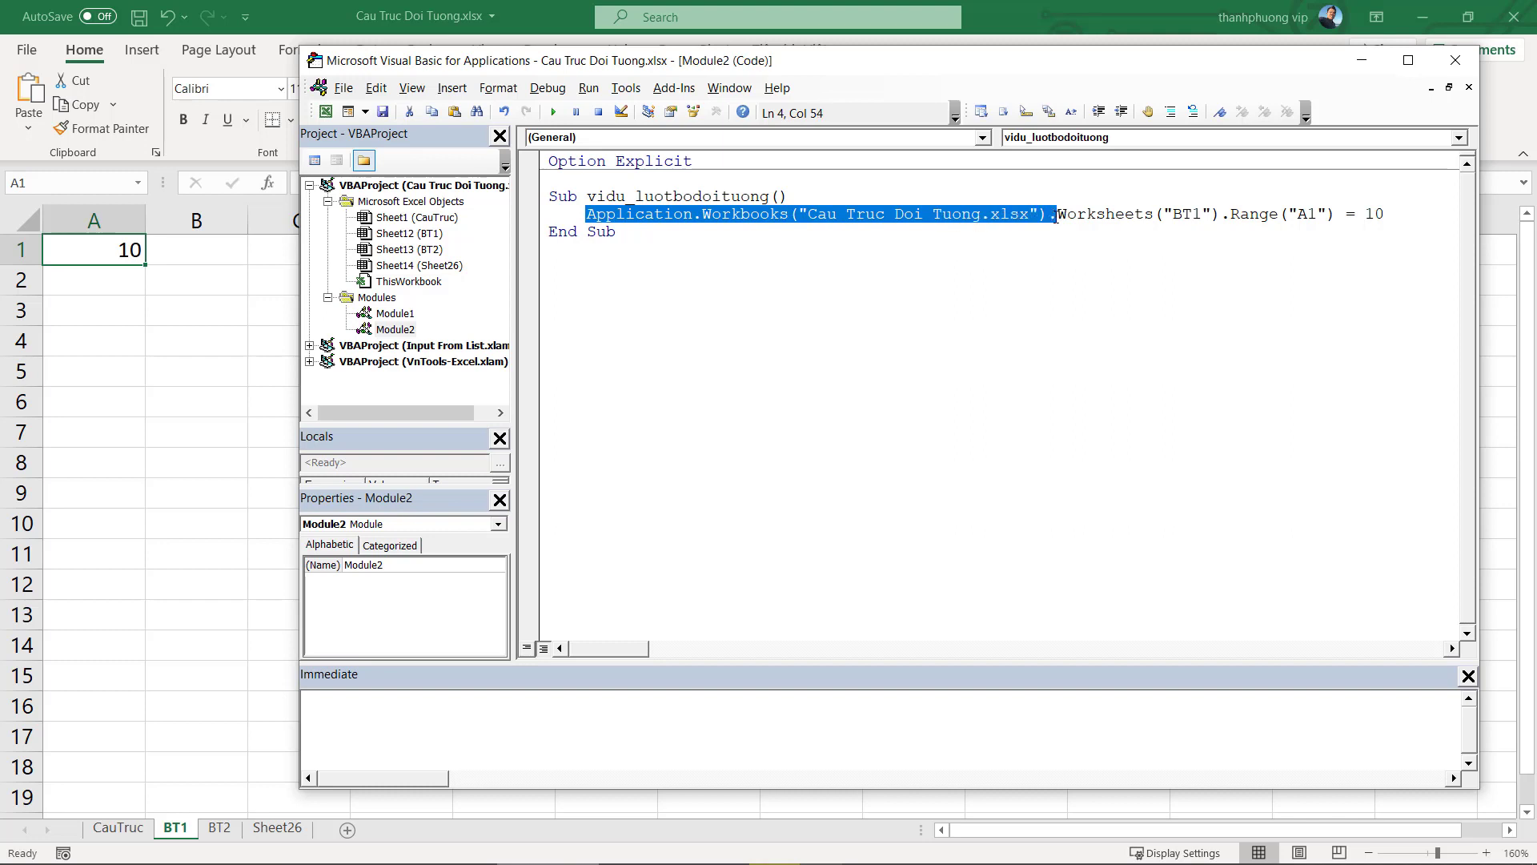
pyautogui.moveTo(834, 282); pyautogui.dragTo(535, 201)
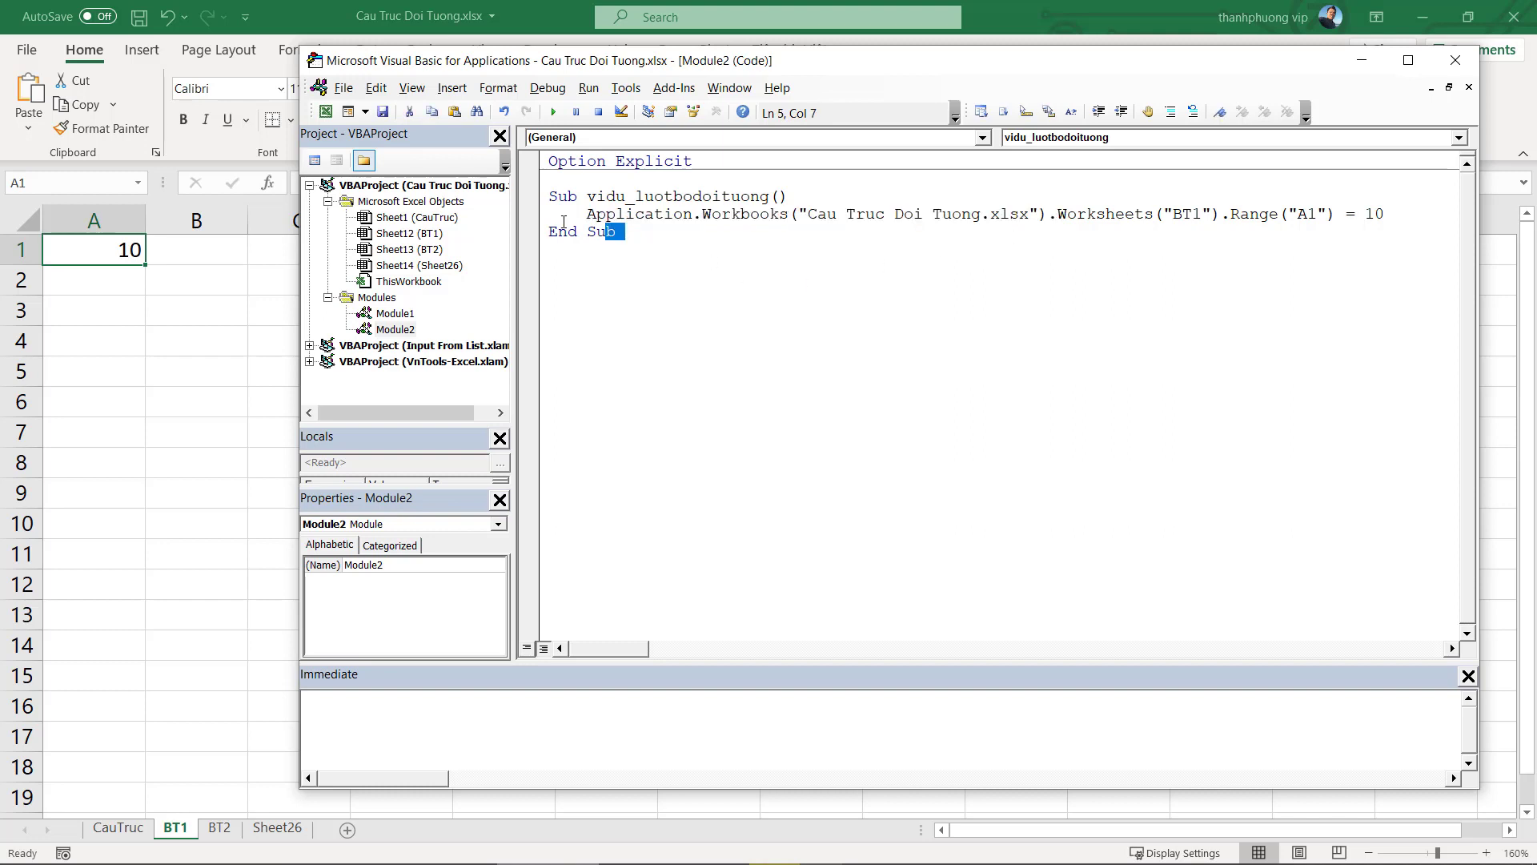
pyautogui.hotkey('ctrl', 'c')
# Paste a copy of the sub below End Sub and rename it vidu_luotbodoituong2
pyautogui.click(639, 295)
pyautogui.hotkey('ctrl', 'v')
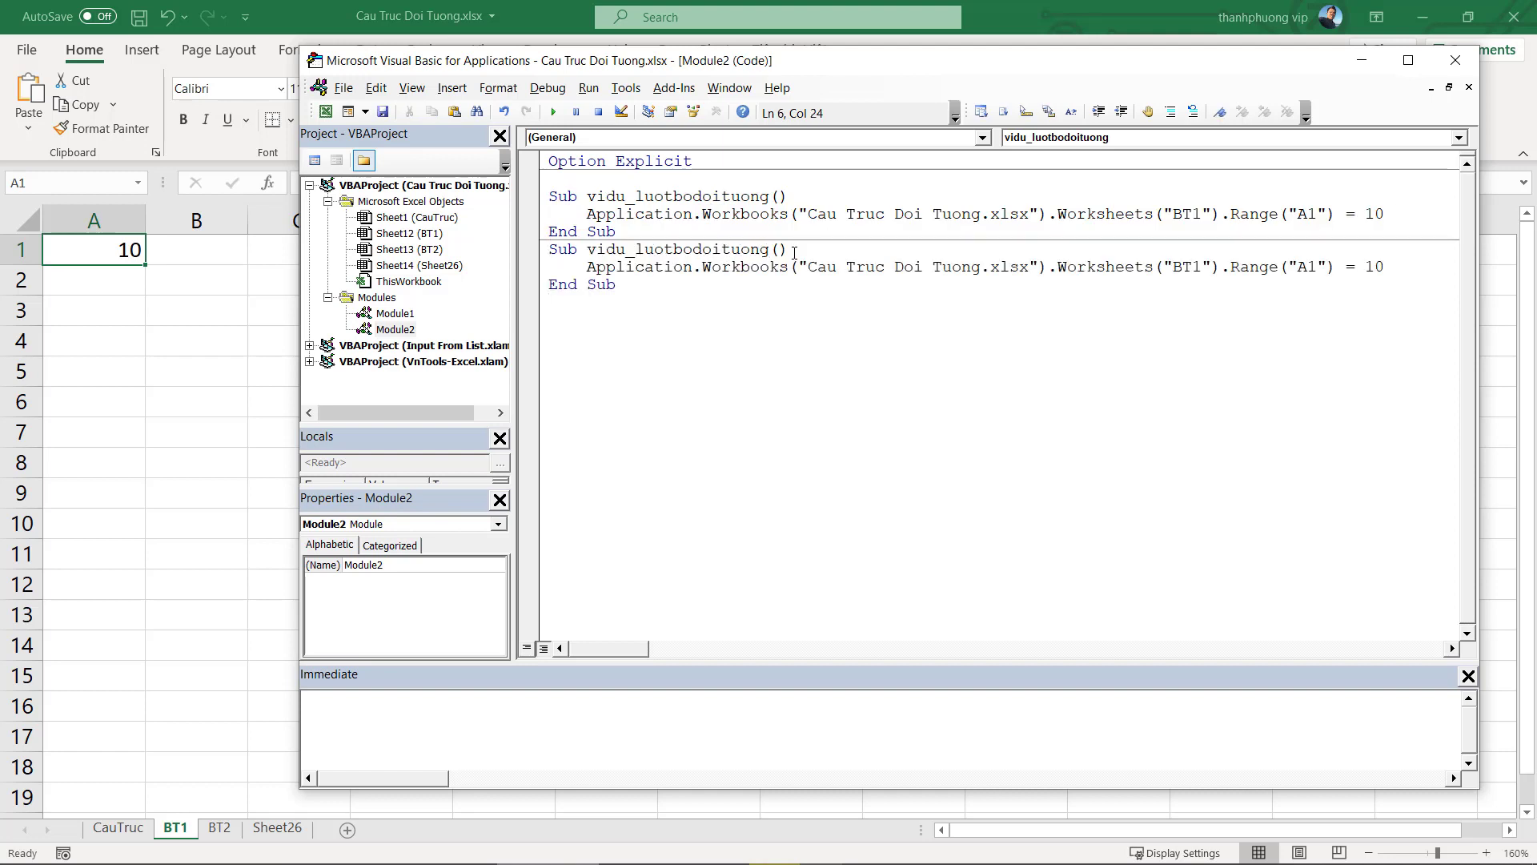
pyautogui.write('2')
pyautogui.click(763, 339)
# Delete the Application.Workbooks prefix from the copied sub's assignment line
pyautogui.click(678, 252)
pyautogui.moveTo(589, 267); pyautogui.dragTo(1056, 267)
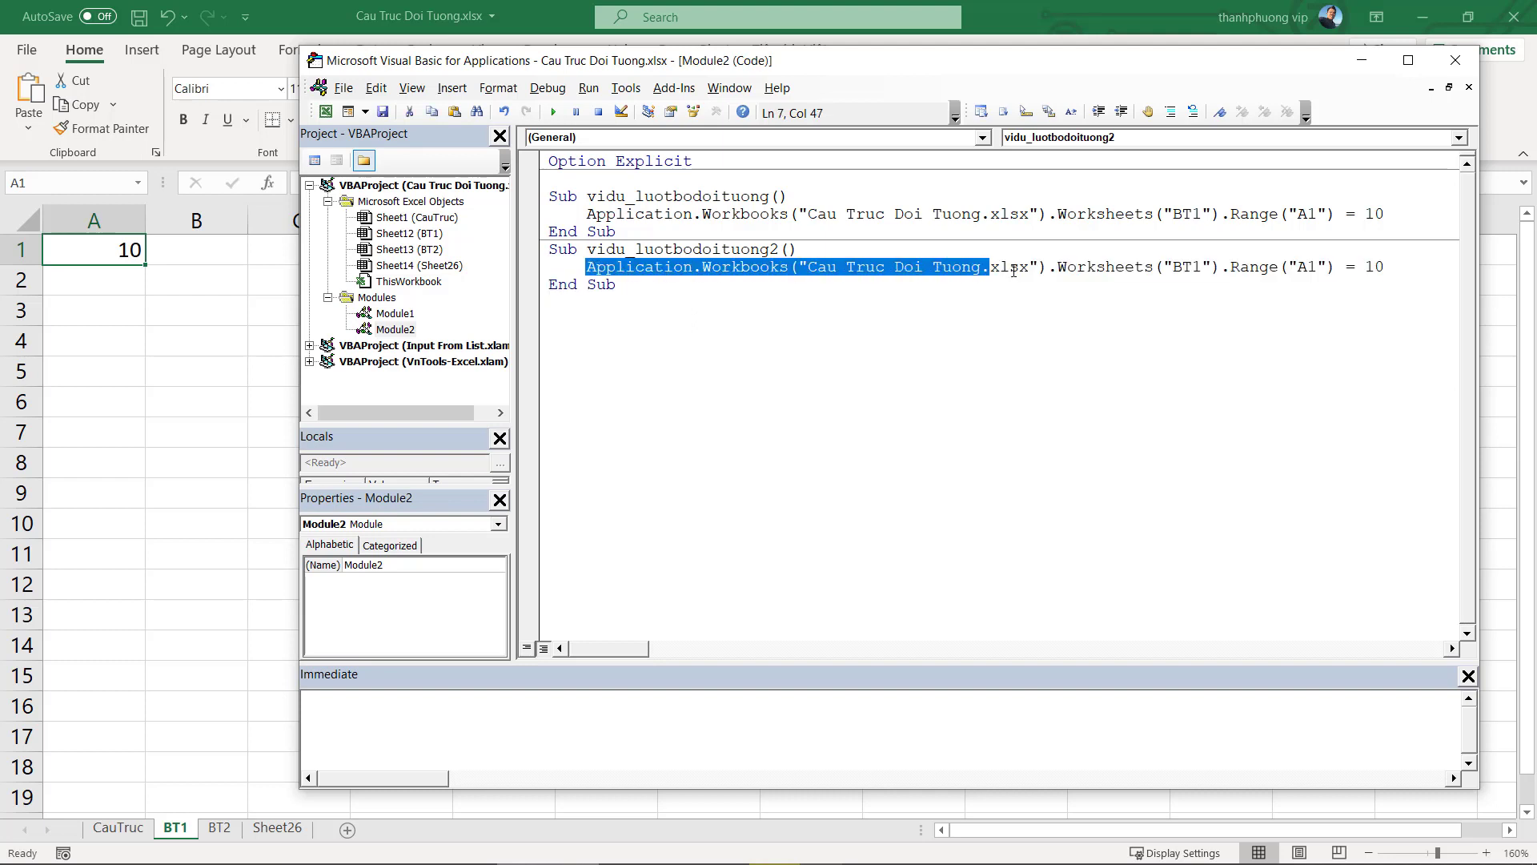
pyautogui.press('Delete')
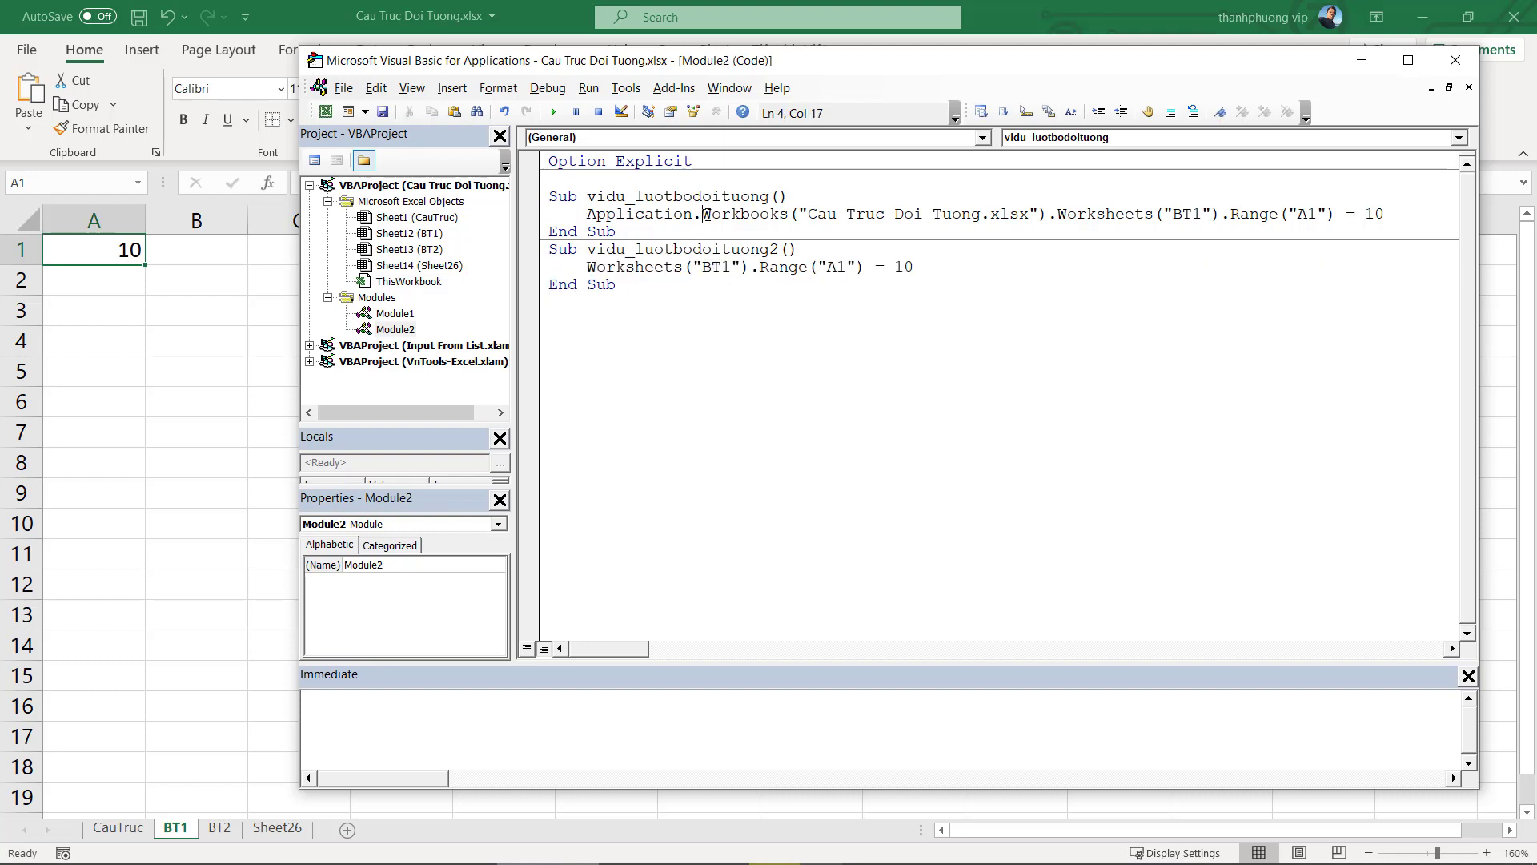
pyautogui.click(712, 249)
pyautogui.click(586, 266)
# Clear A1 on BT1, test-run the partly shortened sub, then clear A1 again
pyautogui.click(128, 253)
pyautogui.press('Delete')
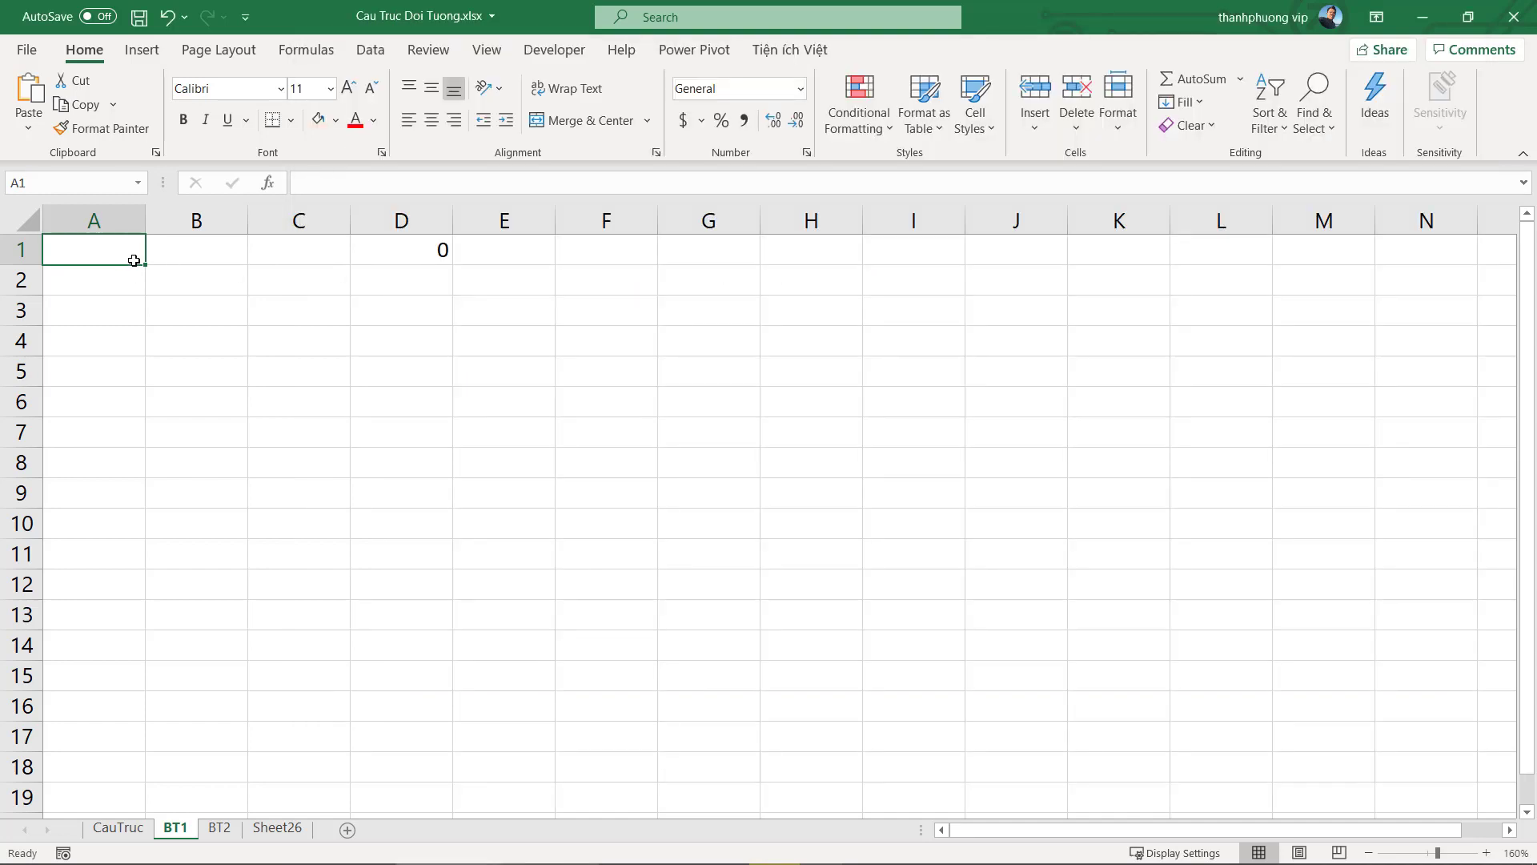
pyautogui.hotkey('alt', 'F11')
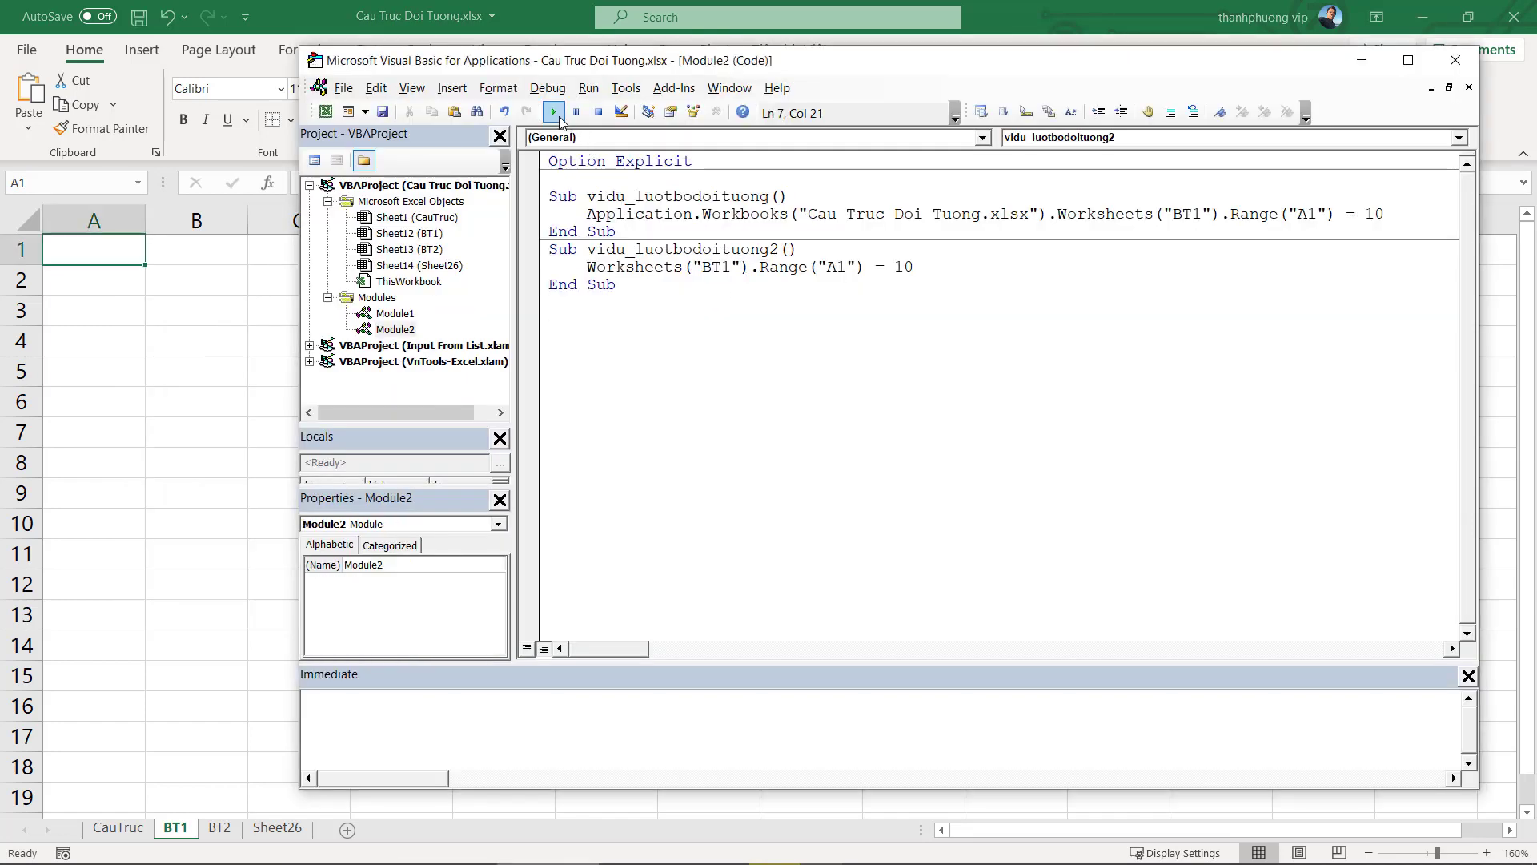
pyautogui.click(553, 111)
pyautogui.click(95, 254)
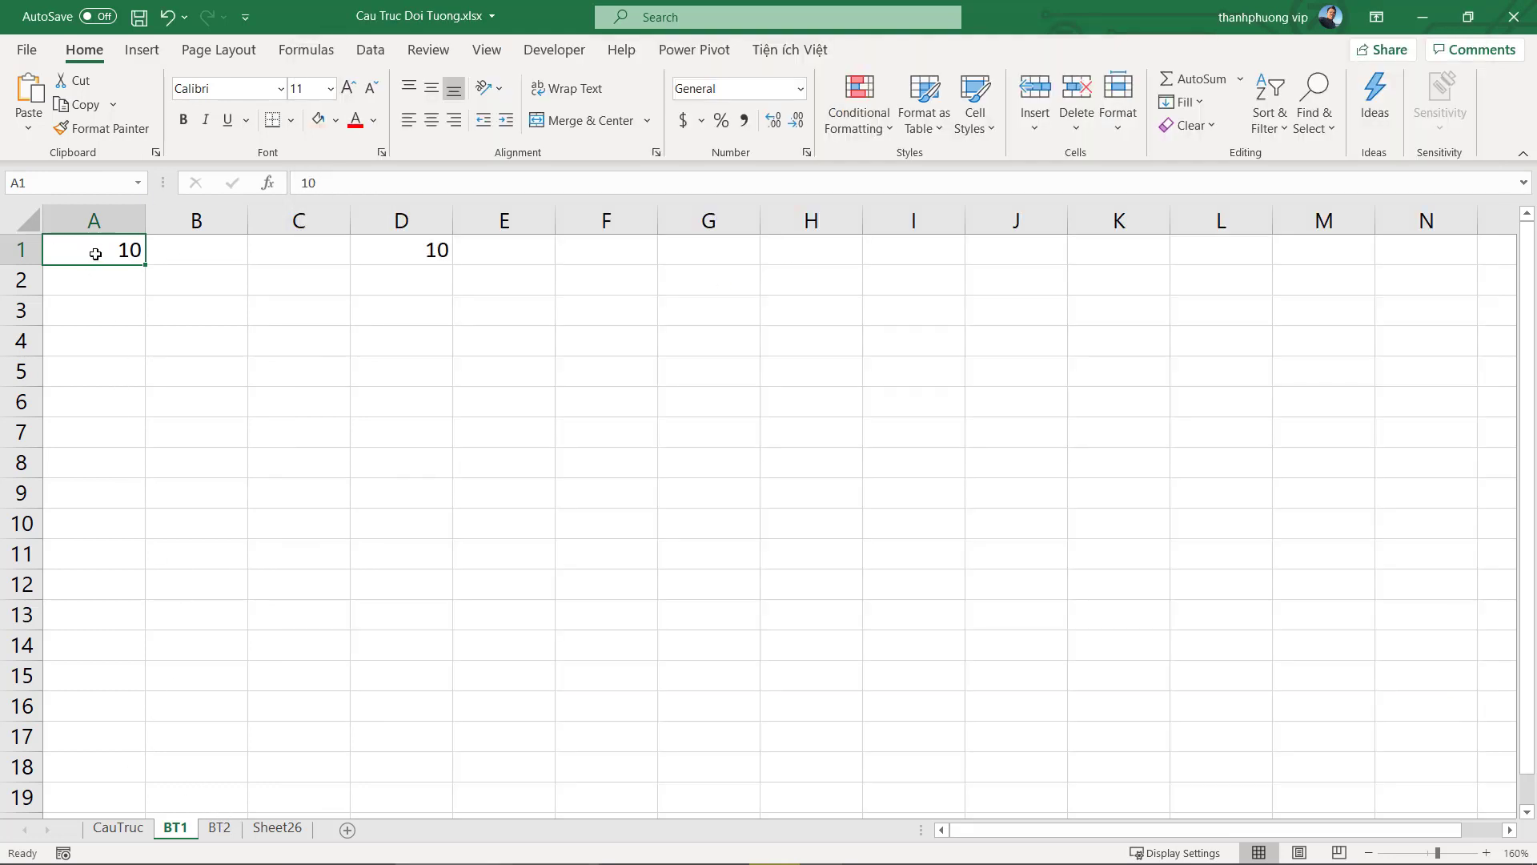
pyautogui.press('Delete')
# Check sheet BT2, then clear cells A1 through E1 on sheet BT1
pyautogui.click(219, 828)
pyautogui.hotkey('alt', 'F11')
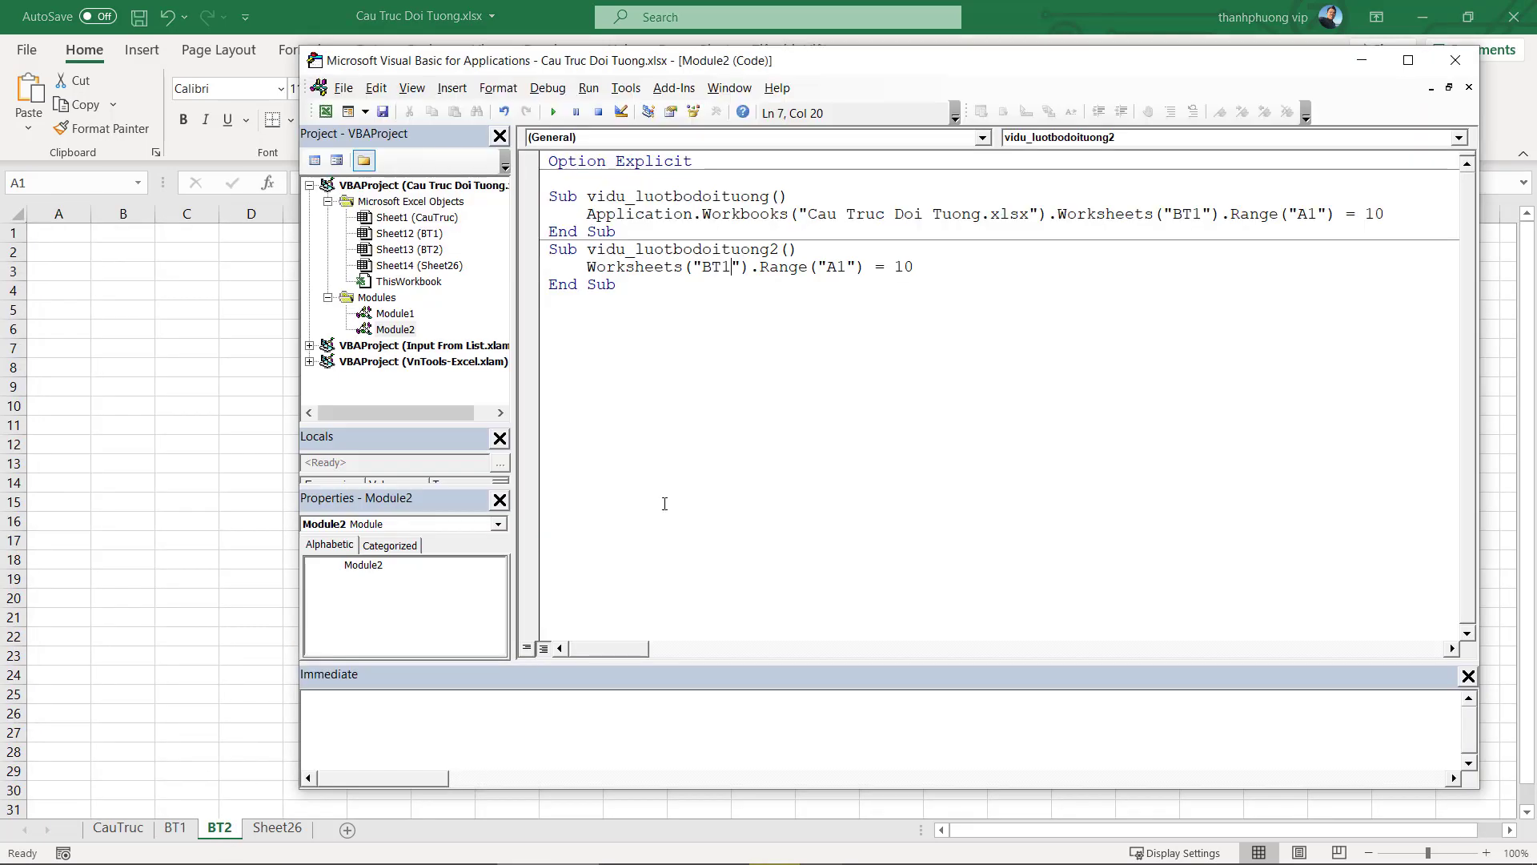
pyautogui.press('Left')
pyautogui.press('Left')
pyautogui.press('Left')
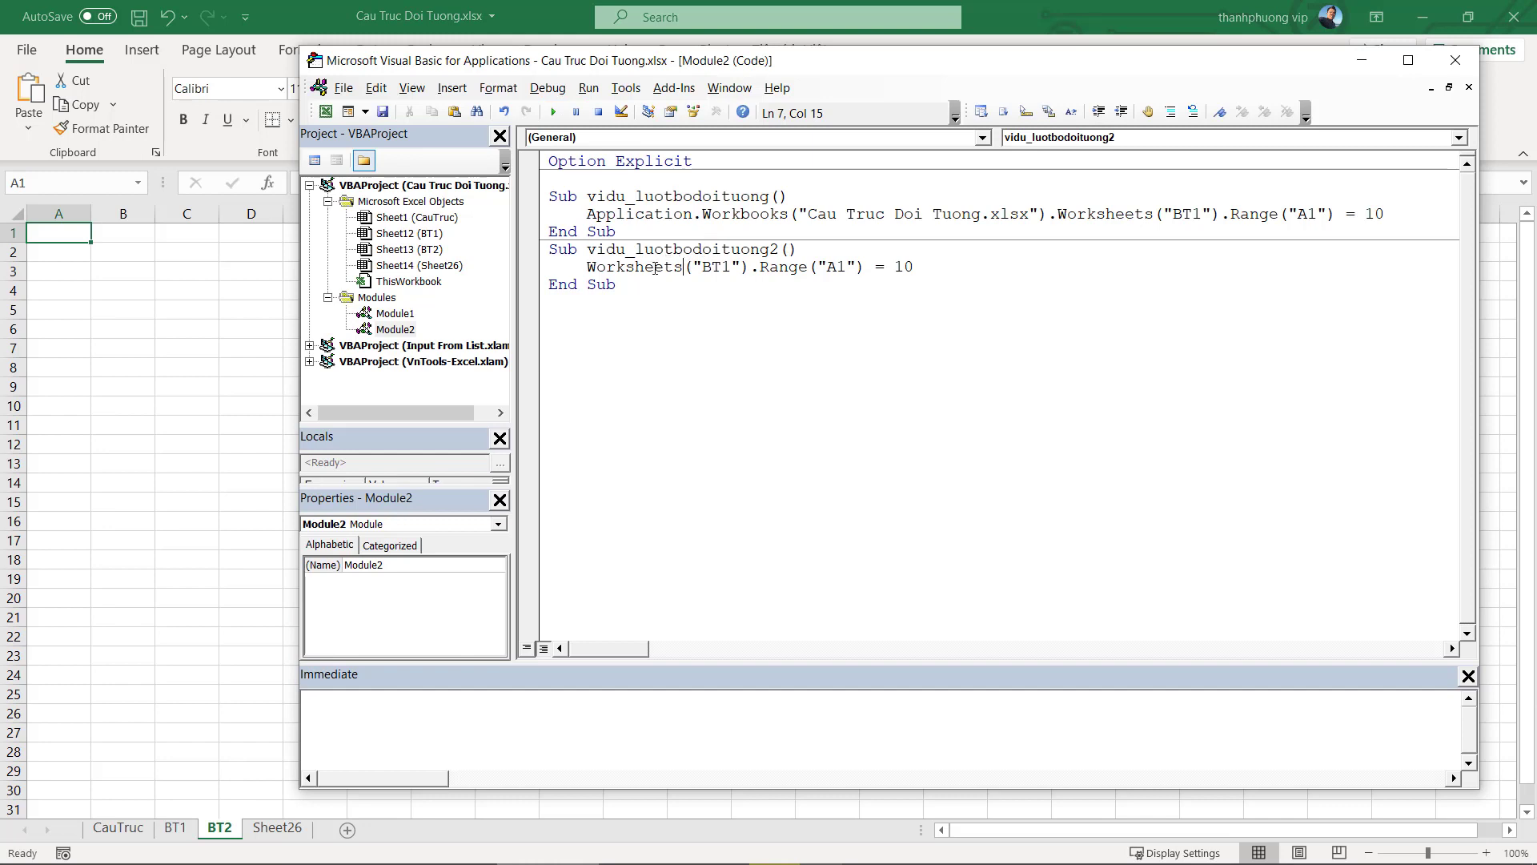
pyautogui.doubleClick(728, 267)
pyautogui.press('F5')
pyautogui.click(175, 828)
pyautogui.moveTo(116, 250); pyautogui.dragTo(527, 249)
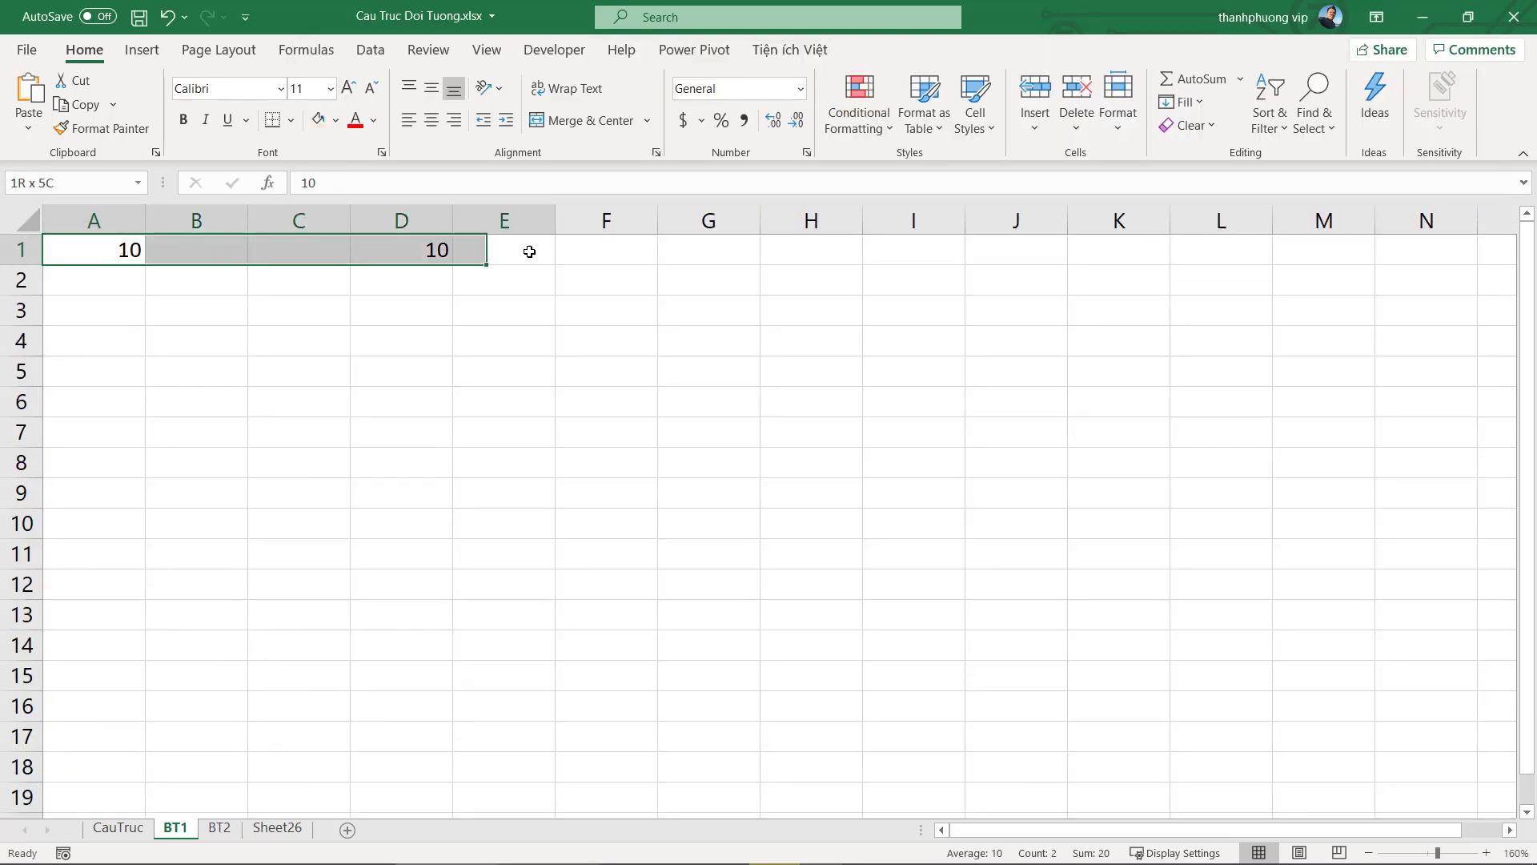
pyautogui.press('Delete')
# Delete the Worksheets("BT1") qualifier, leaving only Range("A1") = 10 in the second sub
pyautogui.hotkey('alt', 'F11')
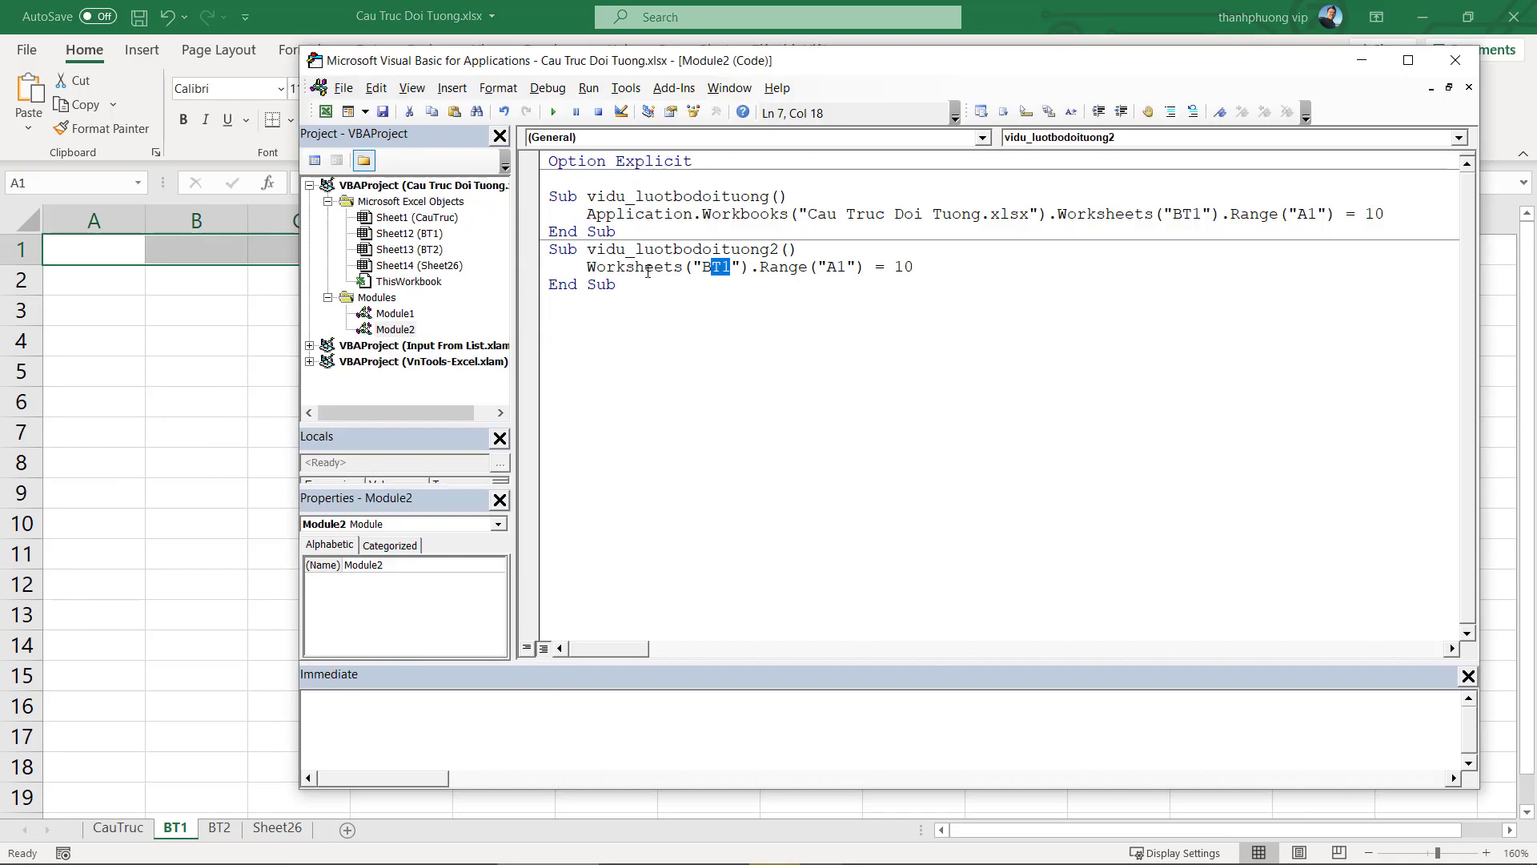
pyautogui.hotkey('ctrl', 'shift', 'Right')
pyautogui.hotkey('ctrl', 'shift', 'Right')
pyautogui.hotkey('ctrl', 'shift', 'Right')
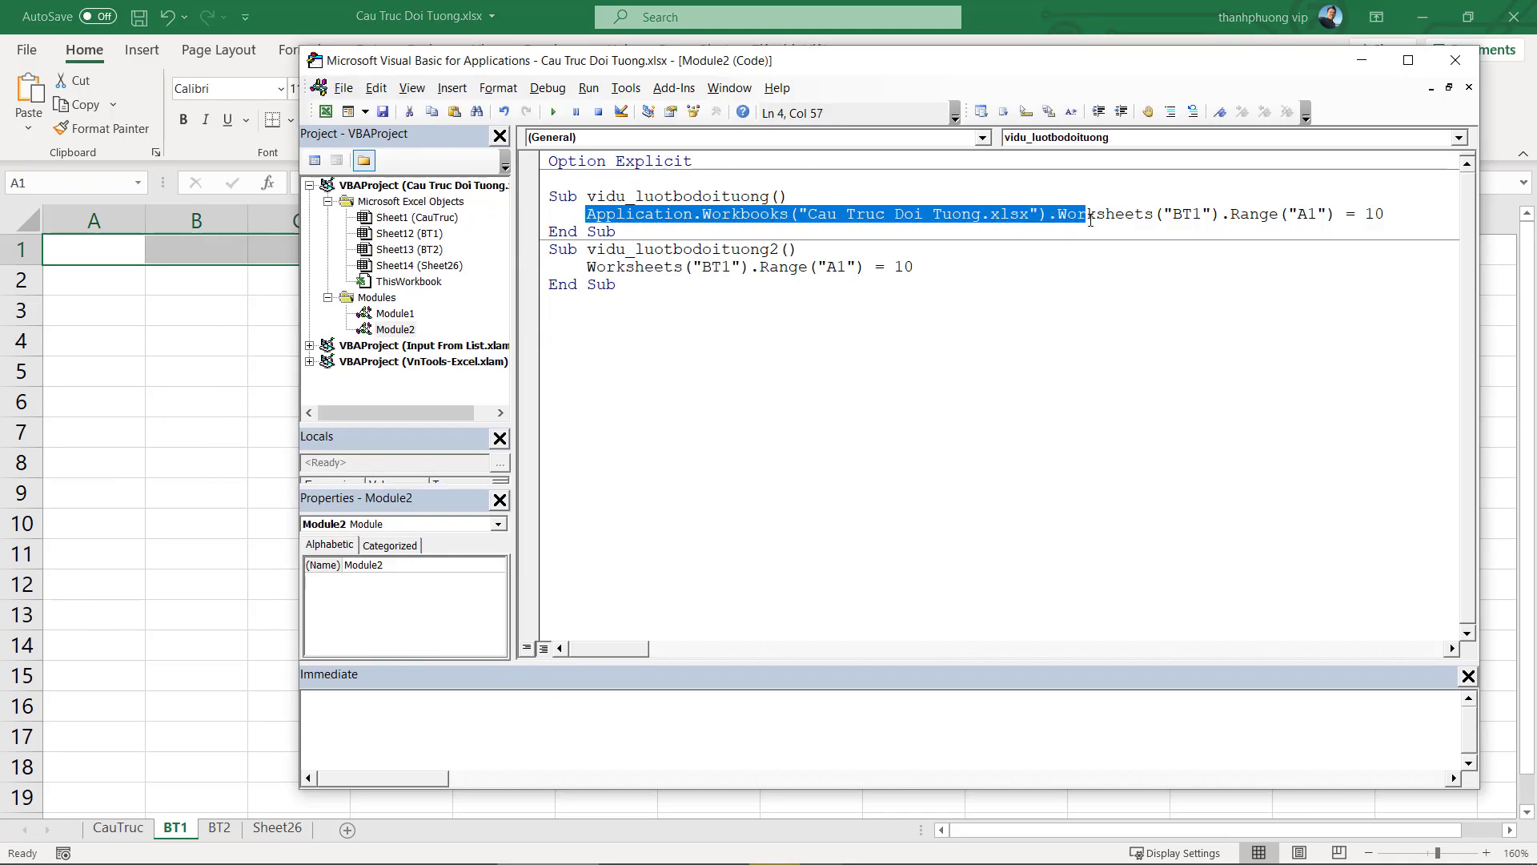
pyautogui.hotkey('ctrl', 'shift', 'Right')
pyautogui.hotkey('ctrl', 'shift', 'Left')
pyautogui.hotkey('ctrl', 'shift', 'Left')
pyautogui.hotkey('ctrl', 'shift', 'Left')
pyautogui.hotkey('ctrl', 'shift', 'Left')
pyautogui.moveTo(819, 208); pyautogui.dragTo(1049, 229)
pyautogui.click(633, 285)
pyautogui.moveTo(587, 266); pyautogui.dragTo(753, 267)
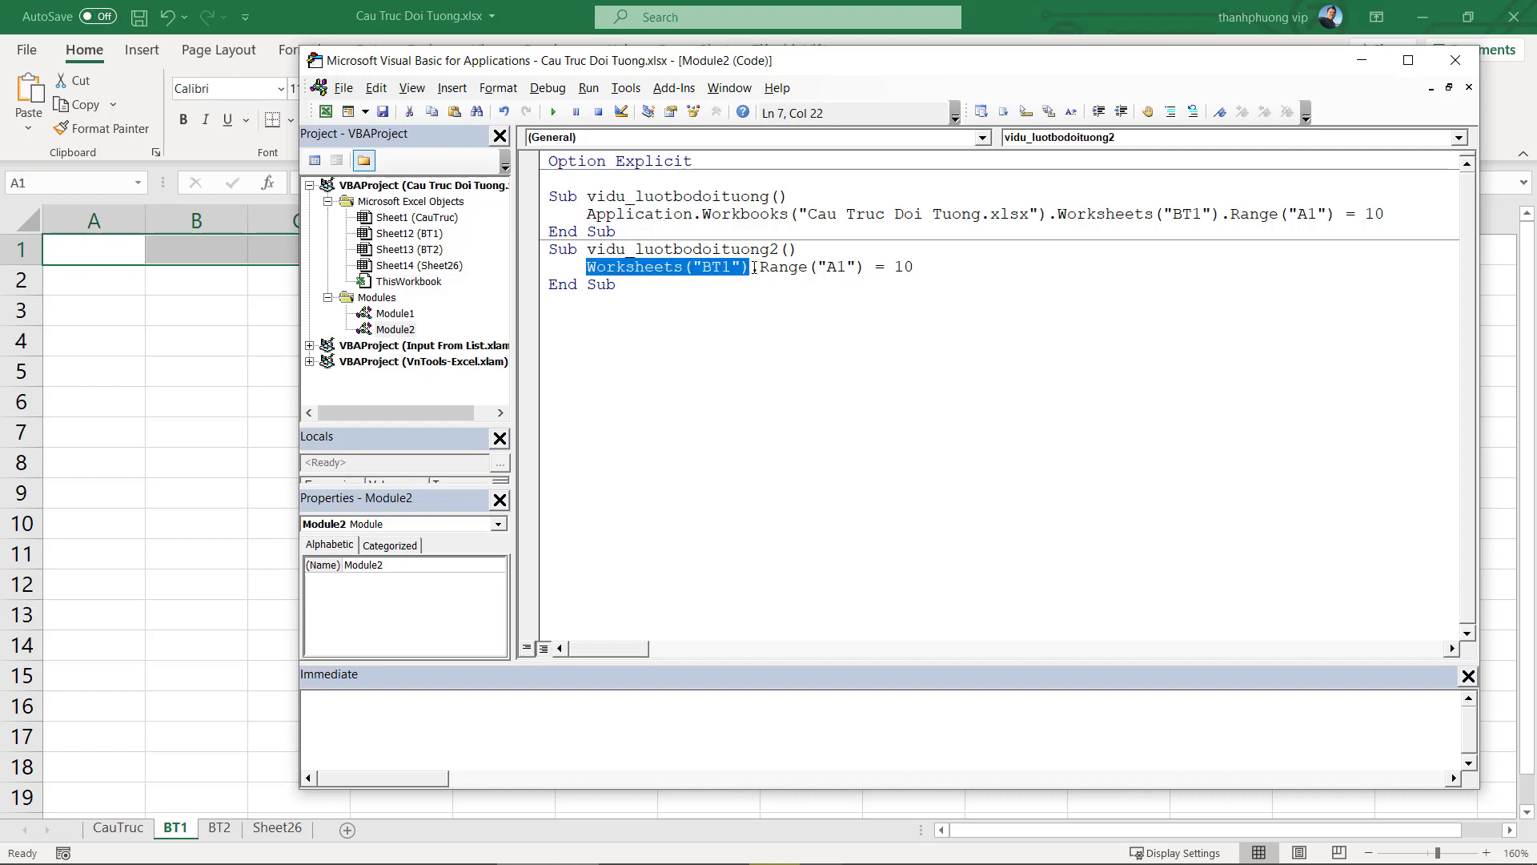
pyautogui.press('Delete')
pyautogui.press('Delete')
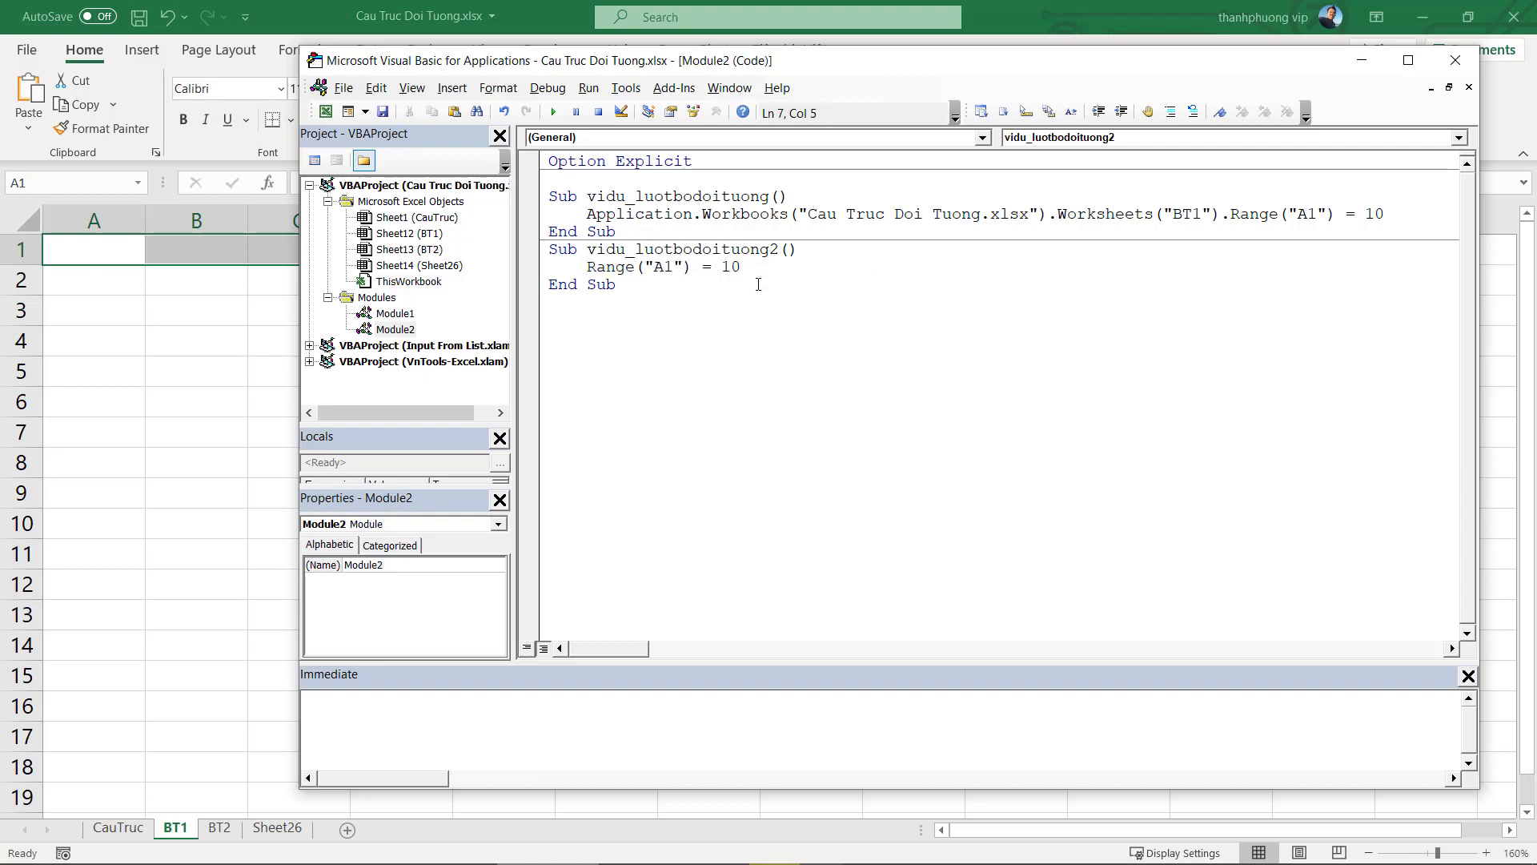
# Run the short sub with BT1 active and confirm A1 shows 10
pyautogui.click(108, 258)
pyautogui.hotkey('alt', 'Tab')
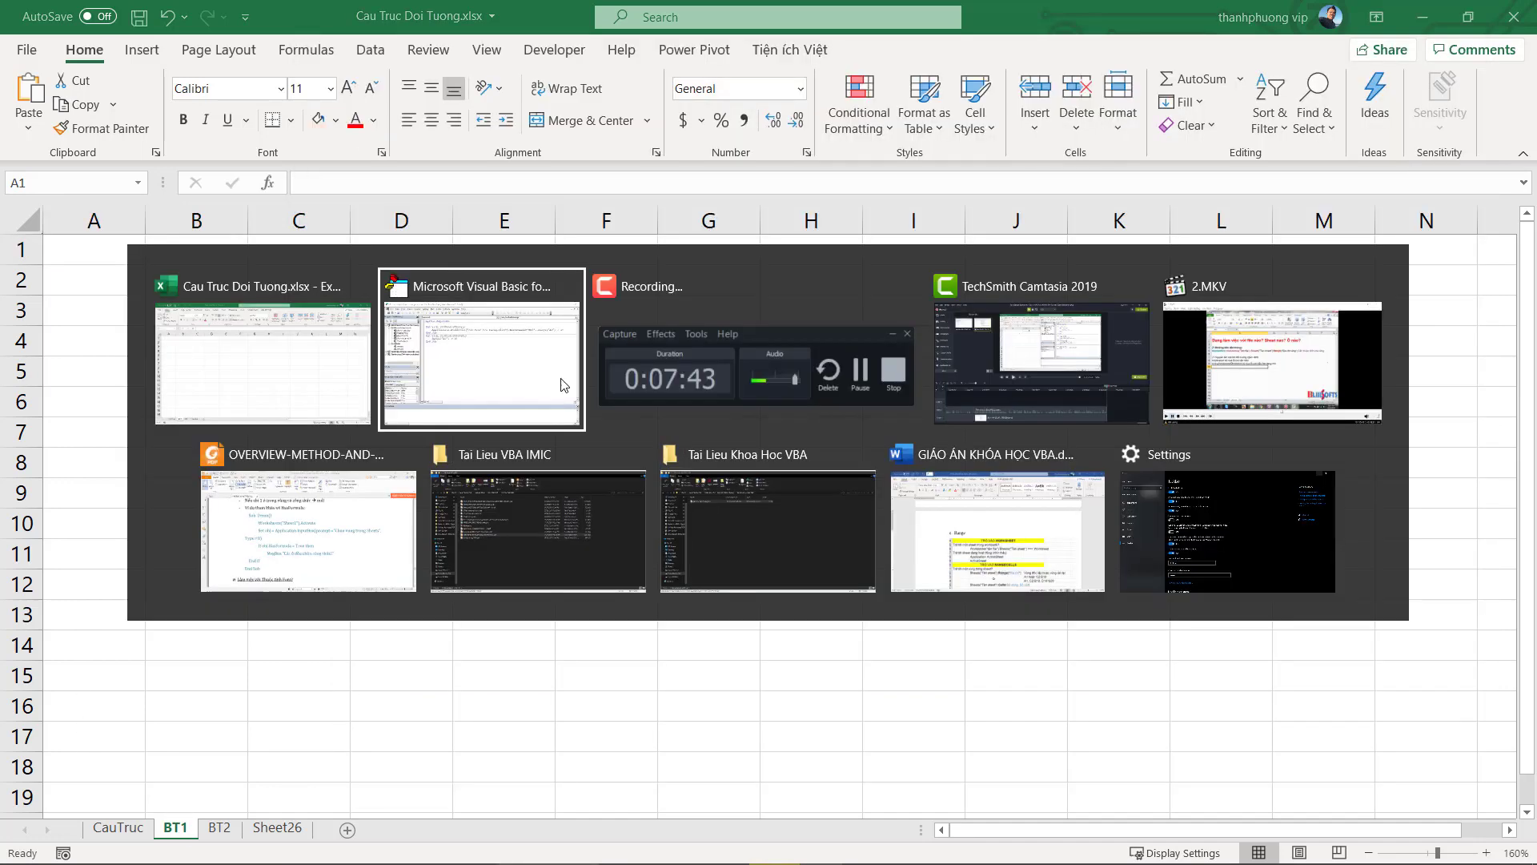
pyautogui.click(656, 266)
pyautogui.click(552, 112)
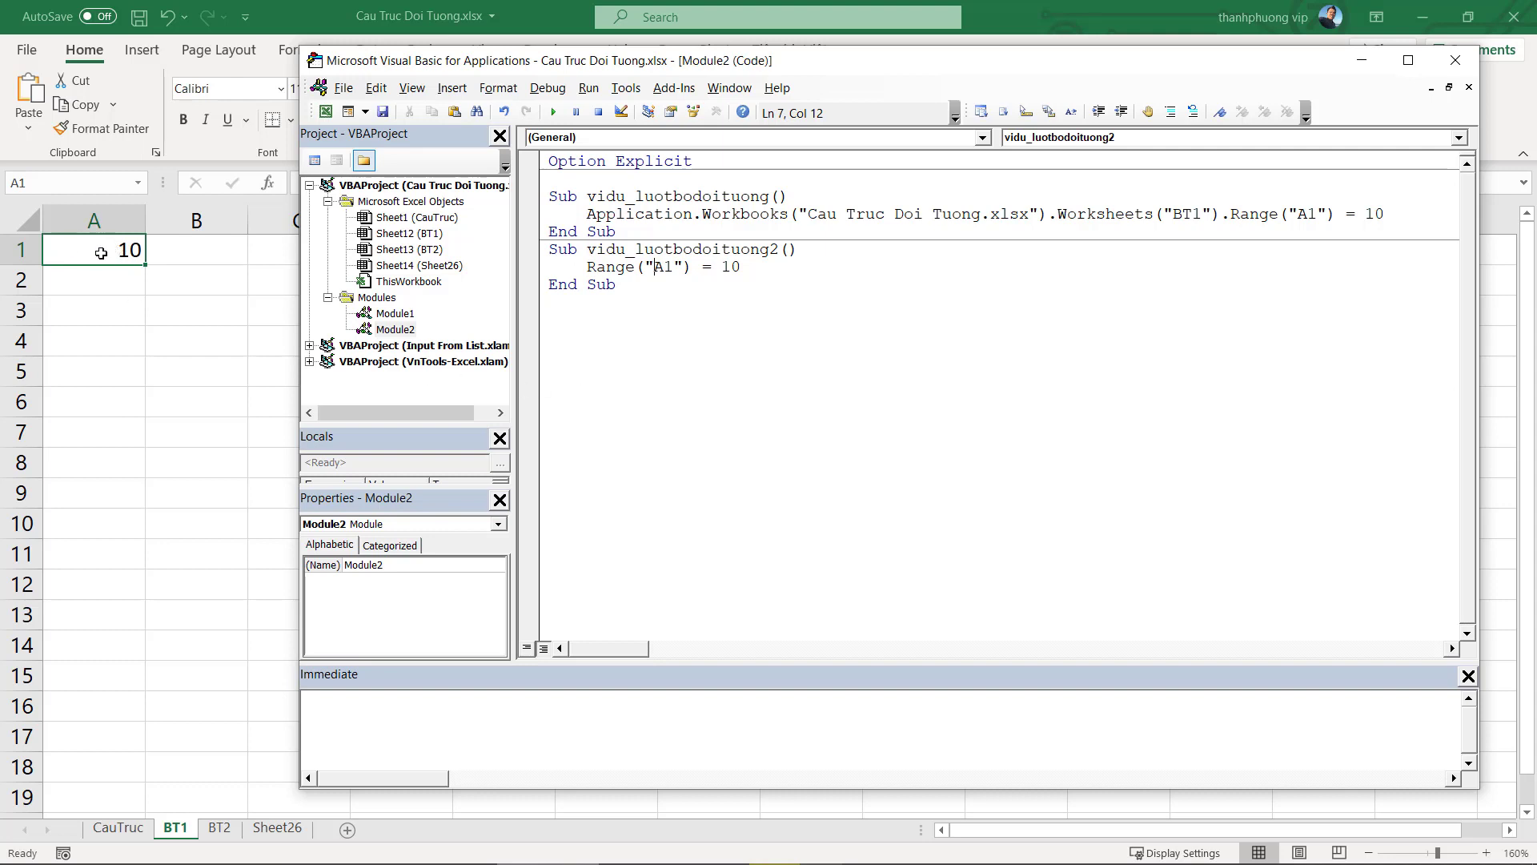
pyautogui.click(183, 535)
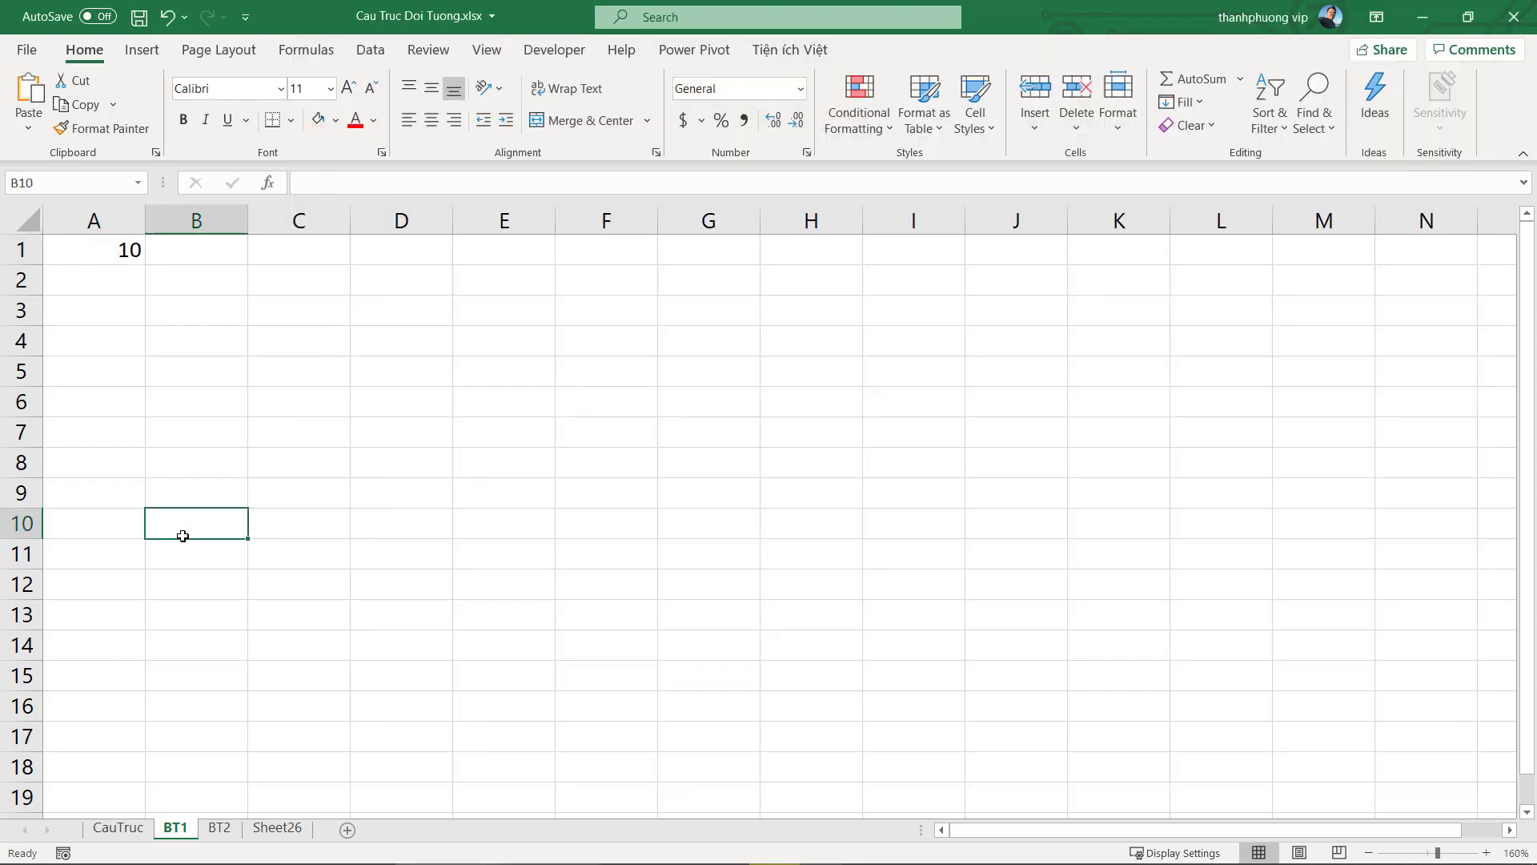
# Switch to sheet BT2 and run the short sub again, putting 10 in its A1
pyautogui.click(225, 833)
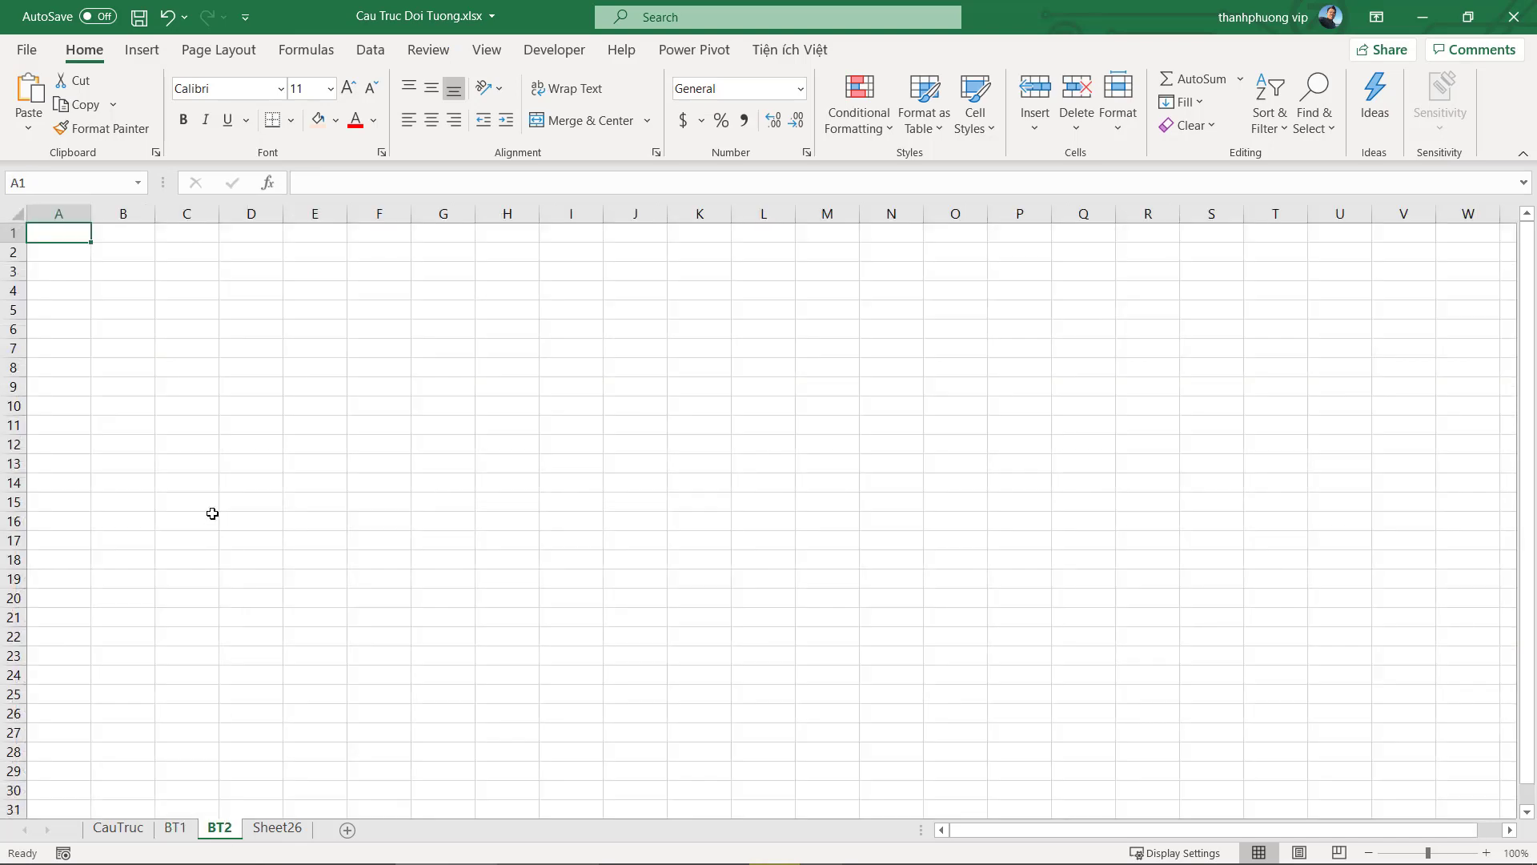
pyautogui.hotkey('alt', 'F11')
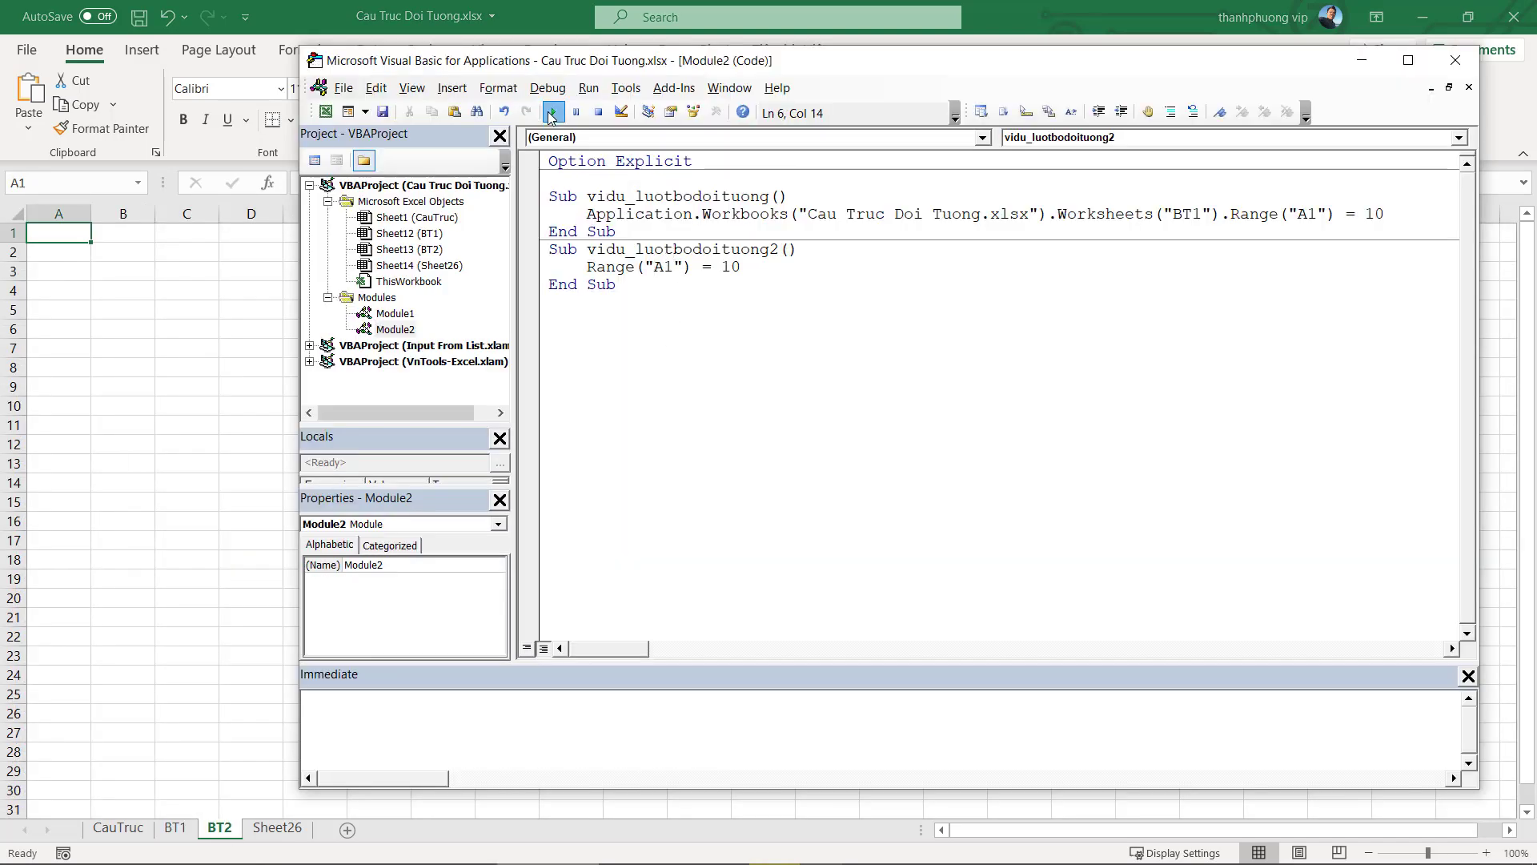
pyautogui.click(553, 111)
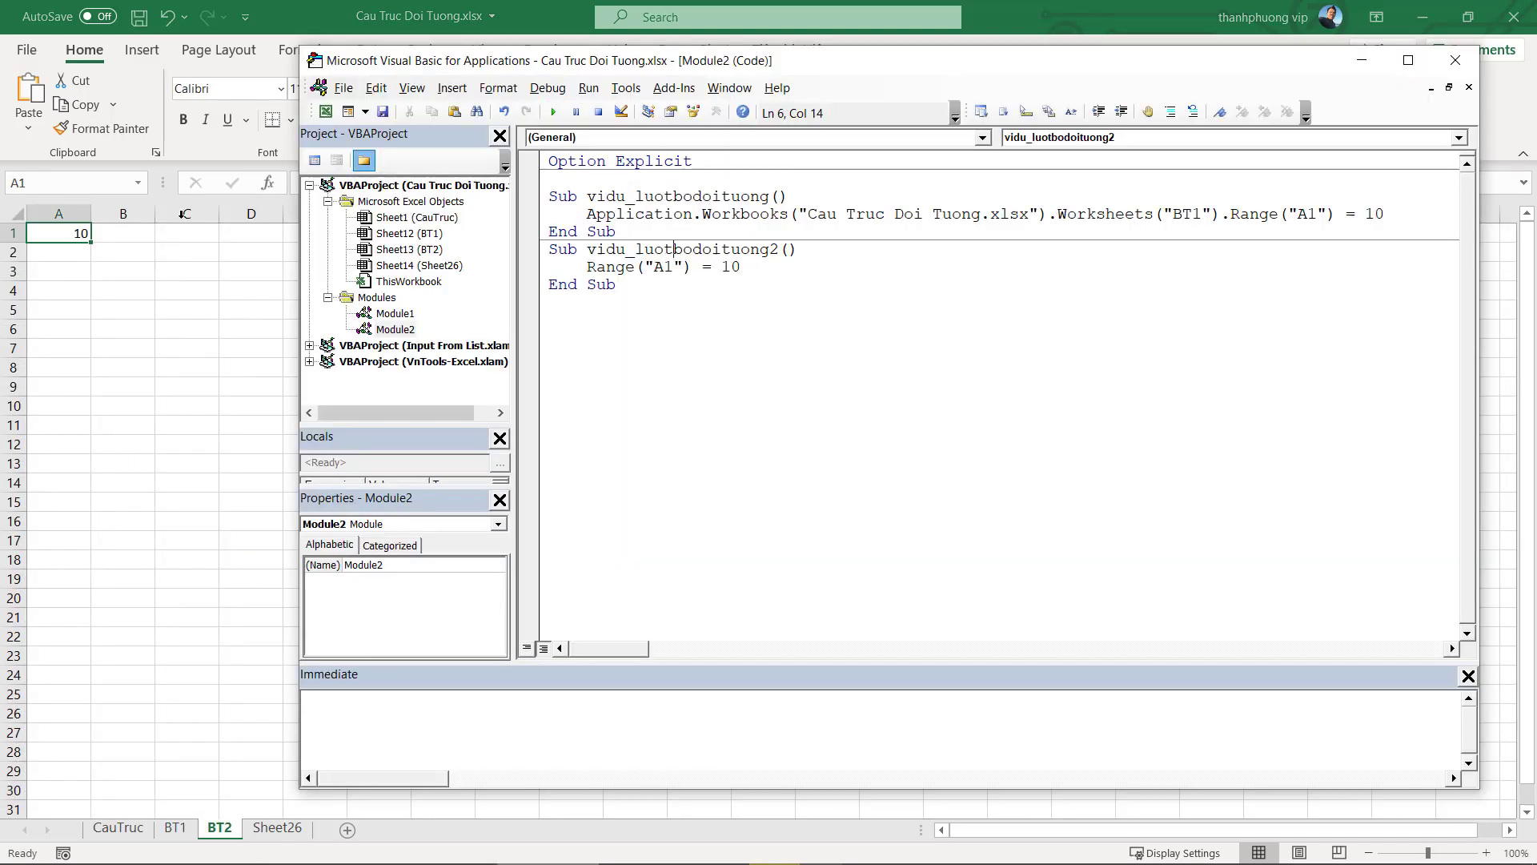
pyautogui.click(724, 266)
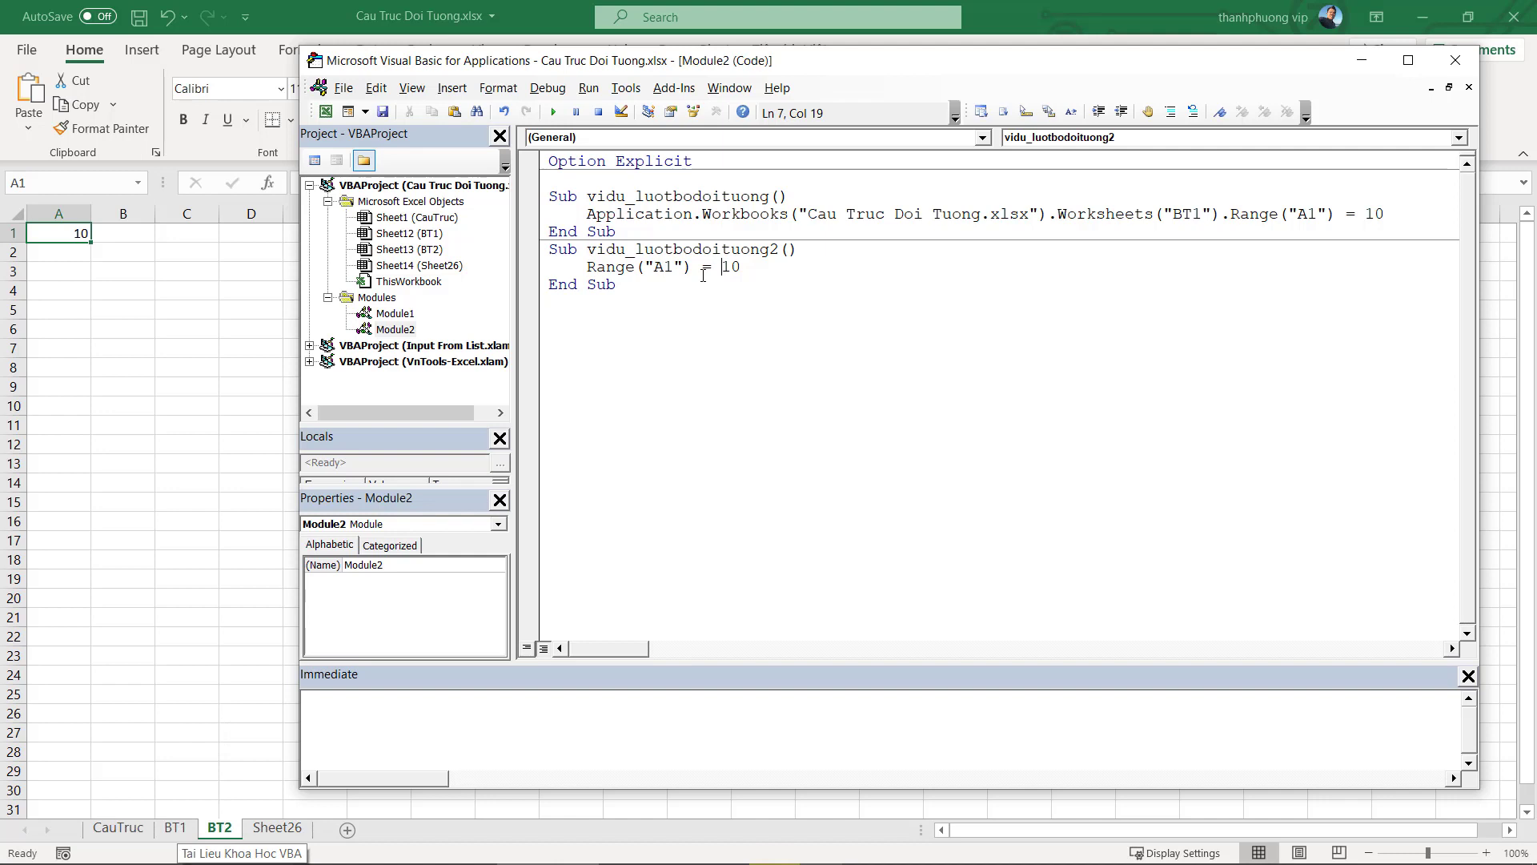
pyautogui.click(585, 267)
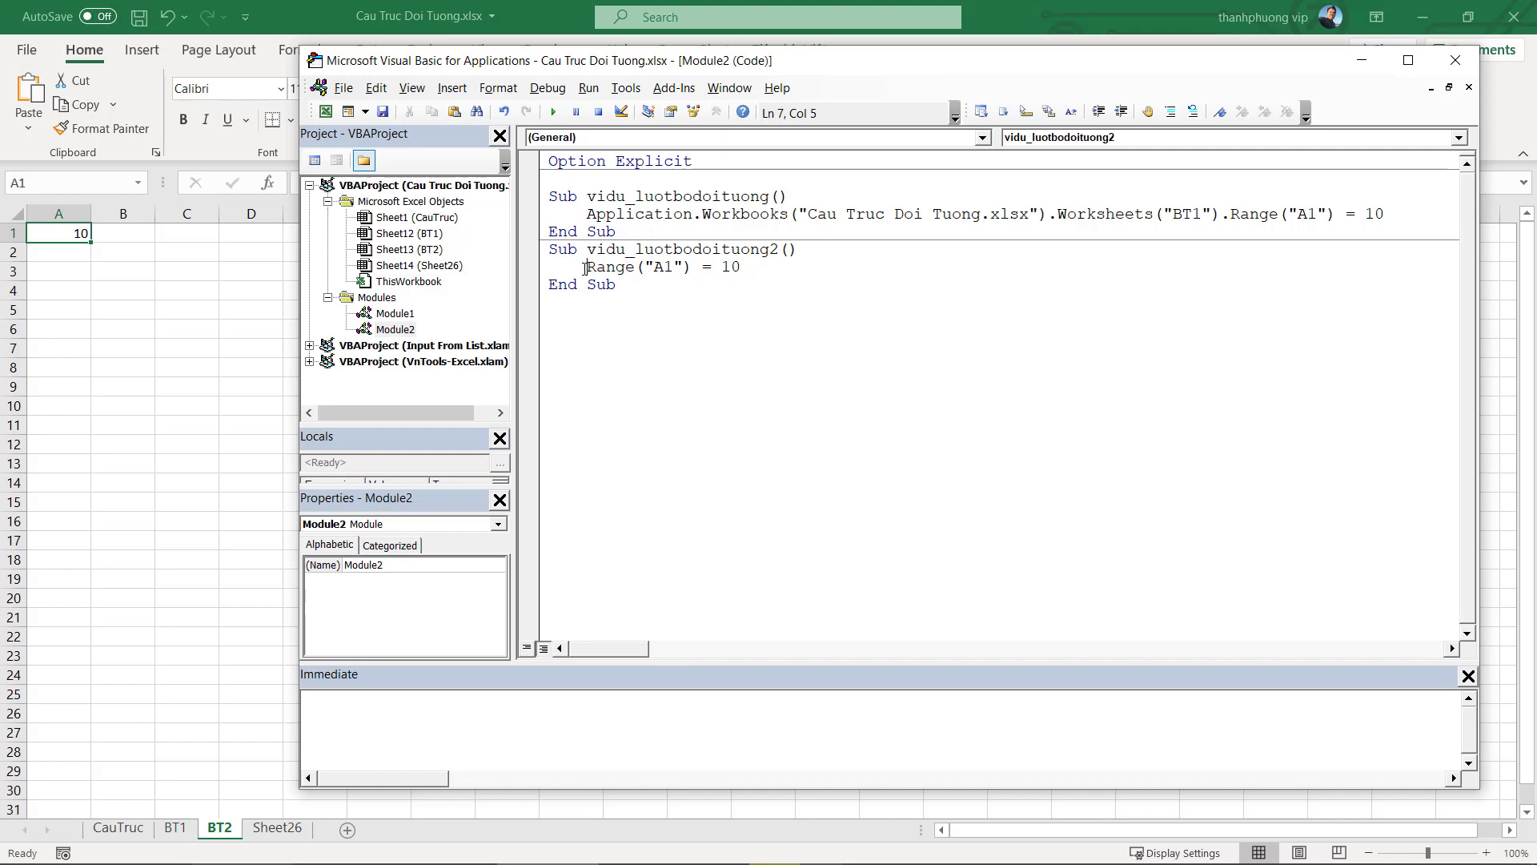
pyautogui.moveTo(586, 267); pyautogui.dragTo(693, 268)
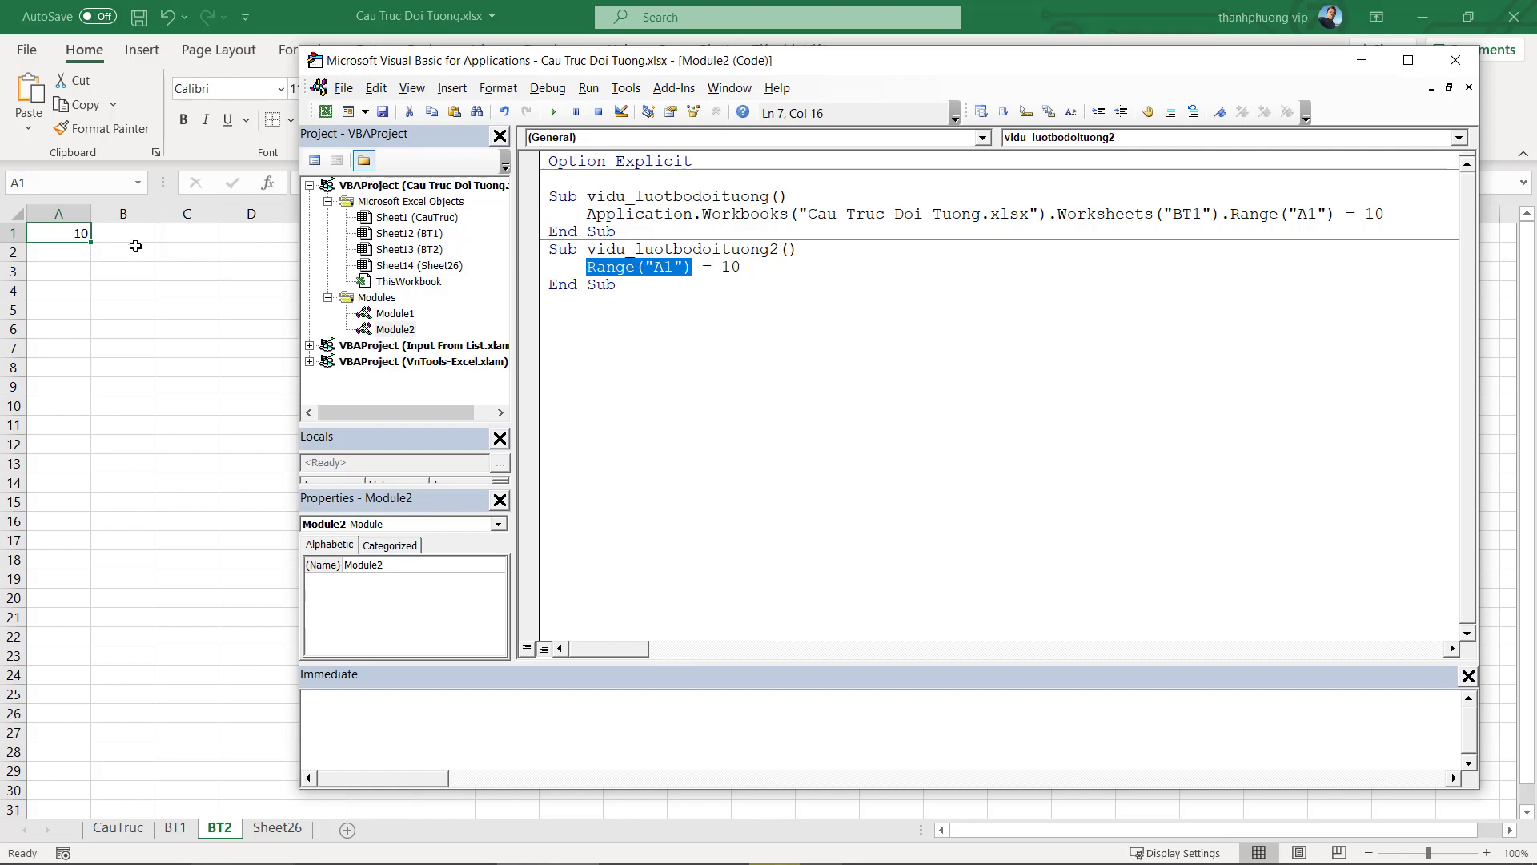
pyautogui.click(144, 272)
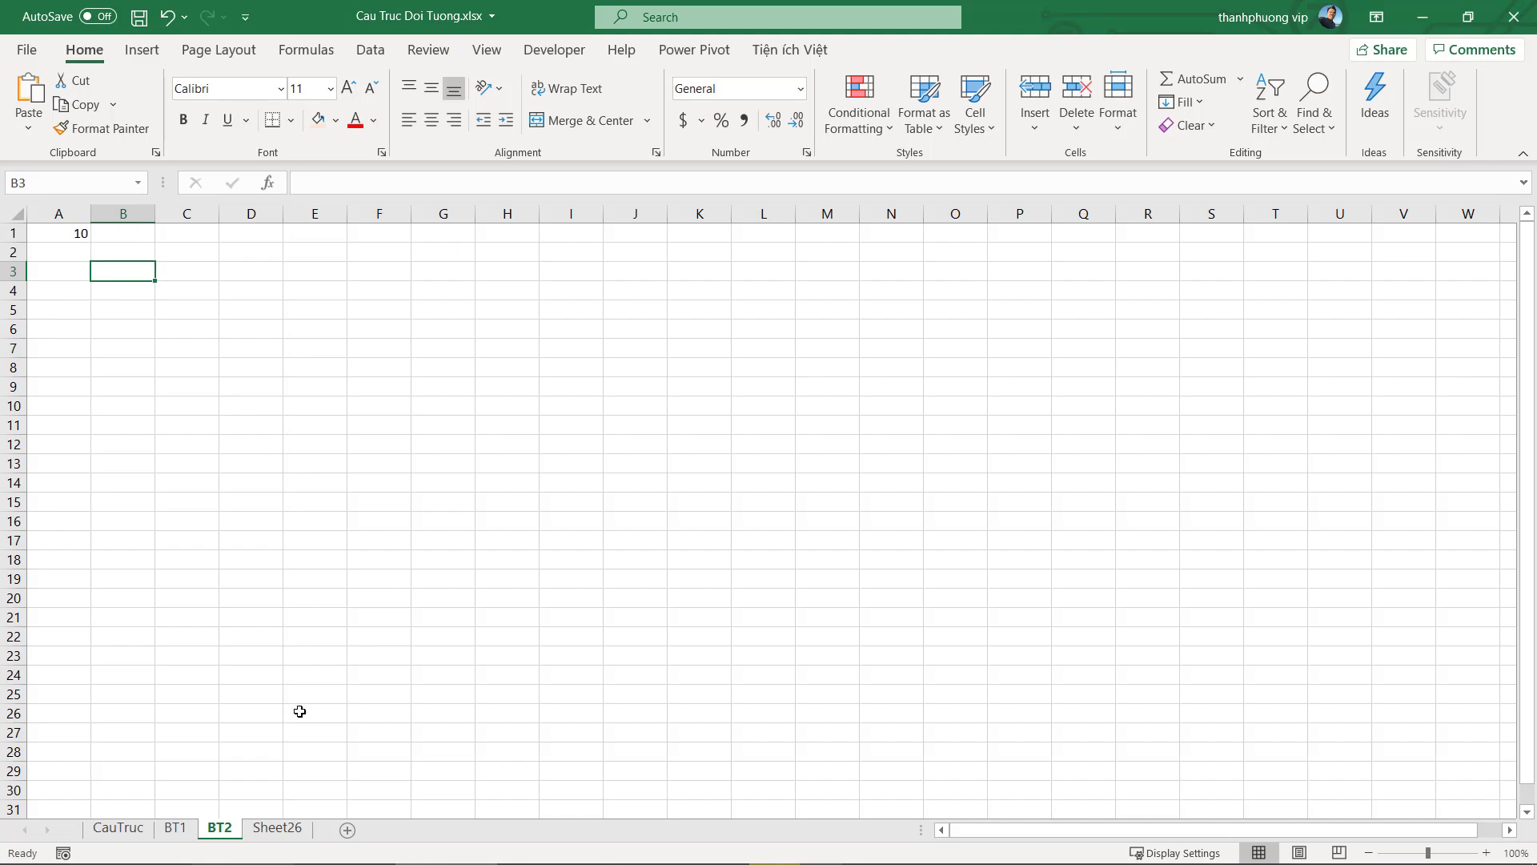
# Make Sheet26 active and run the short sub to write 10 into its A1
pyautogui.click(276, 828)
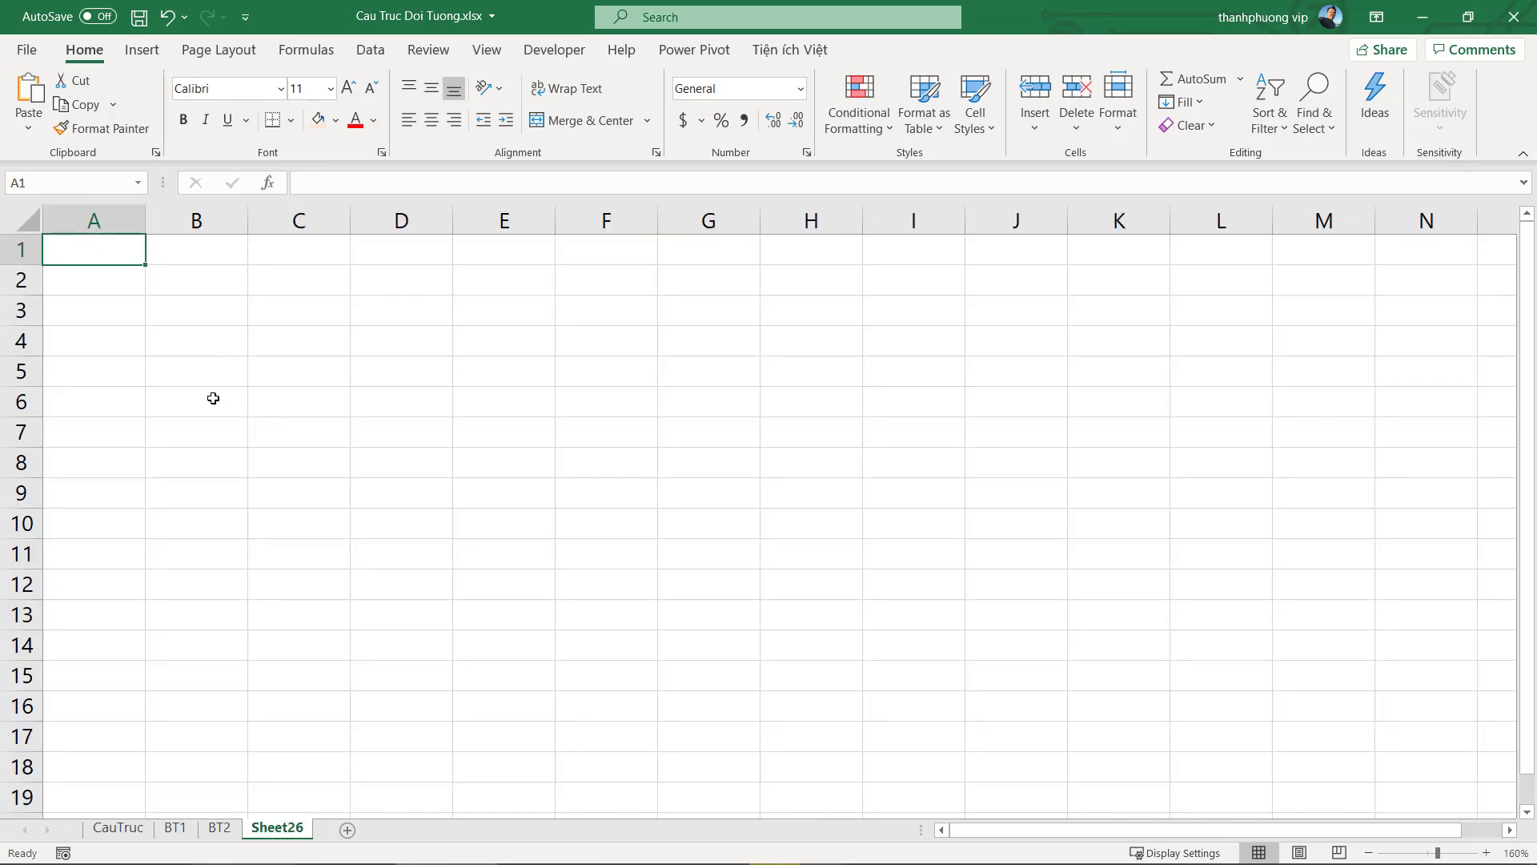
pyautogui.hotkey('alt', 'F11')
pyautogui.click(628, 266)
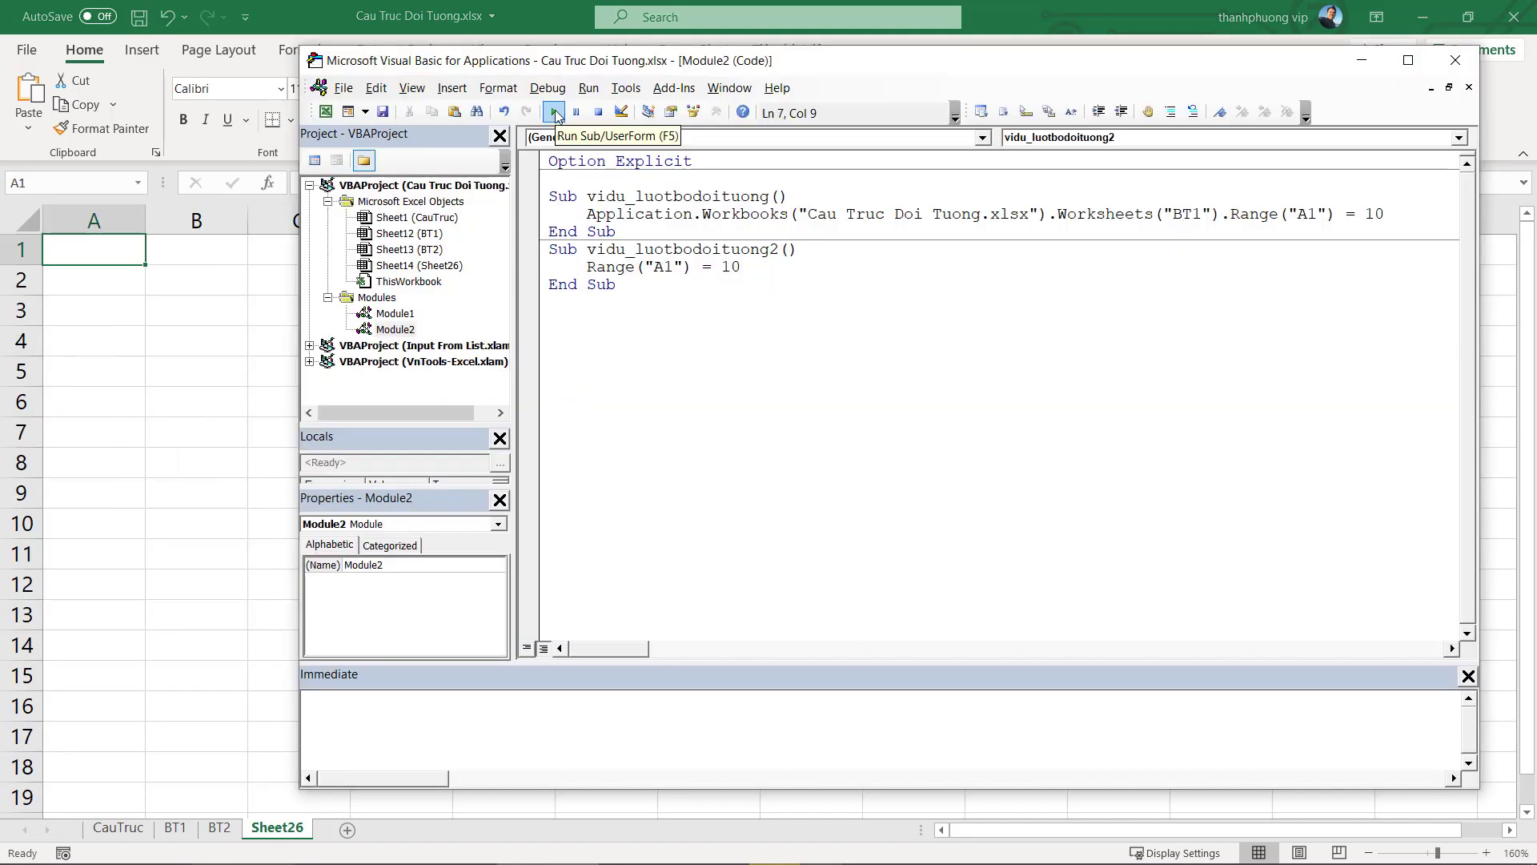
pyautogui.click(554, 112)
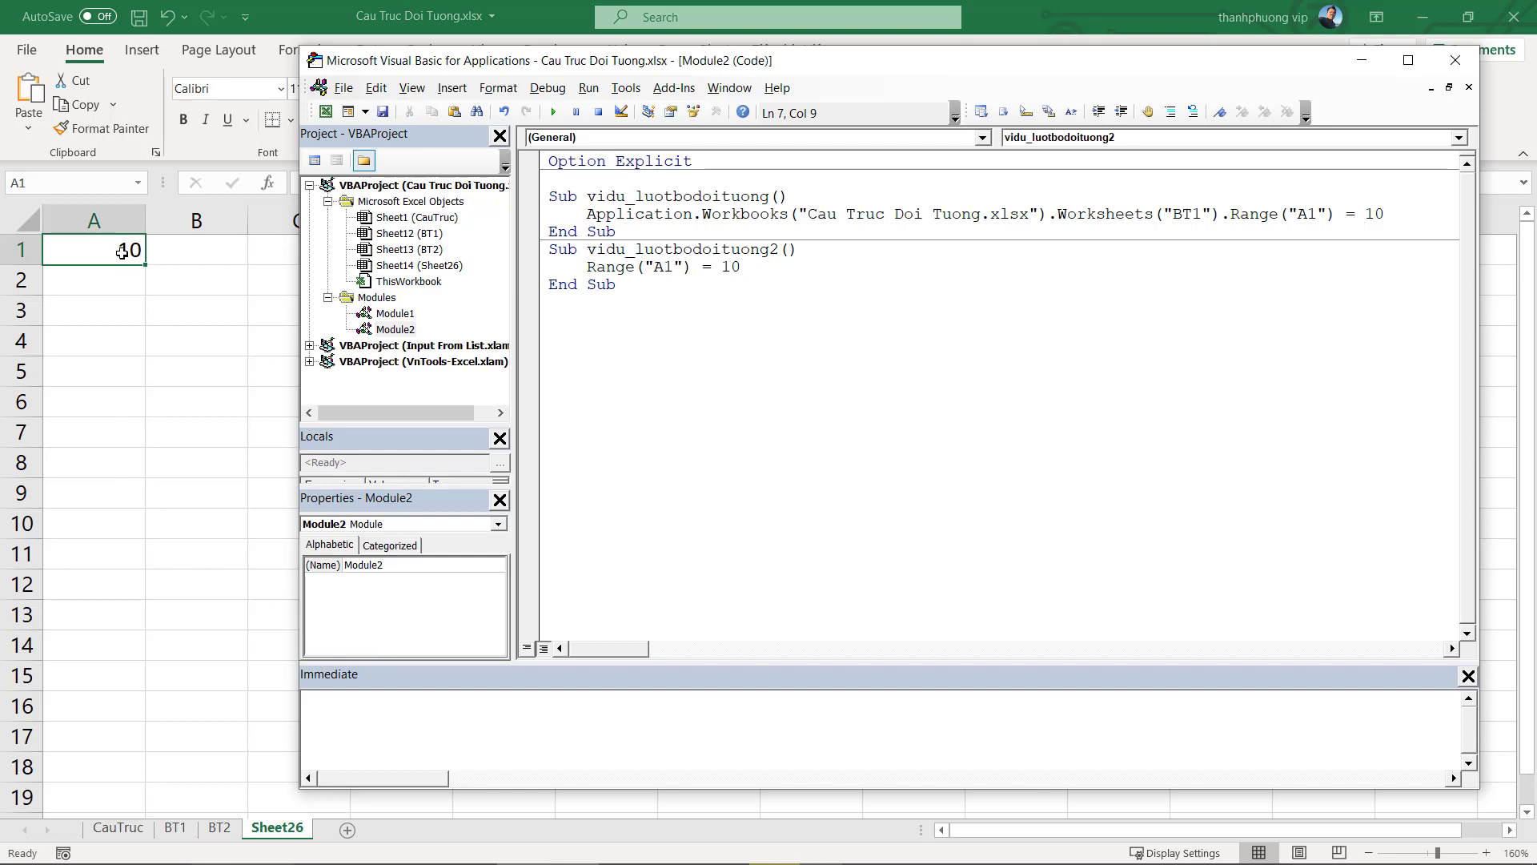
# Remove the extra leading space before Range("A1") = 10
pyautogui.click(685, 268)
pyautogui.click(588, 266)
pyautogui.click(674, 268)
pyautogui.click(607, 270)
pyautogui.moveTo(590, 265); pyautogui.dragTo(578, 266)
pyautogui.press('Delete')
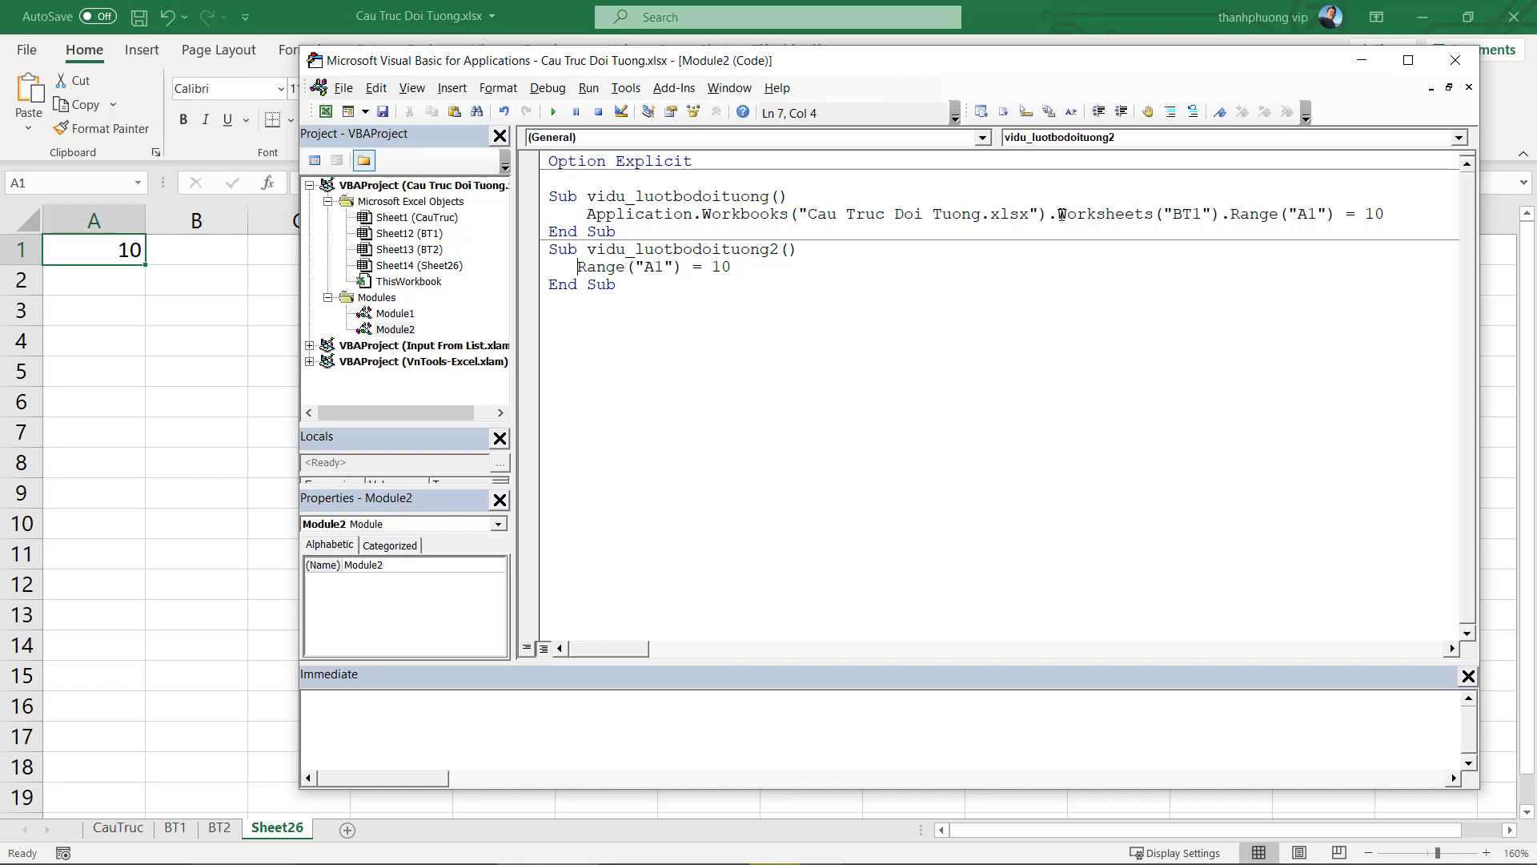
# Copy the Worksheets("BT1") reference from the first sub and paste it before Range on line 7
pyautogui.moveTo(1058, 215); pyautogui.dragTo(1219, 215)
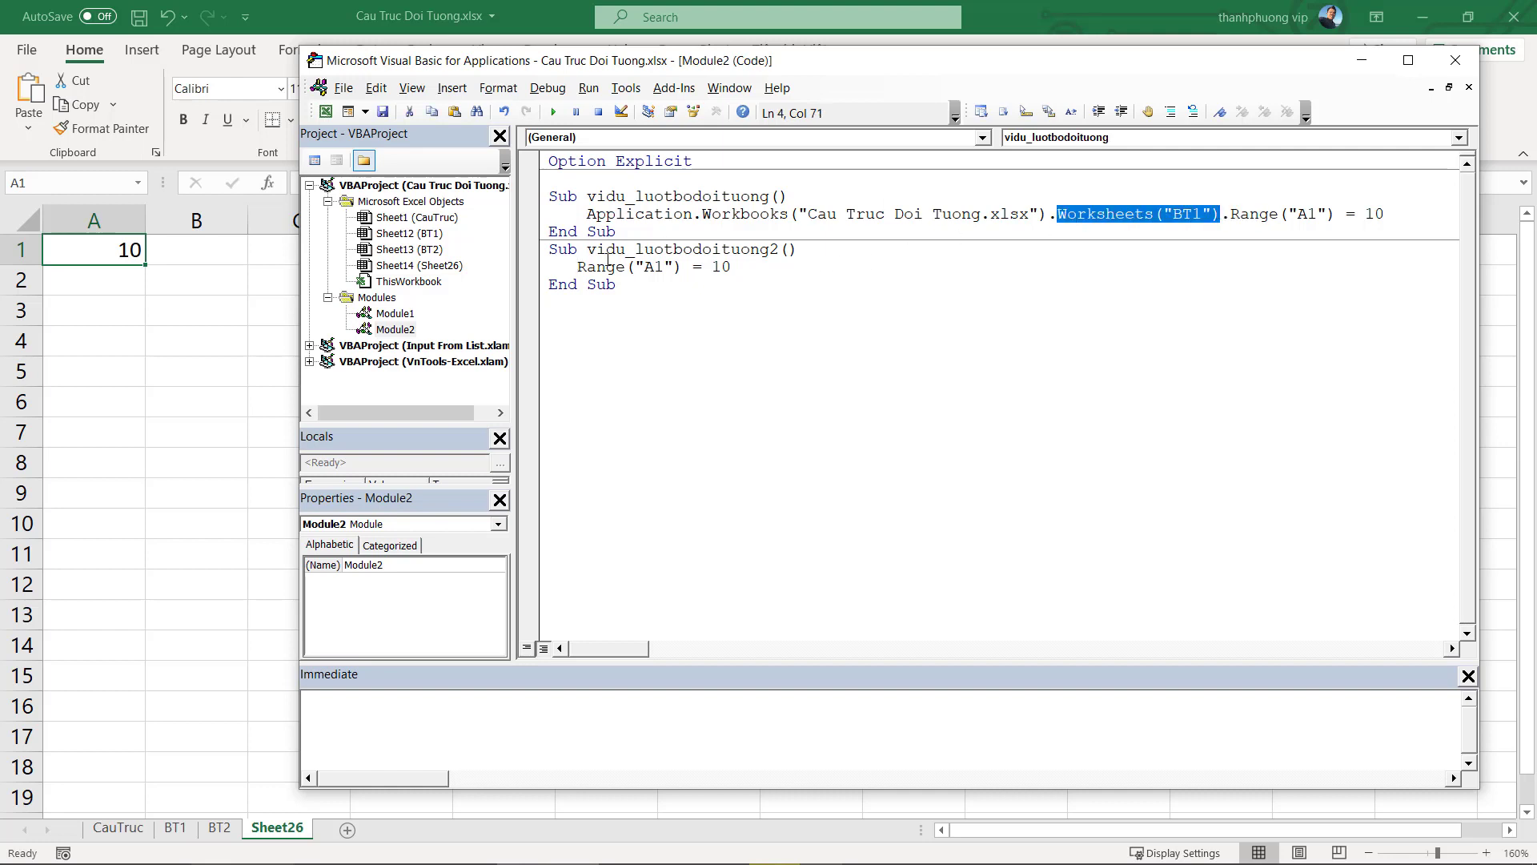
pyautogui.hotkey('ctrl', 'c')
pyautogui.click(577, 267)
pyautogui.hotkey('ctrl', 'v')
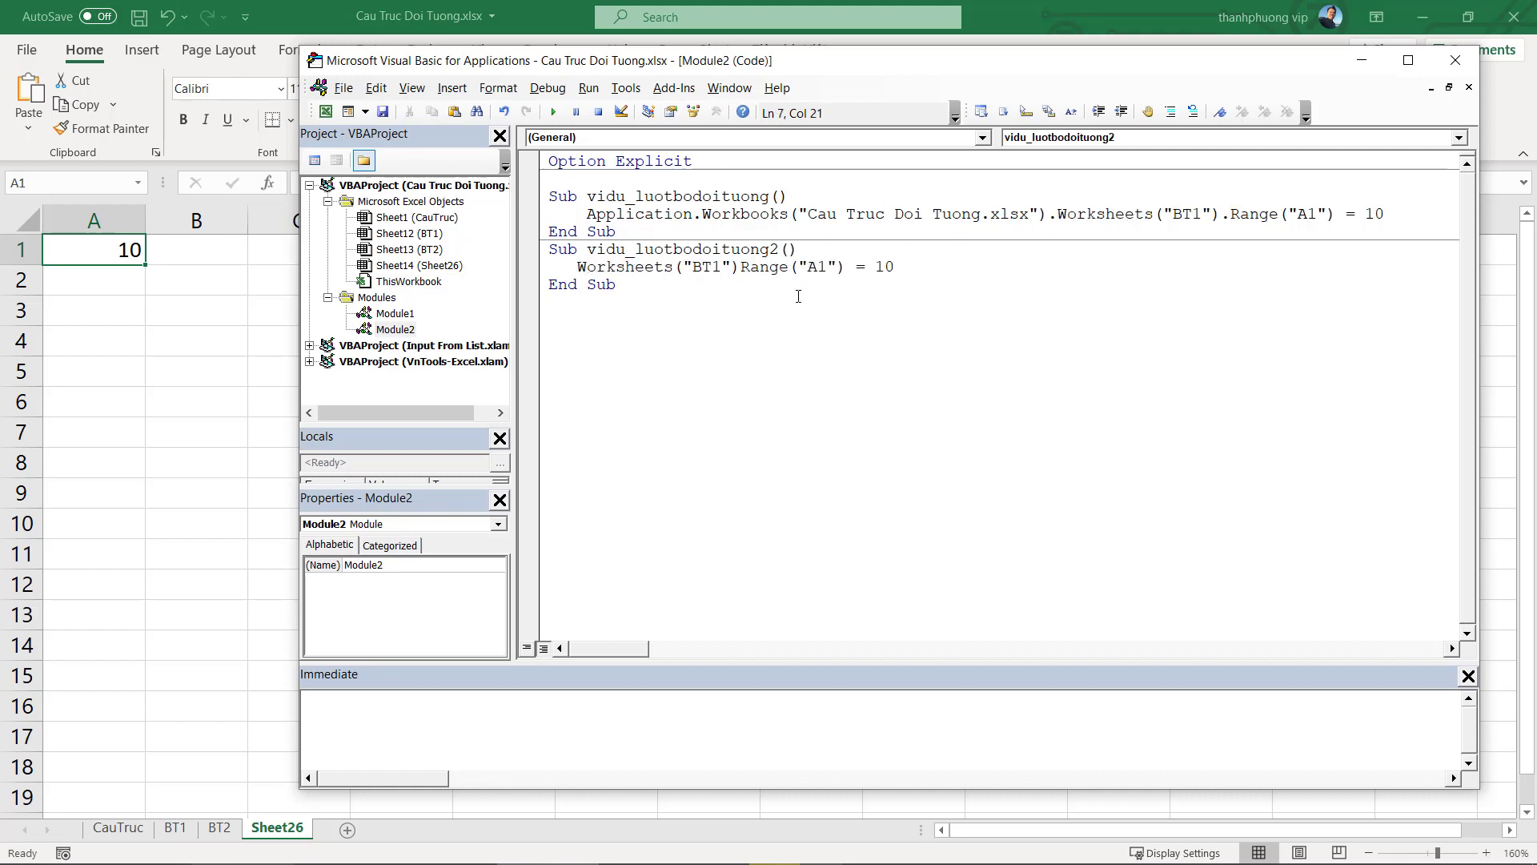
pyautogui.write('.')
pyautogui.click(846, 267)
# Select the sheet reference on line 7 and look up the code names of sheets BT2 and BT1
pyautogui.moveTo(576, 267); pyautogui.dragTo(741, 273)
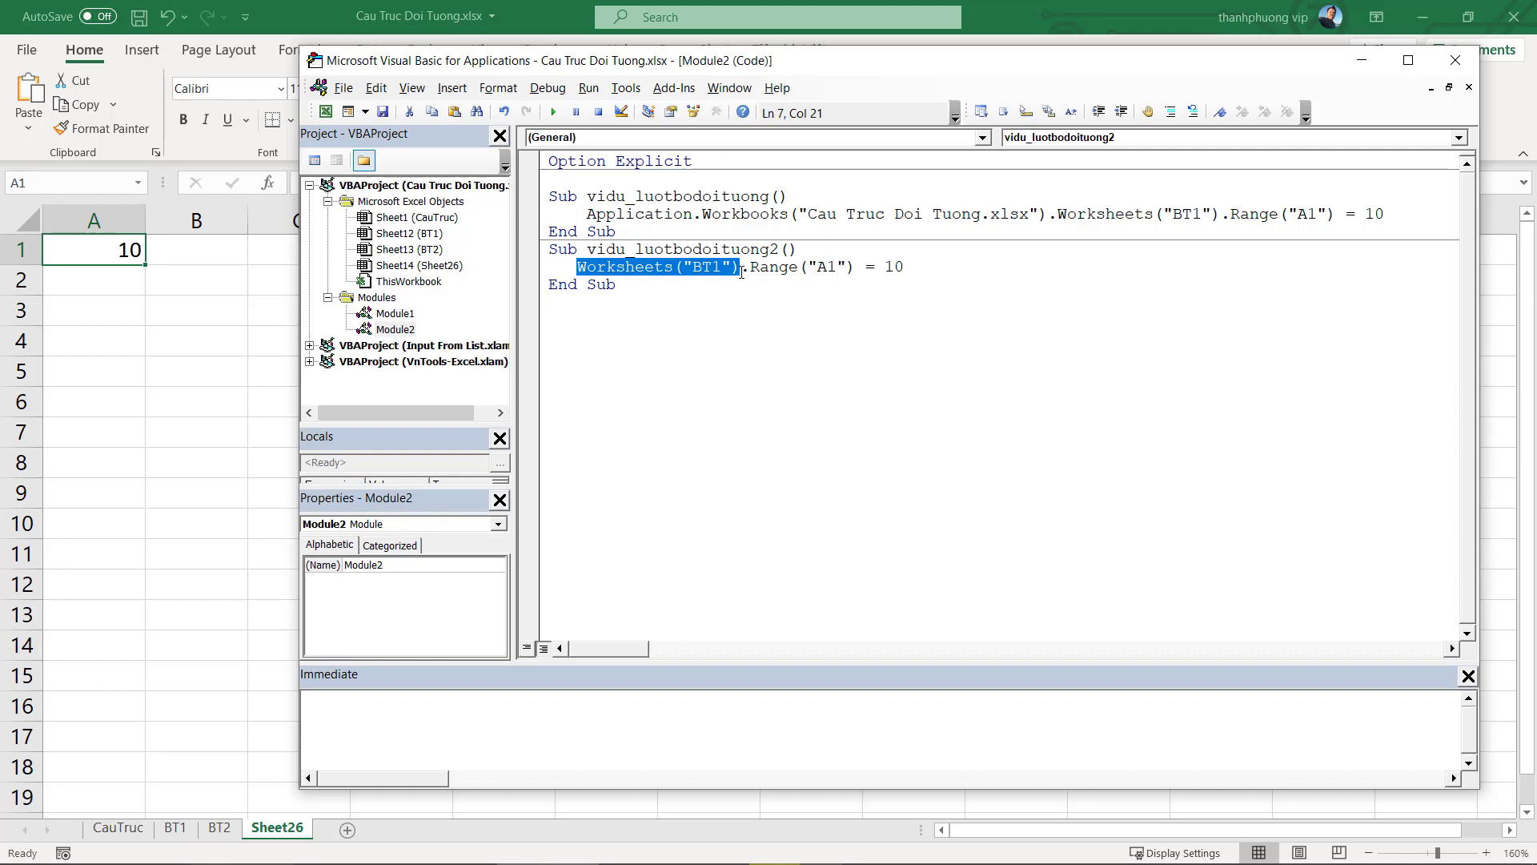
pyautogui.click(682, 267)
pyautogui.moveTo(578, 267); pyautogui.dragTo(744, 266)
pyautogui.click(430, 249)
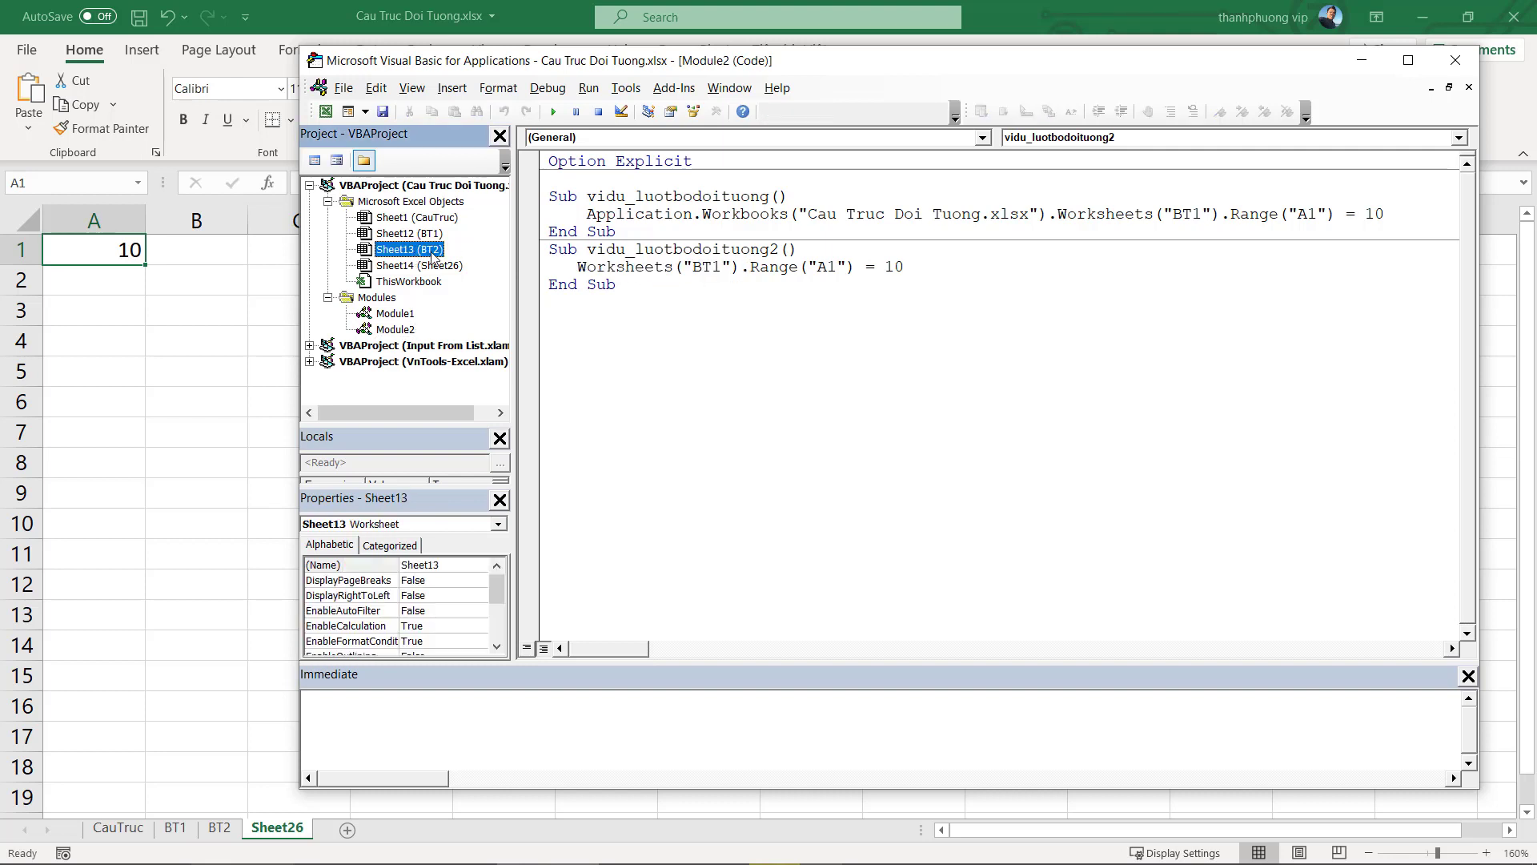
pyautogui.click(404, 234)
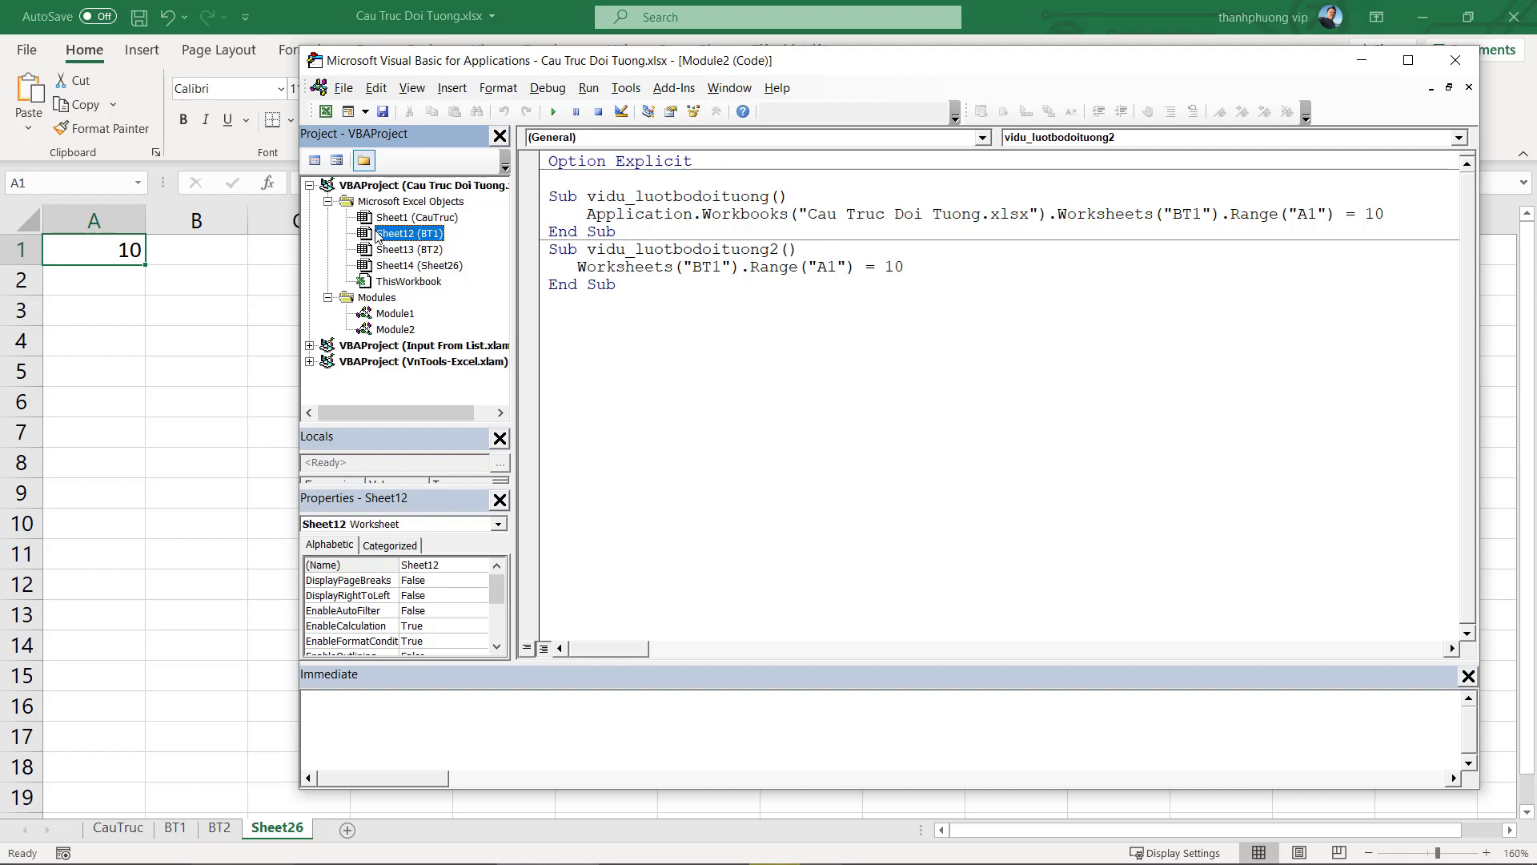
# Rewrite line 7 as Sheet12.Range("A1") = "A" and run vidu_luotbodoituong2
pyautogui.moveTo(576, 267)
pyautogui.mouseDown()
pyautogui.moveTo(950, 276)
pyautogui.moveTo(578, 267)
pyautogui.mouseUp()
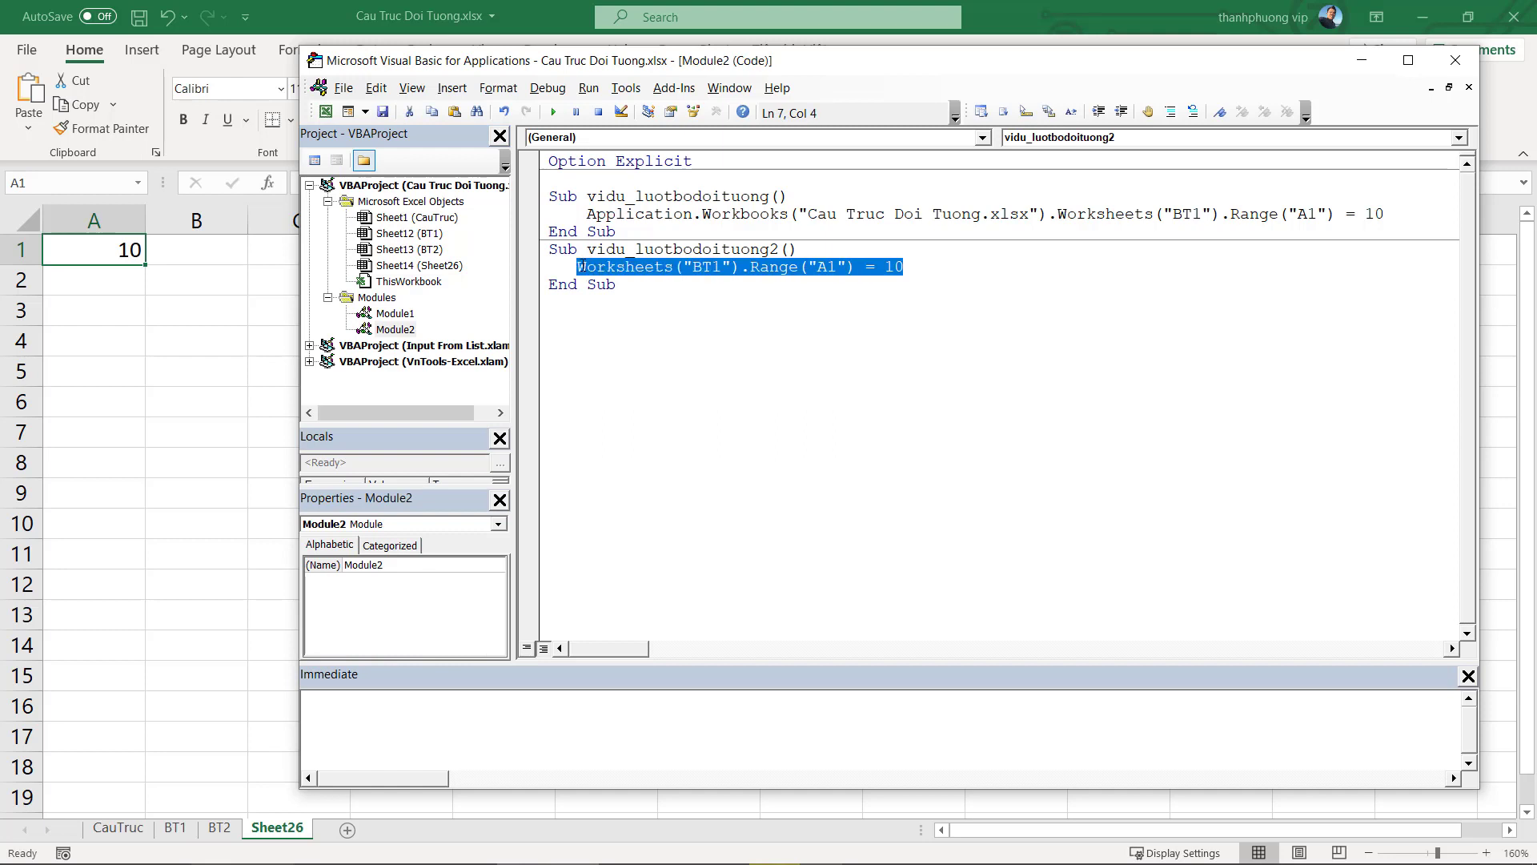
pyautogui.write('Sheet1')
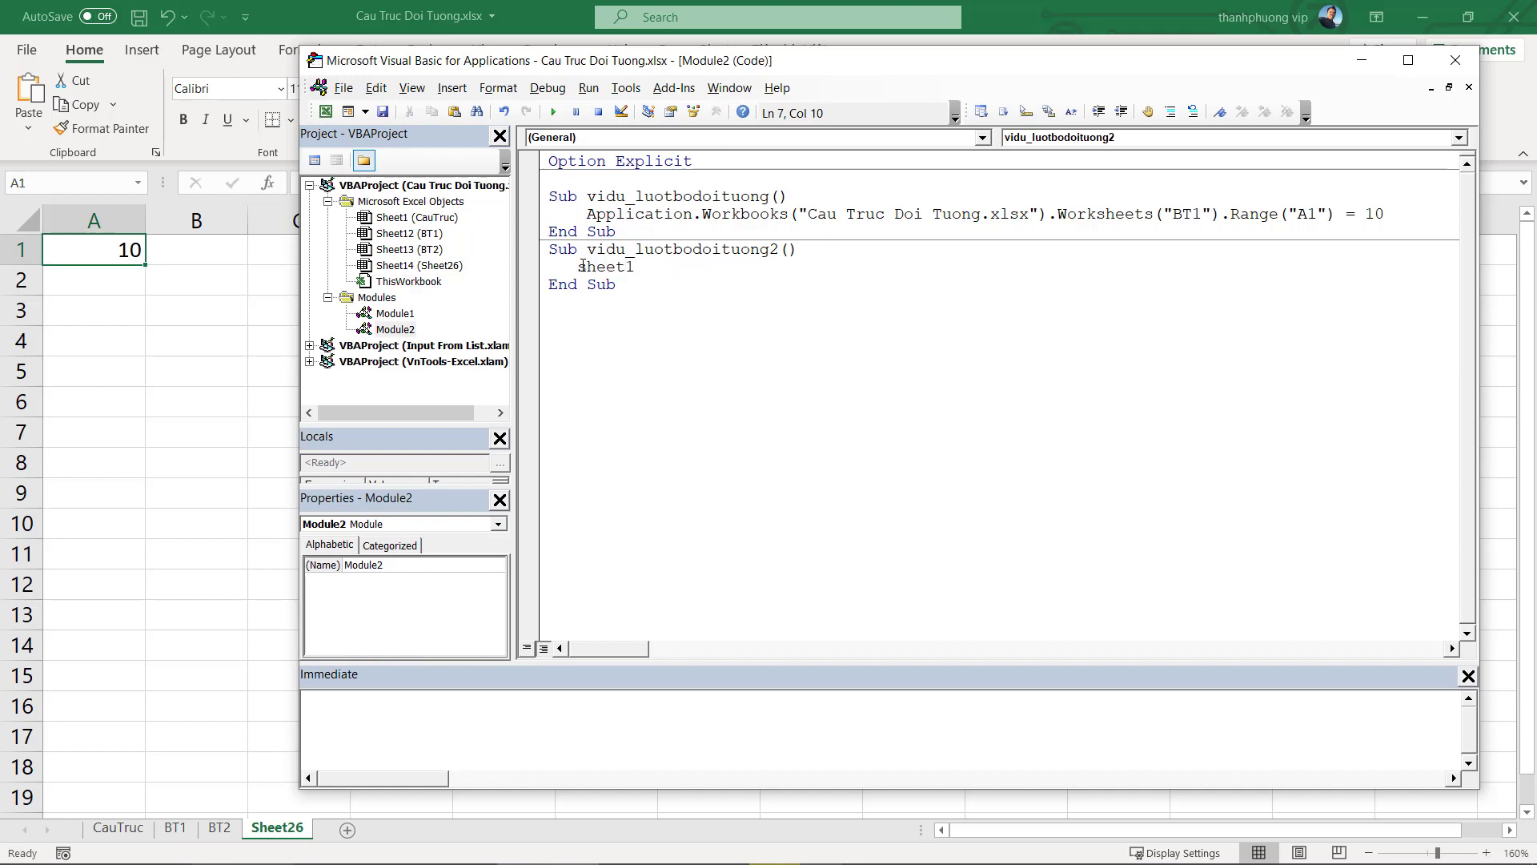
pyautogui.write('2.Range')
pyautogui.write('("A1"')
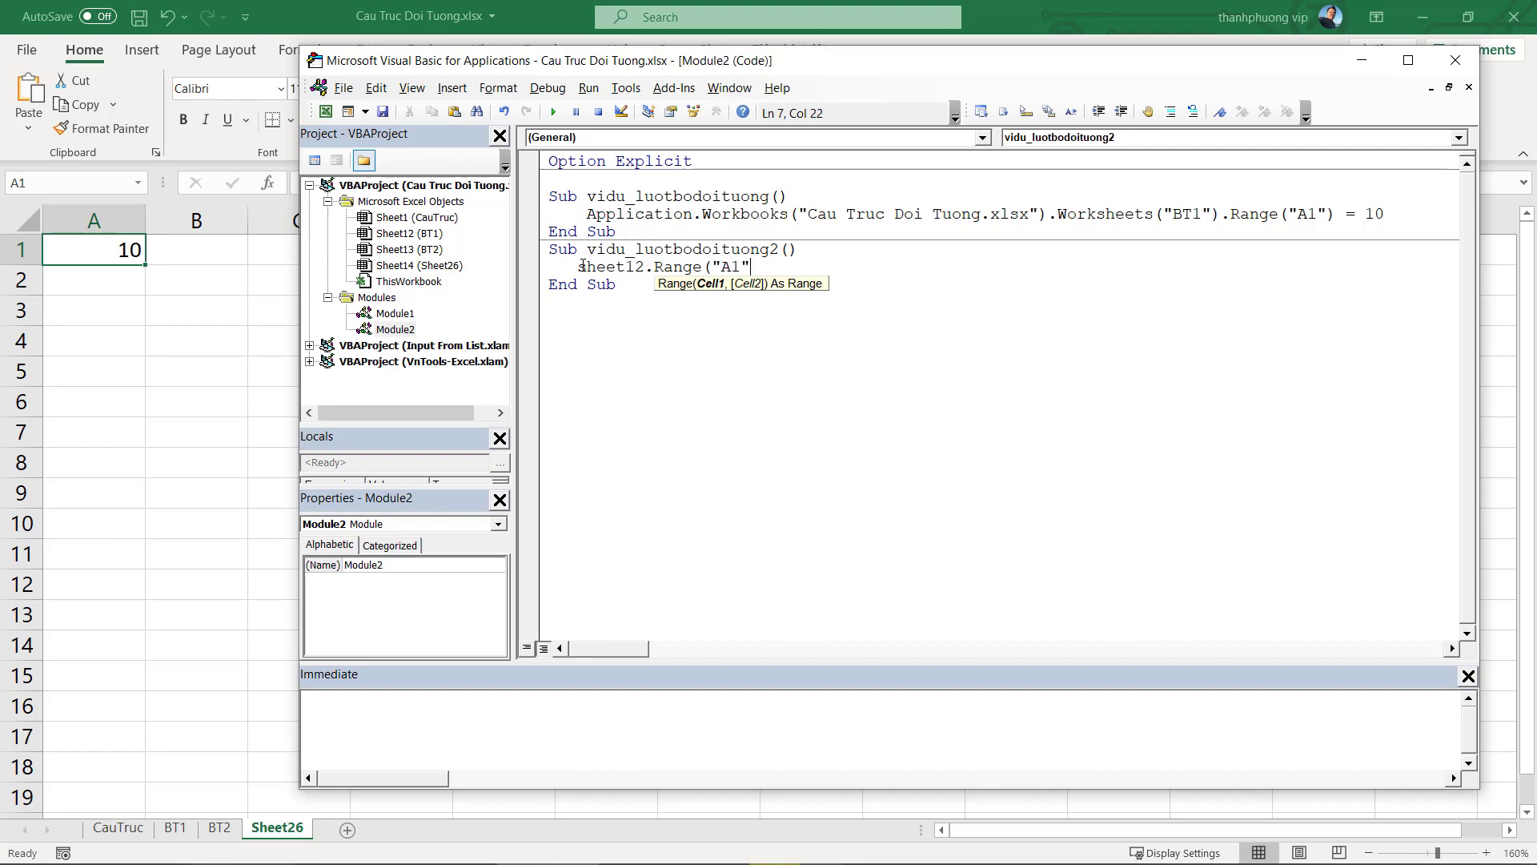
pyautogui.press('Escape')
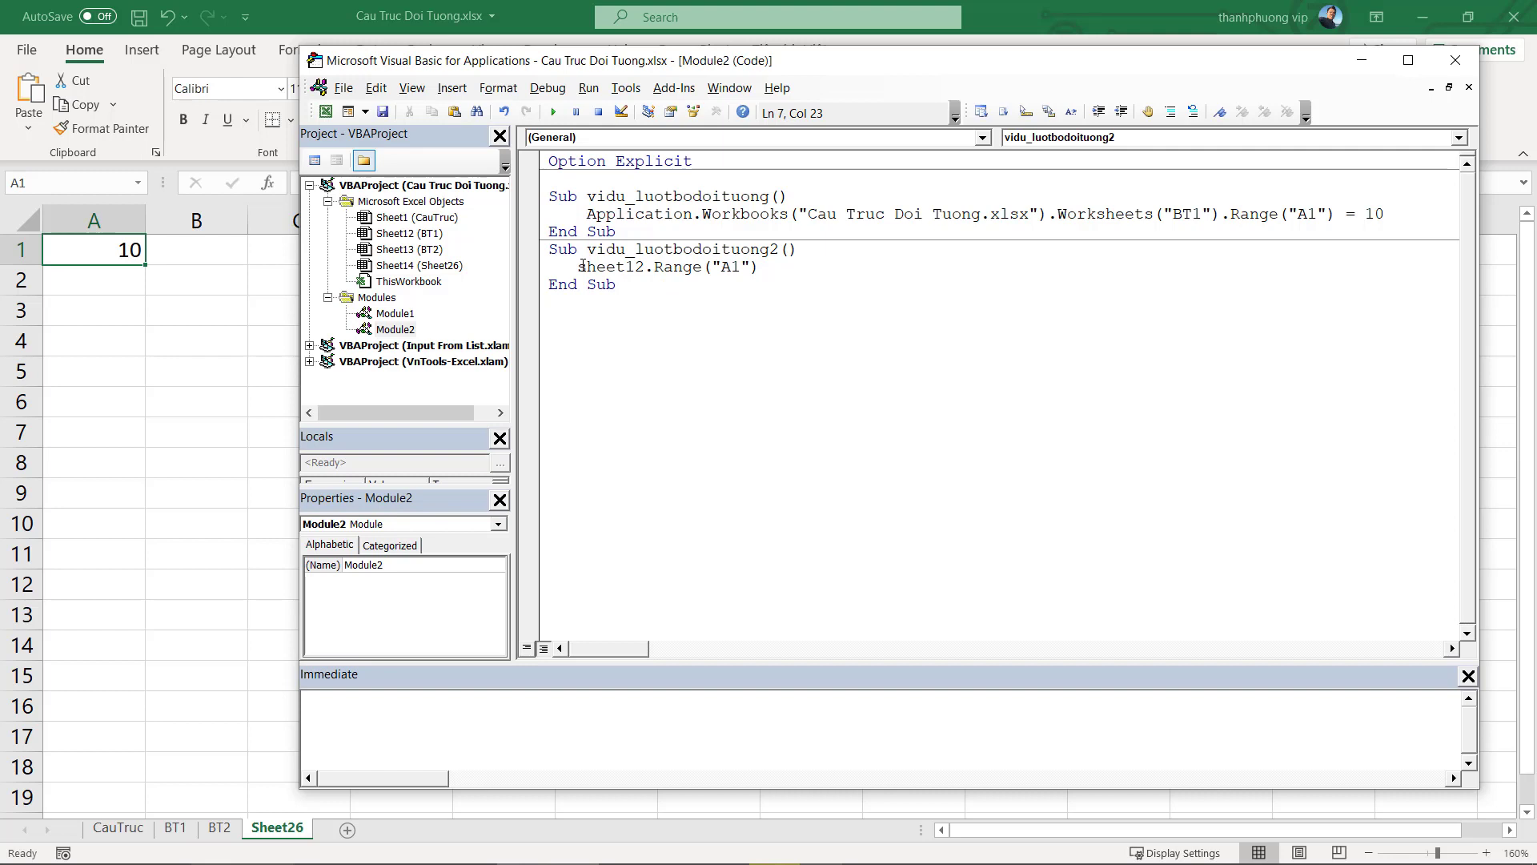
pyautogui.write('= "A"')
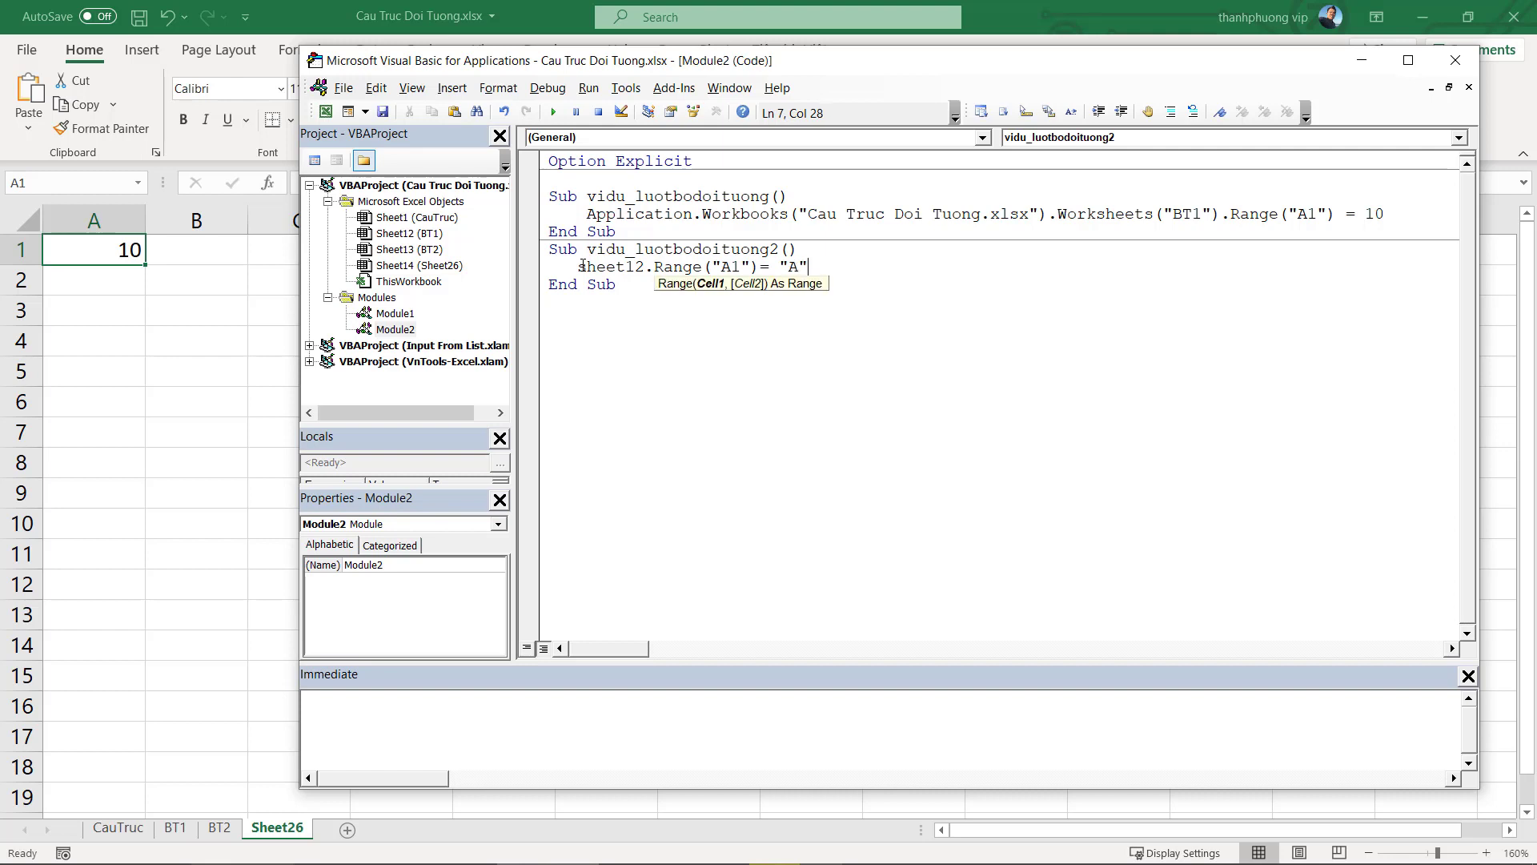
pyautogui.click(606, 267)
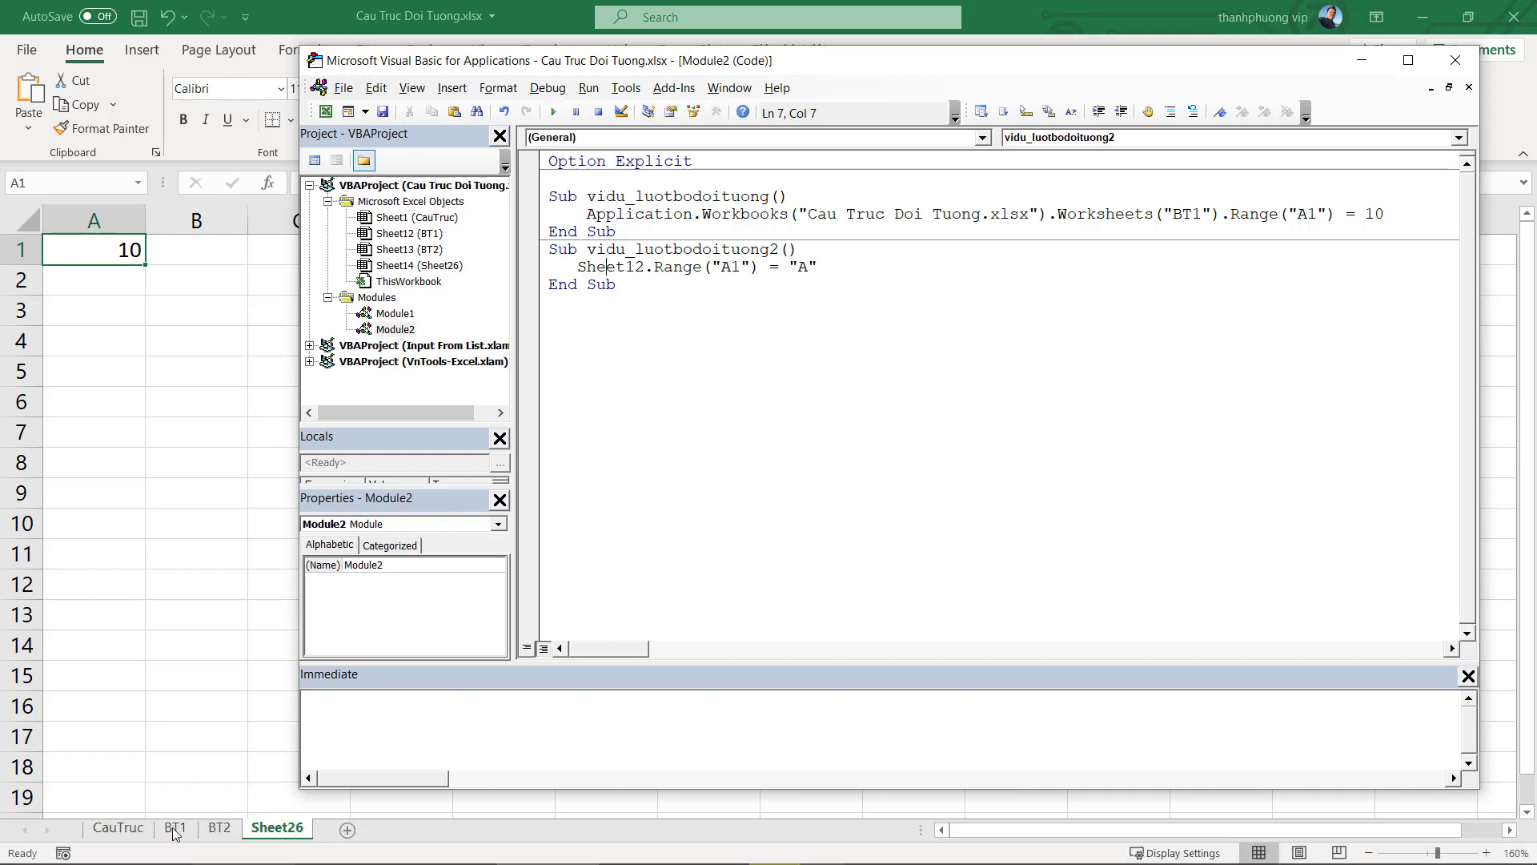
pyautogui.click(173, 830)
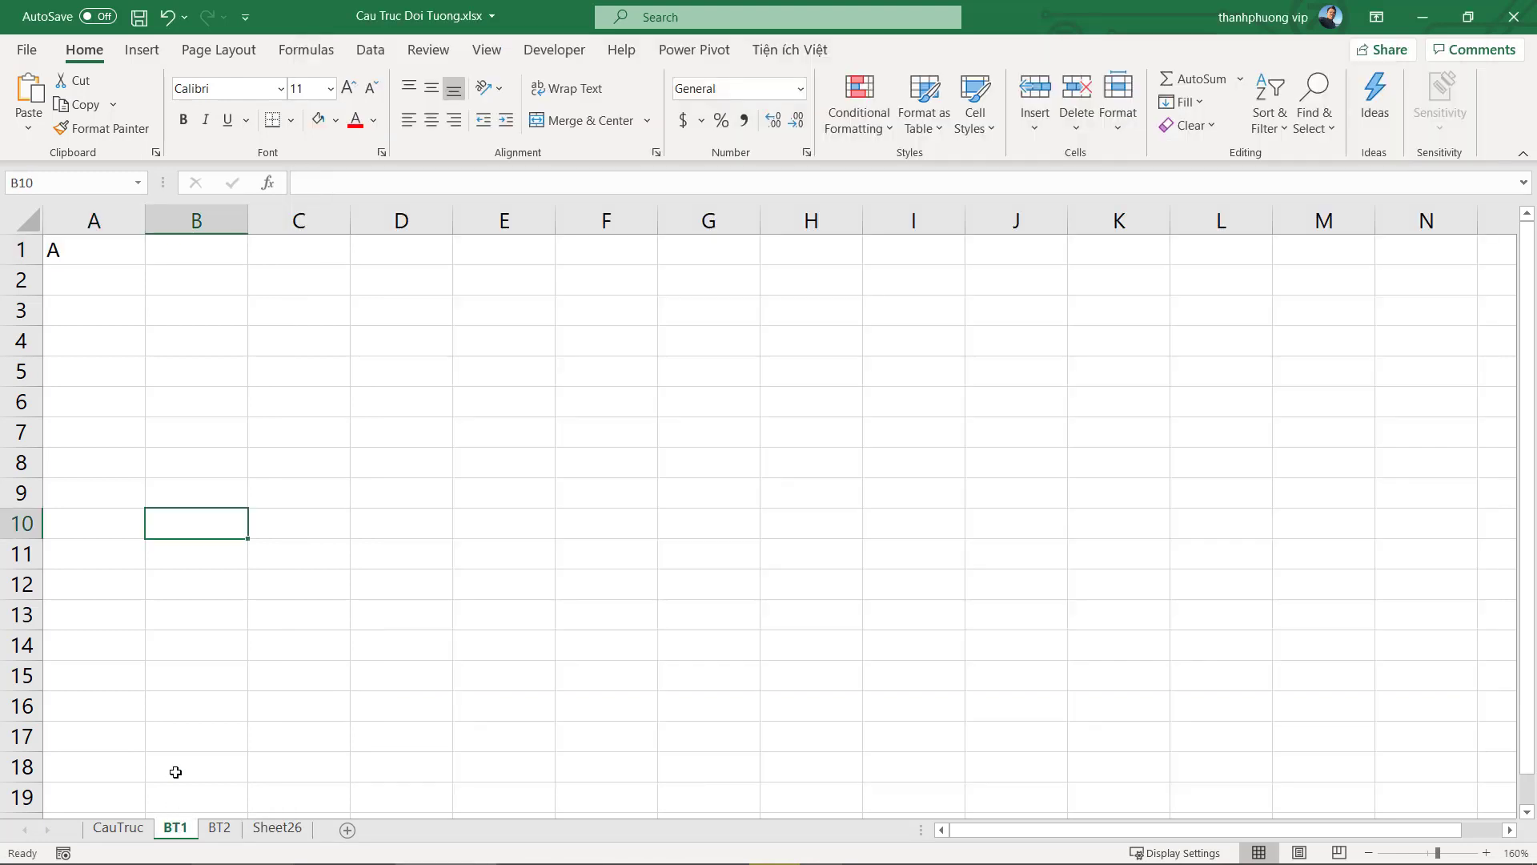
pyautogui.click(92, 249)
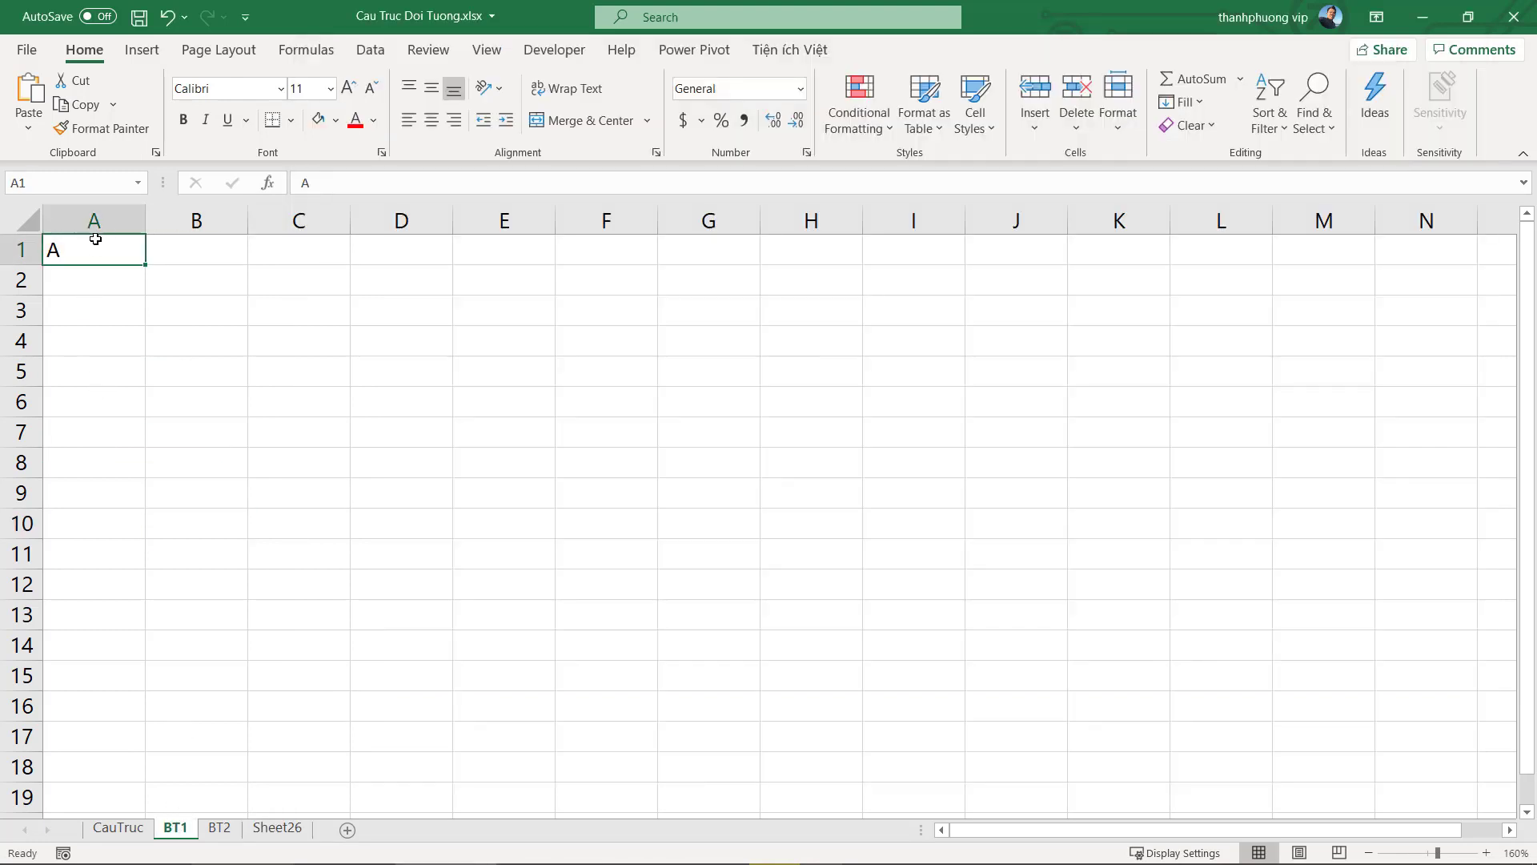
pyautogui.hotkey('alt', 'F11')
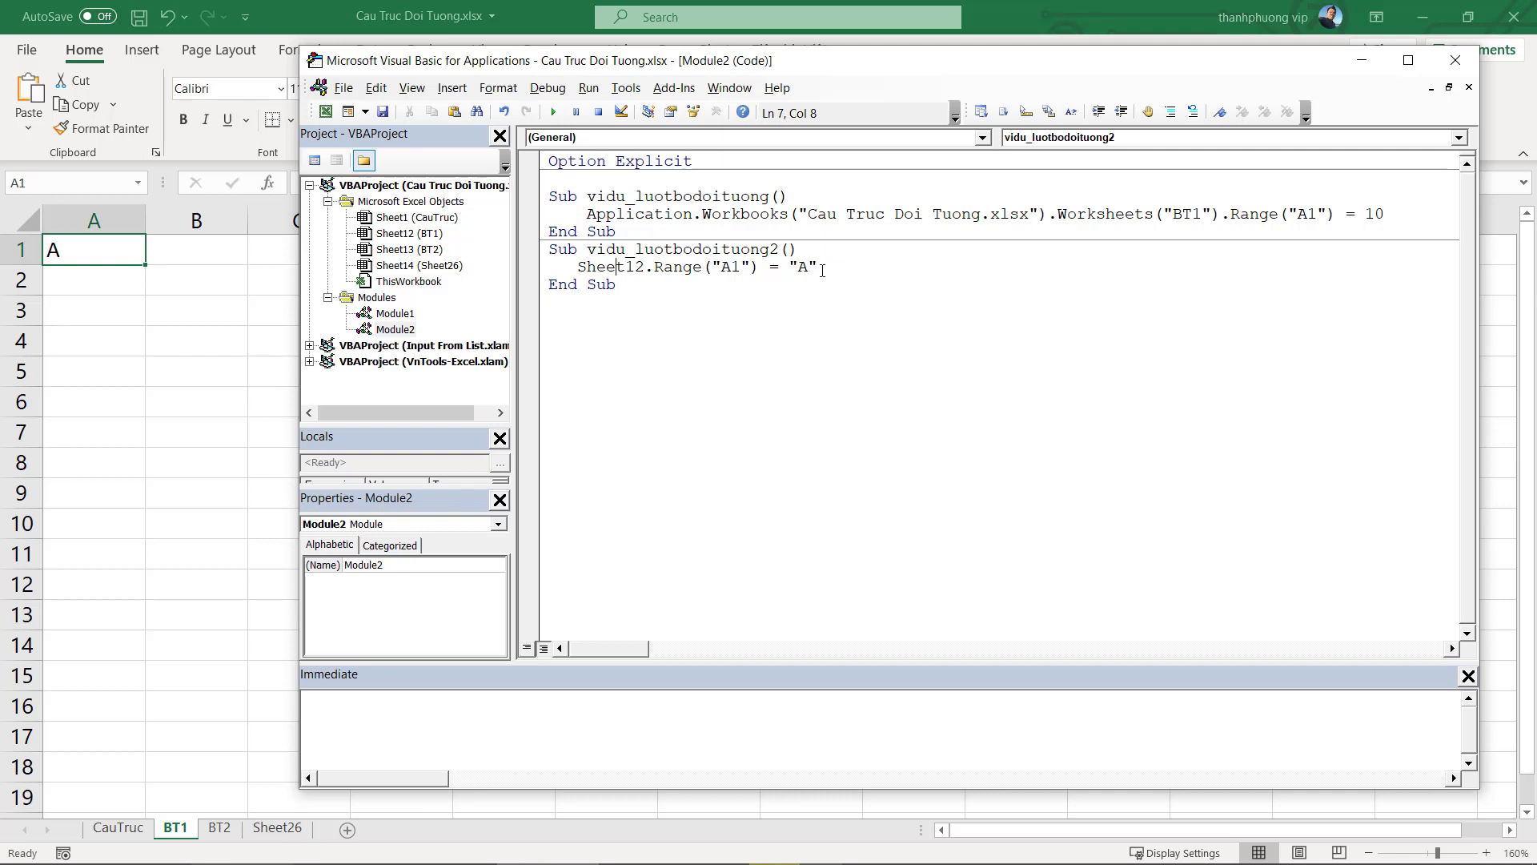
pyautogui.moveTo(581, 265); pyautogui.dragTo(816, 266)
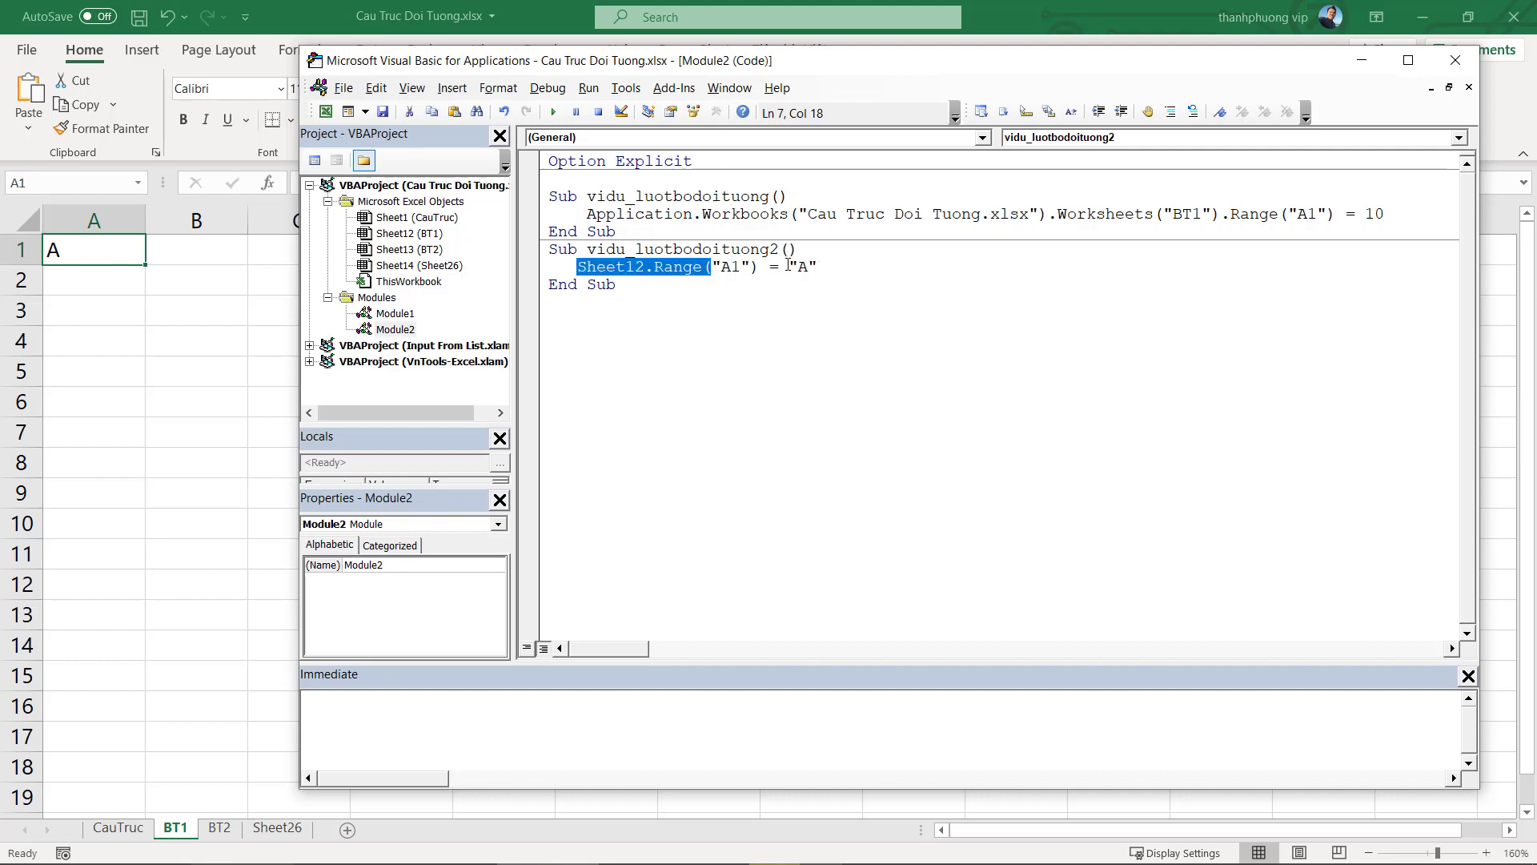
pyautogui.click(819, 266)
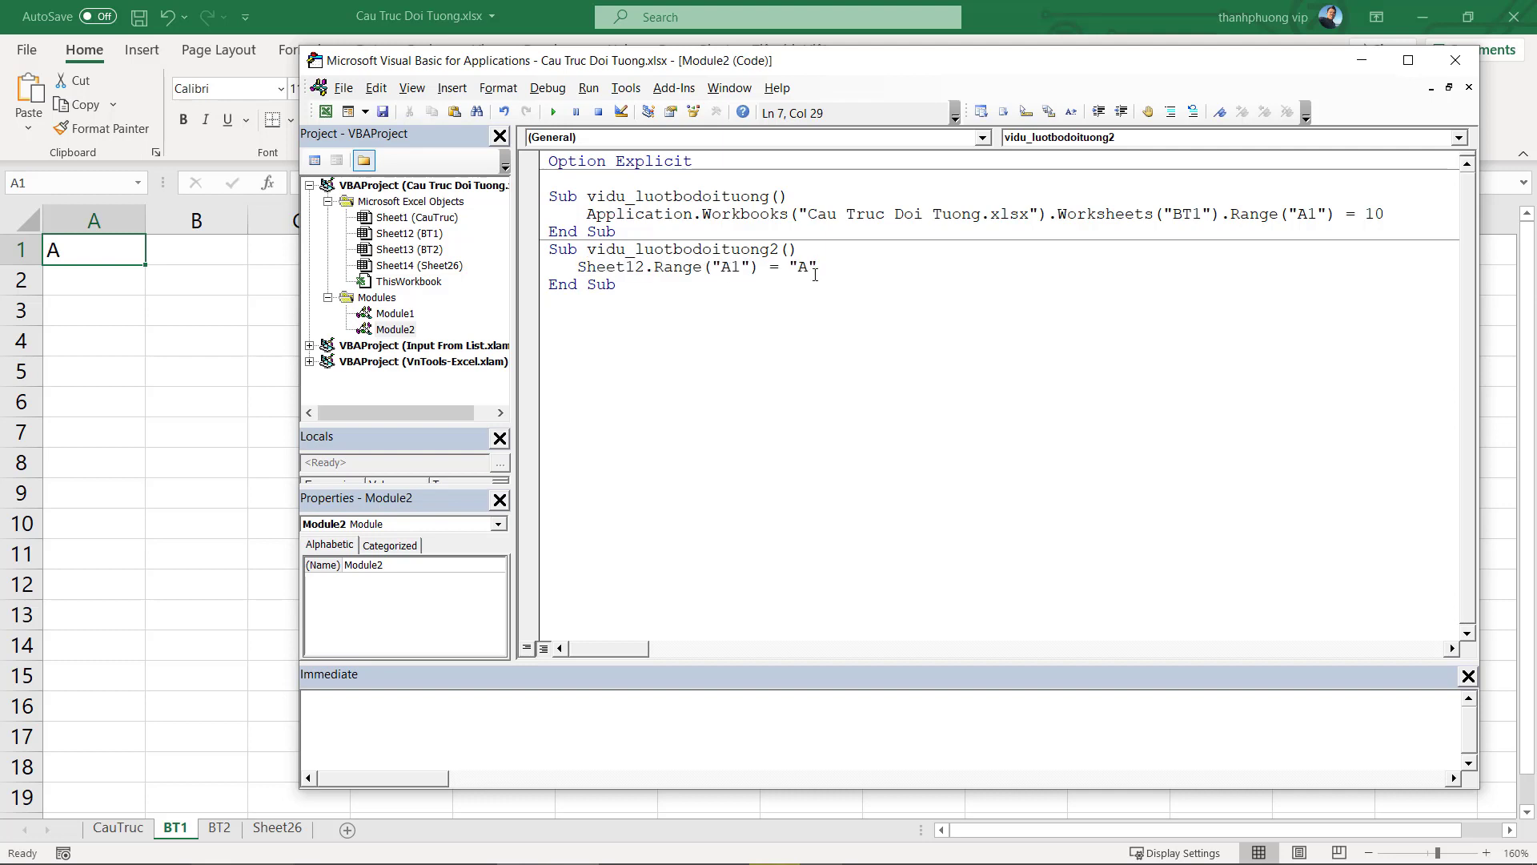
pyautogui.click(807, 300)
pyautogui.click(711, 267)
pyautogui.moveTo(566, 265); pyautogui.dragTo(818, 266)
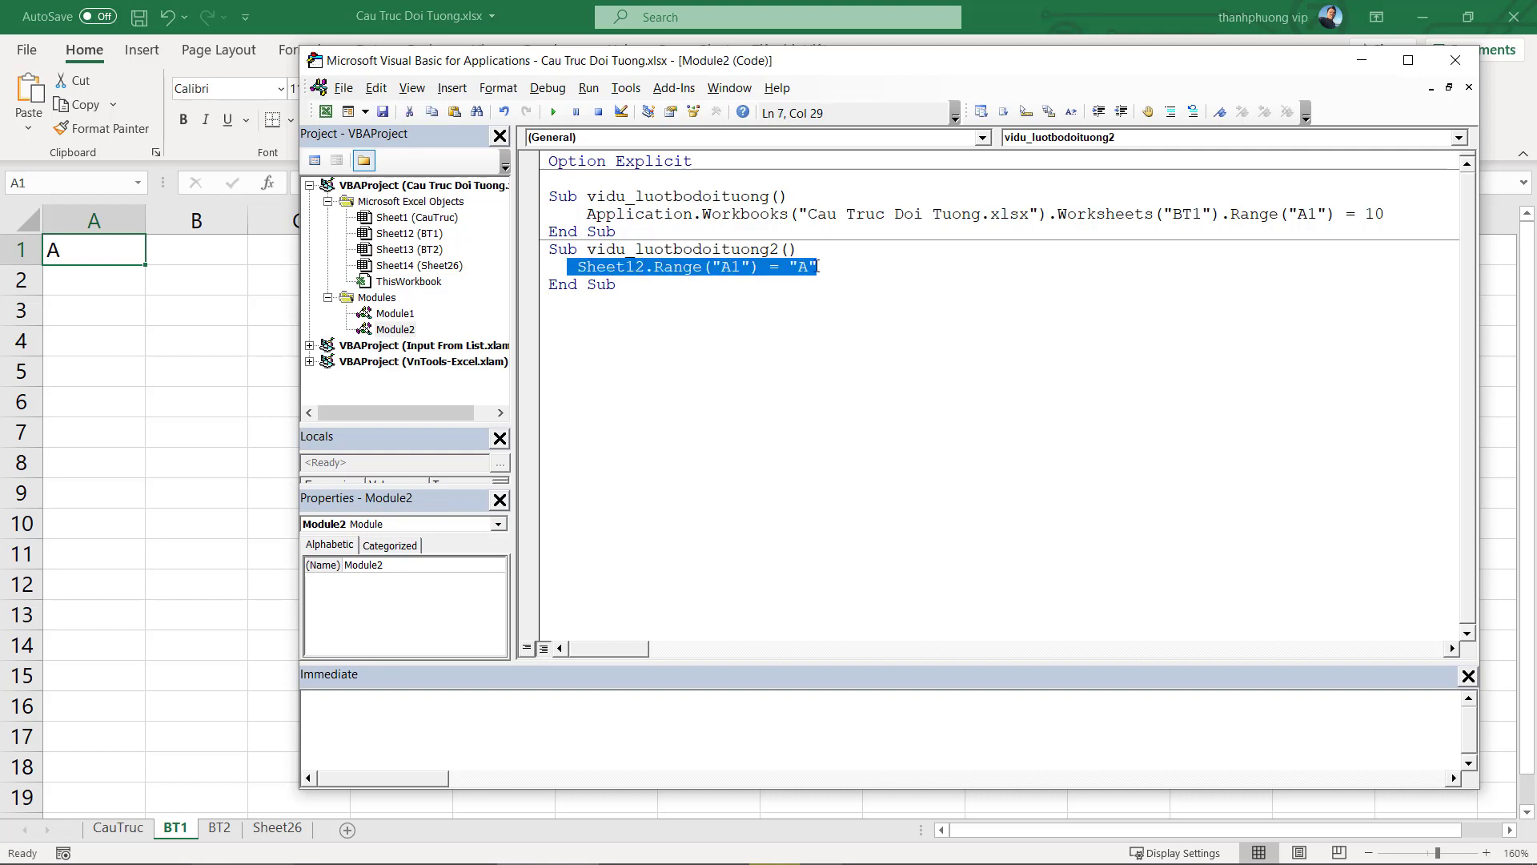
pyautogui.click(817, 265)
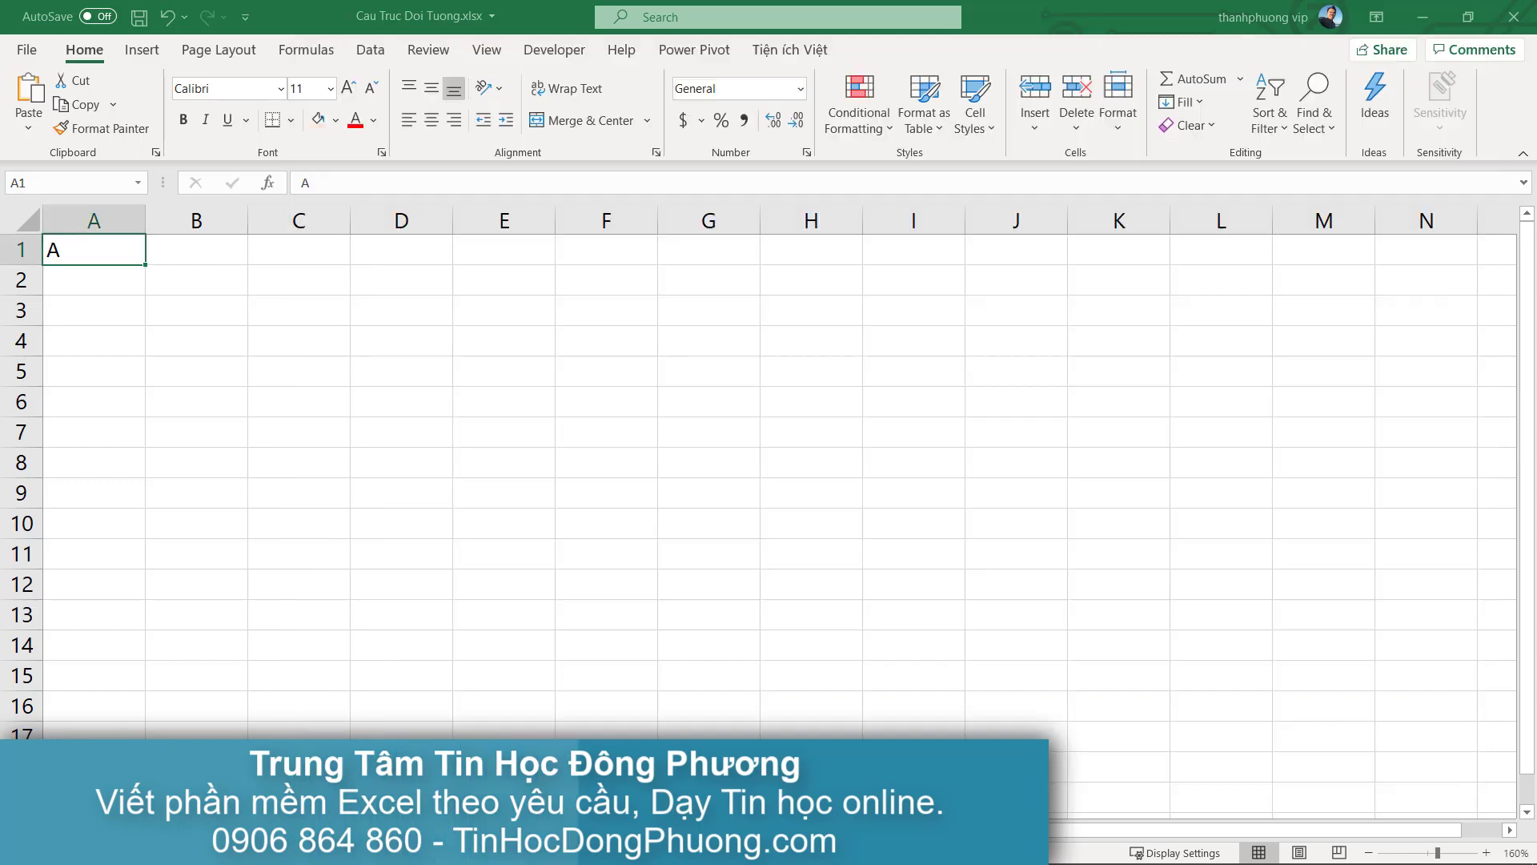
pyautogui.hotkey('ctrl', 'pageup')
# On the CauTruc notes sheet, append '- Activate Sheet' to the note in cell B22
pyautogui.click(231, 616)
pyautogui.doubleClick(266, 615)
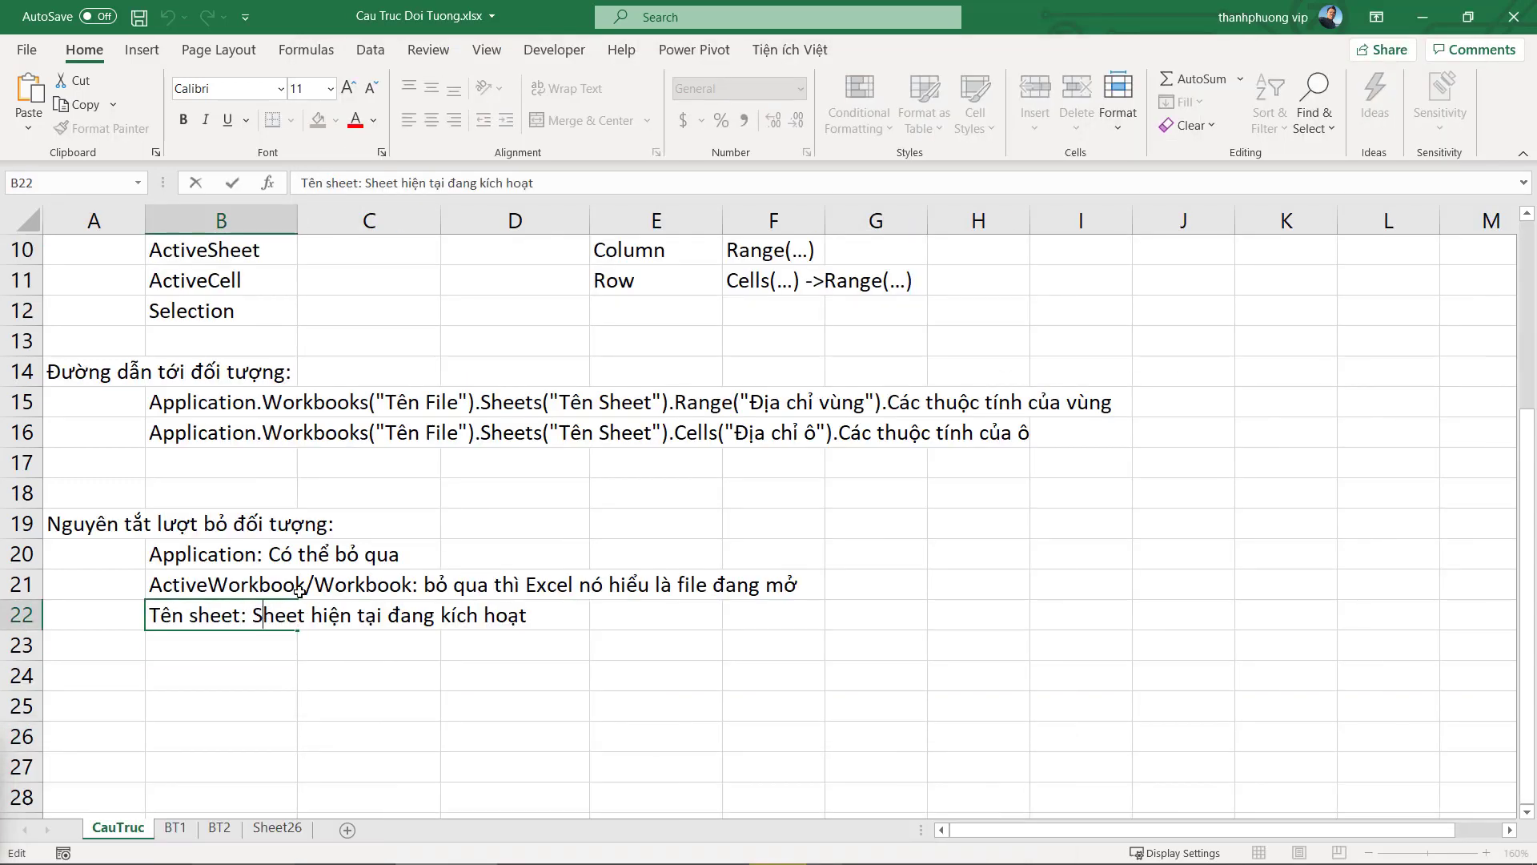
pyautogui.click(207, 583)
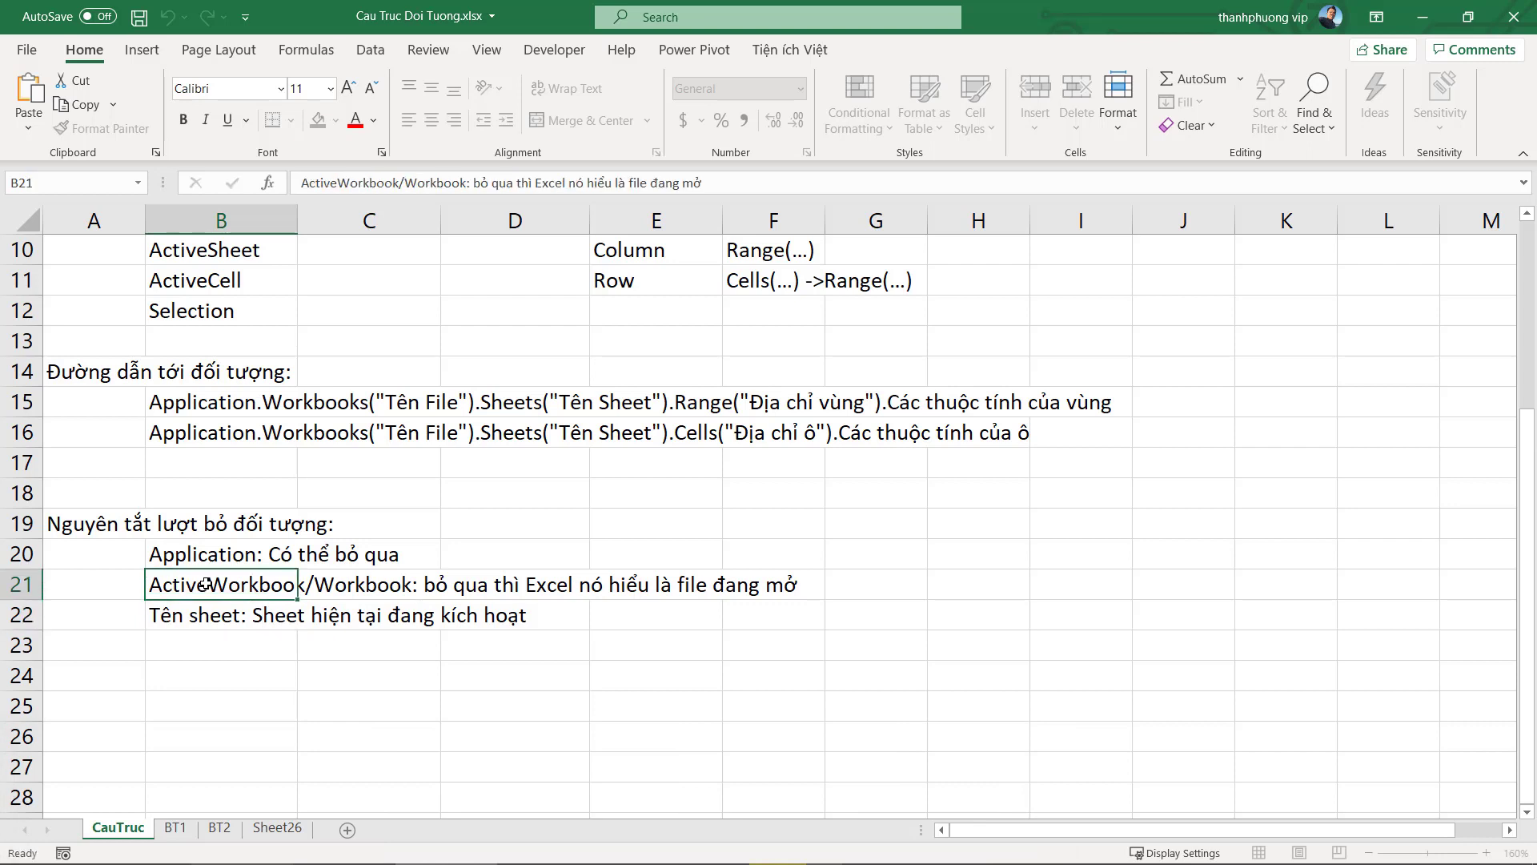
pyautogui.click(552, 584)
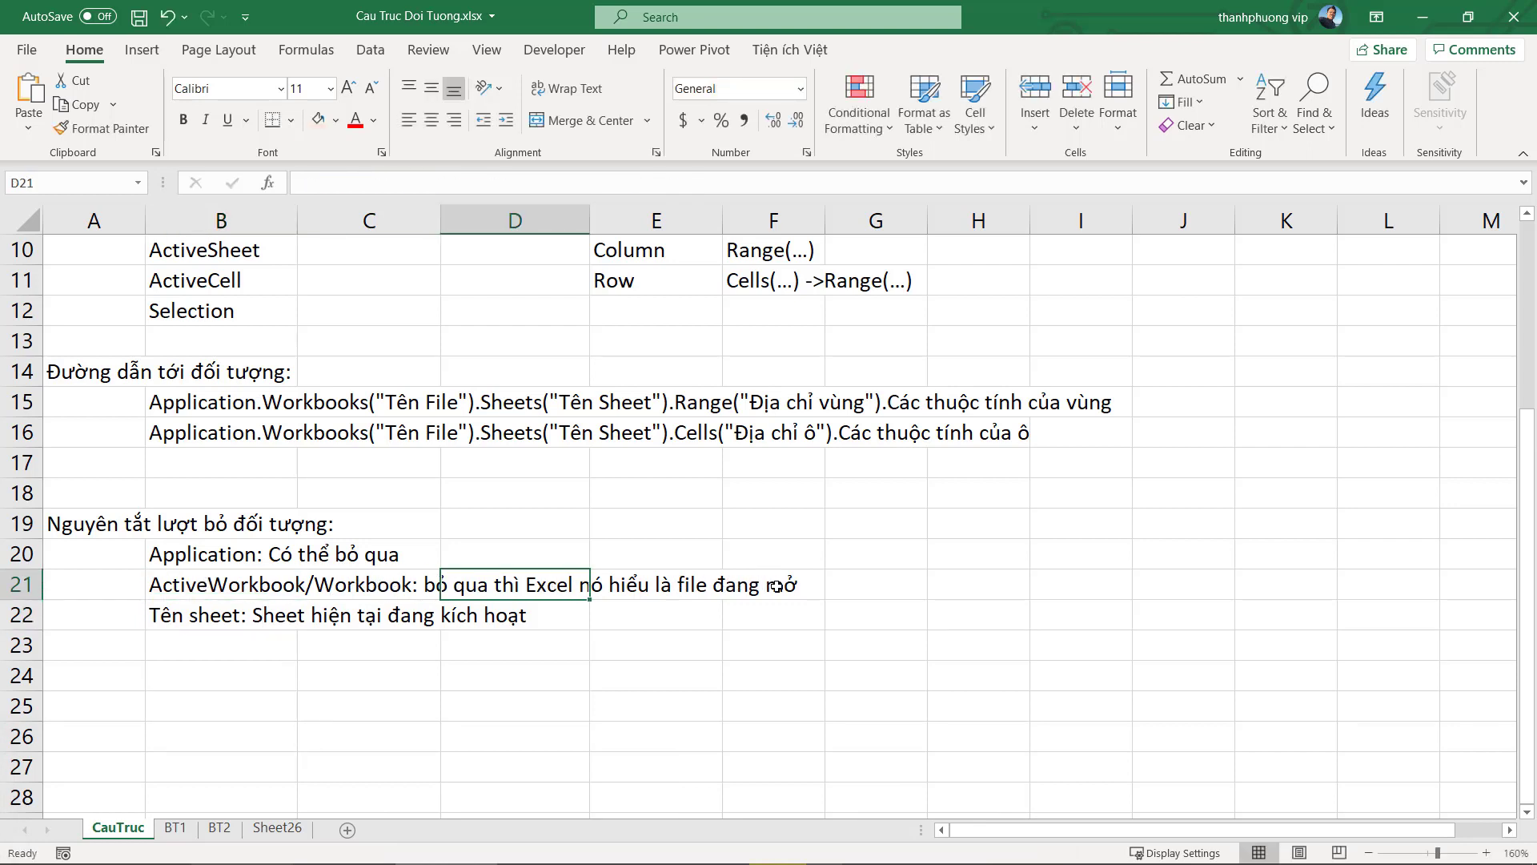
pyautogui.click(240, 587)
pyautogui.doubleClick(188, 614)
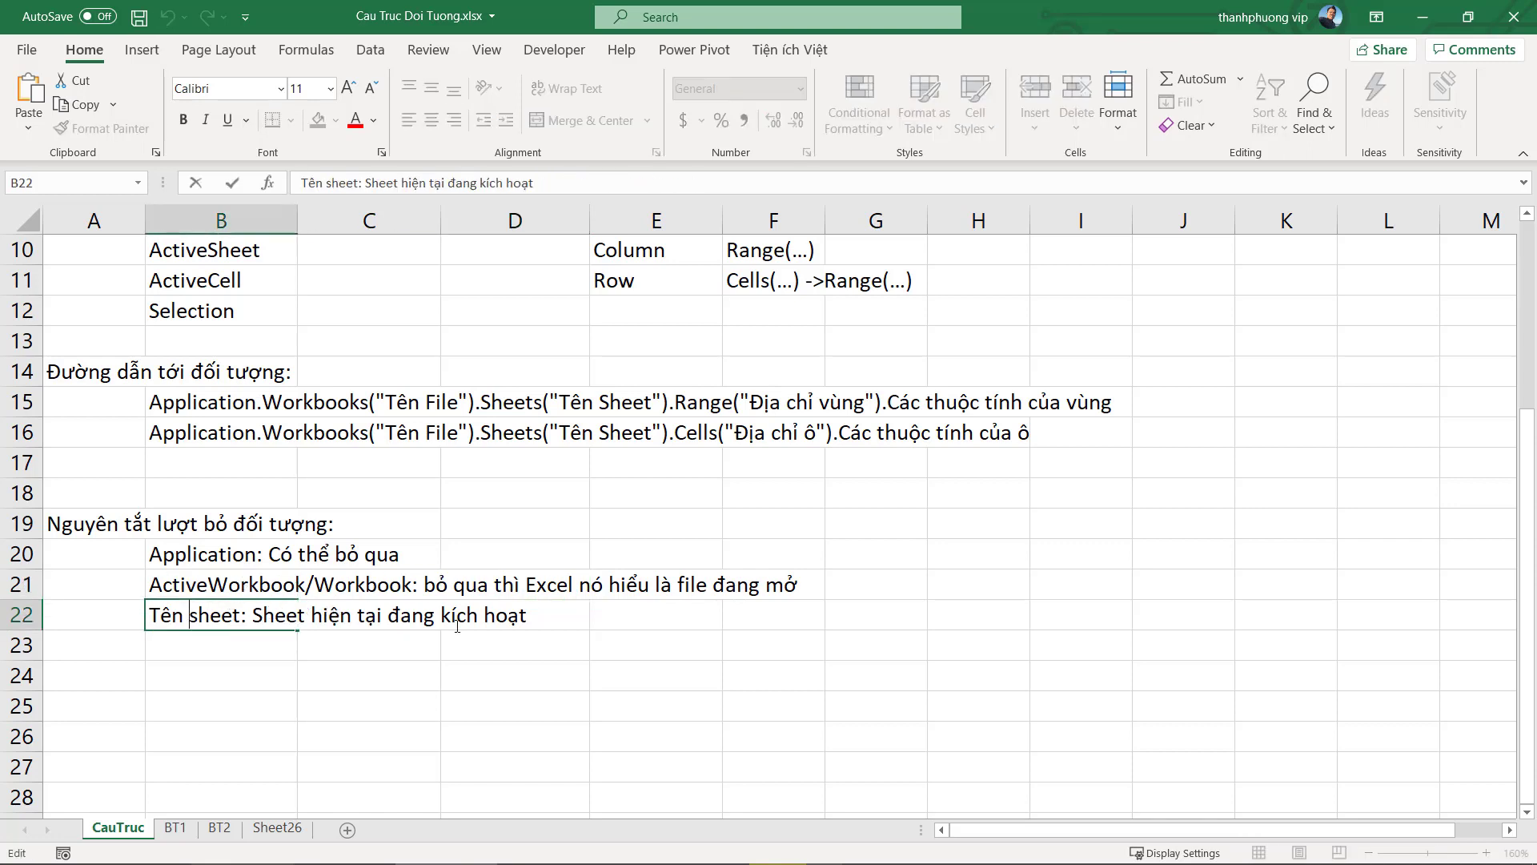
pyautogui.press('End')
pyautogui.write('- A')
pyautogui.write('ctive')
pyautogui.press('BackSpace')
pyautogui.write('ate ')
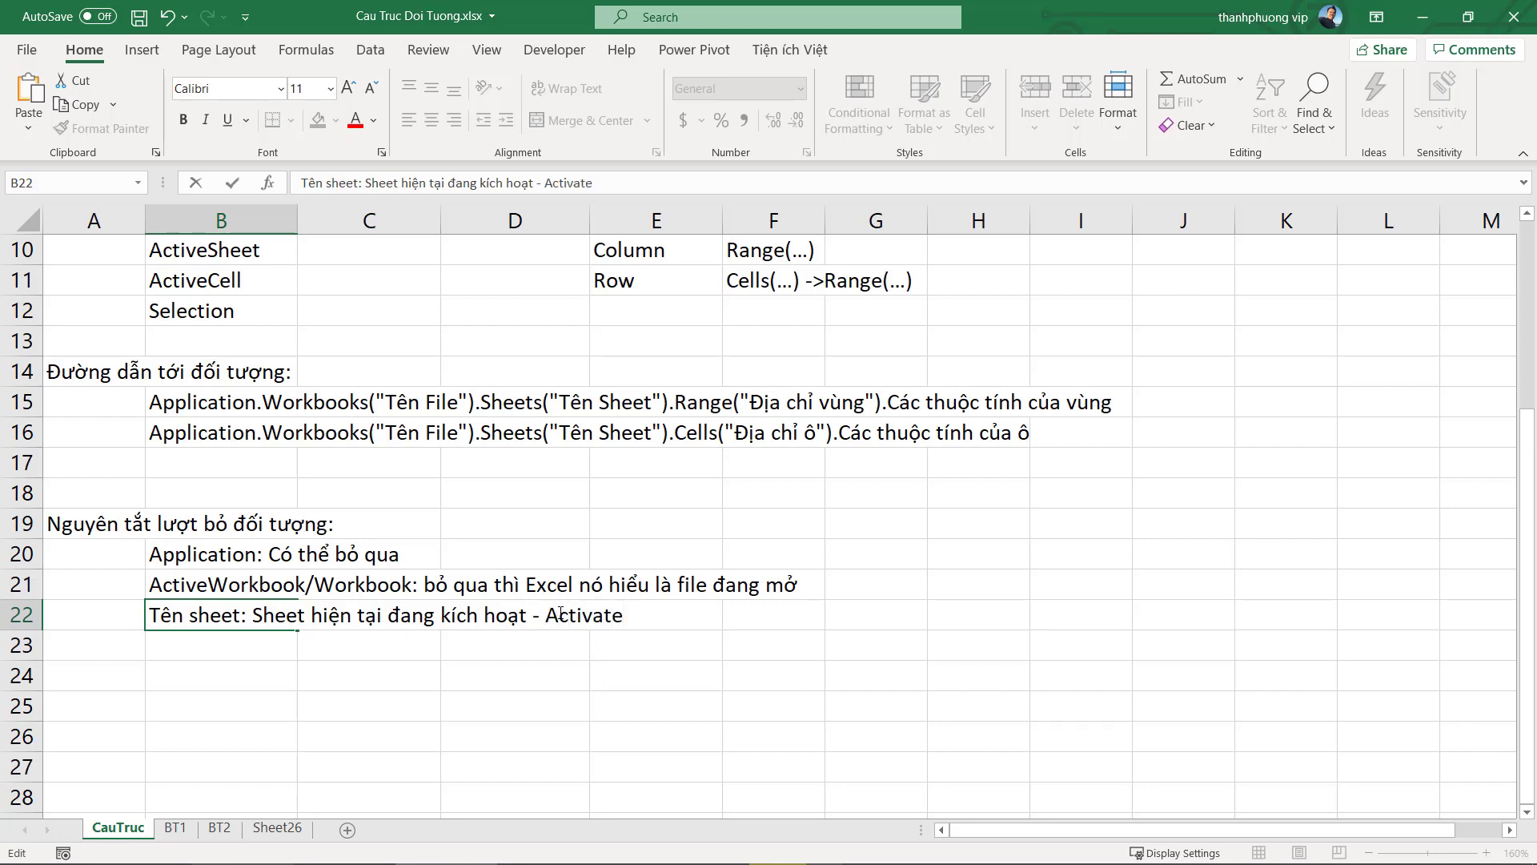
pyautogui.write('Sheet')
# Make the B22 note end with '- ActivateSheet', then bring the VBA editor back to front
pyautogui.click(638, 615)
pyautogui.press('BackSpace')
pyautogui.press('BackSpace')
pyautogui.write('S')
pyautogui.press('Return')
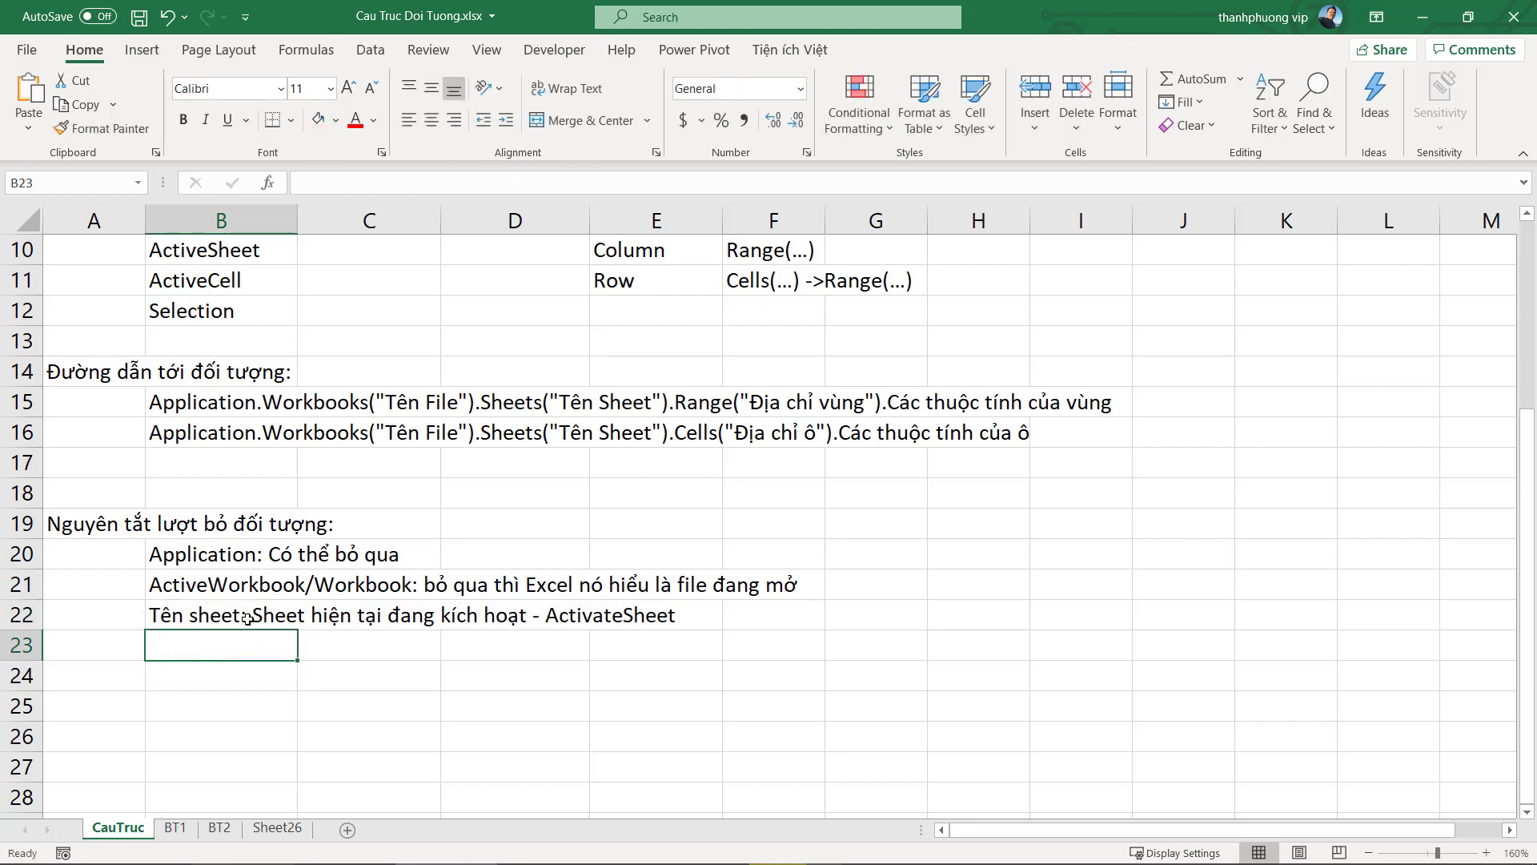
pyautogui.click(248, 617)
pyautogui.click(160, 581)
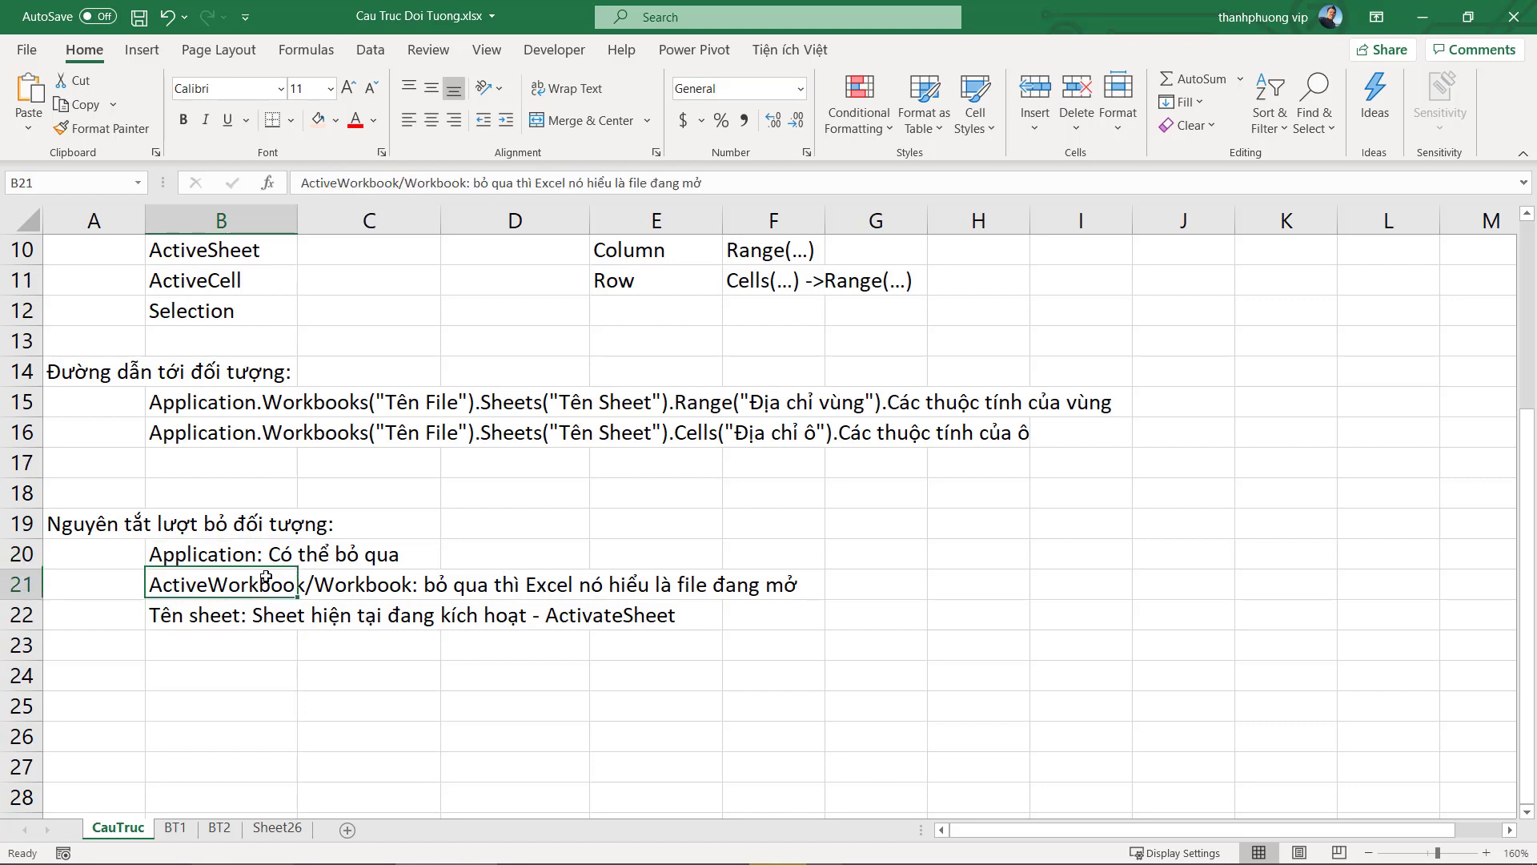
pyautogui.click(267, 614)
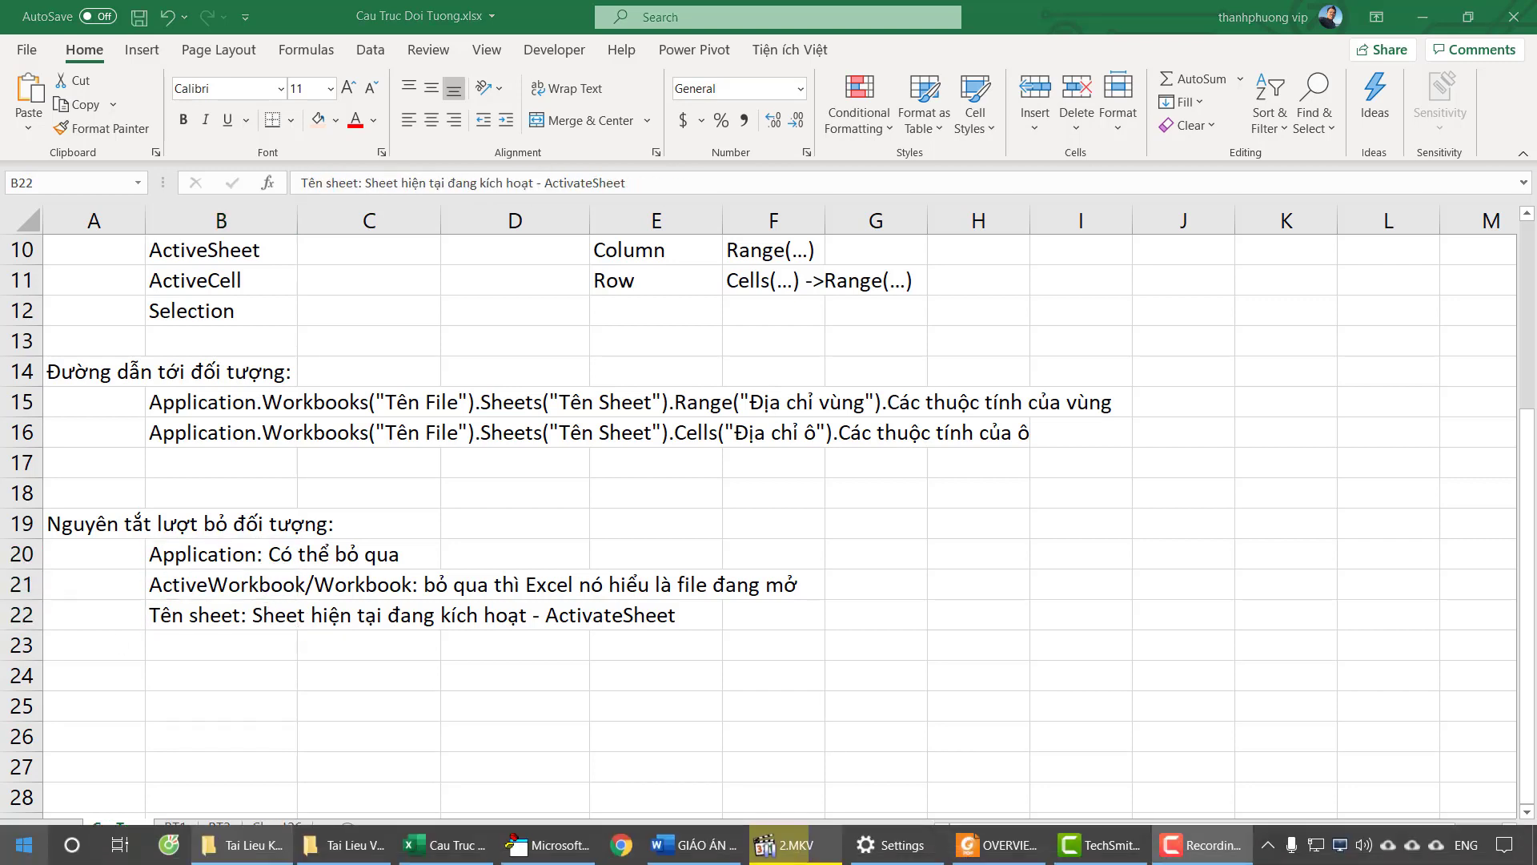
pyautogui.click(548, 844)
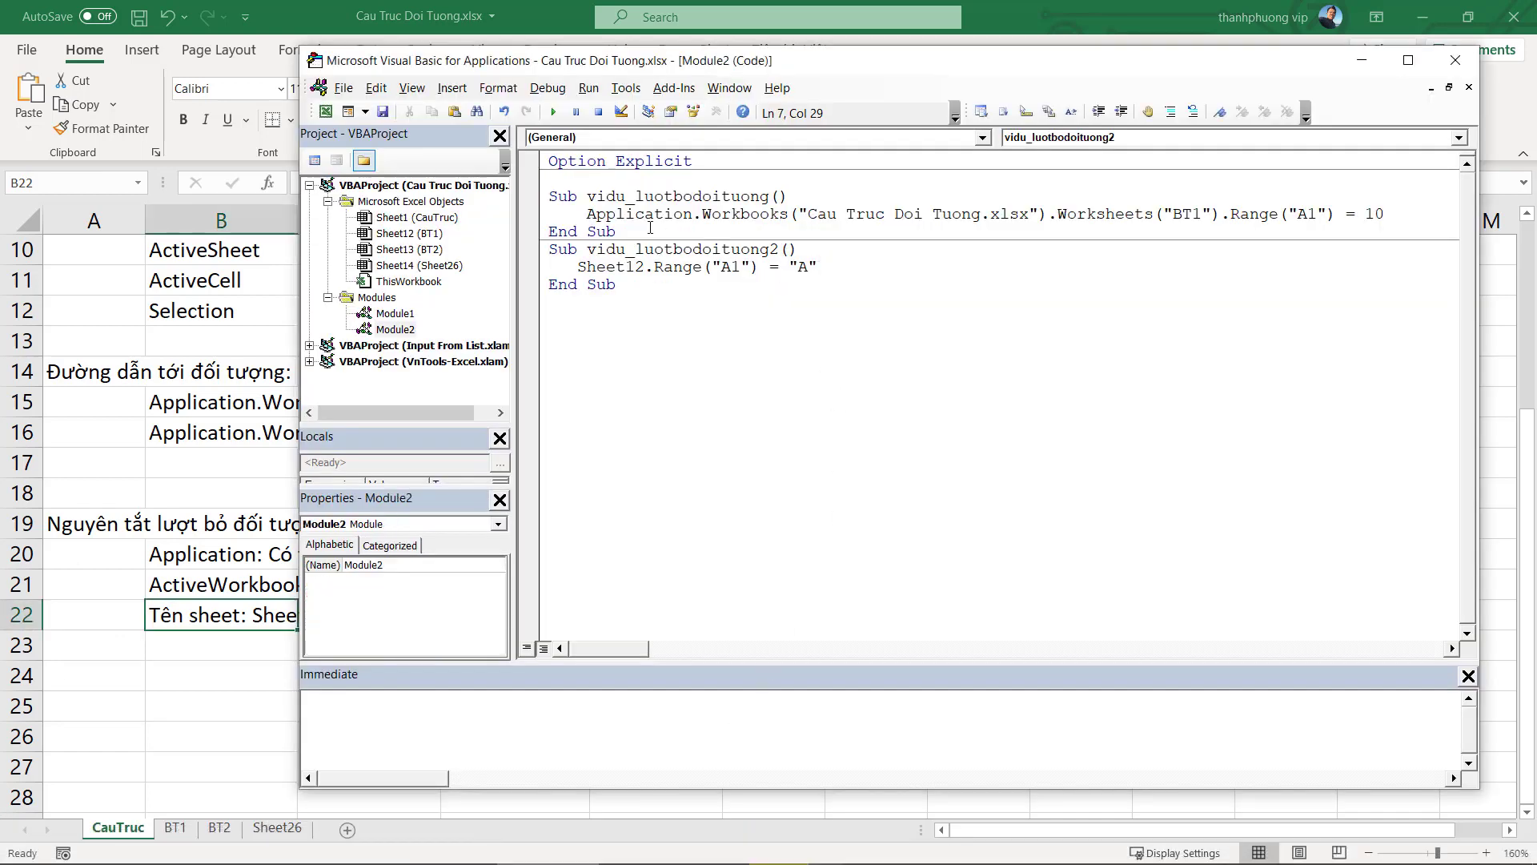
# Copy the first Sub procedure and paste it below the second Sub
pyautogui.moveTo(617, 233); pyautogui.dragTo(548, 196)
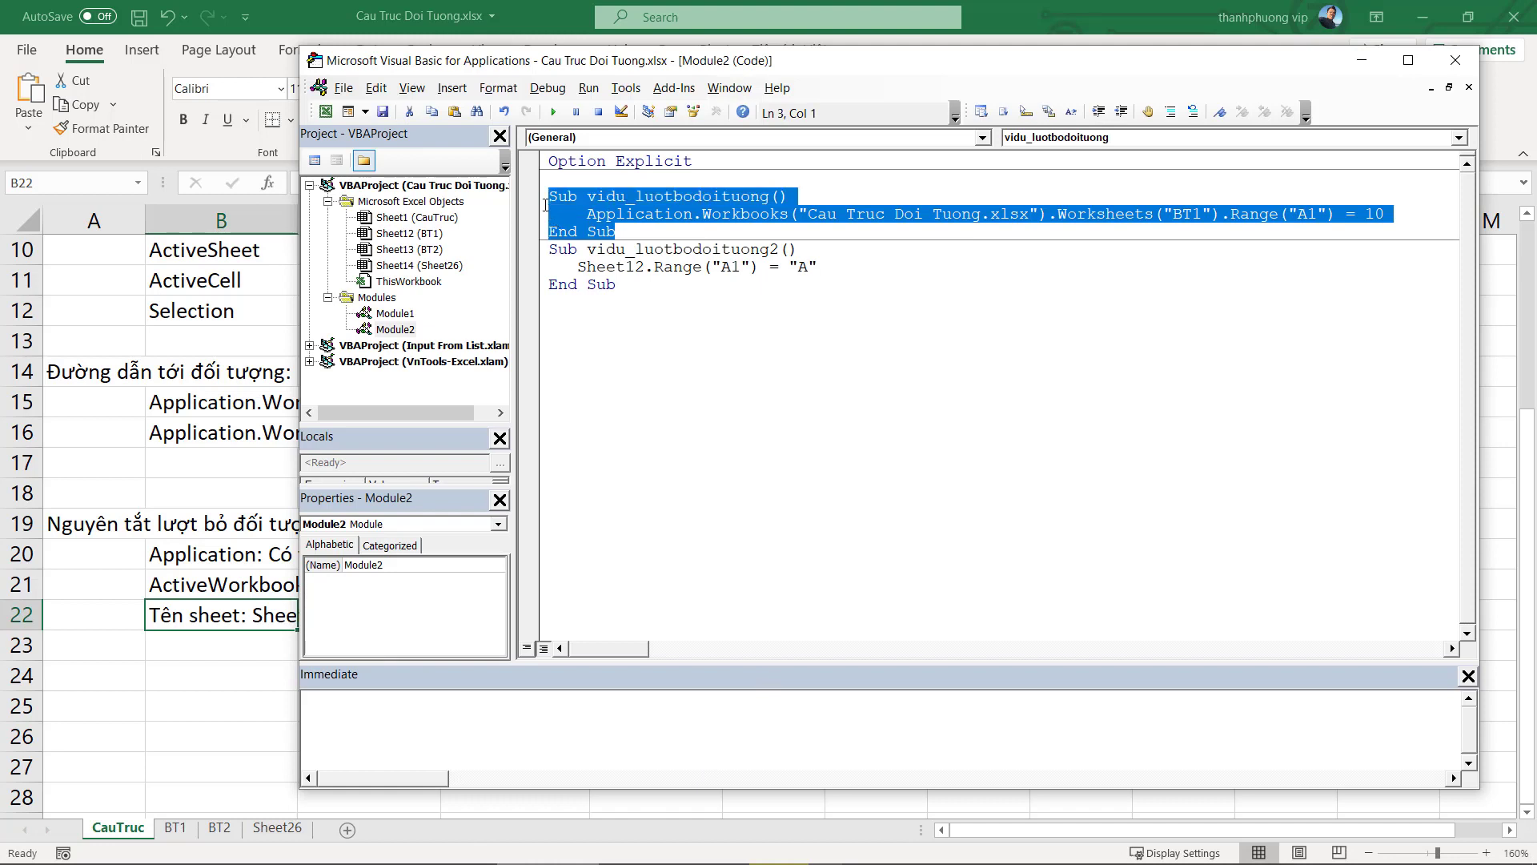
pyautogui.hotkey('ctrl', 'c')
pyautogui.click(566, 402)
pyautogui.hotkey('ctrl', 'v')
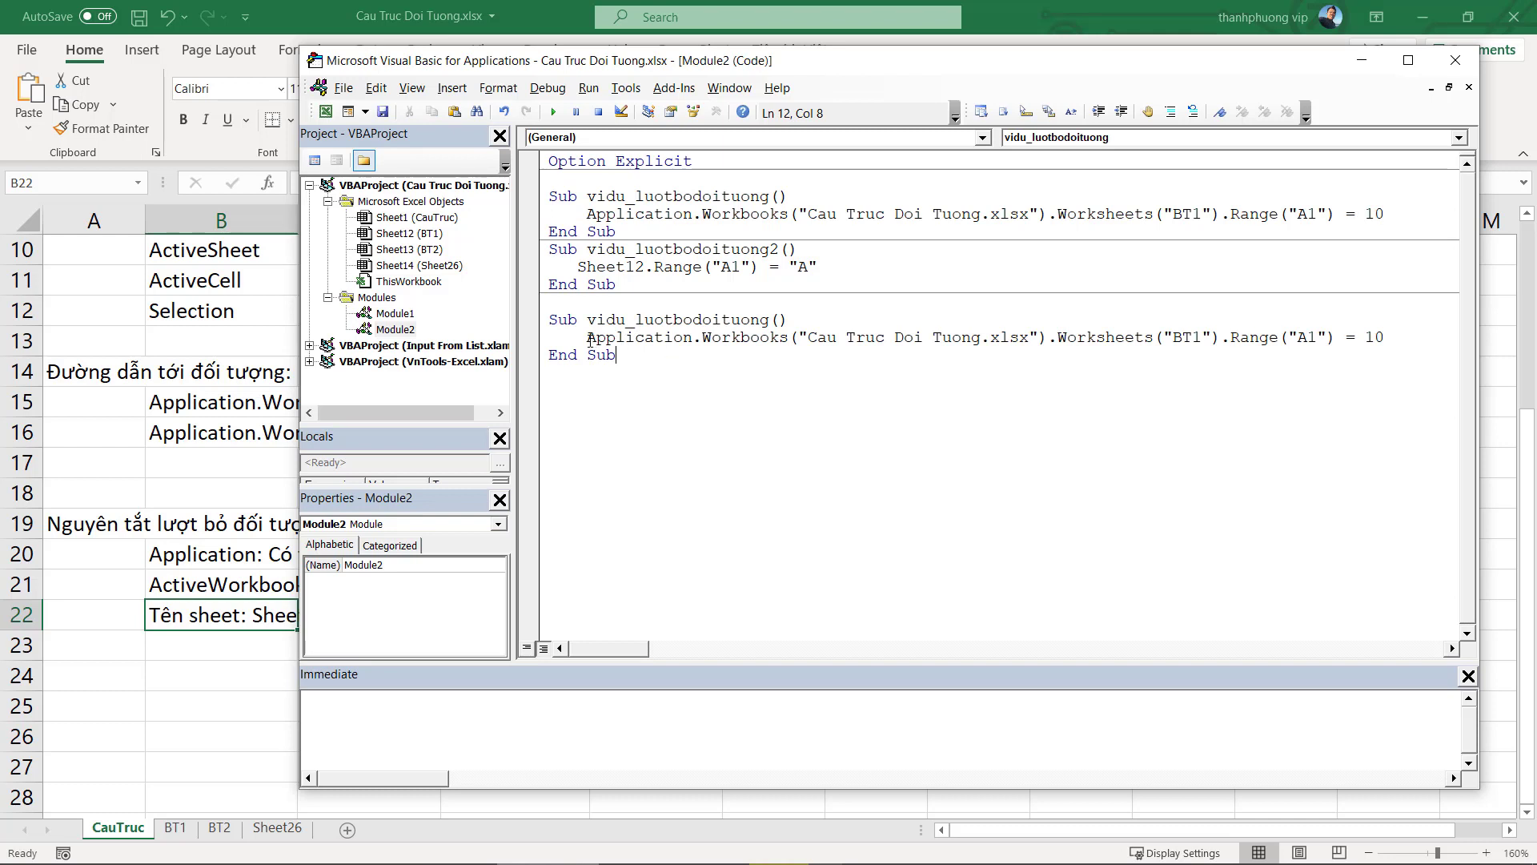
# Replace Application.Workbooks("Cau Truc Doi Tuong.xlsx") in the copied line with ThisWorkbook
pyautogui.moveTo(580, 337); pyautogui.dragTo(1395, 333)
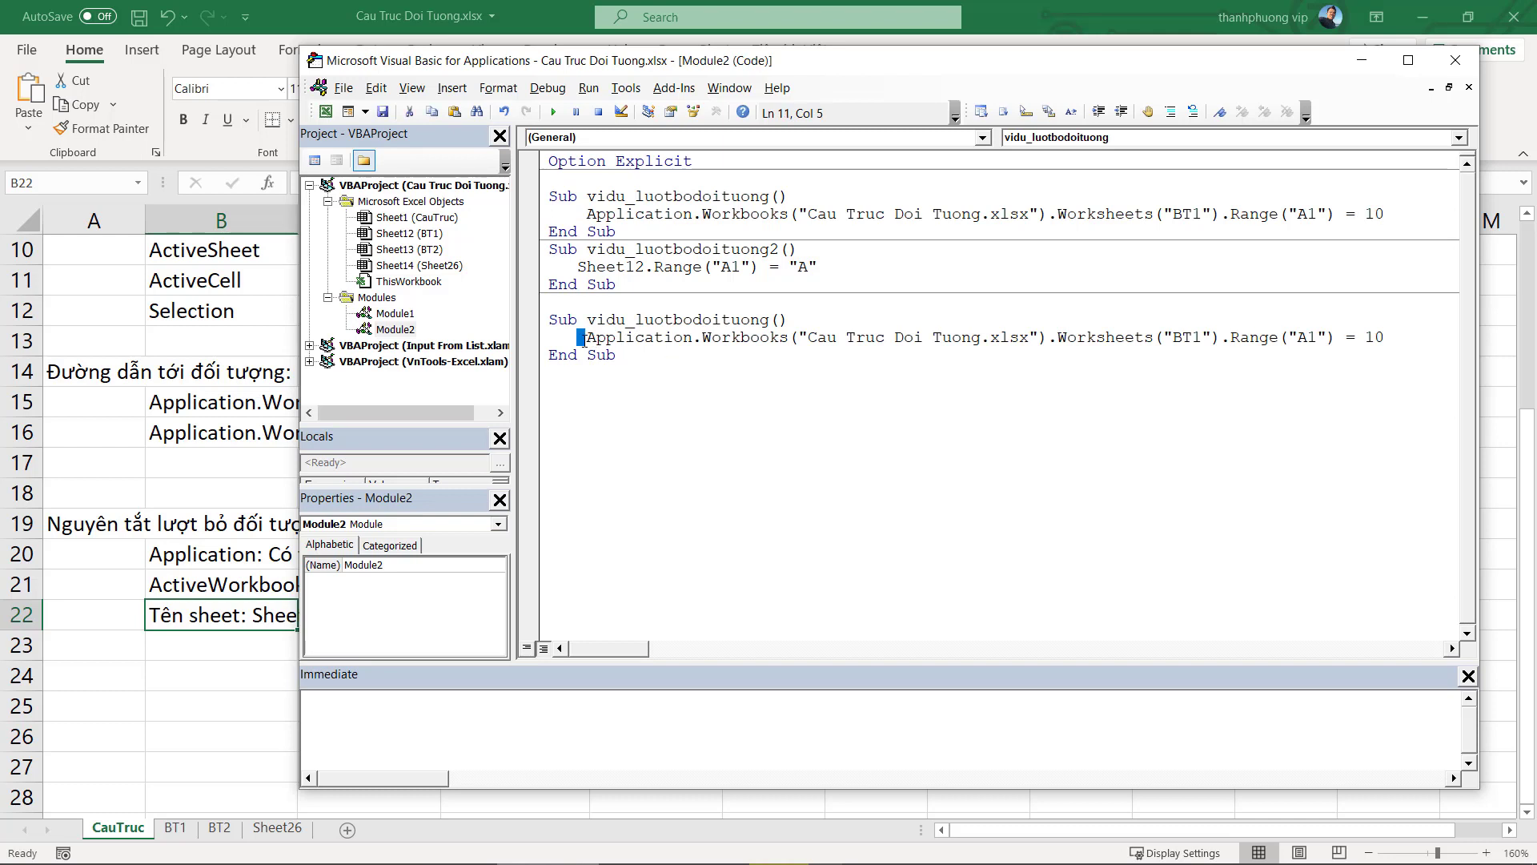
pyautogui.click(1385, 336)
pyautogui.moveTo(588, 337); pyautogui.dragTo(703, 338)
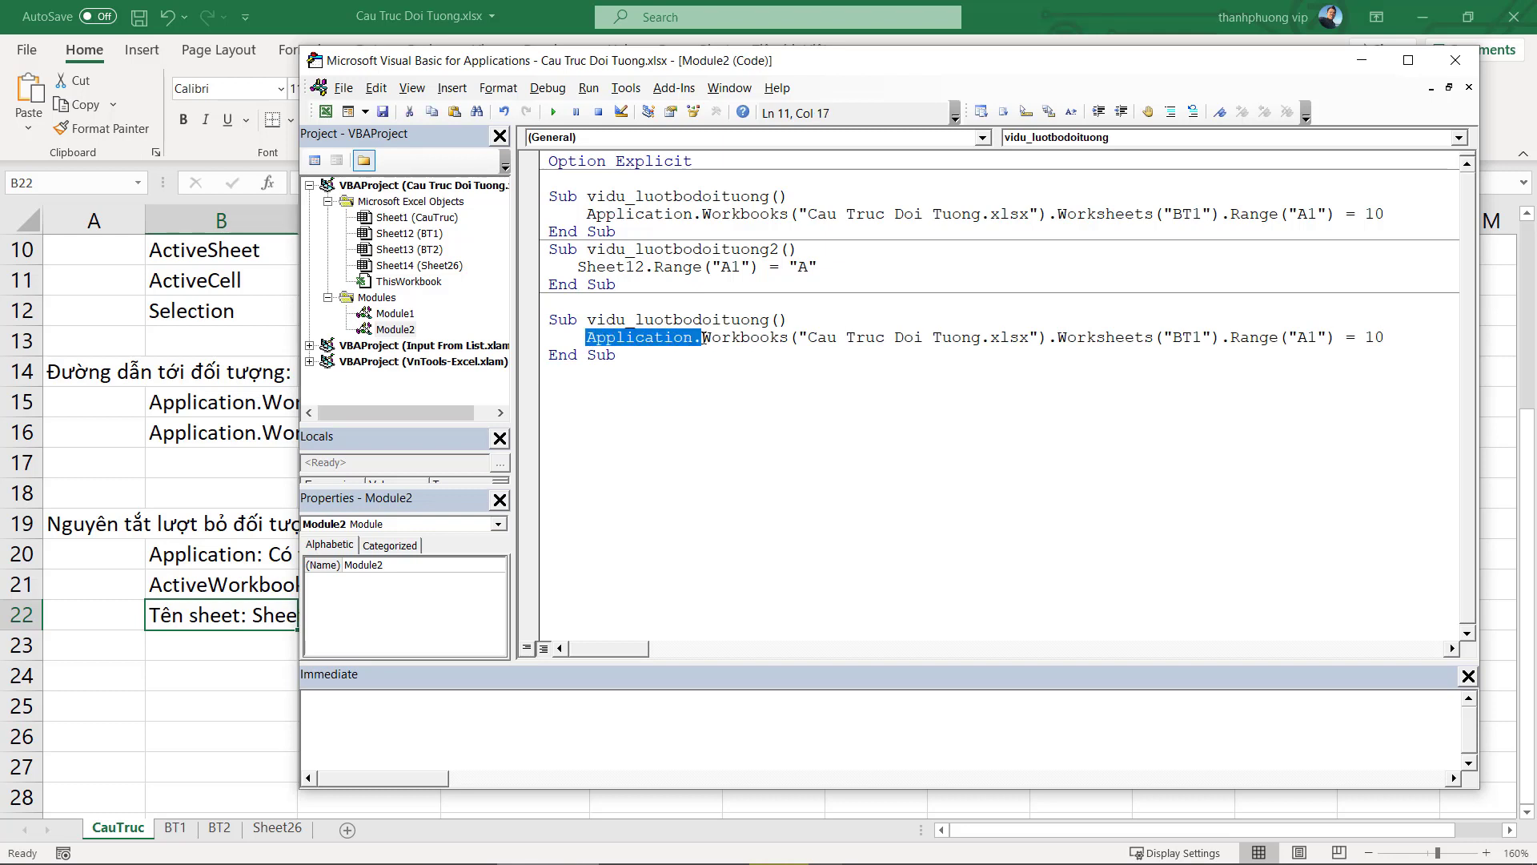
pyautogui.press('Delete')
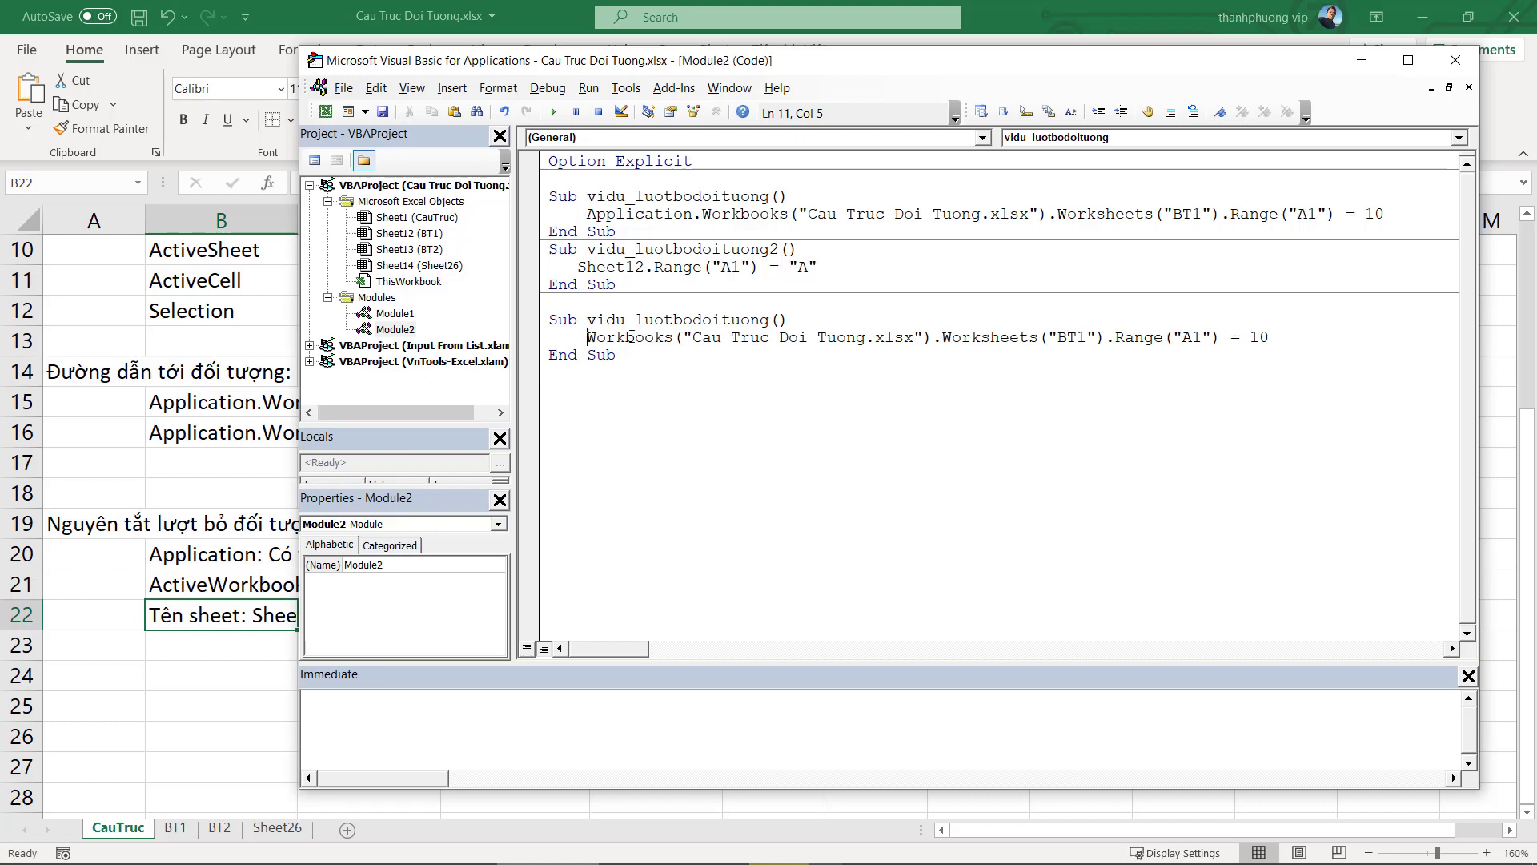
pyautogui.moveTo(587, 337); pyautogui.dragTo(935, 340)
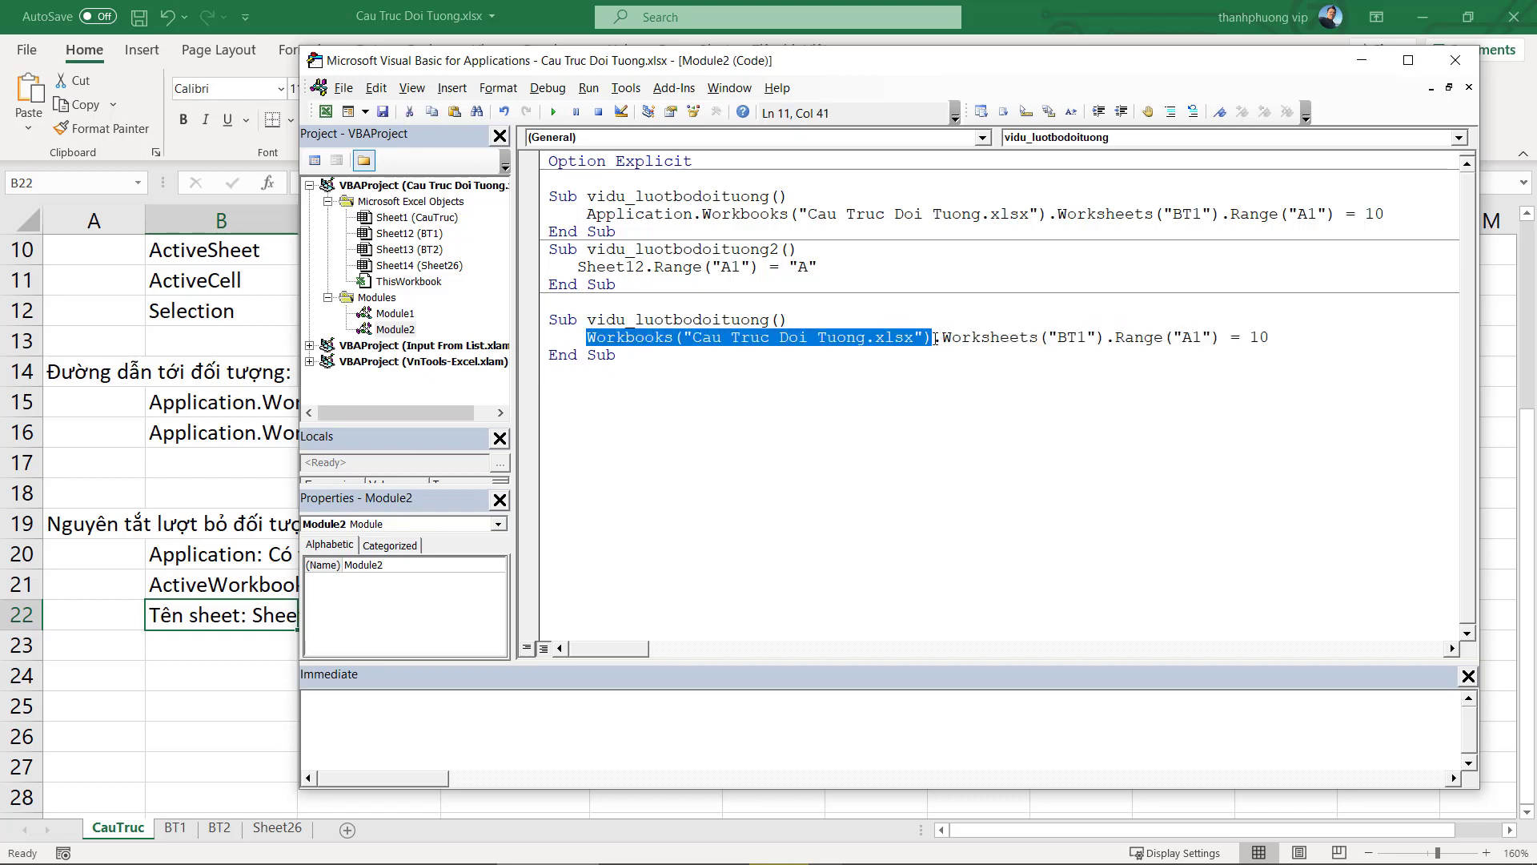
pyautogui.write('This')
pyautogui.hotkey('ctrl', 'space')
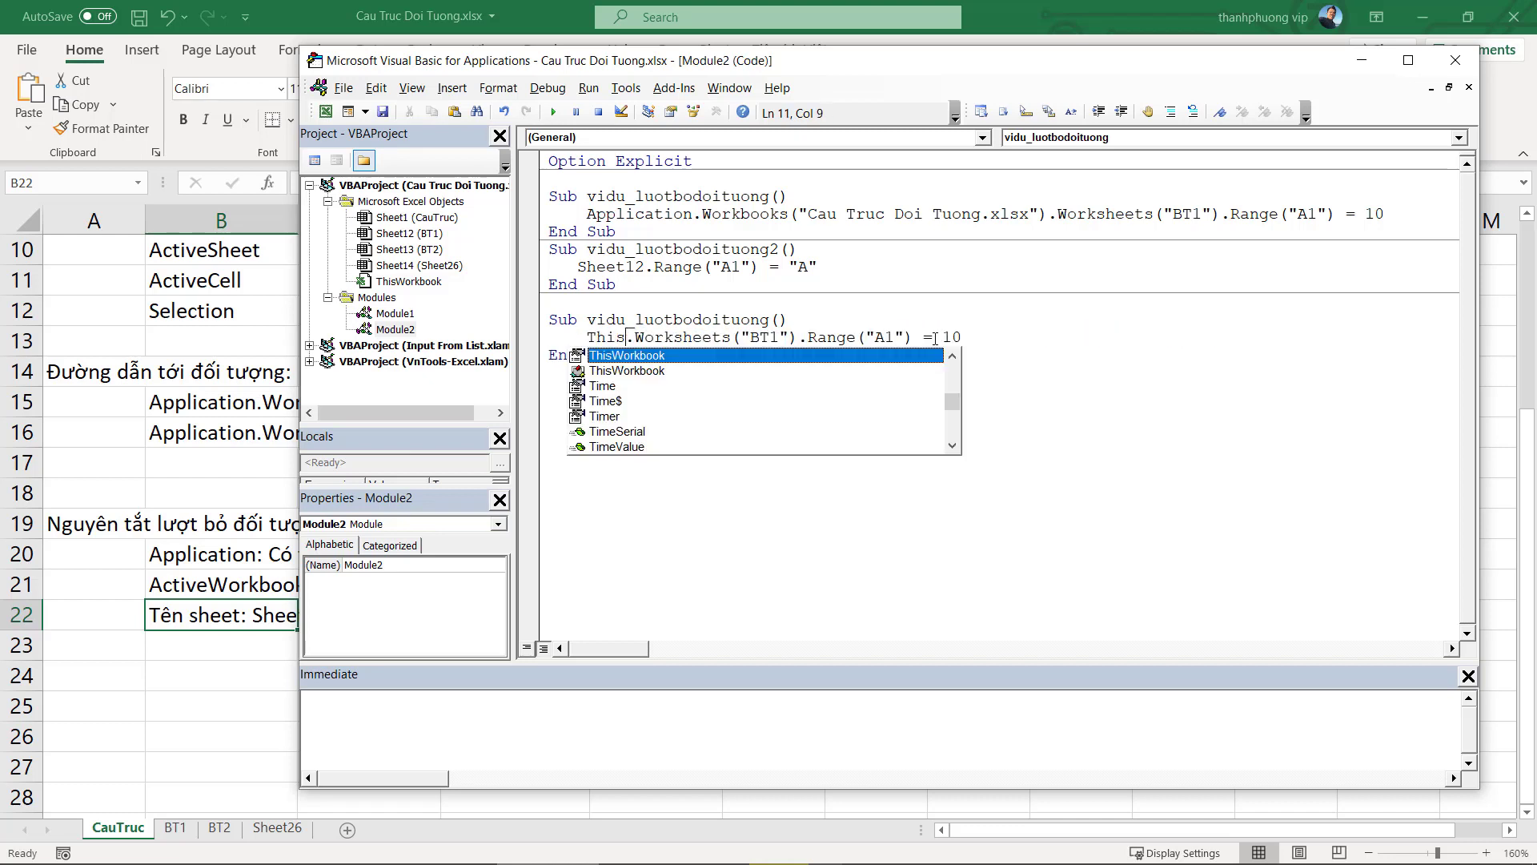
pyautogui.press('Tab')
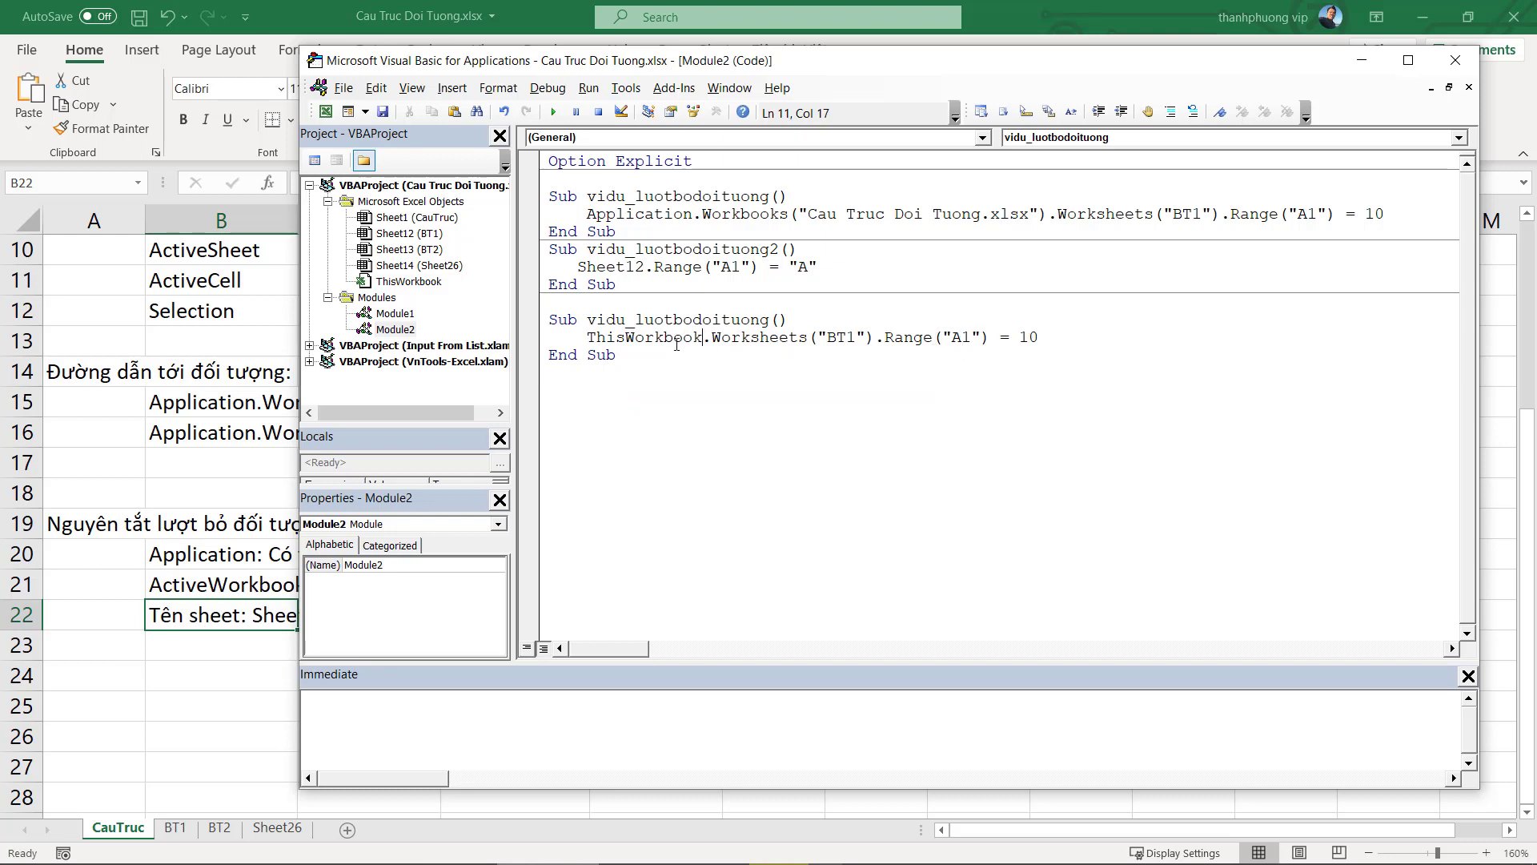
# Replace Worksheets("BT1") with Sheets("BT1"), giving ThisWorkbook.Sheets("BT1").Range("A1") = 10
pyautogui.moveTo(712, 337)
pyautogui.mouseDown()
pyautogui.moveTo(896, 339)
pyautogui.moveTo(870, 339)
pyautogui.mouseUp()
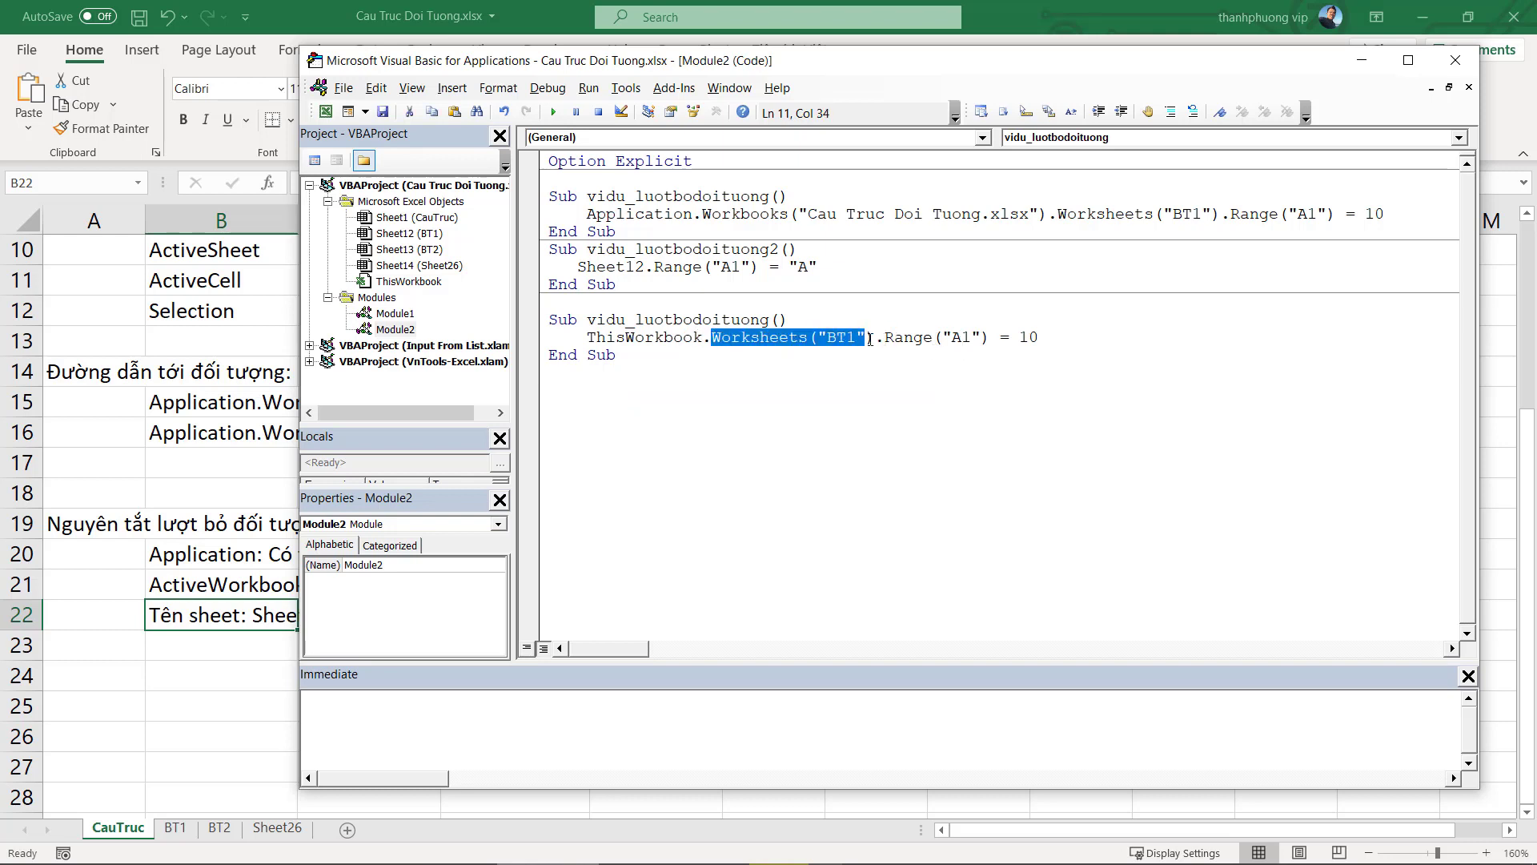
pyautogui.click(846, 354)
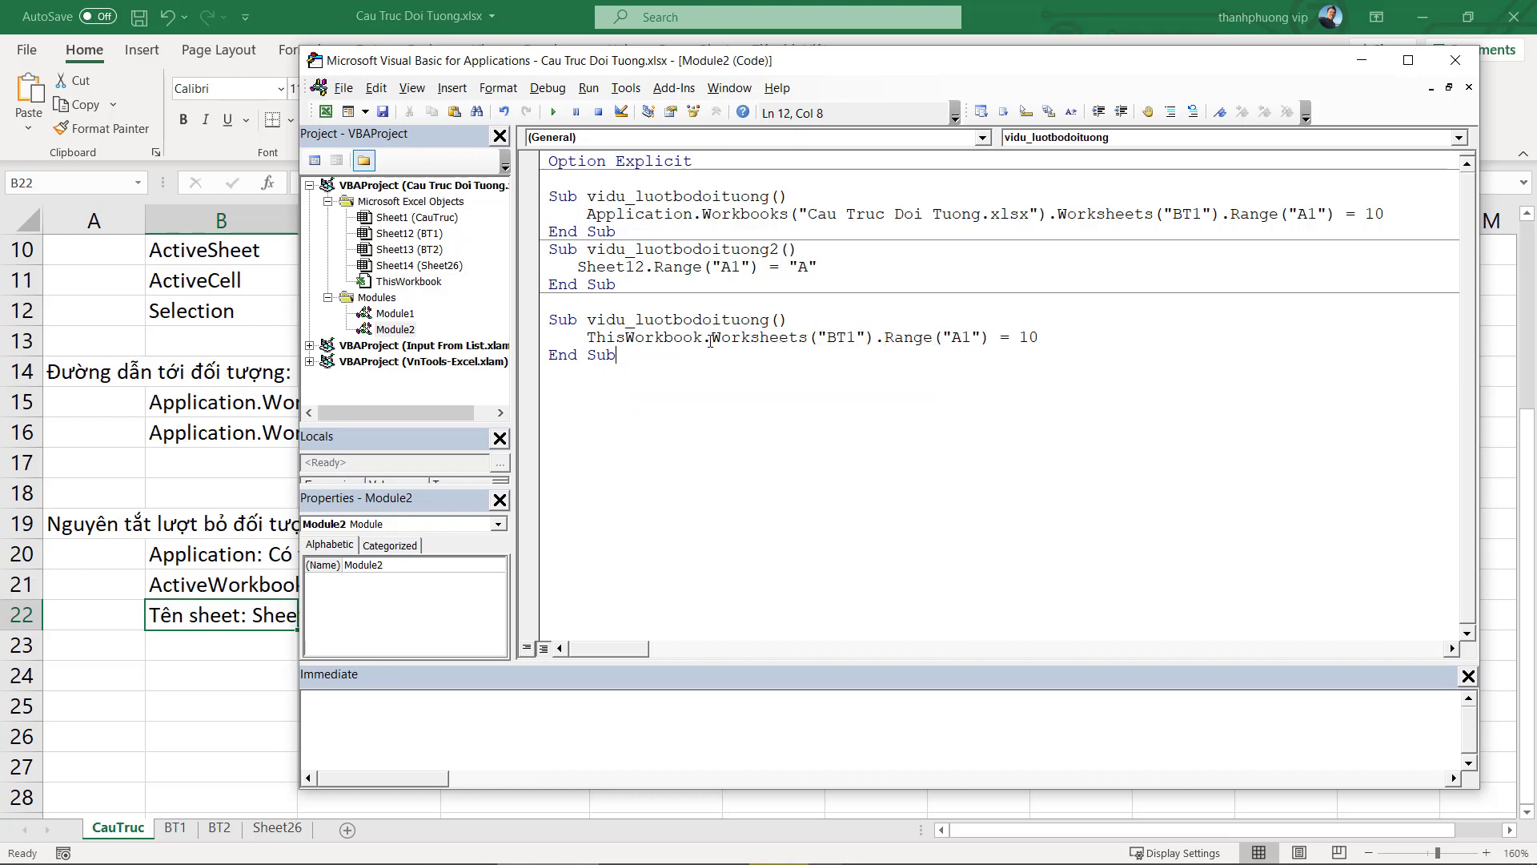
pyautogui.moveTo(710, 337); pyautogui.dragTo(874, 337)
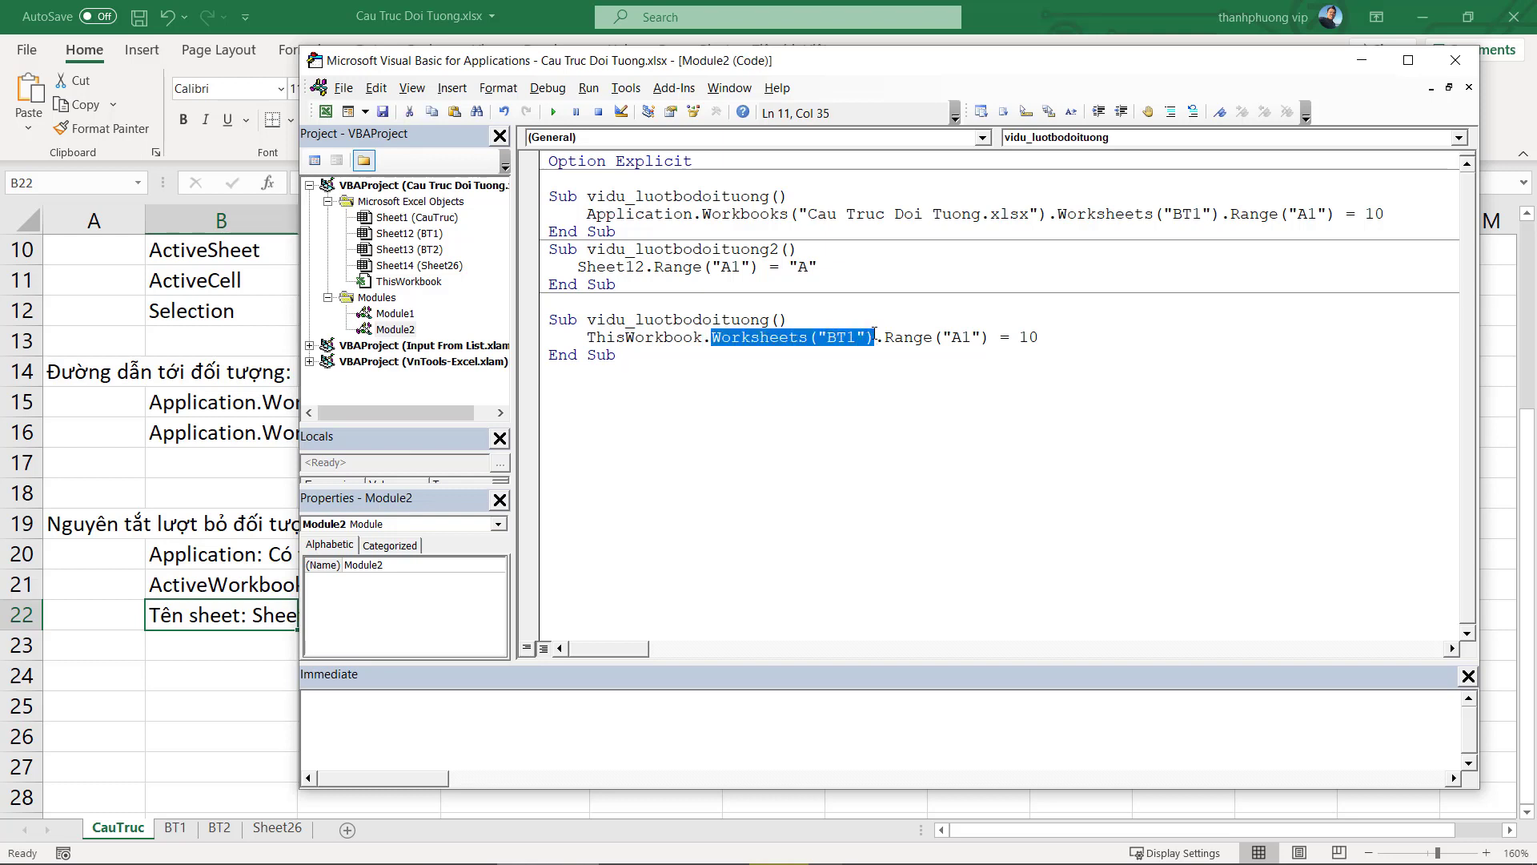
pyautogui.write('Sheet')
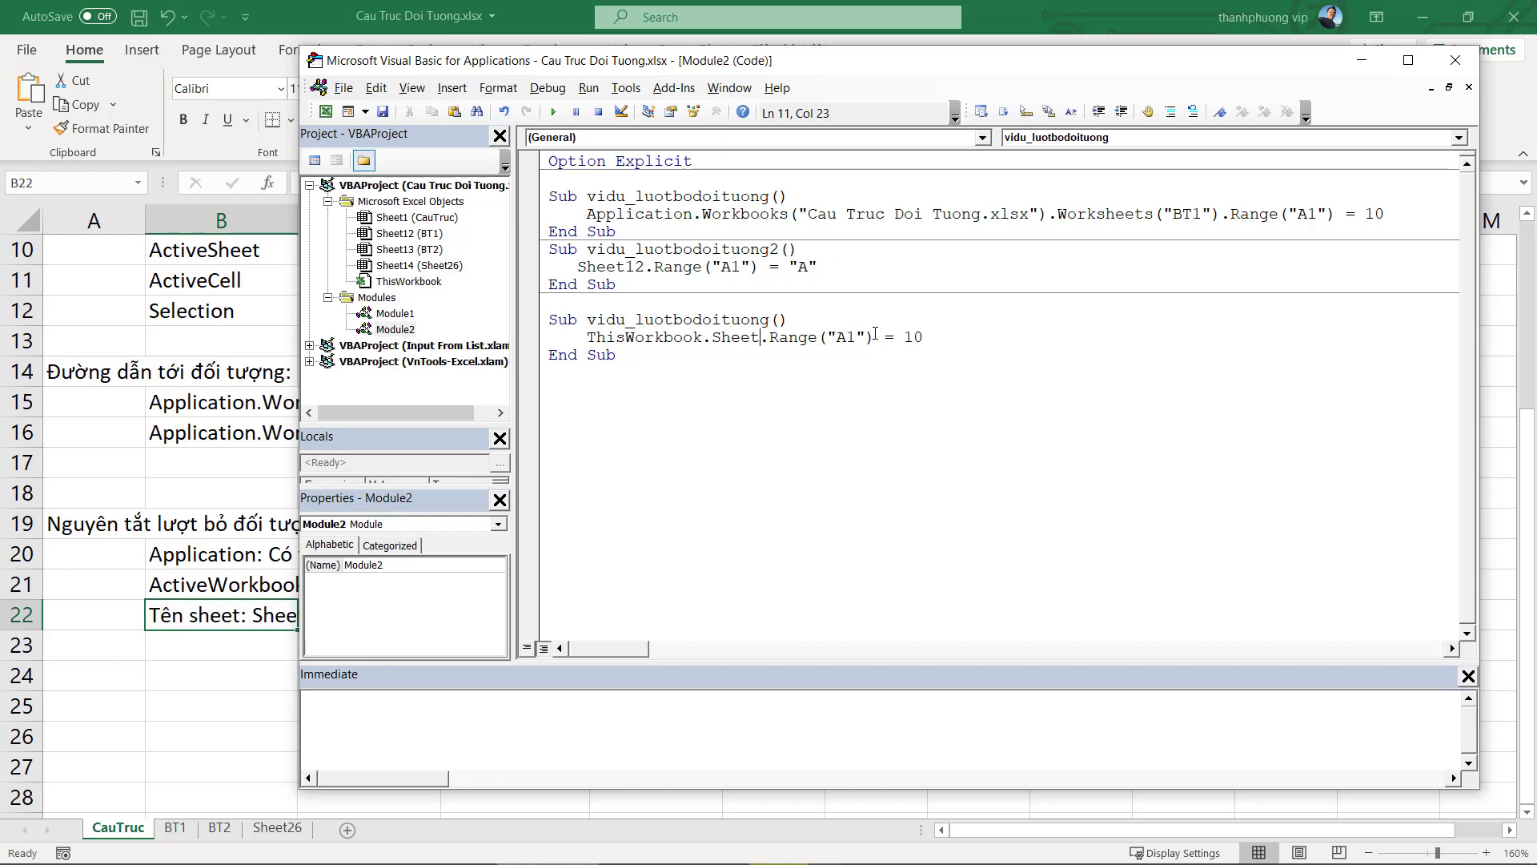
pyautogui.write('s("')
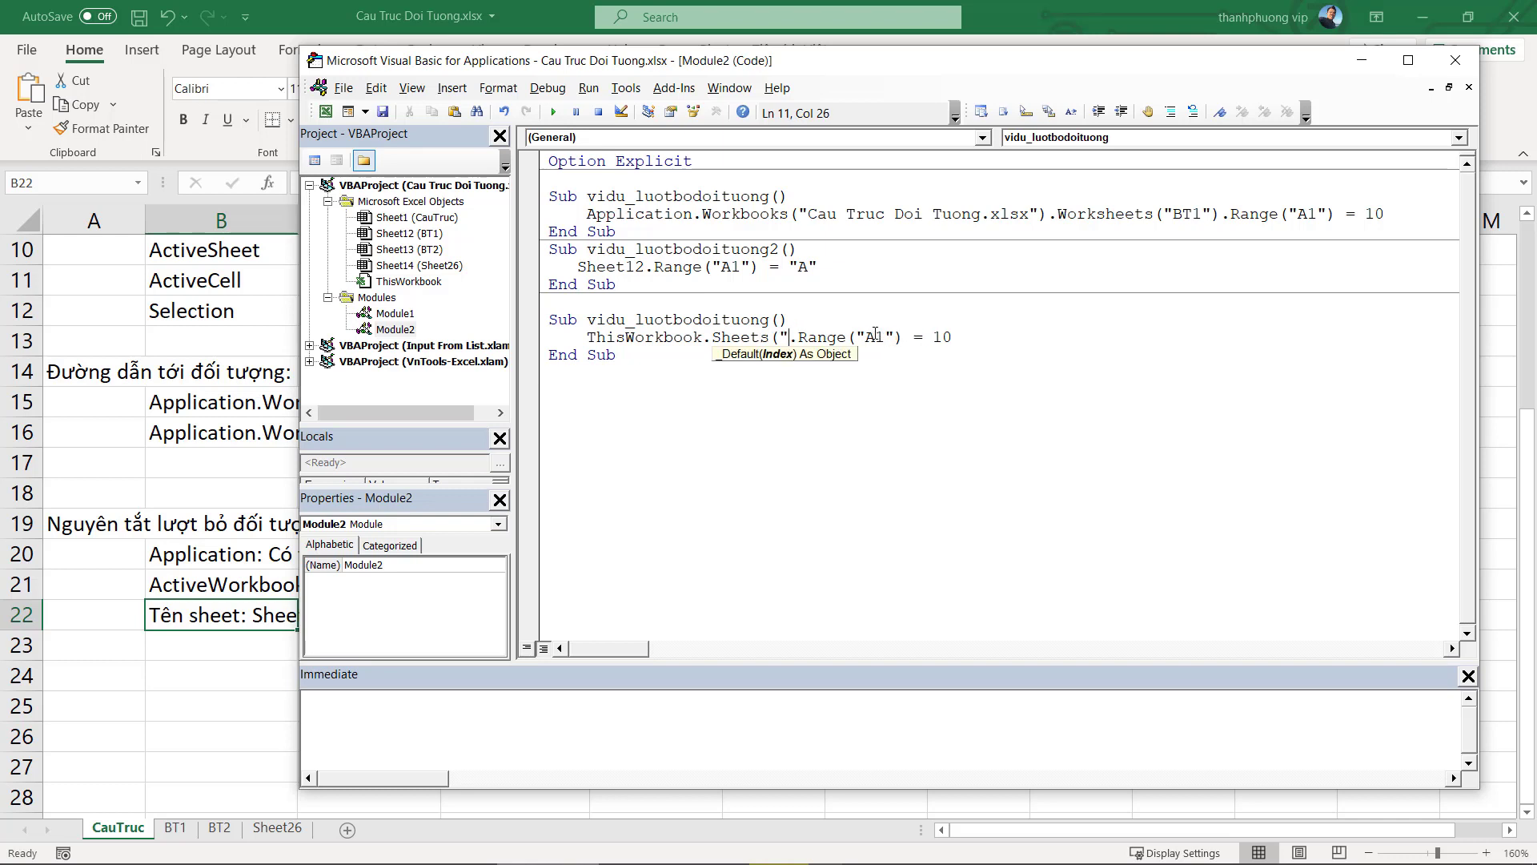
pyautogui.write('BT1"')
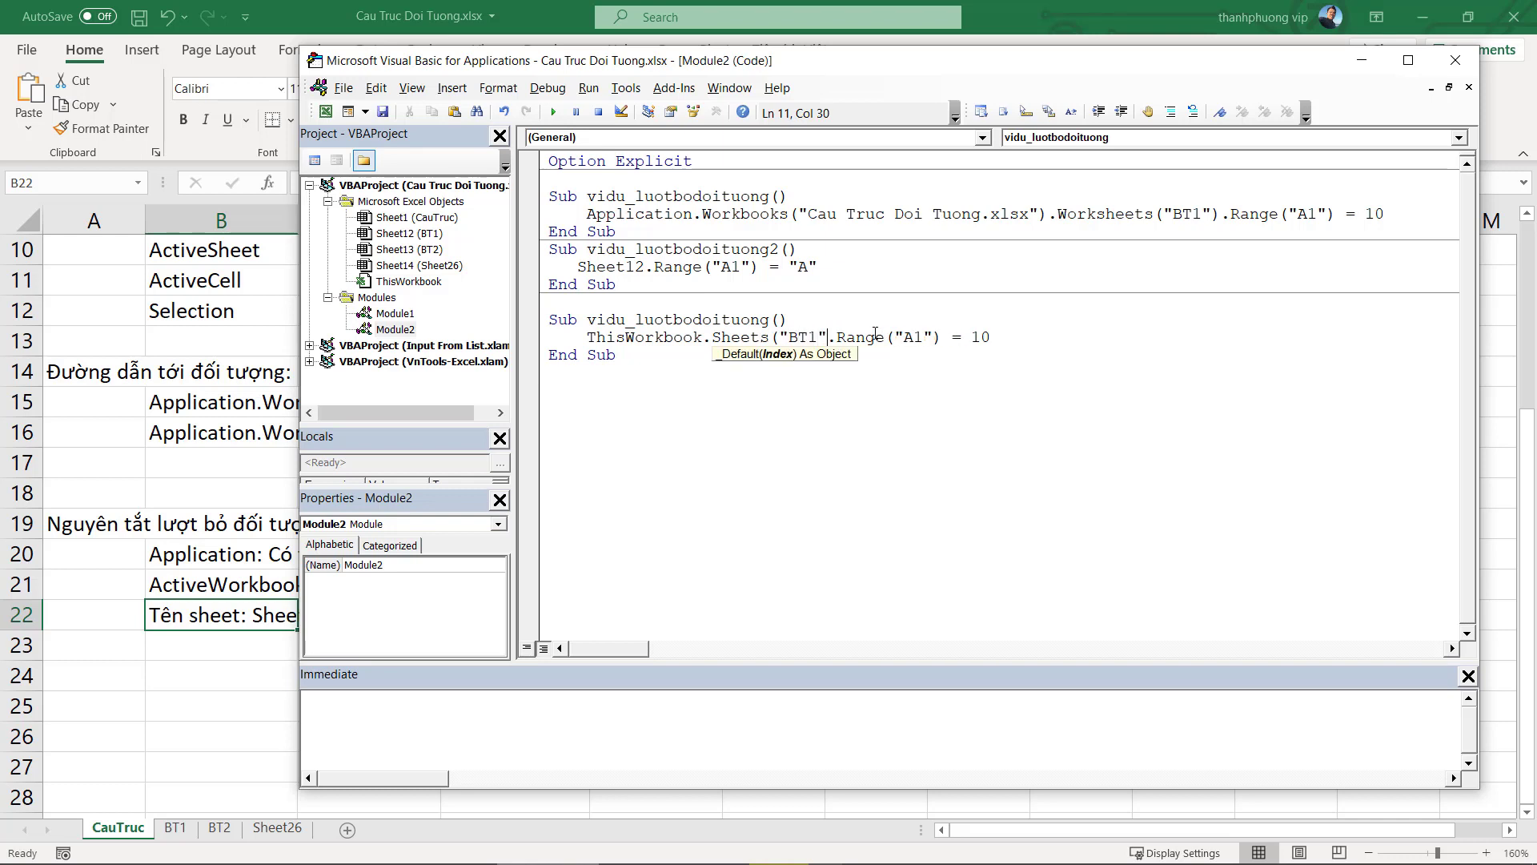
pyautogui.write(')')
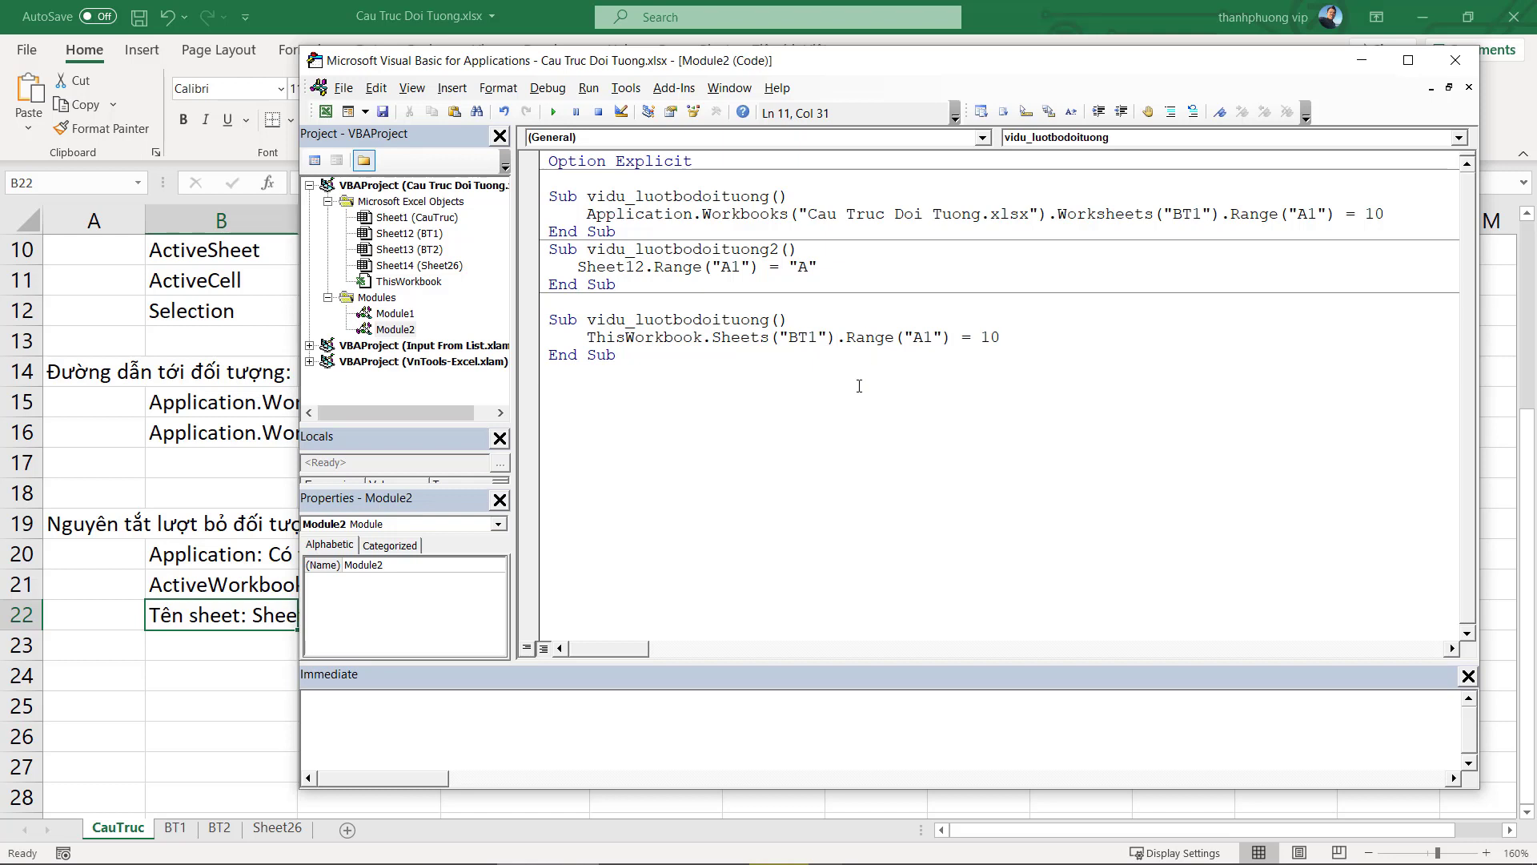
pyautogui.click(724, 213)
pyautogui.click(691, 340)
pyautogui.click(959, 348)
pyautogui.click(760, 343)
pyautogui.click(741, 340)
pyautogui.click(905, 336)
# Rename the duplicate sub to vidu_luotbodoituong3 and run it to write 10 into BT1's A1
pyautogui.click(179, 828)
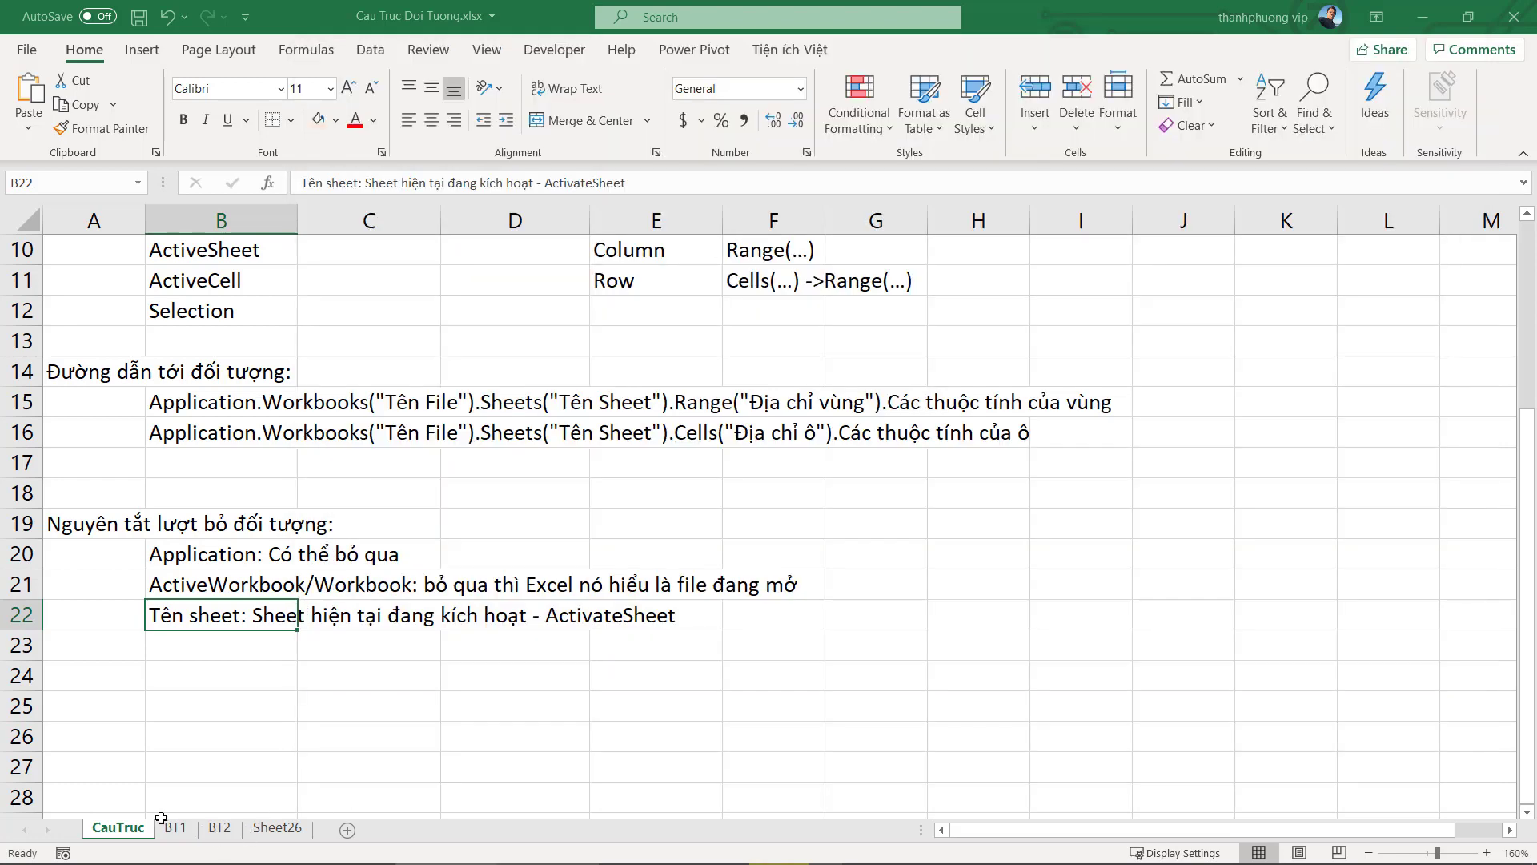
pyautogui.hotkey('alt', 'Tab')
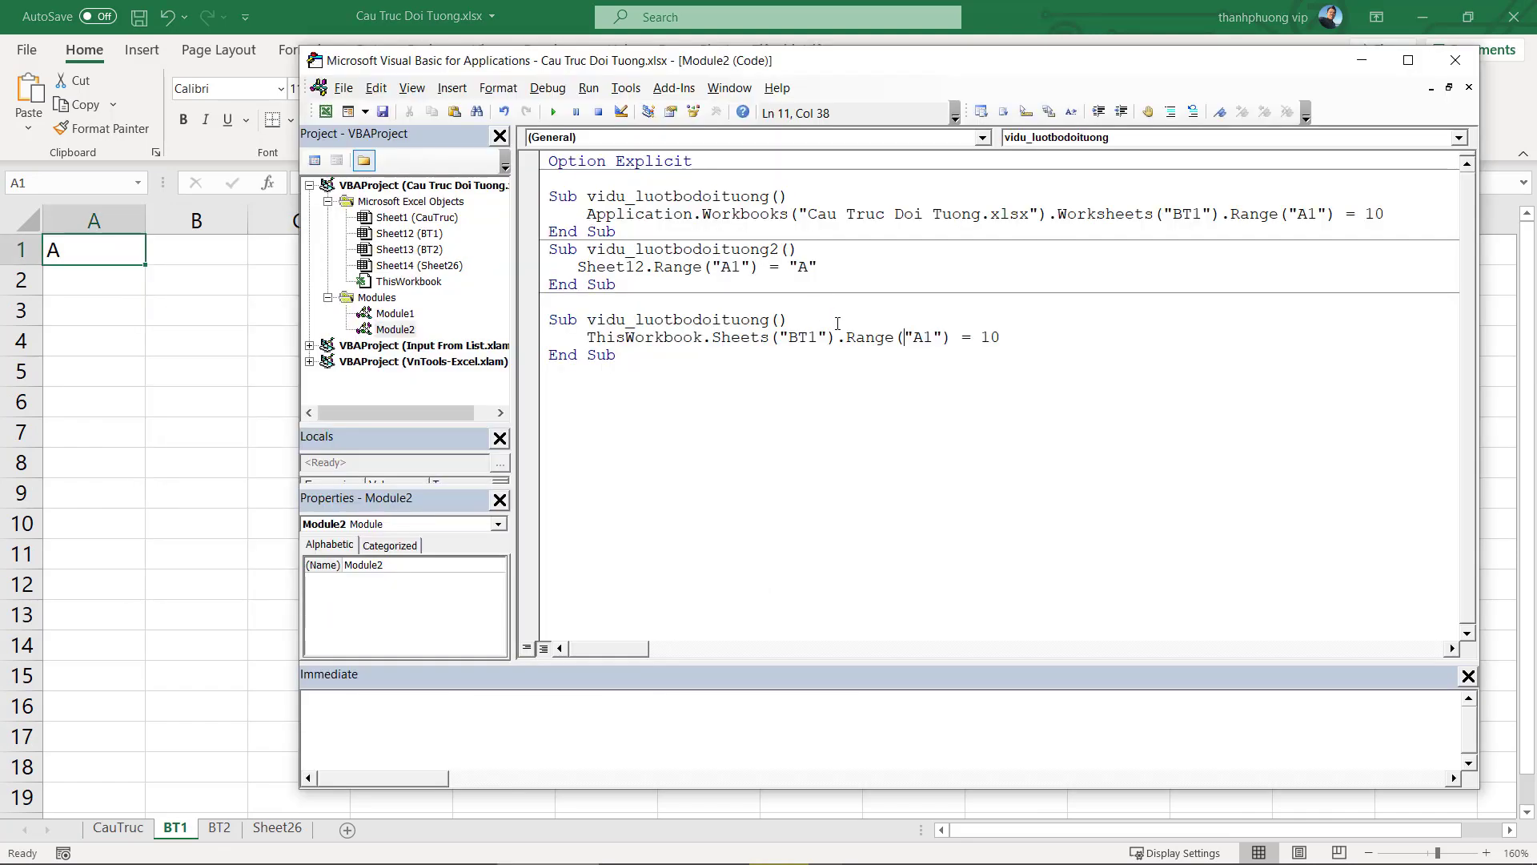
pyautogui.click(553, 111)
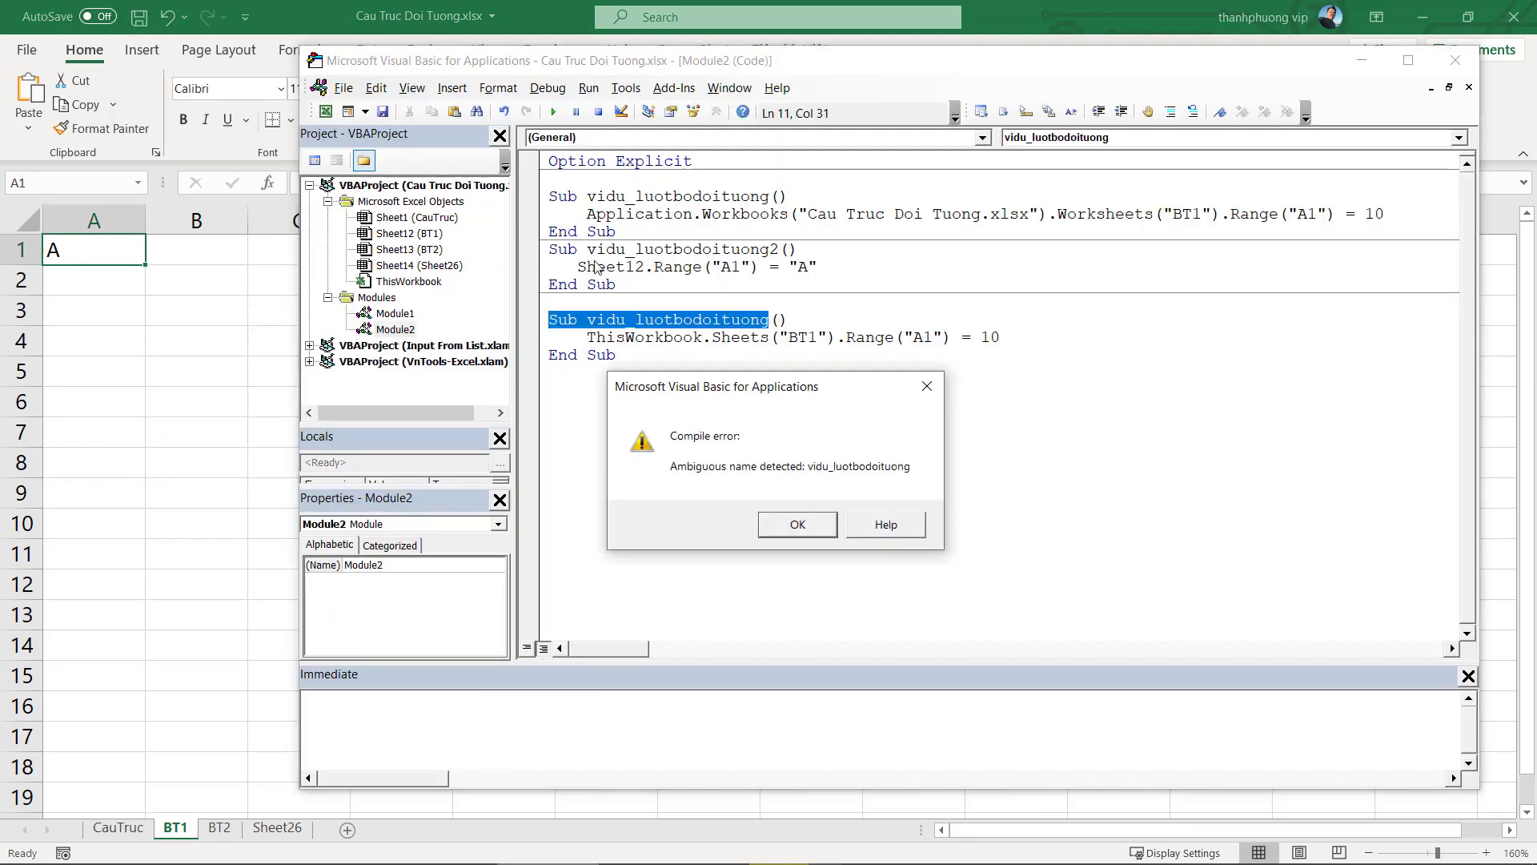
pyautogui.click(798, 524)
pyautogui.click(770, 318)
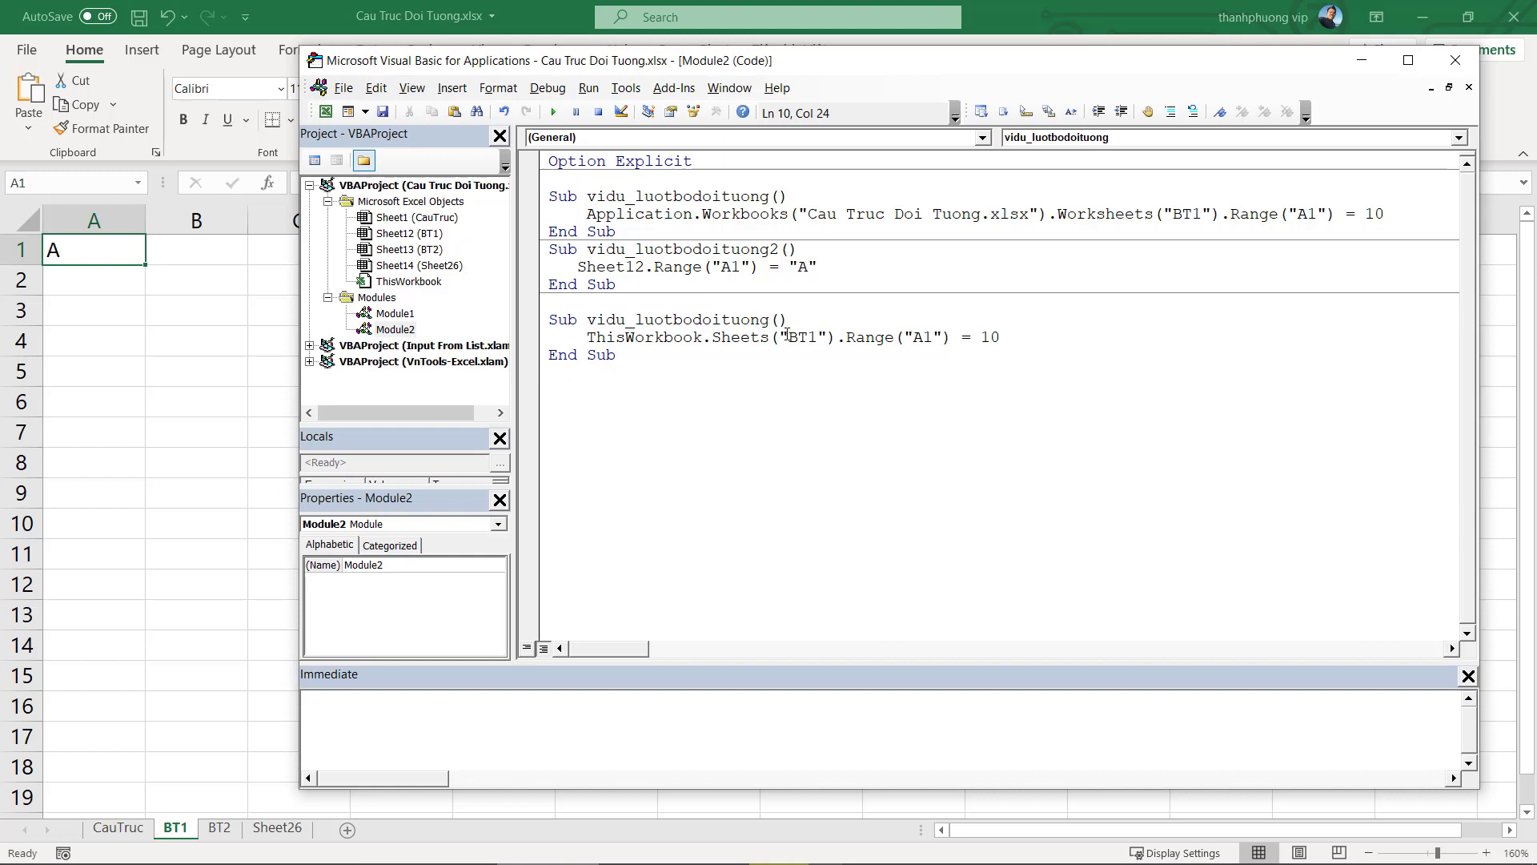
pyautogui.write('3')
pyautogui.click(788, 336)
pyautogui.click(552, 112)
# Try ThisWorkbook.Sheet12 instead of Sheets("BT1"), run it, and dismiss the method-not-found error
pyautogui.click(755, 355)
pyautogui.moveTo(759, 336); pyautogui.dragTo(837, 336)
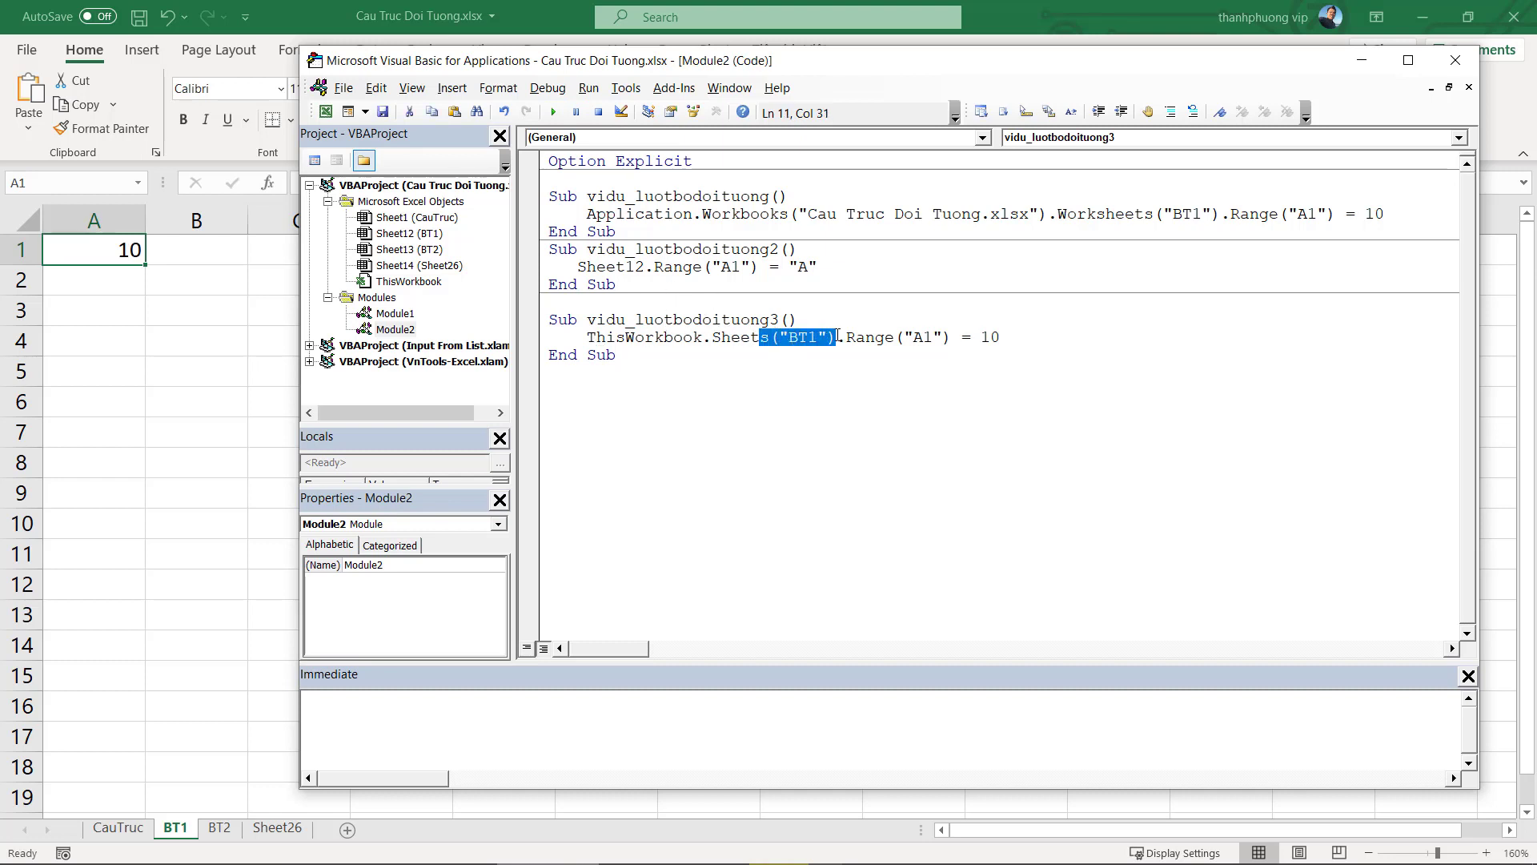
pyautogui.write('12')
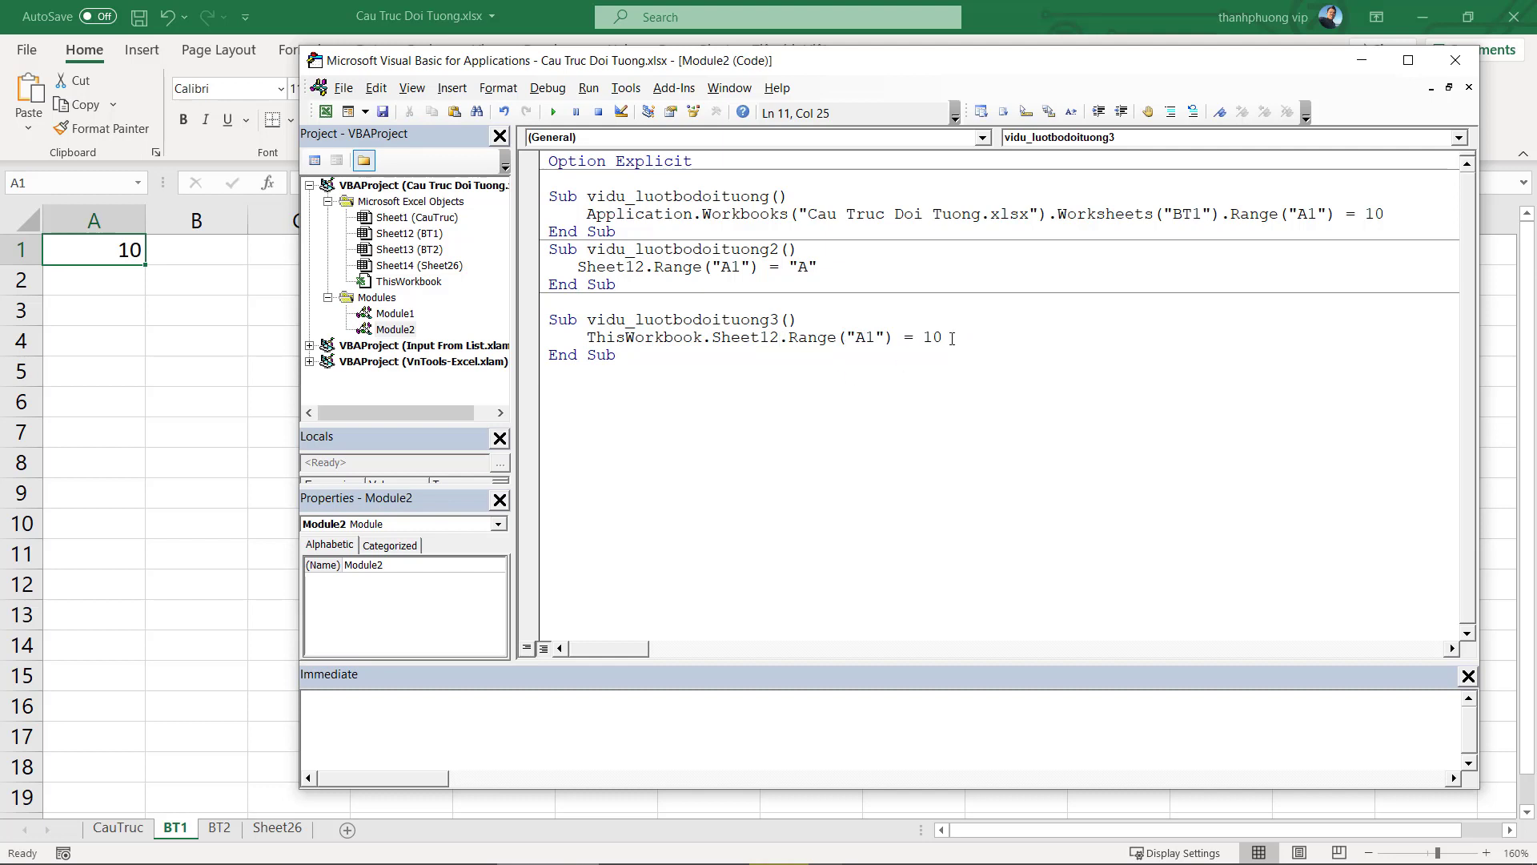
pyautogui.click(952, 338)
pyautogui.click(552, 111)
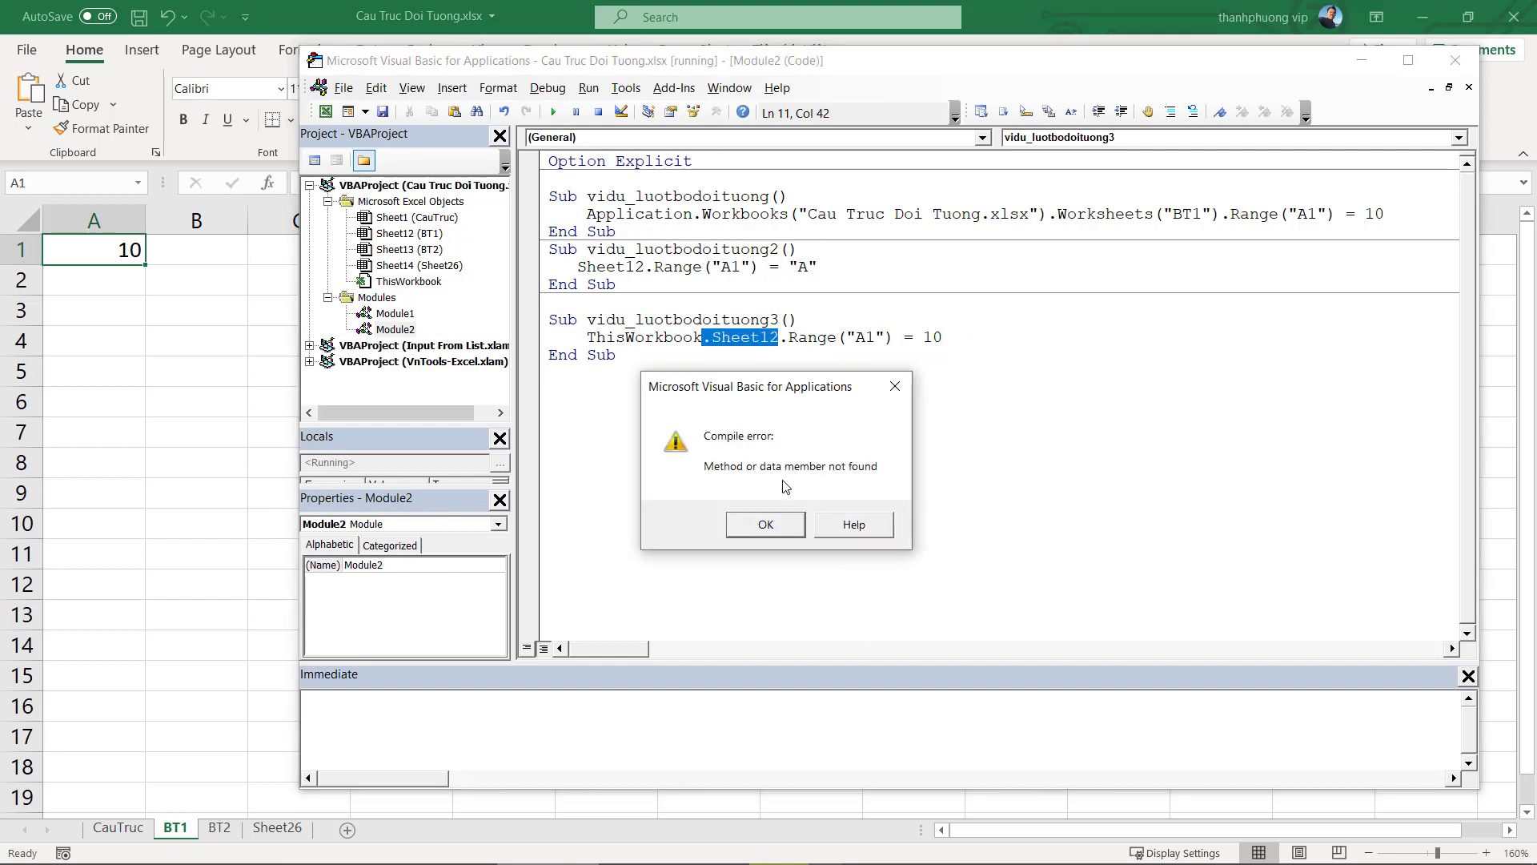
pyautogui.click(765, 525)
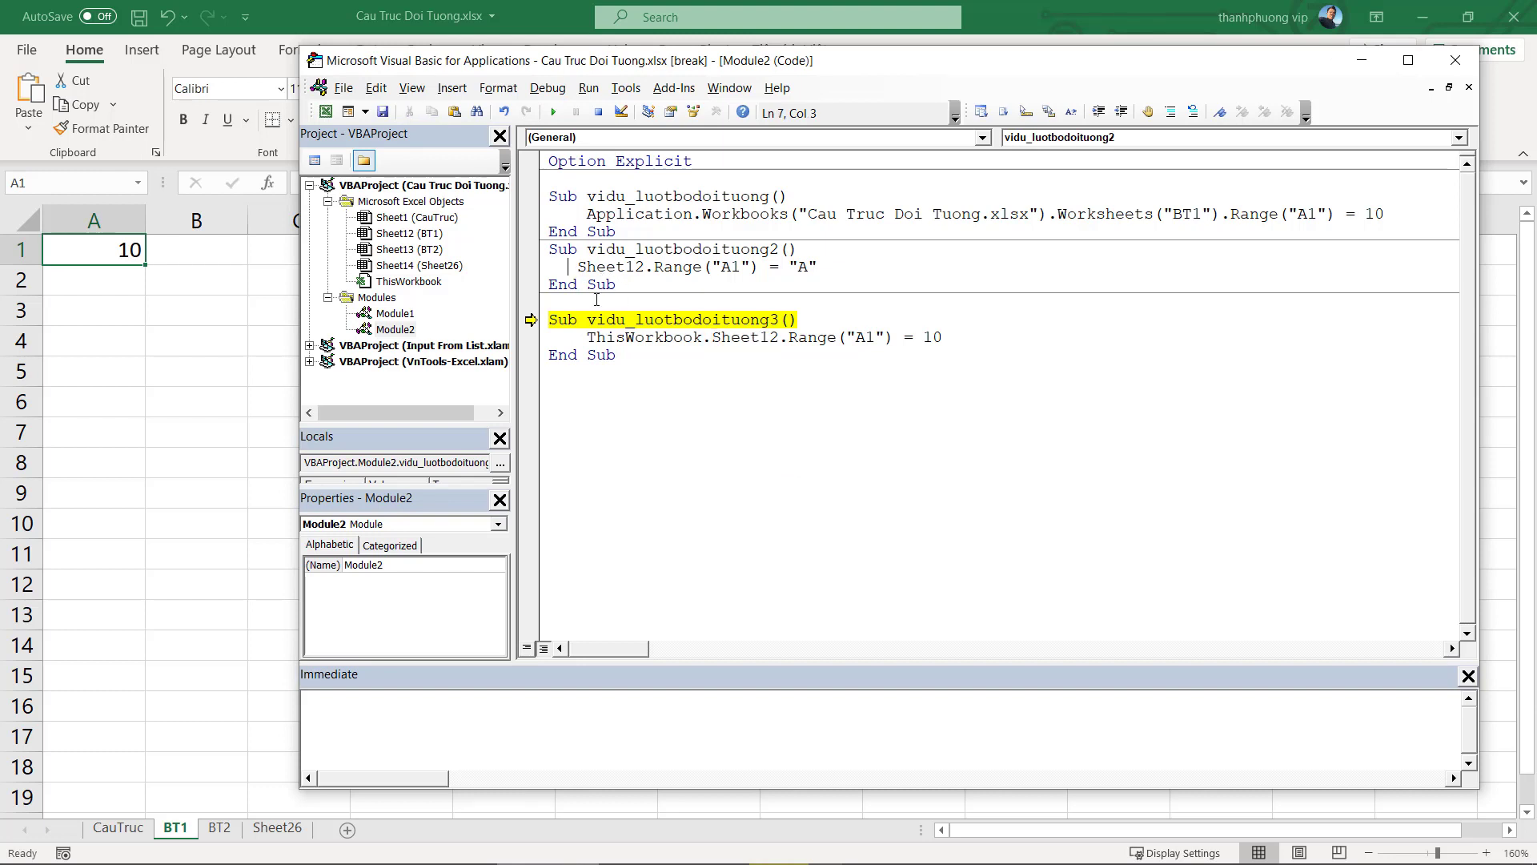
# Restore the reference to ThisWorkbook.Sheets("BT1") on the statement line
pyautogui.moveTo(586, 337); pyautogui.dragTo(702, 337)
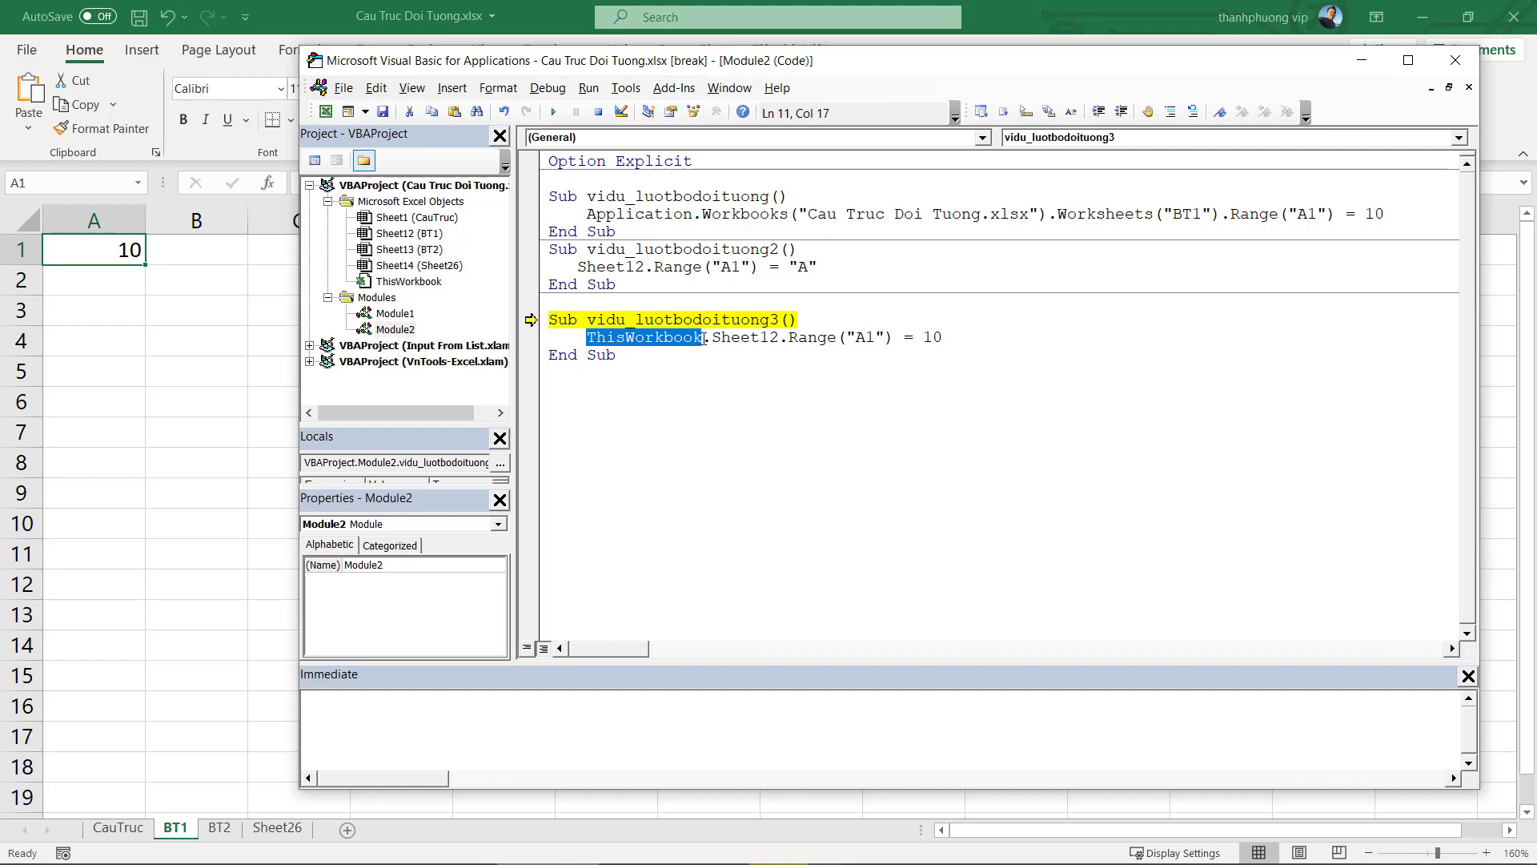
pyautogui.moveTo(711, 337)
pyautogui.mouseDown()
pyautogui.moveTo(796, 337)
pyautogui.moveTo(779, 337)
pyautogui.mouseUp()
pyautogui.write('sheet')
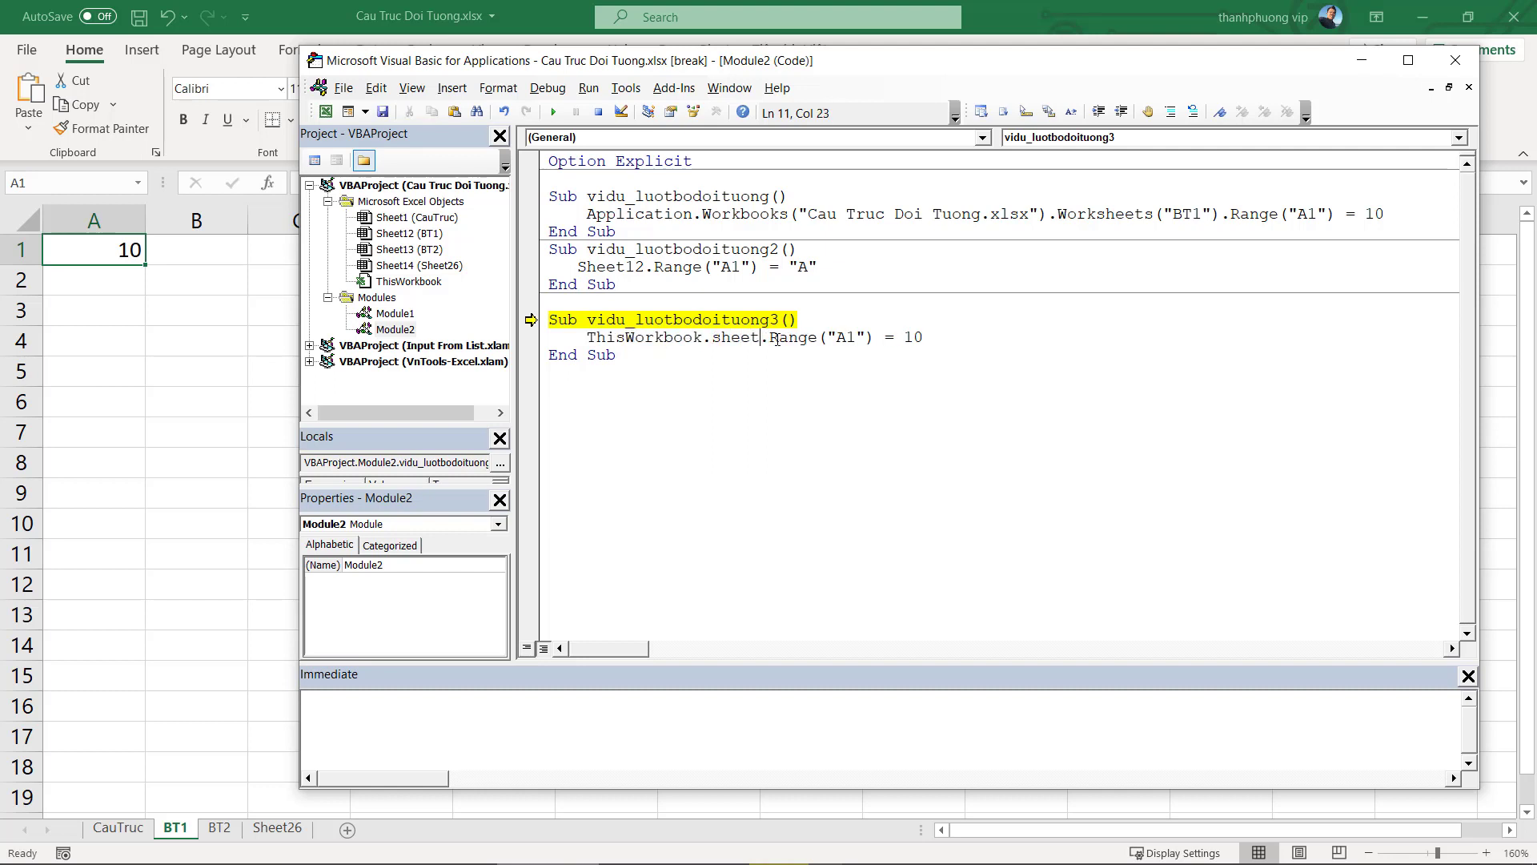
pyautogui.write('s("')
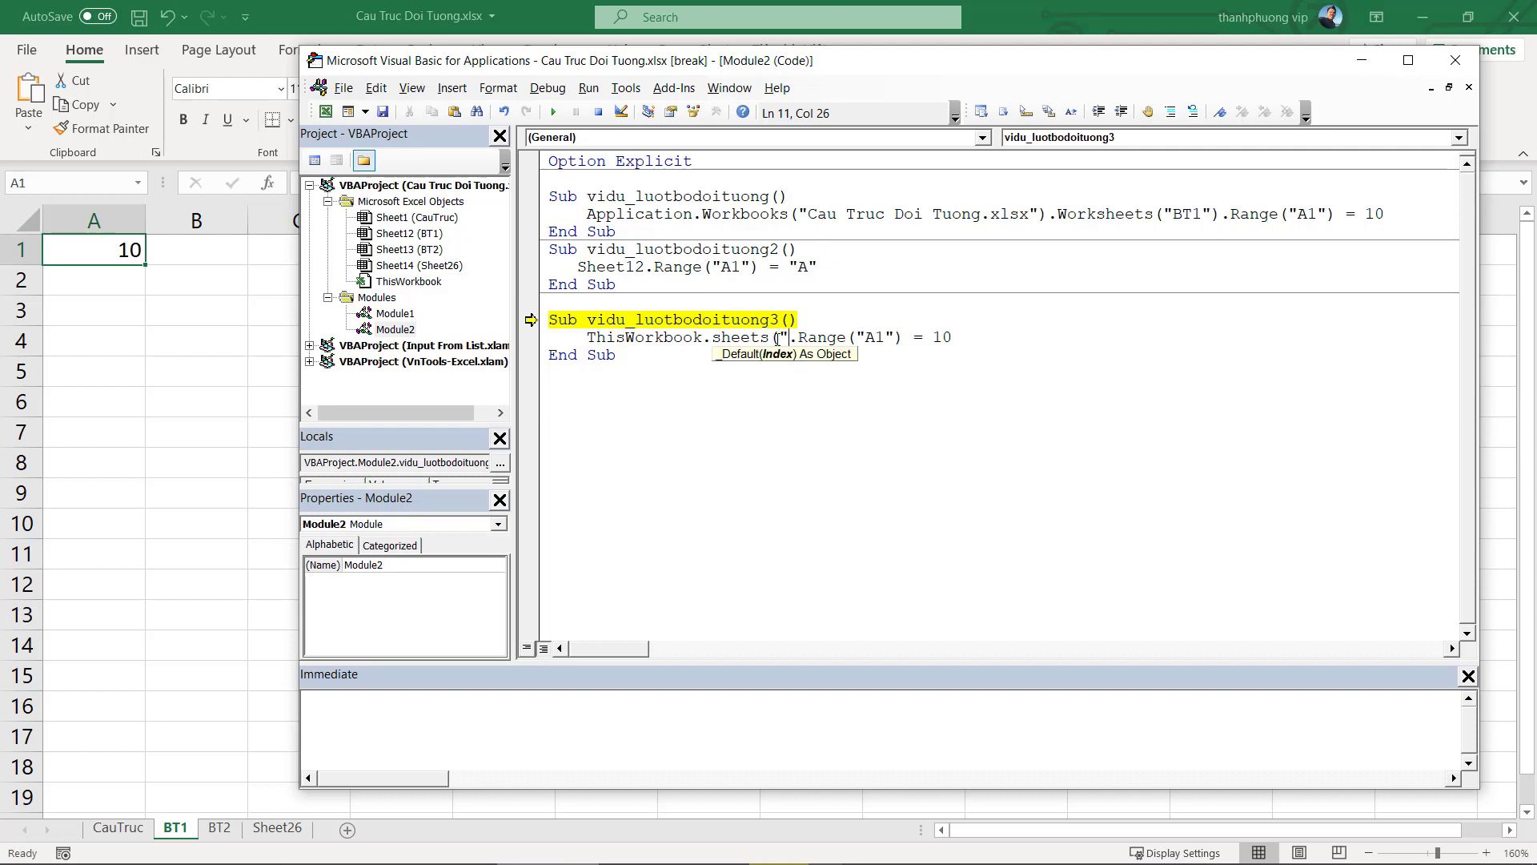
pyautogui.write('BT1"')
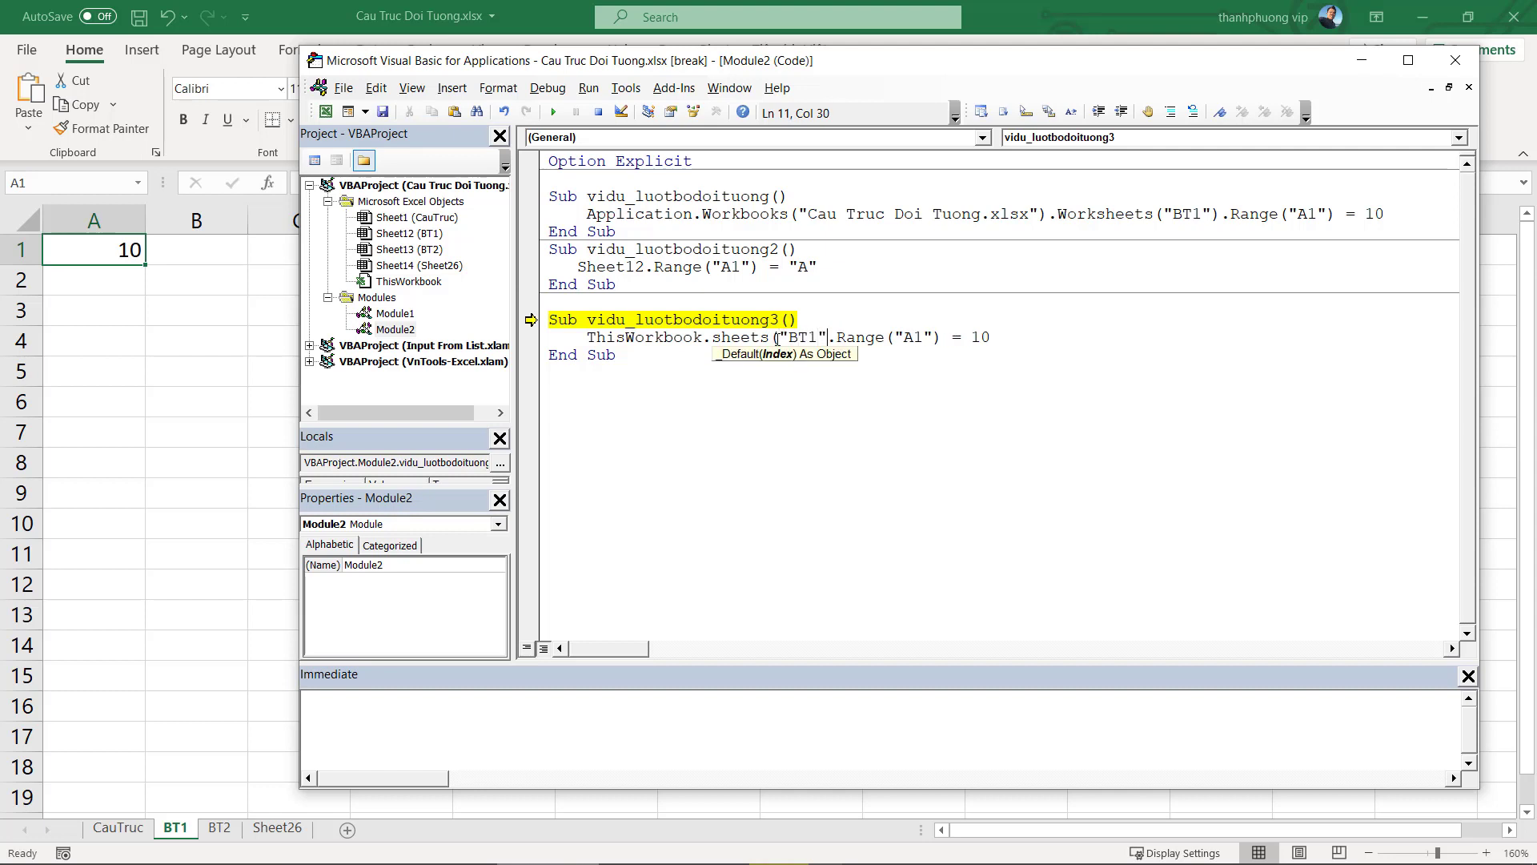
pyautogui.write(')')
pyautogui.click(770, 375)
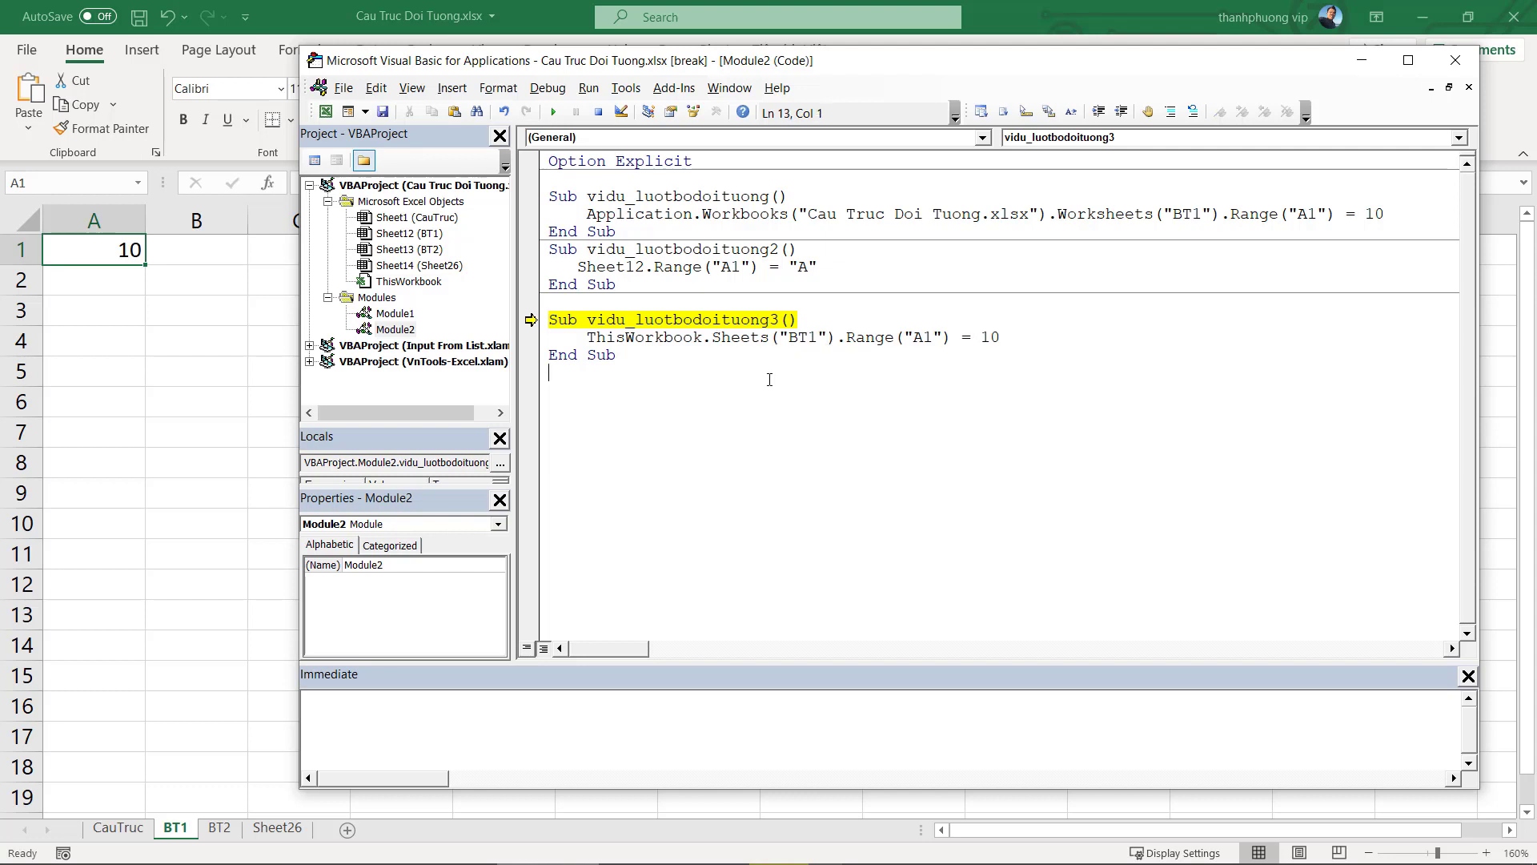
pyautogui.click(745, 342)
# Reset the paused run, change the value 10 to "A", run it and check A1 on BT1
pyautogui.click(598, 113)
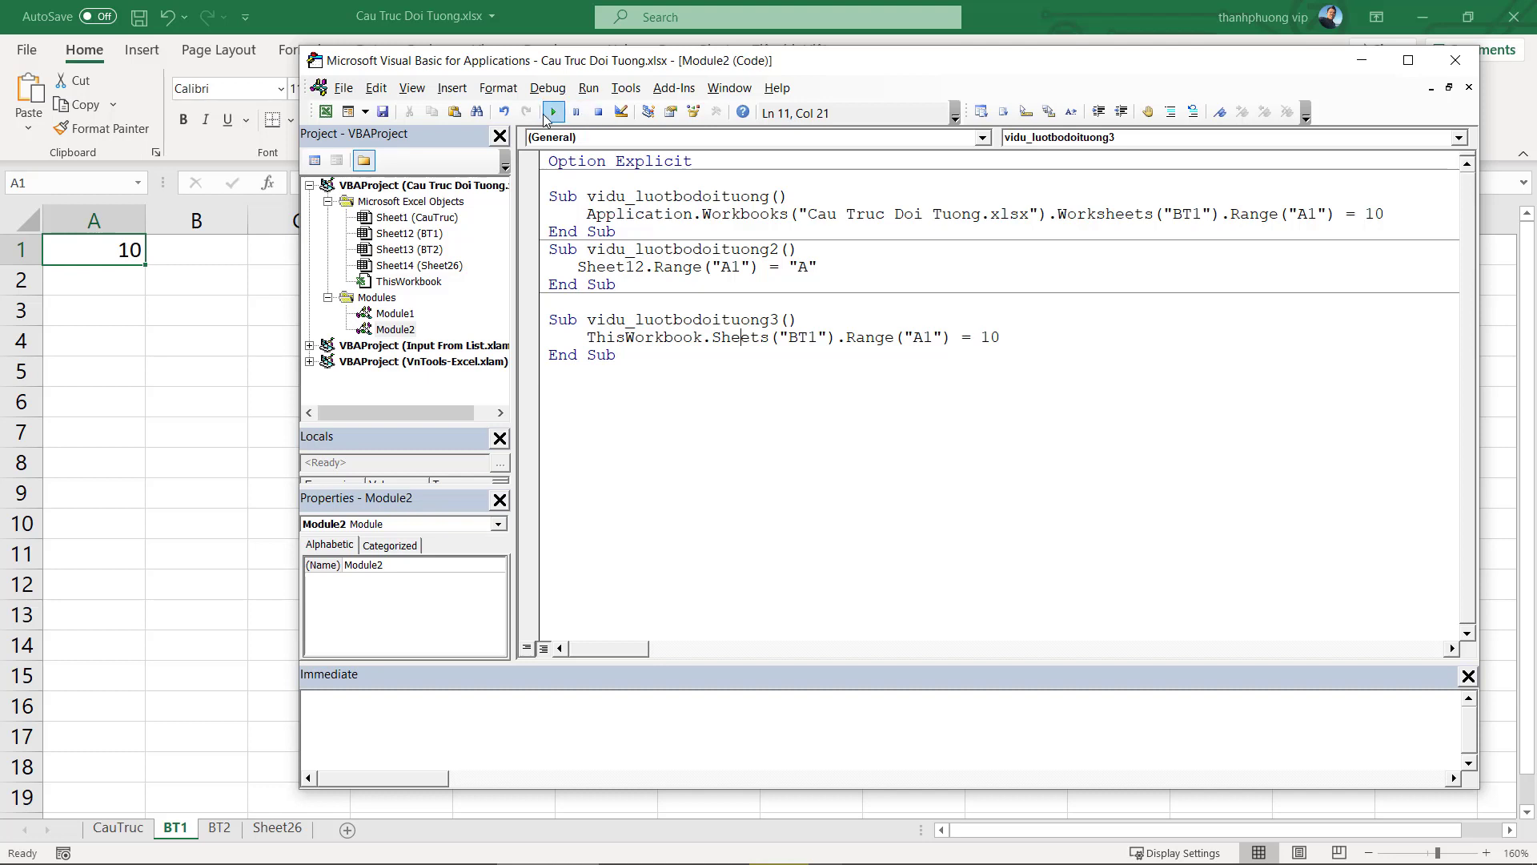
pyautogui.doubleClick(993, 337)
pyautogui.write('"A"')
pyautogui.click(552, 111)
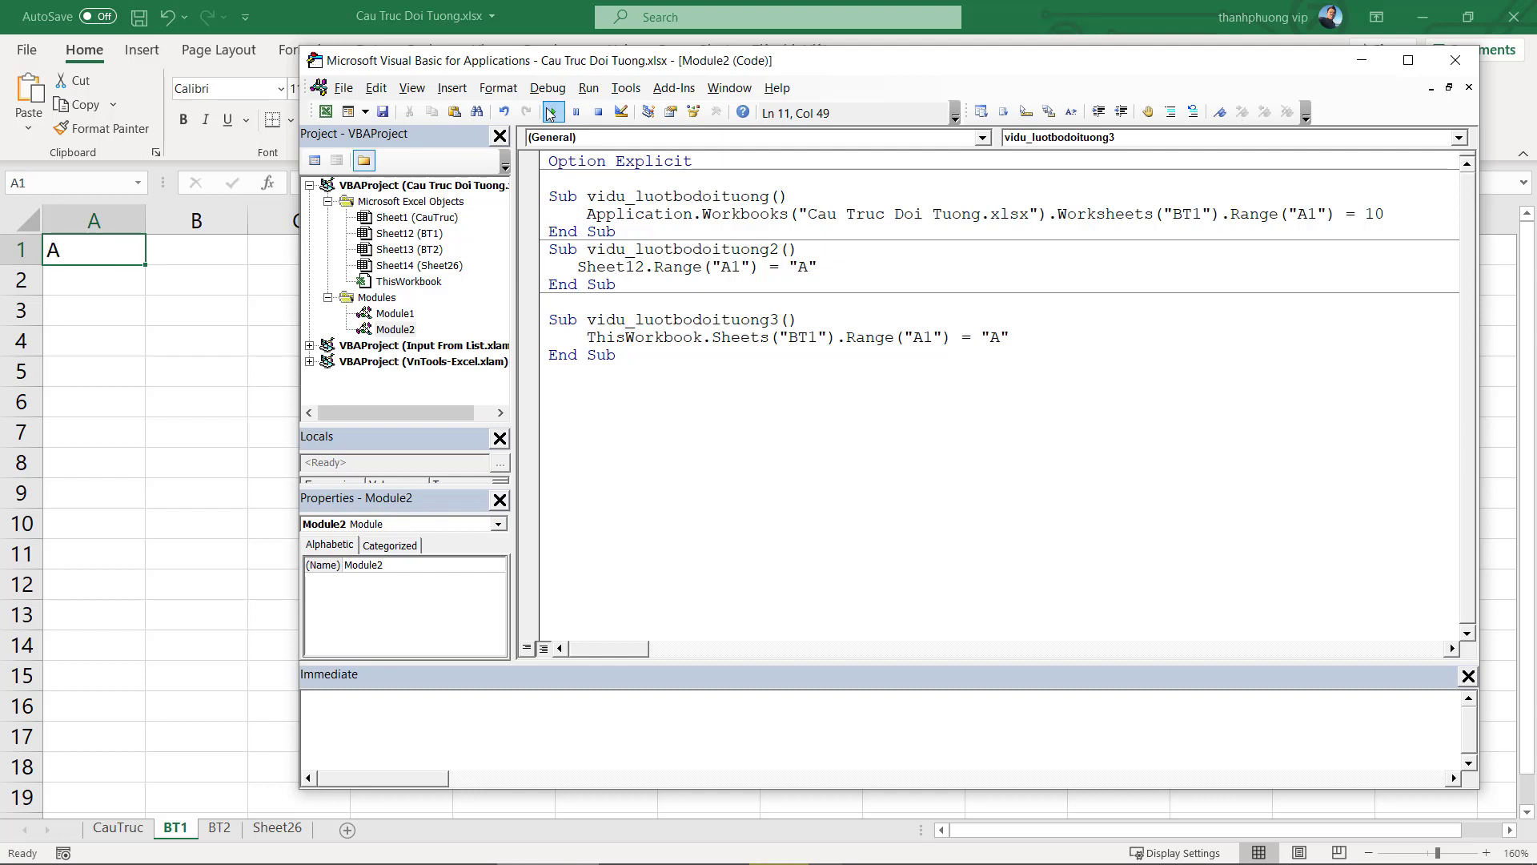
pyautogui.click(692, 337)
pyautogui.click(104, 279)
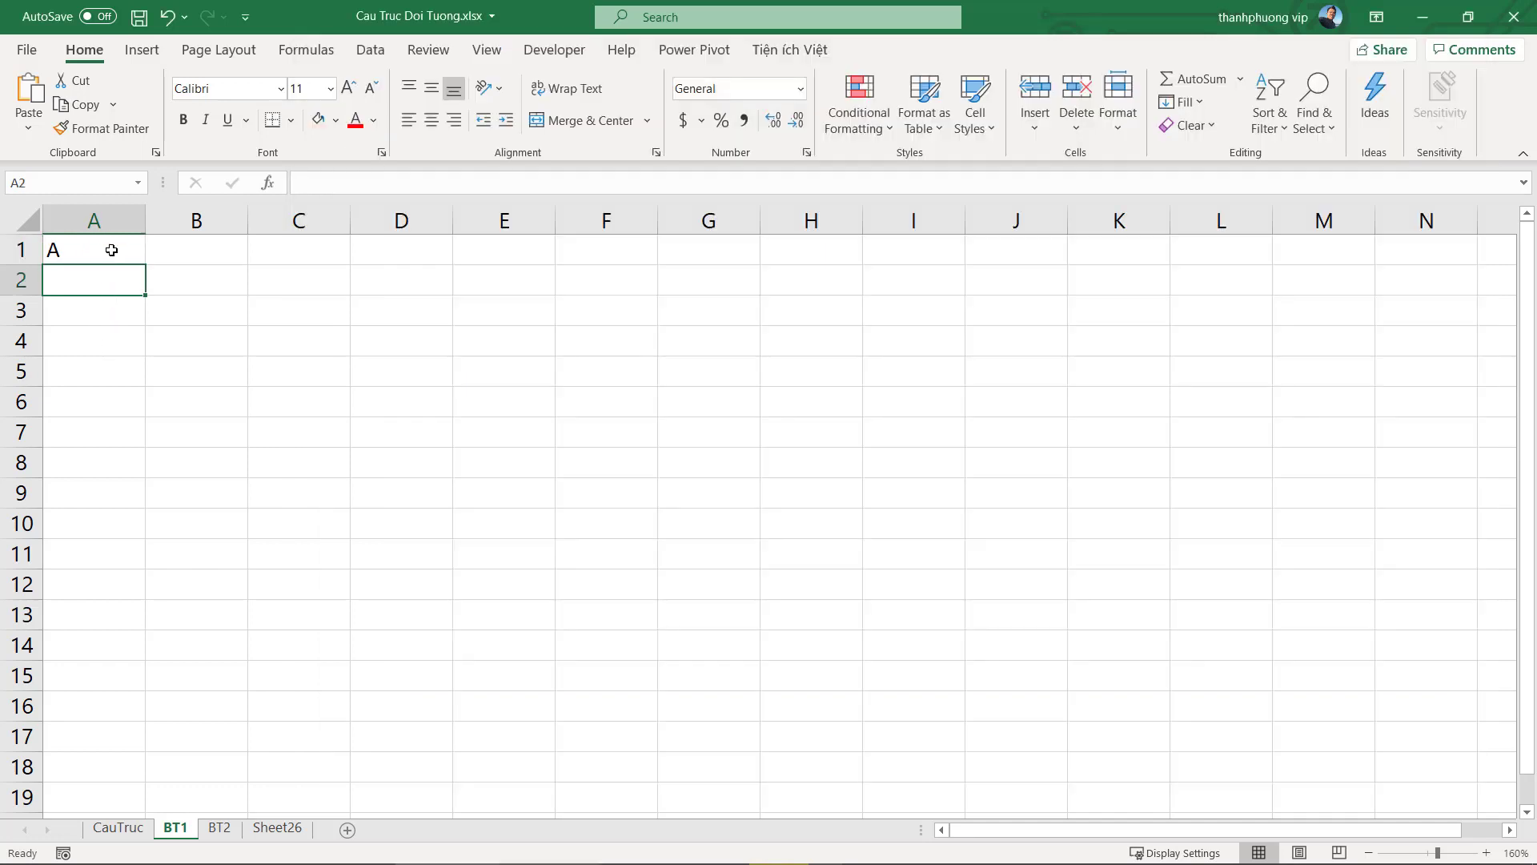
pyautogui.click(105, 357)
pyautogui.hotkey('alt', 'F11')
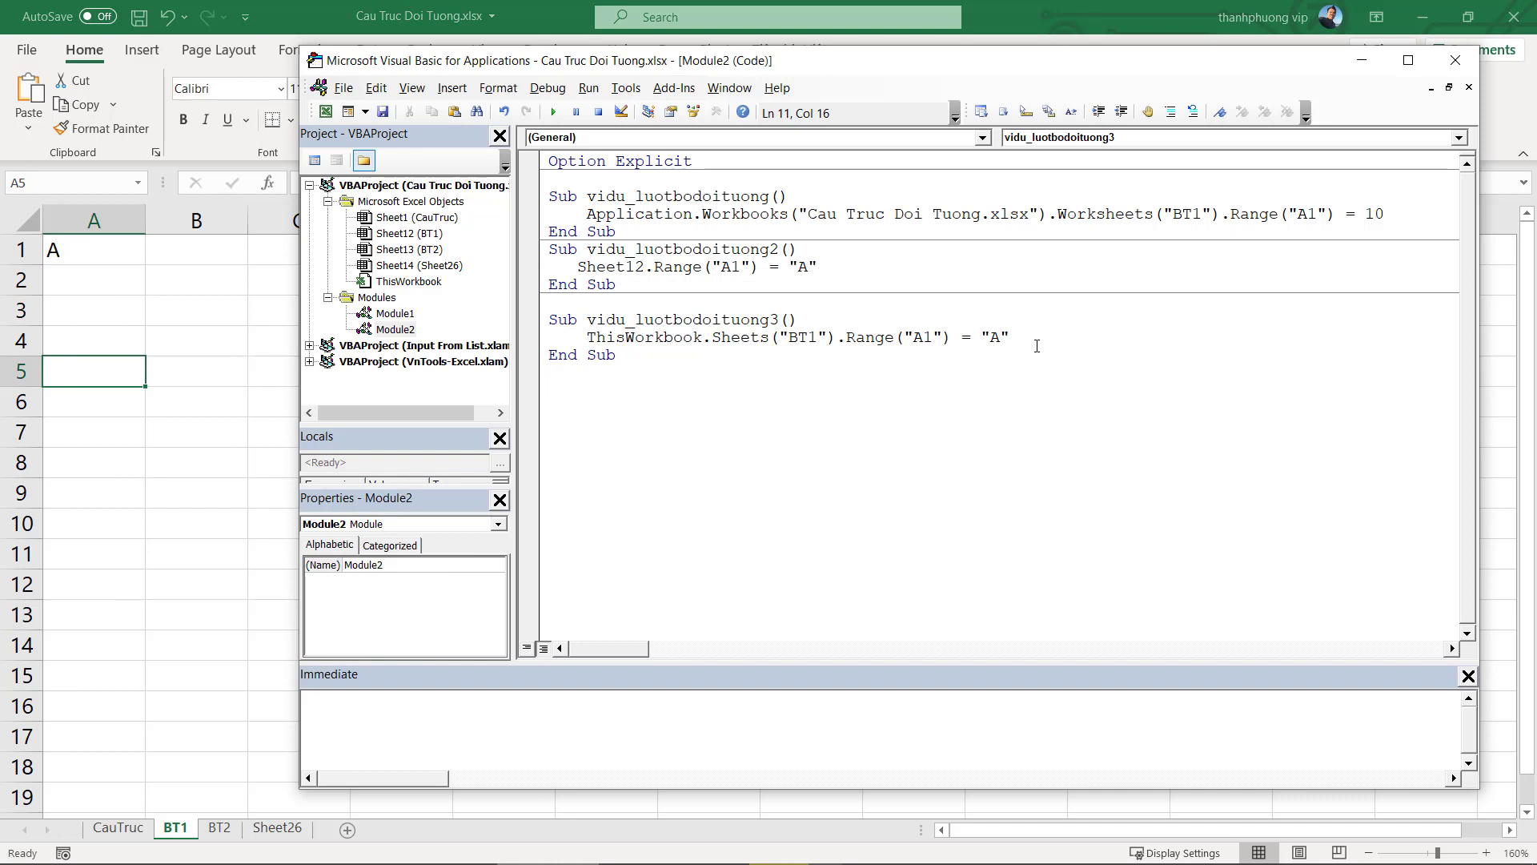
# Add three copies of the statement below it with values B, C and D
pyautogui.moveTo(1009, 337); pyautogui.dragTo(590, 337)
pyautogui.hotkey('ctrl', 'c')
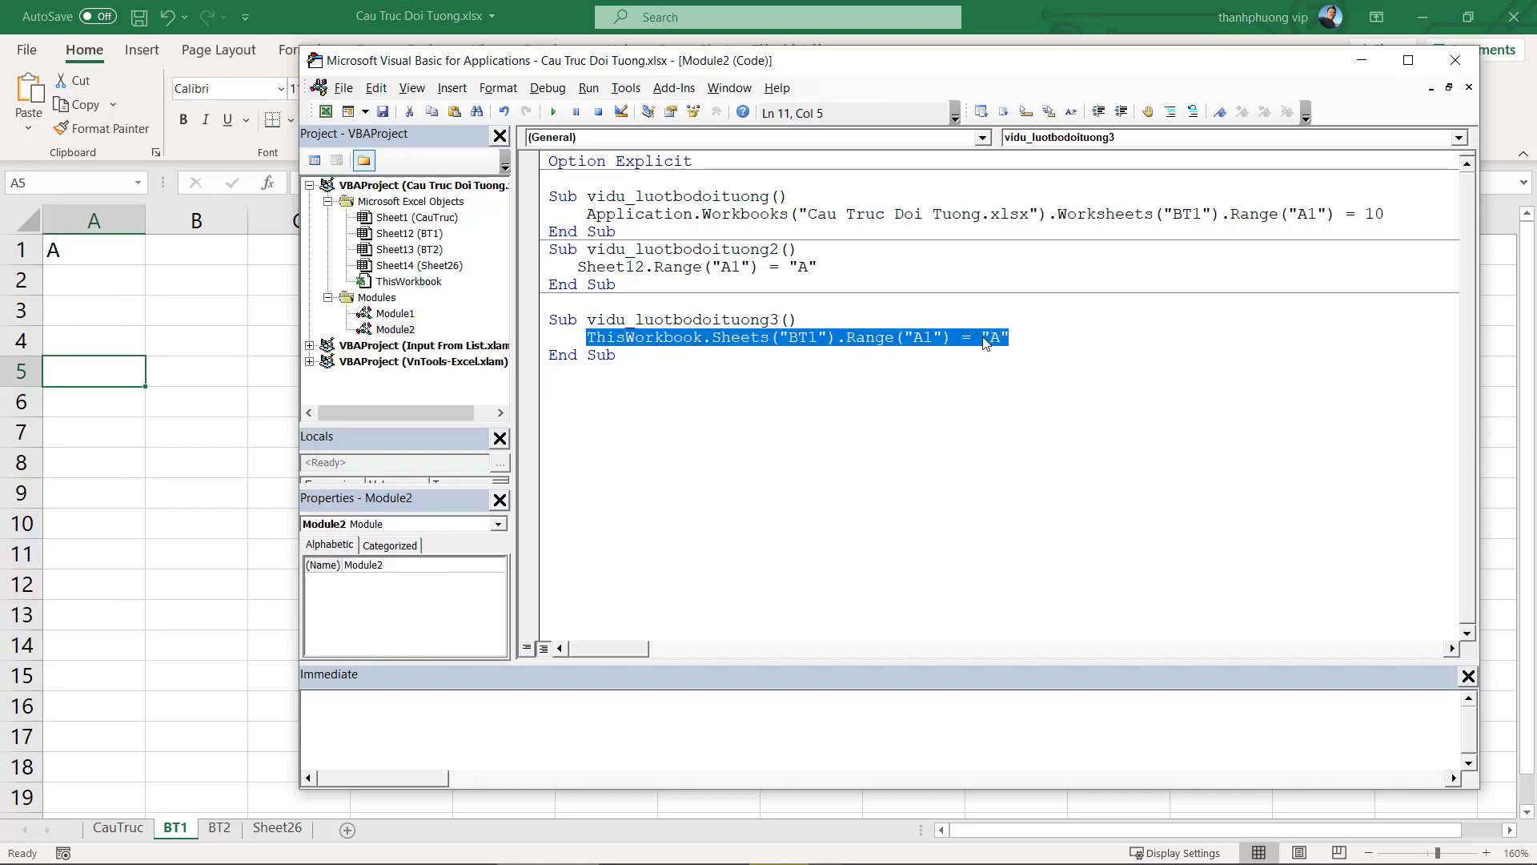
pyautogui.click(1019, 327)
pyautogui.click(1011, 339)
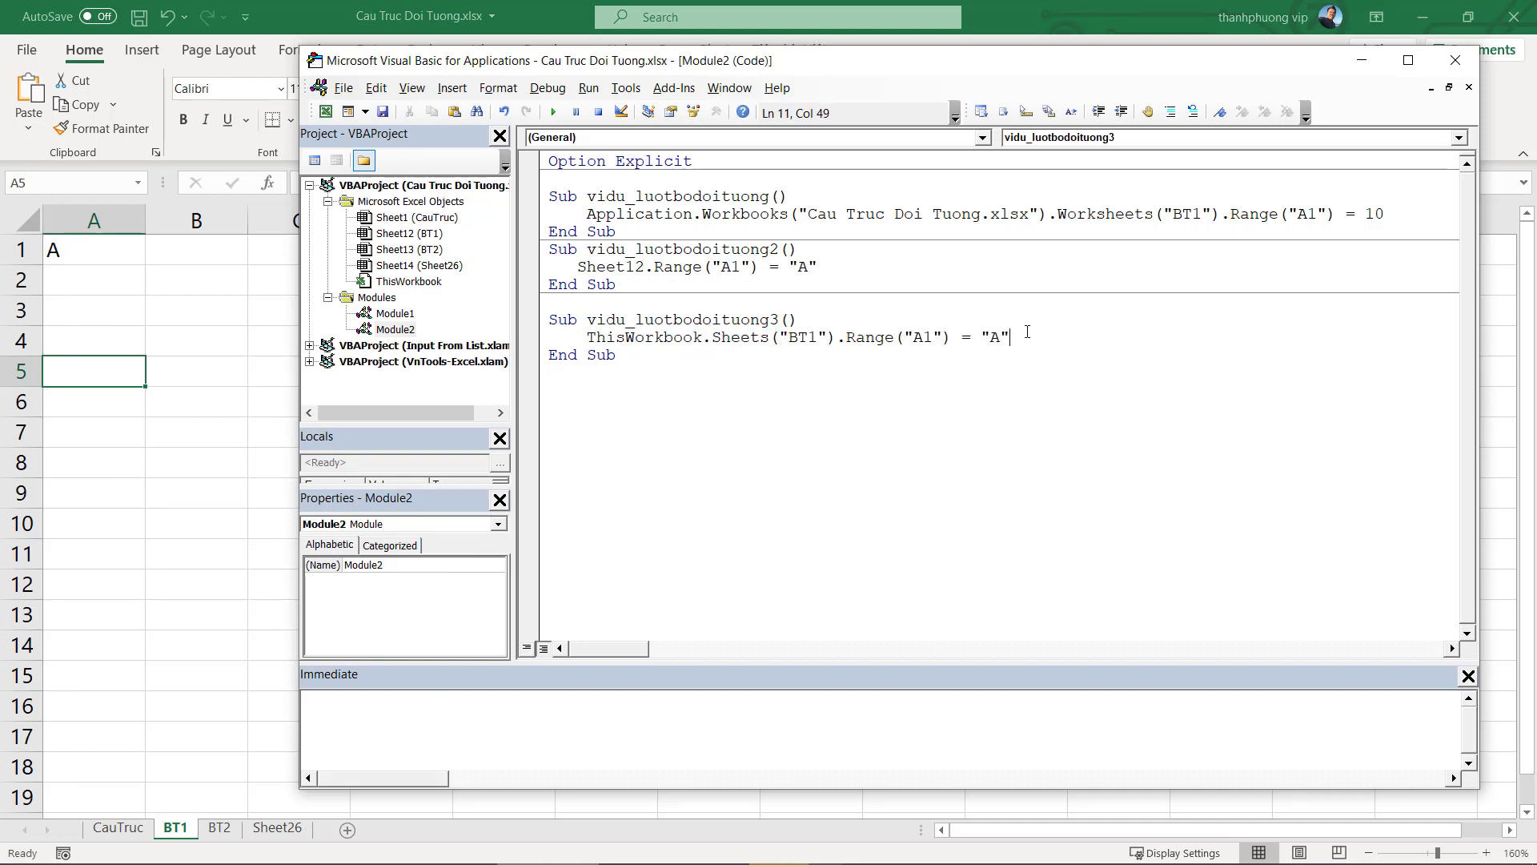
pyautogui.press('Return')
pyautogui.hotkey('ctrl', 'v')
pyautogui.doubleClick(995, 355)
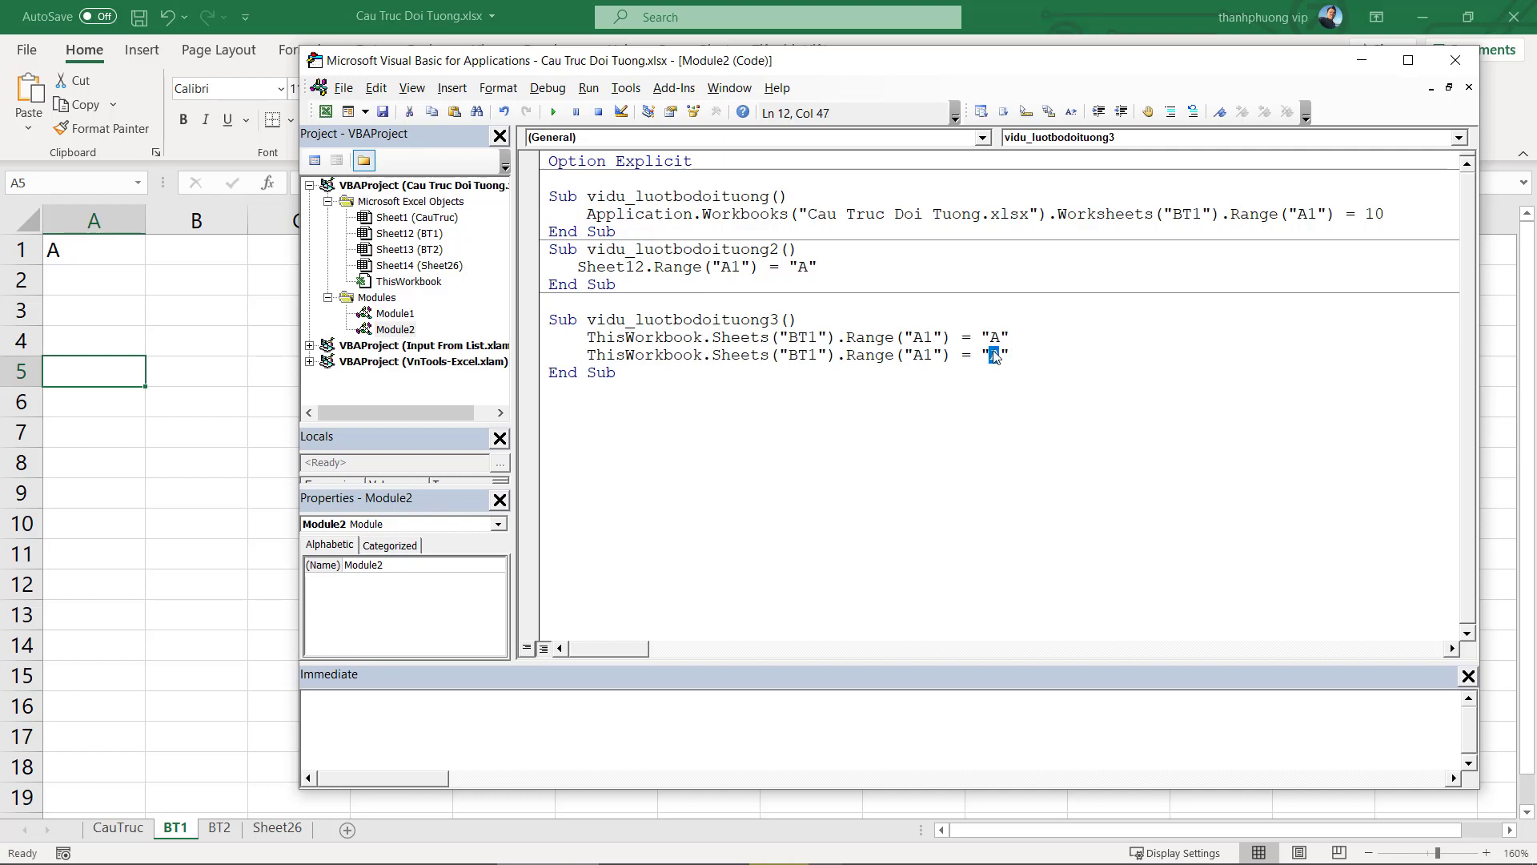
pyautogui.write('B')
pyautogui.press('Return')
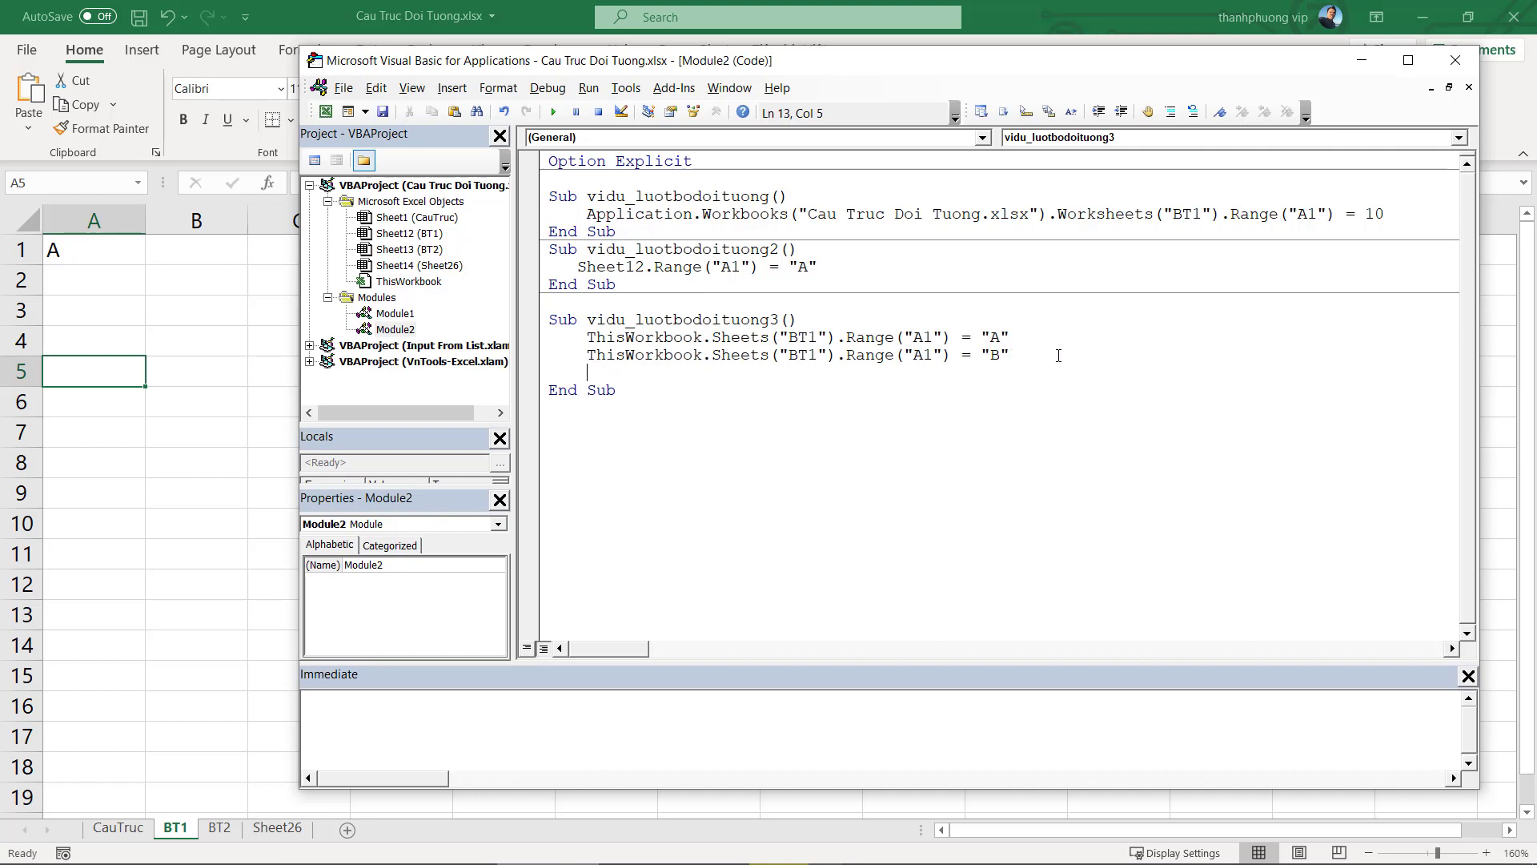
pyautogui.hotkey('ctrl', 'v')
pyautogui.doubleClick(994, 372)
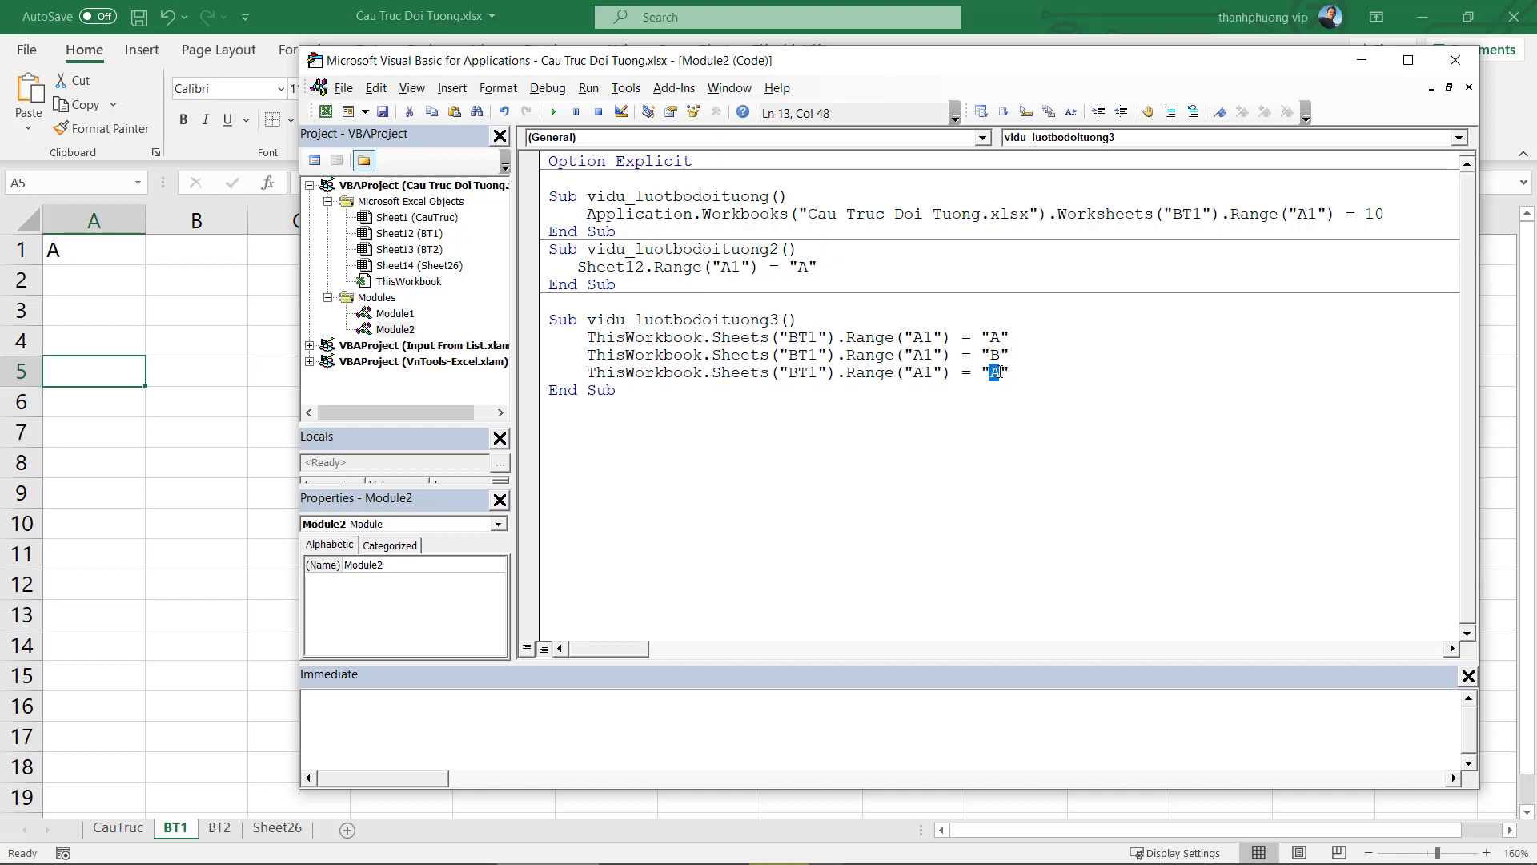
pyautogui.write('C')
pyautogui.press('Return')
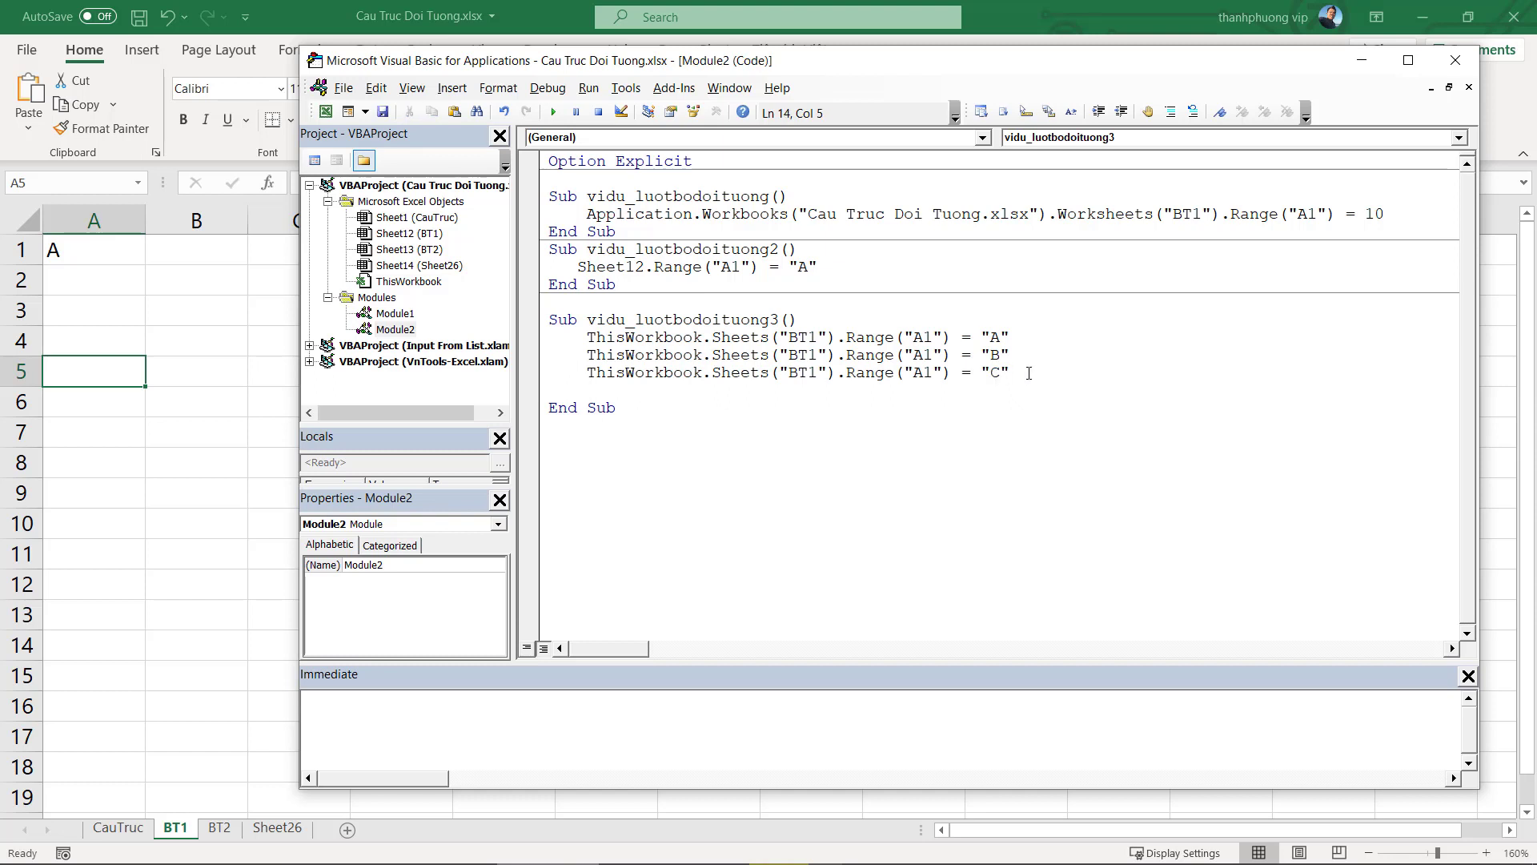
pyautogui.hotkey('ctrl', 'v')
pyautogui.doubleClick(995, 390)
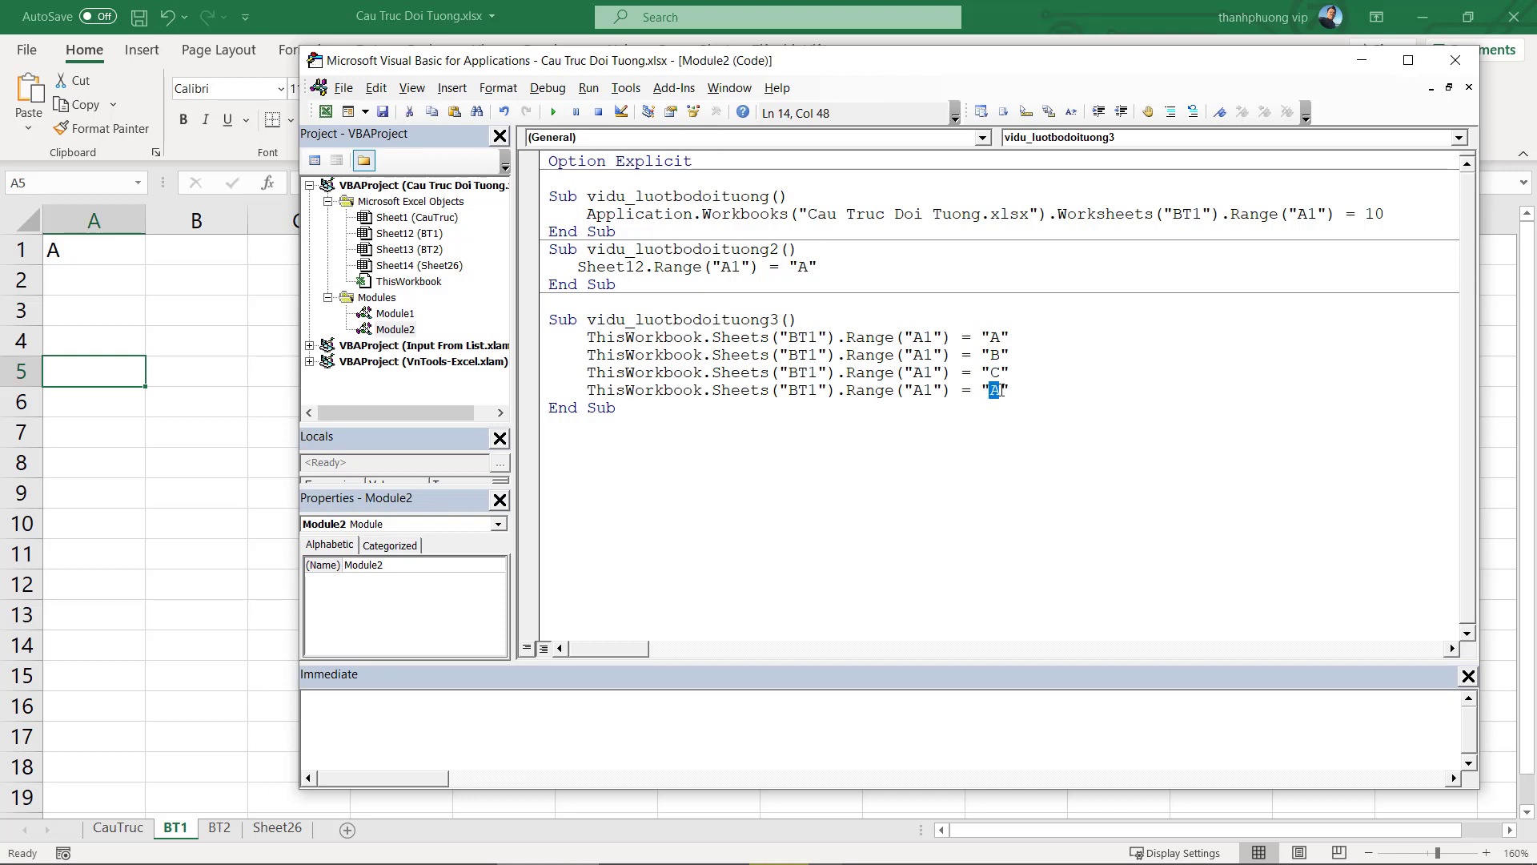
pyautogui.write('D')
pyautogui.click(1020, 387)
# Change the copied ranges to A2, A3 and A4 and run the macro
pyautogui.moveTo(597, 319); pyautogui.dragTo(607, 390)
pyautogui.moveTo(588, 337); pyautogui.dragTo(847, 337)
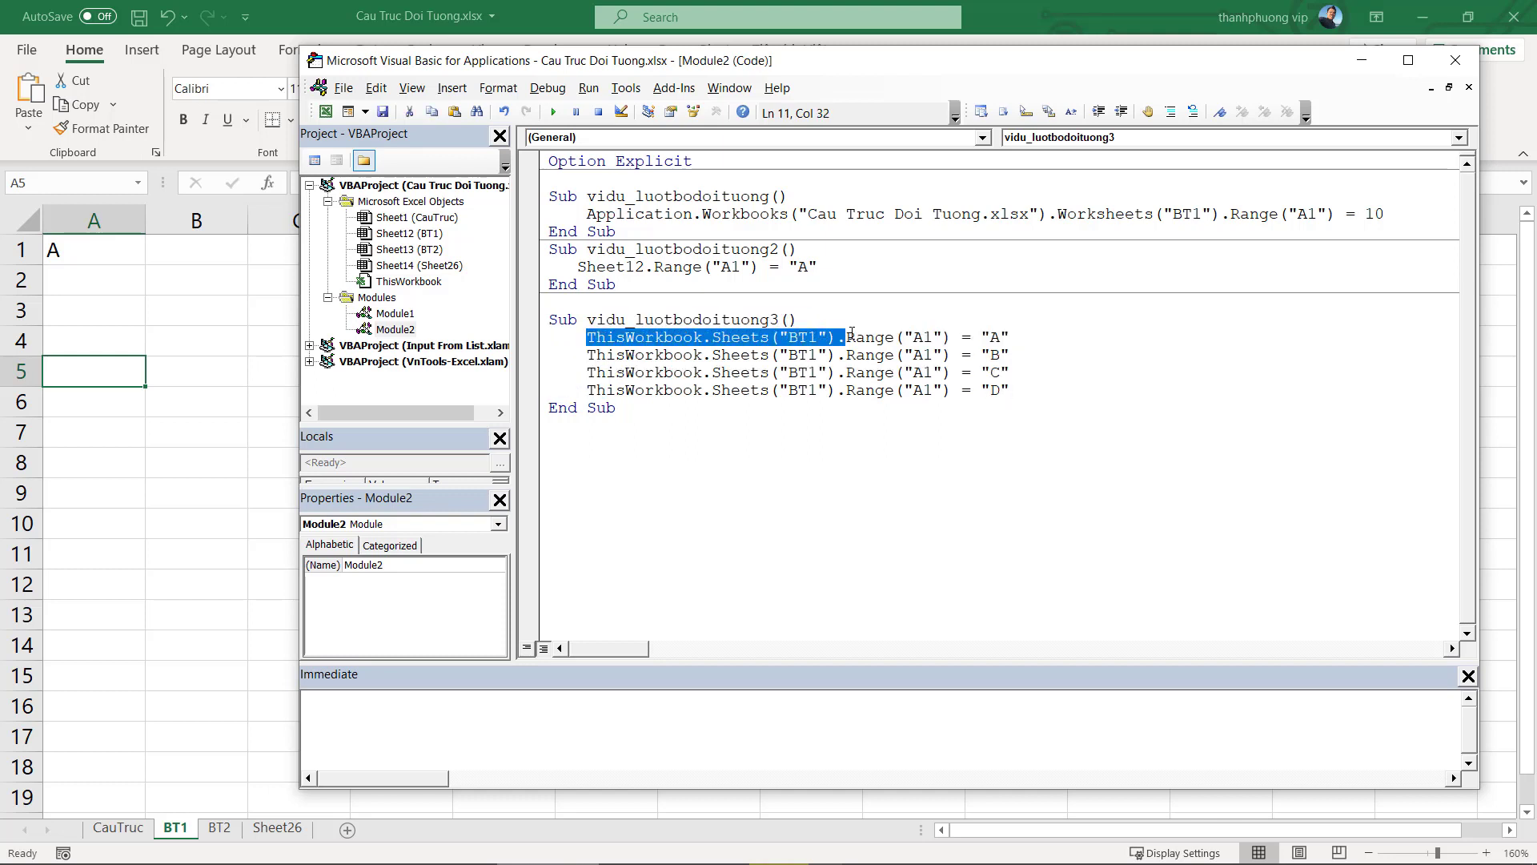
pyautogui.moveTo(935, 355); pyautogui.dragTo(925, 390)
pyautogui.write('2')
pyautogui.write('3')
pyautogui.write('4')
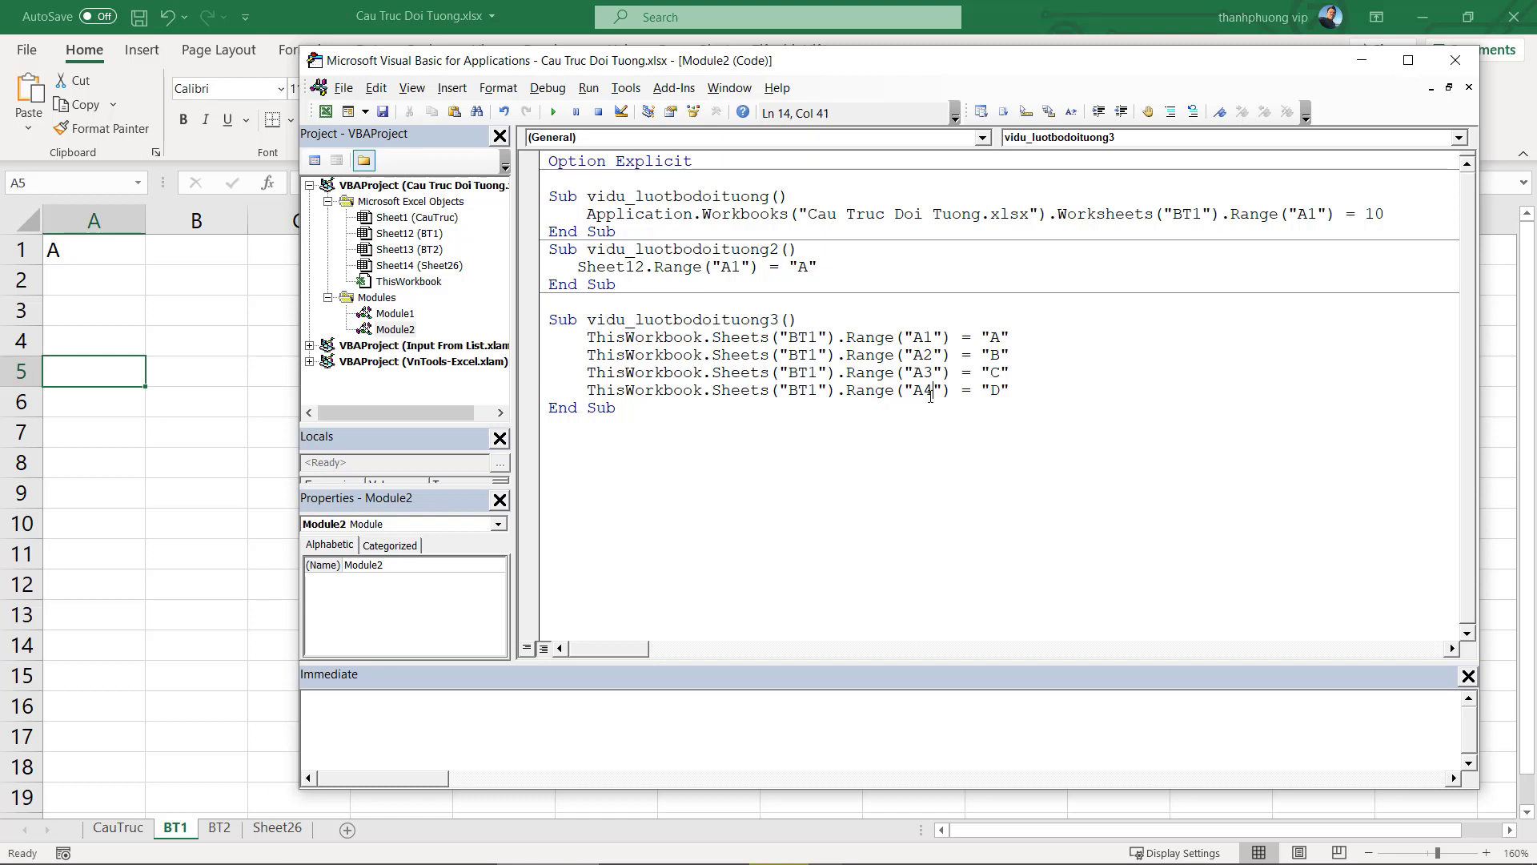
pyautogui.click(869, 372)
pyautogui.click(552, 111)
# Highlight the repeated ThisWorkbook.Sheets("BT1") reference on lines 11 to 13
pyautogui.moveTo(588, 337); pyautogui.dragTo(837, 341)
pyautogui.moveTo(588, 354); pyautogui.dragTo(836, 354)
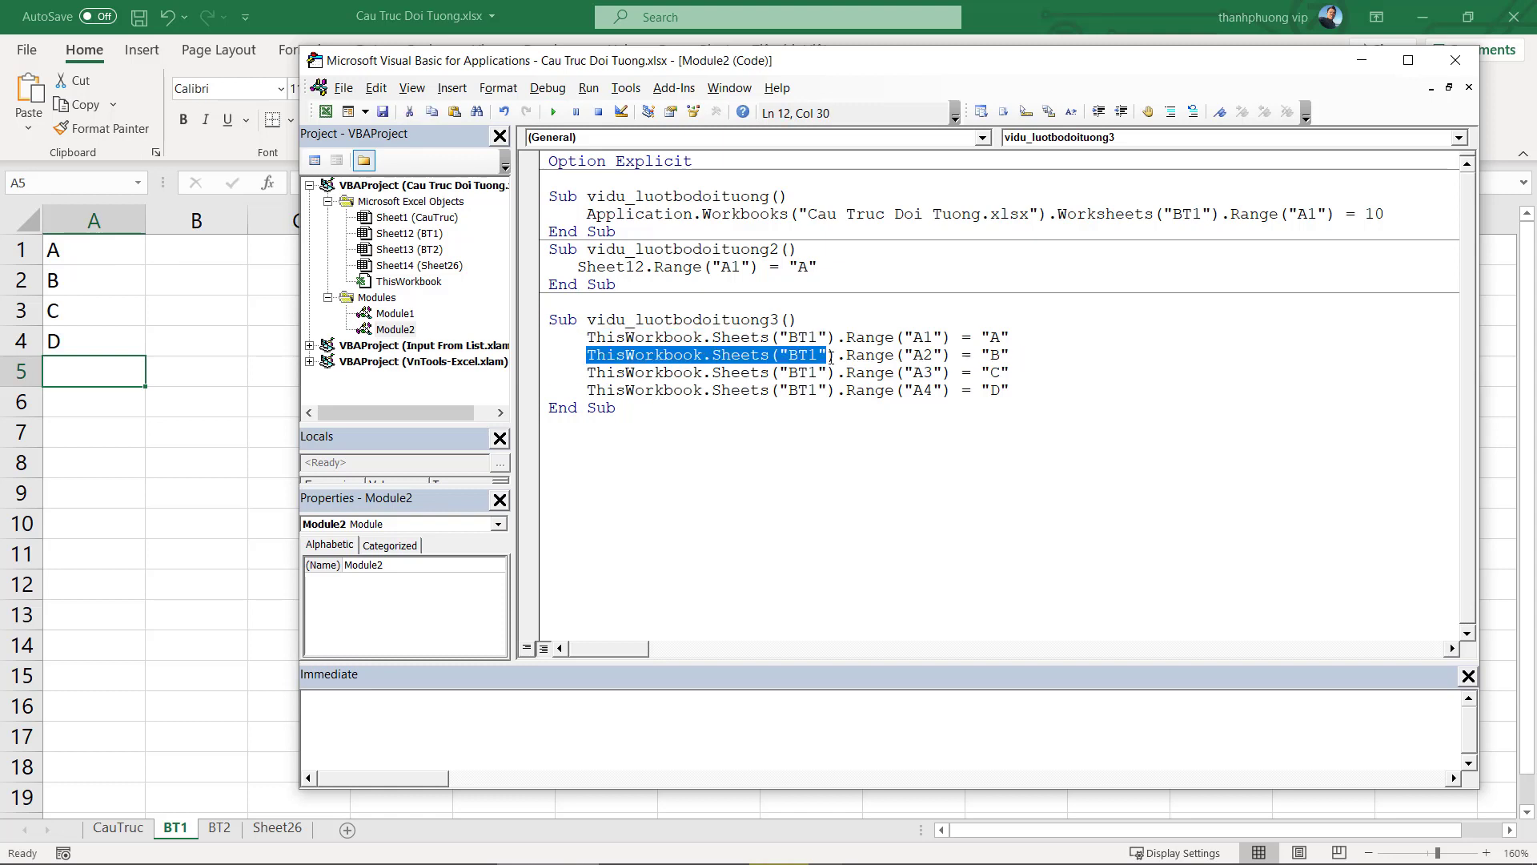
pyautogui.moveTo(580, 372); pyautogui.dragTo(836, 373)
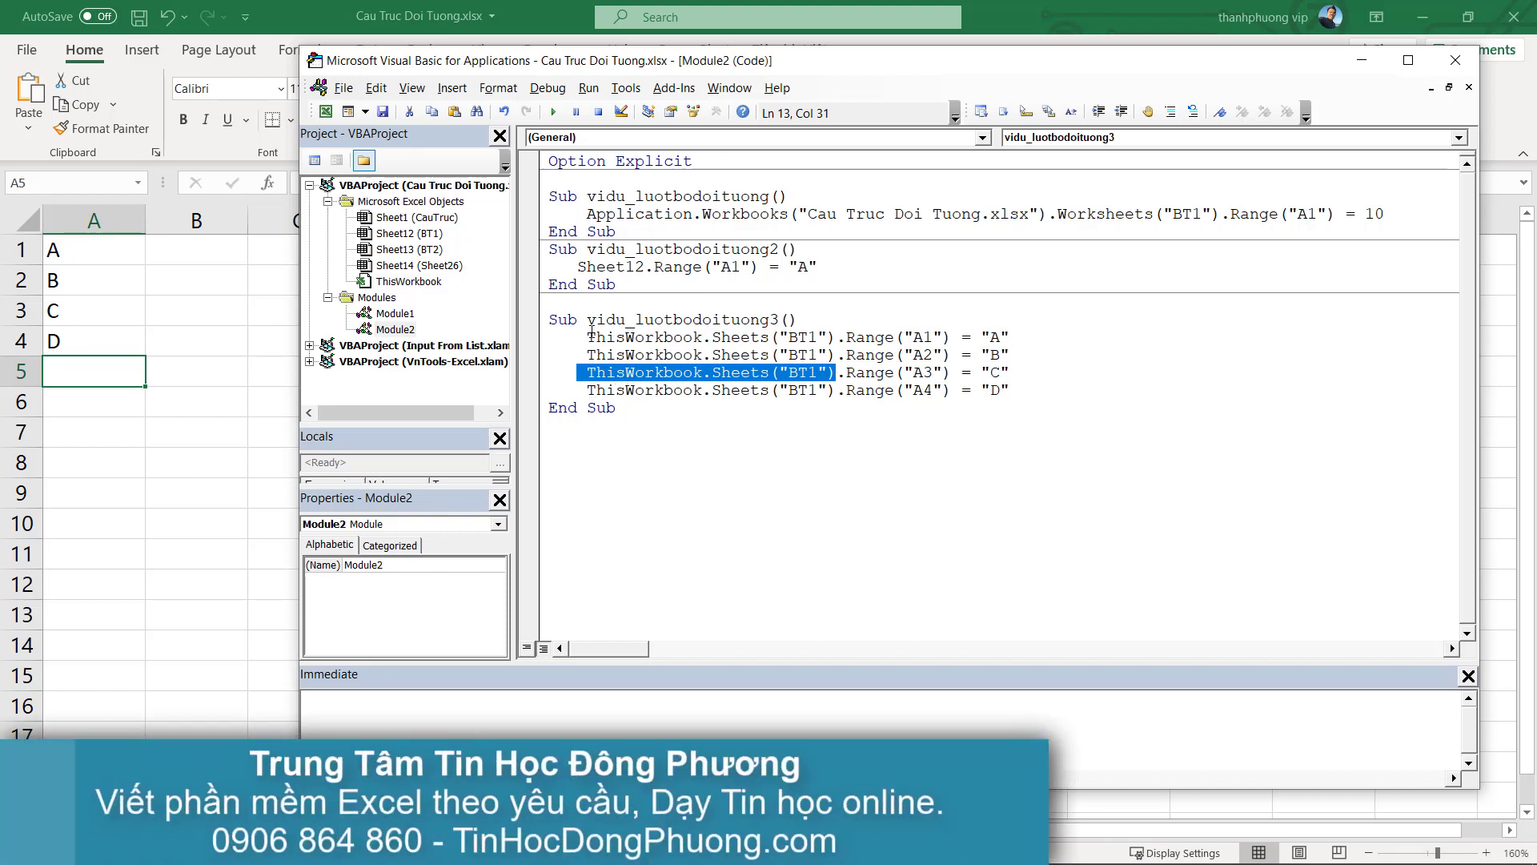
# Below vidu_luotbodoituong3, type a With line and an End With line with nothing between them
pyautogui.moveTo(588, 337)
pyautogui.mouseDown()
pyautogui.moveTo(822, 321)
pyautogui.moveTo(836, 337)
pyautogui.mouseUp()
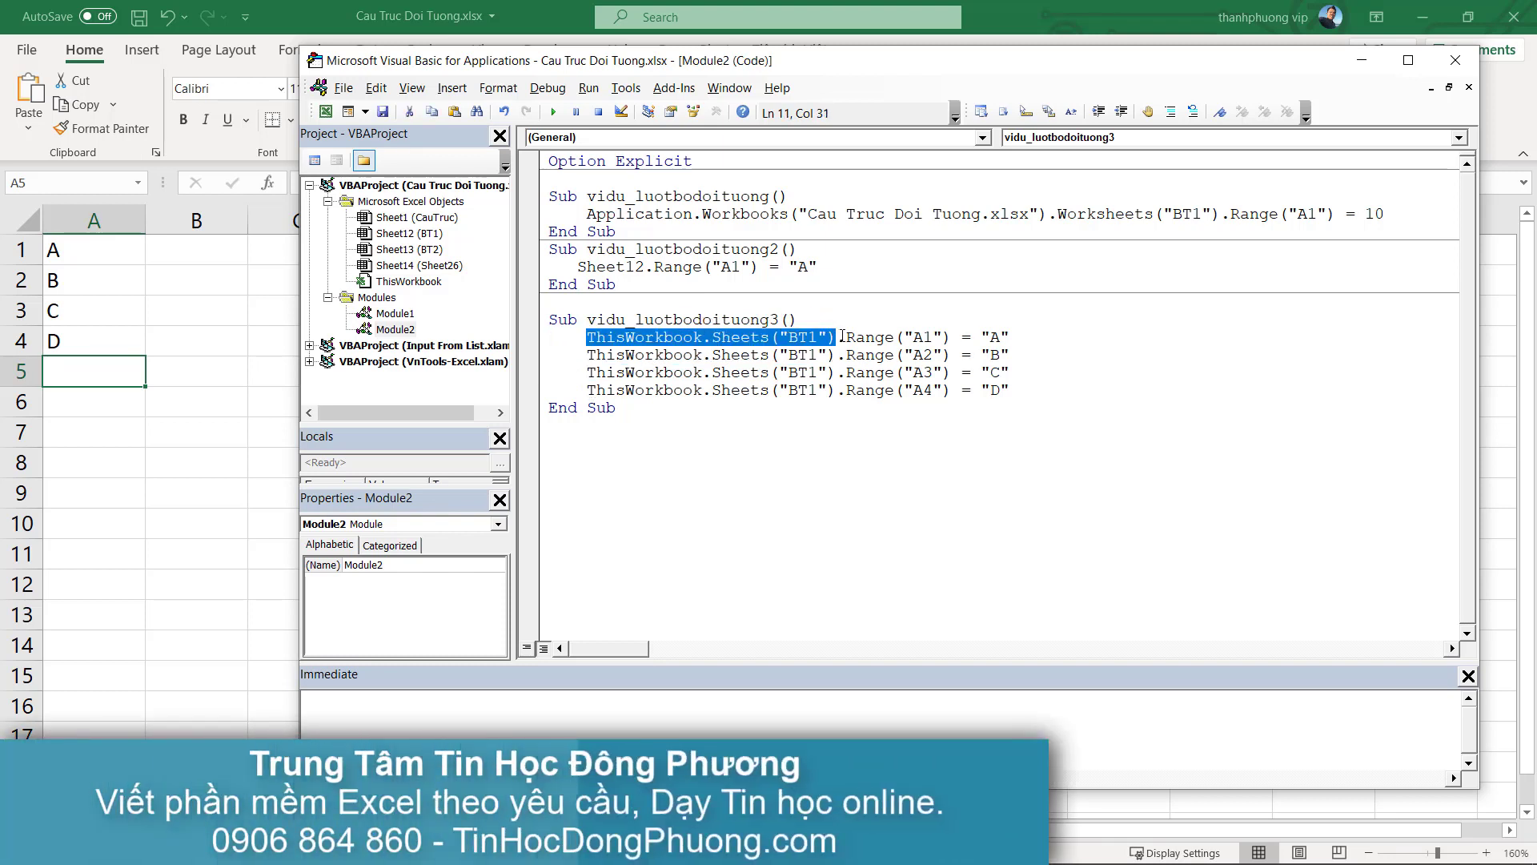
pyautogui.click(815, 428)
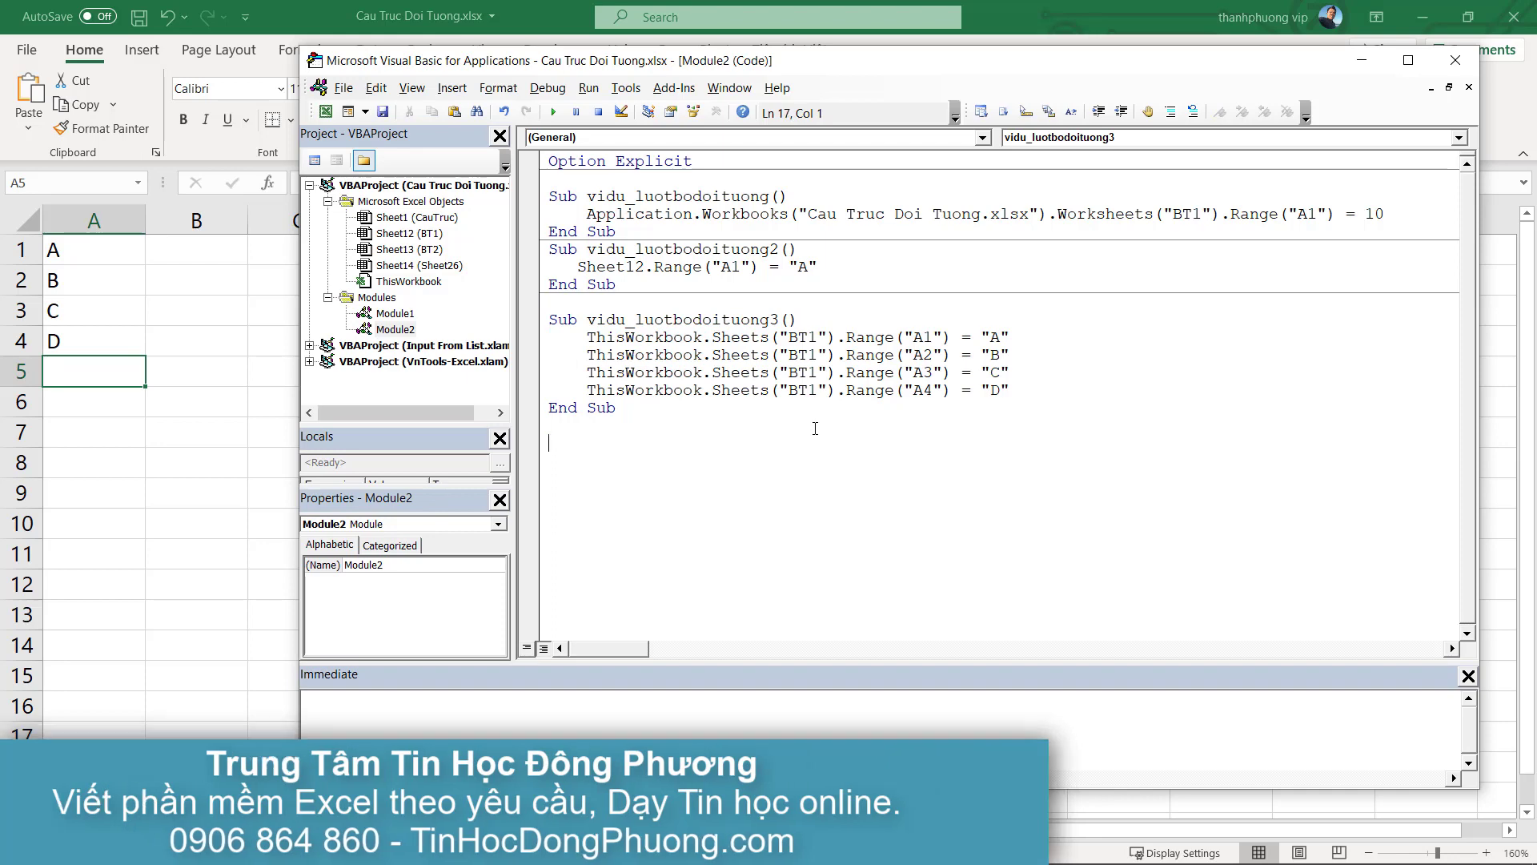
pyautogui.press('Return')
pyautogui.write('End with')
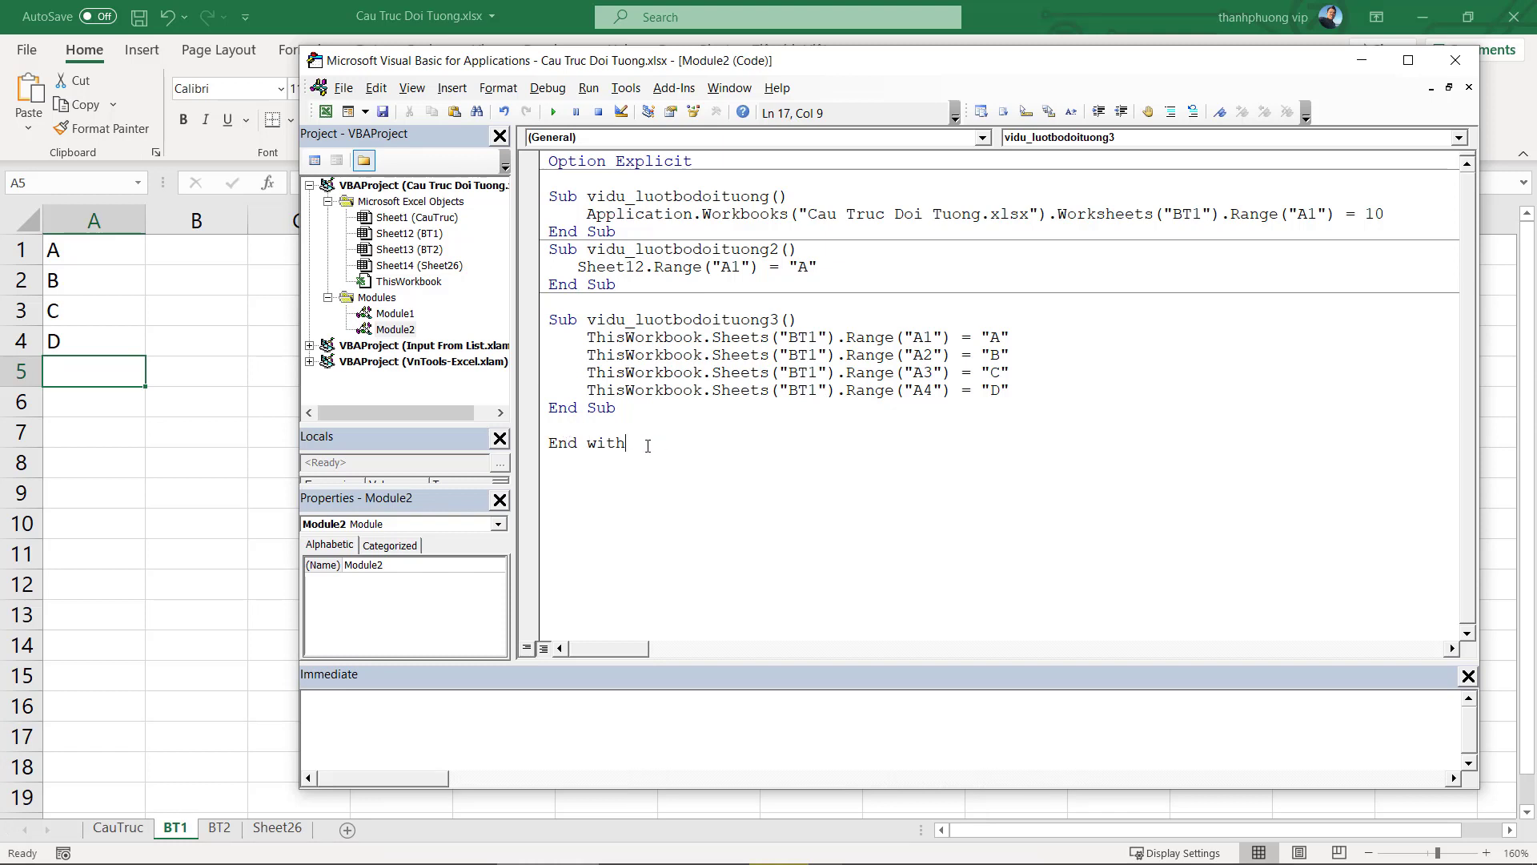
pyautogui.moveTo(625, 443); pyautogui.dragTo(522, 440)
pyautogui.write('W')
pyautogui.write('w')
pyautogui.press('BackSpace')
pyautogui.write('ith ')
pyautogui.write('End')
pyautogui.write('ith')
pyautogui.press('Return')
pyautogui.moveTo(633, 493); pyautogui.dragTo(590, 443)
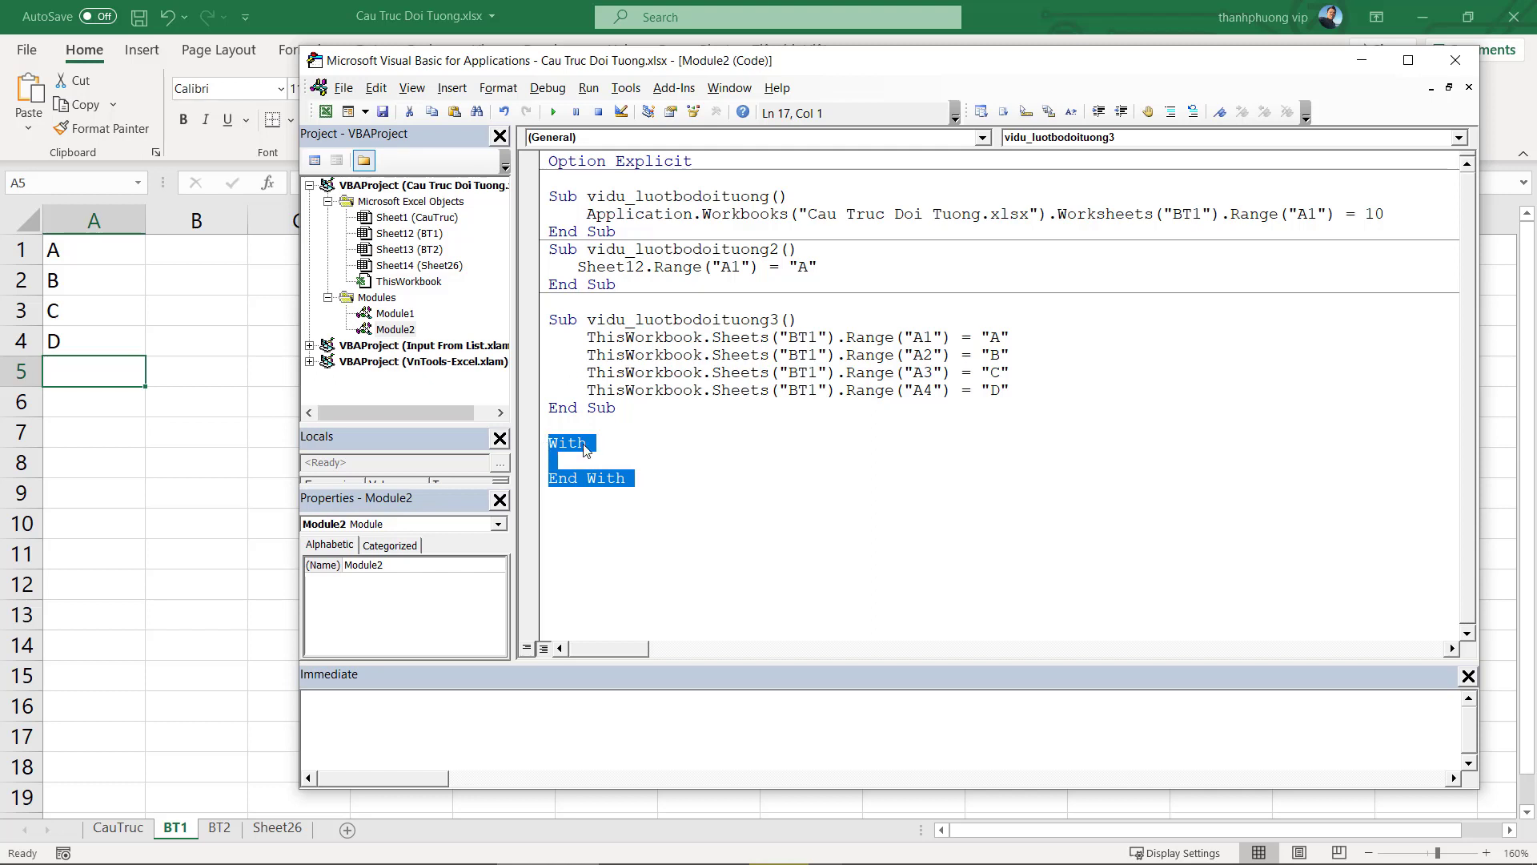
pyautogui.click(587, 445)
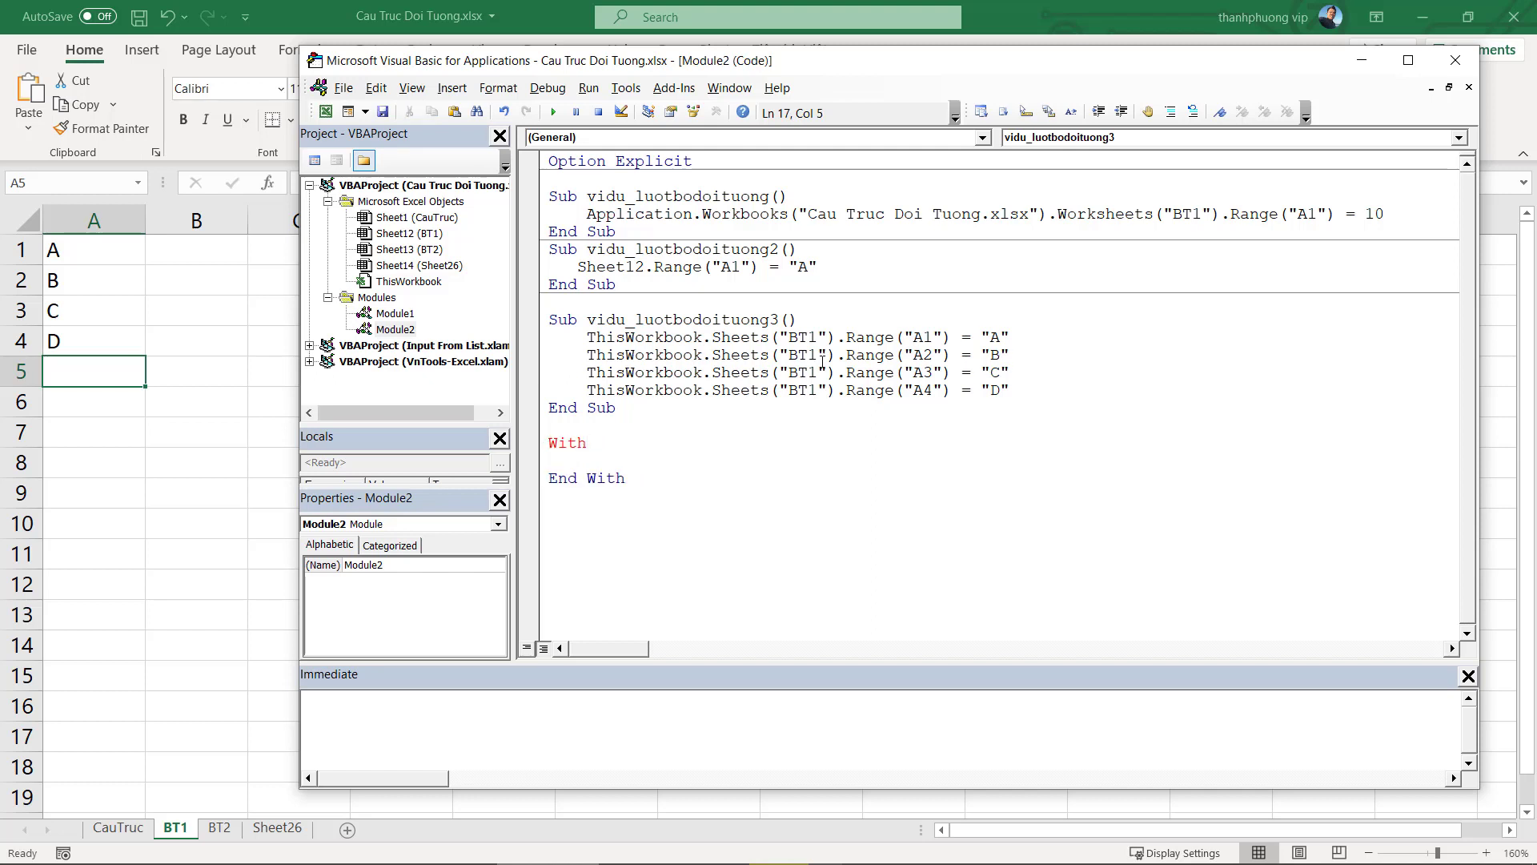